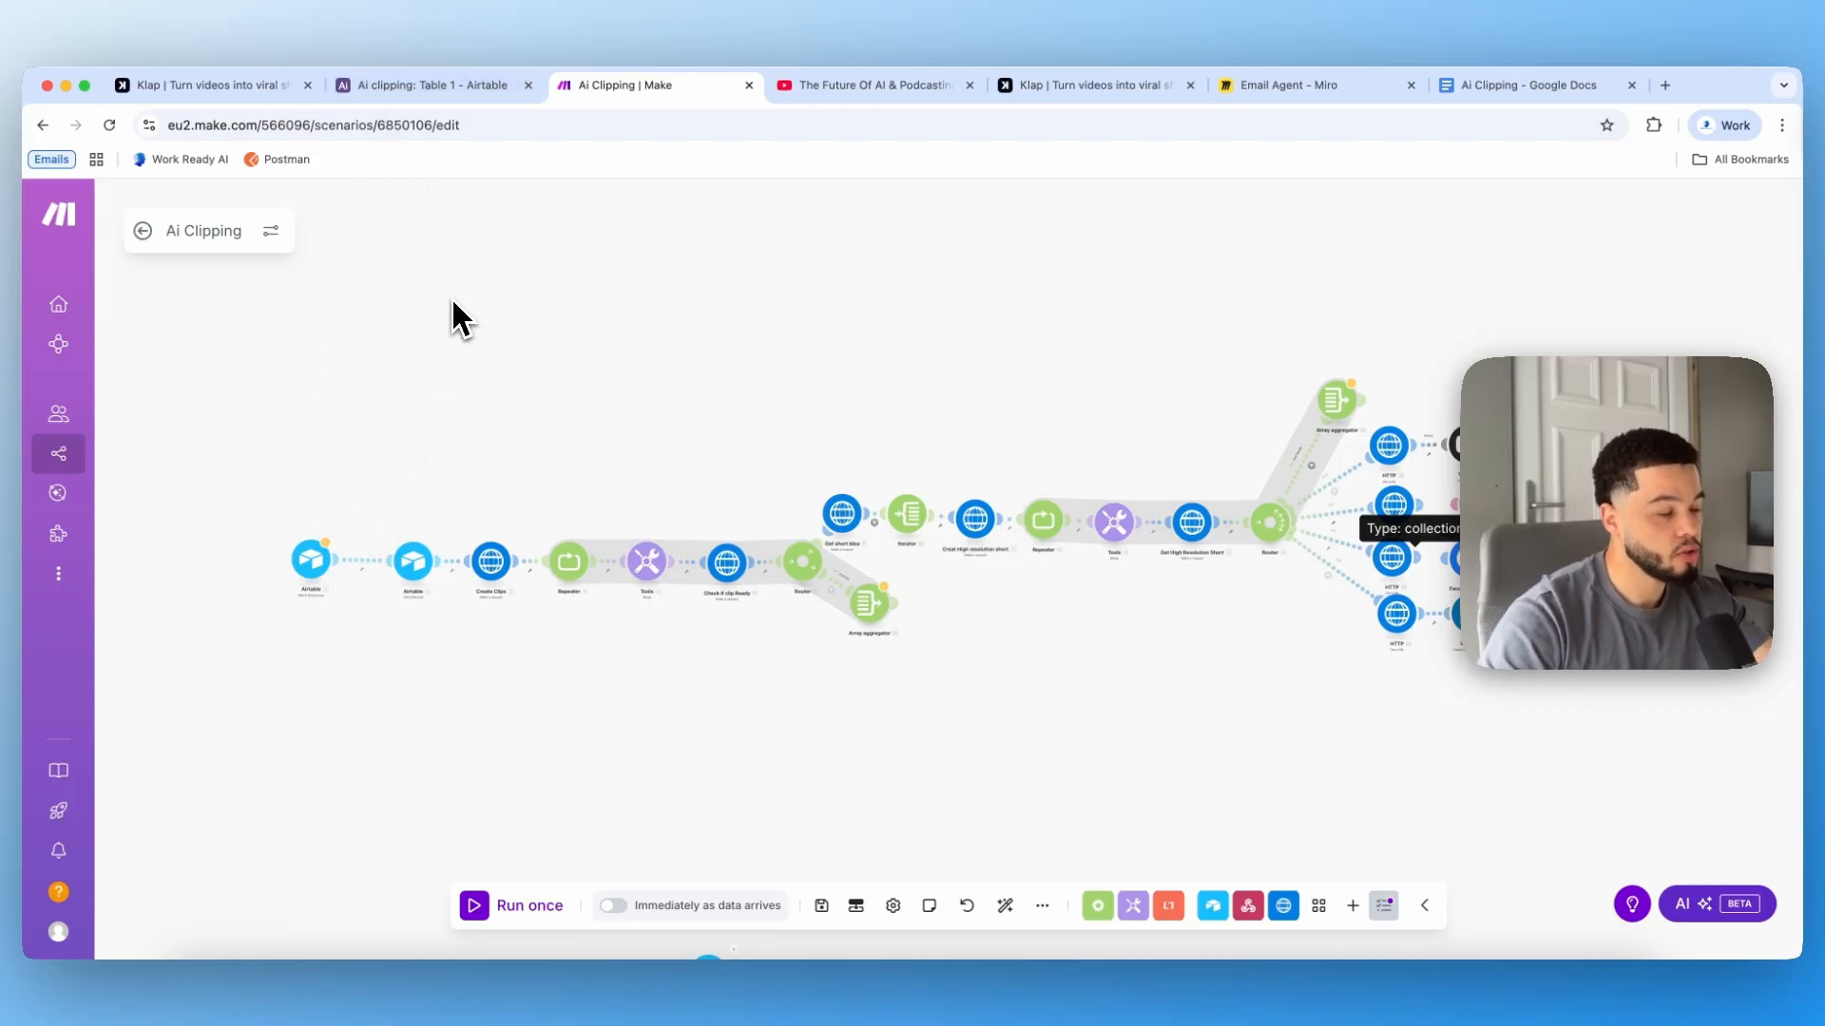
Step: Open the Ai clipping base's forms and launch the live Clipping Form
click(447, 87)
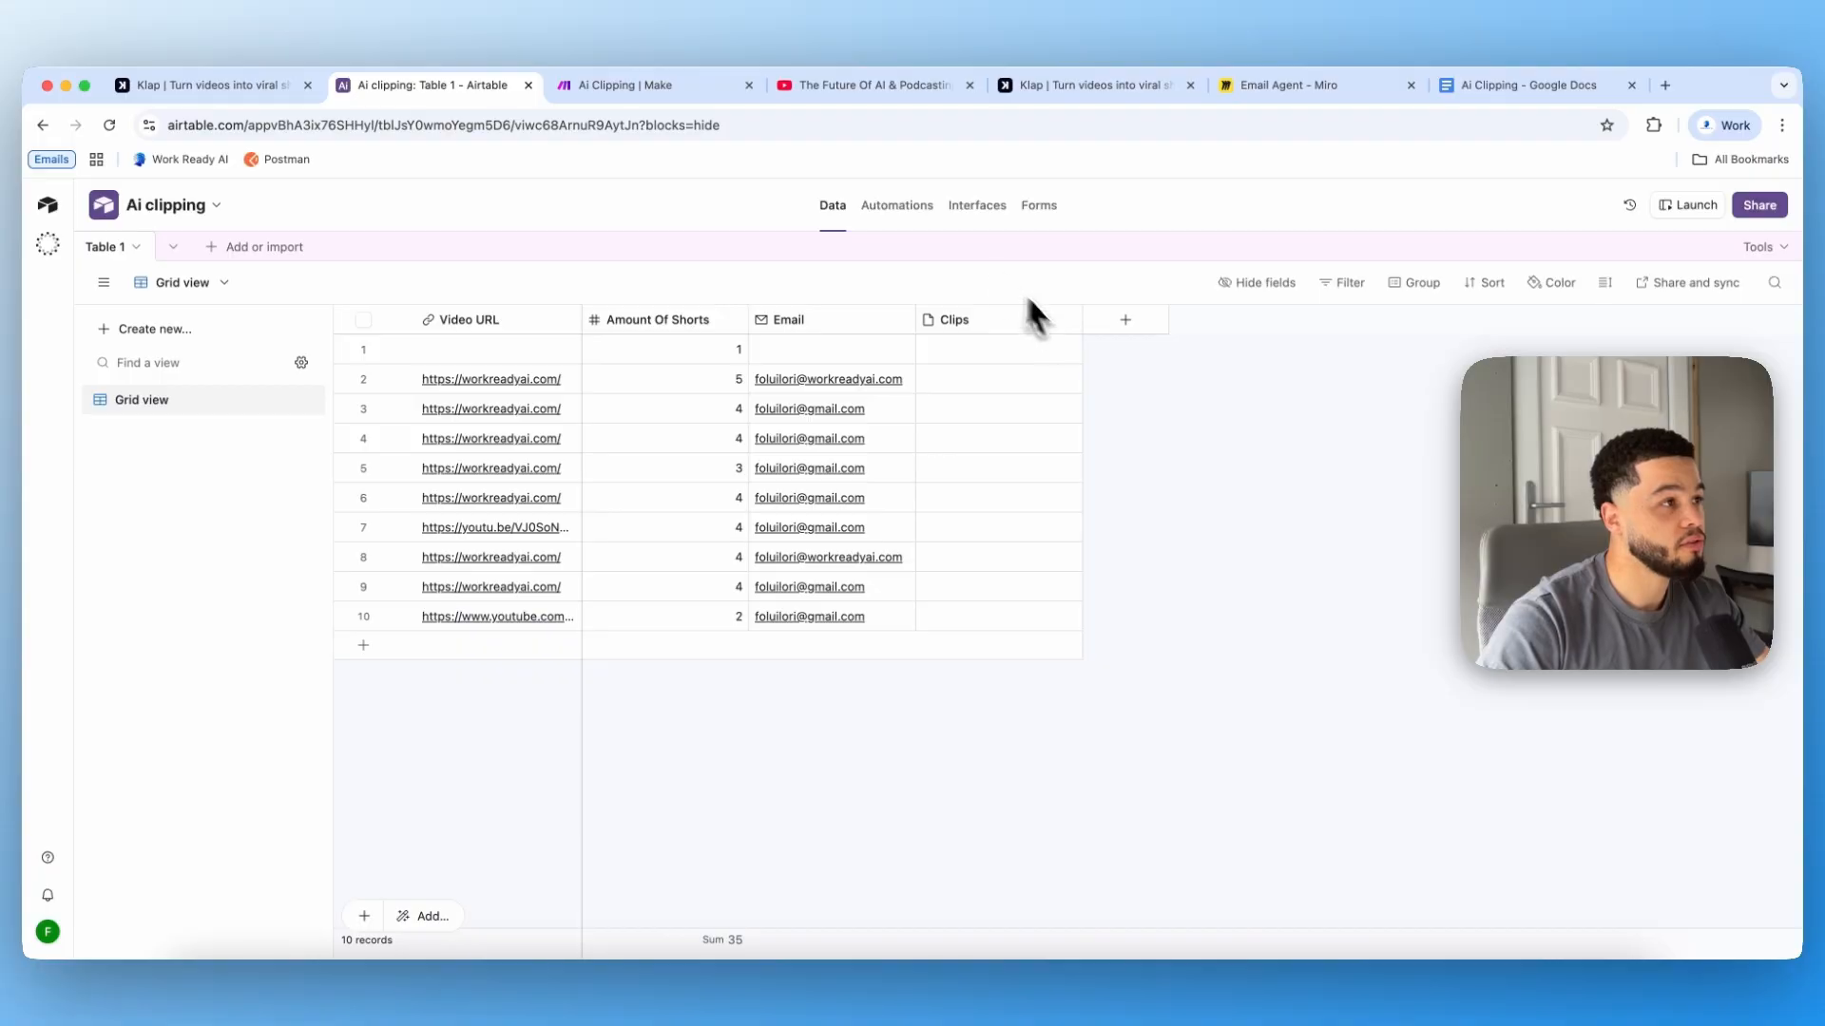
click(1038, 205)
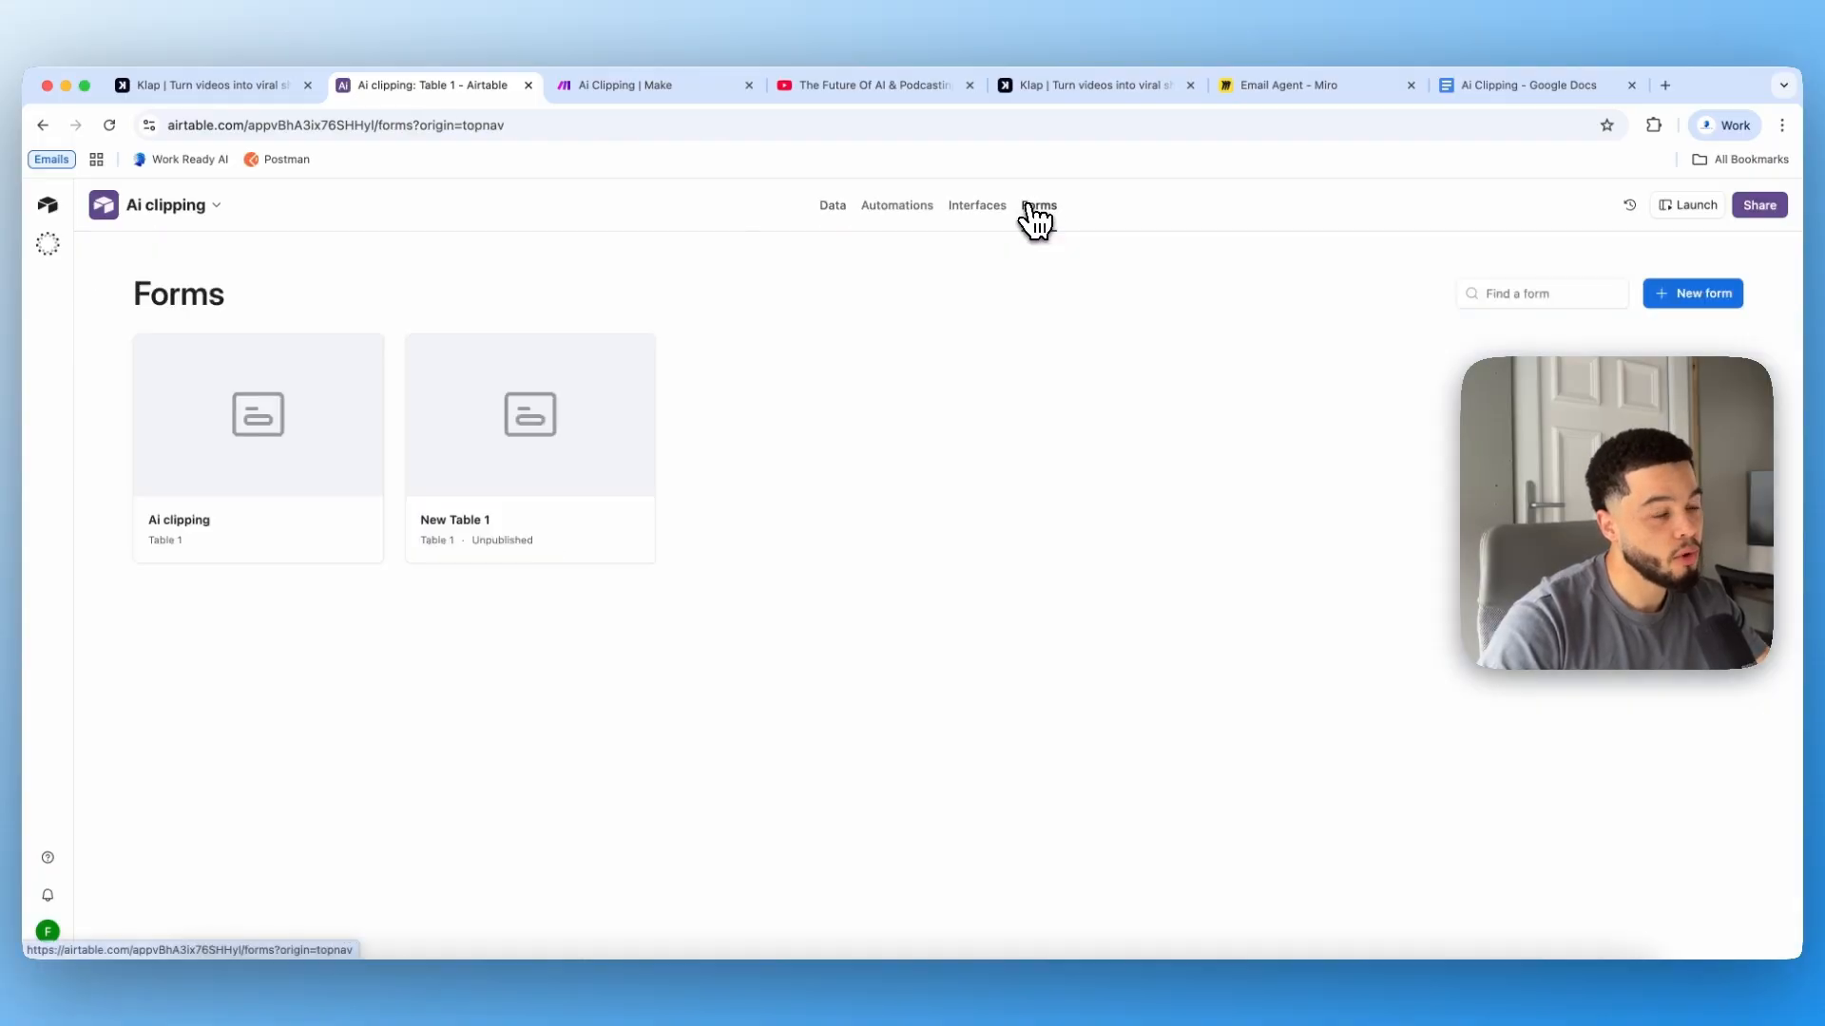
click(283, 453)
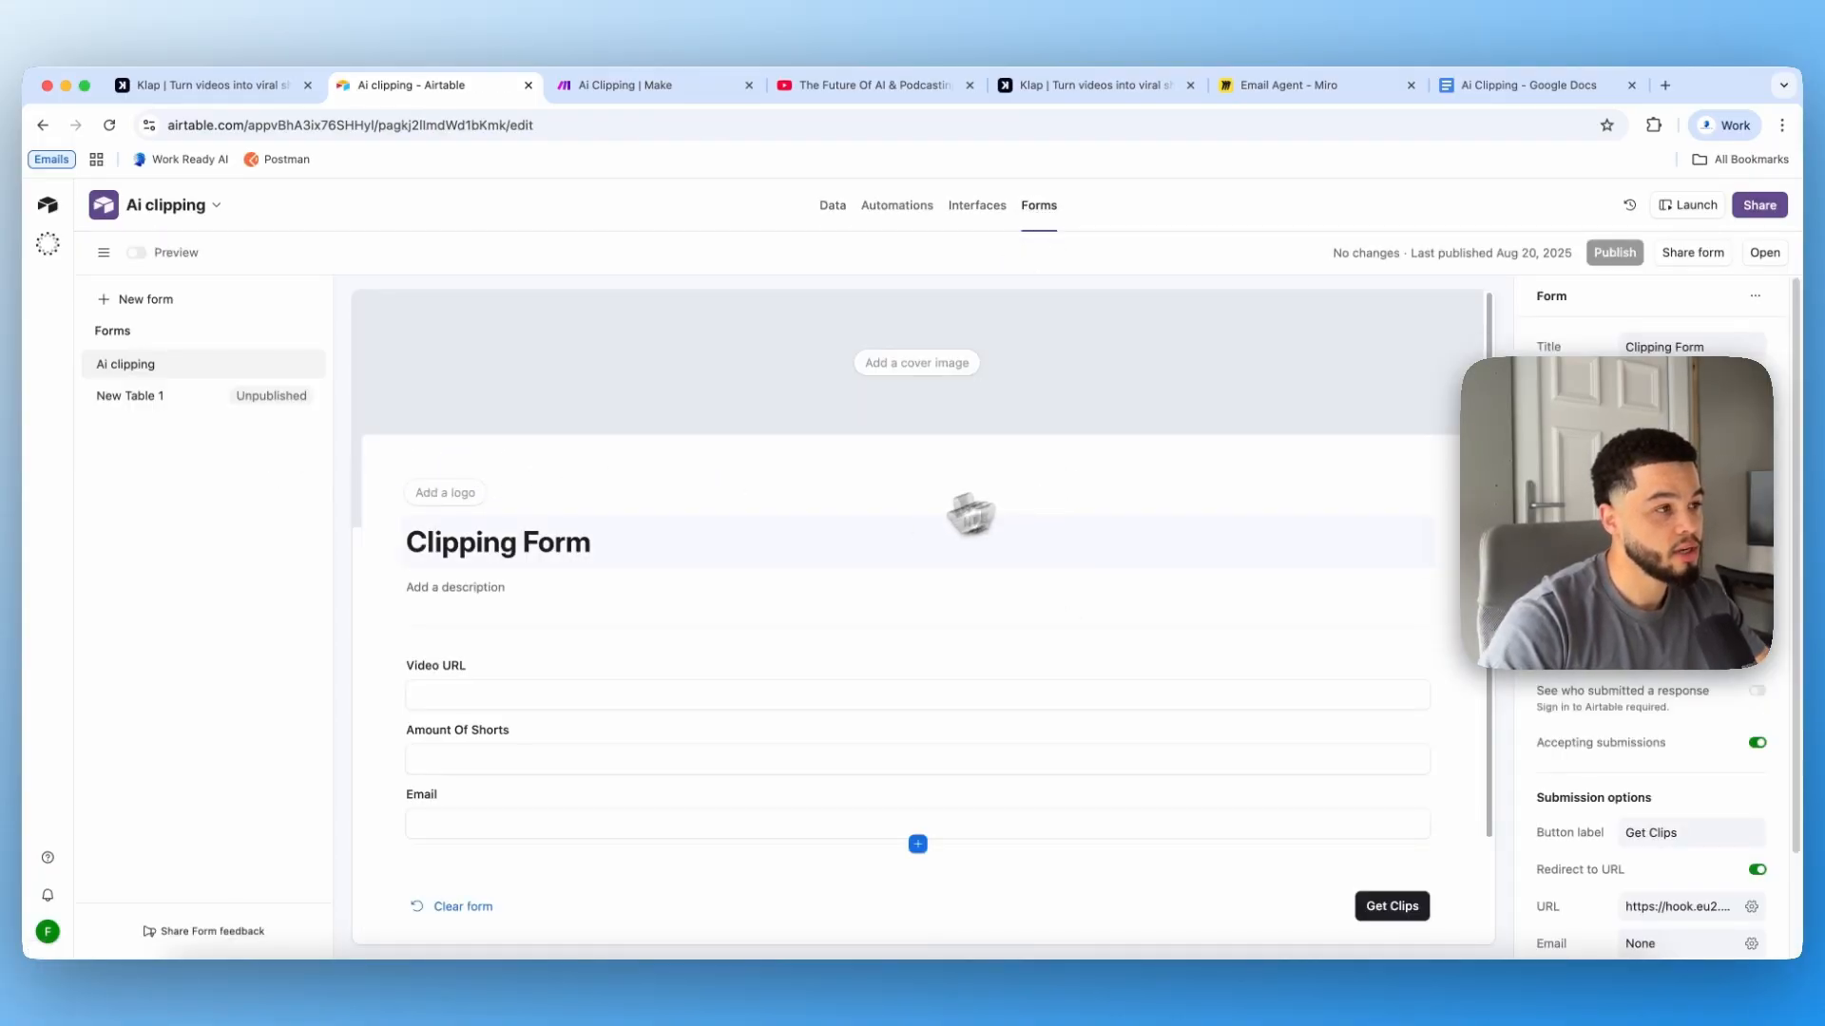
click(1768, 254)
click(528, 435)
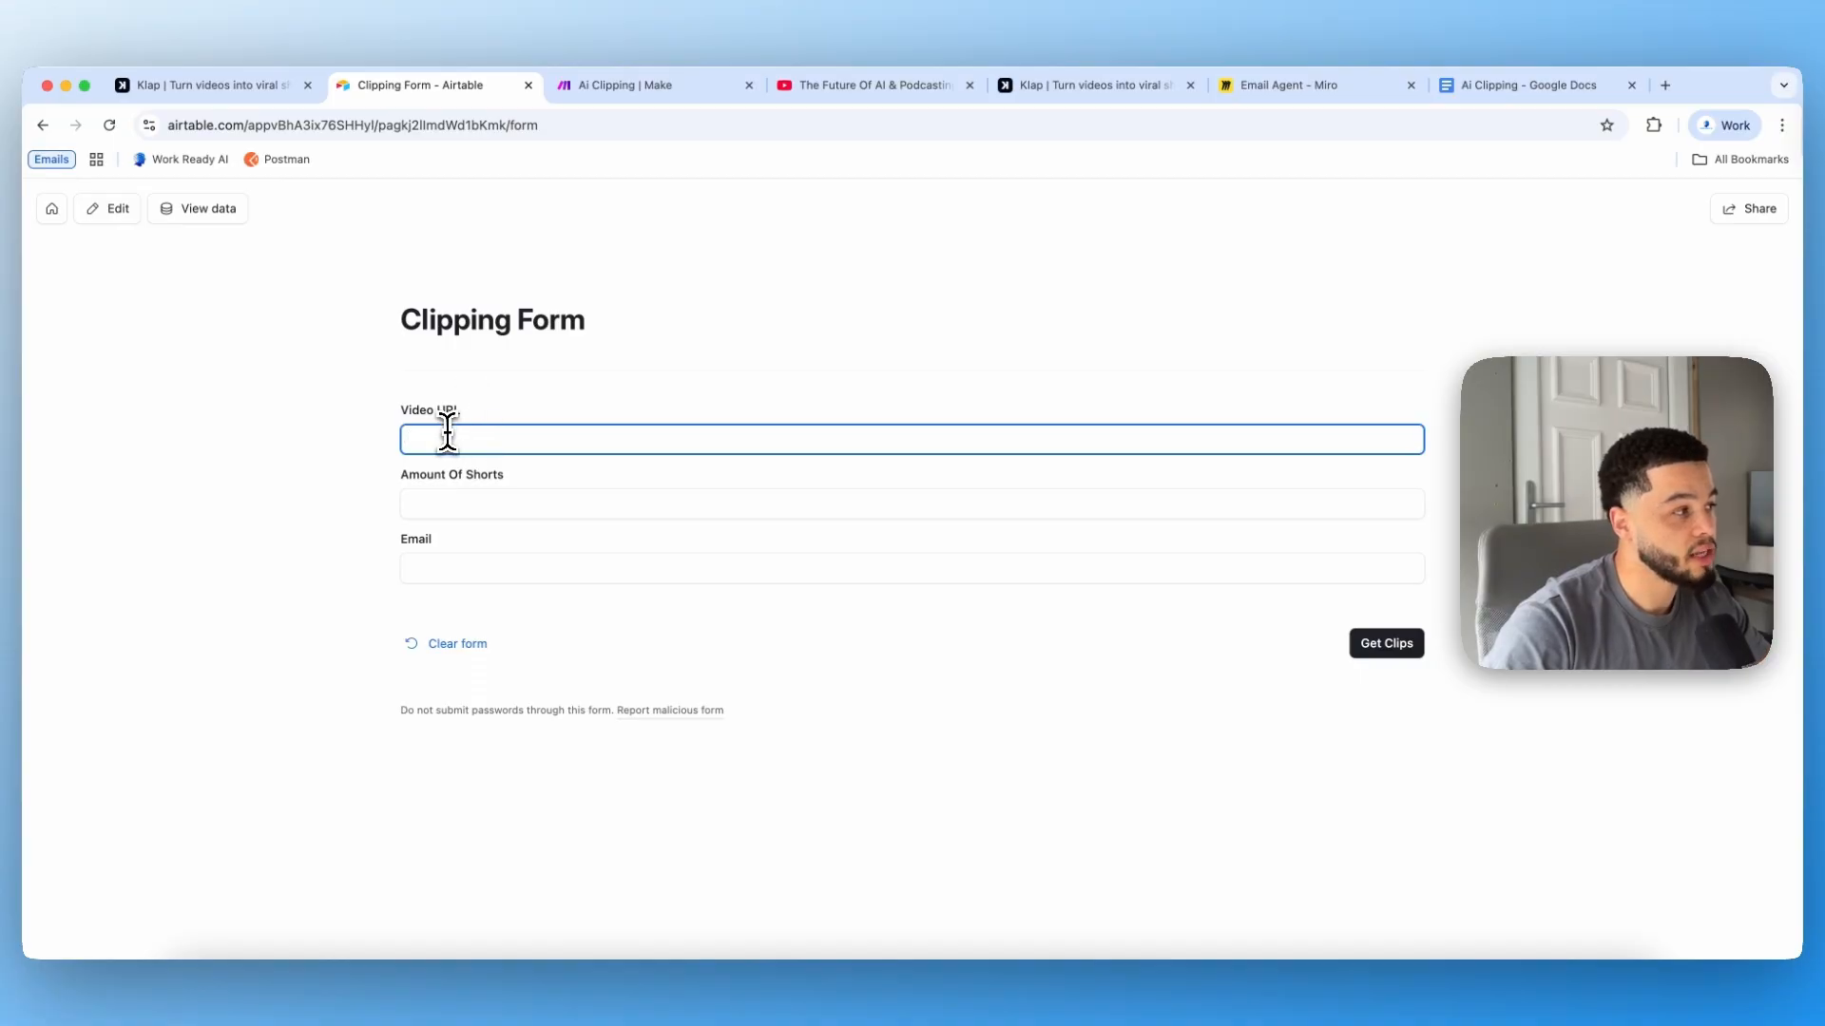
Step: Copy the URL of the Future Of AI & Podcasting YouTube video
click(903, 95)
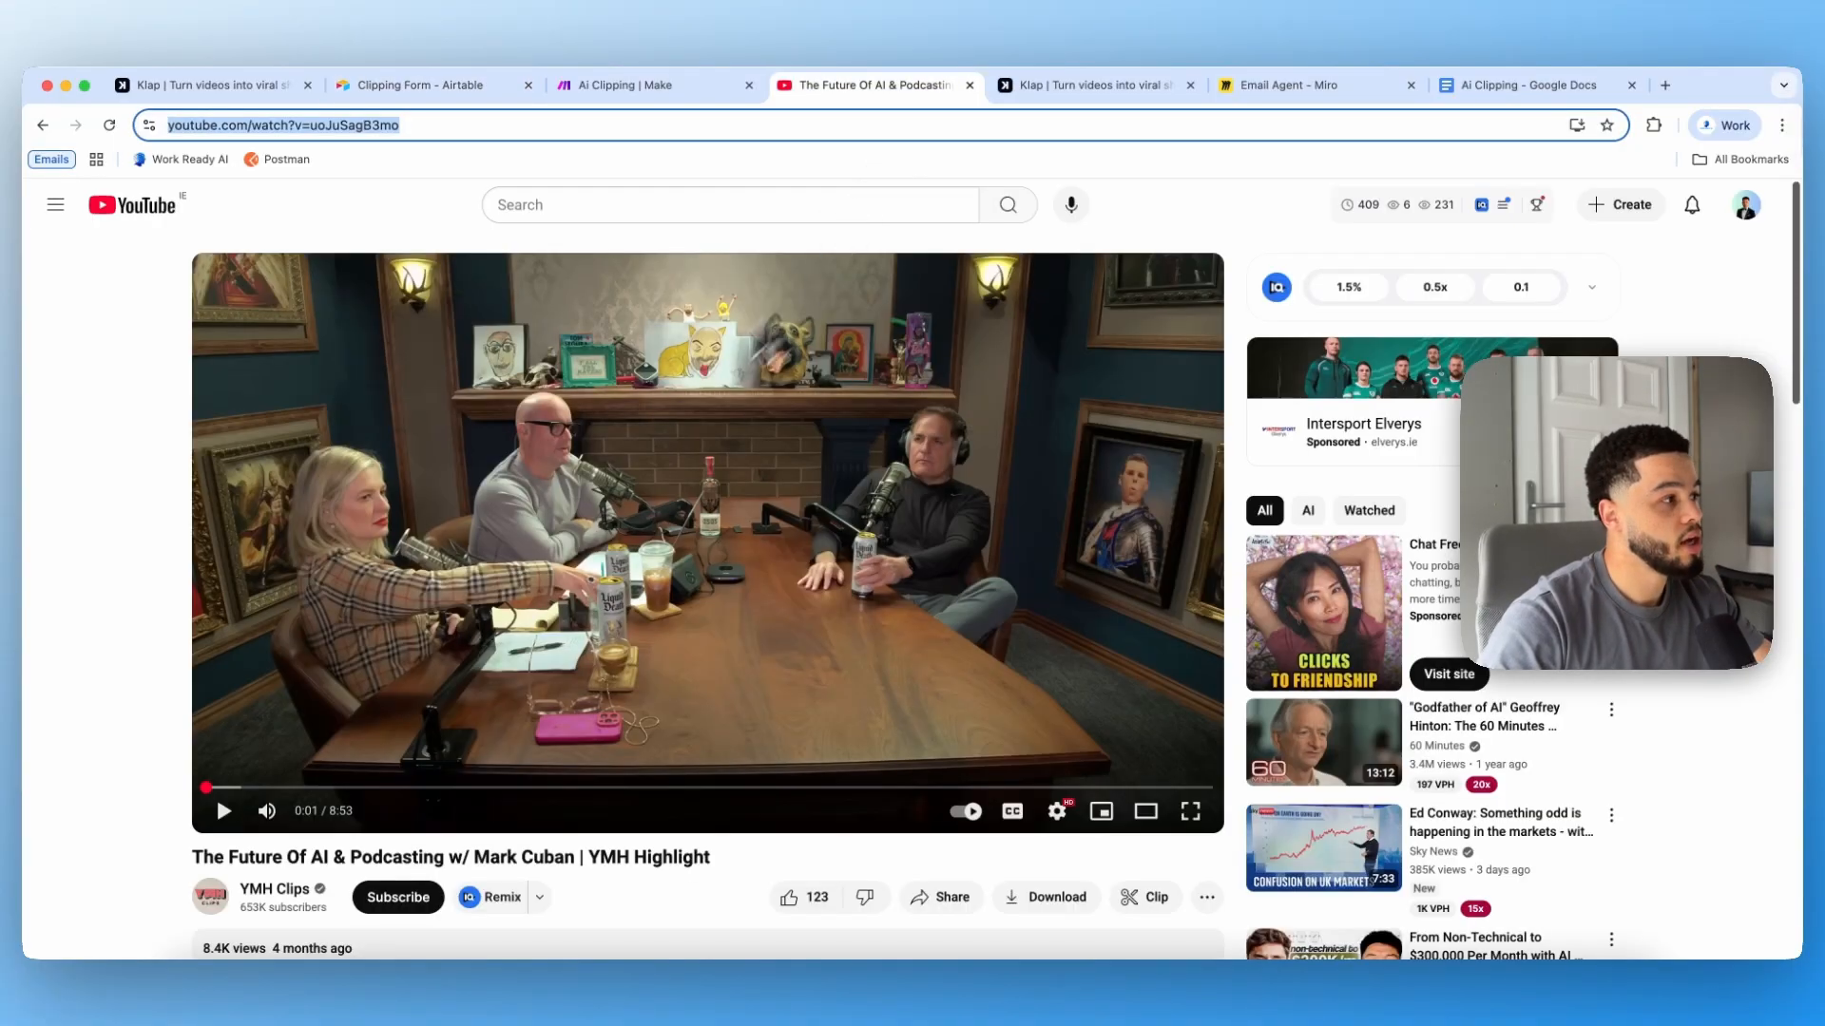
double_click(416, 124)
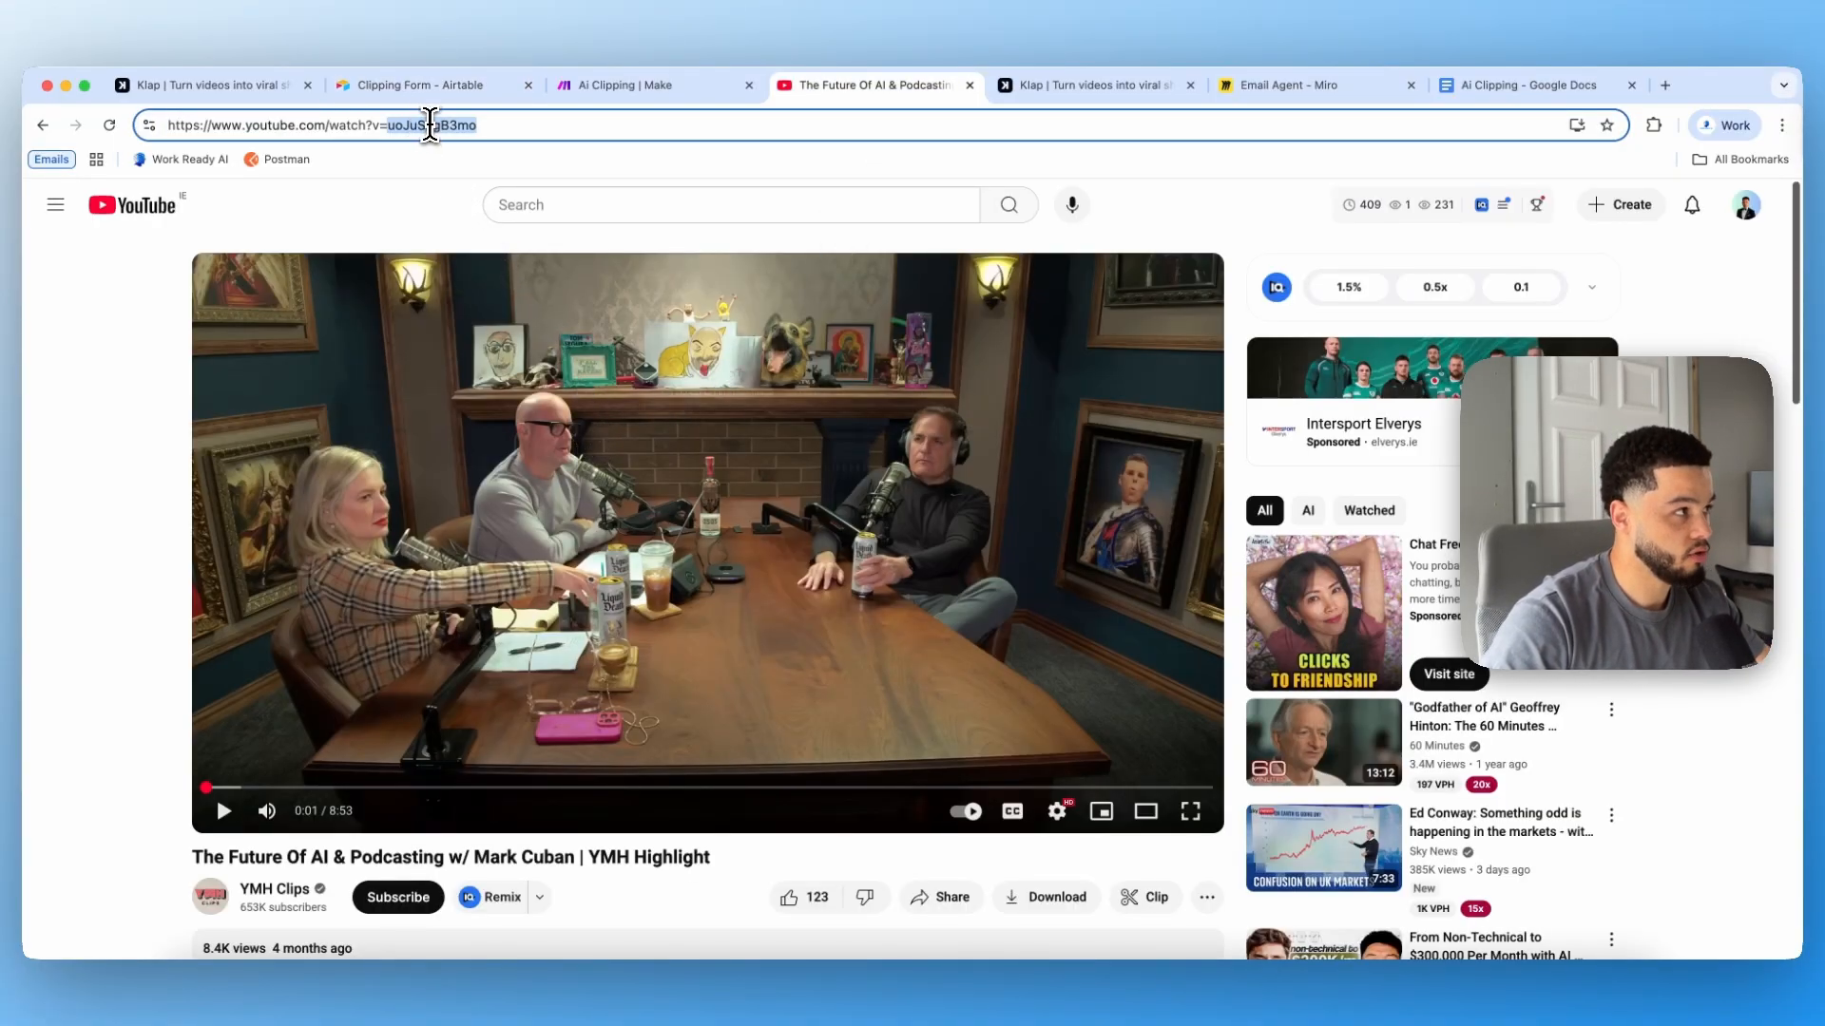
triple_click(422, 124)
click(430, 125)
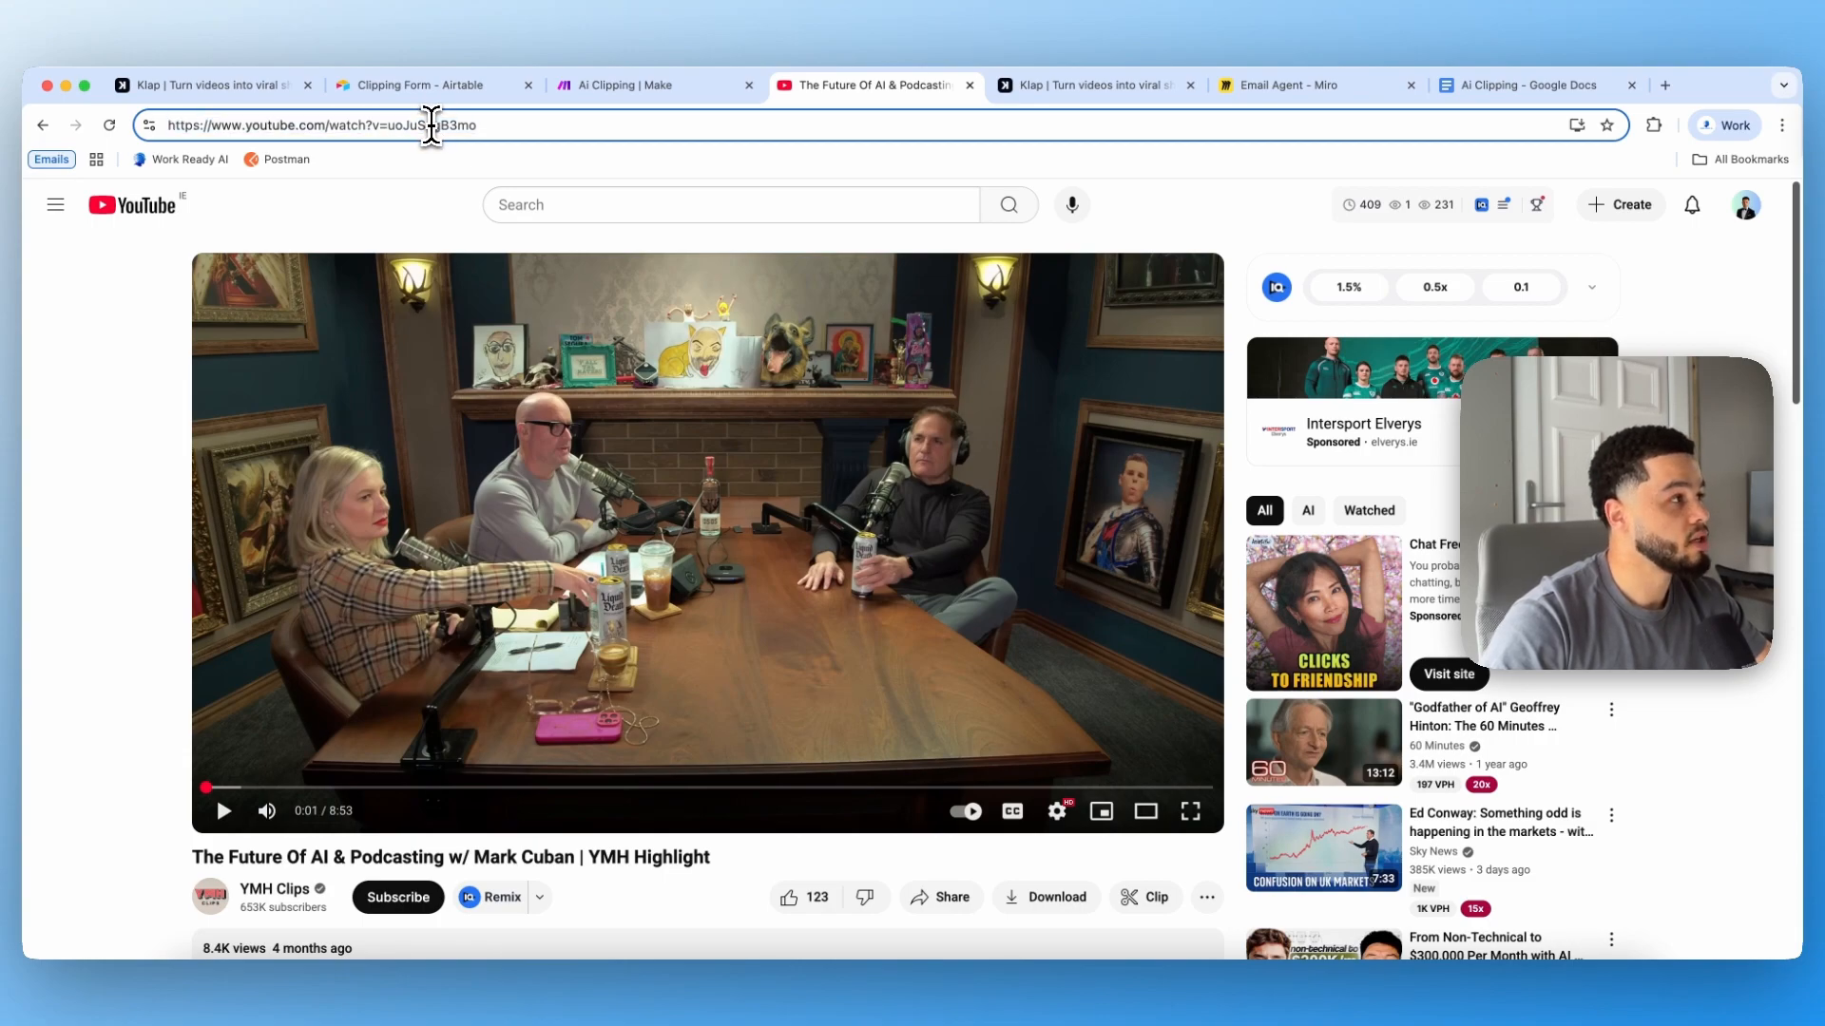
triple_click(436, 124)
key(cmd+c)
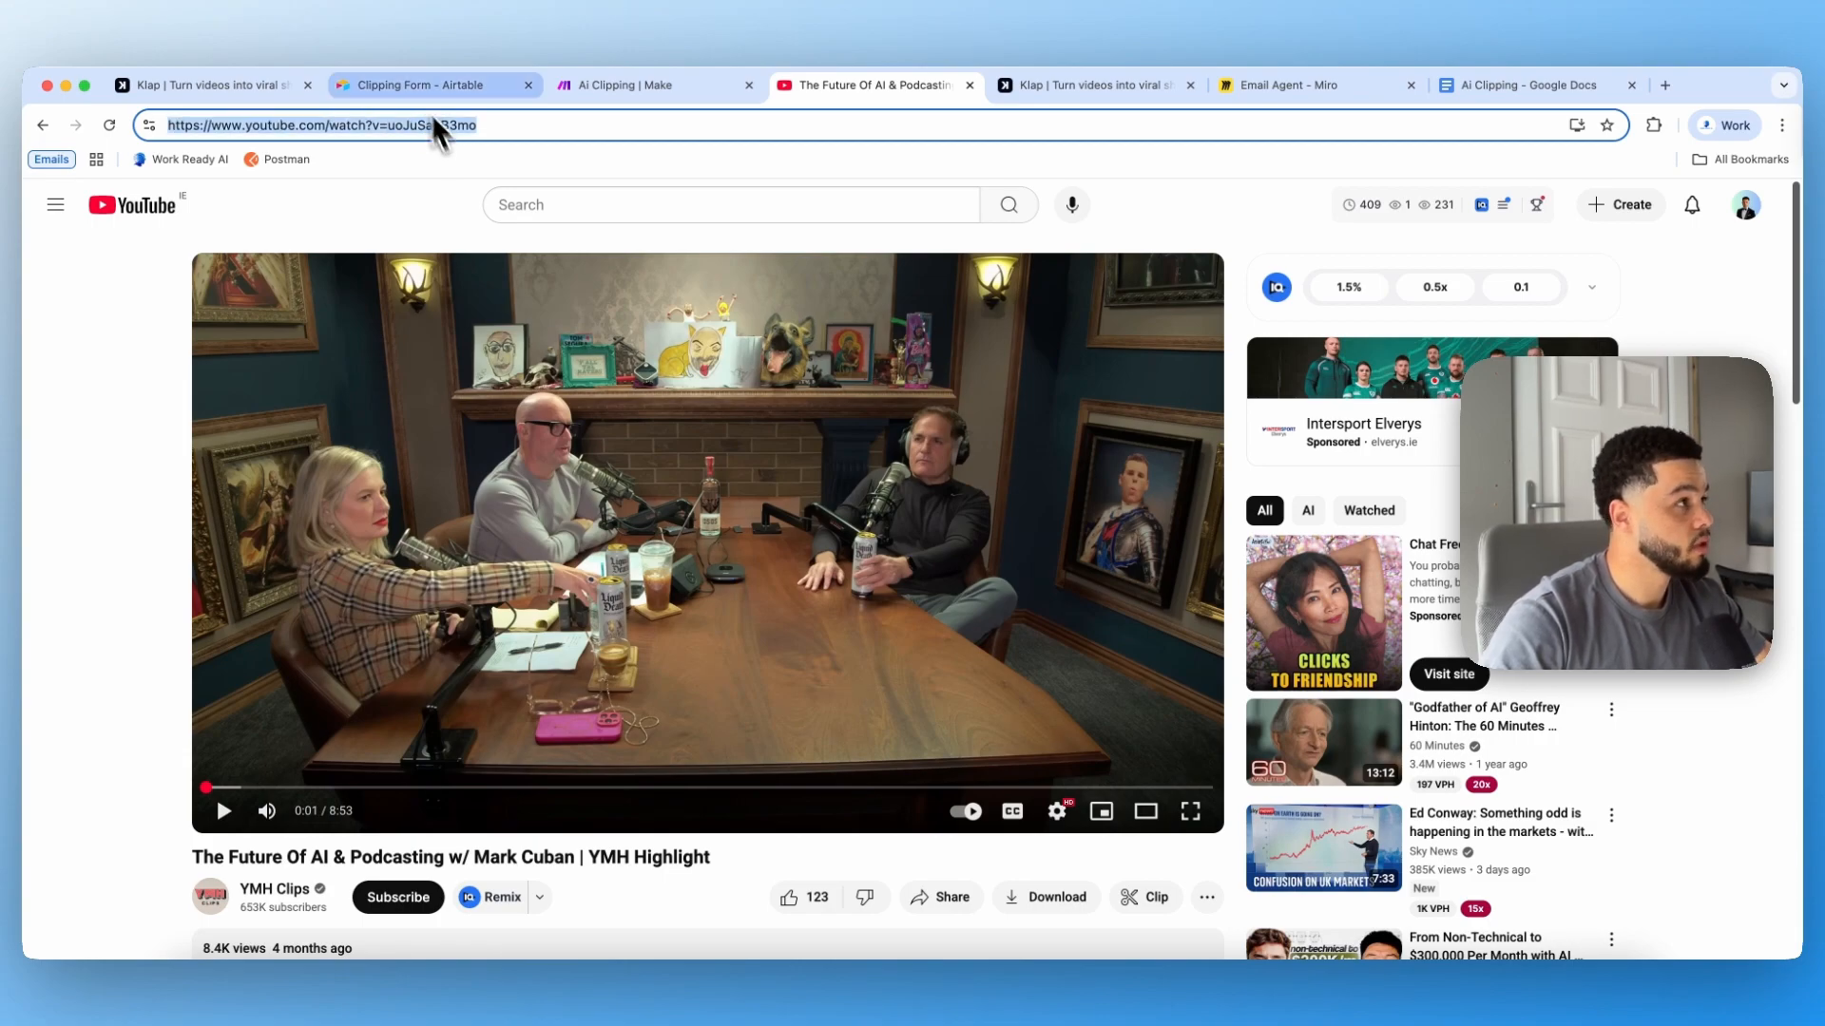
Step: In the Clipping Form, paste the video link as Video URL and set Amount Of Shorts to 2
click(432, 85)
click(485, 437)
key(cmd+v)
click(481, 505)
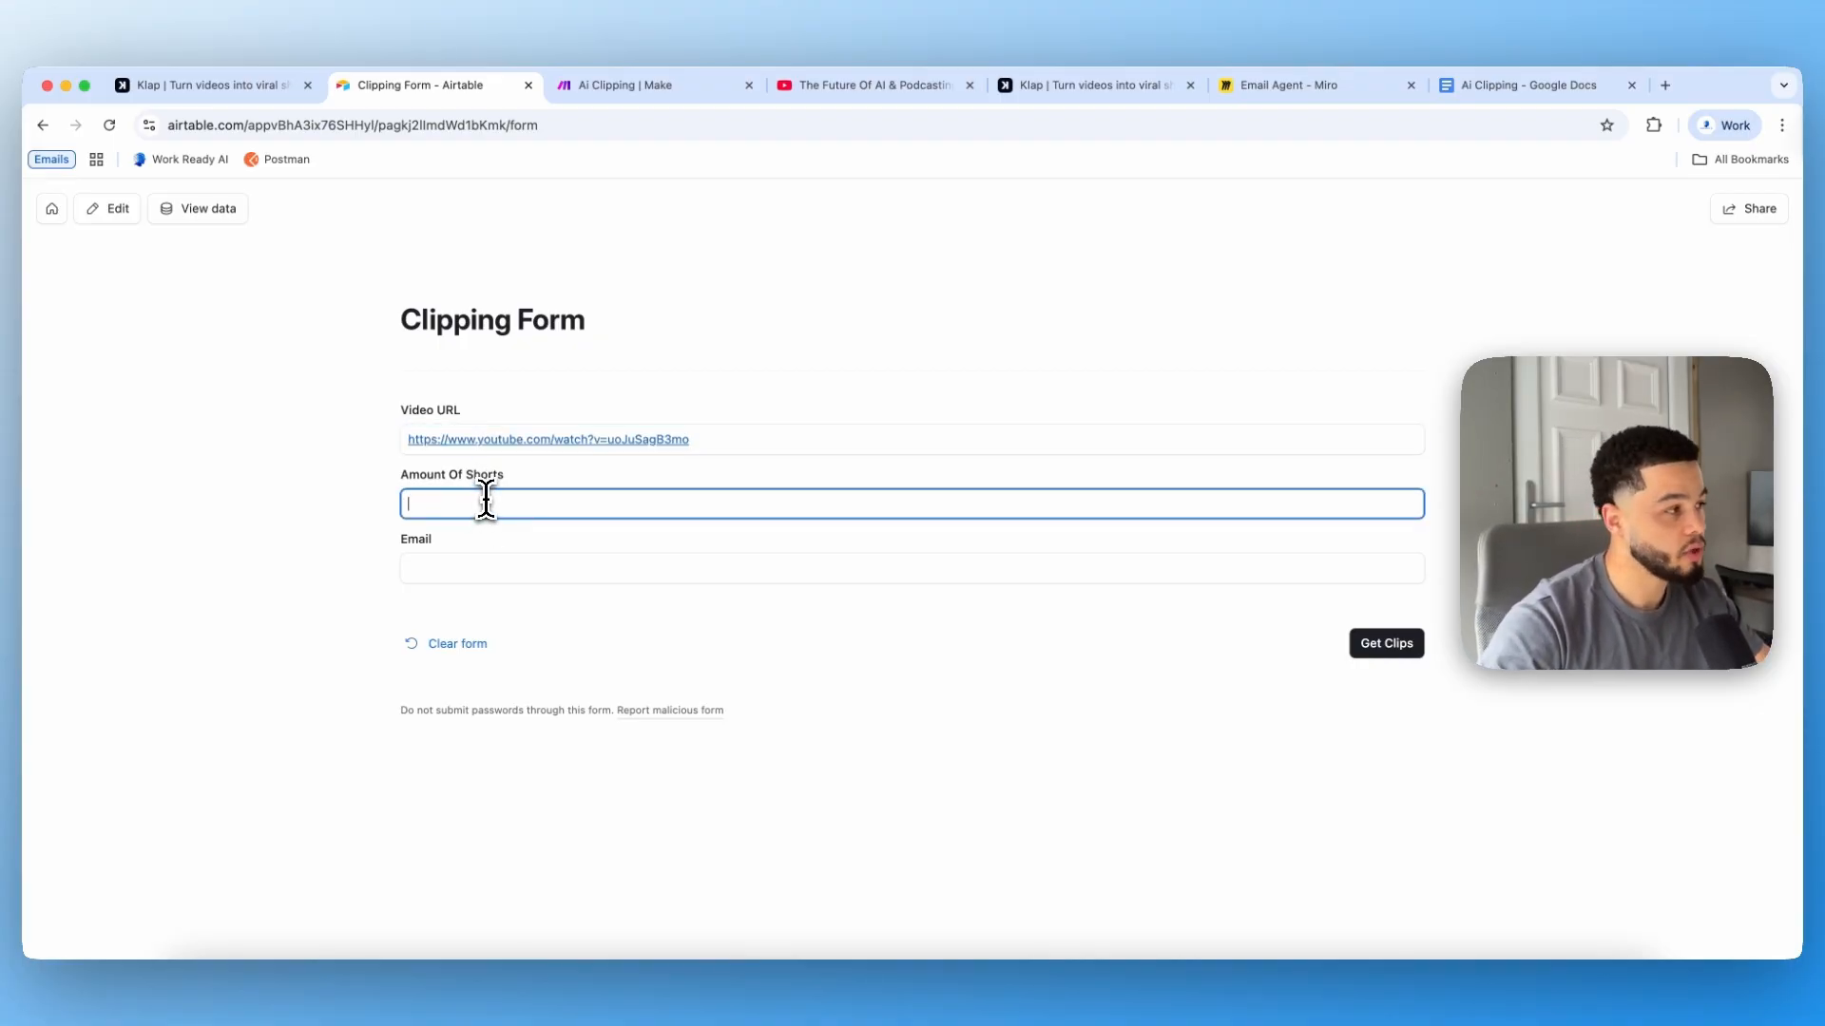
text(2)
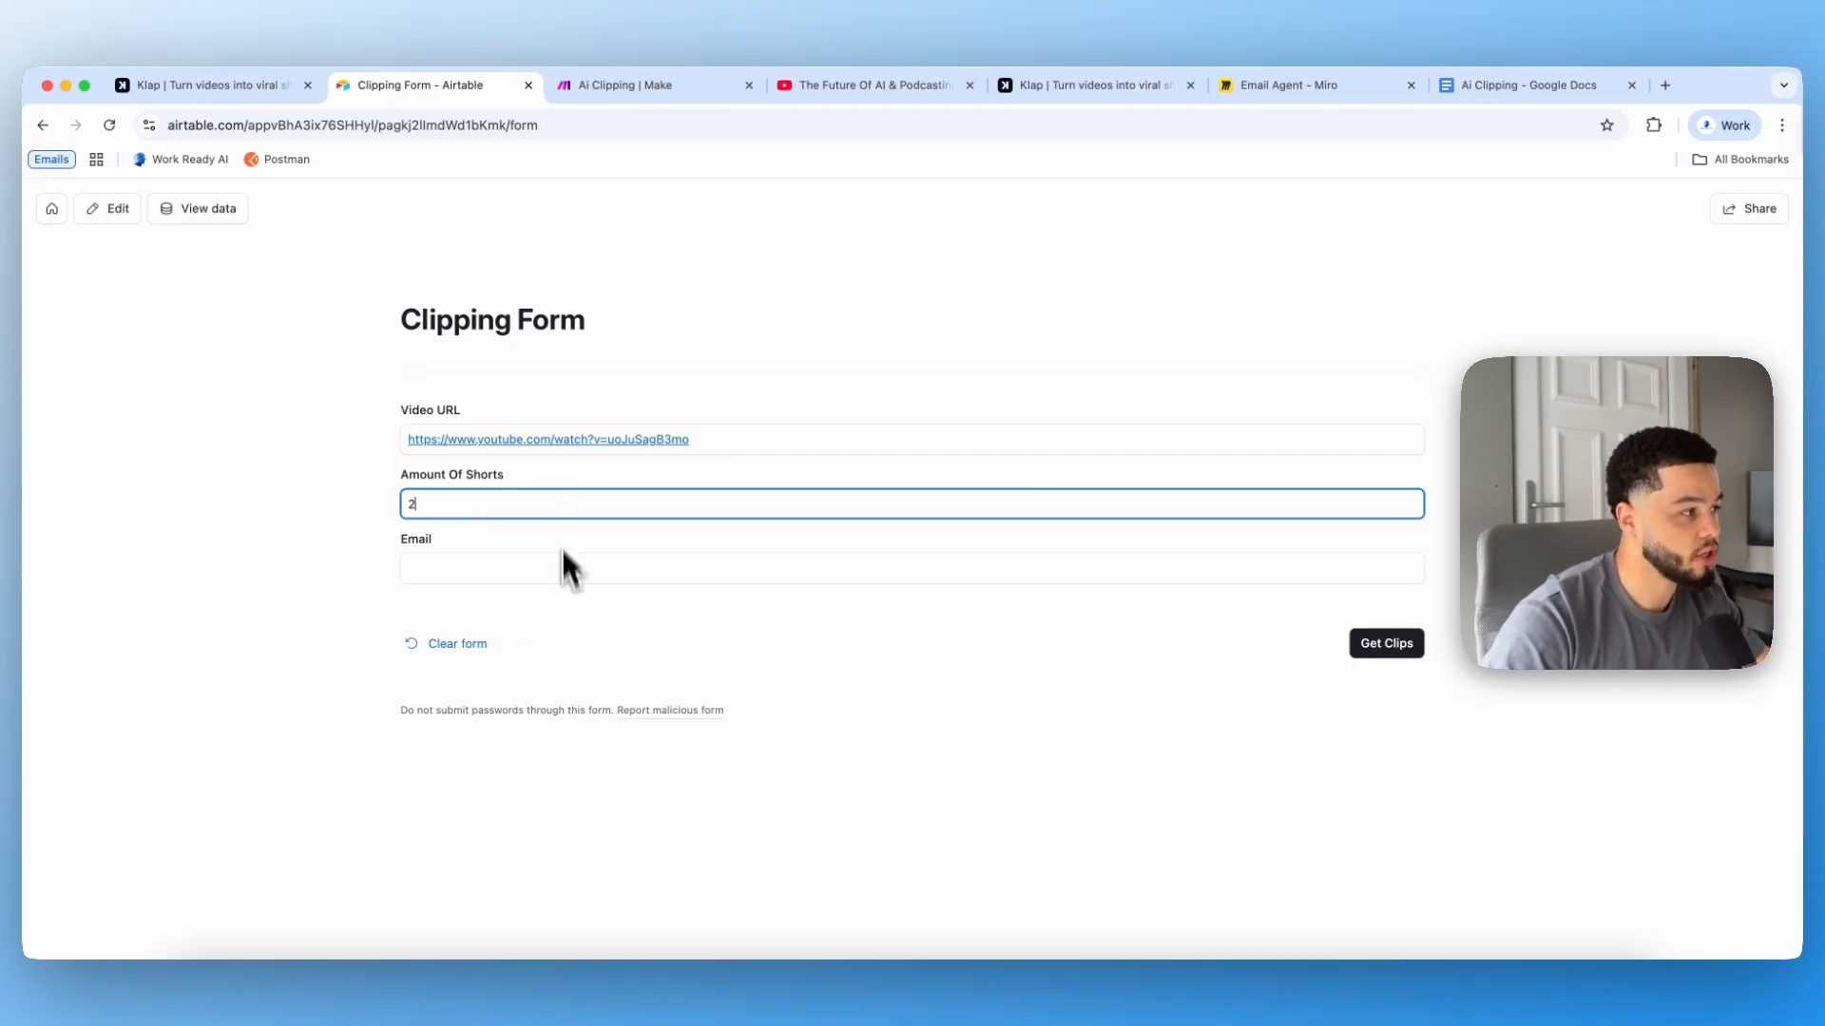
click(542, 571)
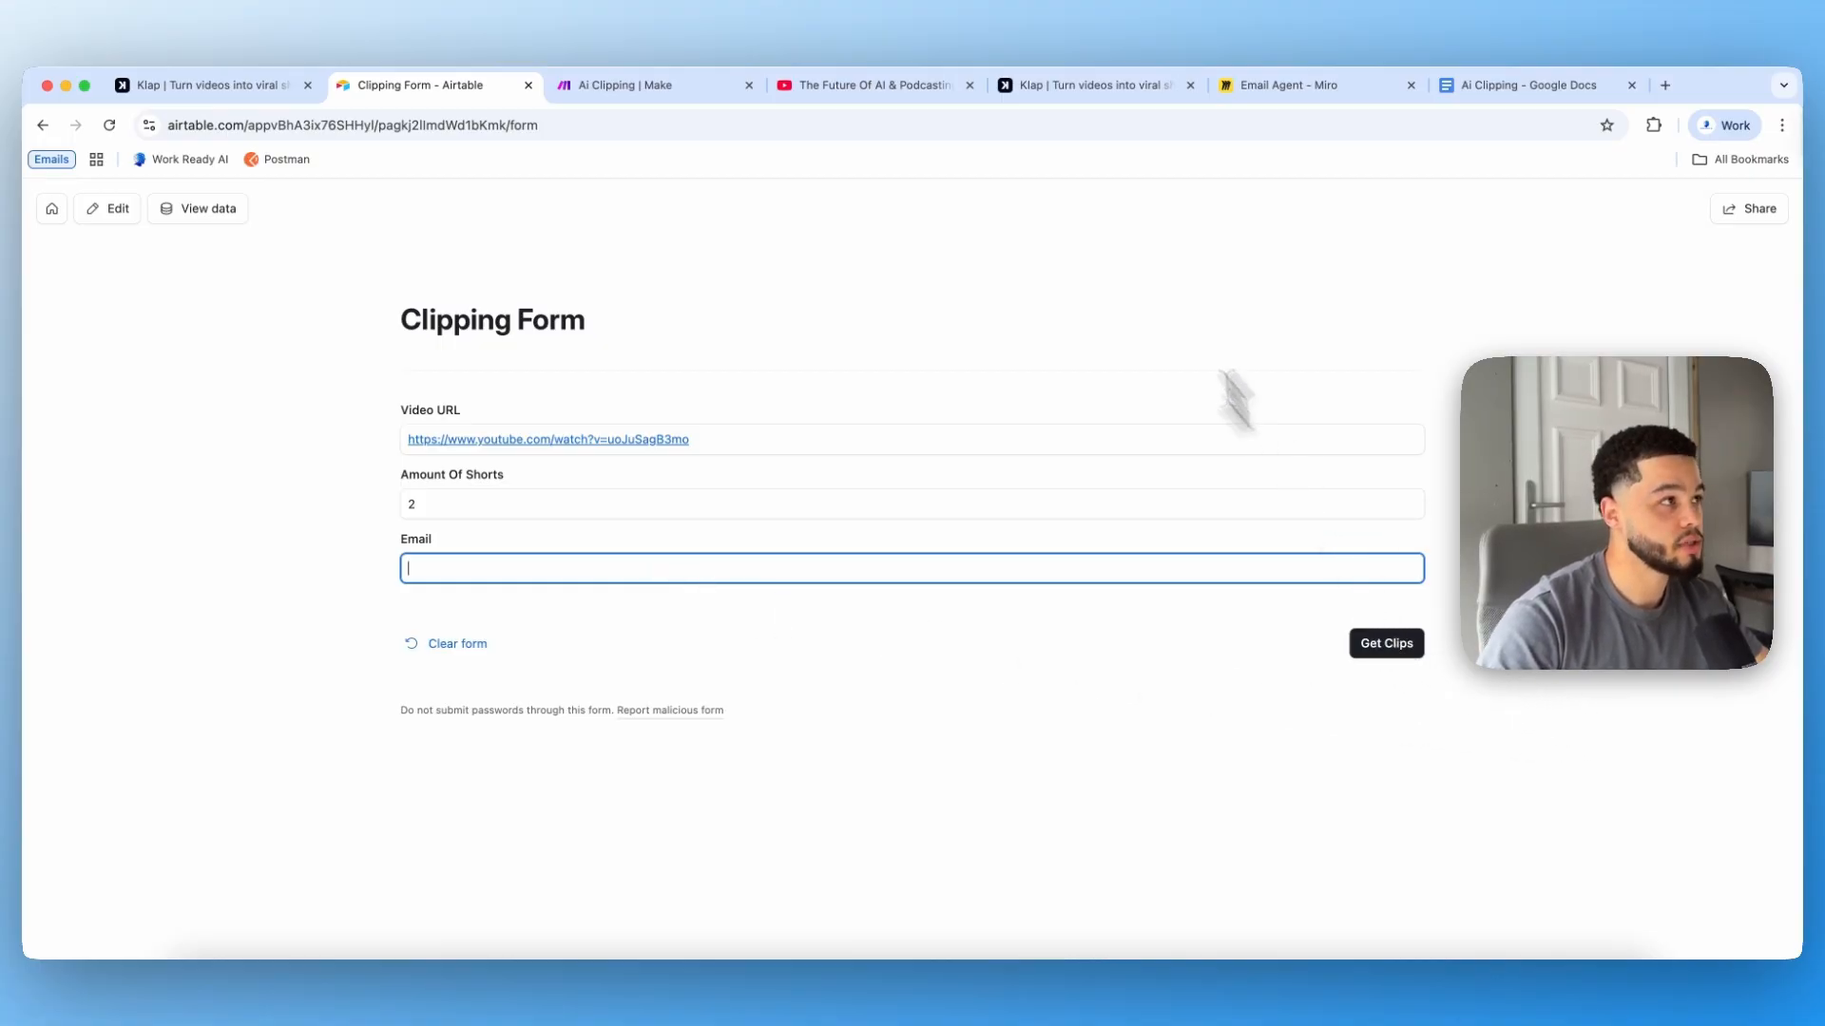
Step: Look through the Ai Clipping scenario's modules from the Airtable trigger to the router
click(676, 88)
scroll(378, 542, up, 3)
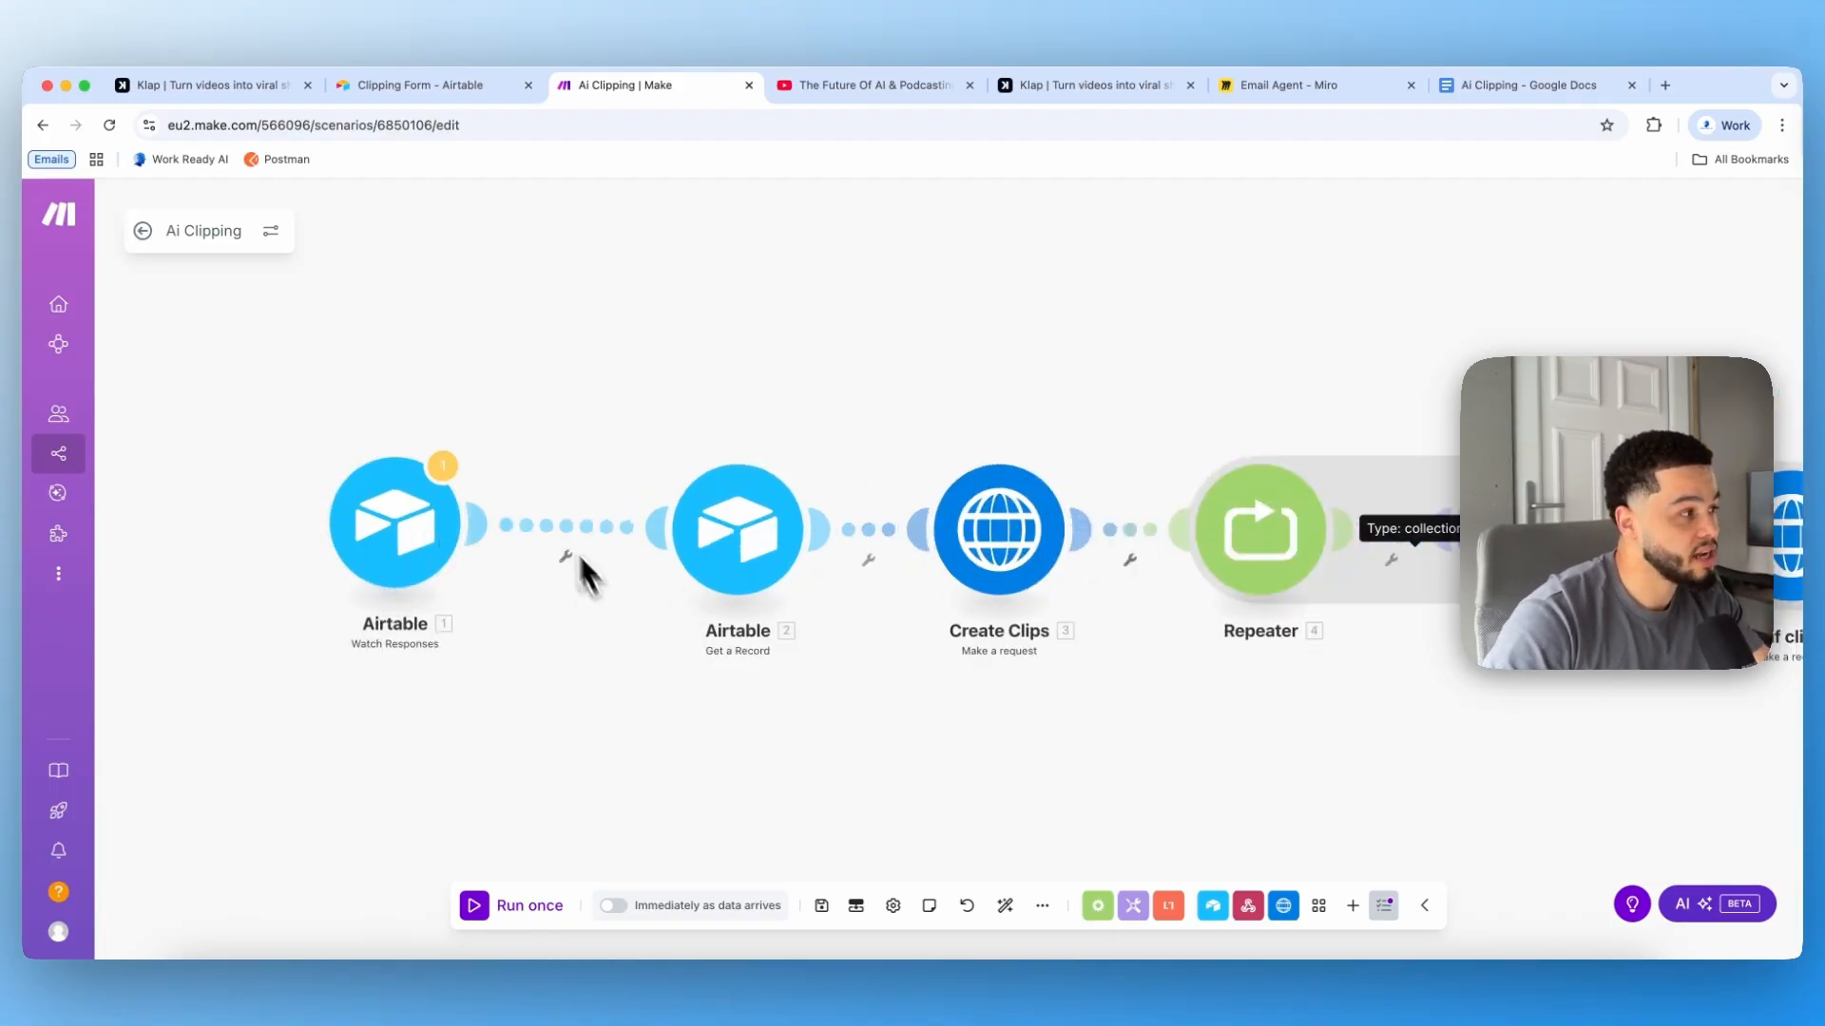
drag(965, 761, 595, 738)
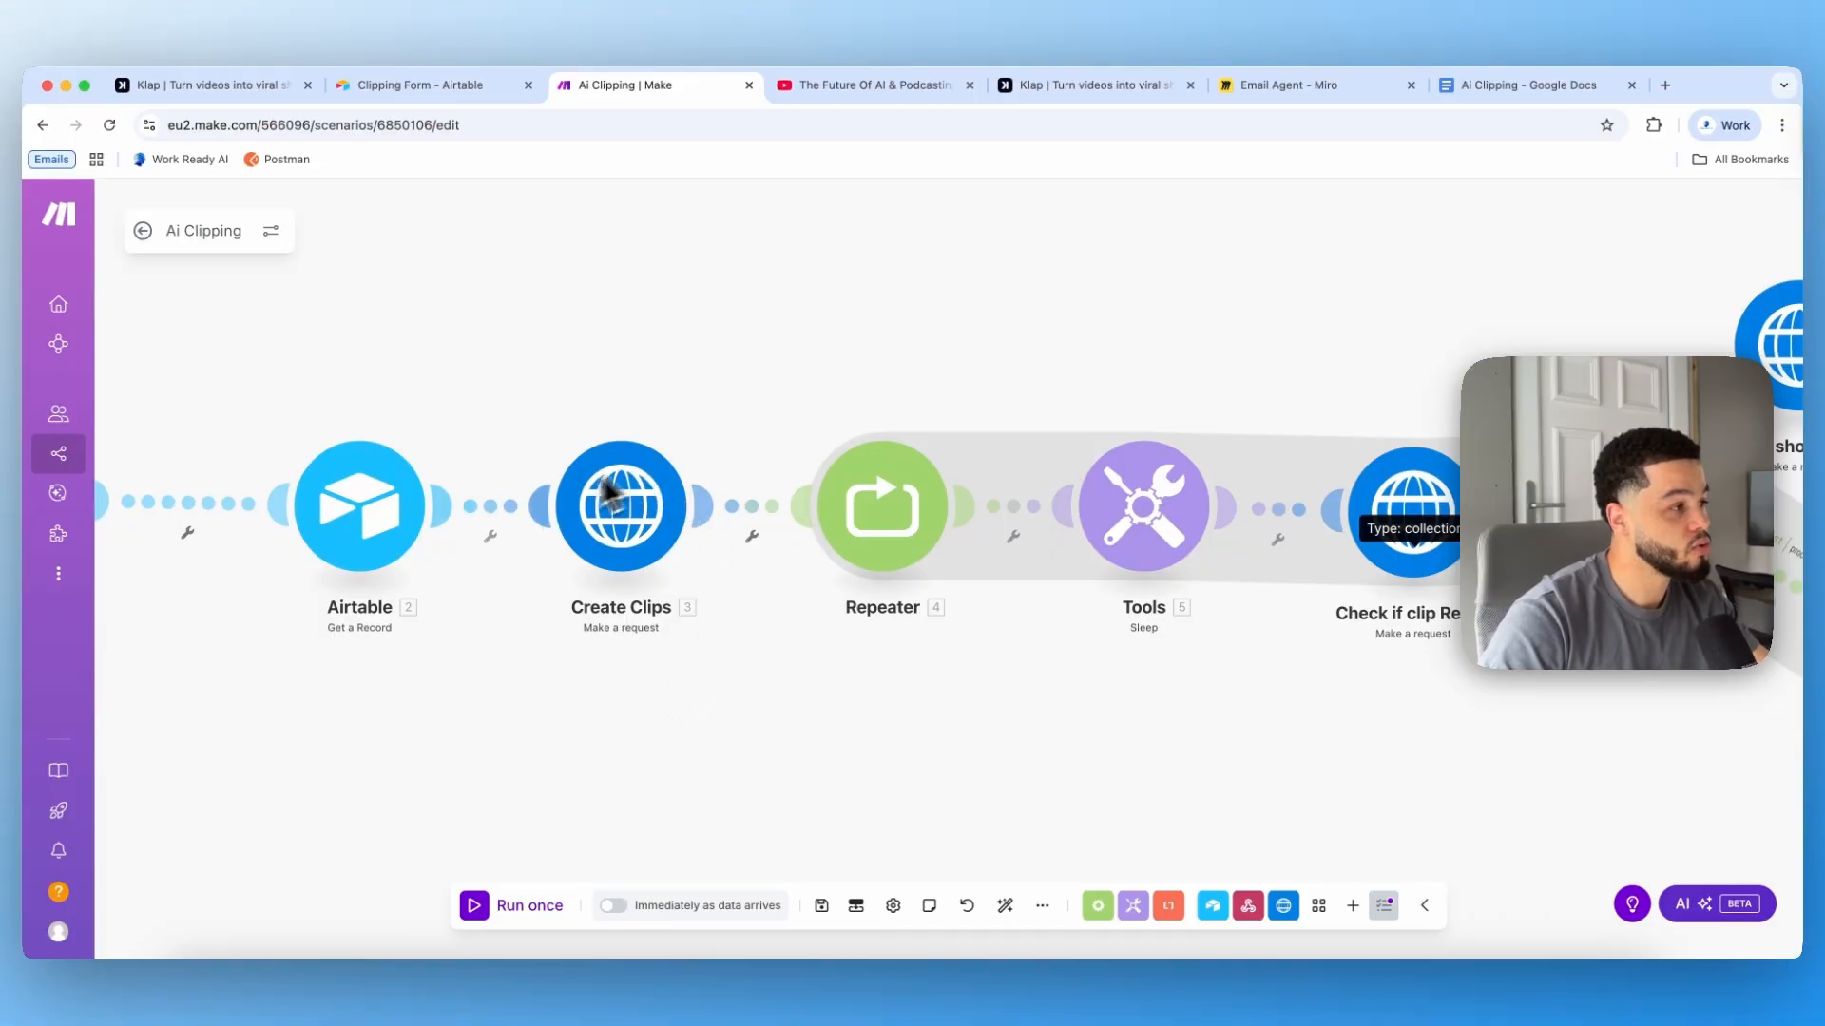
mouse_move(624, 533)
mouse_down()
mouse_move(630, 513)
mouse_move(619, 537)
mouse_up()
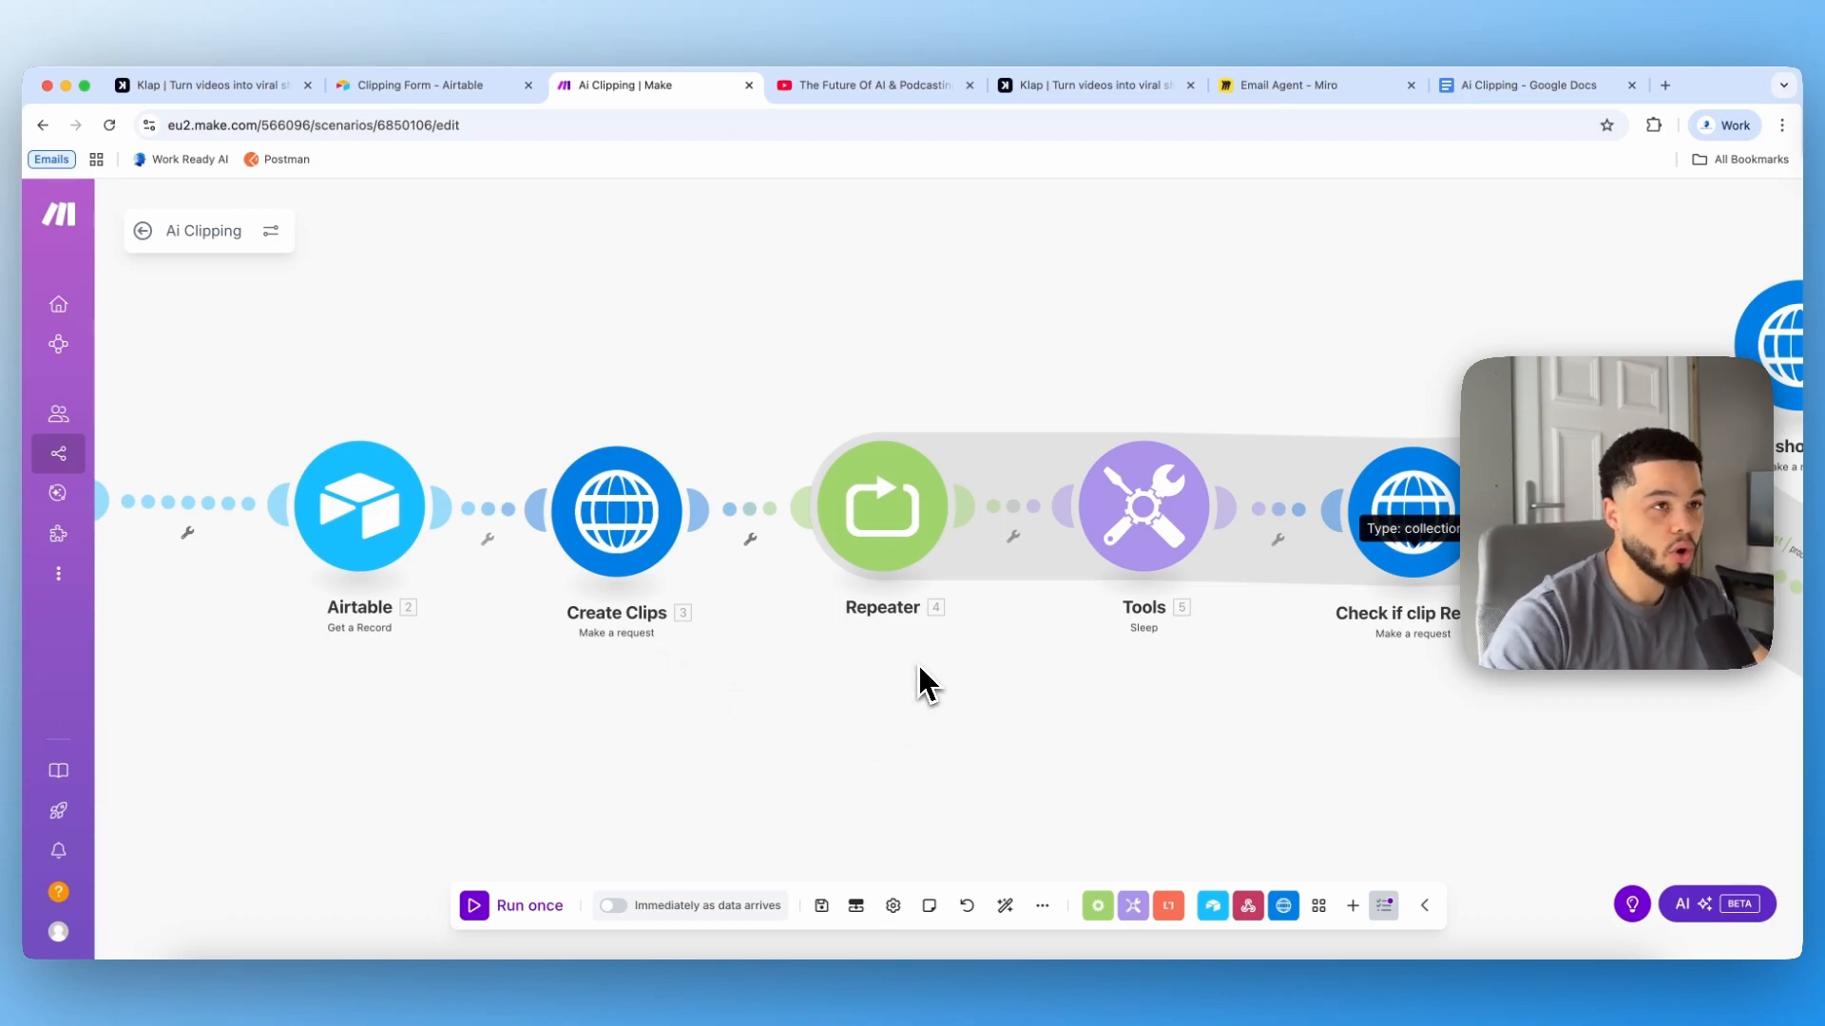
drag(1207, 707, 1042, 626)
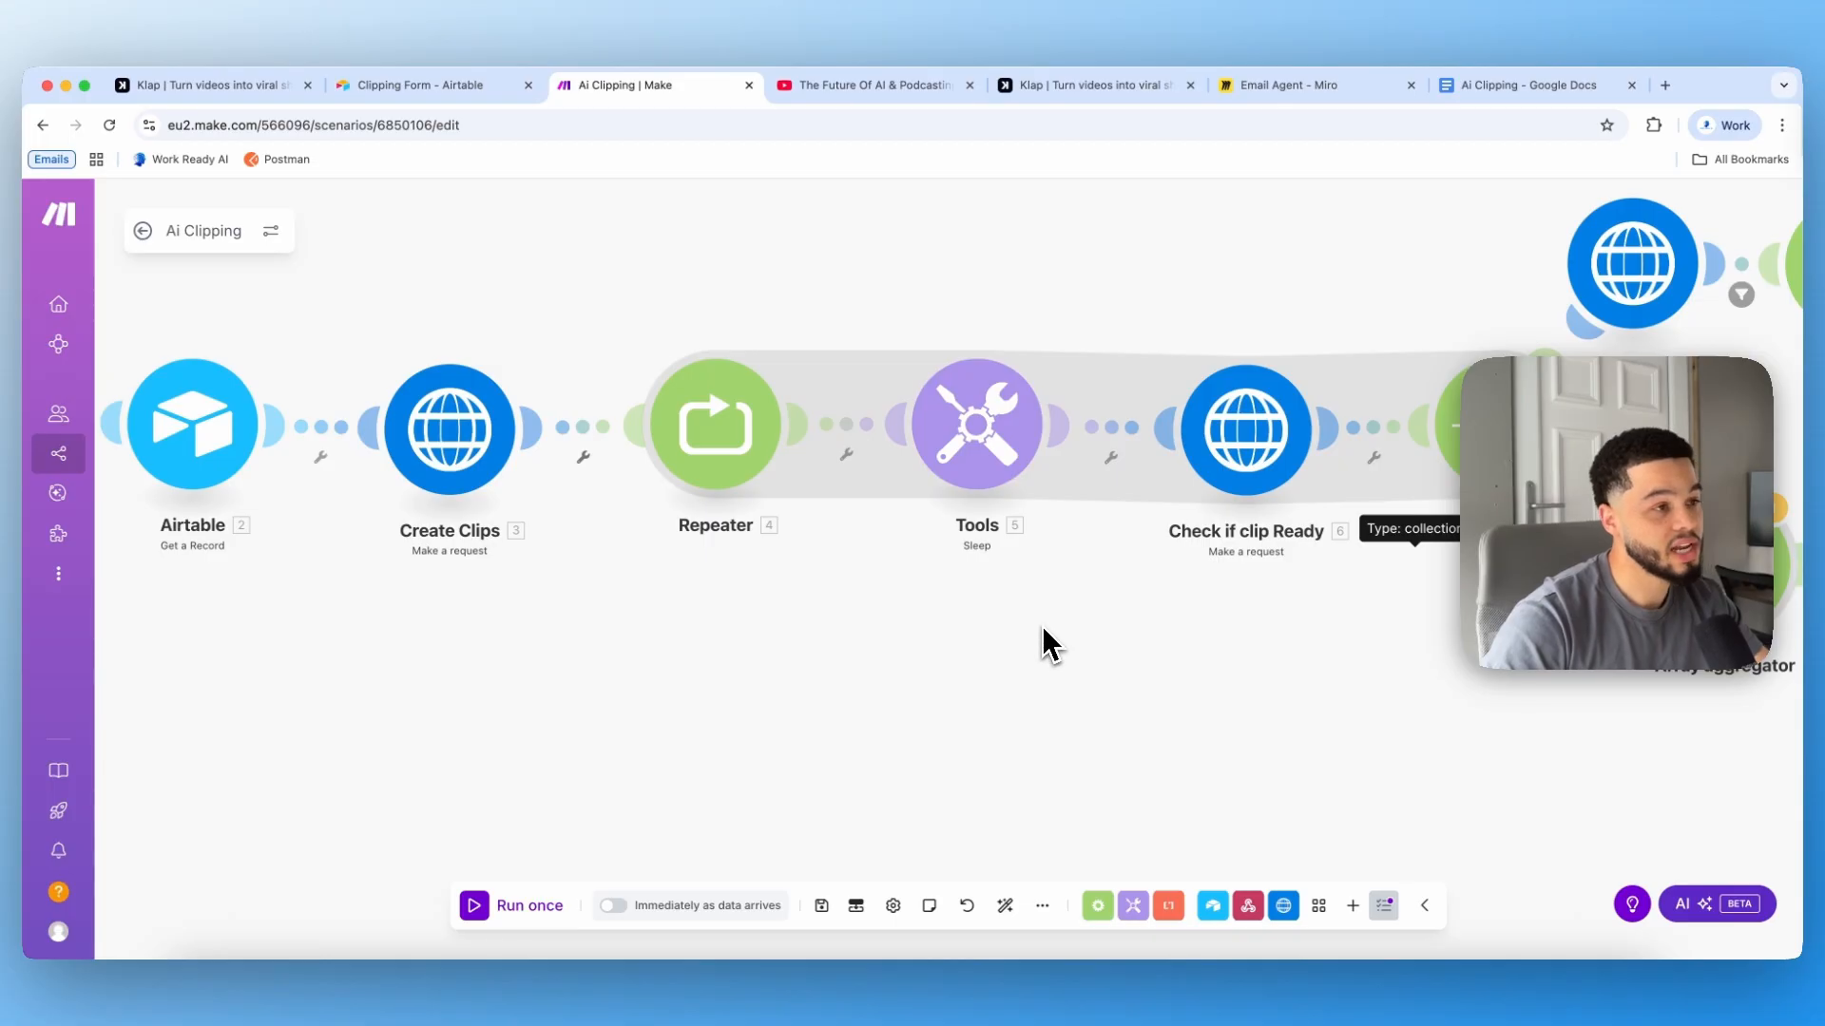
scroll(1051, 701, right, 5)
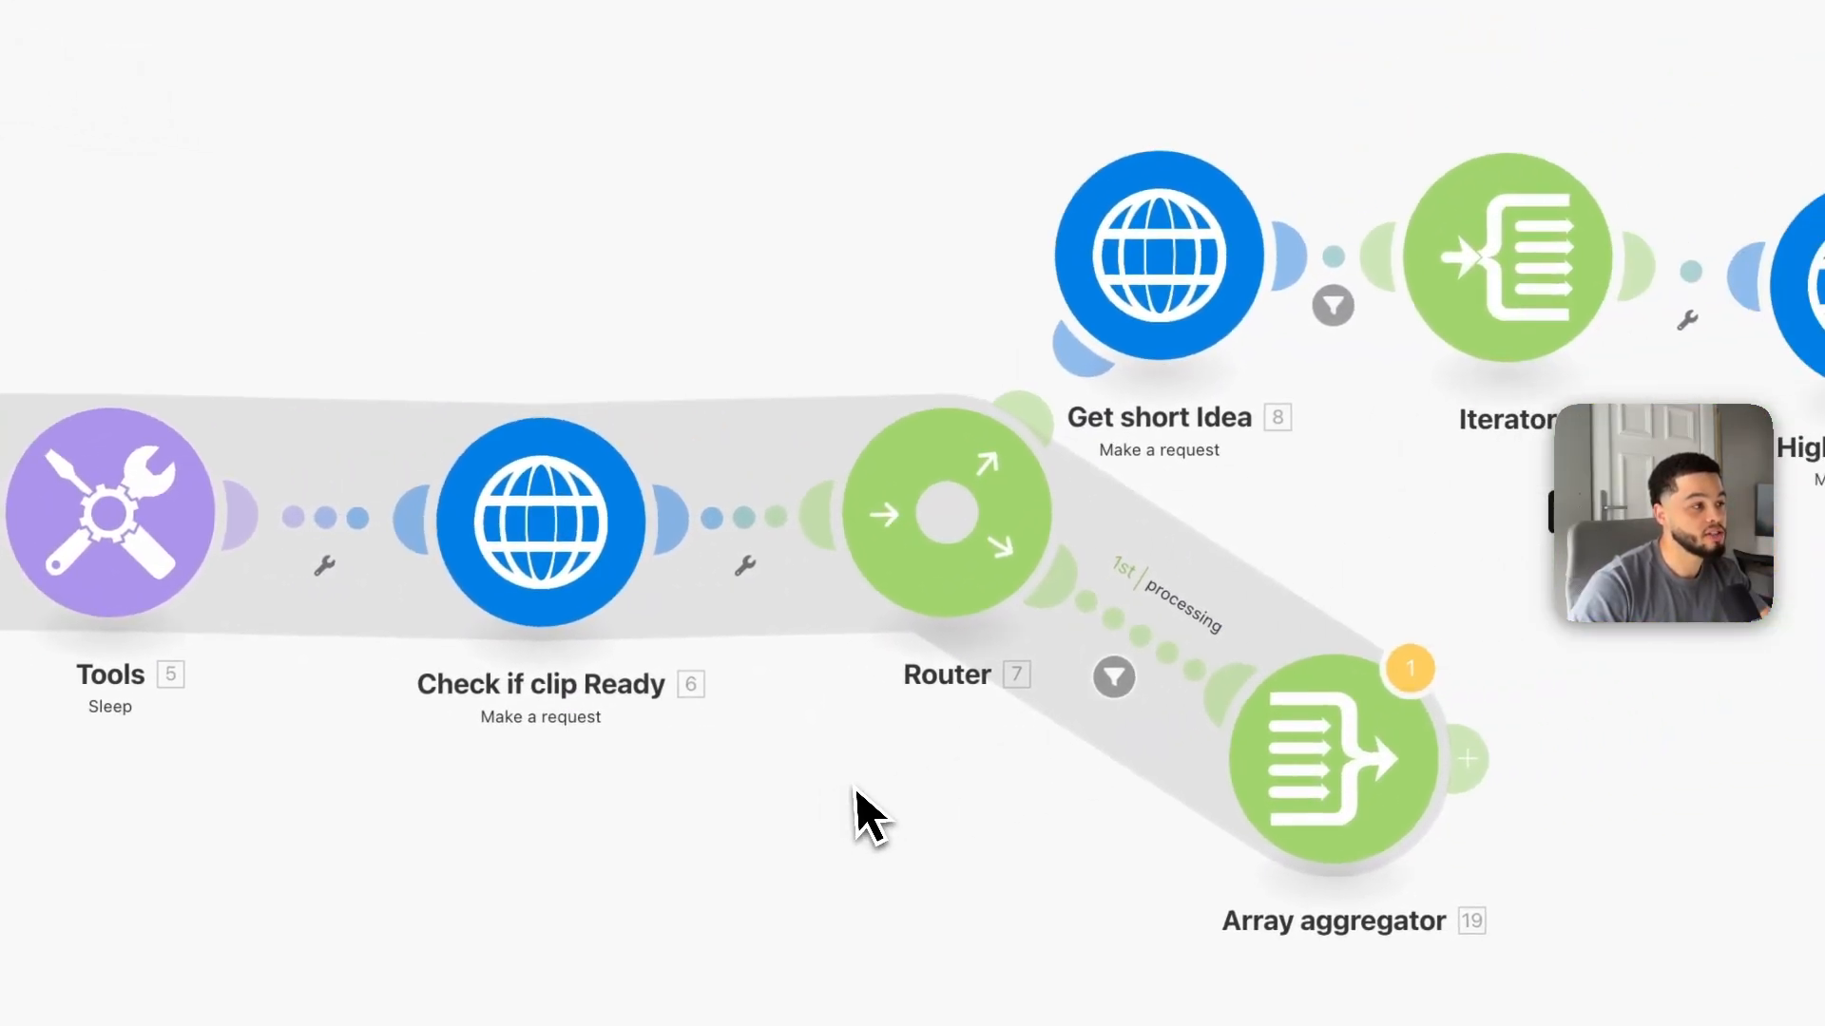
drag(1051, 814, 693, 827)
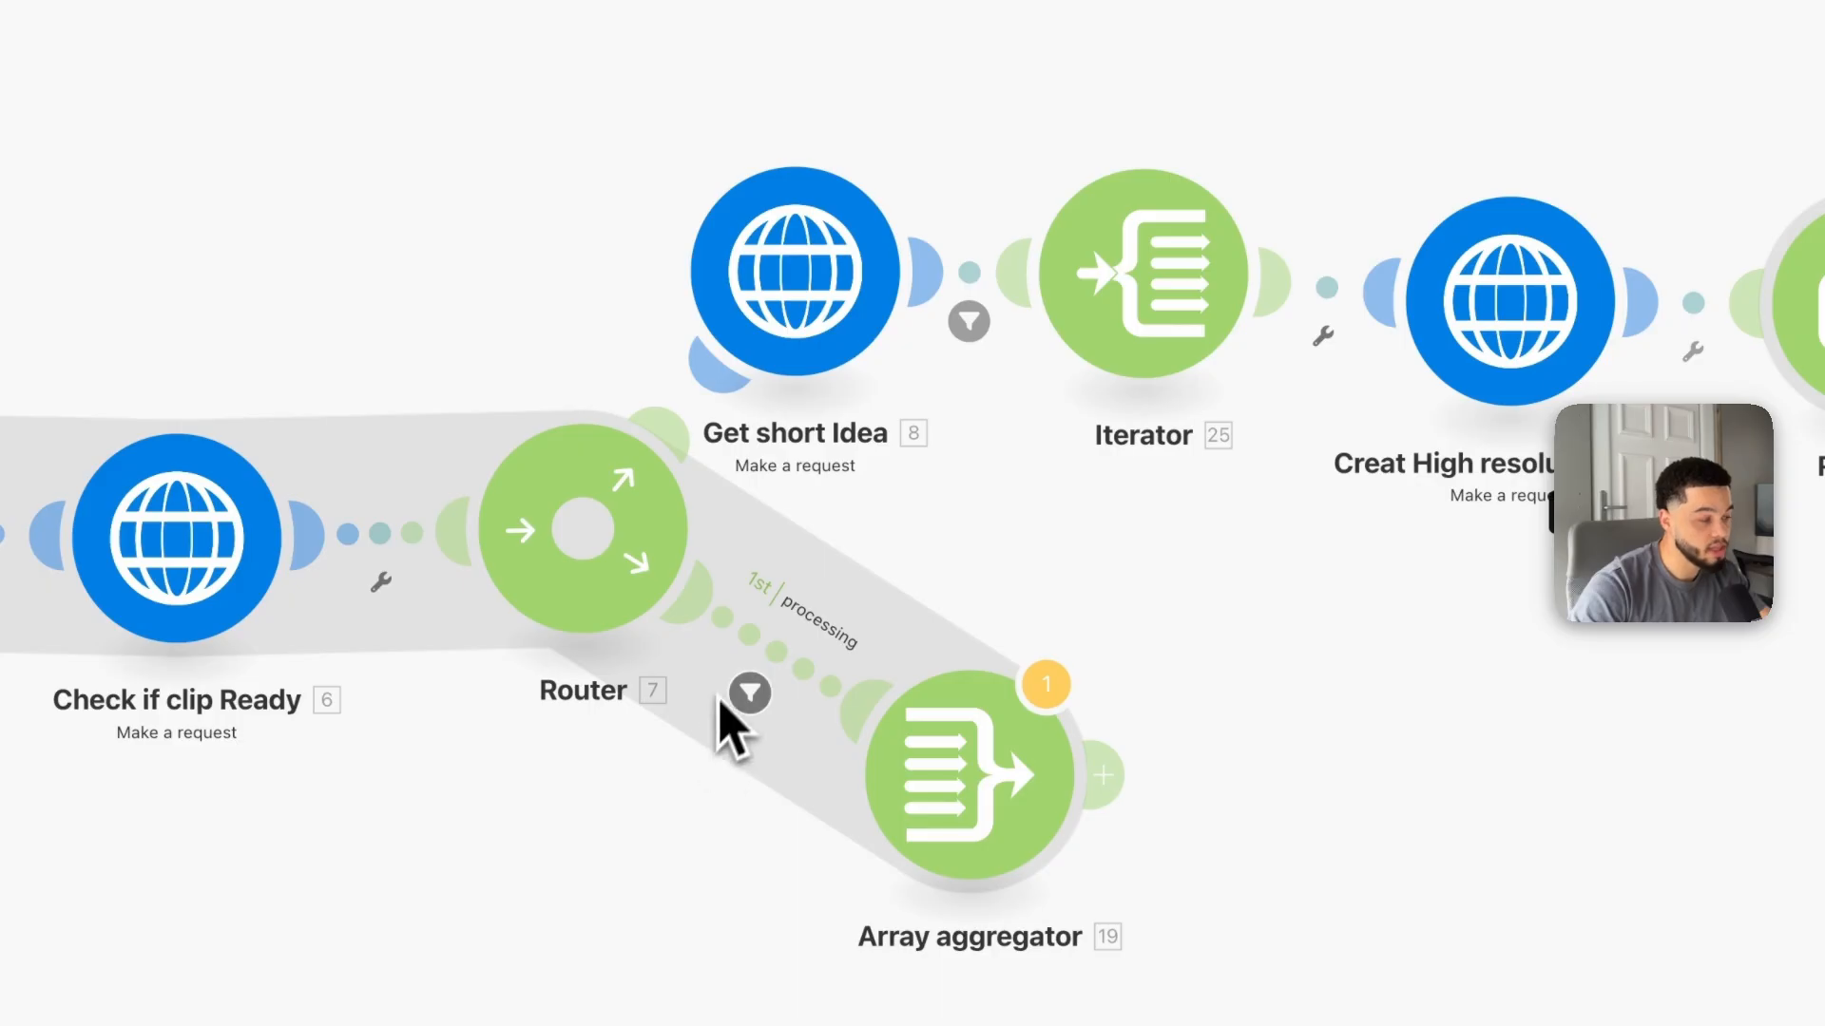
drag(815, 298, 797, 280)
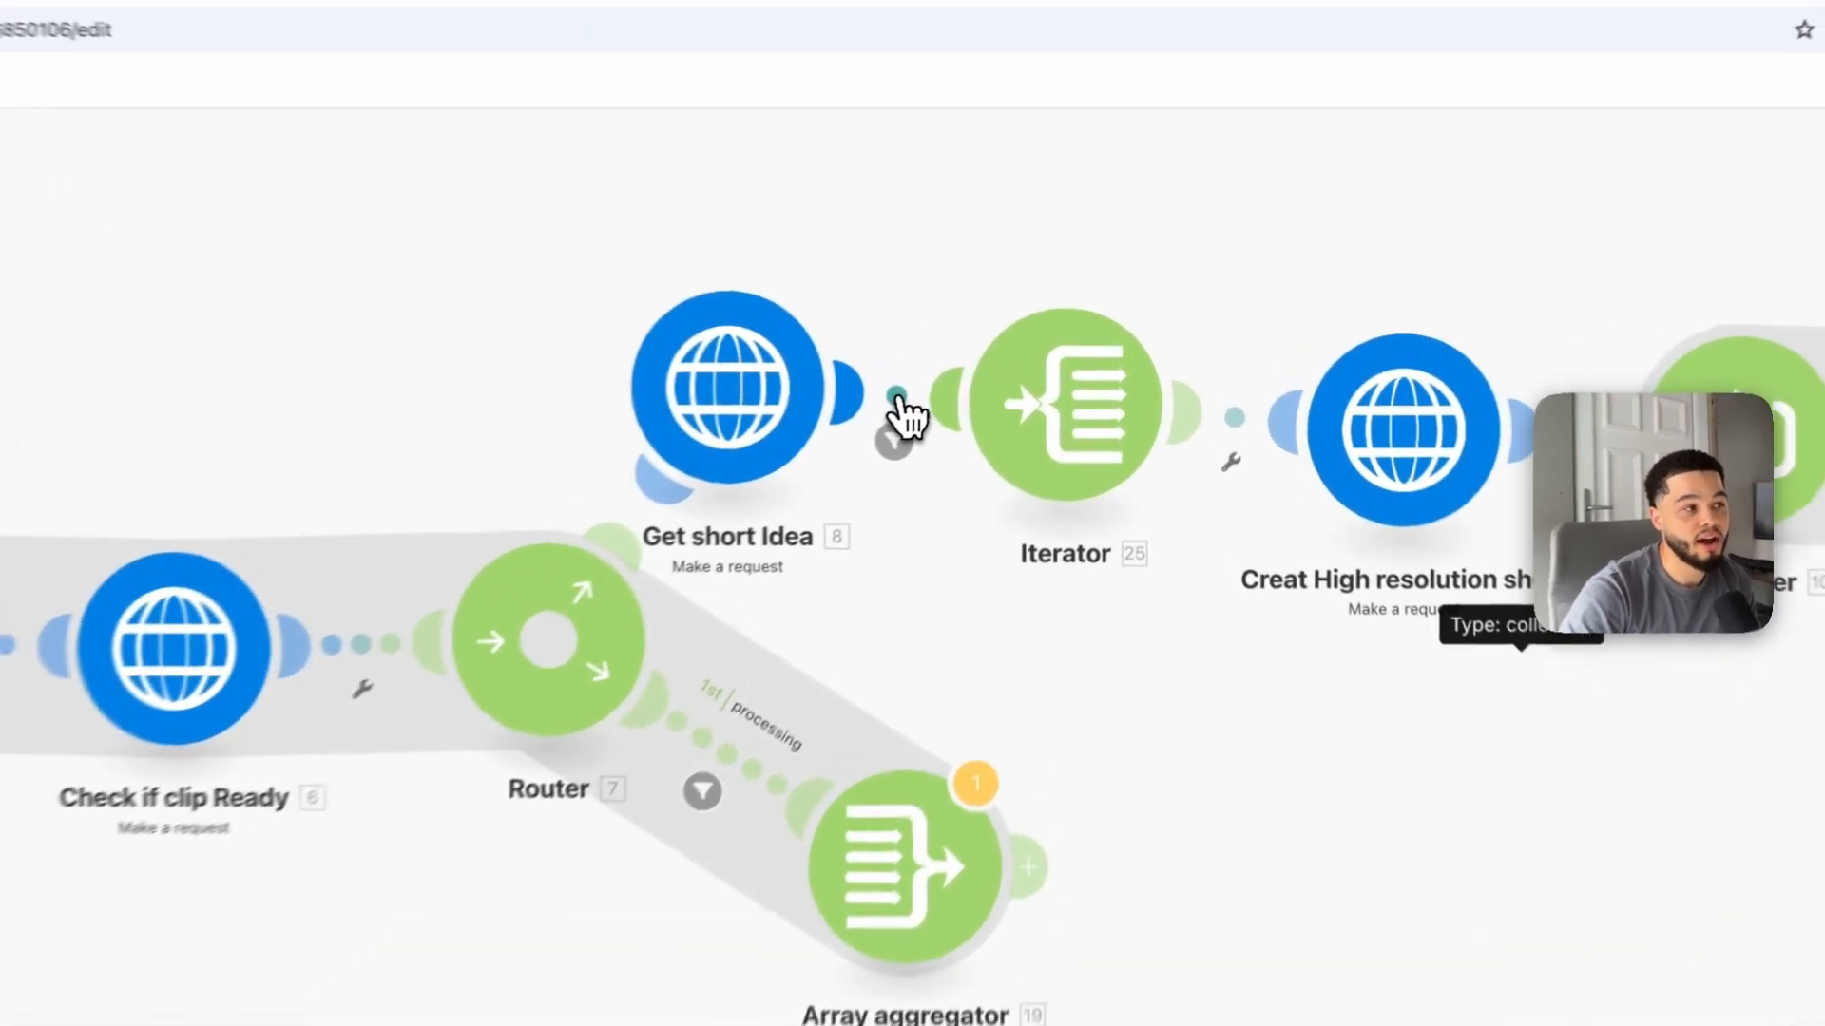
Step: Examine the virality_score filter between Get short Idea and Iterator, then the second router's branches
click(990, 404)
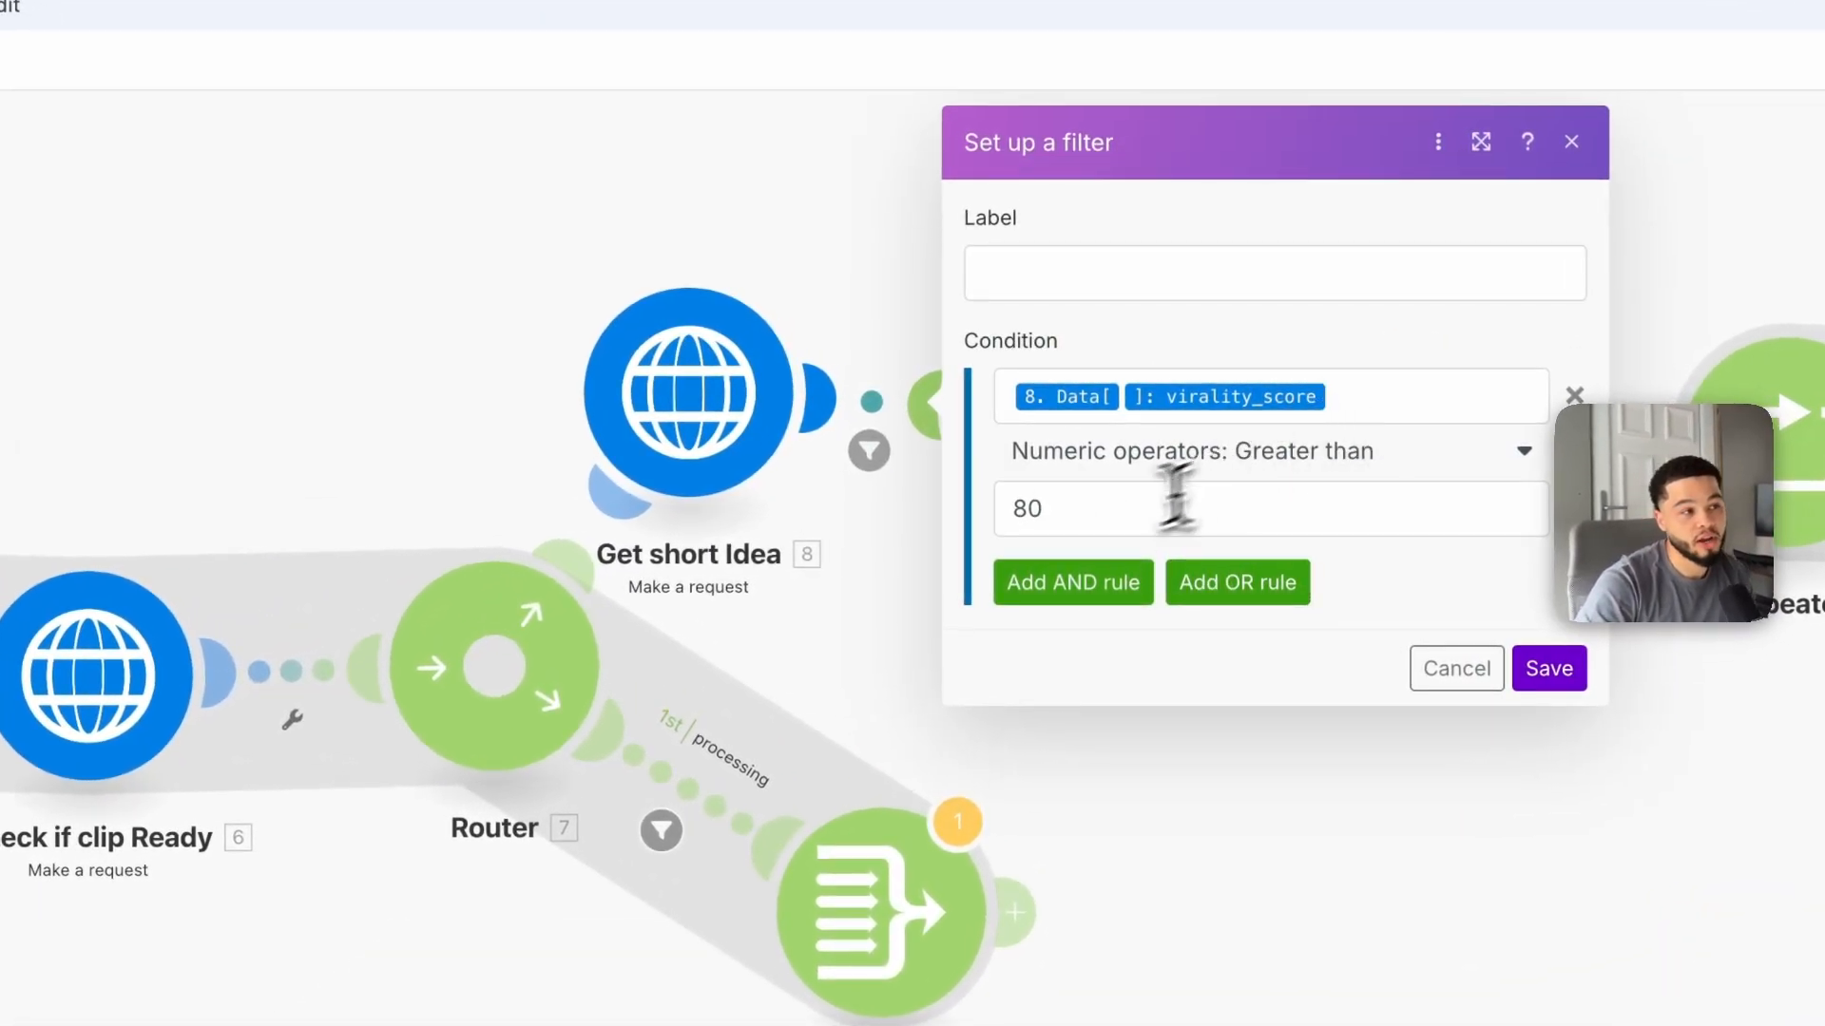
click(1102, 516)
drag(1099, 517, 1018, 517)
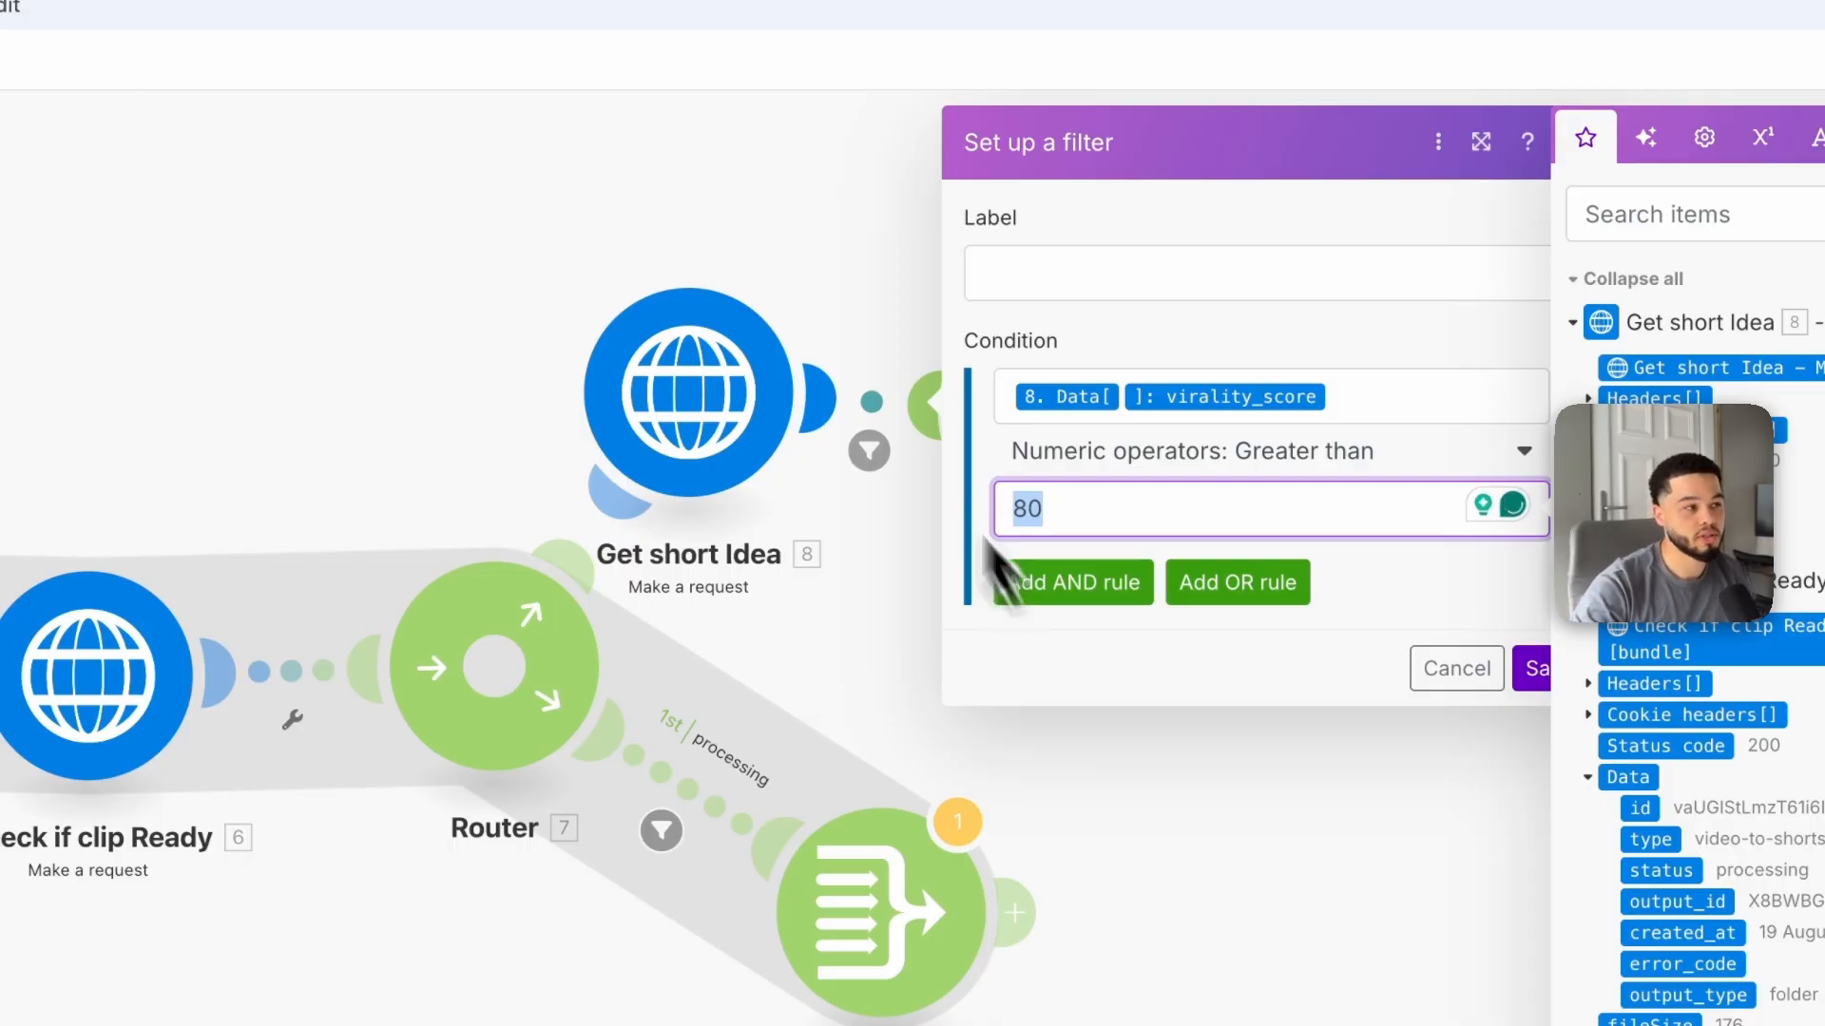
click(732, 257)
drag(1140, 639, 1017, 674)
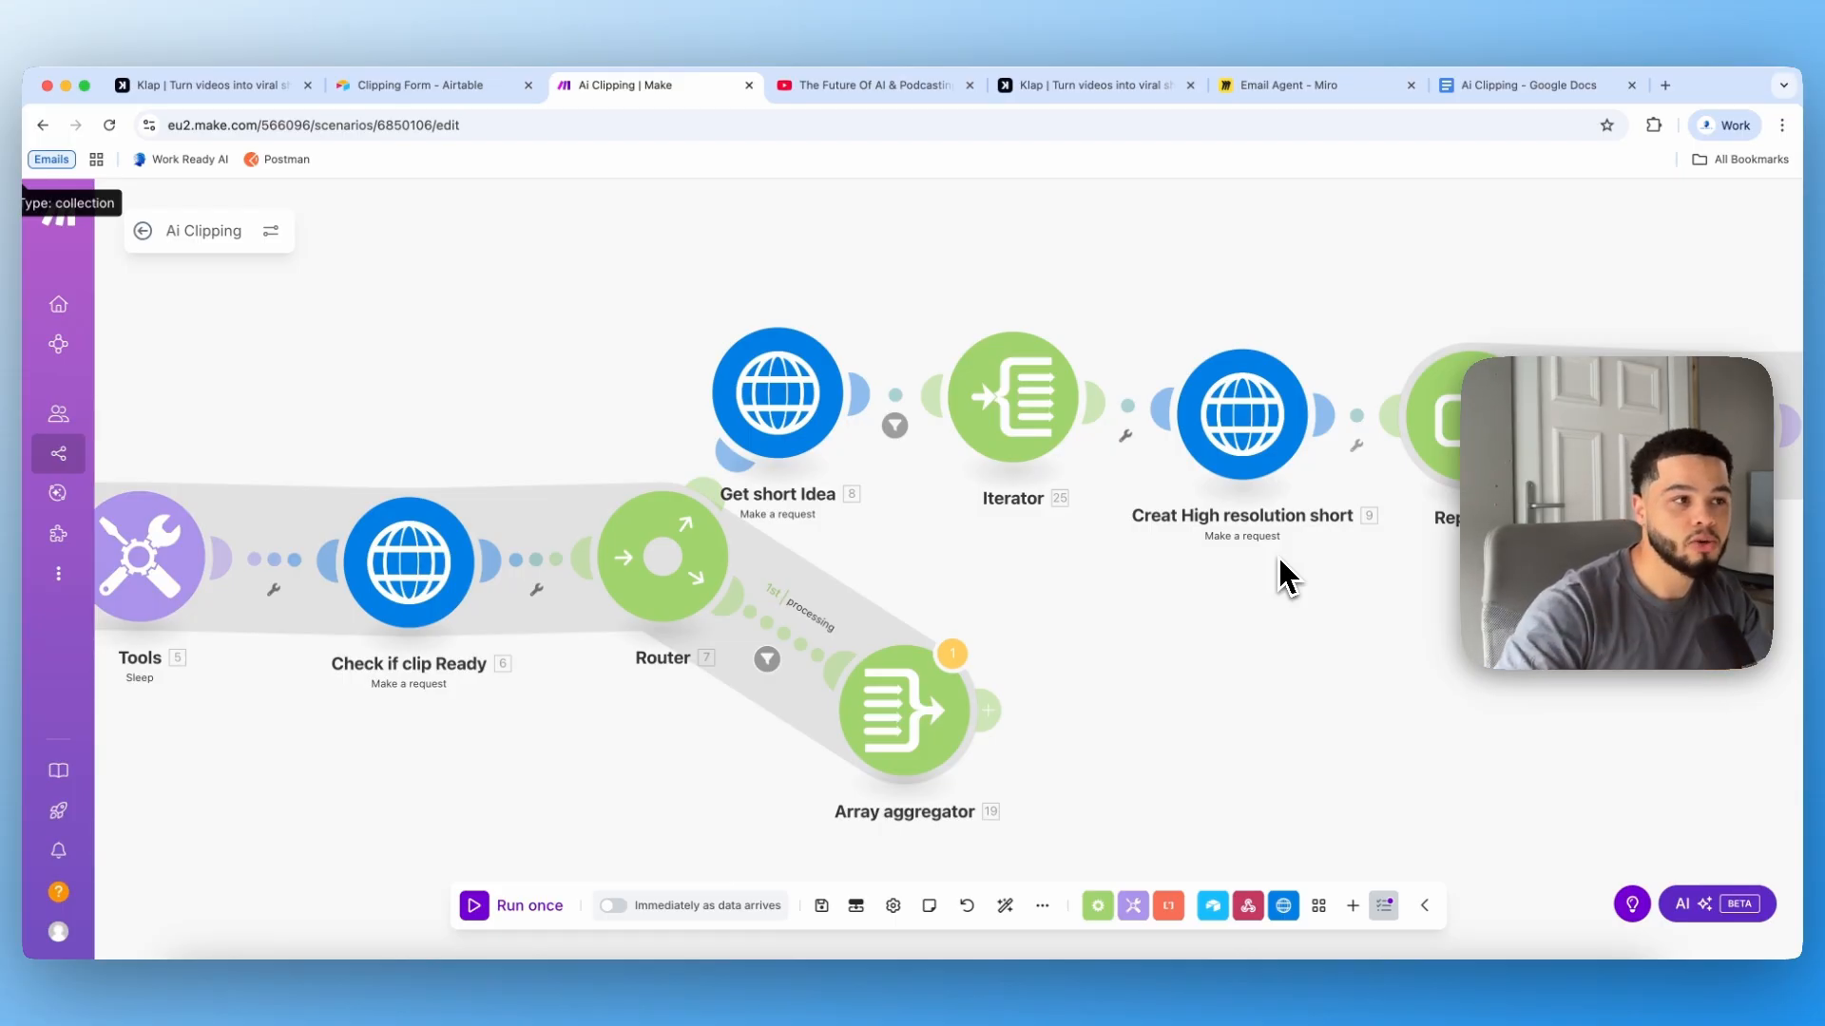
drag(1384, 690, 804, 681)
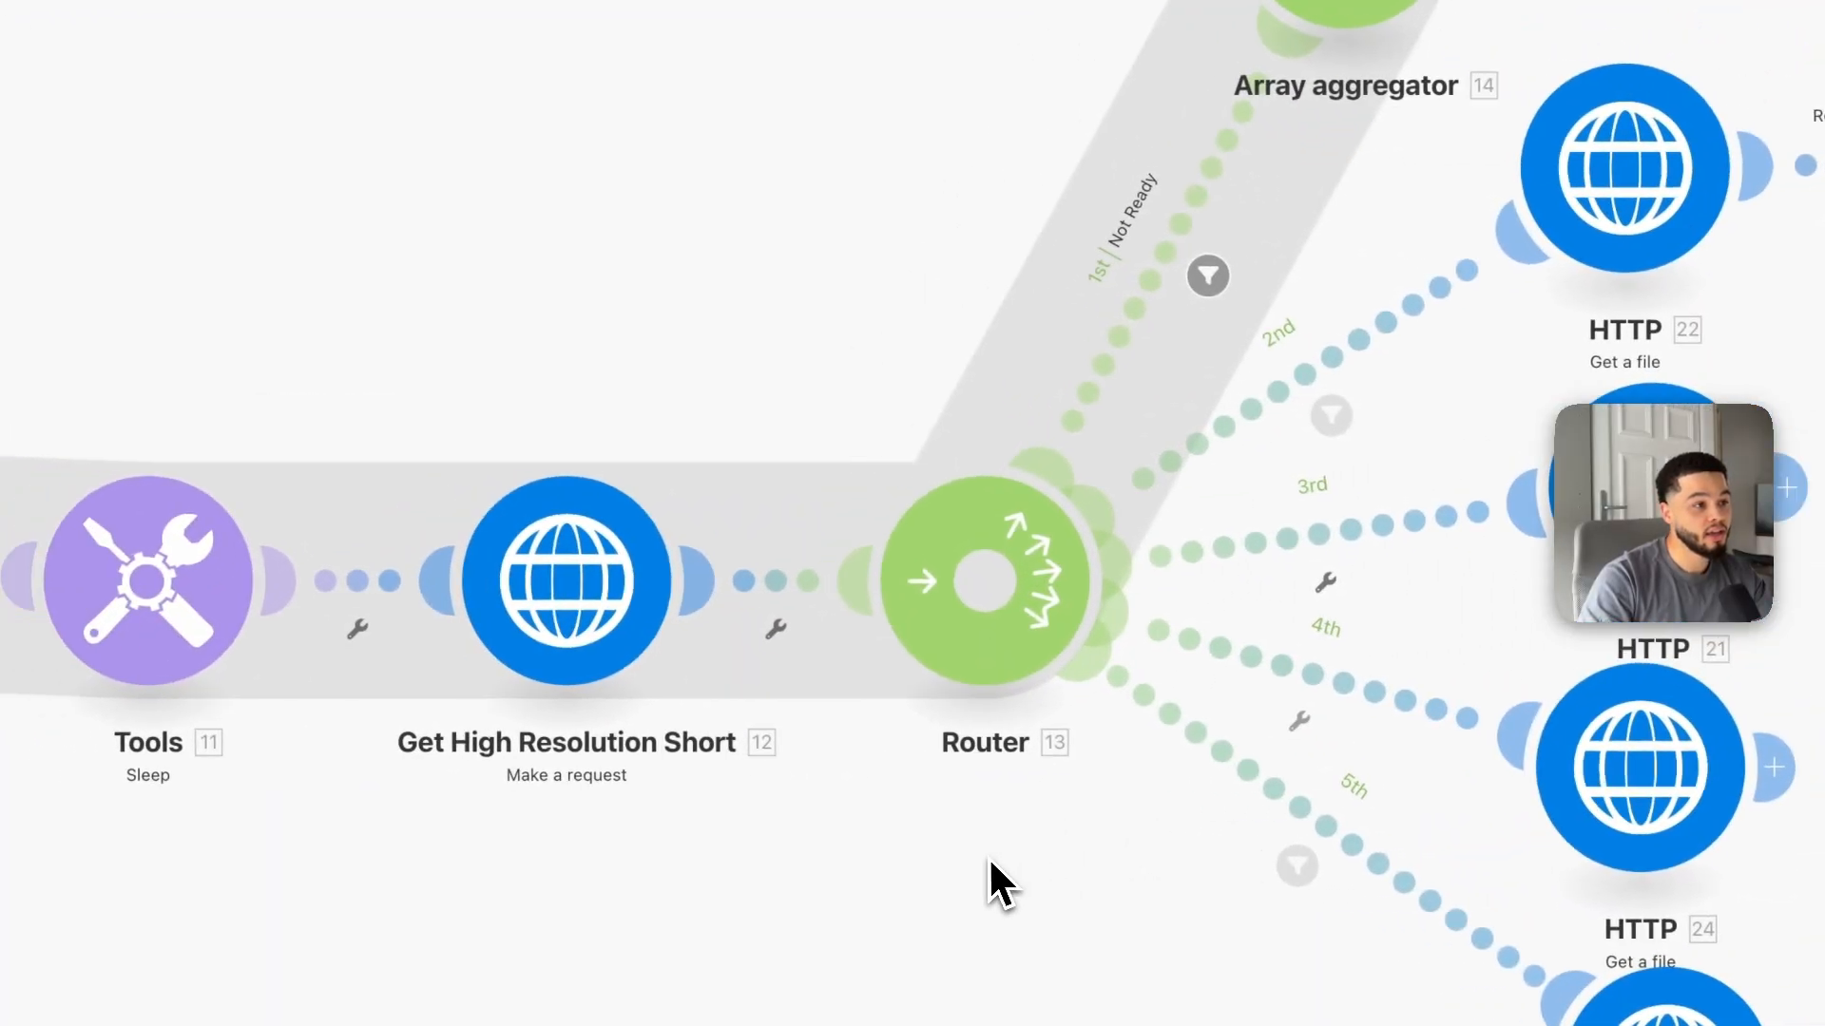
drag(1314, 51, 1019, 234)
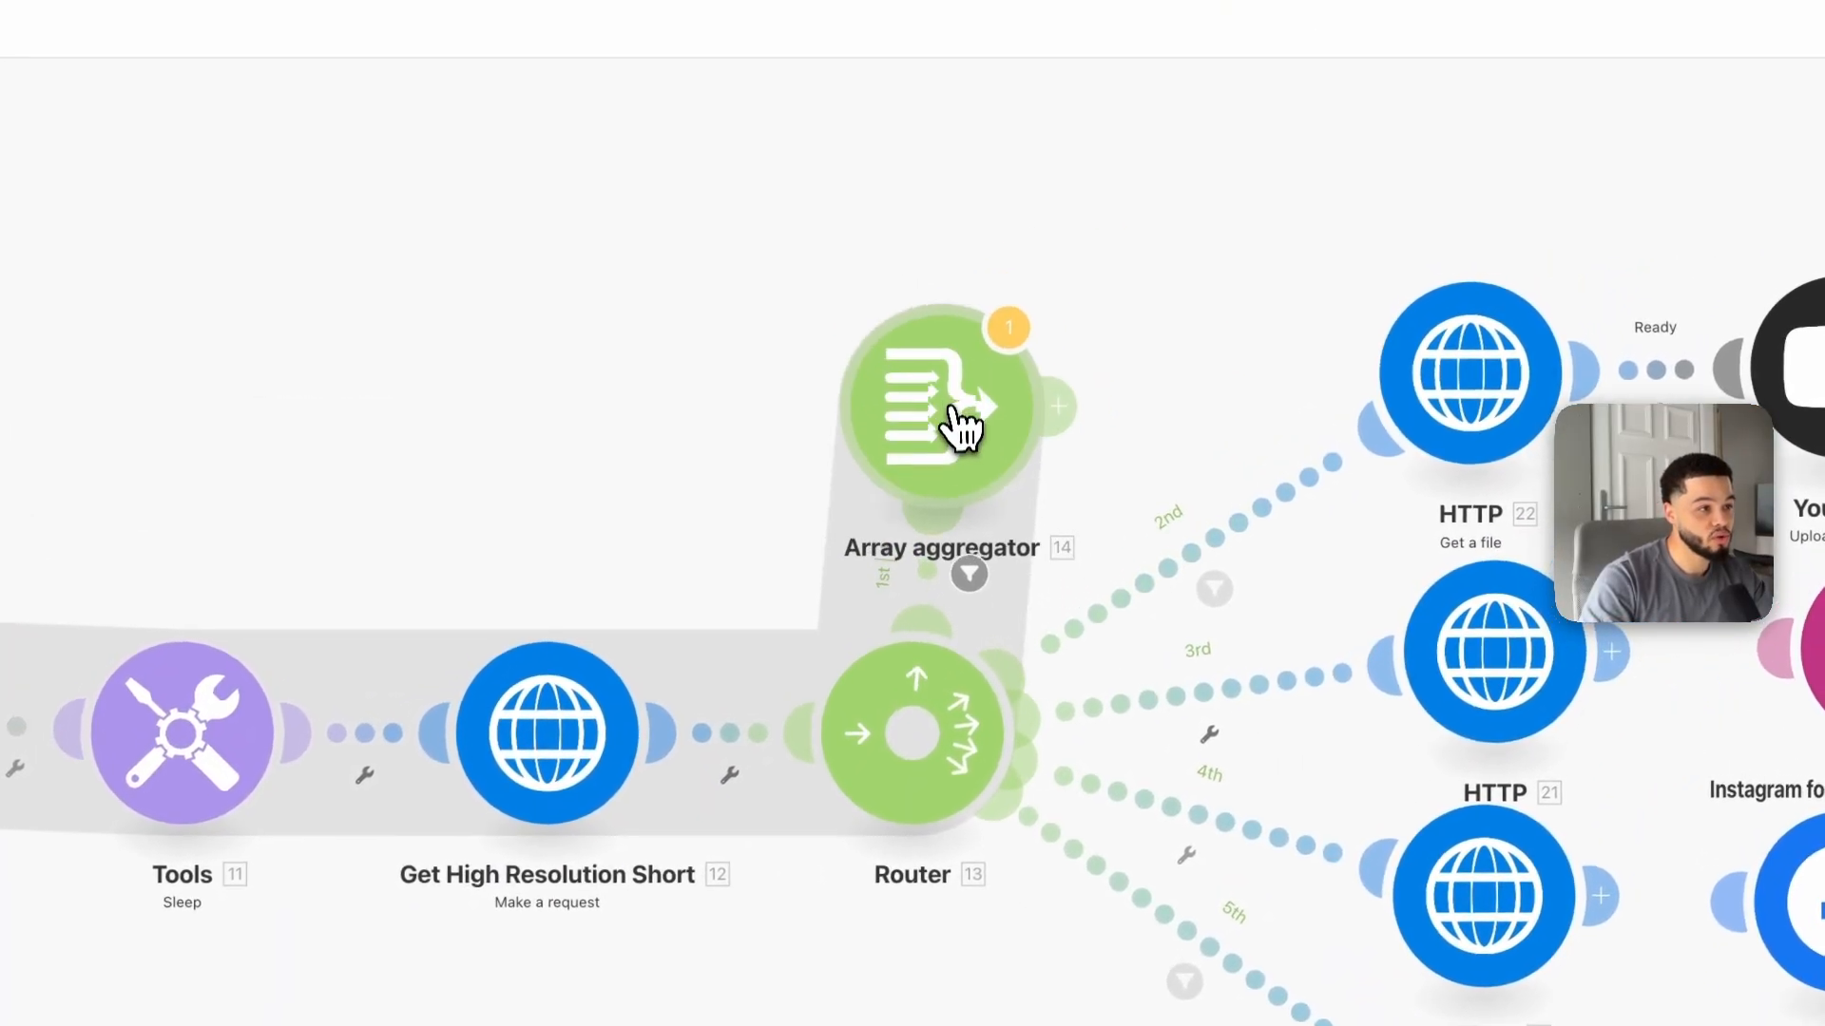
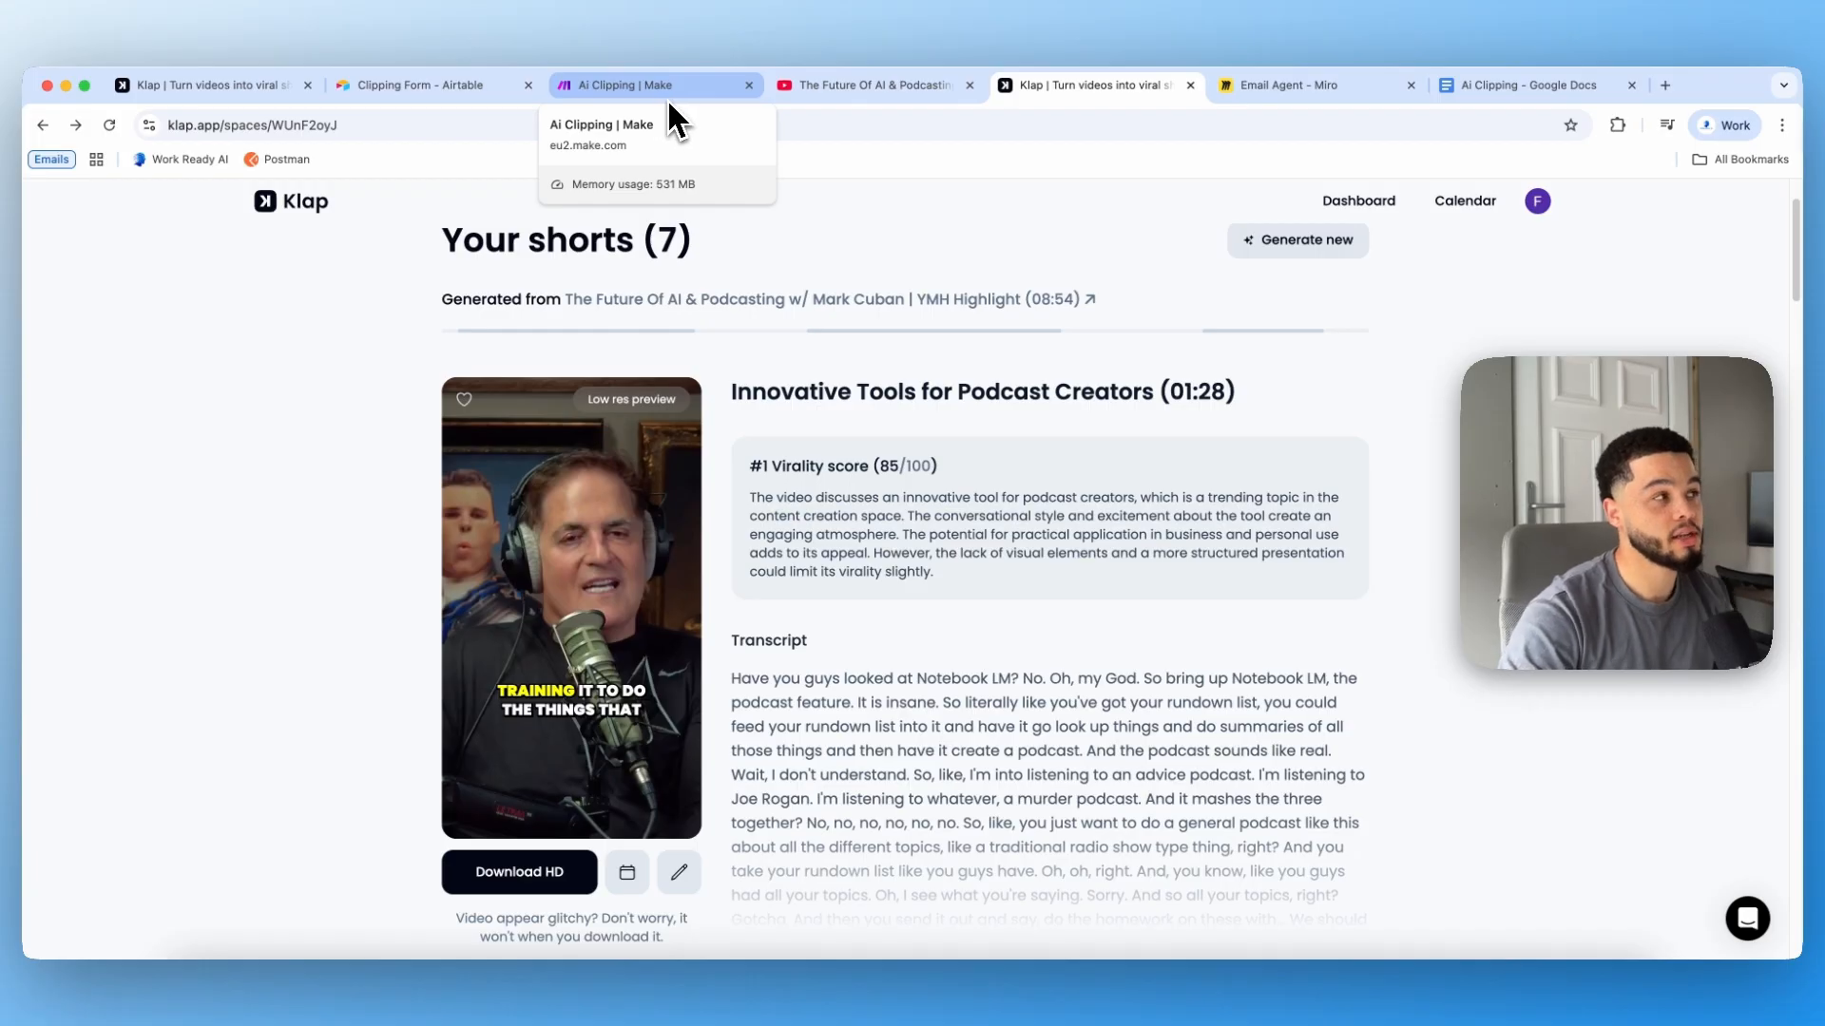
Step: Go back to the Airtable home and open the Ai clipping base
click(398, 87)
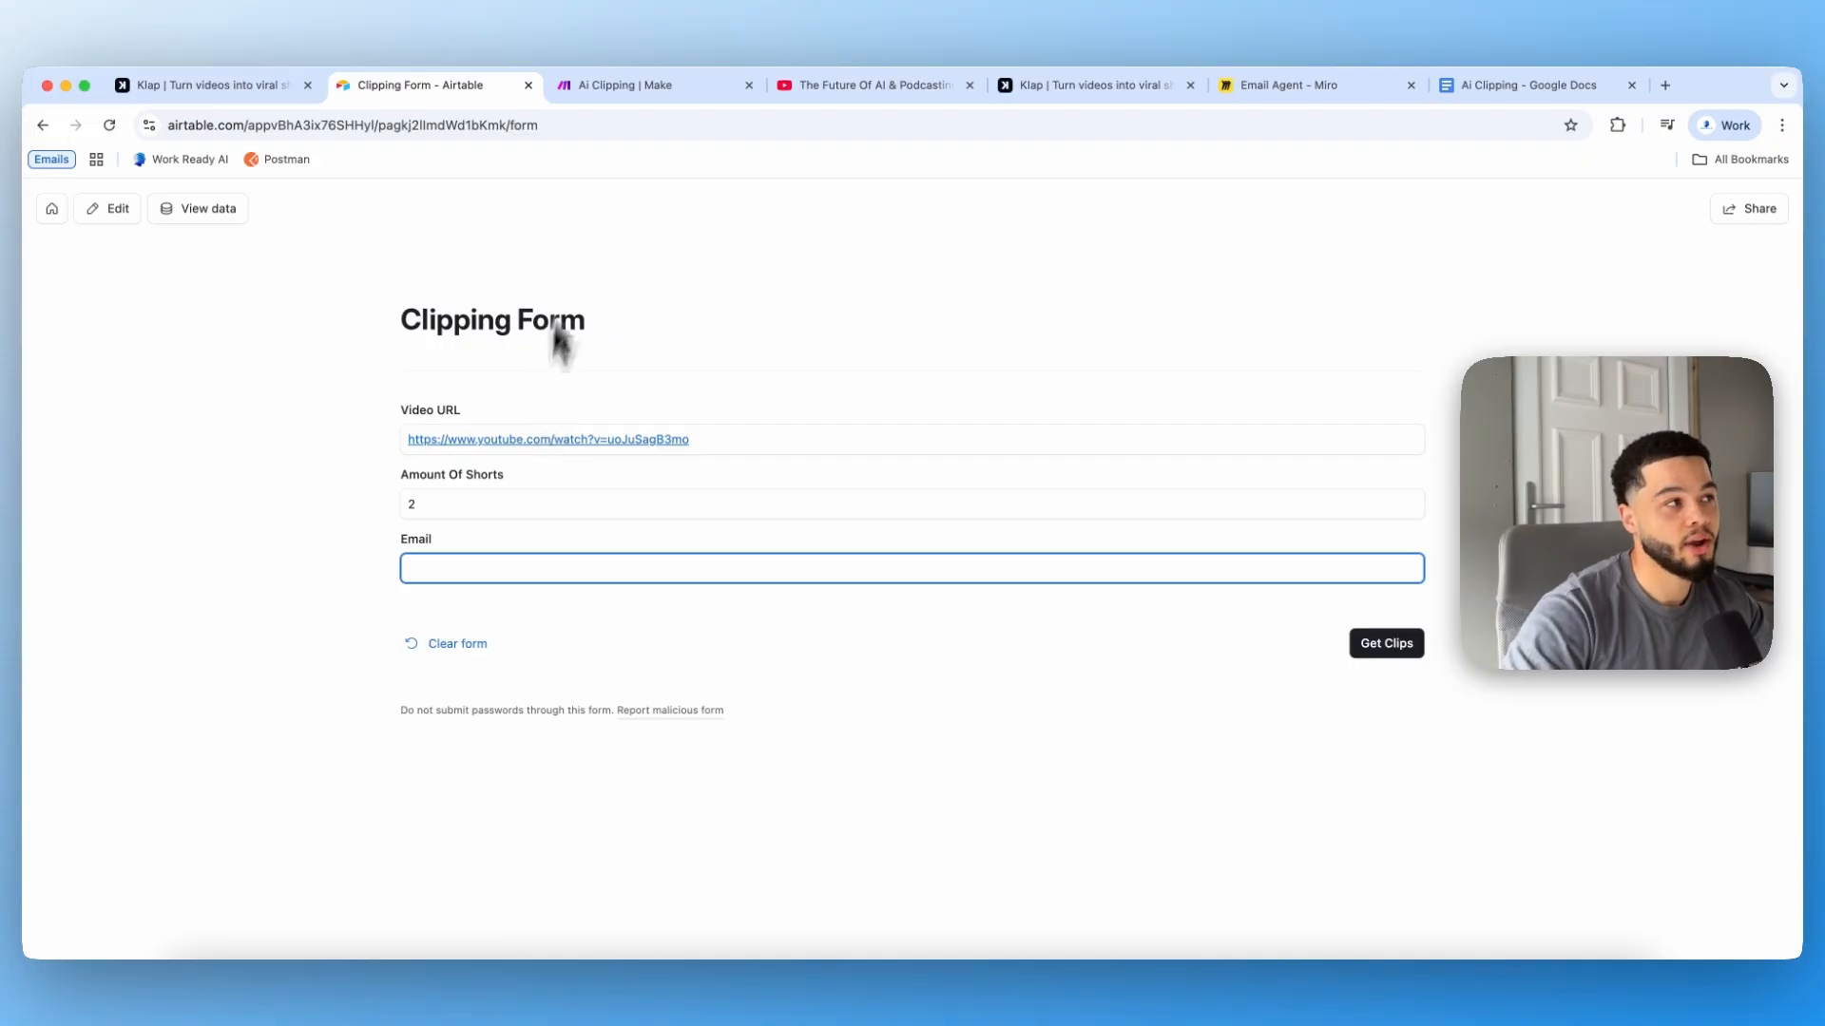
click(55, 209)
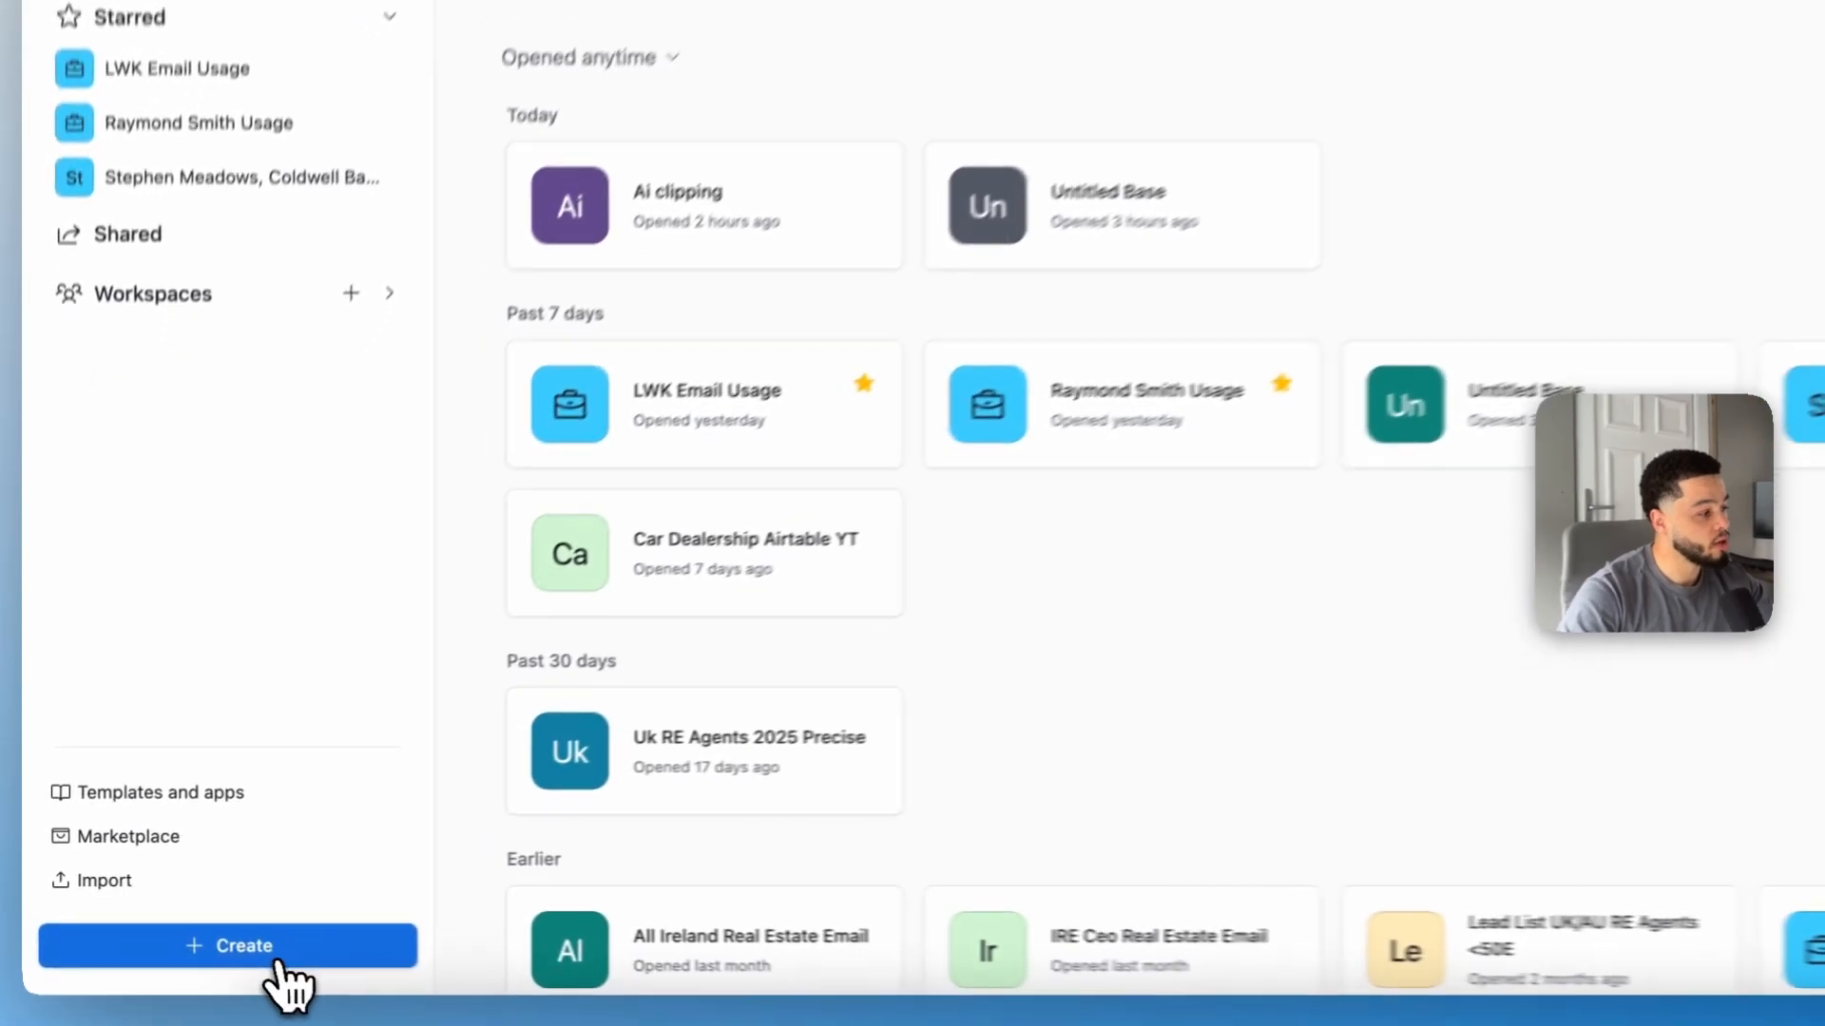
click(268, 954)
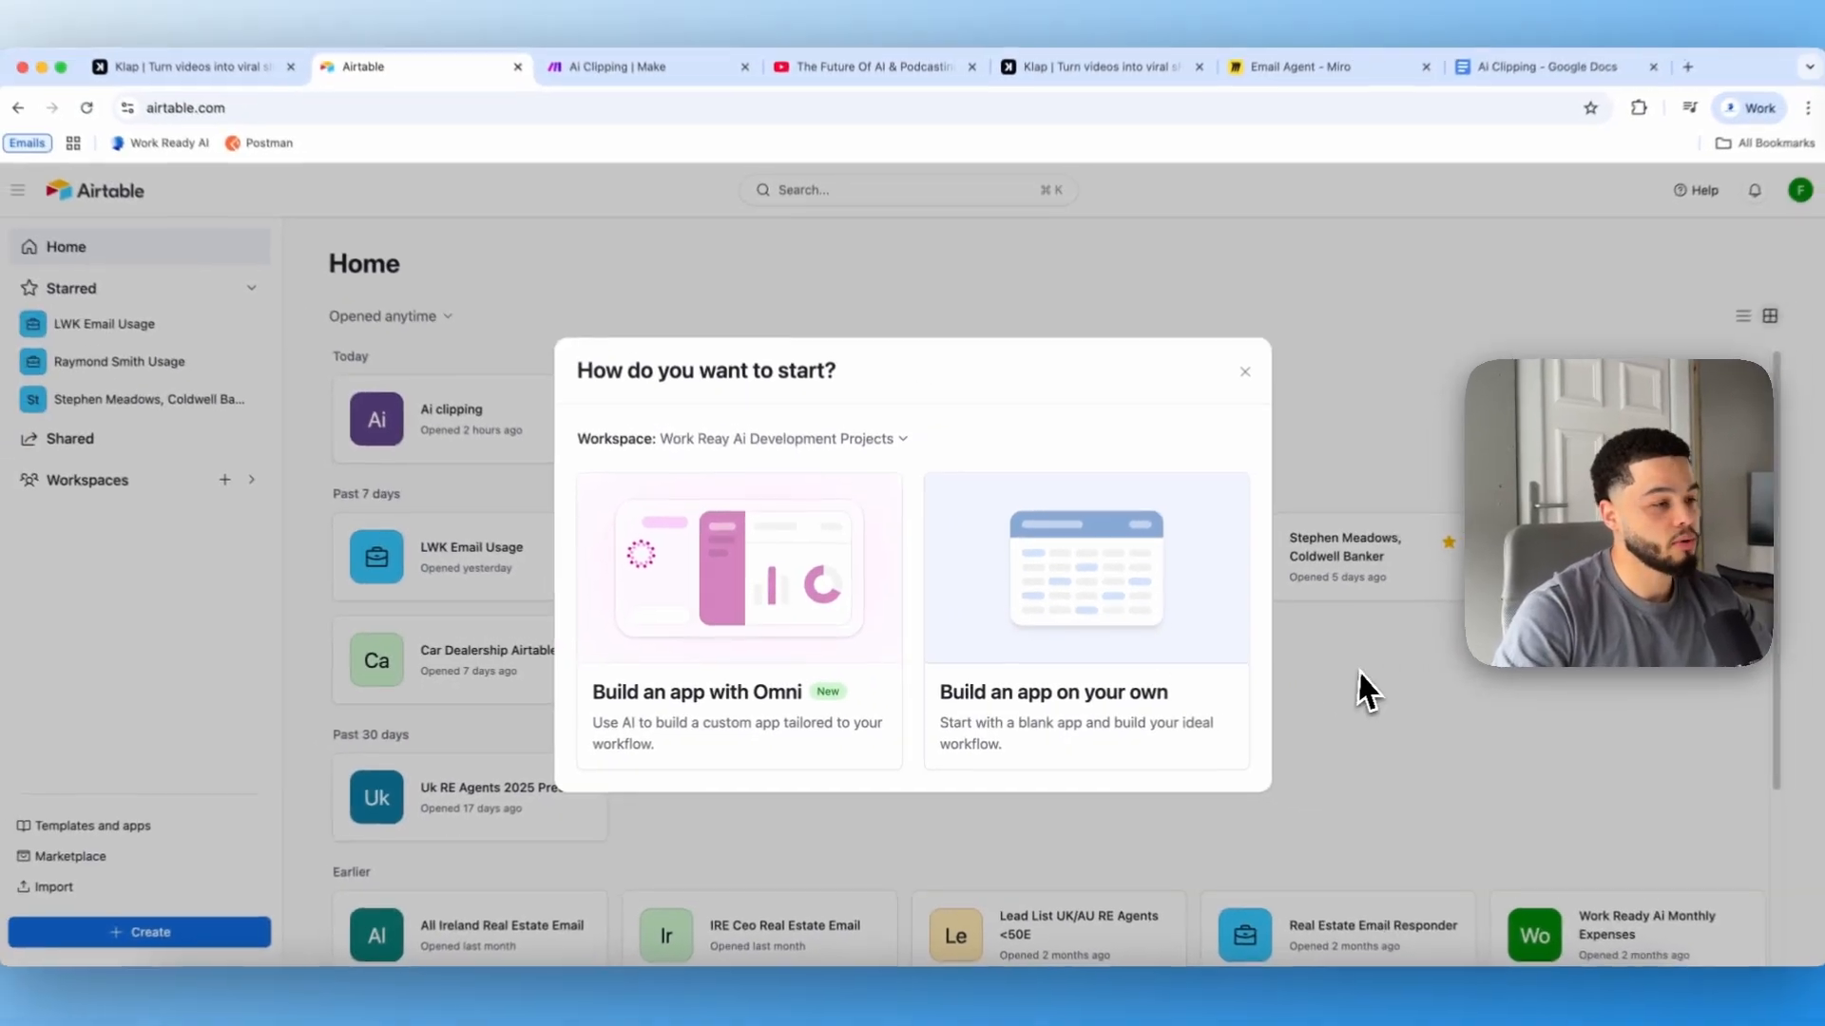
click(1606, 677)
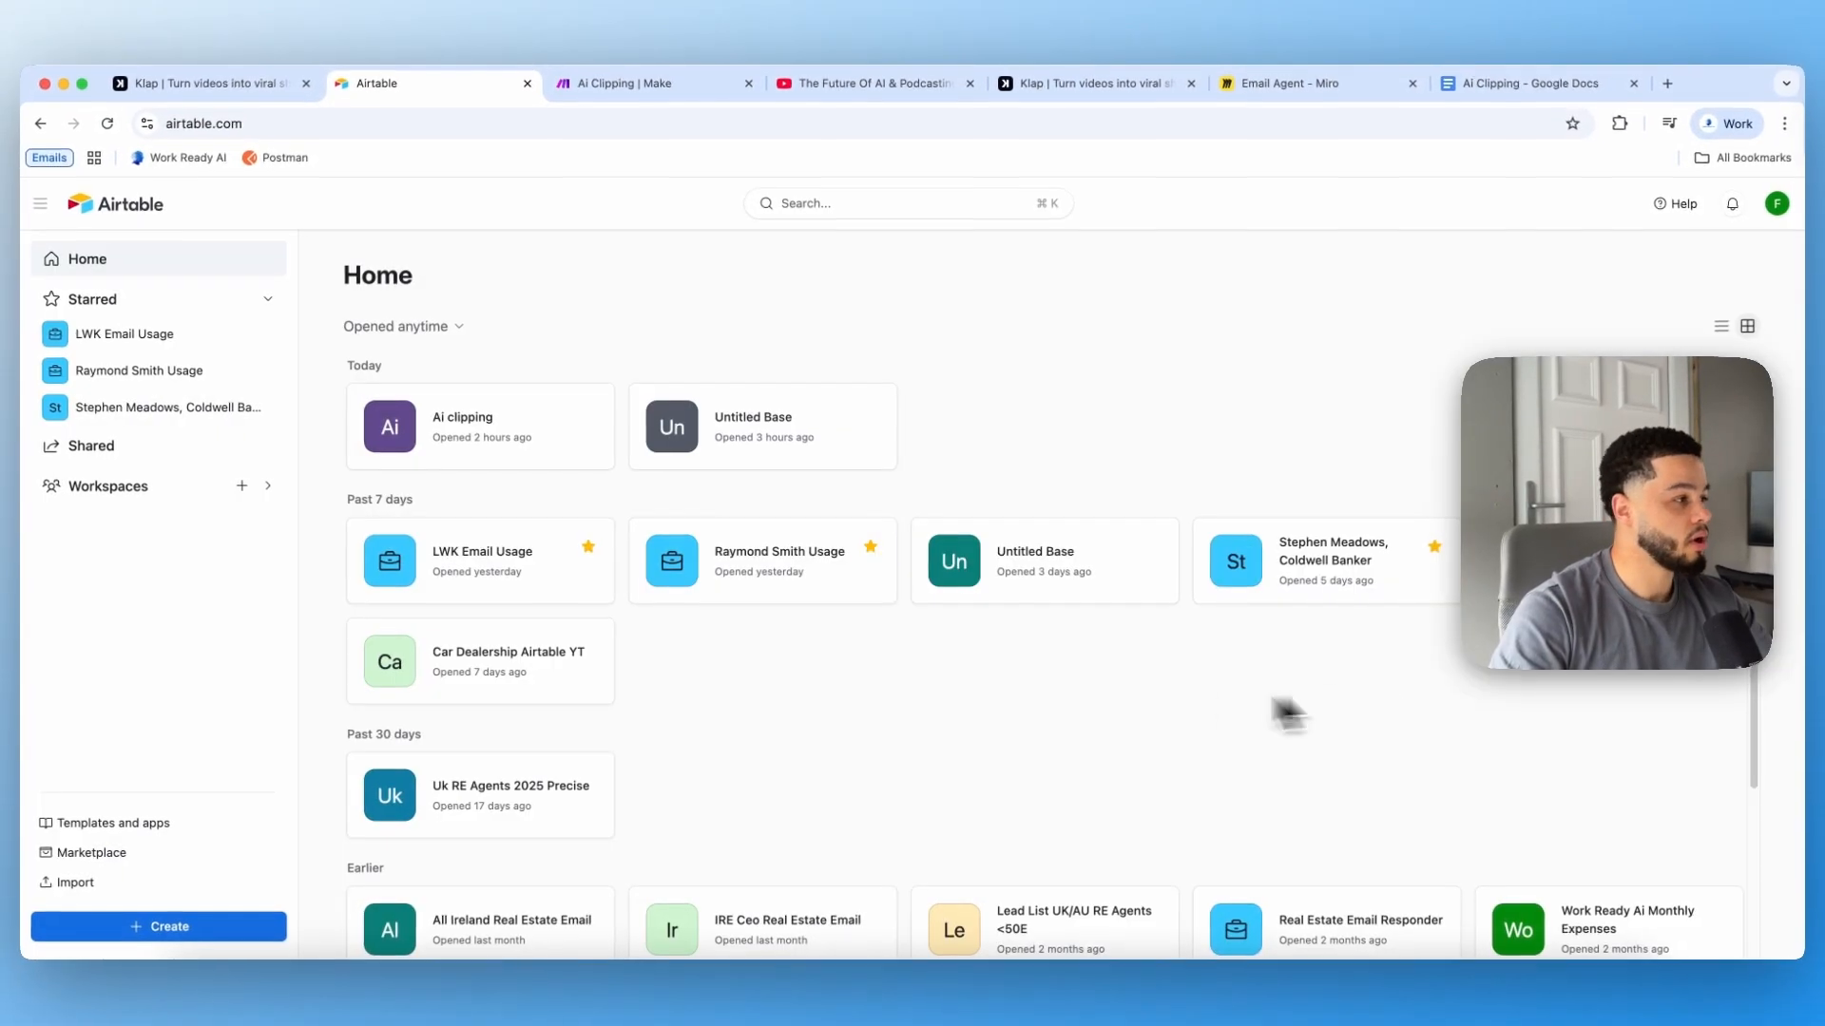
click(454, 454)
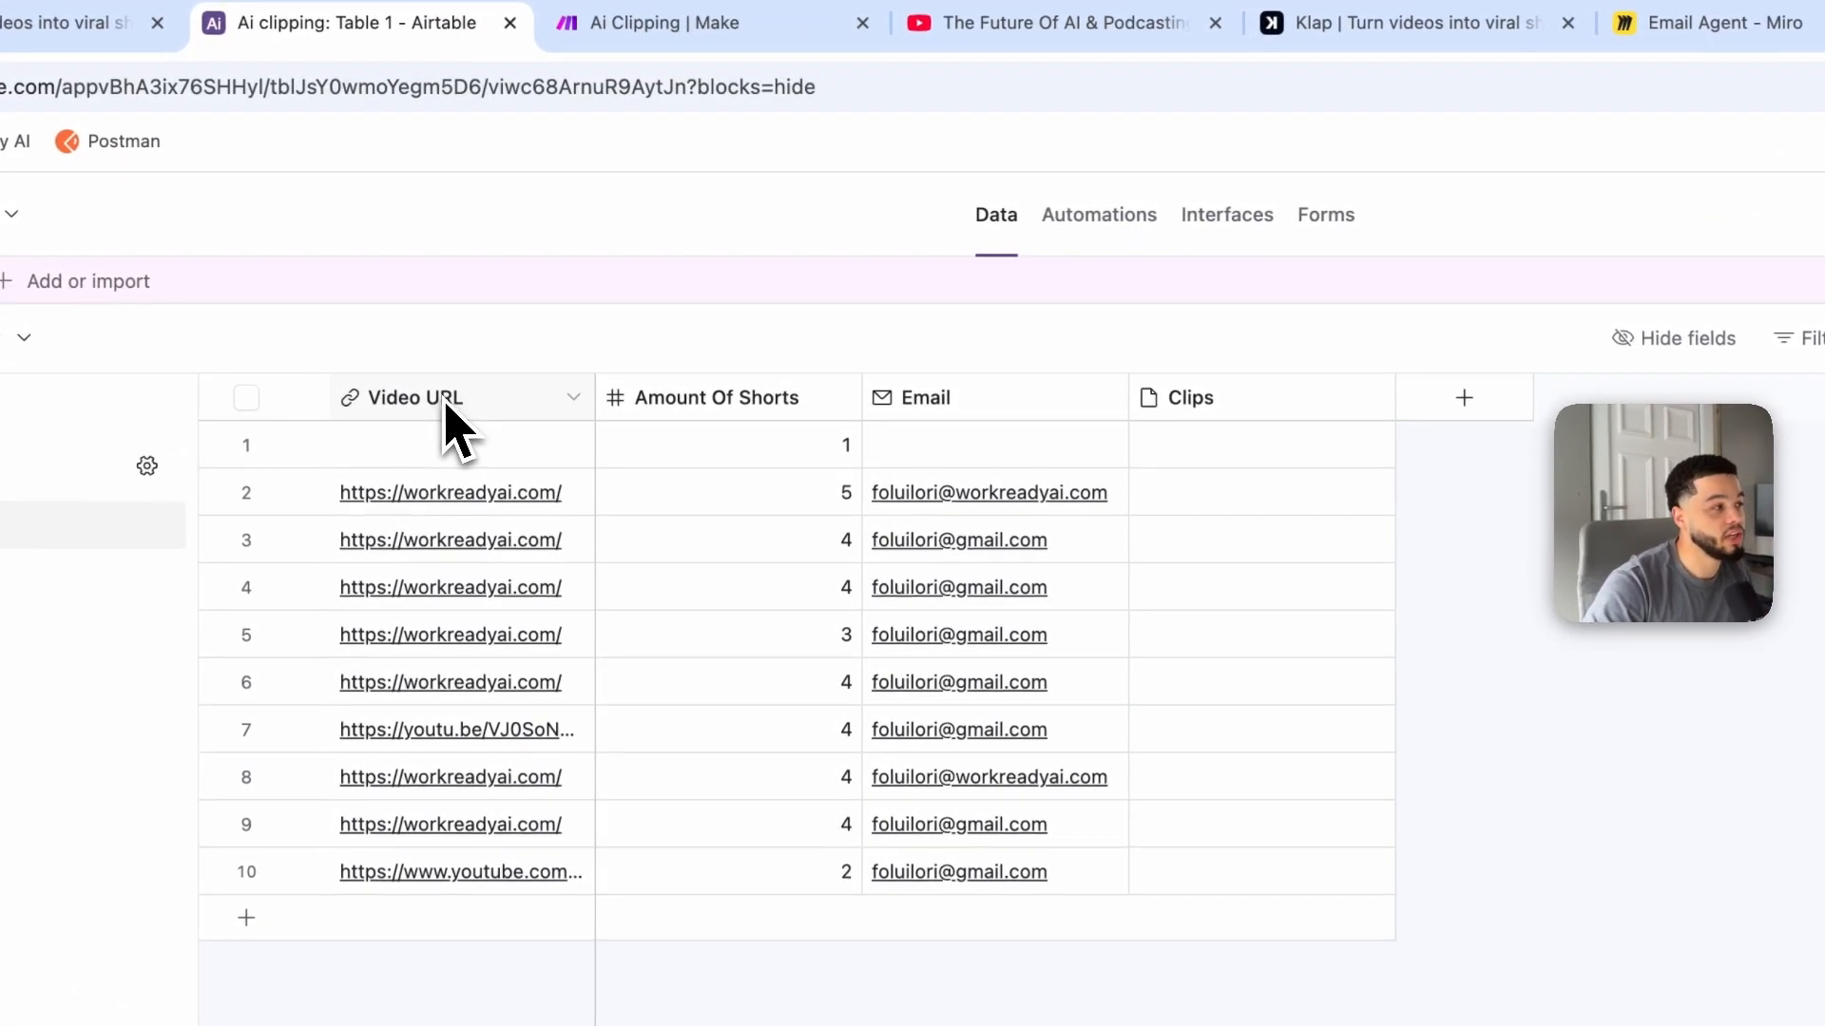
Step: Review the table's Video URL, Amount Of Shorts, Email and Clips fields
click(451, 397)
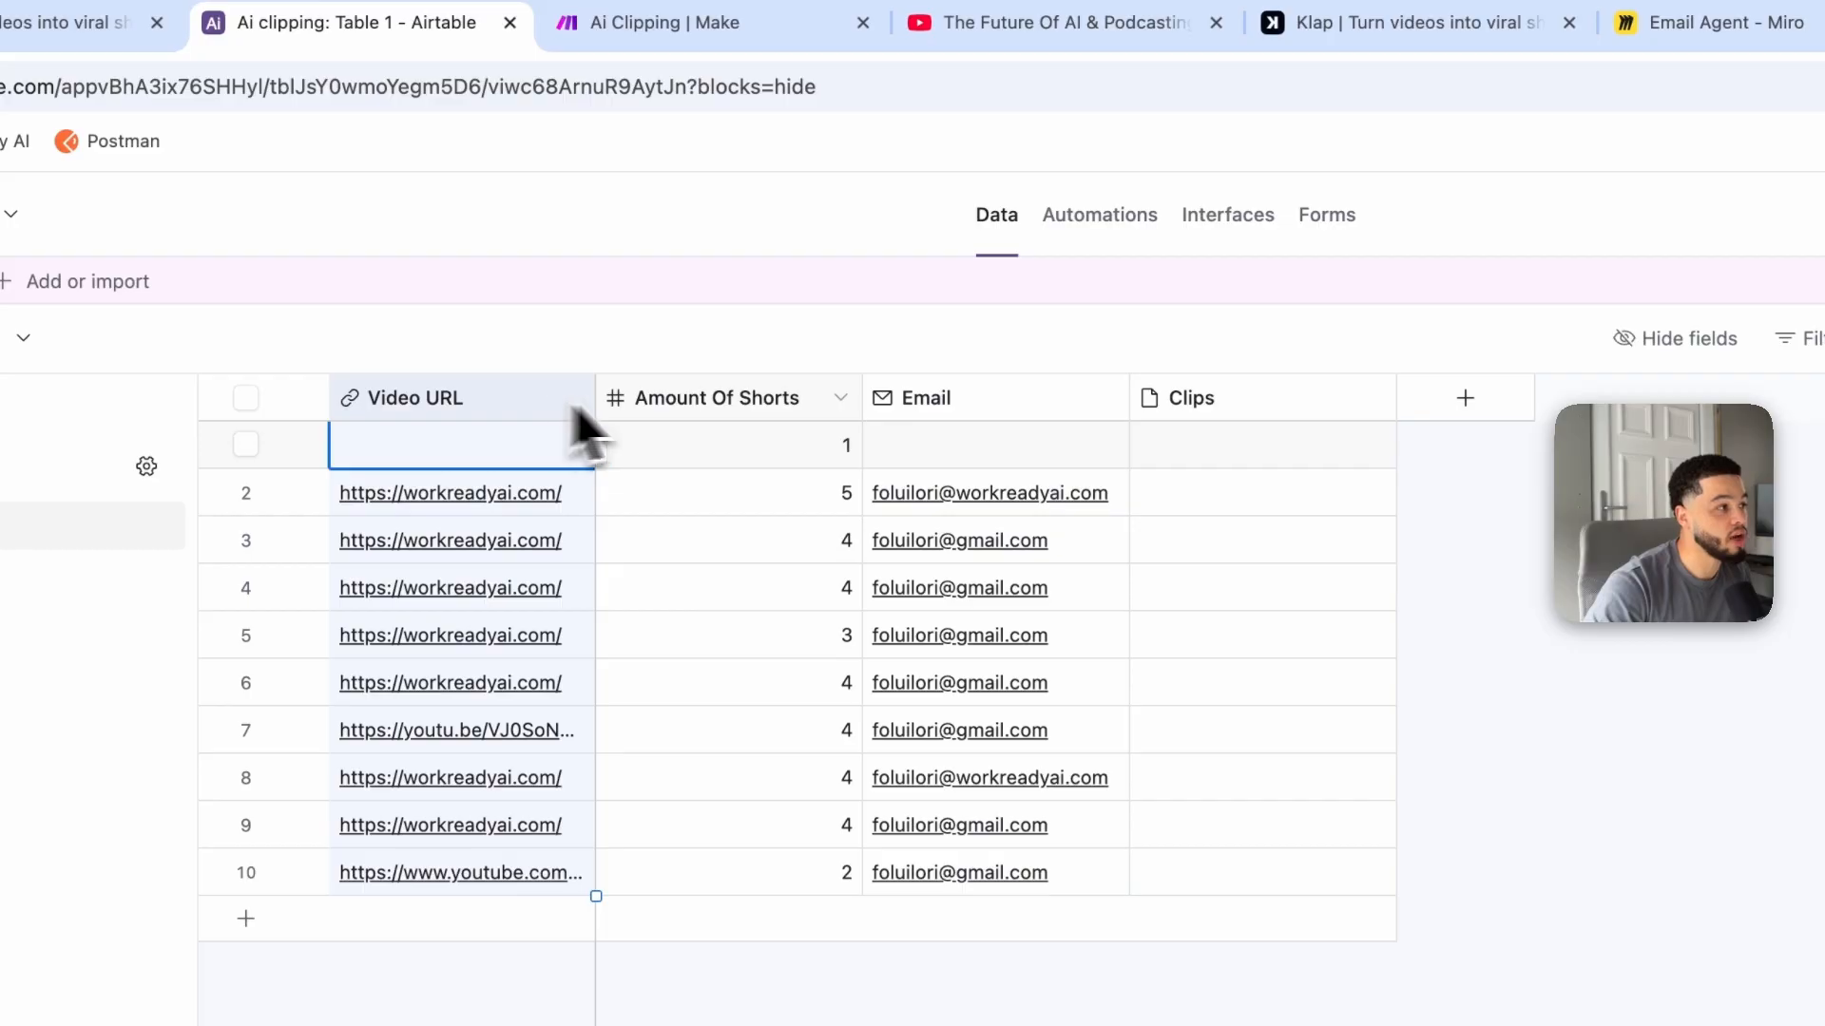
click(773, 399)
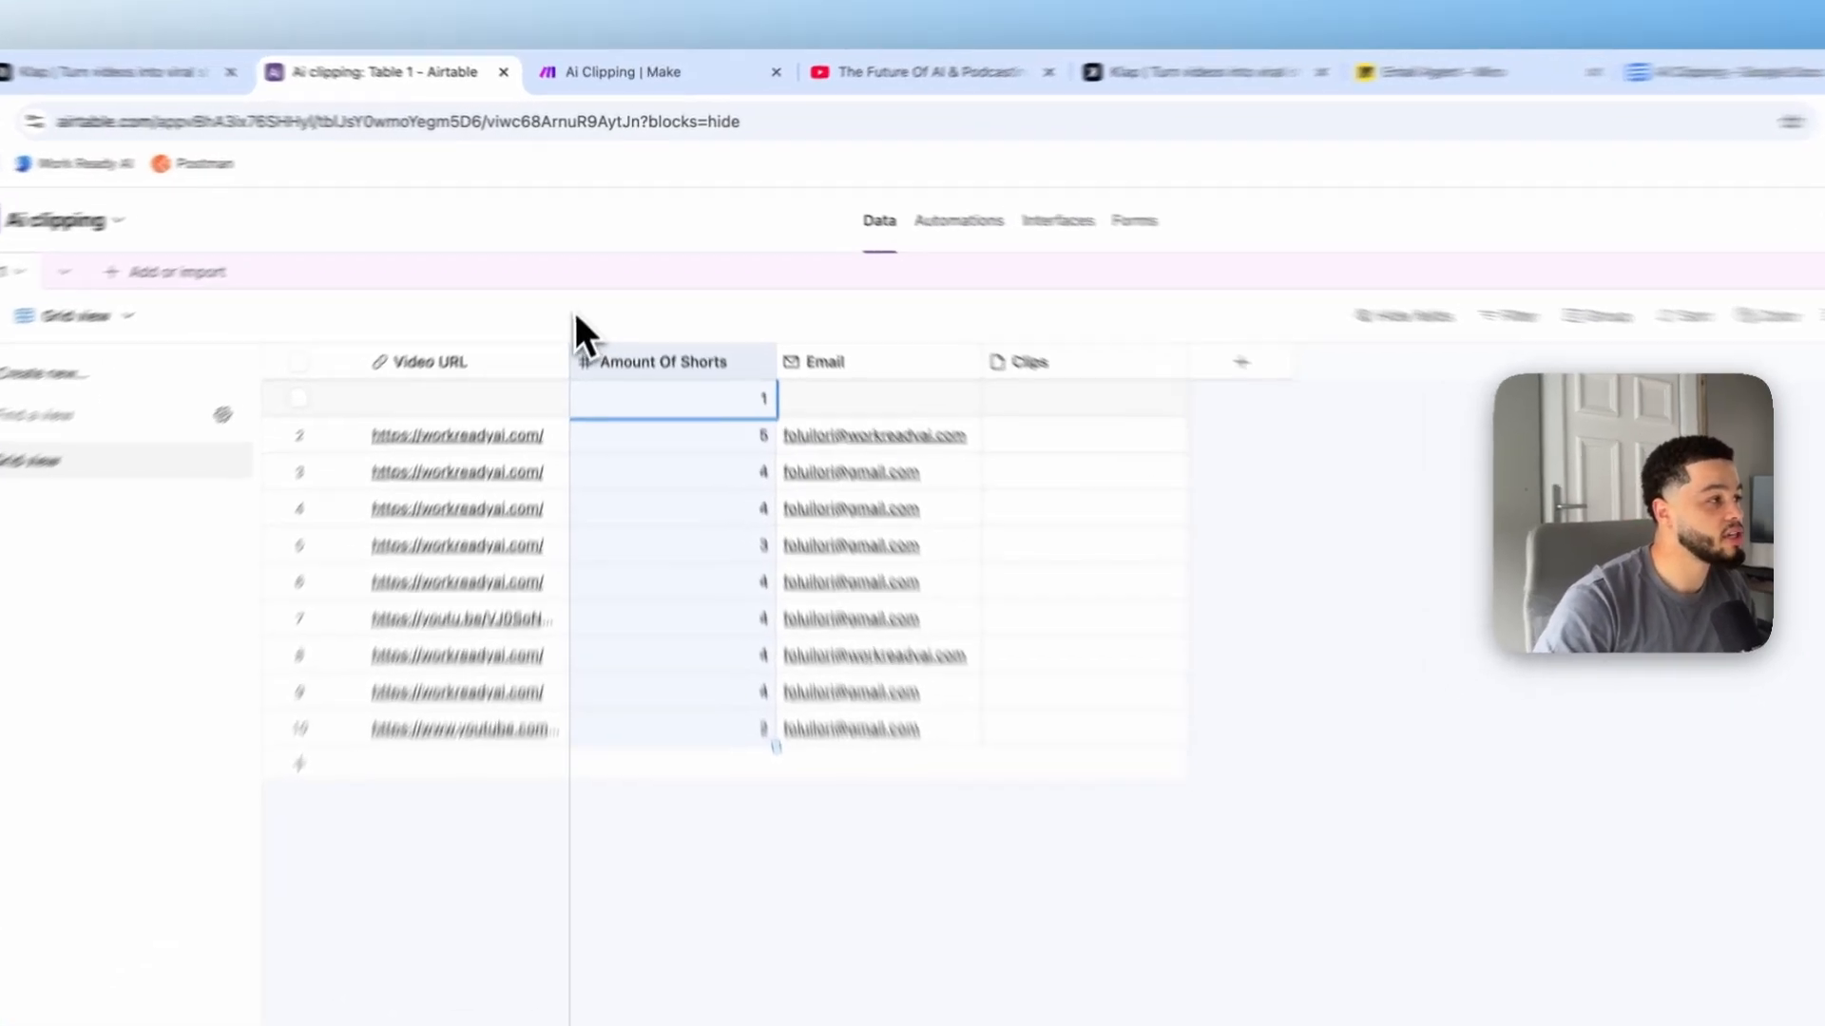
click(585, 280)
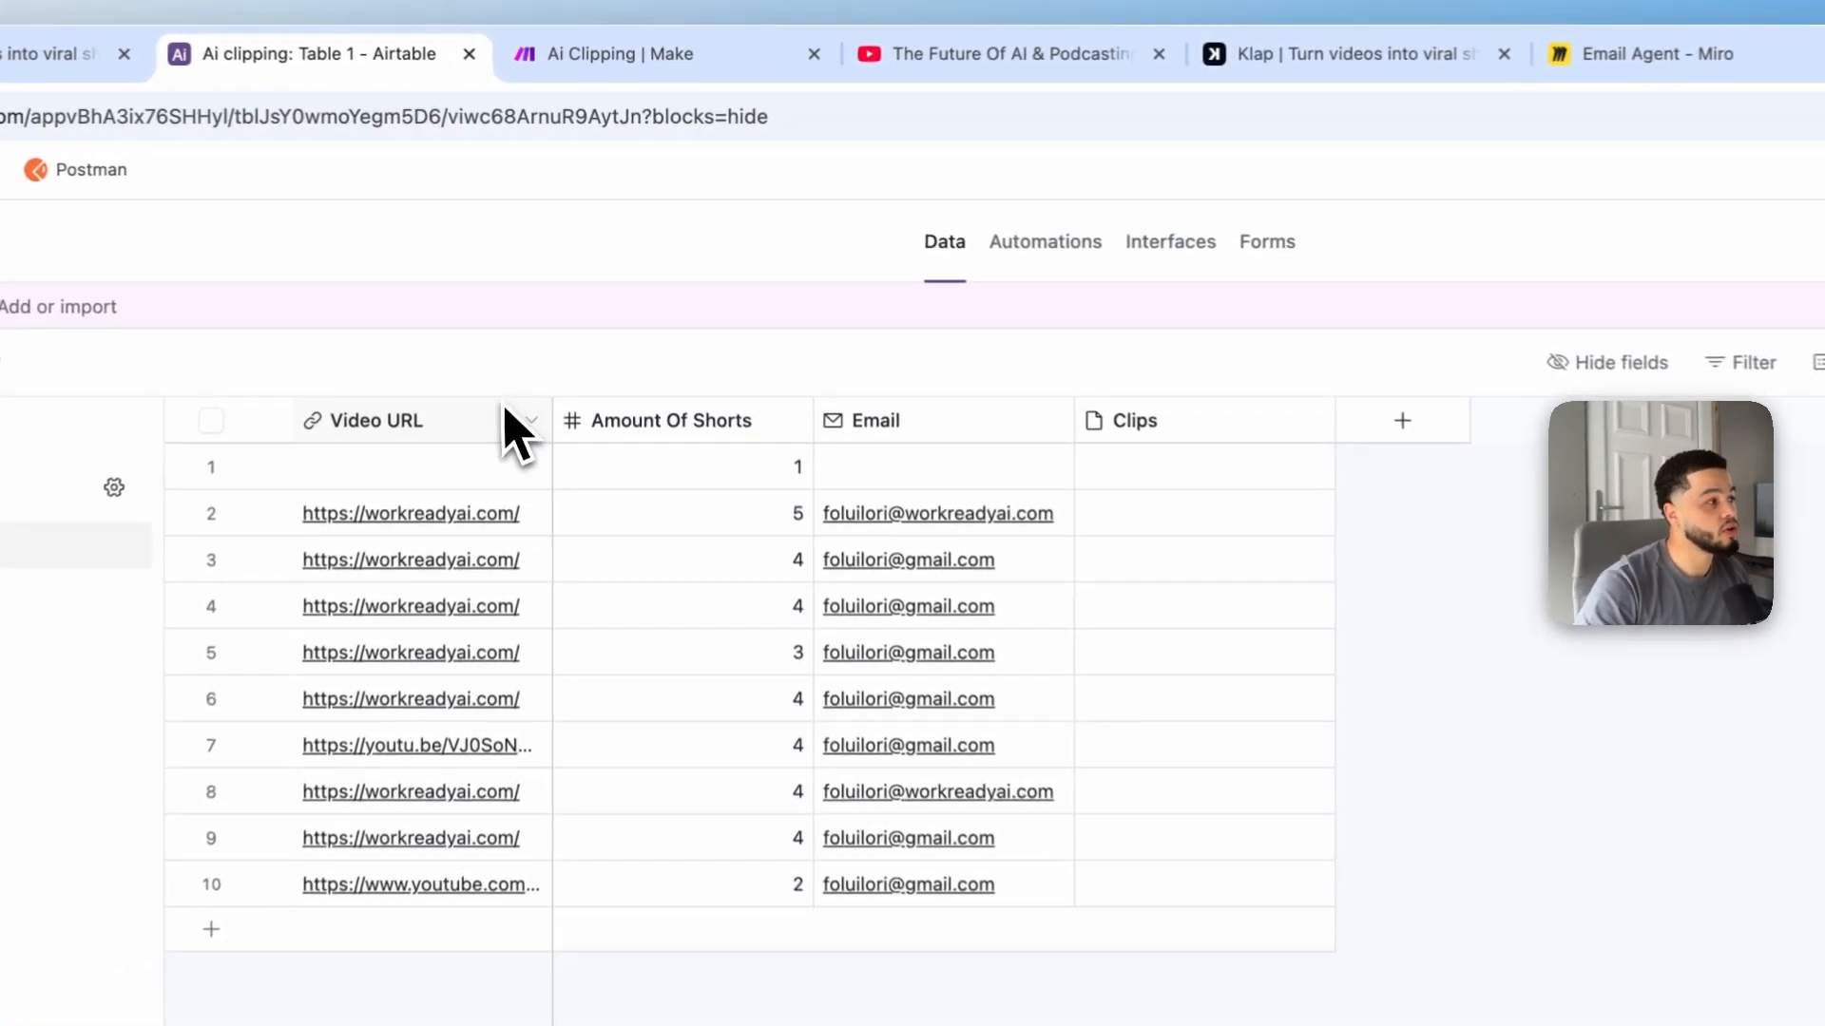
click(464, 419)
click(611, 424)
click(1198, 432)
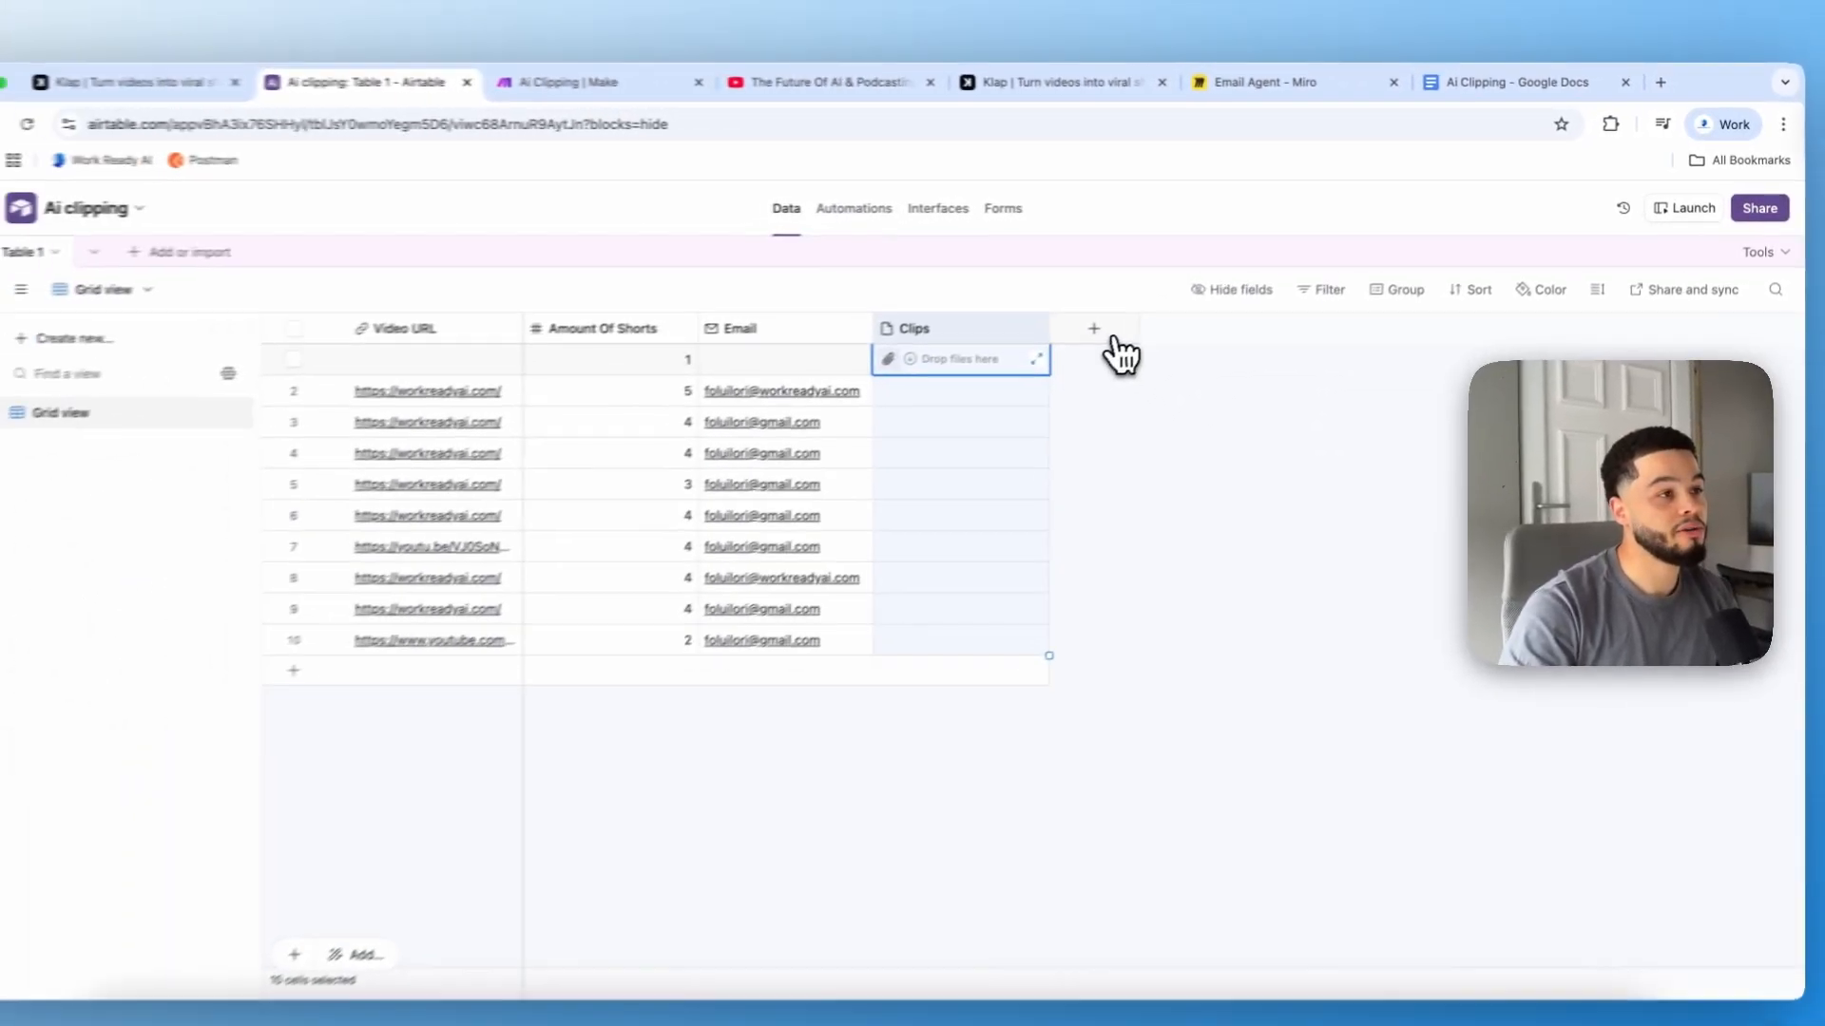
Step: Add a URL field named videourl to the table
click(1103, 333)
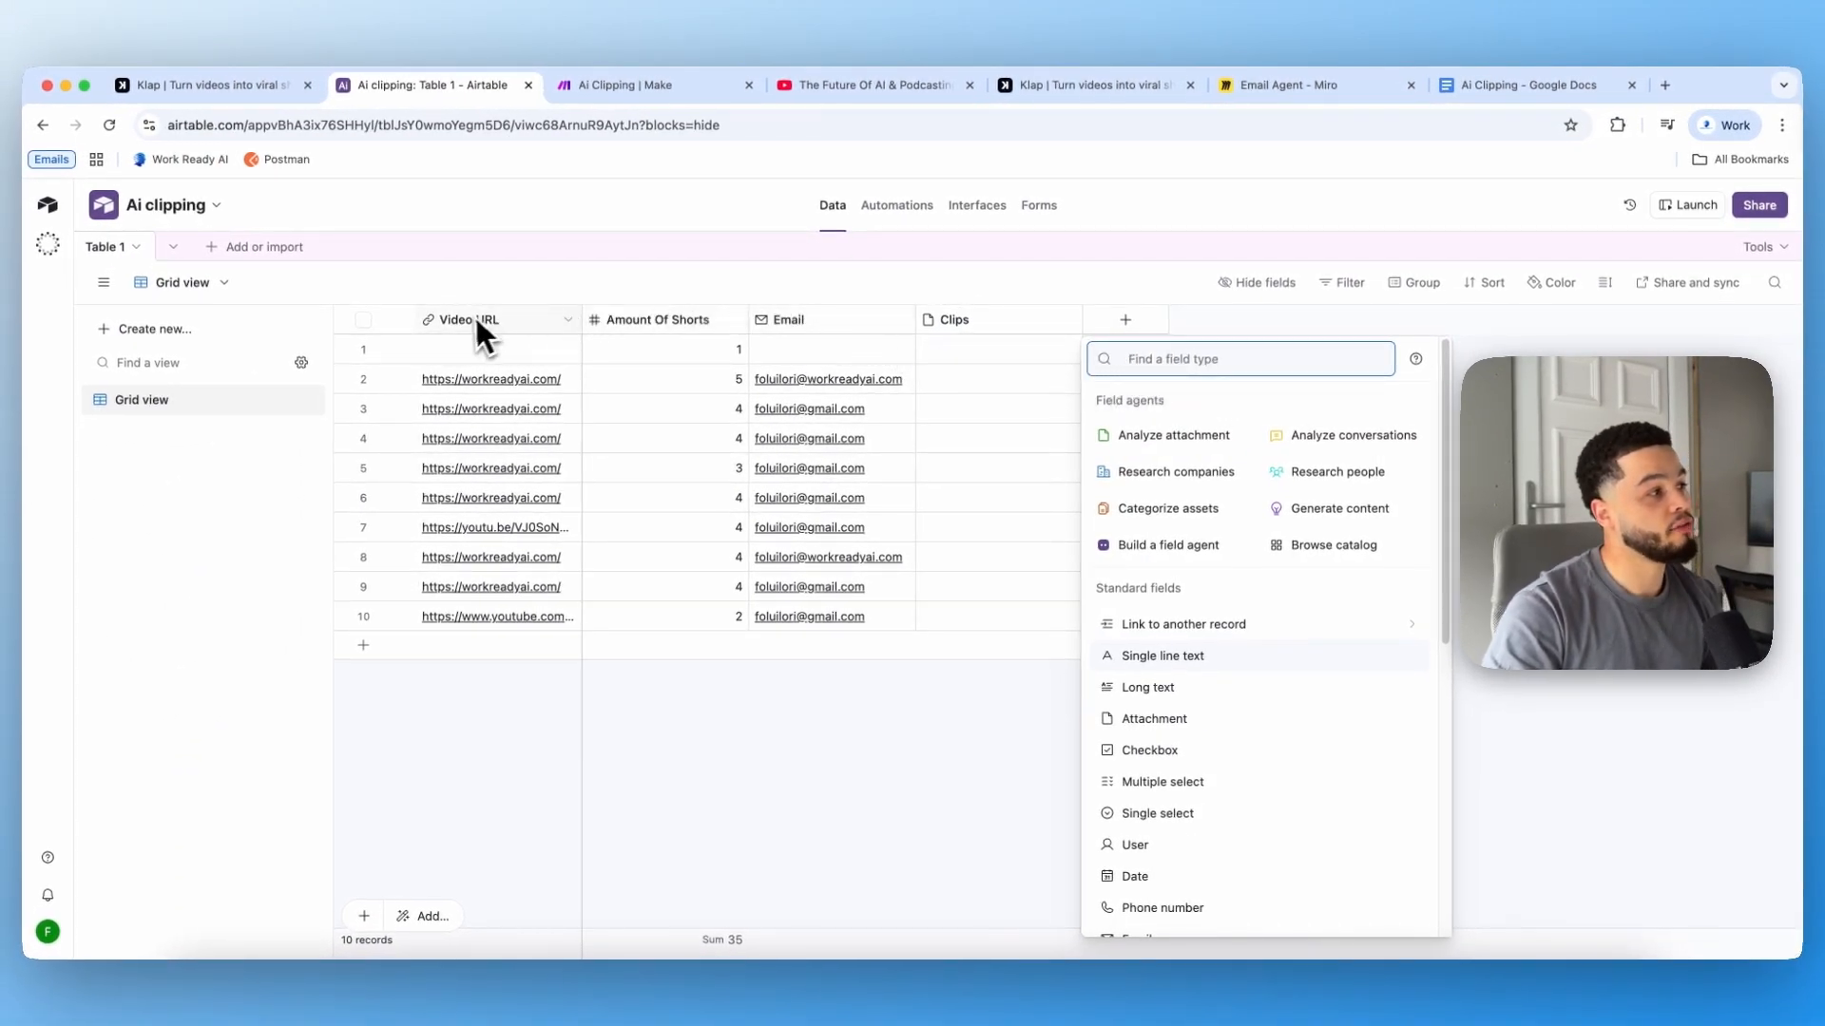
text(url)
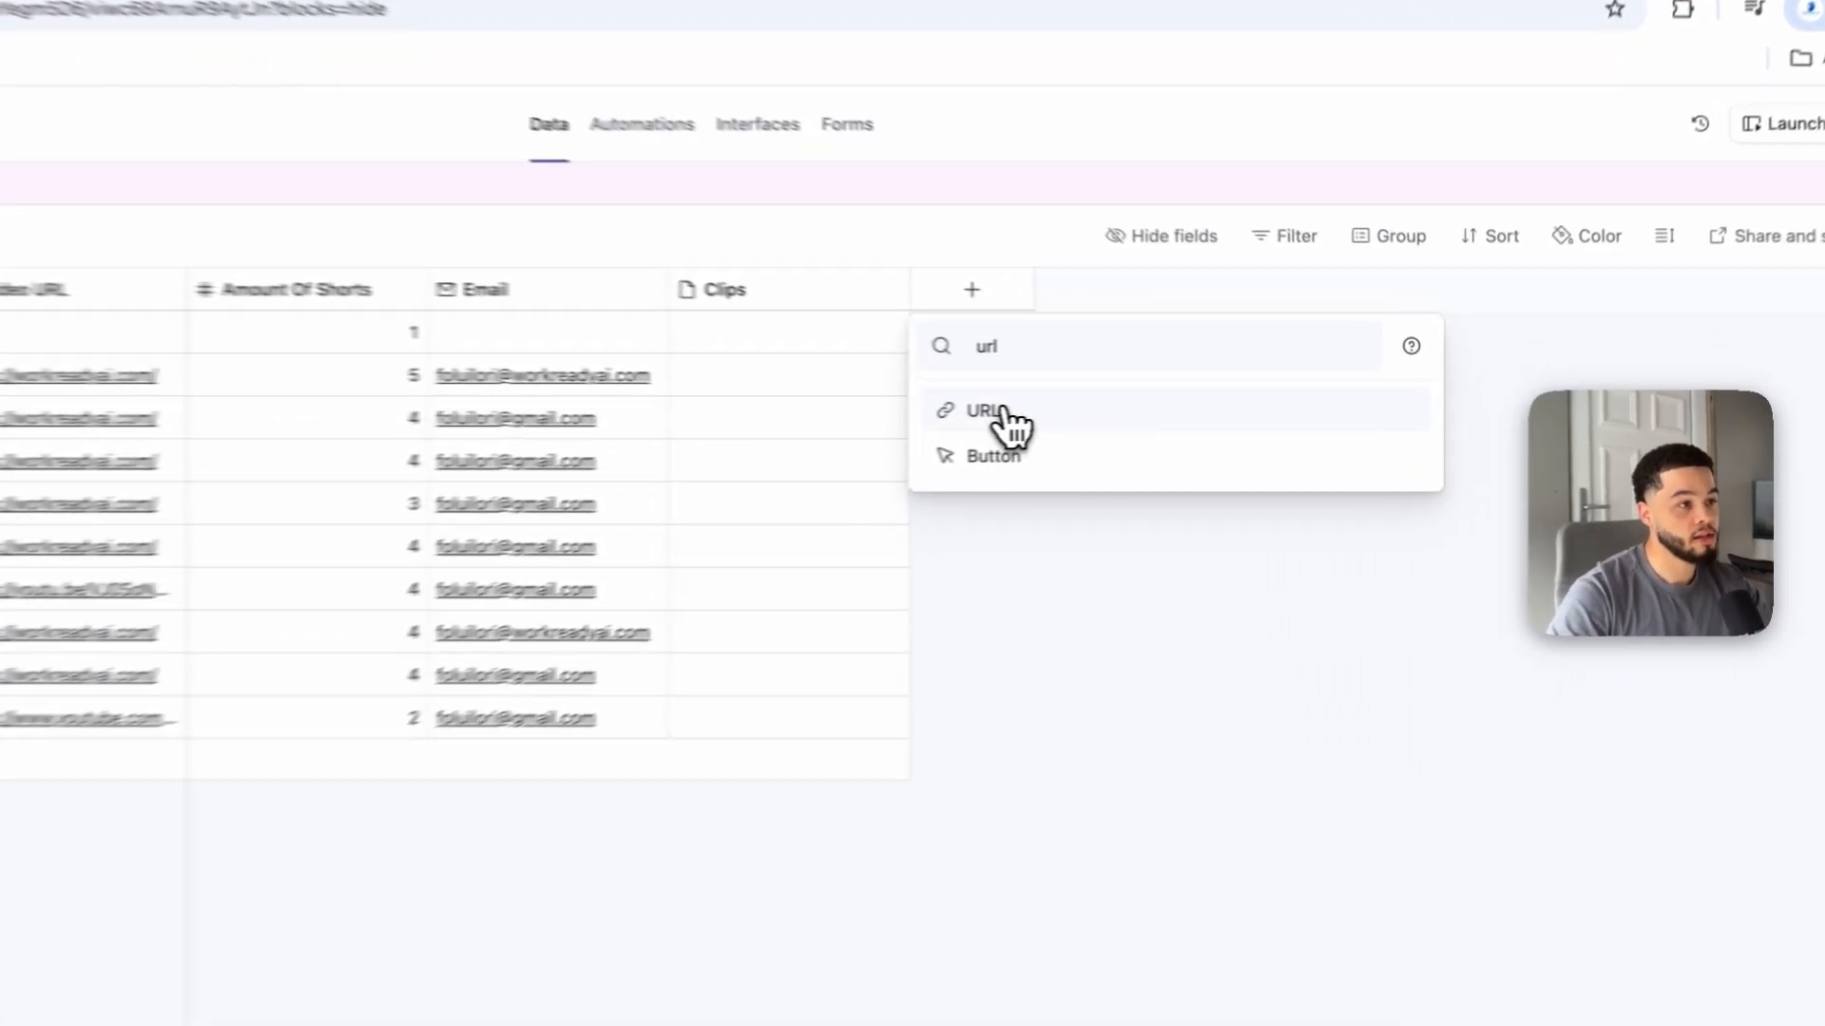
click(1149, 406)
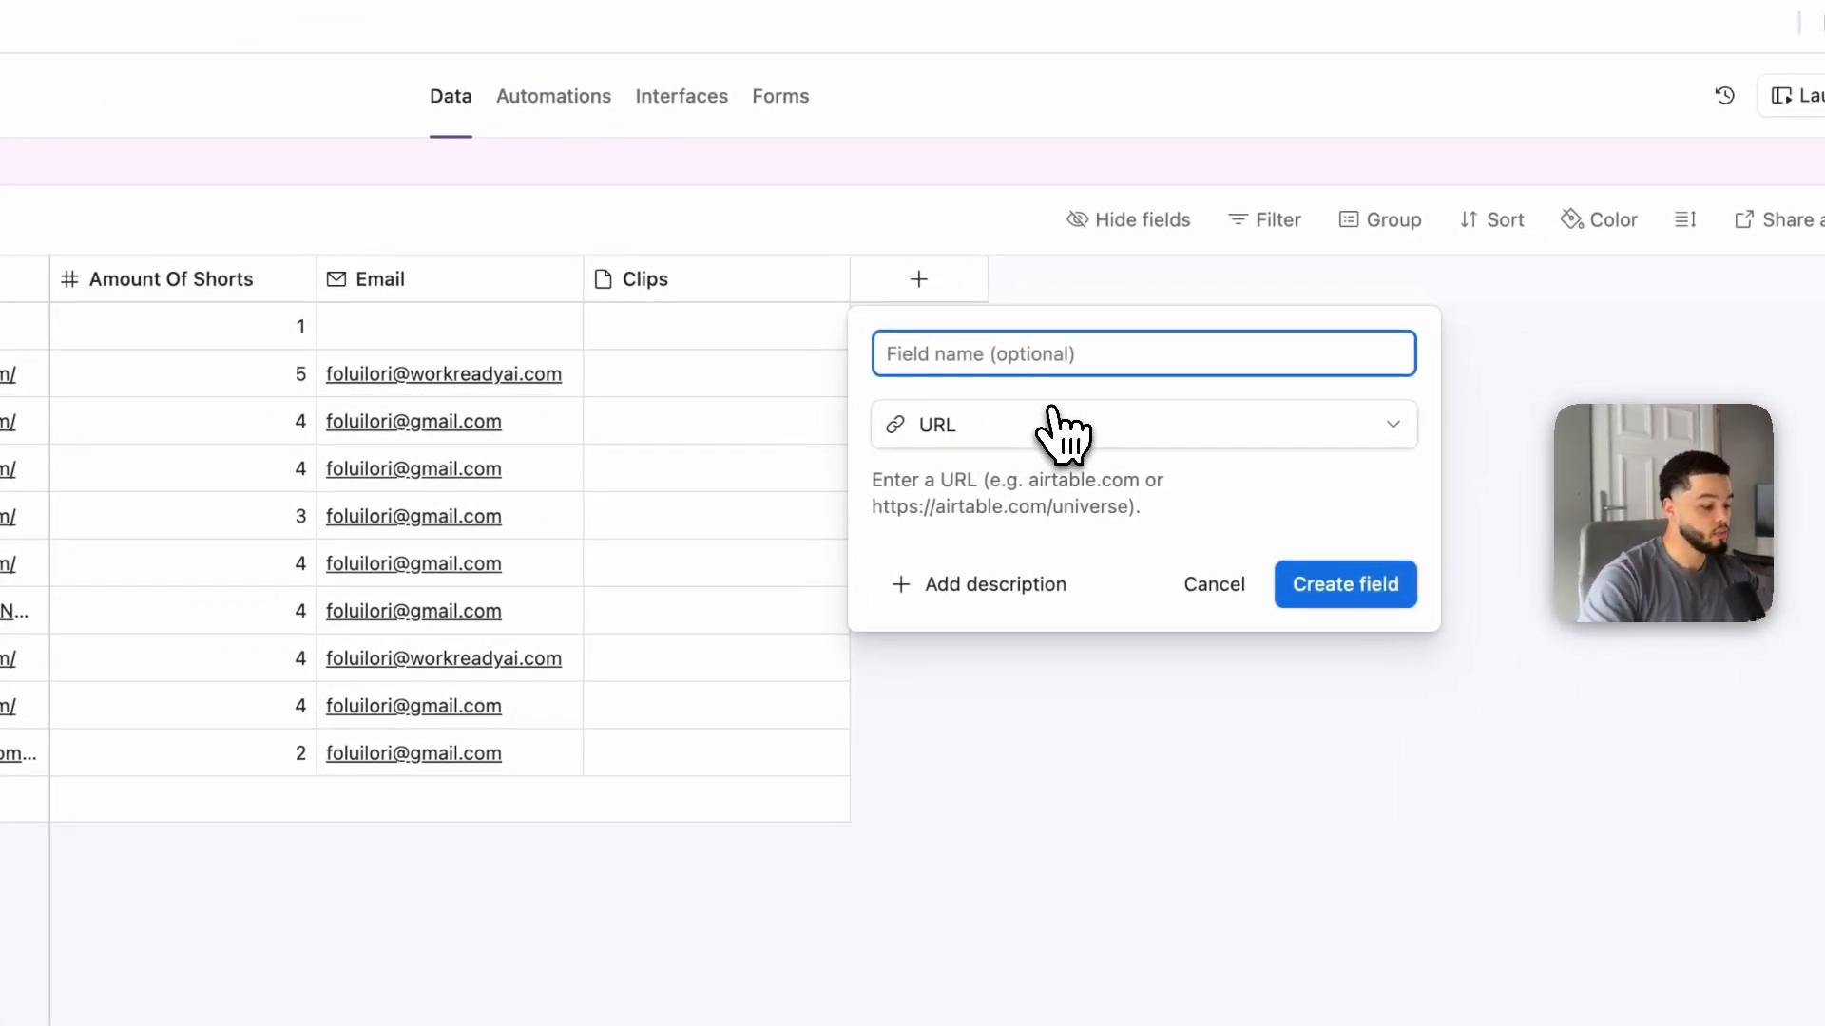
text(videourl)
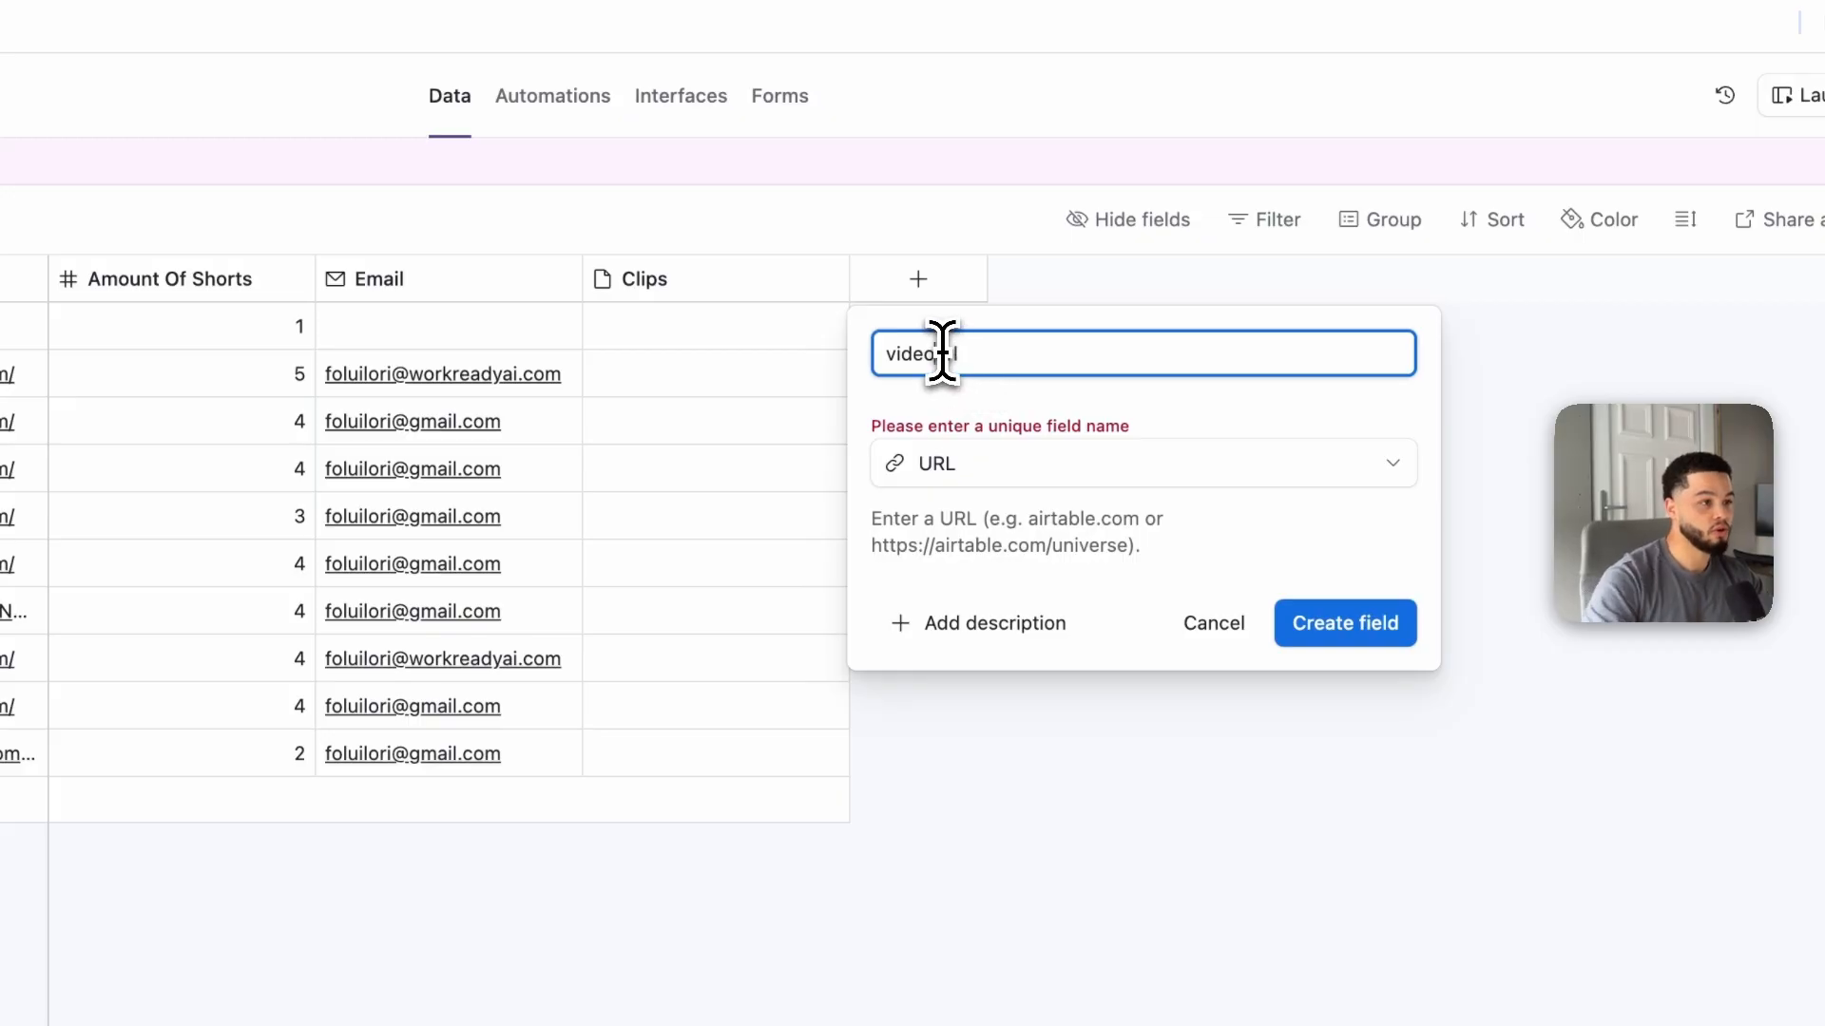
click(1361, 627)
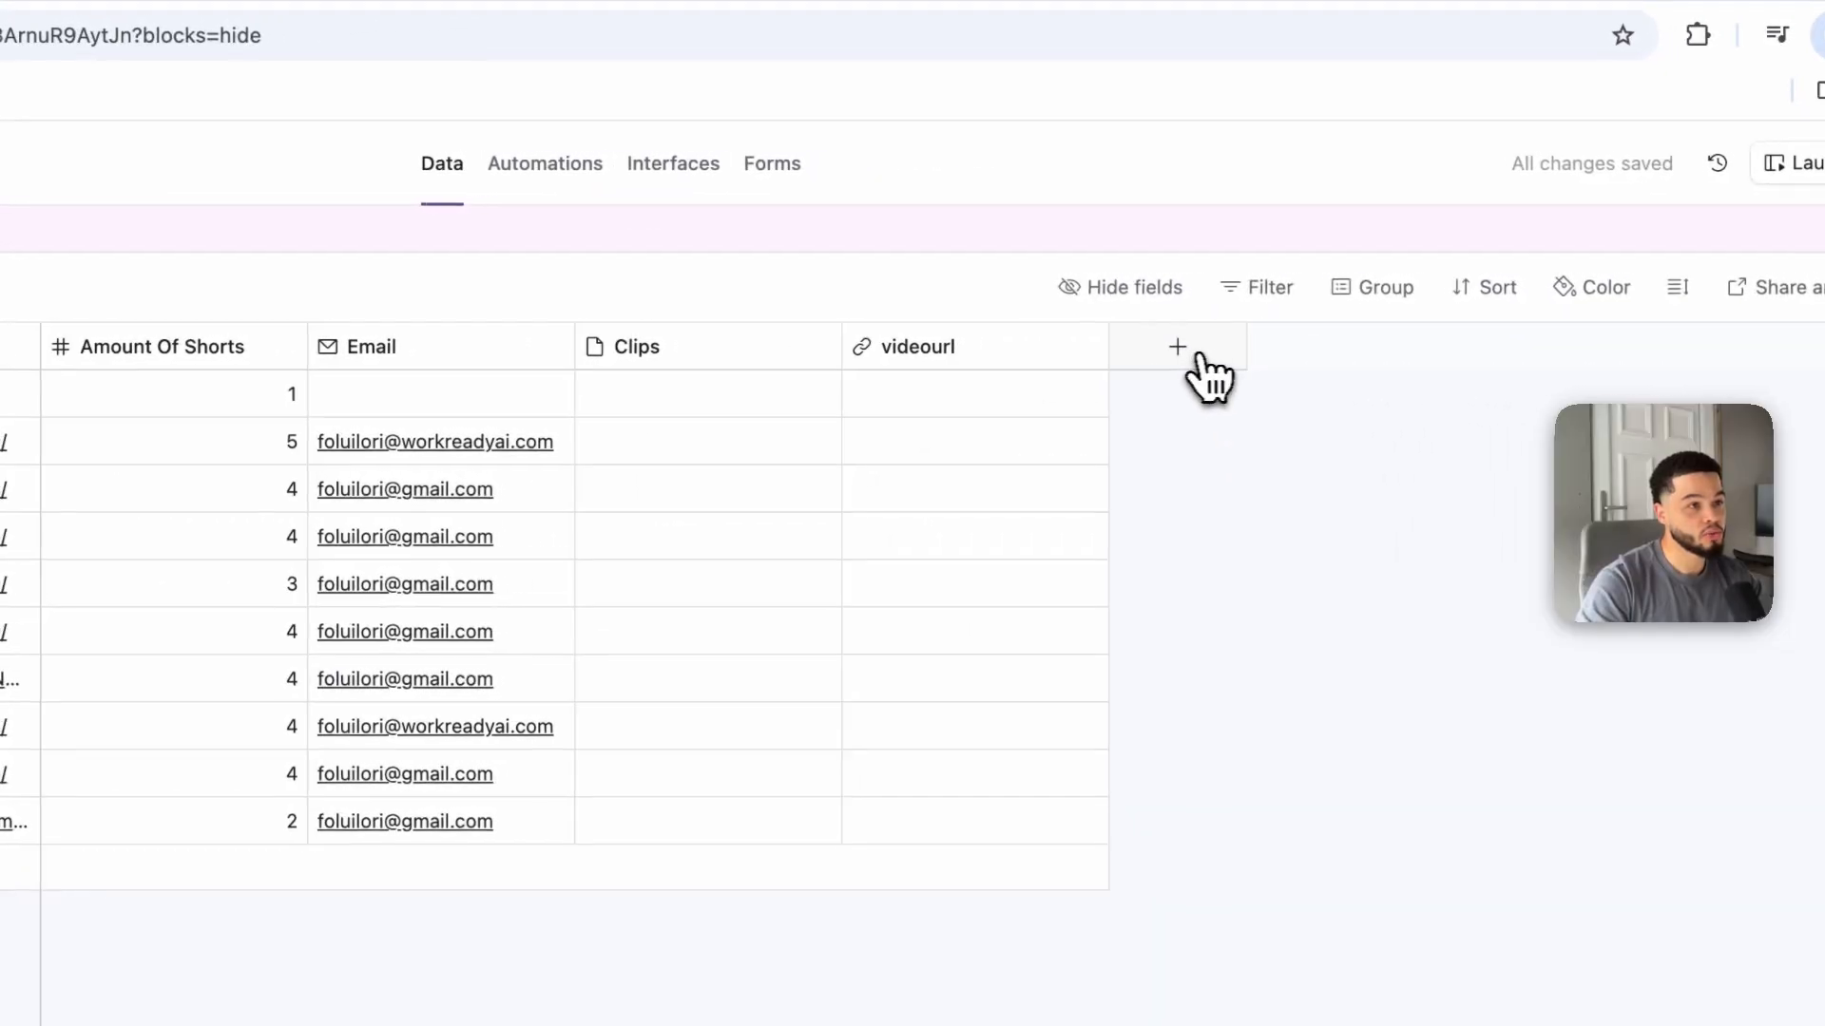
Step: Add a Number field named amount ofshorts to the table
click(1199, 360)
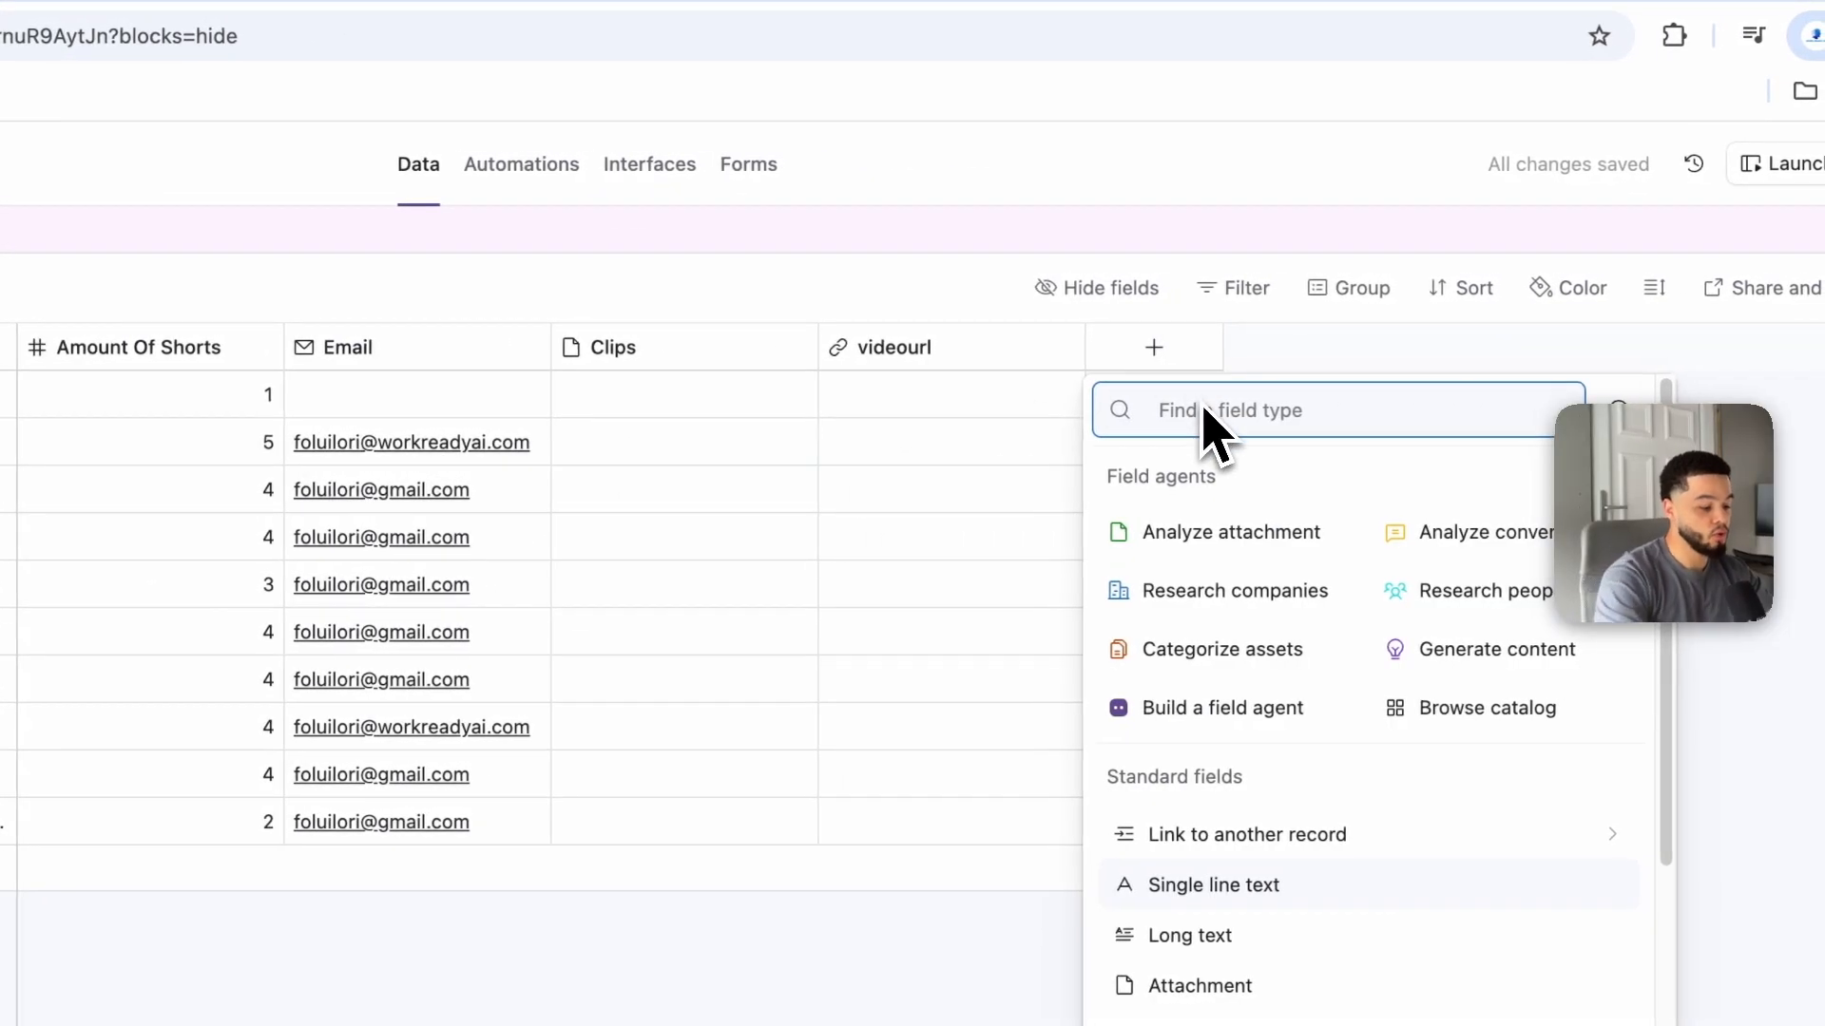
text(number)
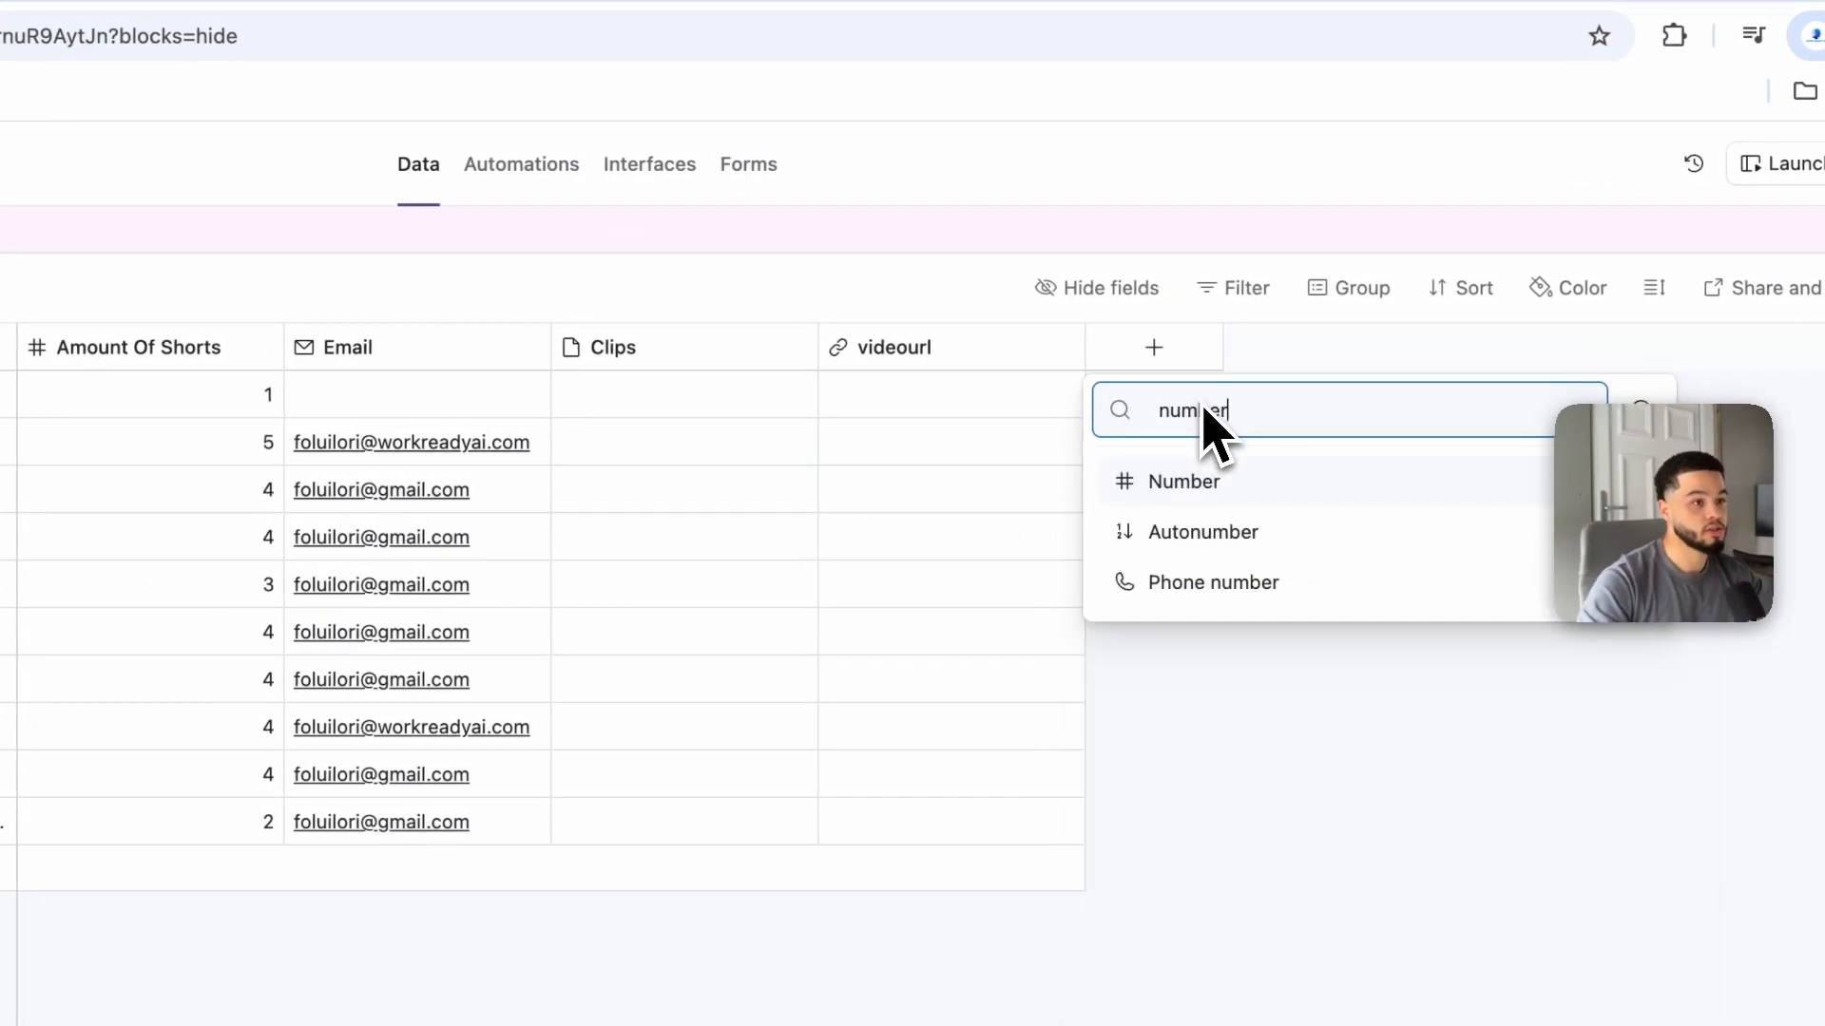
click(1185, 489)
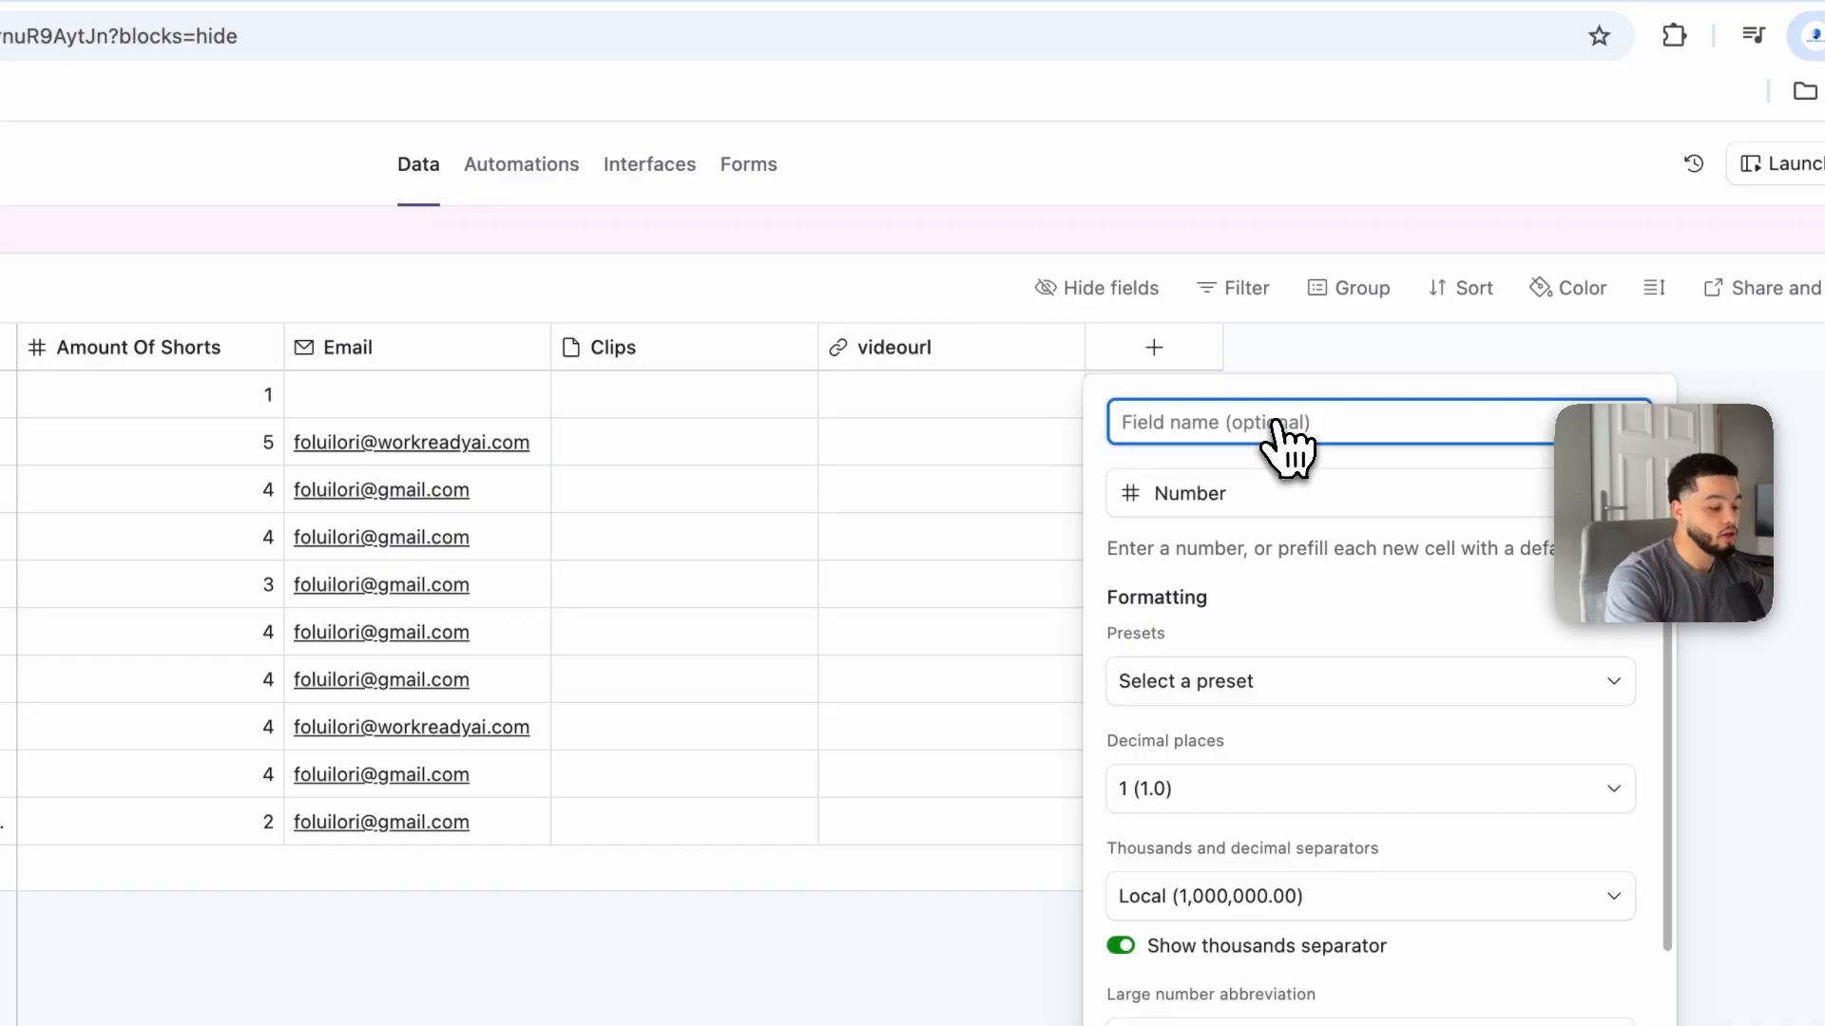
text(amount of )
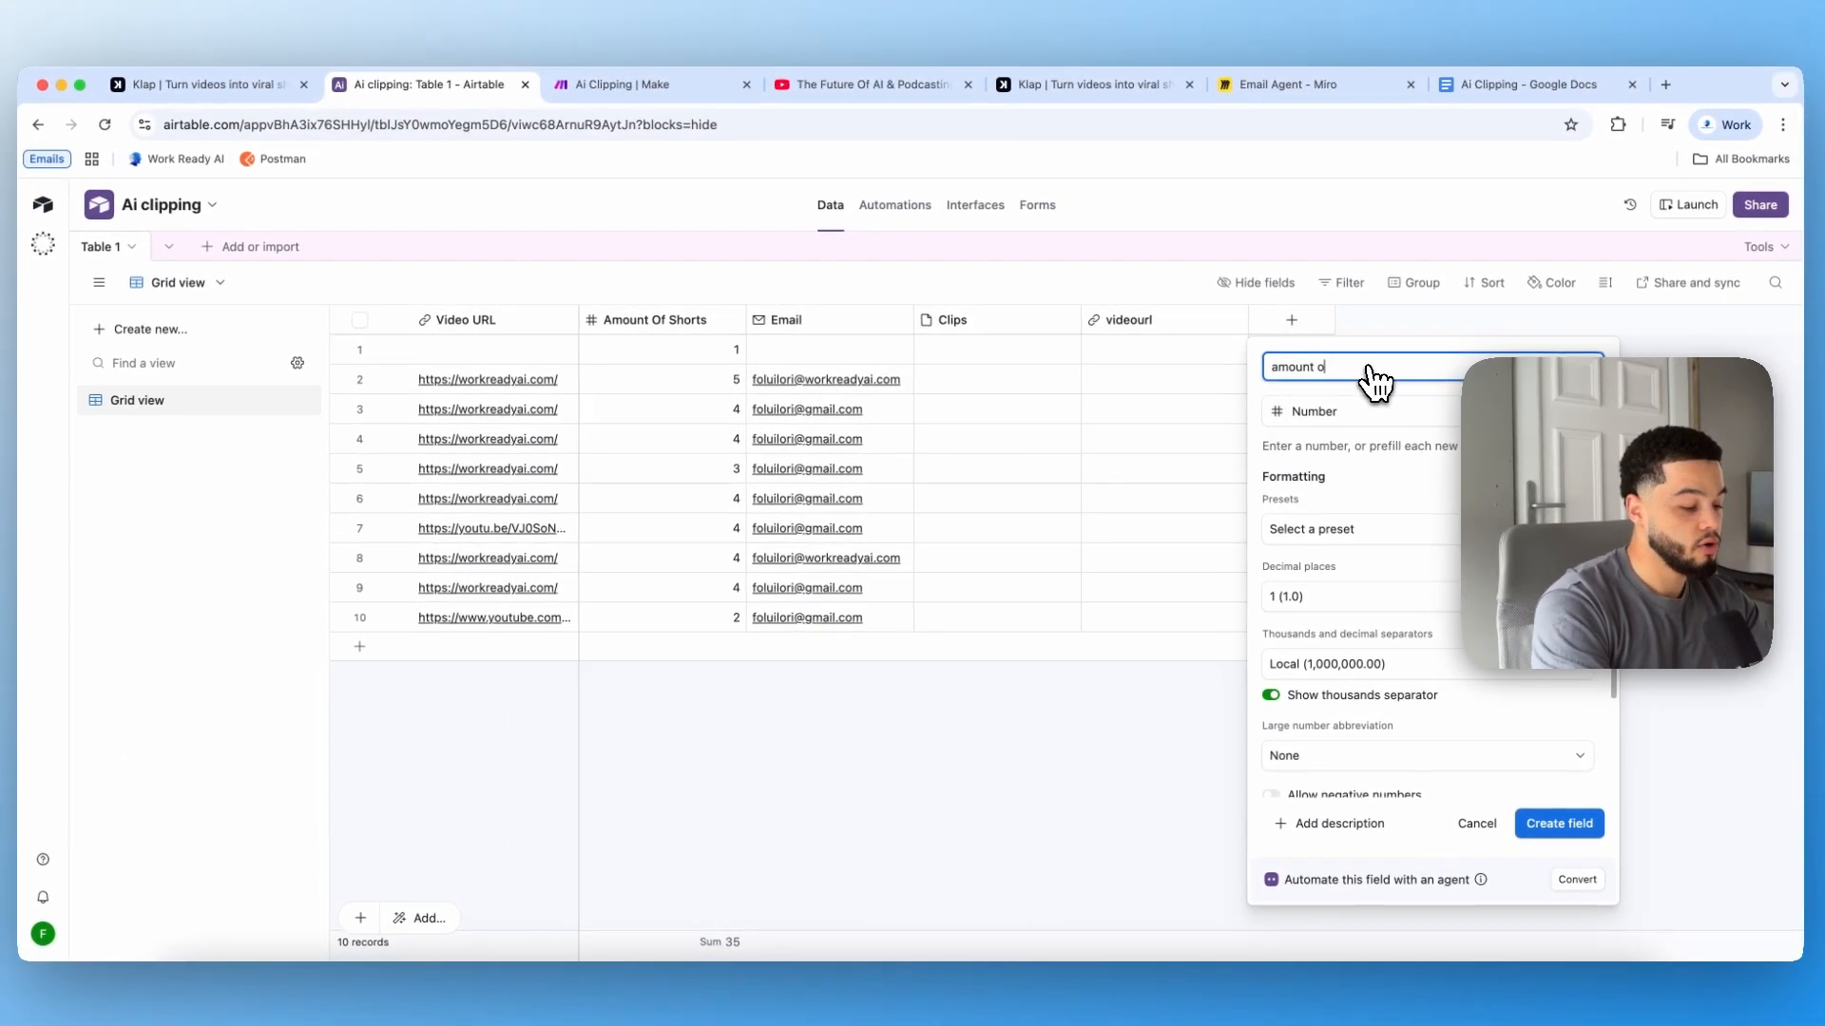
text(shorts)
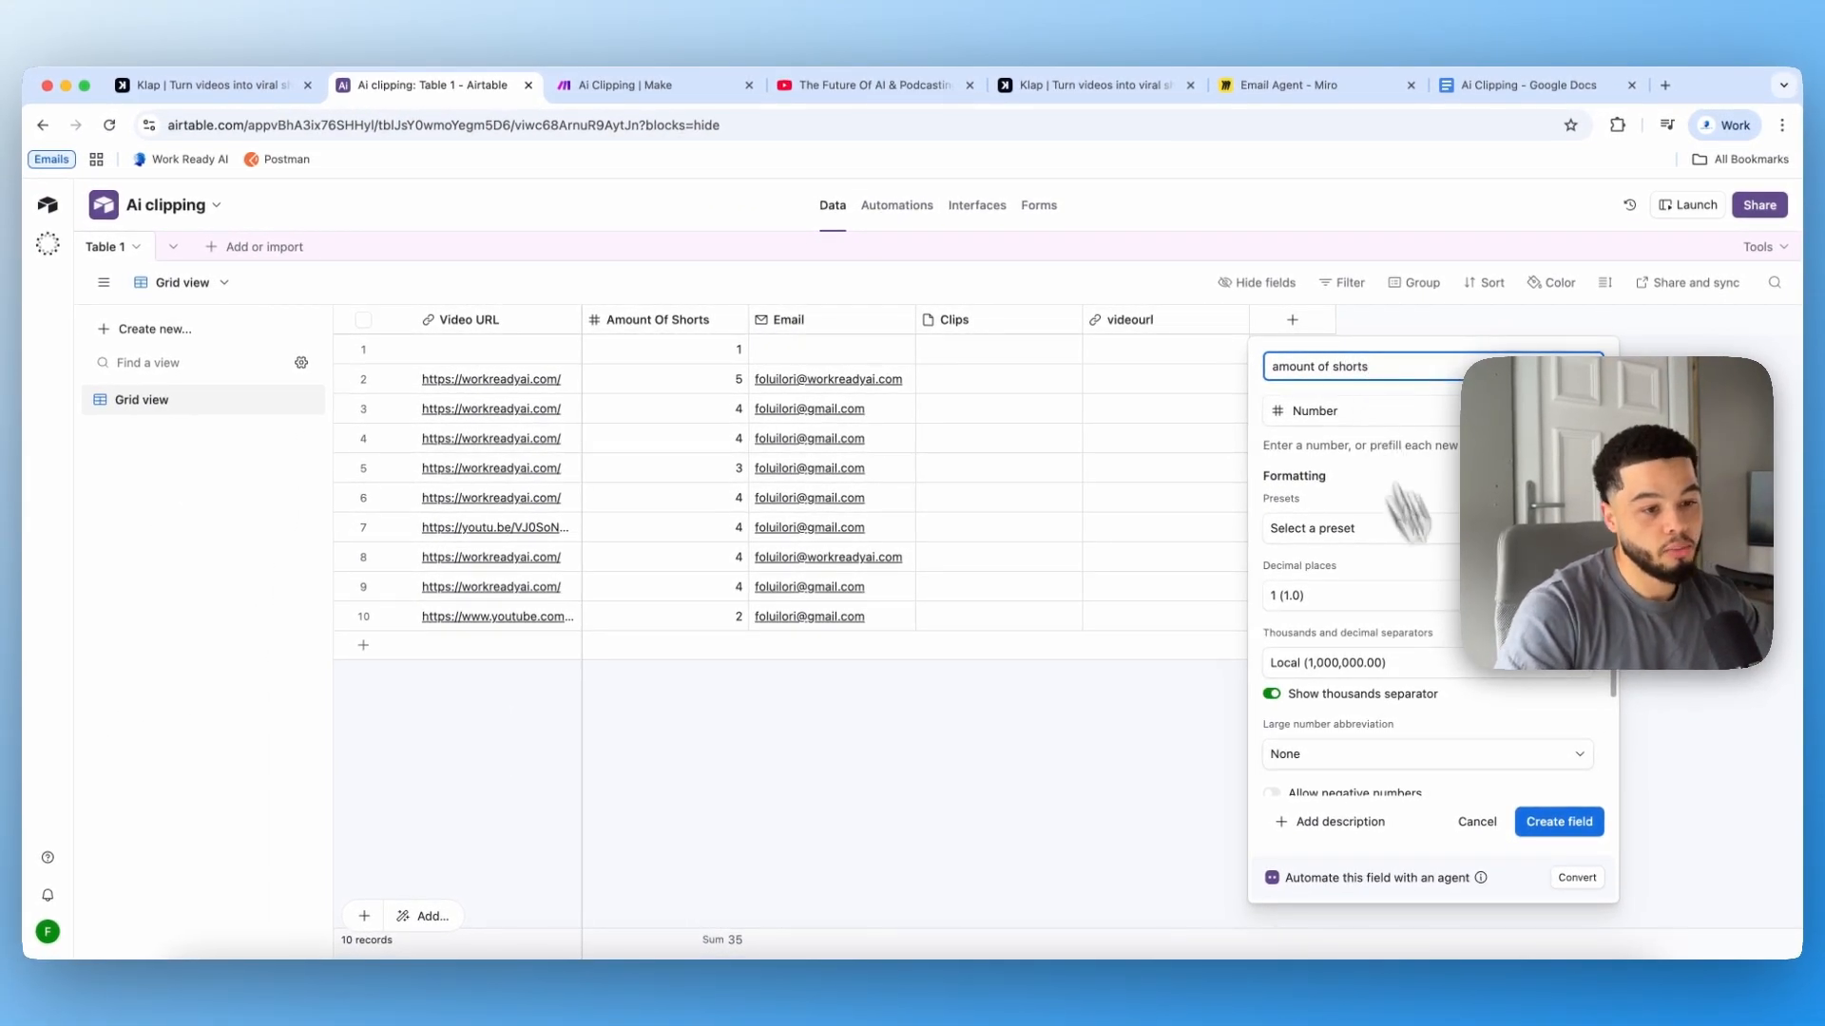
click(1558, 821)
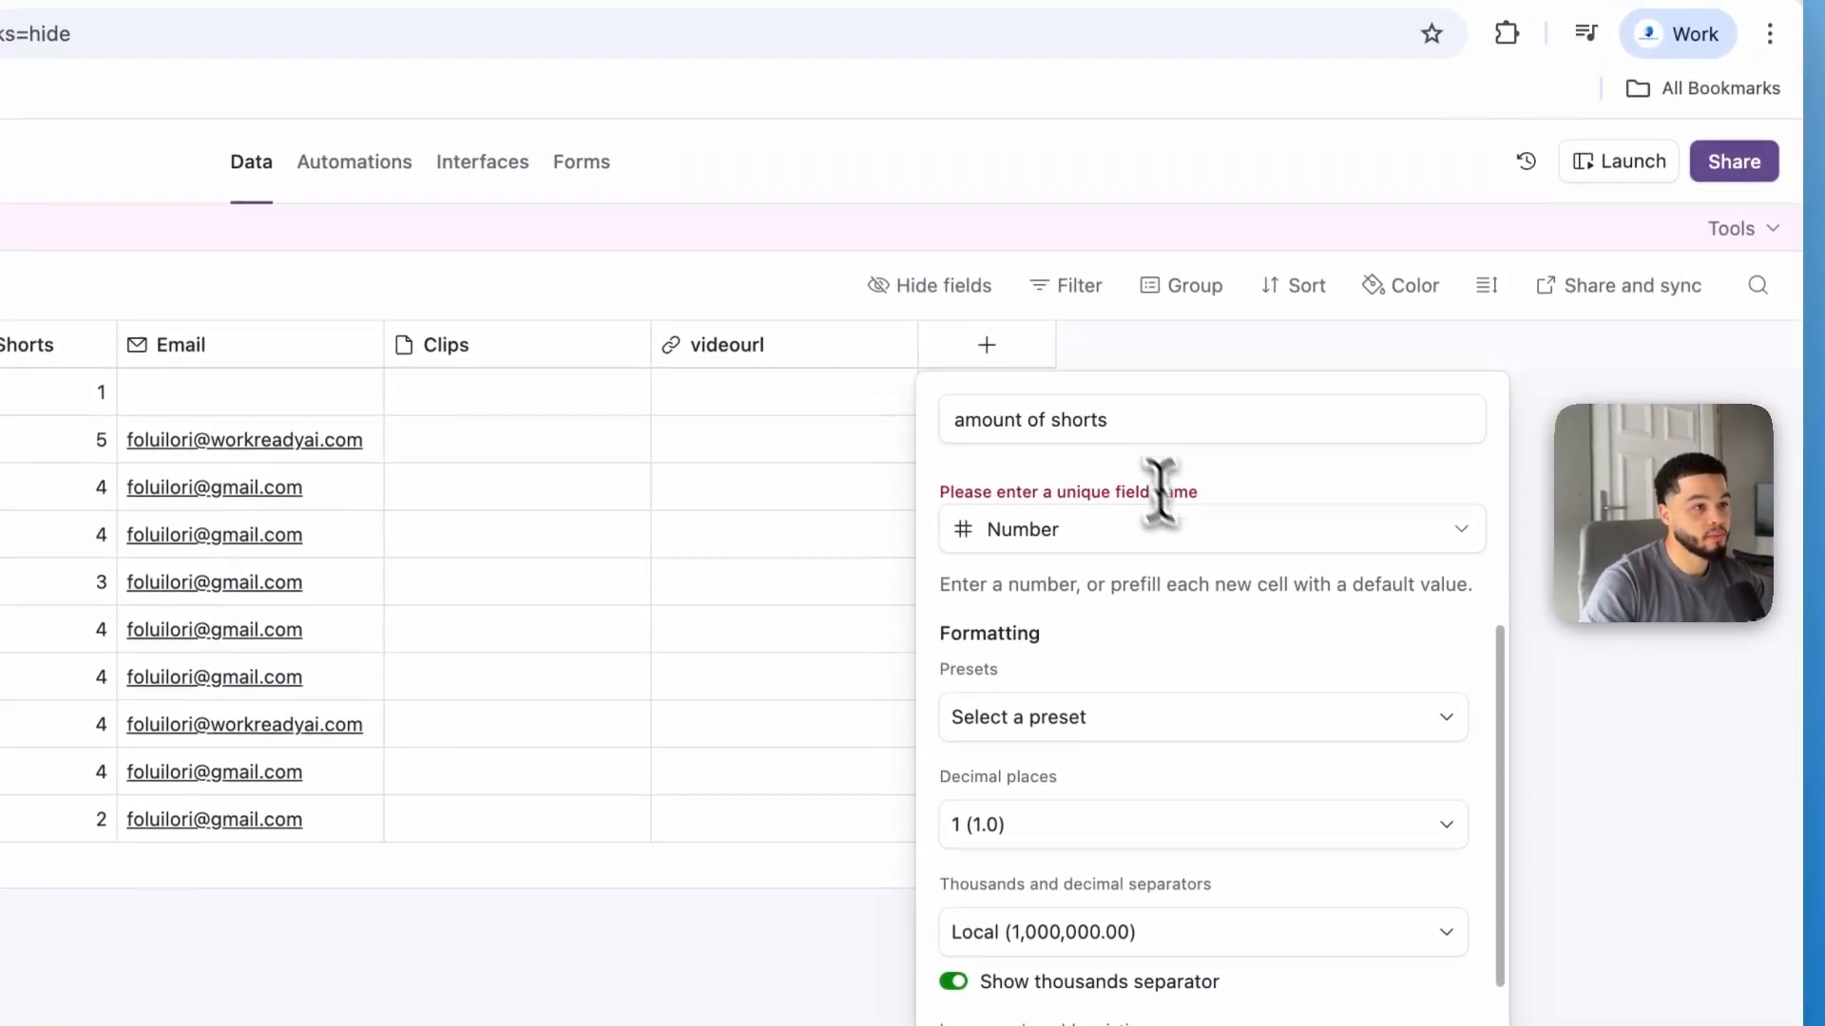
click(1056, 360)
key(BackSpace)
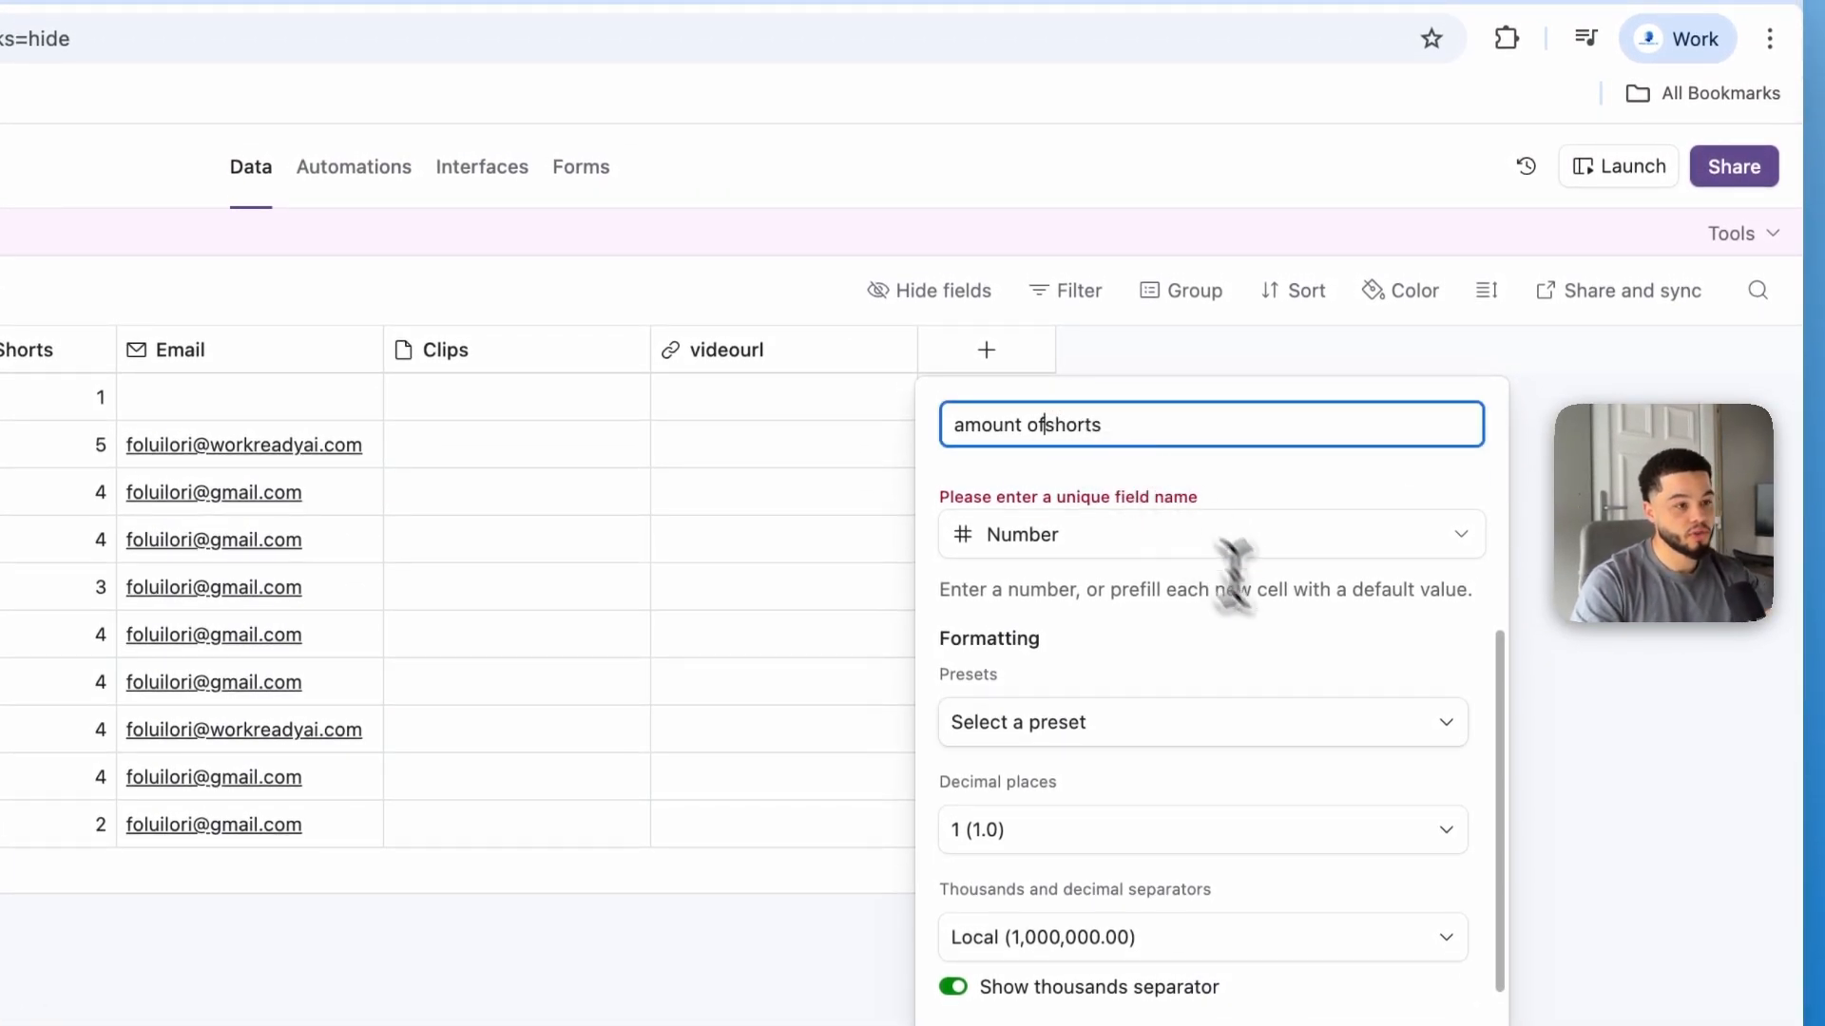
click(1401, 912)
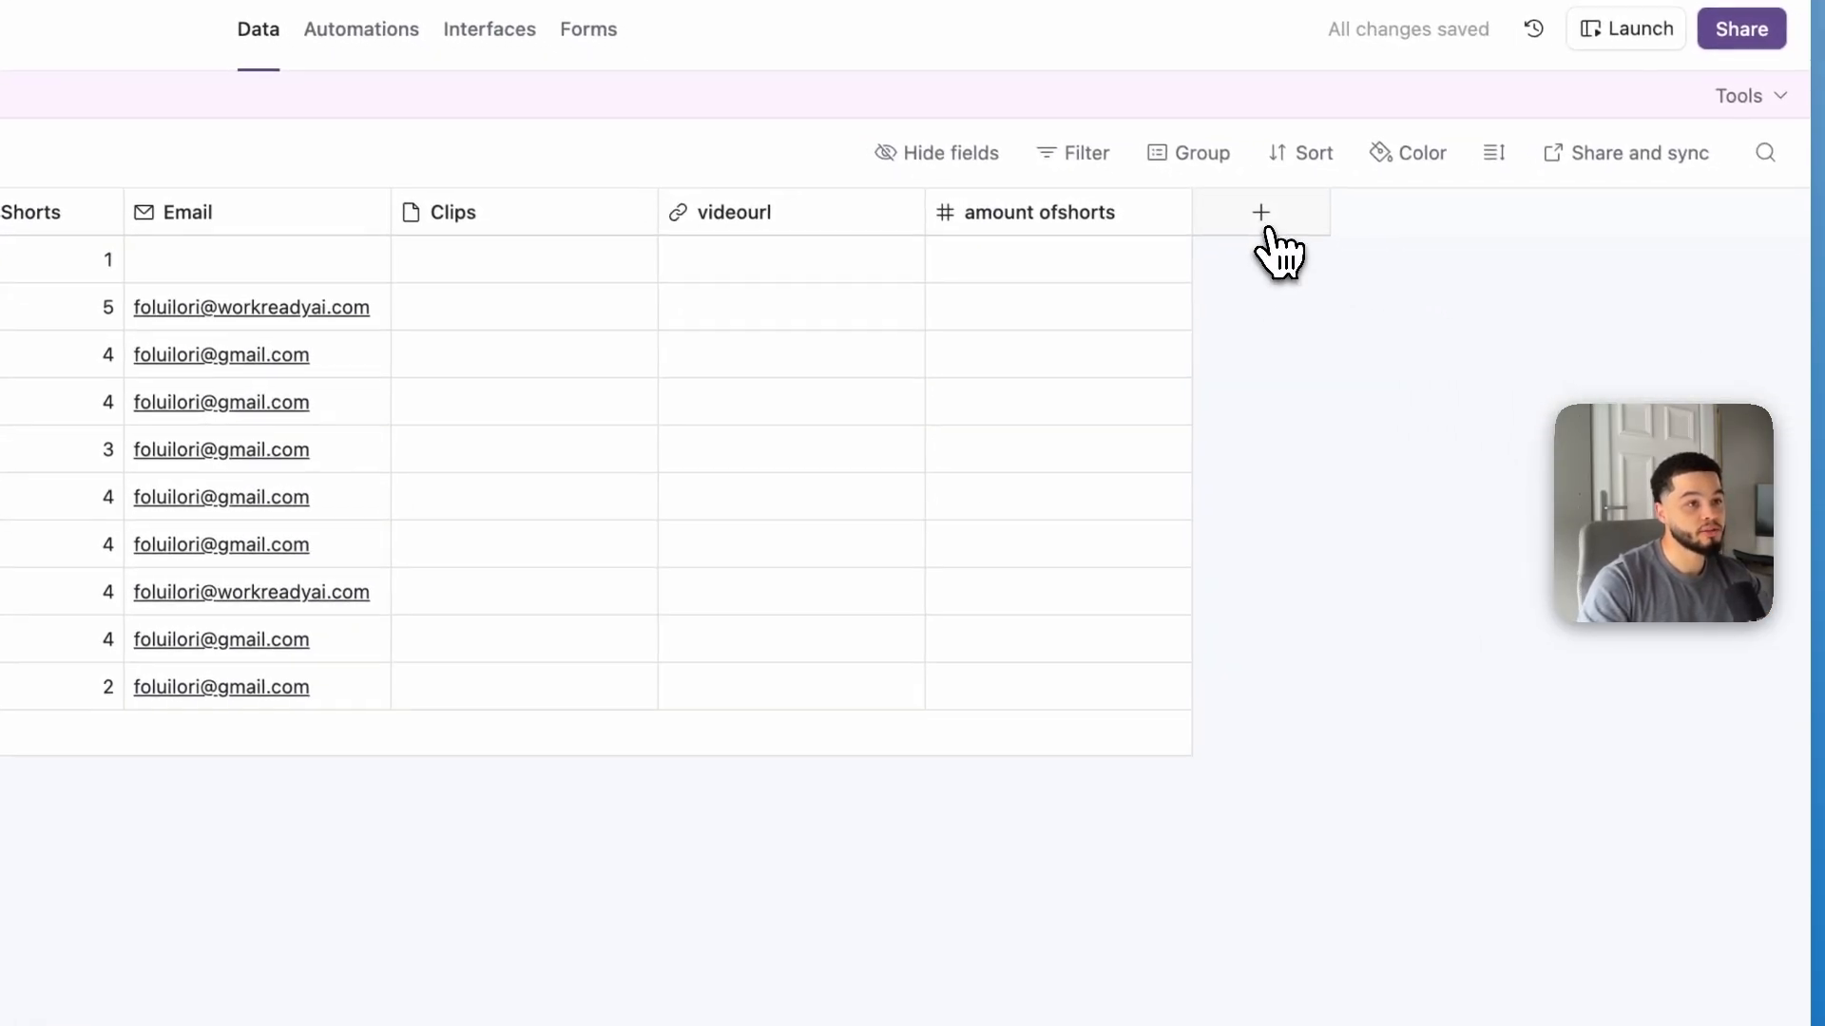
Step: Try to add an Attachment field named clips, then discard the new field
click(1271, 234)
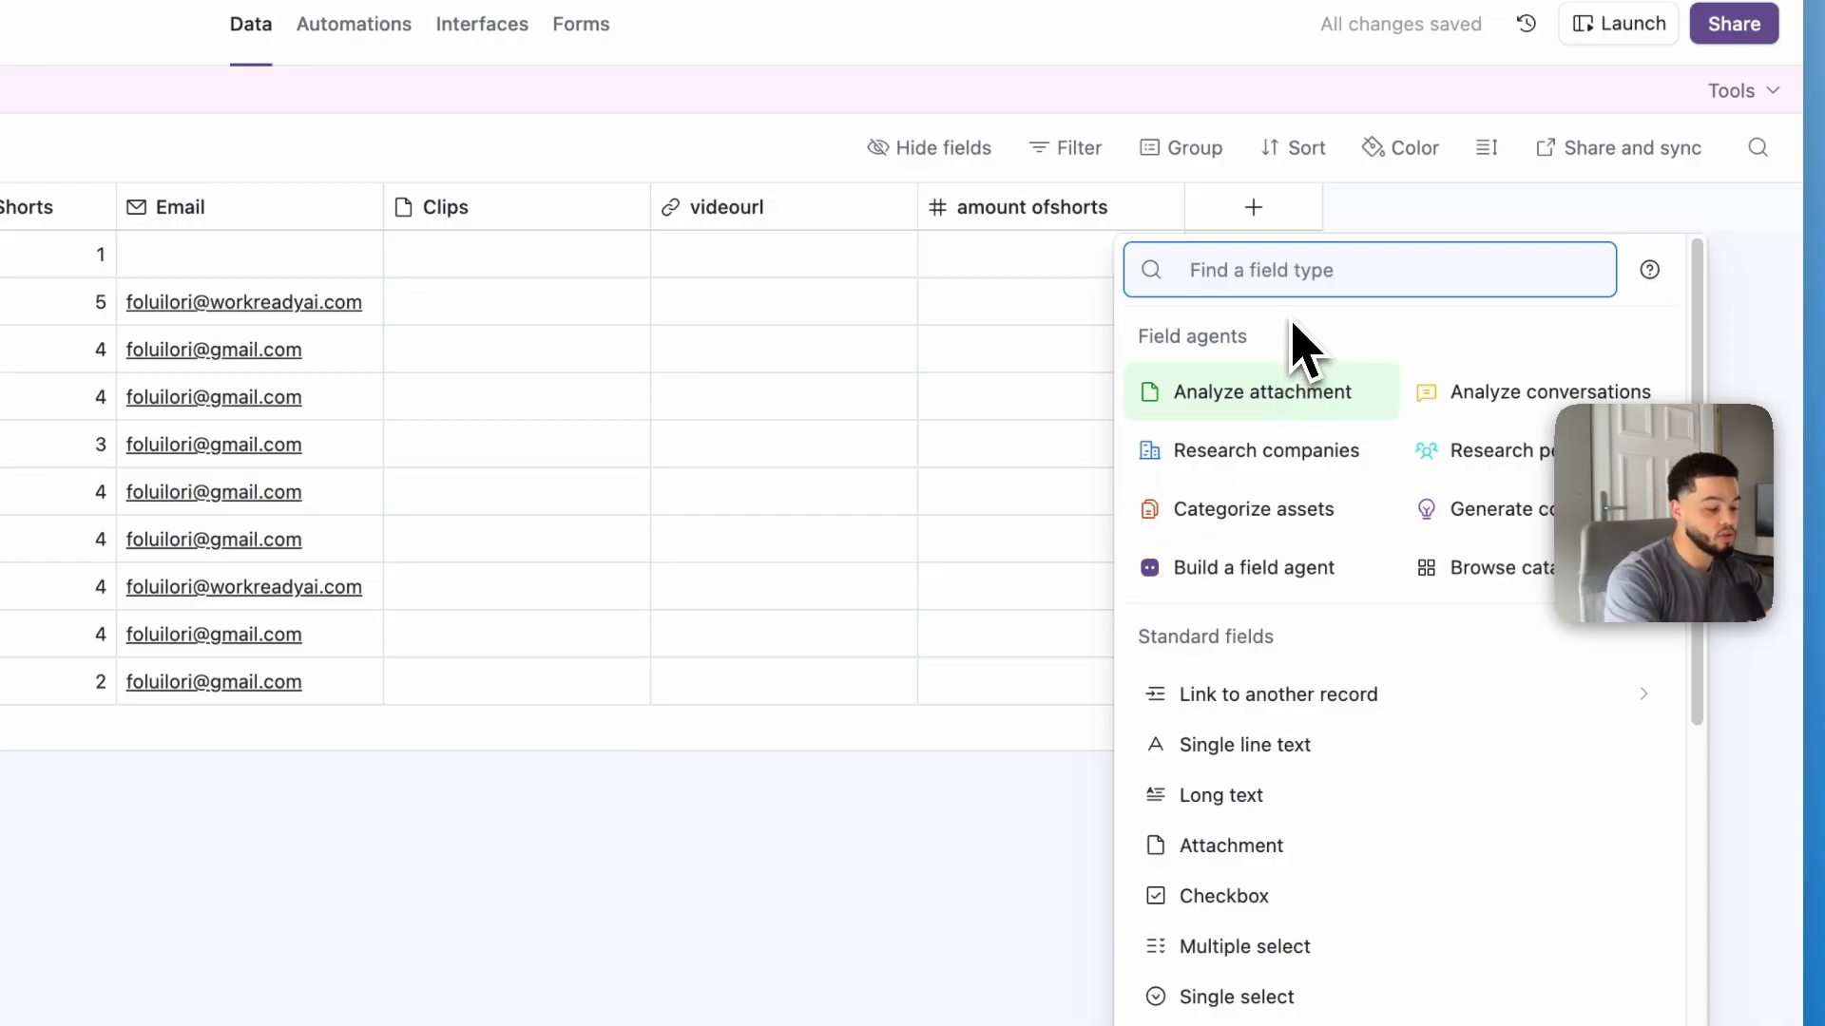
text(att)
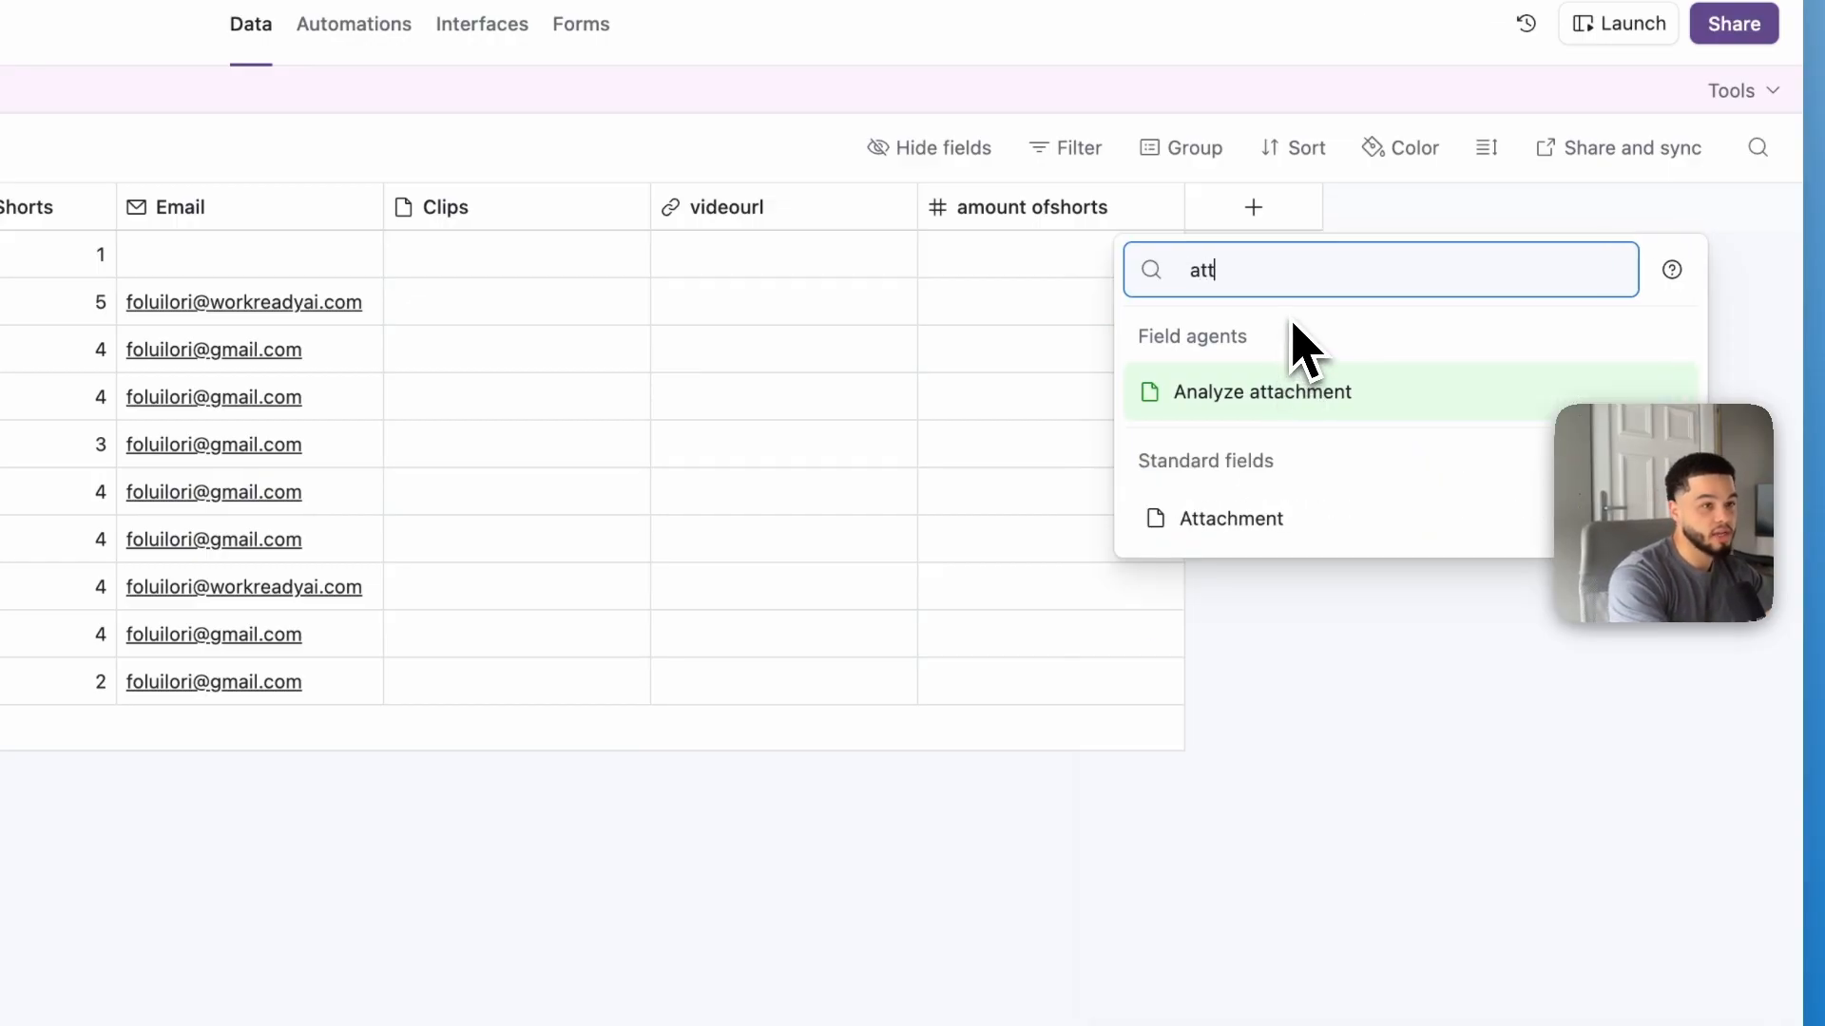
click(1211, 521)
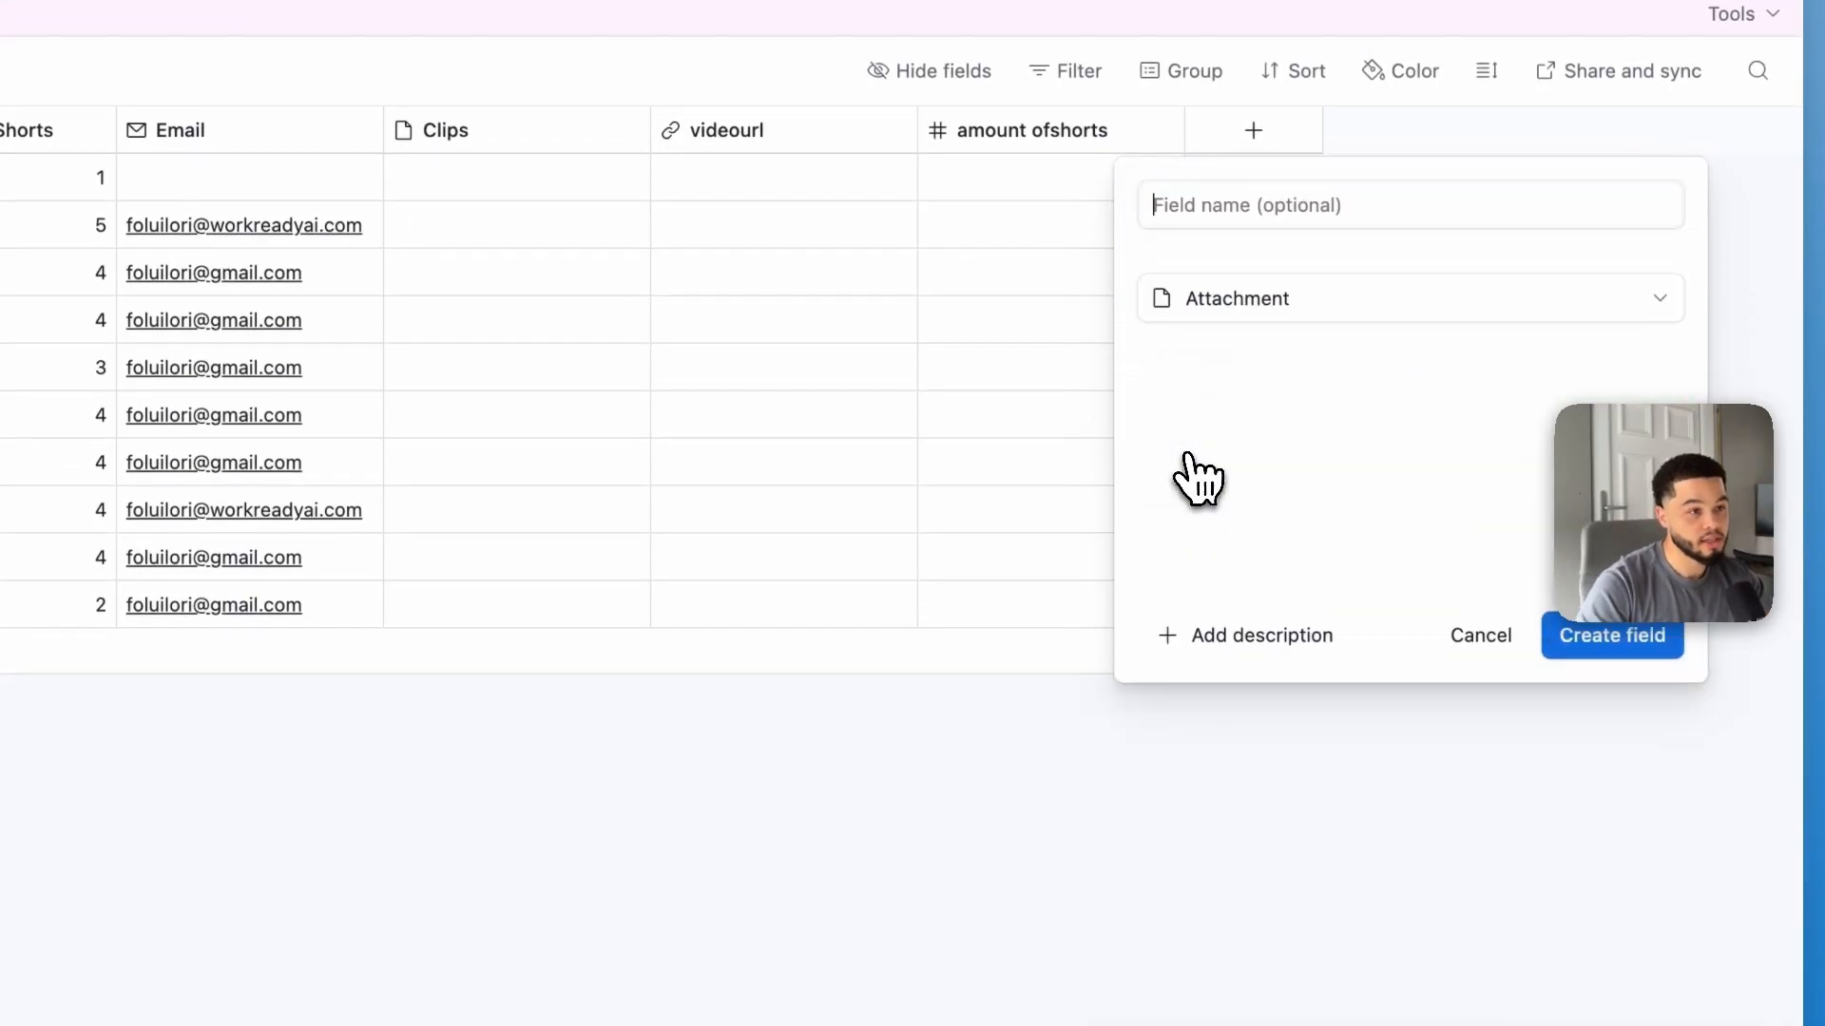
text(cli)
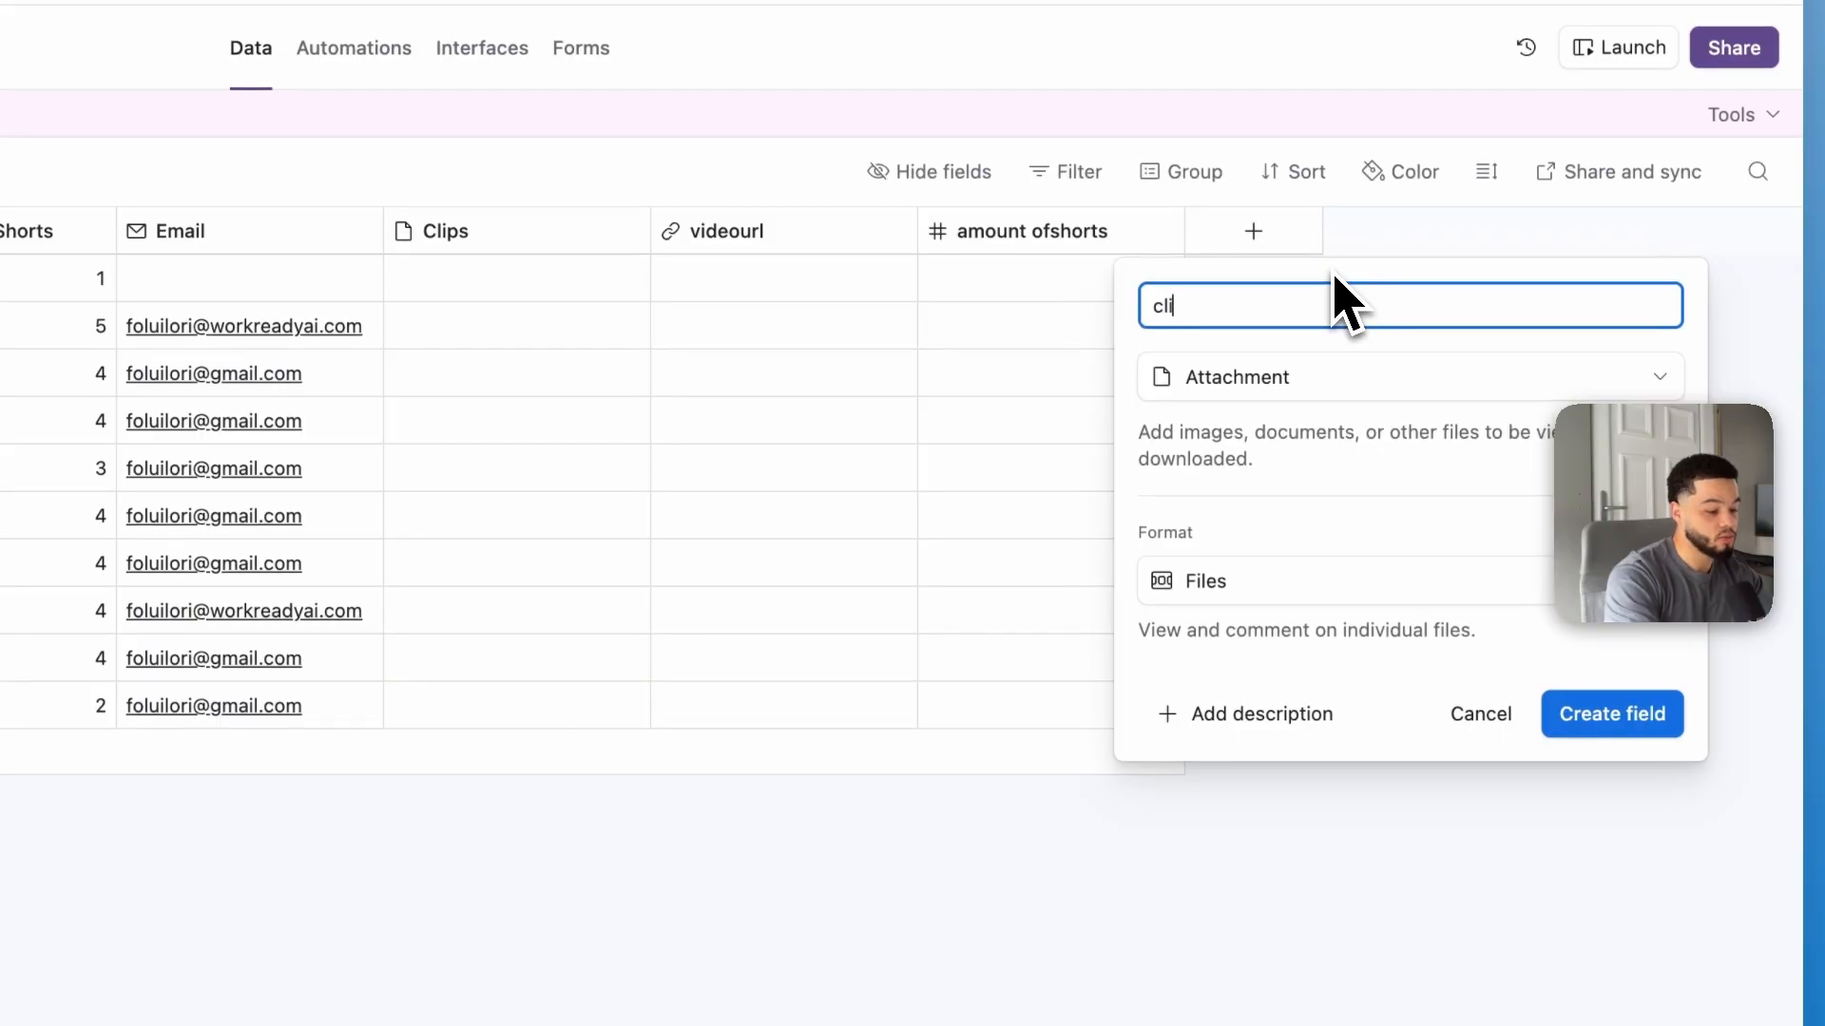
text(ps)
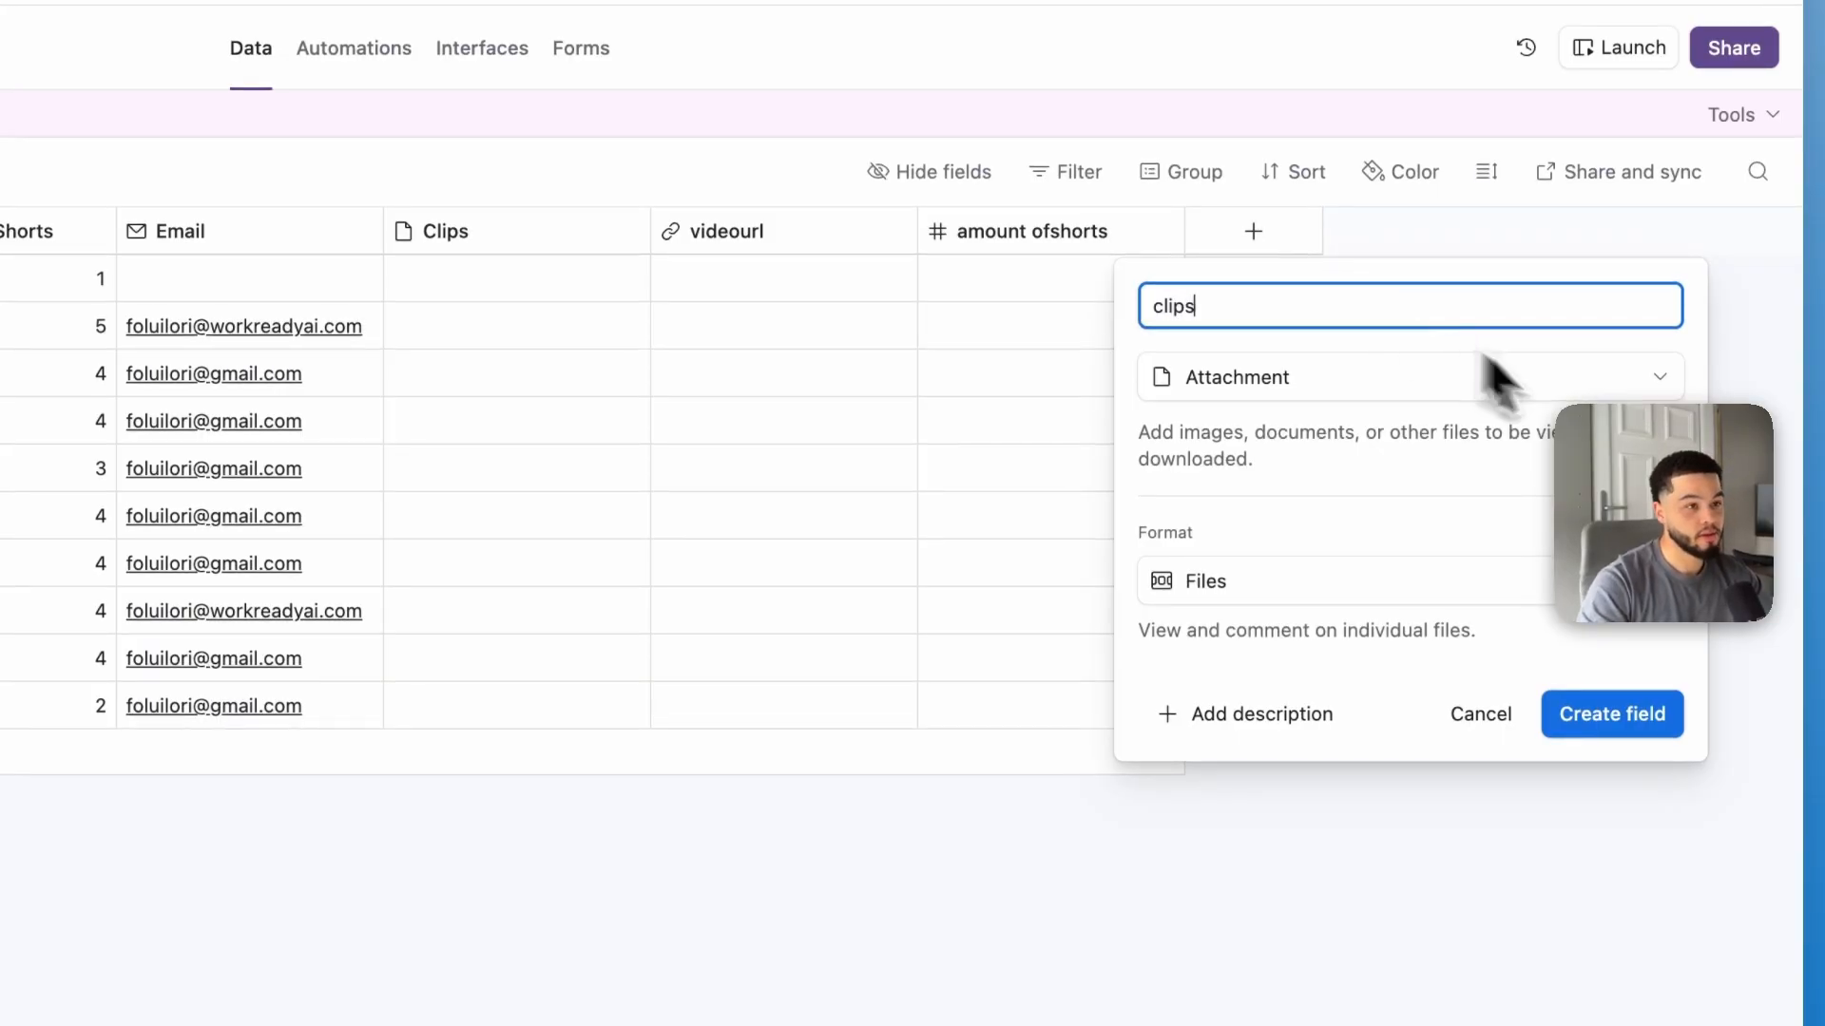
click(1663, 720)
click(1107, 739)
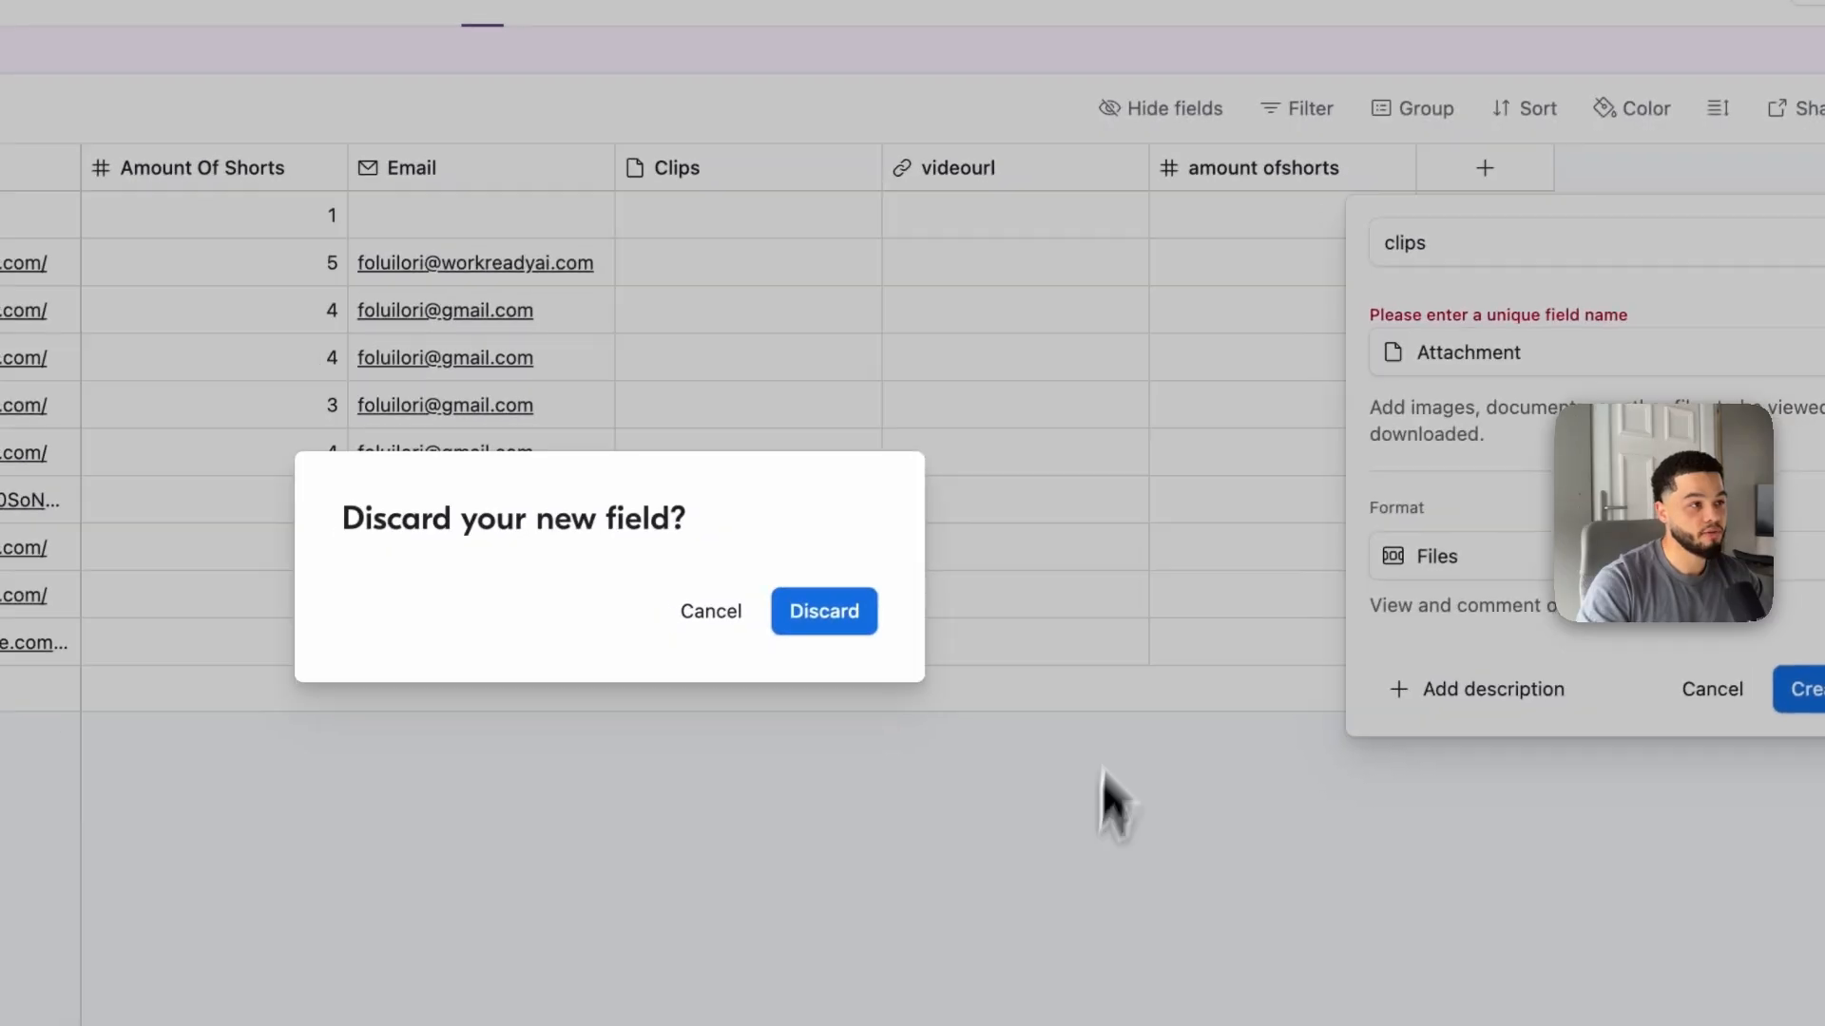
click(653, 655)
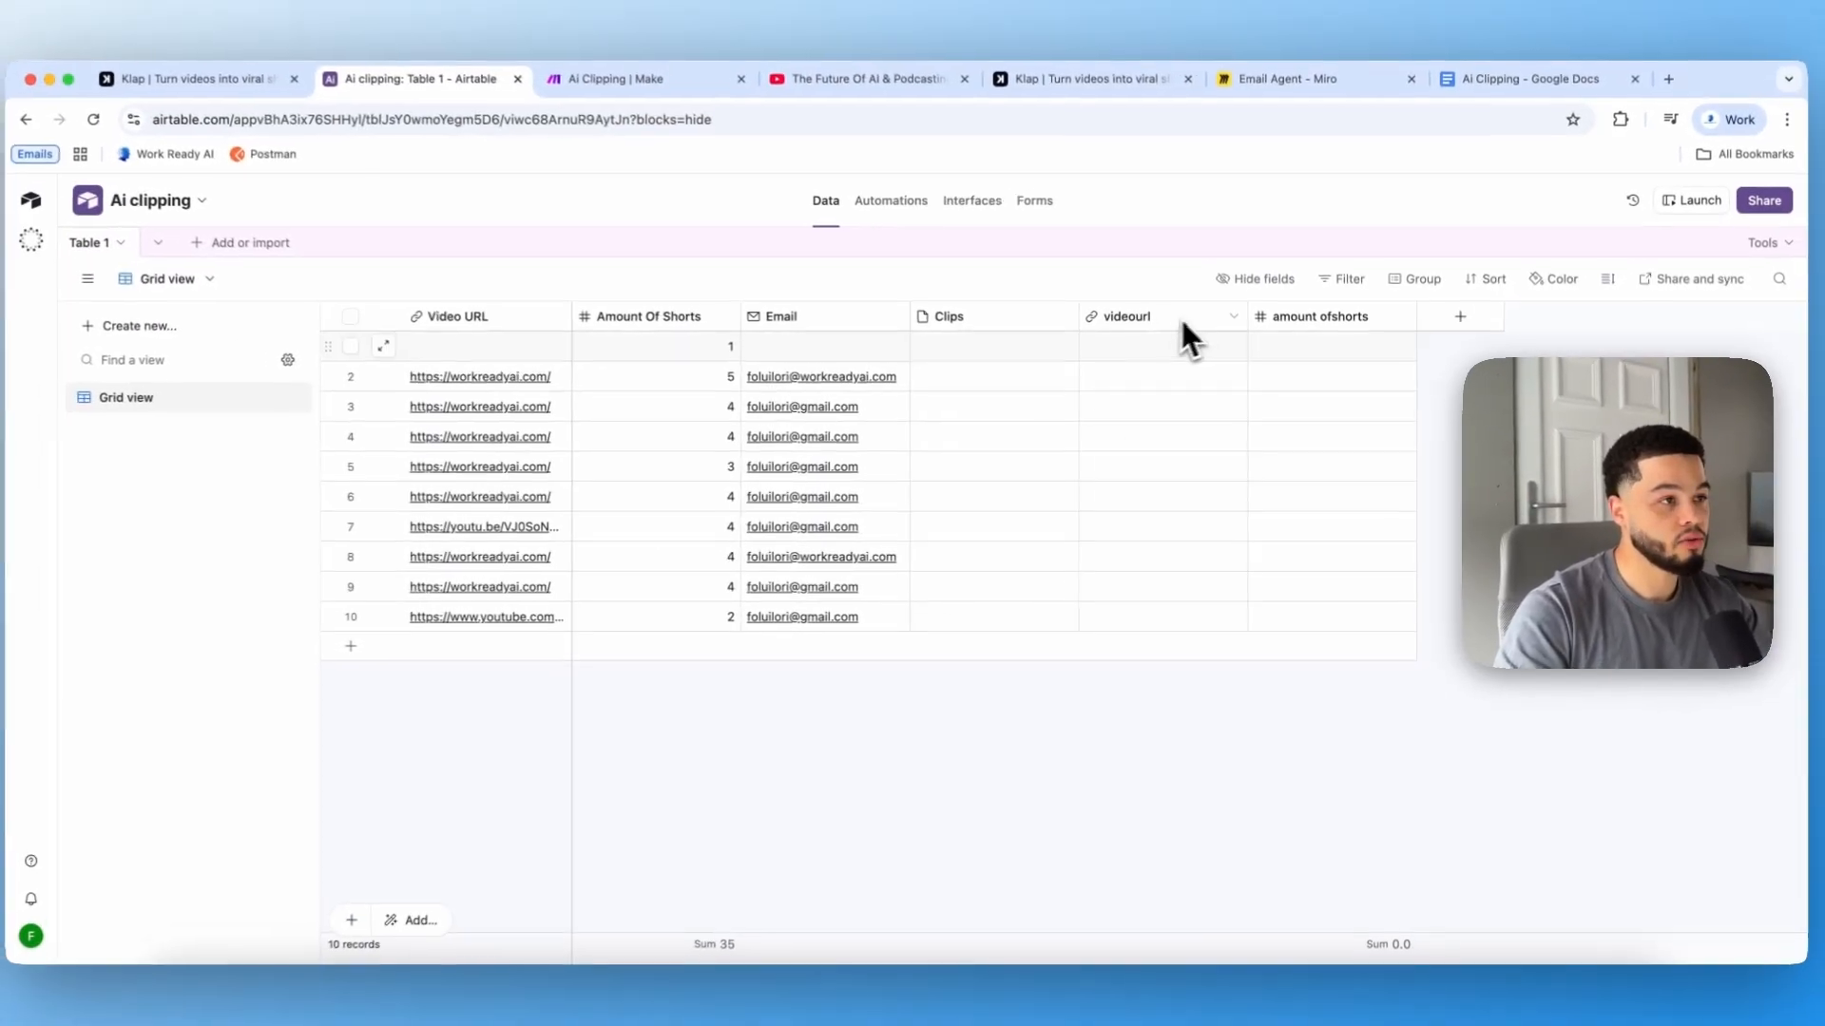
Step: Delete the added videourl and amount ofshorts fields
right_click(1122, 286)
click(1201, 910)
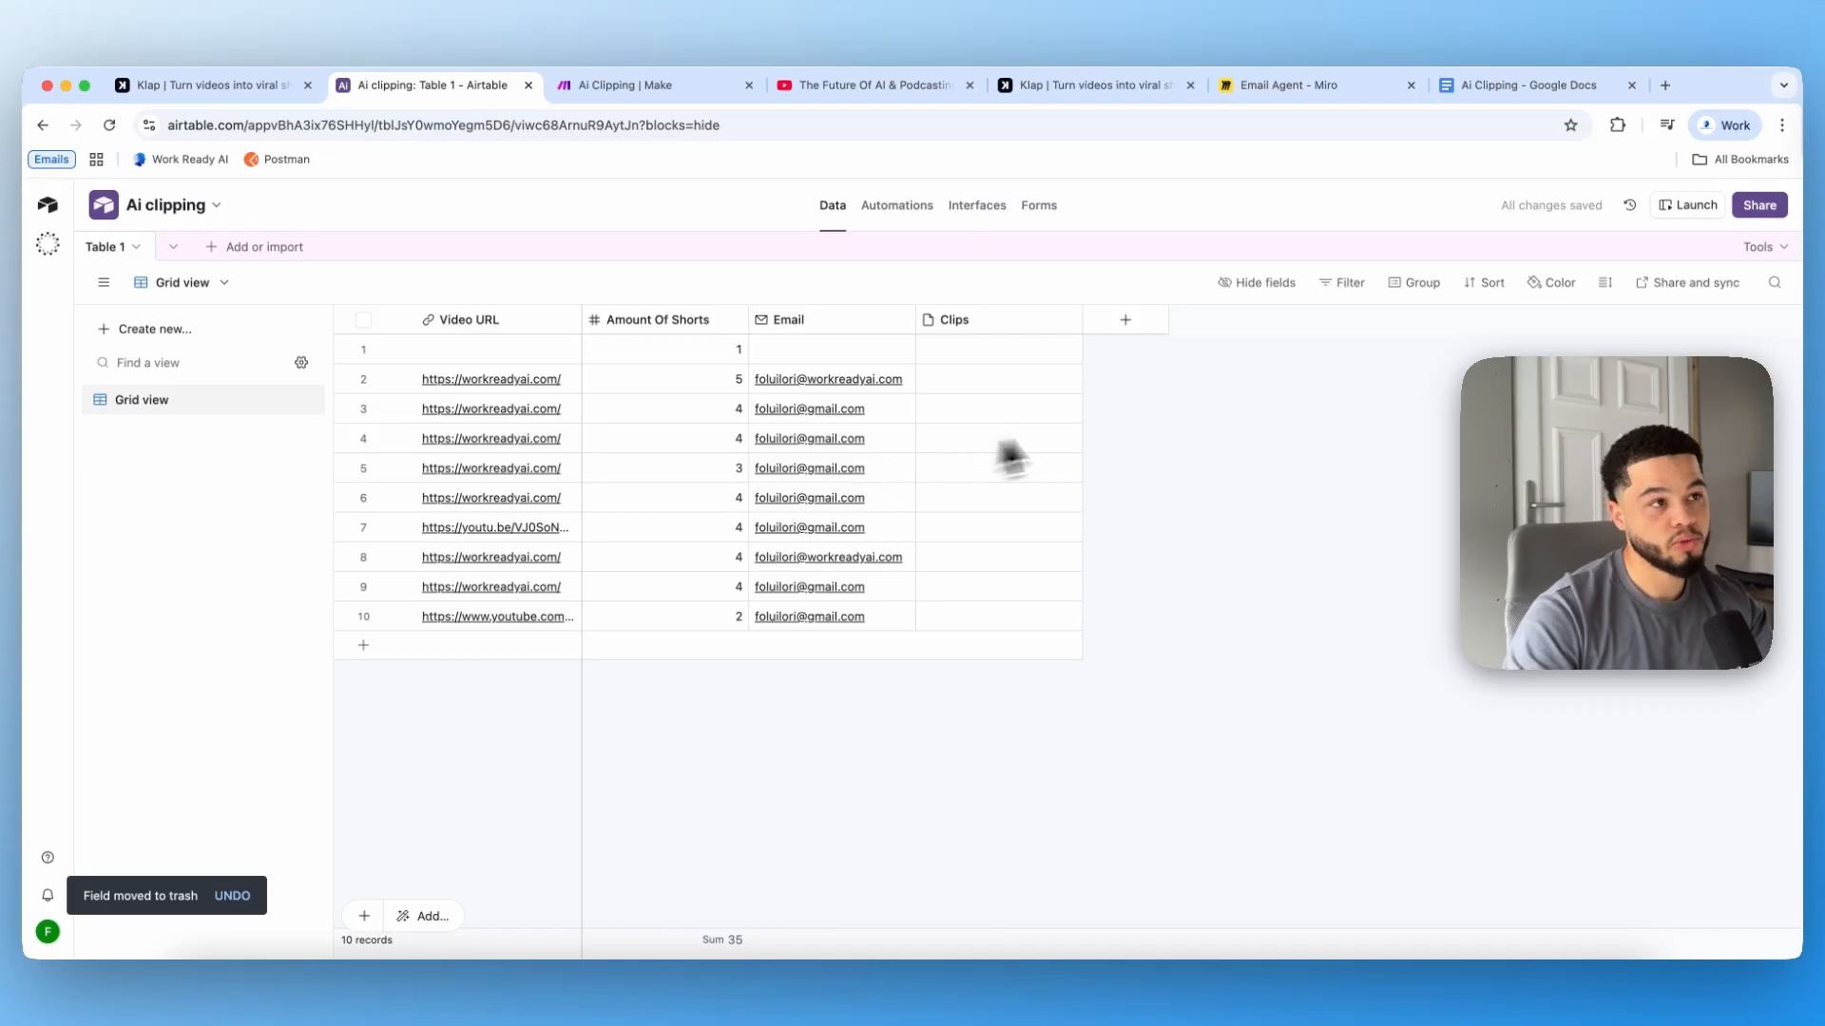
Step: Open the Ai clipping form in the form editor and review its fields and submission options
click(1041, 207)
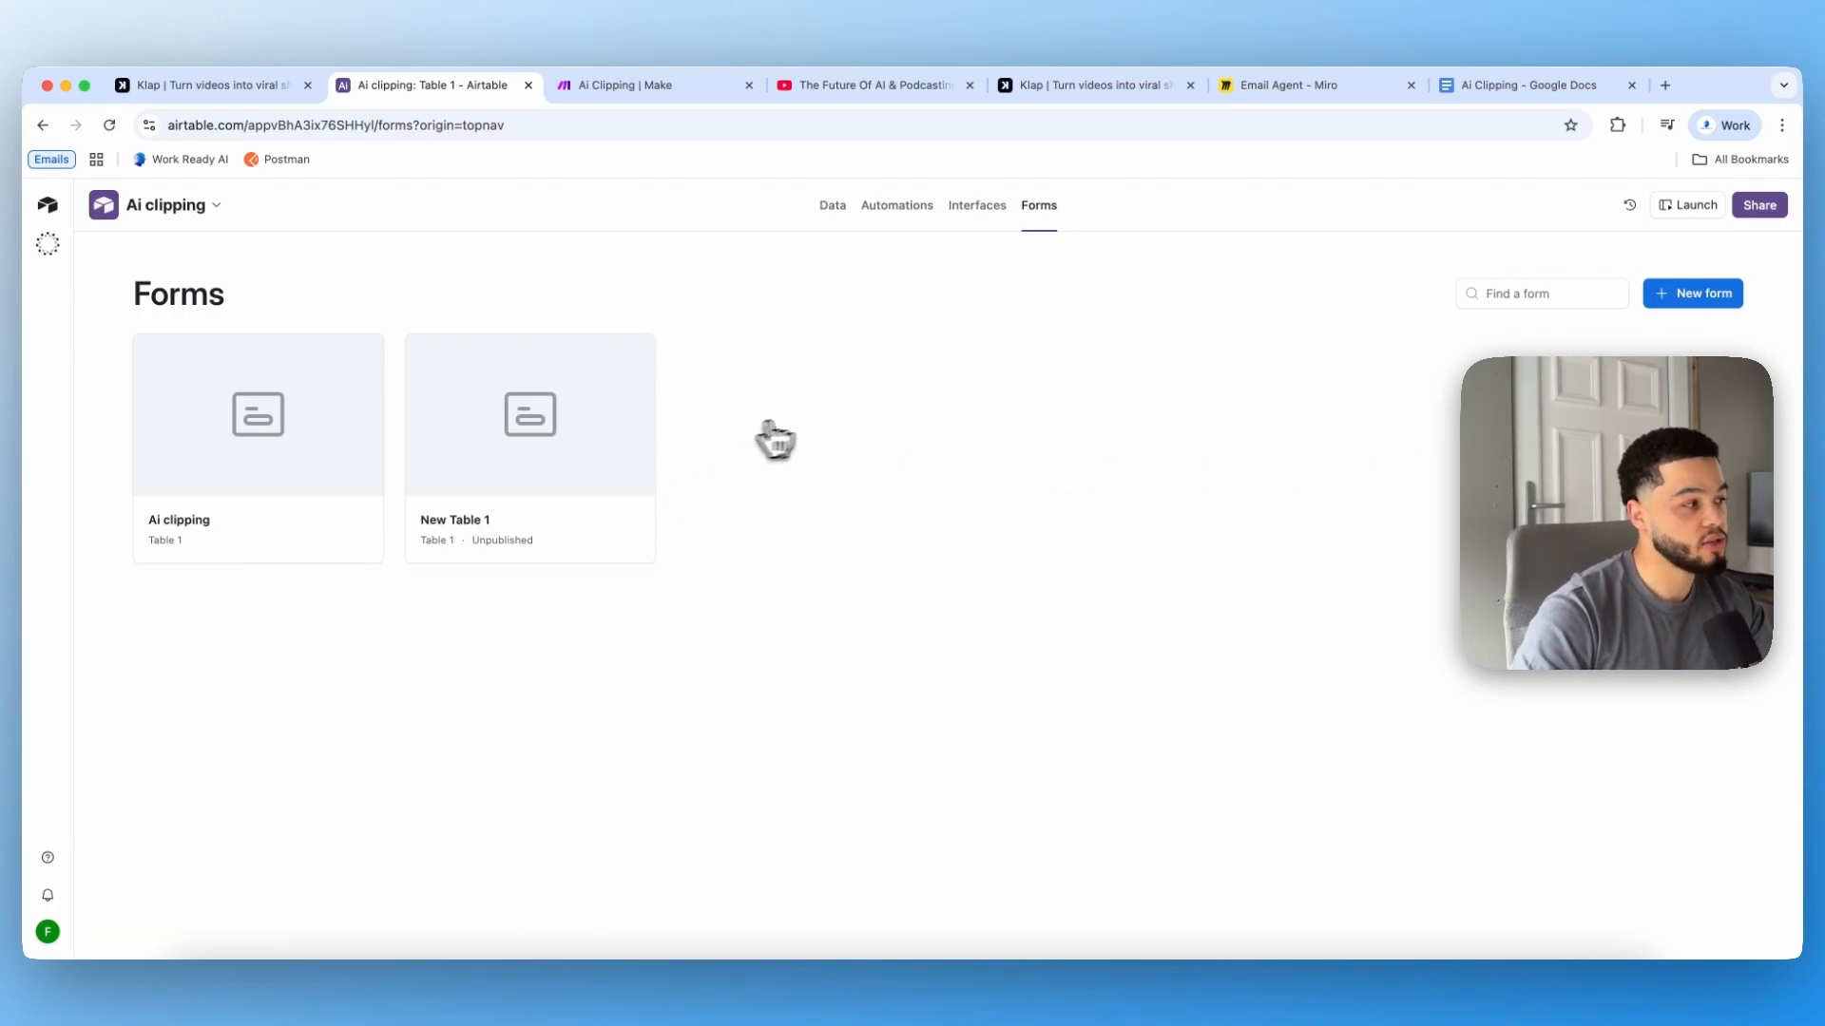
click(1704, 317)
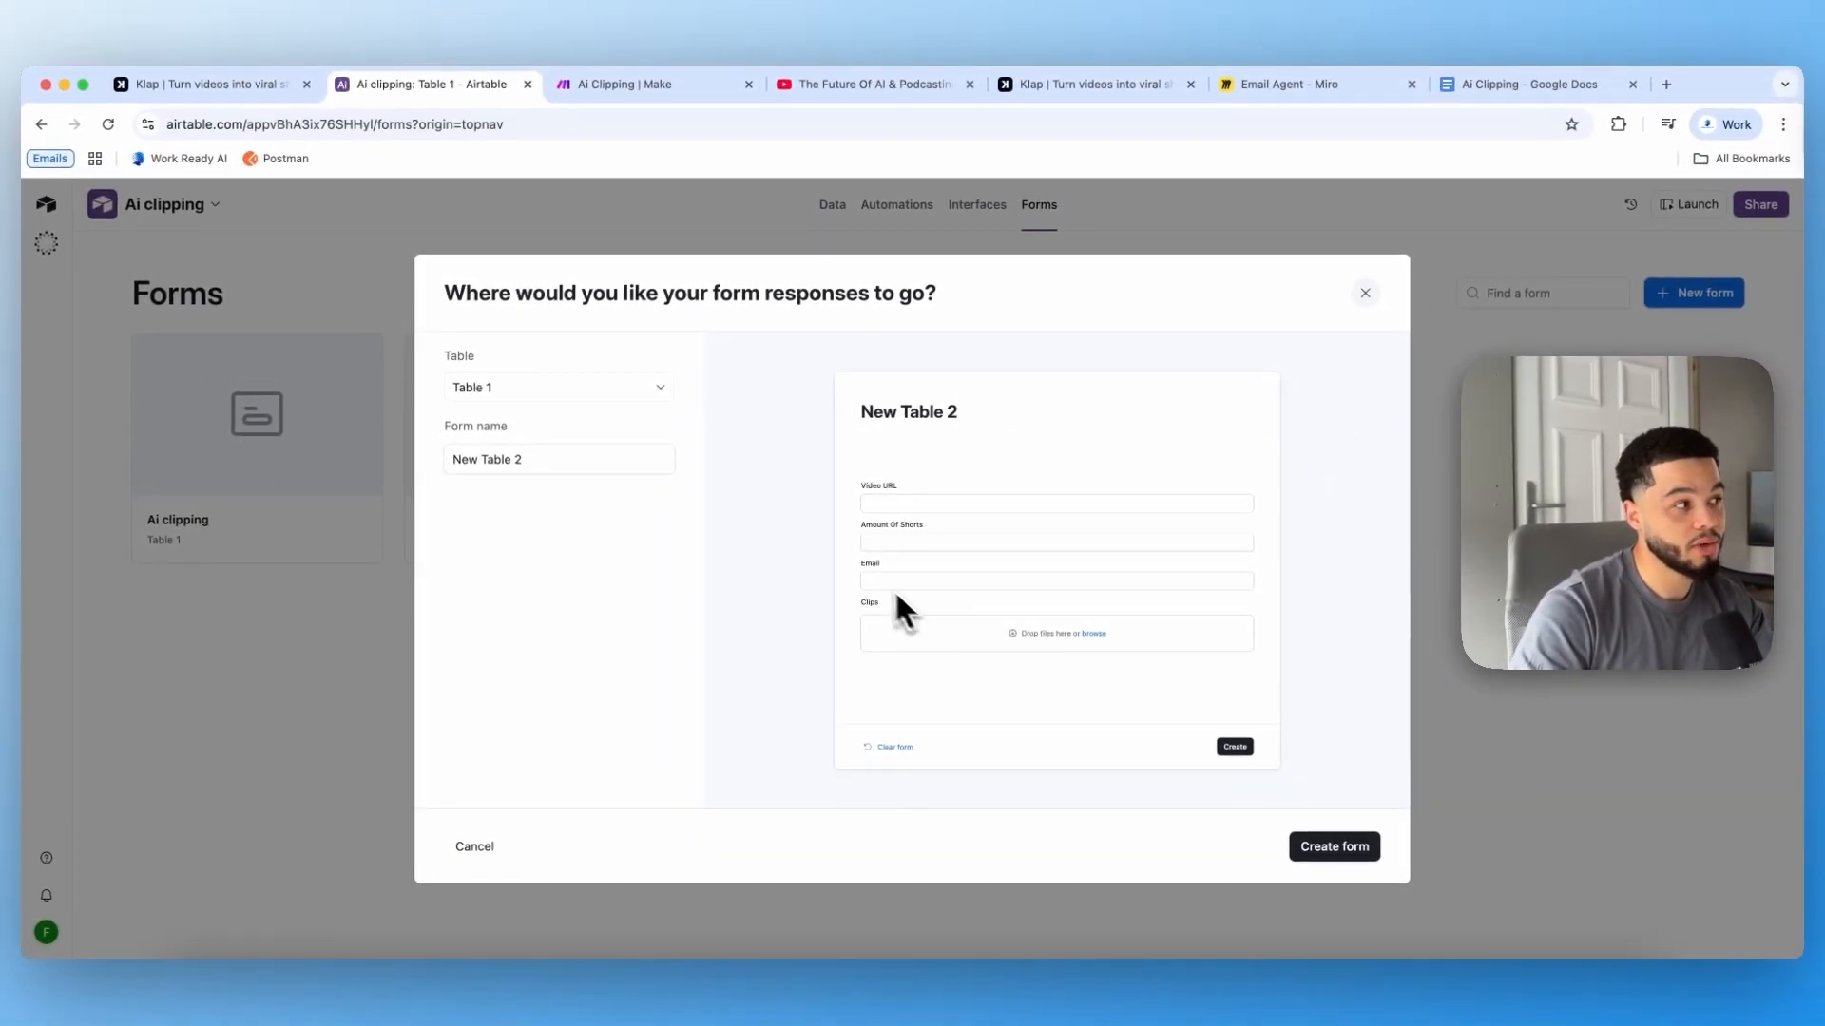
click(1348, 848)
click(232, 489)
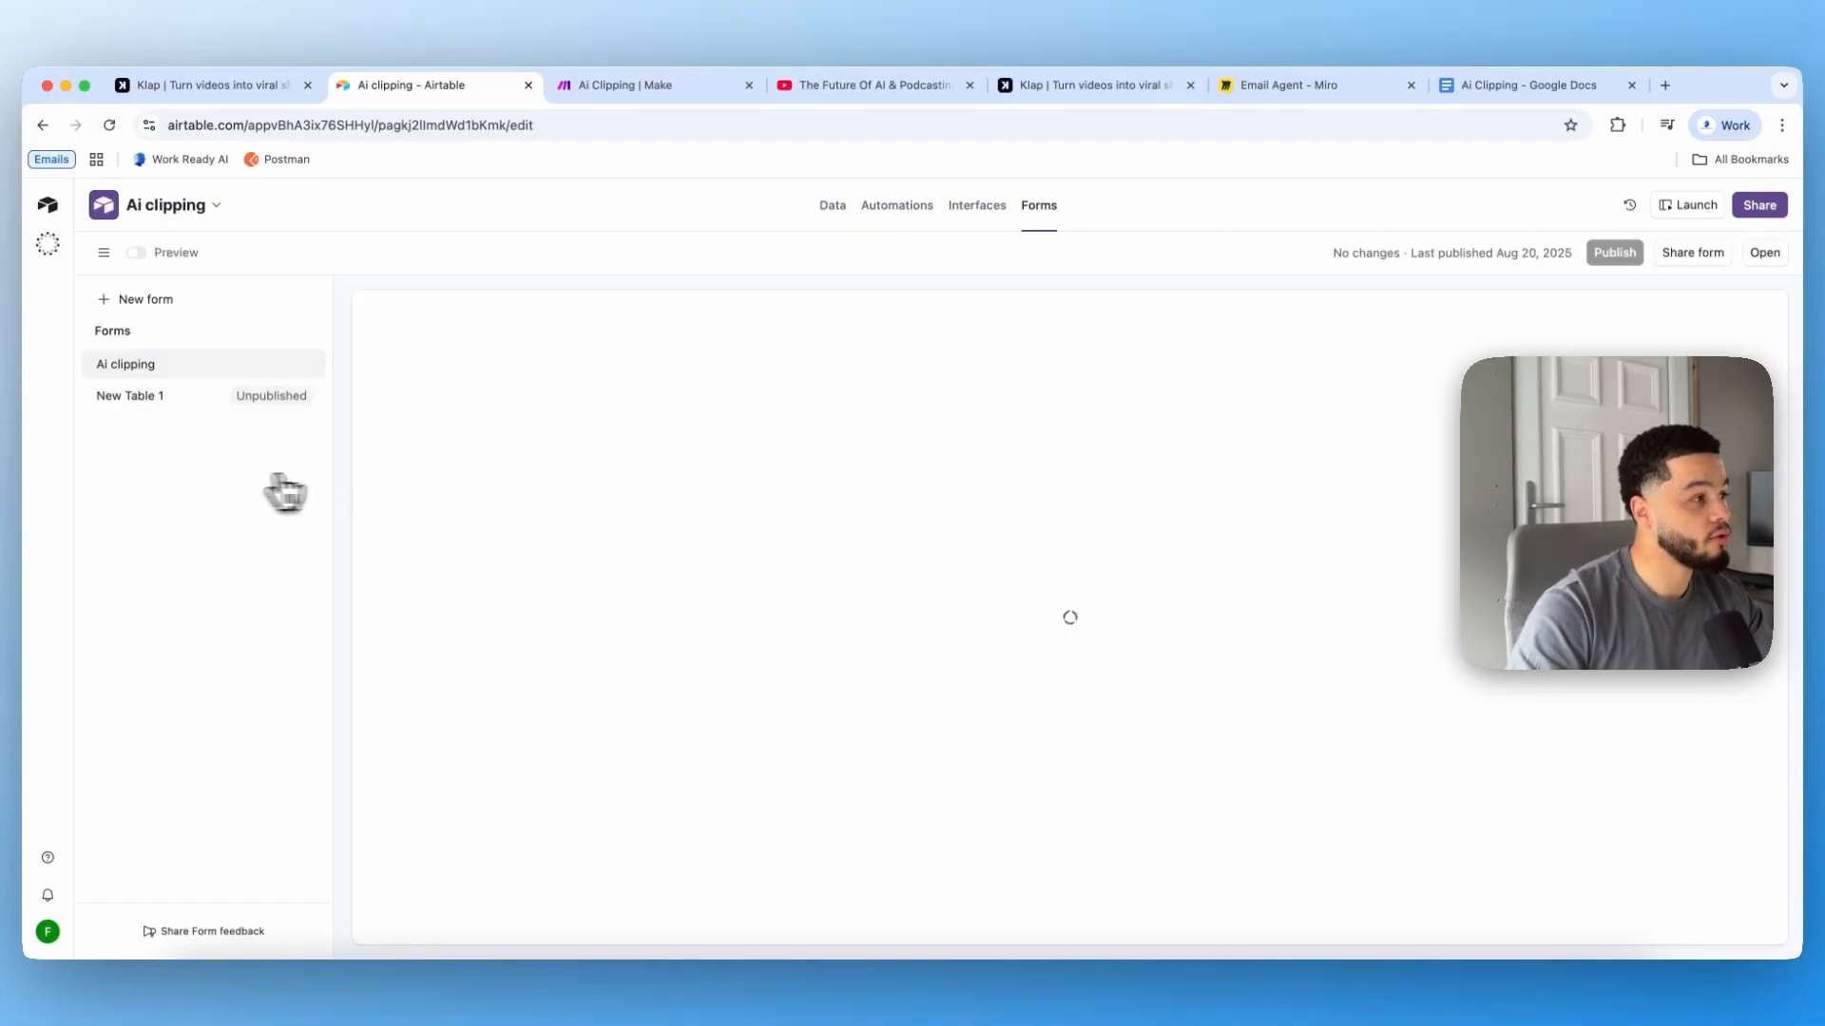
scroll(699, 603, down, 1)
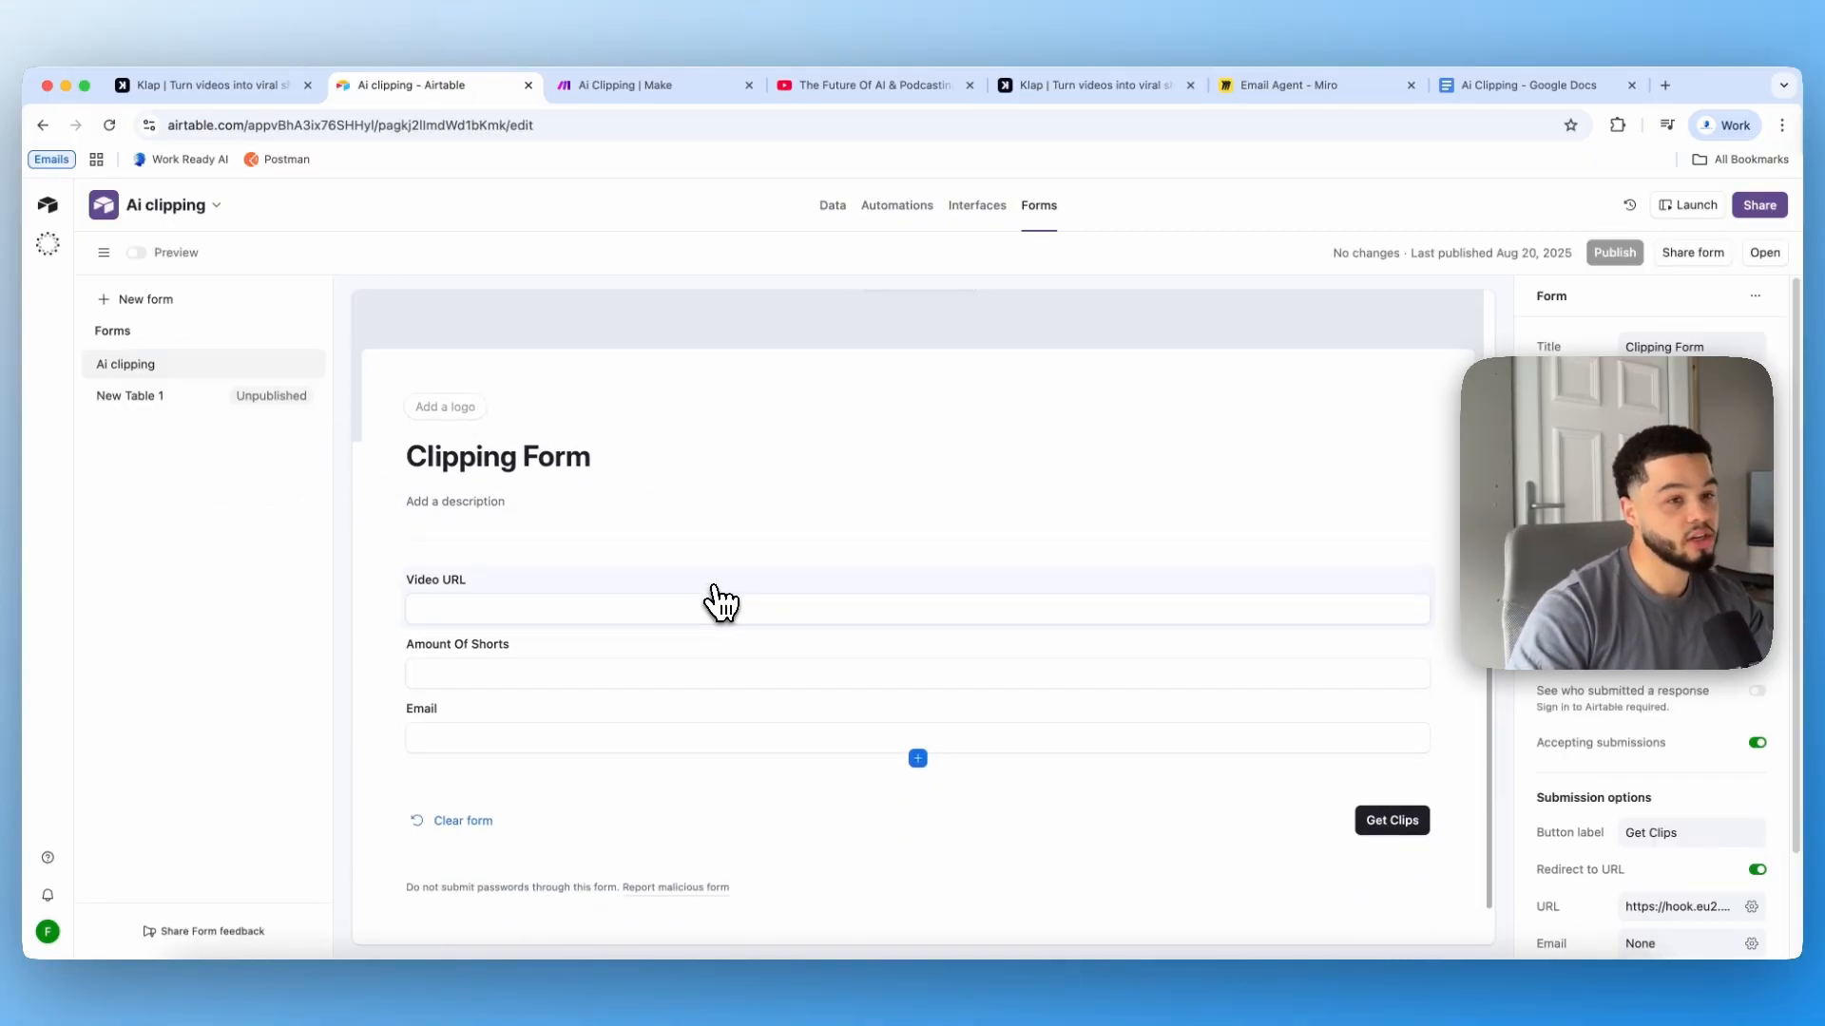
scroll(719, 600, down, 1)
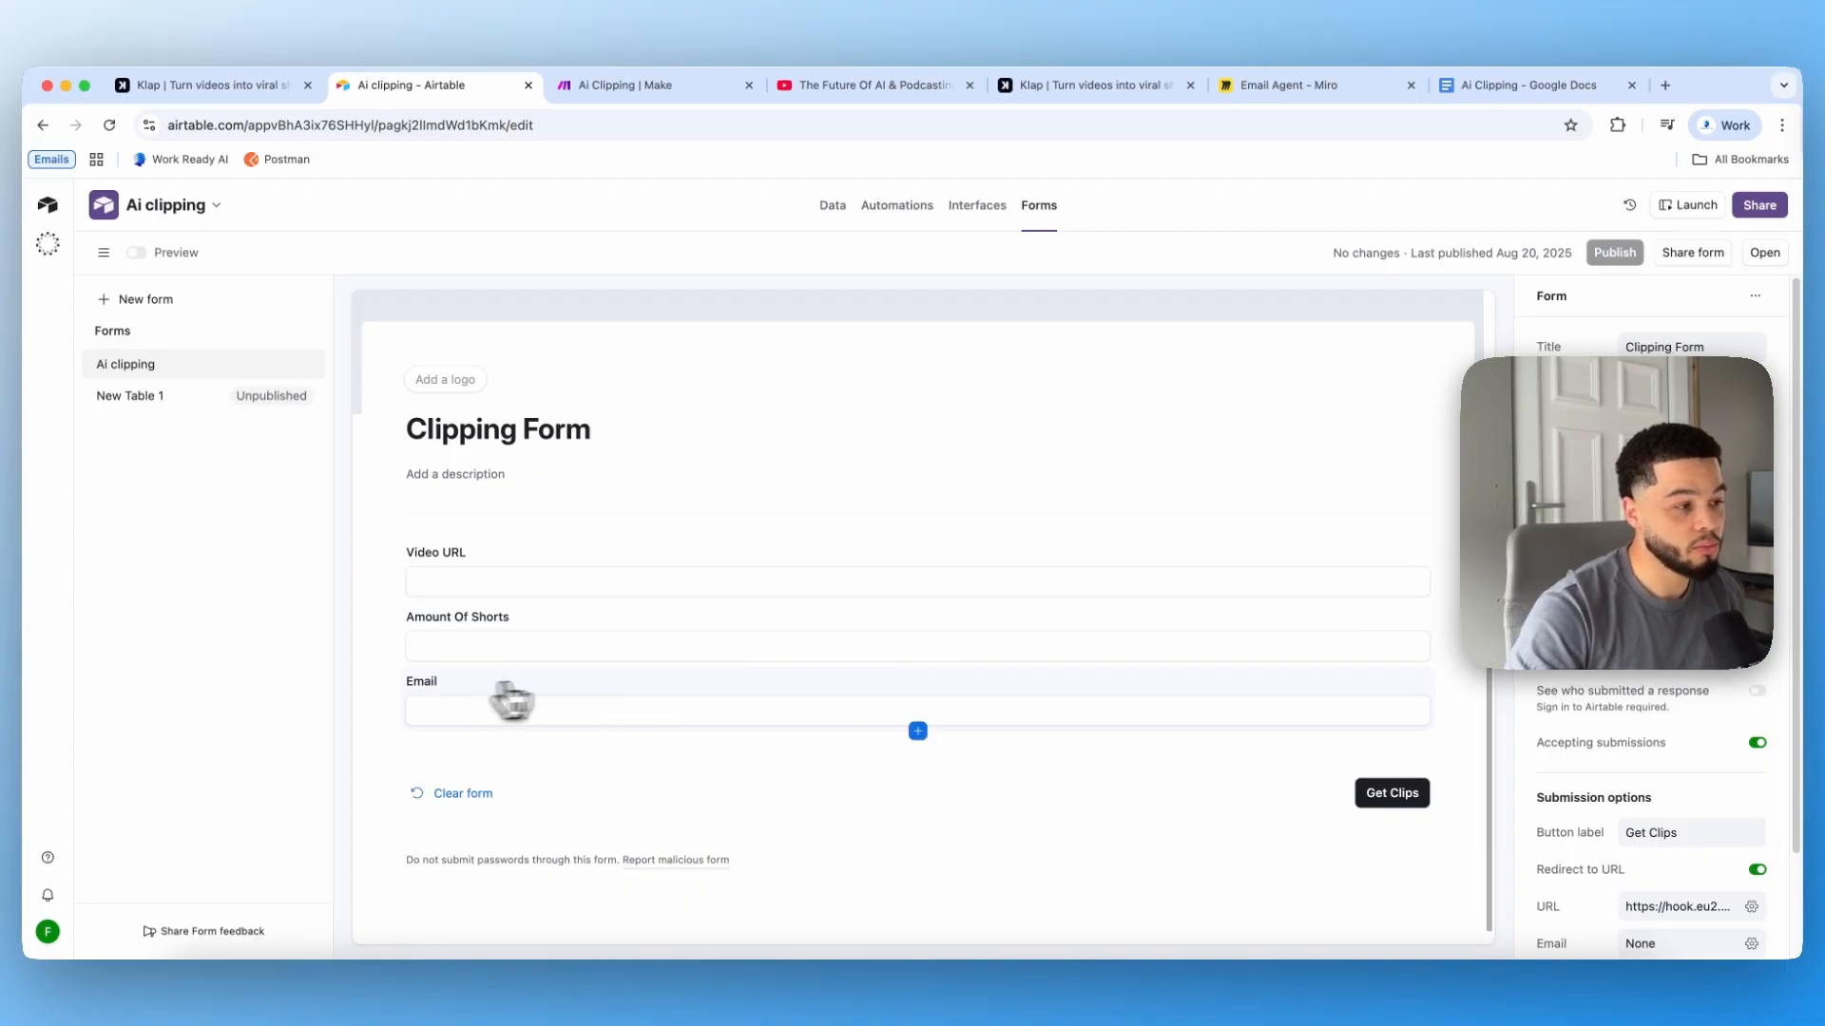
Step: Open the form's redirect URL setting and select its current webhook address
click(1406, 708)
click(1423, 679)
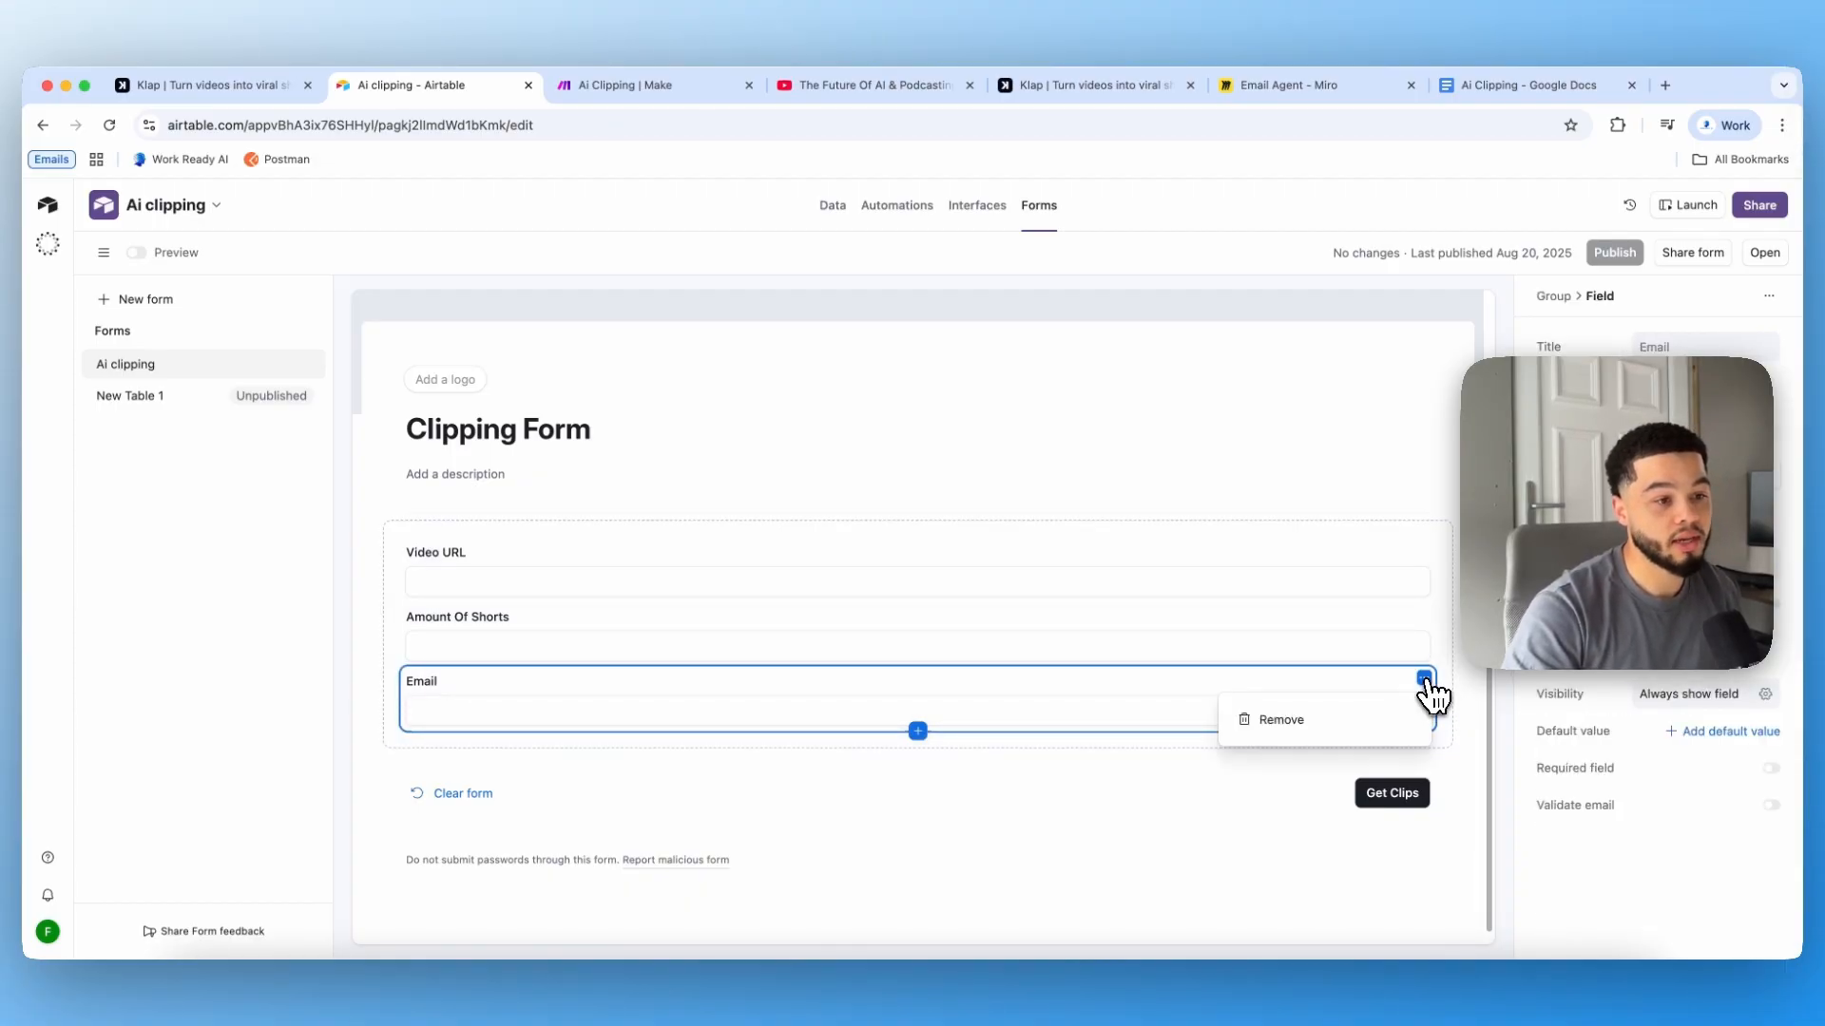
click(1175, 399)
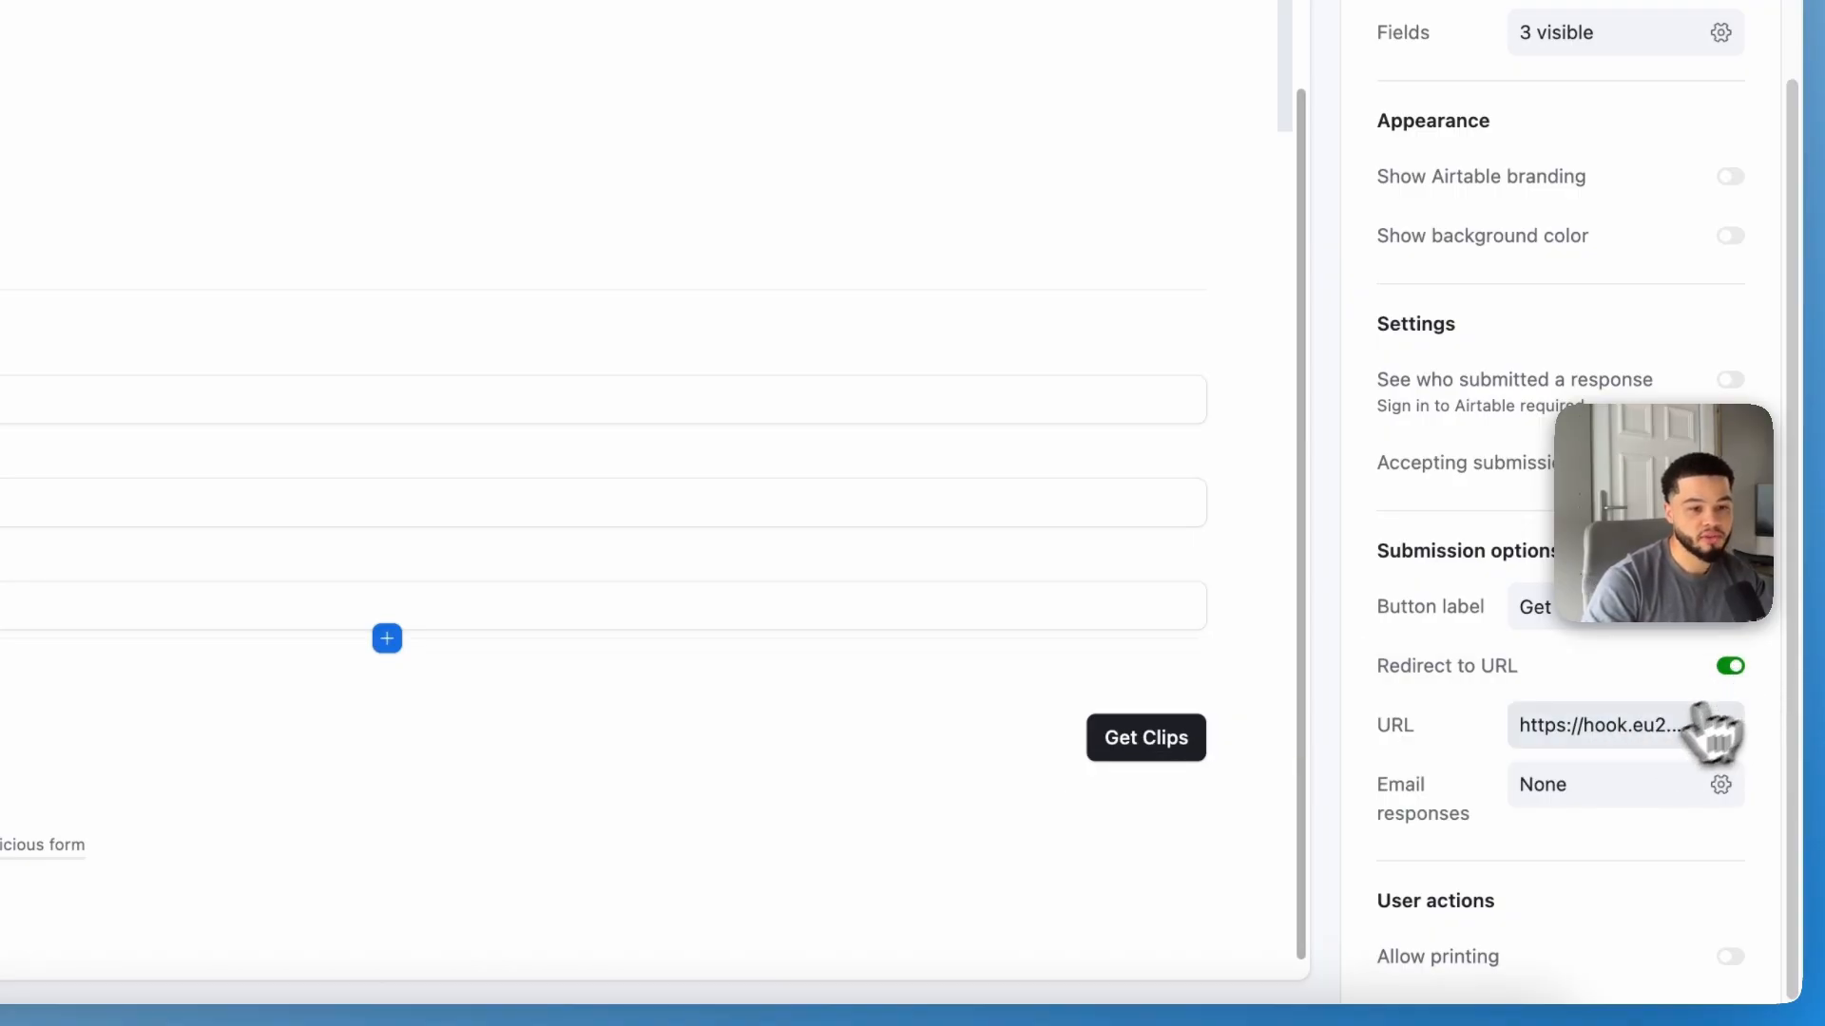
click(1625, 727)
drag(1092, 774, 1459, 774)
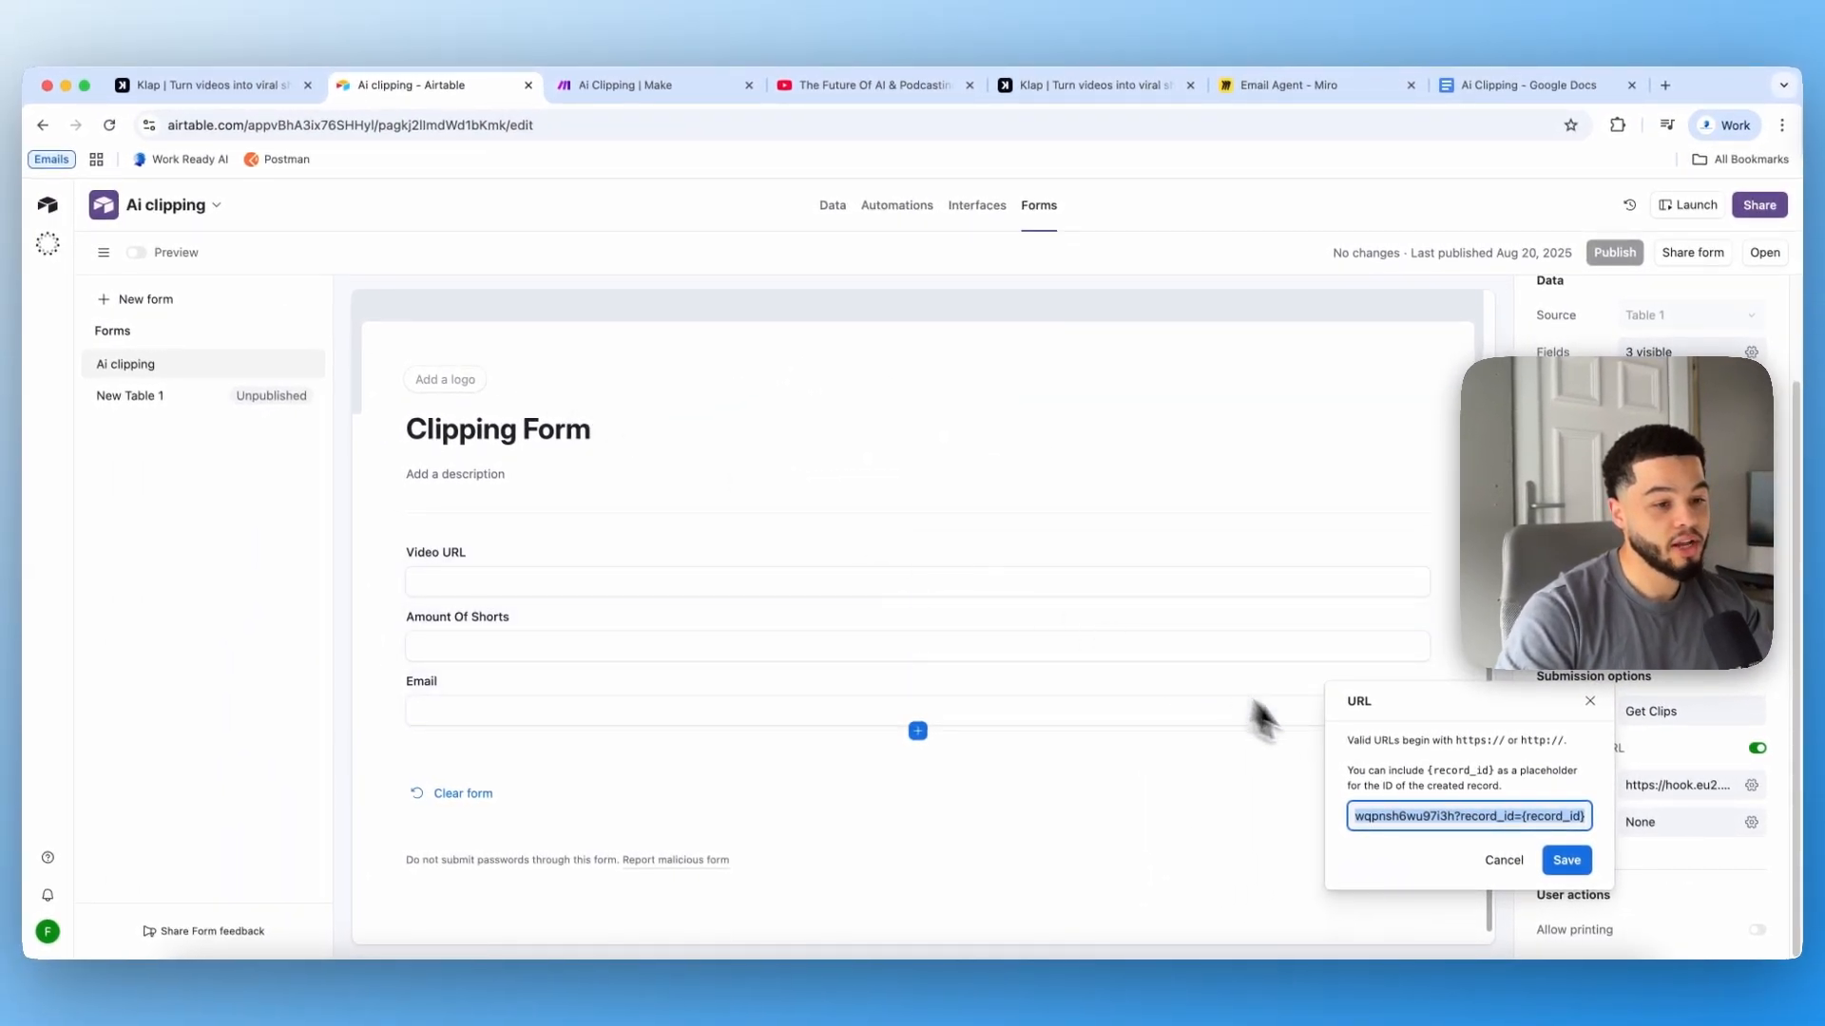
Step: Switch to Make and reopen the Ai Clipping scenario from the scenarios list
click(656, 85)
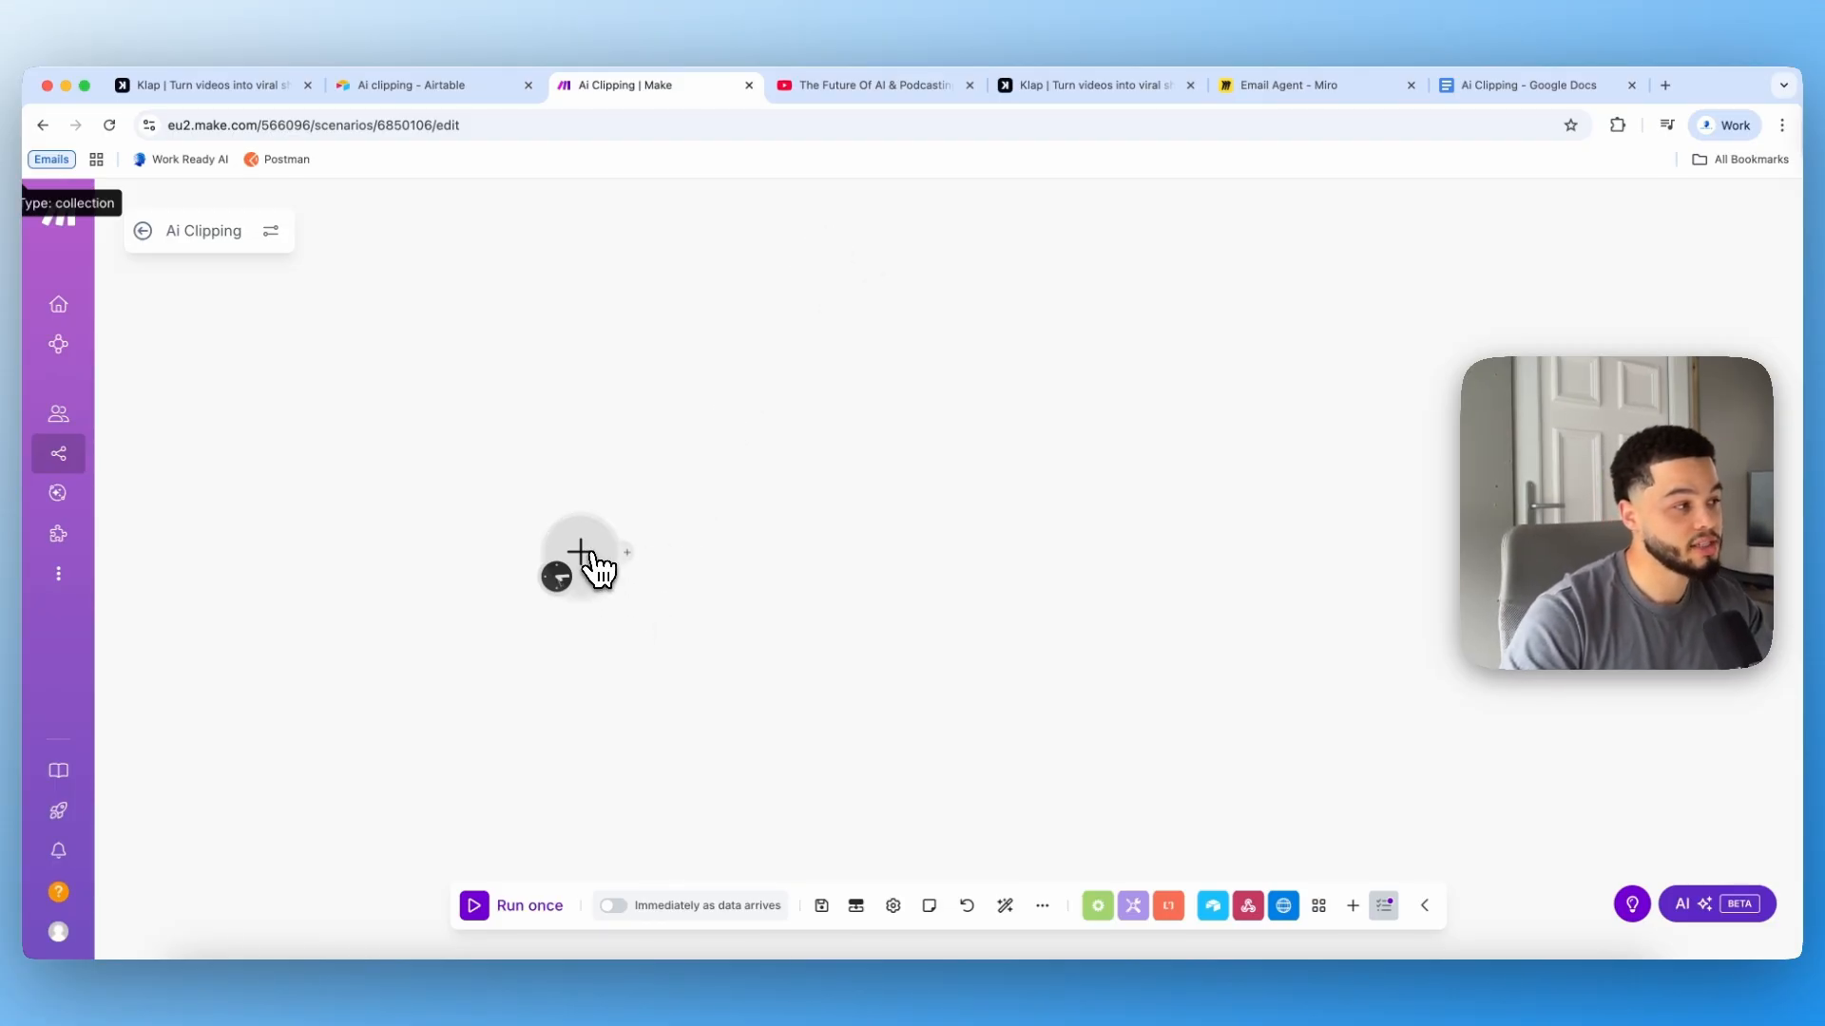
click(587, 563)
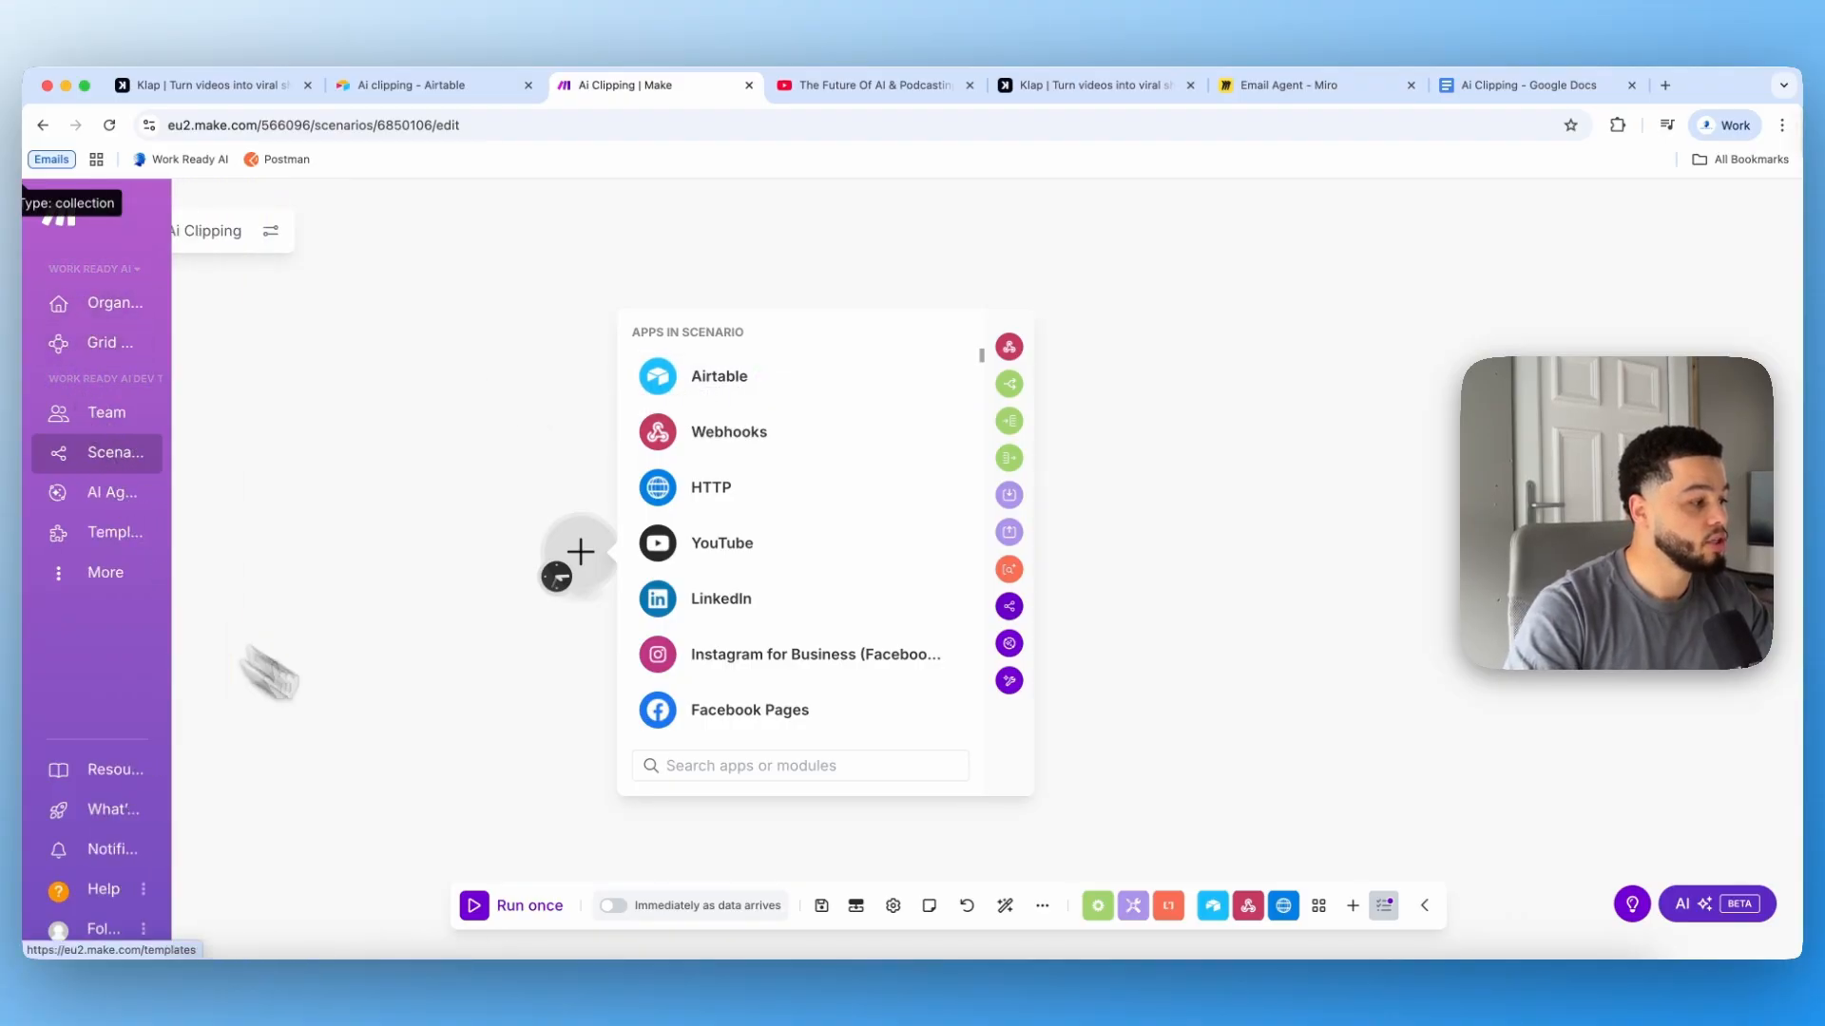
click(821, 904)
click(179, 457)
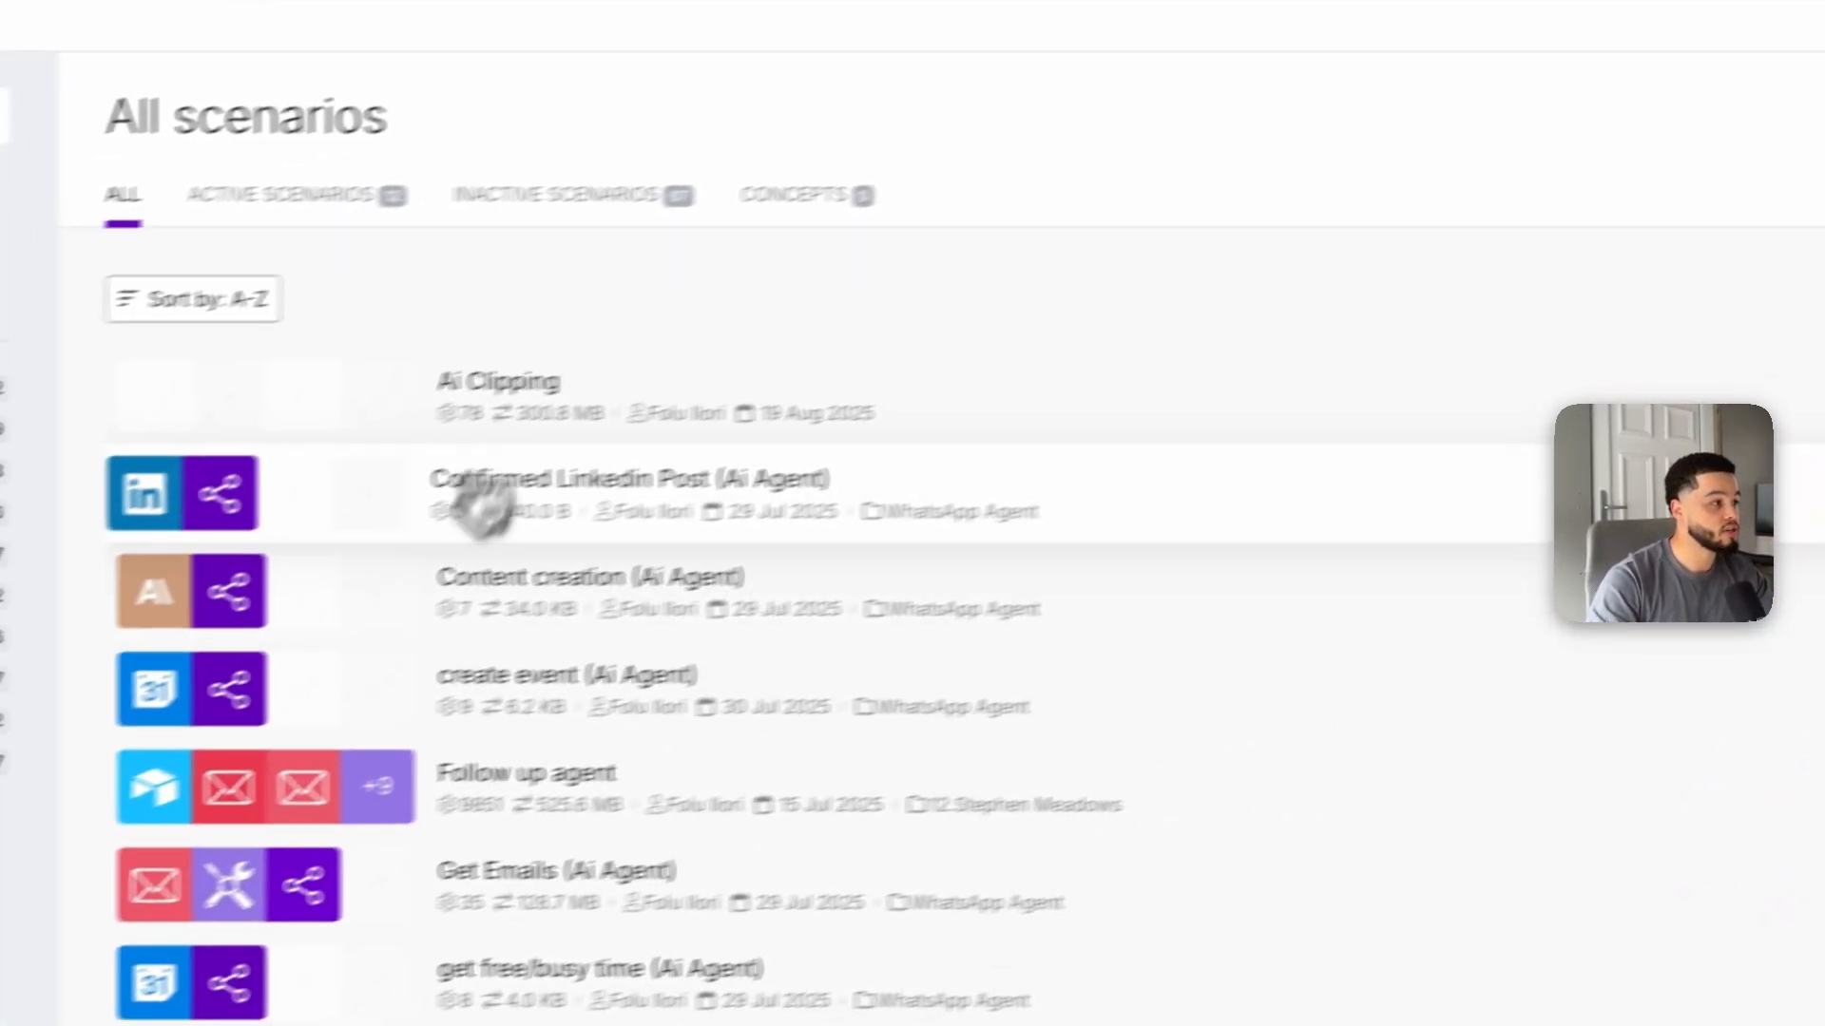
click(760, 403)
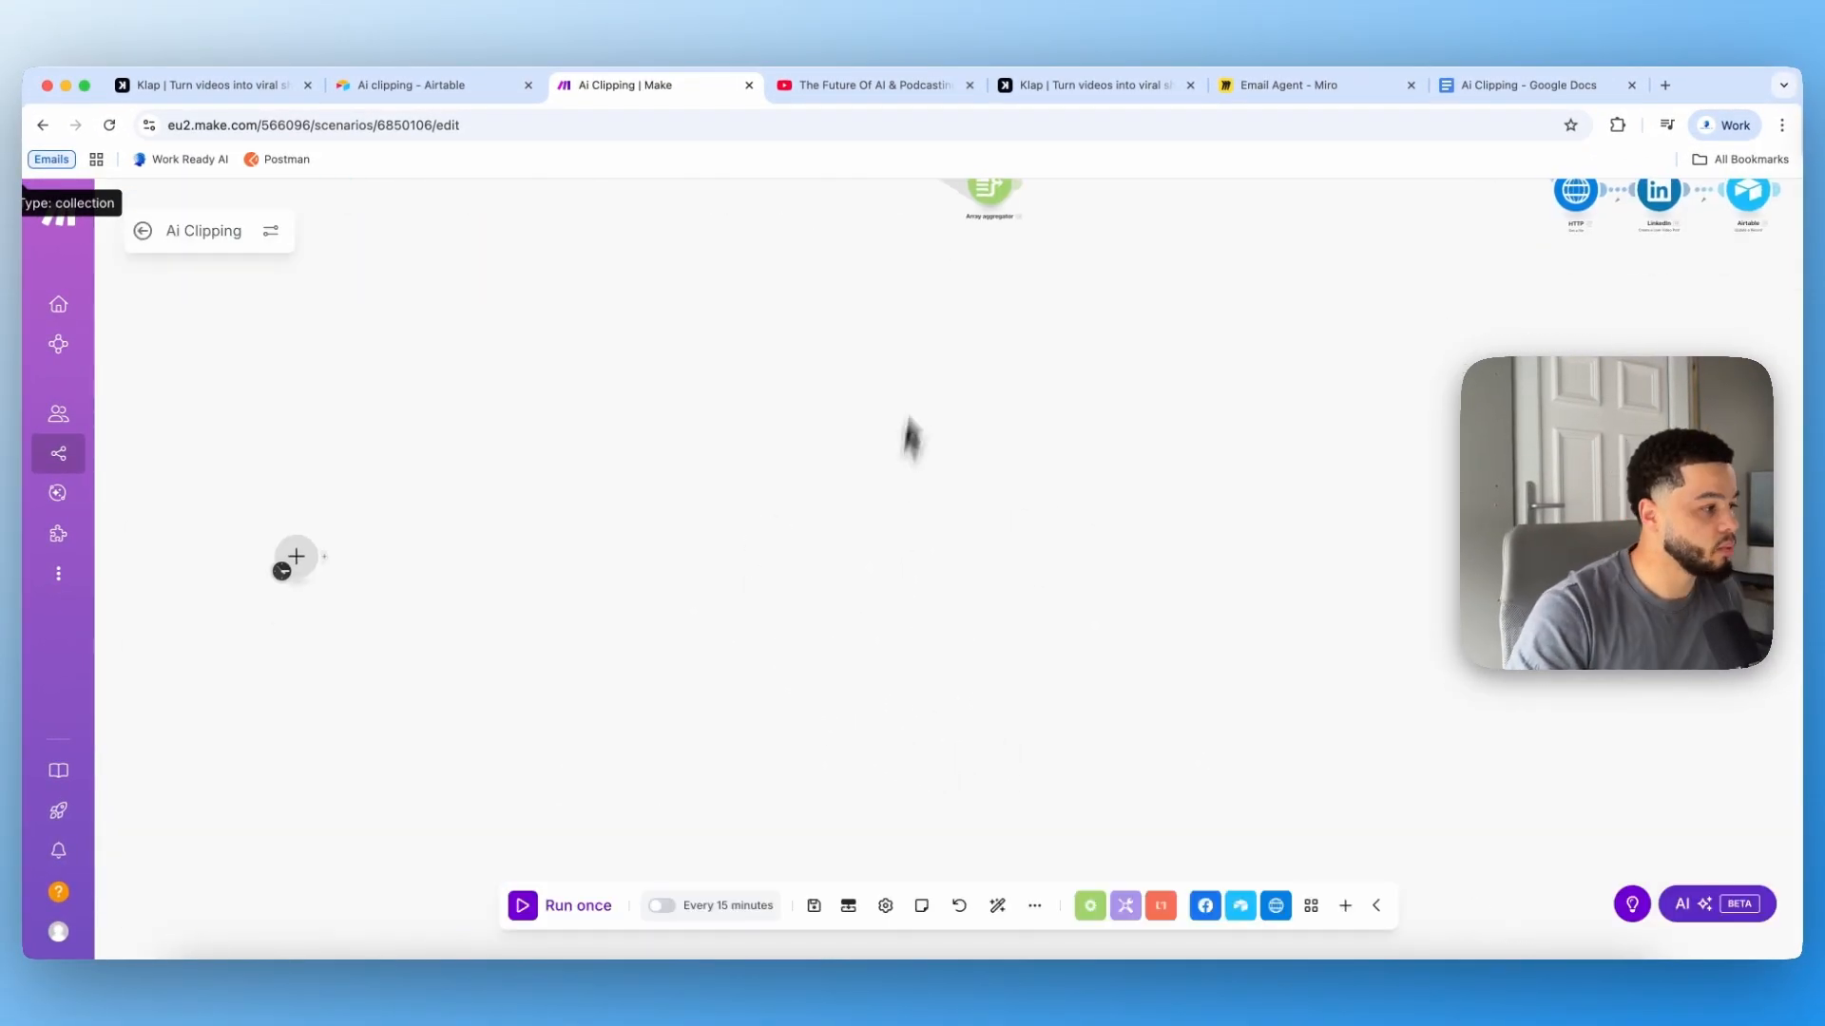
Step: Add an Airtable Watch Responses trigger module to the empty scenario canvas
drag(470, 548, 656, 493)
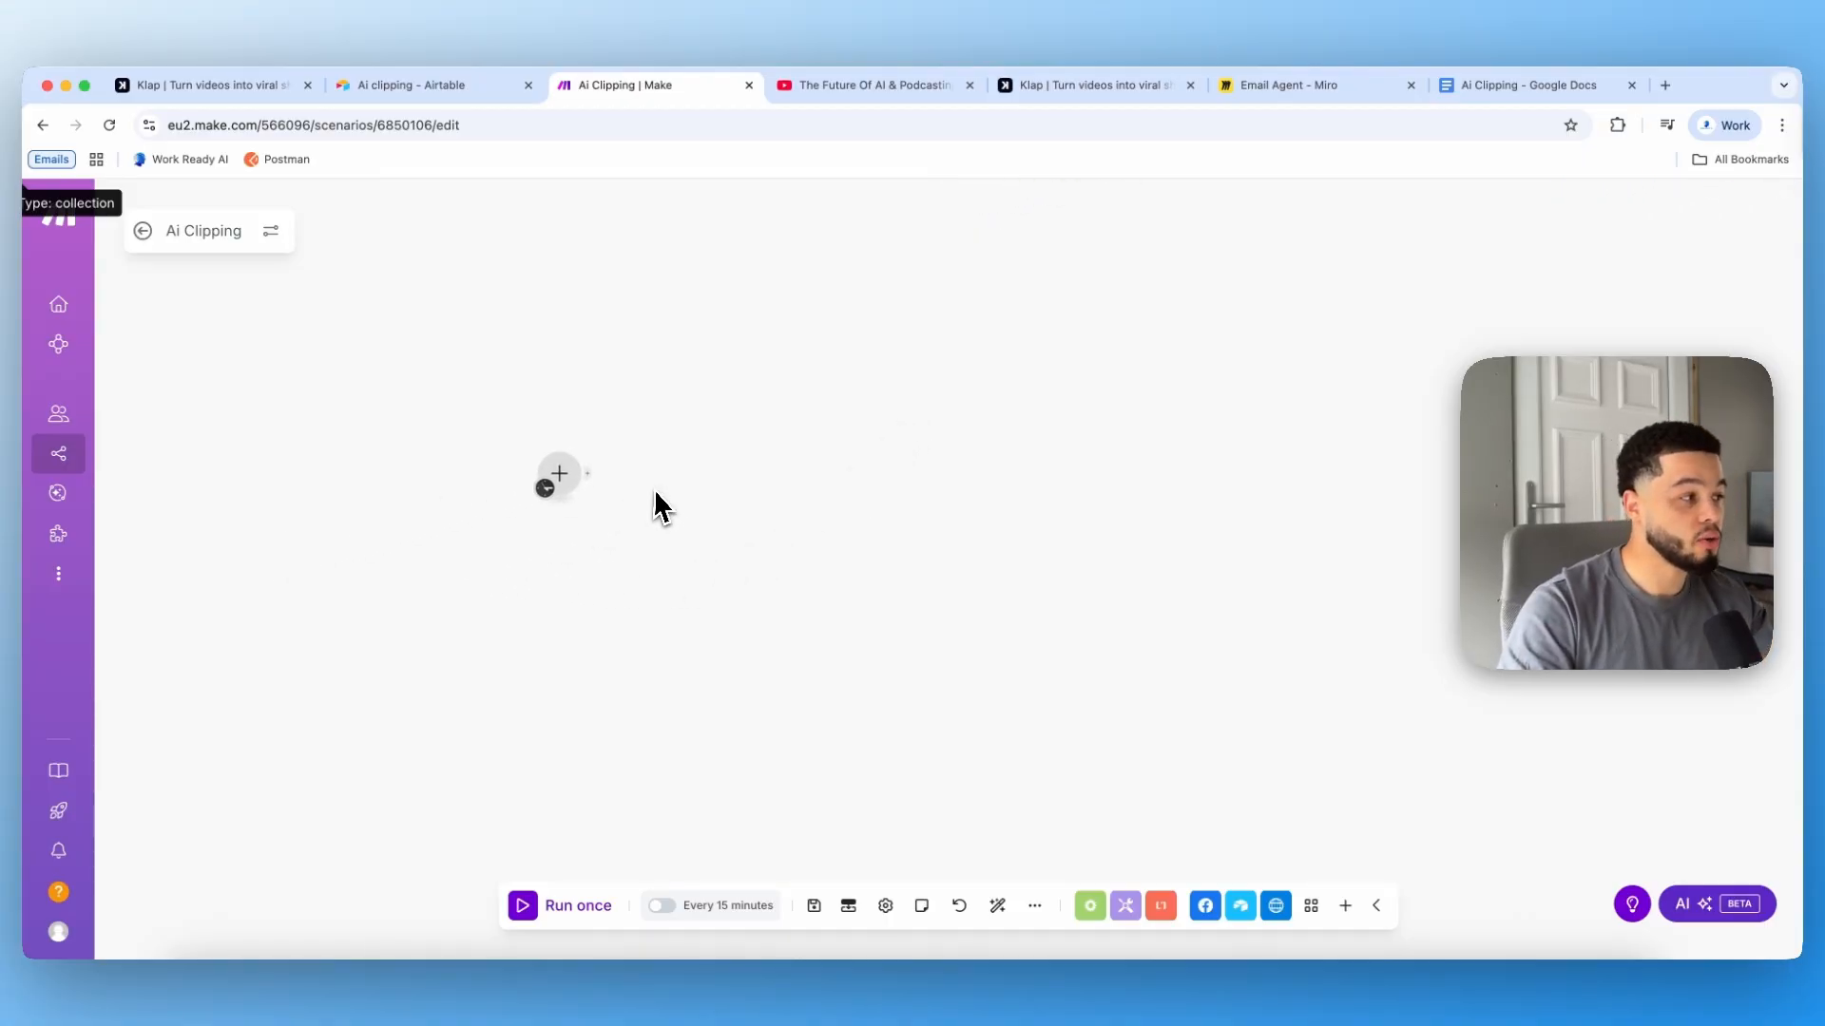
click(567, 480)
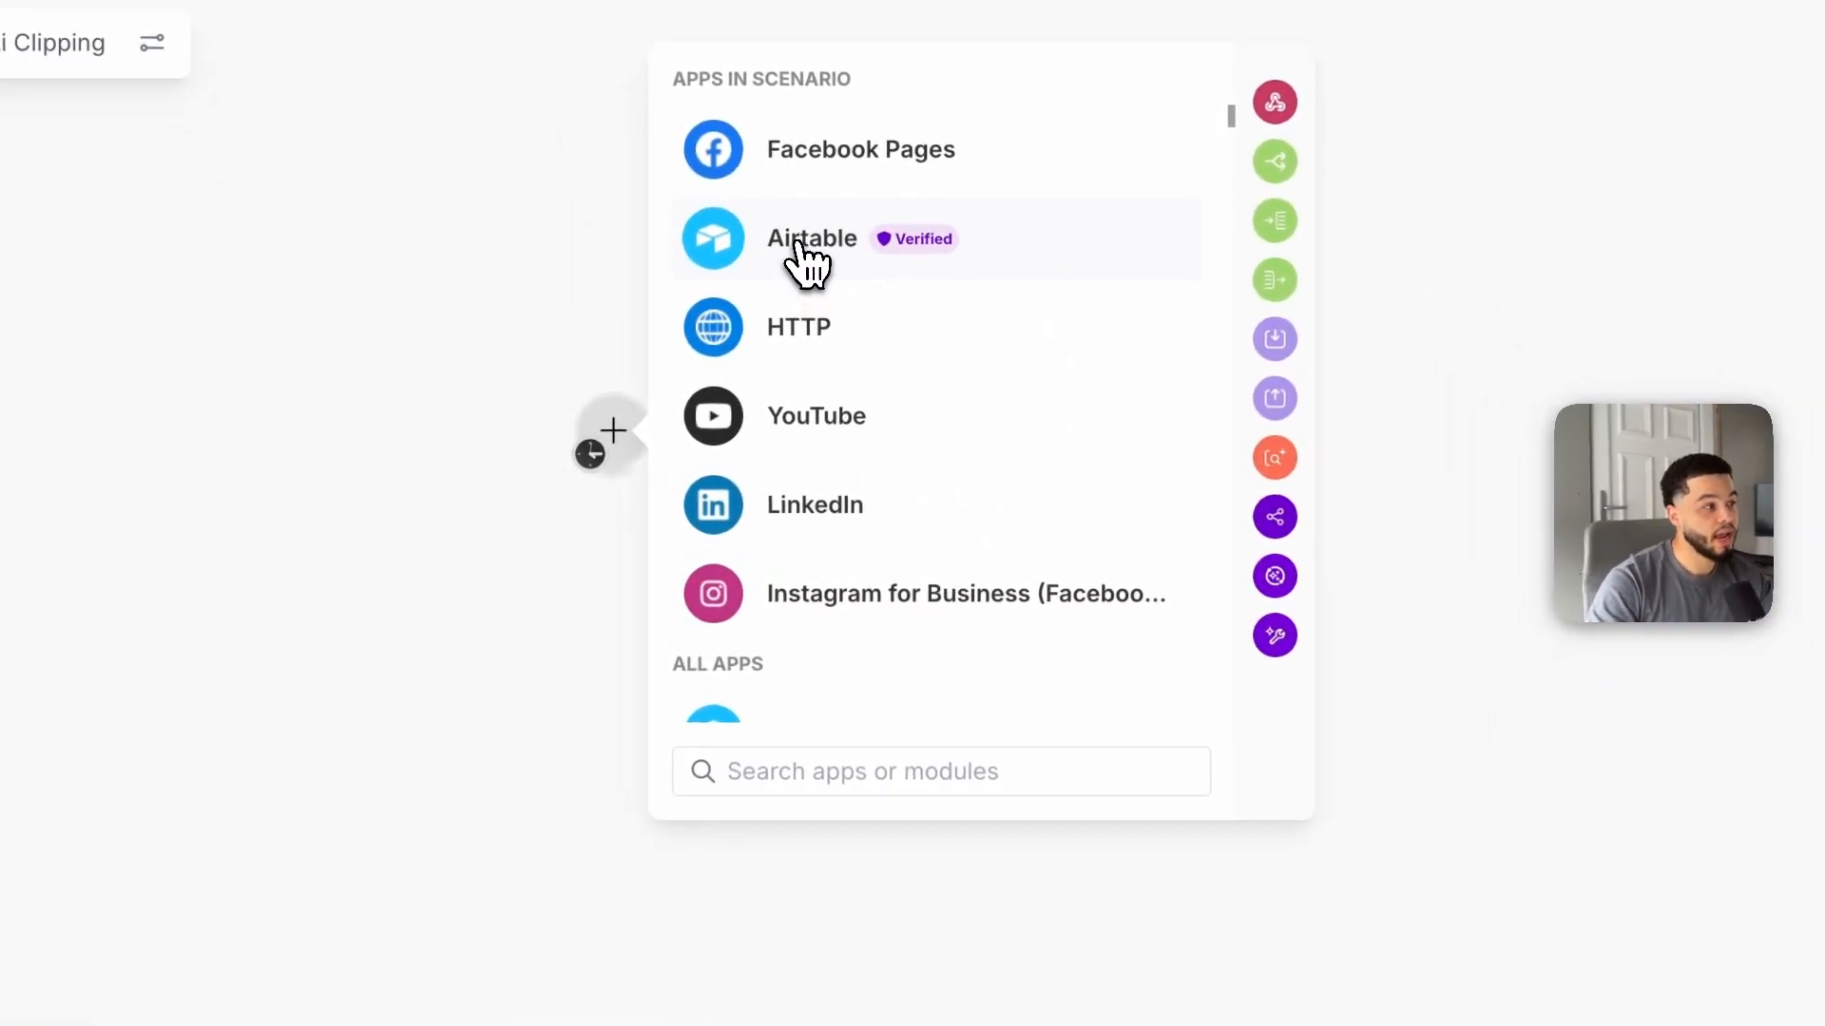
click(808, 264)
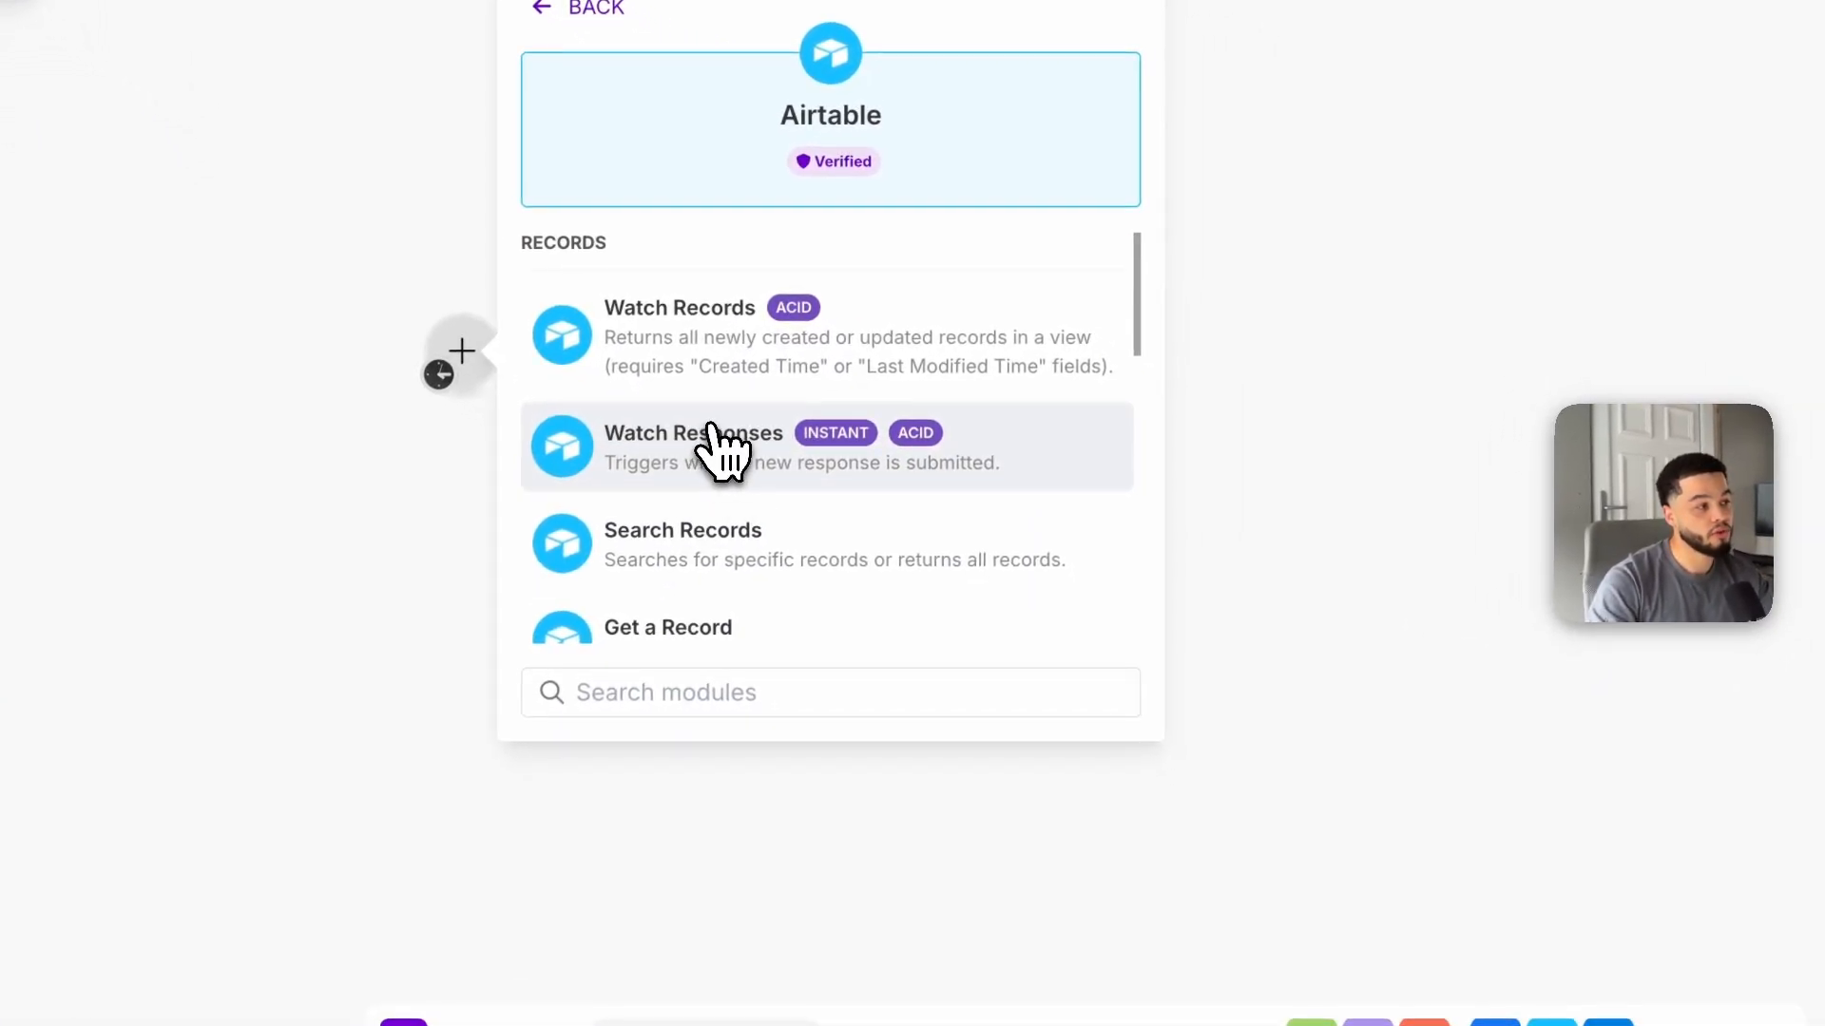
click(682, 465)
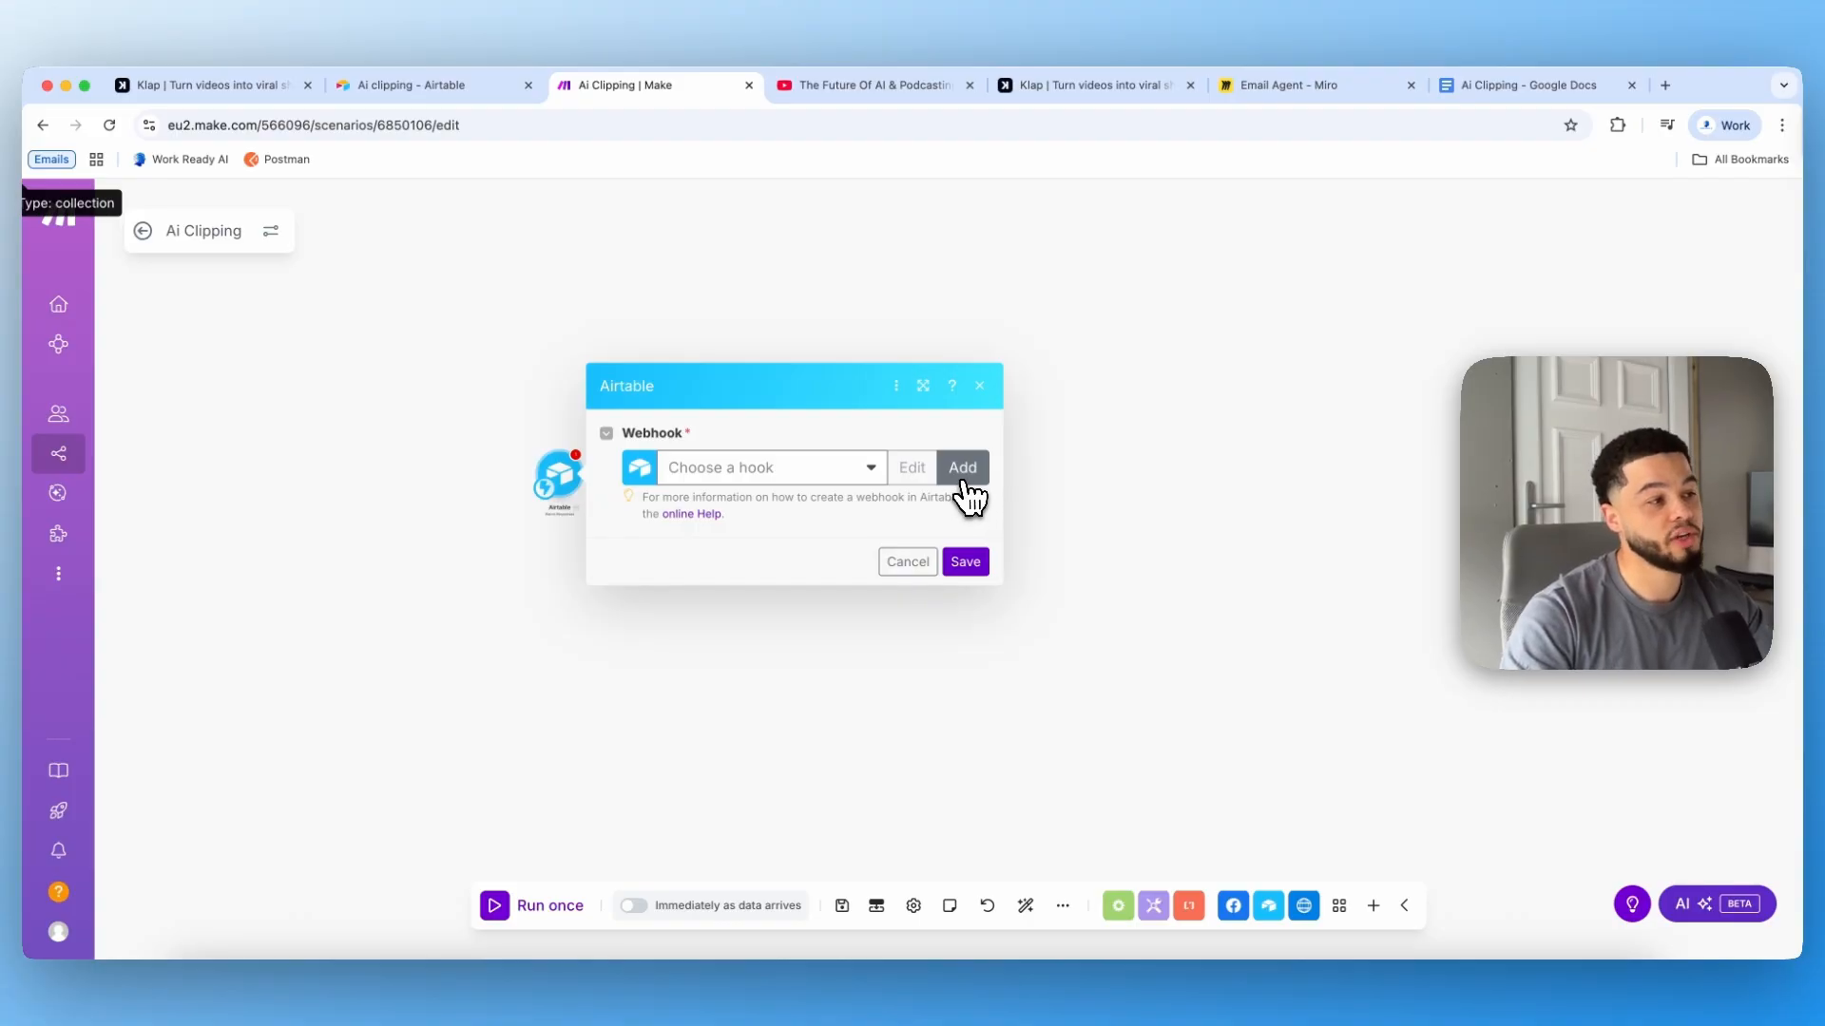
Step: Create a new webhook for the module named ai clipping
click(962, 468)
drag(1213, 460, 1029, 462)
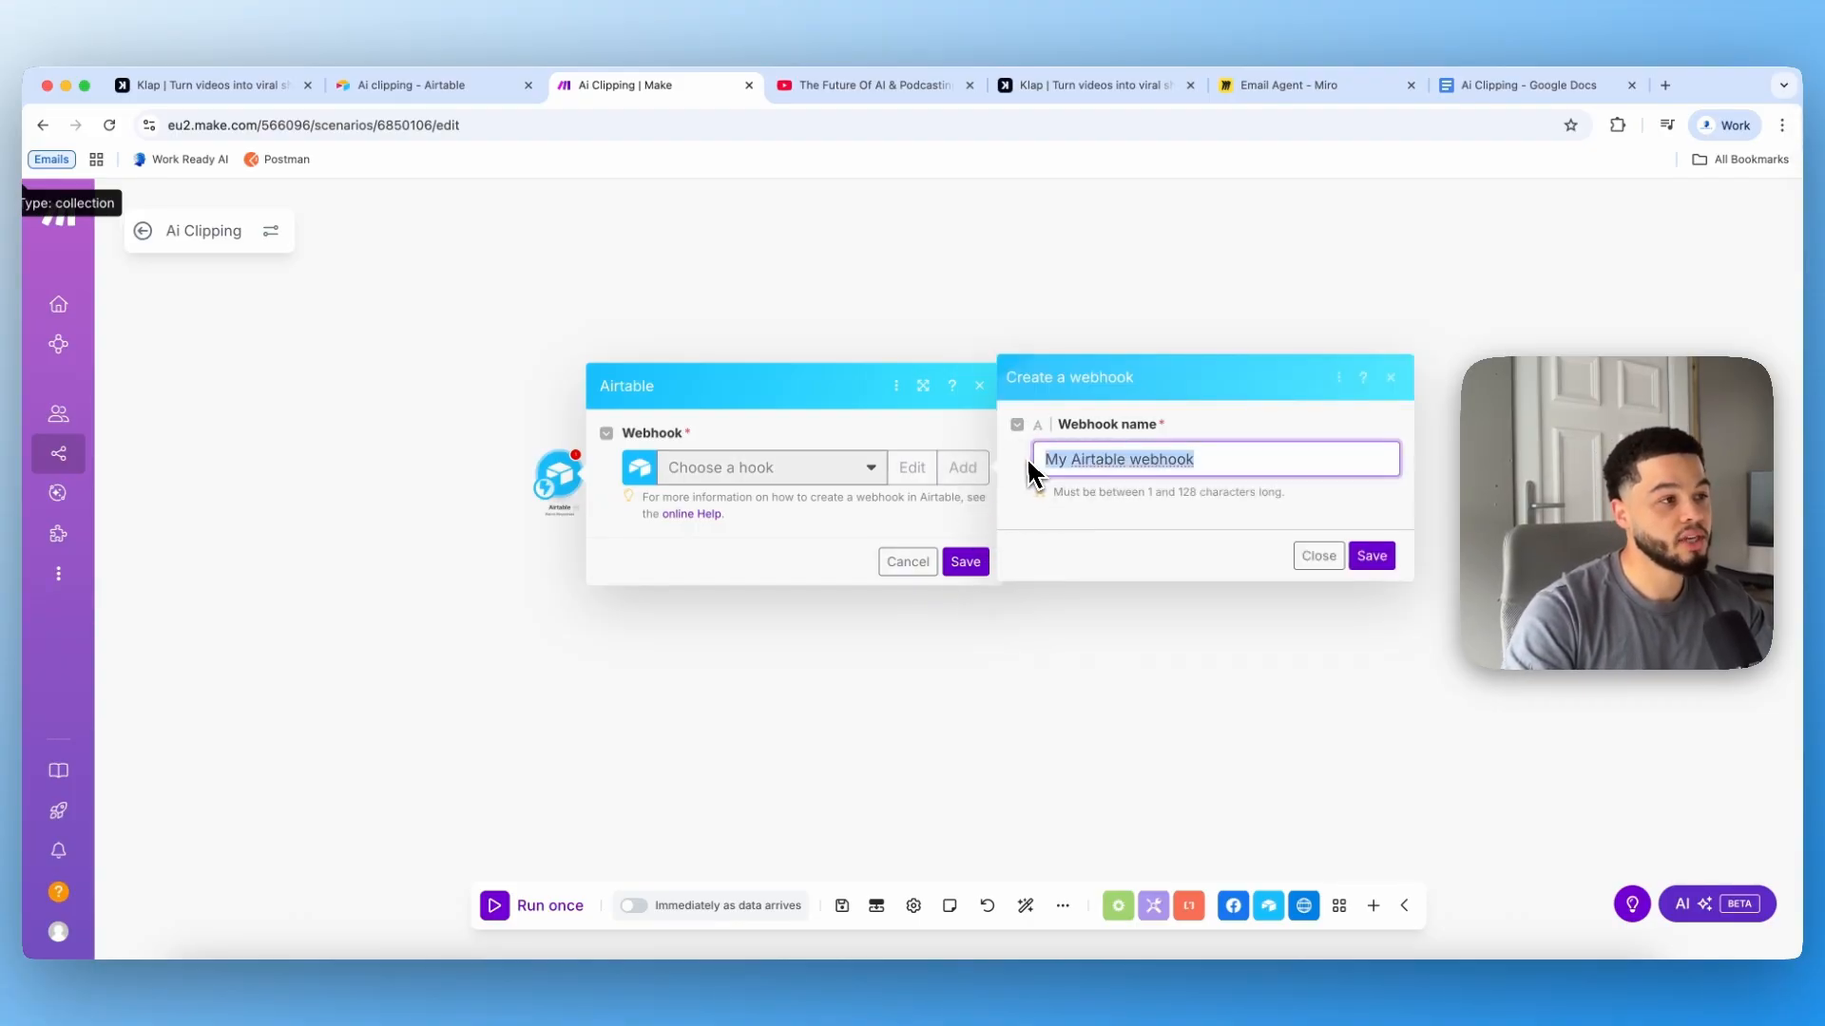
text(ai clippo)
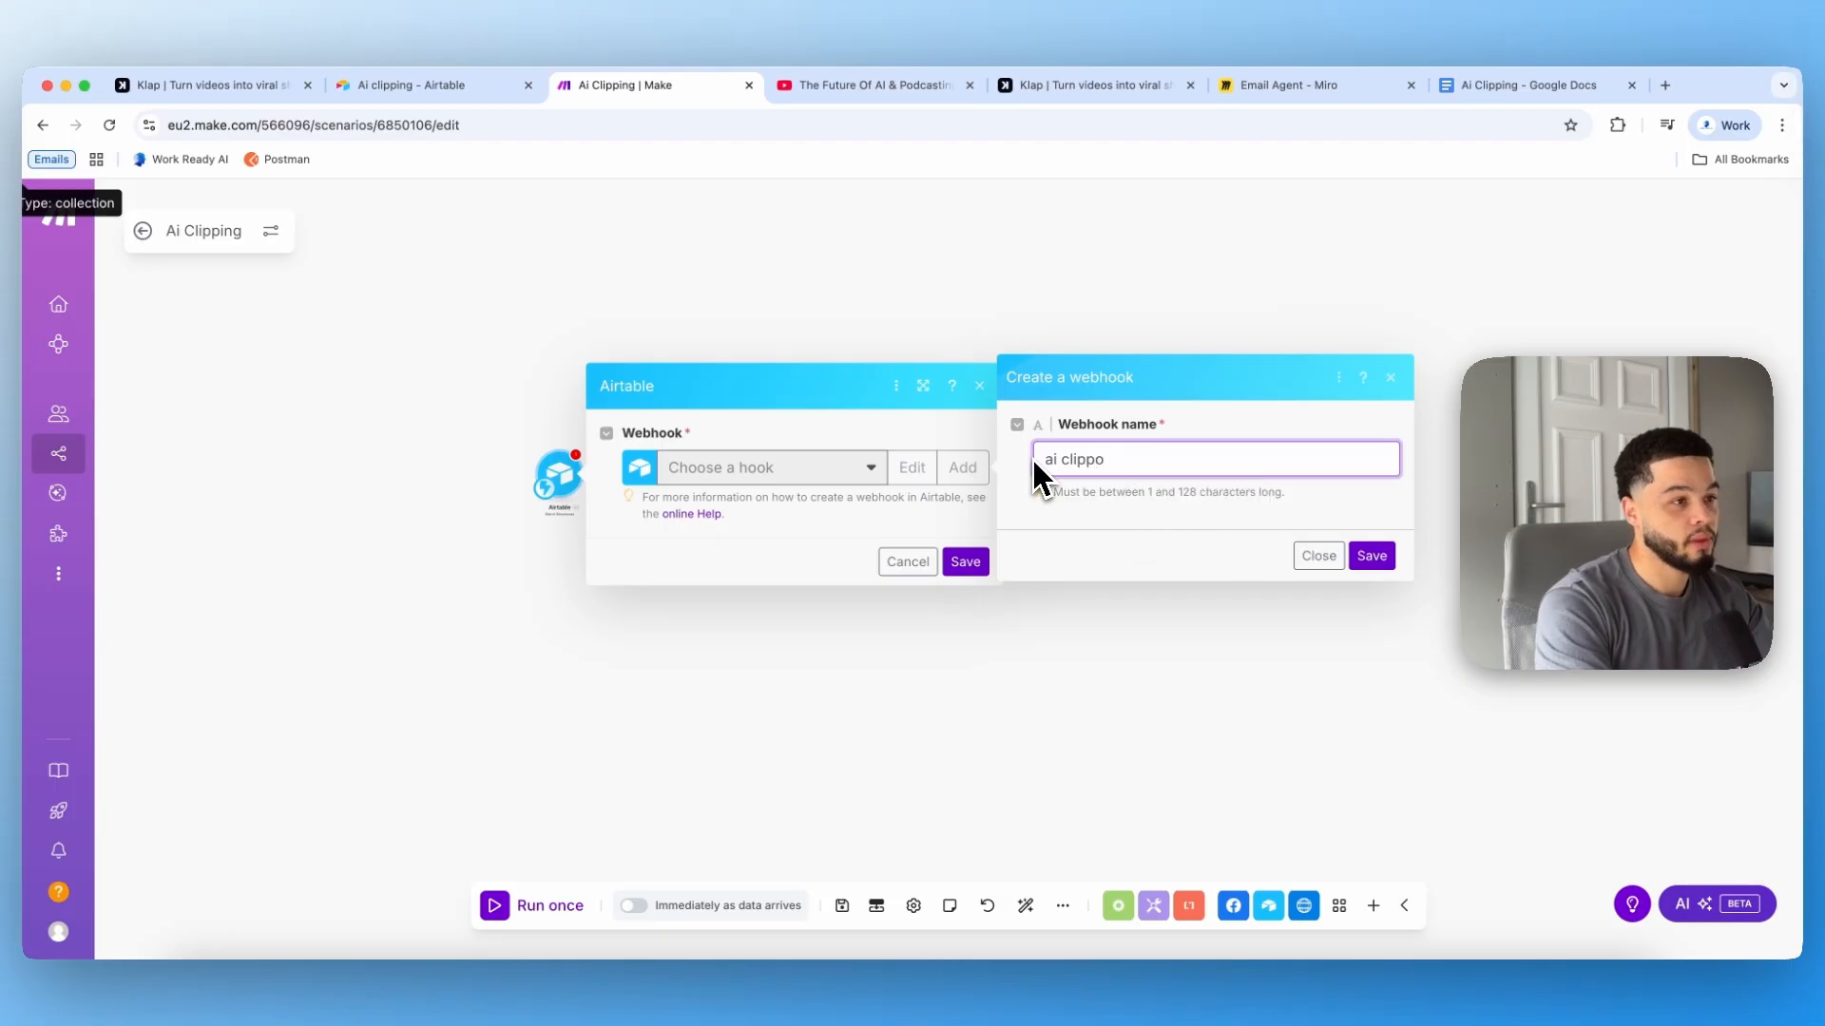
key(BackSpace)
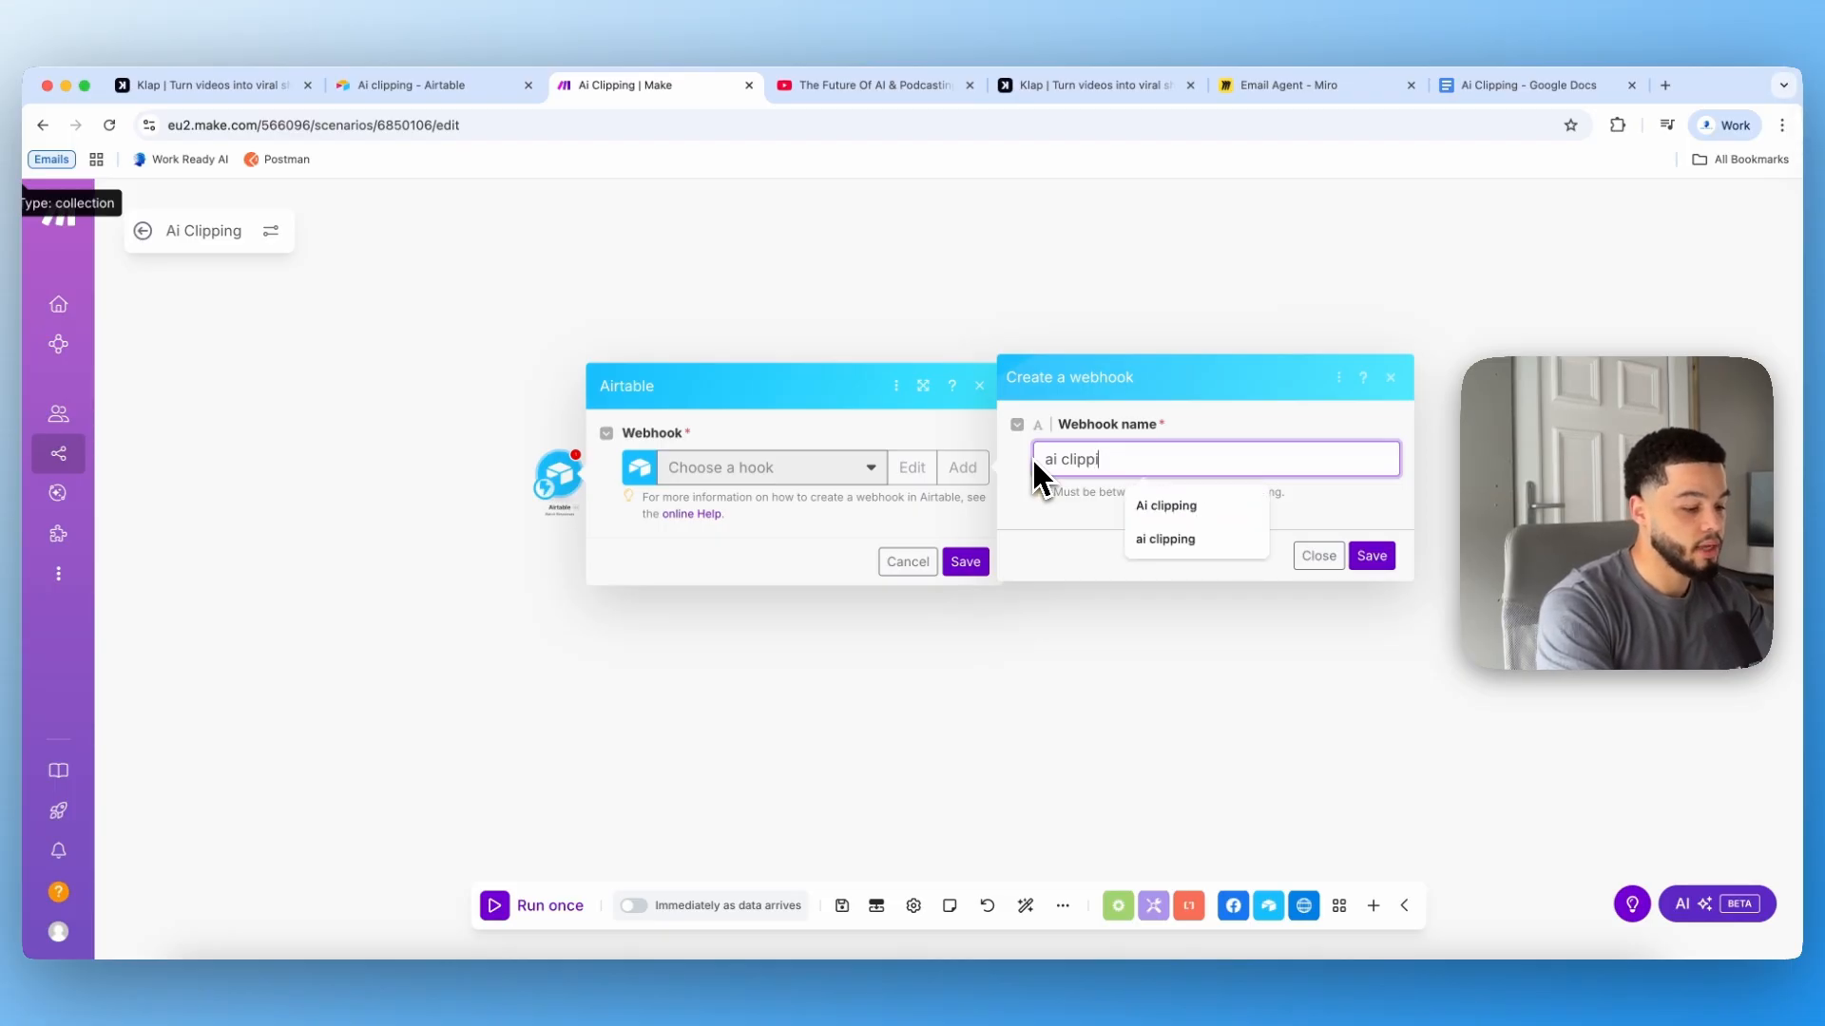
text(ing)
click(1371, 555)
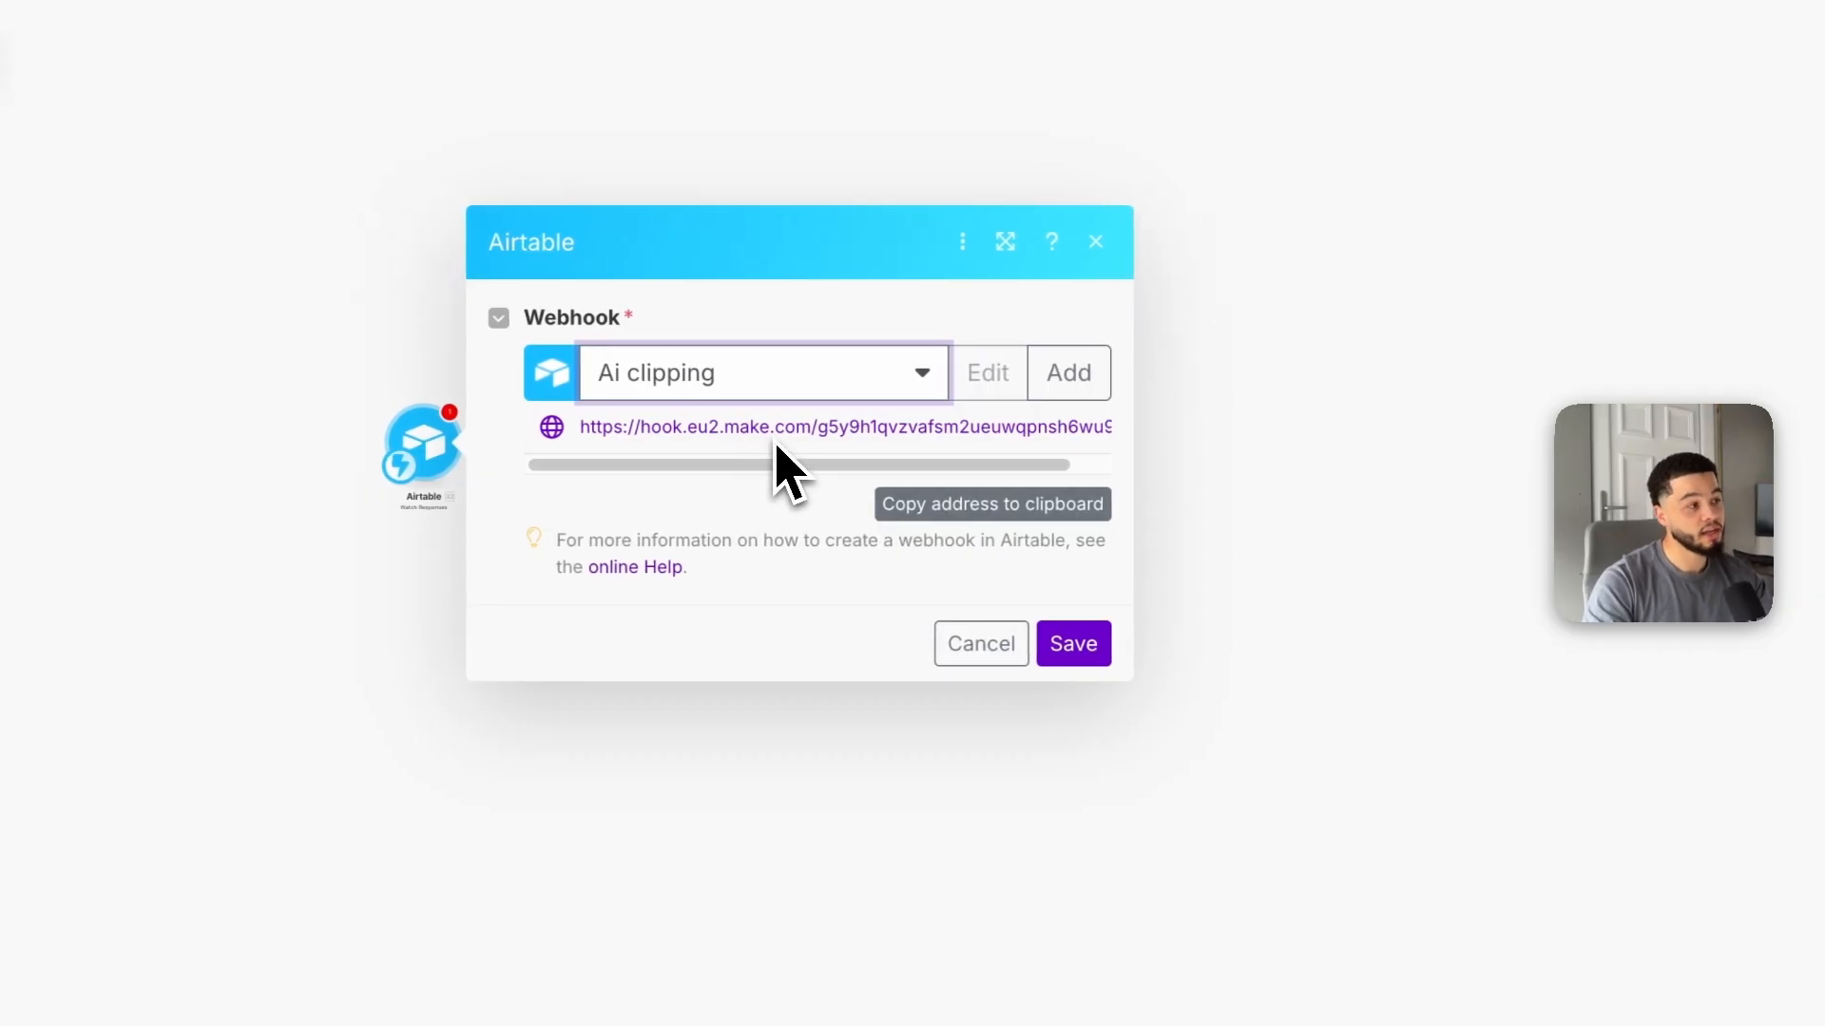
Step: Copy the new webhook address and save the Airtable module
drag(733, 465, 852, 464)
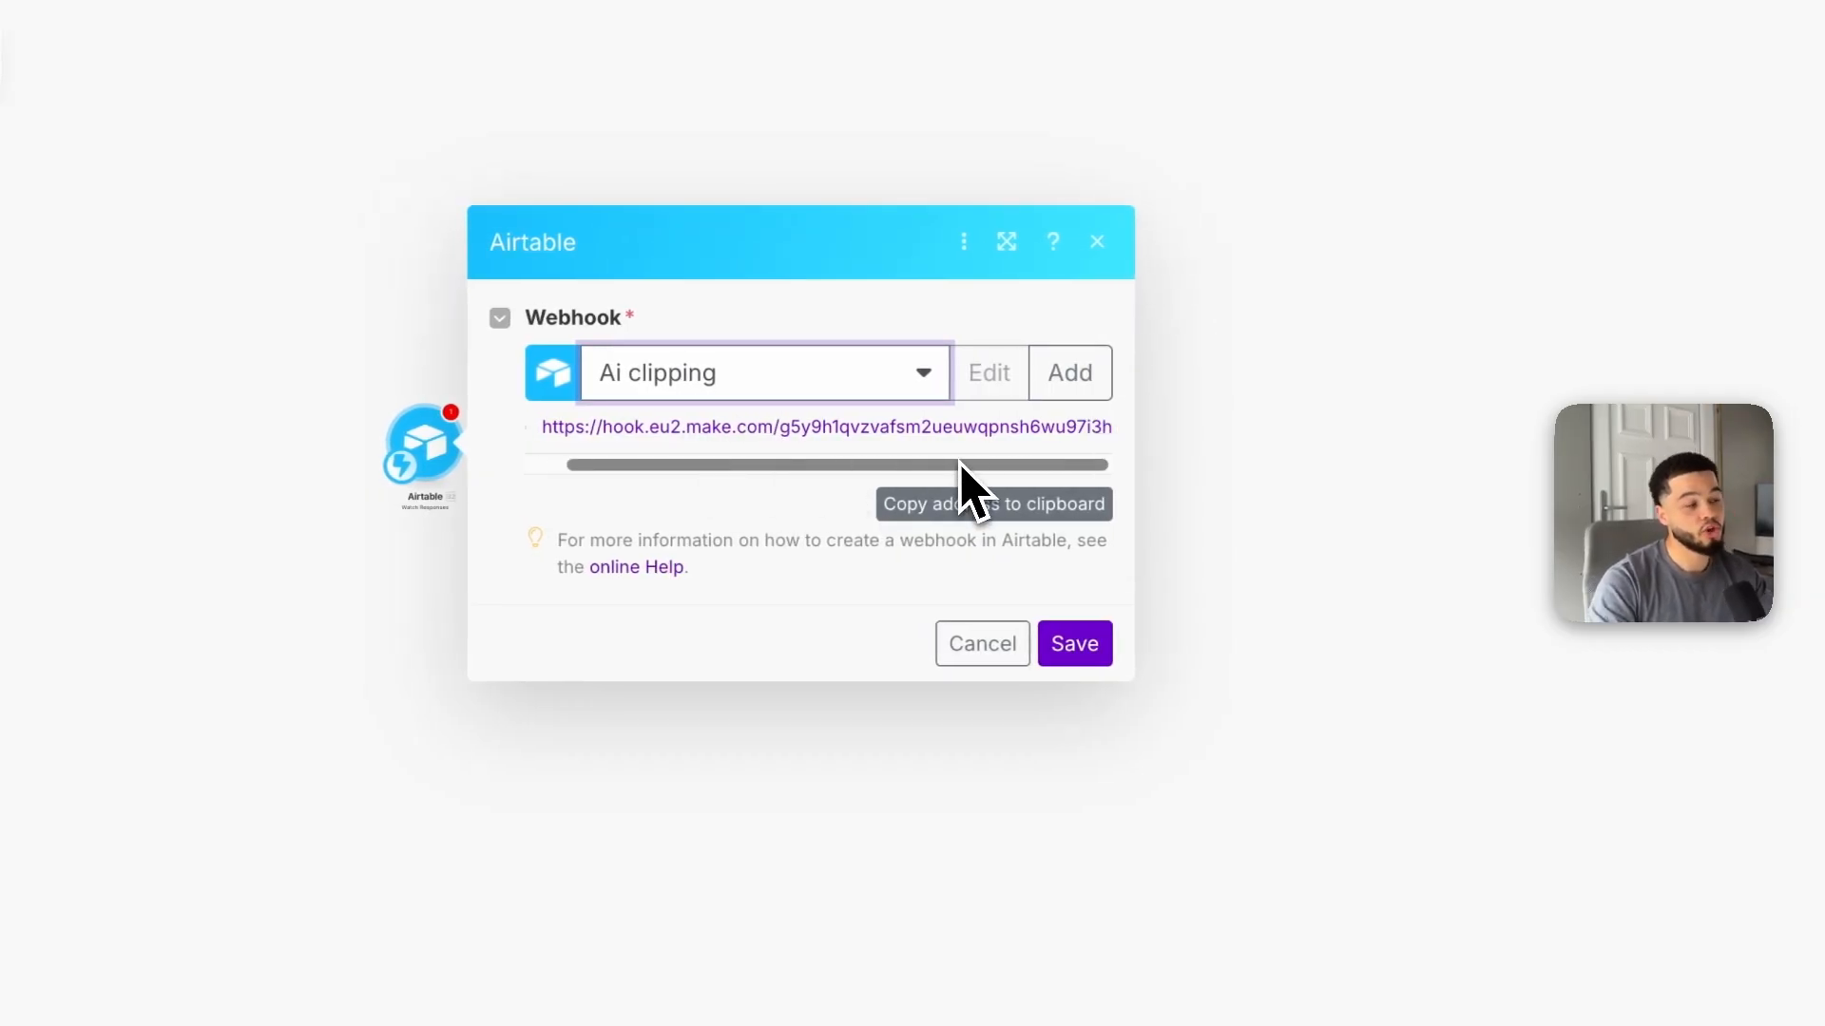
click(1008, 511)
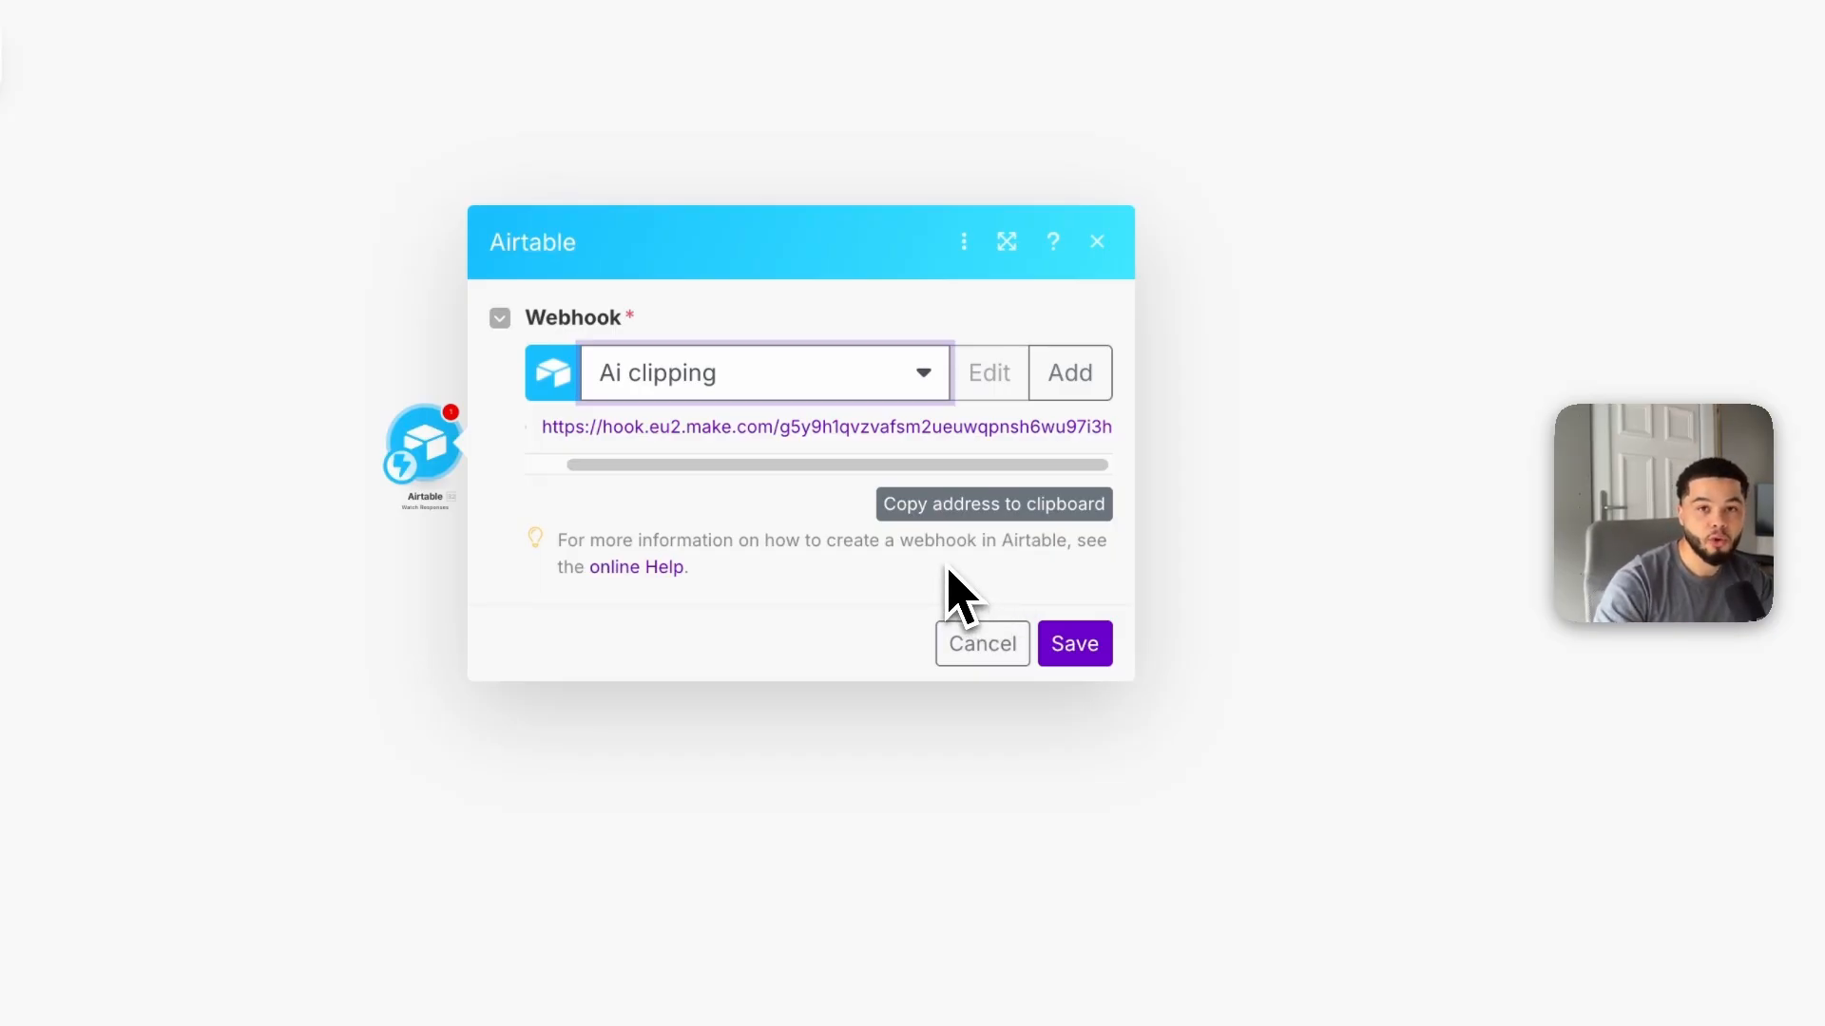
click(993, 506)
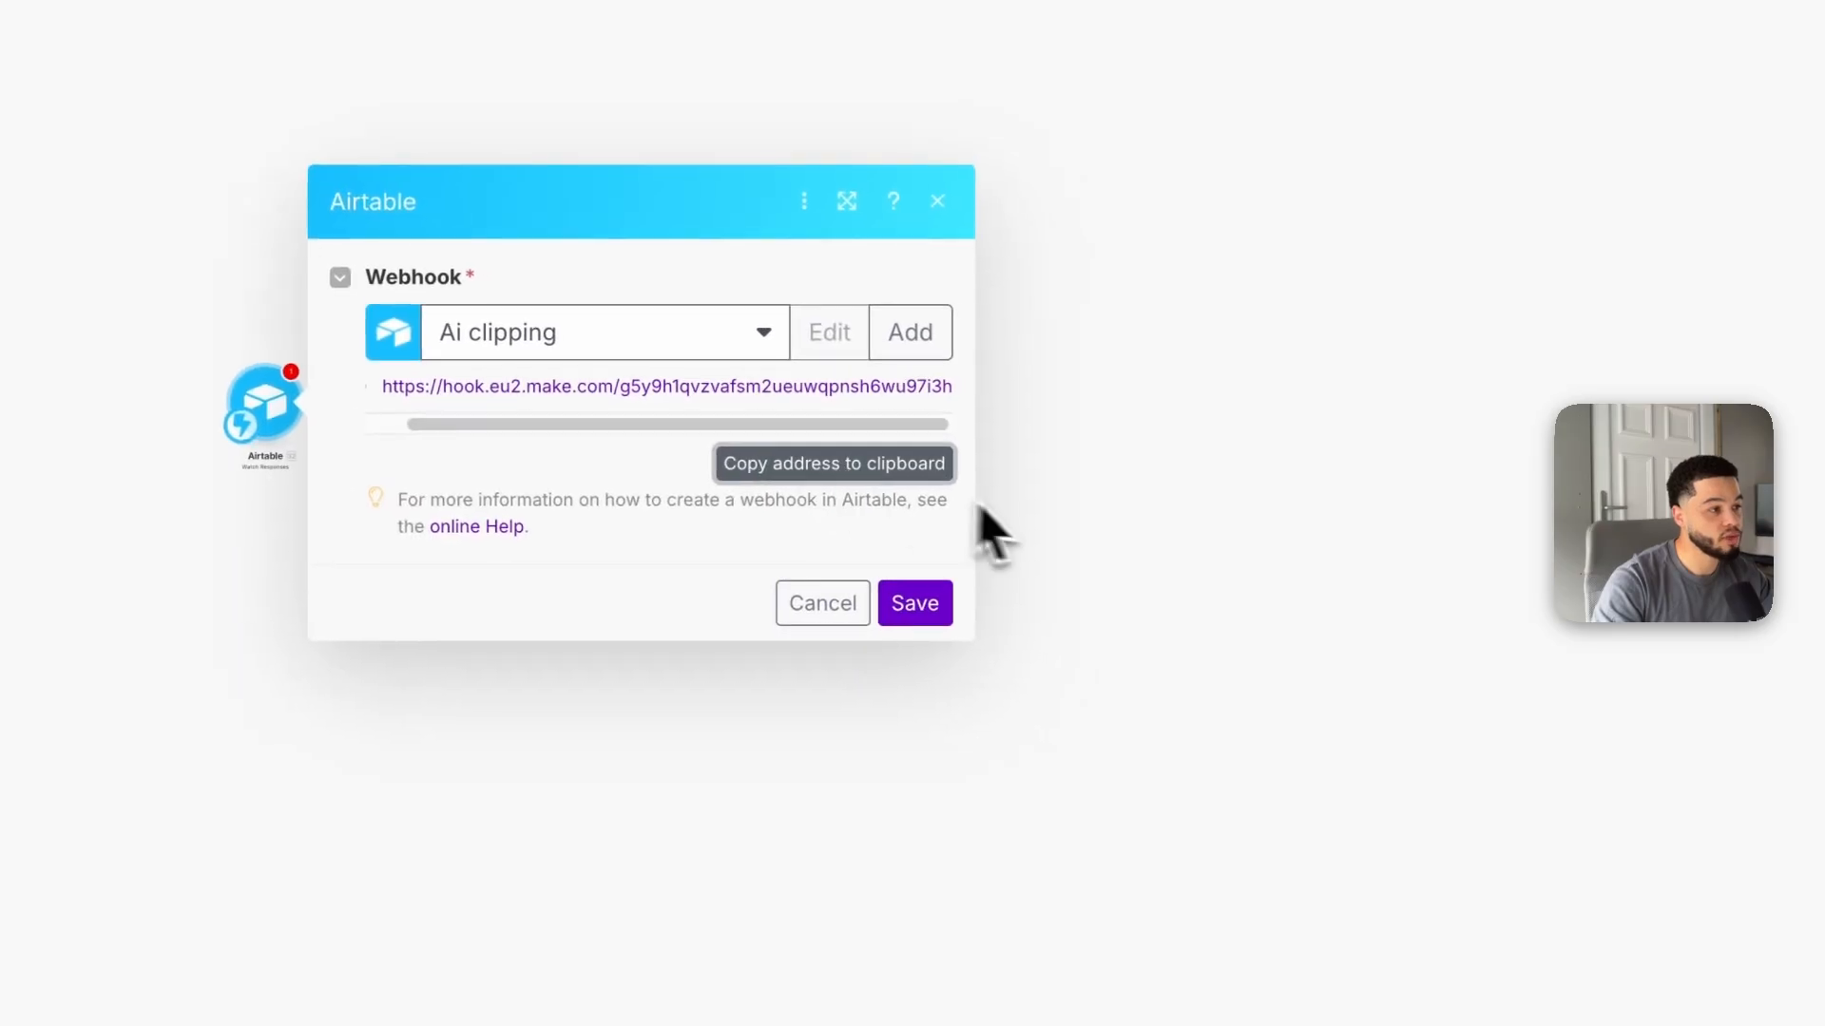
click(914, 606)
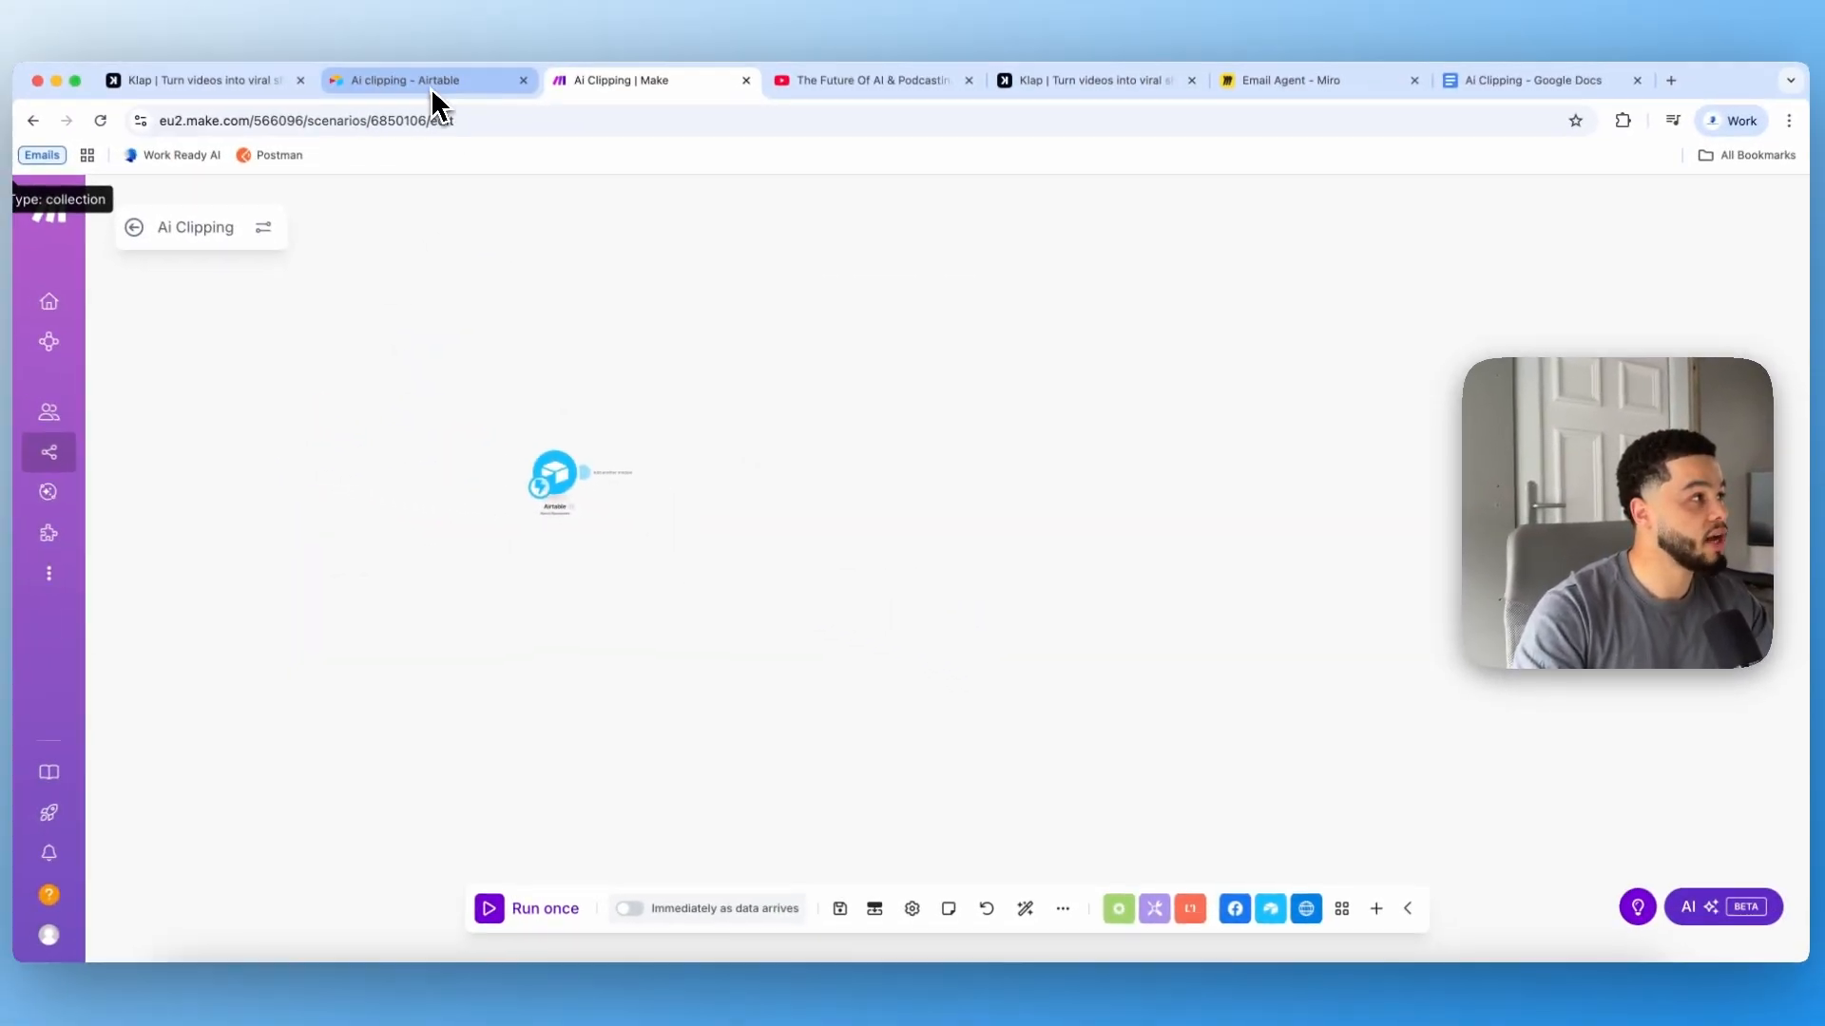
Step: Replace the form's redirect URL with the copied webhook address followed by ?record_id={record_id} and save it
click(432, 88)
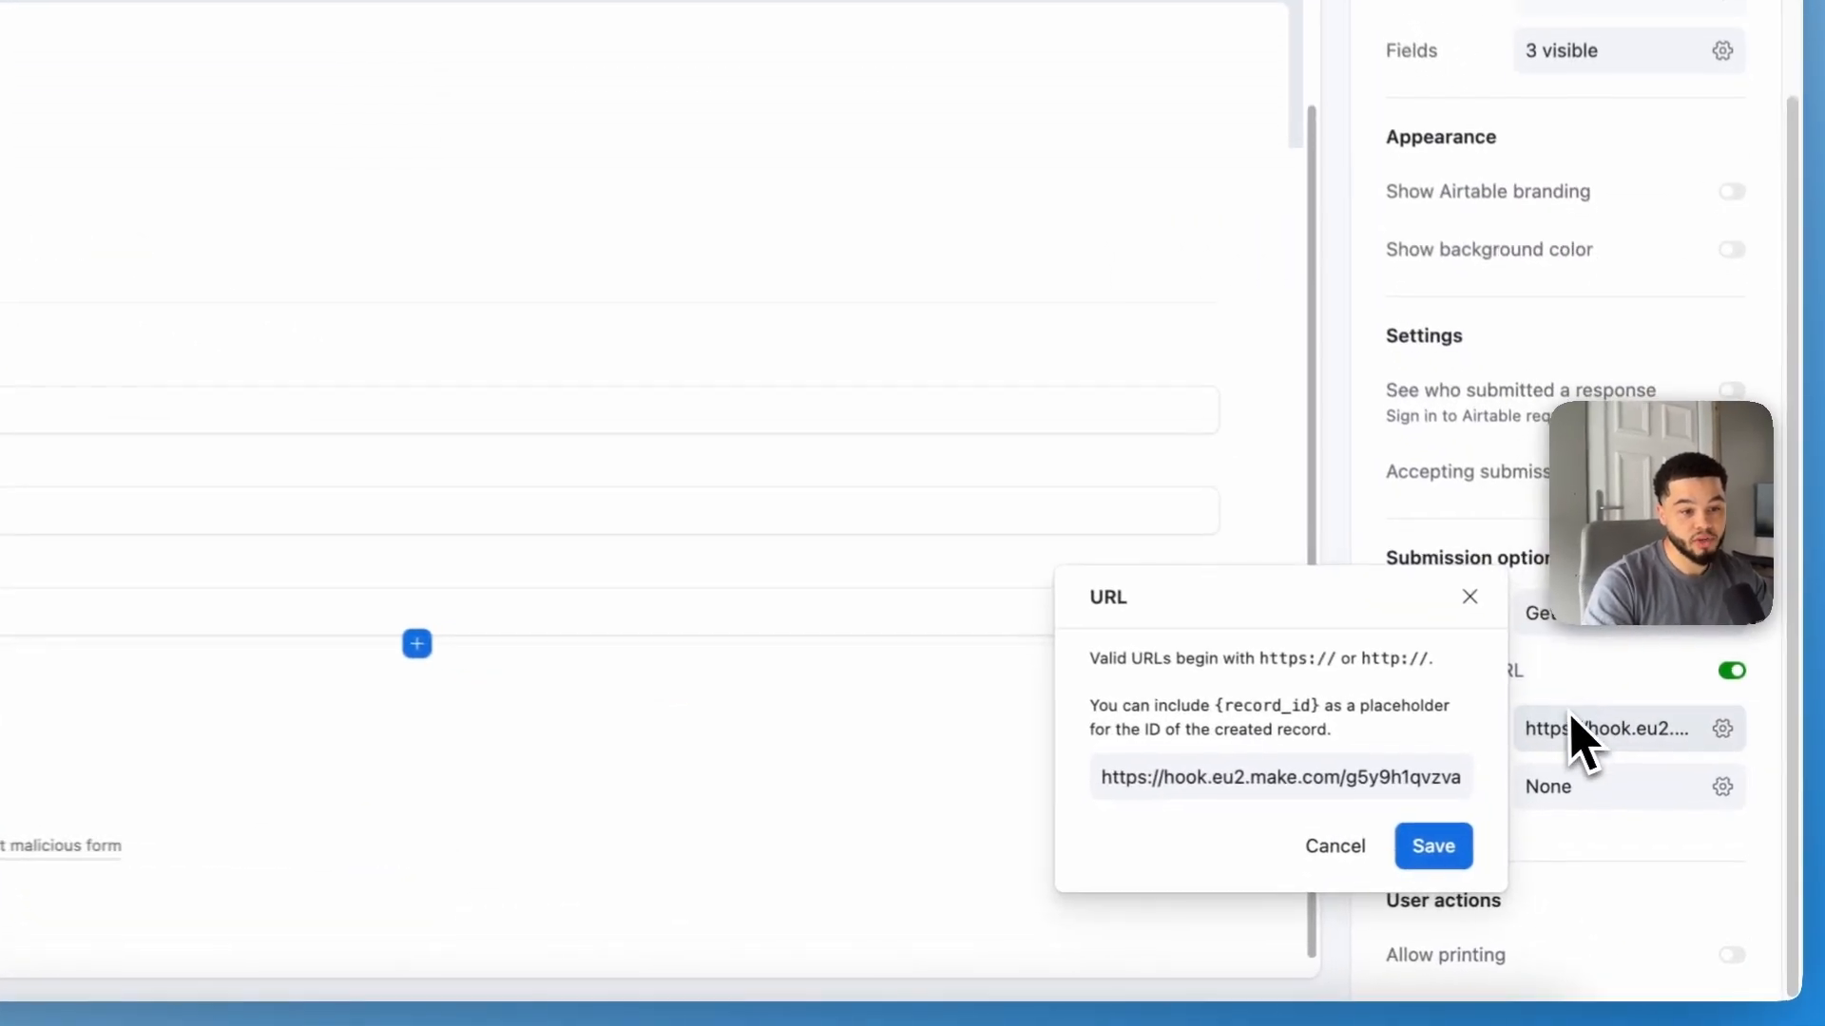
drag(1093, 772, 1494, 789)
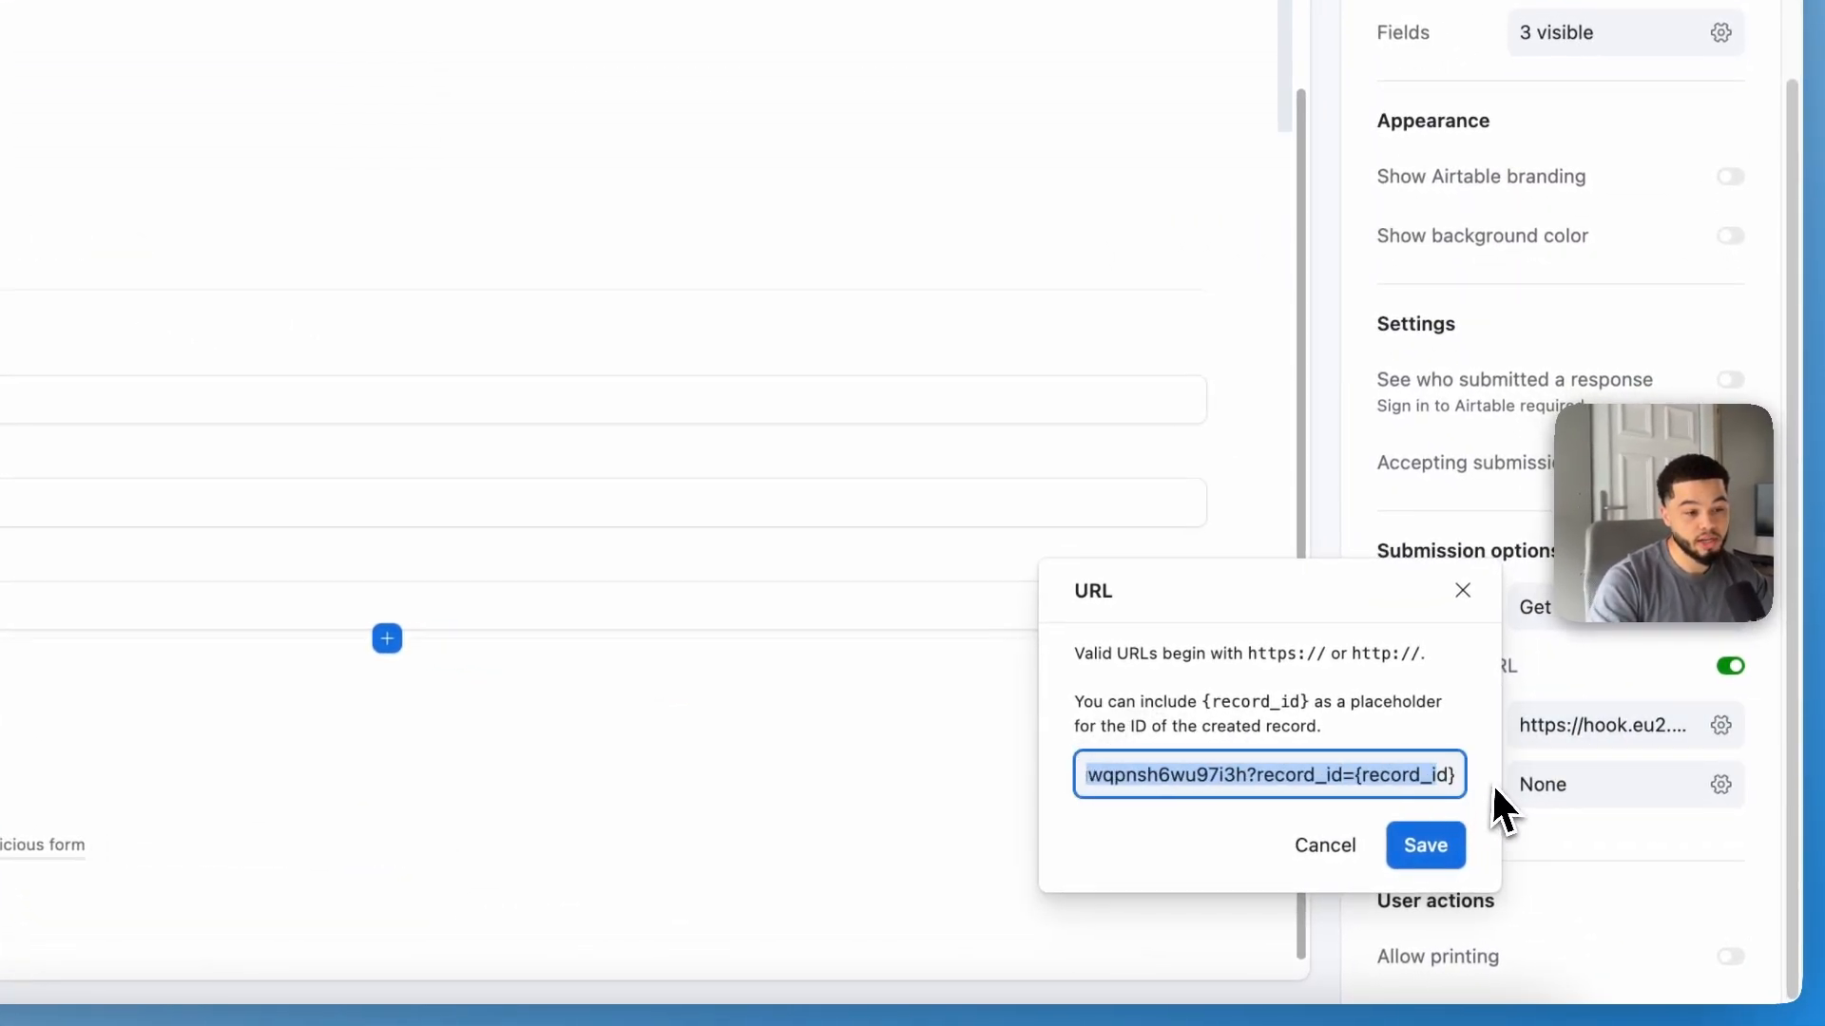
click(1257, 810)
mouse_move(1221, 777)
mouse_down()
mouse_move(1473, 785)
mouse_move(1246, 777)
mouse_up()
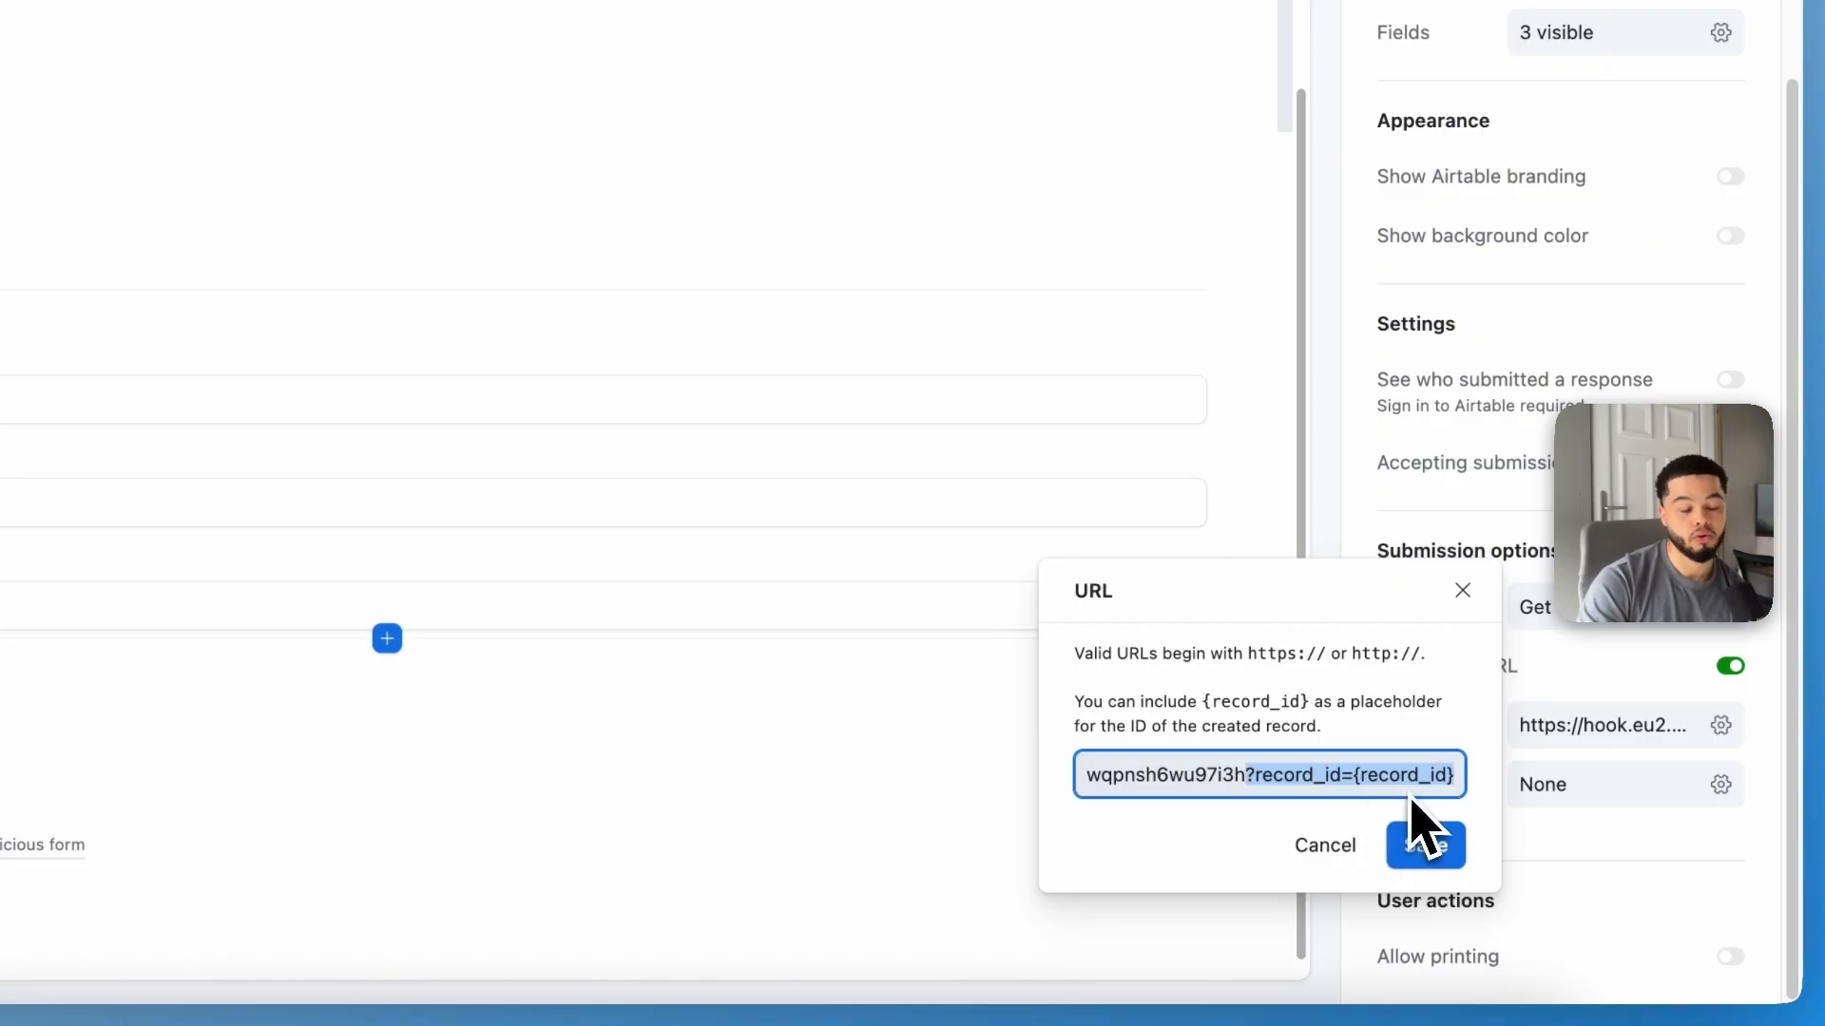
click(1442, 846)
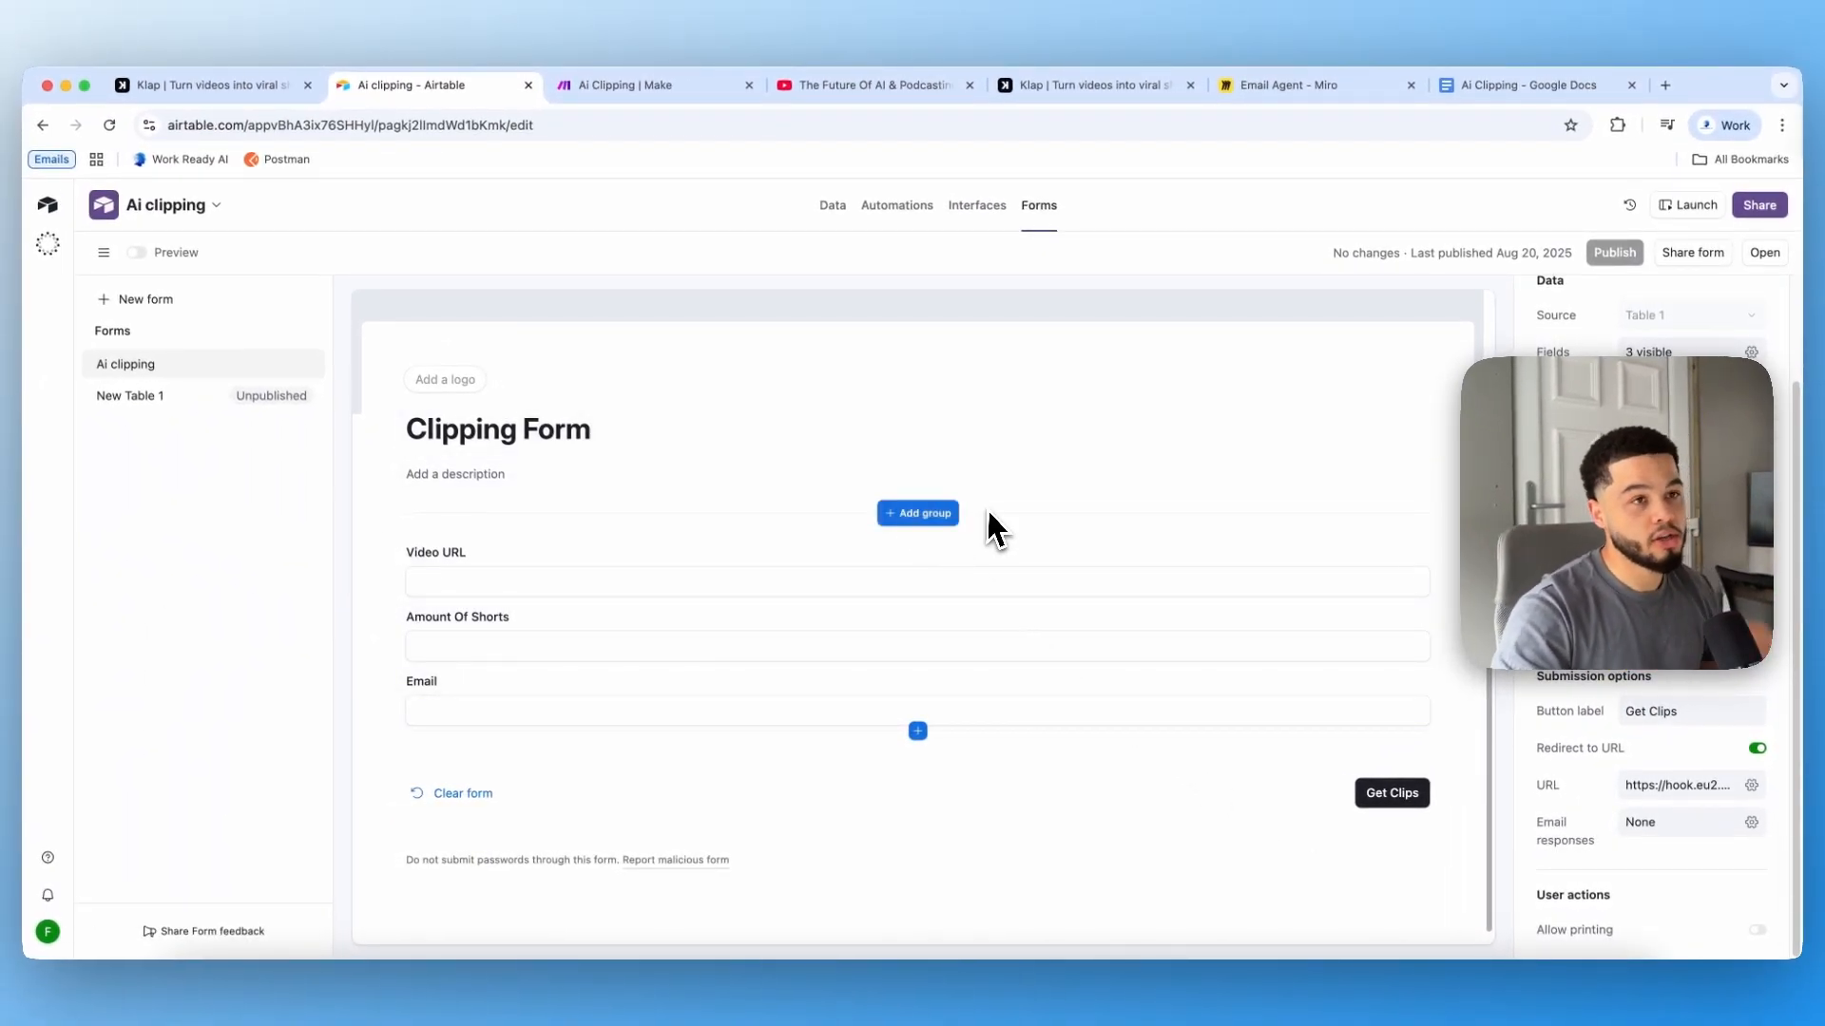
Step: Run only the Airtable trigger module in Make so it waits for a submission
click(635, 86)
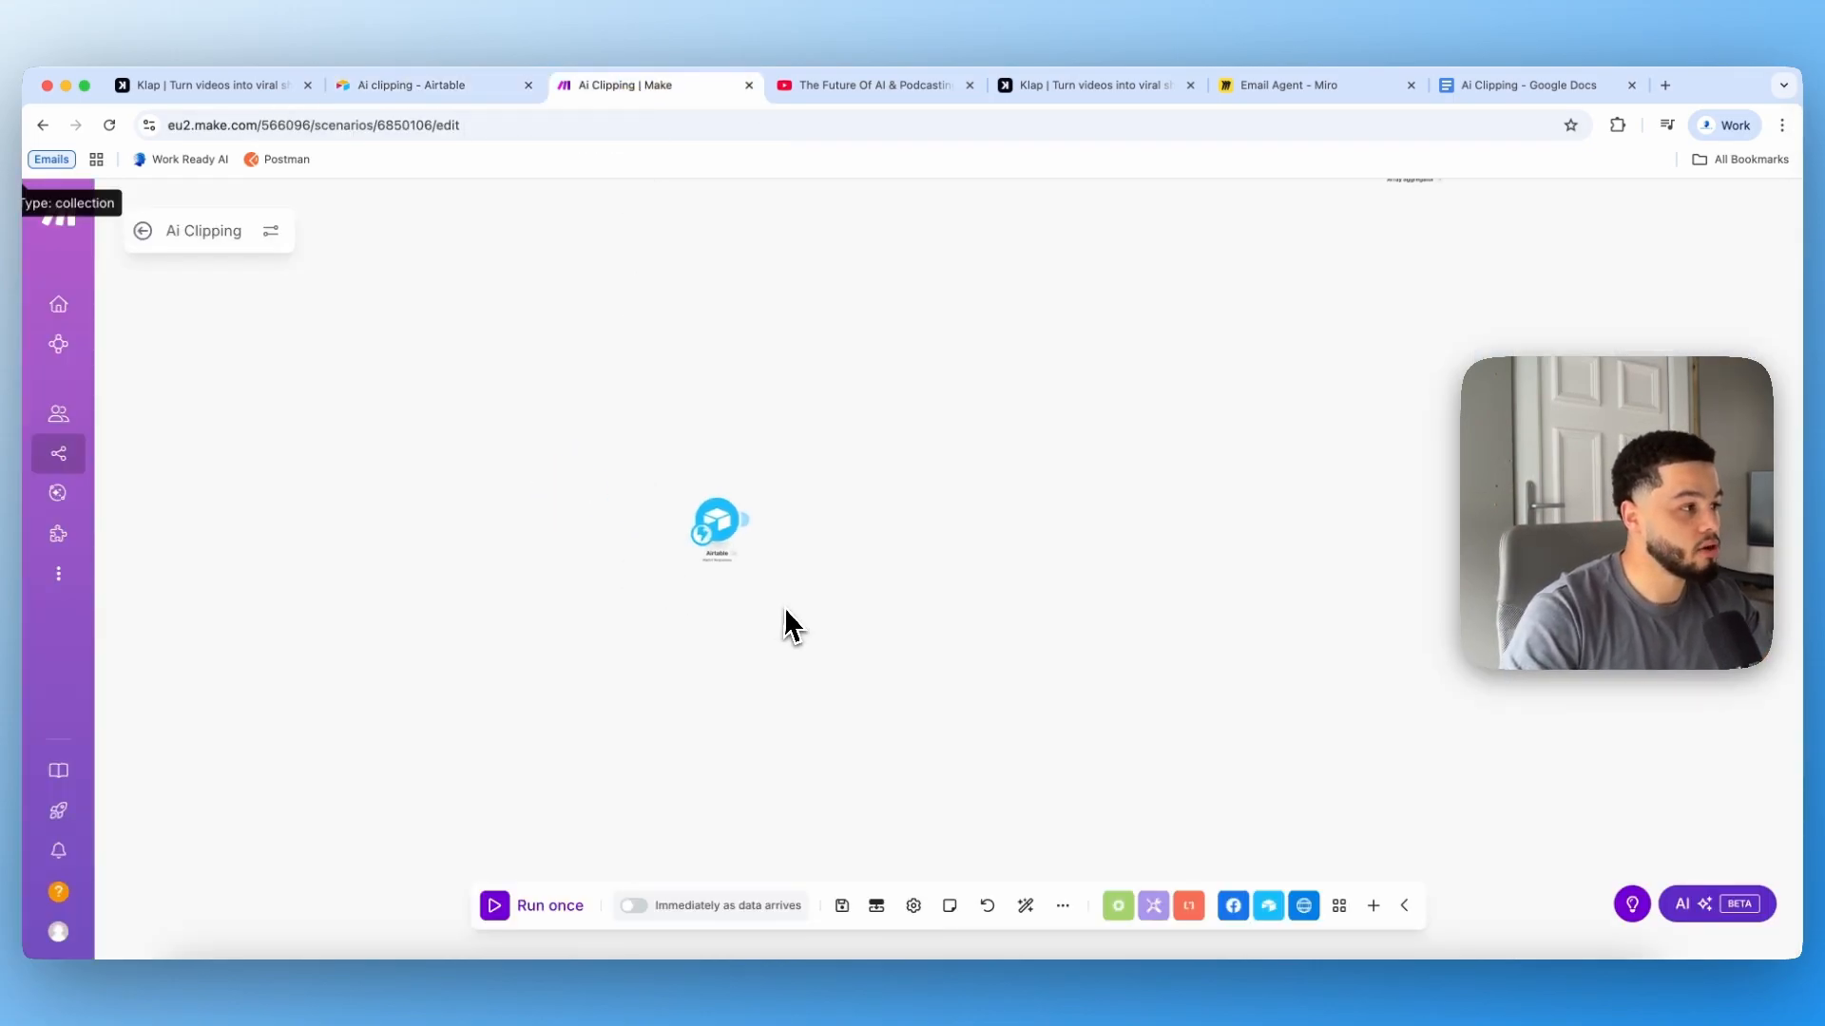
right_click(706, 553)
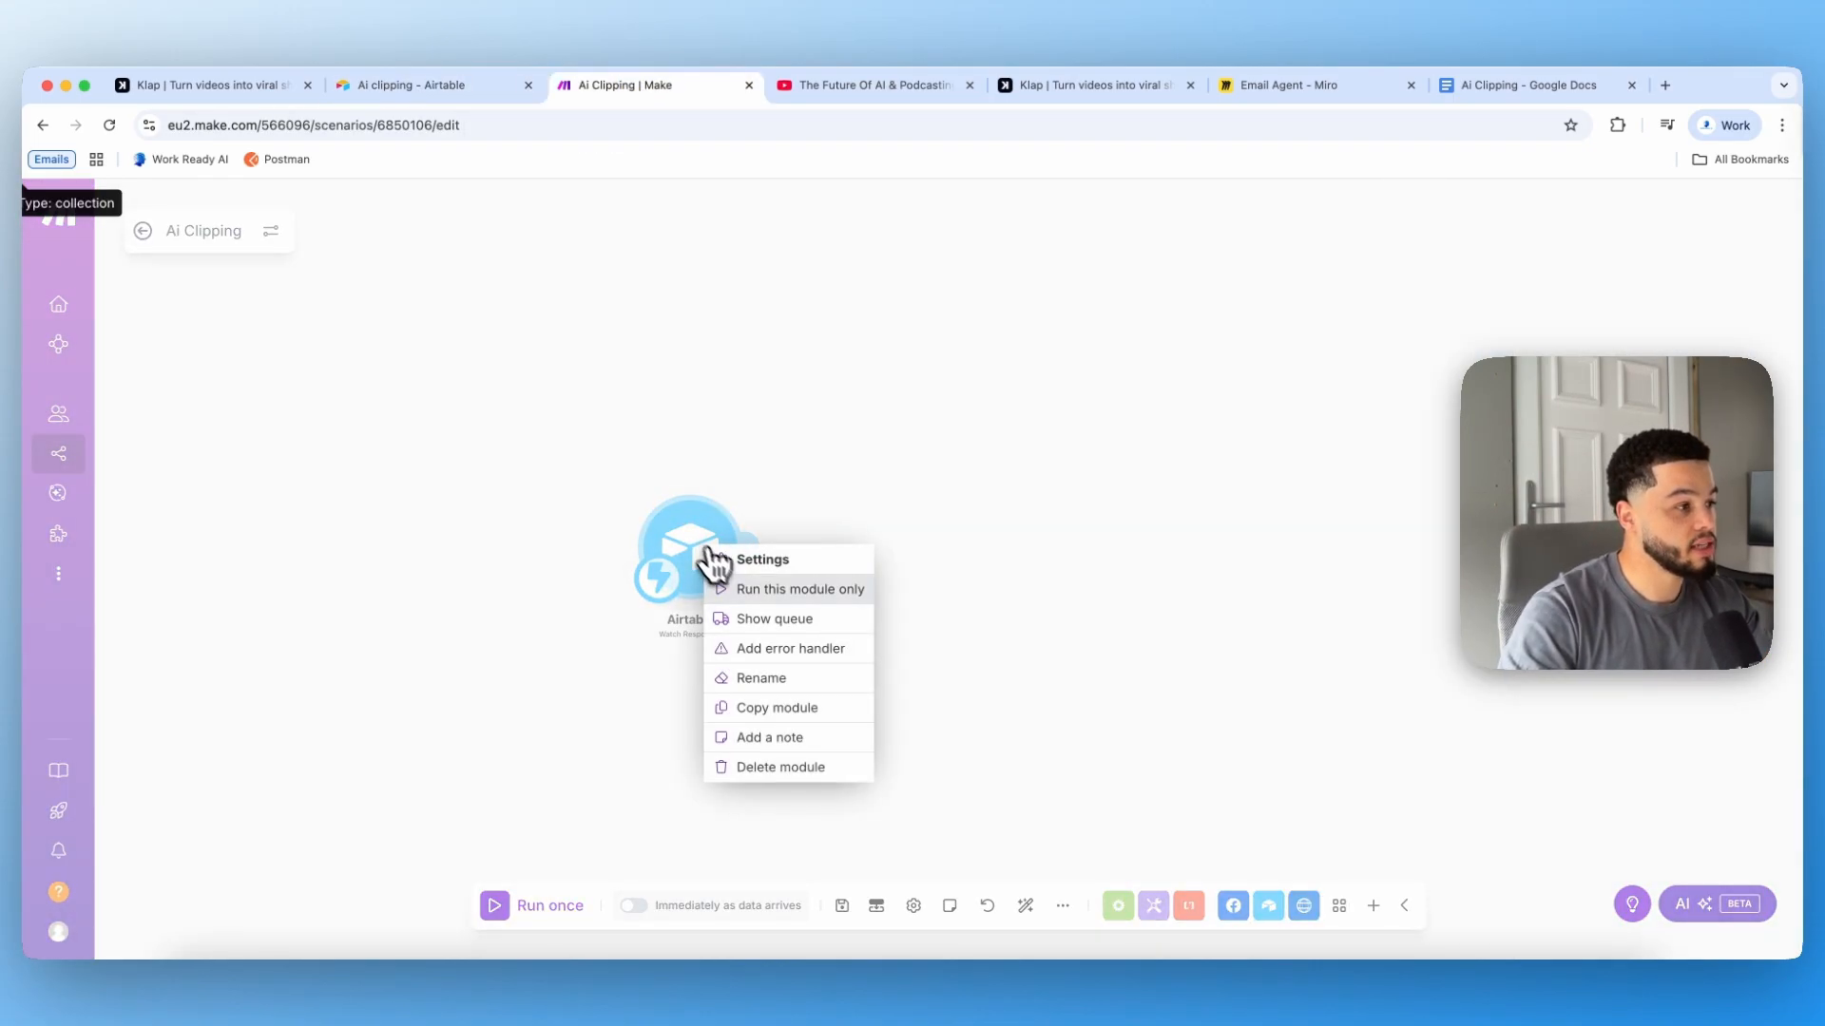
click(772, 590)
Step: Submit the published clipping form with a YouTube link and 2 shorts, then check the record ID the module received
drag(615, 732, 884, 458)
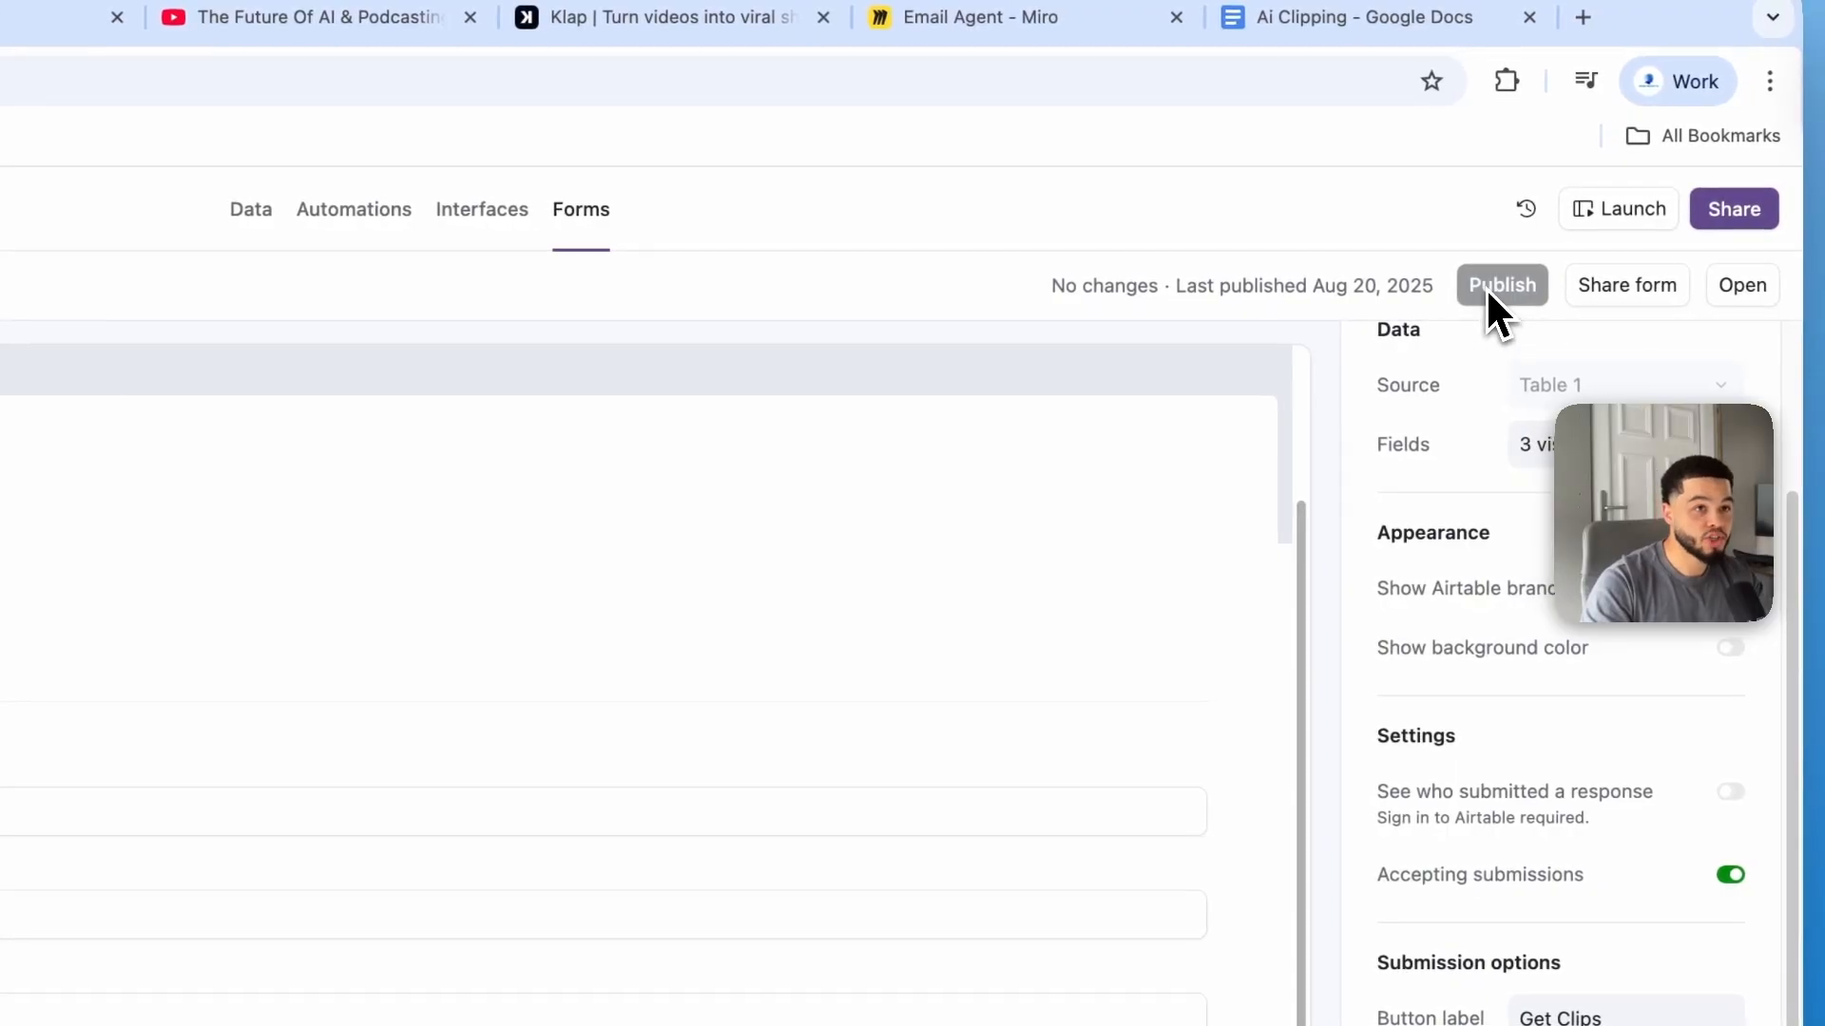
click(1742, 285)
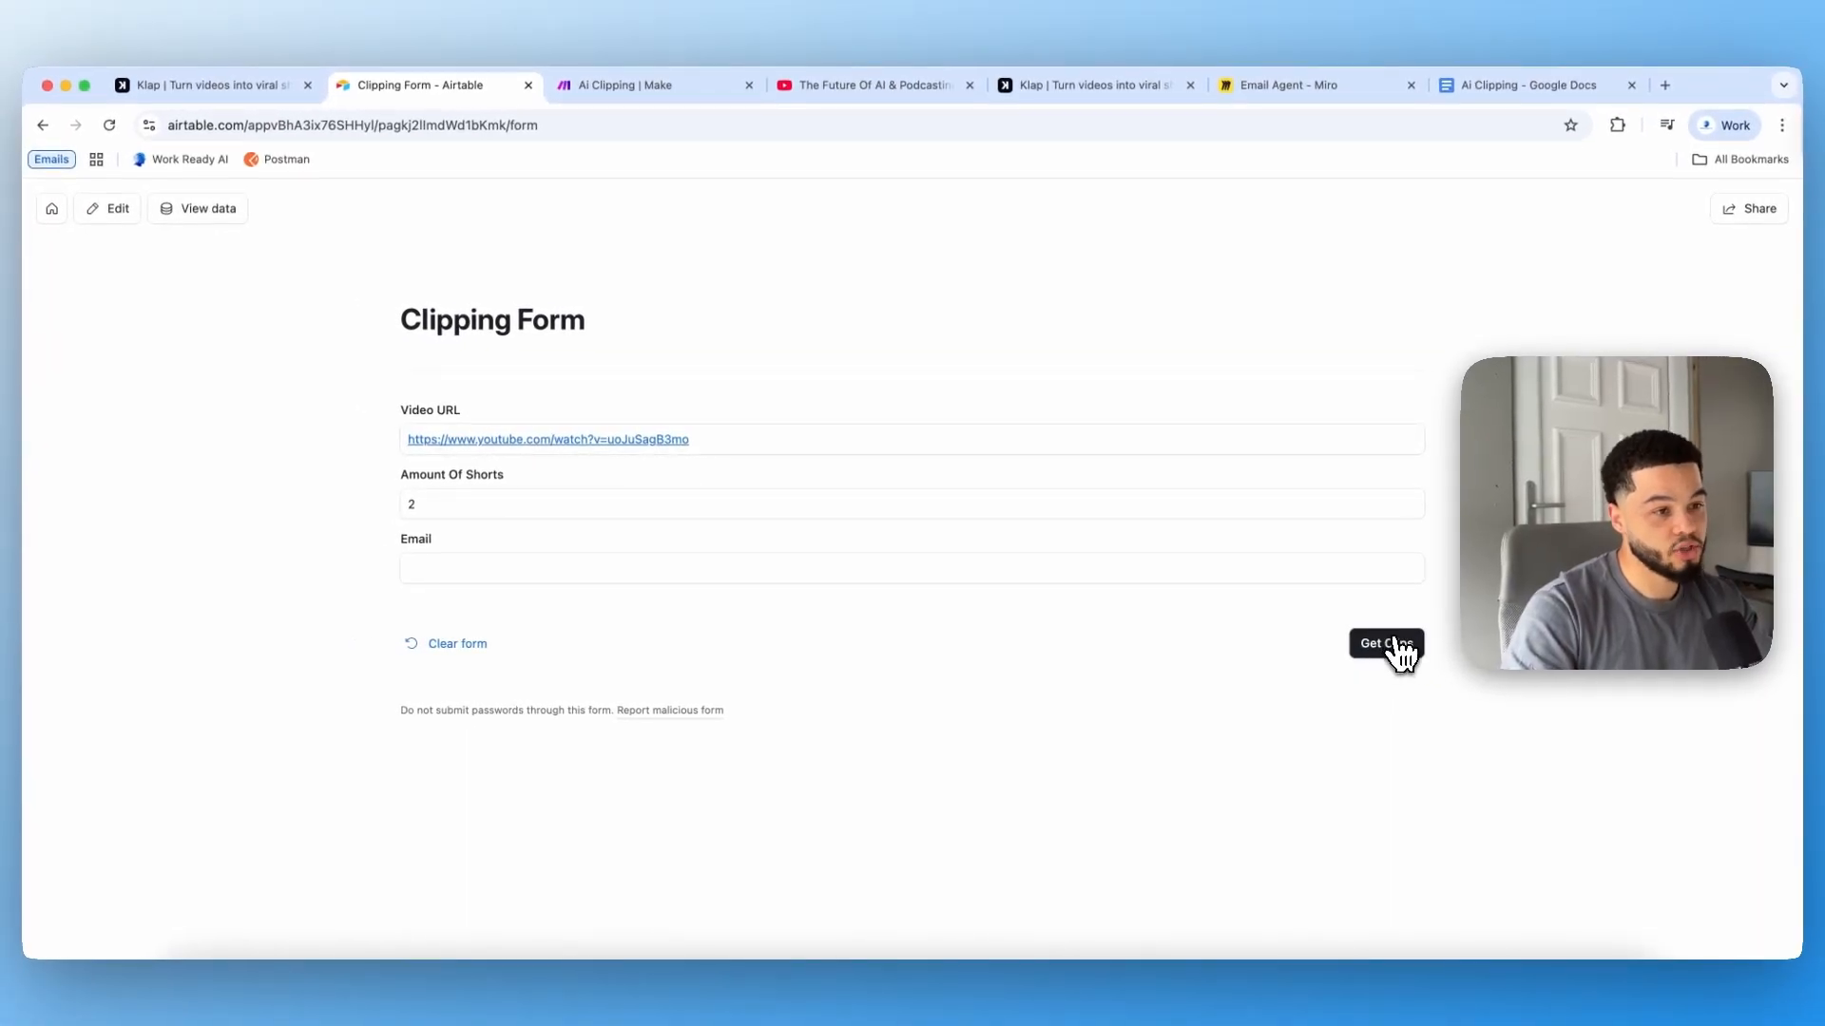
click(1389, 646)
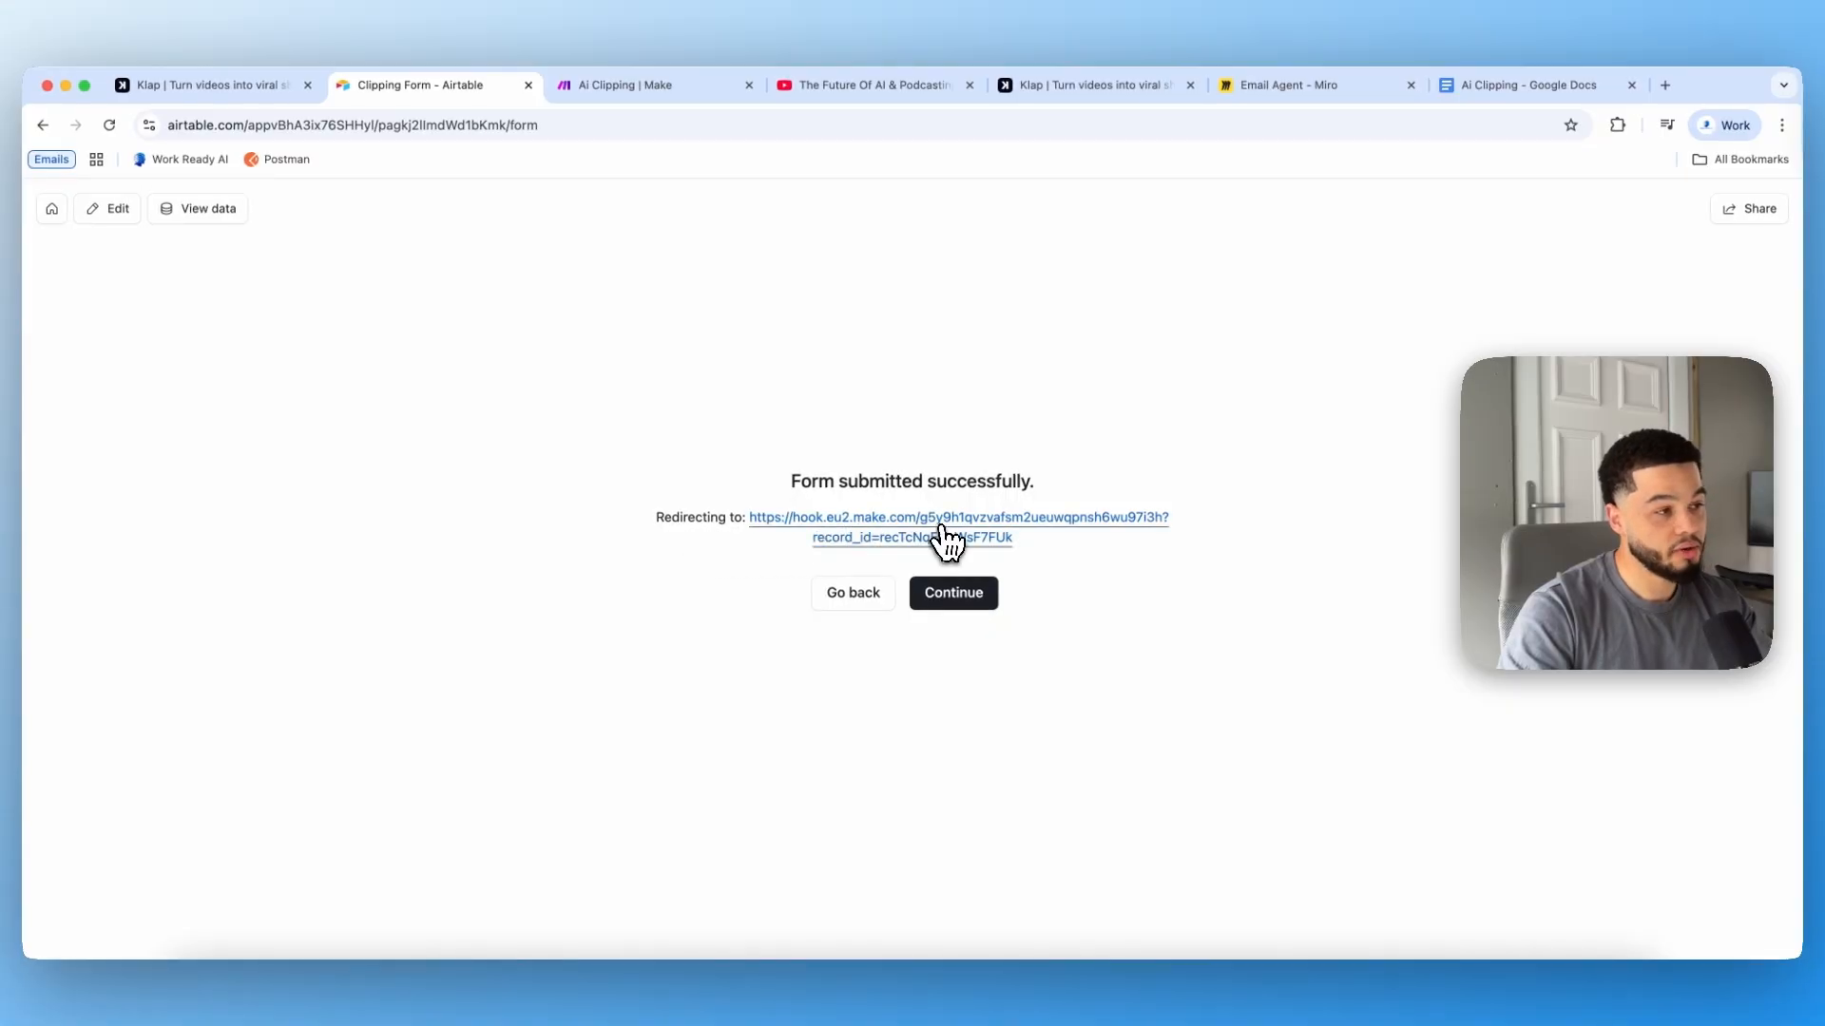
click(976, 607)
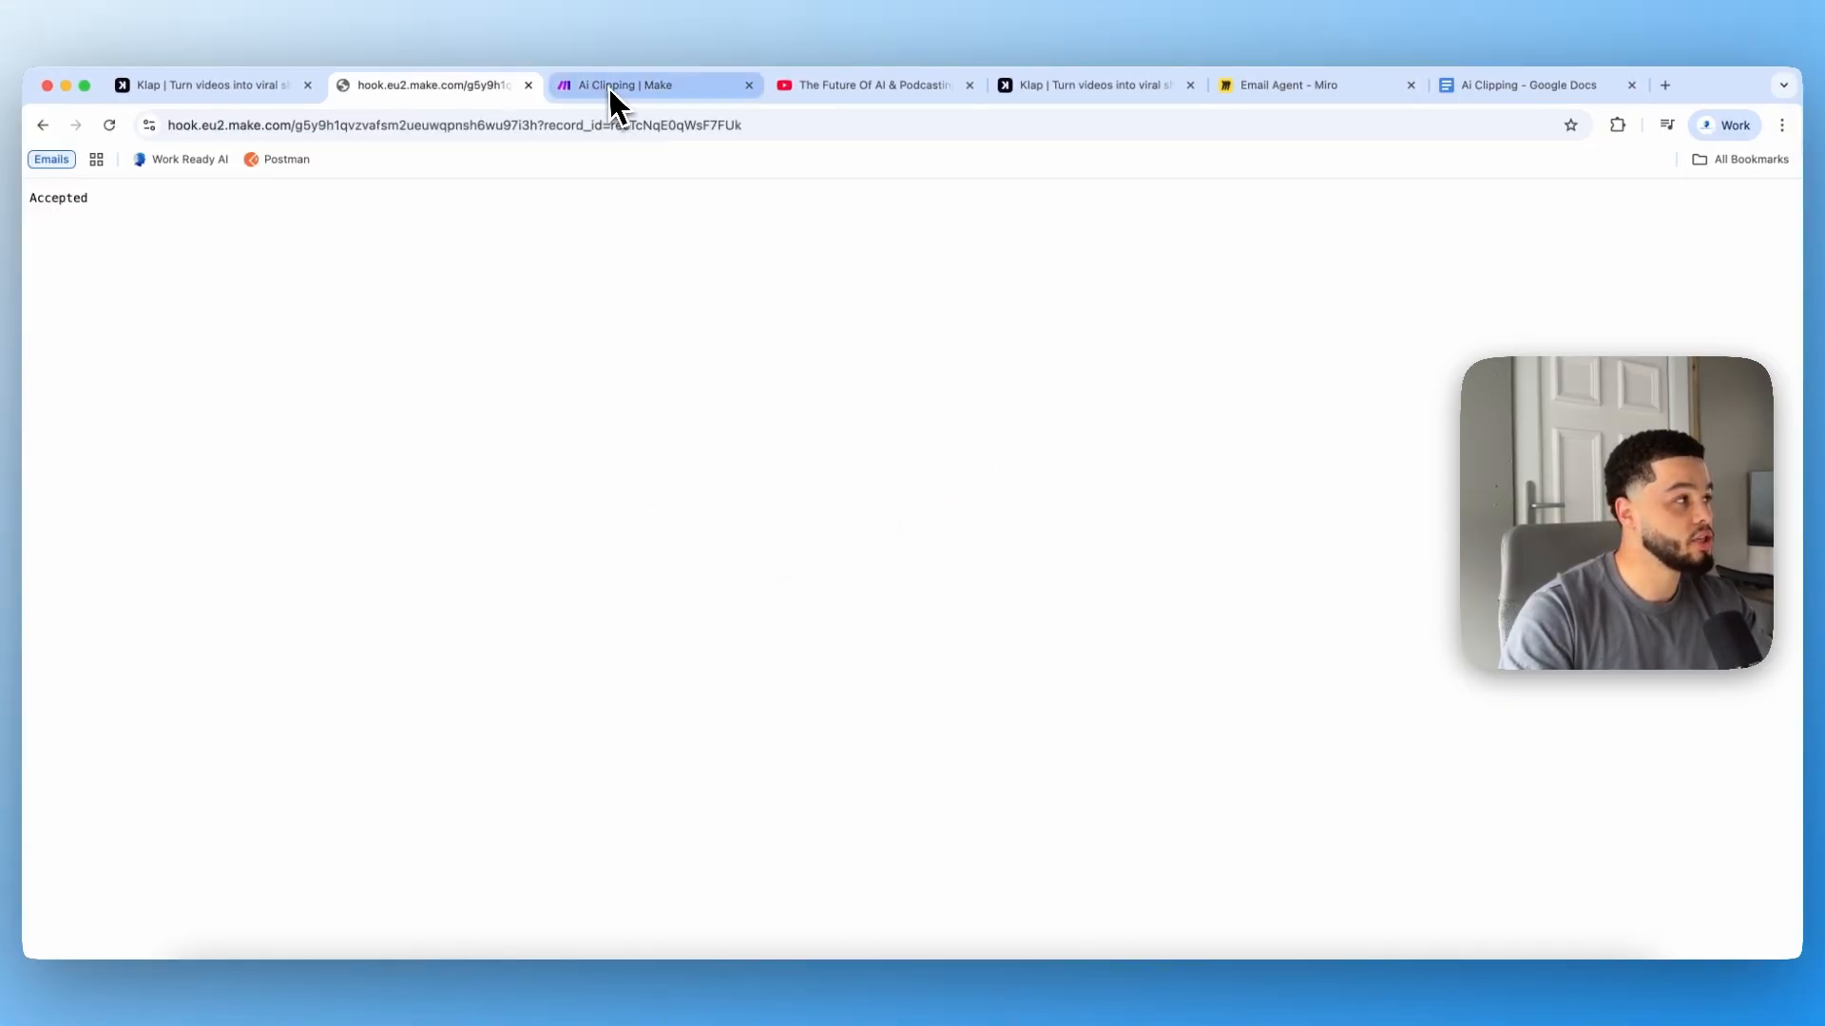
click(607, 85)
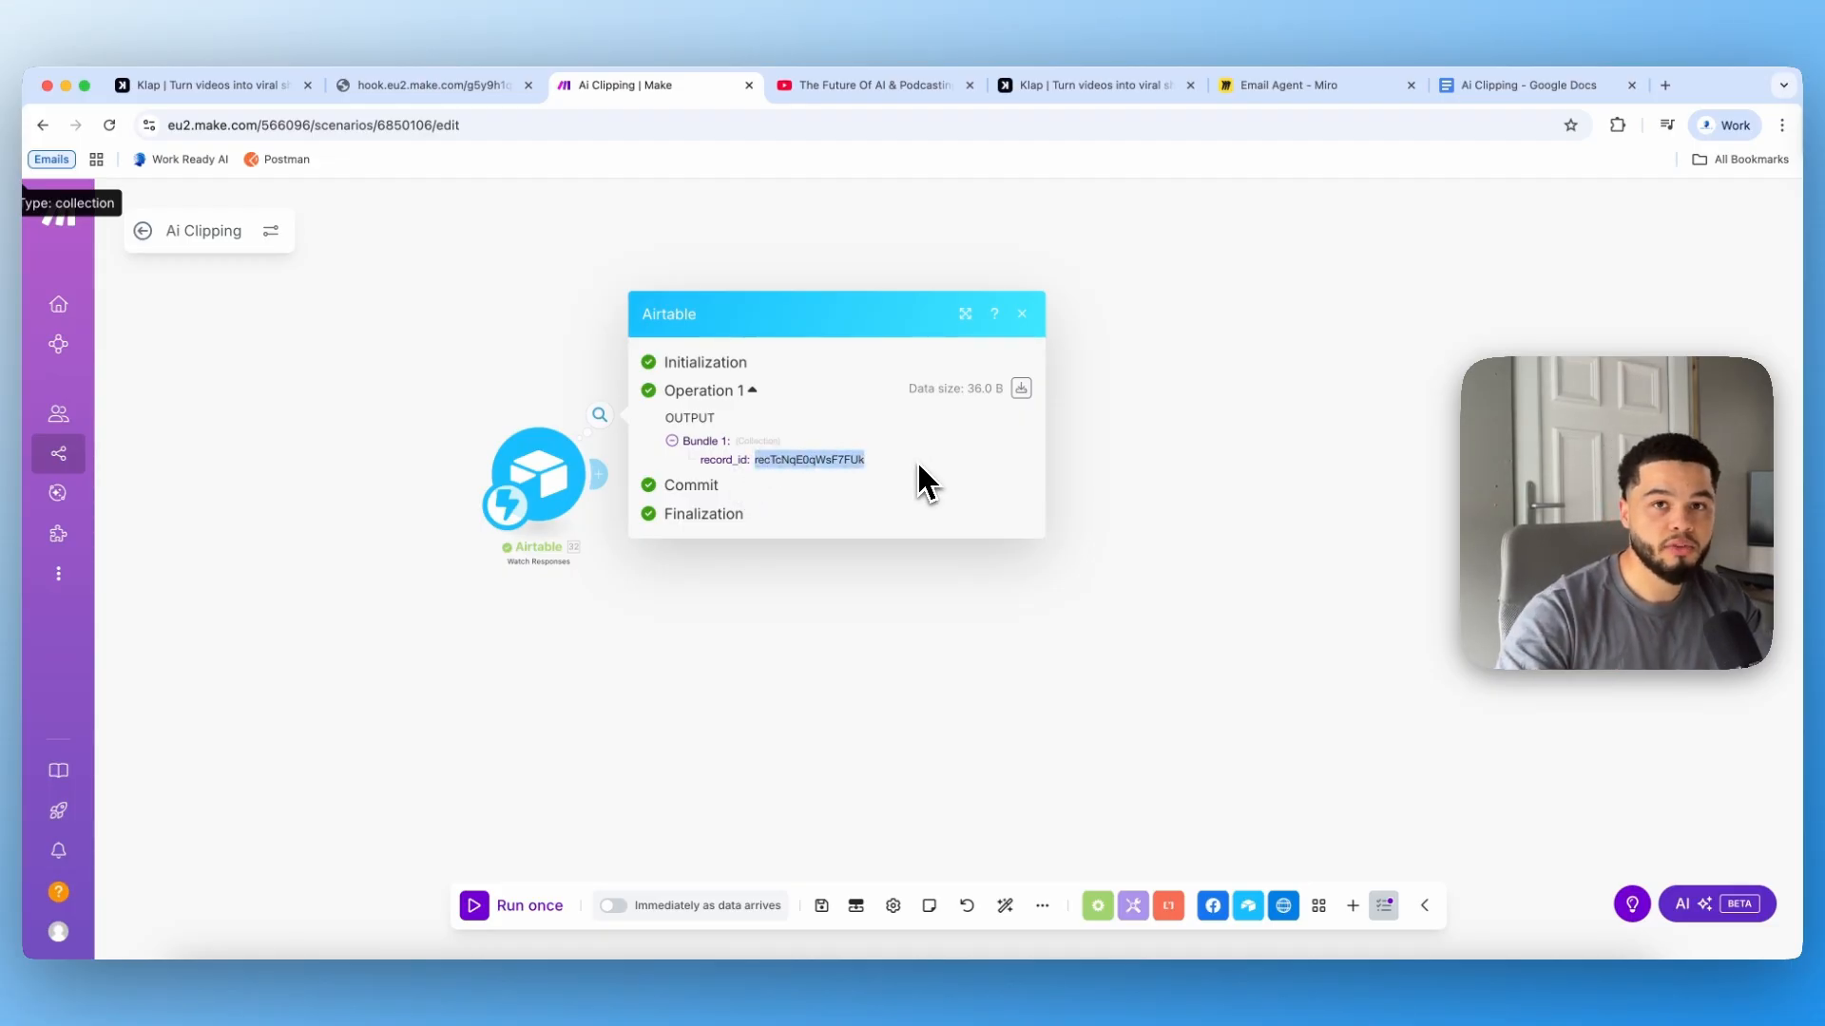
click(684, 618)
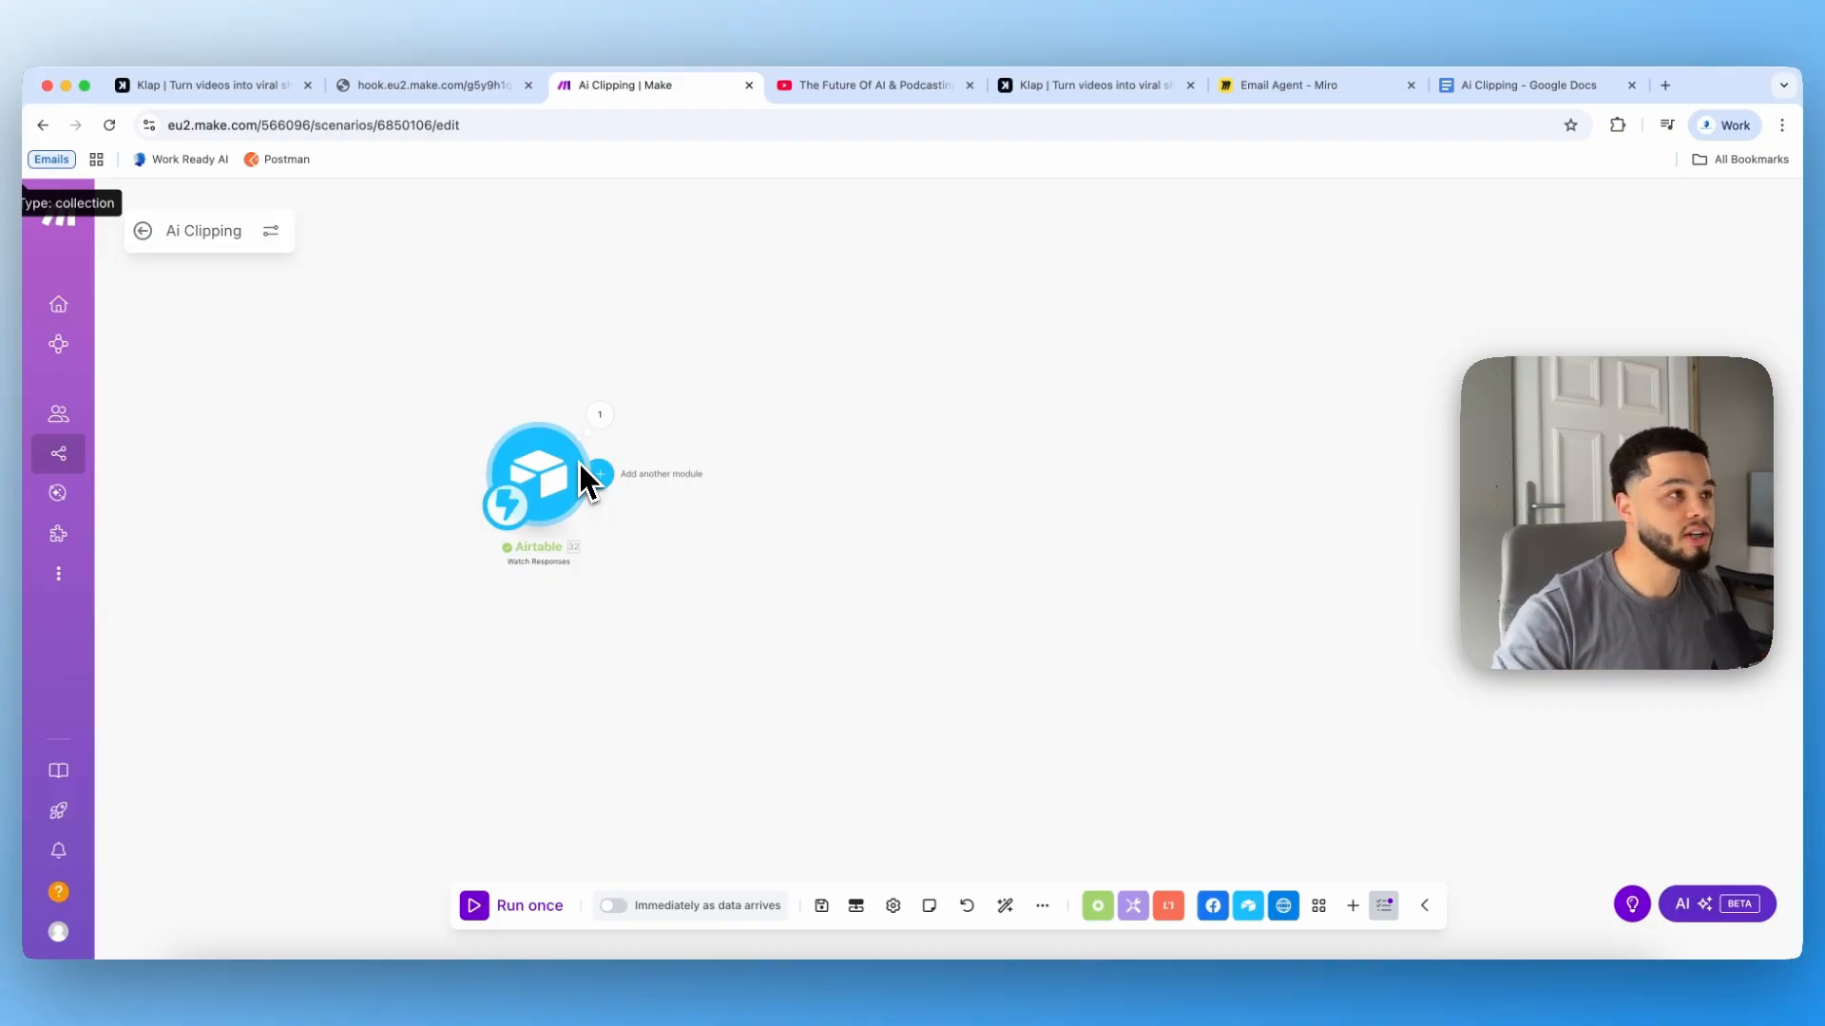
Step: Inspect the new submission's row in the Airtable table data
click(487, 87)
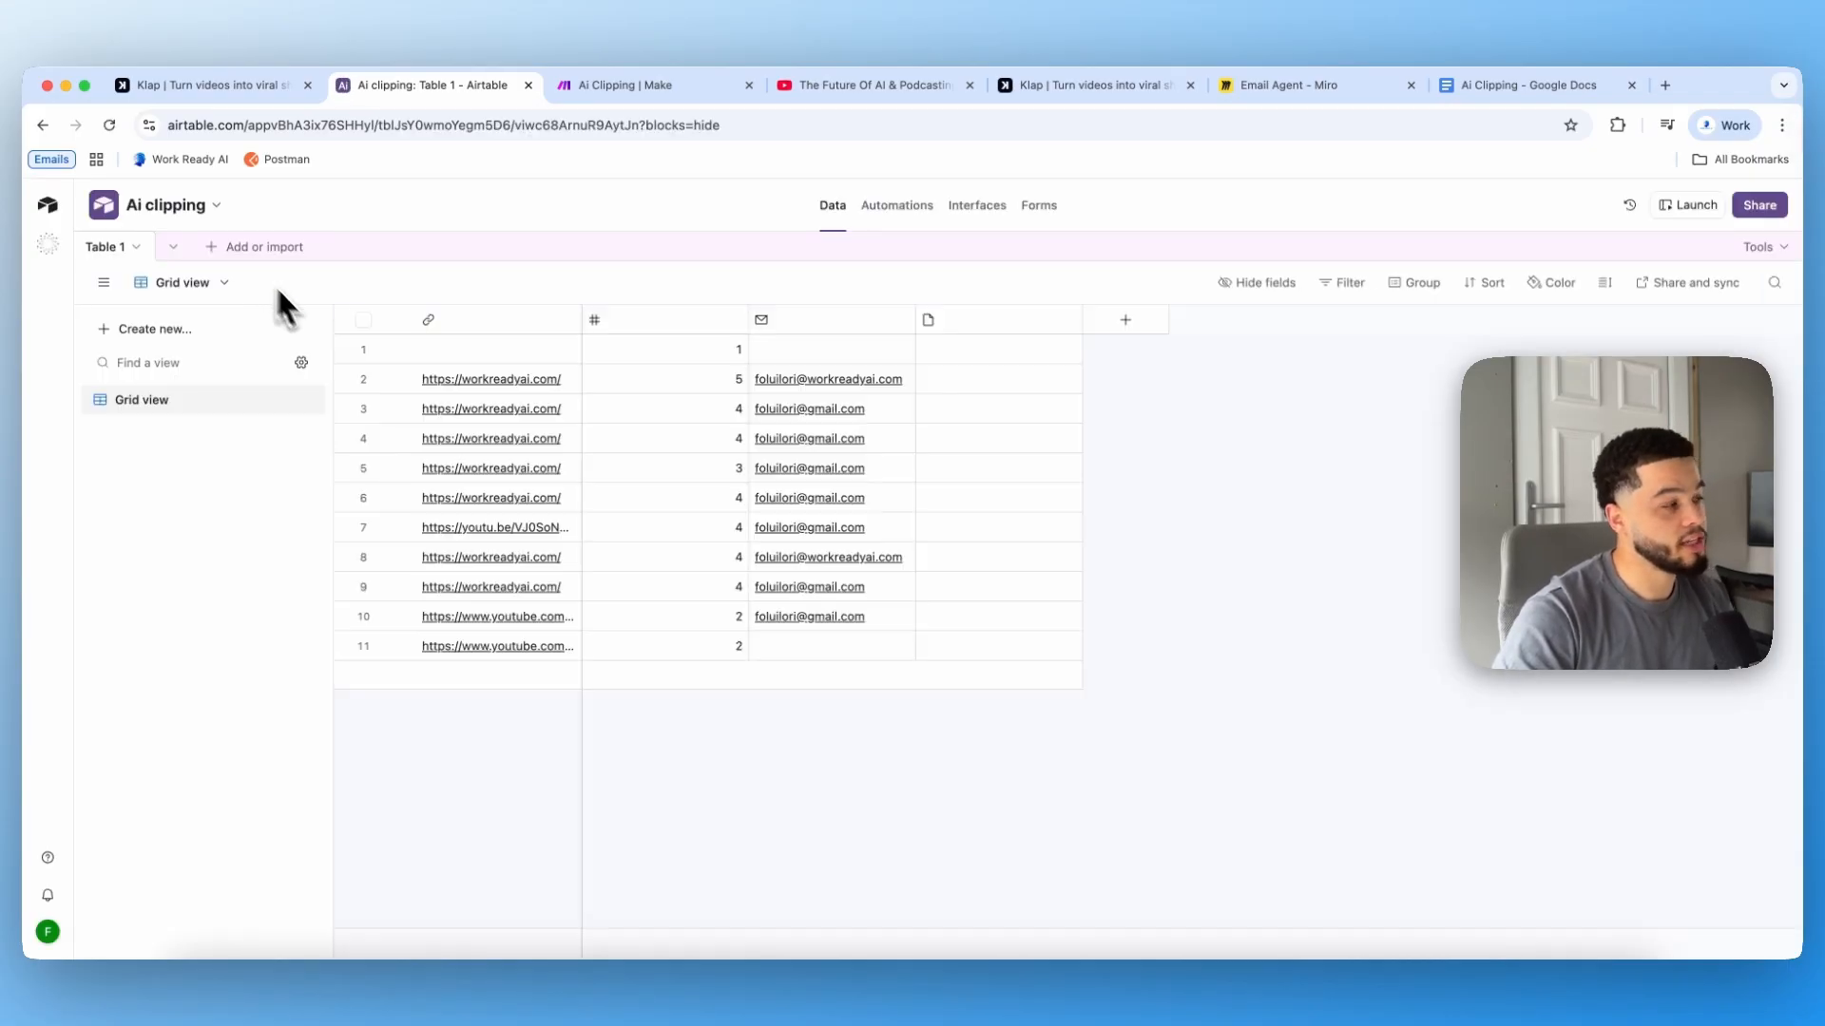
click(576, 646)
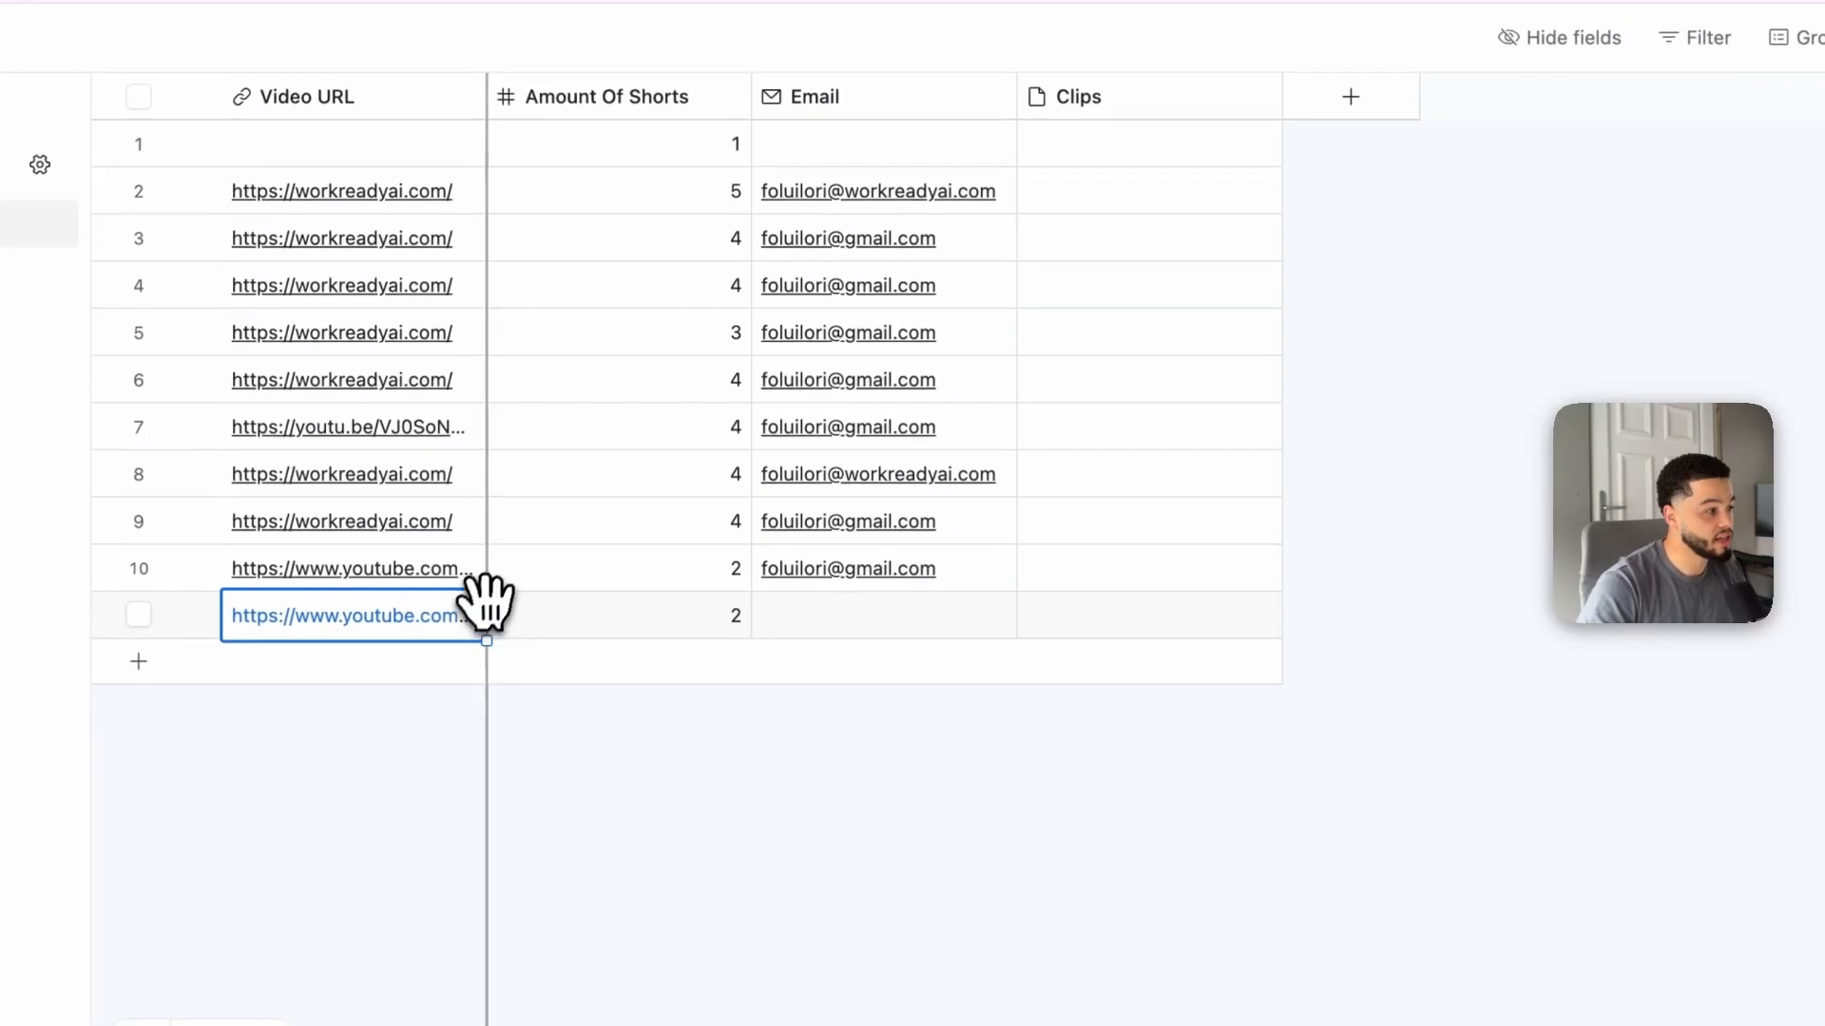
drag(485, 583, 612, 618)
click(663, 633)
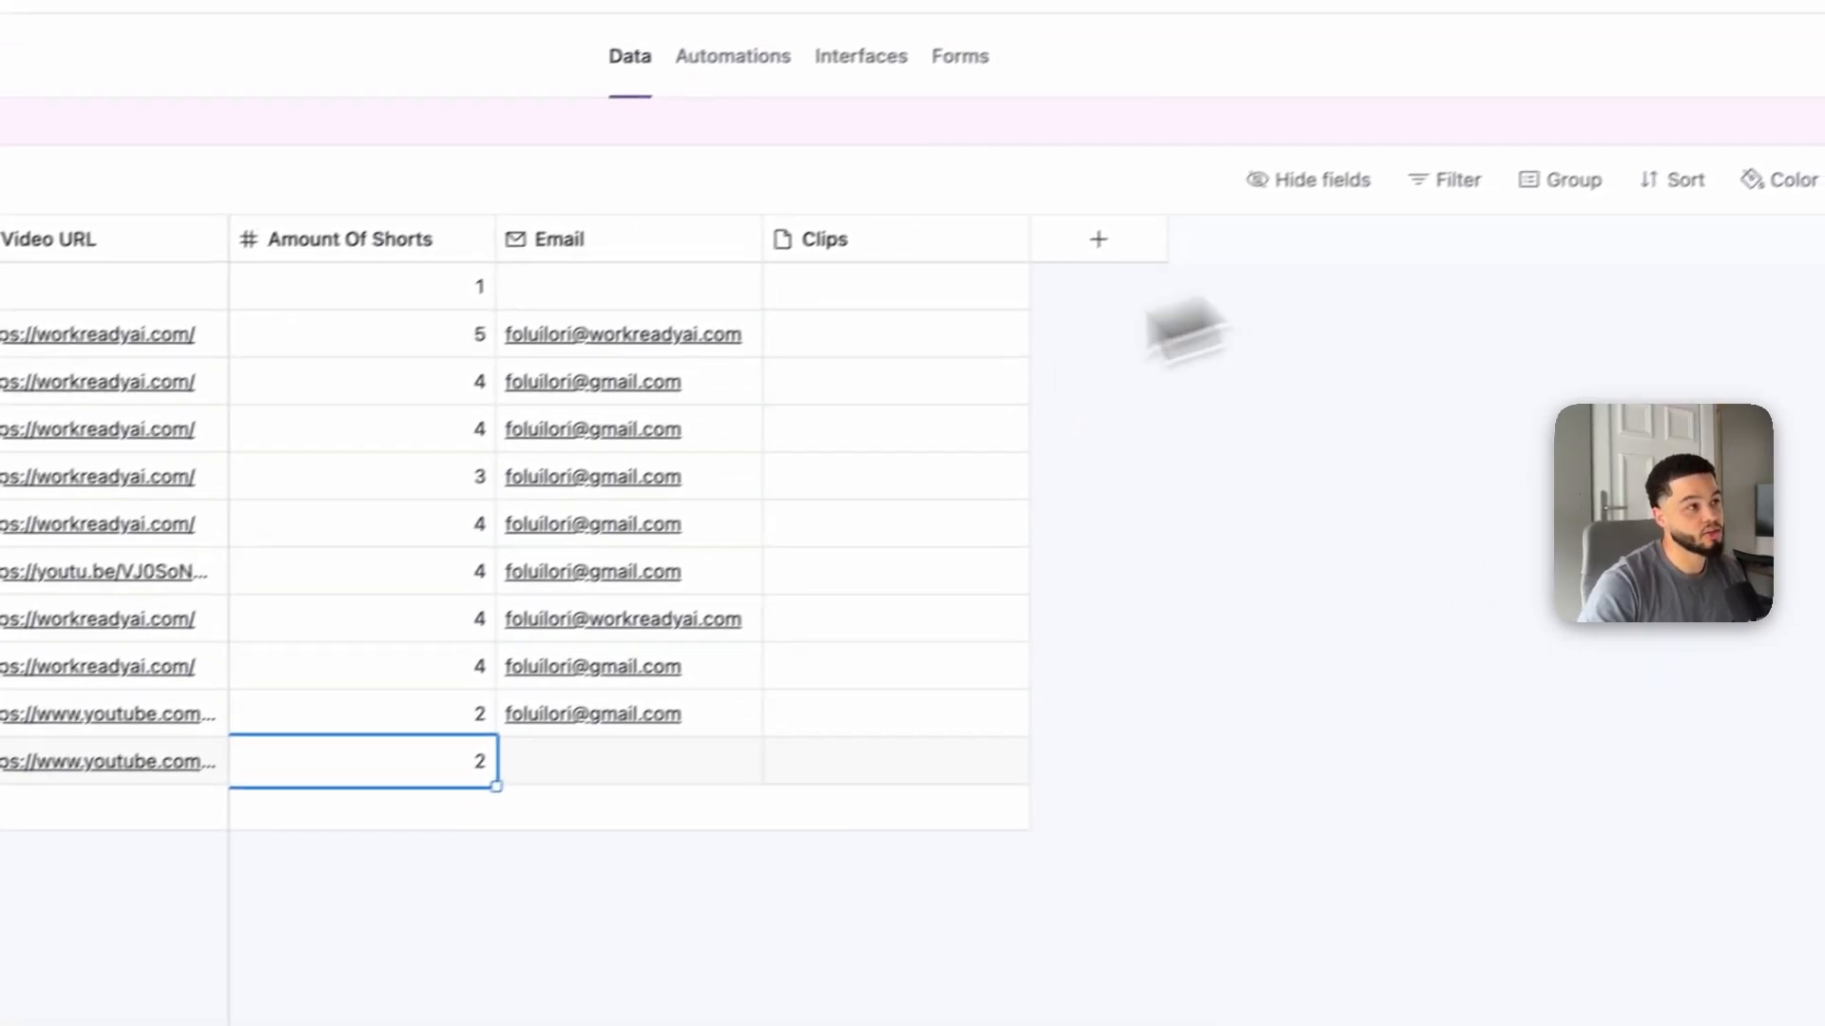
click(960, 56)
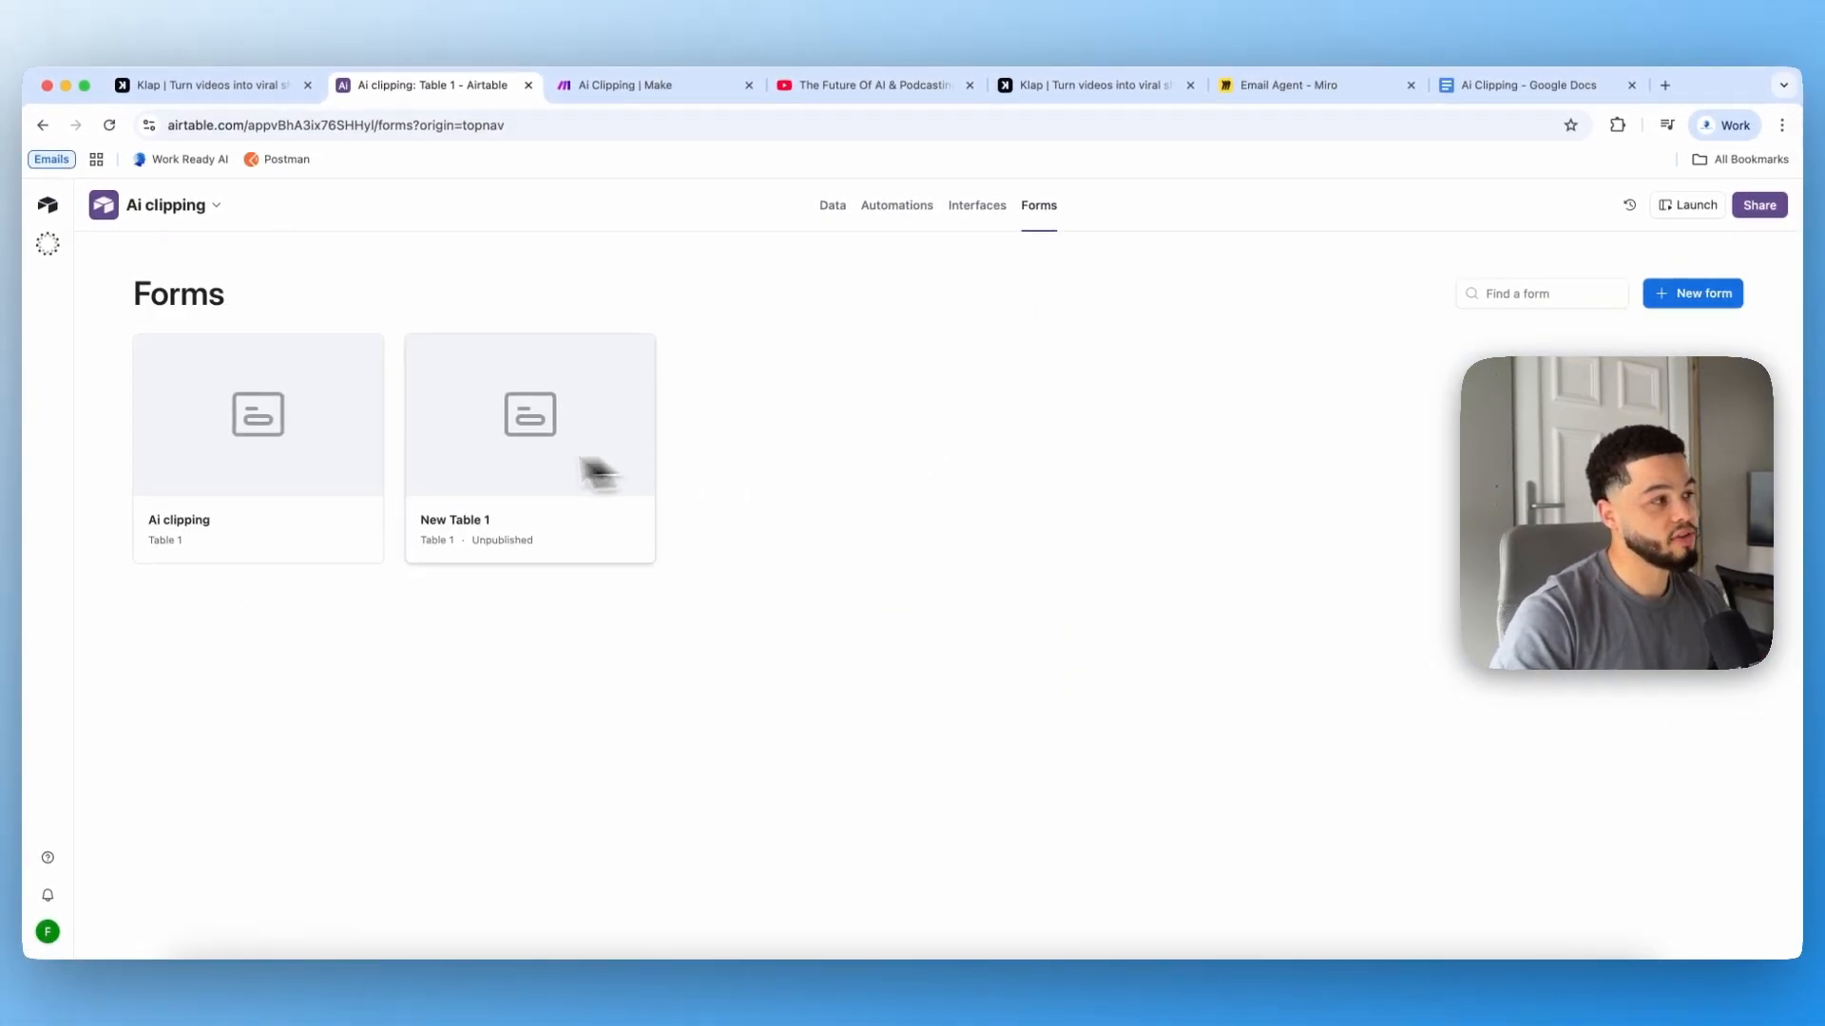
click(835, 209)
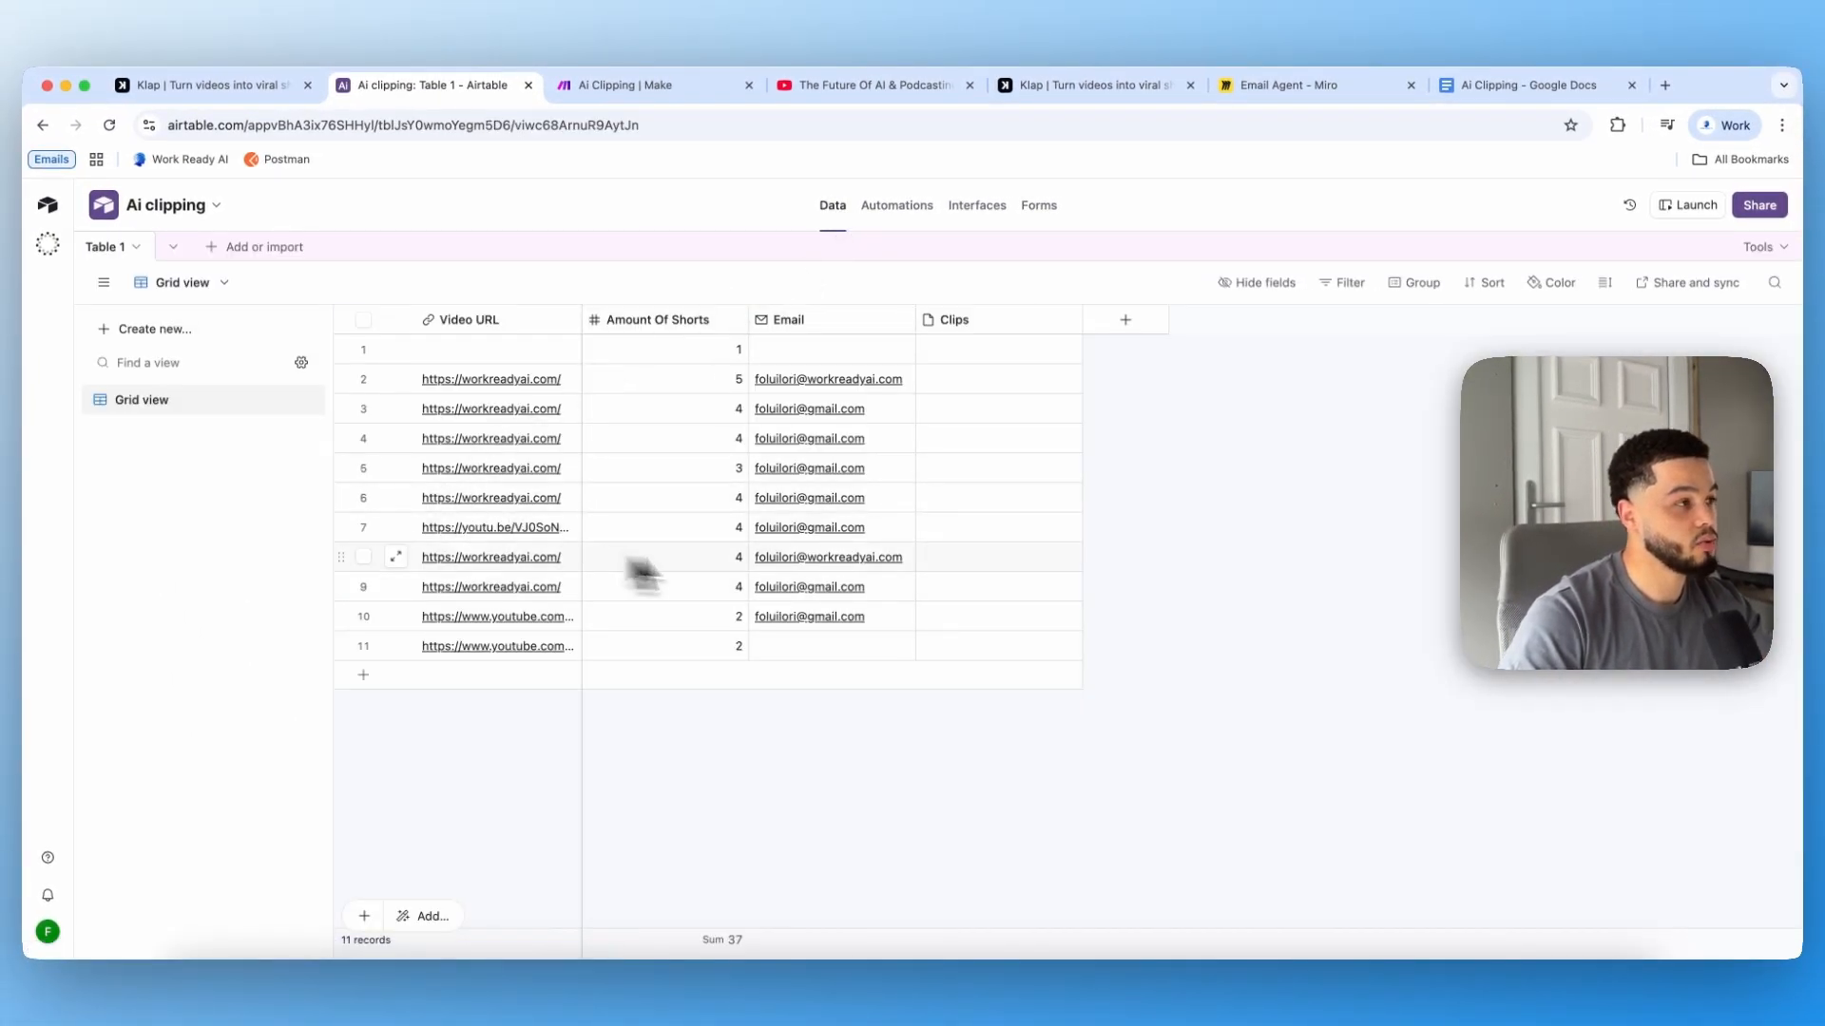
Step: Add an Airtable Get a Record module after the trigger and set its base to Ai clipping
click(622, 85)
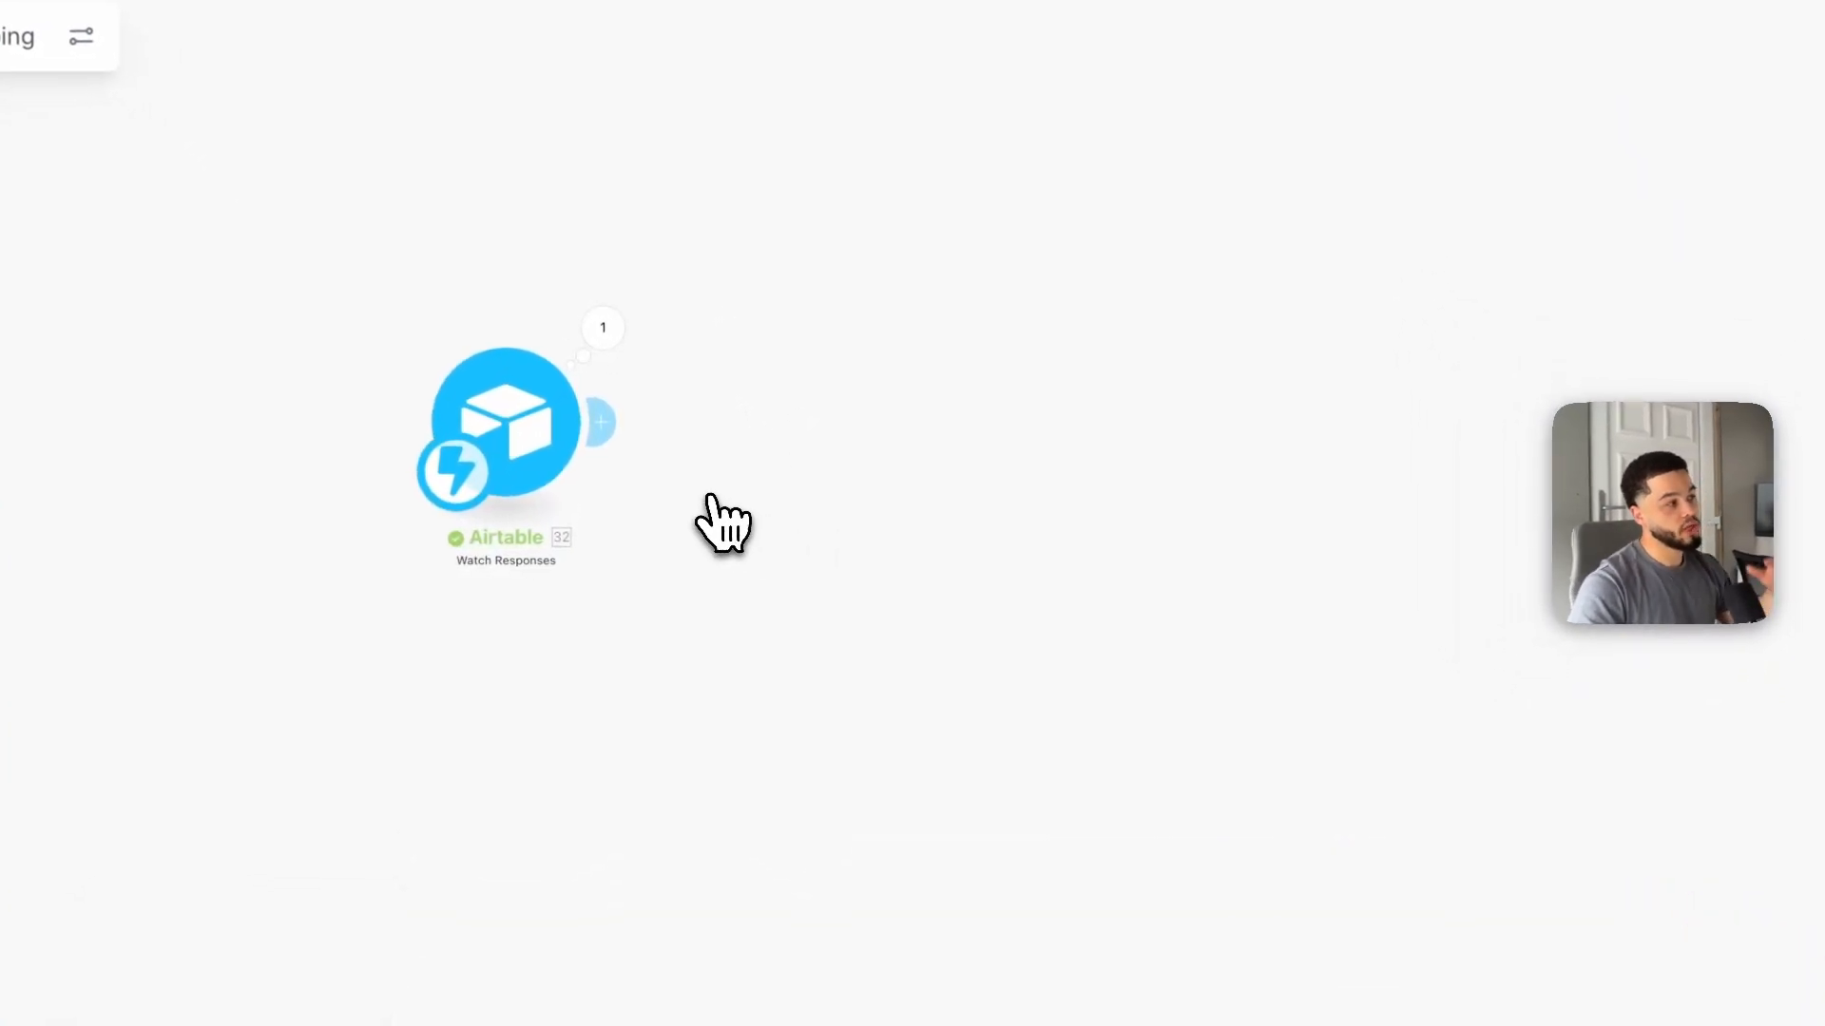
click(600, 418)
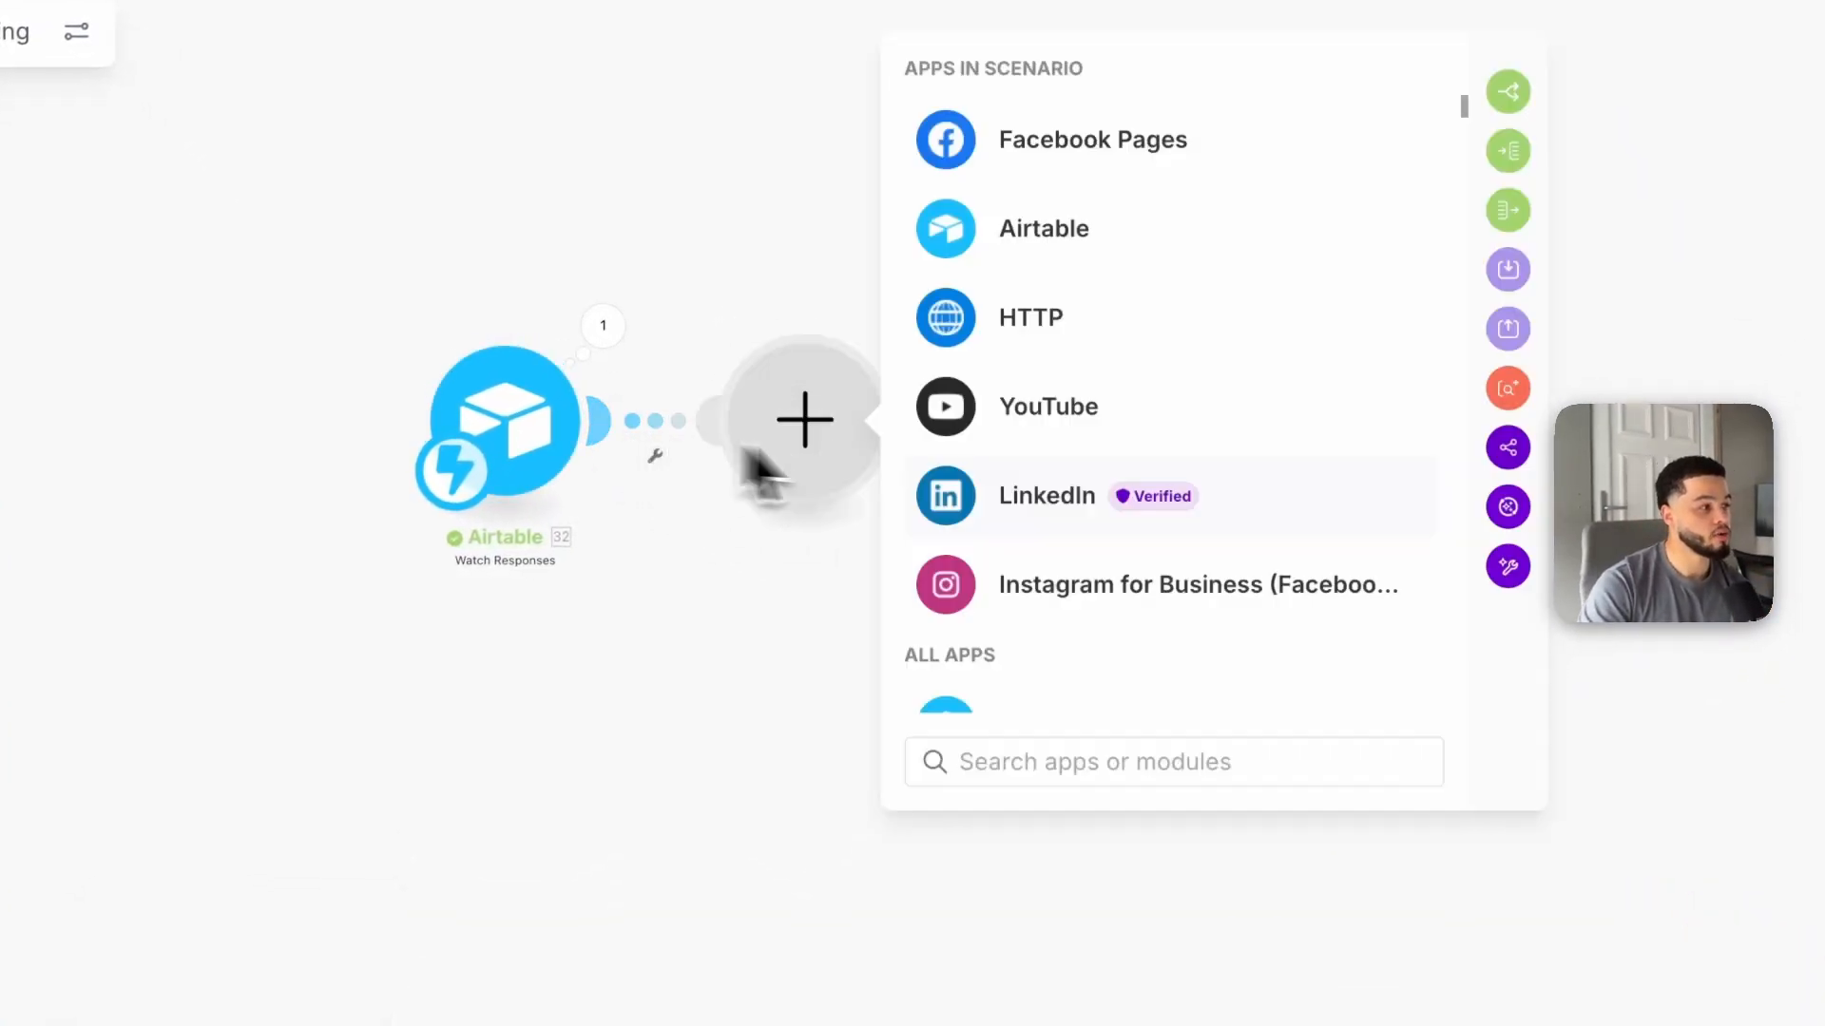
click(1031, 242)
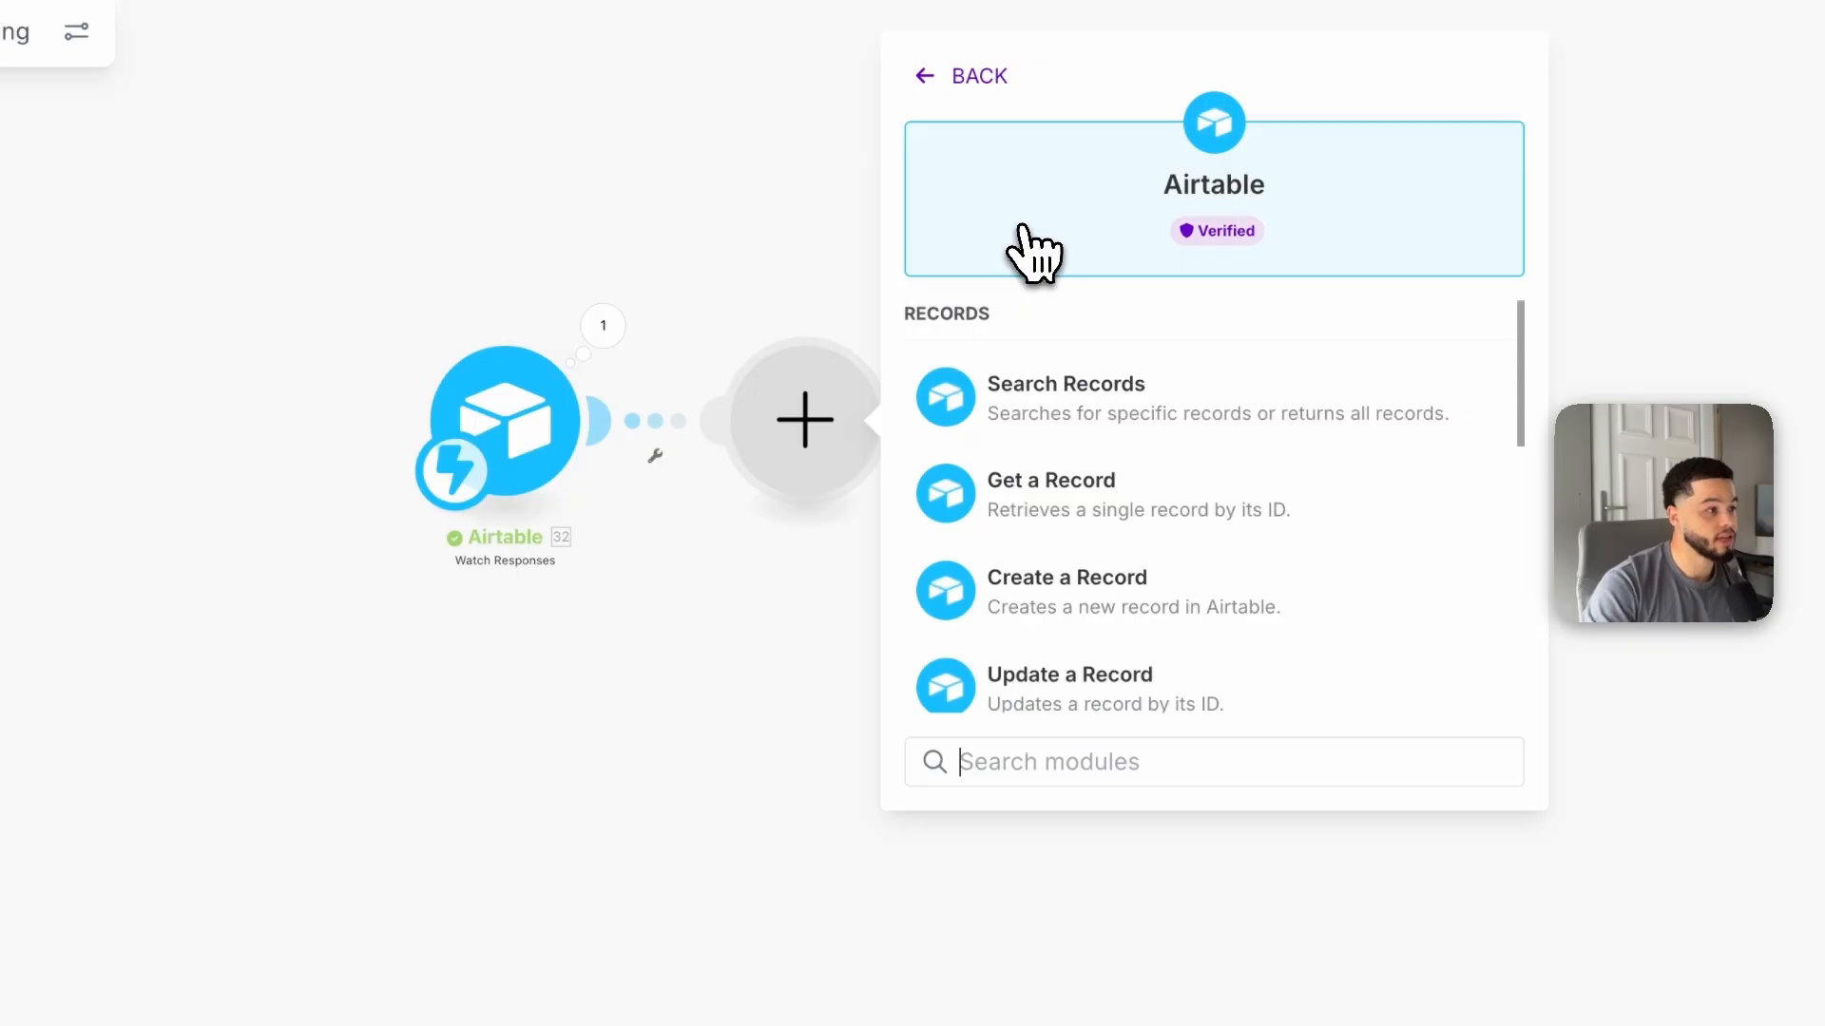
click(1149, 507)
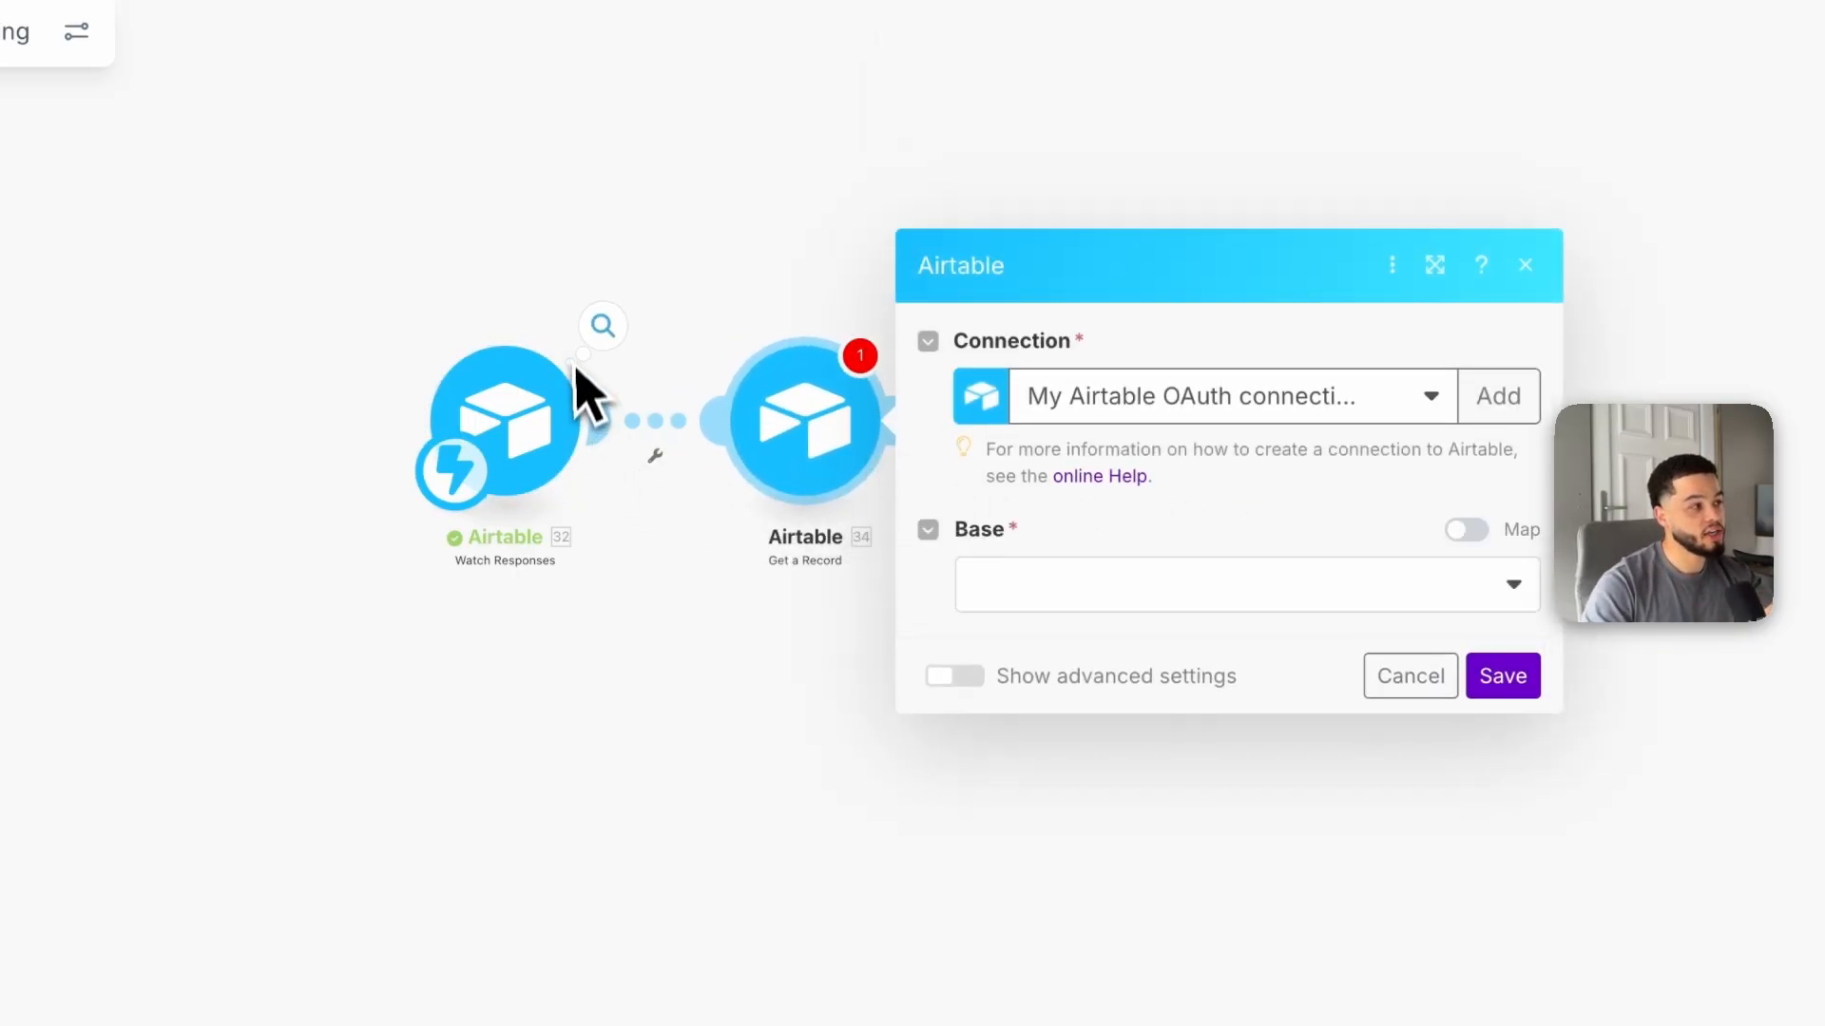
click(1098, 551)
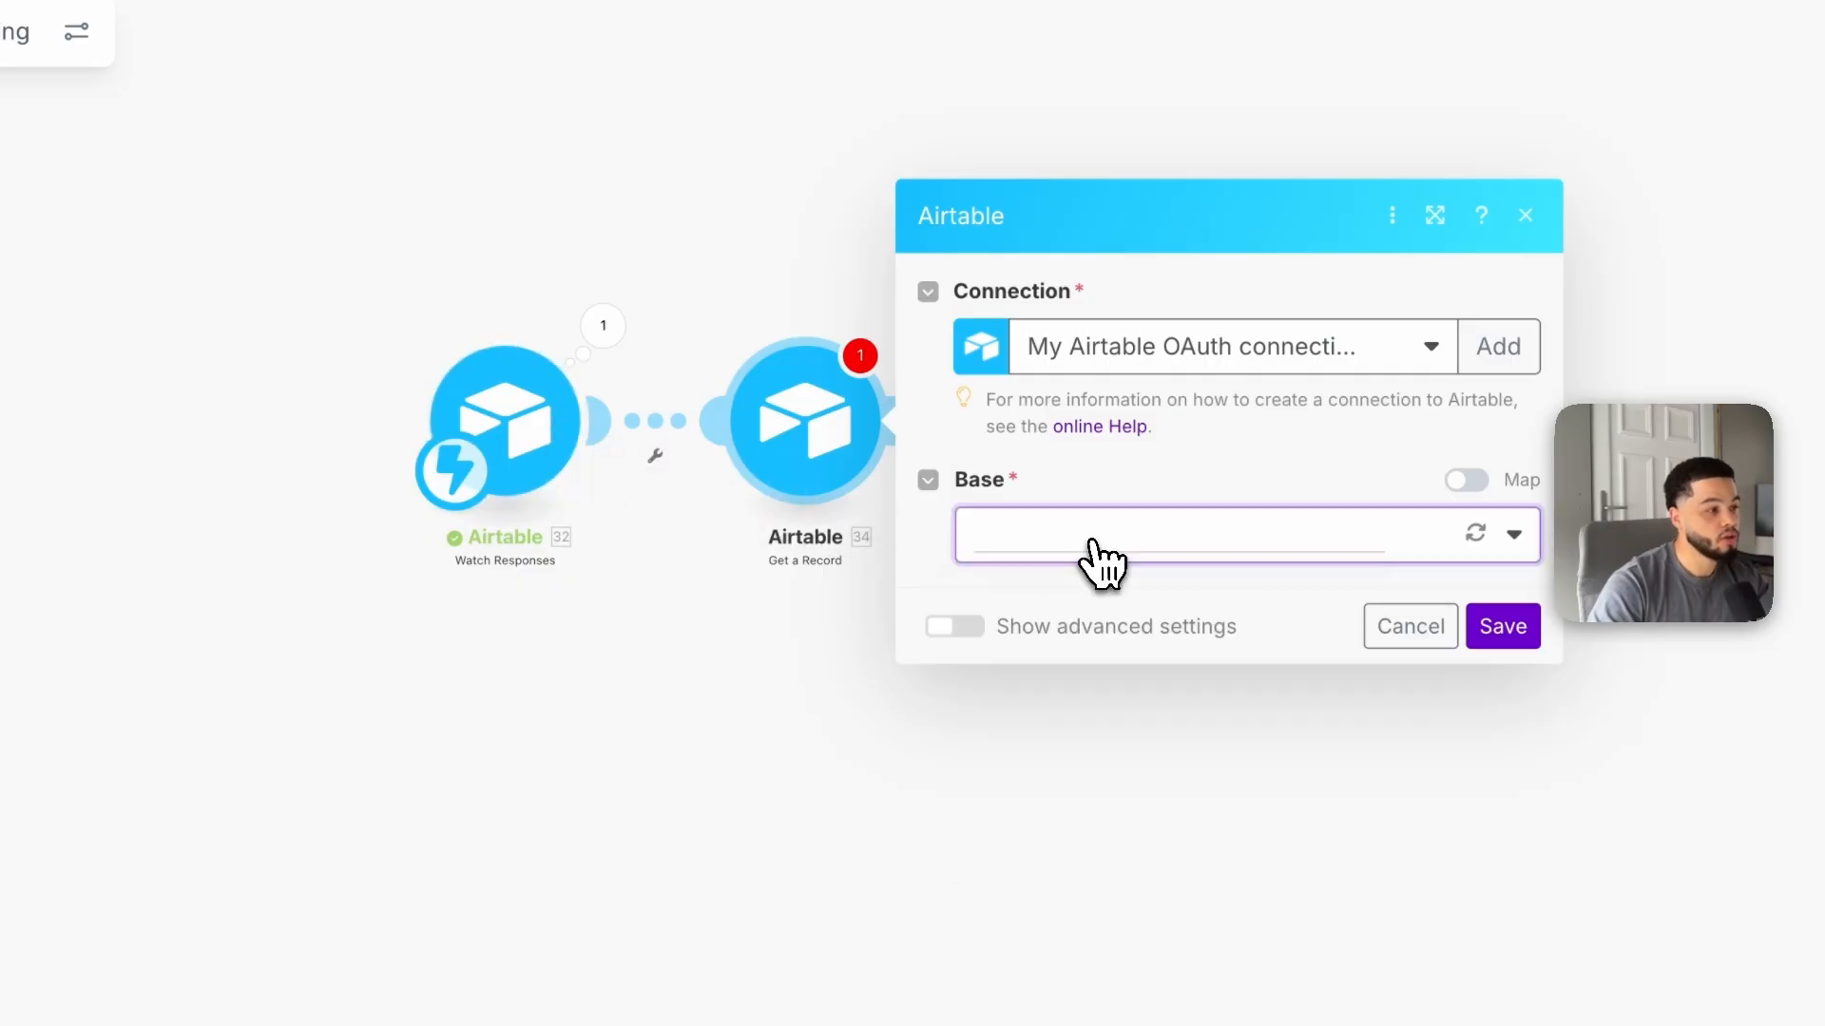
scroll(1178, 808, down, 10)
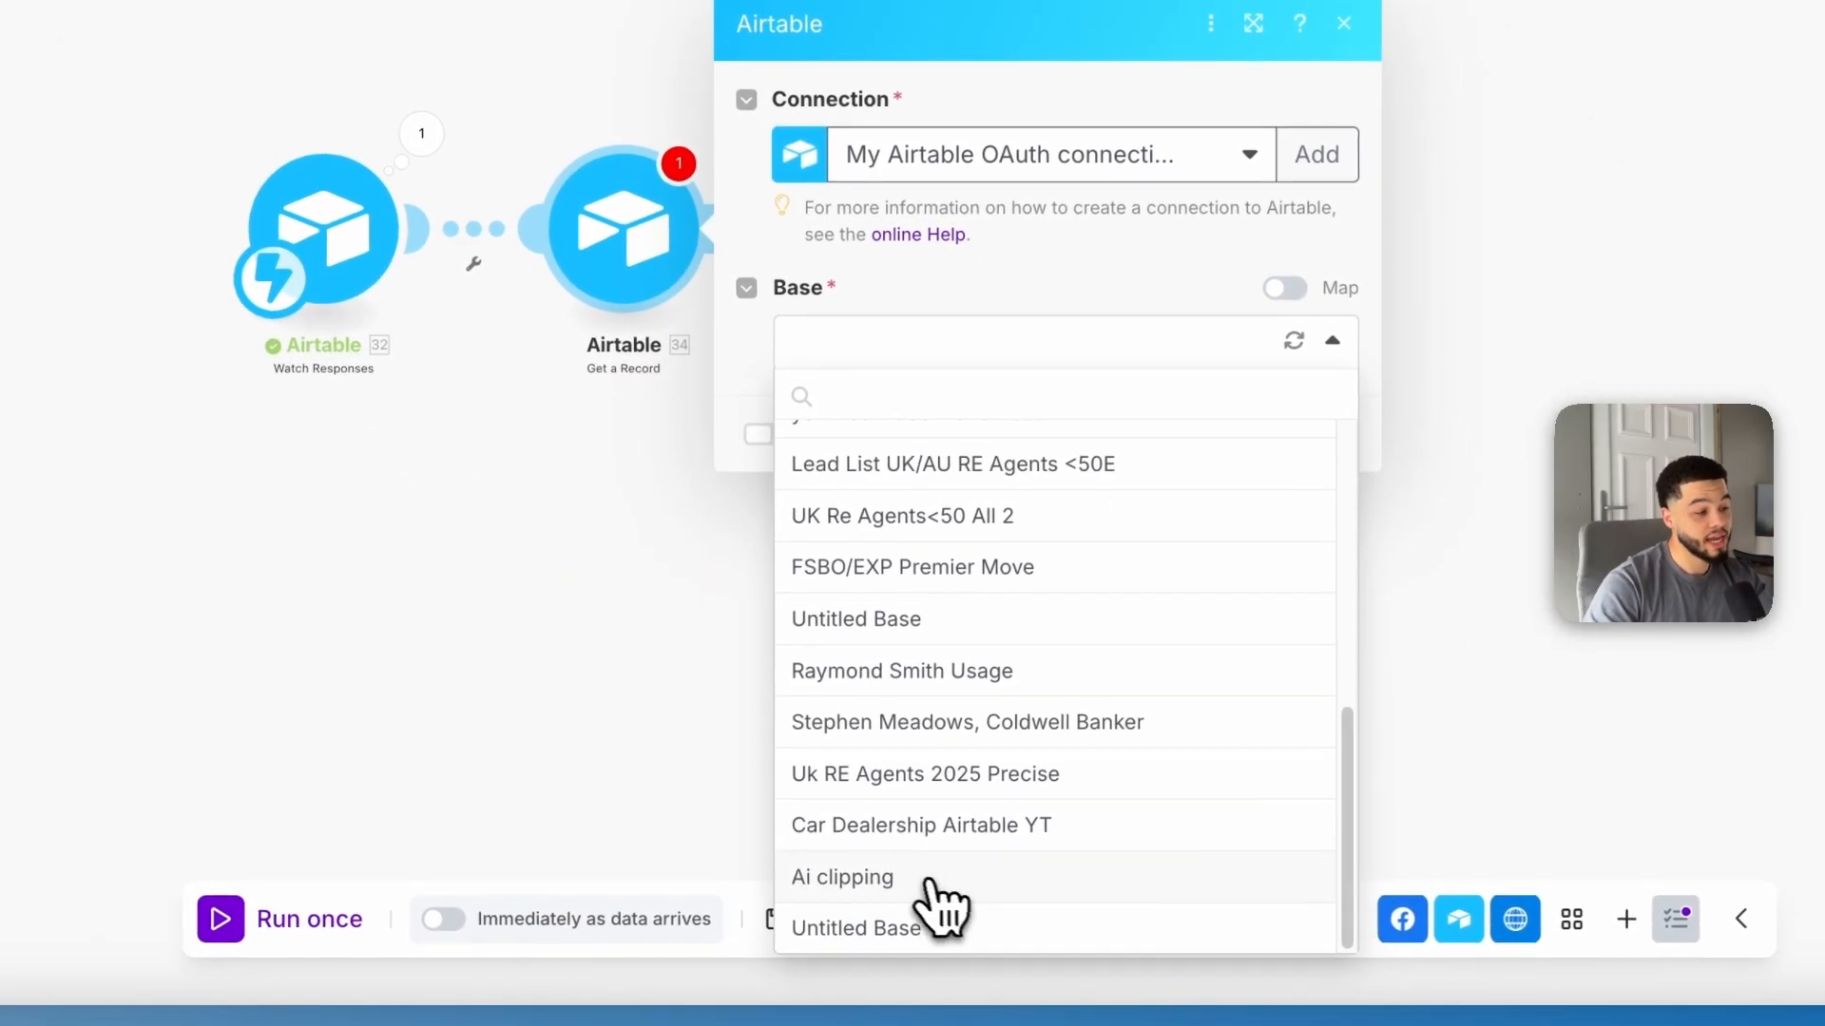
click(867, 876)
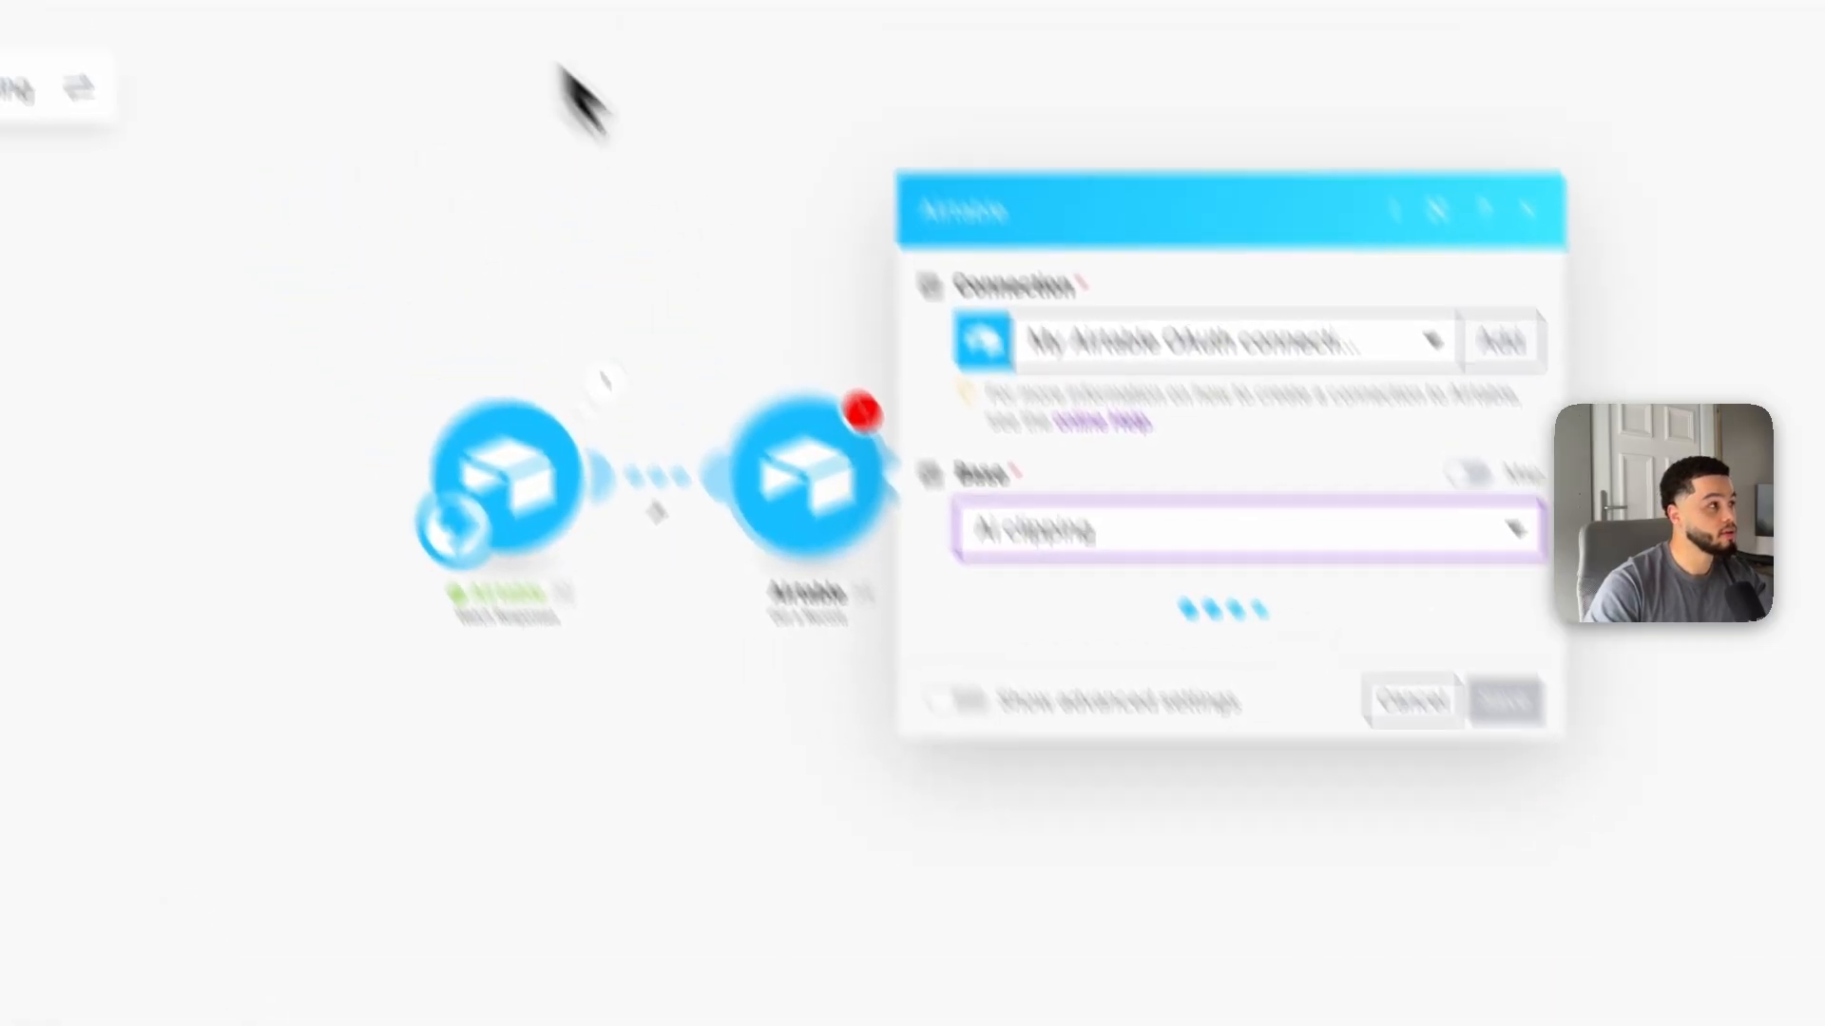
click(630, 43)
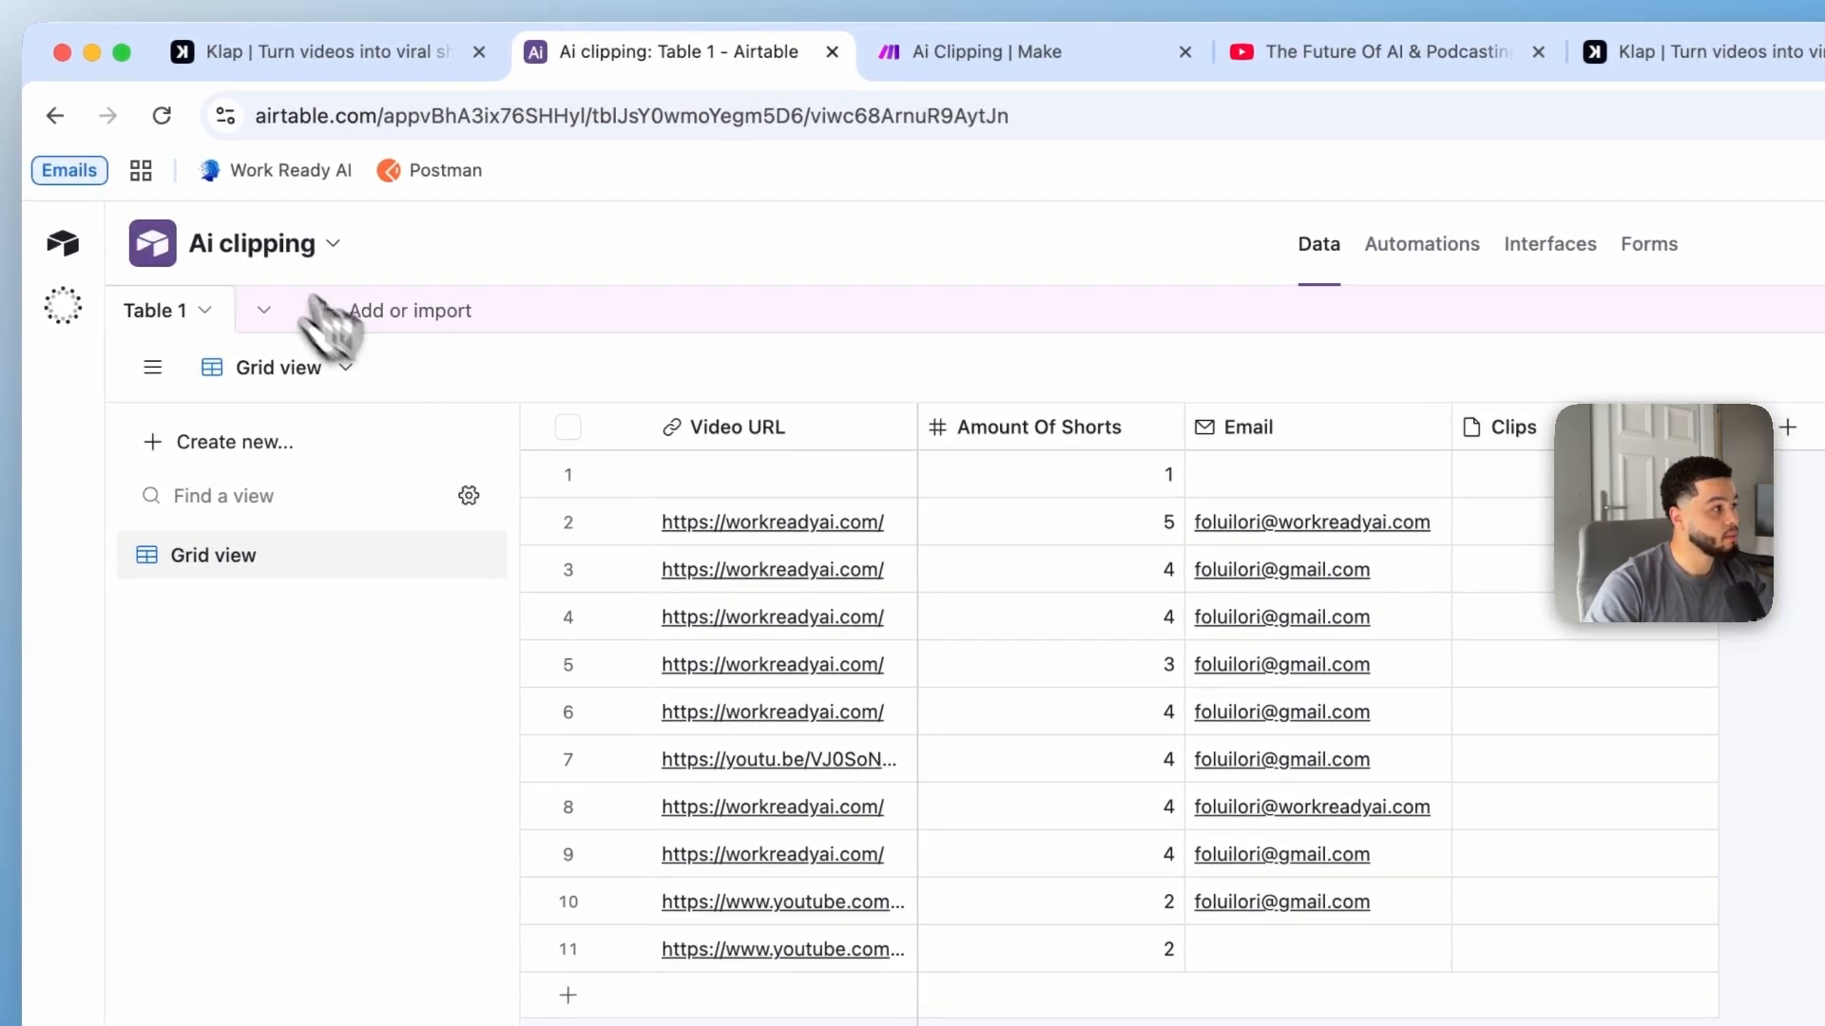
click(253, 243)
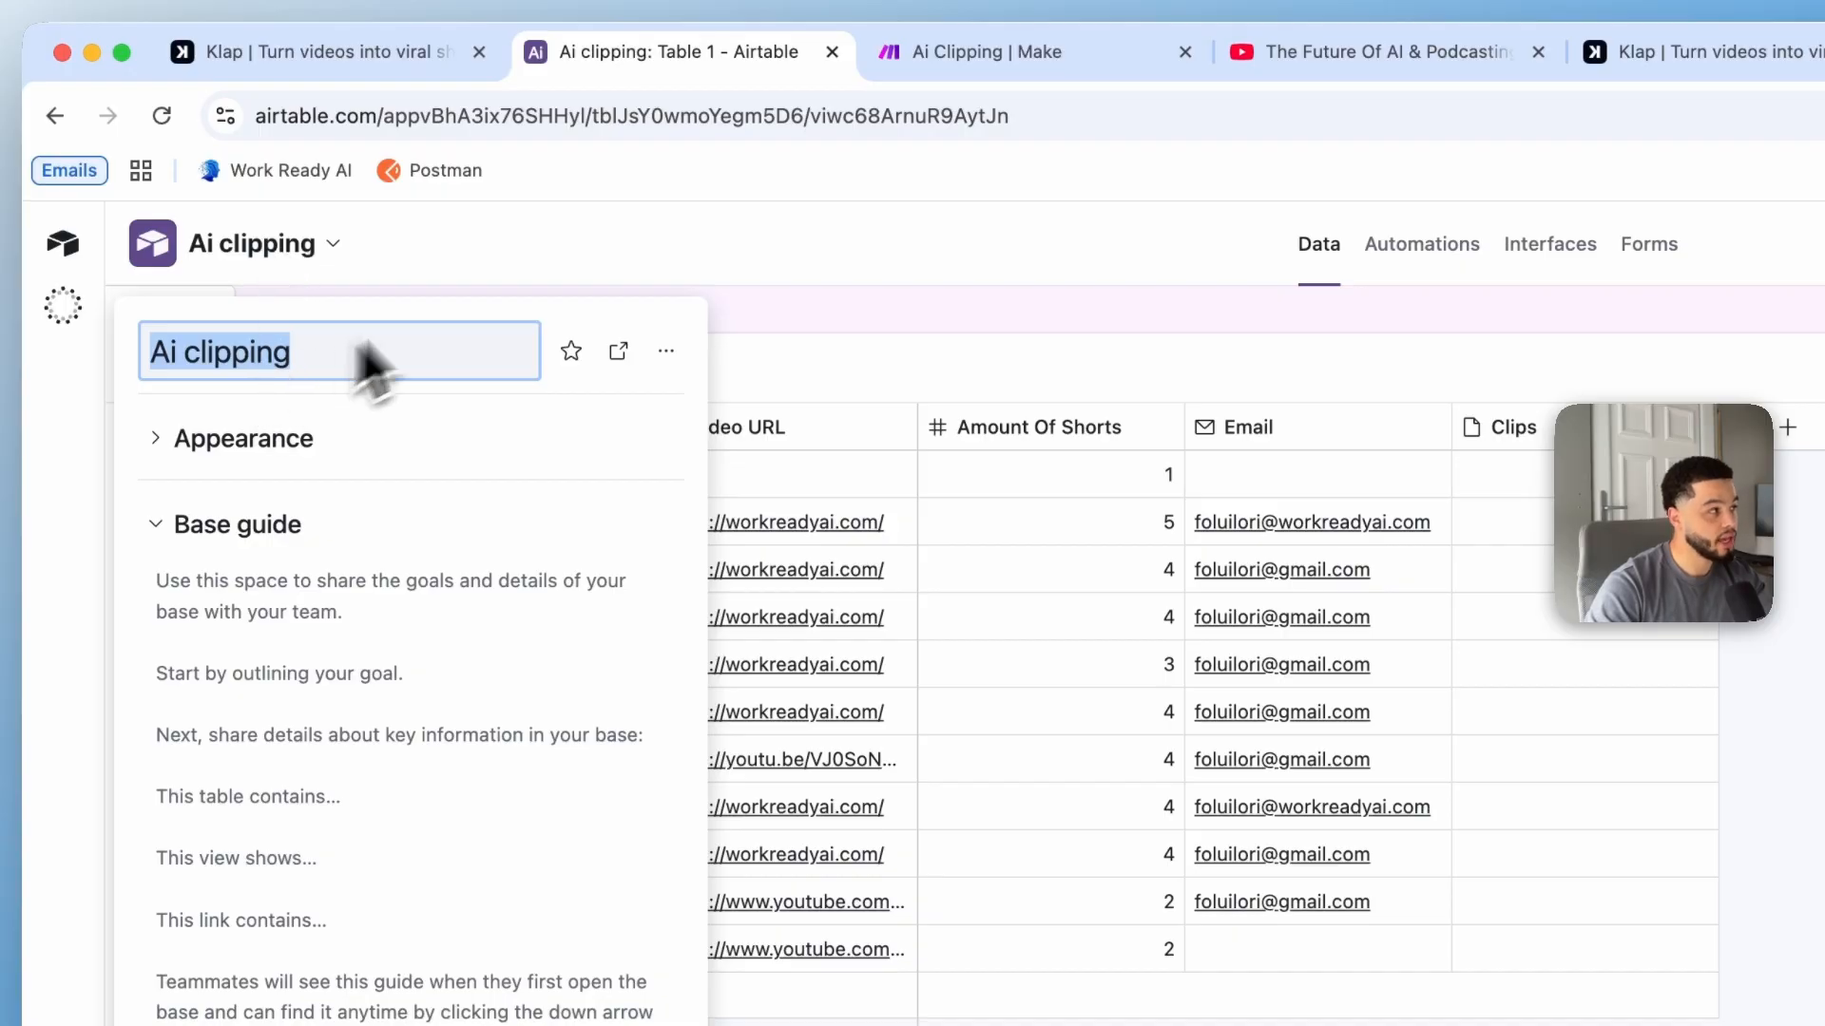
click(563, 228)
click(953, 55)
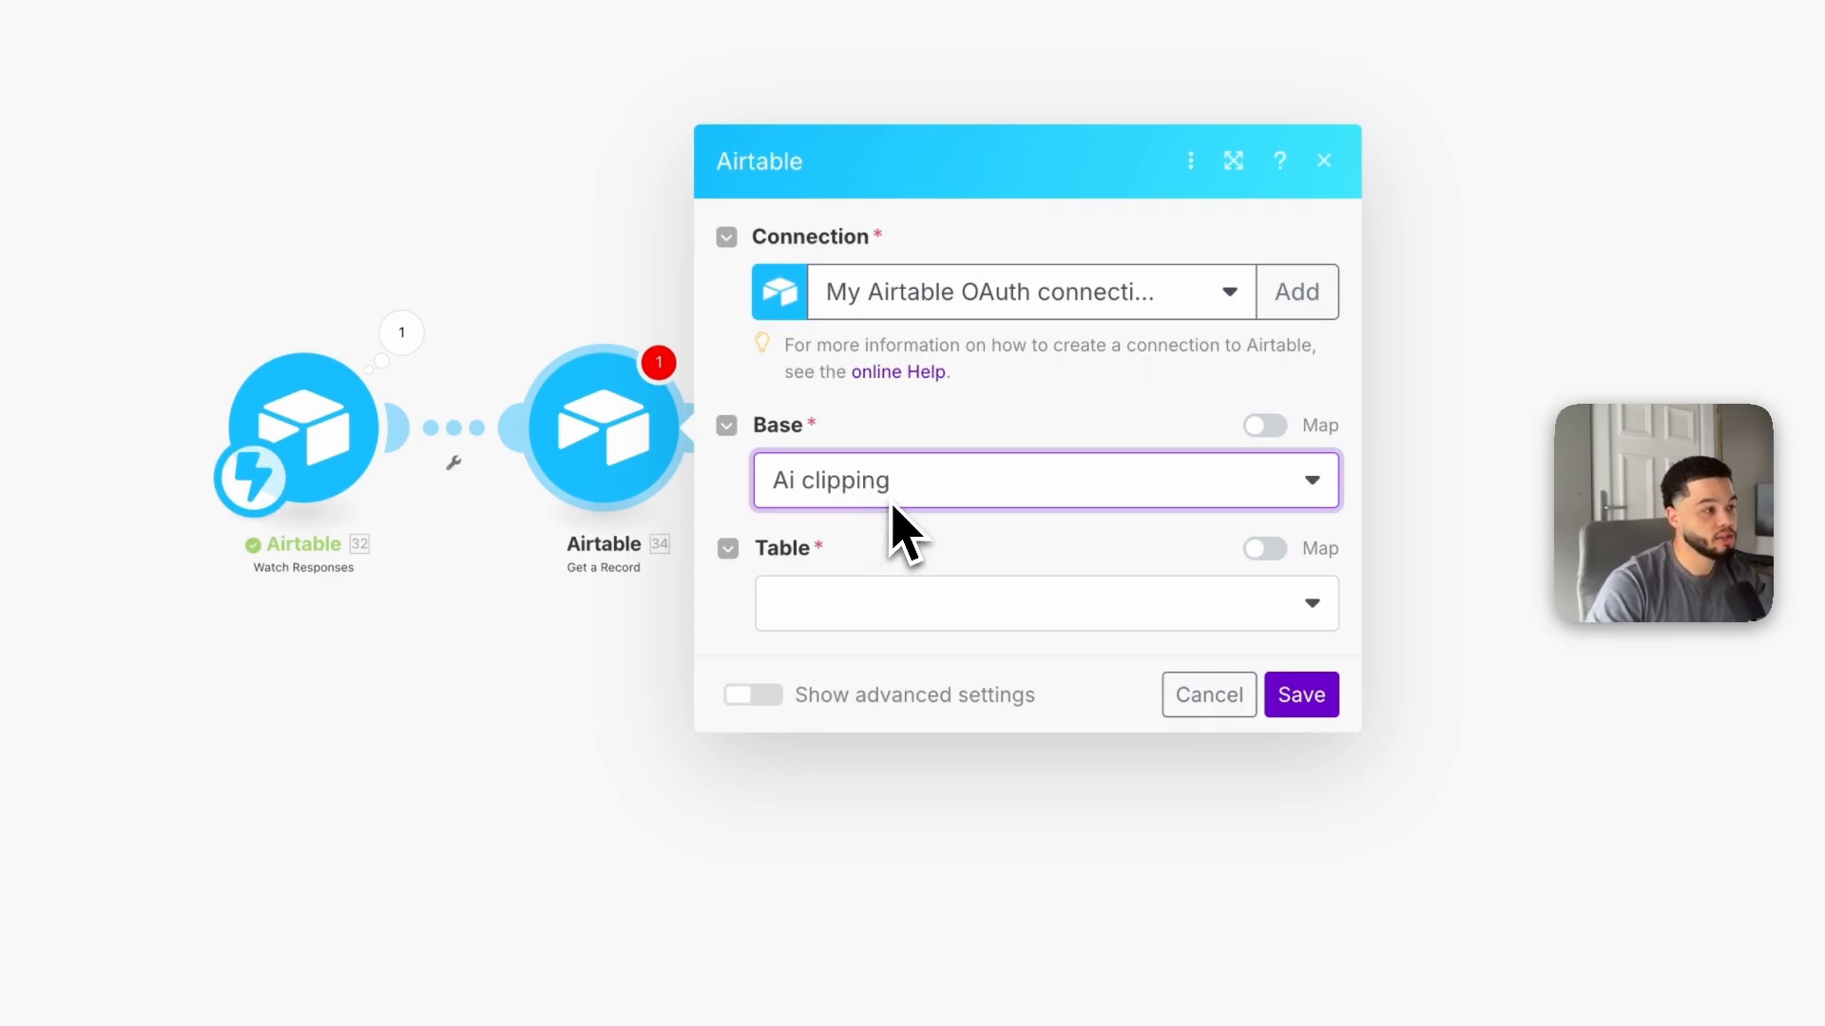
Step: Choose Table 1, map the trigger's record_id into the Record ID field, and save the module
click(908, 608)
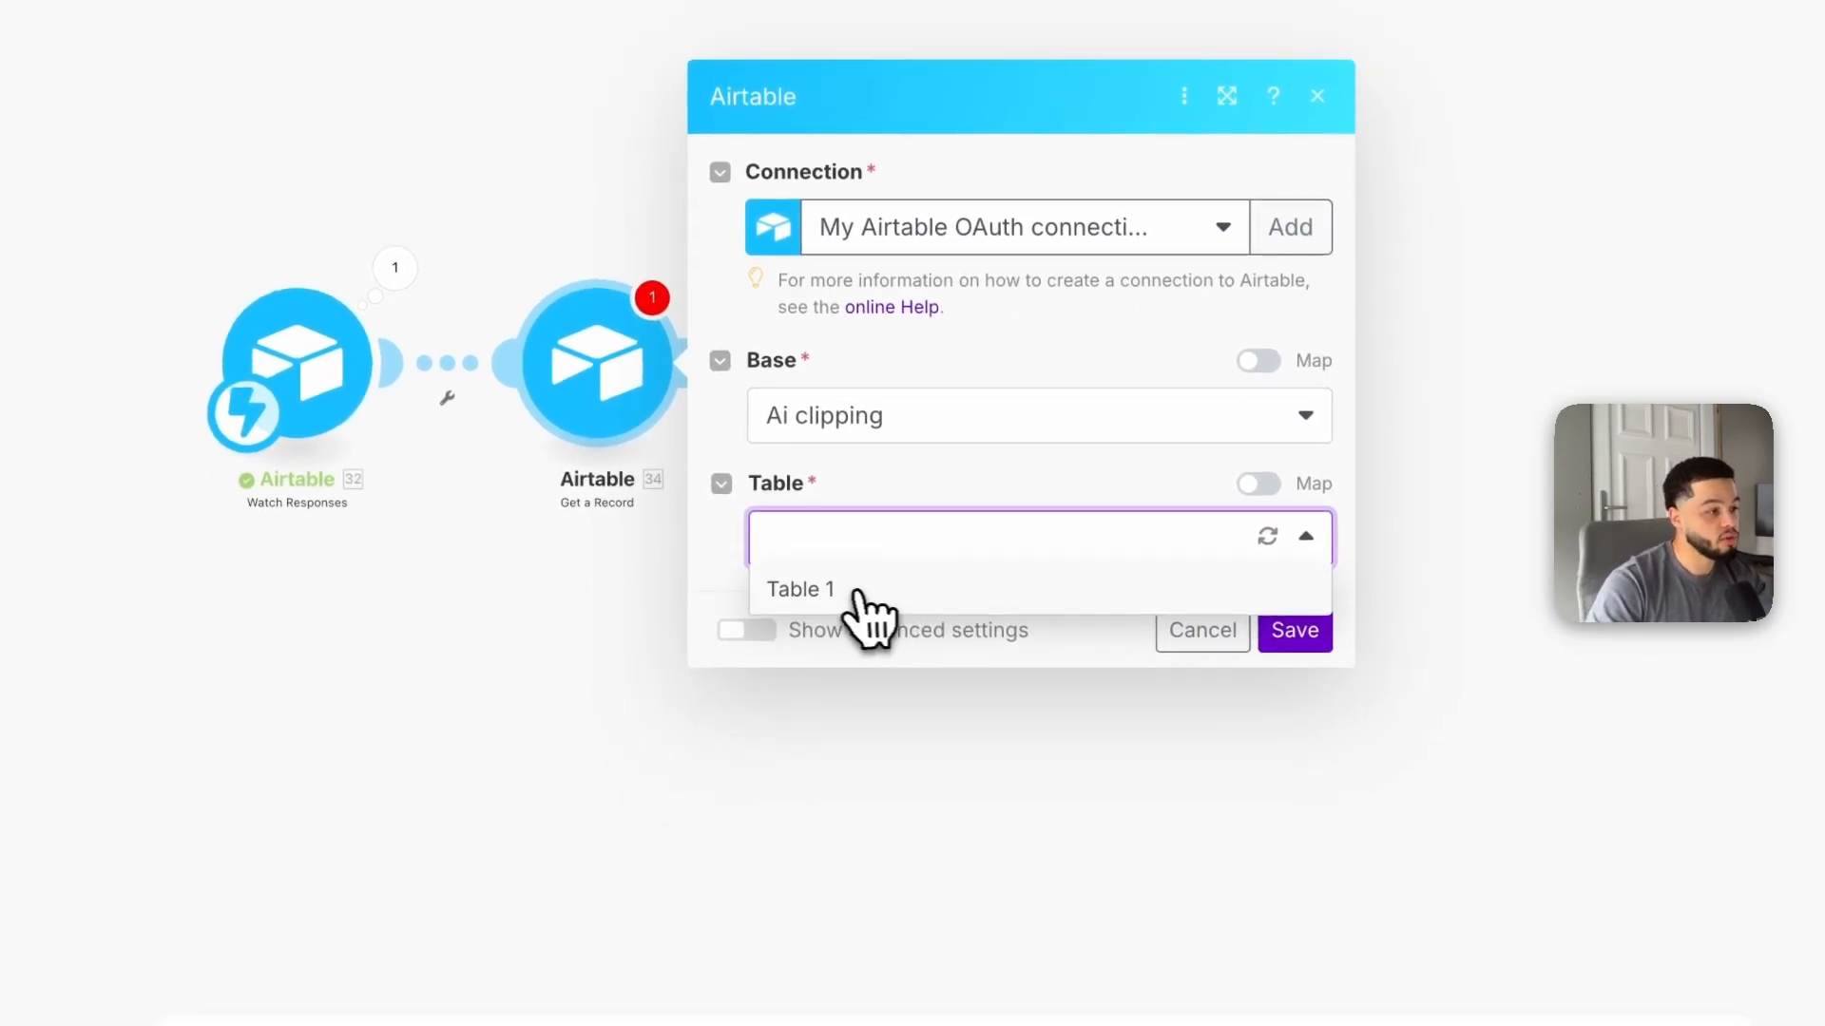
click(870, 656)
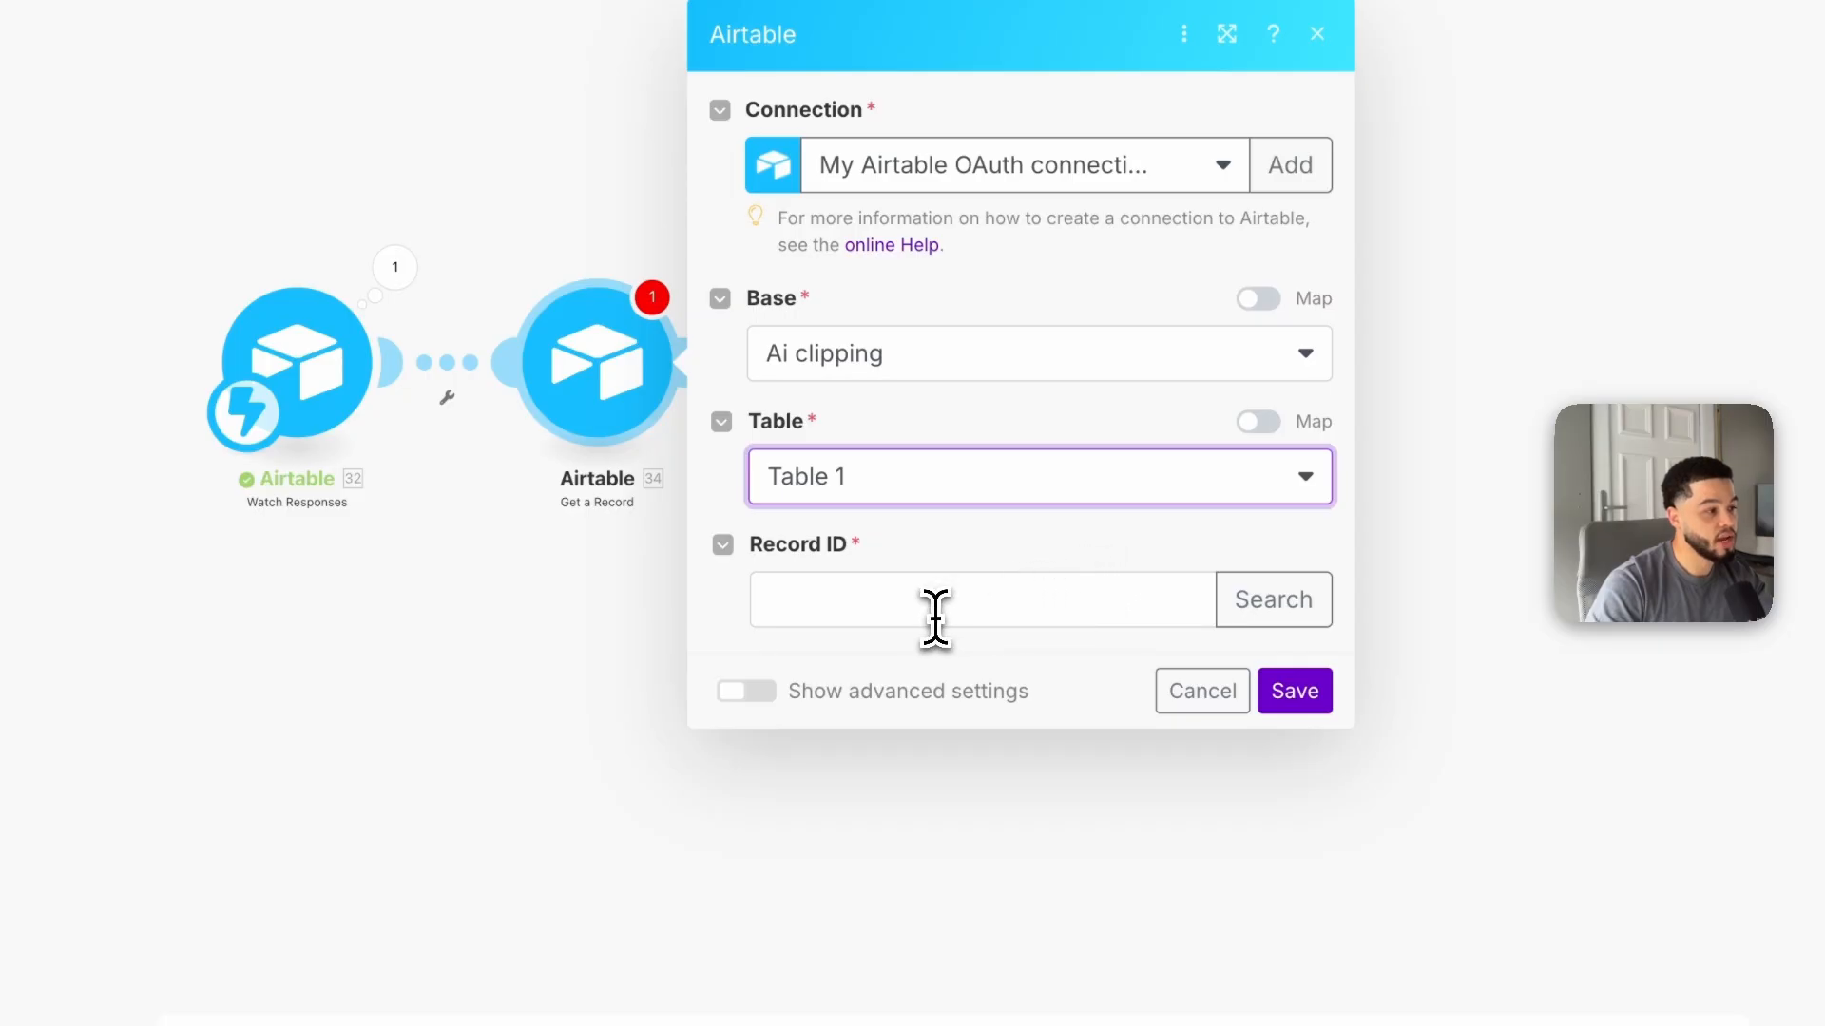
click(973, 599)
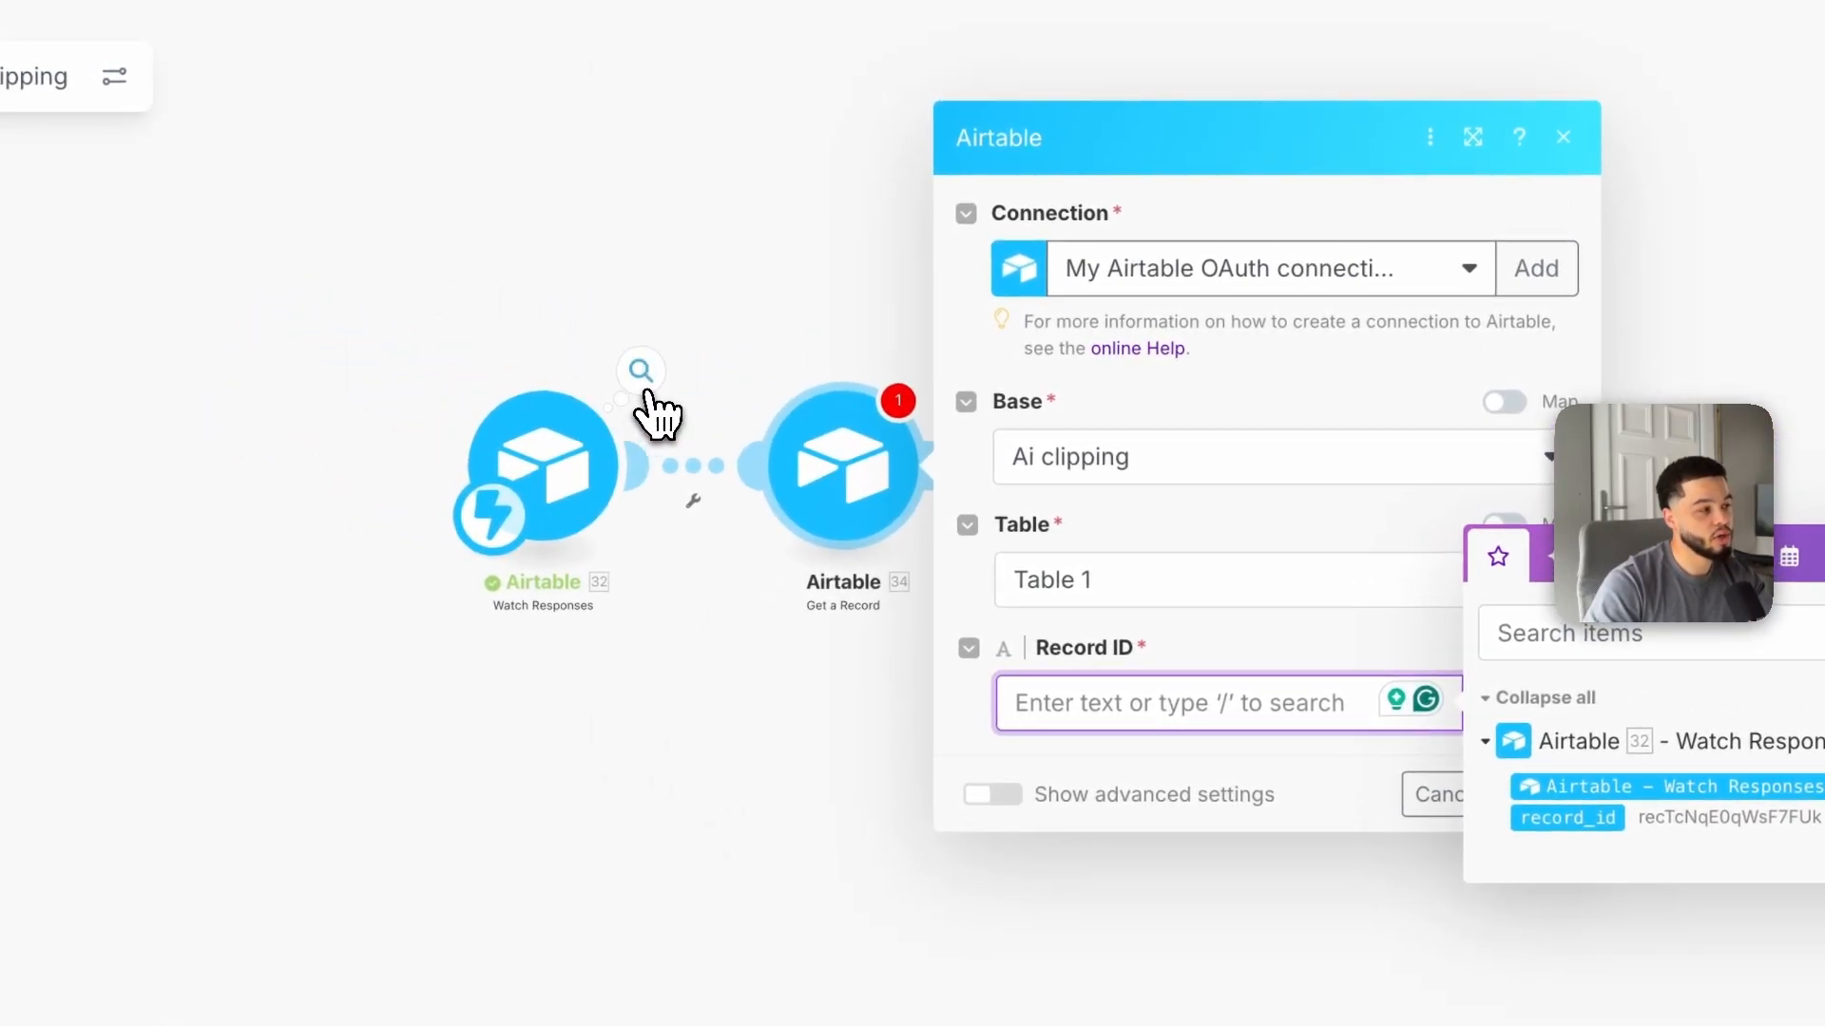
click(598, 354)
drag(825, 443, 1102, 454)
click(902, 670)
click(856, 481)
click(1108, 679)
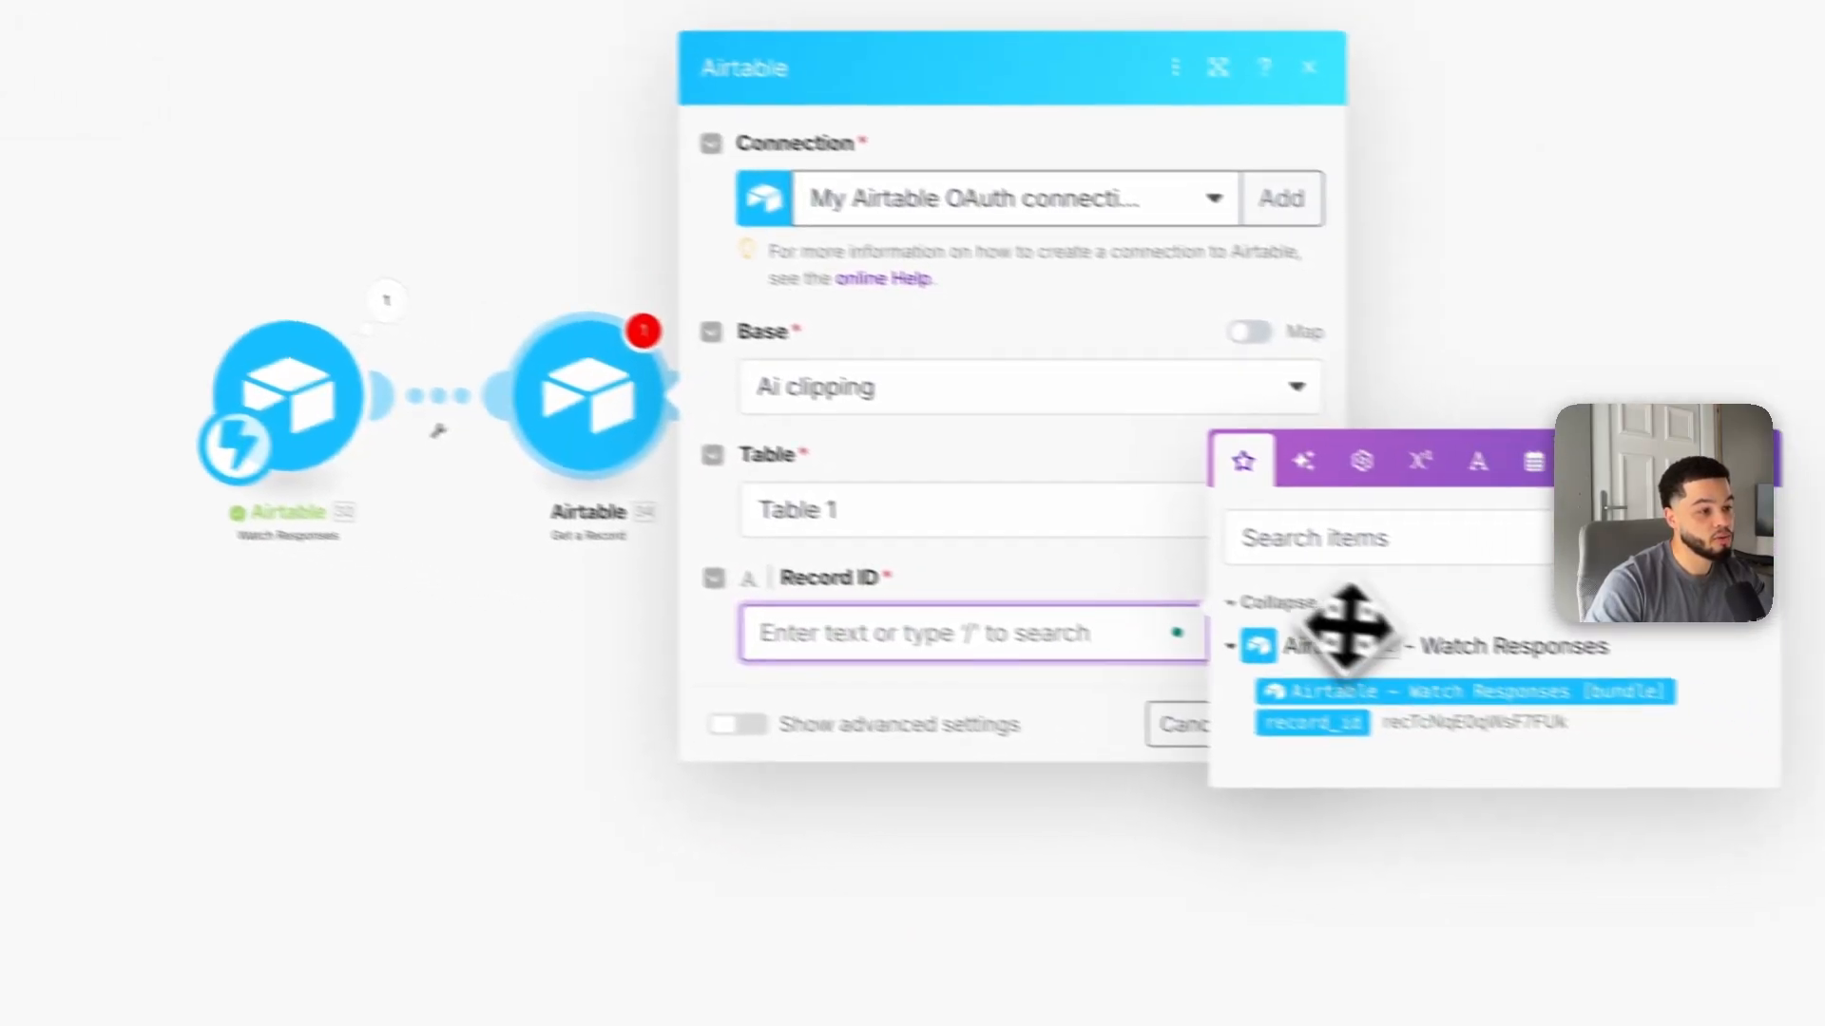
click(1340, 730)
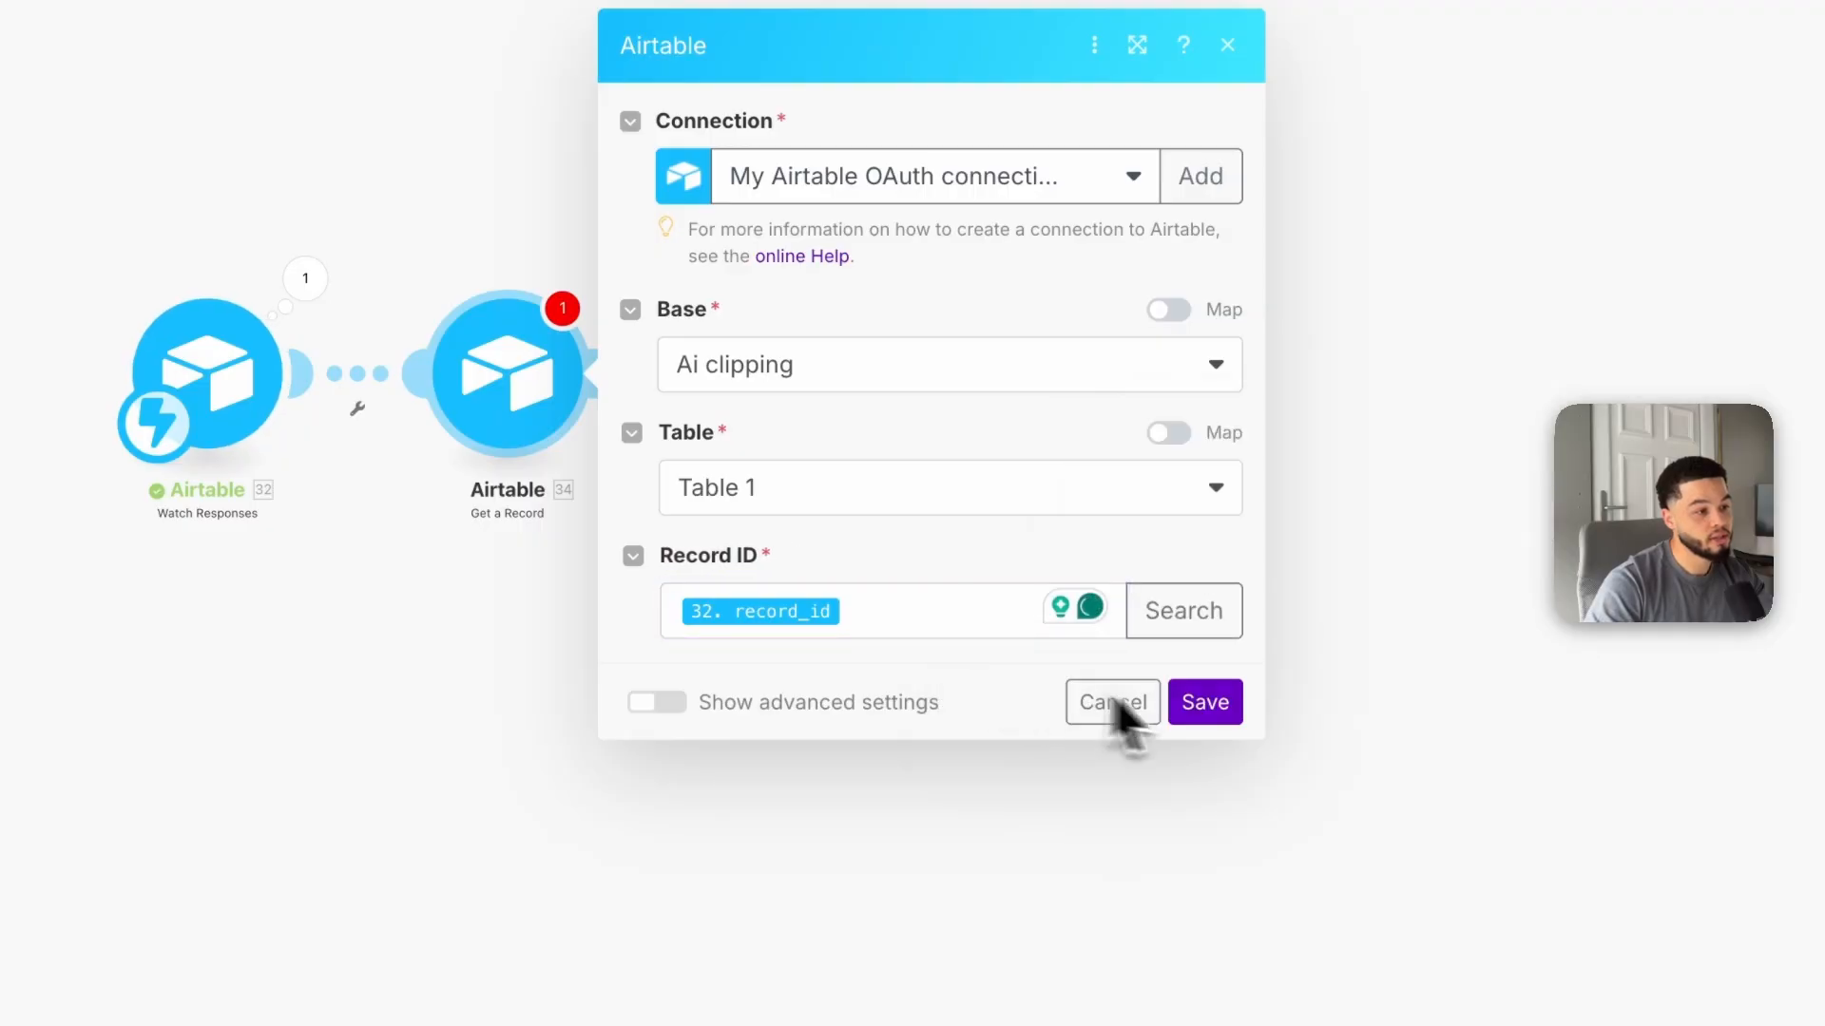
click(1205, 704)
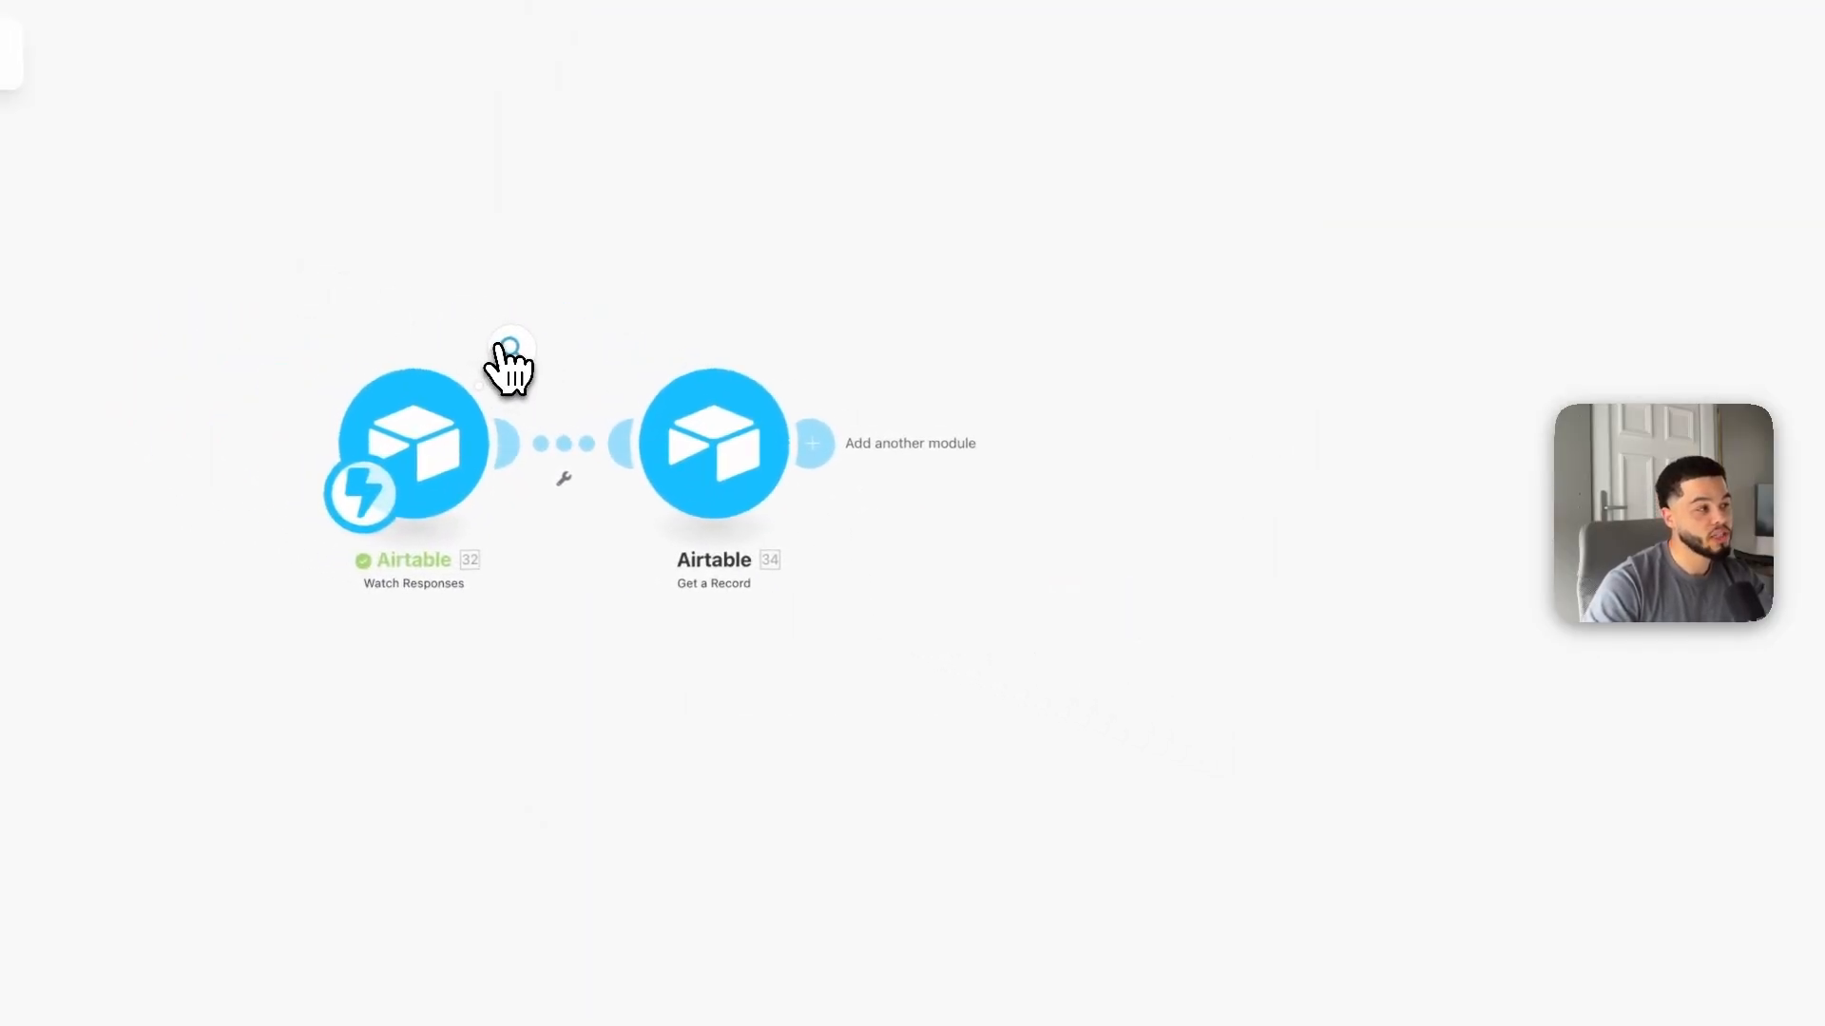
Step: Copy the trigger's received record ID and run only the Get a Record module with it
click(504, 349)
double_click(815, 419)
key(ctrl+c)
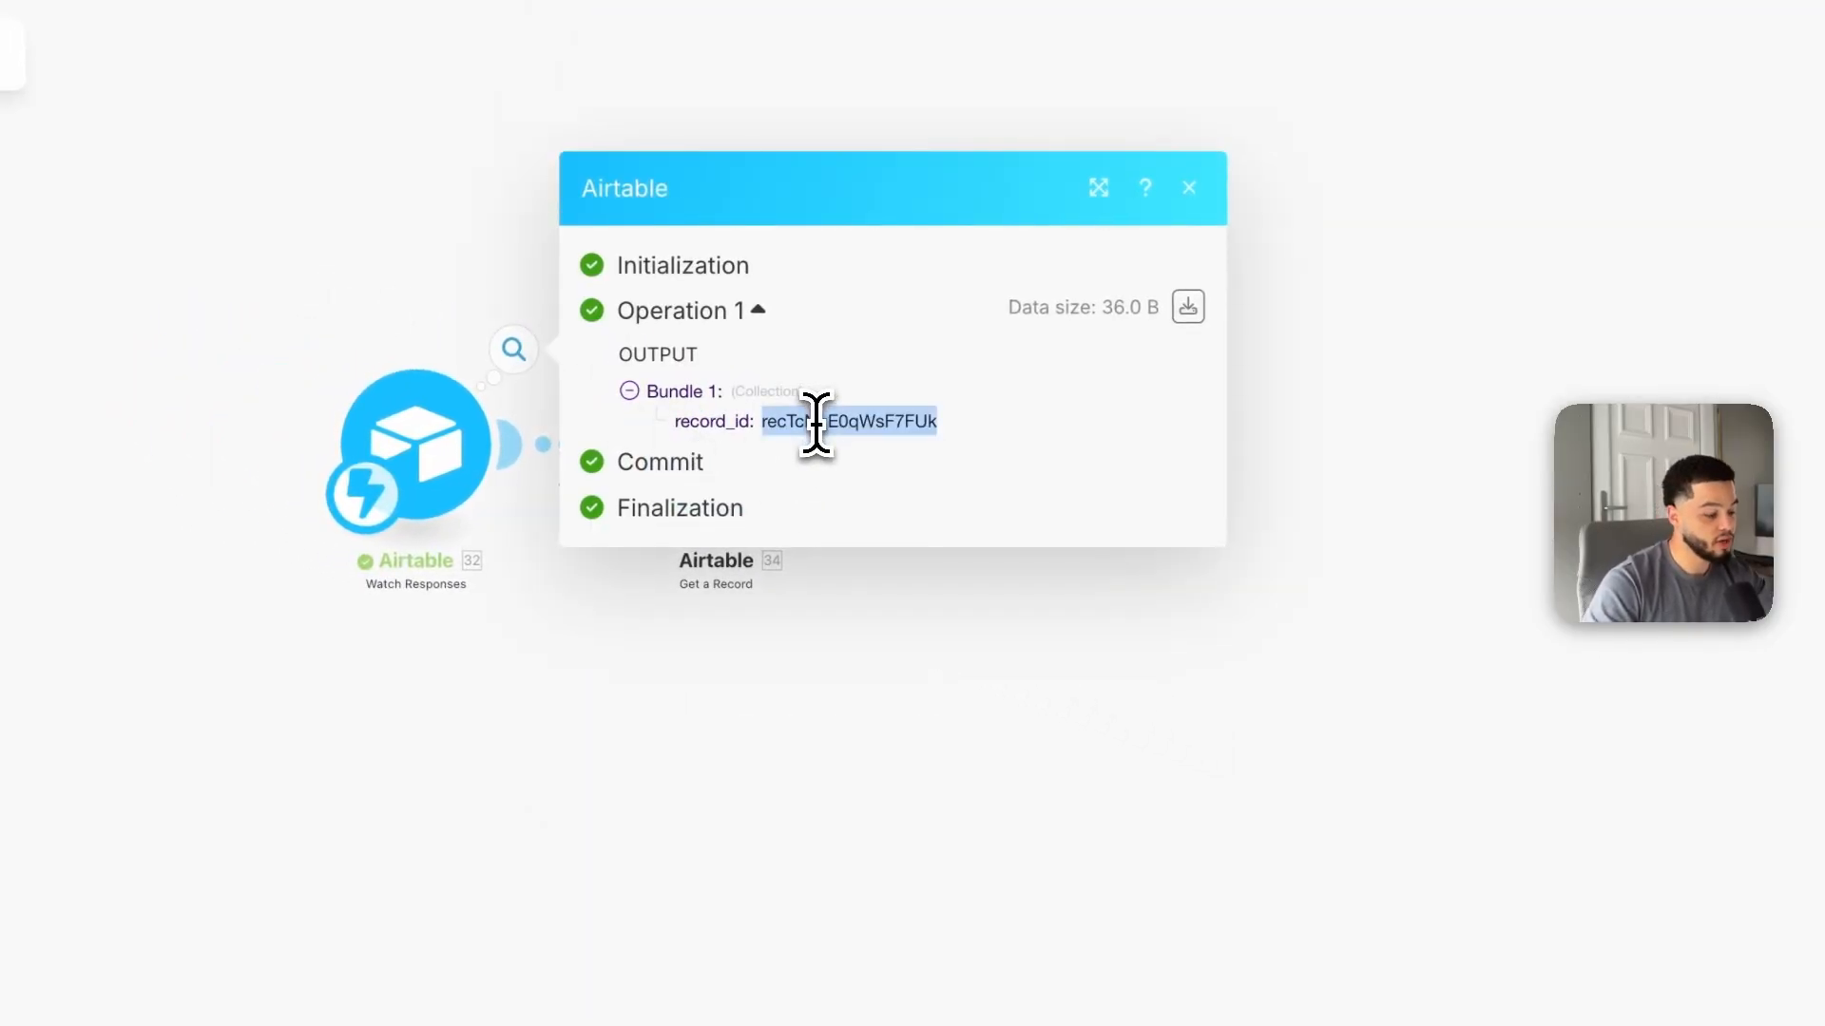
click(842, 669)
right_click(710, 473)
click(844, 548)
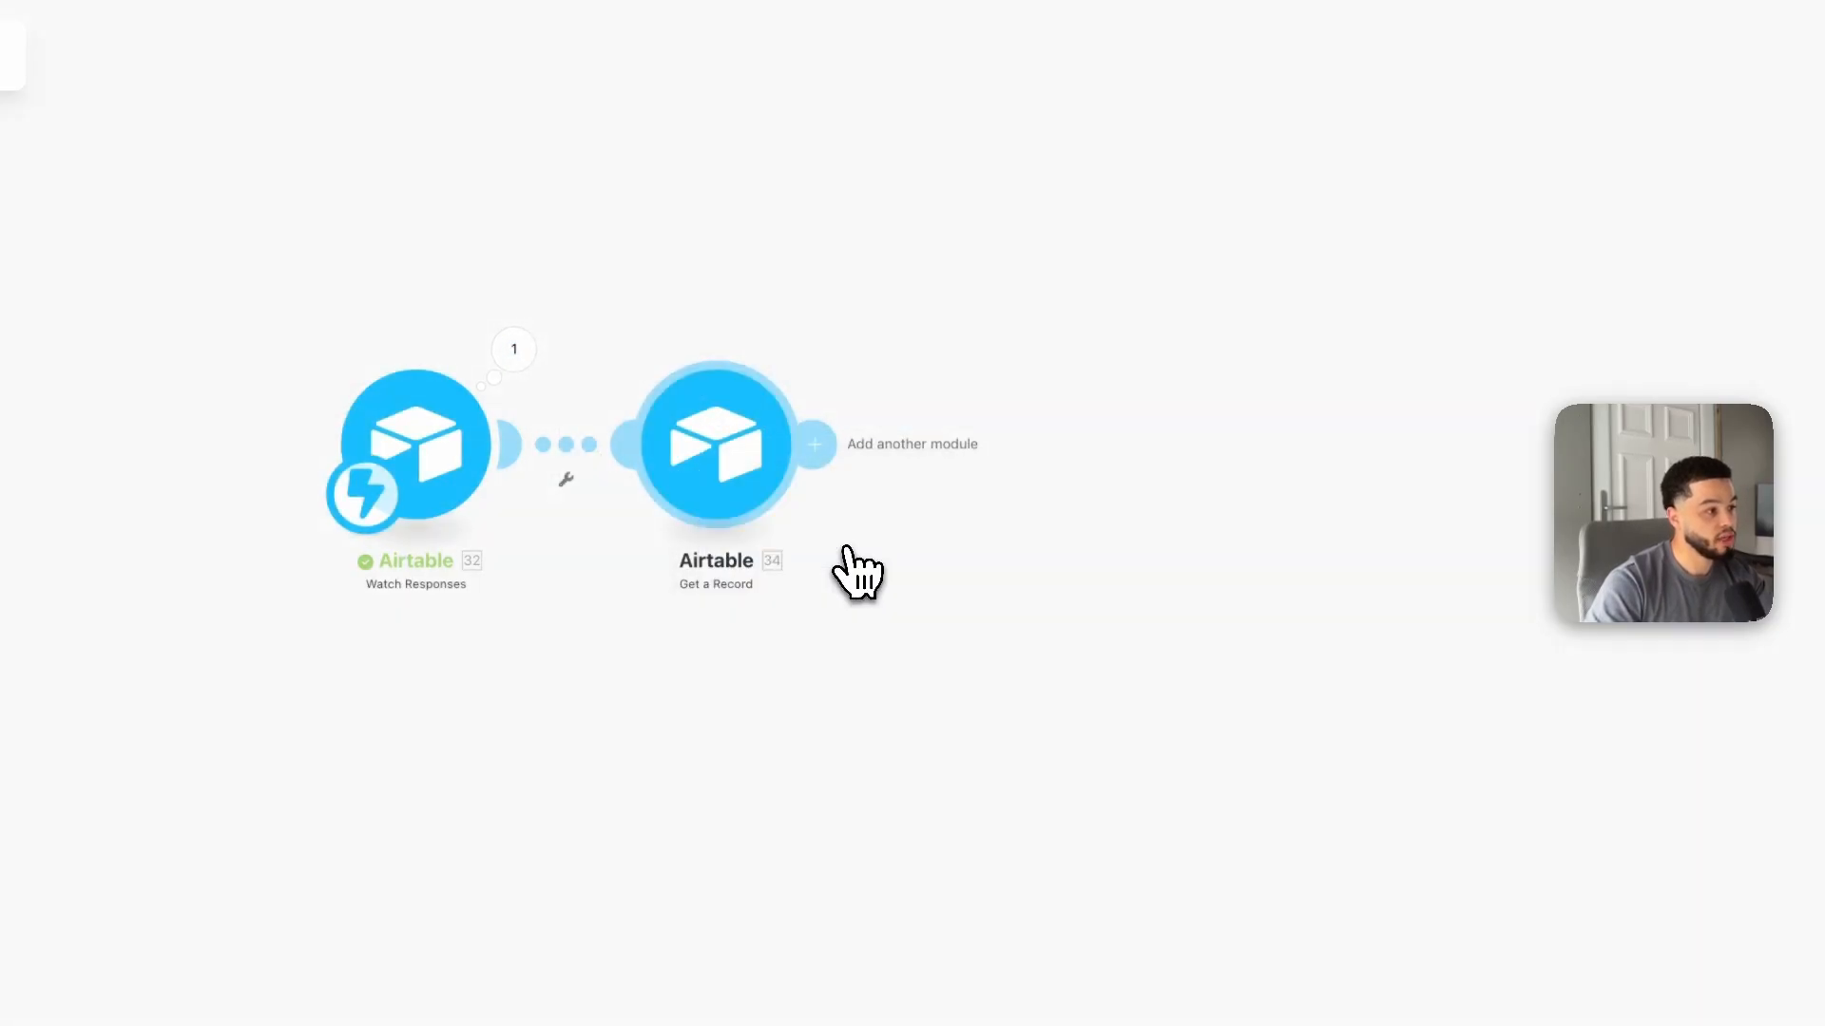
click(1000, 589)
key(ctrl+v)
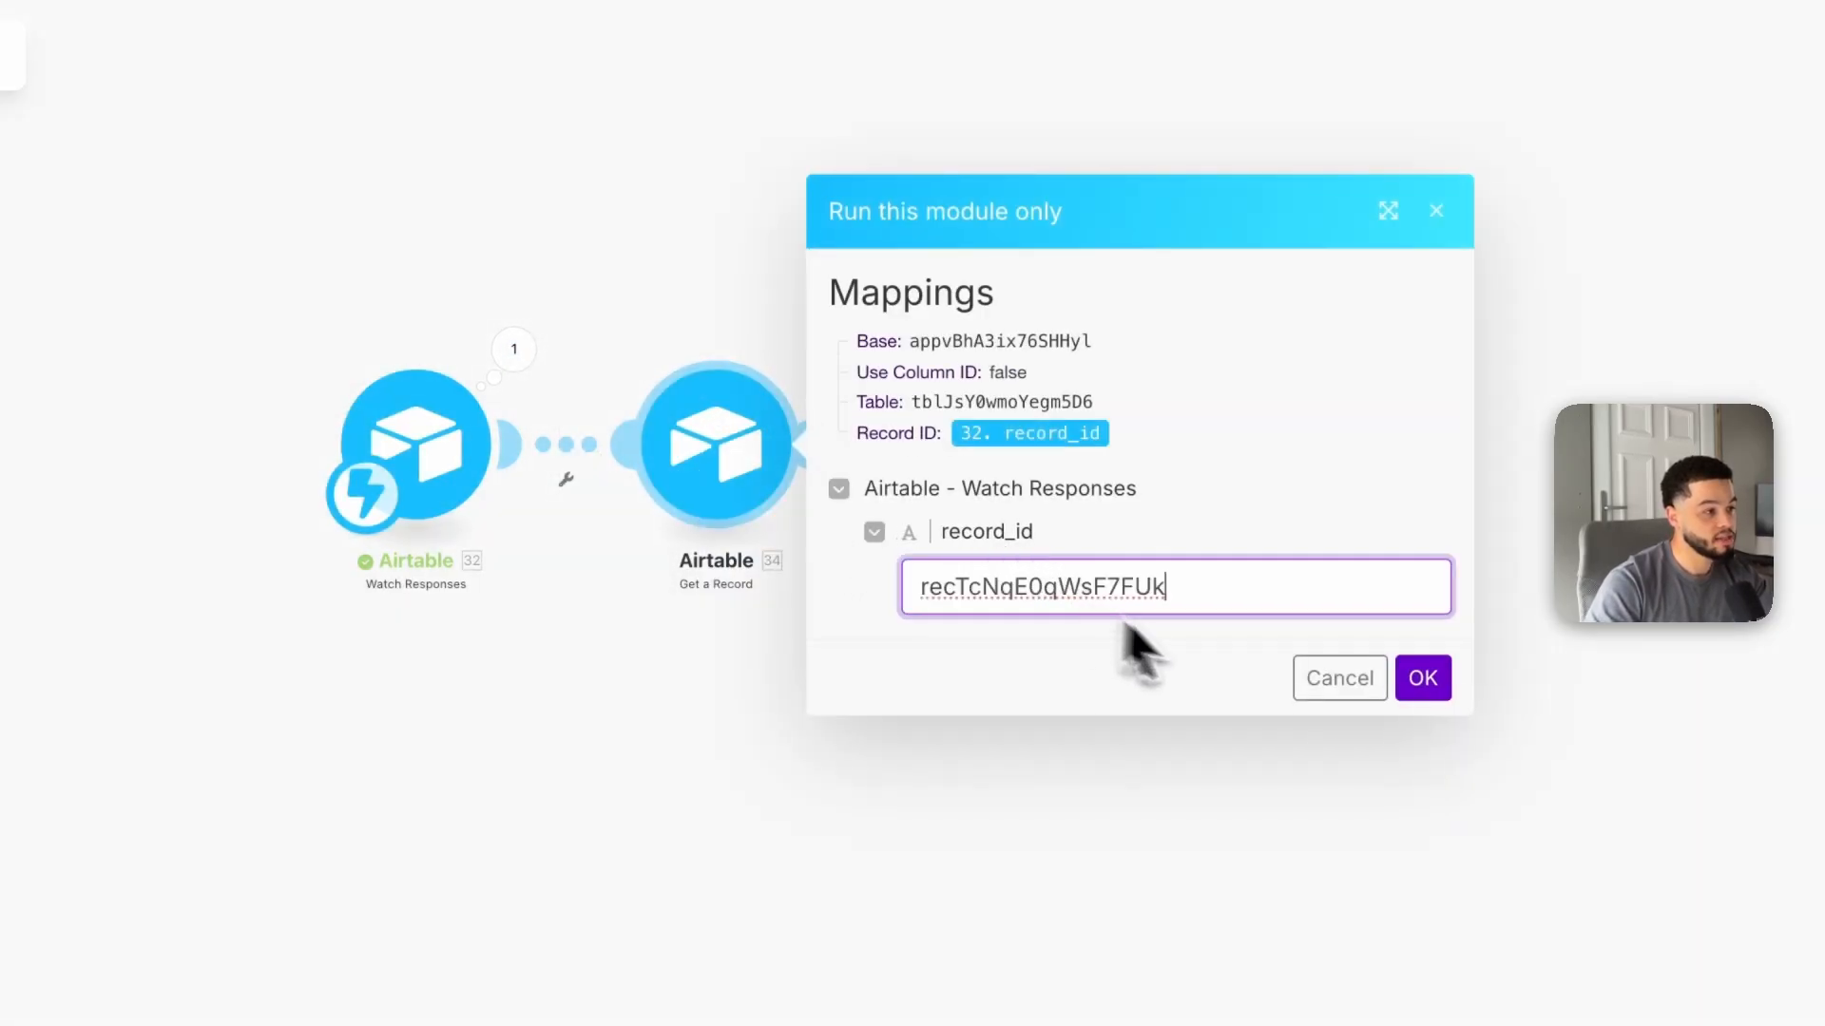
click(1283, 556)
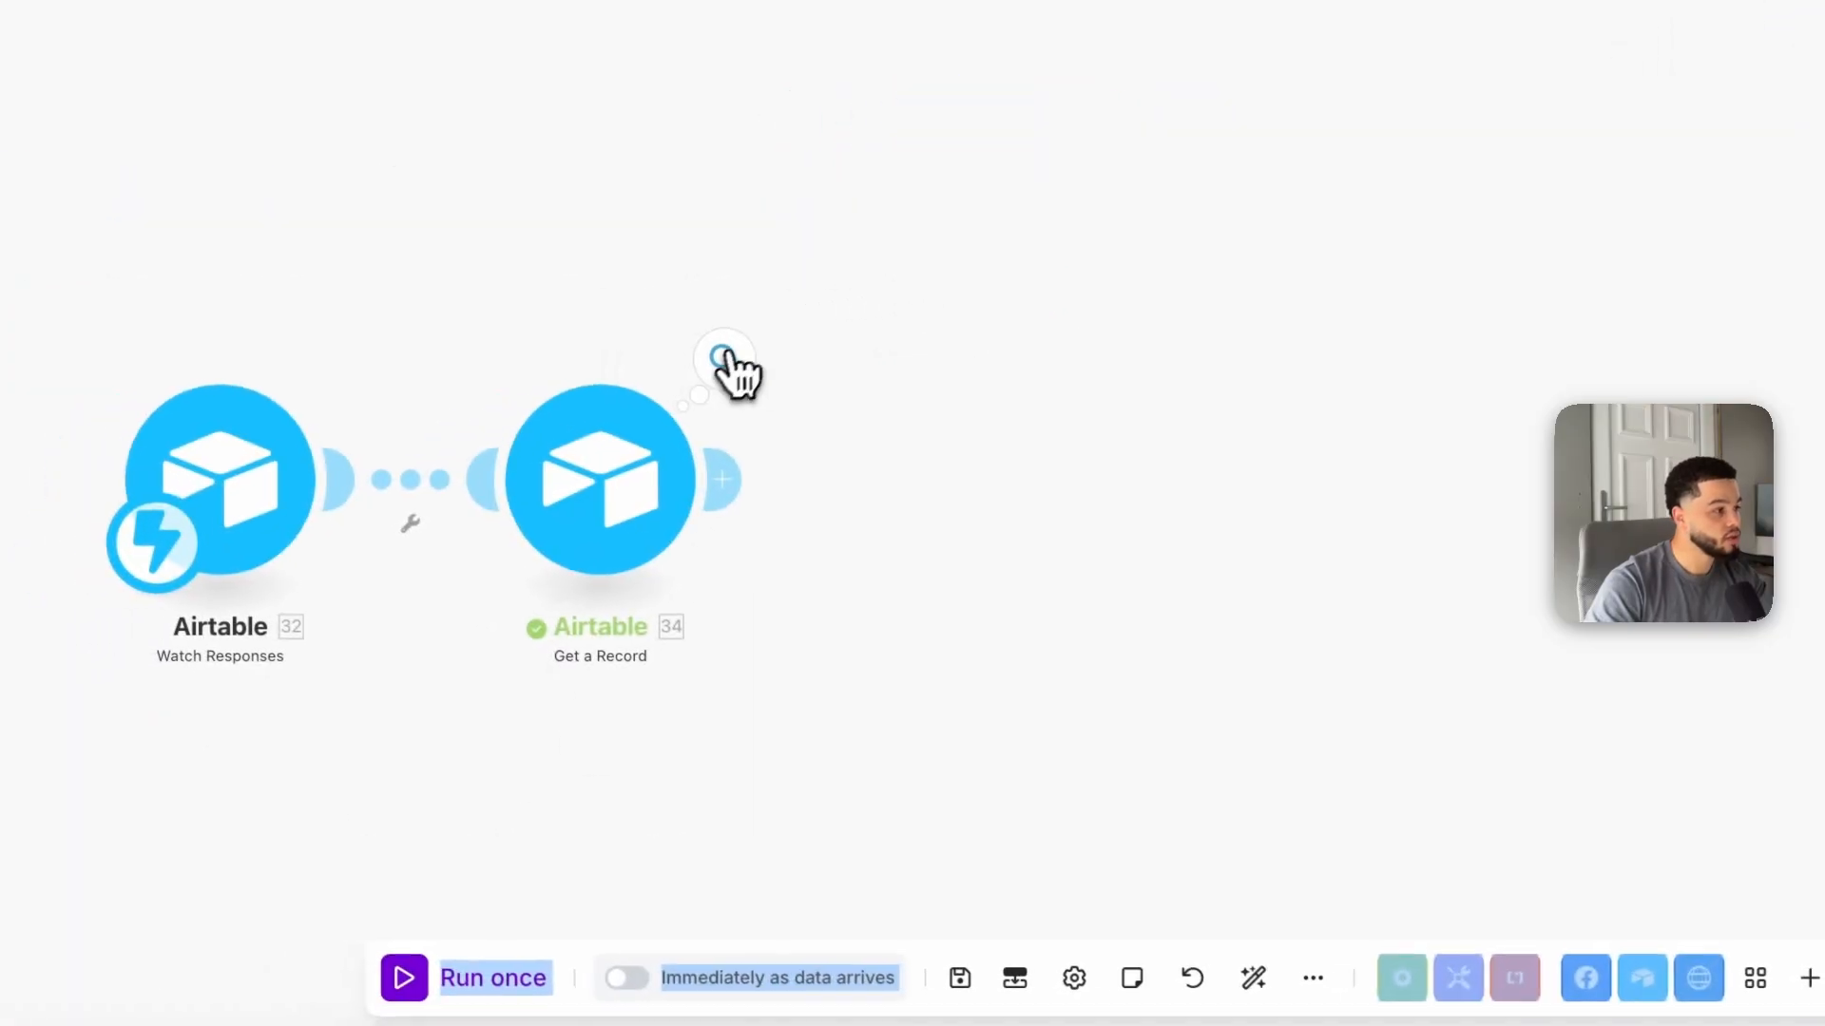
Step: Inspect the Get a Record module's output bundle
click(727, 362)
drag(1013, 482, 1165, 485)
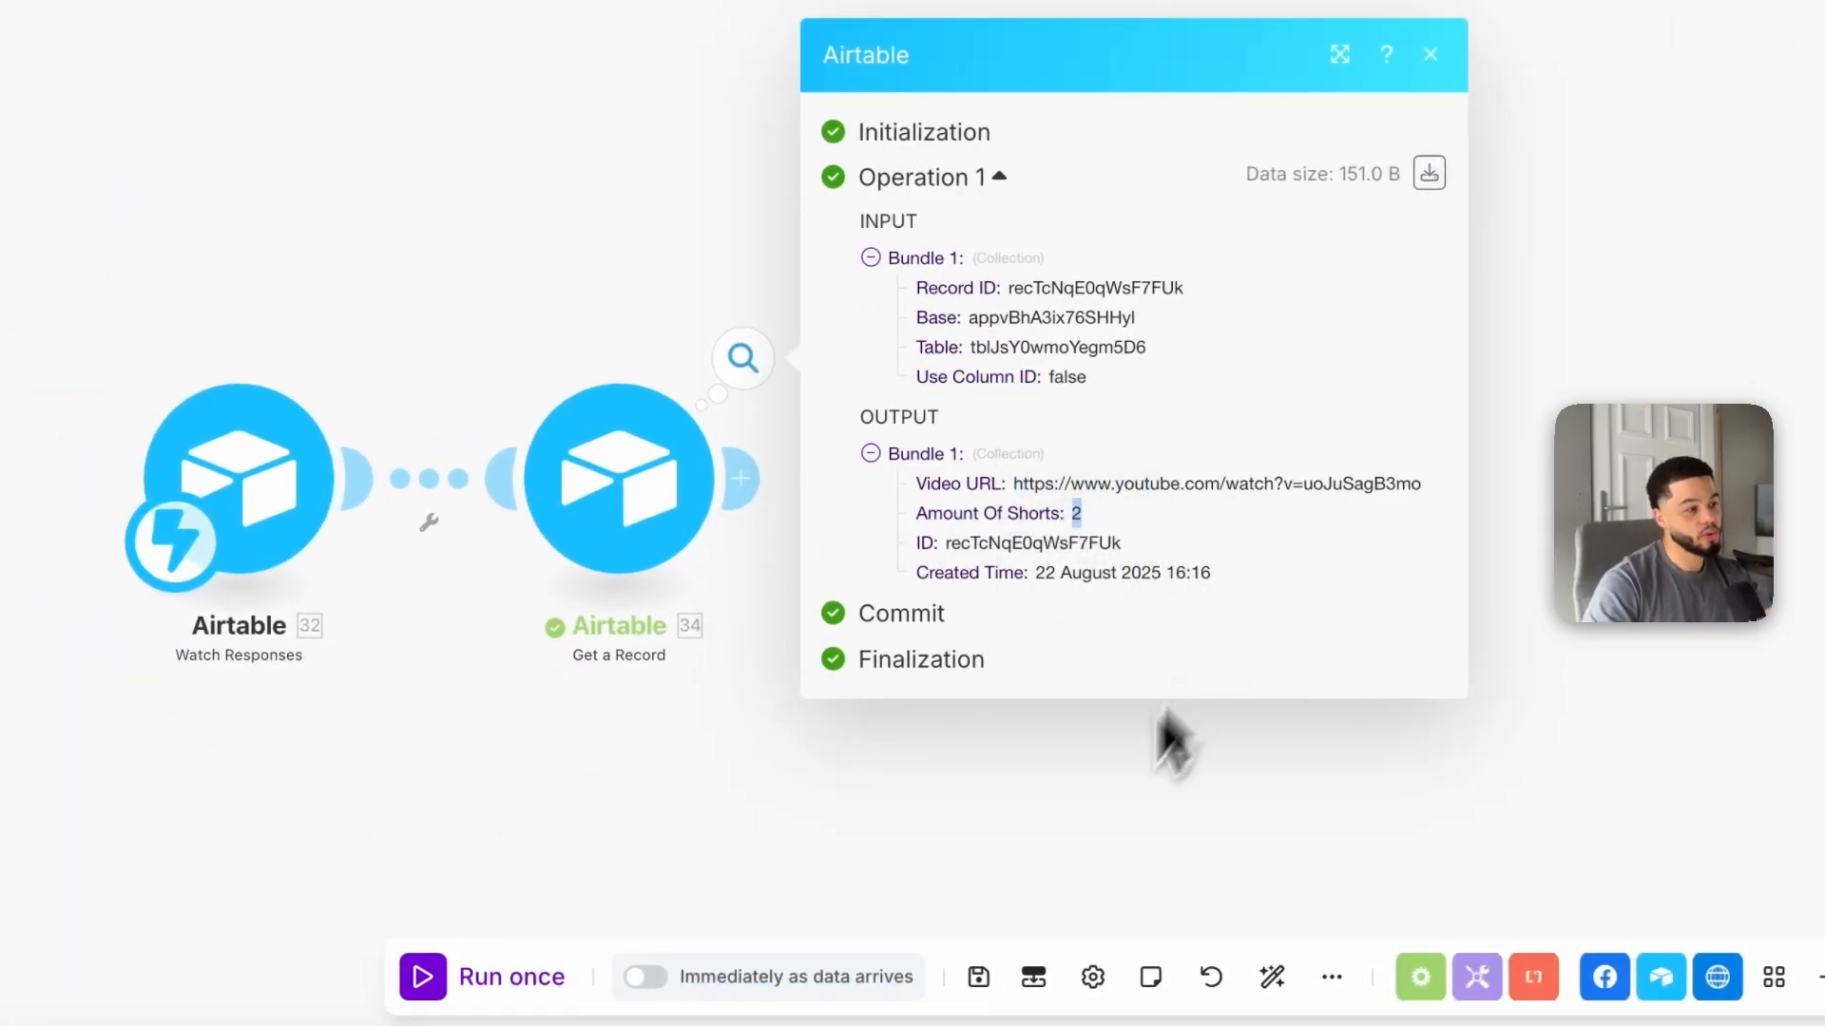
click(1056, 870)
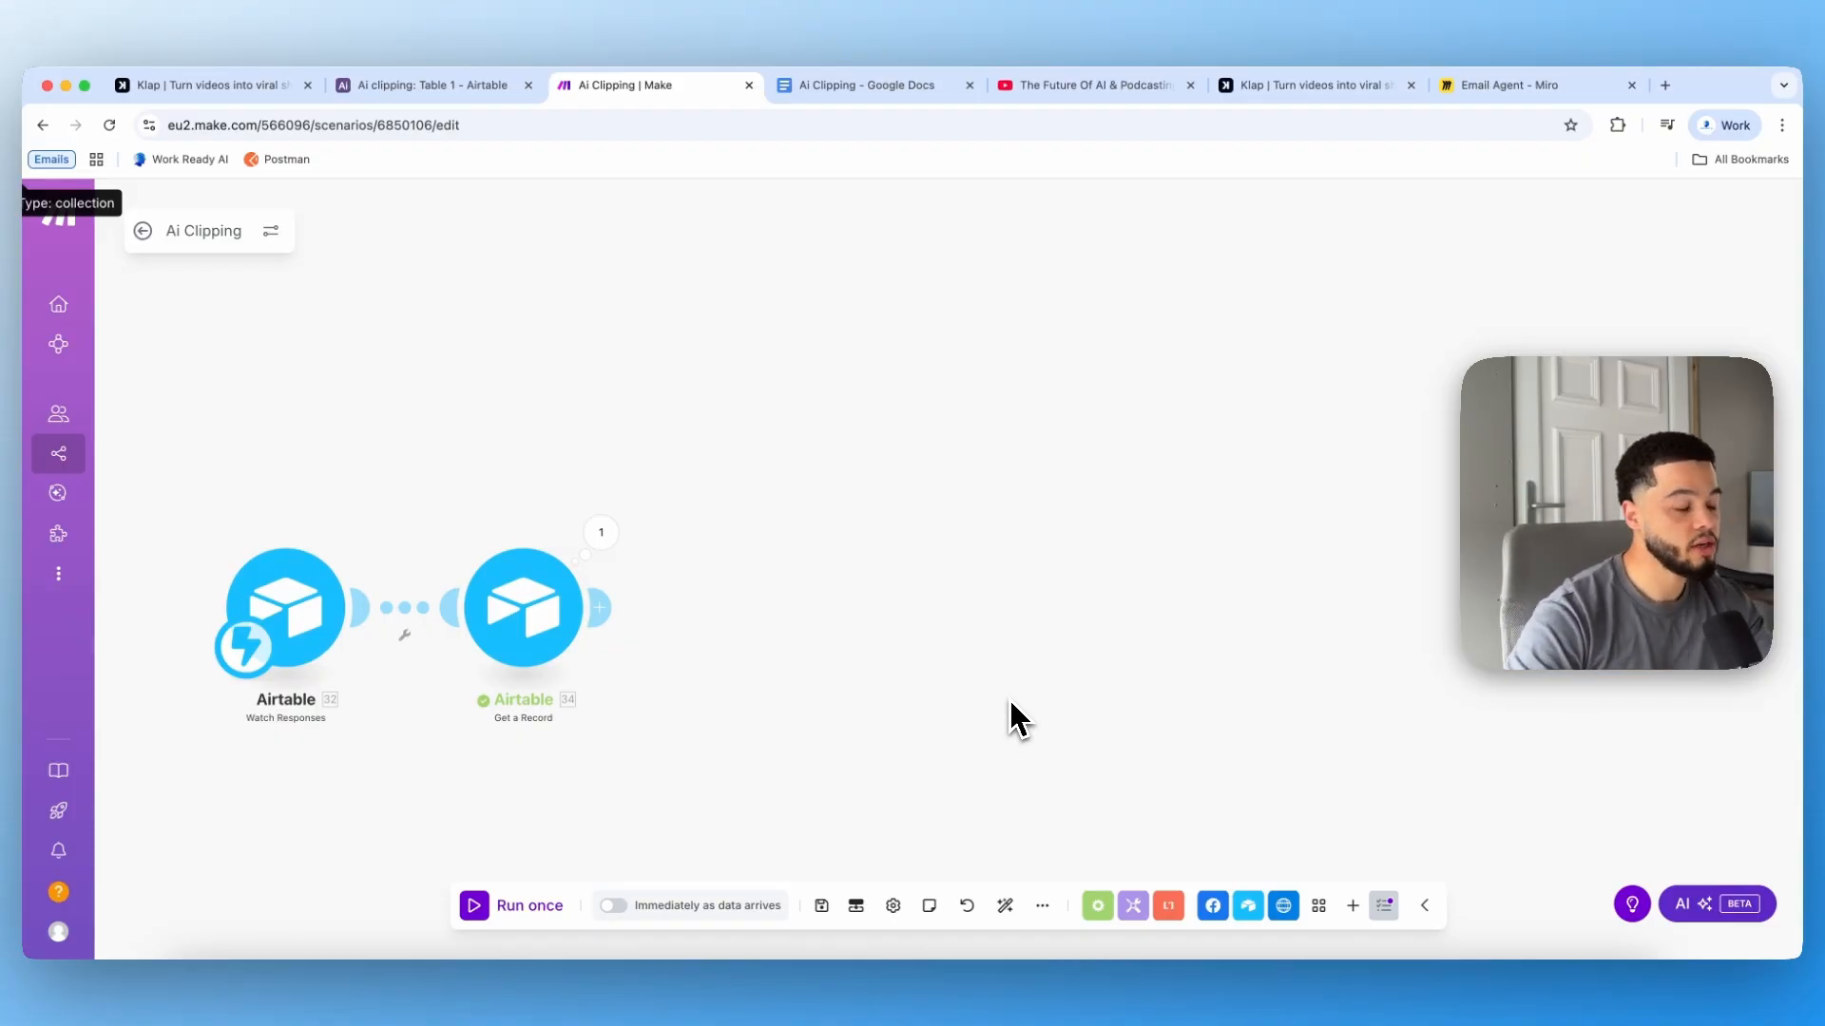
Step: Add an HTTP Make a request module after the Get a Record module
click(604, 608)
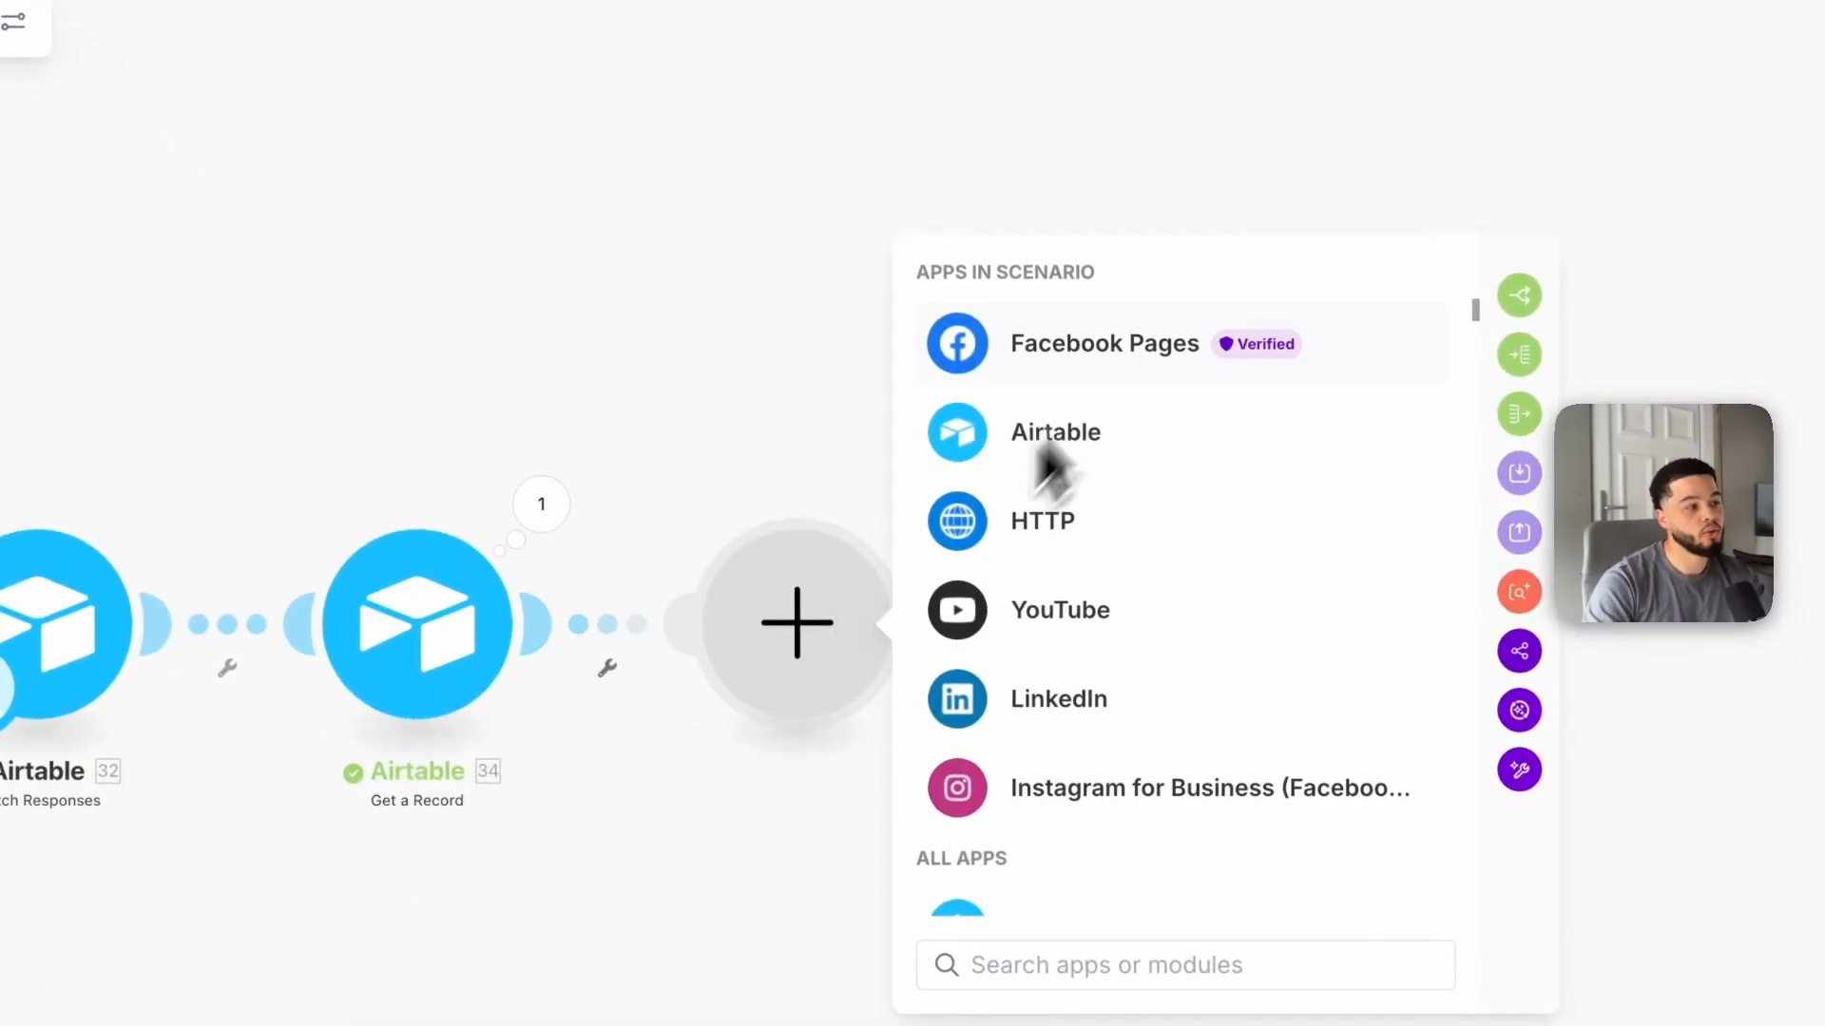
click(1036, 527)
scroll(1164, 627, down, 5)
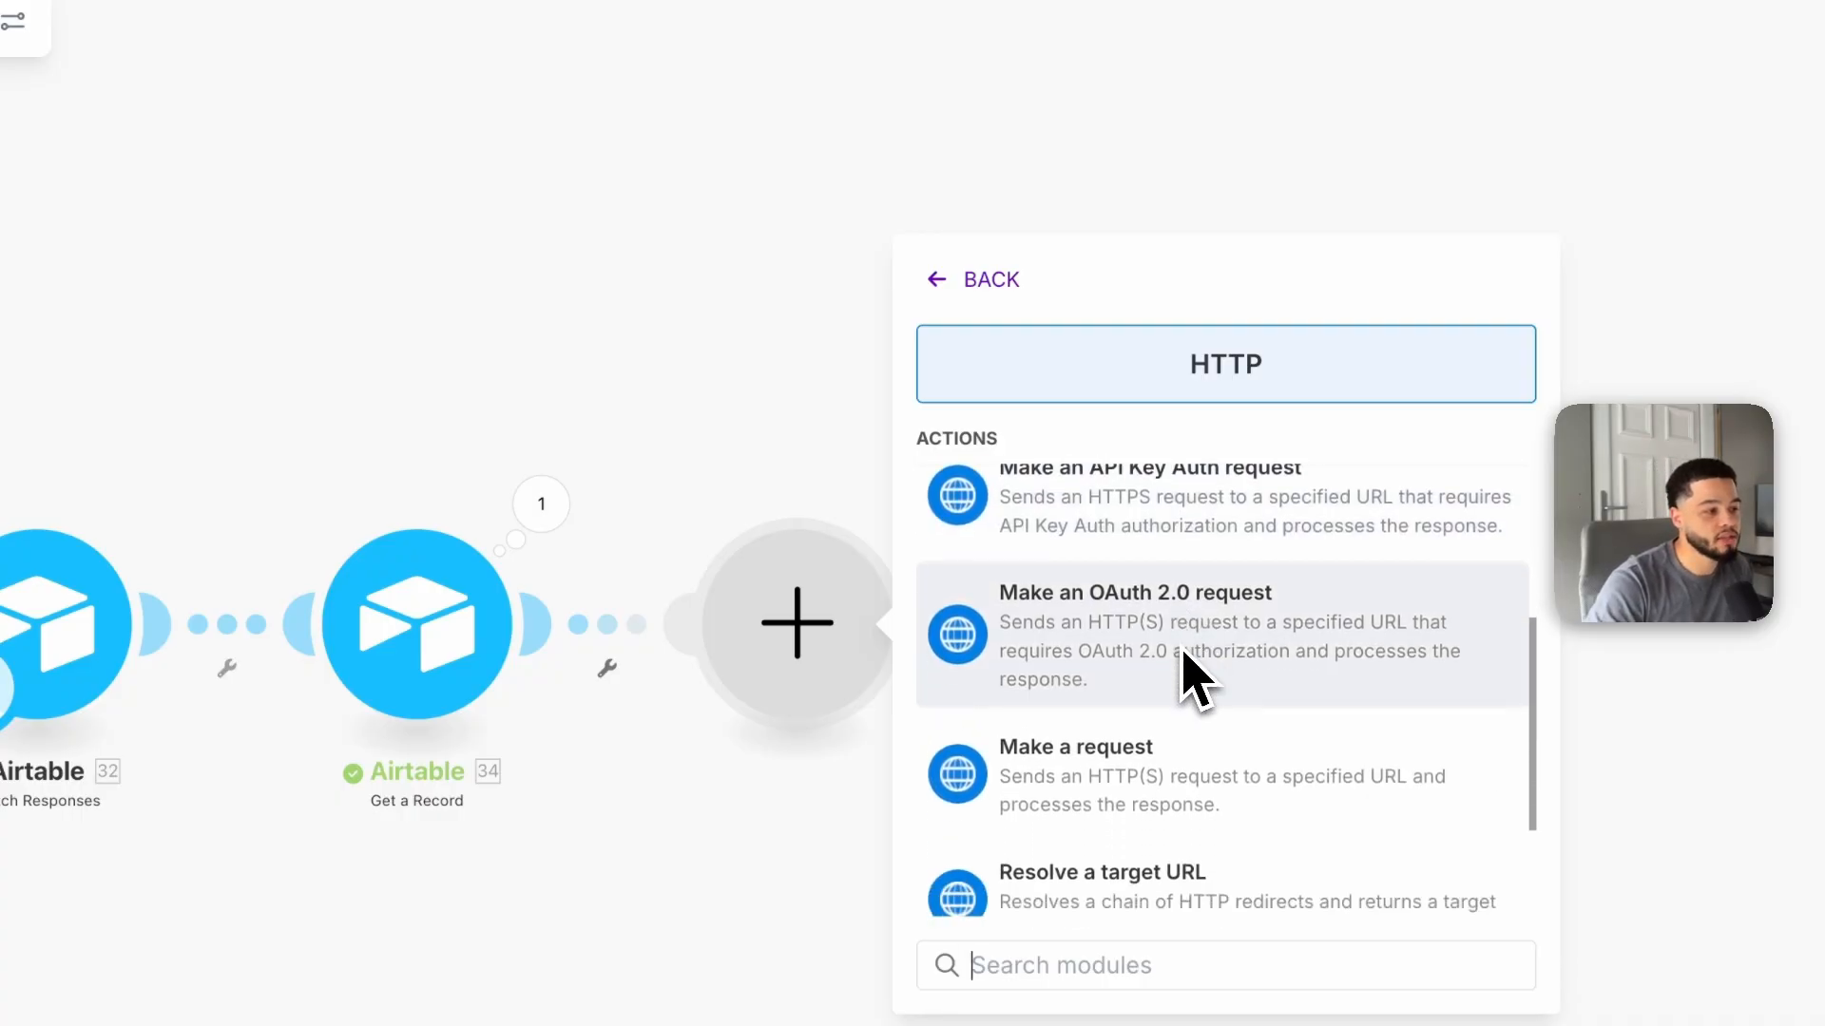
click(1093, 772)
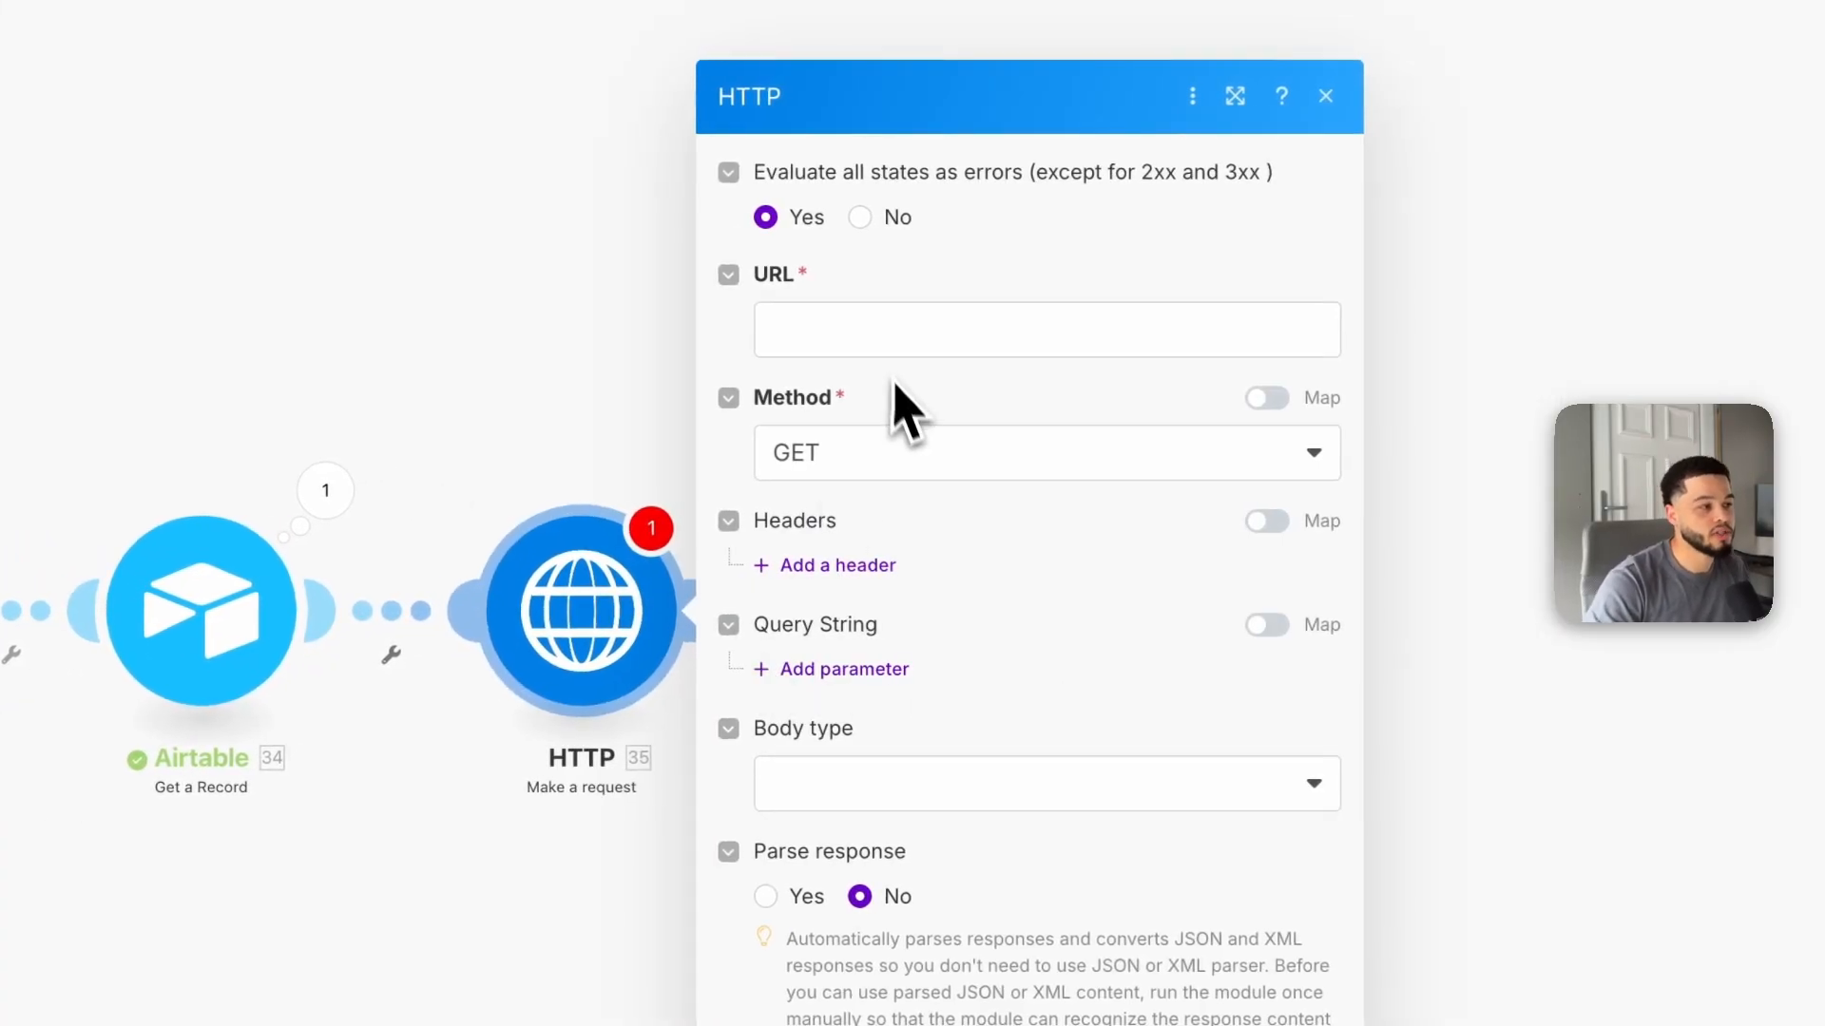
click(864, 341)
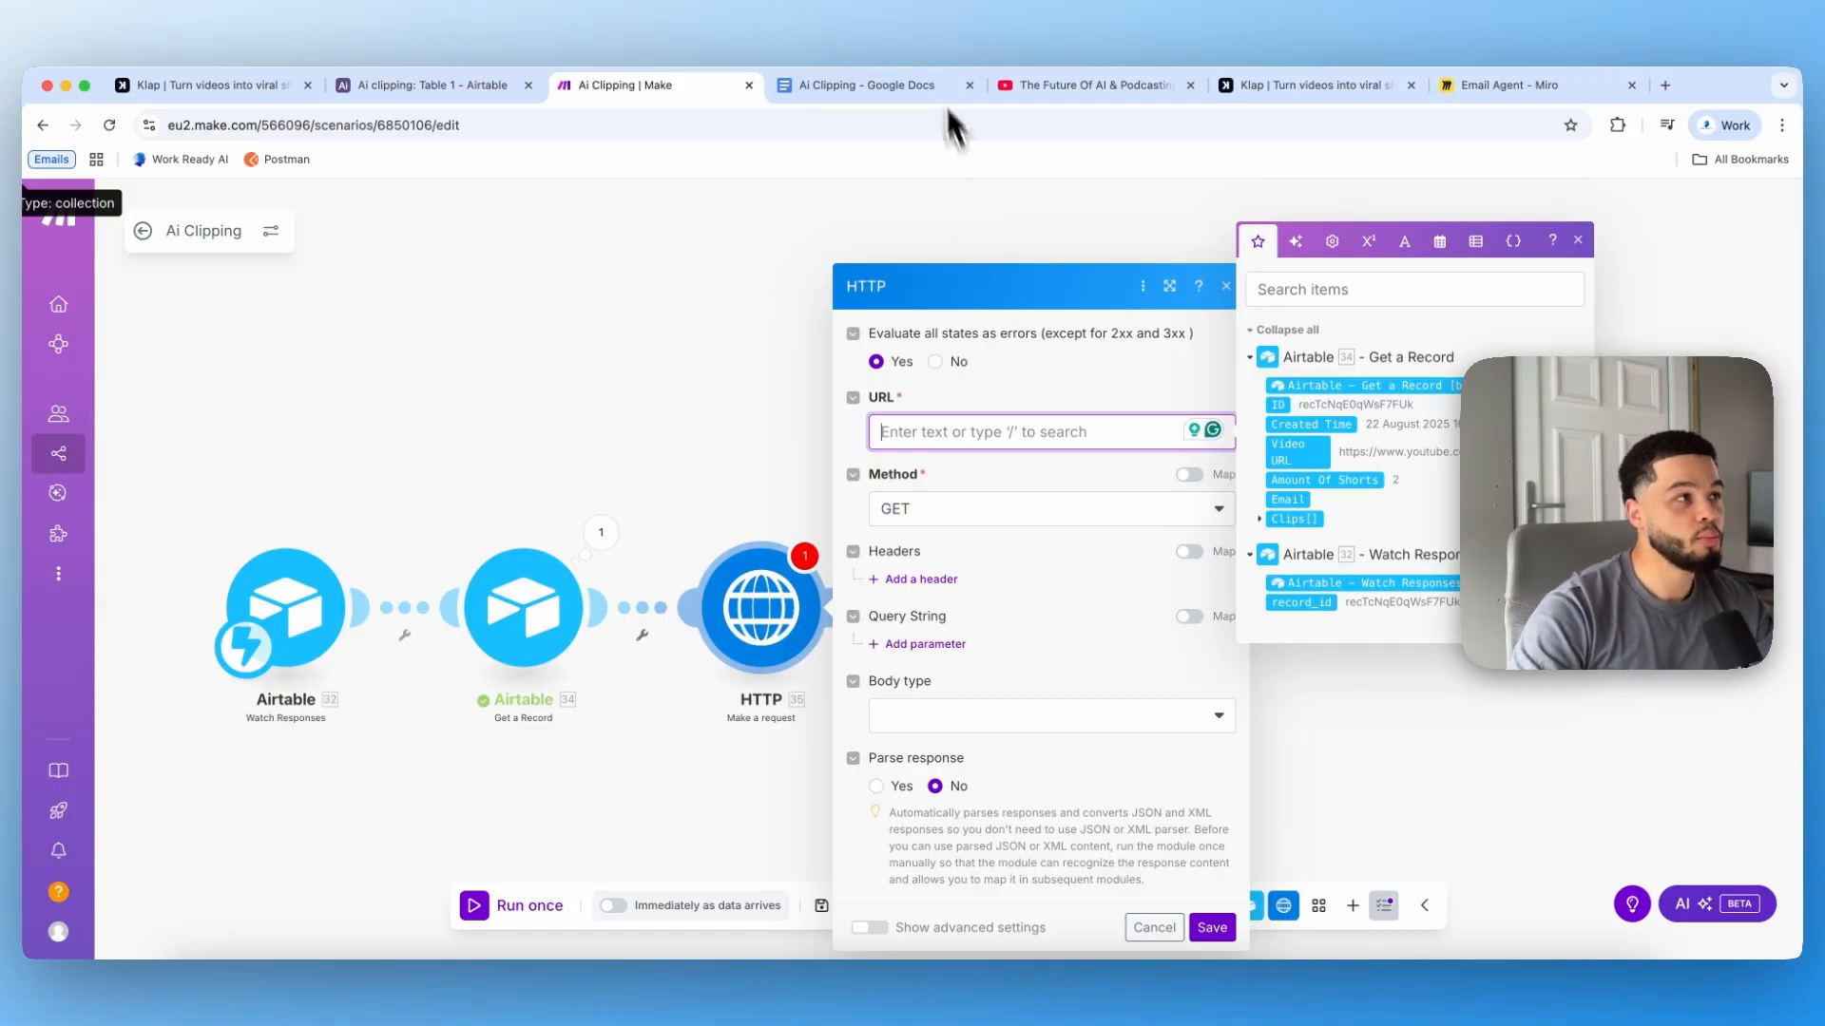
click(881, 88)
scroll(691, 659, down, 1)
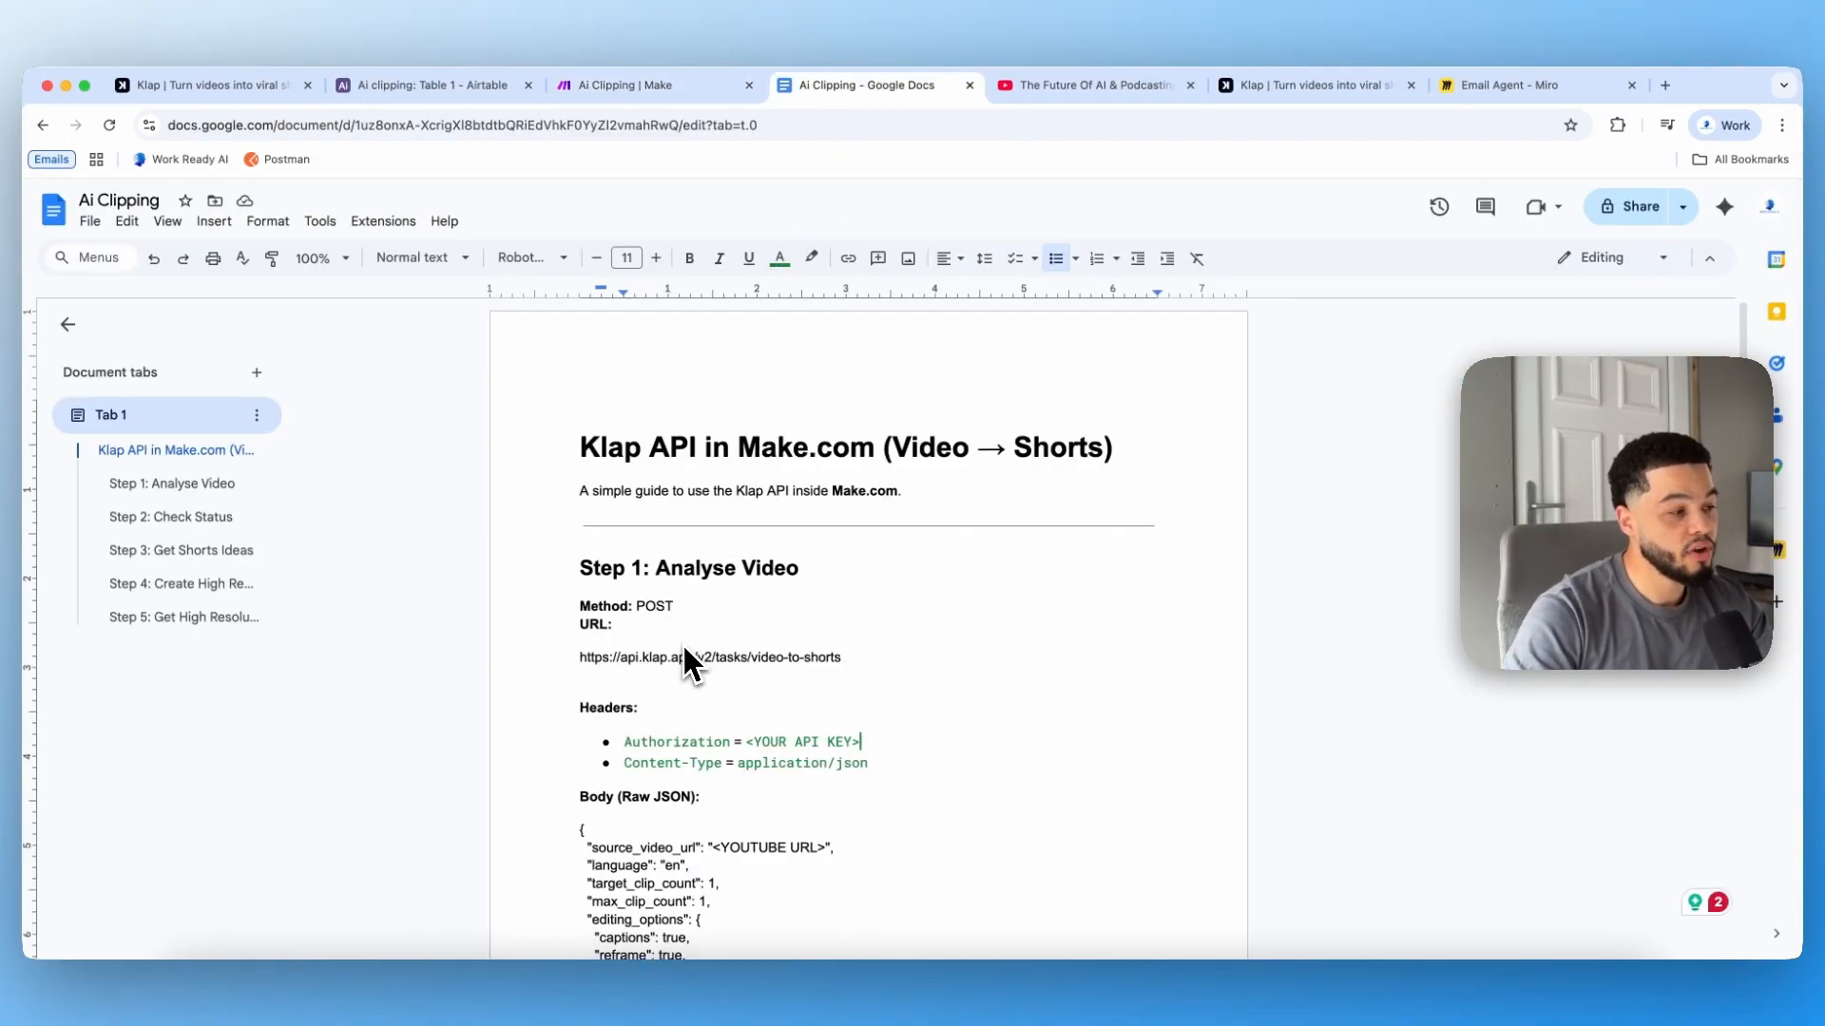
click(671, 99)
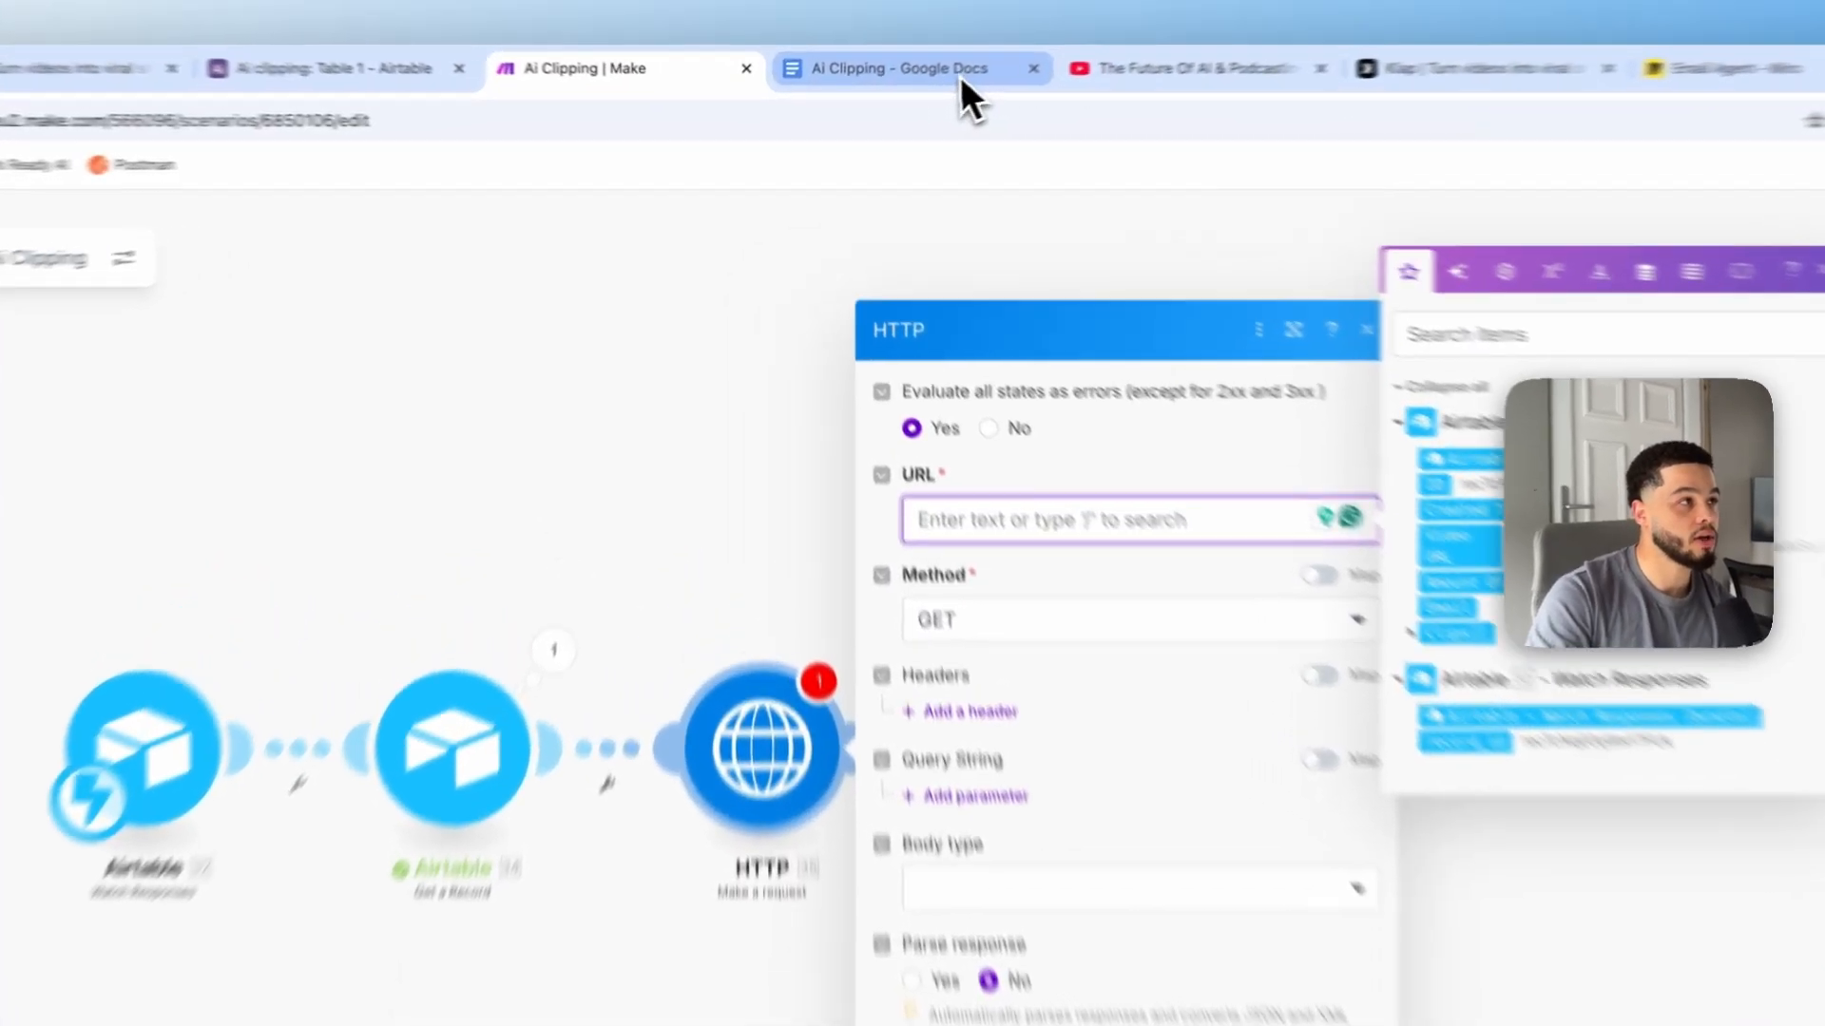
click(905, 87)
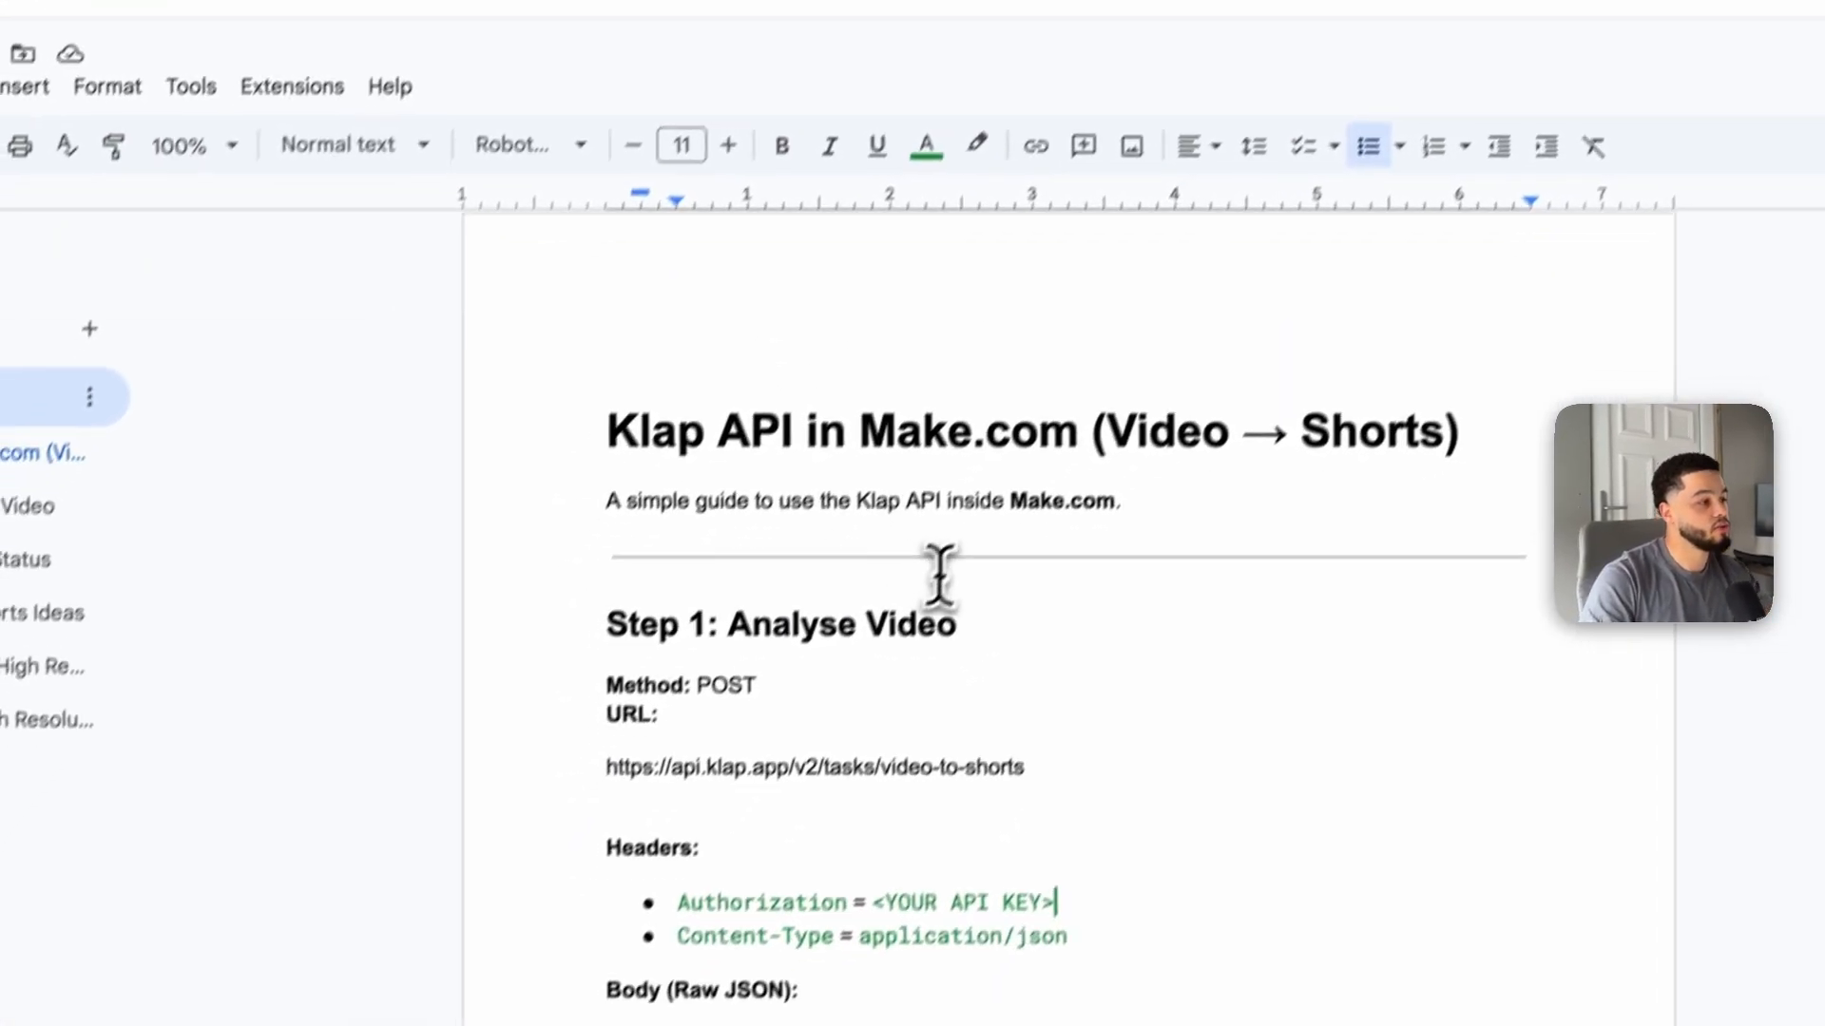
scroll(774, 793, down, 2)
double_click(563, 799)
triple_click(728, 571)
key(super+c)
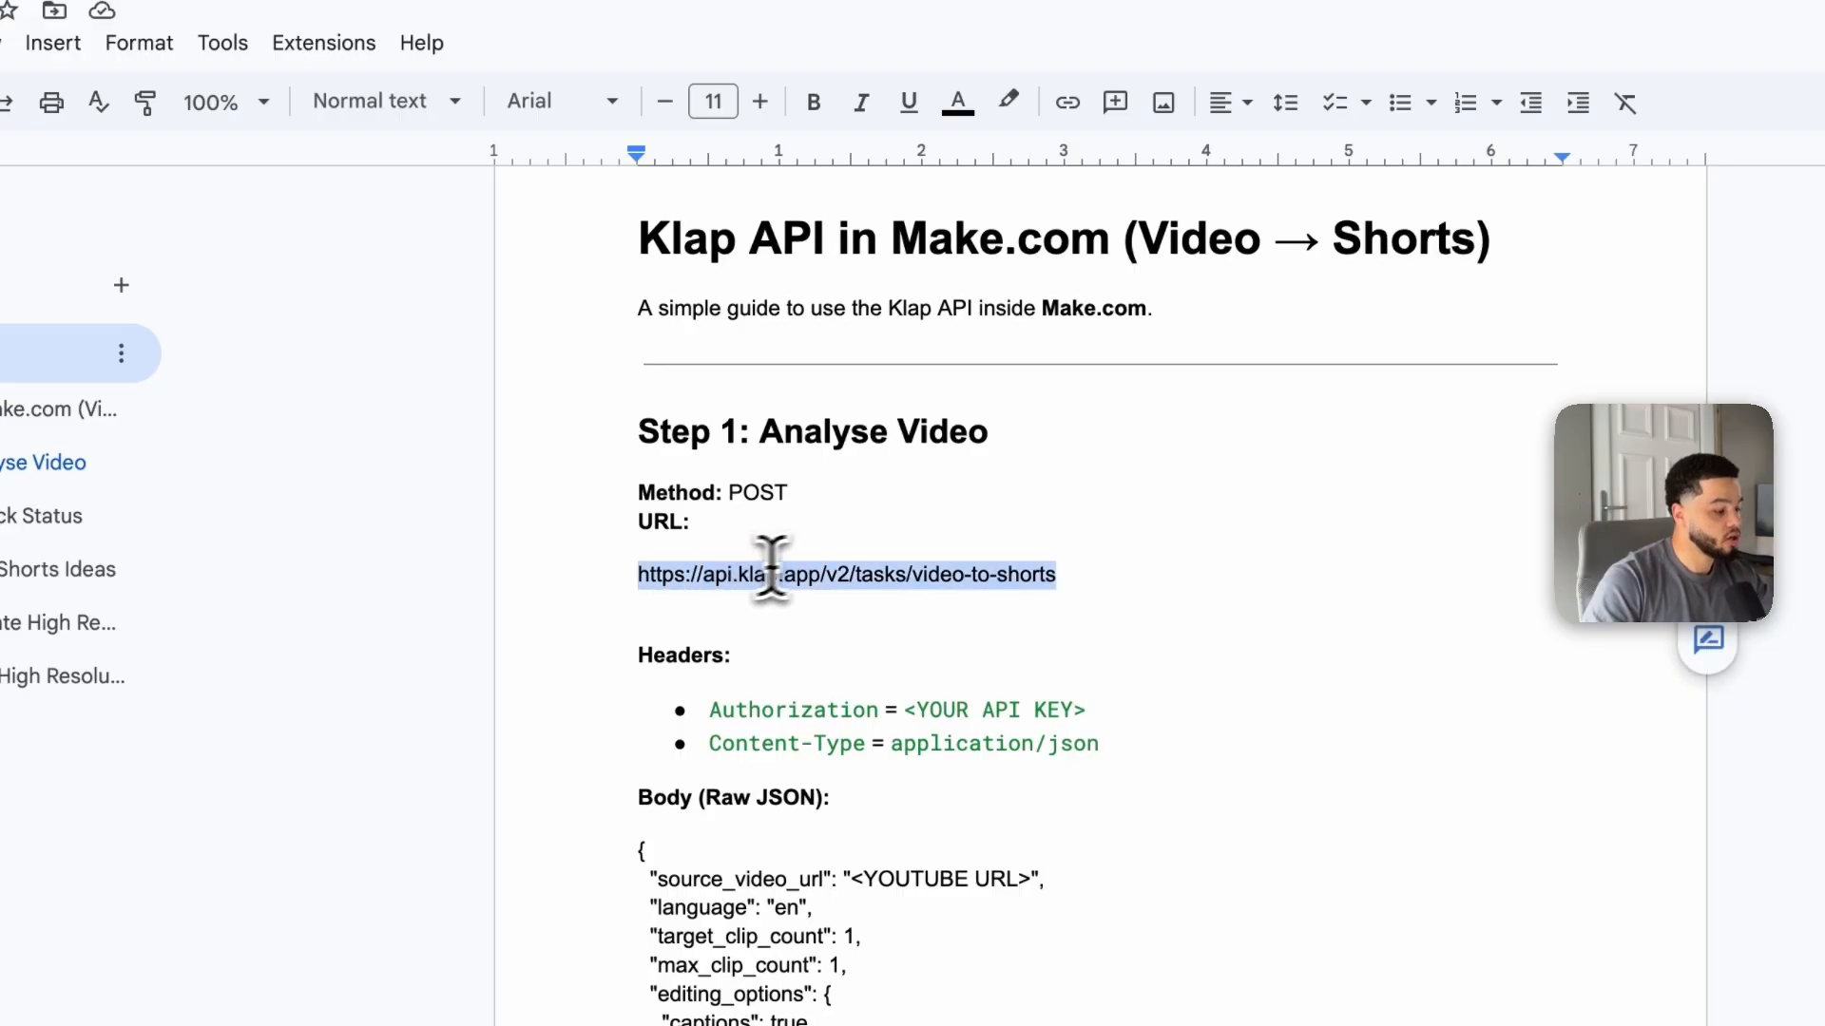
scroll(853, 561, down, 1)
scroll(854, 561, down, 15)
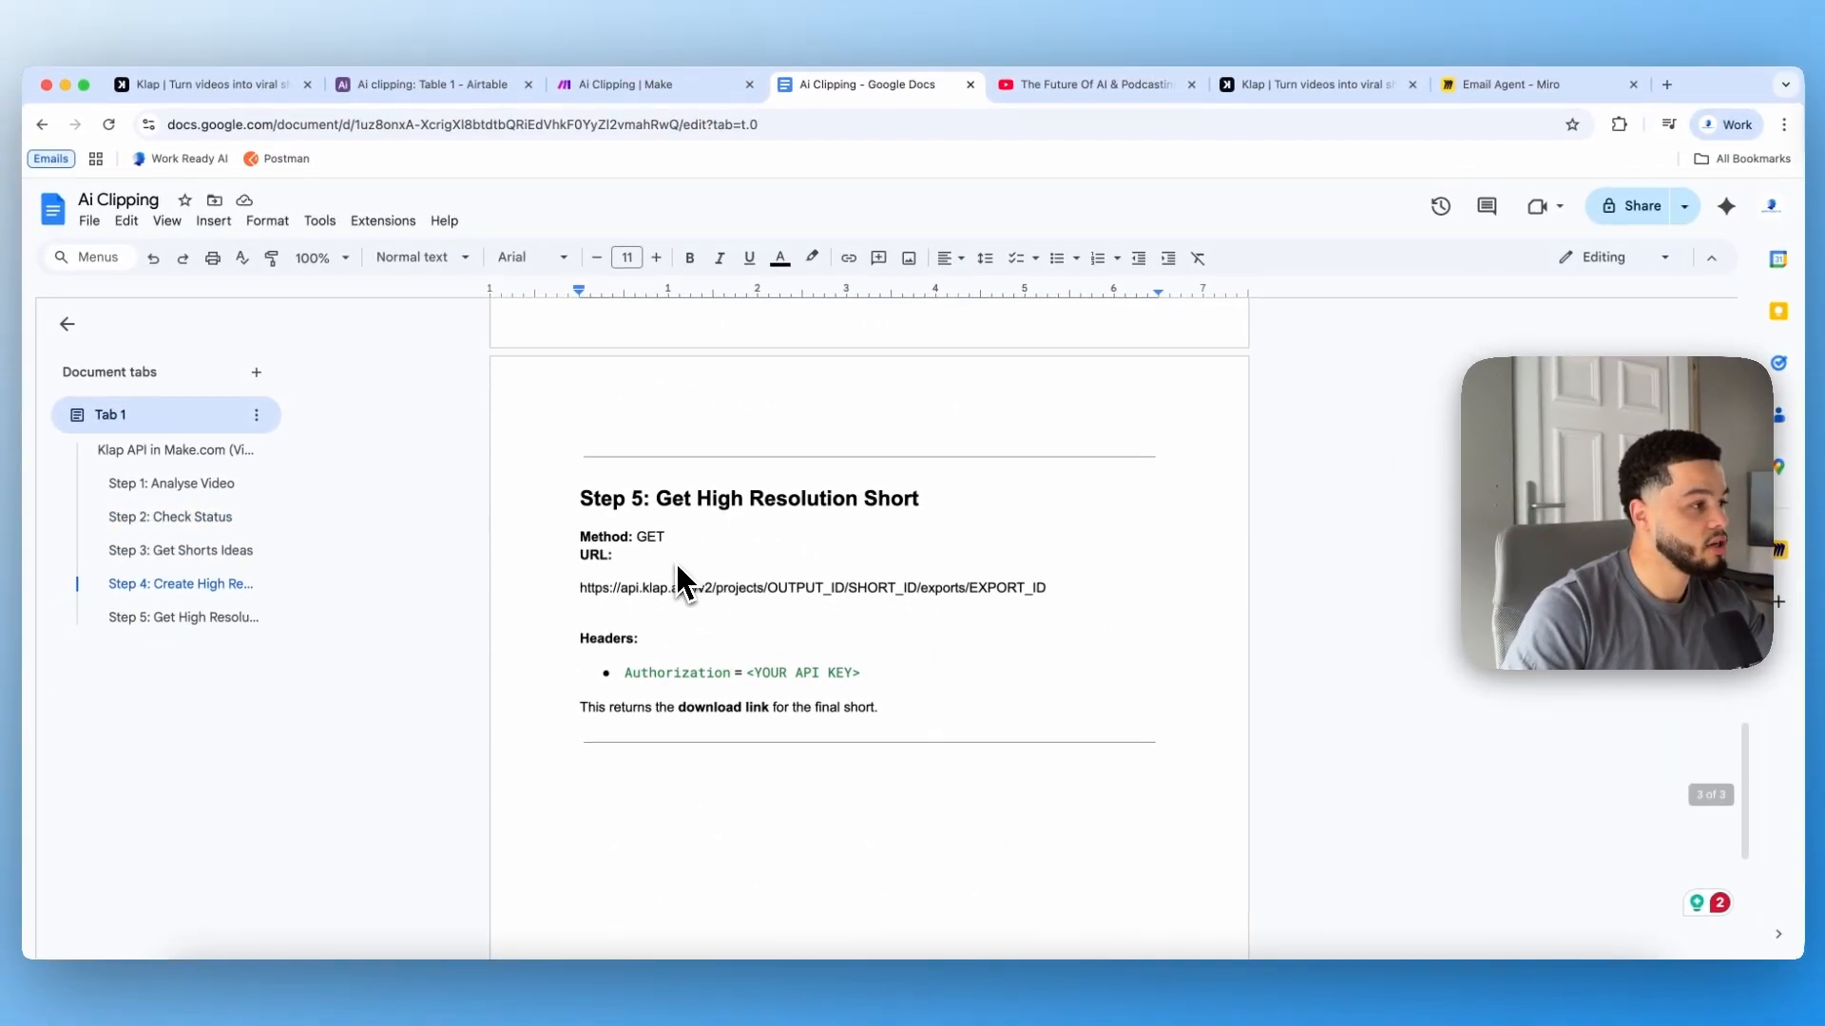
scroll(722, 519, up, 15)
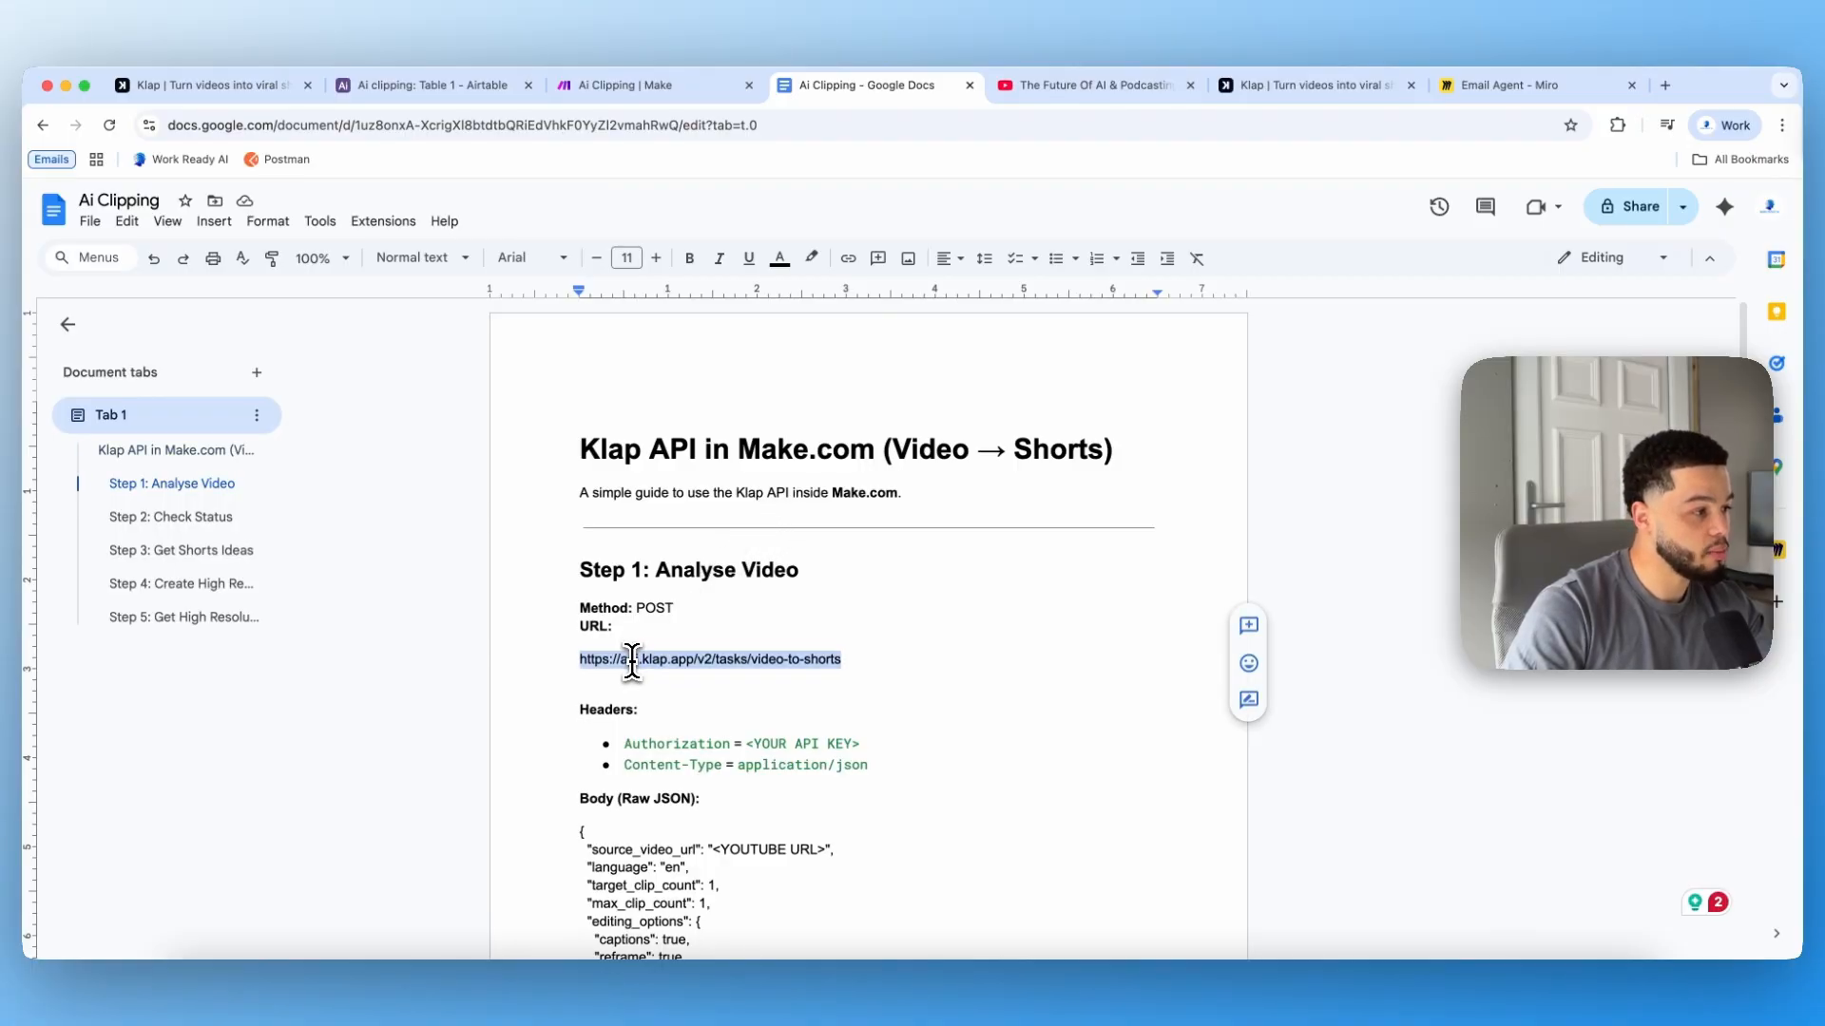
click(640, 87)
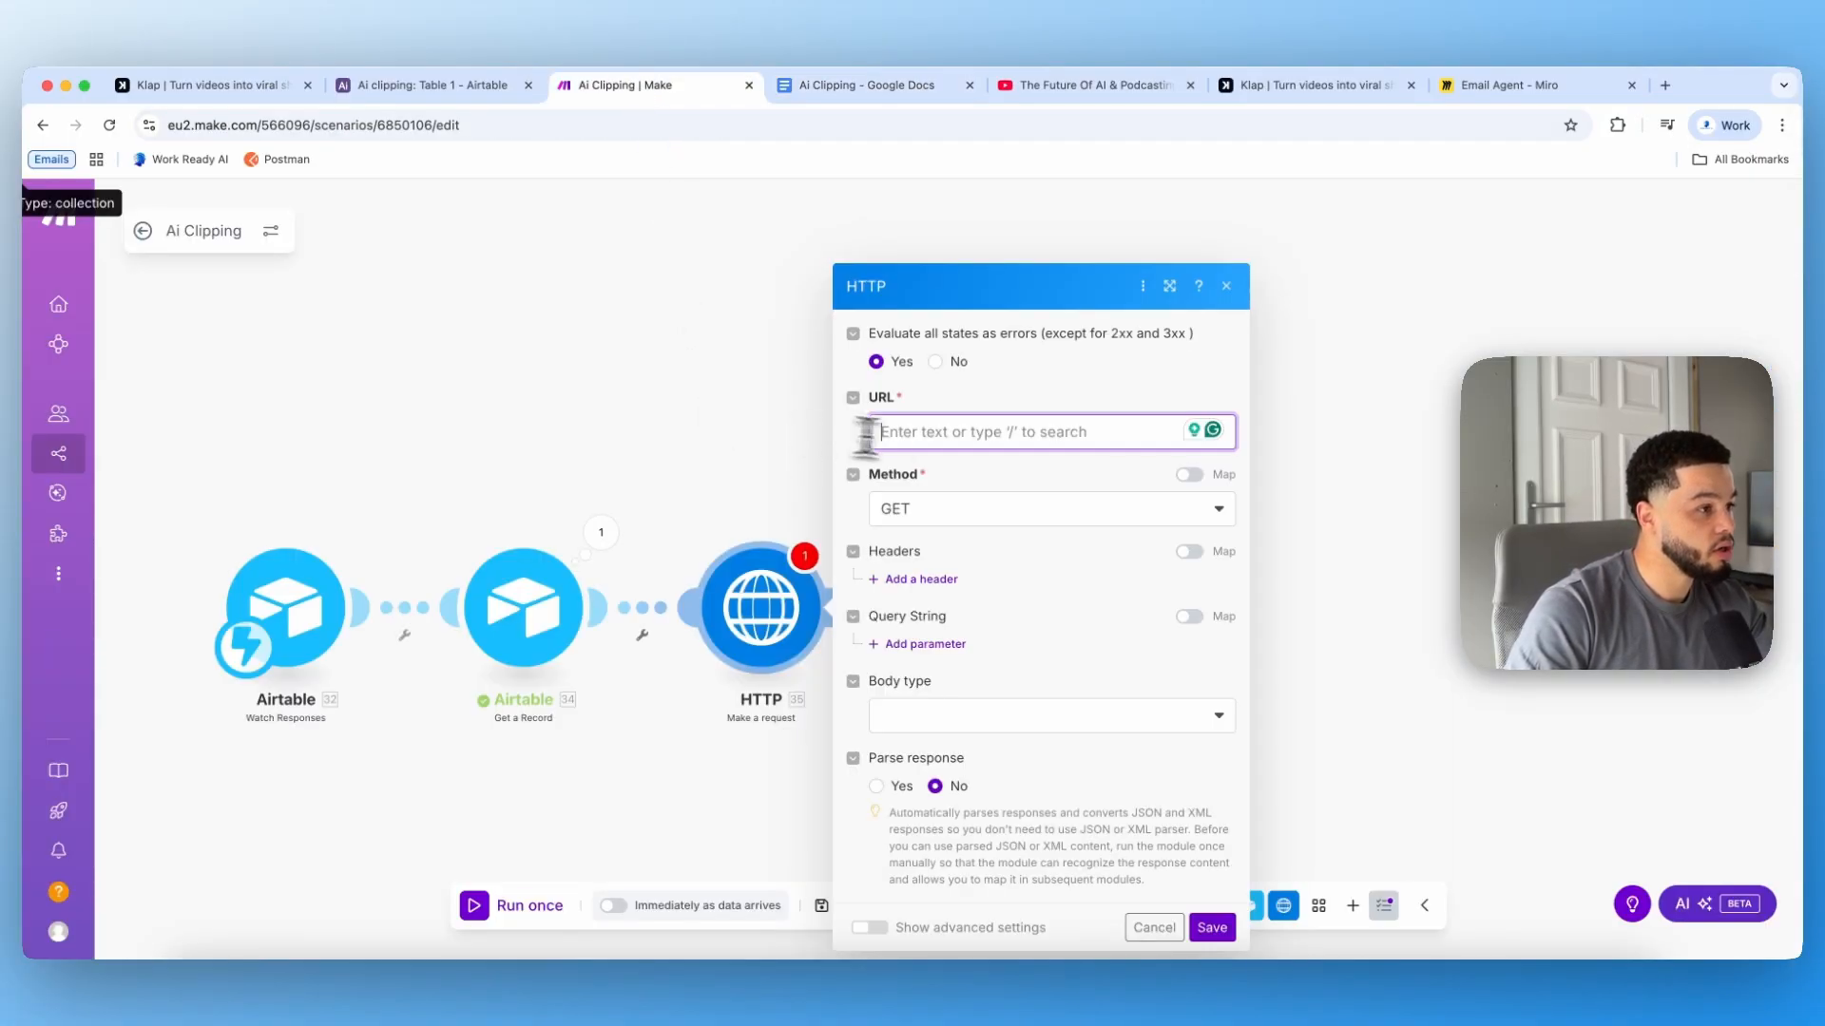
click(931, 432)
key(super+v)
Step: Check the guide's method for that step and set the HTTP request method to POST
click(867, 85)
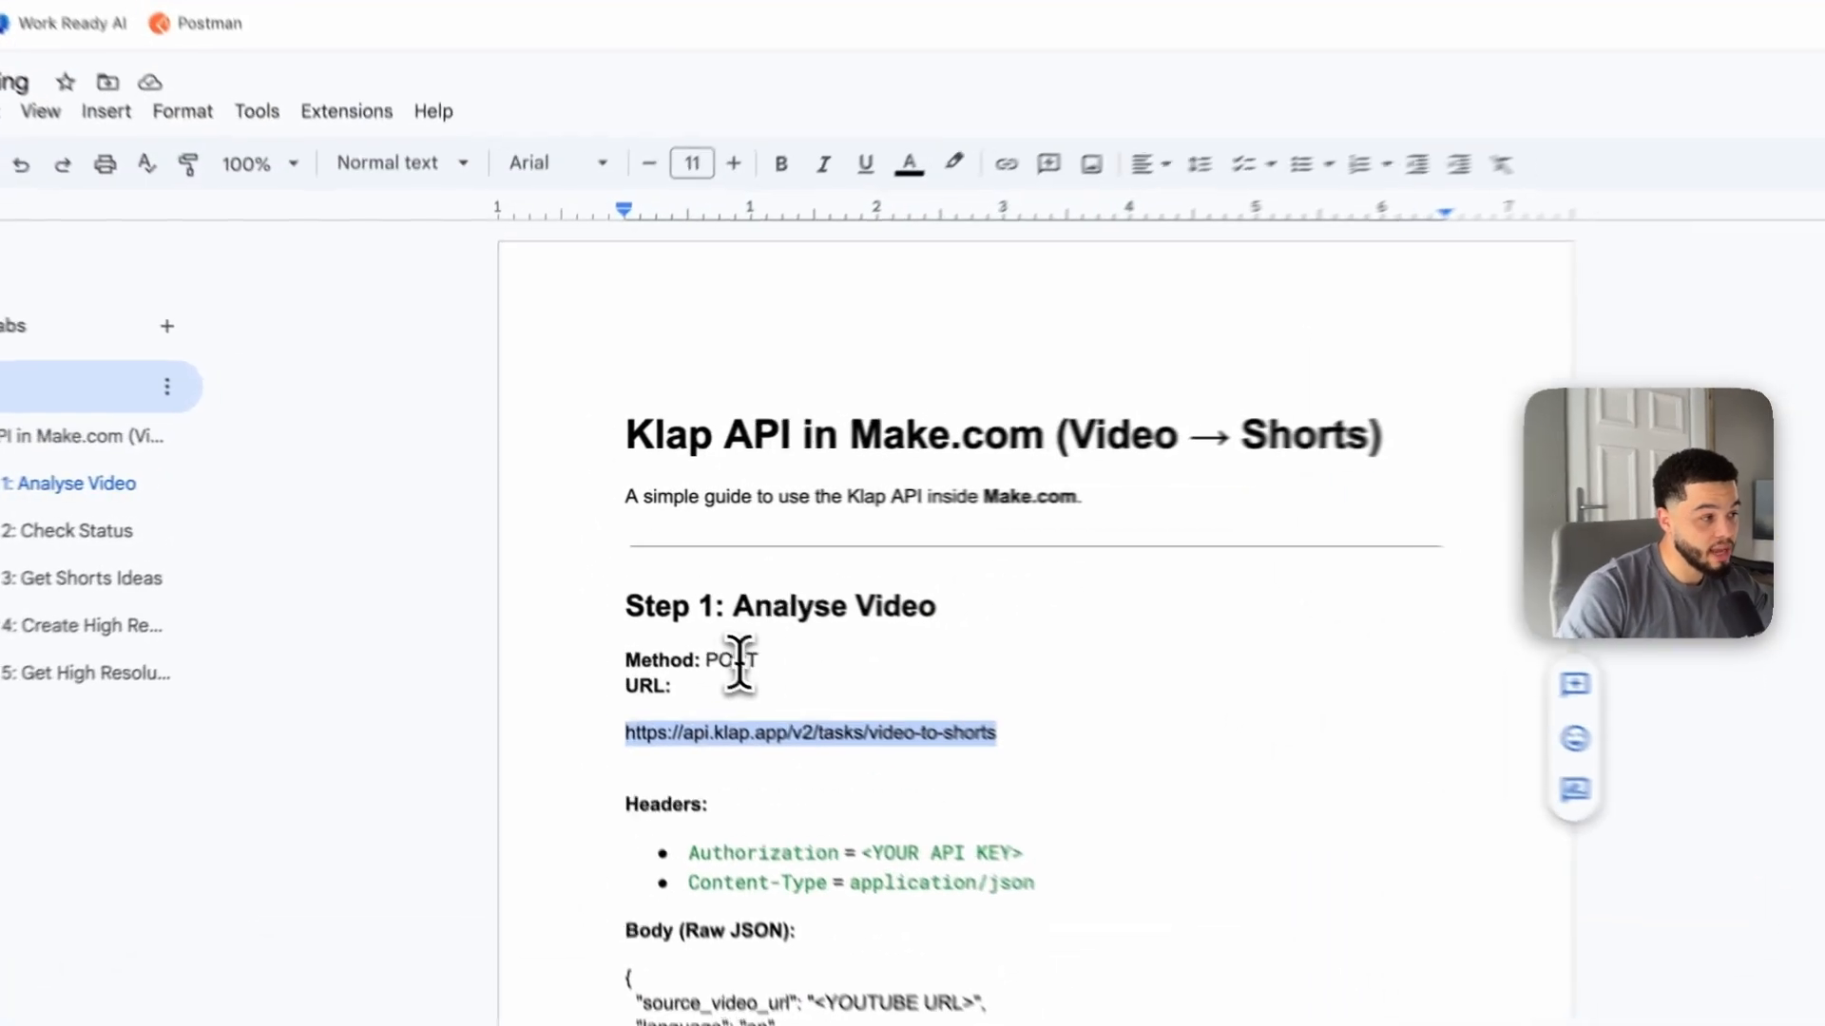
drag(736, 684, 815, 688)
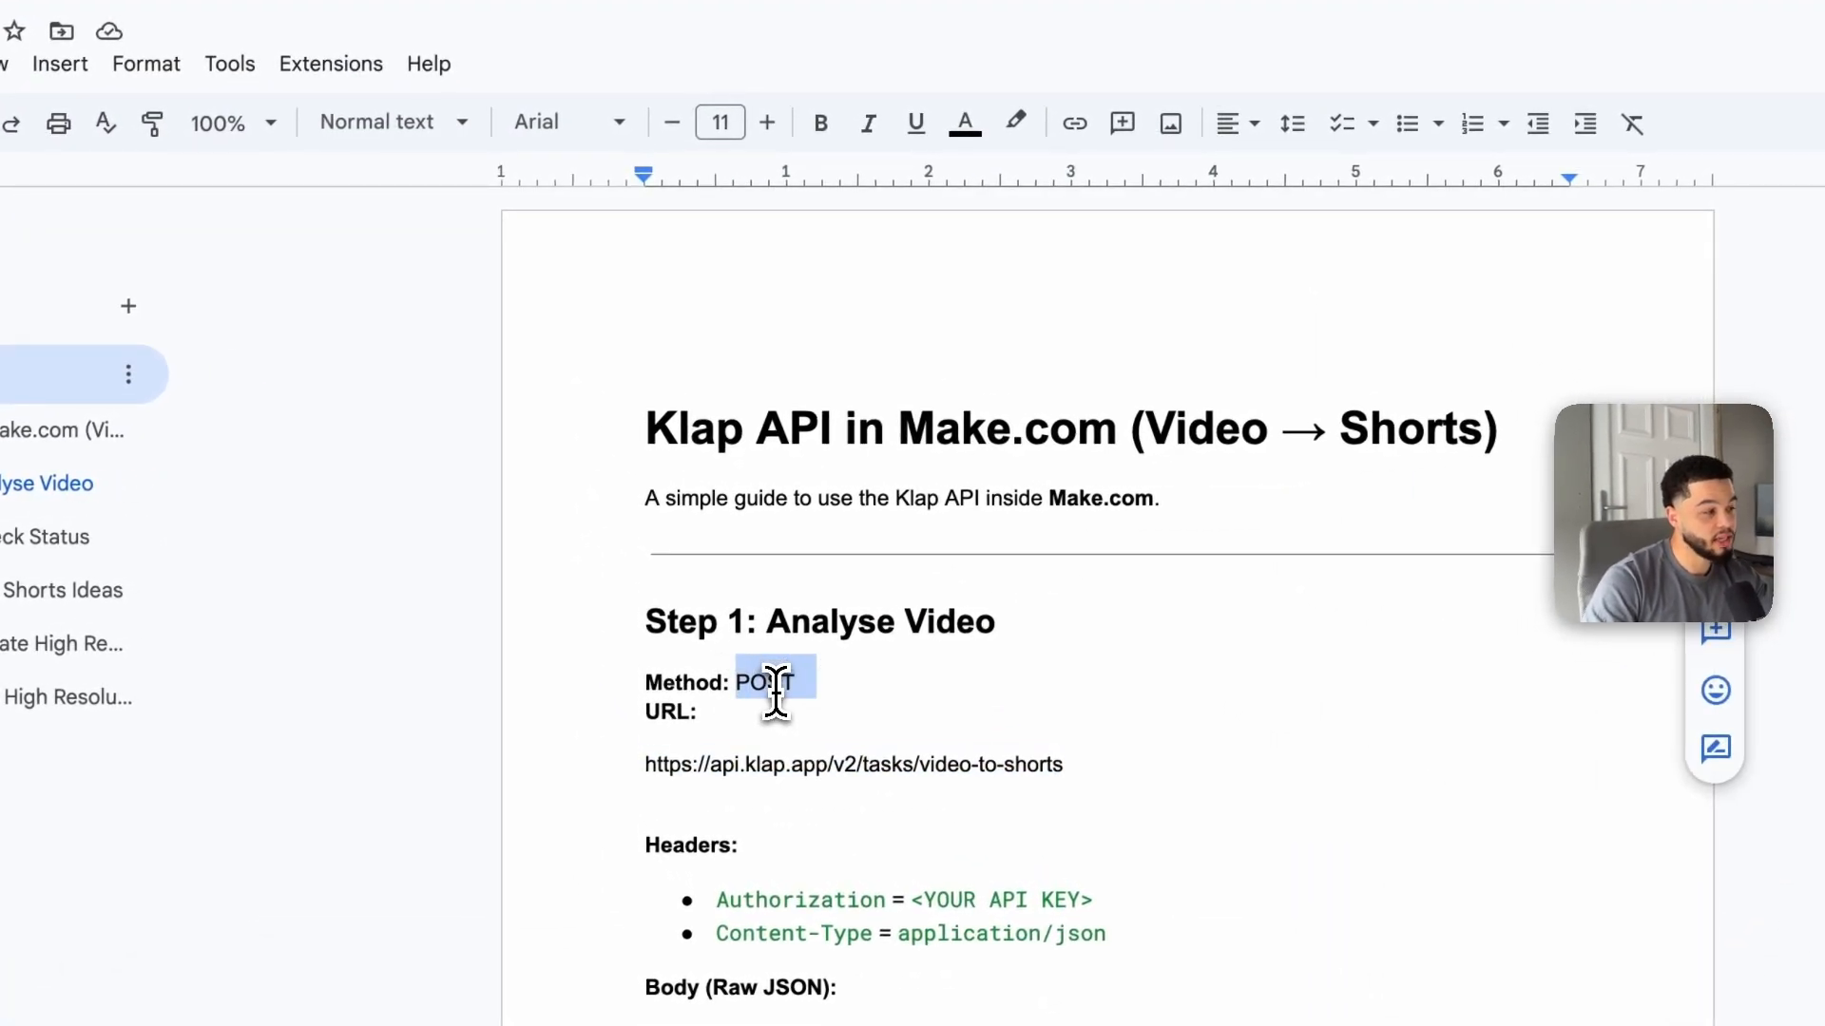
triple_click(776, 693)
click(766, 44)
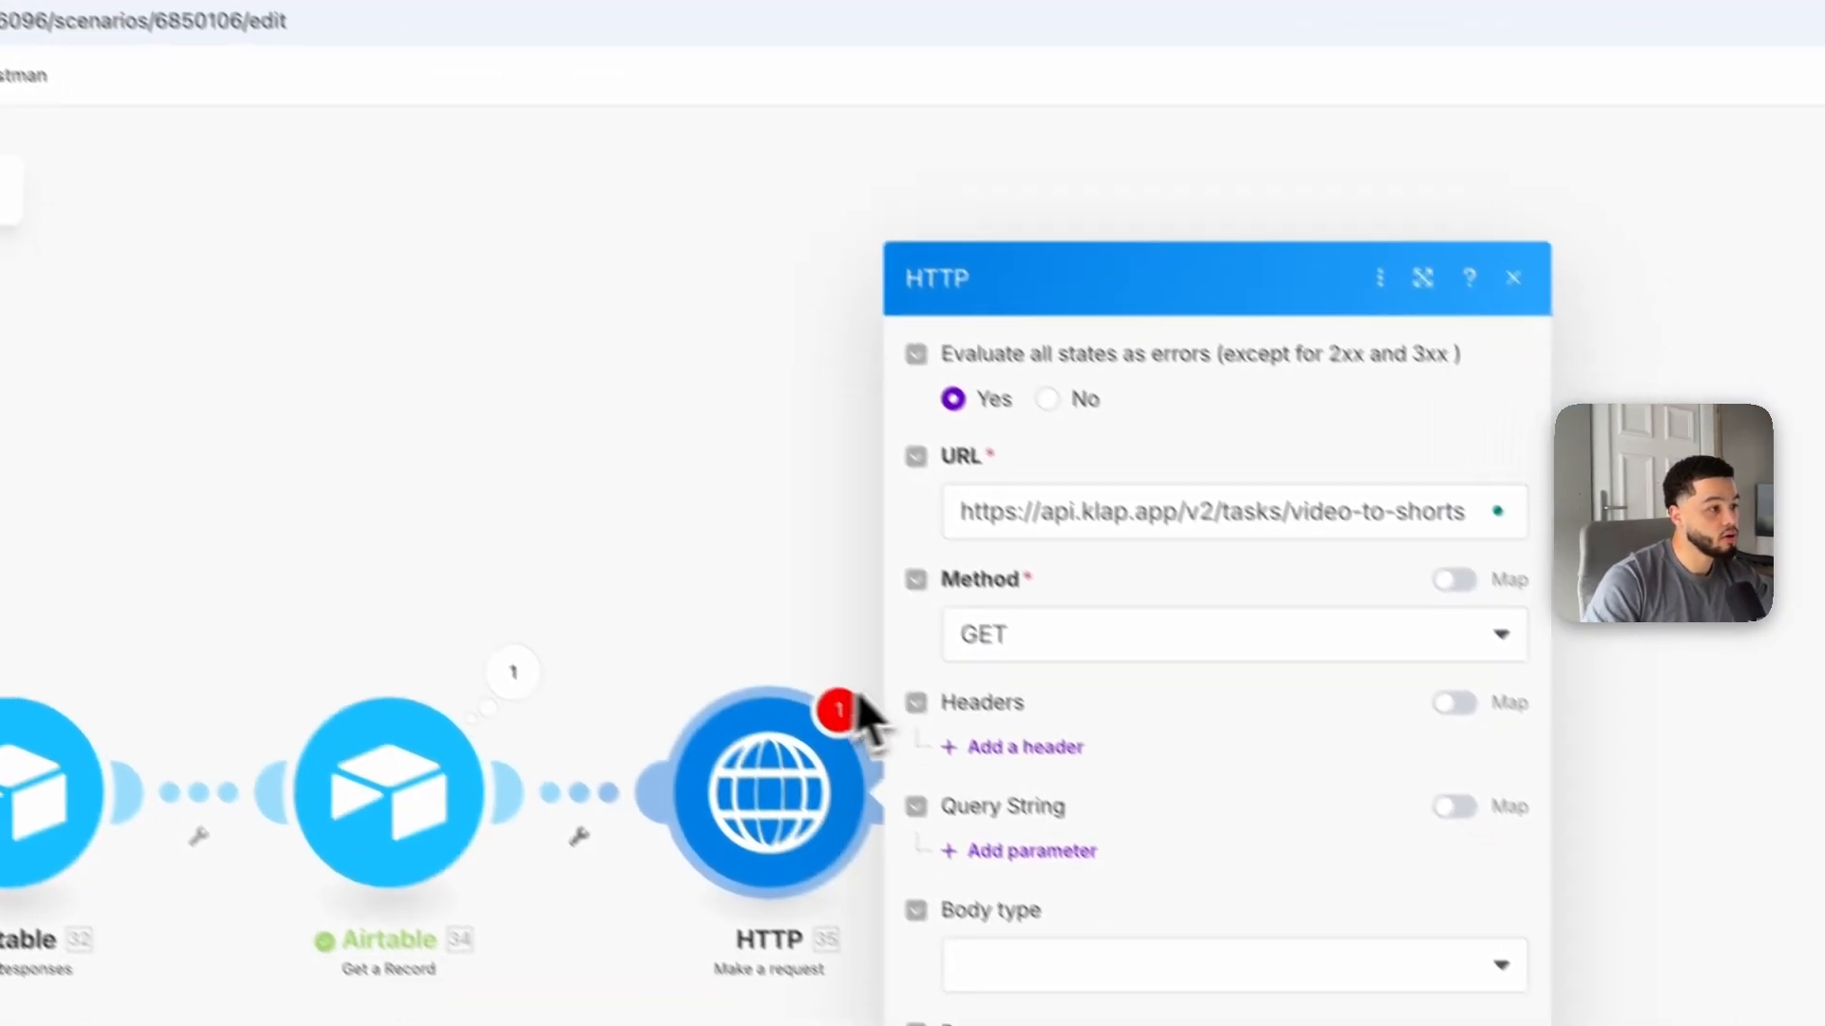
click(1026, 651)
click(1051, 798)
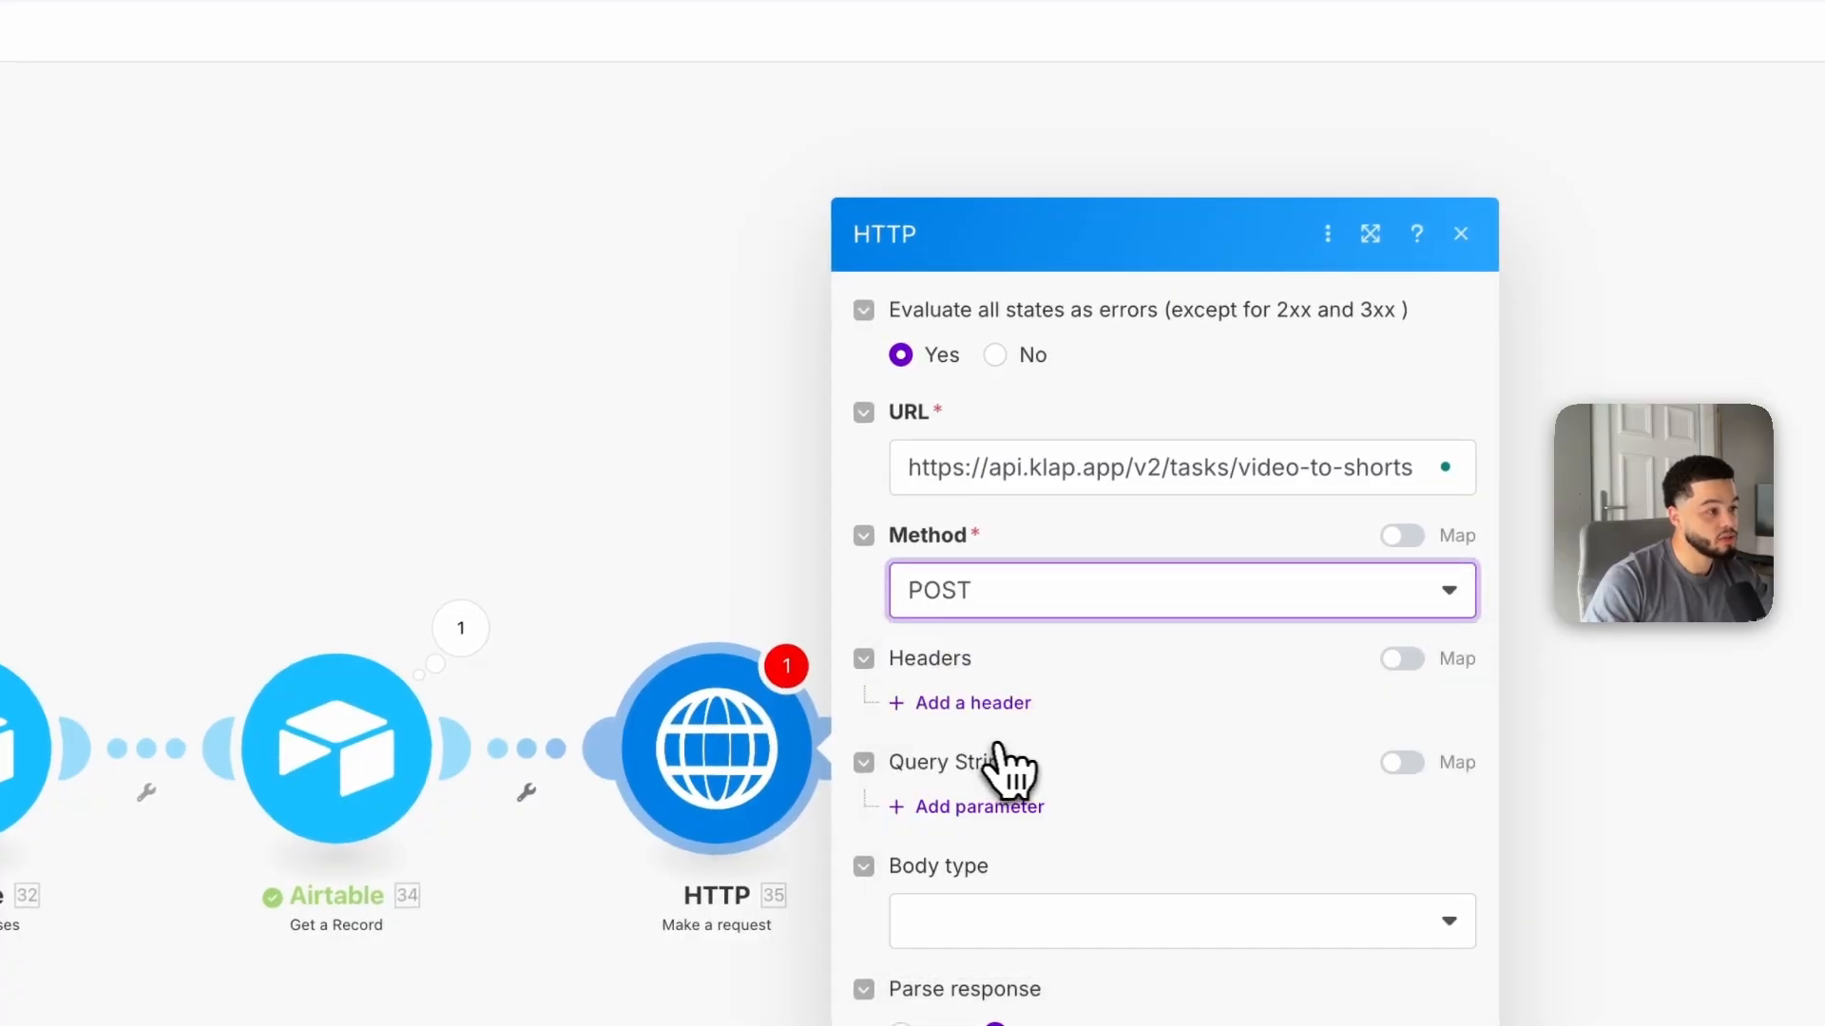
Step: Add a request header named Authorization, copied from the Klap API guide
click(974, 703)
scroll(1051, 754, down, 1)
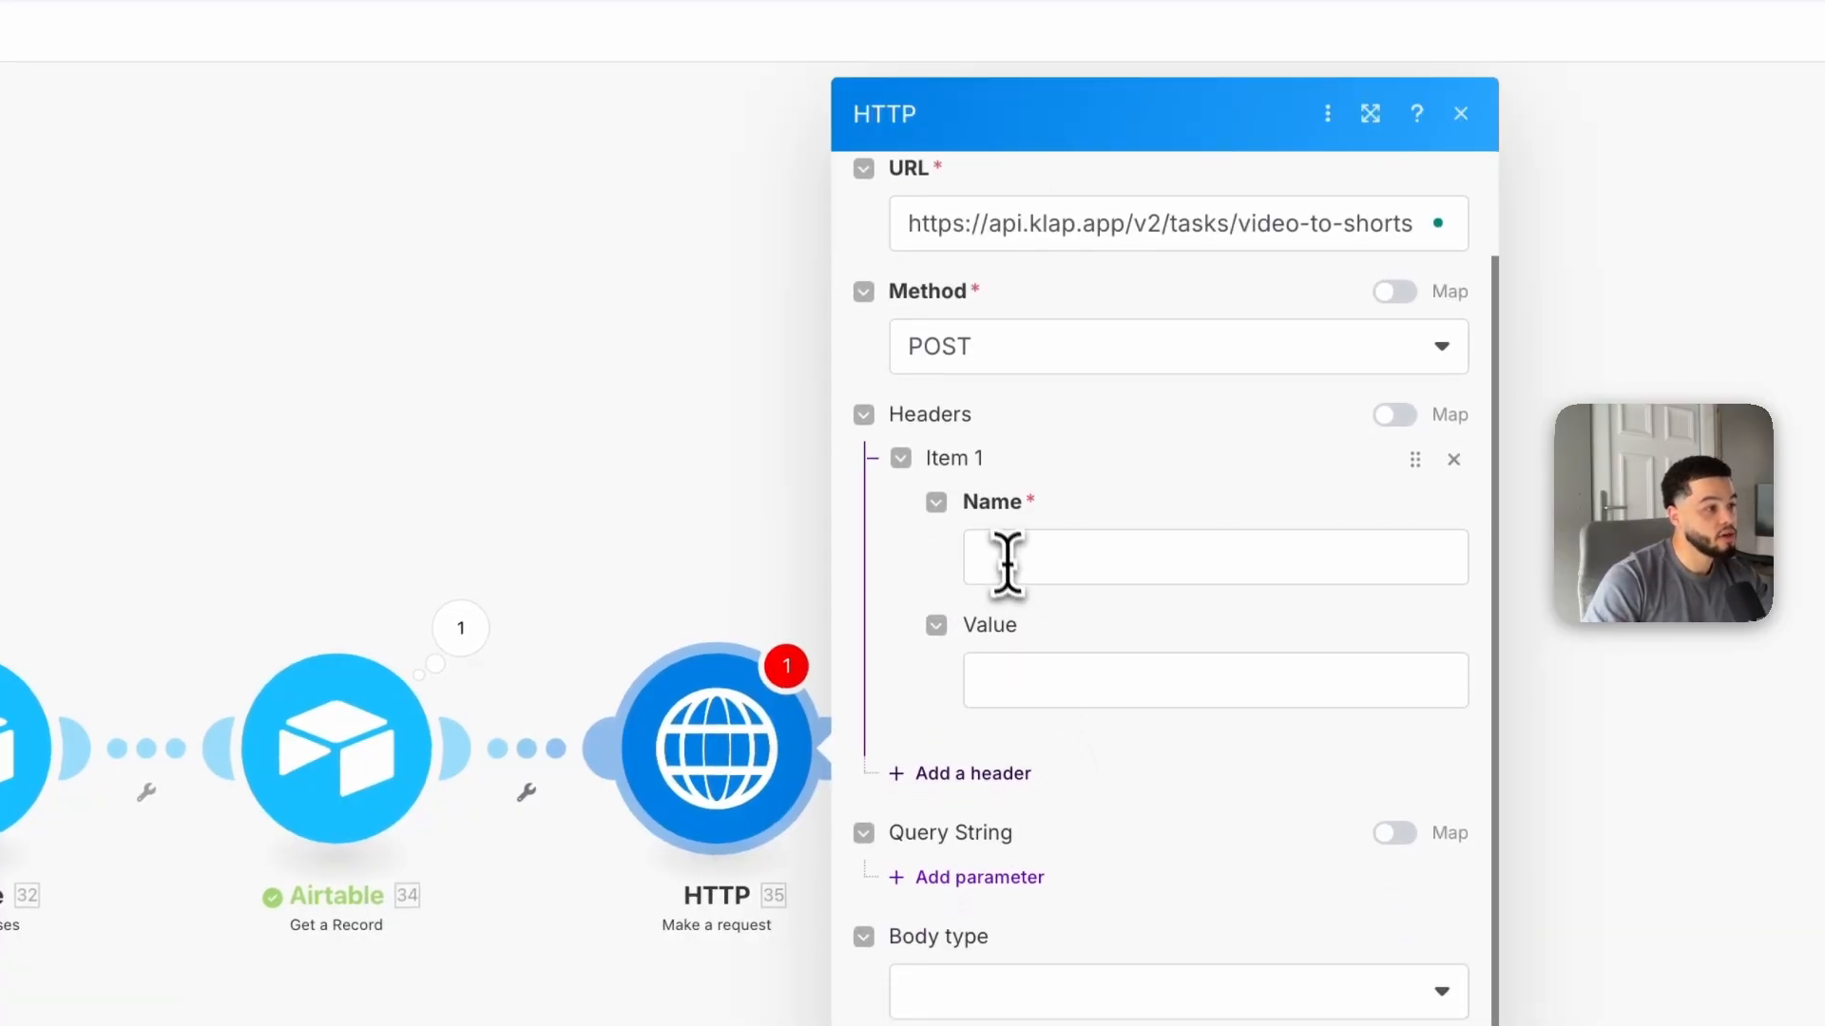
click(1007, 566)
click(887, 11)
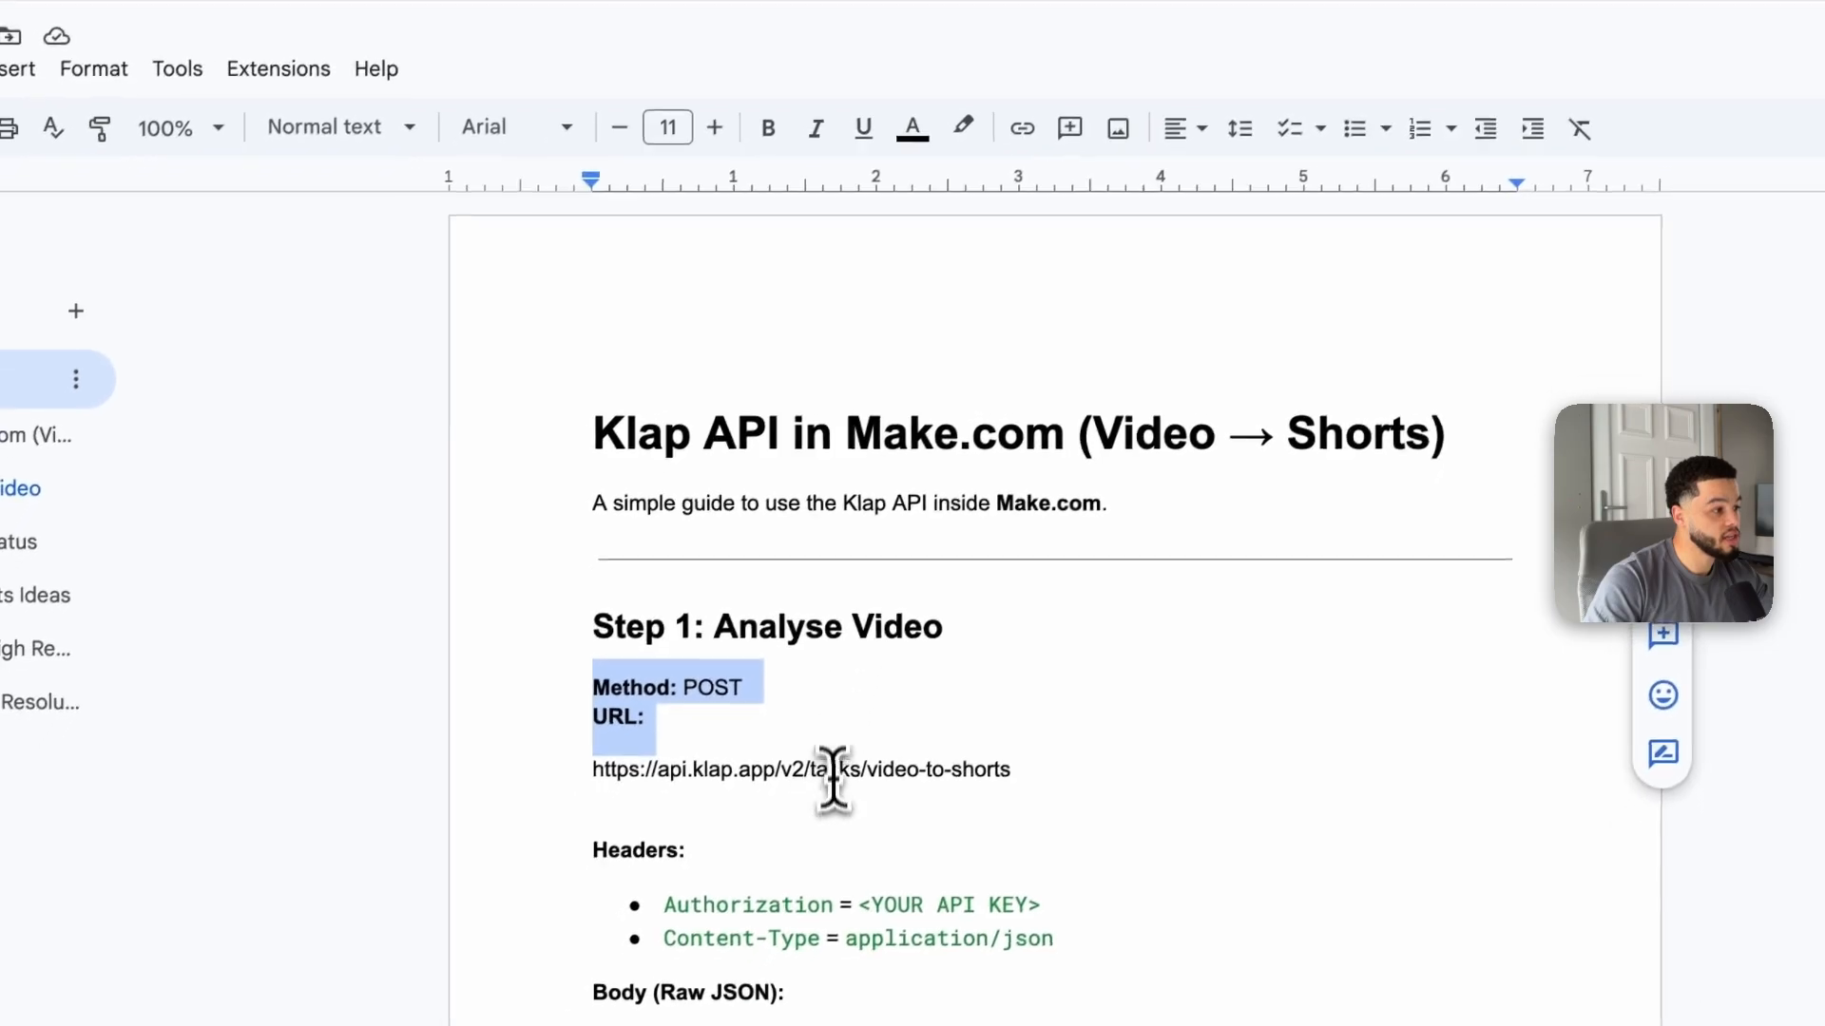
scroll(833, 772, down, 3)
drag(663, 631, 840, 613)
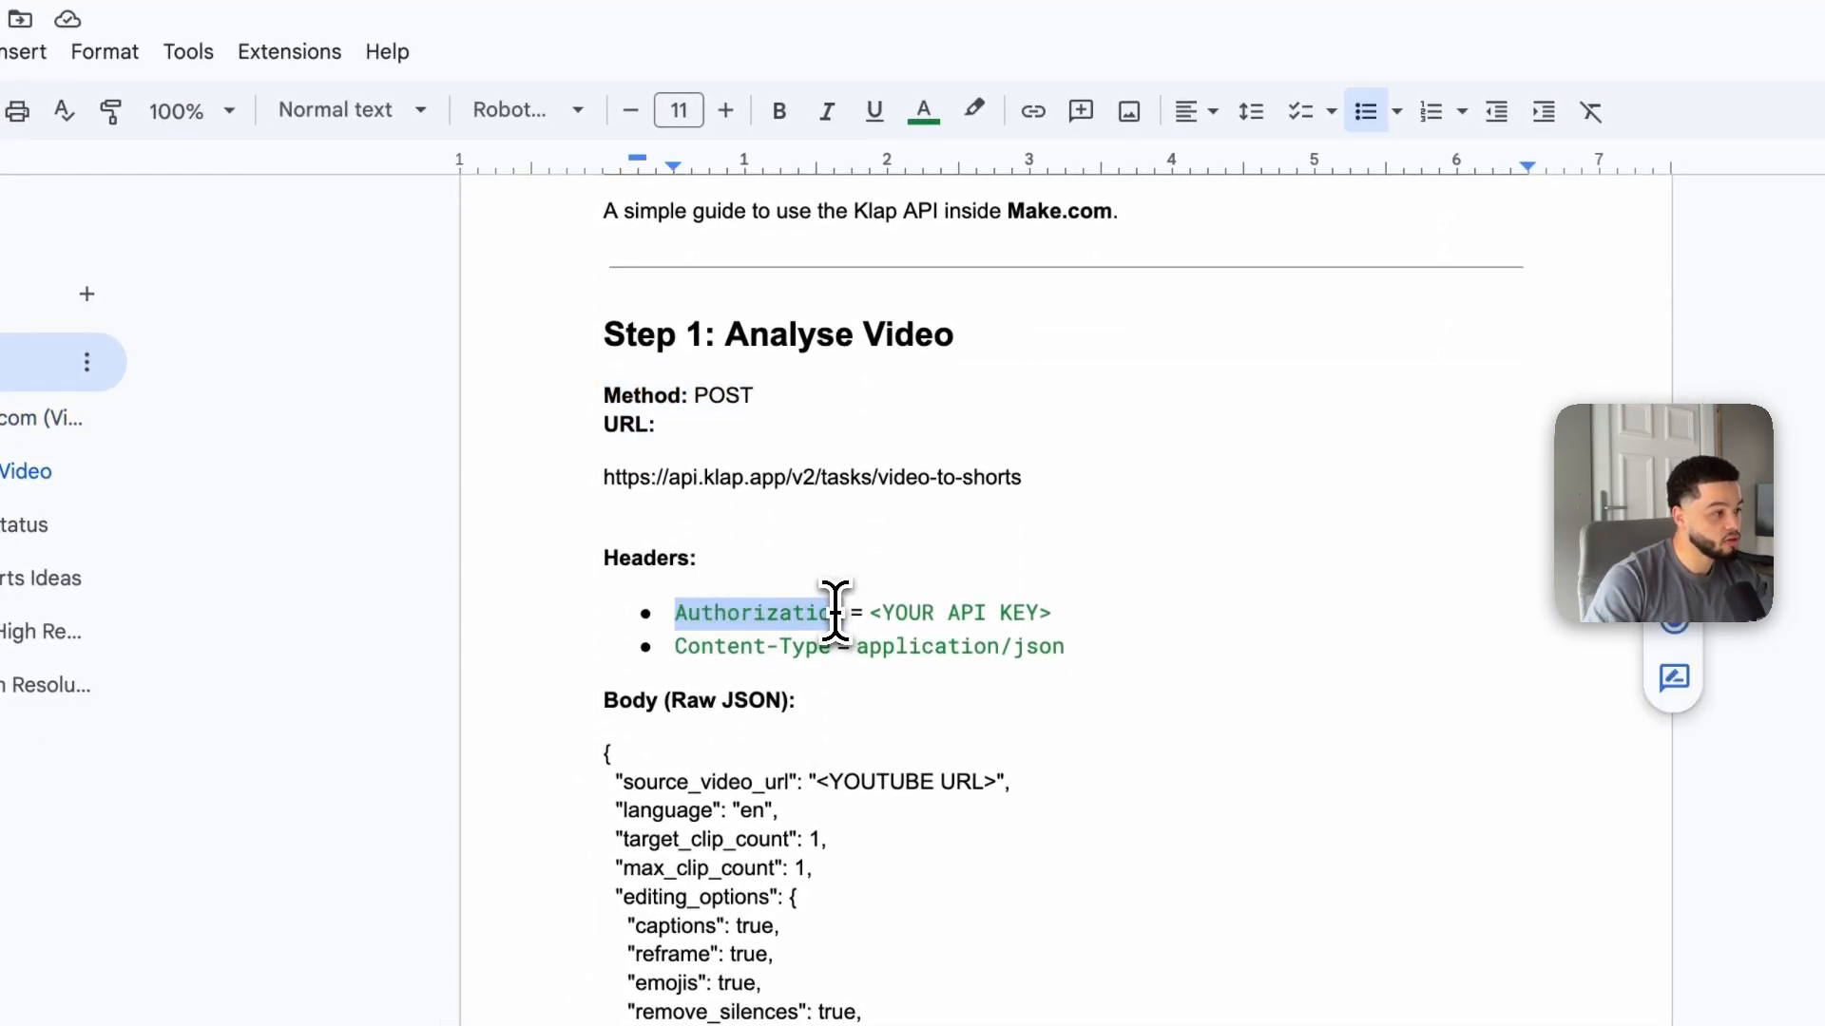
click(746, 48)
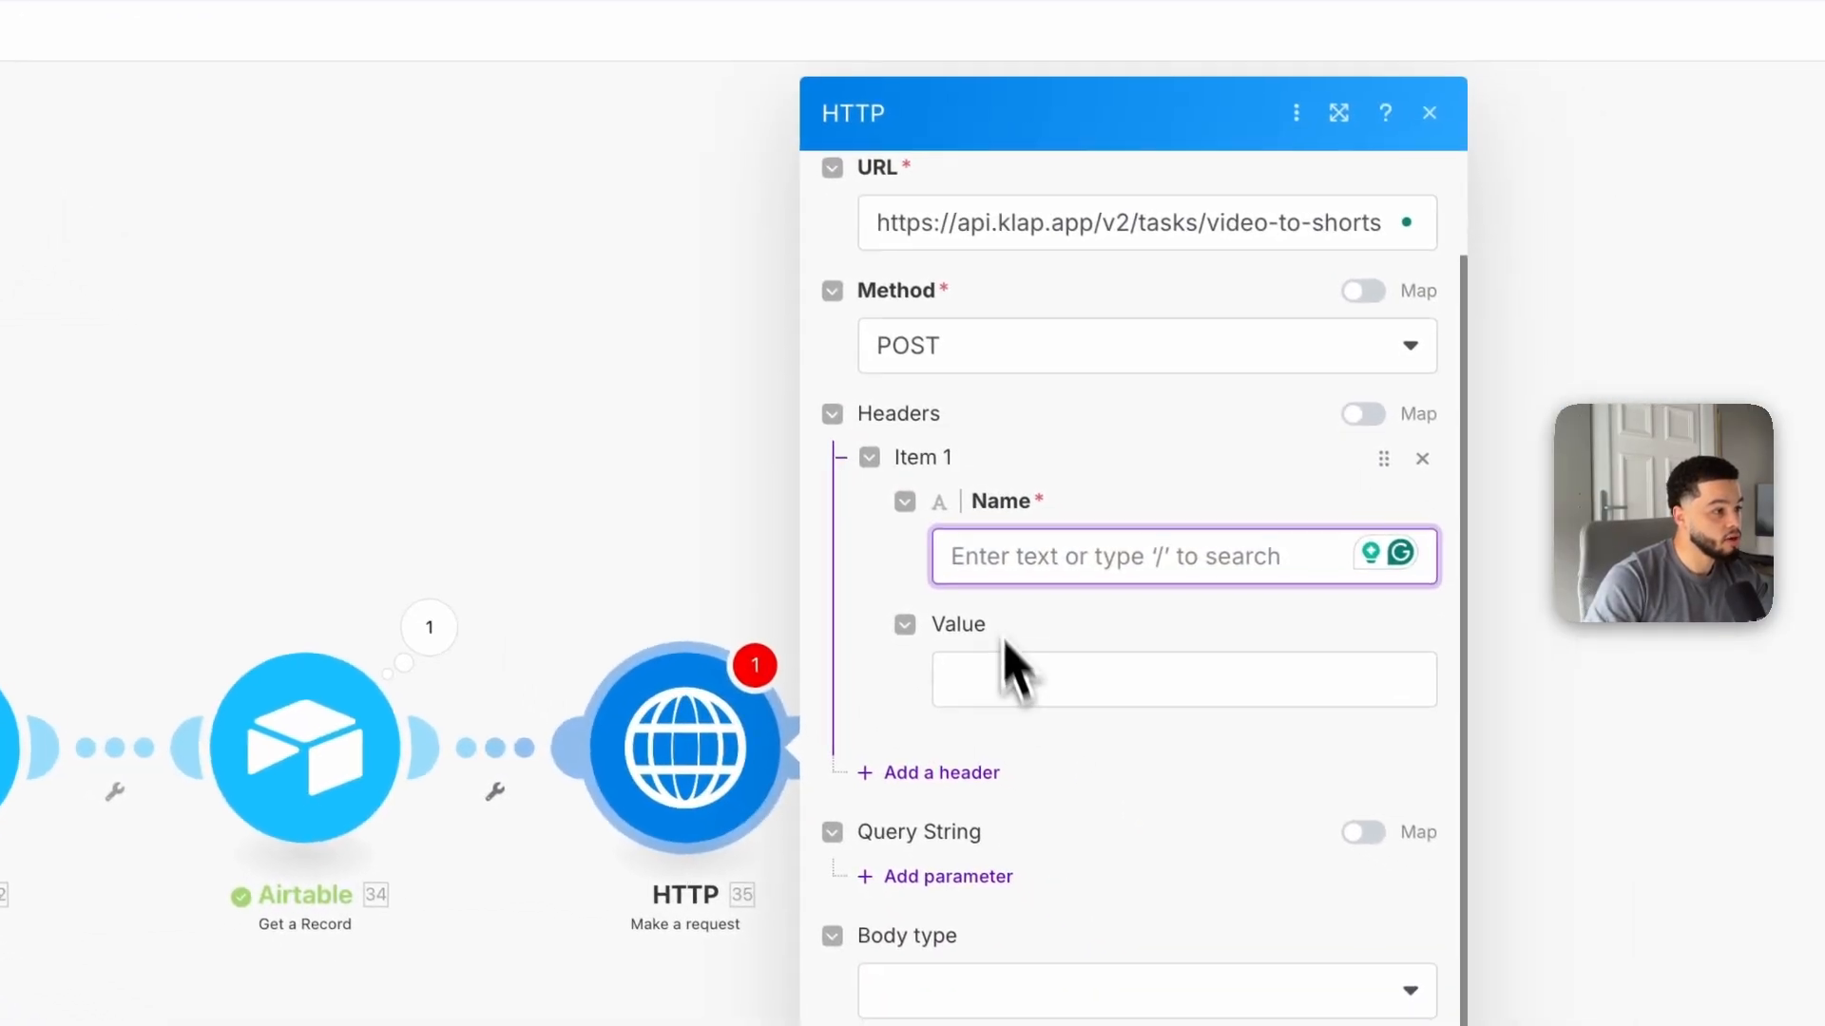
text(Authorization)
click(1064, 680)
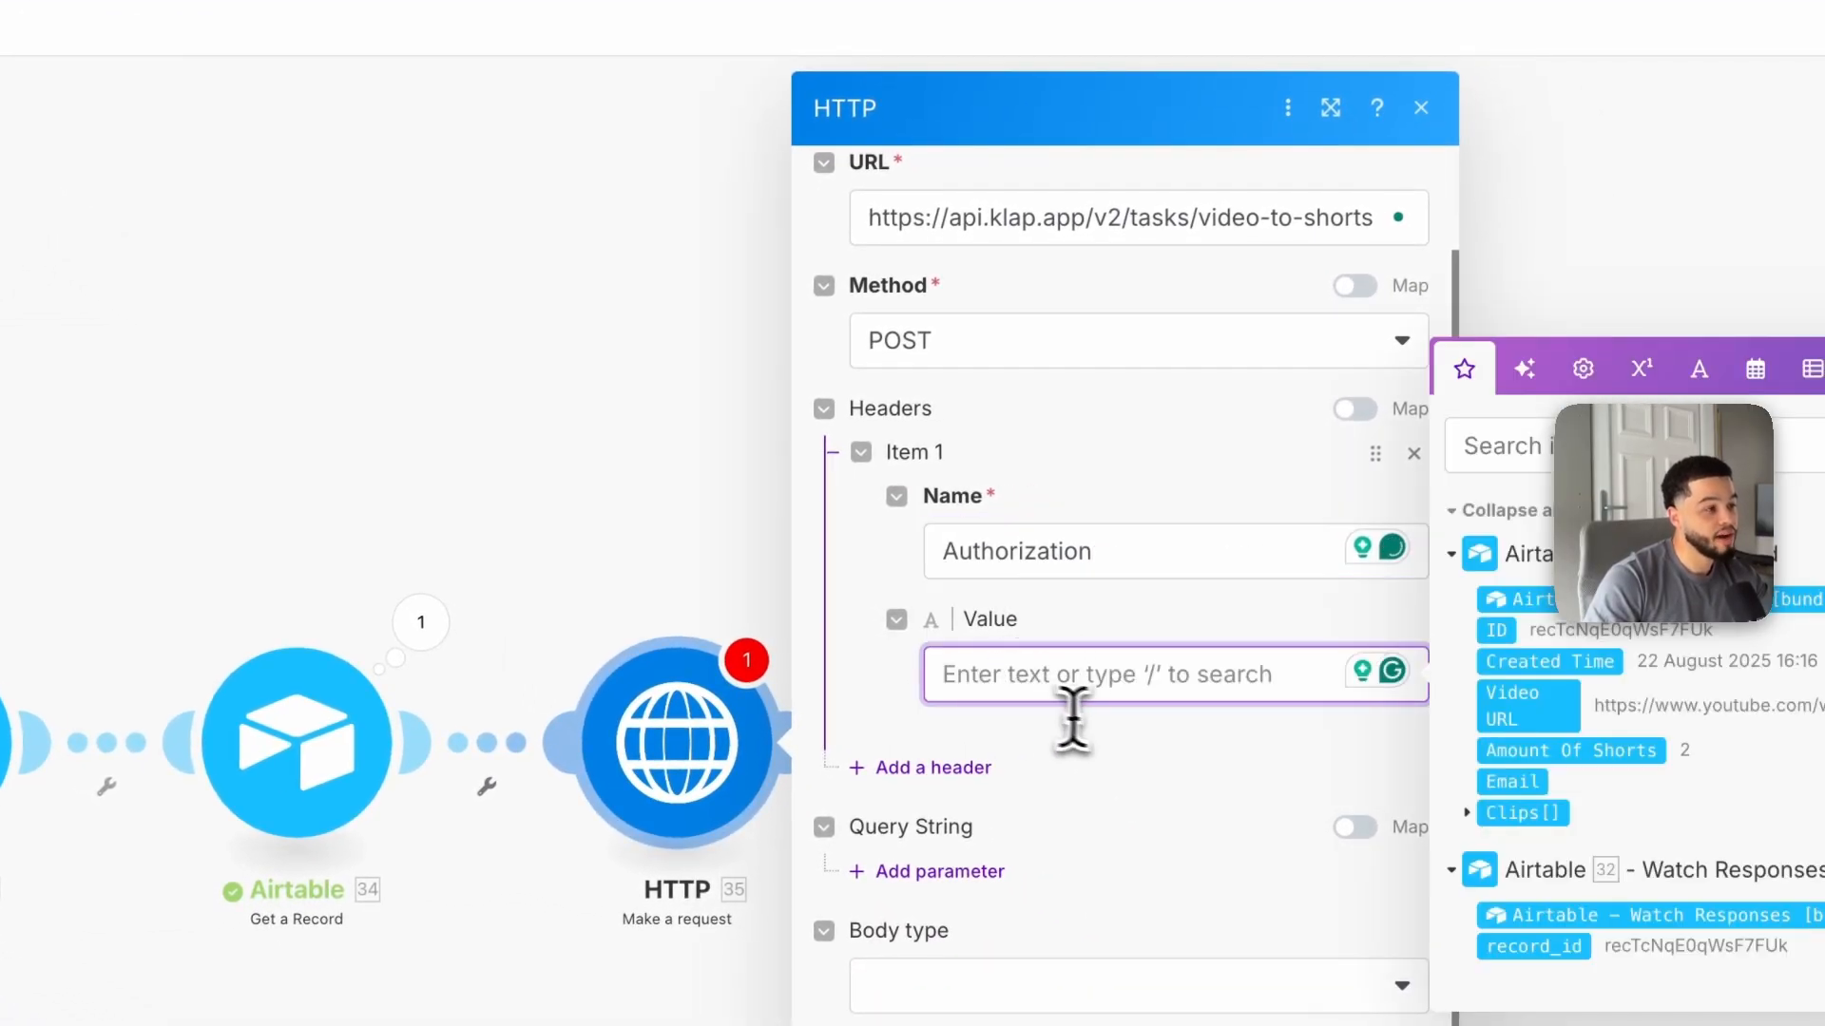
Step: Check the guide's value for the Authorization header
click(861, 4)
click(783, 525)
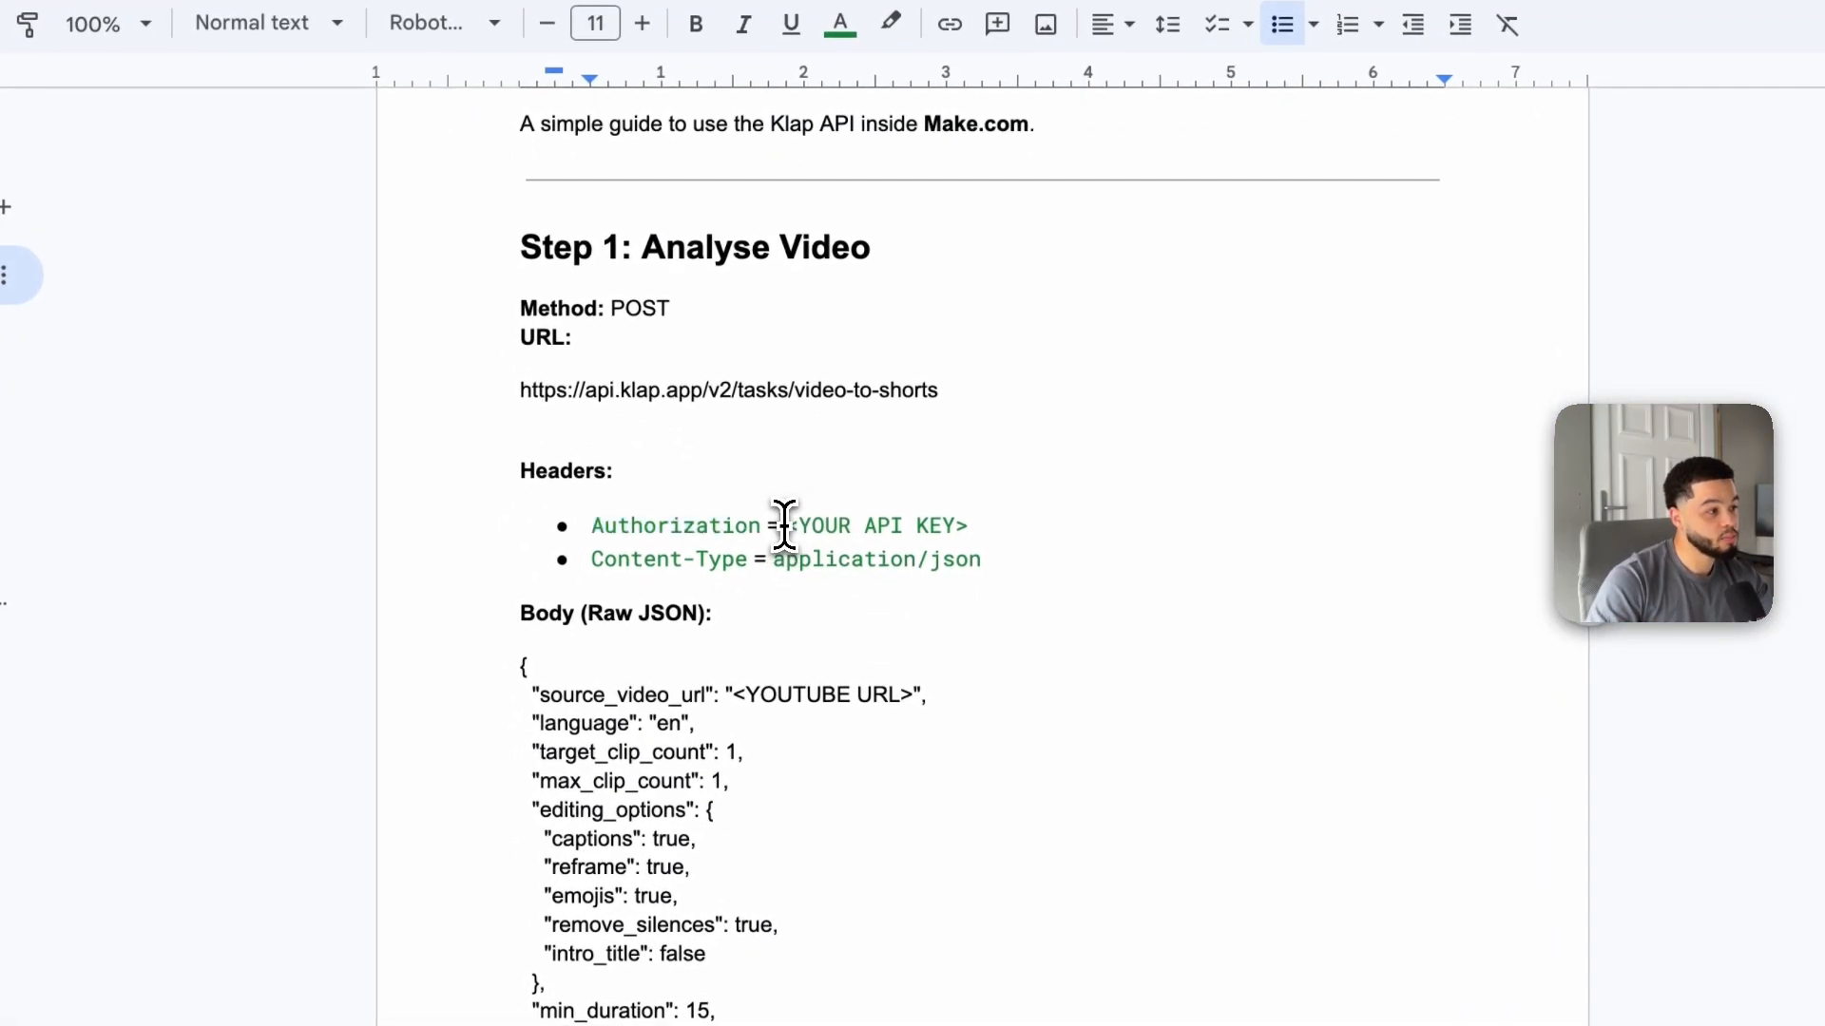
drag(785, 525, 969, 526)
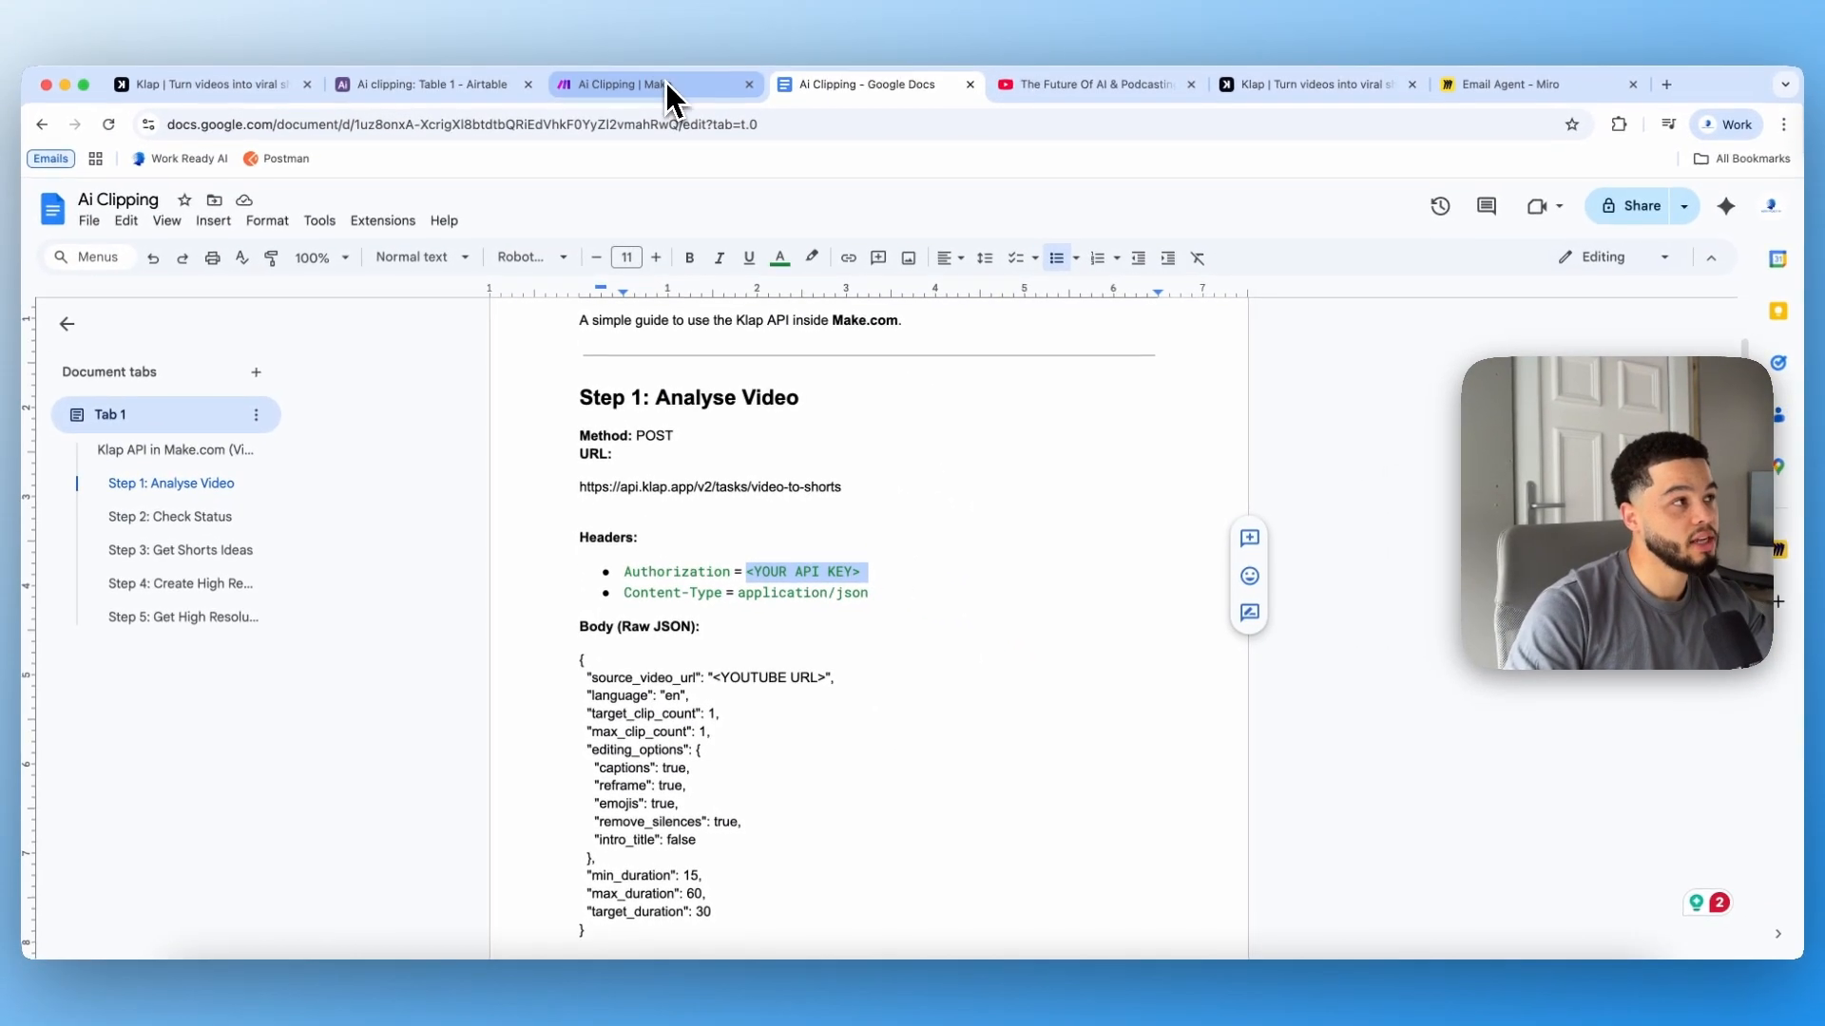
click(656, 86)
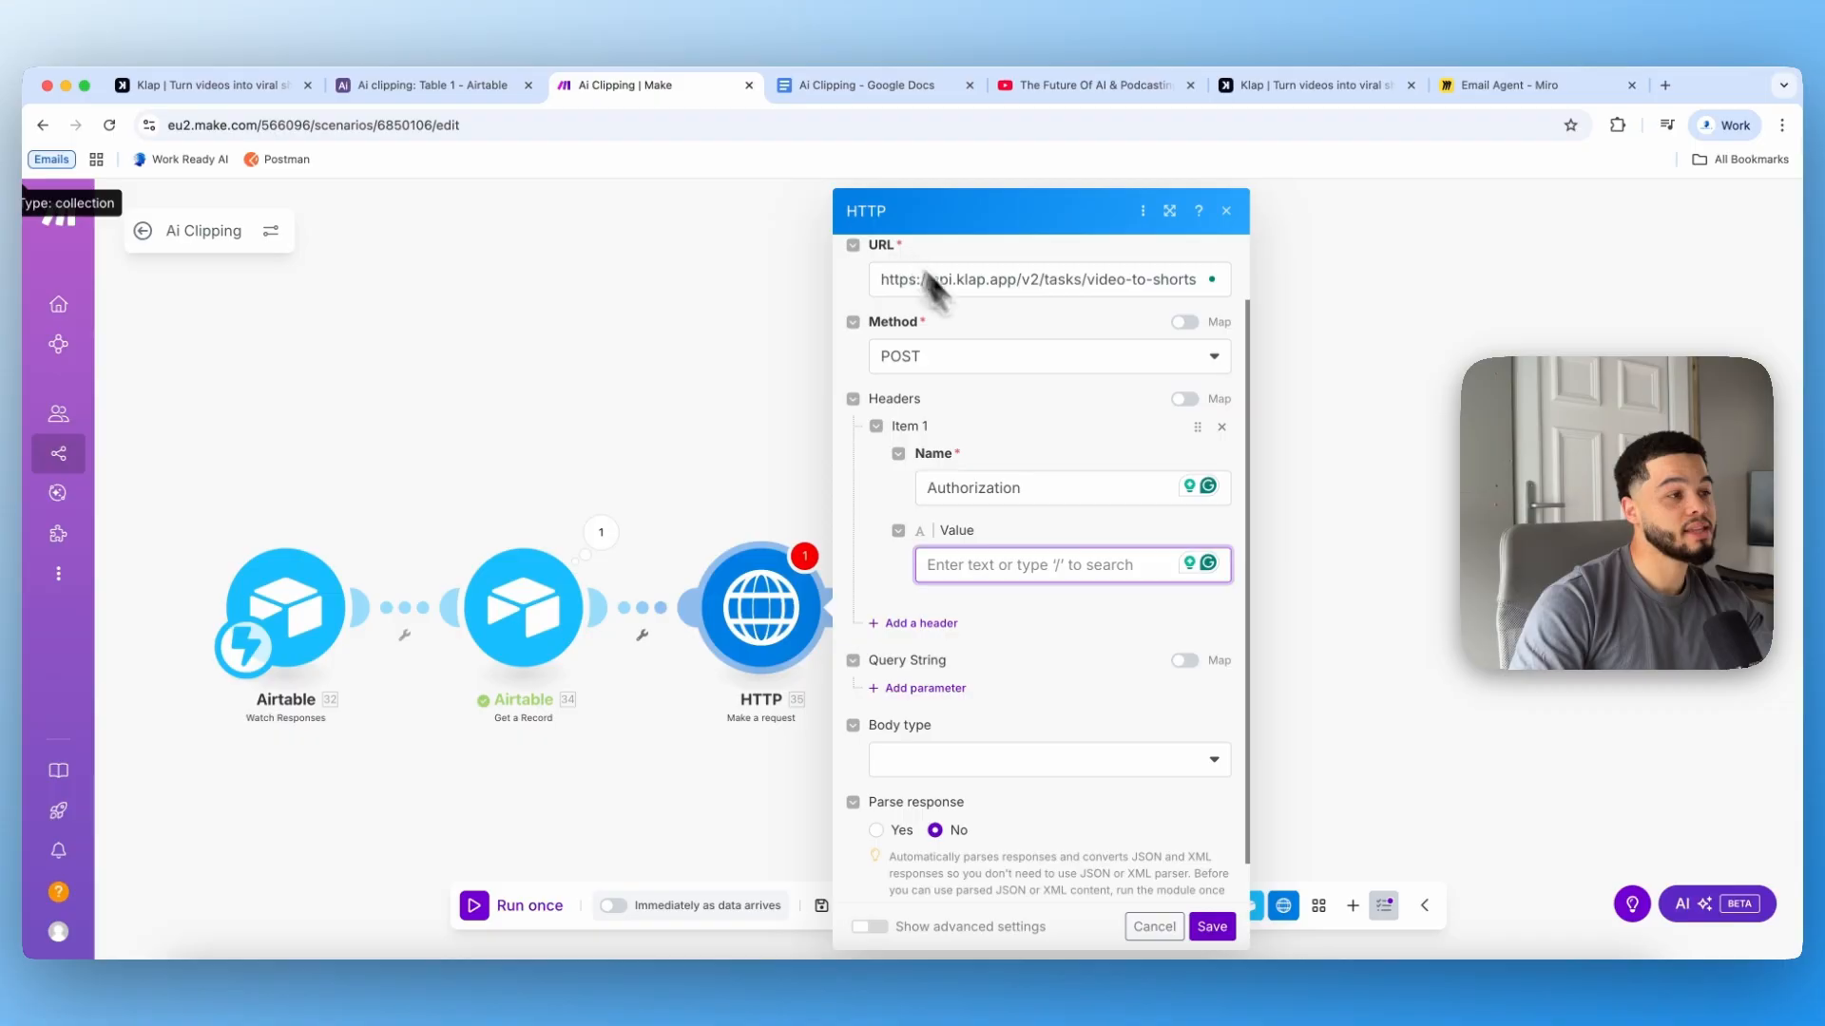
Step: Open the Klap website in its tab and sign in to the Klap account
click(1308, 86)
click(182, 125)
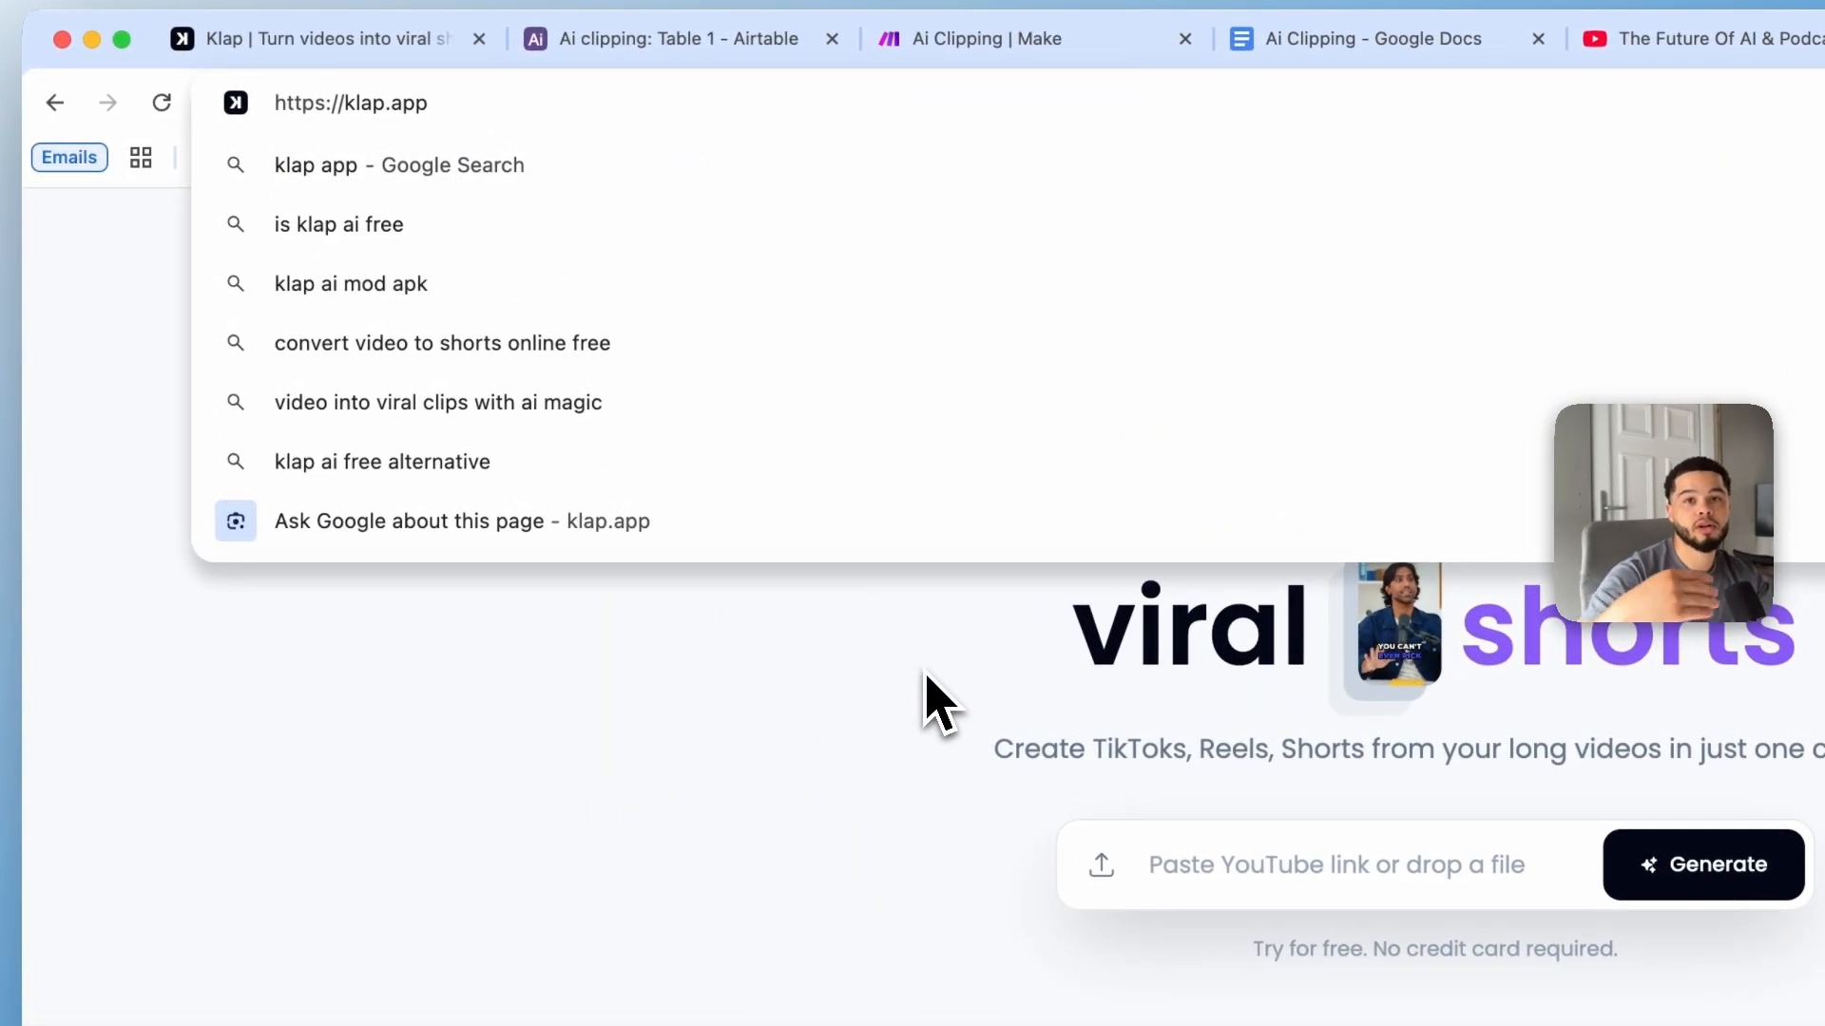
click(875, 816)
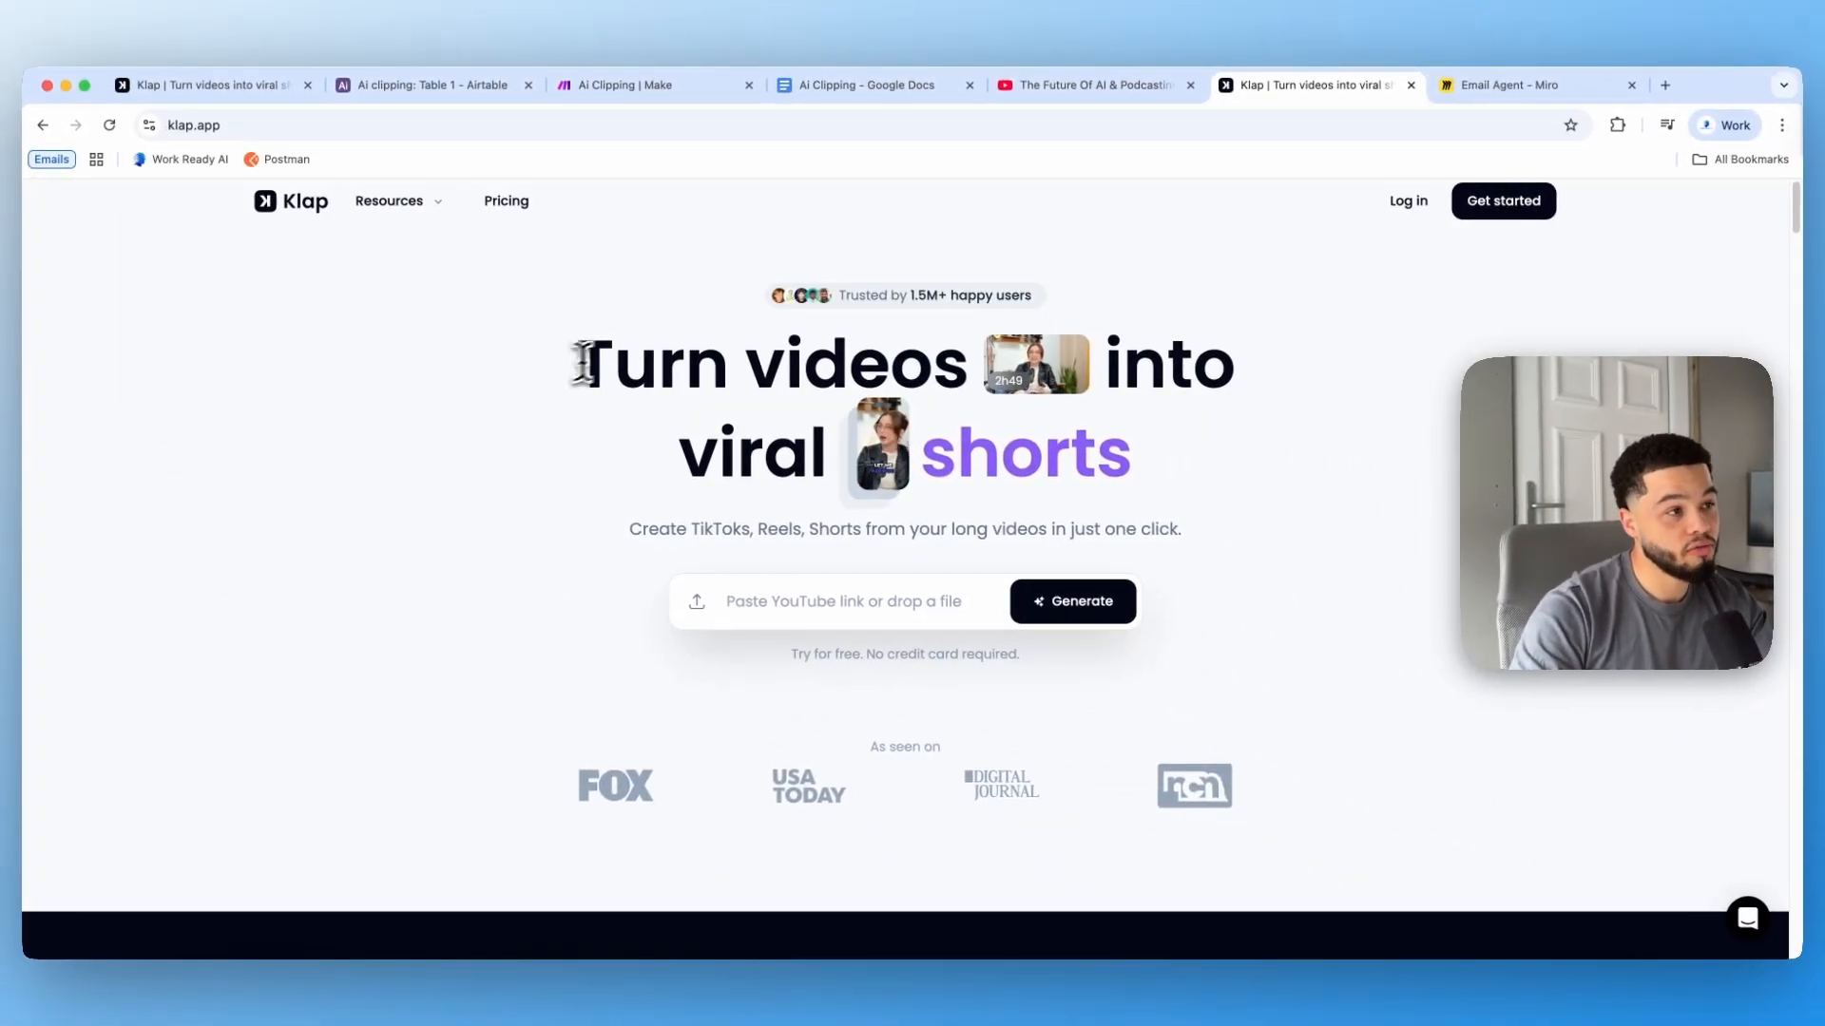
drag(573, 359, 932, 439)
click(1232, 477)
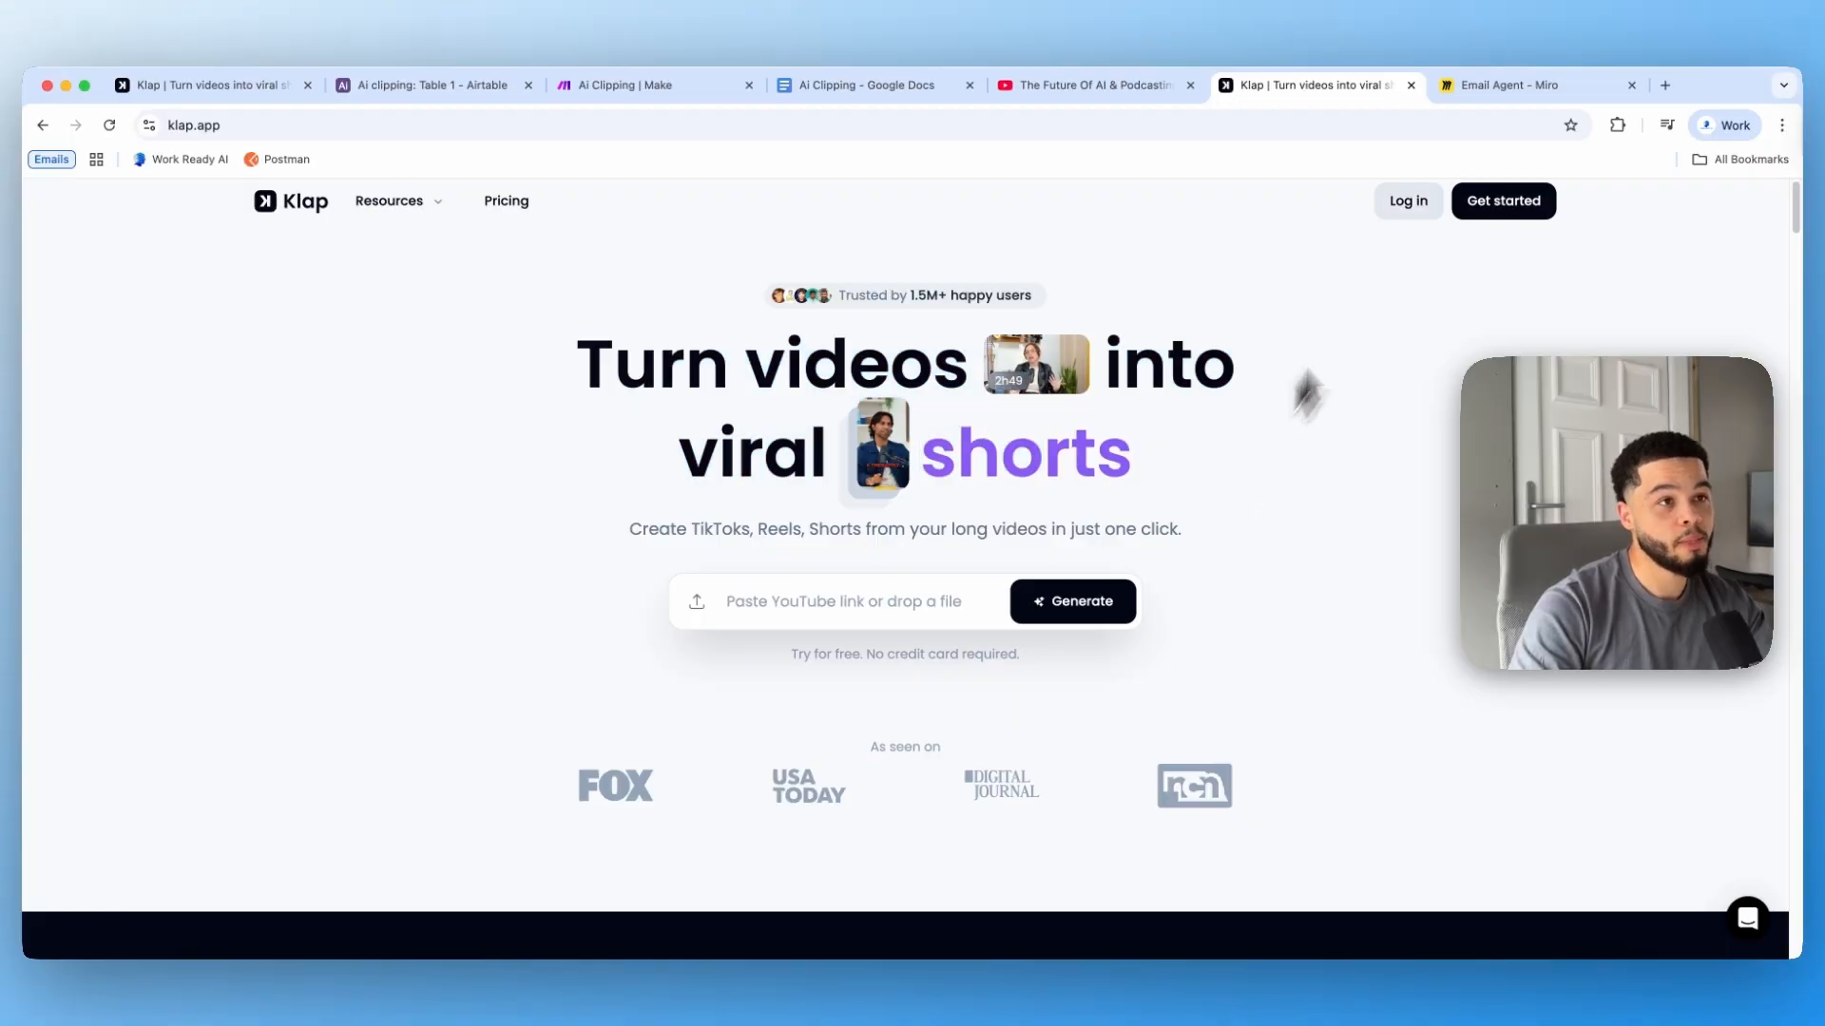
click(1412, 205)
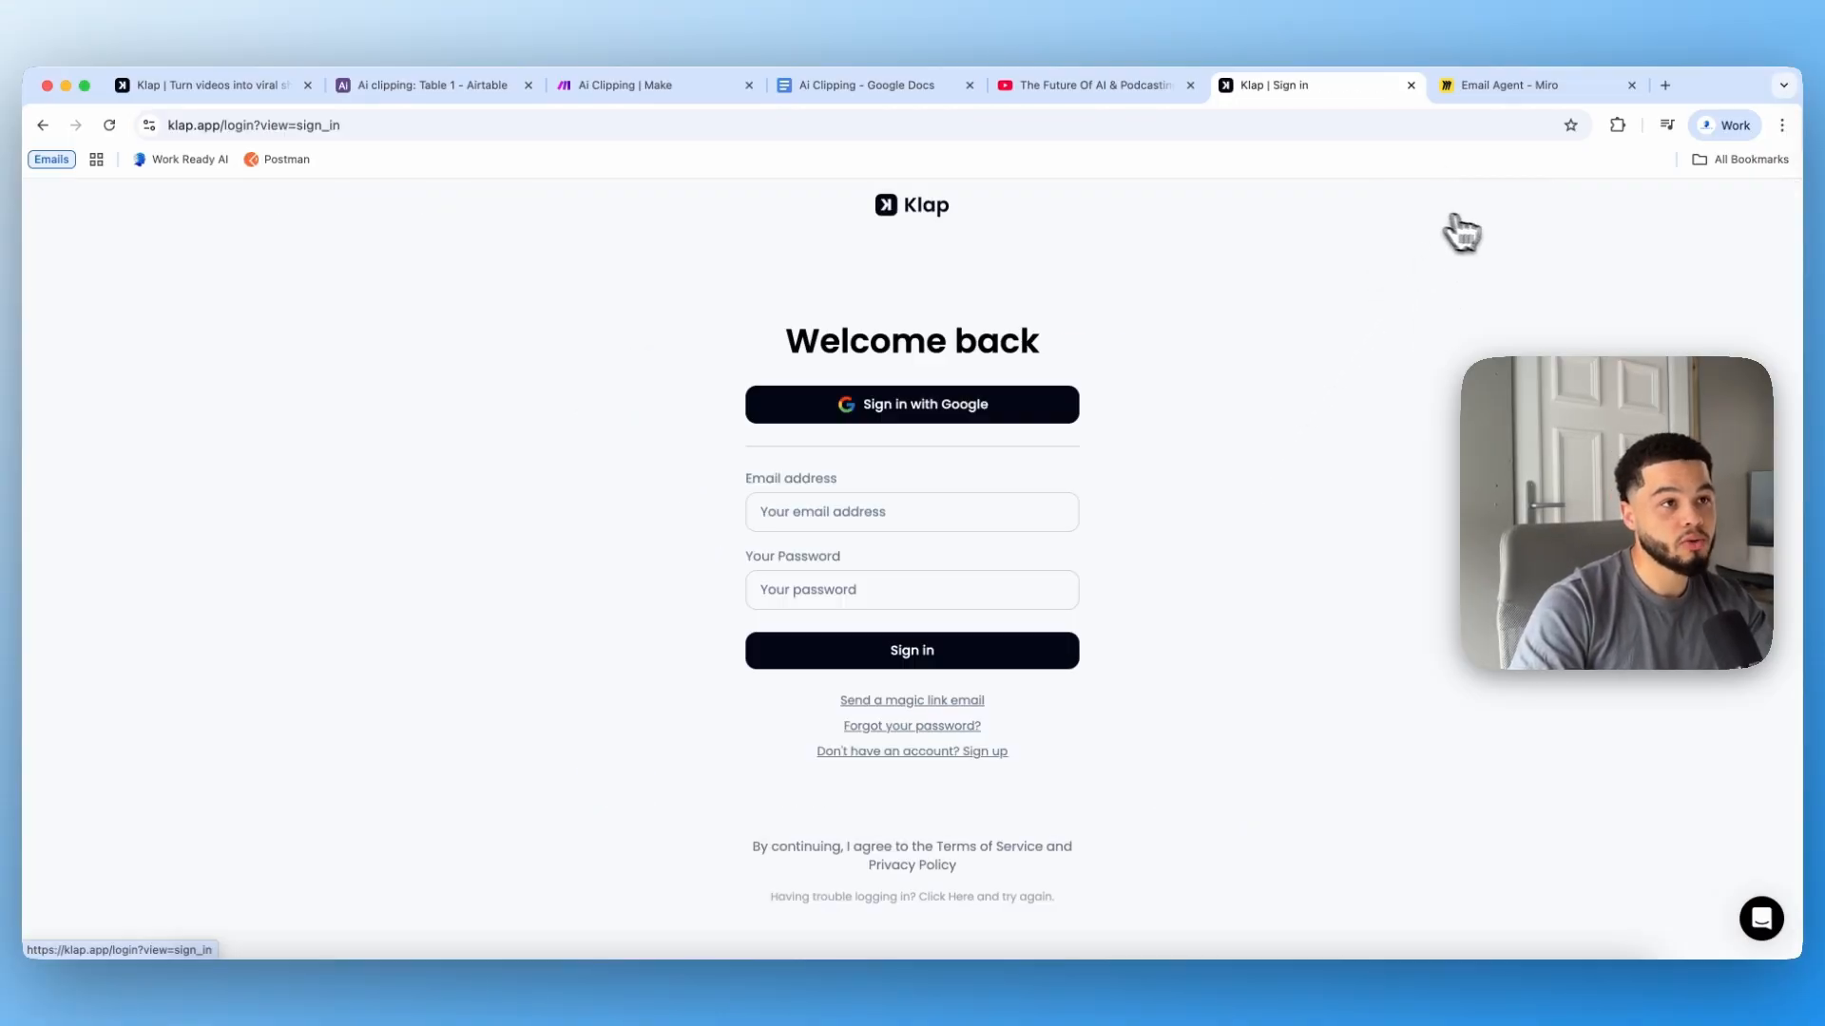
click(914, 510)
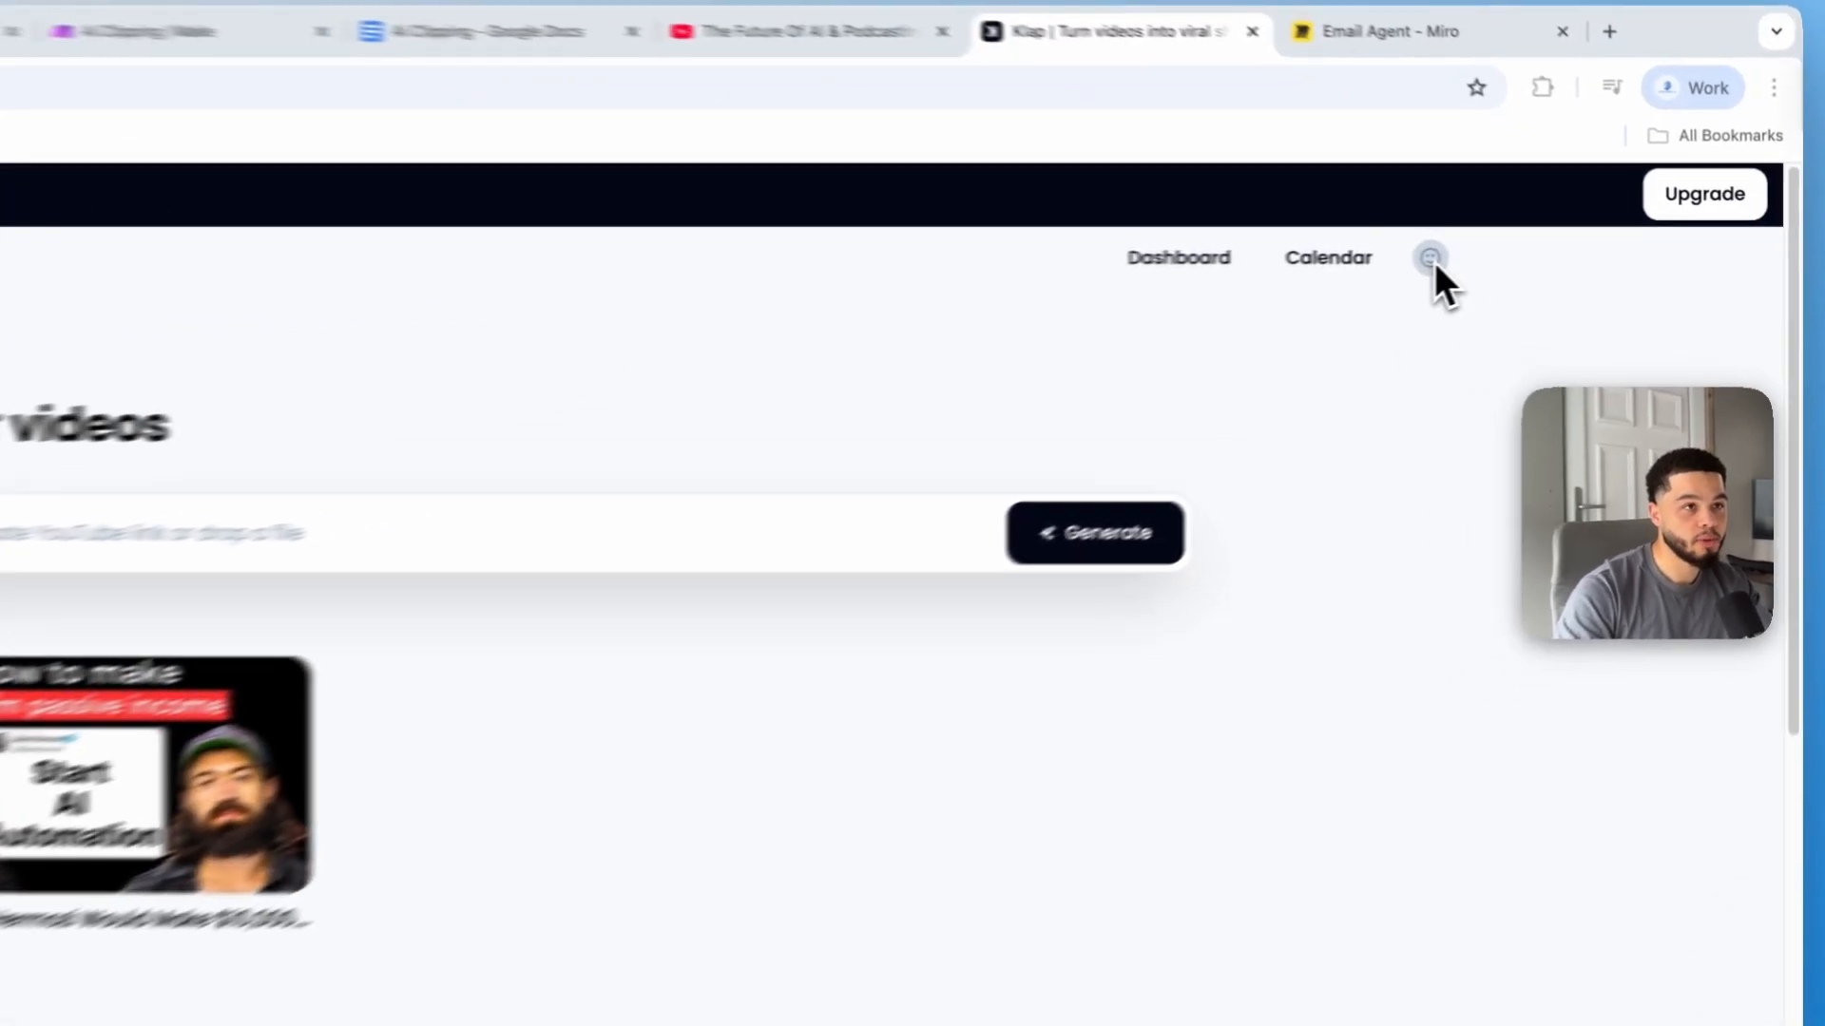
Step: Create a new API key on Klap's API page and copy it to the clipboard
click(1430, 258)
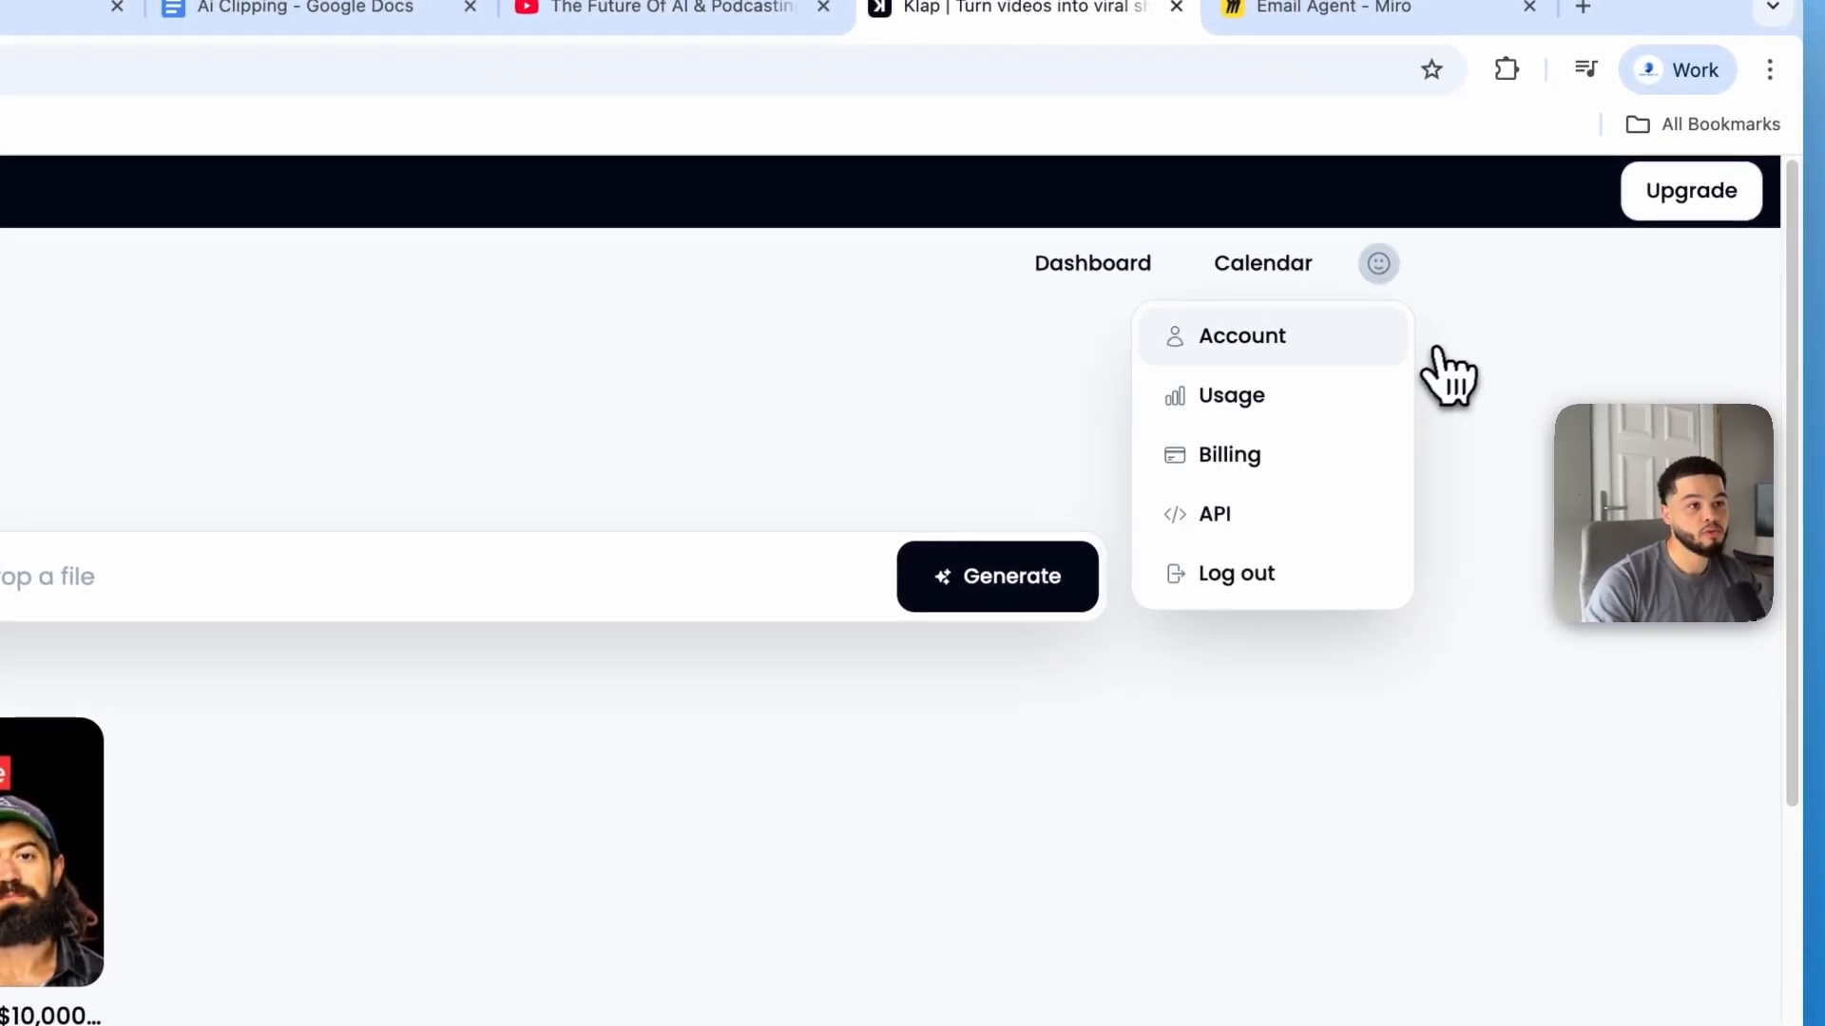
click(1226, 530)
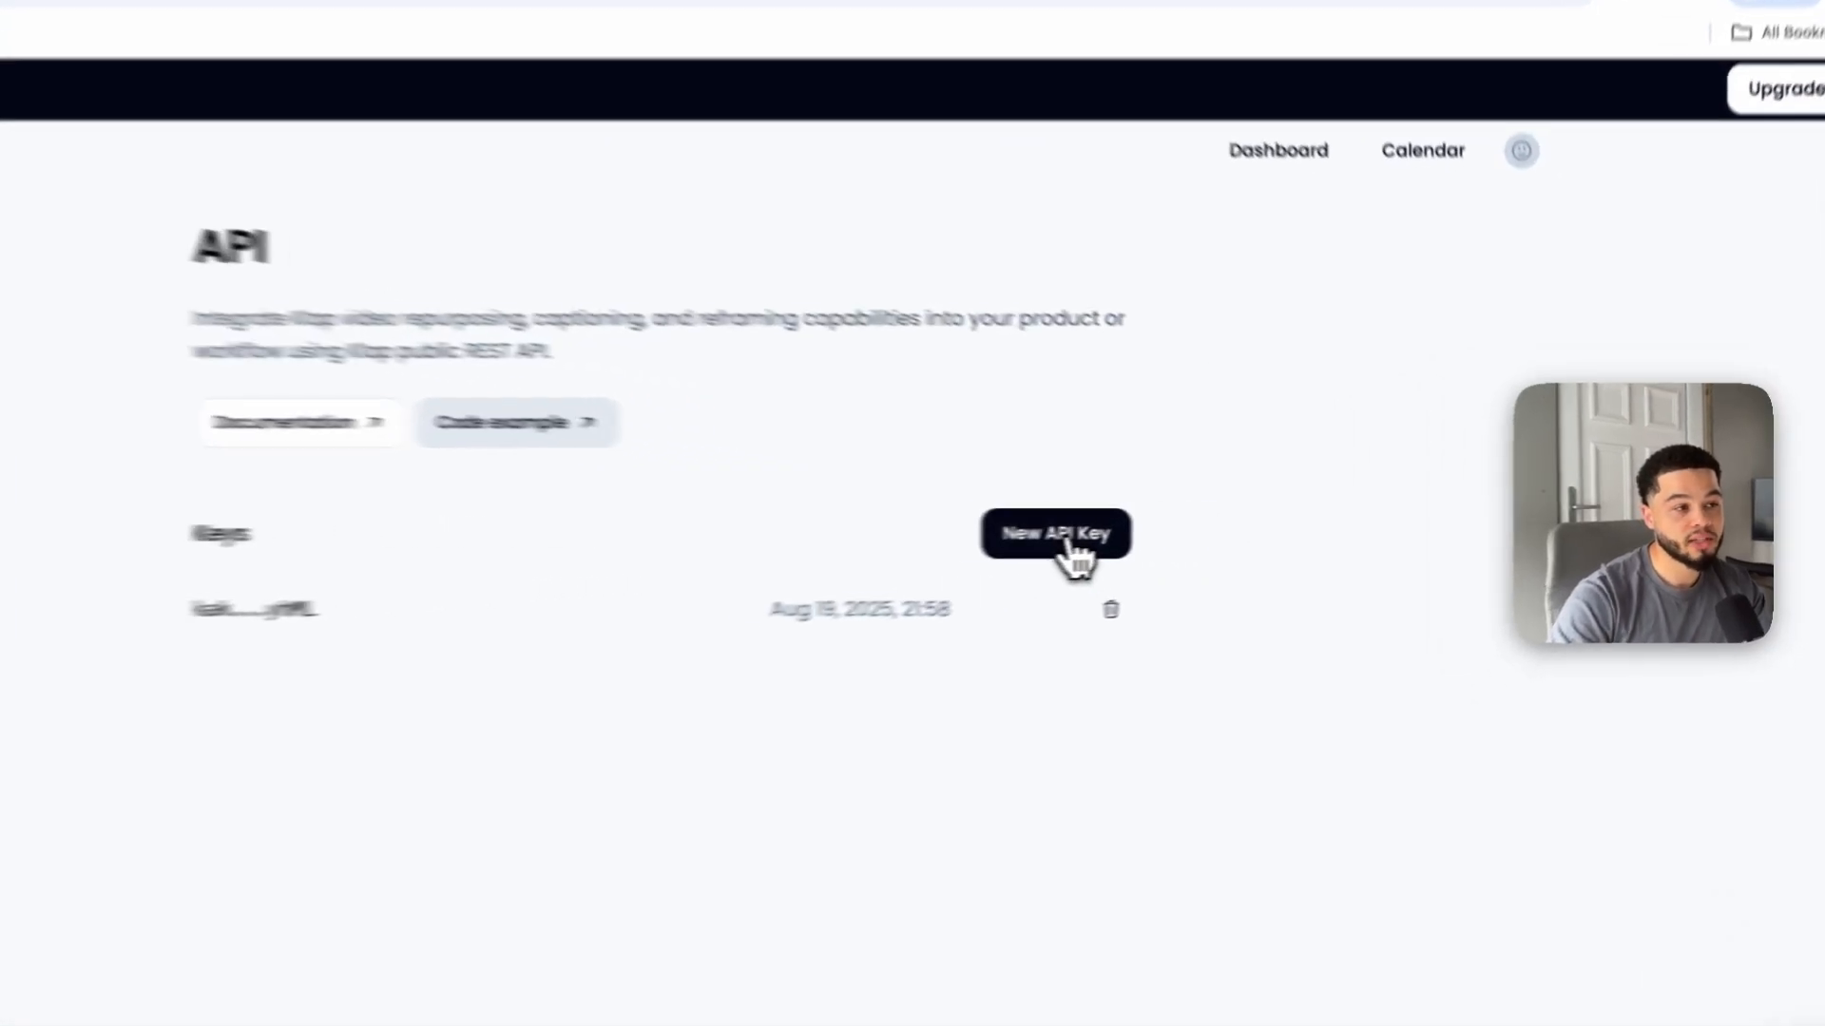
click(1200, 531)
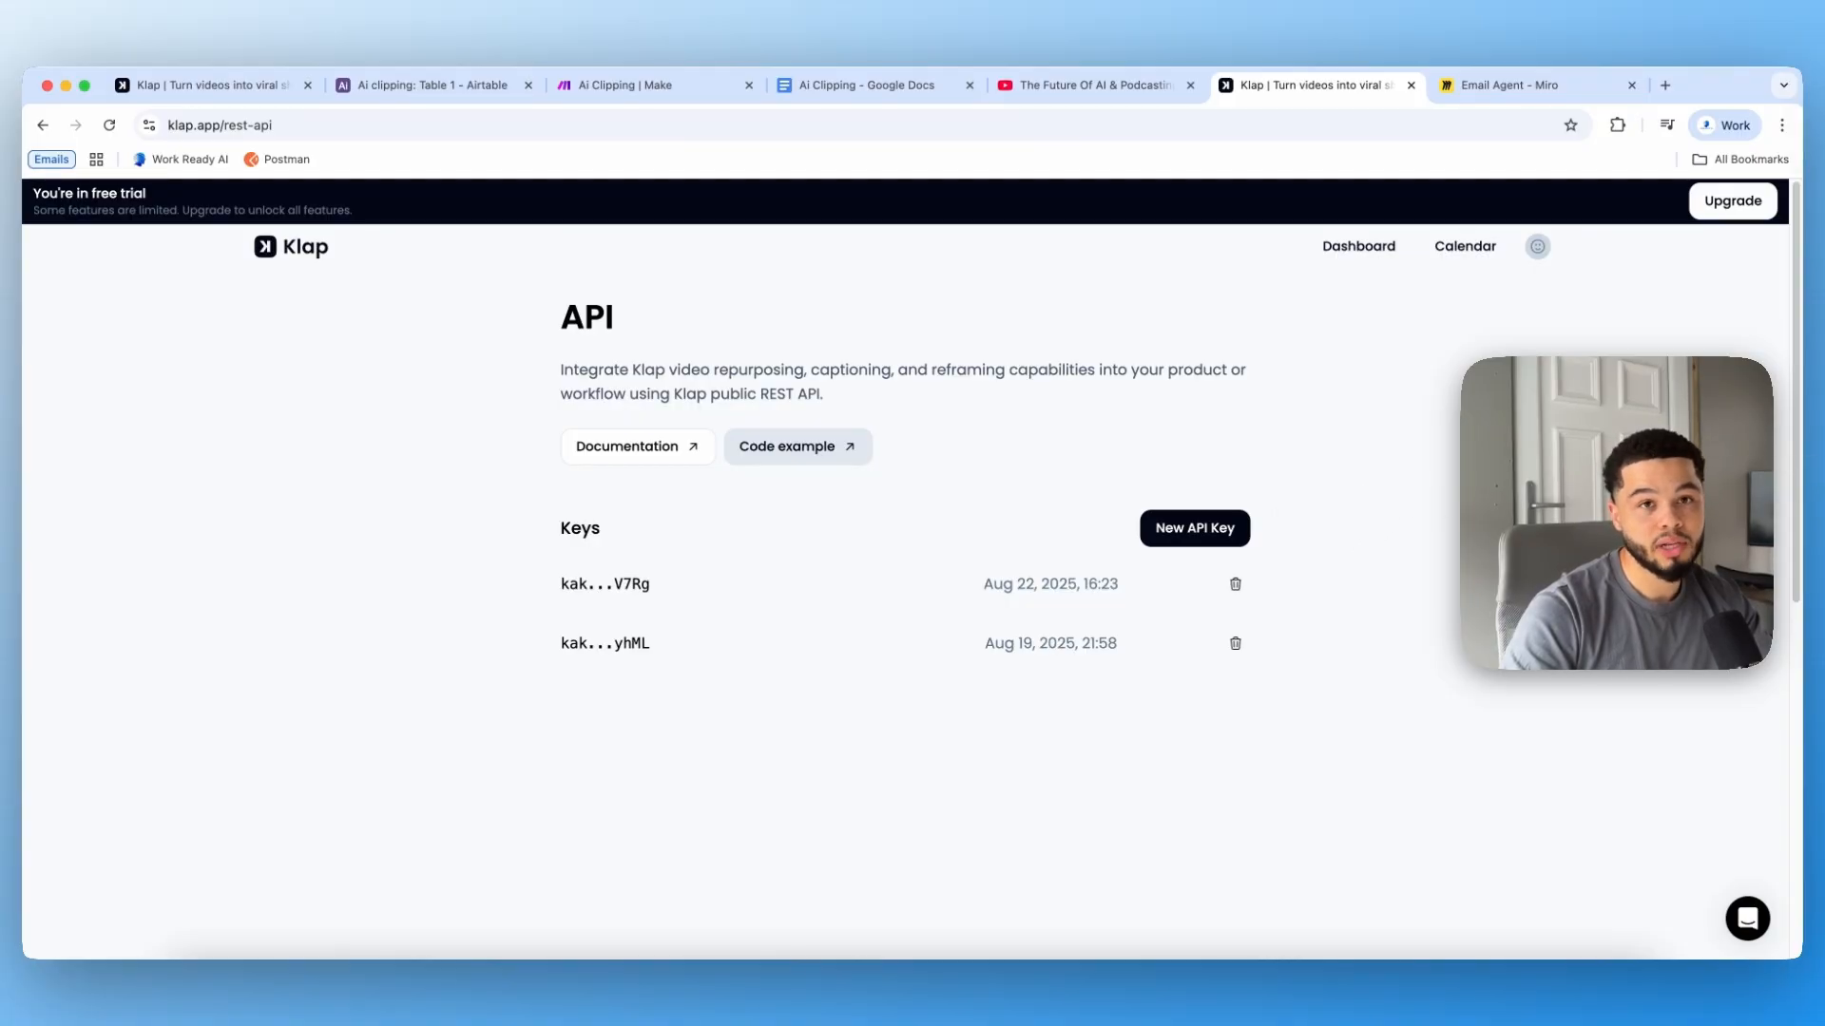
mouse_move(672, 582)
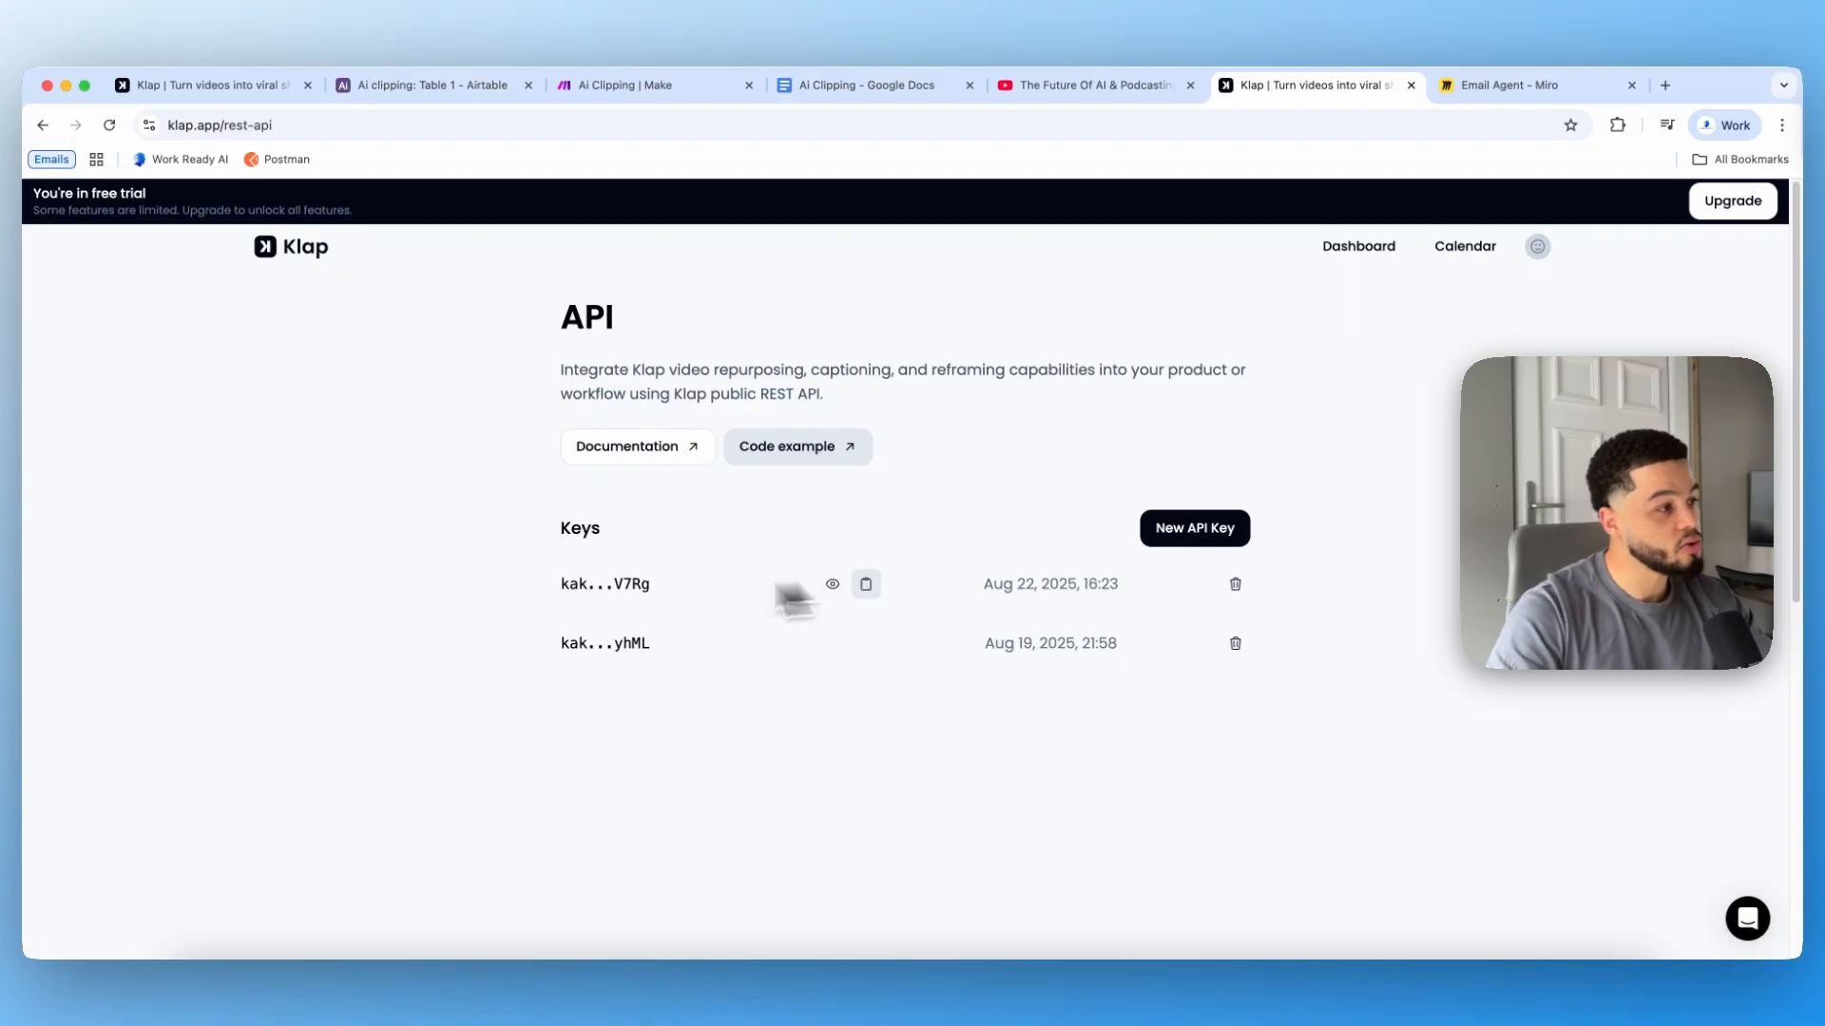
mouse_move(662, 582)
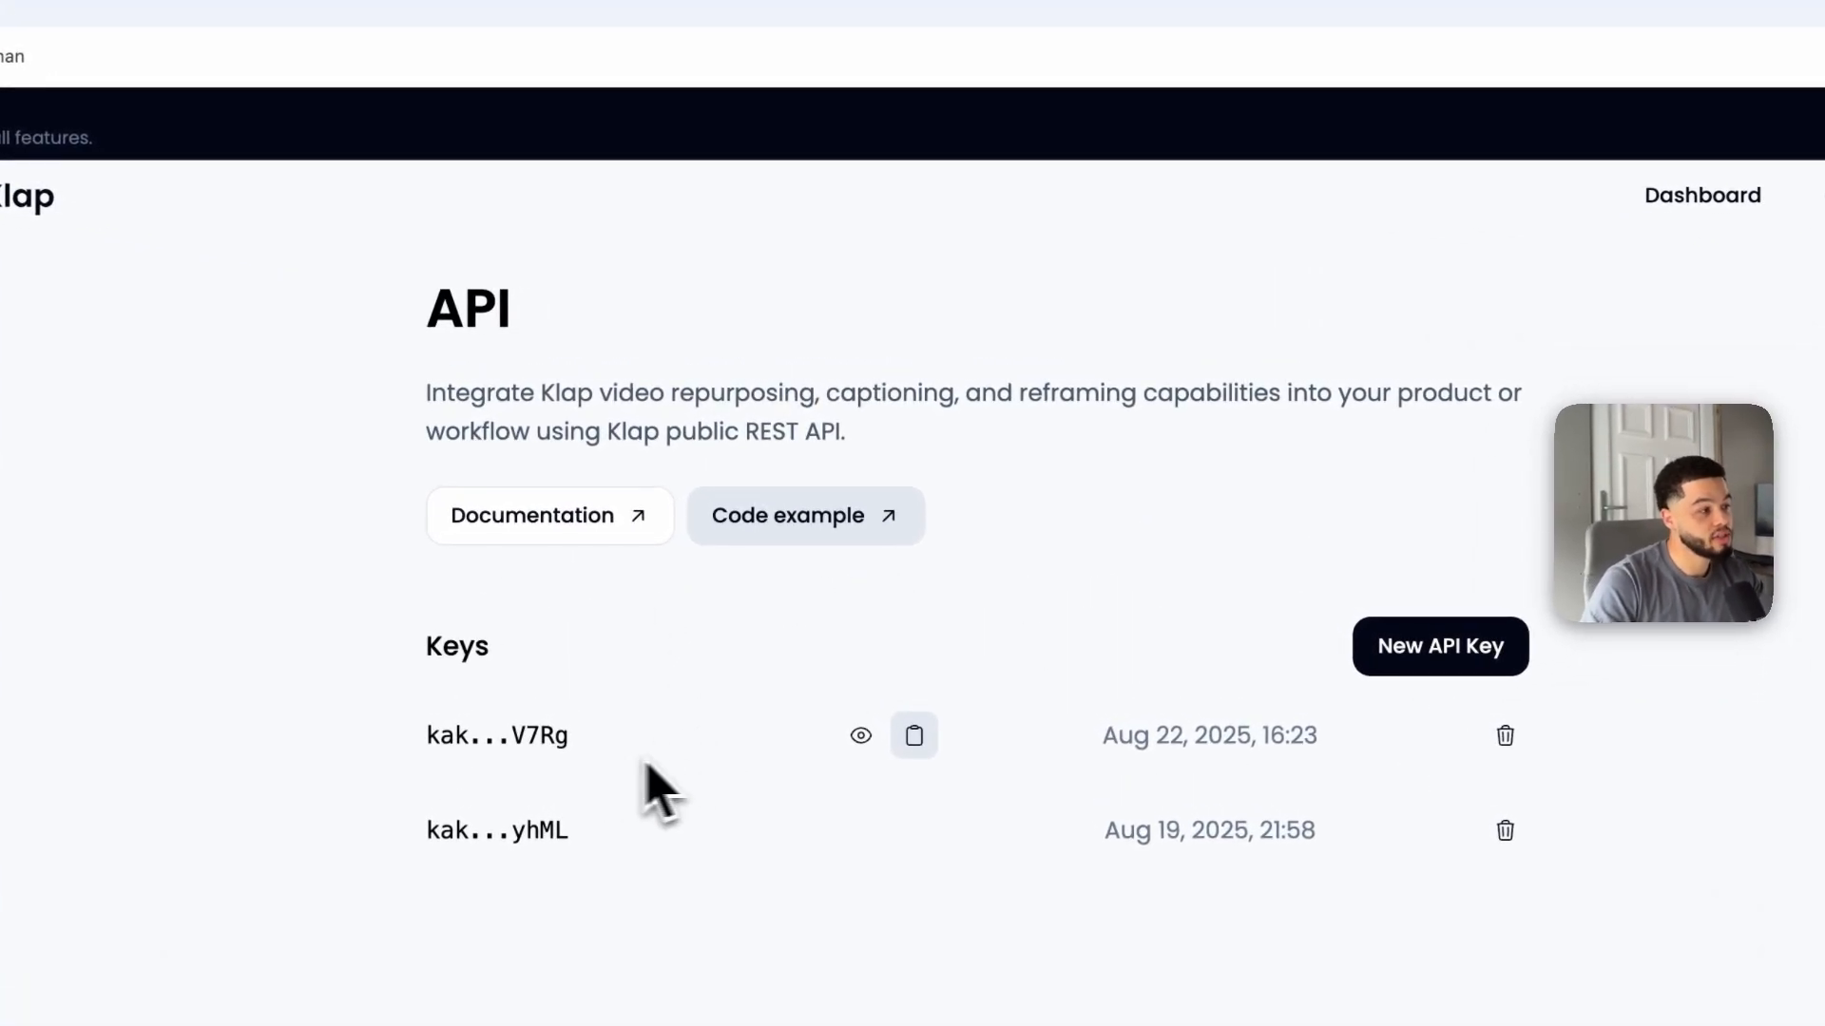
click(918, 746)
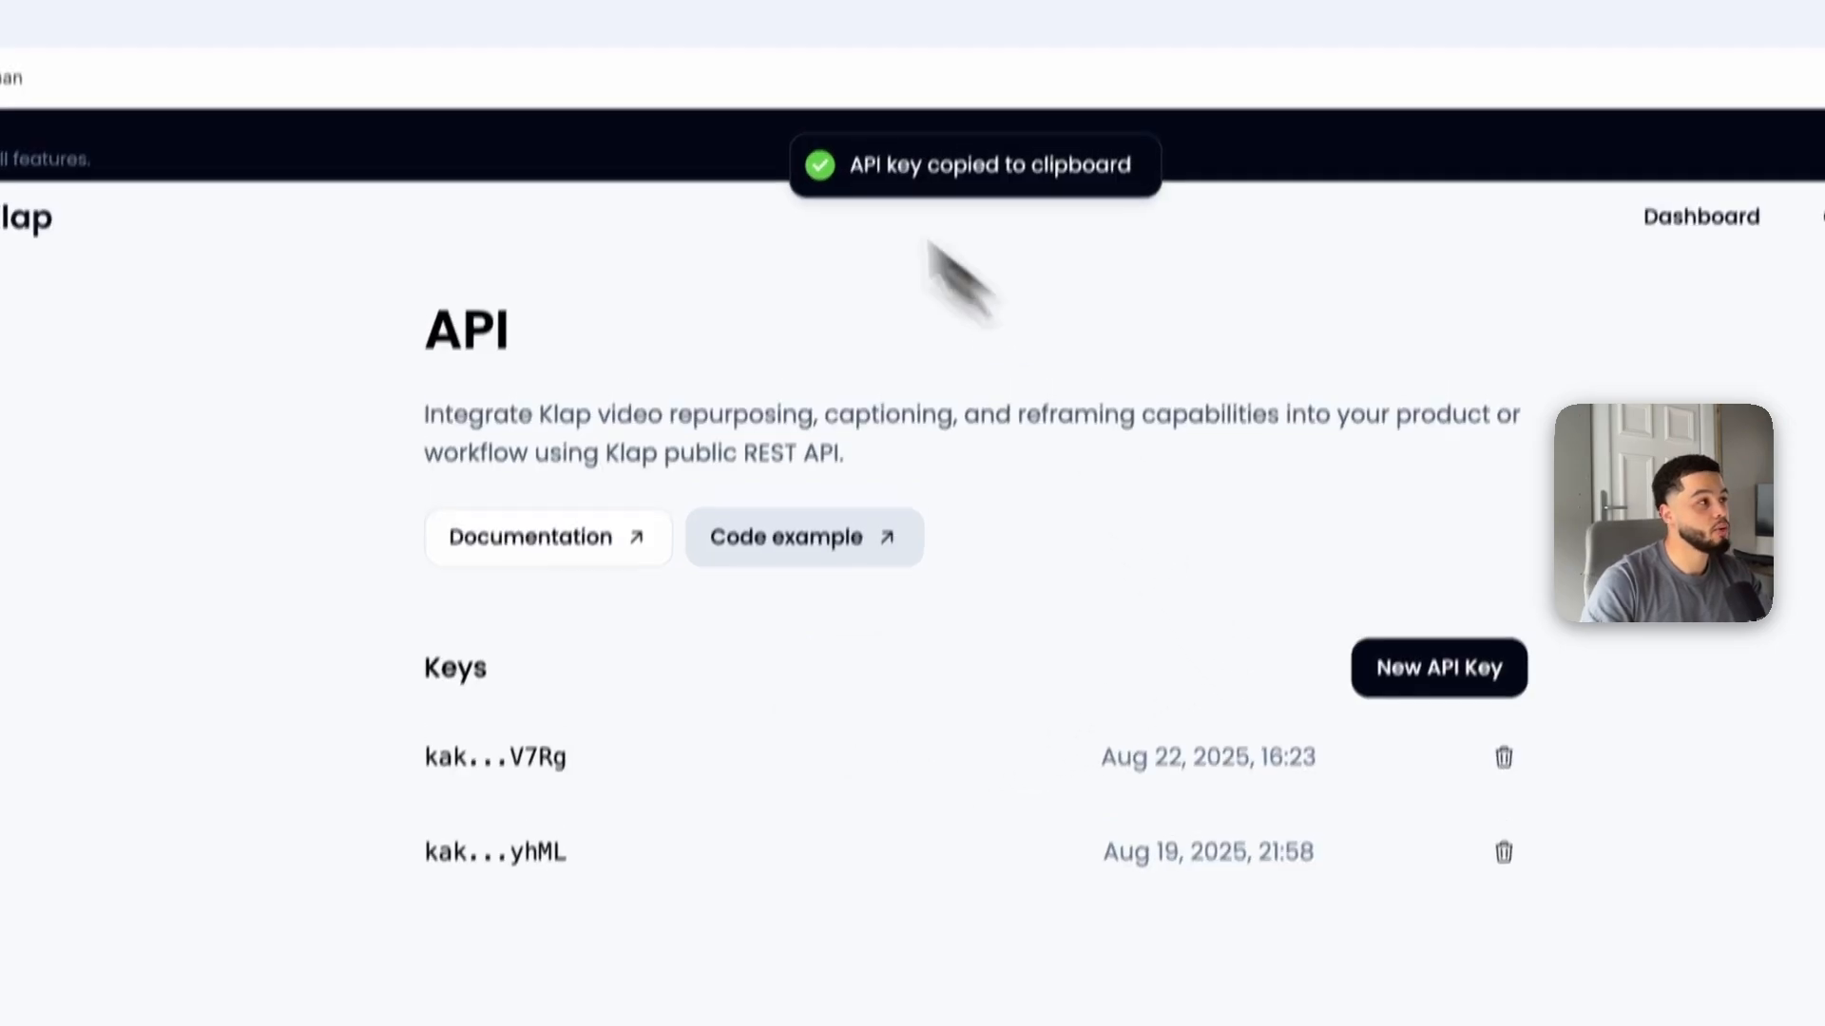
Step: Enter Bearer as the Authorization header's value
click(508, 47)
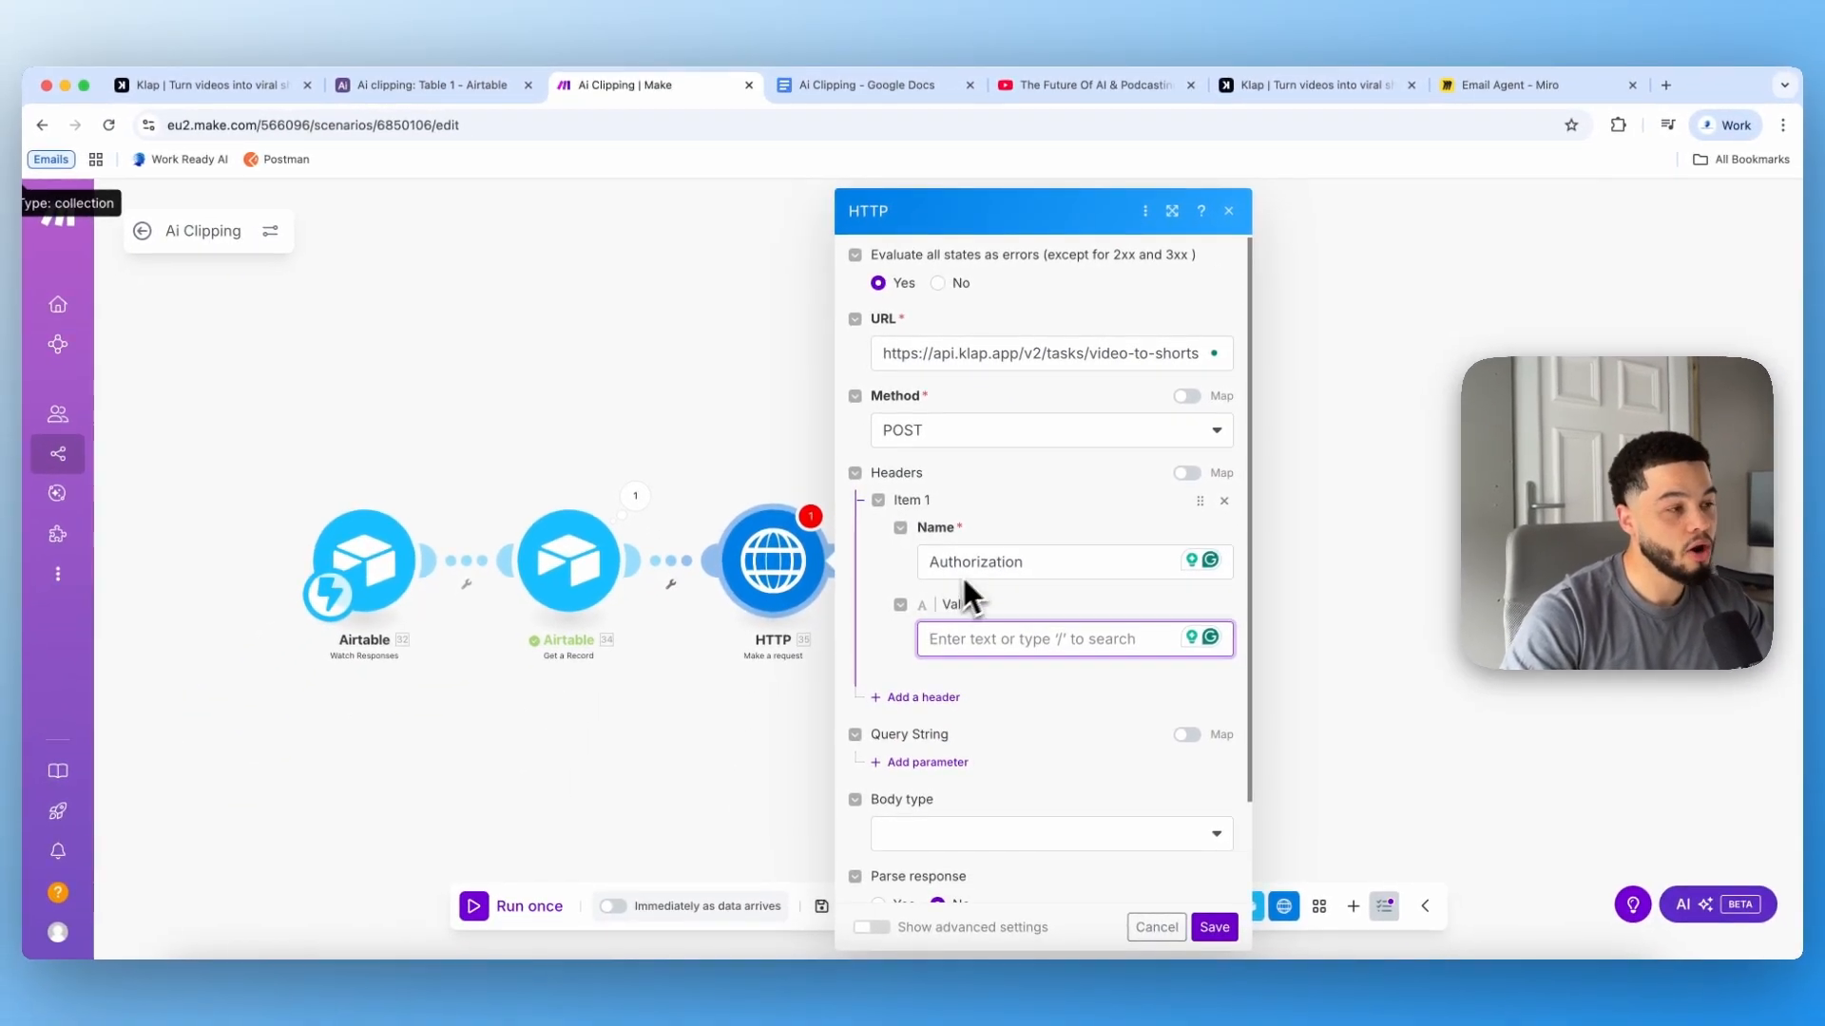
click(955, 640)
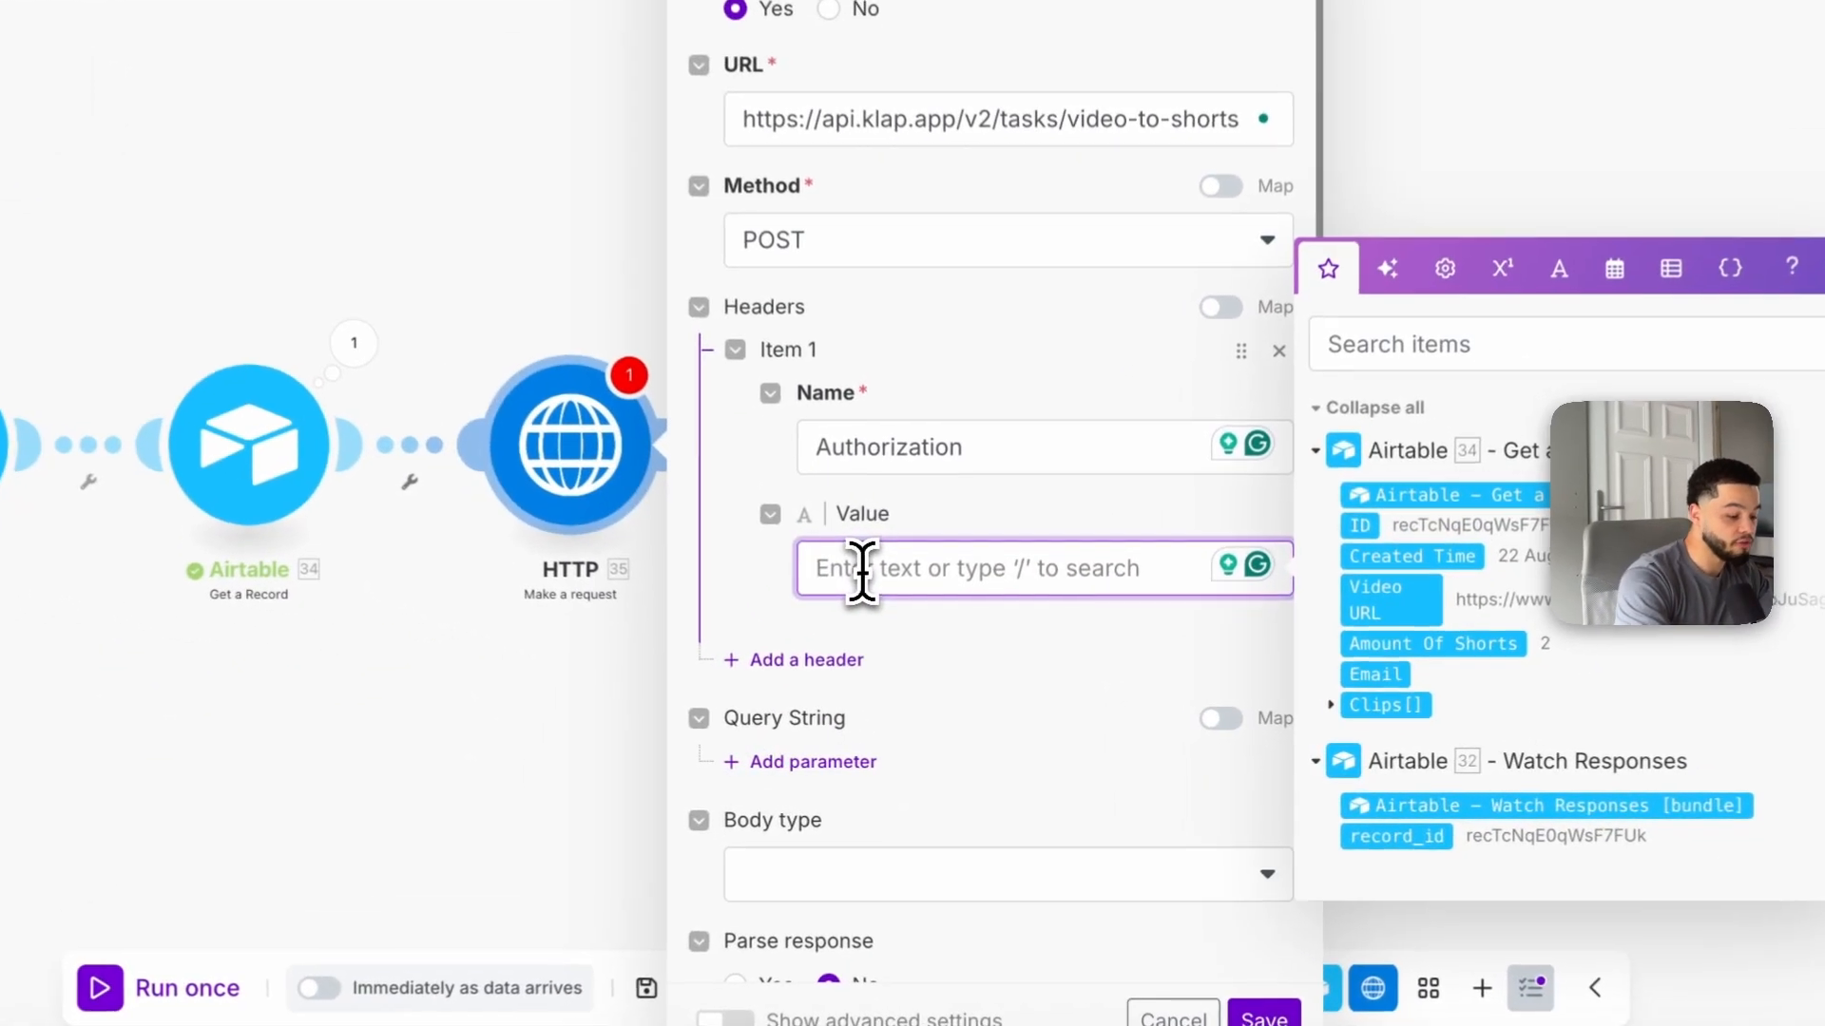
text(Bearer)
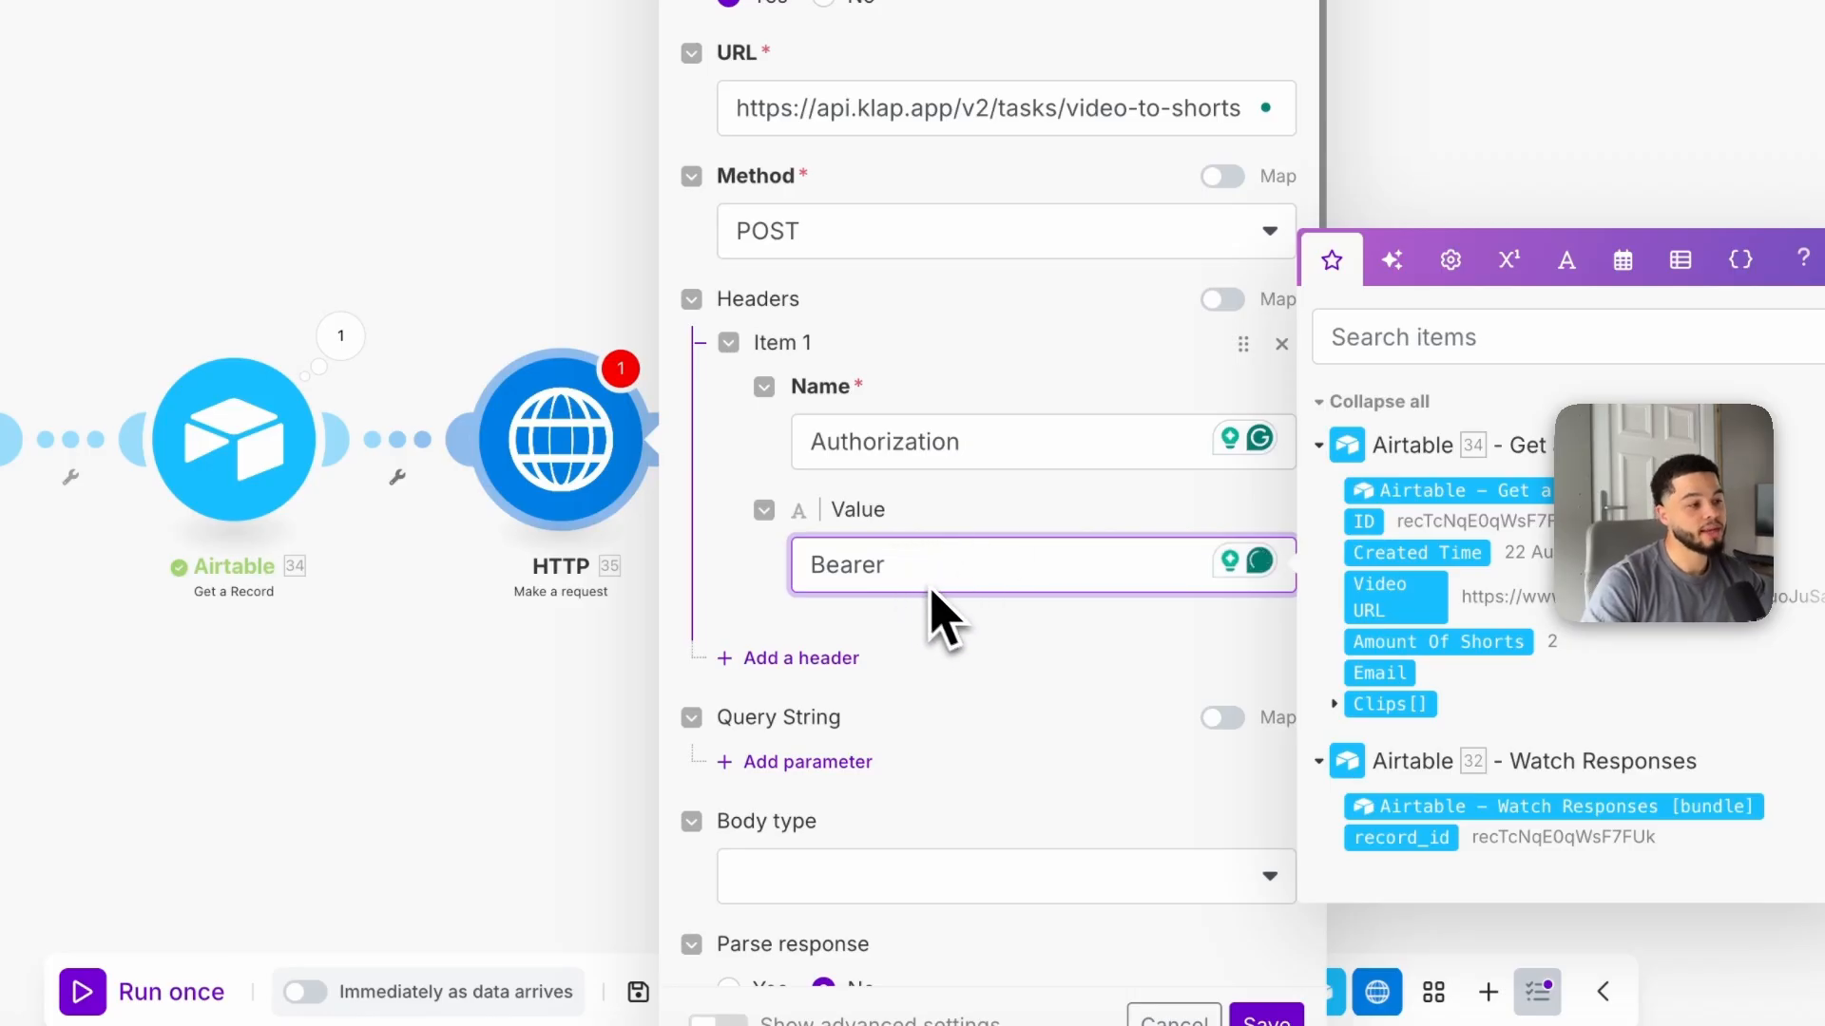
Step: Add a second header named Content-Type, copied from the guide
scroll(912, 676, down, 2)
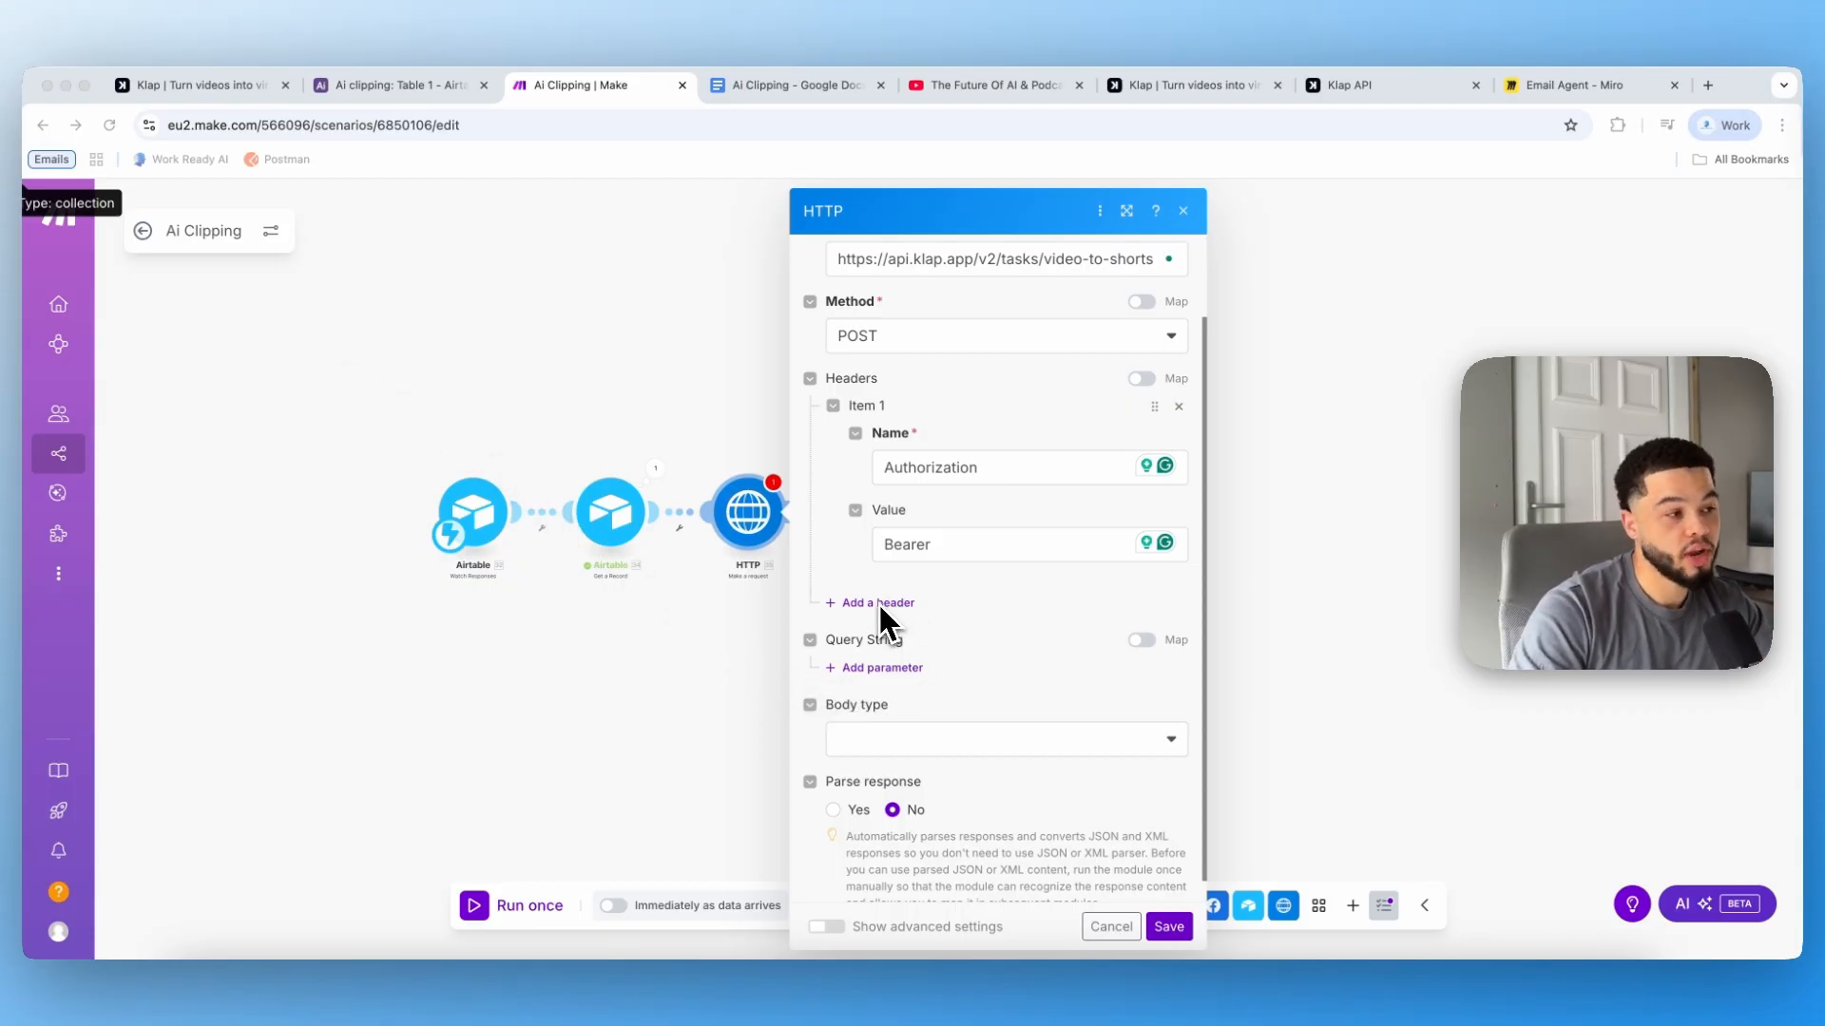
click(770, 86)
click(634, 547)
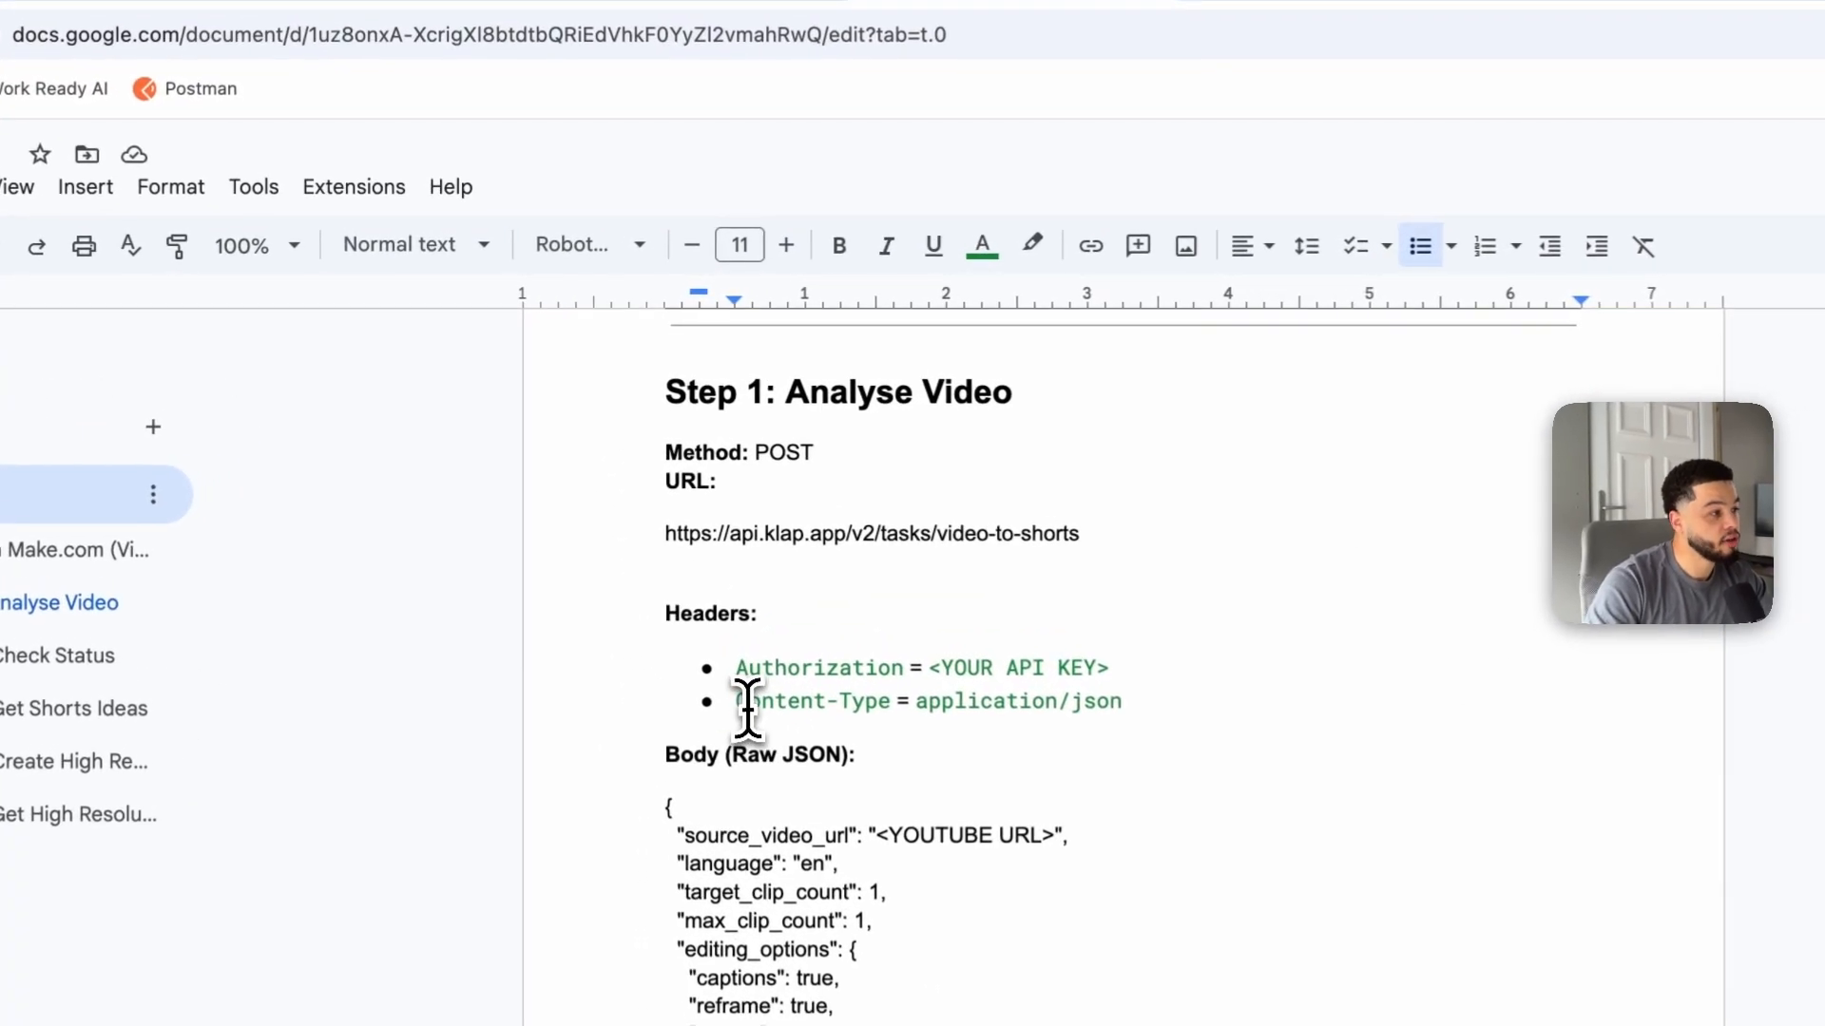
drag(739, 705, 880, 713)
click(744, 708)
drag(743, 708, 899, 711)
click(670, 30)
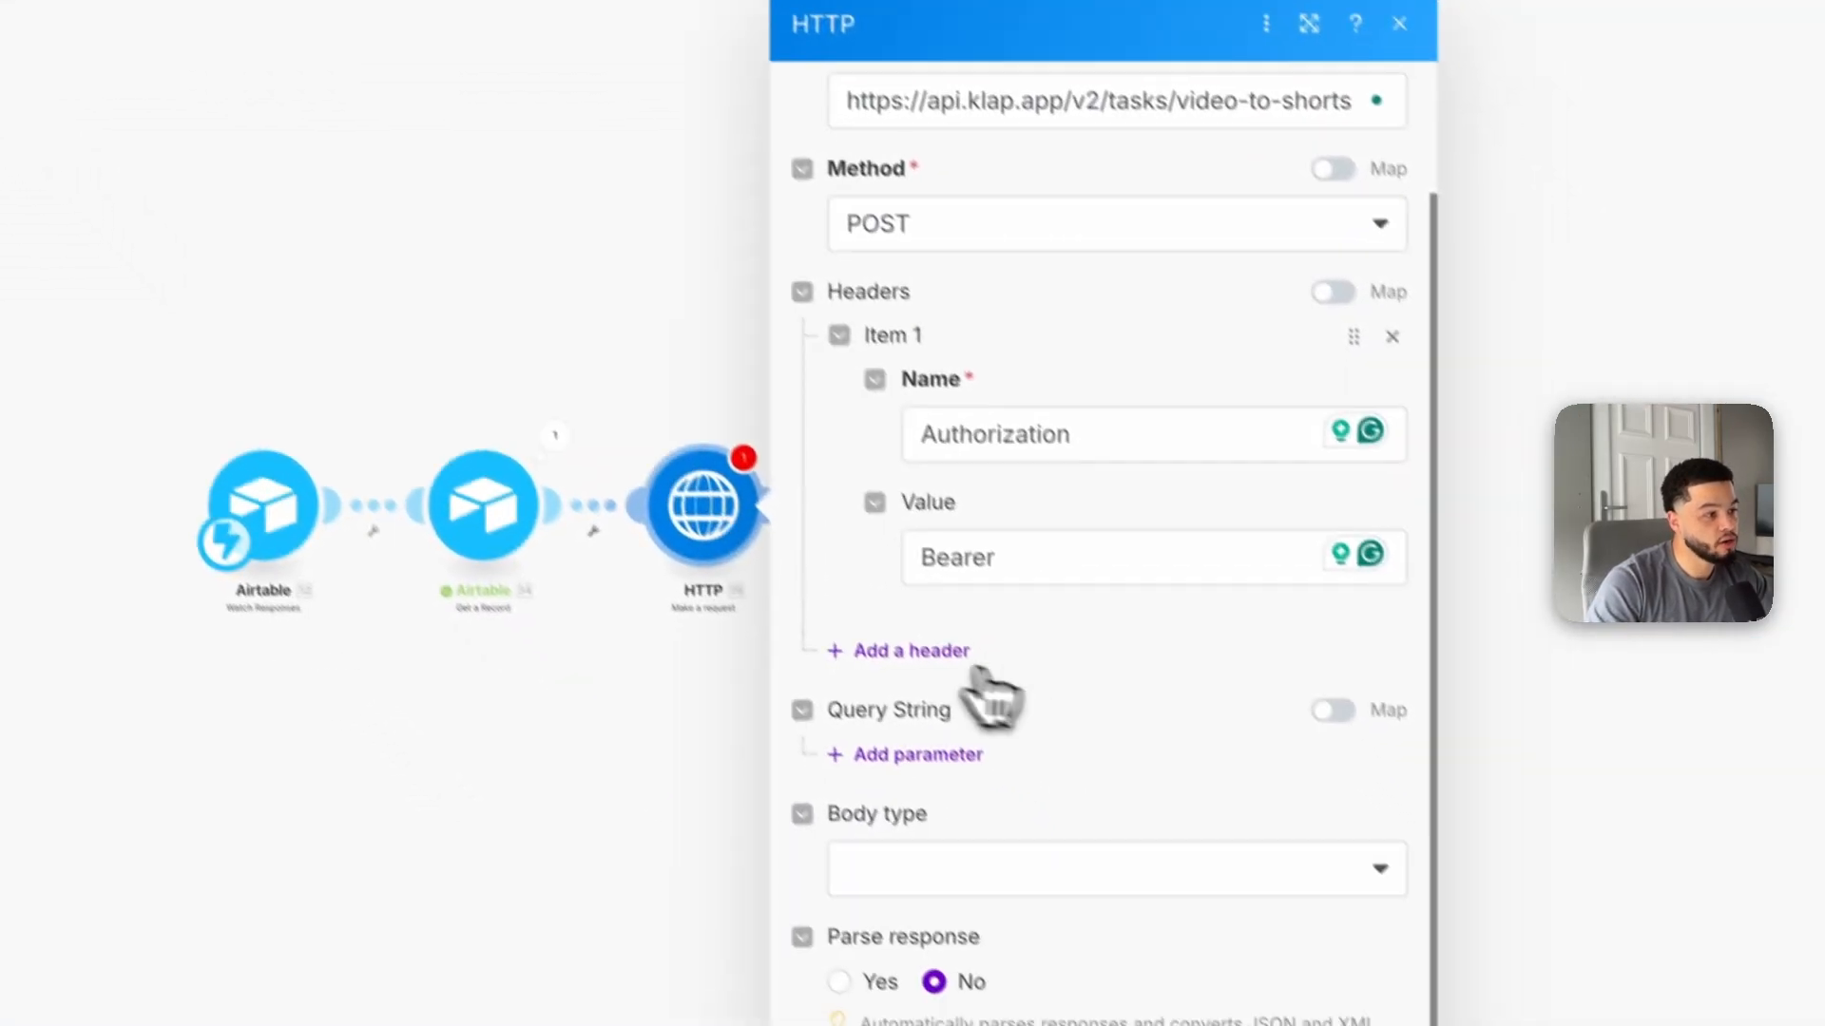
click(1150, 873)
click(944, 722)
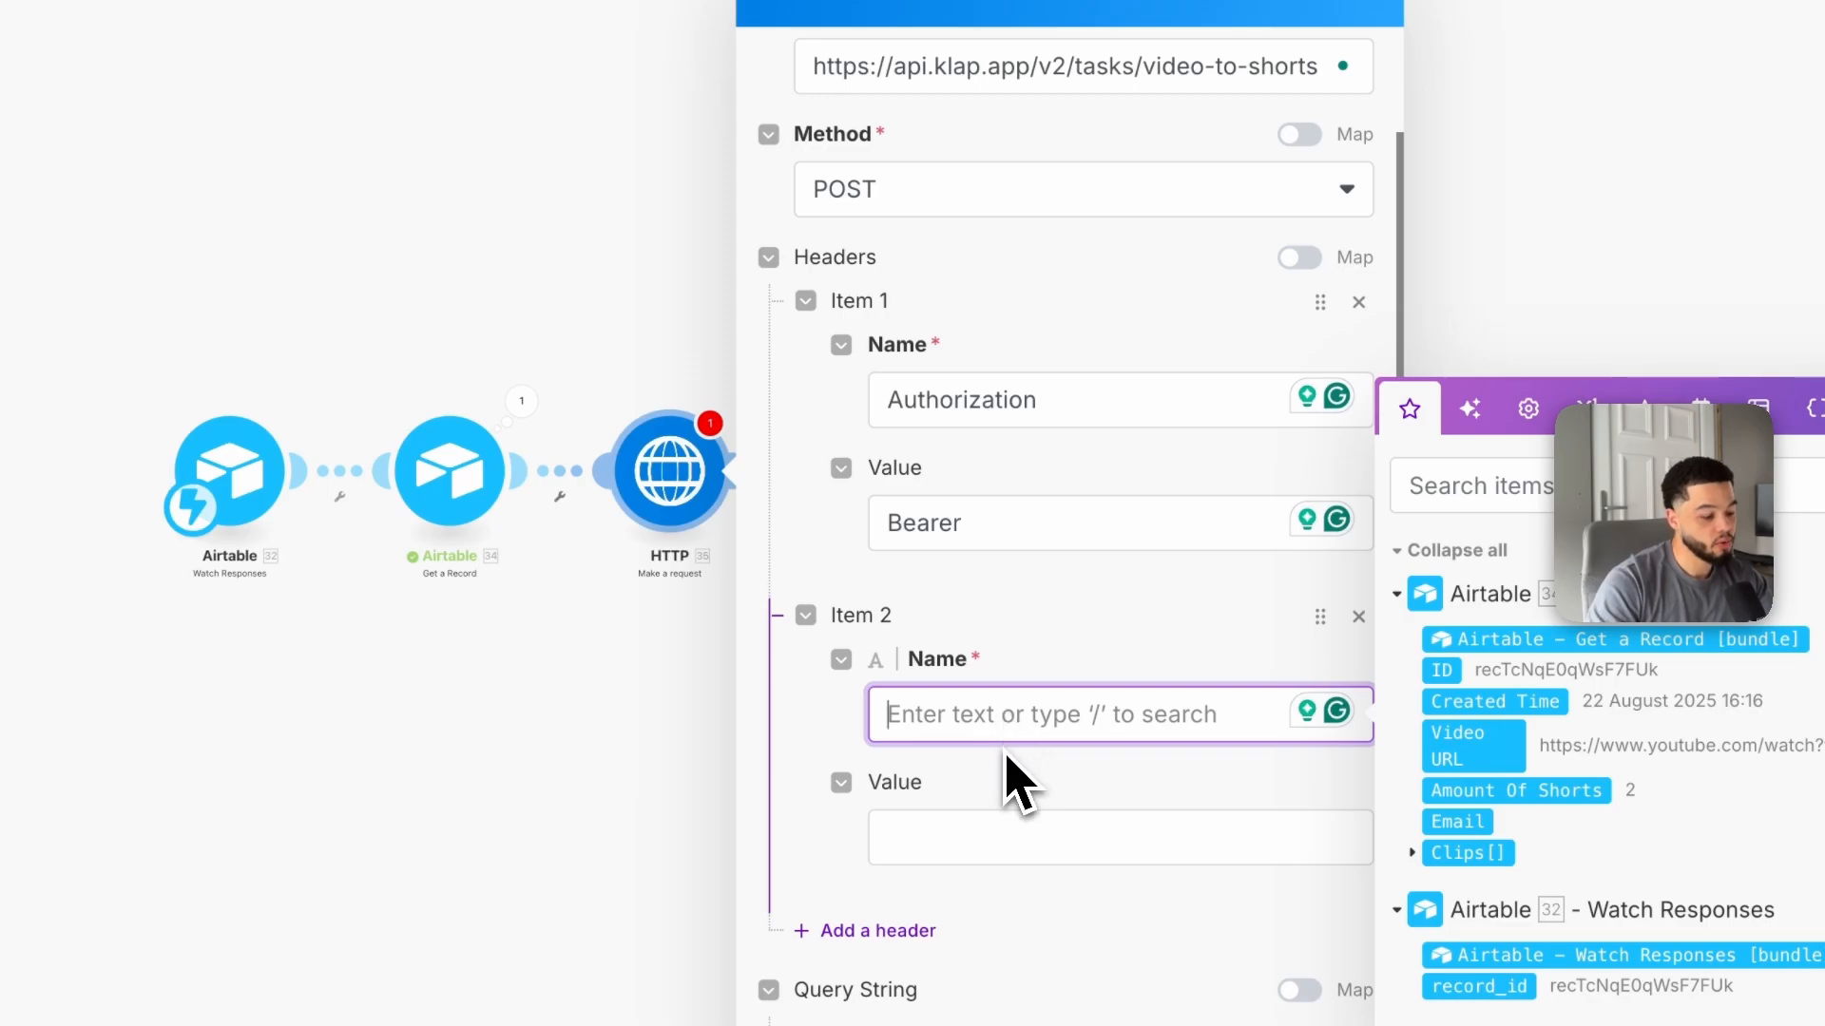
key(ctrl+v)
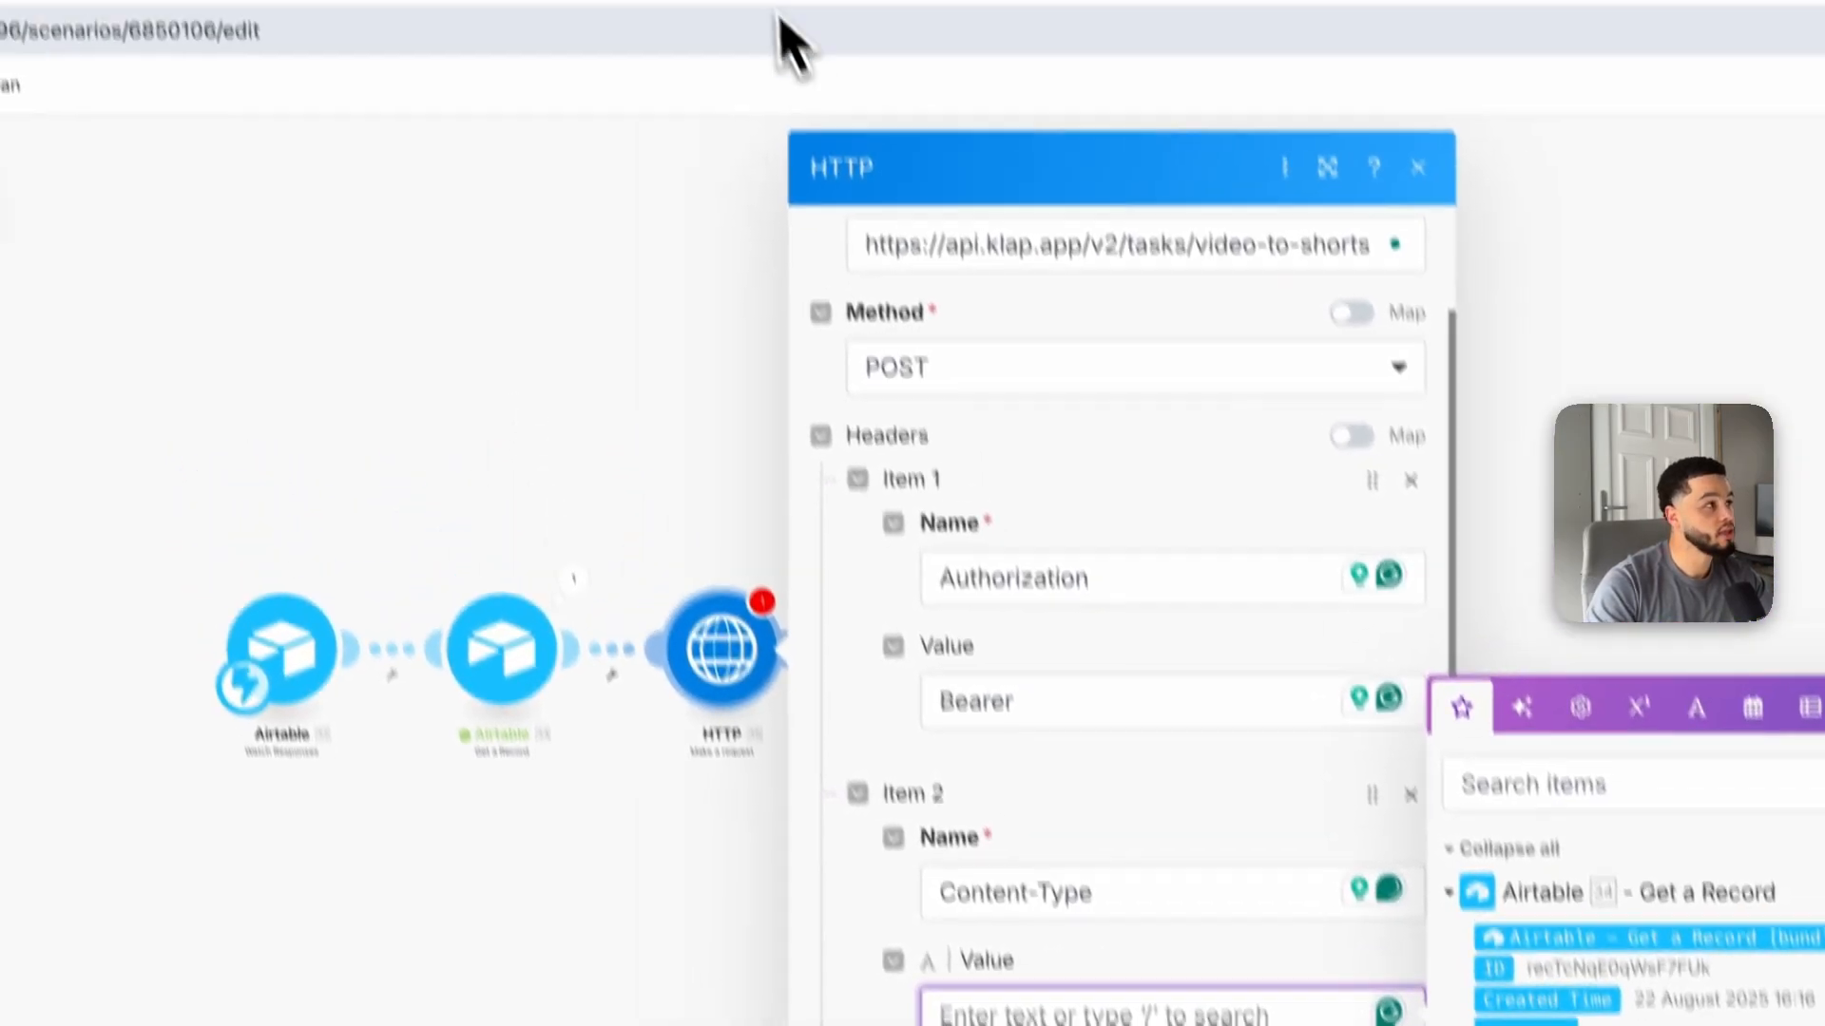
Step: Copy application/json from the guide and paste it as the Content-Type header's value
click(774, 41)
click(759, 683)
double_click(796, 684)
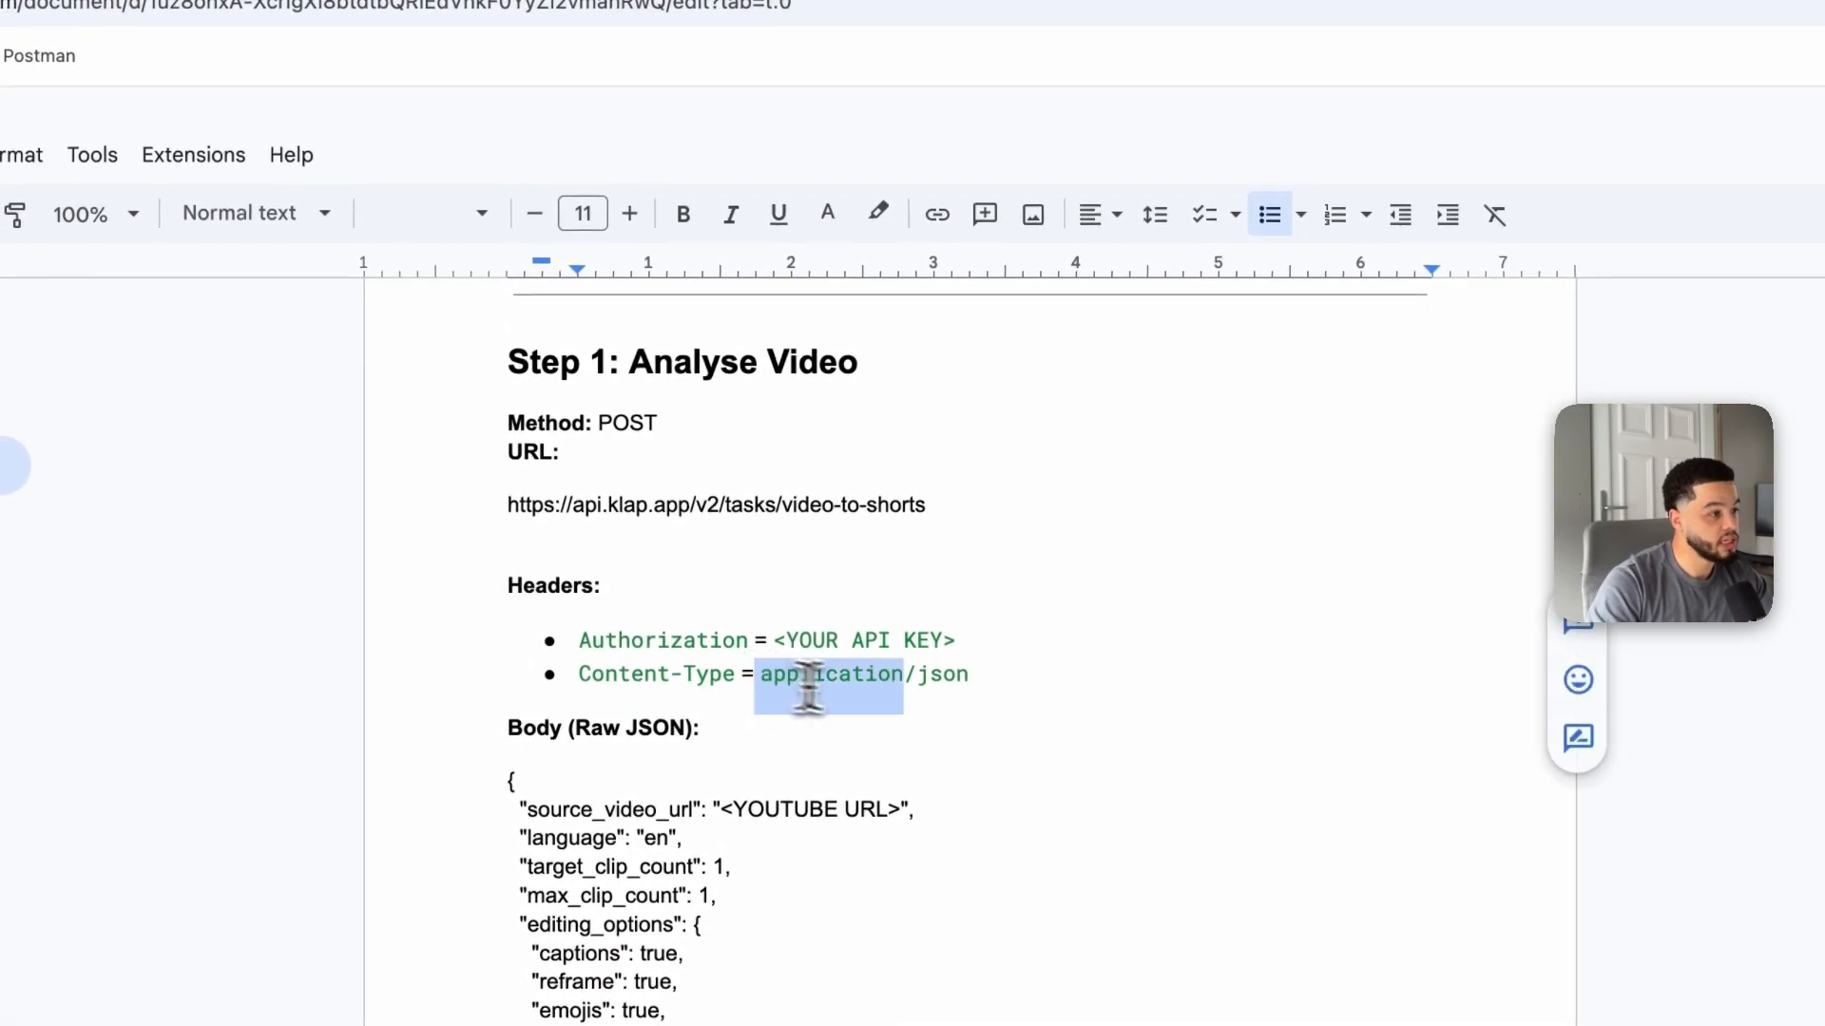
drag(969, 687, 871, 686)
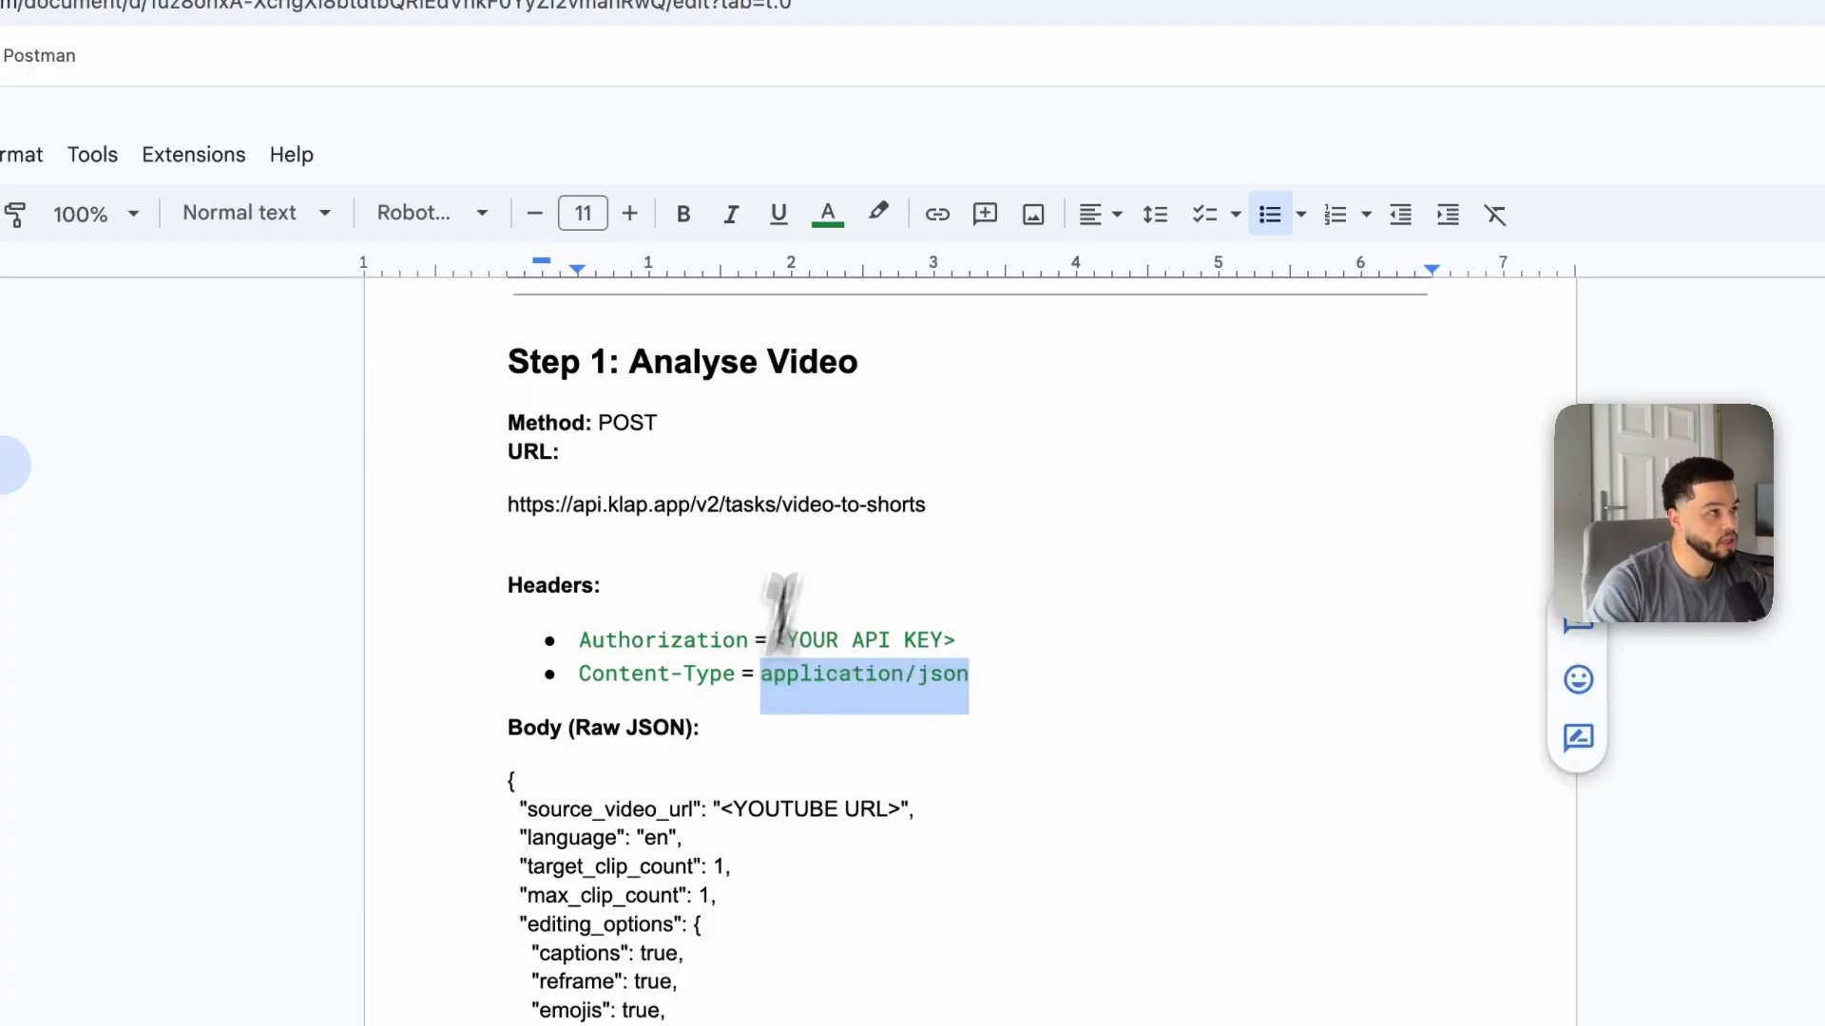
click(583, 15)
key(super+v)
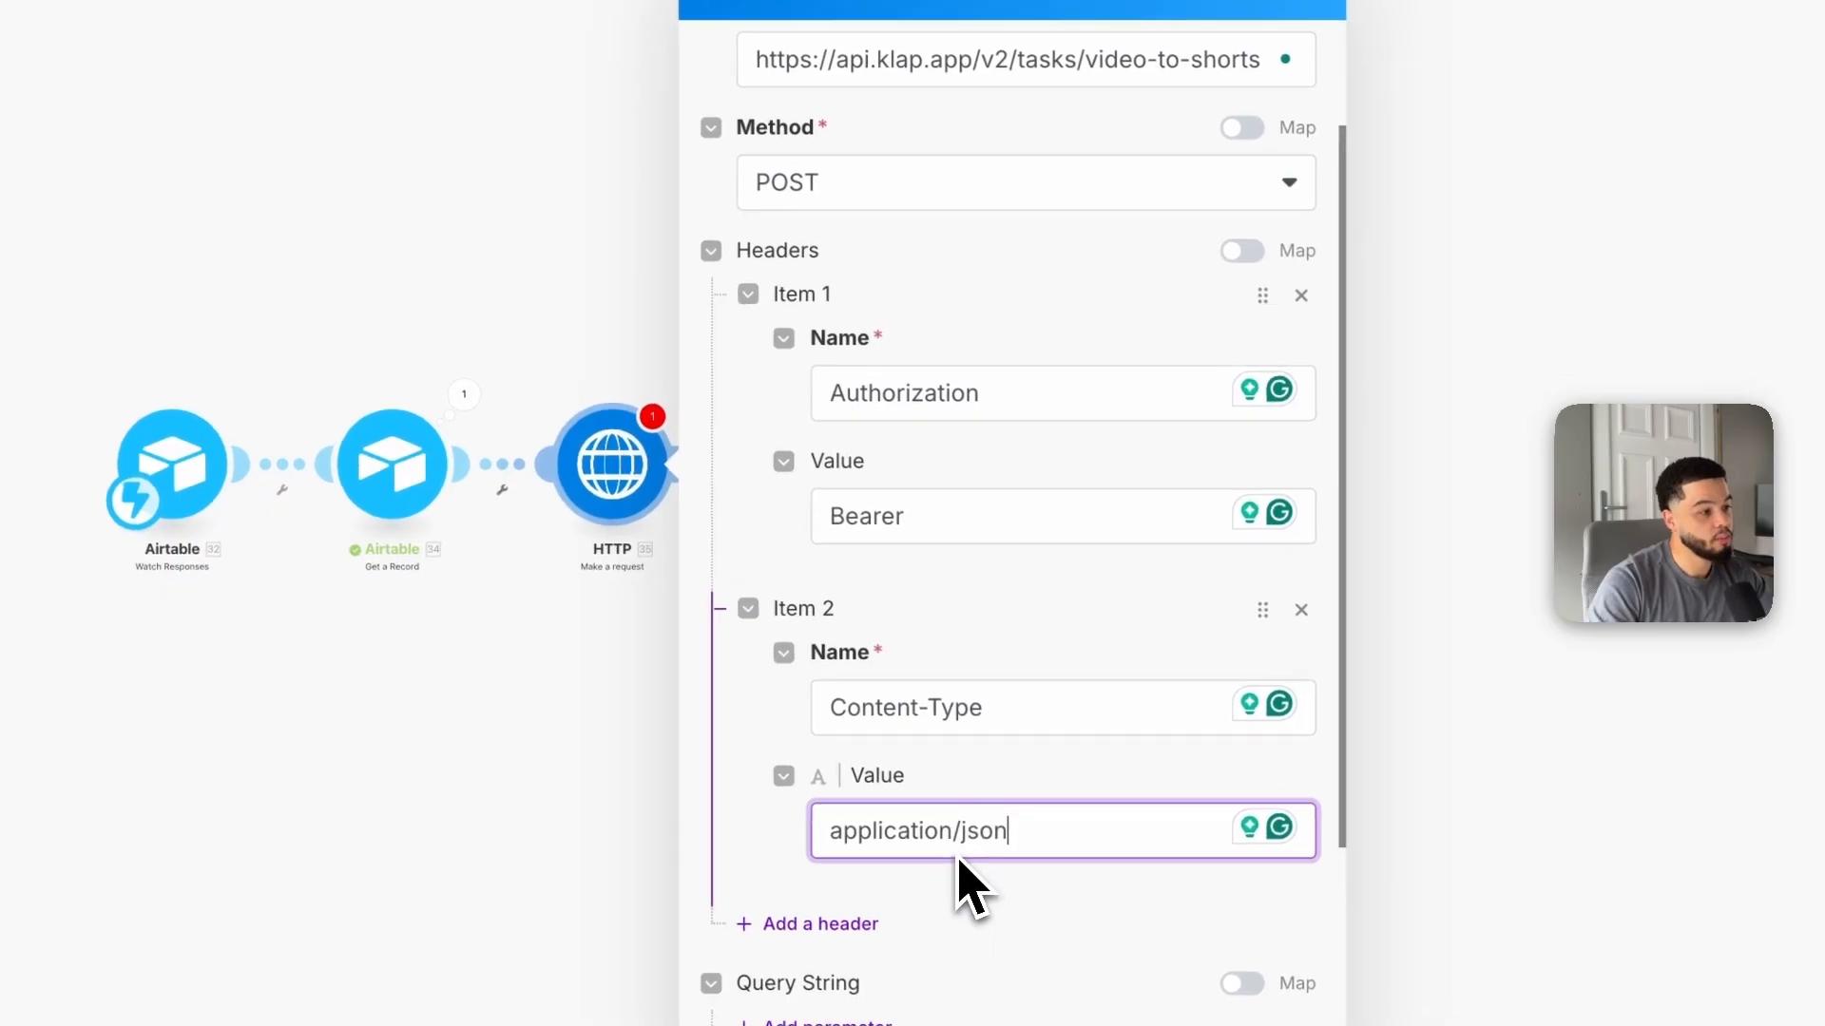
Step: Set the request body type to Raw with content type JSON (application/json)
scroll(960, 861, down, 4)
click(985, 604)
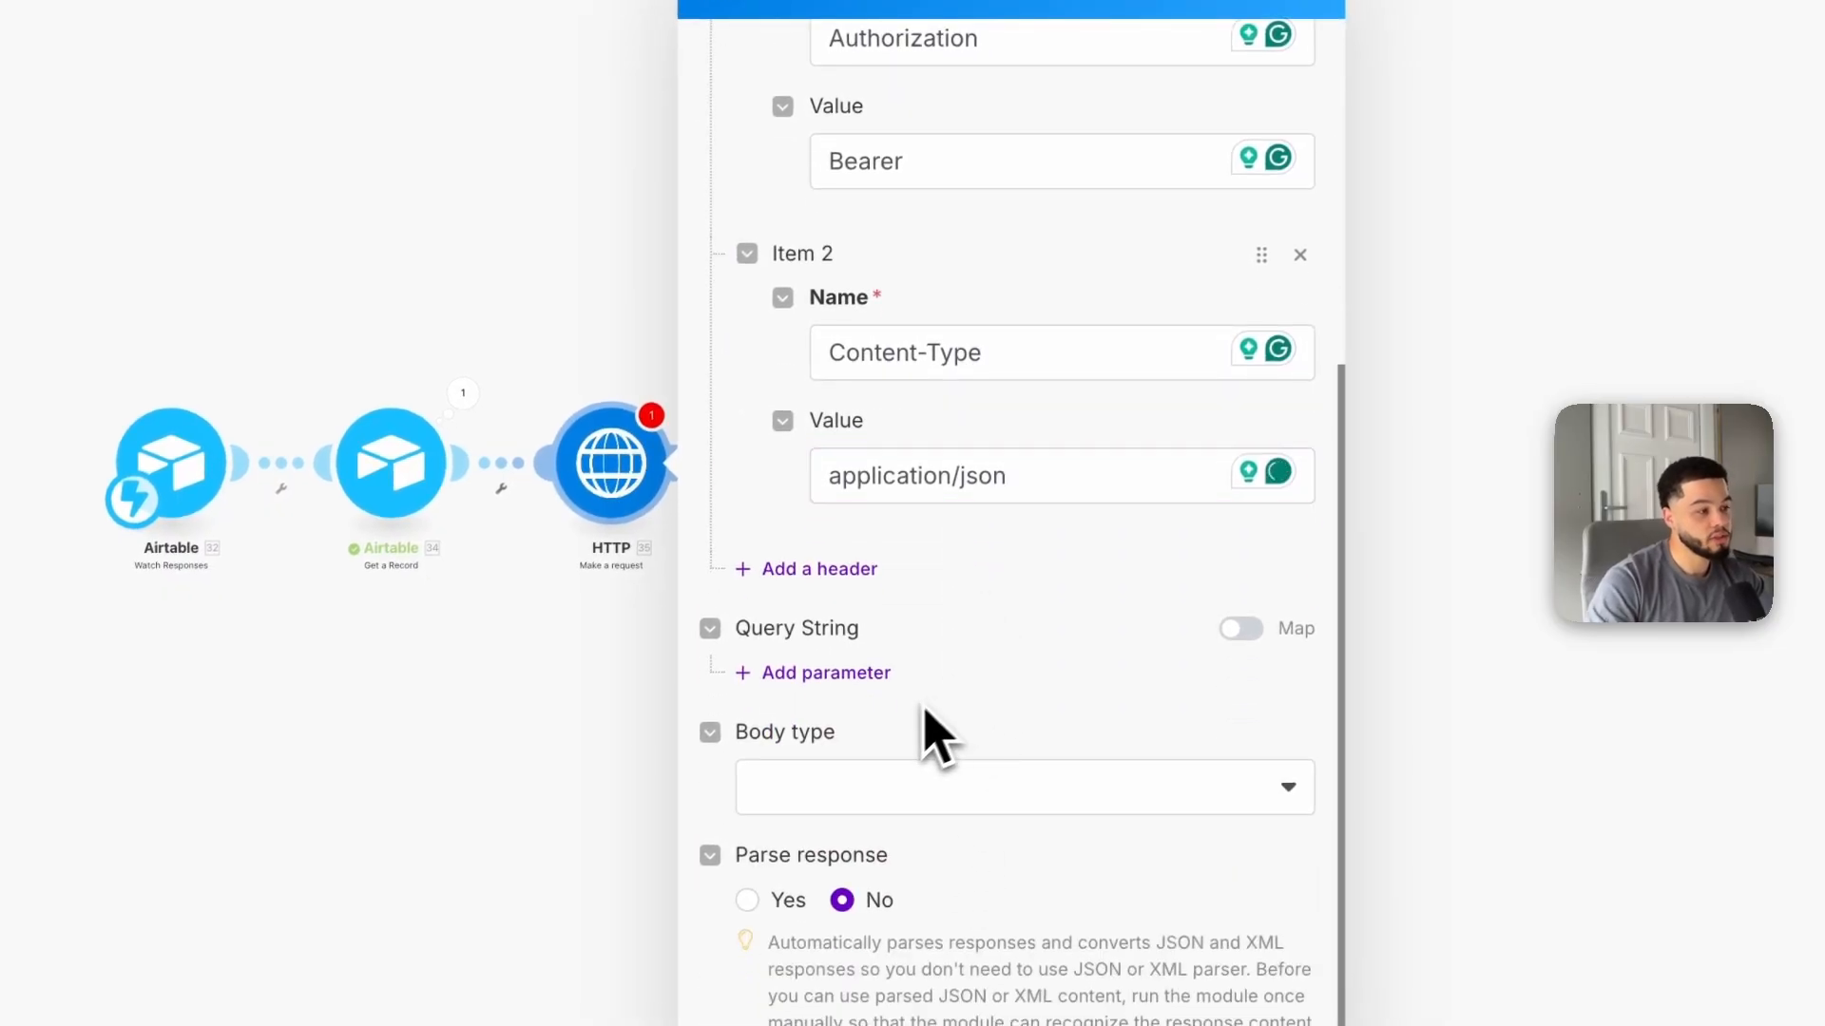
click(888, 781)
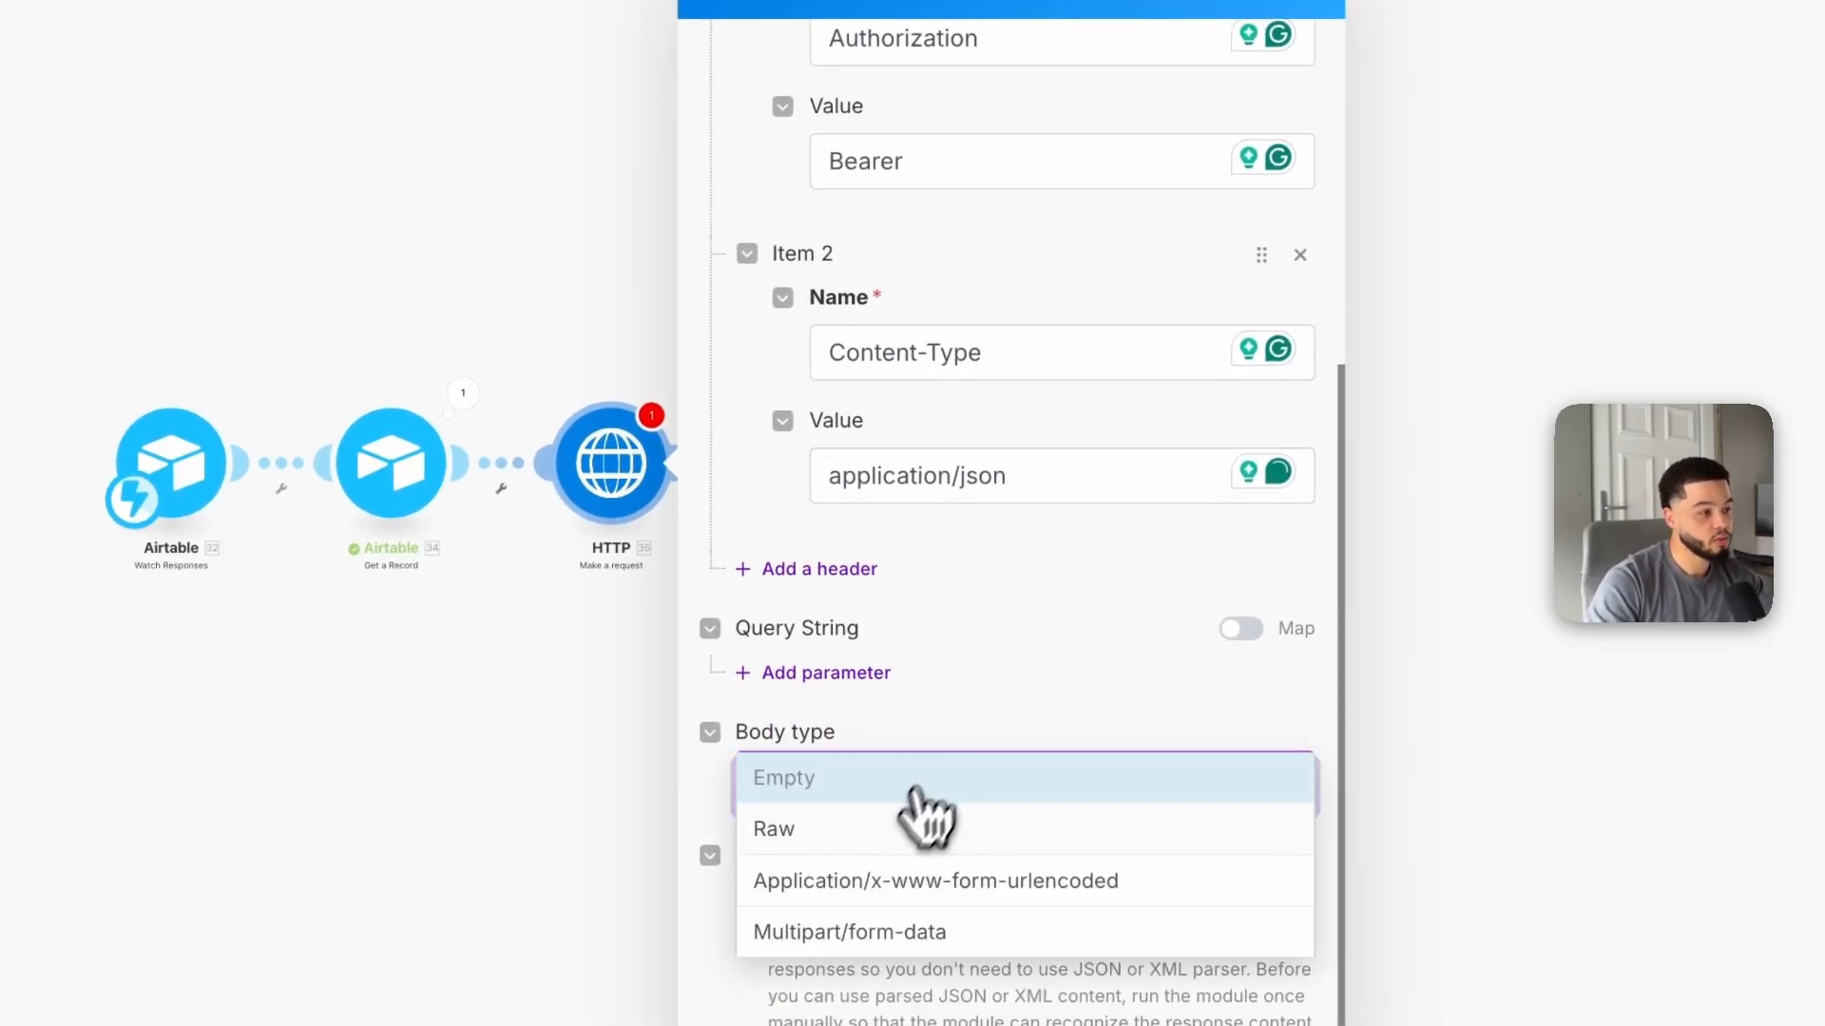
click(876, 833)
scroll(893, 780, down, 2)
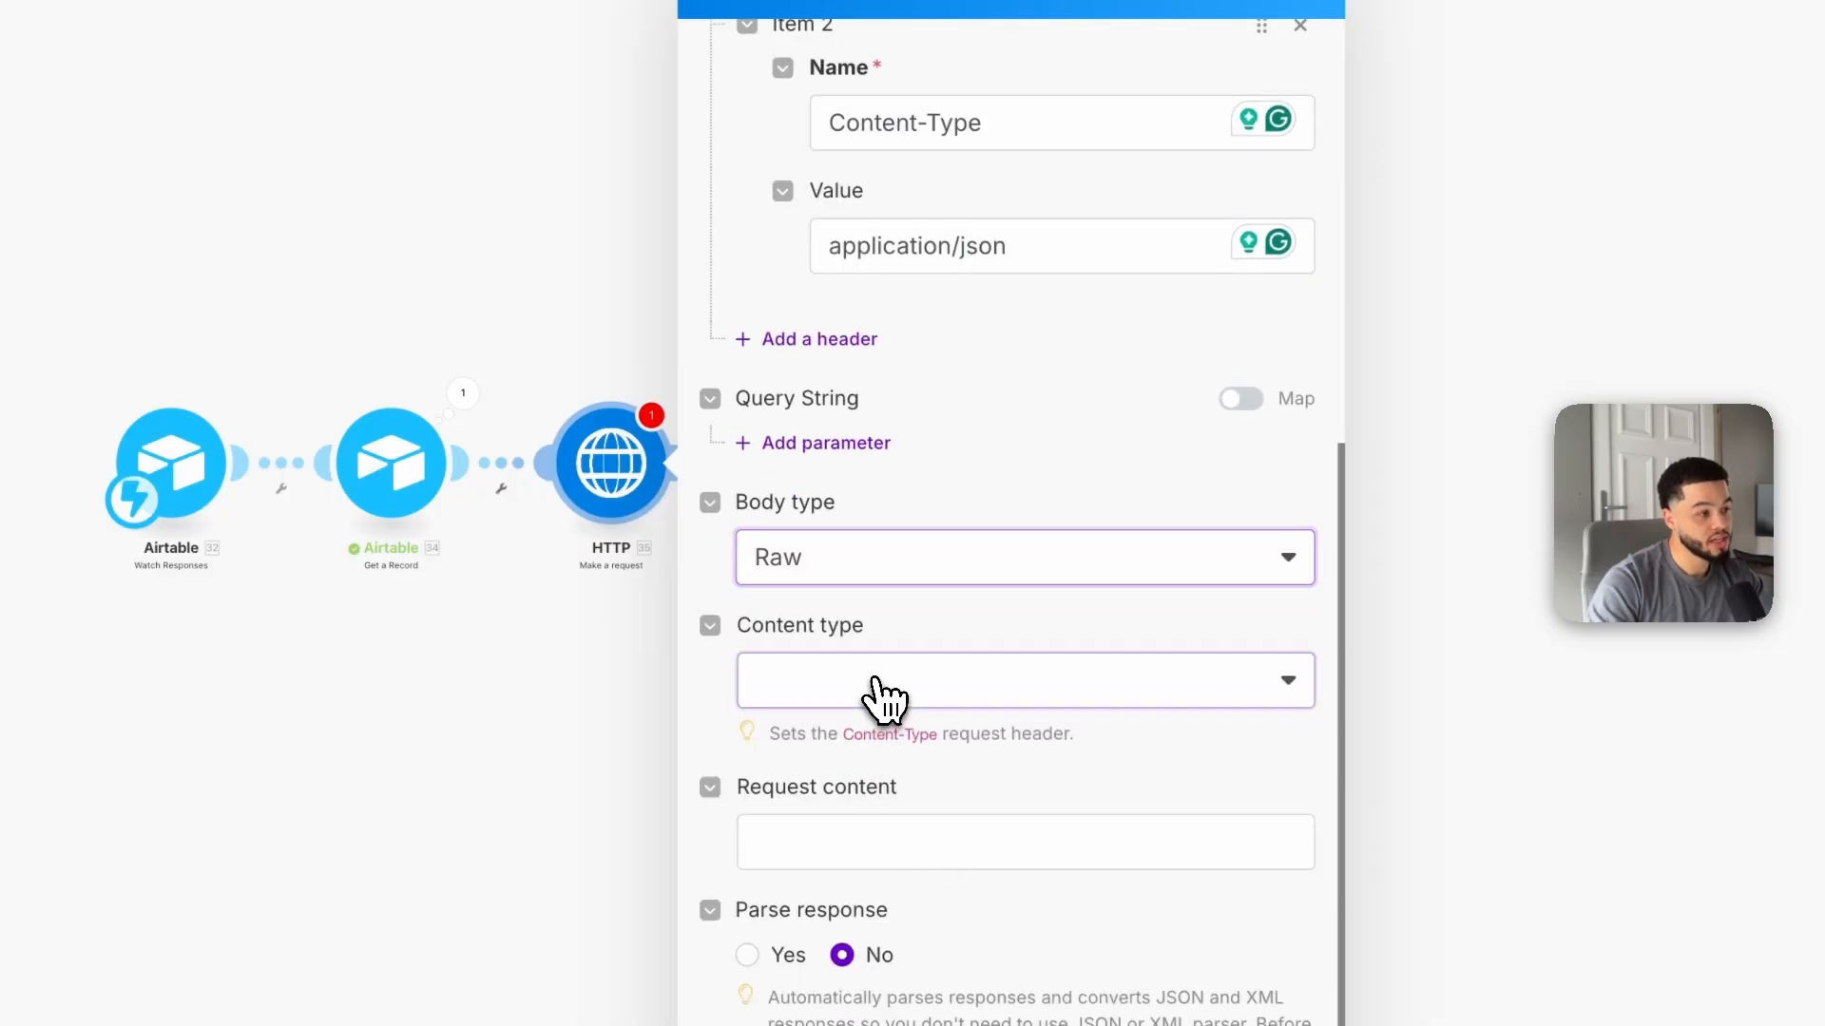
click(881, 694)
click(905, 838)
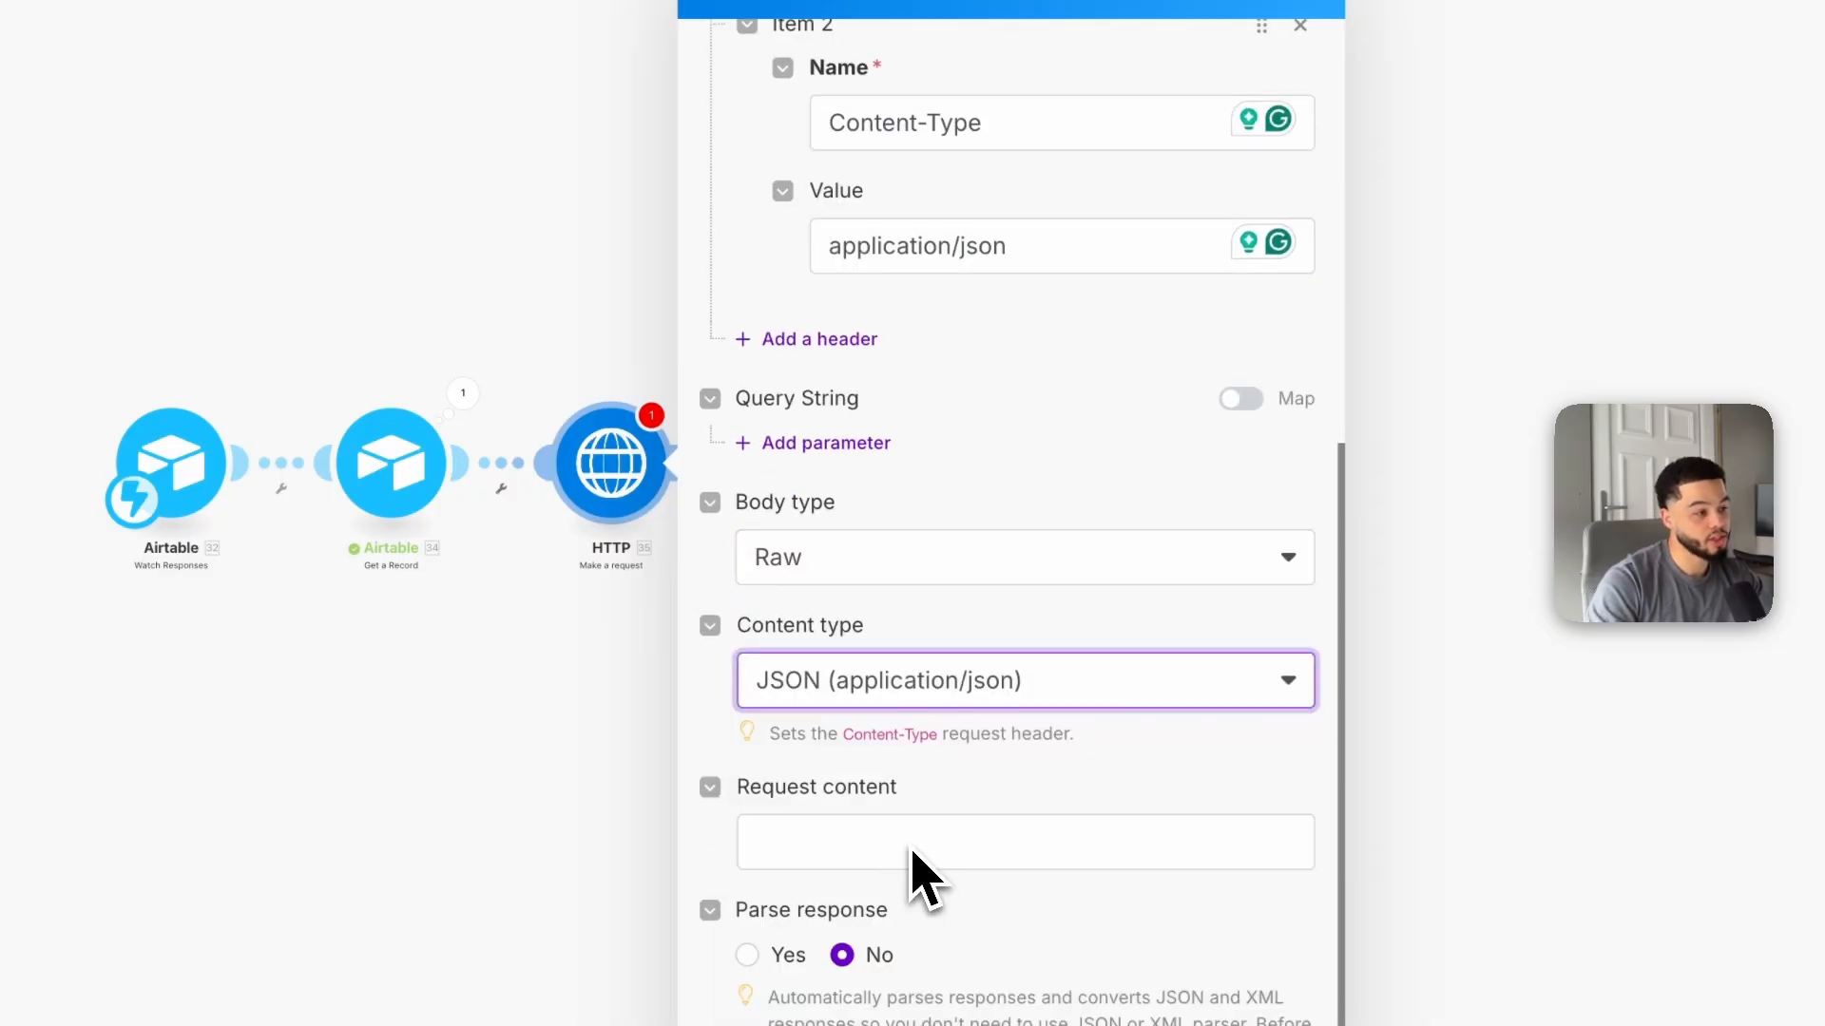
Step: Copy the Analyse Video JSON body from the guide and paste it into the HTTP module's request content
scroll(912, 868, down, 1)
click(868, 788)
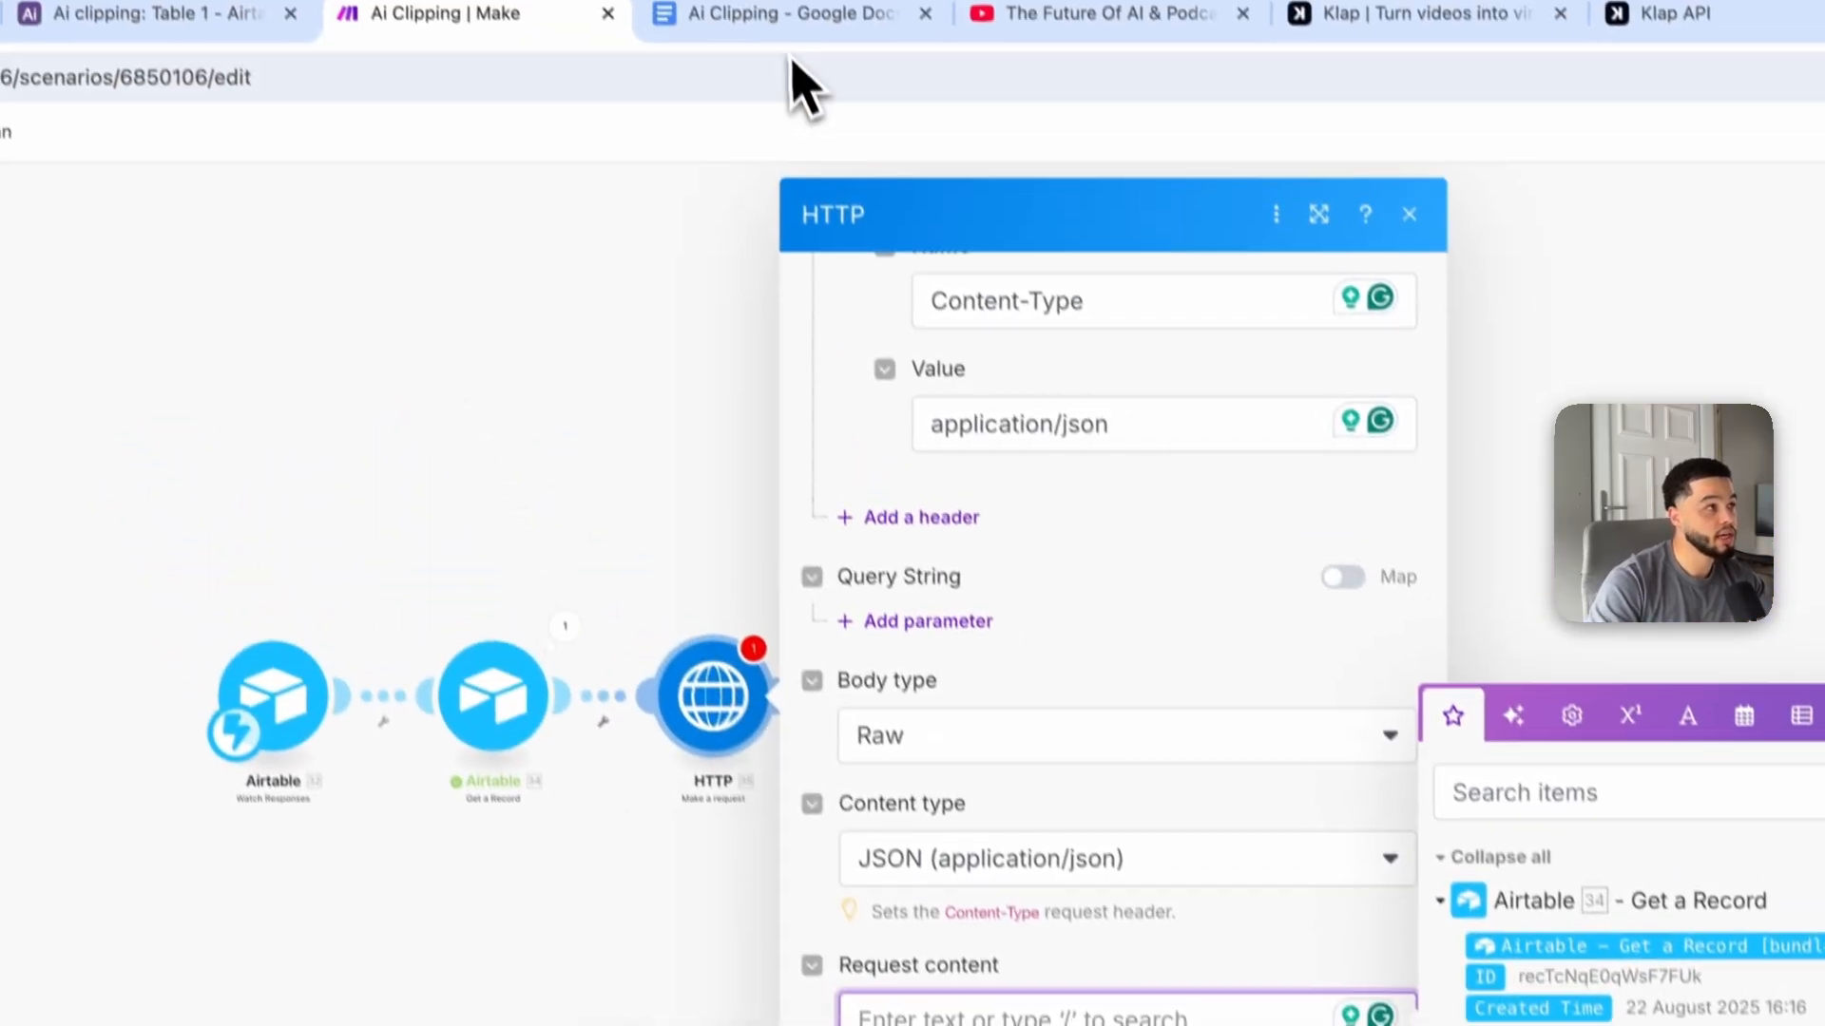
click(816, 18)
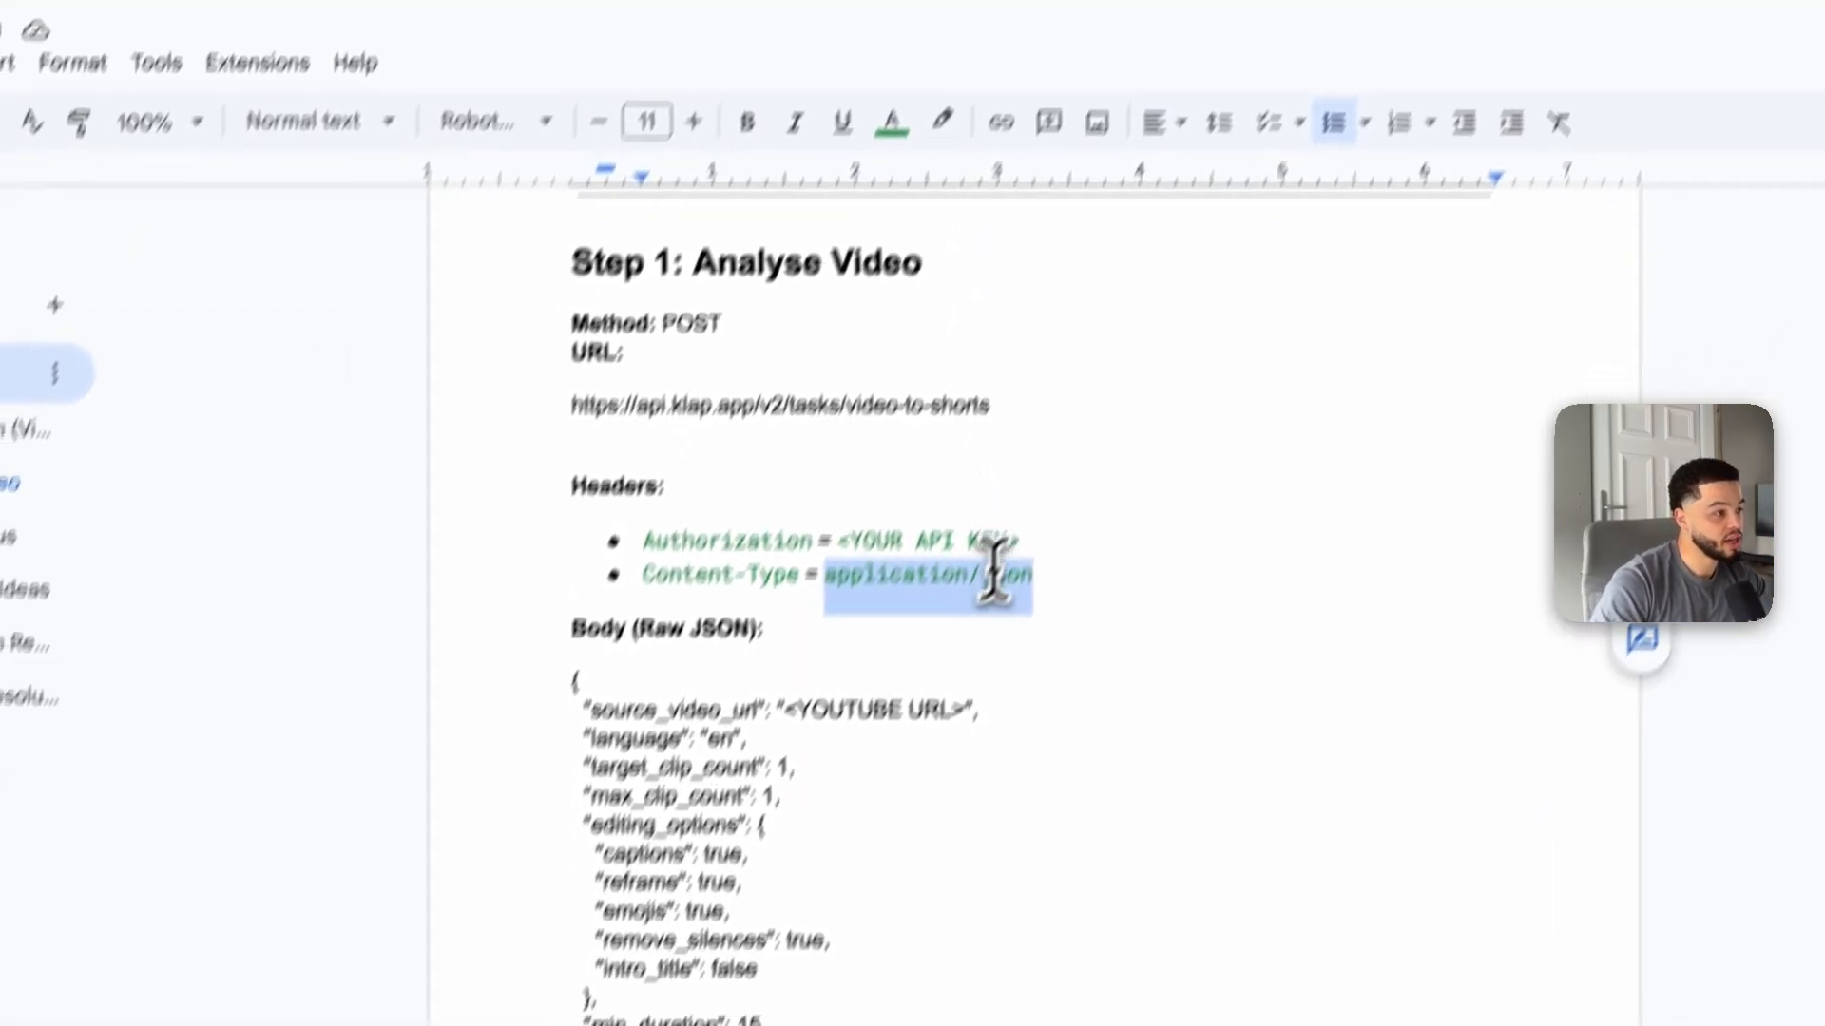
scroll(880, 790, down, 2)
double_click(557, 717)
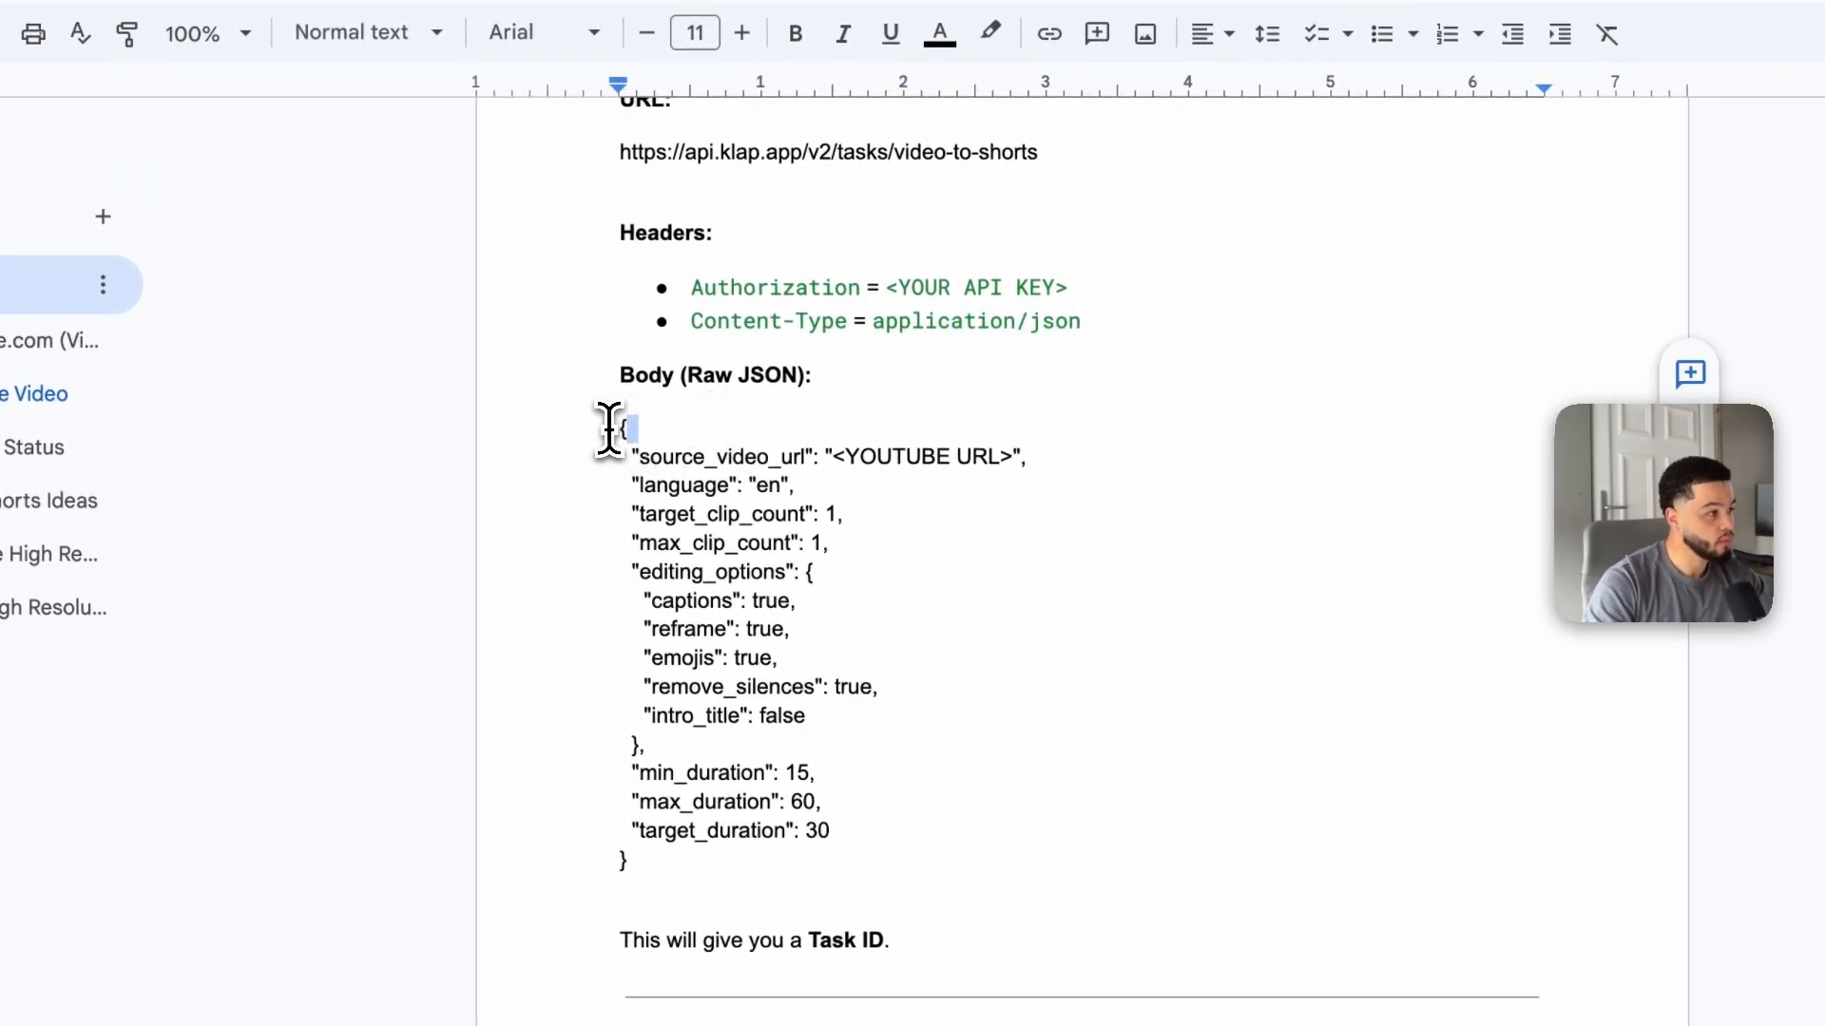
drag(611, 429, 718, 836)
key(ctrl+c)
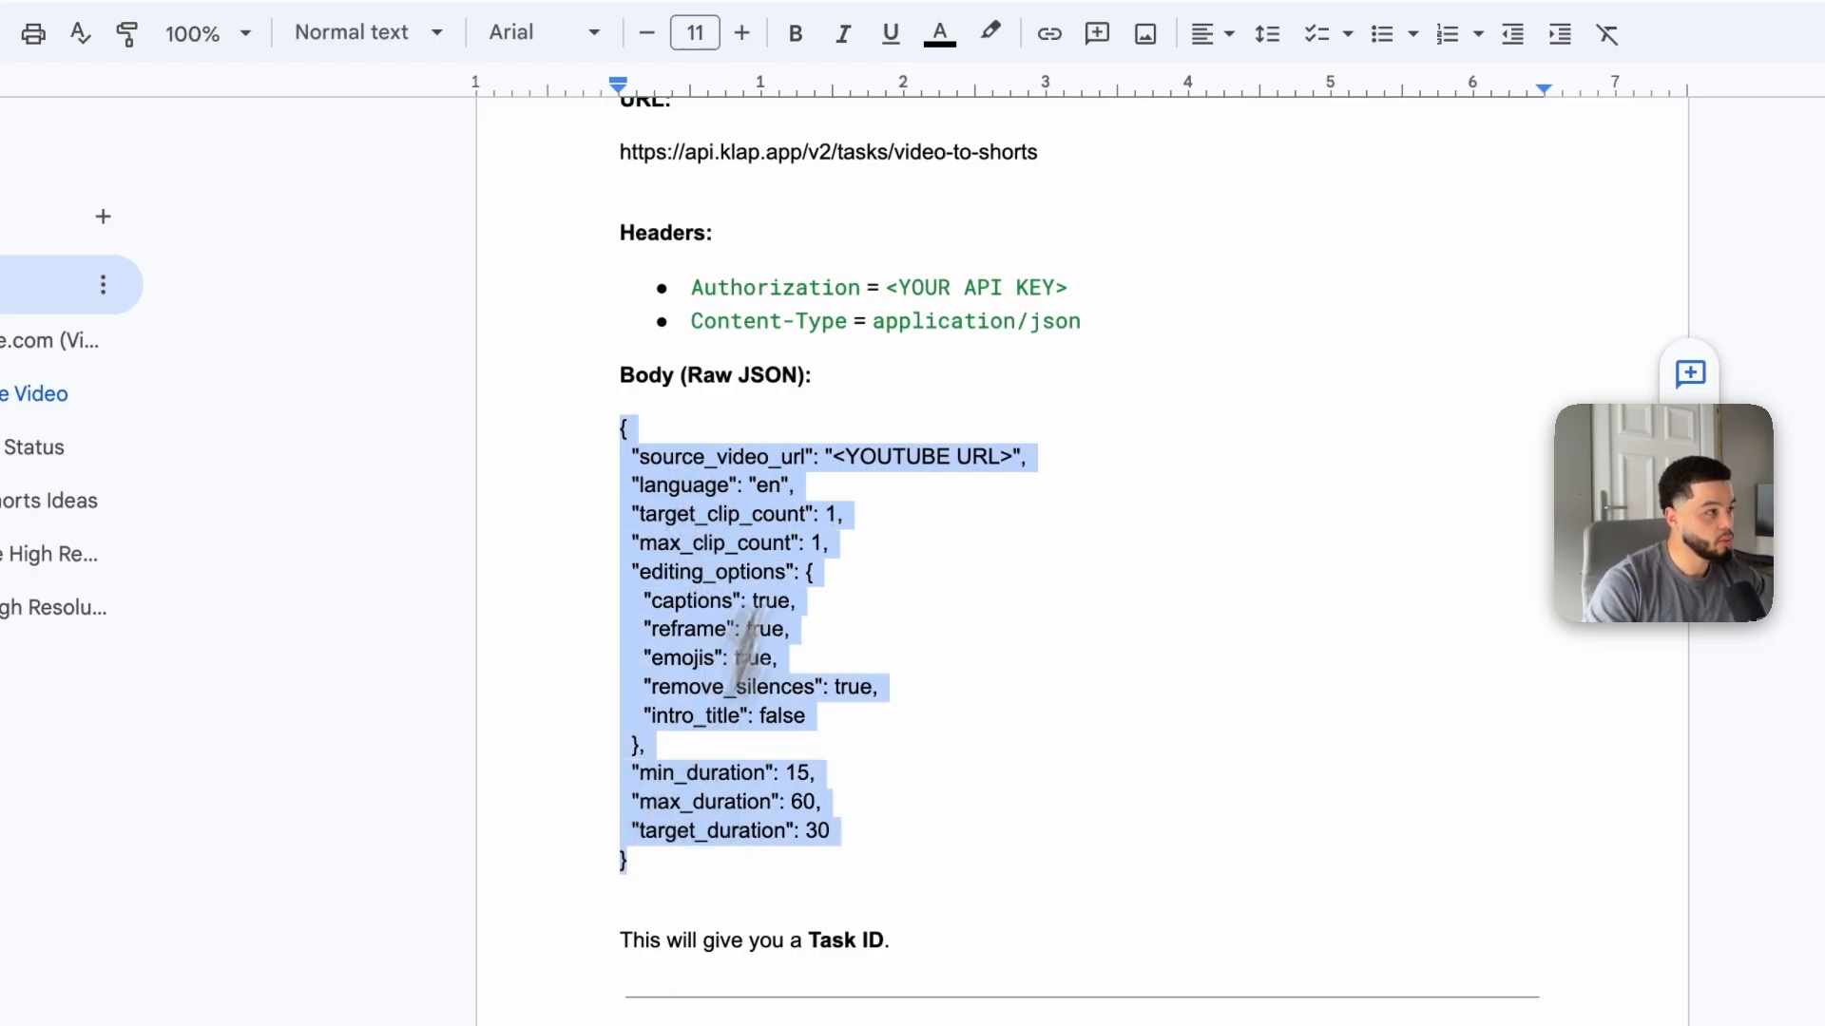
click(639, 57)
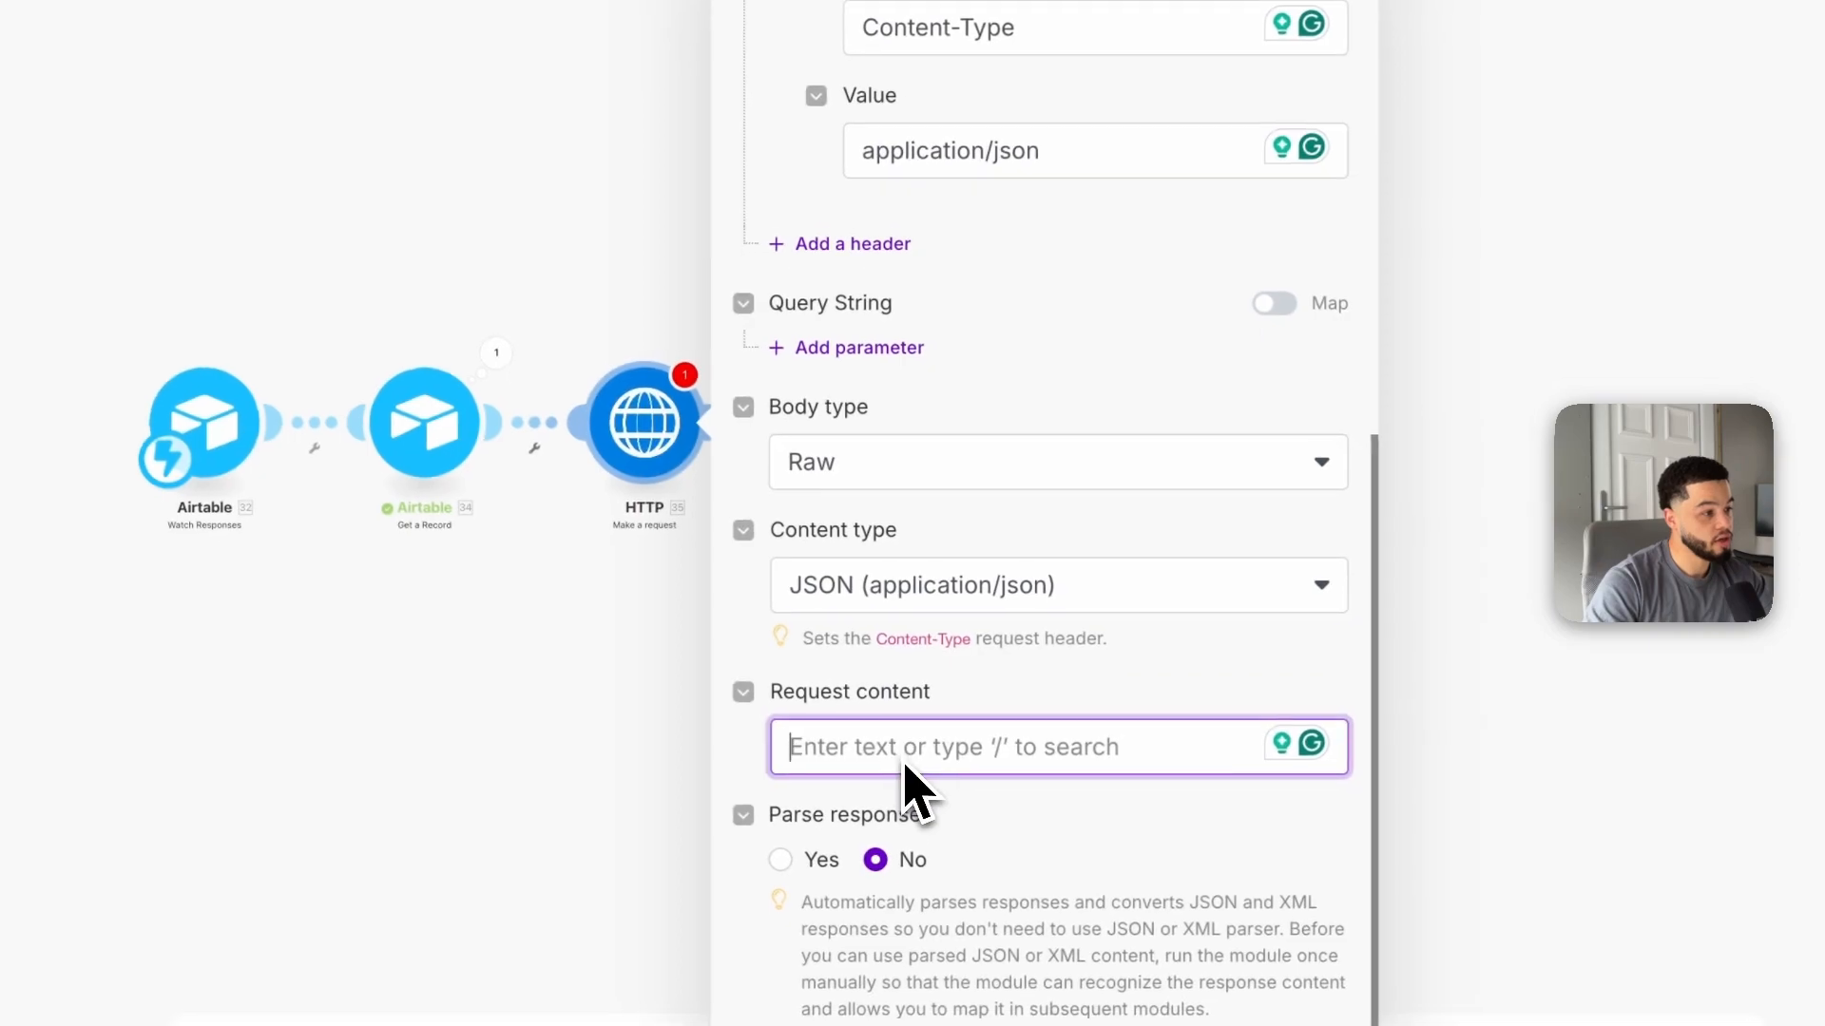
key(ctrl+v)
scroll(978, 774, down, 5)
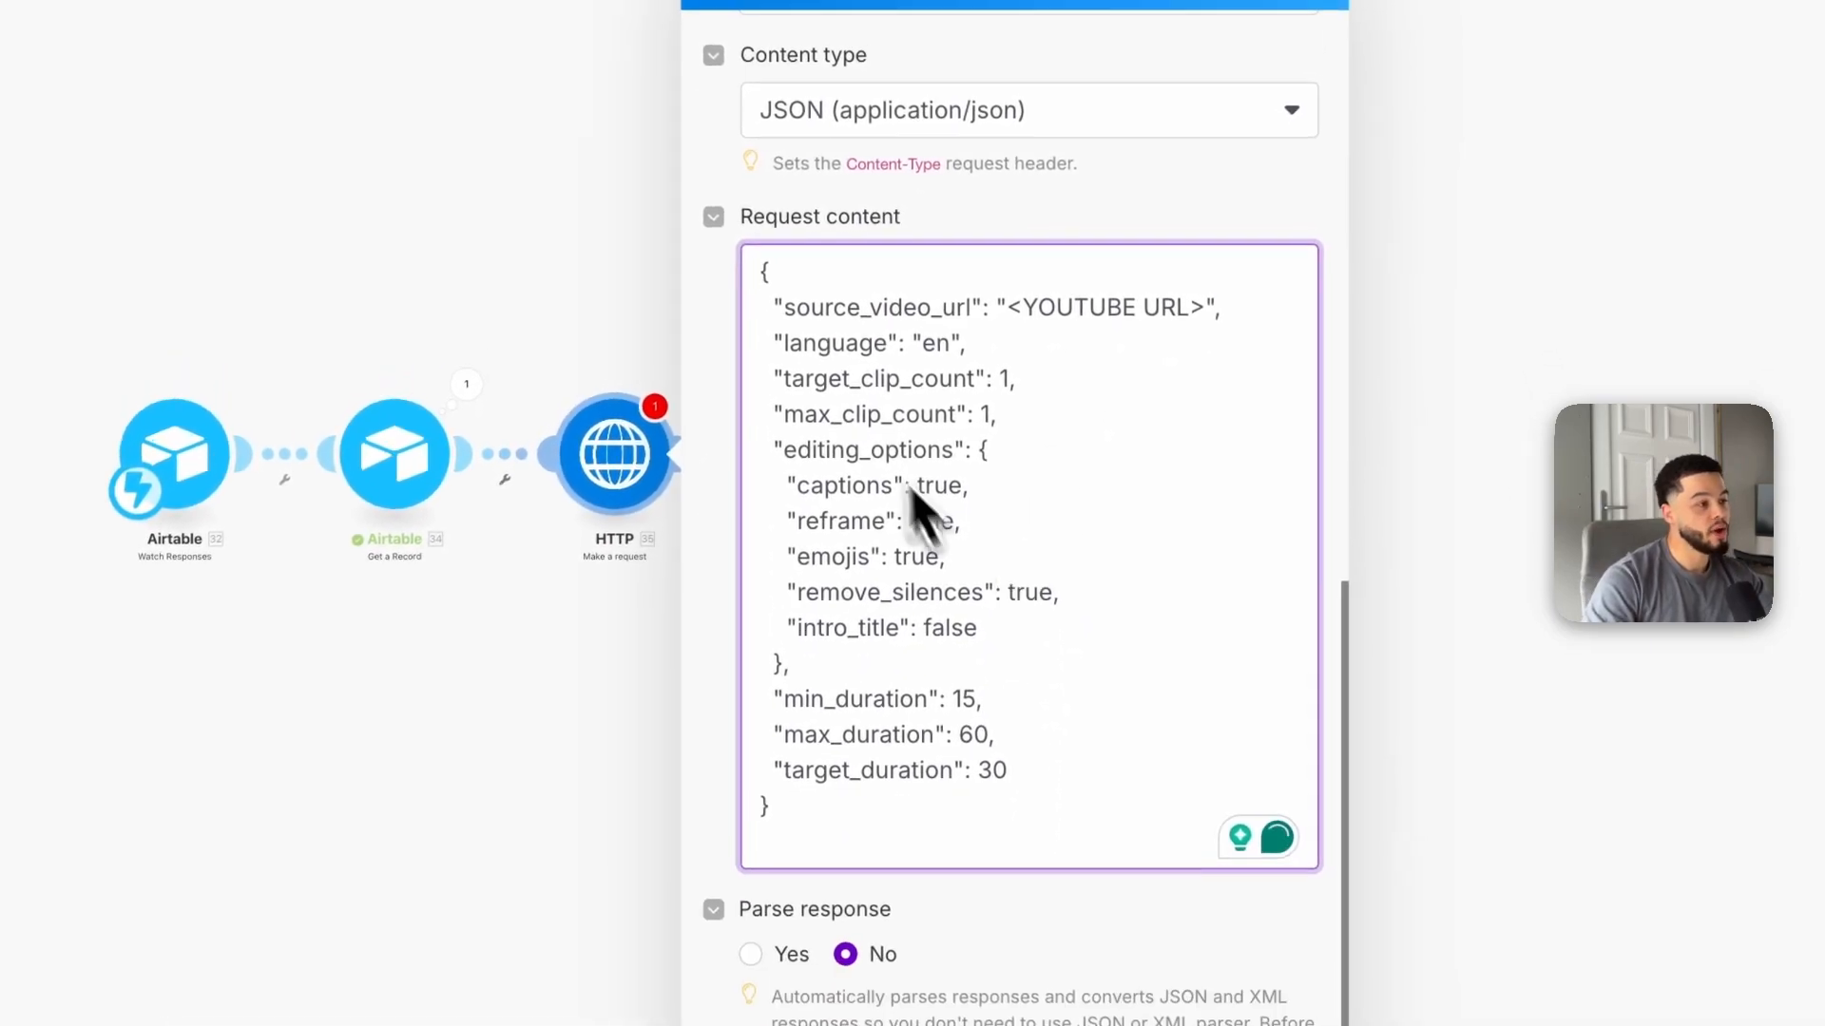
key(BackSpace)
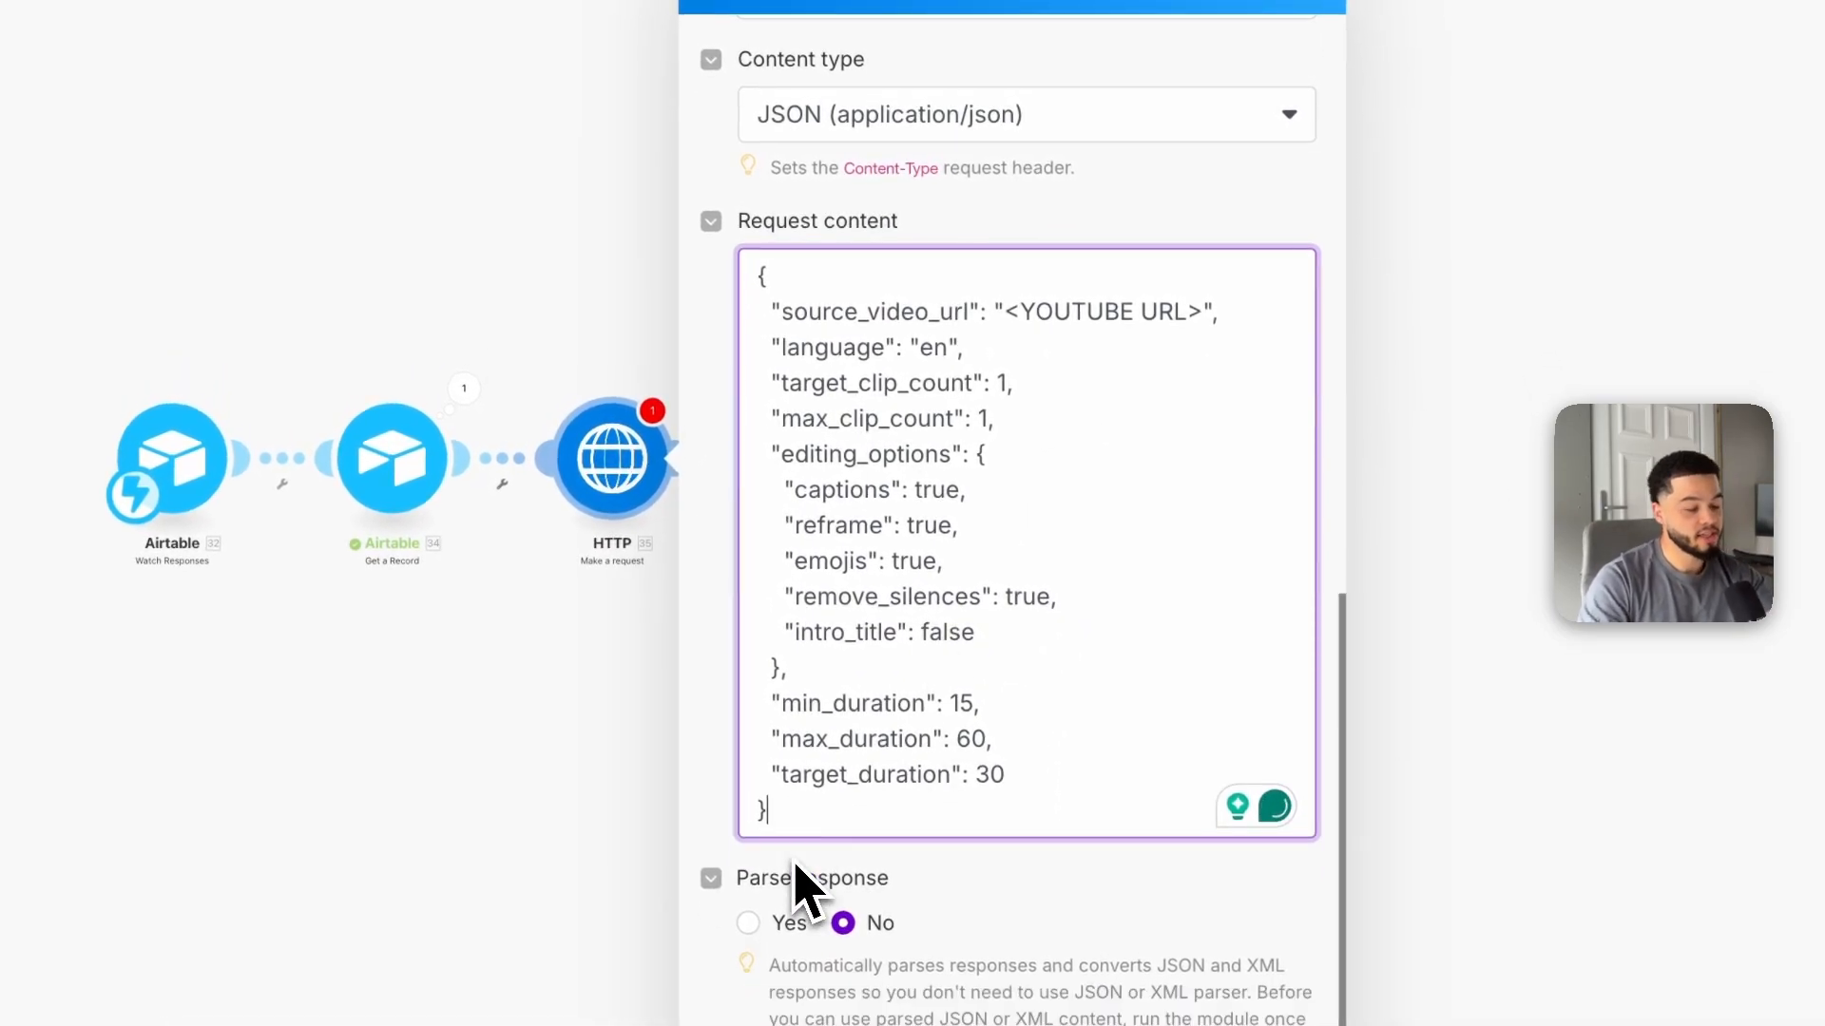
Step: Replace the <YOUTUBE URL> placeholder with the Get a Record Video URL field and save the module
drag(787, 823, 785, 241)
click(1076, 549)
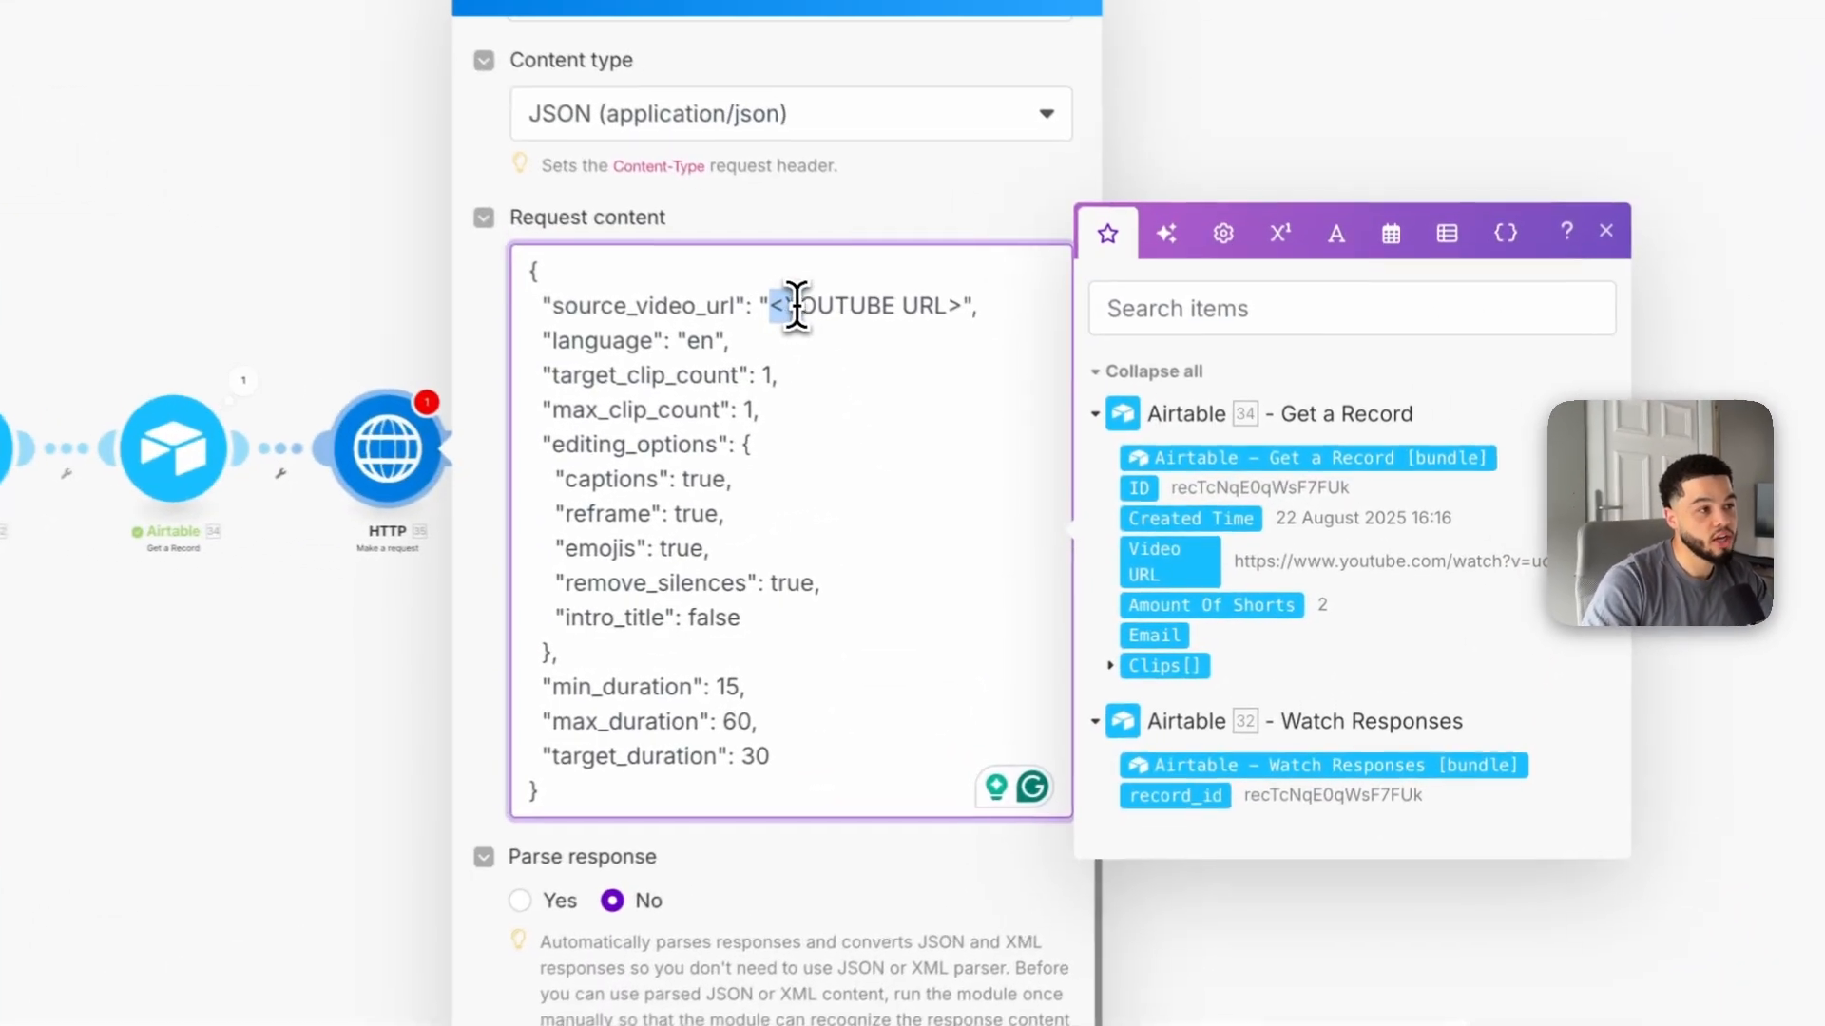
drag(995, 419, 1117, 419)
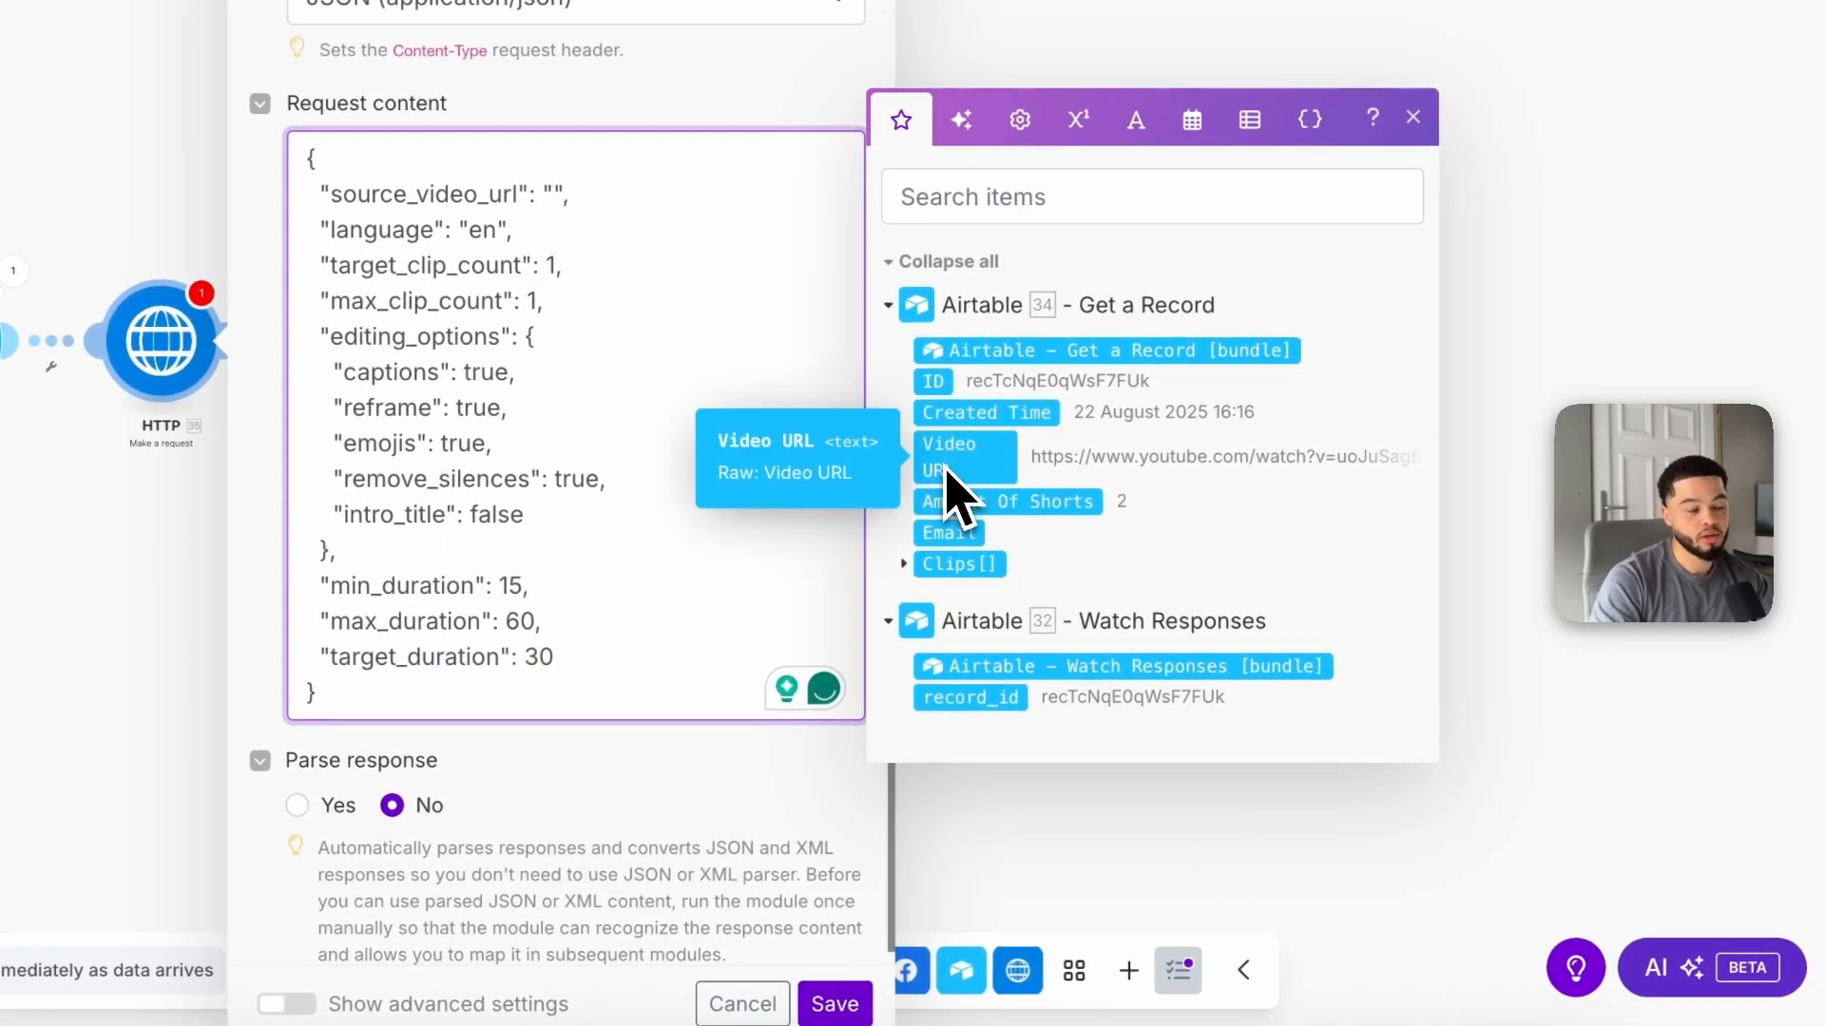
drag(950, 480, 955, 463)
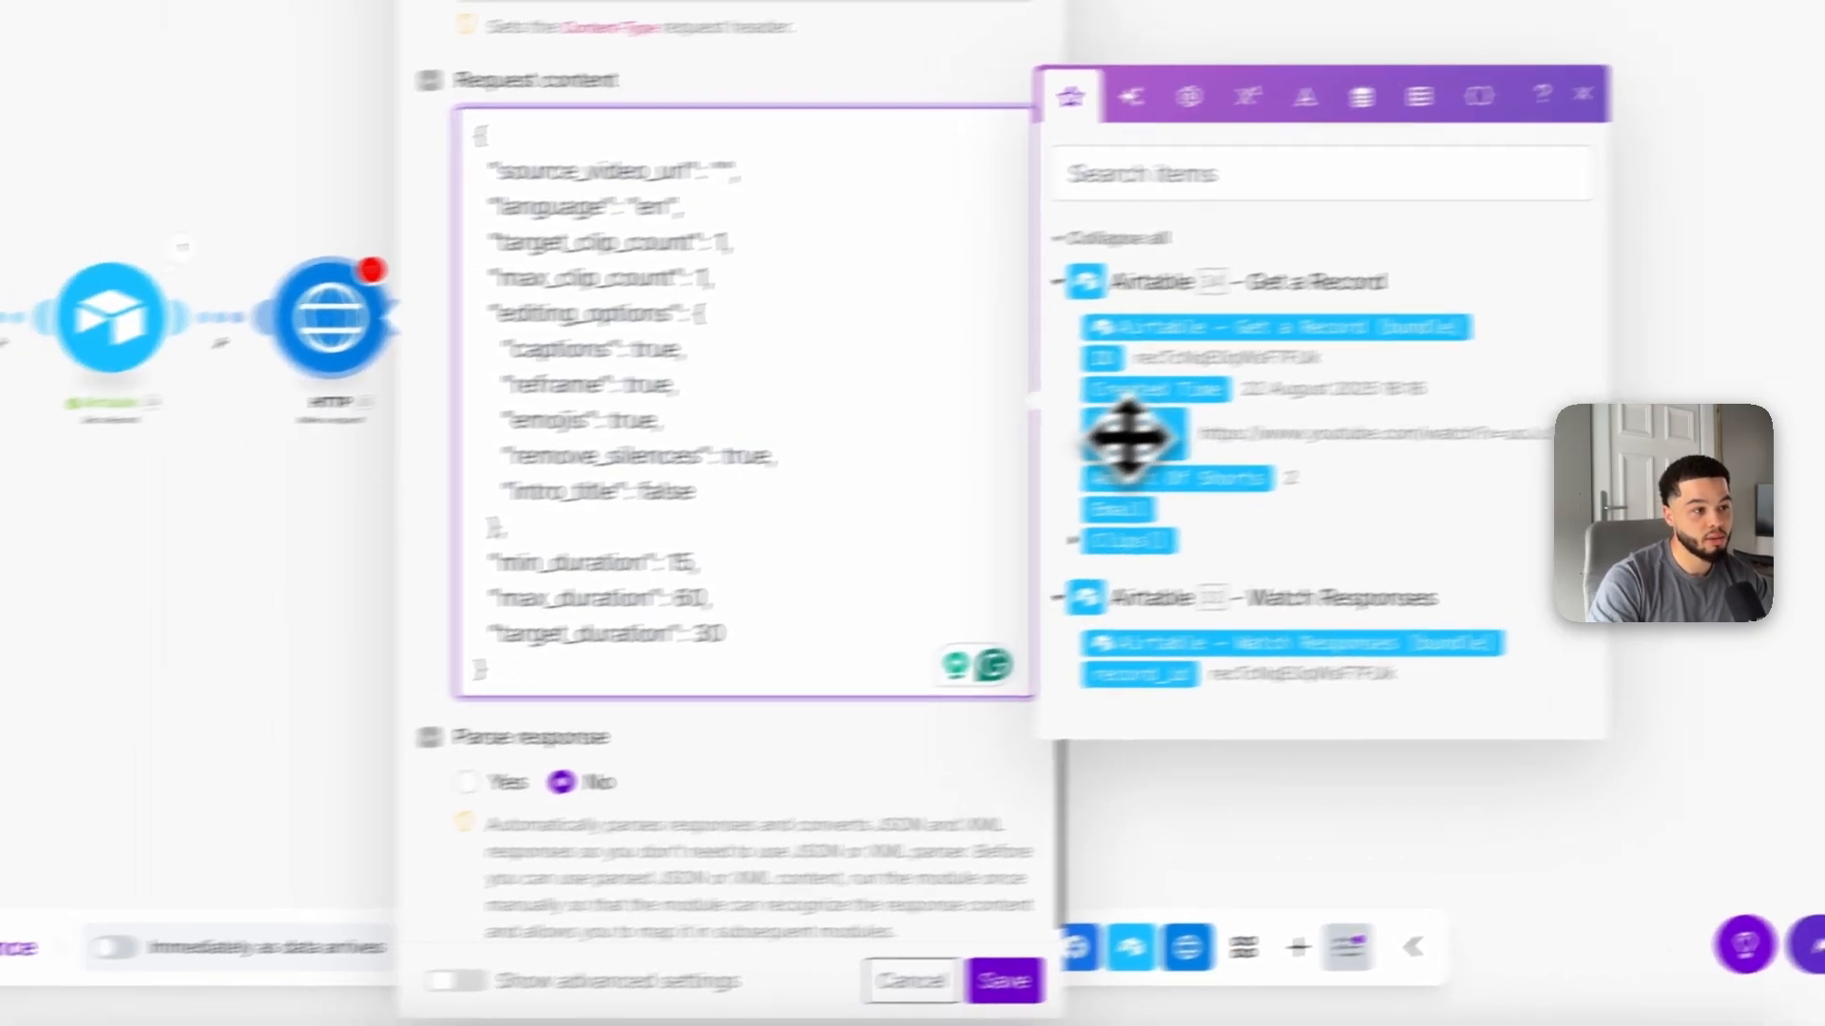
click(964, 460)
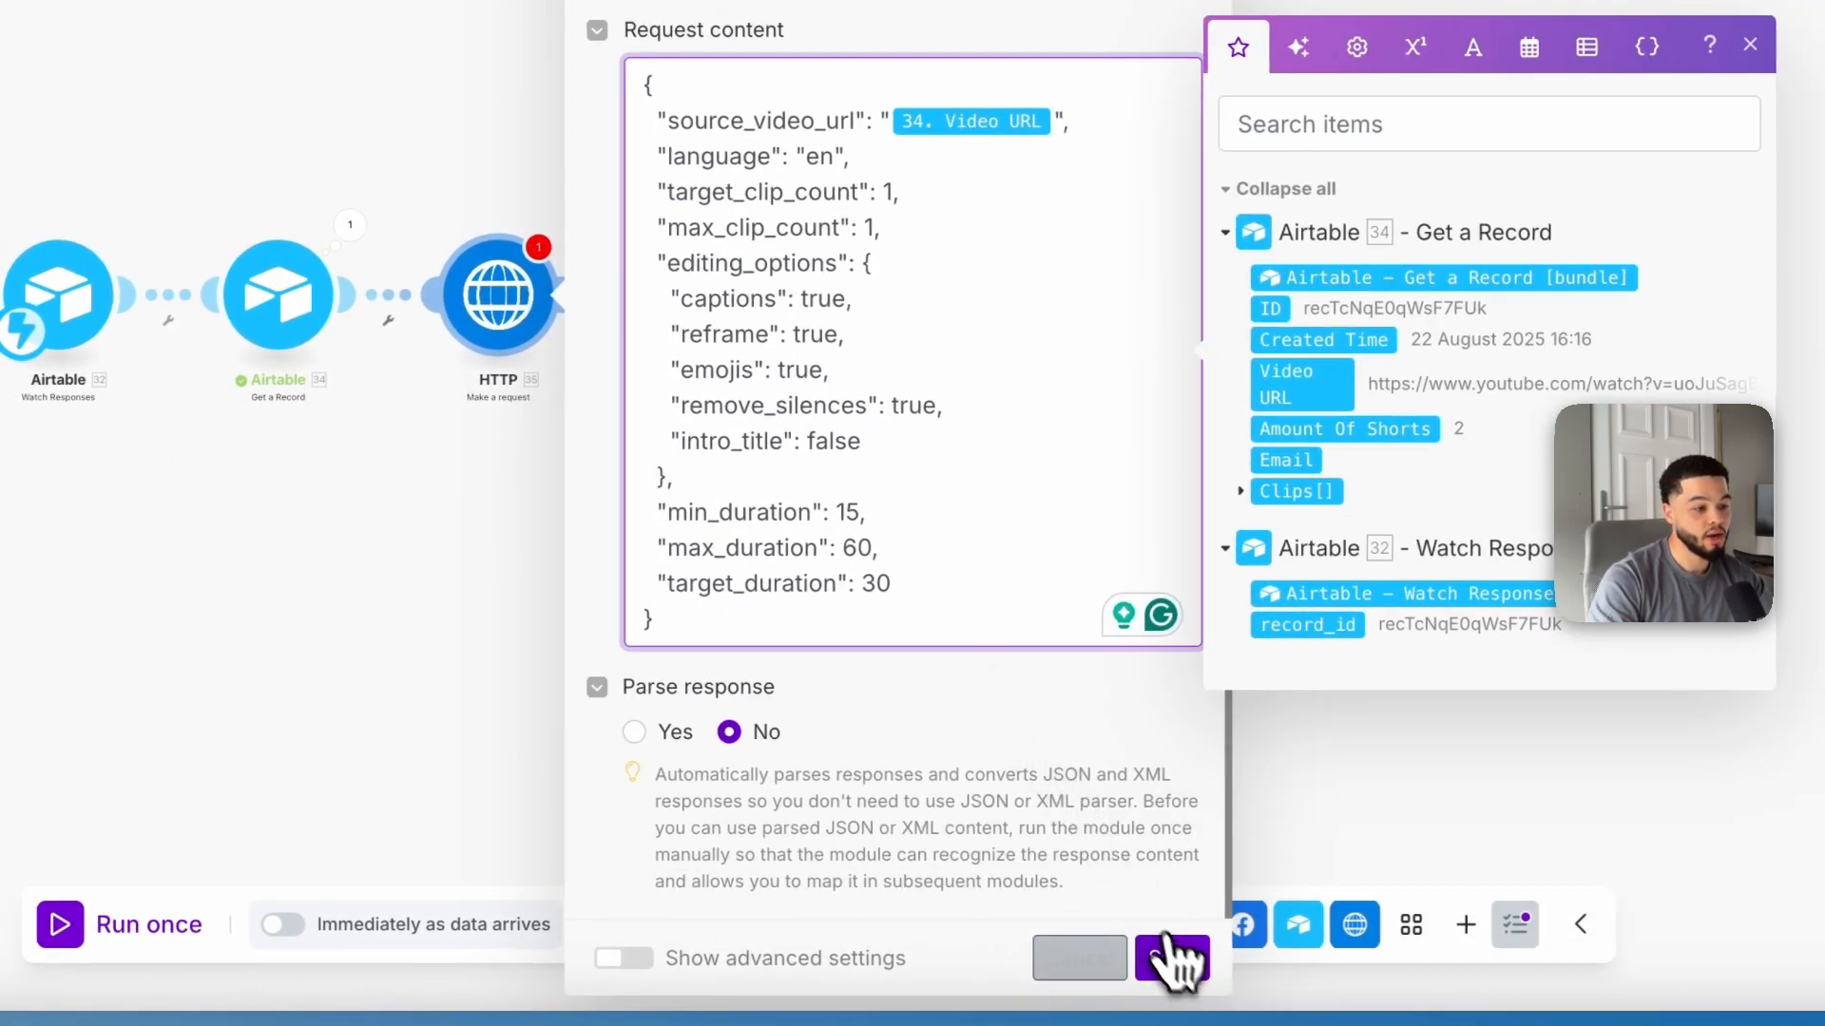
click(1171, 958)
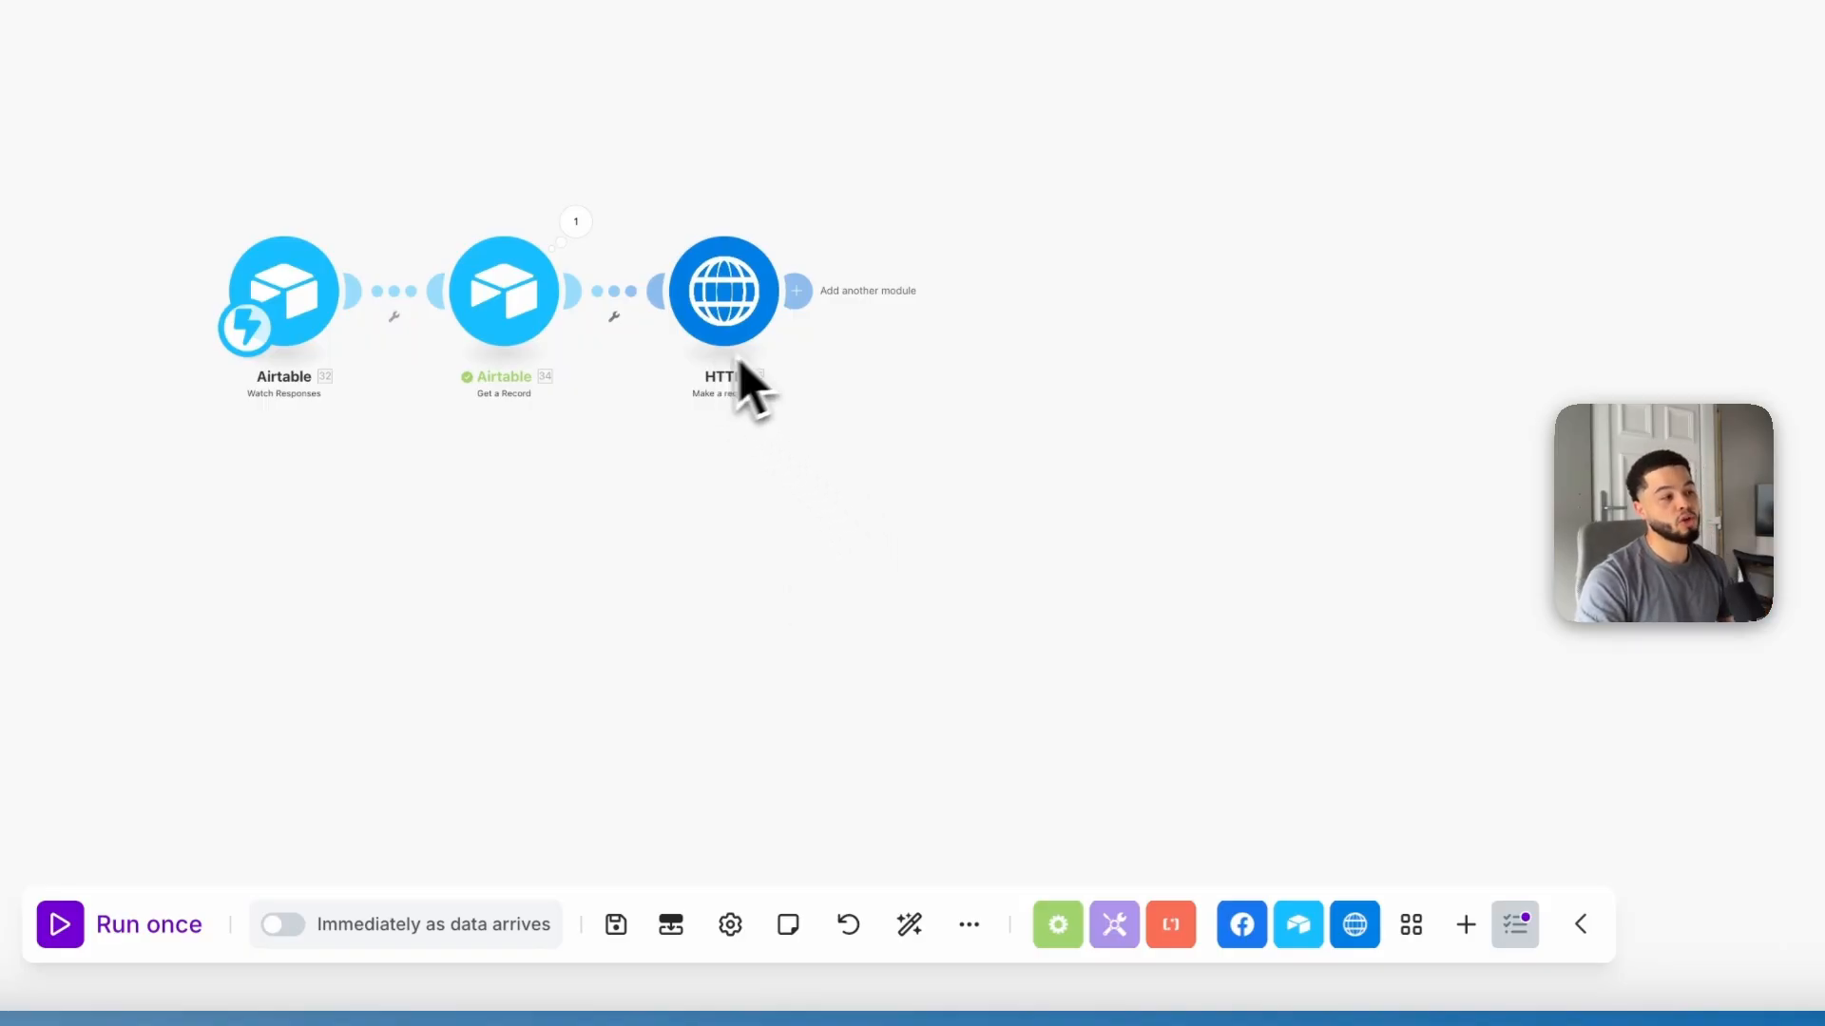
Step: Rename the HTTP module to Analyse Video, copying the name from the guide's step heading
right_click(755, 302)
click(969, 481)
click(760, 19)
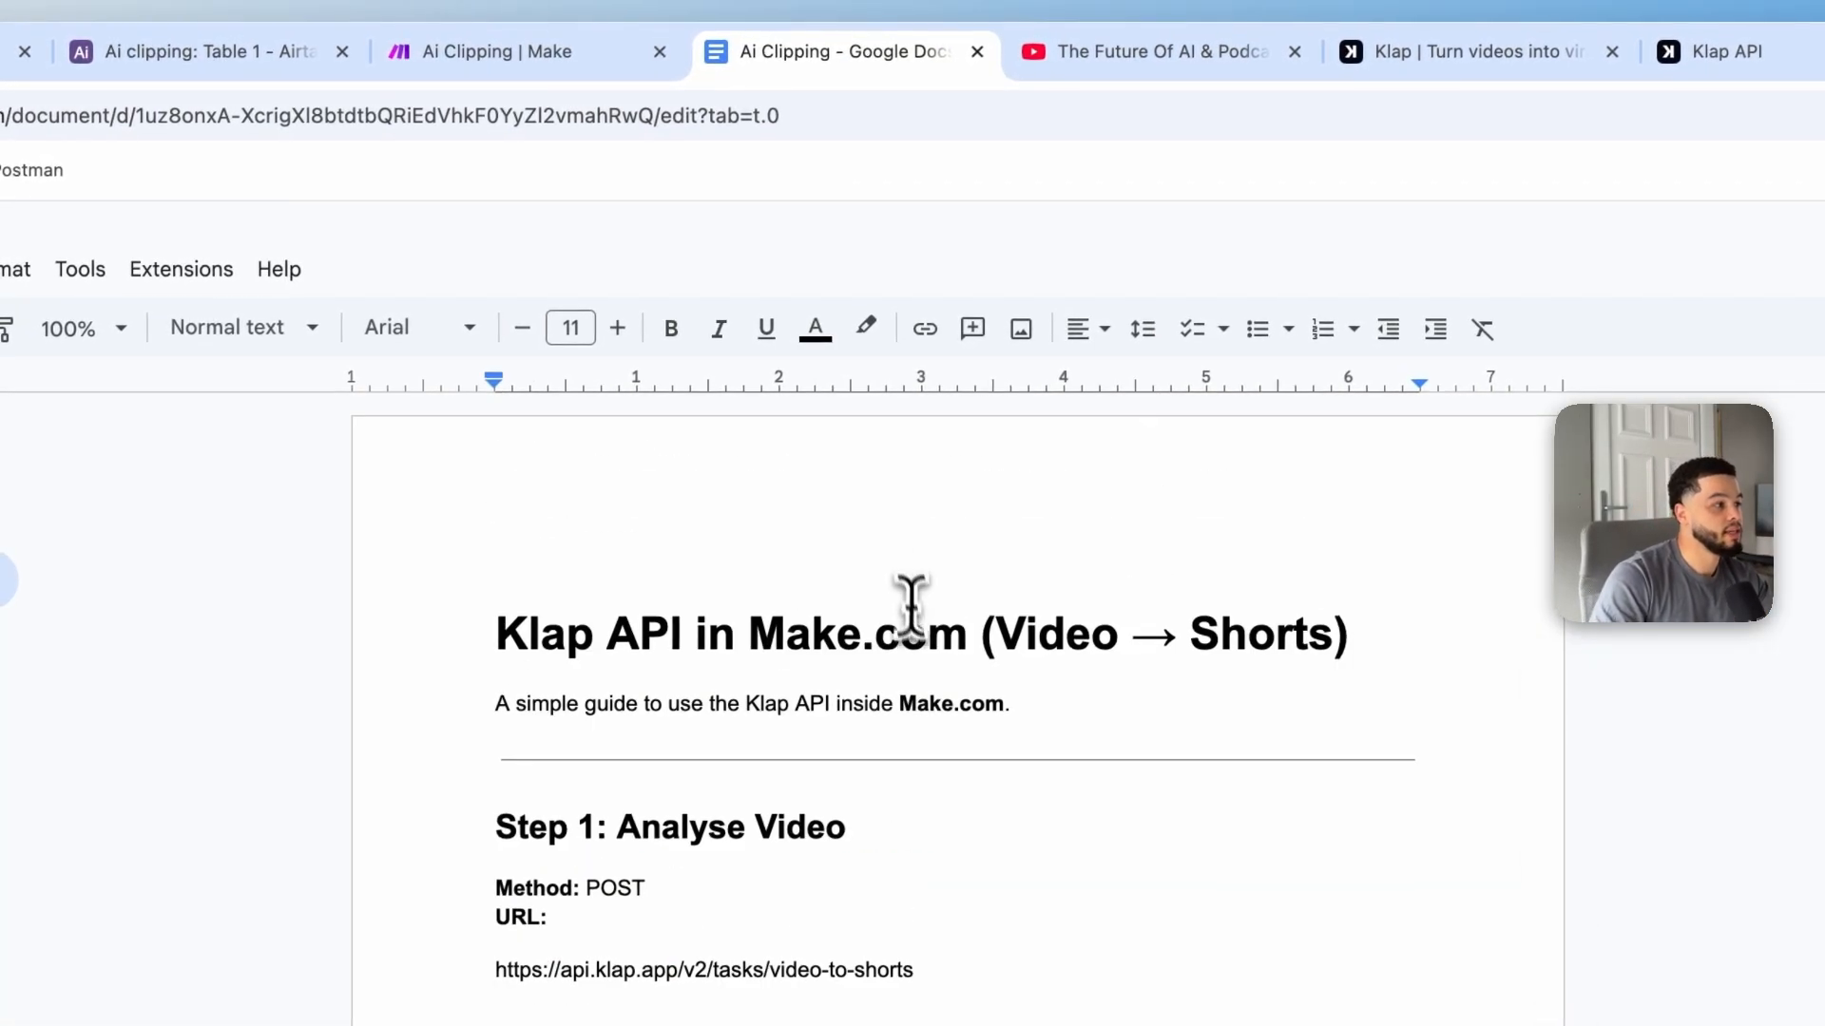
drag(617, 826, 846, 819)
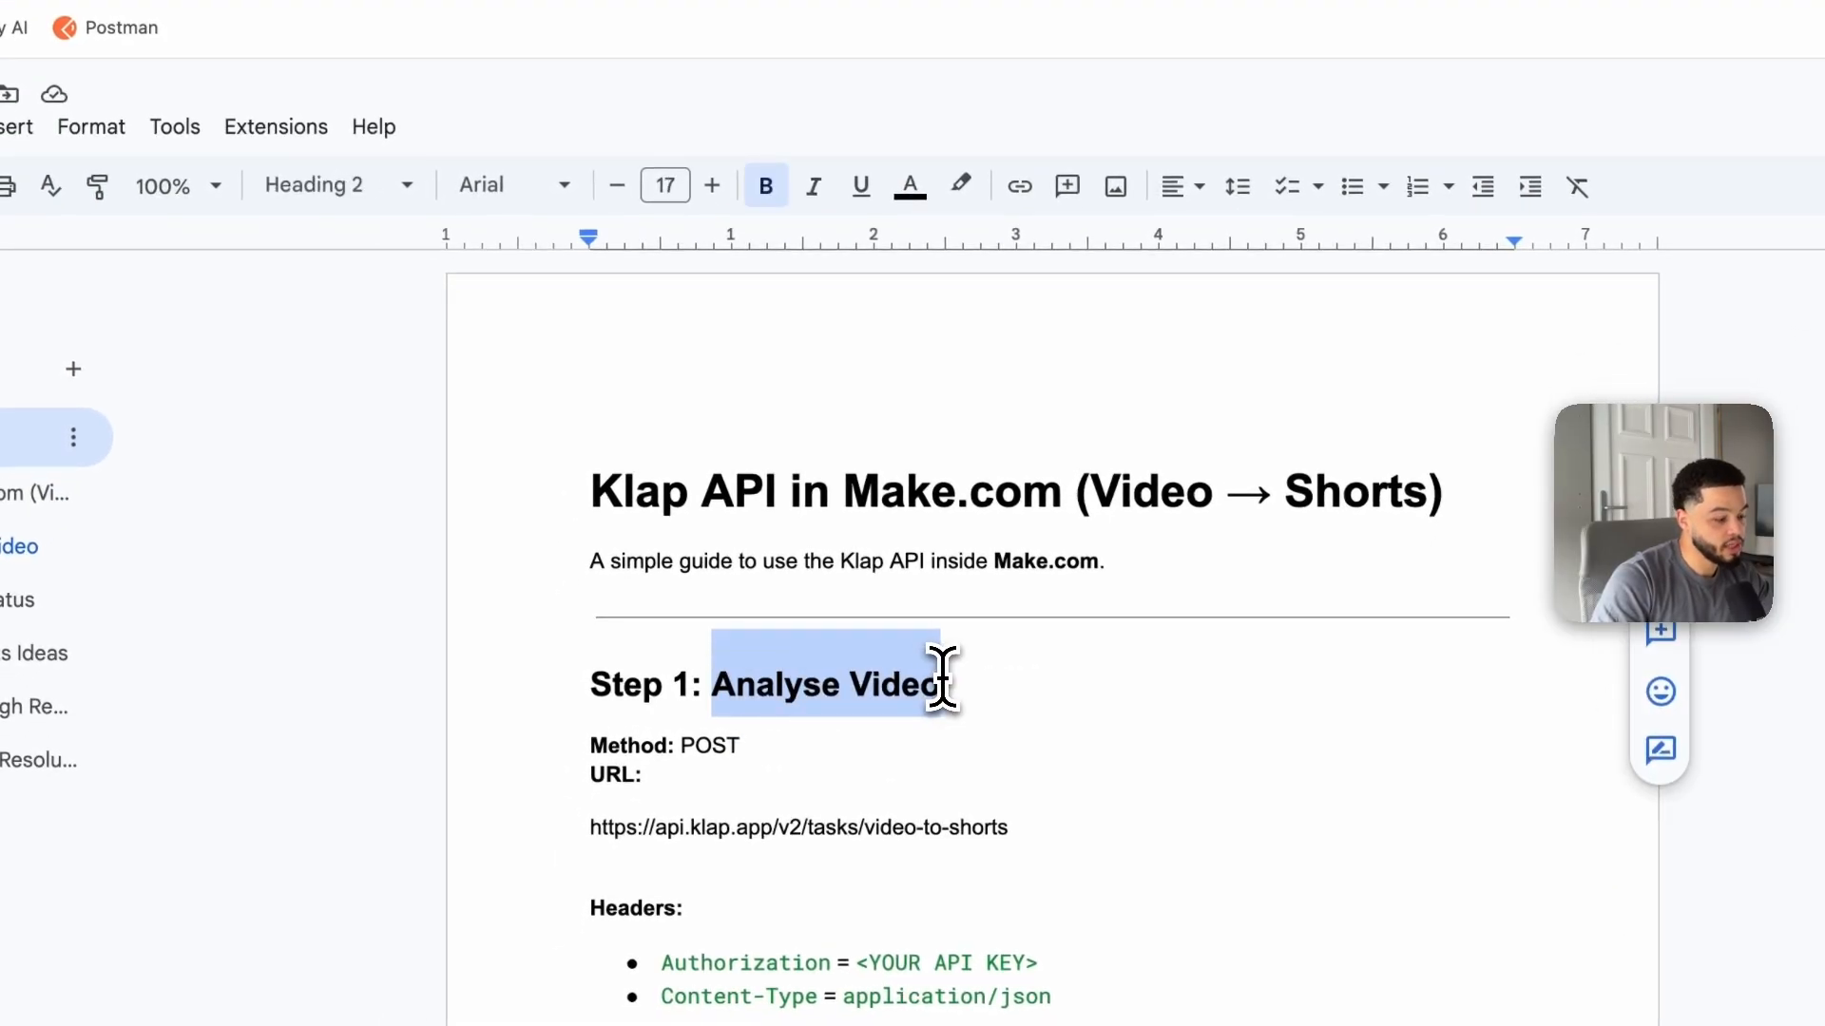
click(684, 18)
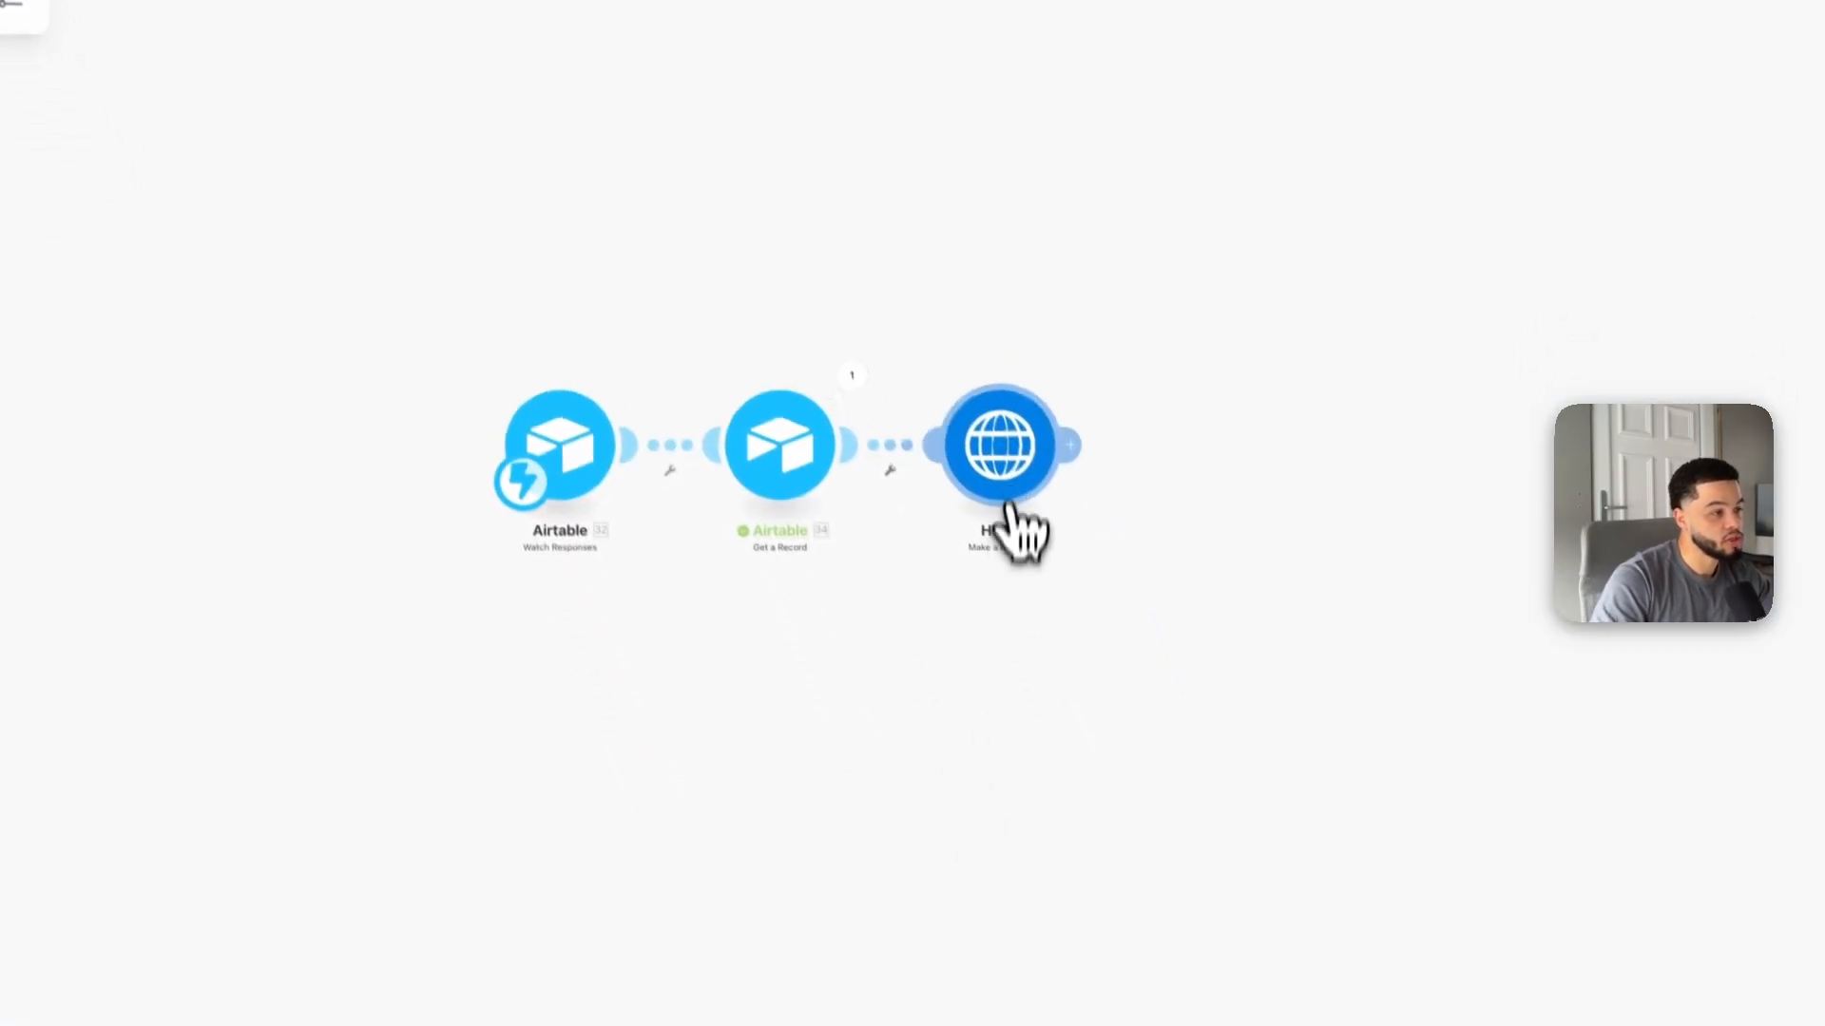
right_click(1004, 457)
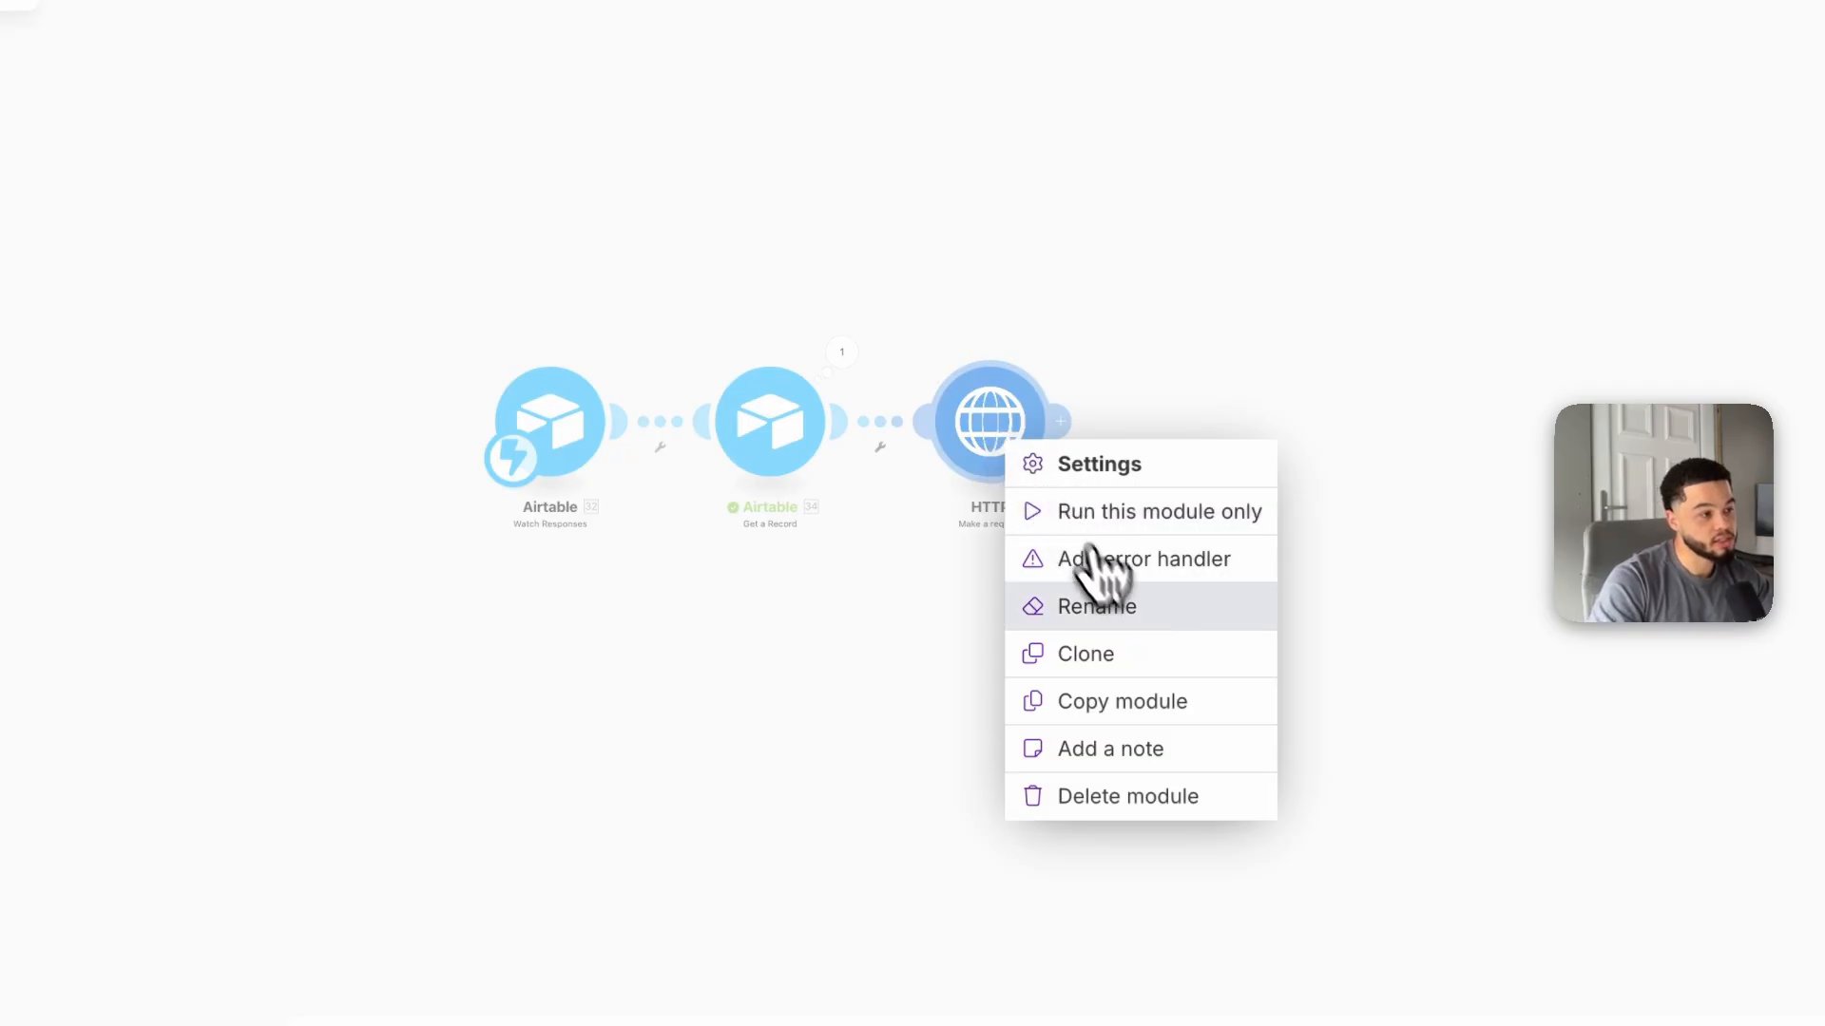
click(1124, 618)
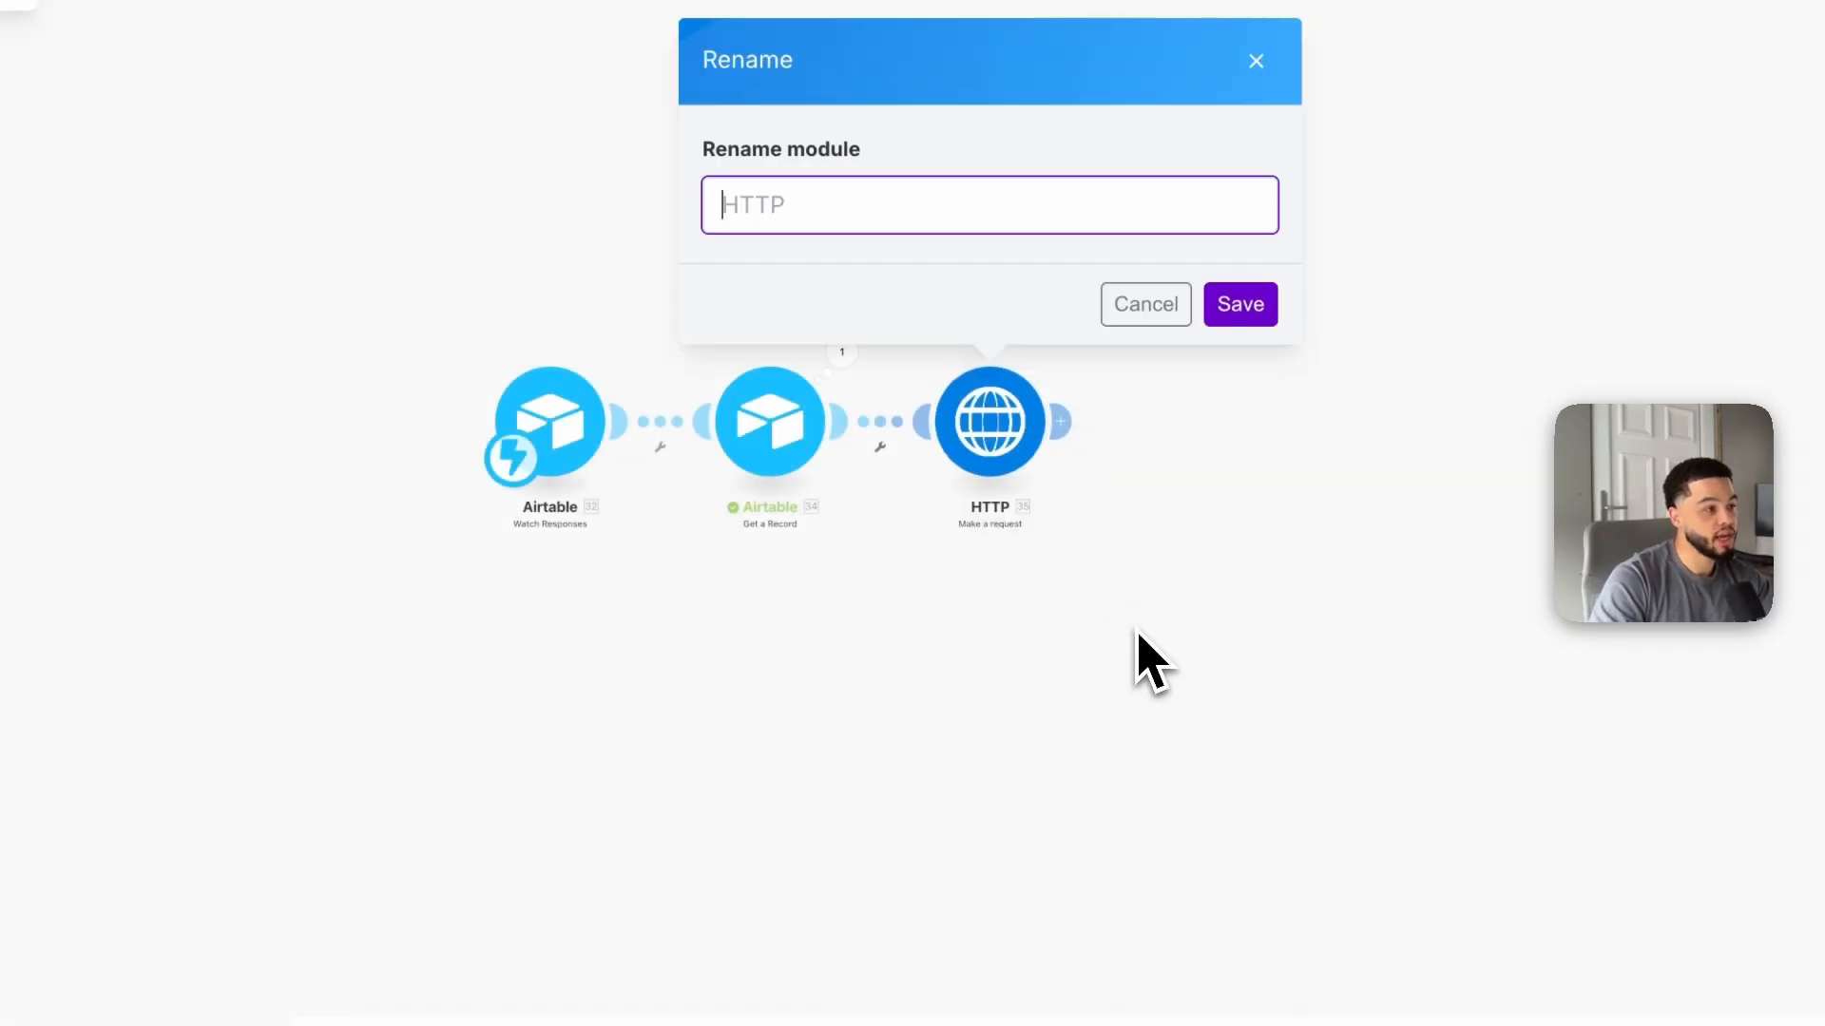
click(1243, 310)
Step: Add a Flow Control Repeater after Analyse Video with 5 repeats
drag(642, 618, 545, 735)
scroll(758, 627, up, 3)
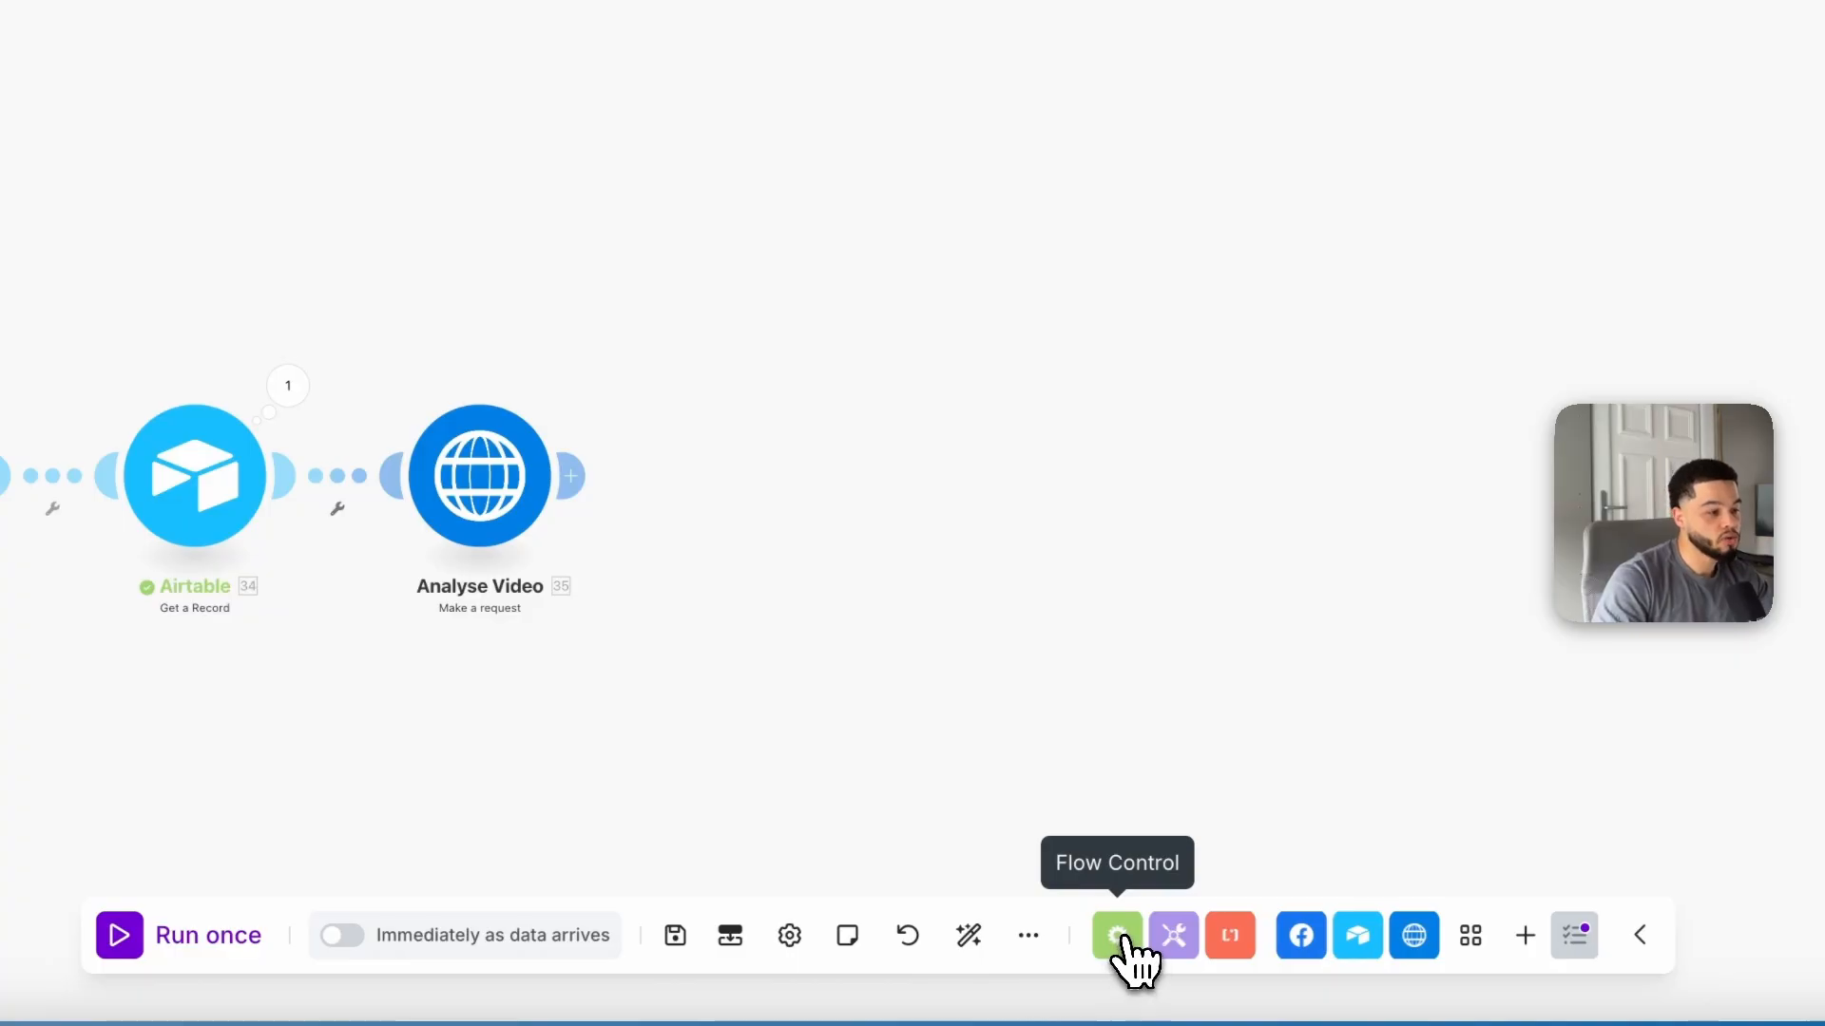
click(1121, 937)
scroll(941, 513, down, 1)
scroll(939, 423, up, 1)
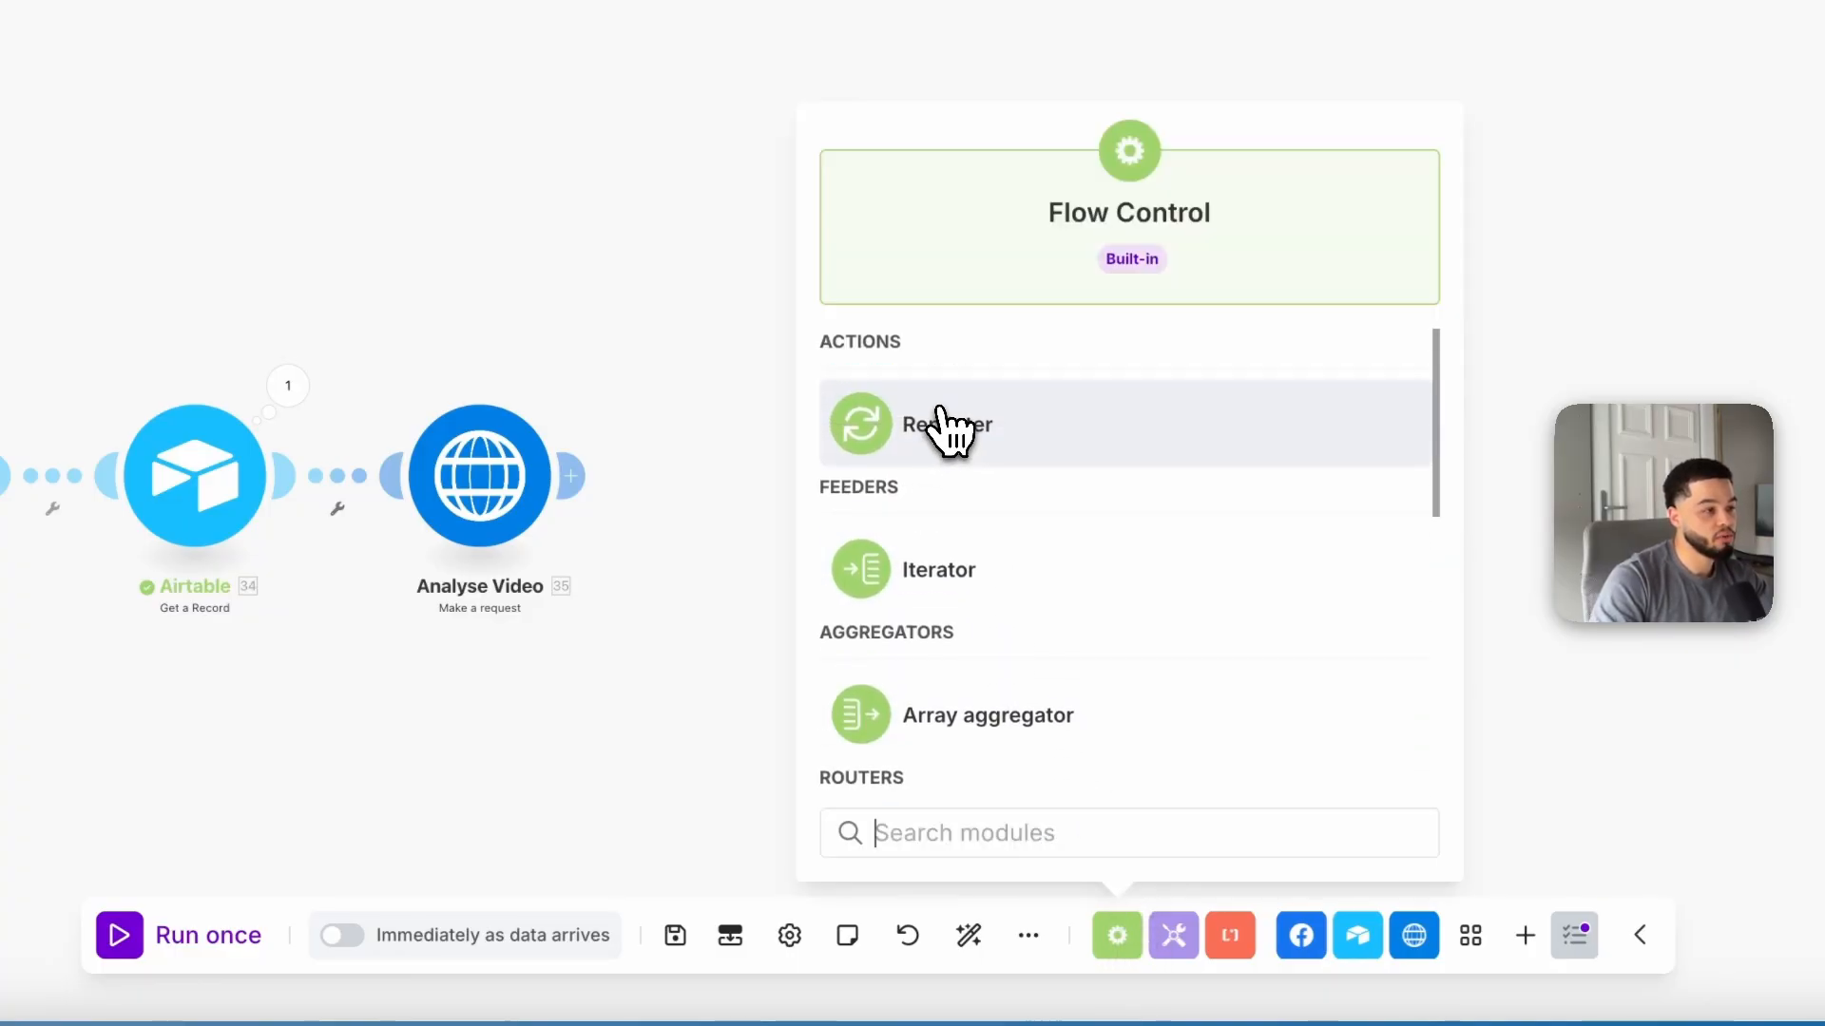
click(945, 425)
click(745, 501)
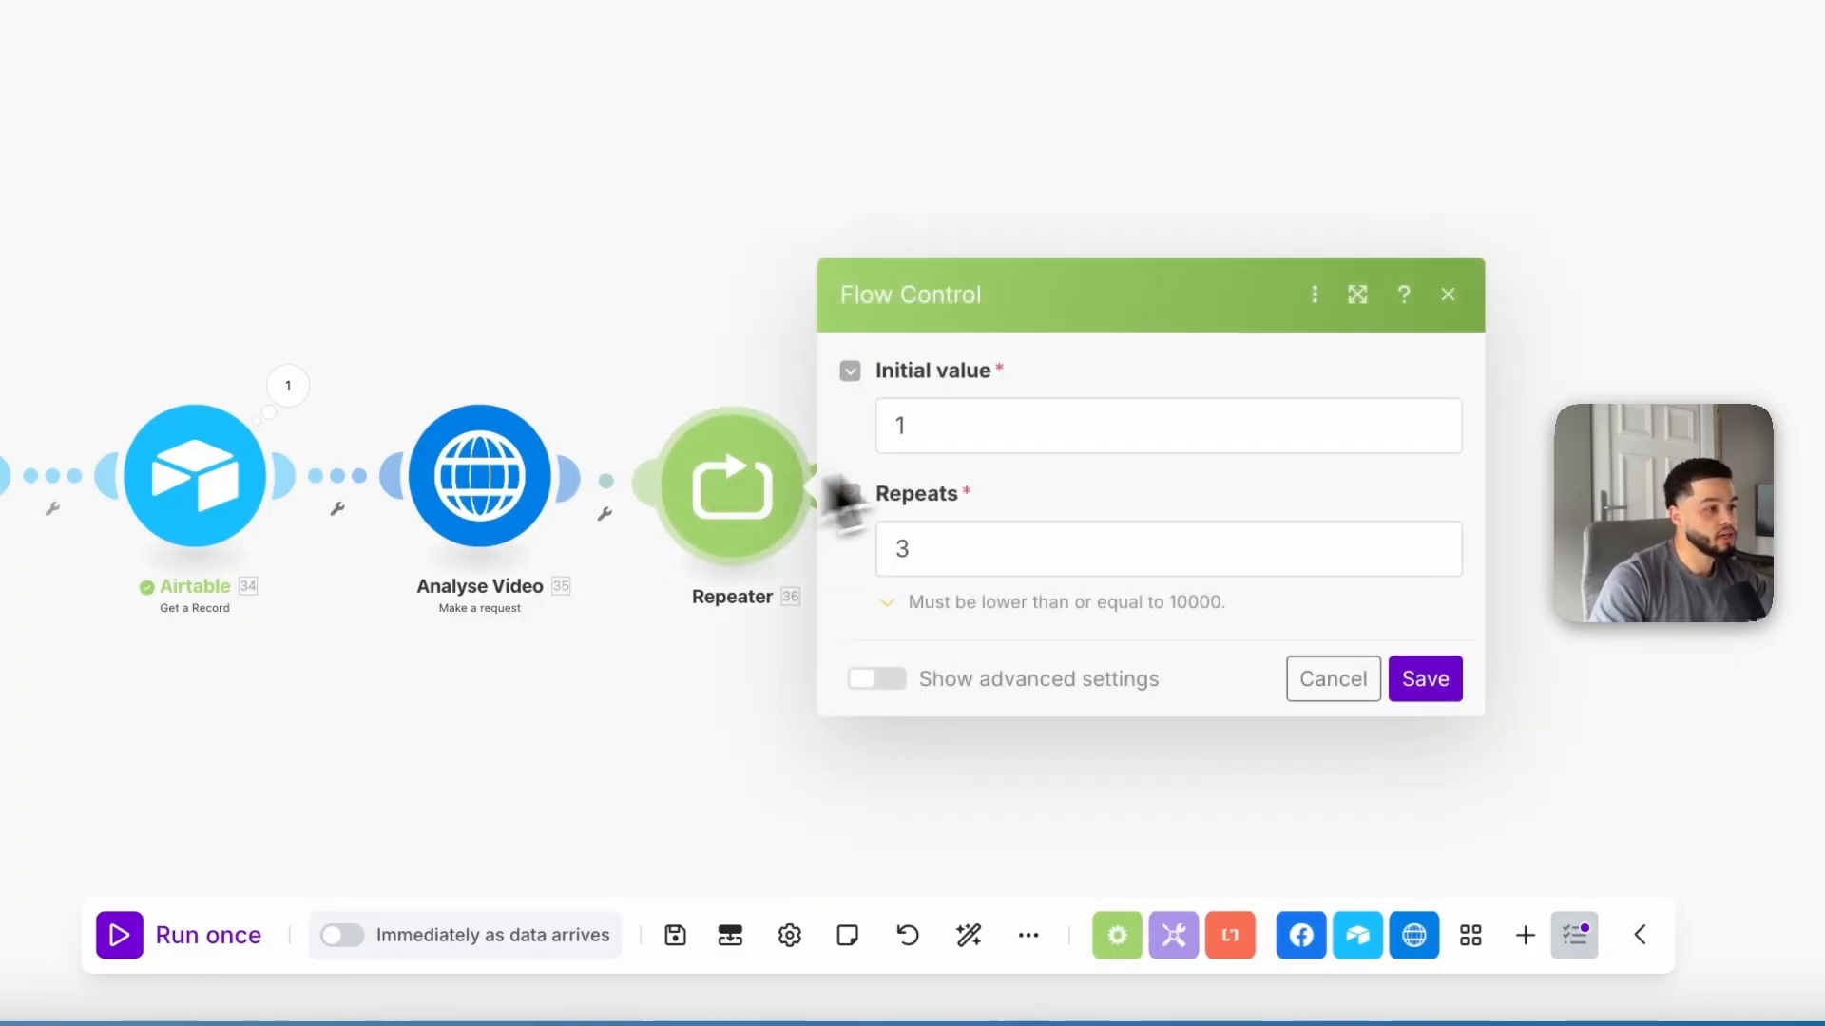
click(1009, 425)
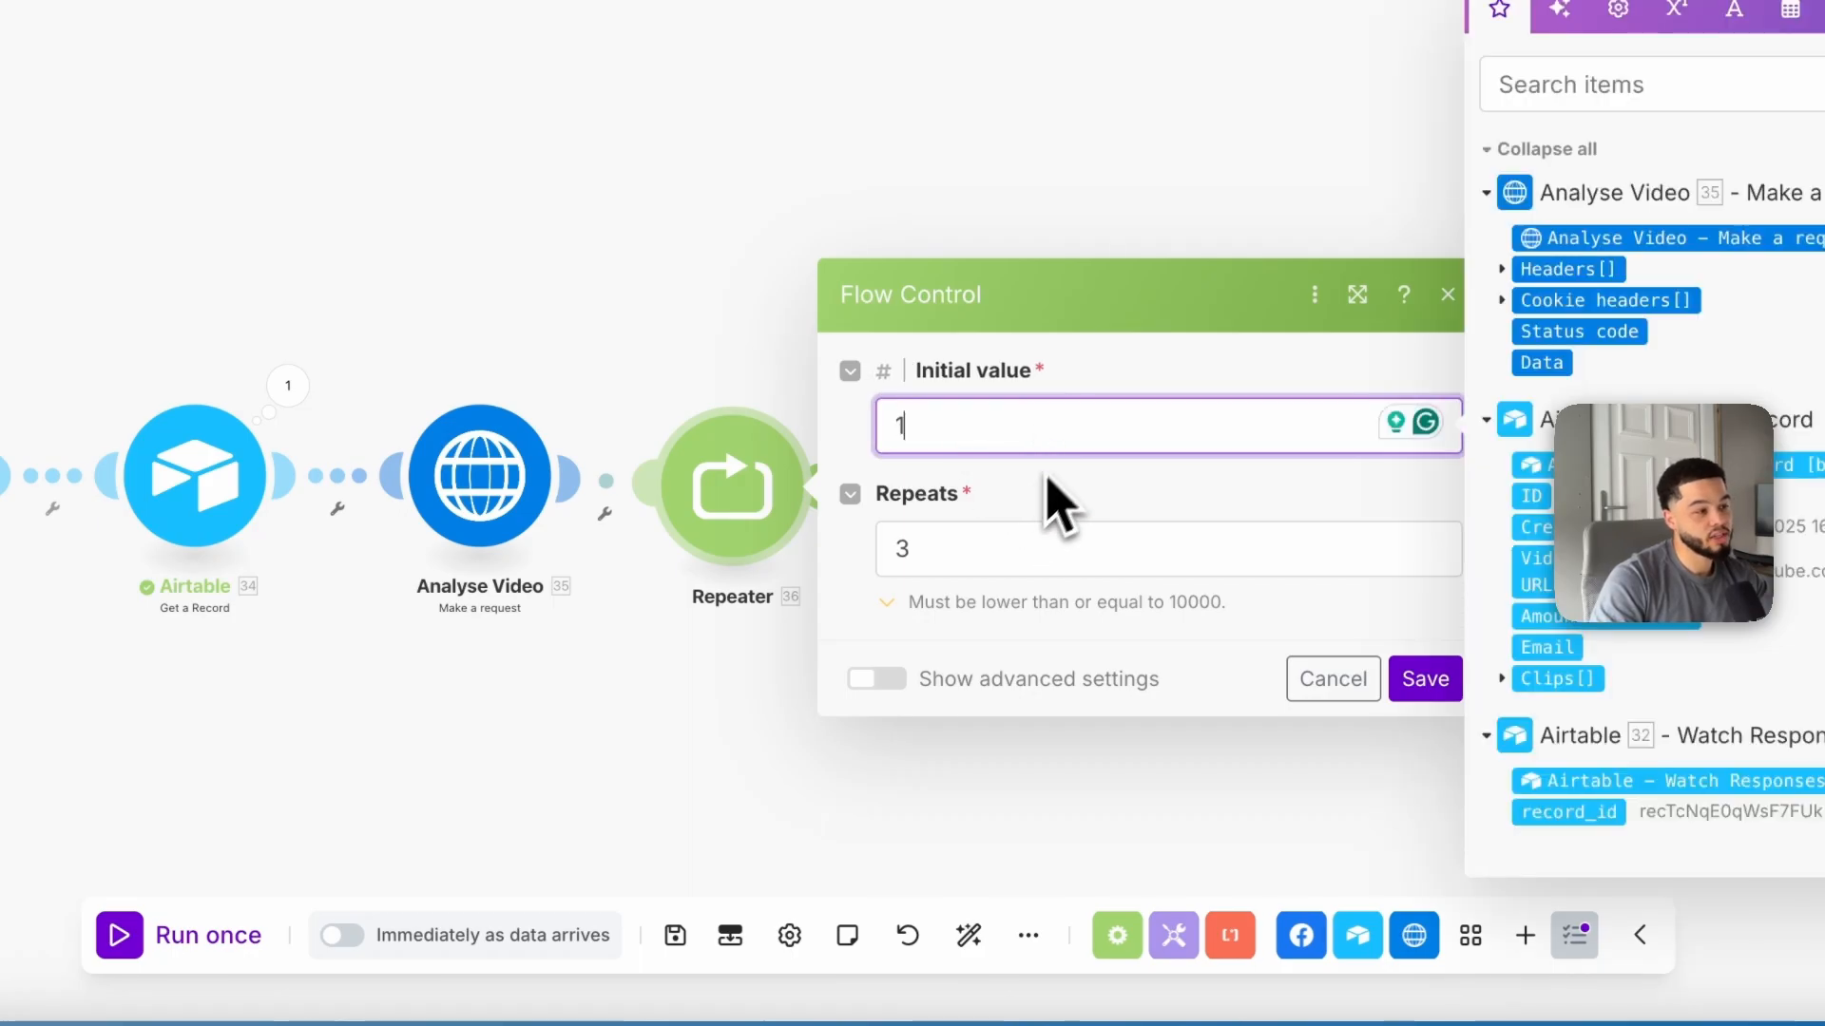
click(988, 563)
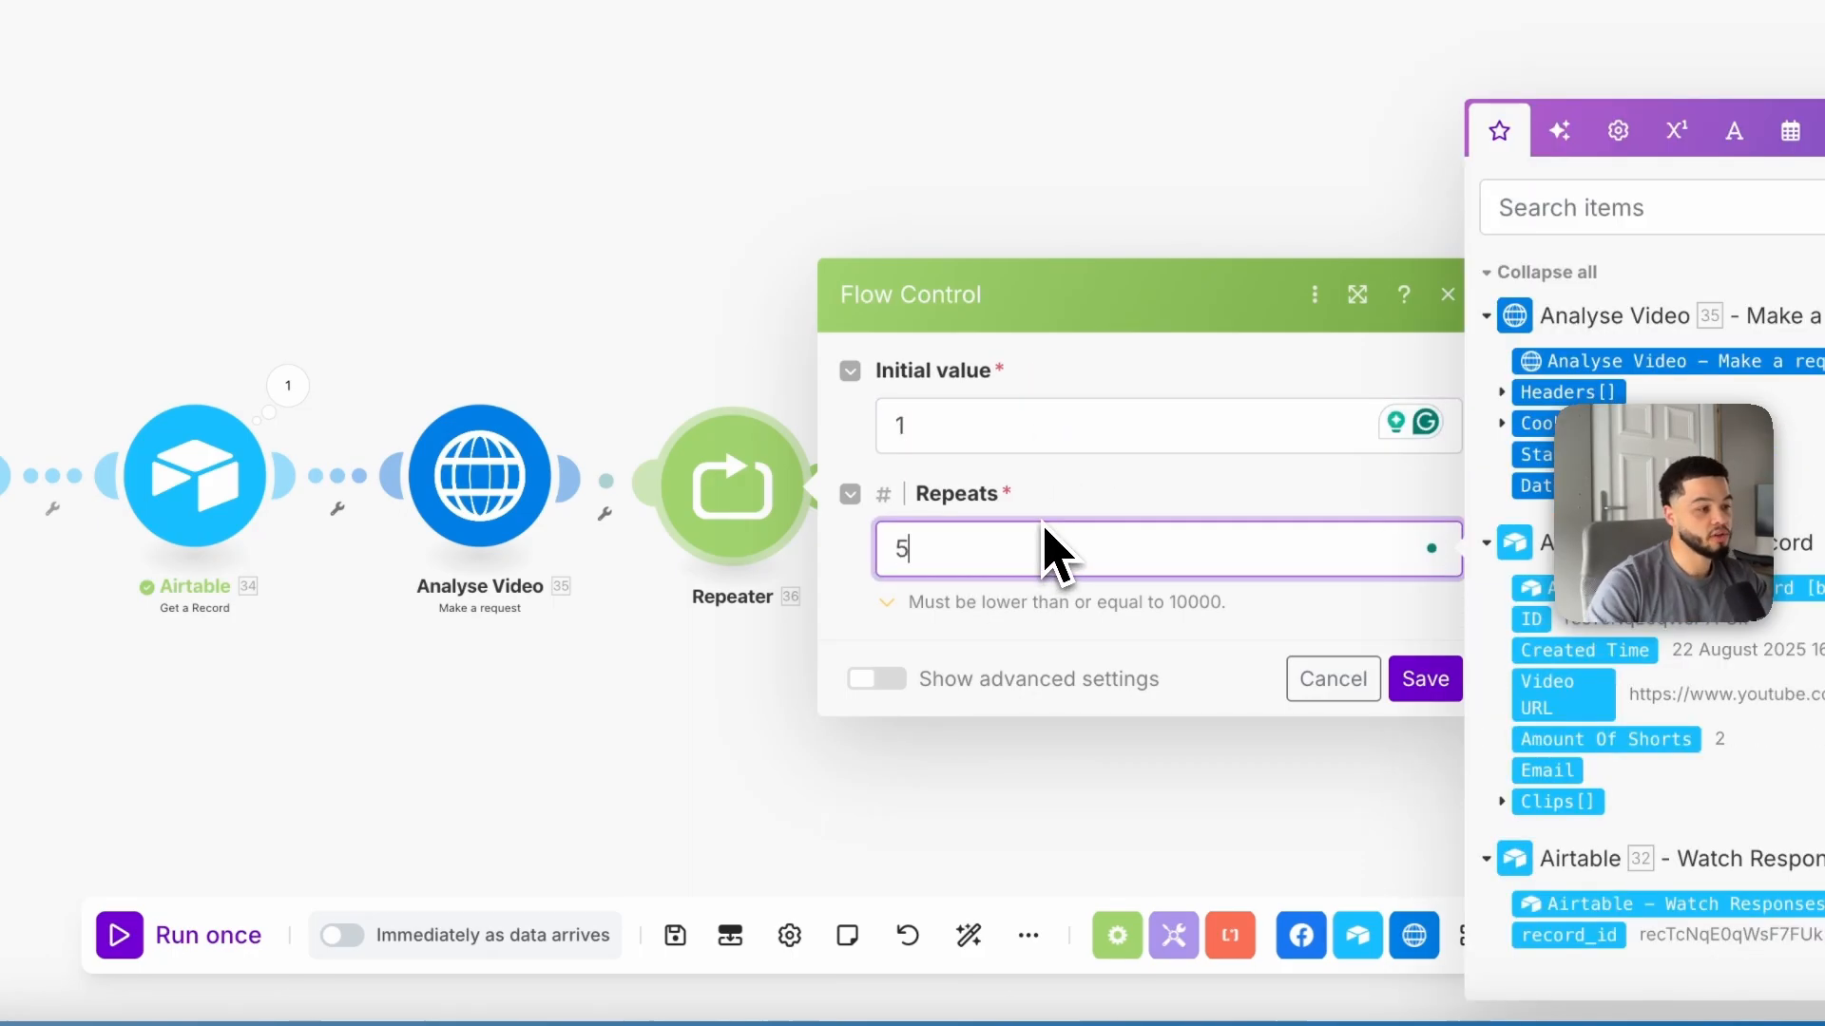
click(1424, 678)
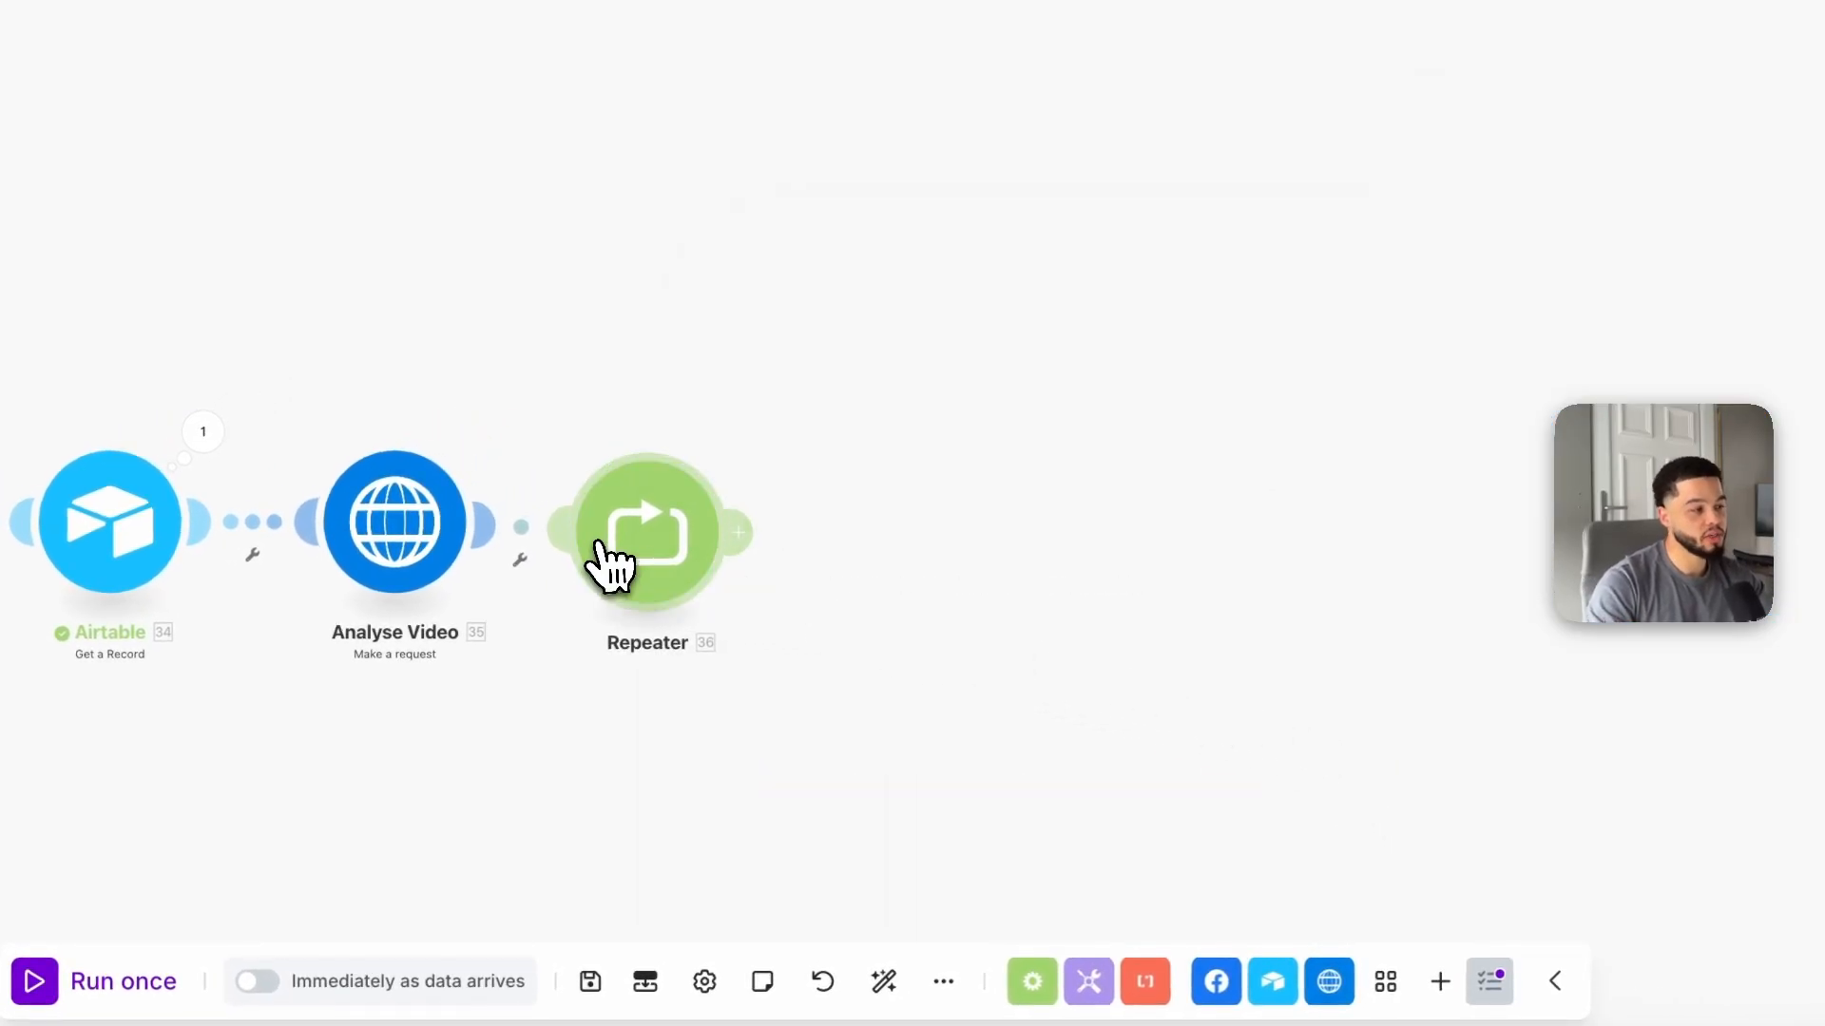
Step: Add a Tools Sleep module after the Repeater with a delay of 3 seconds
drag(598, 542, 656, 559)
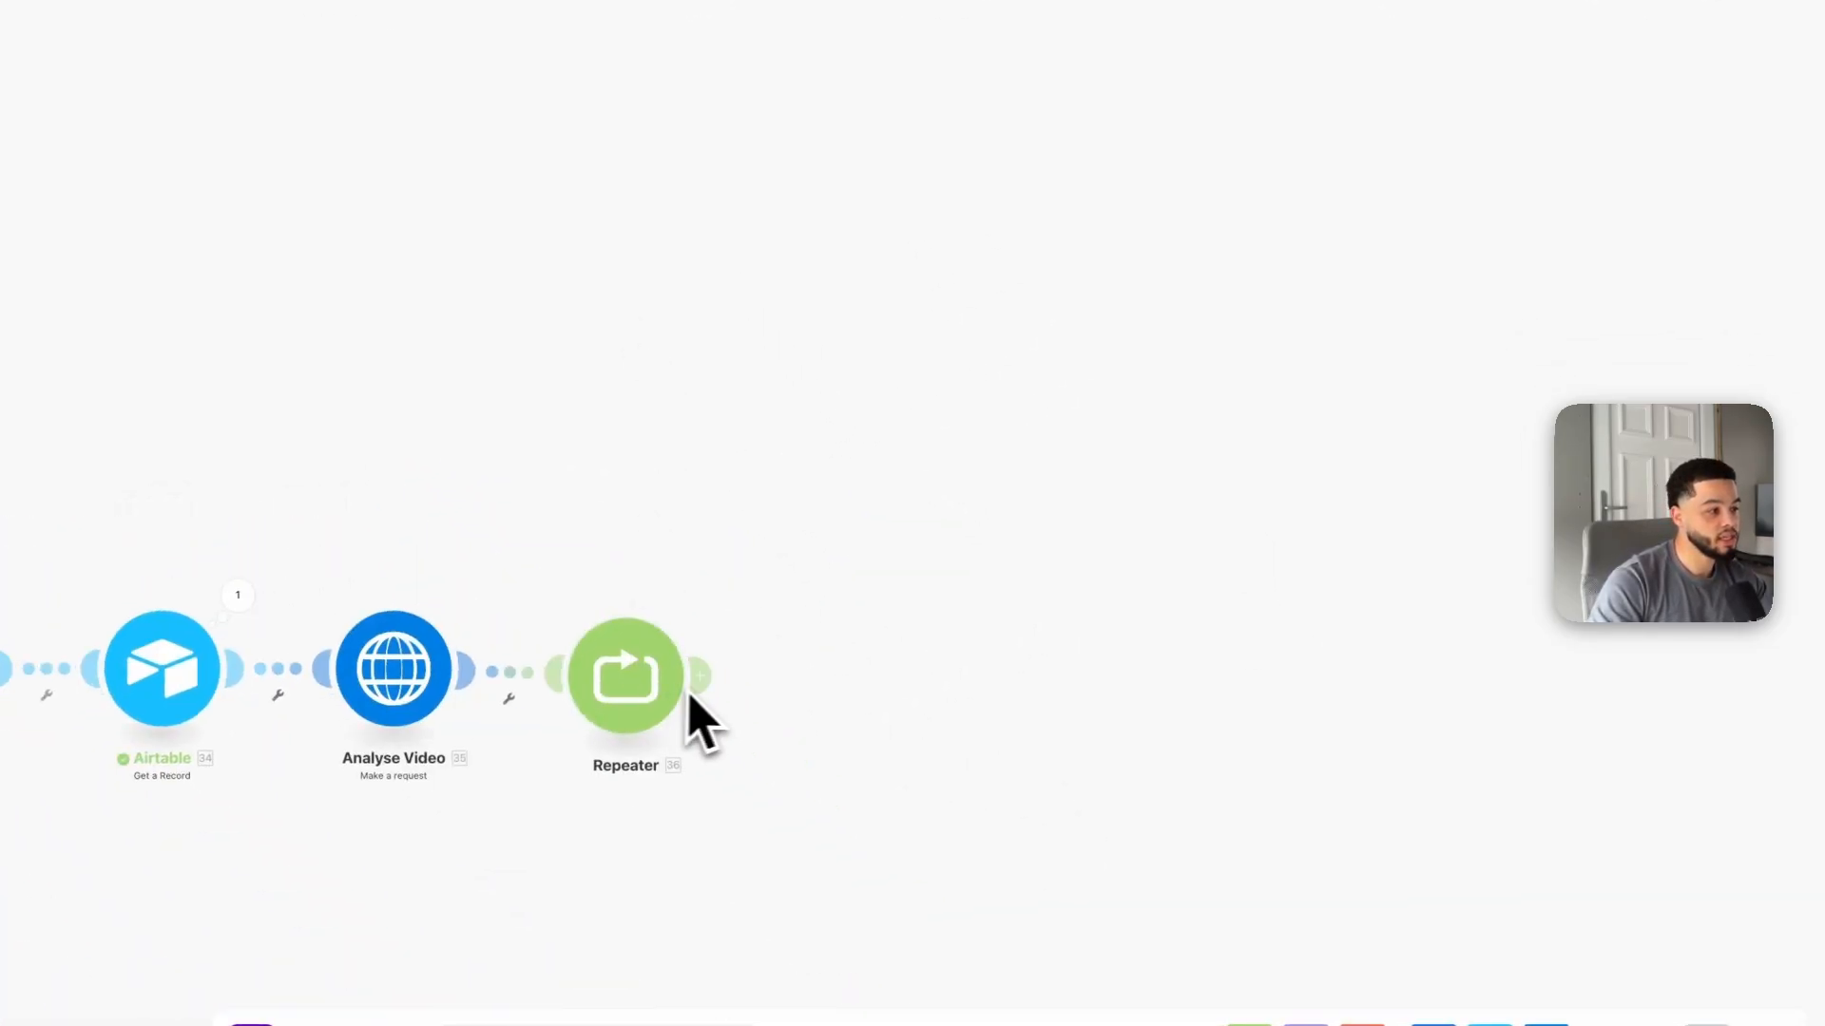
click(700, 677)
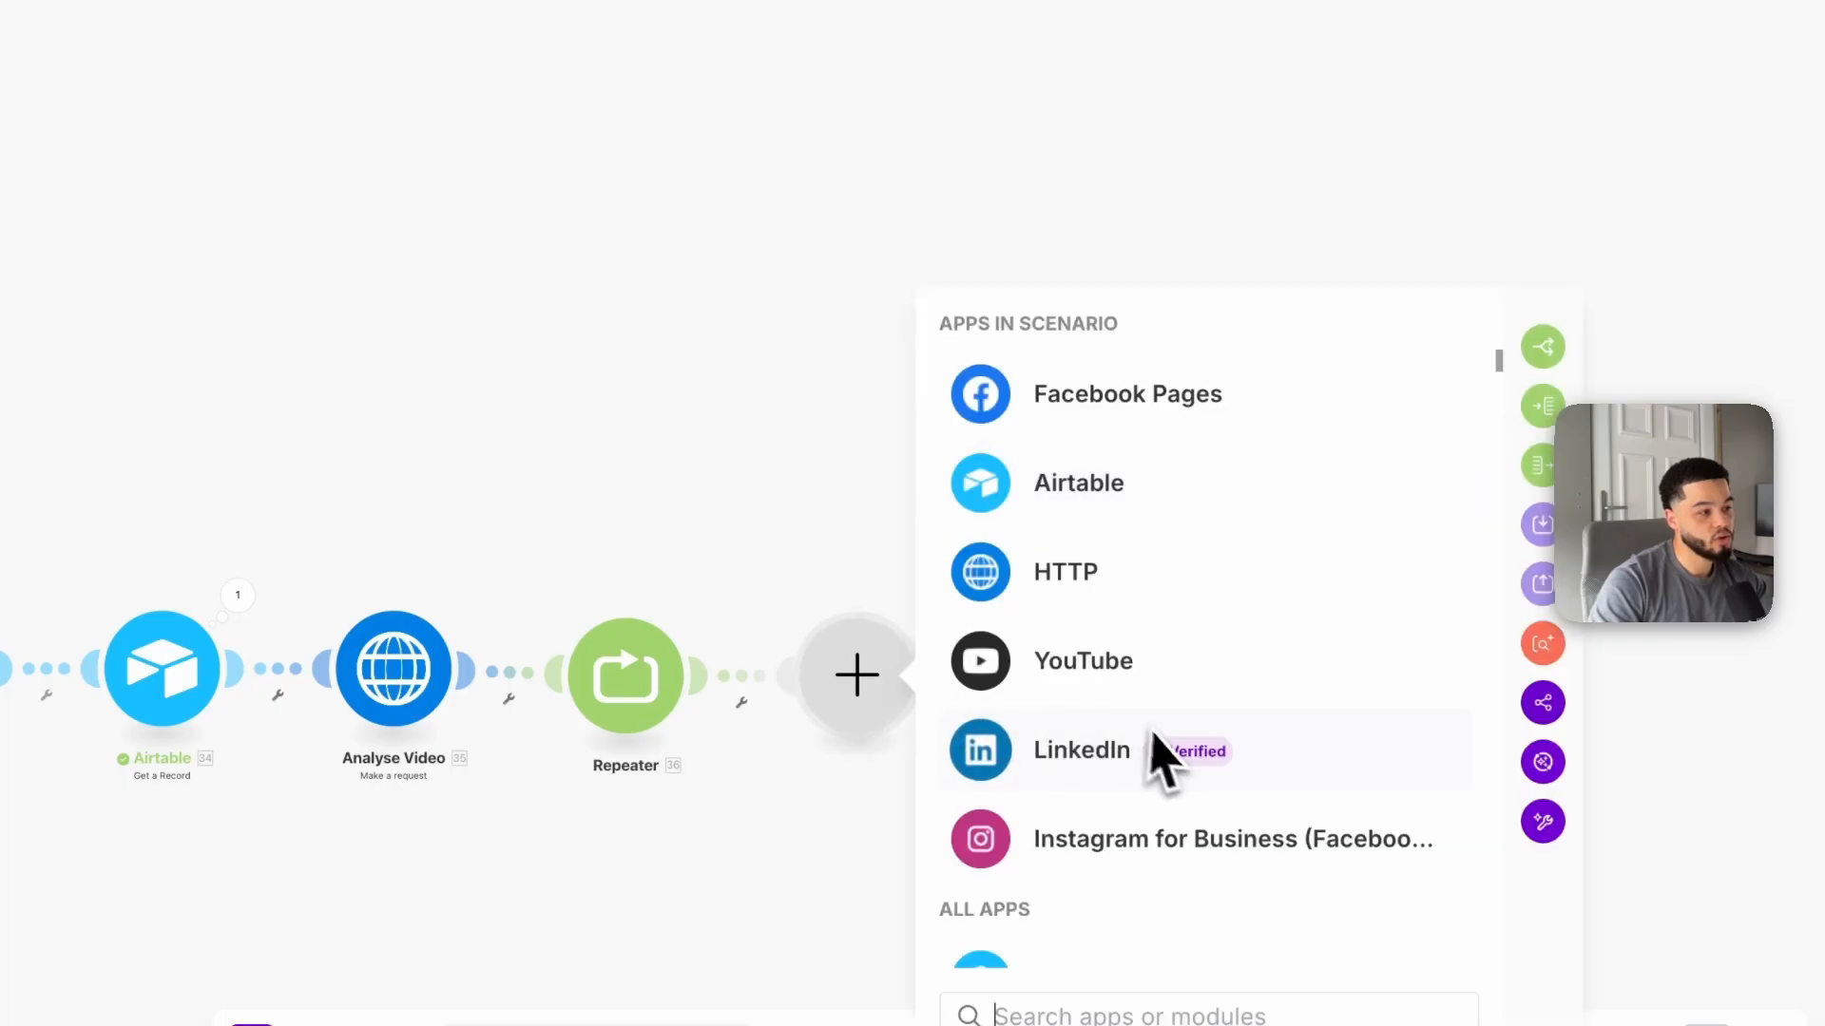
scroll(1136, 845, down, 1)
scroll(1131, 856, up, 3)
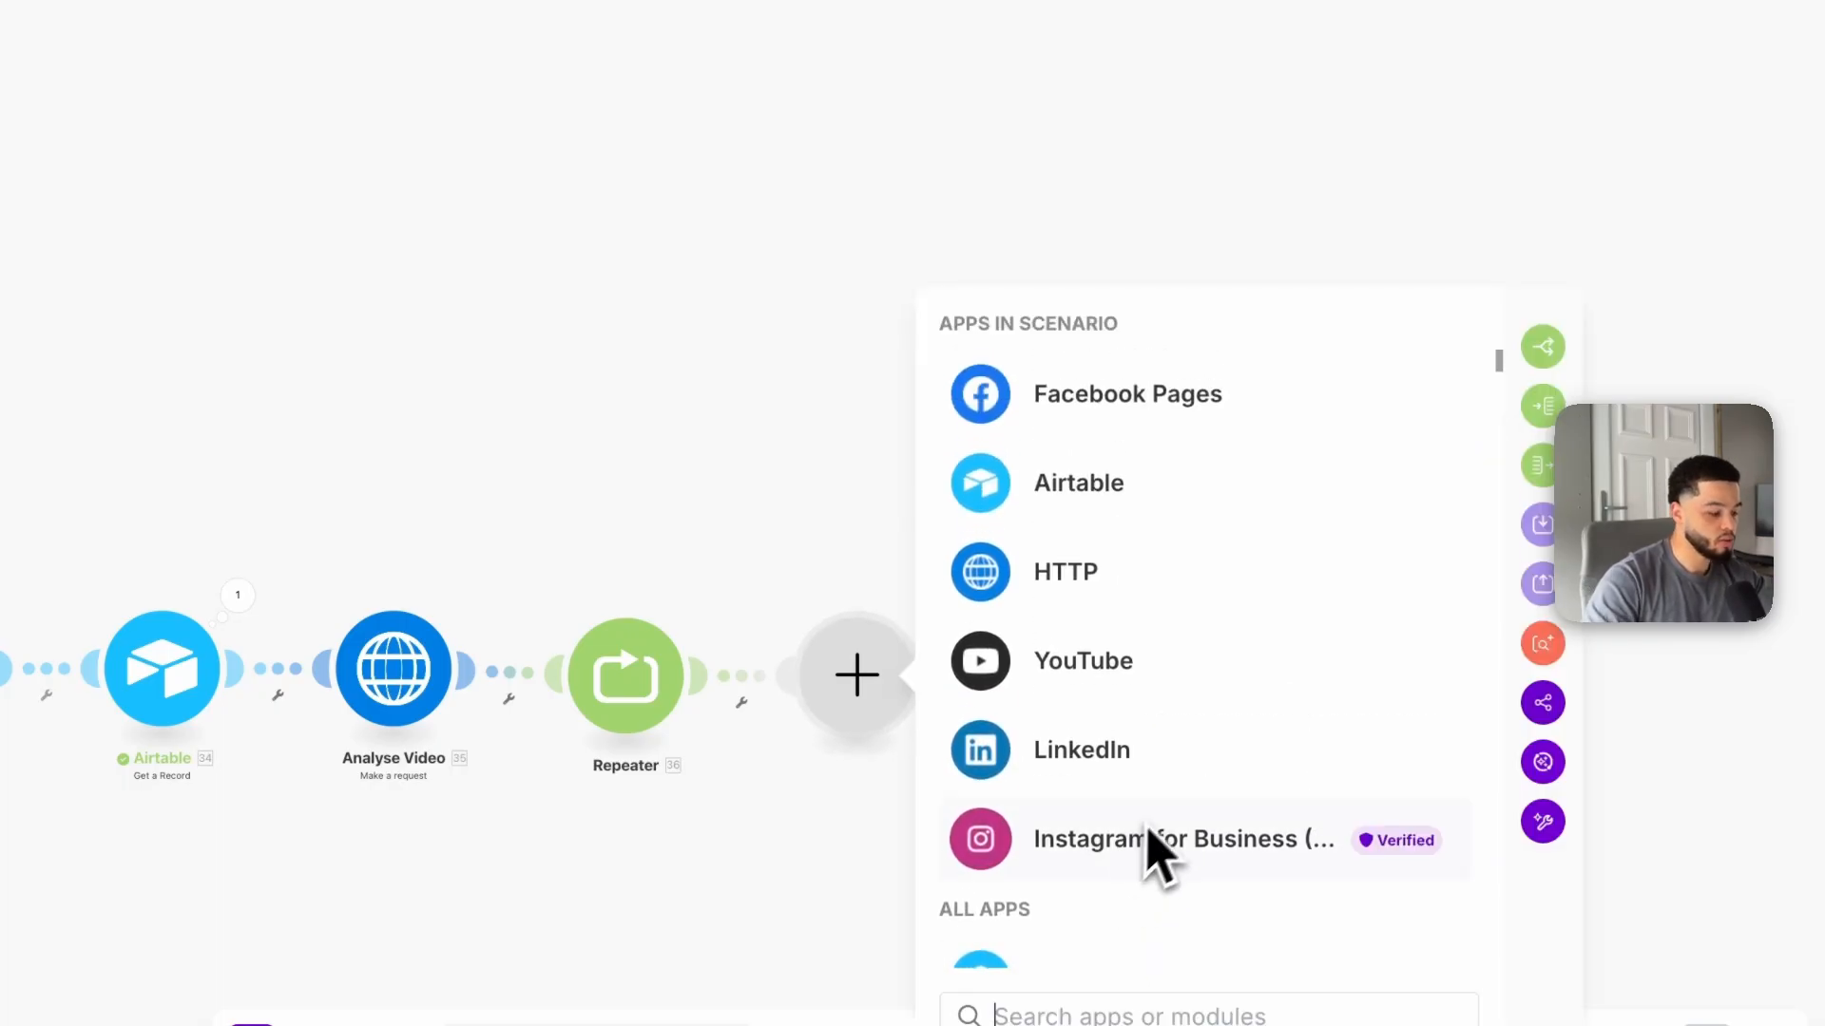
text(s)
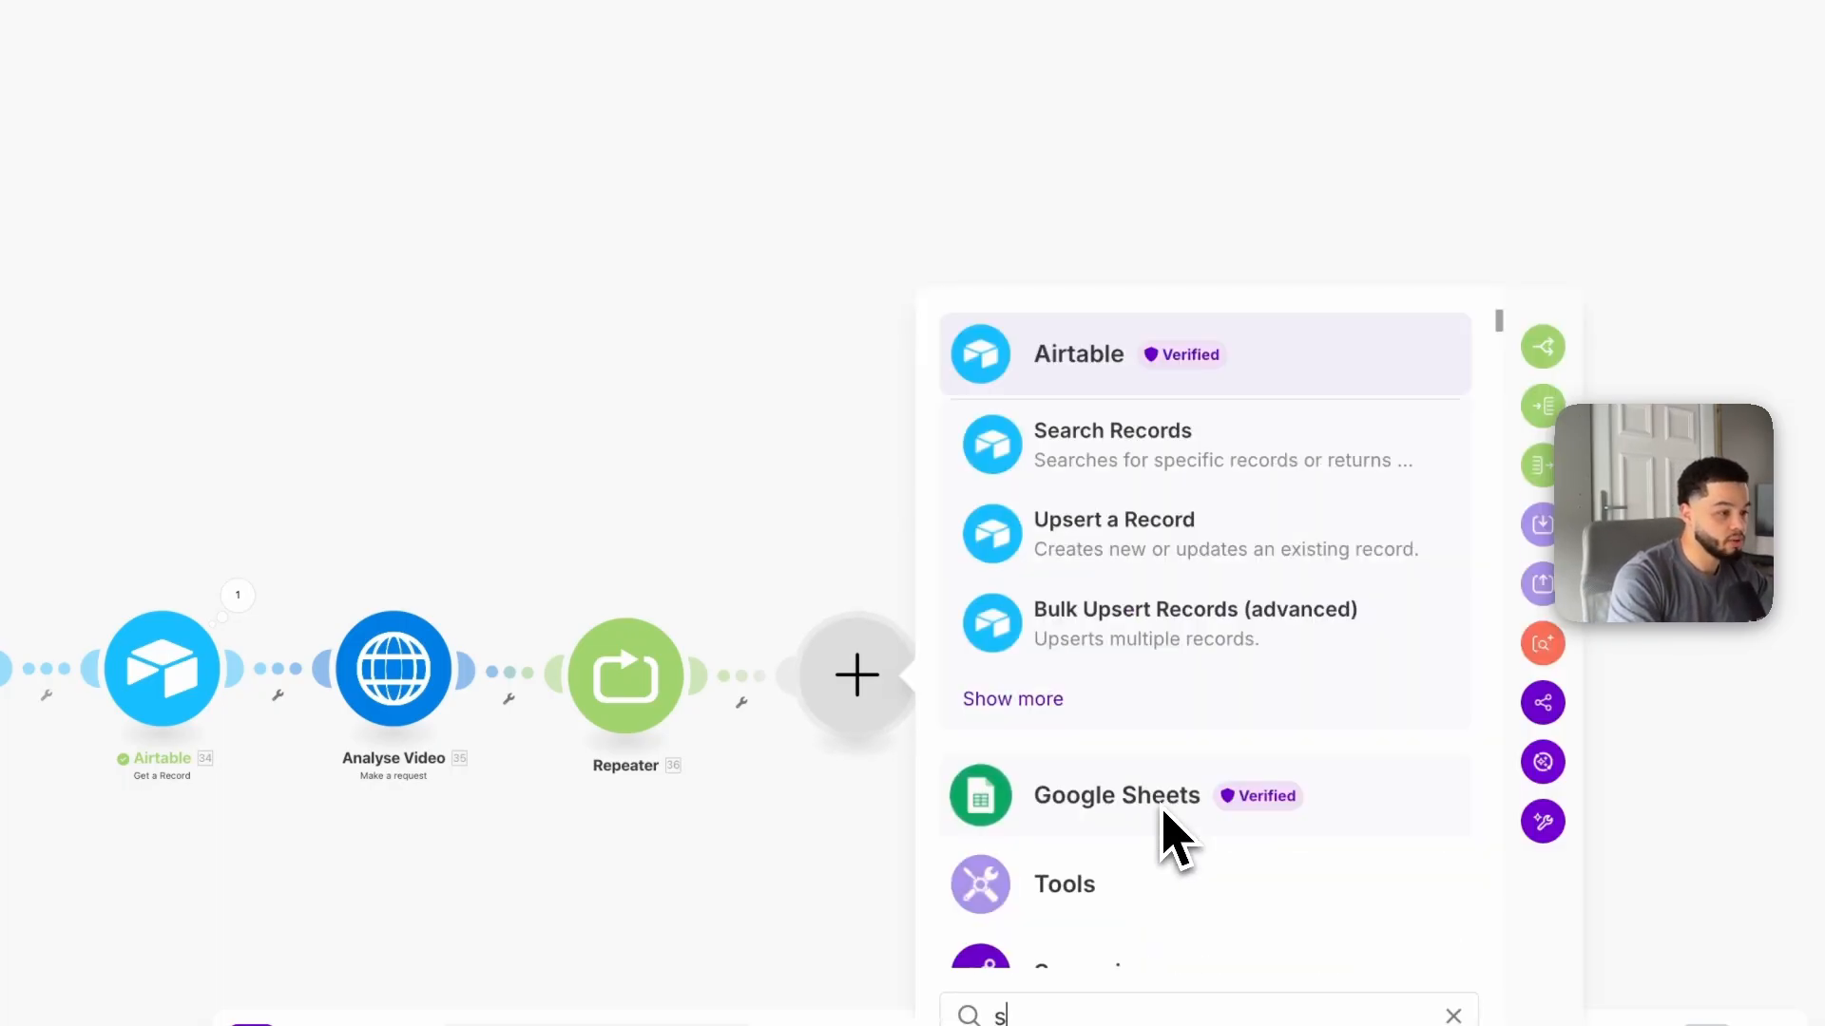
text(leep)
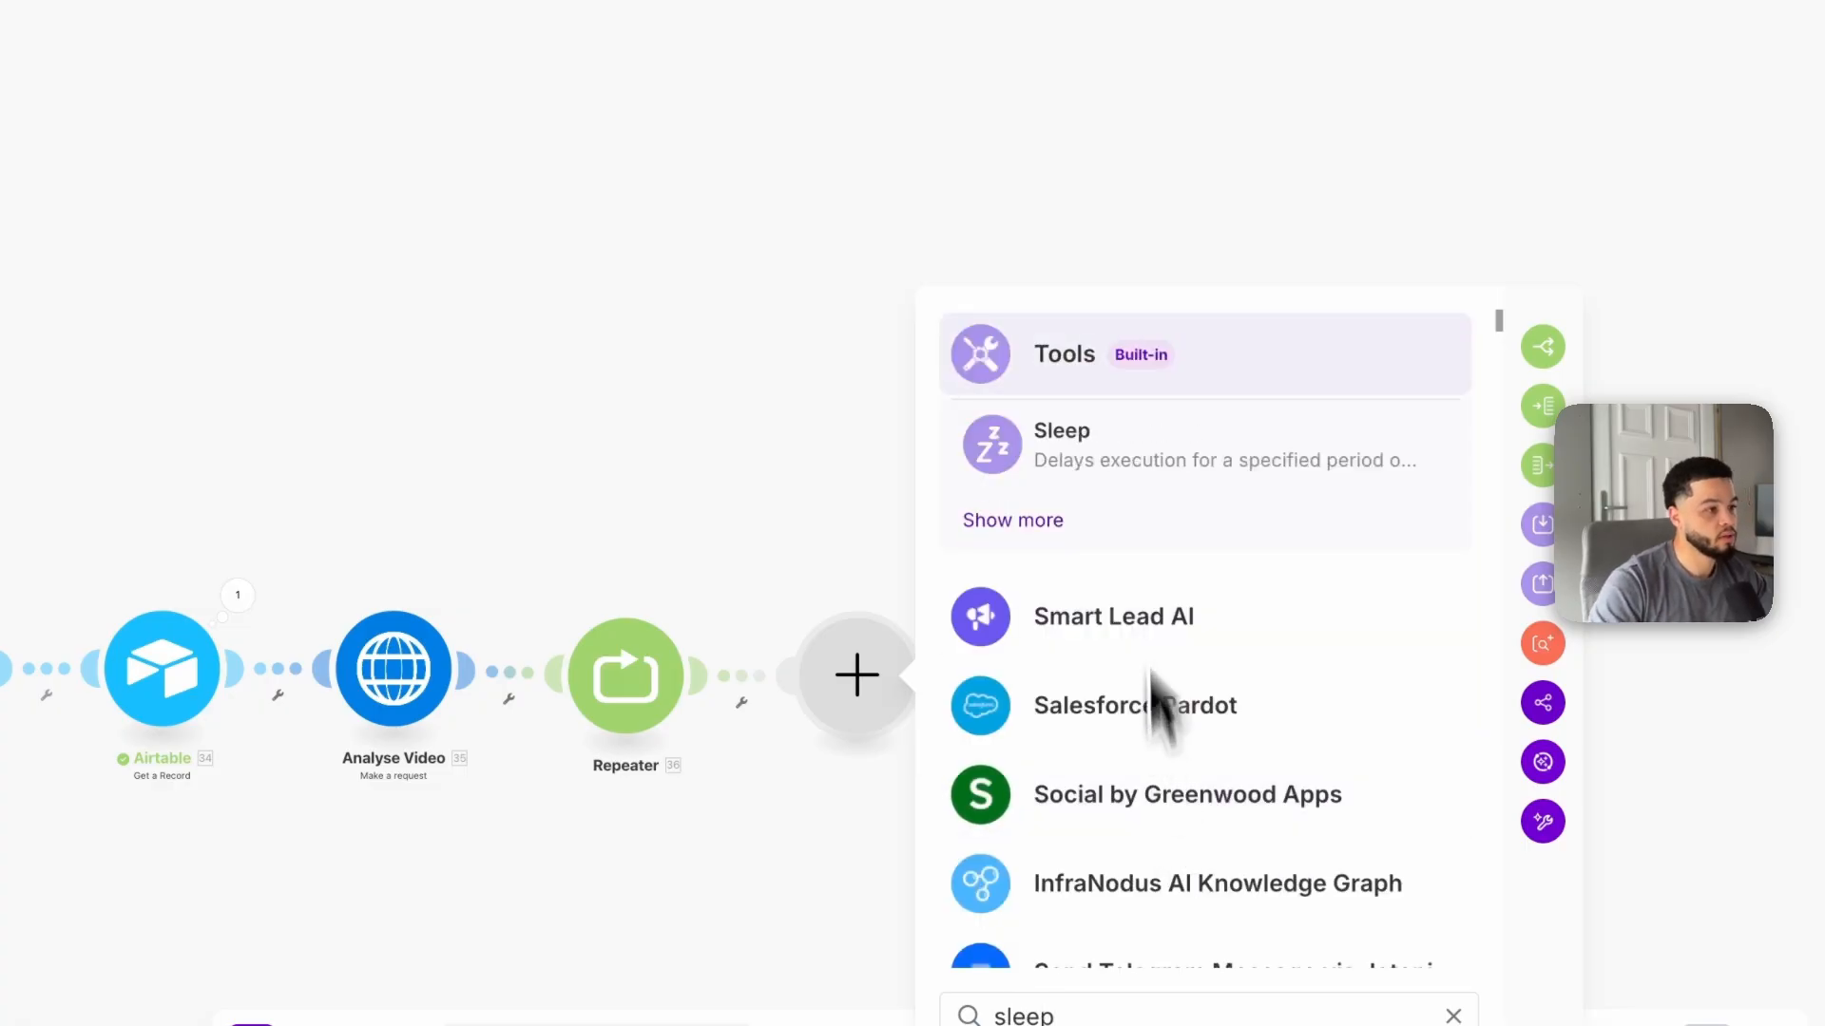
click(1027, 442)
click(836, 613)
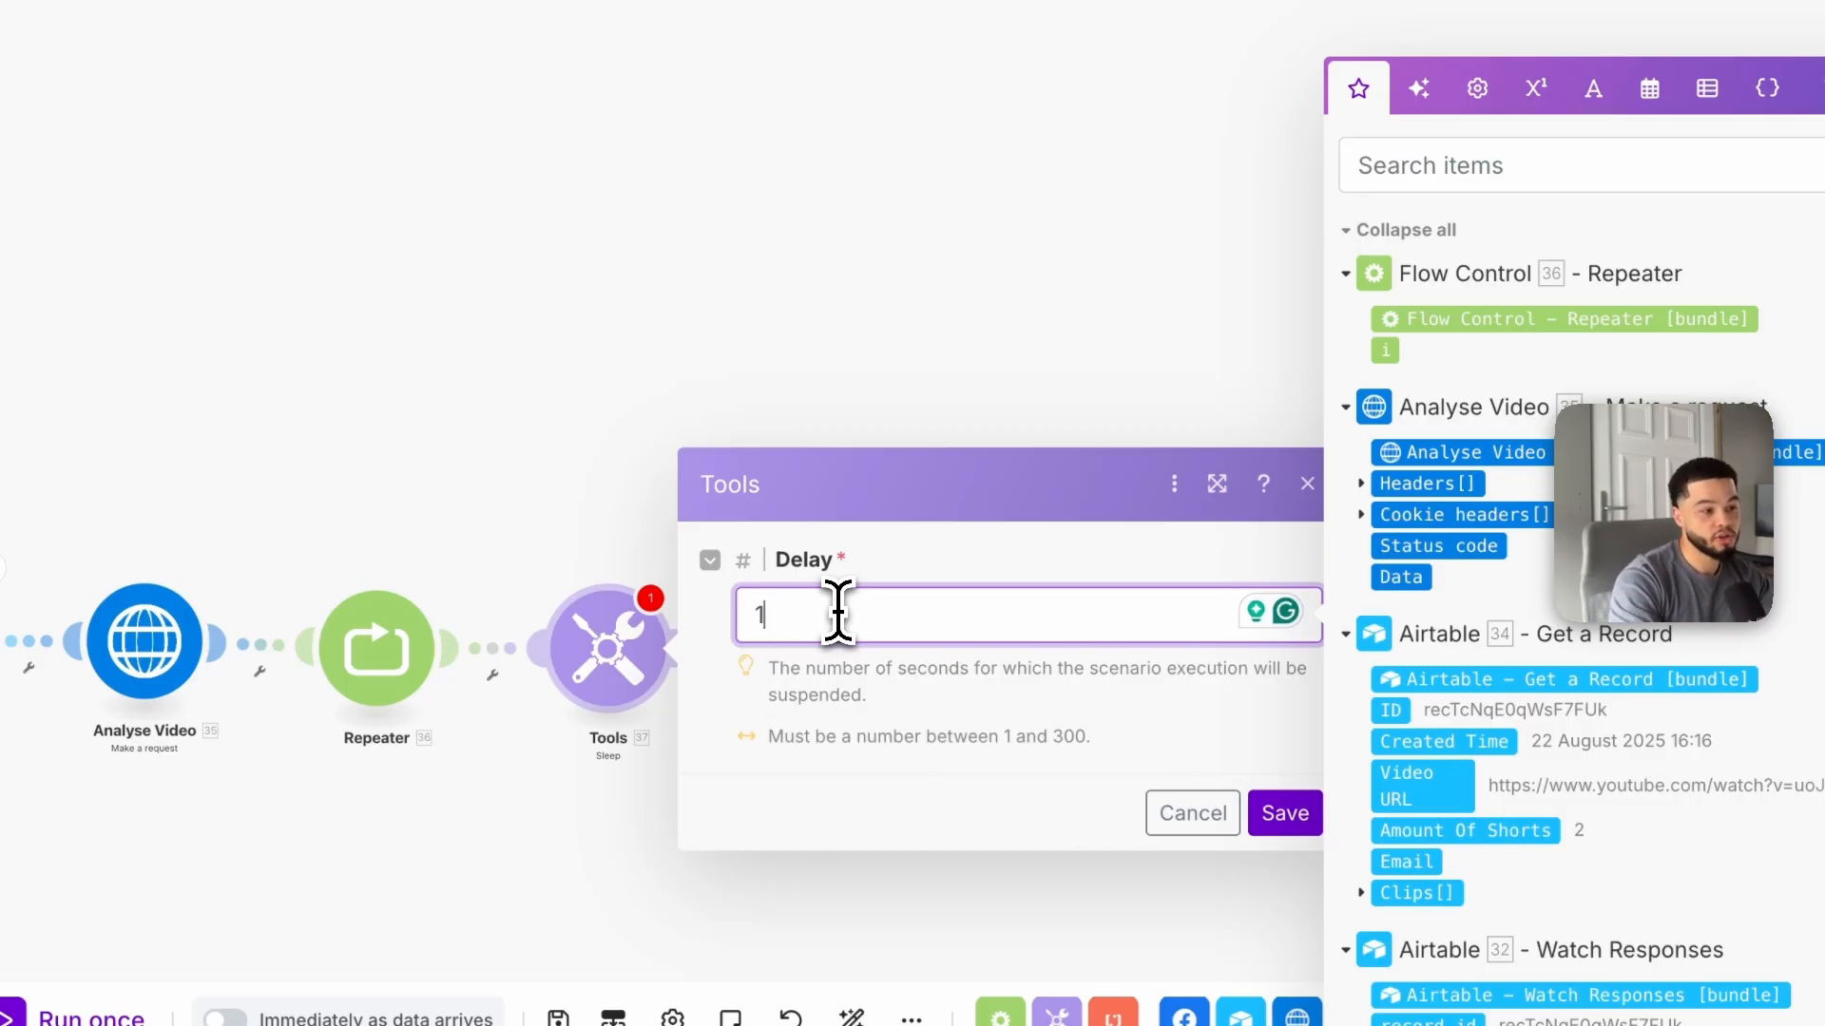
key(BackSpace)
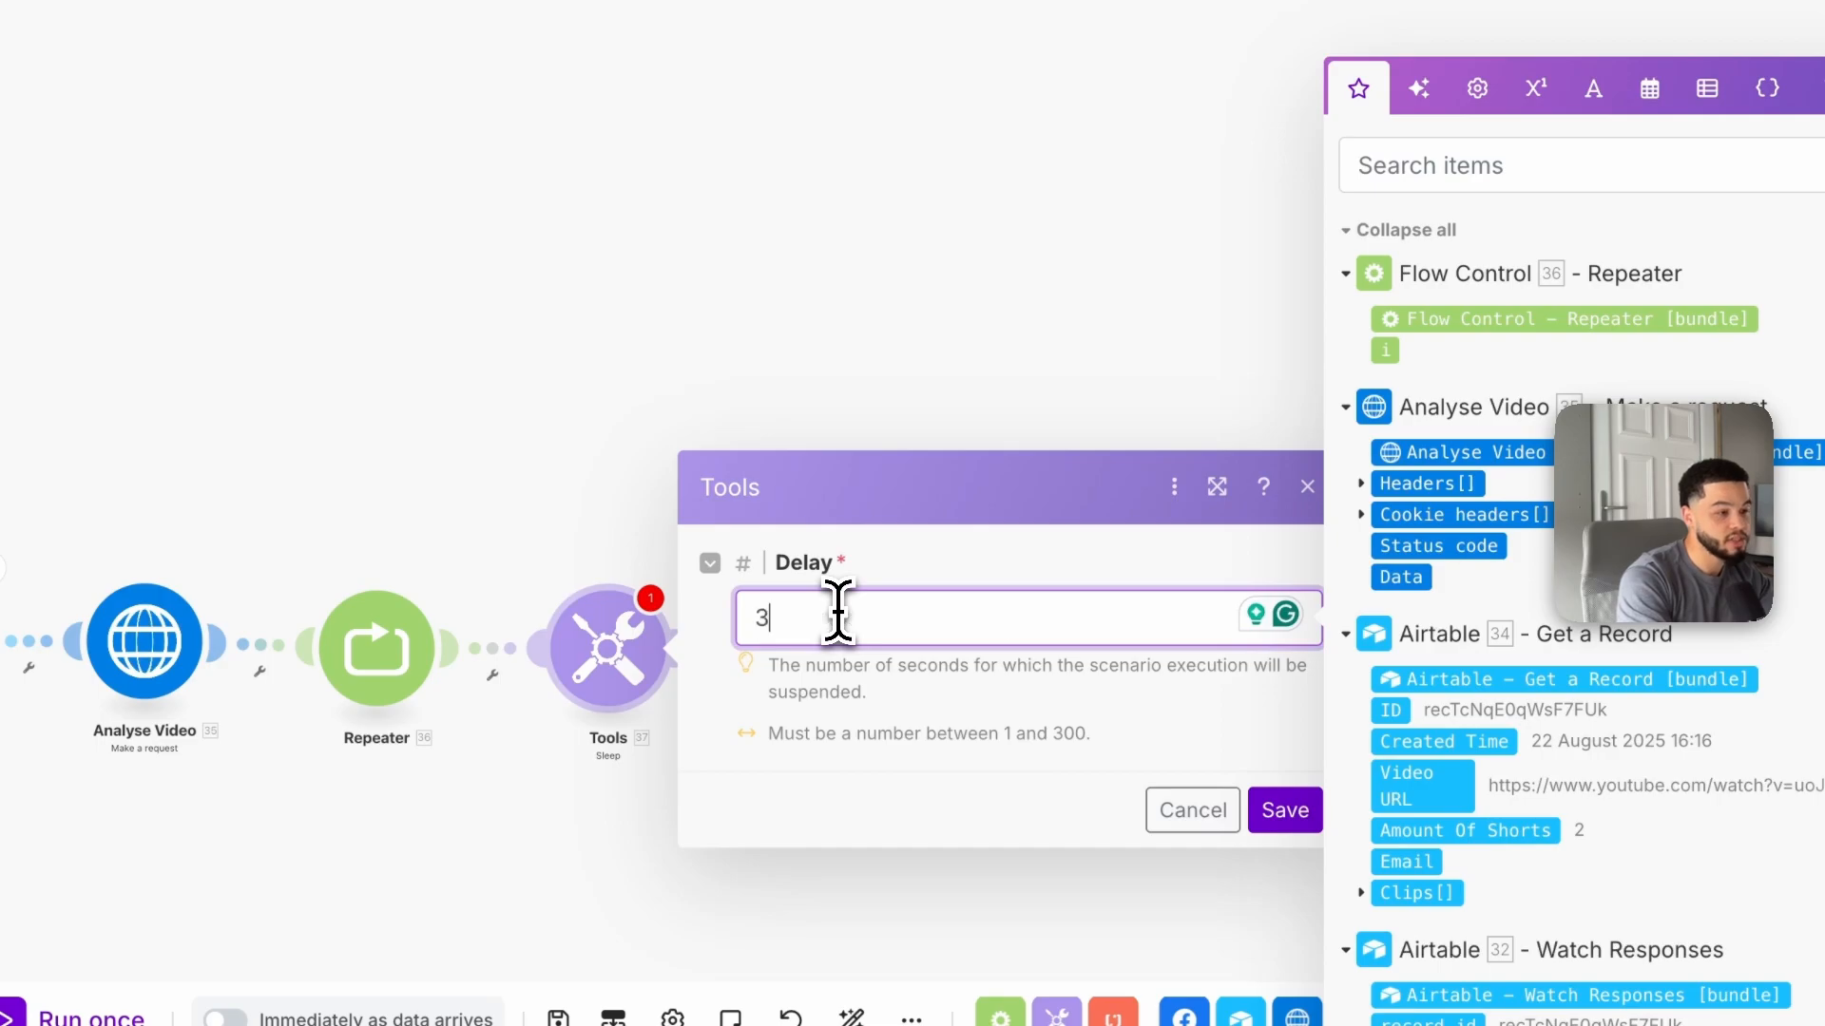
click(1285, 809)
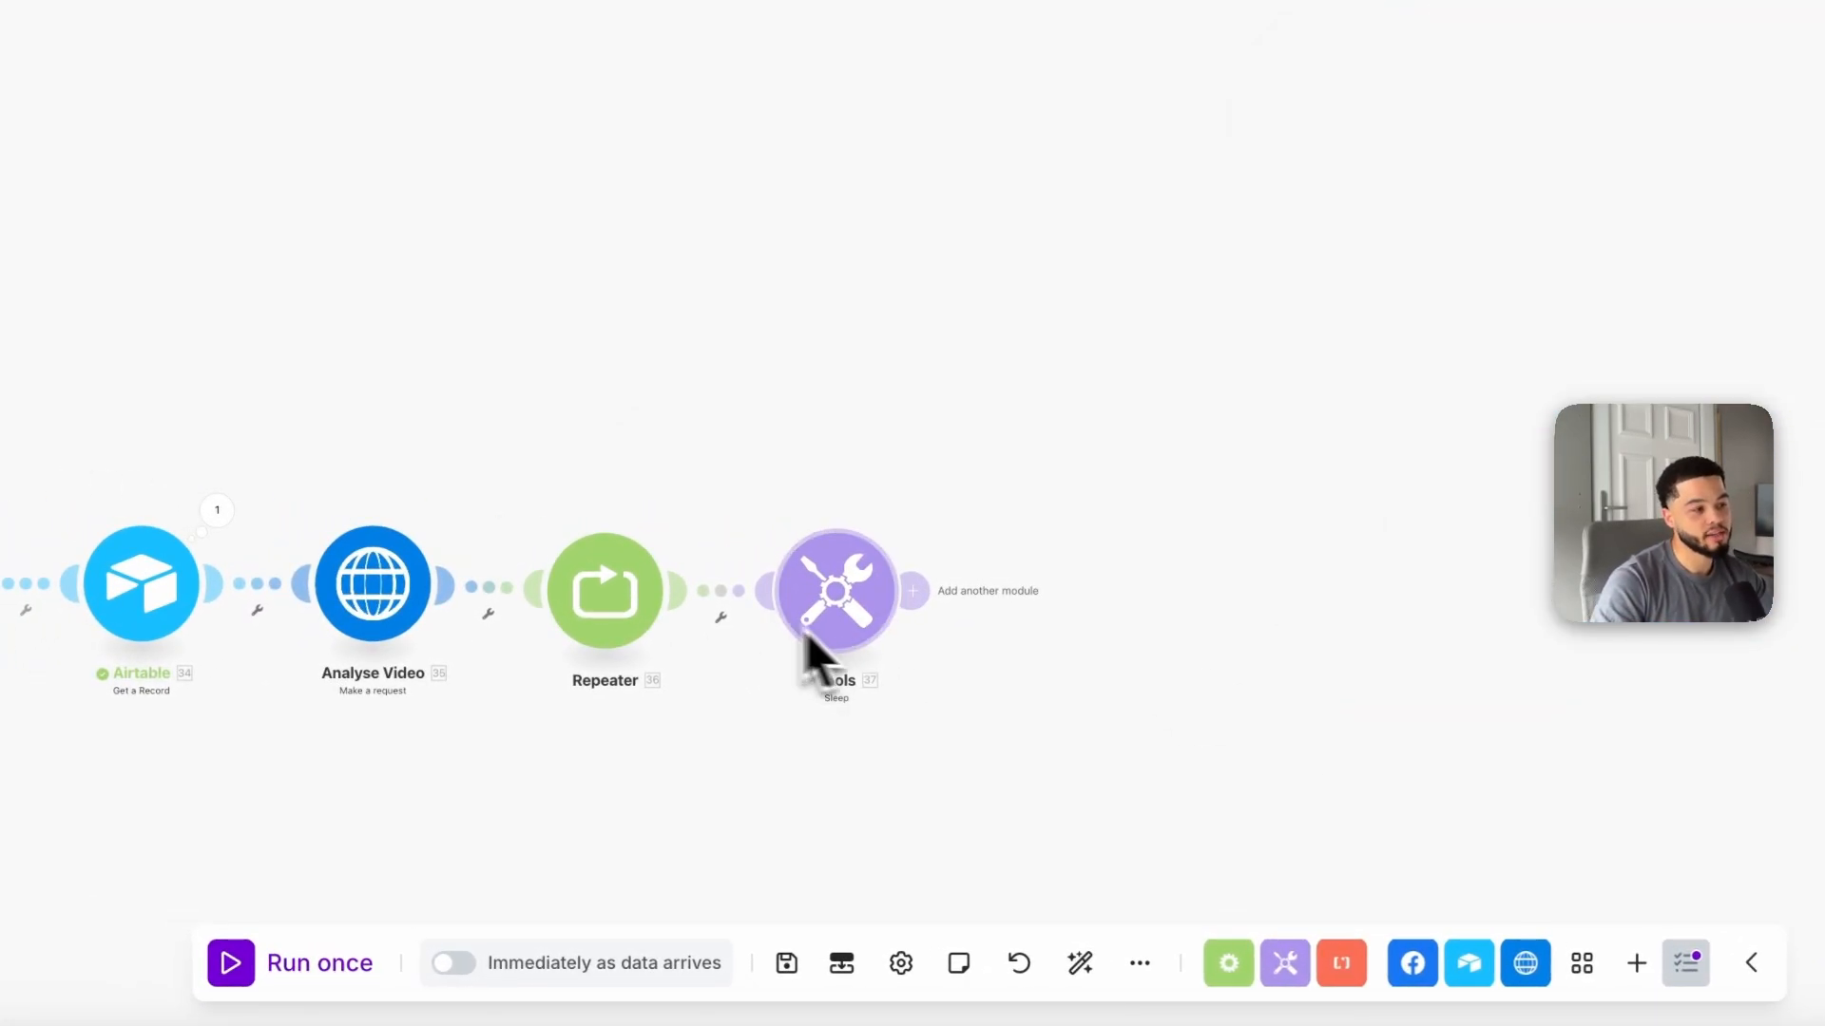
Step: Add an HTTP Make a request module after the Sleep module, checking the Analyse Video module's settings for reference
drag(886, 287, 722, 558)
click(772, 636)
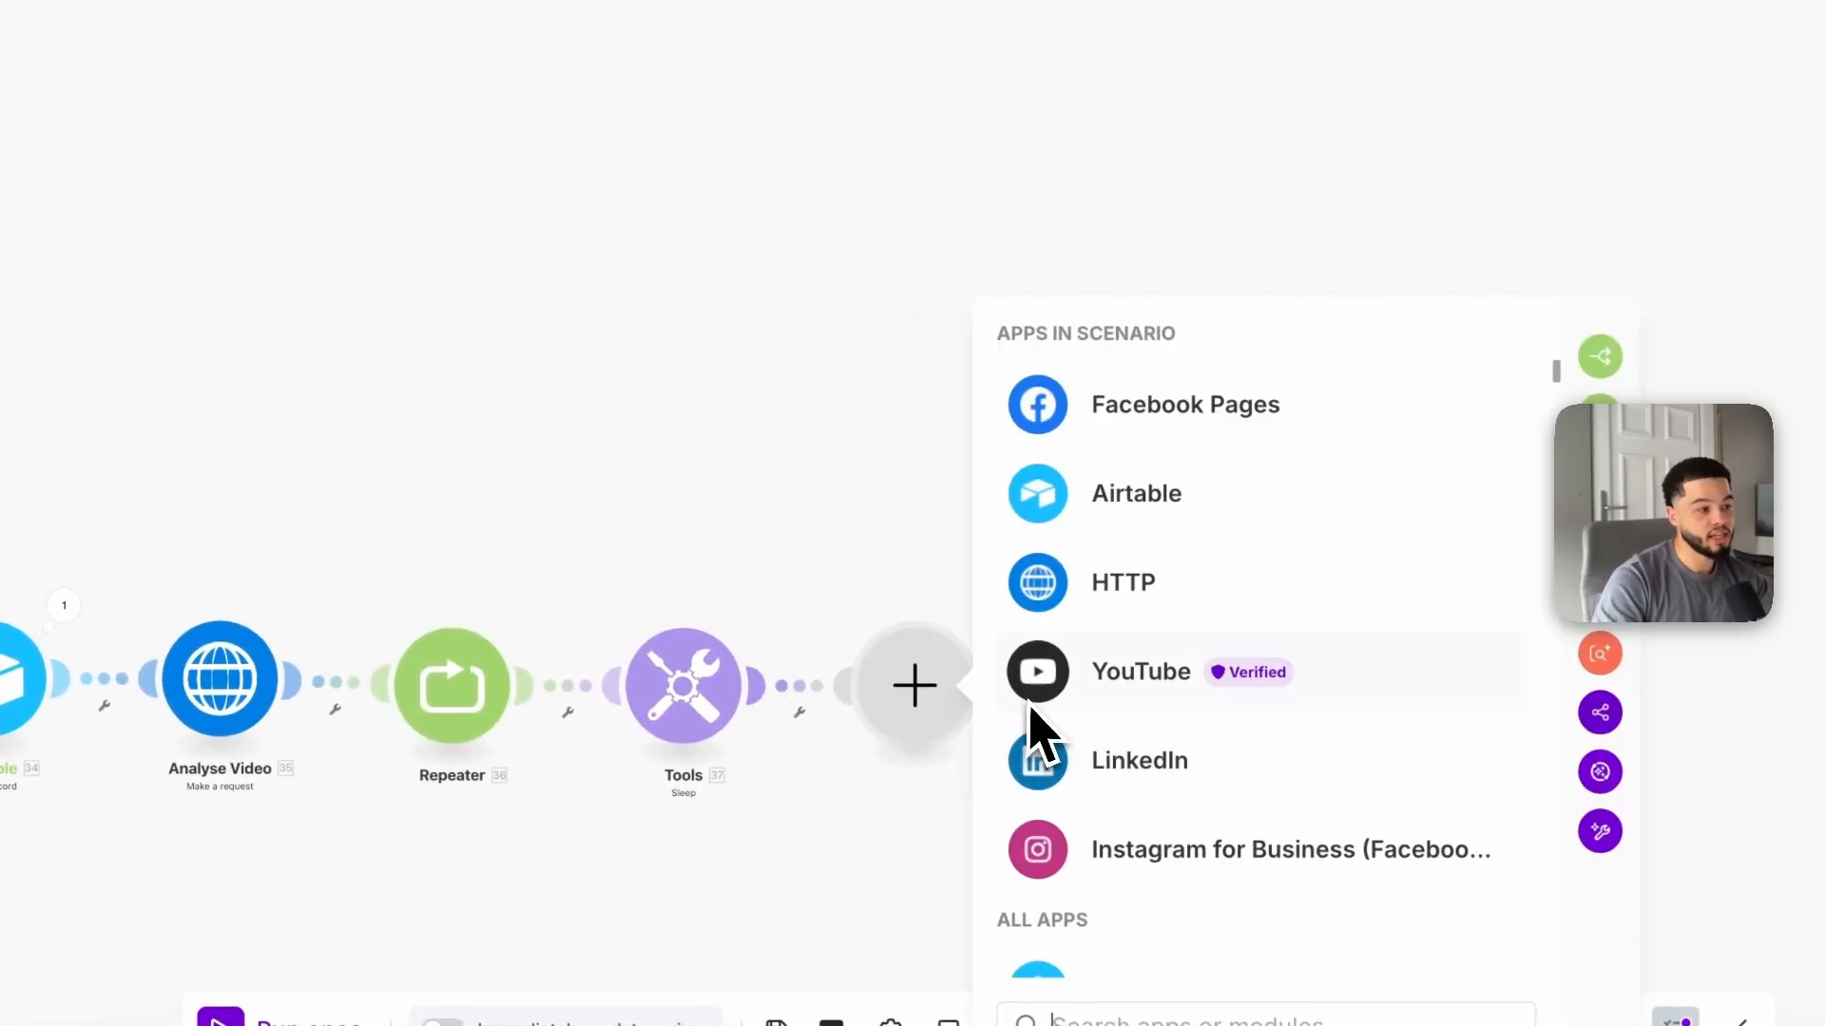
click(1105, 608)
scroll(1235, 722, down, 3)
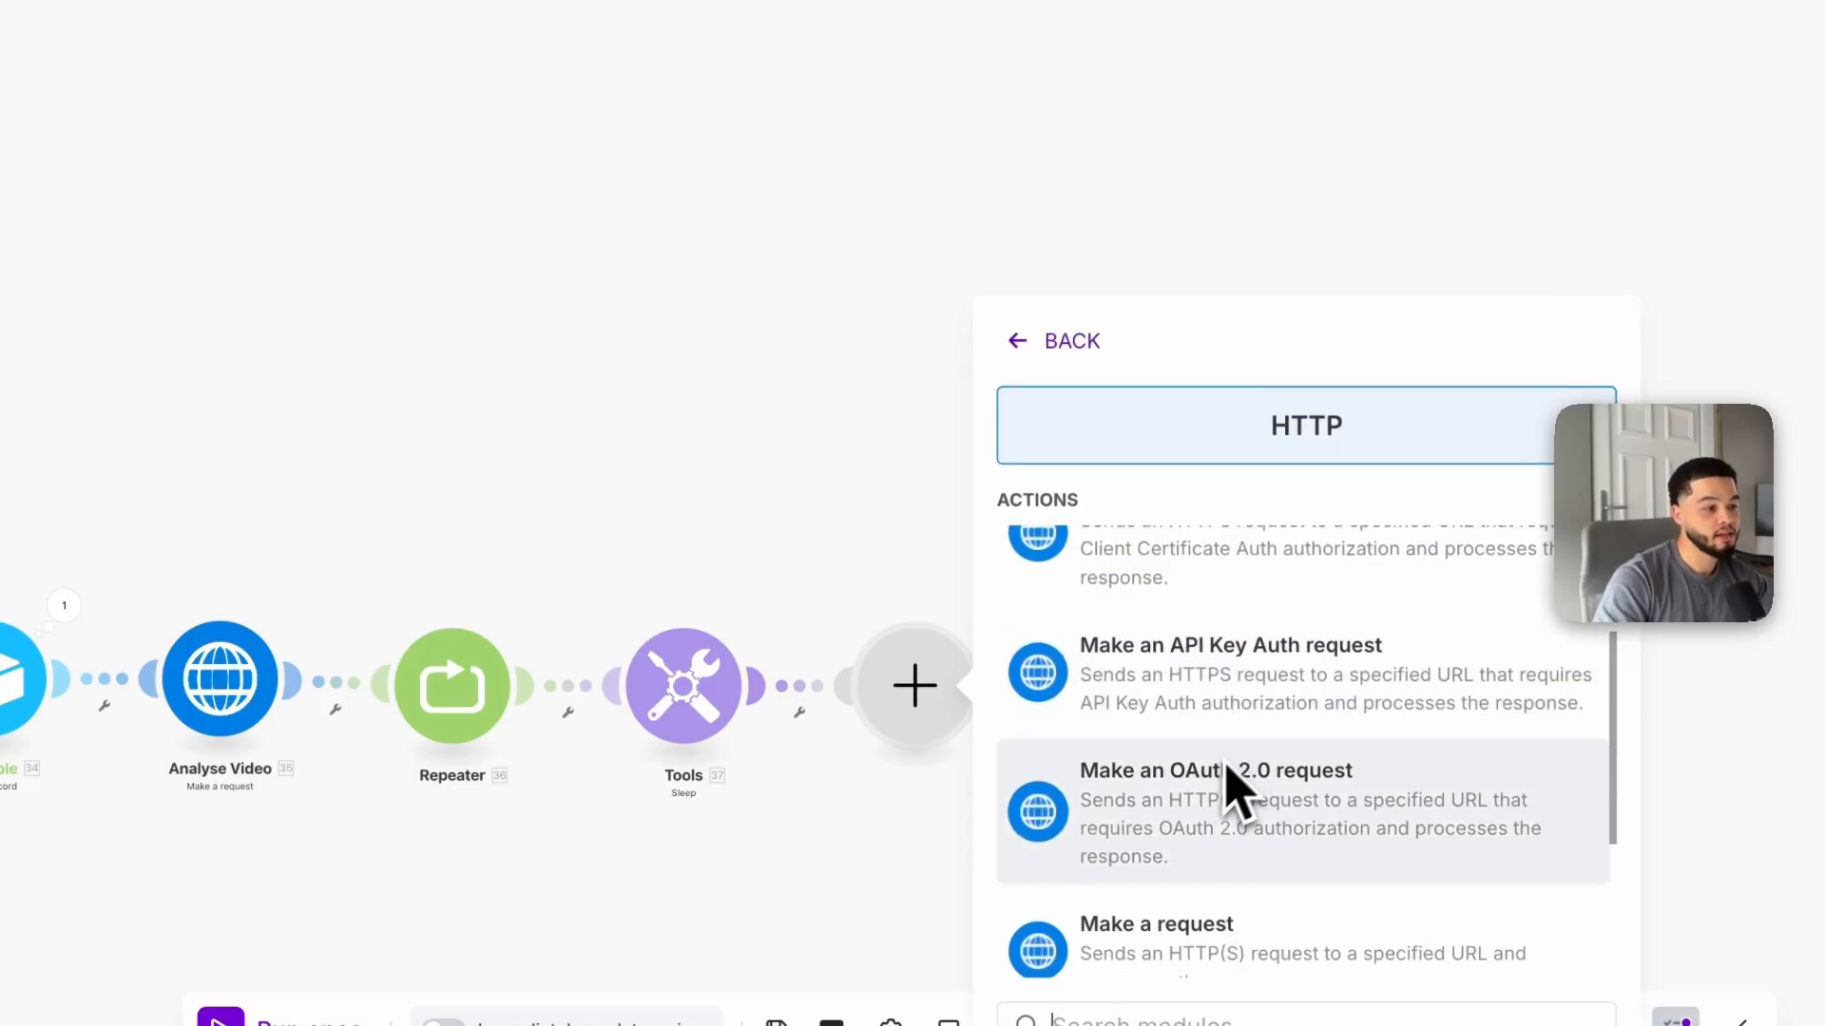
click(1181, 910)
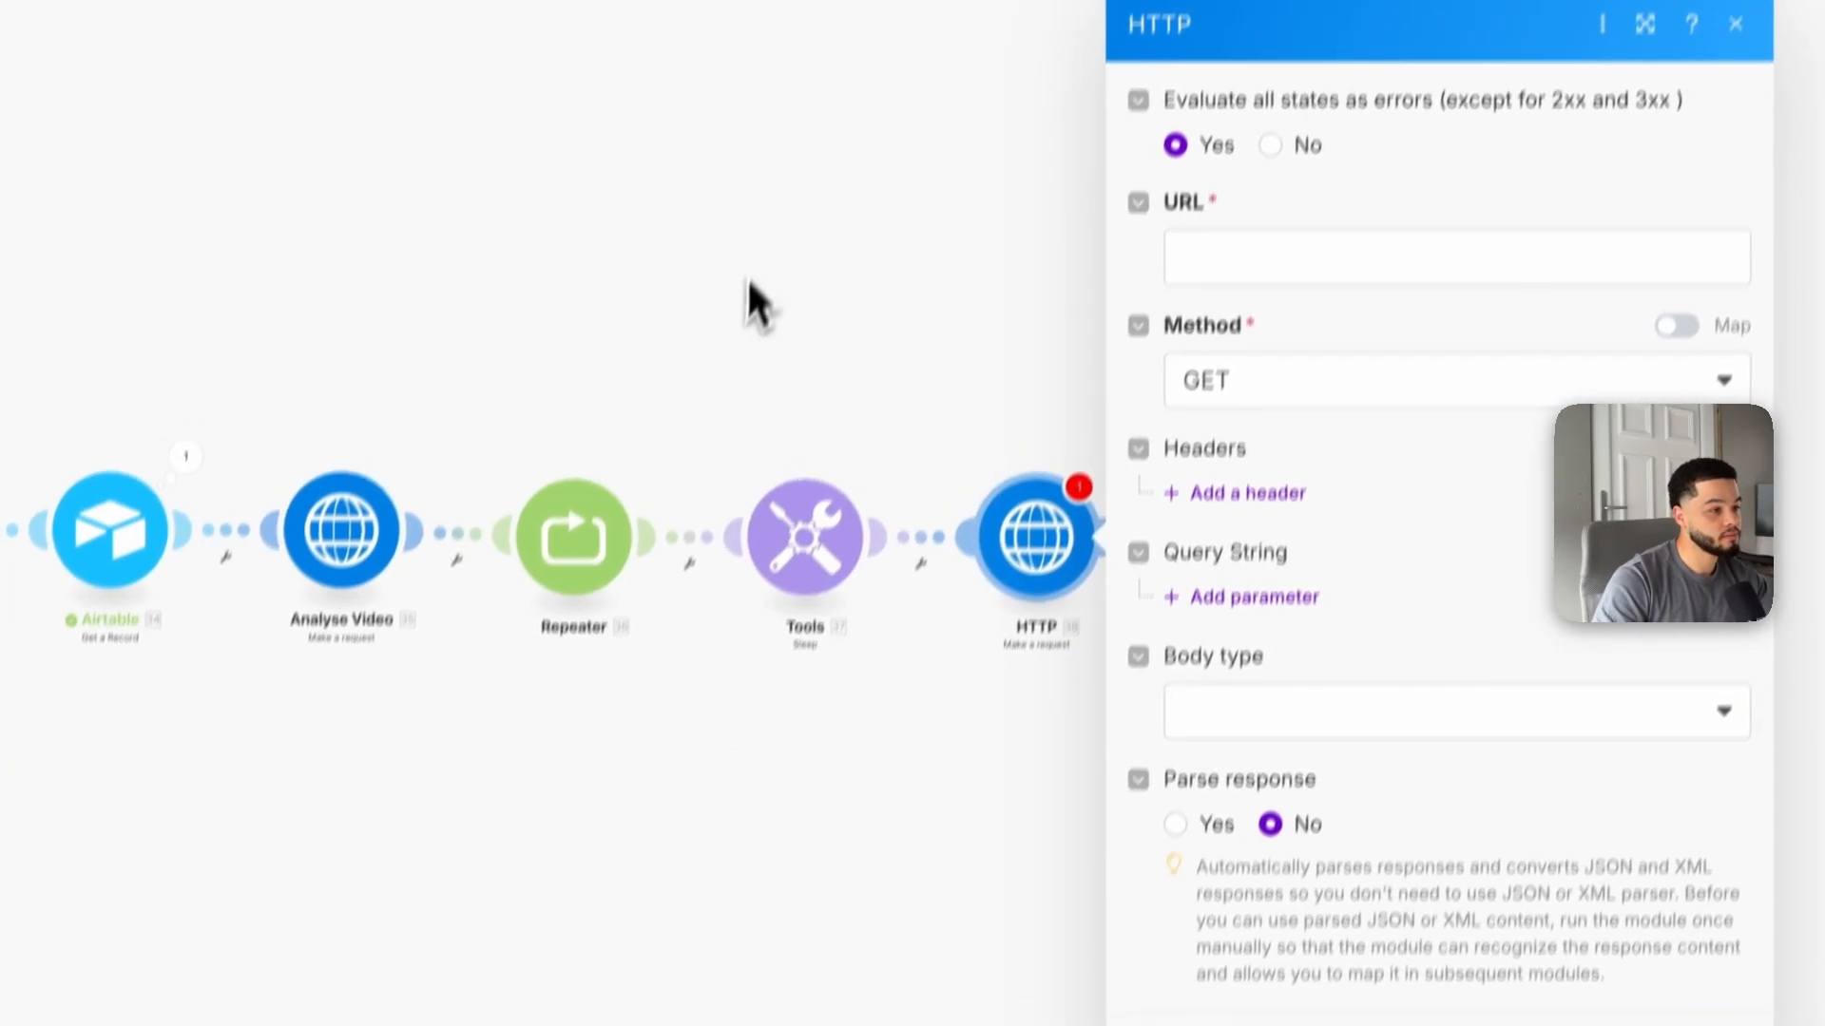
click(483, 637)
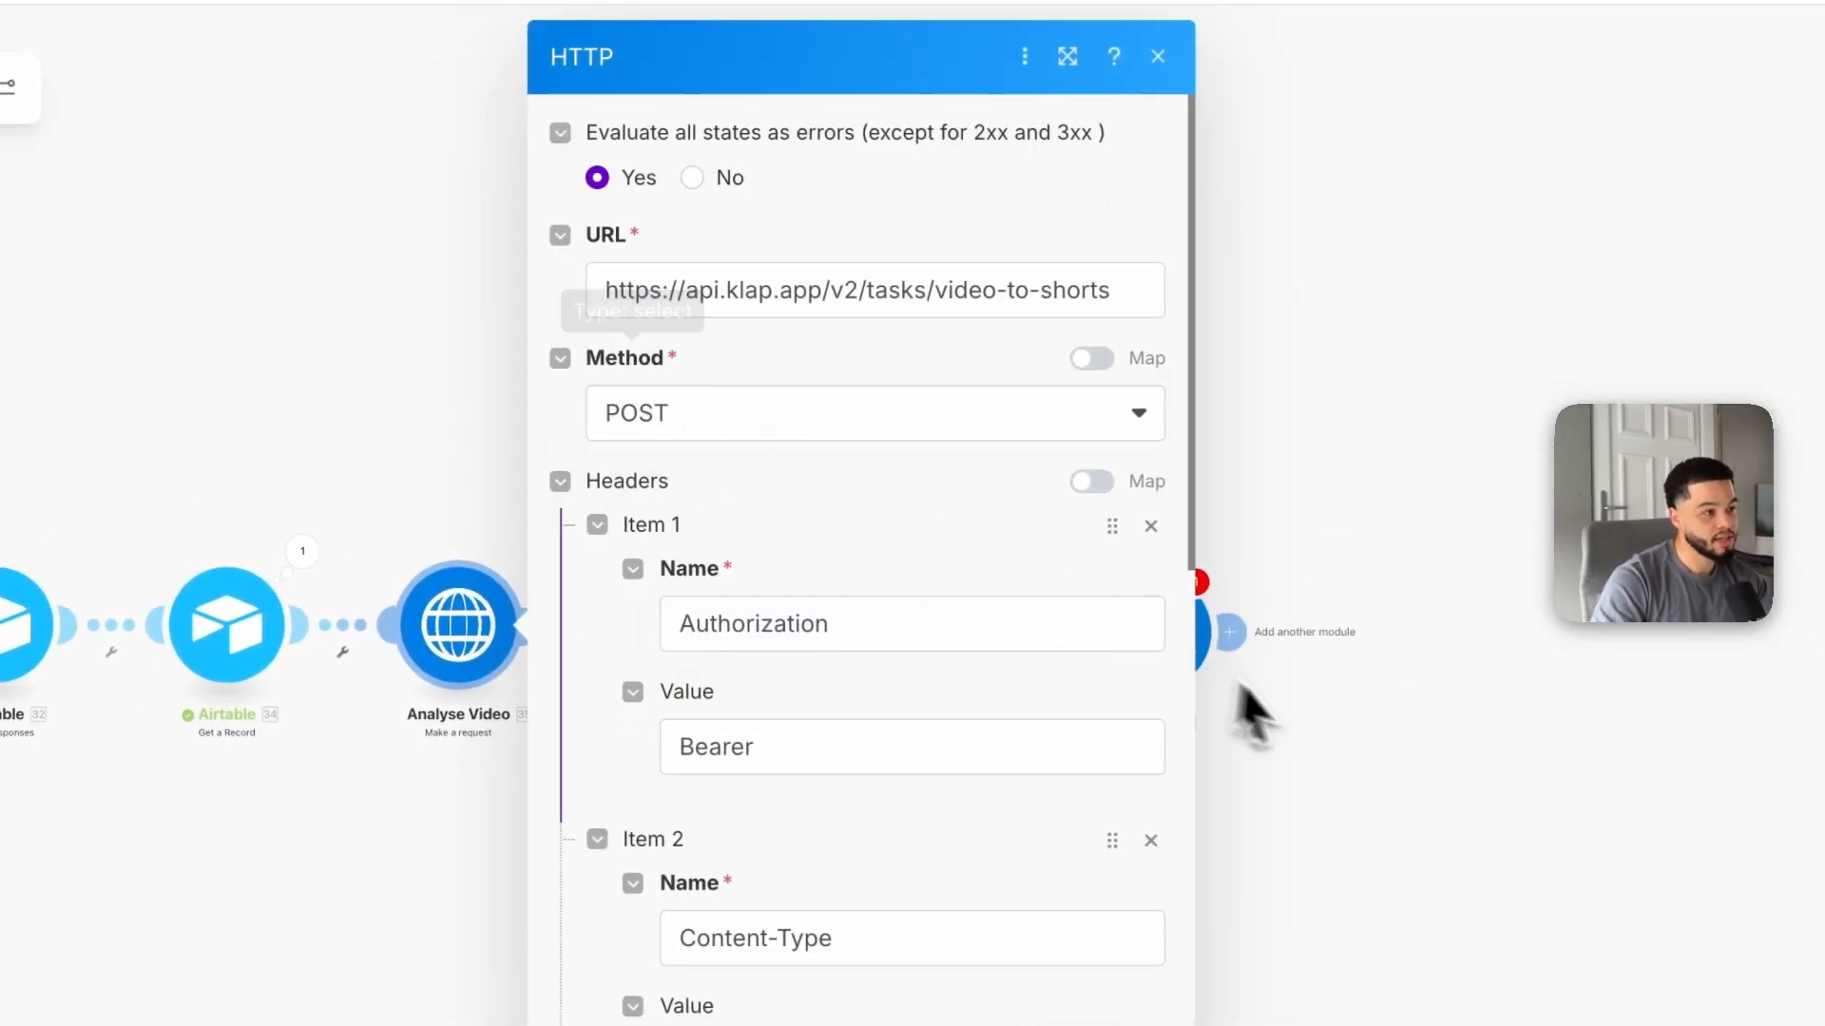
click(1205, 655)
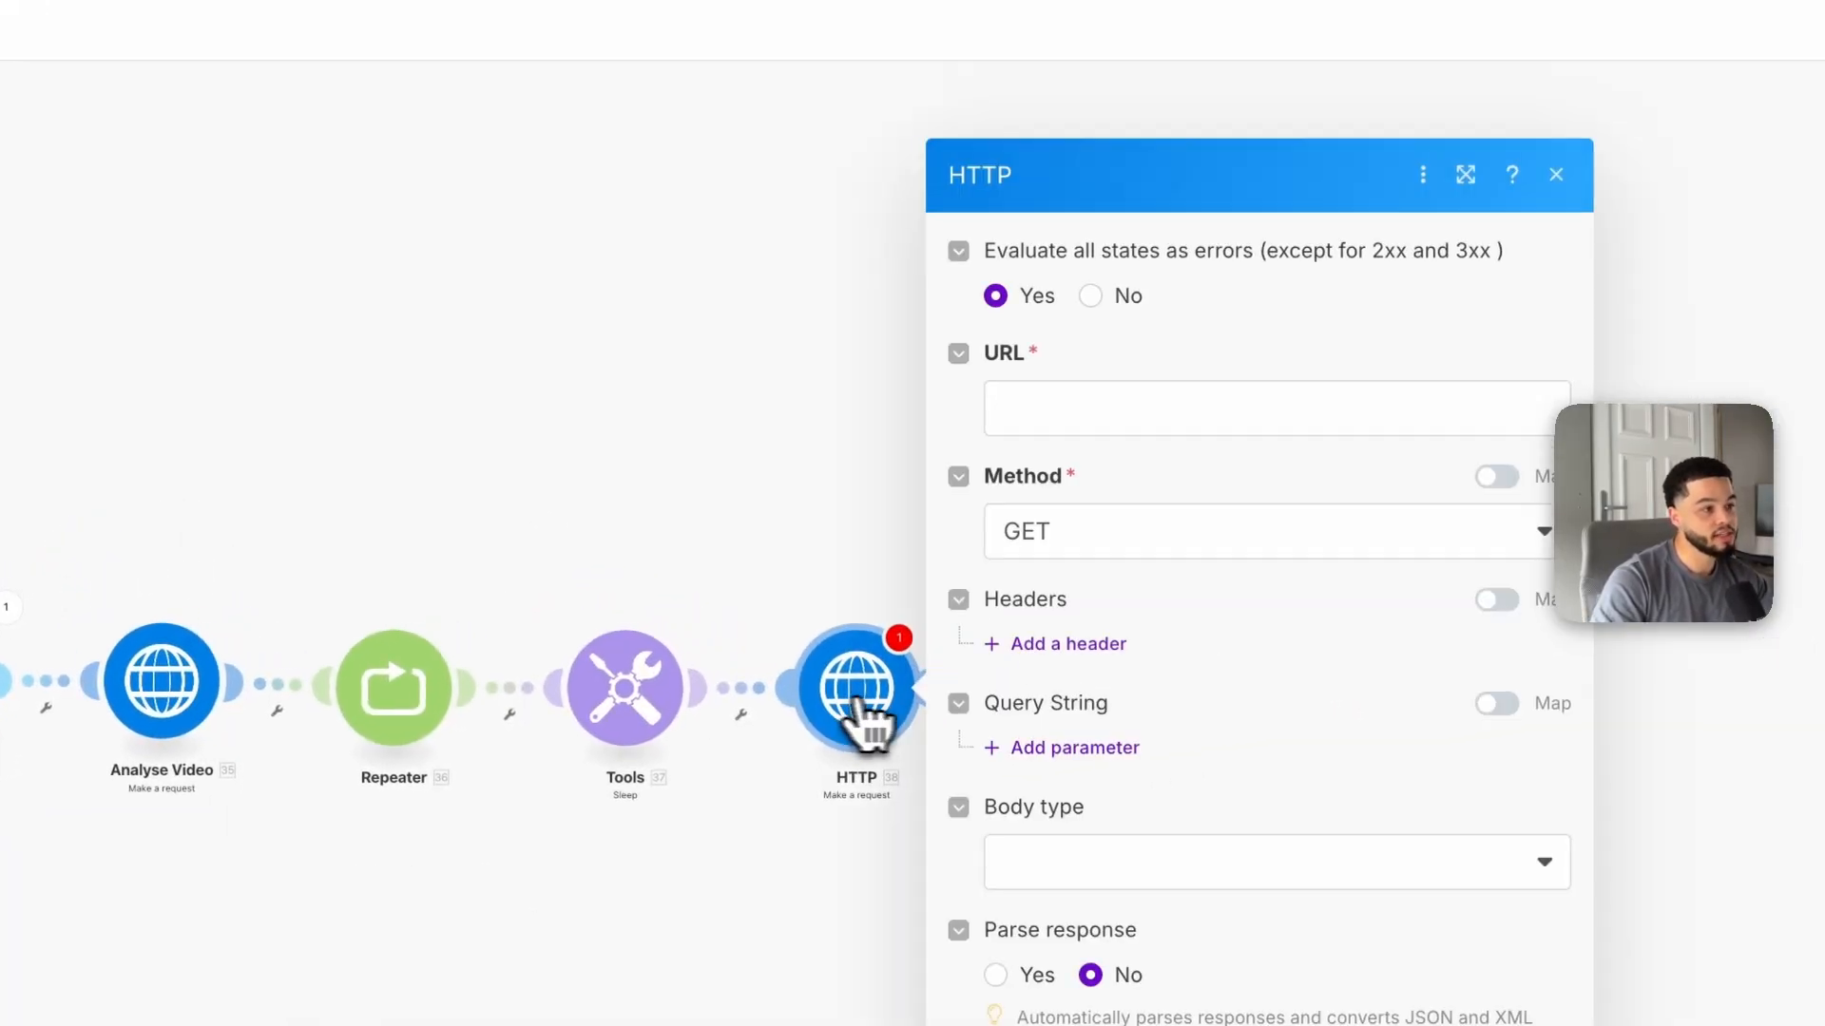
click(1074, 547)
click(1094, 482)
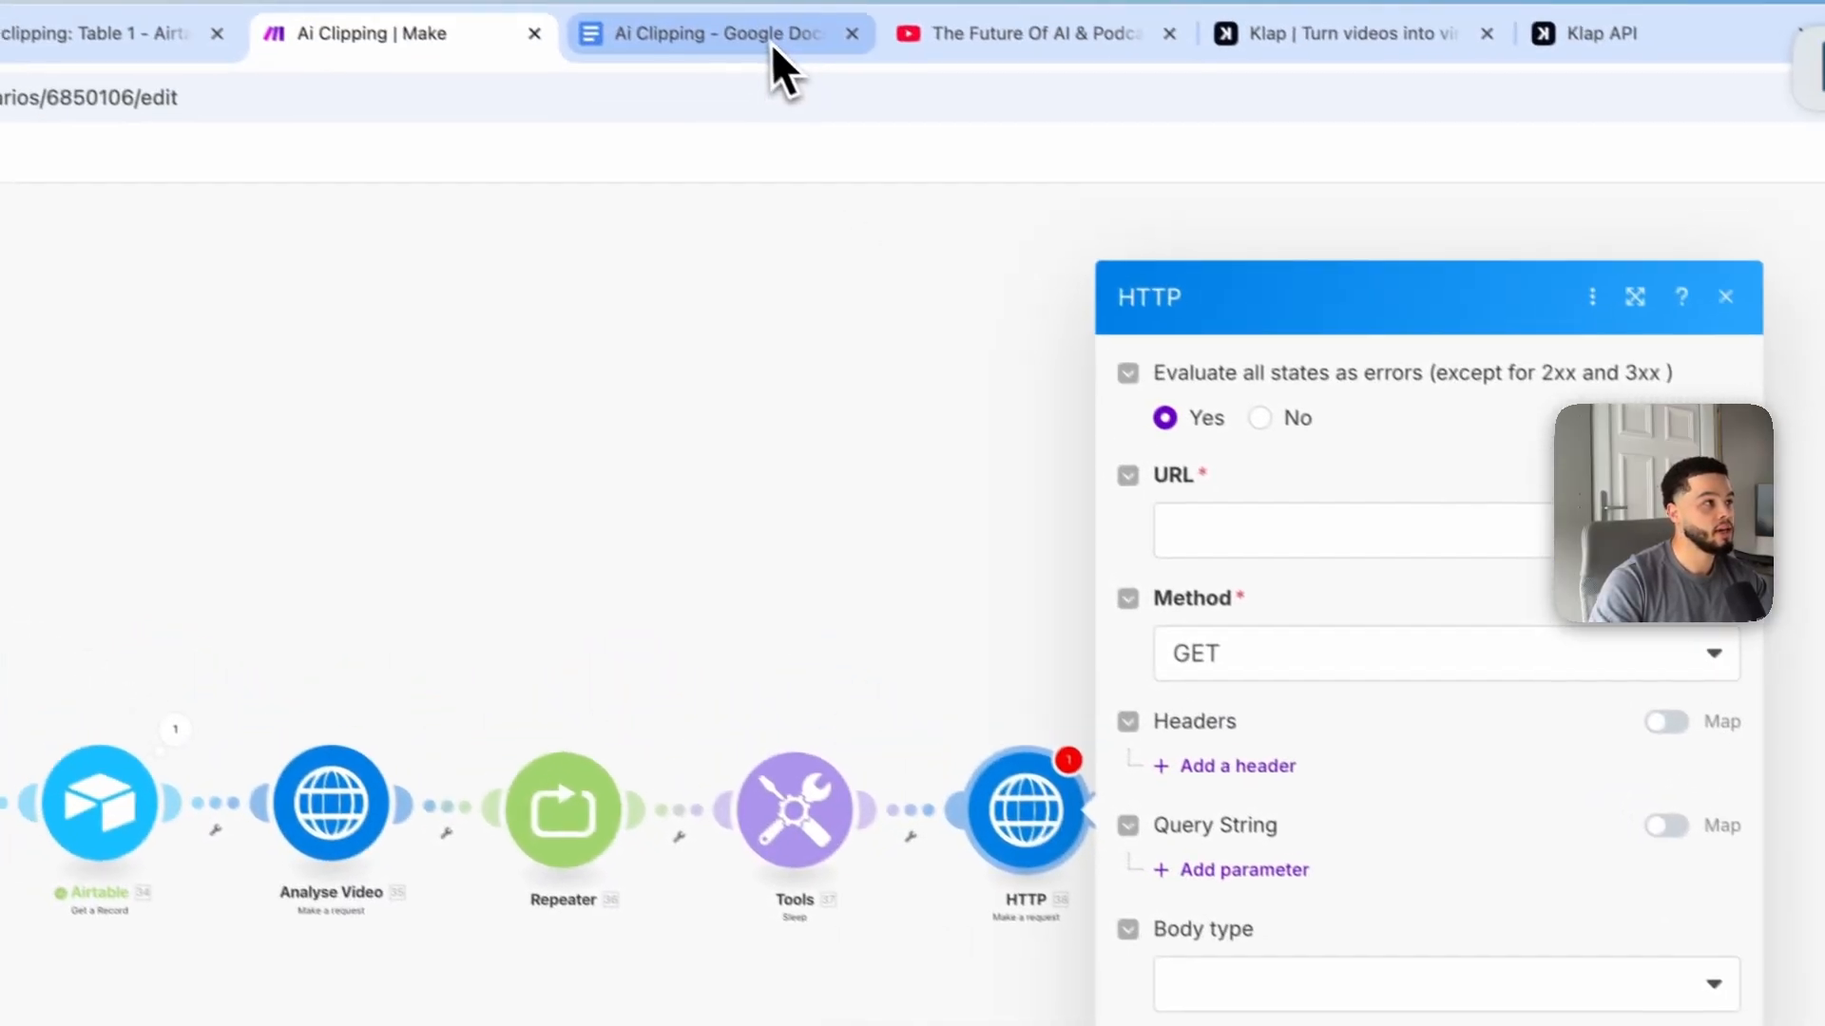
click(771, 44)
scroll(988, 703, down, 5)
scroll(950, 722, down, 10)
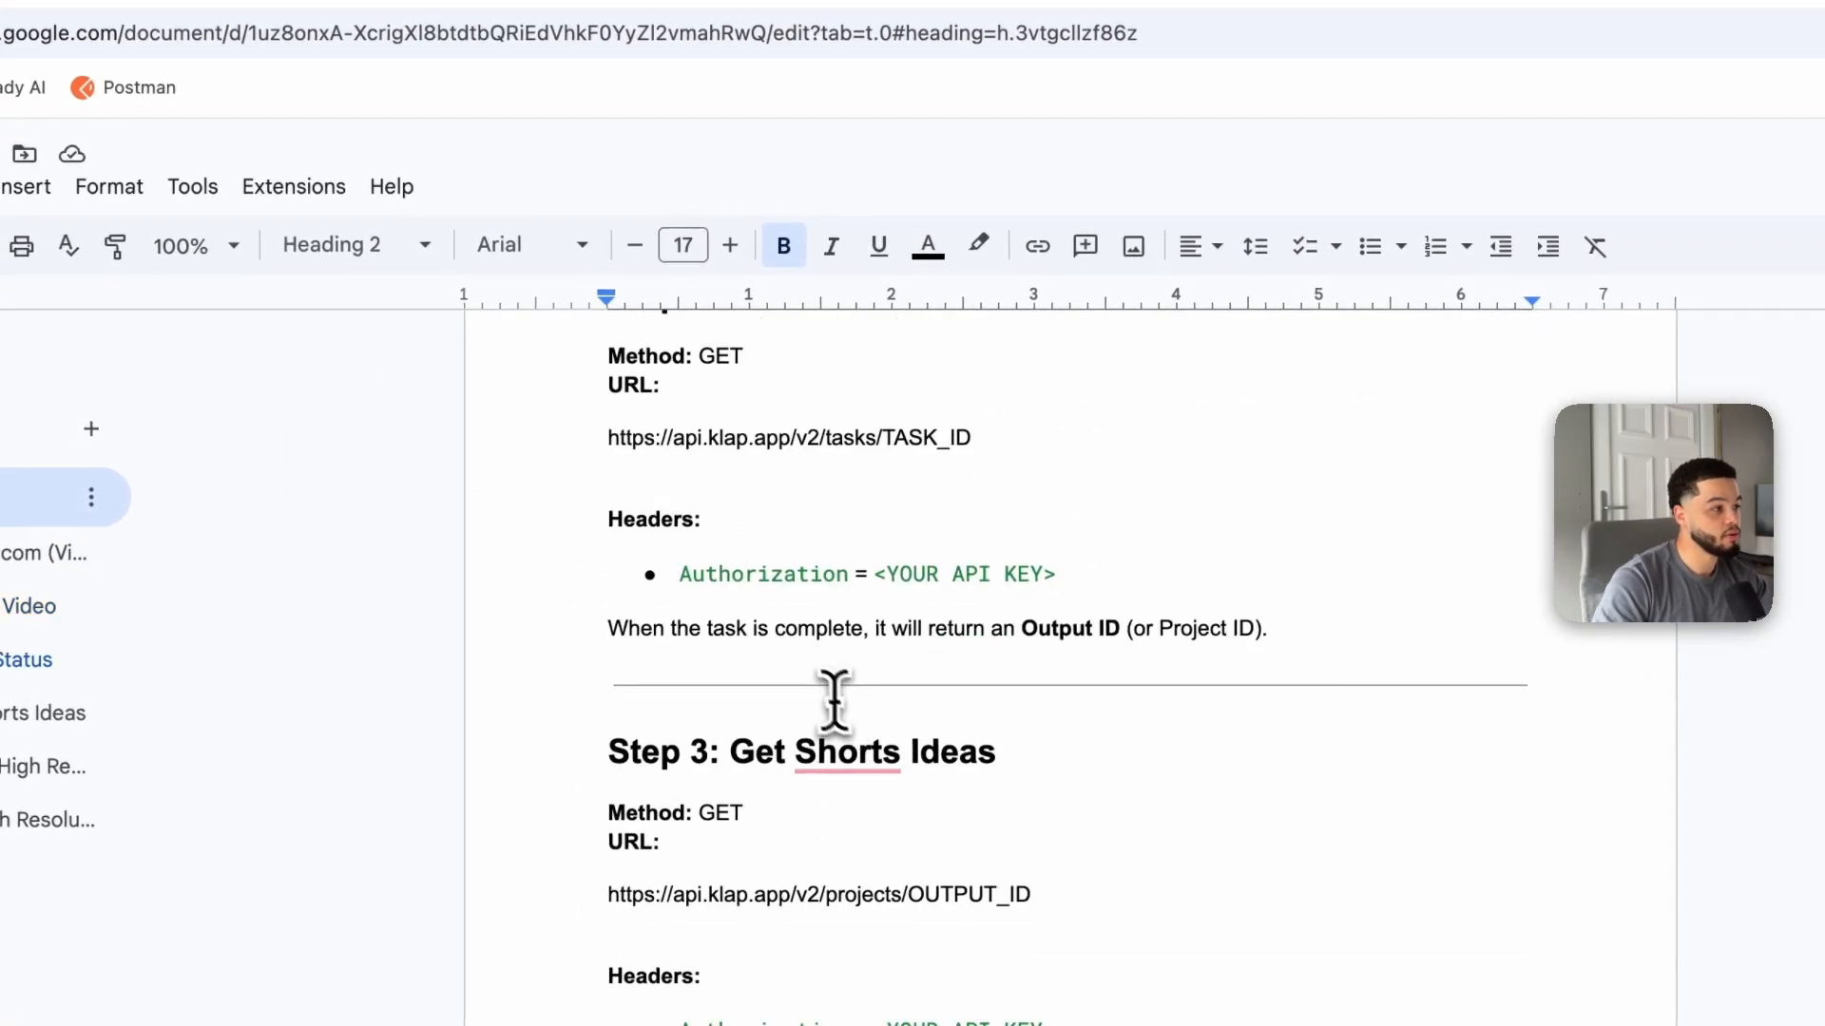
scroll(817, 689, up, 3)
drag(598, 540, 930, 528)
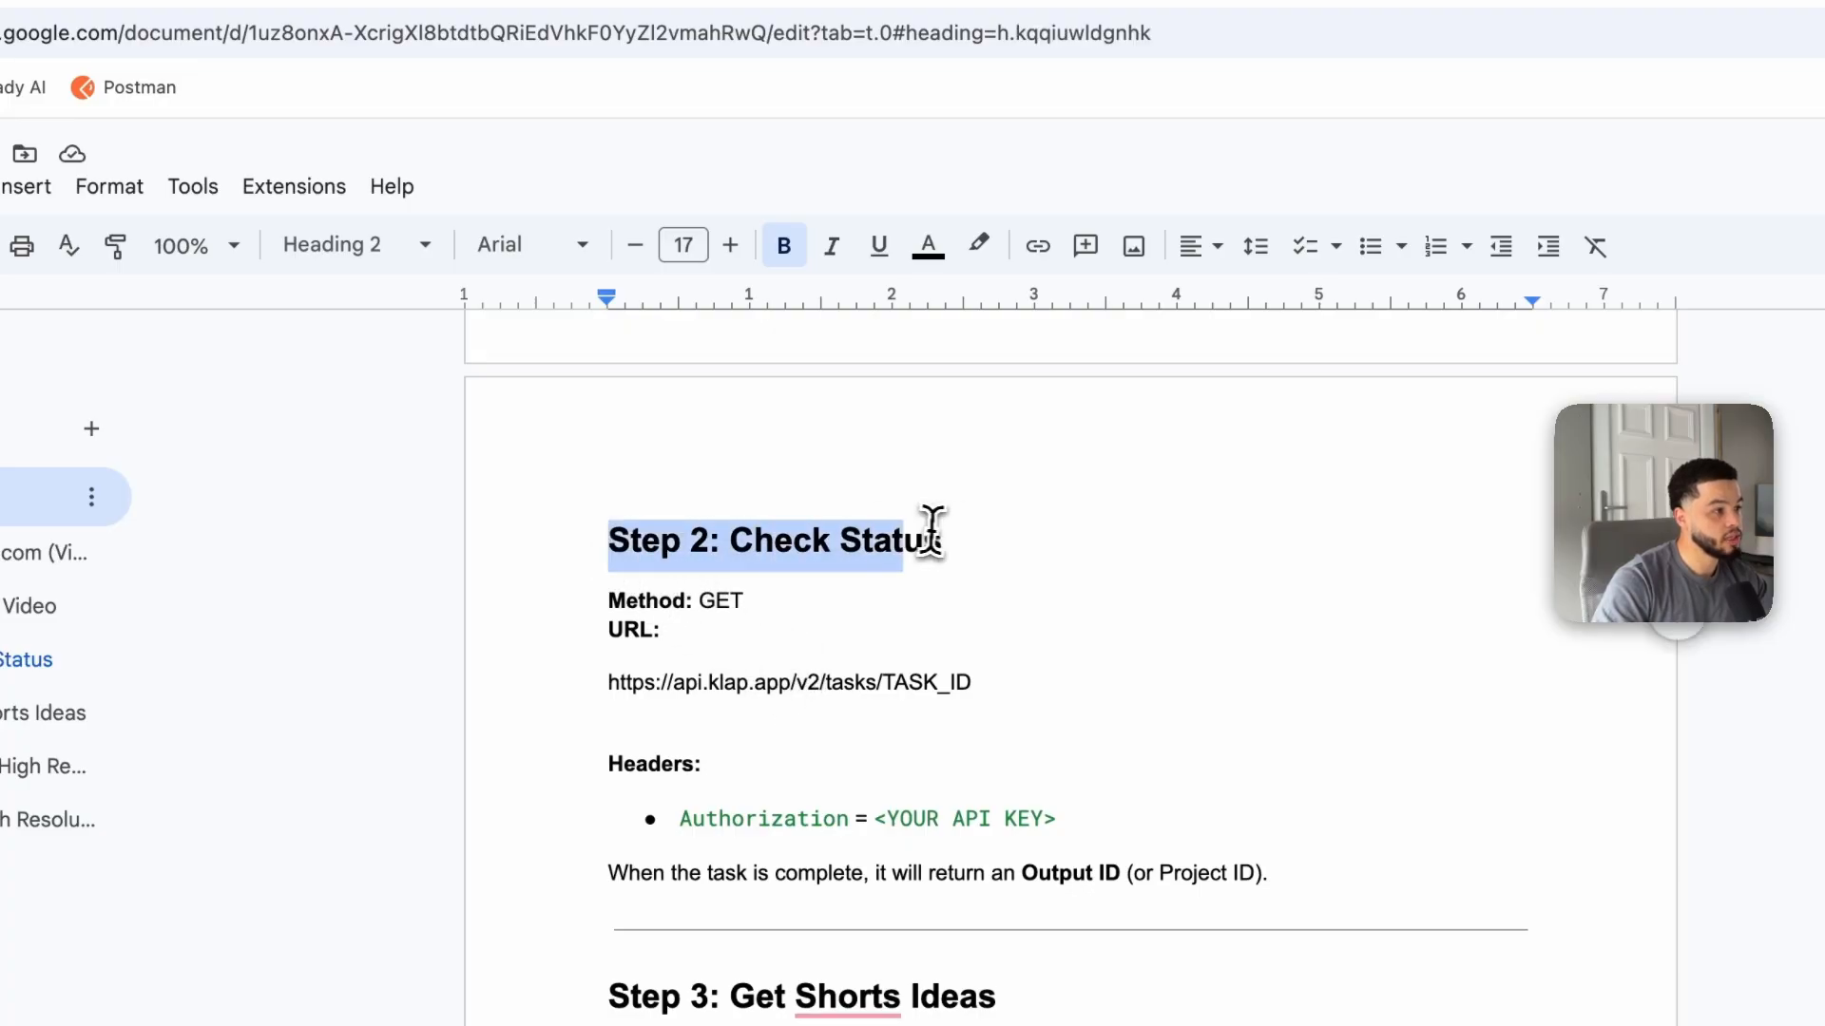
click(740, 602)
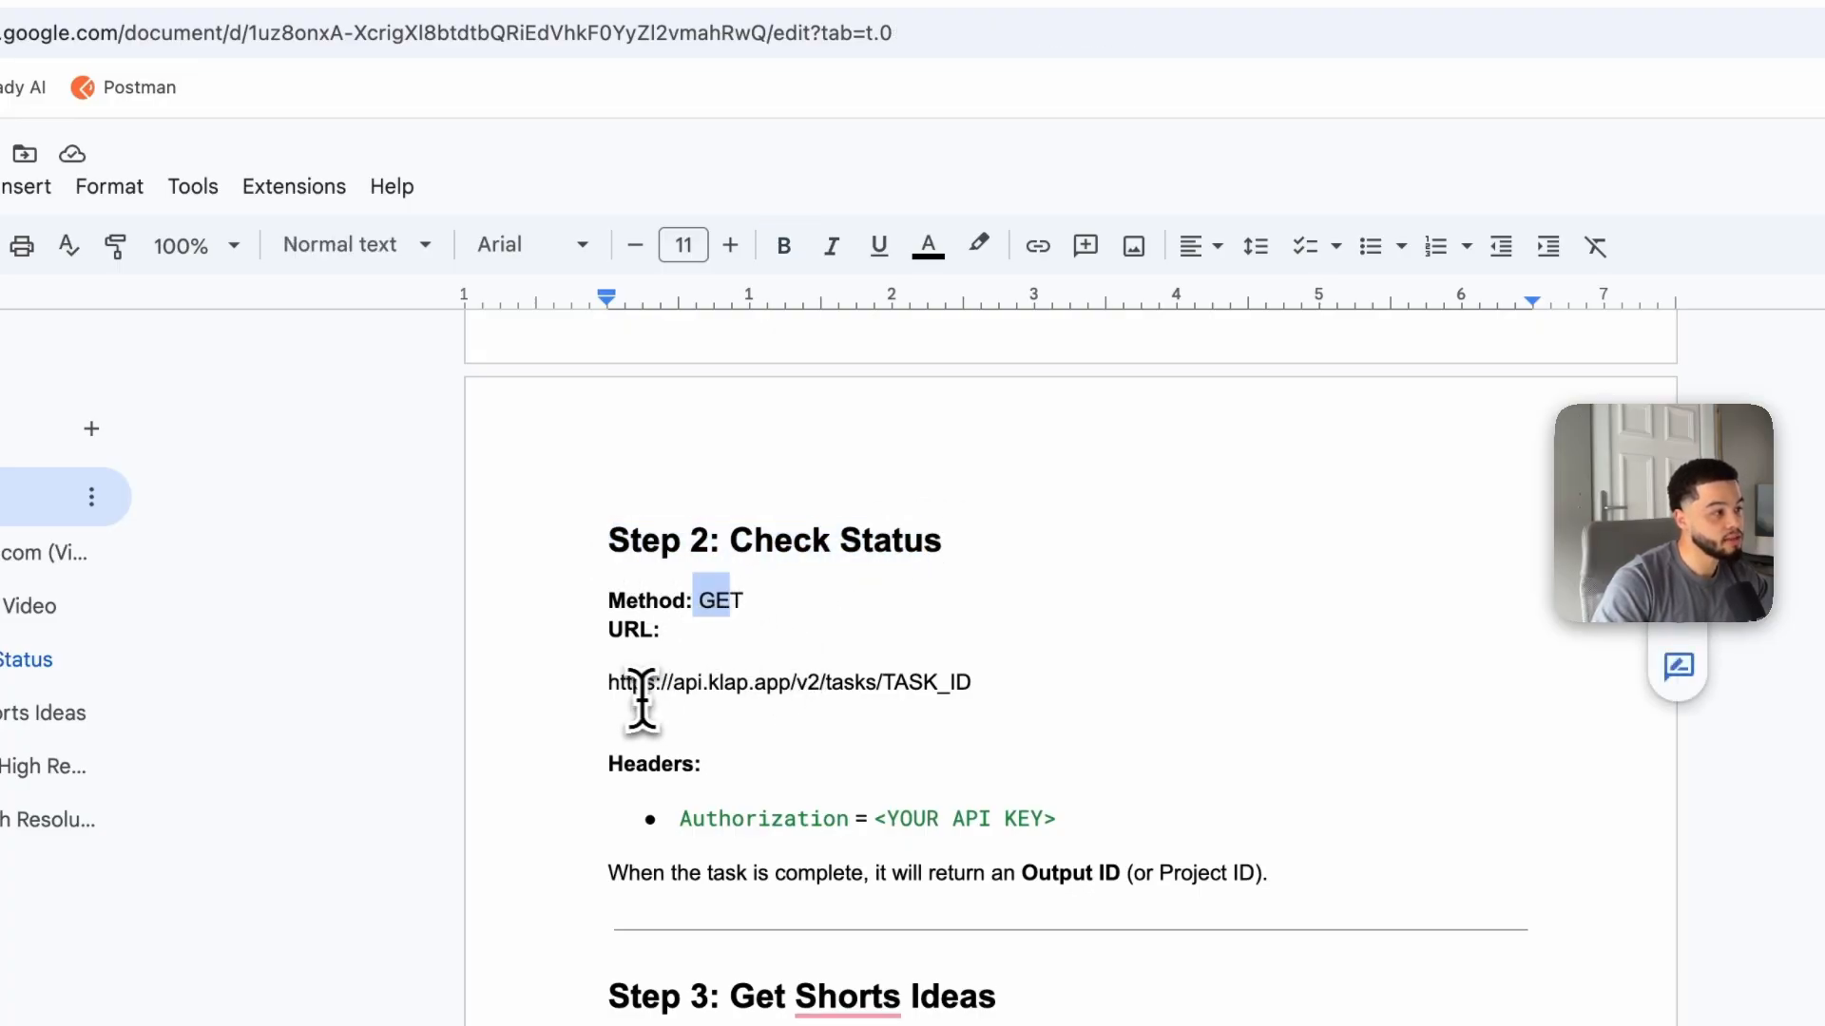
drag(597, 683, 1026, 680)
key(super+c)
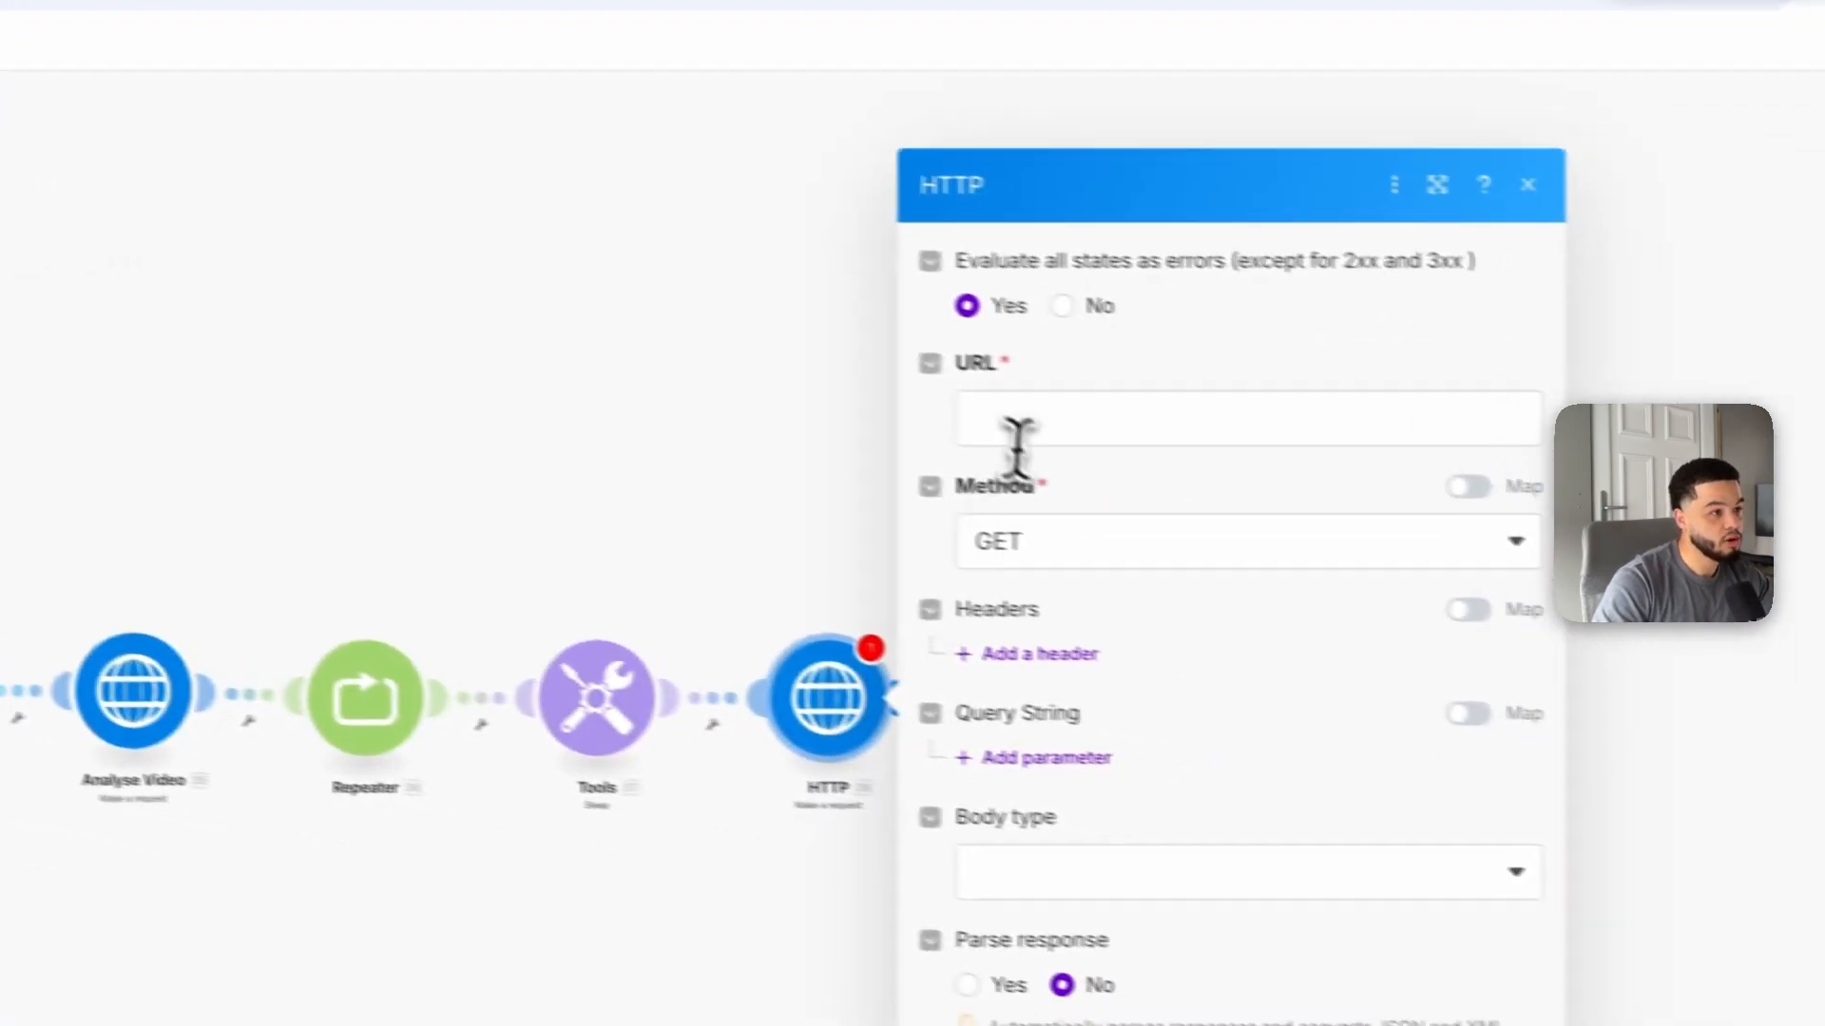
click(969, 407)
key(super+v)
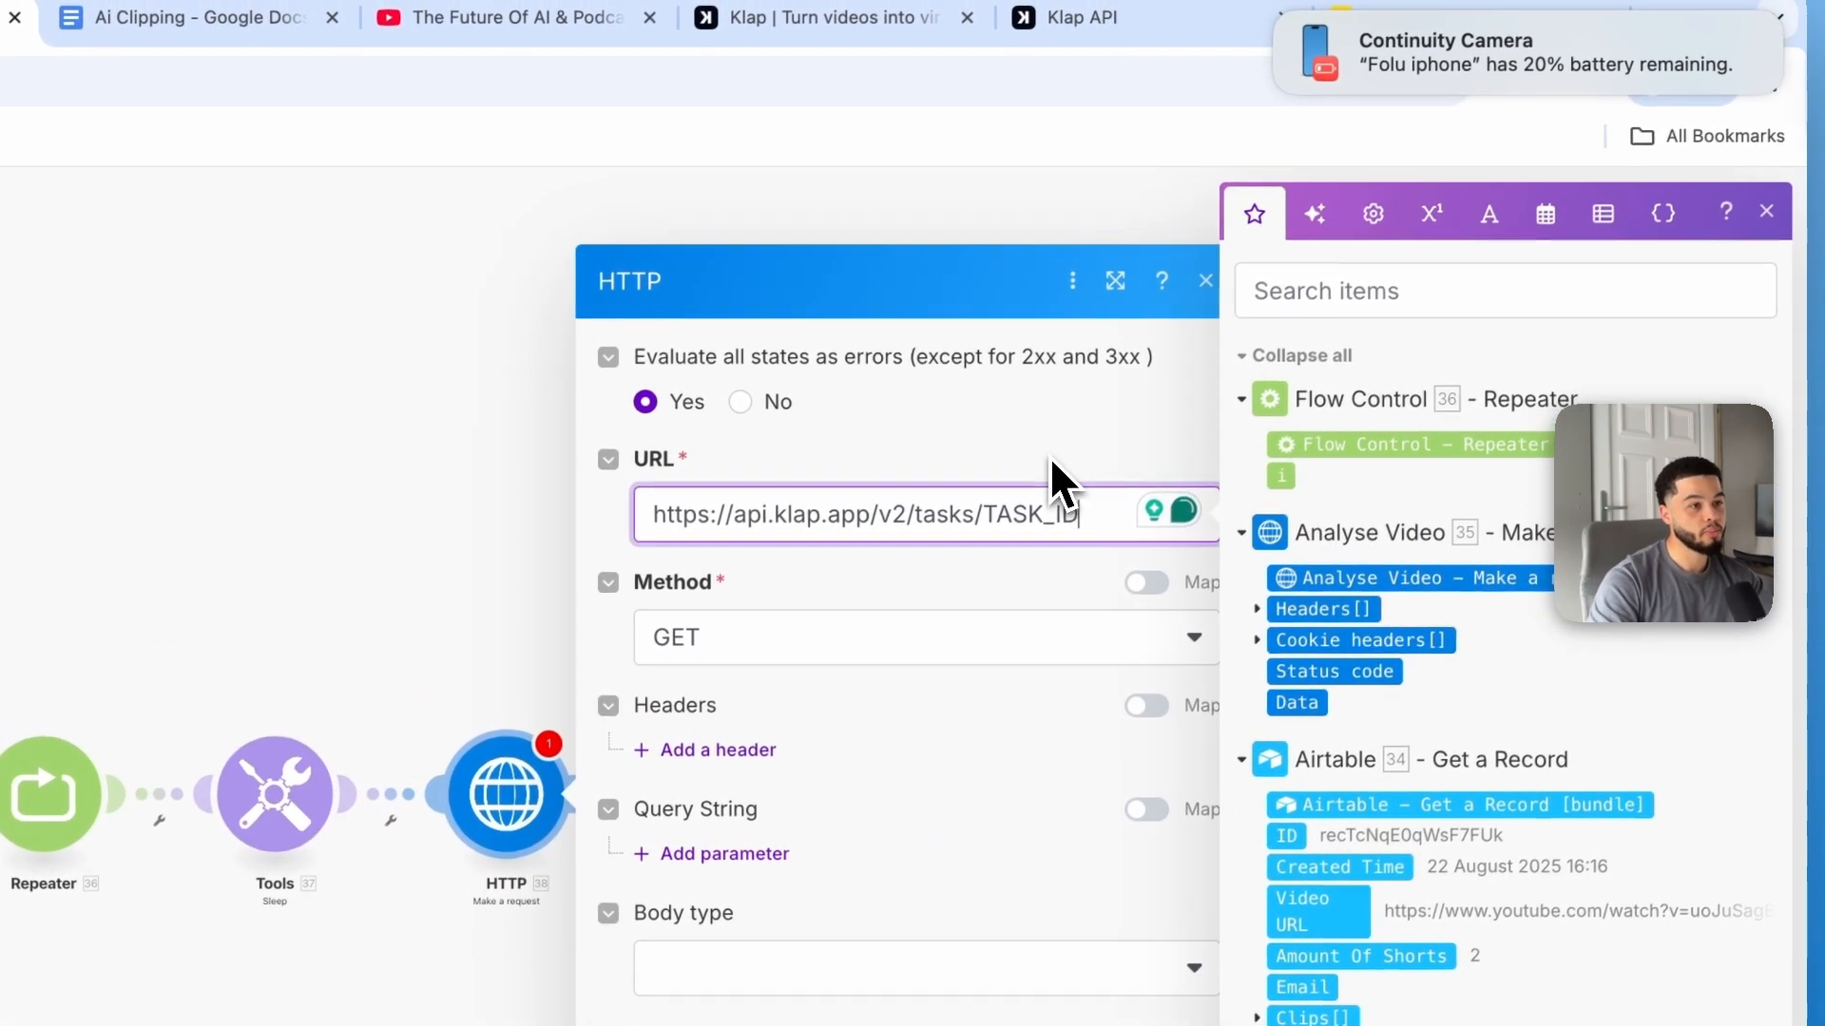
click(1080, 513)
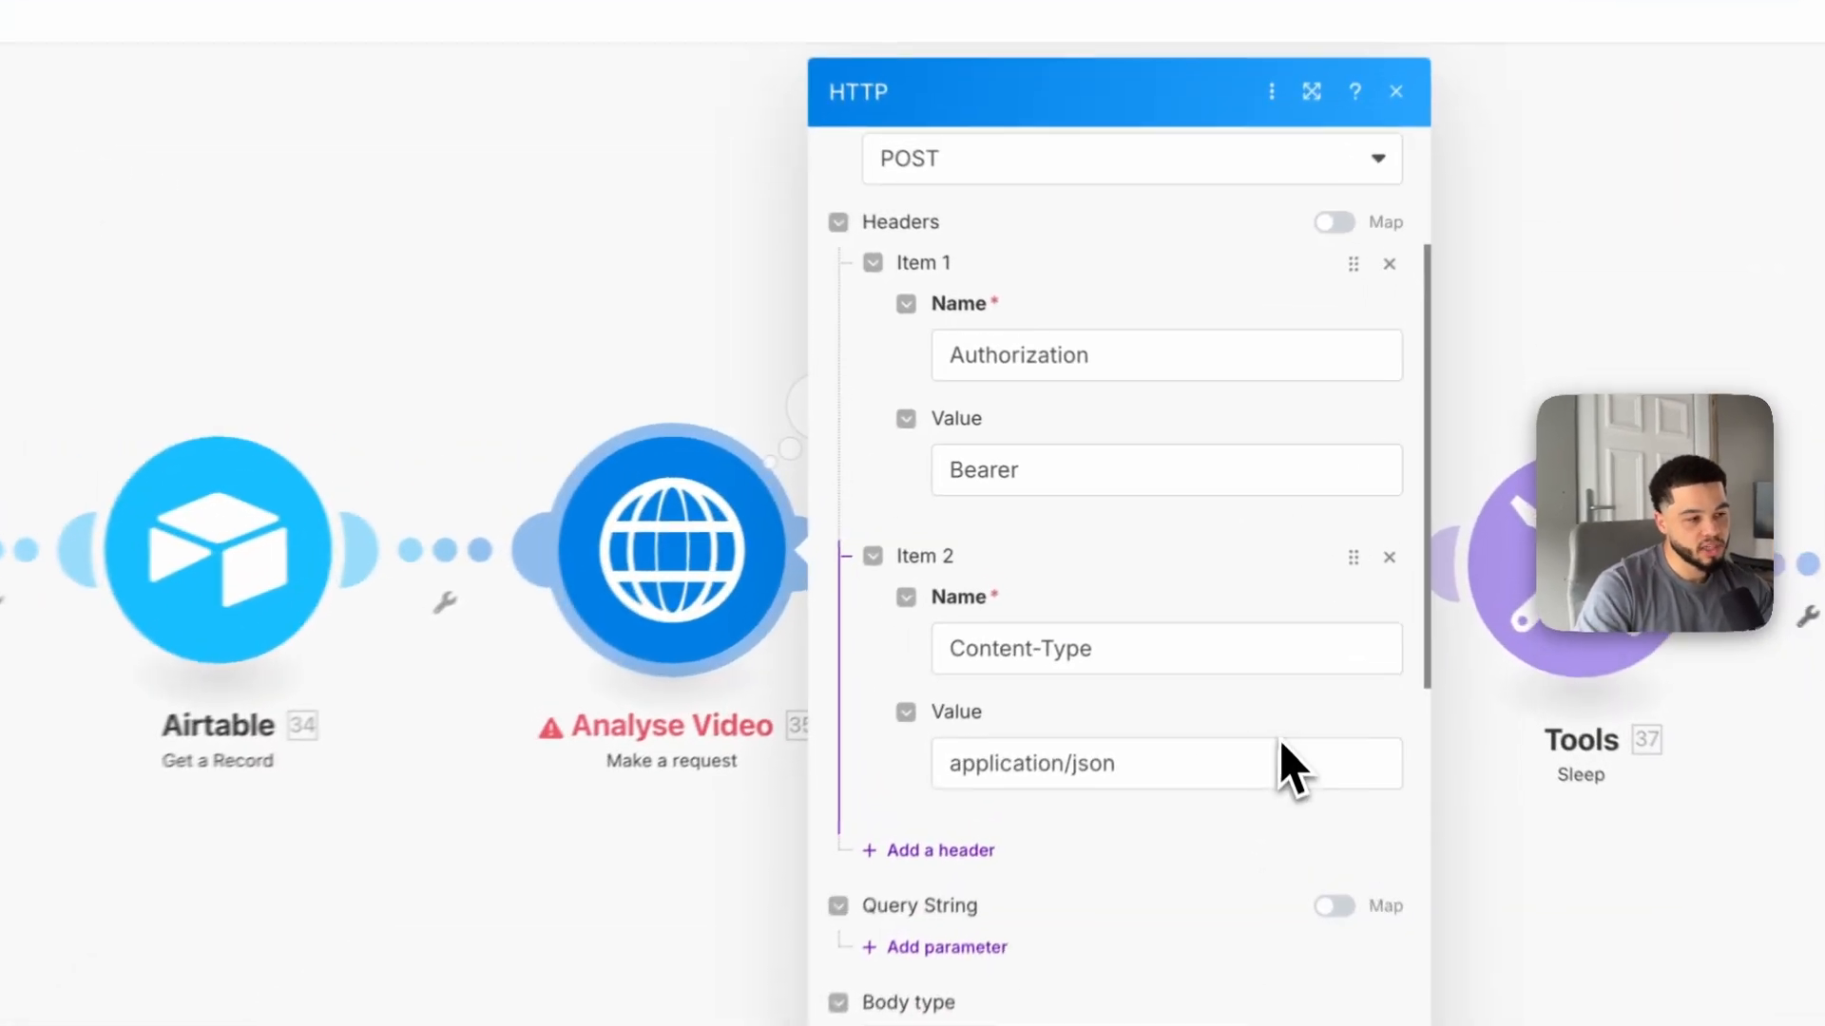
Step: Map Amount Of Shorts into target_clip_count and max_clip_count in Analyse Video's request content and save the module
scroll(1283, 766, down, 5)
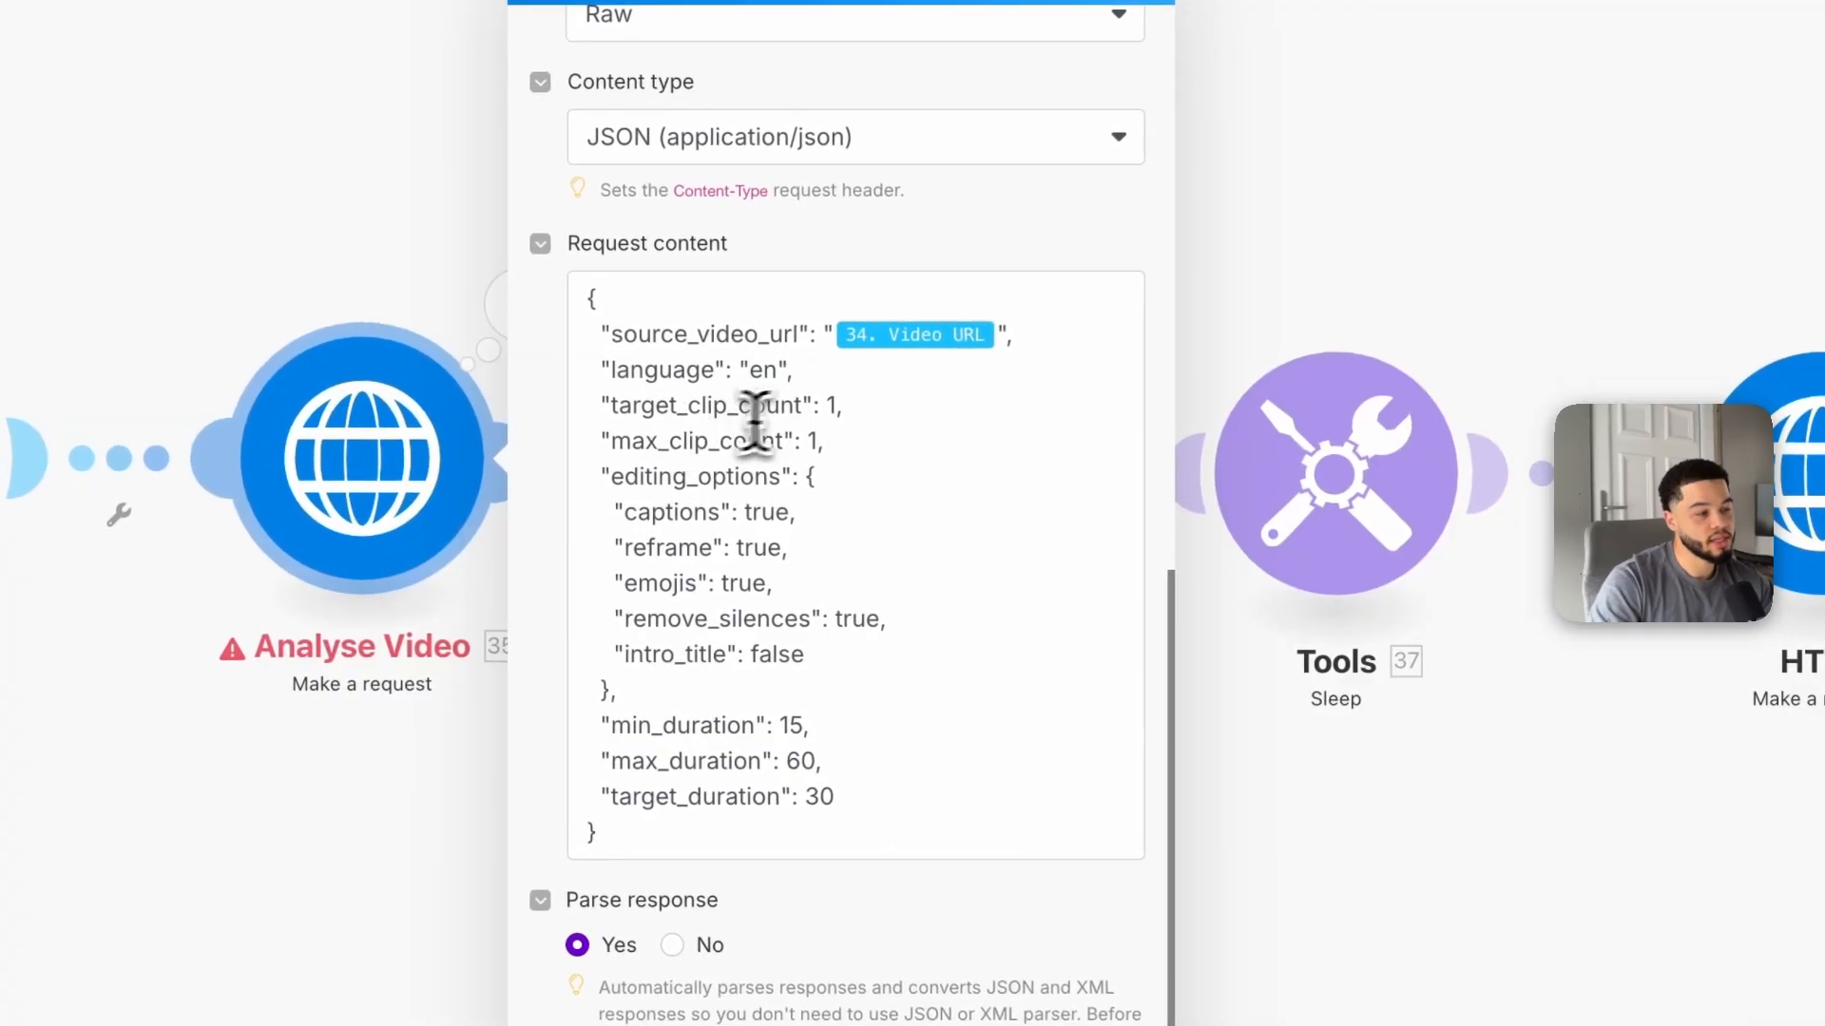
click(839, 399)
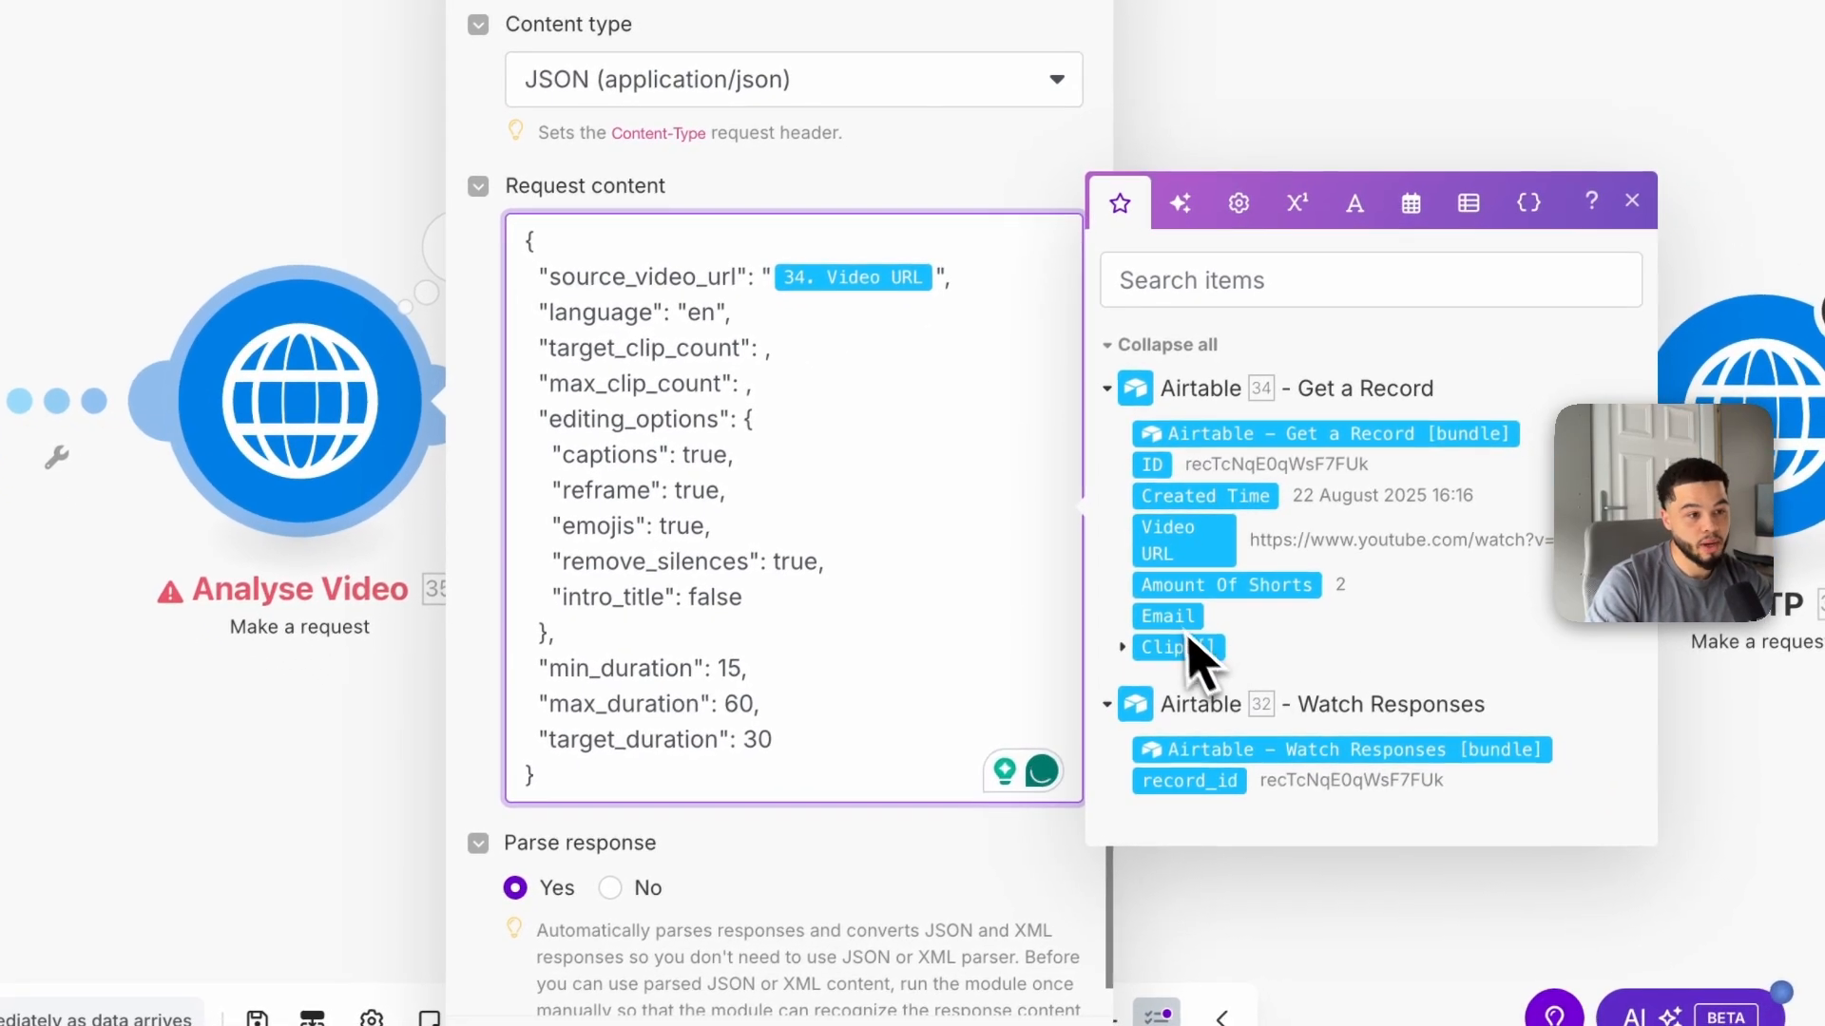
drag(1204, 588, 774, 348)
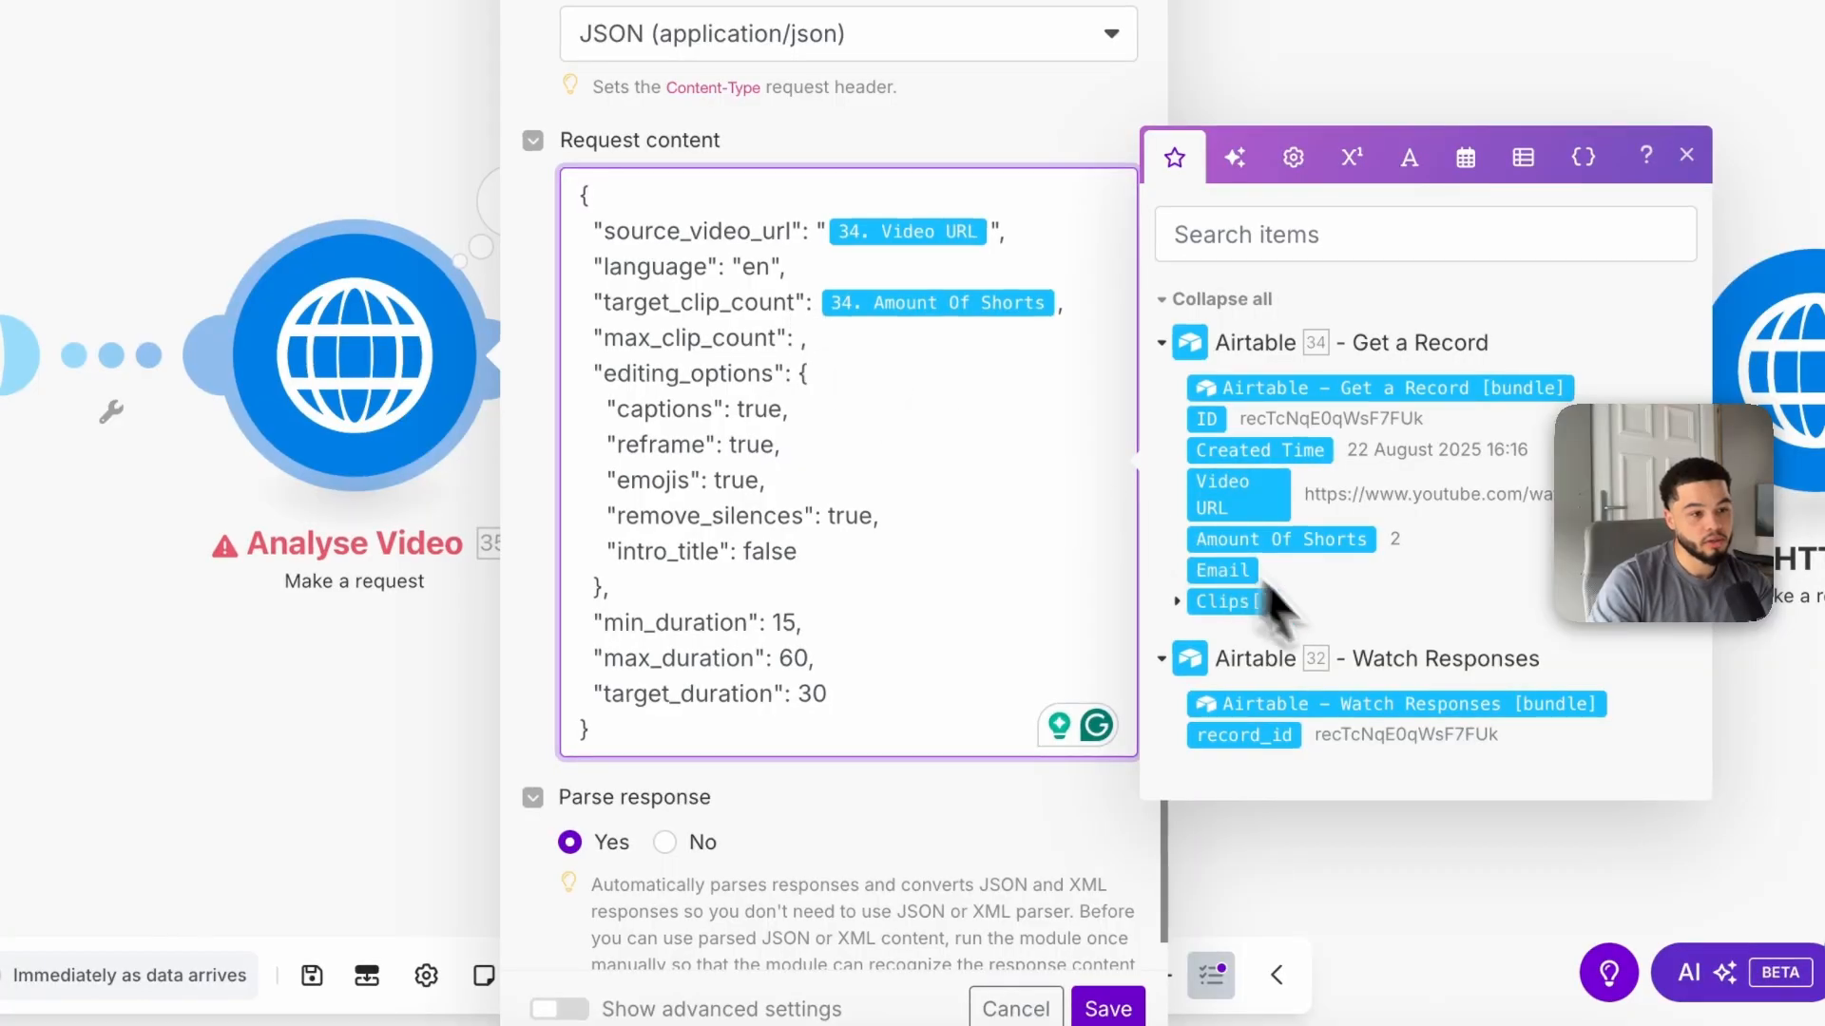
drag(1255, 542, 808, 339)
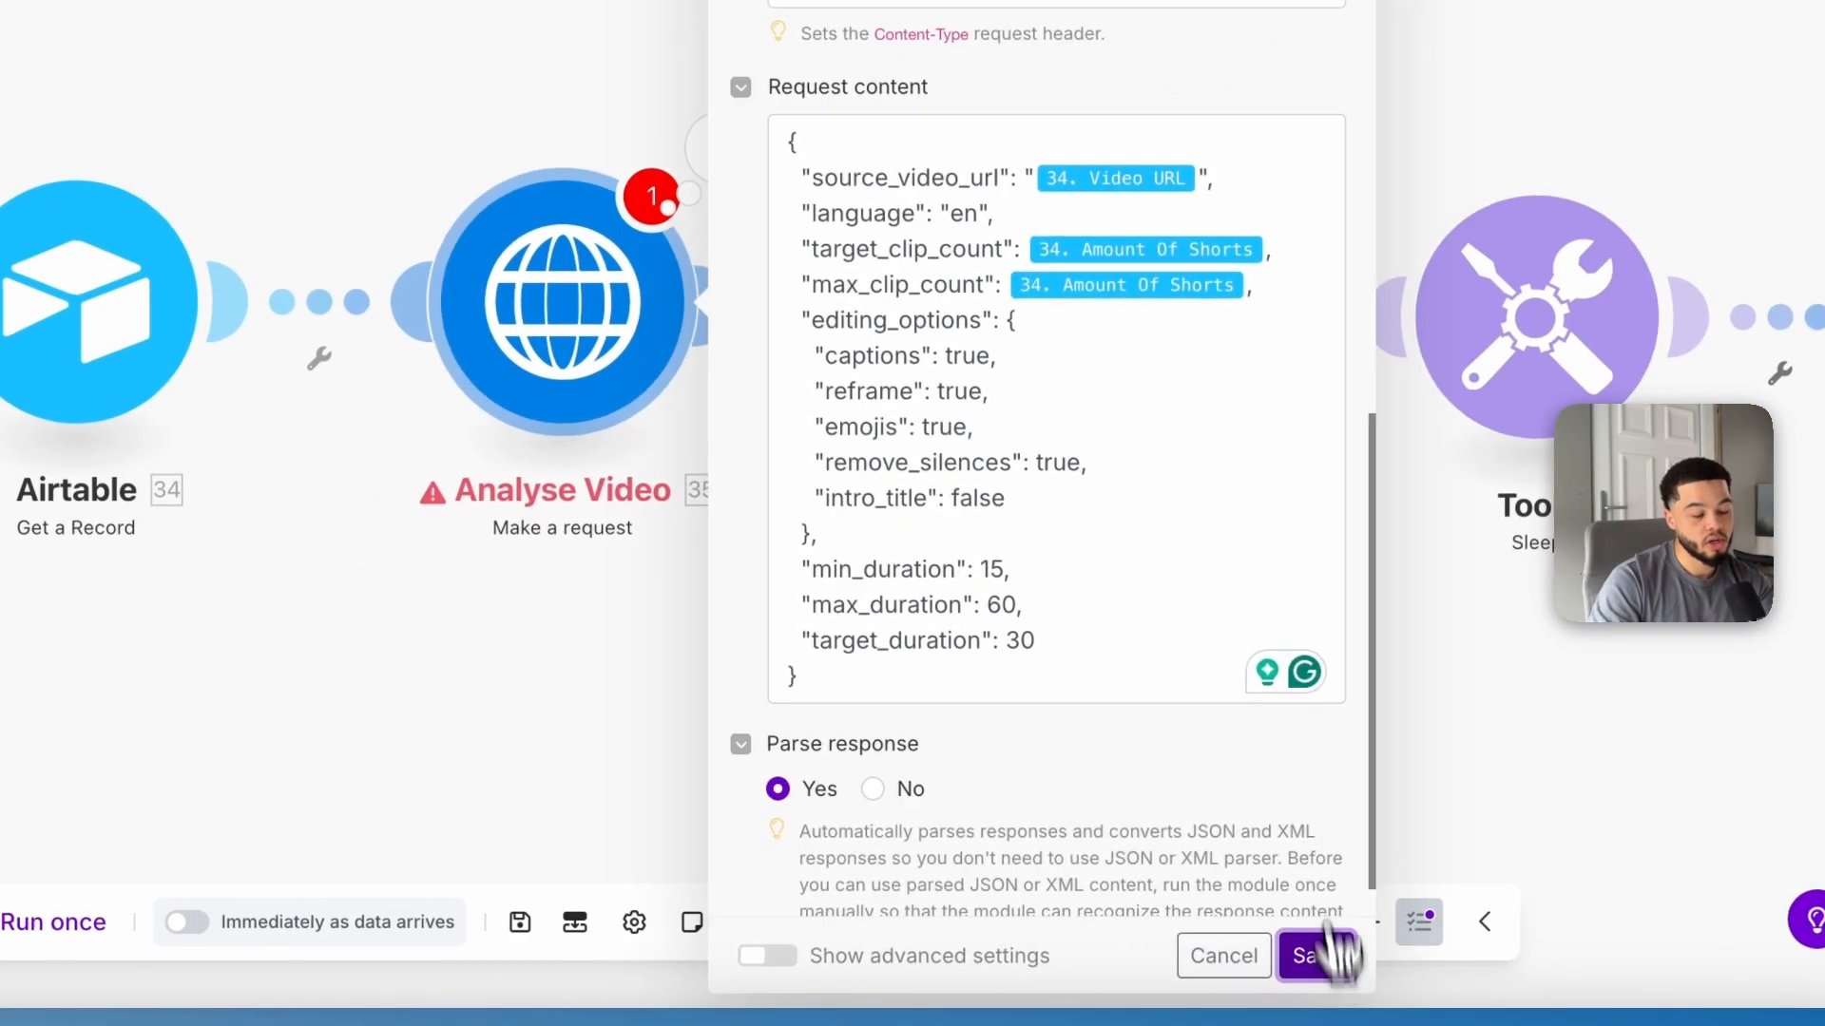
click(1108, 1009)
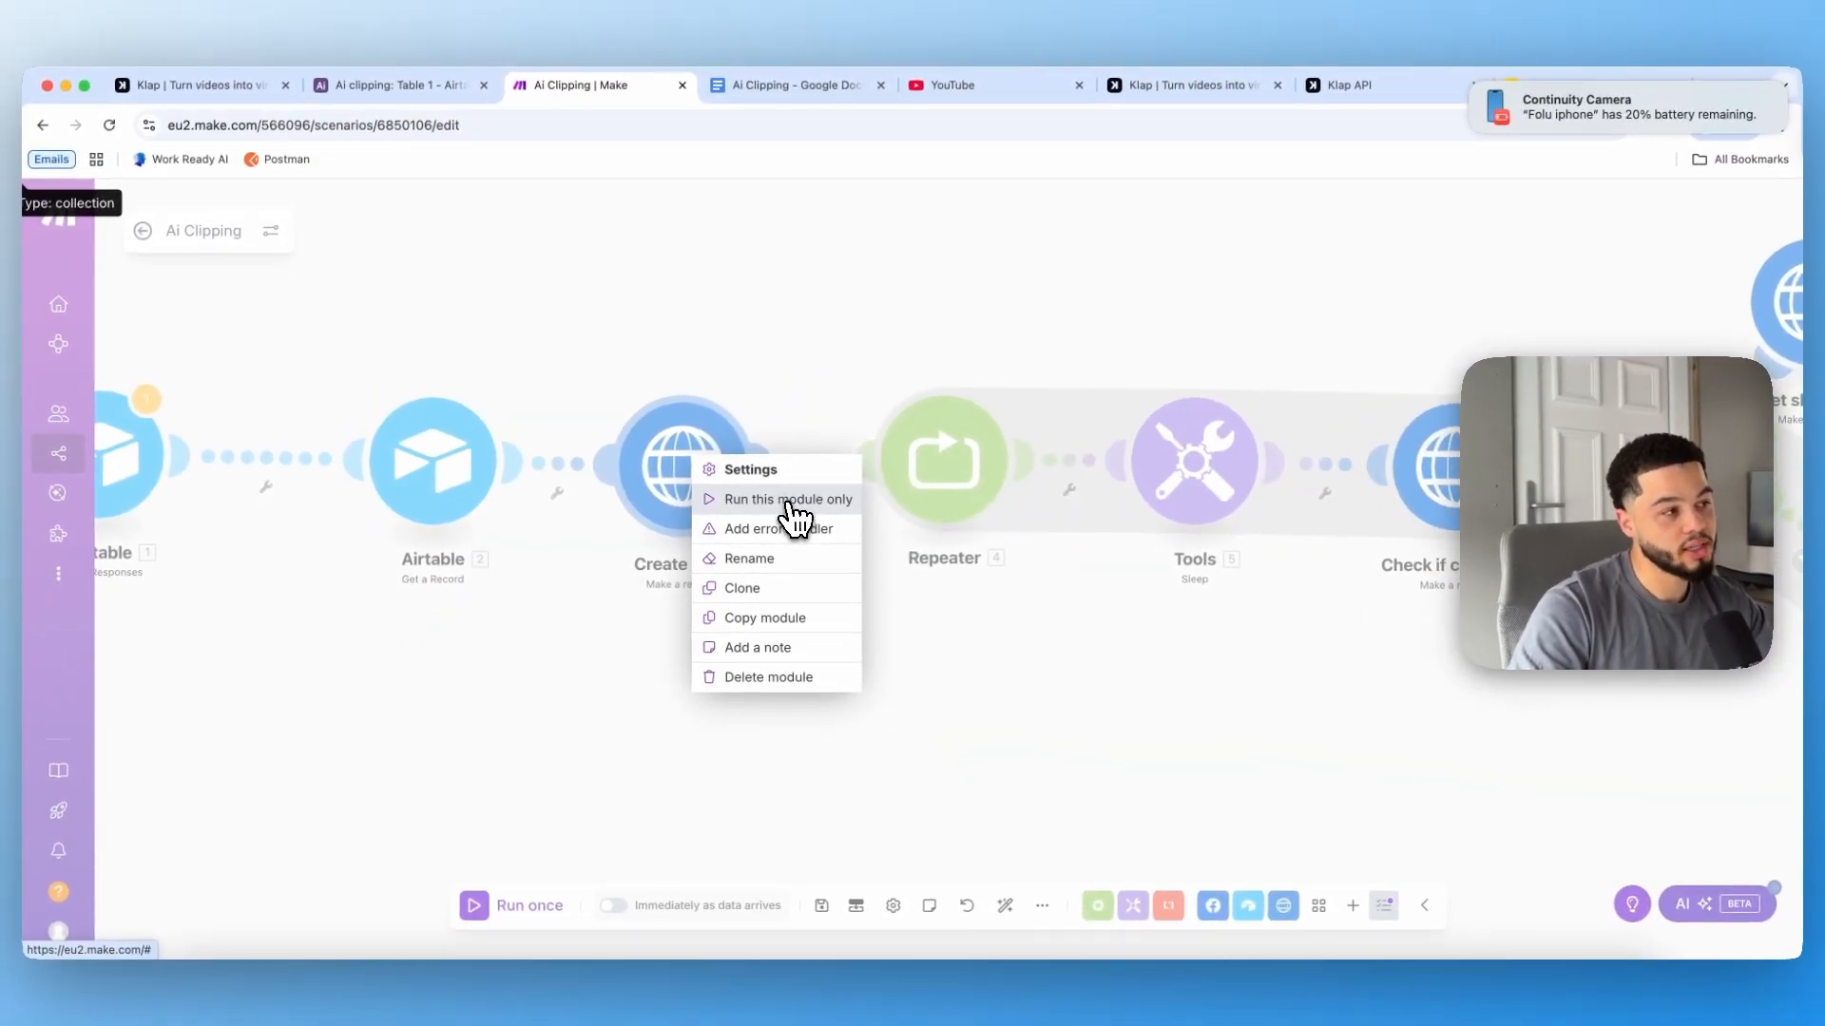
click(789, 501)
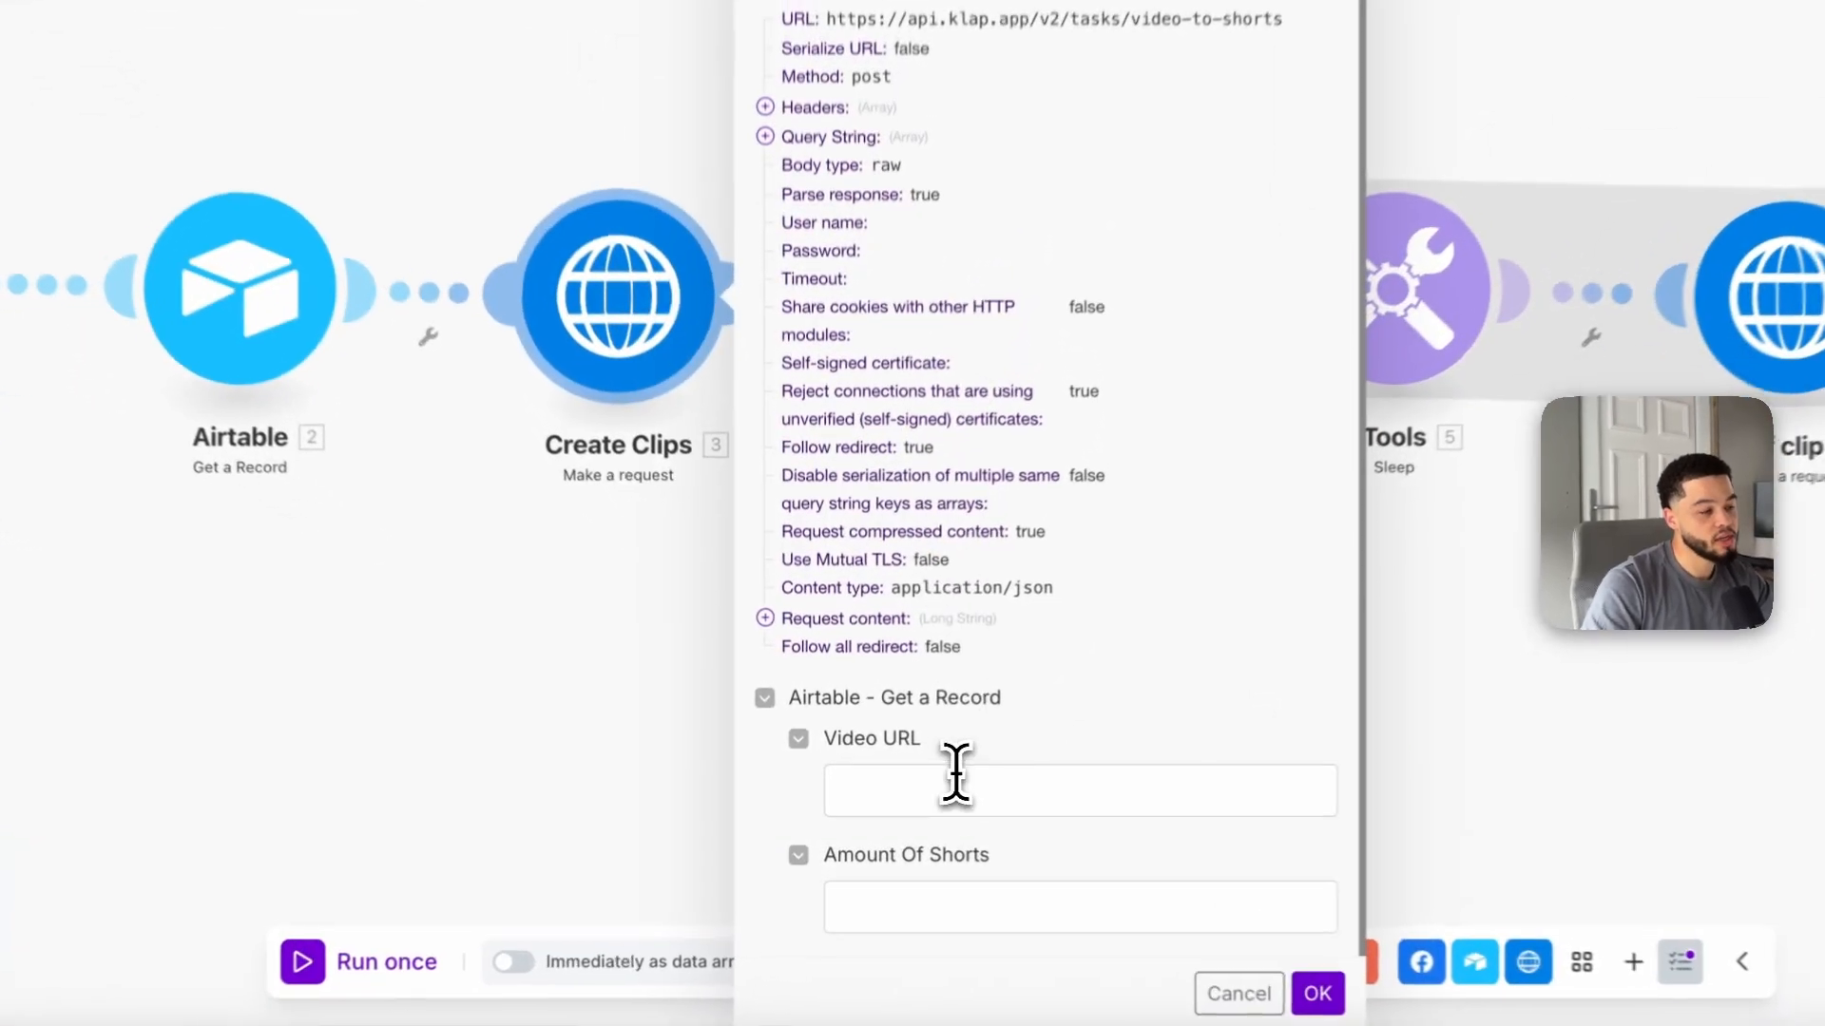
click(906, 793)
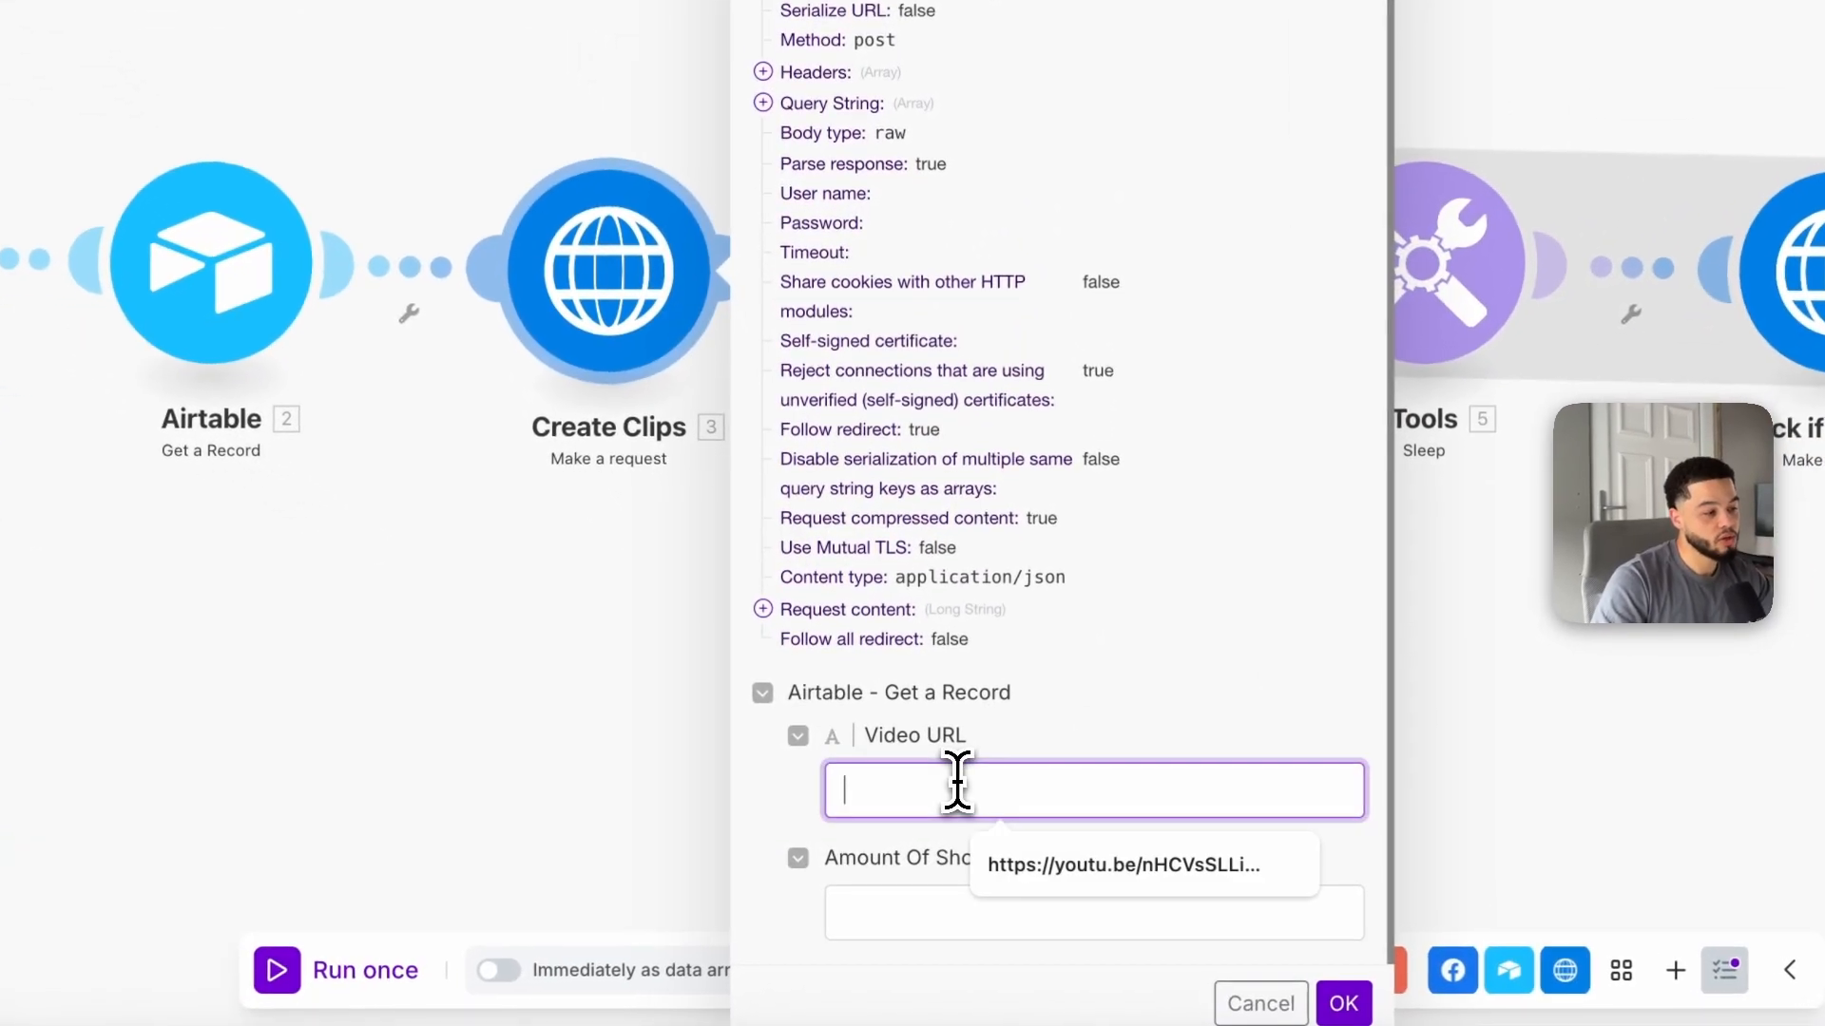
click(989, 855)
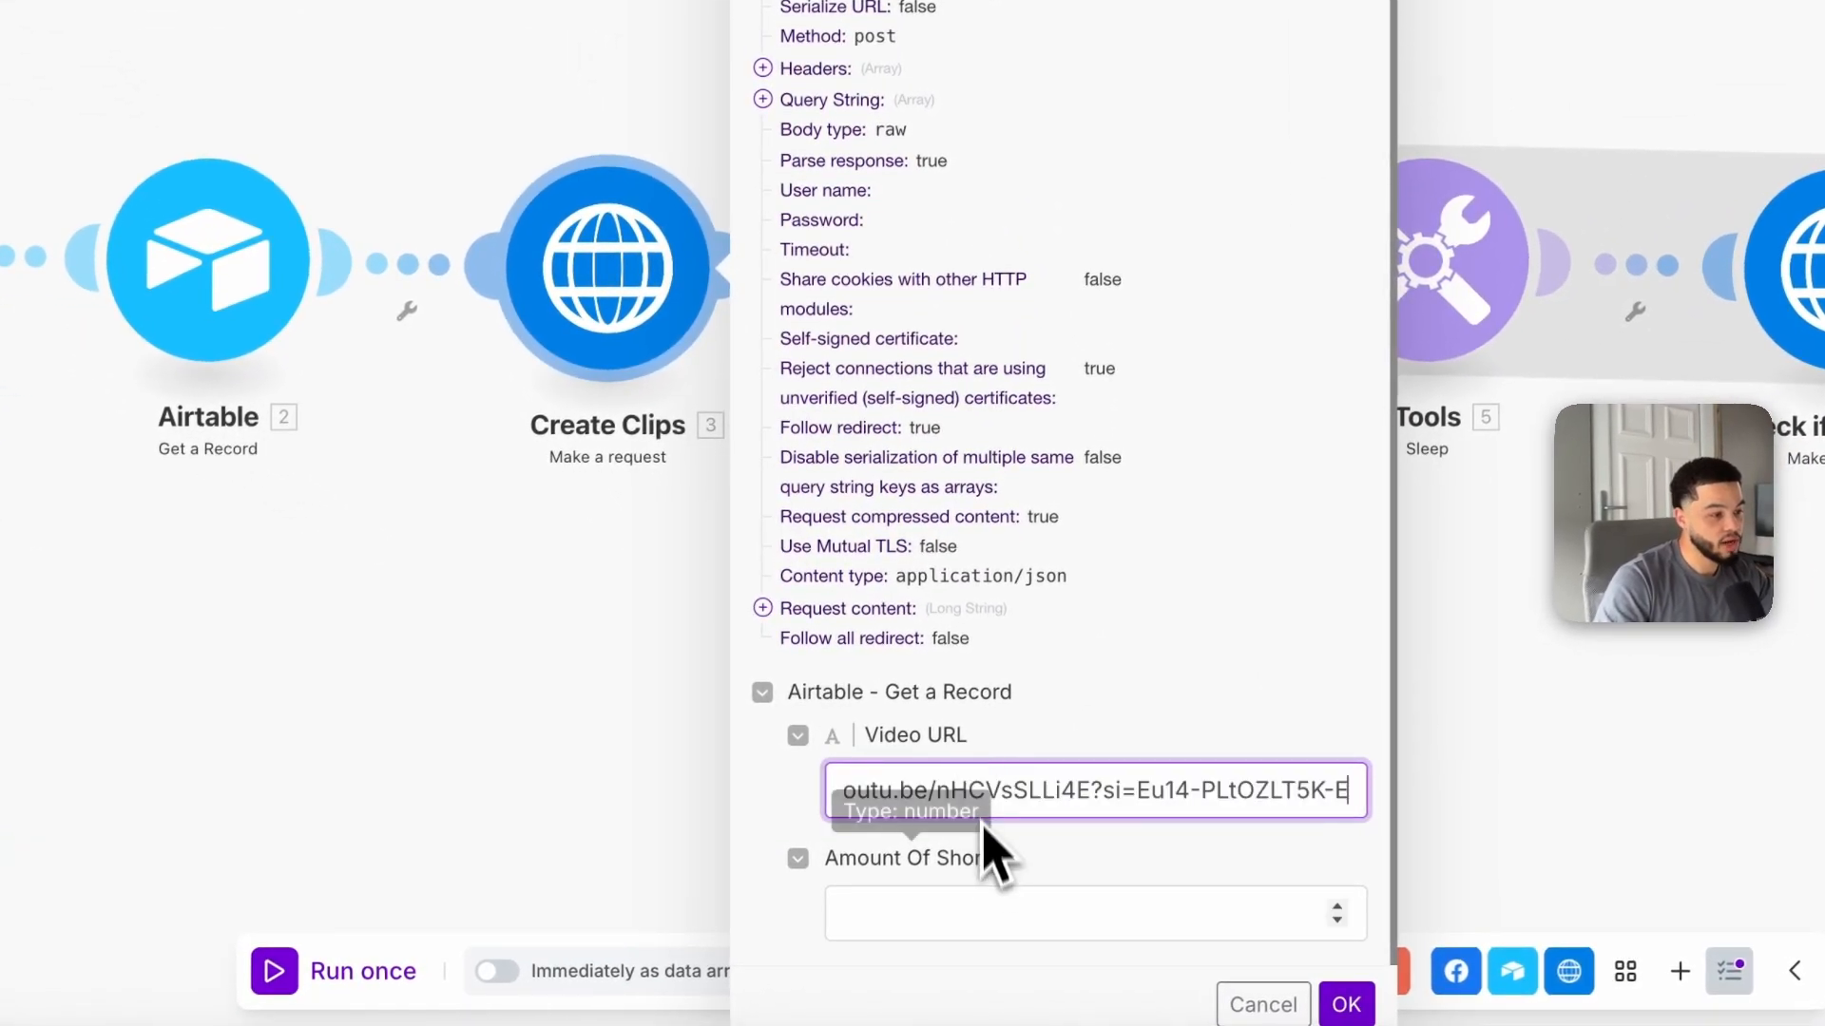
click(982, 922)
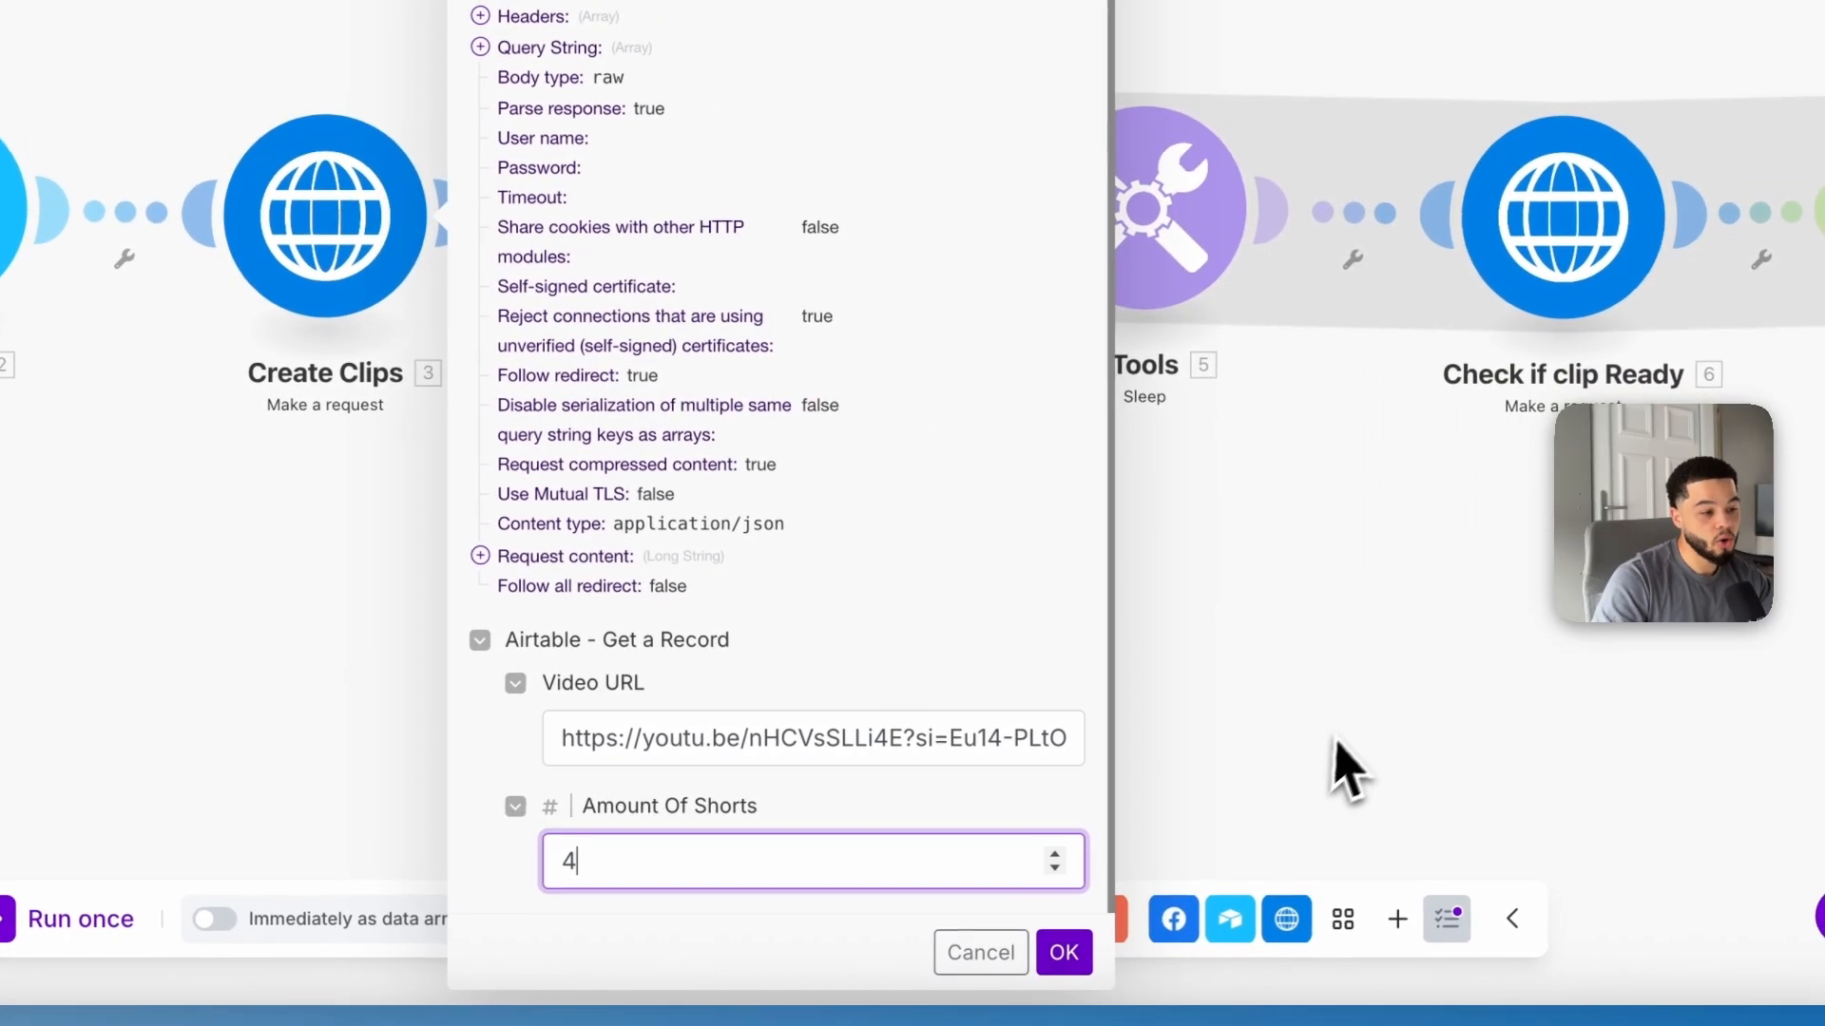
click(971, 969)
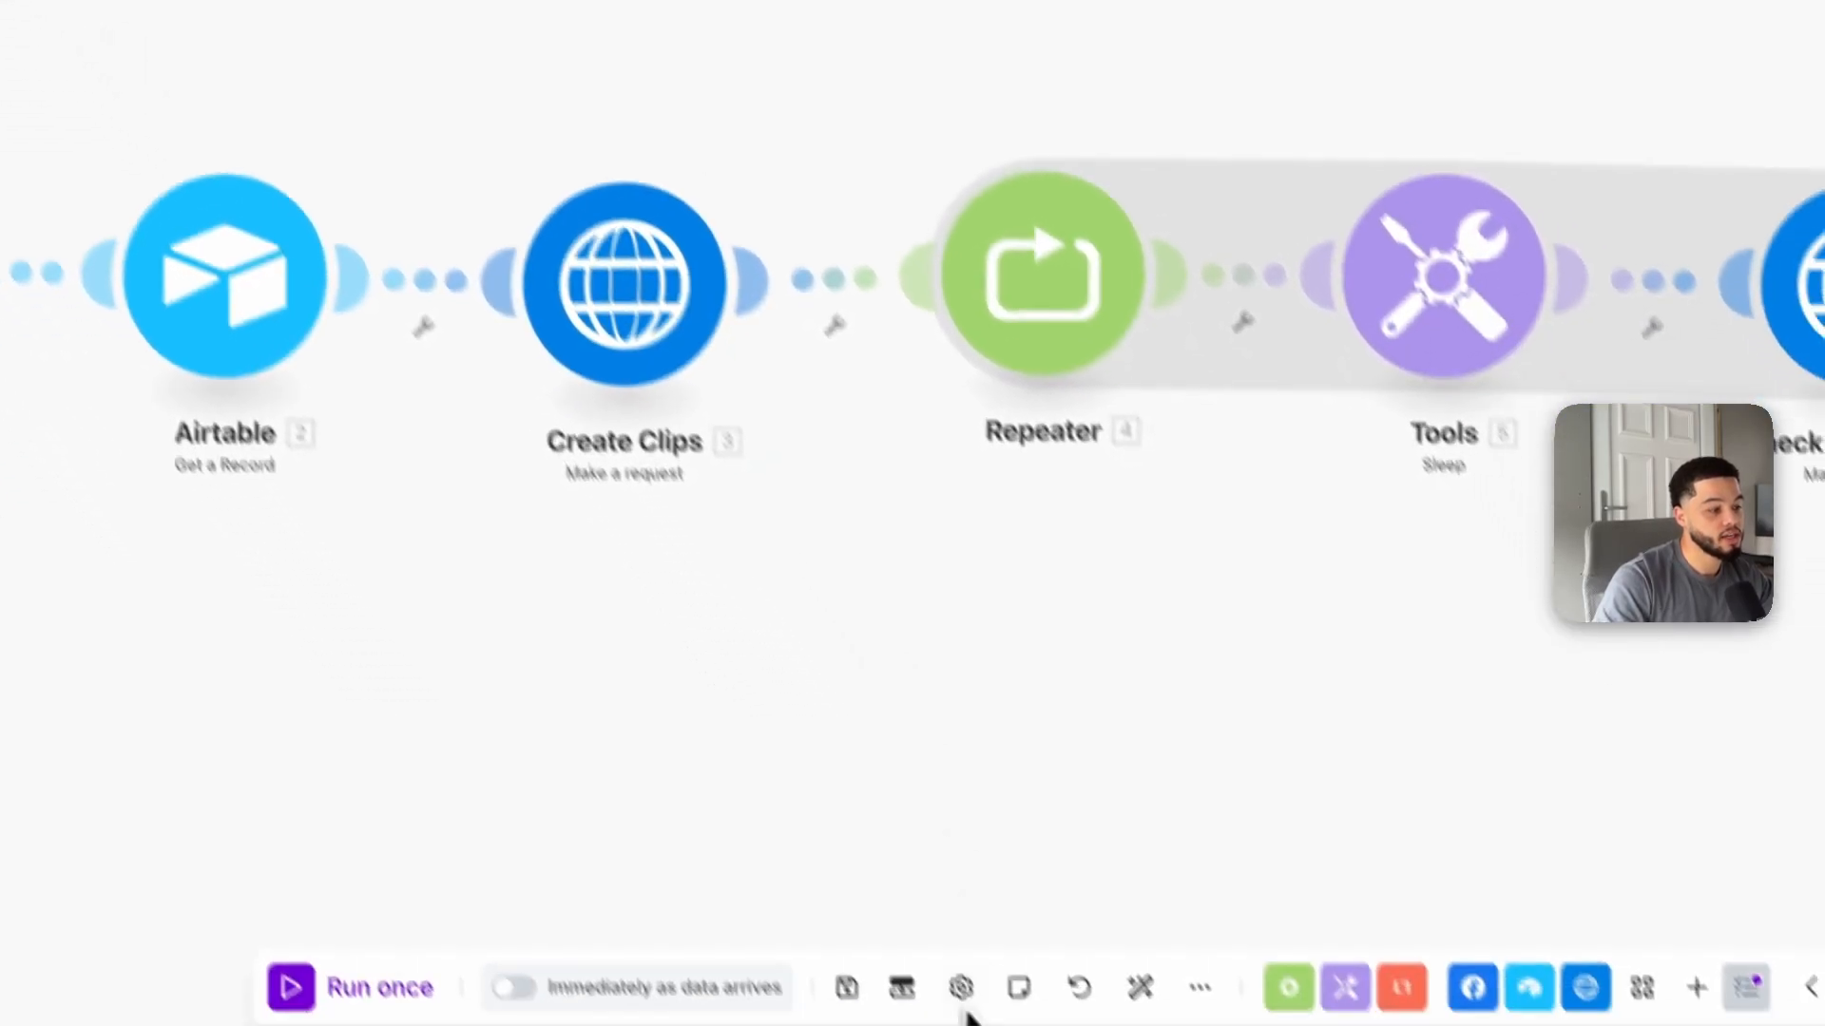
Step: Save the scenario, then run Create Clips alone with the YouTube video URL and 1 short, inspecting its output data
click(846, 987)
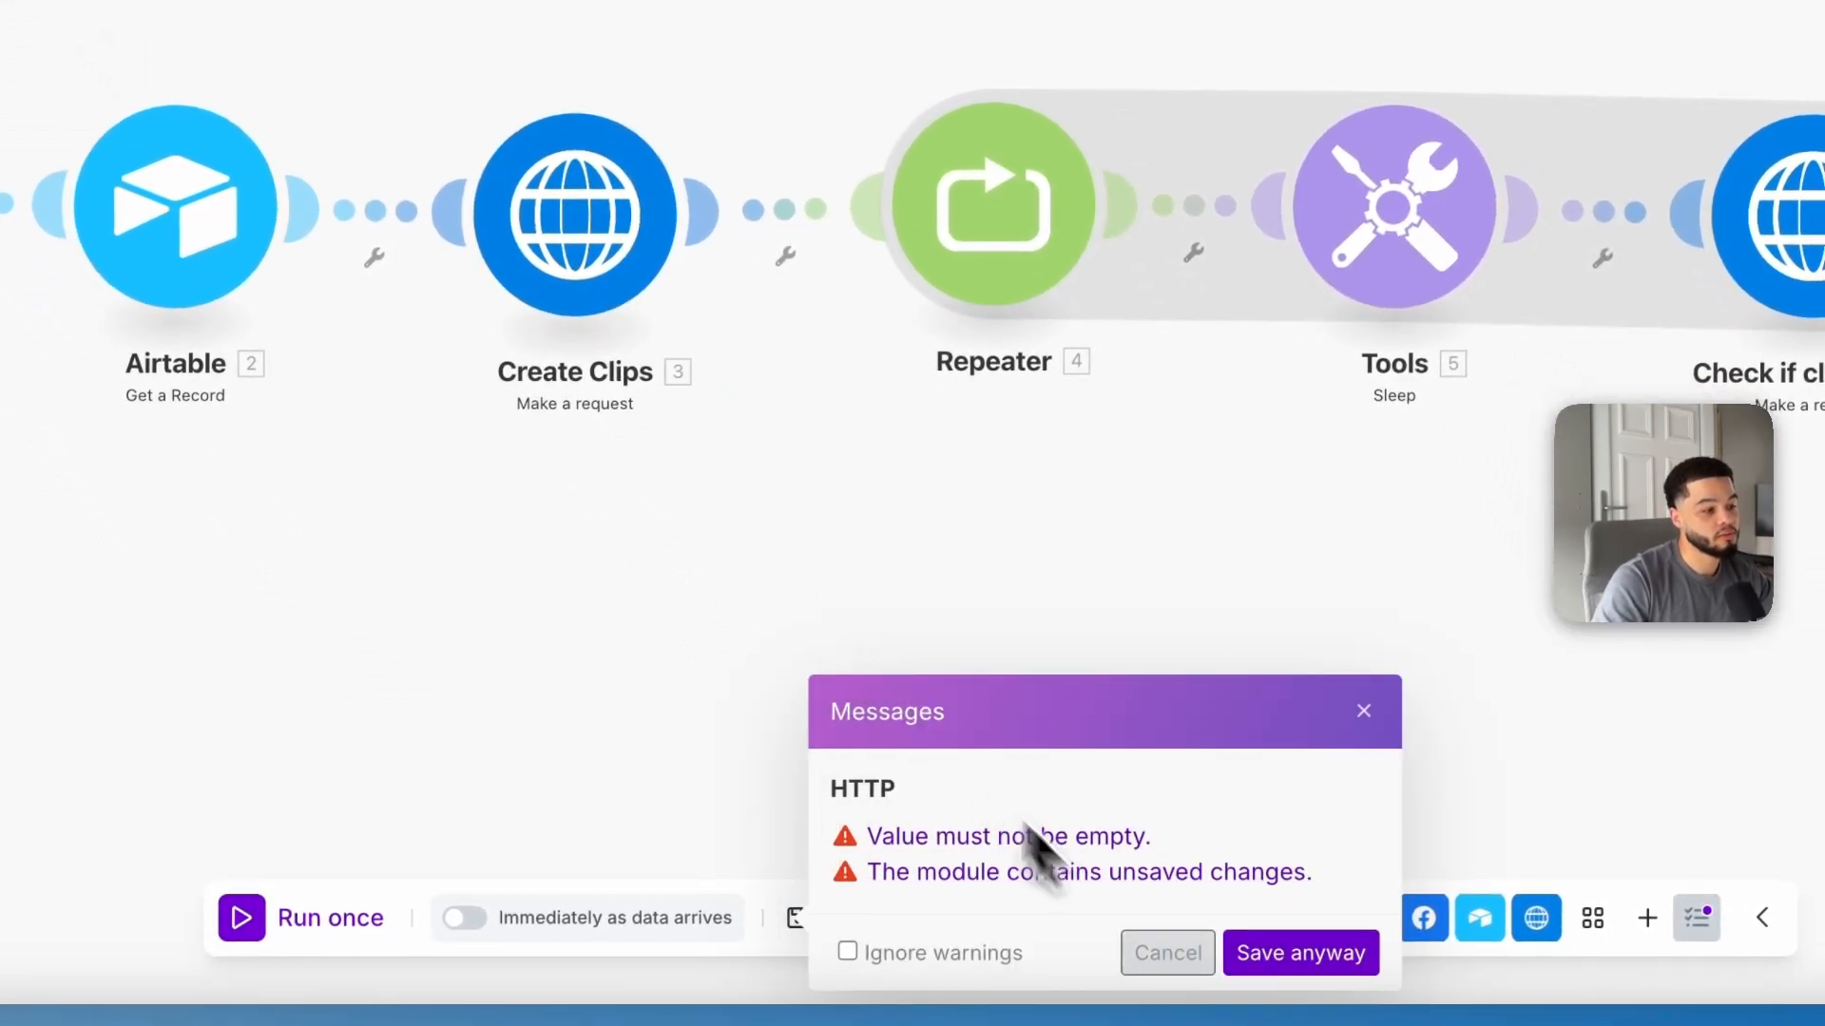
right_click(576, 186)
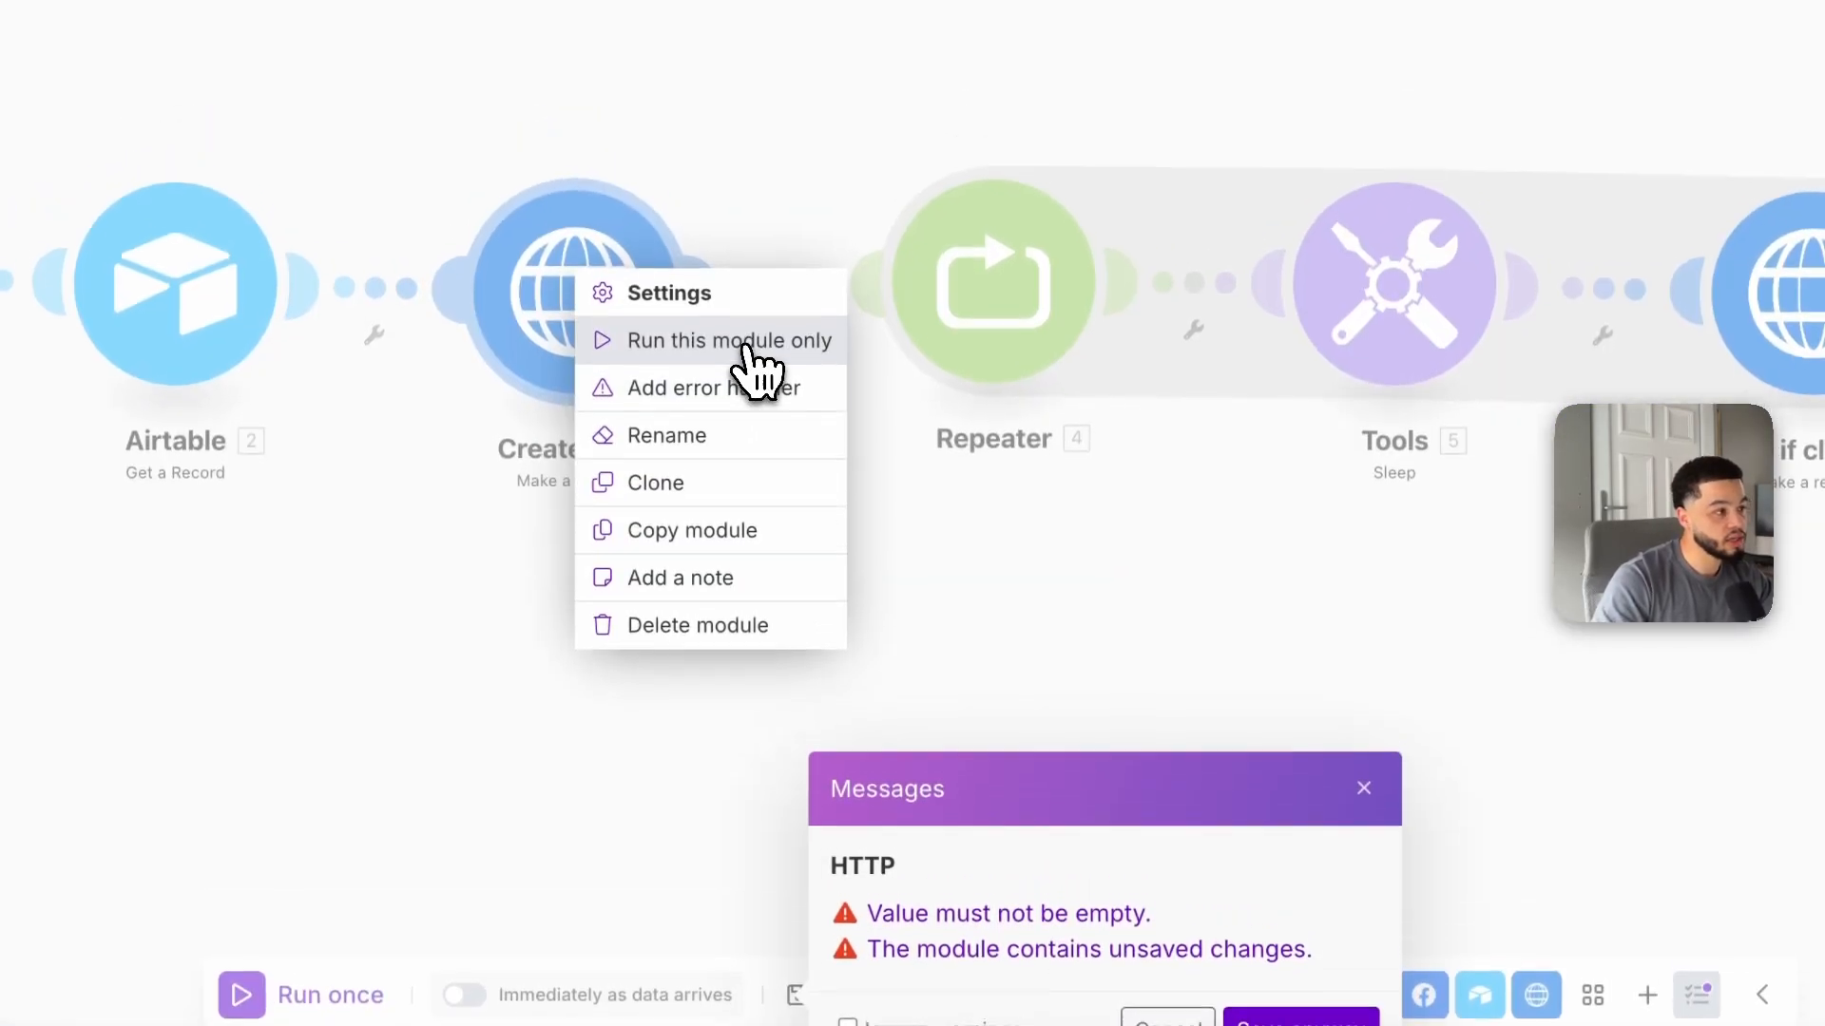
click(770, 340)
click(911, 852)
text(https://youtu.be/nHCVsSLLi4E?si=Eu14-PLtOZLTSK-E)
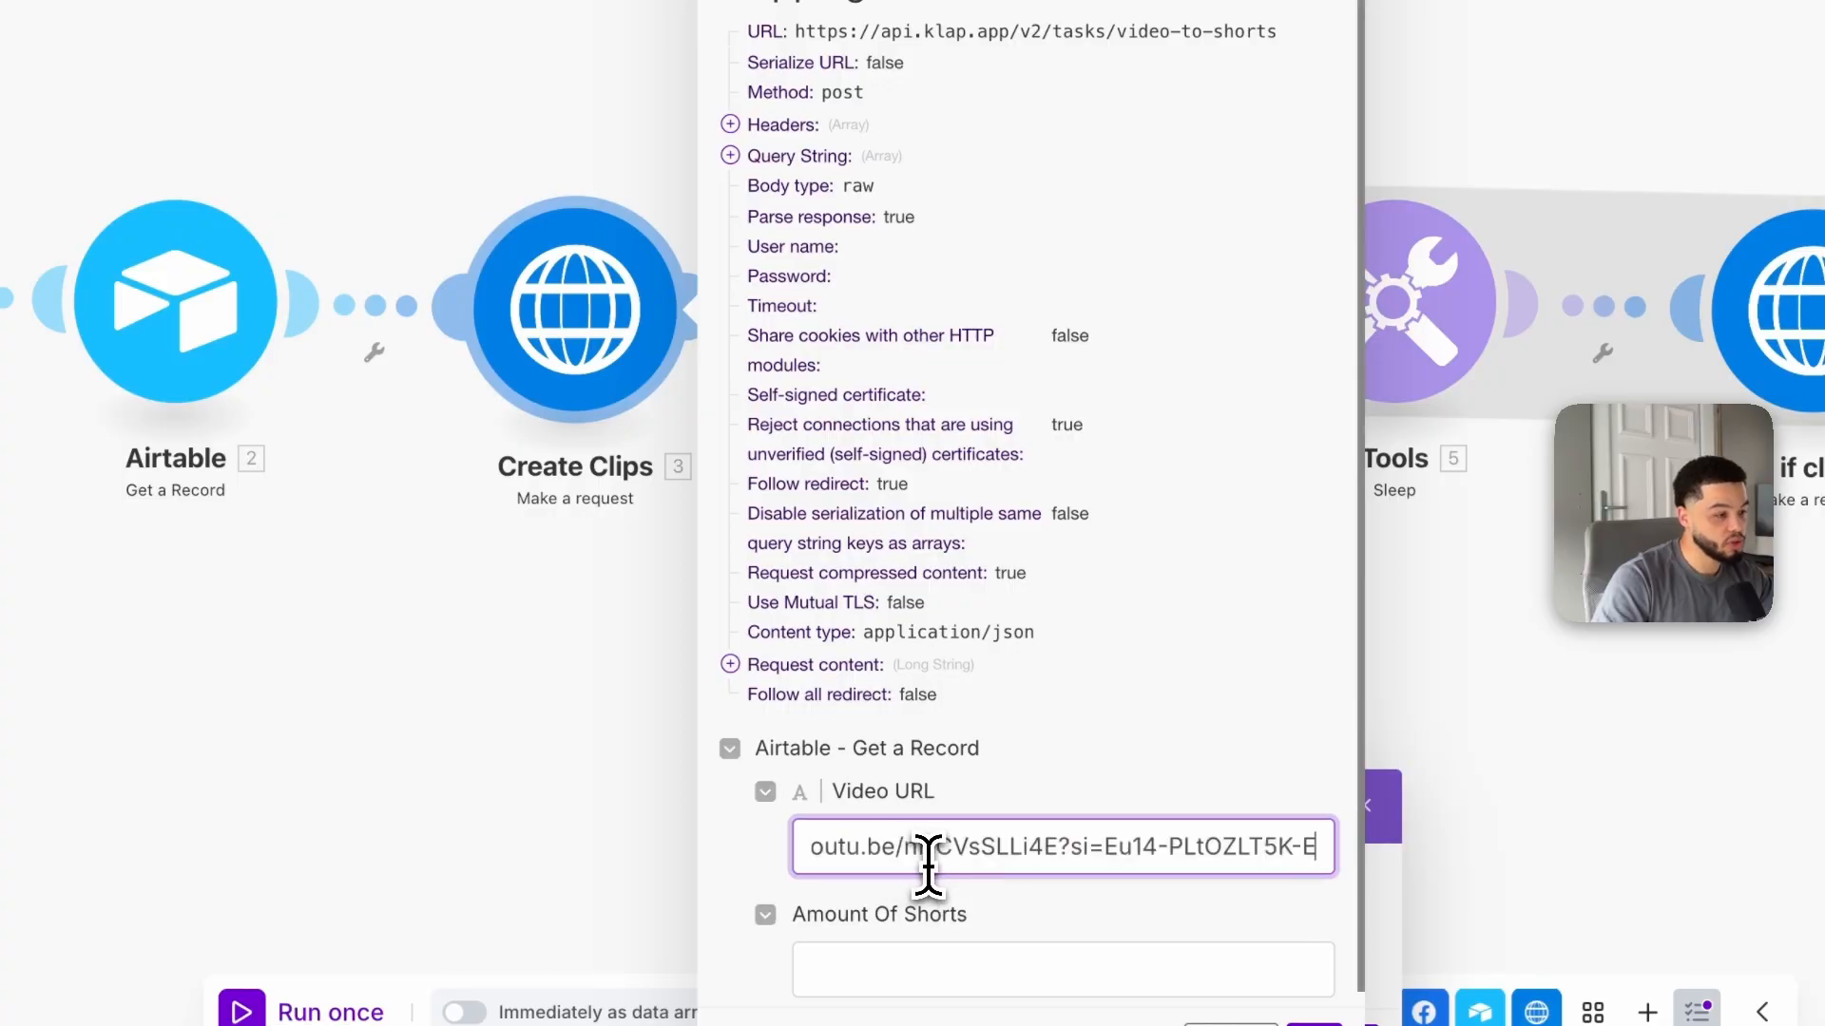
click(942, 964)
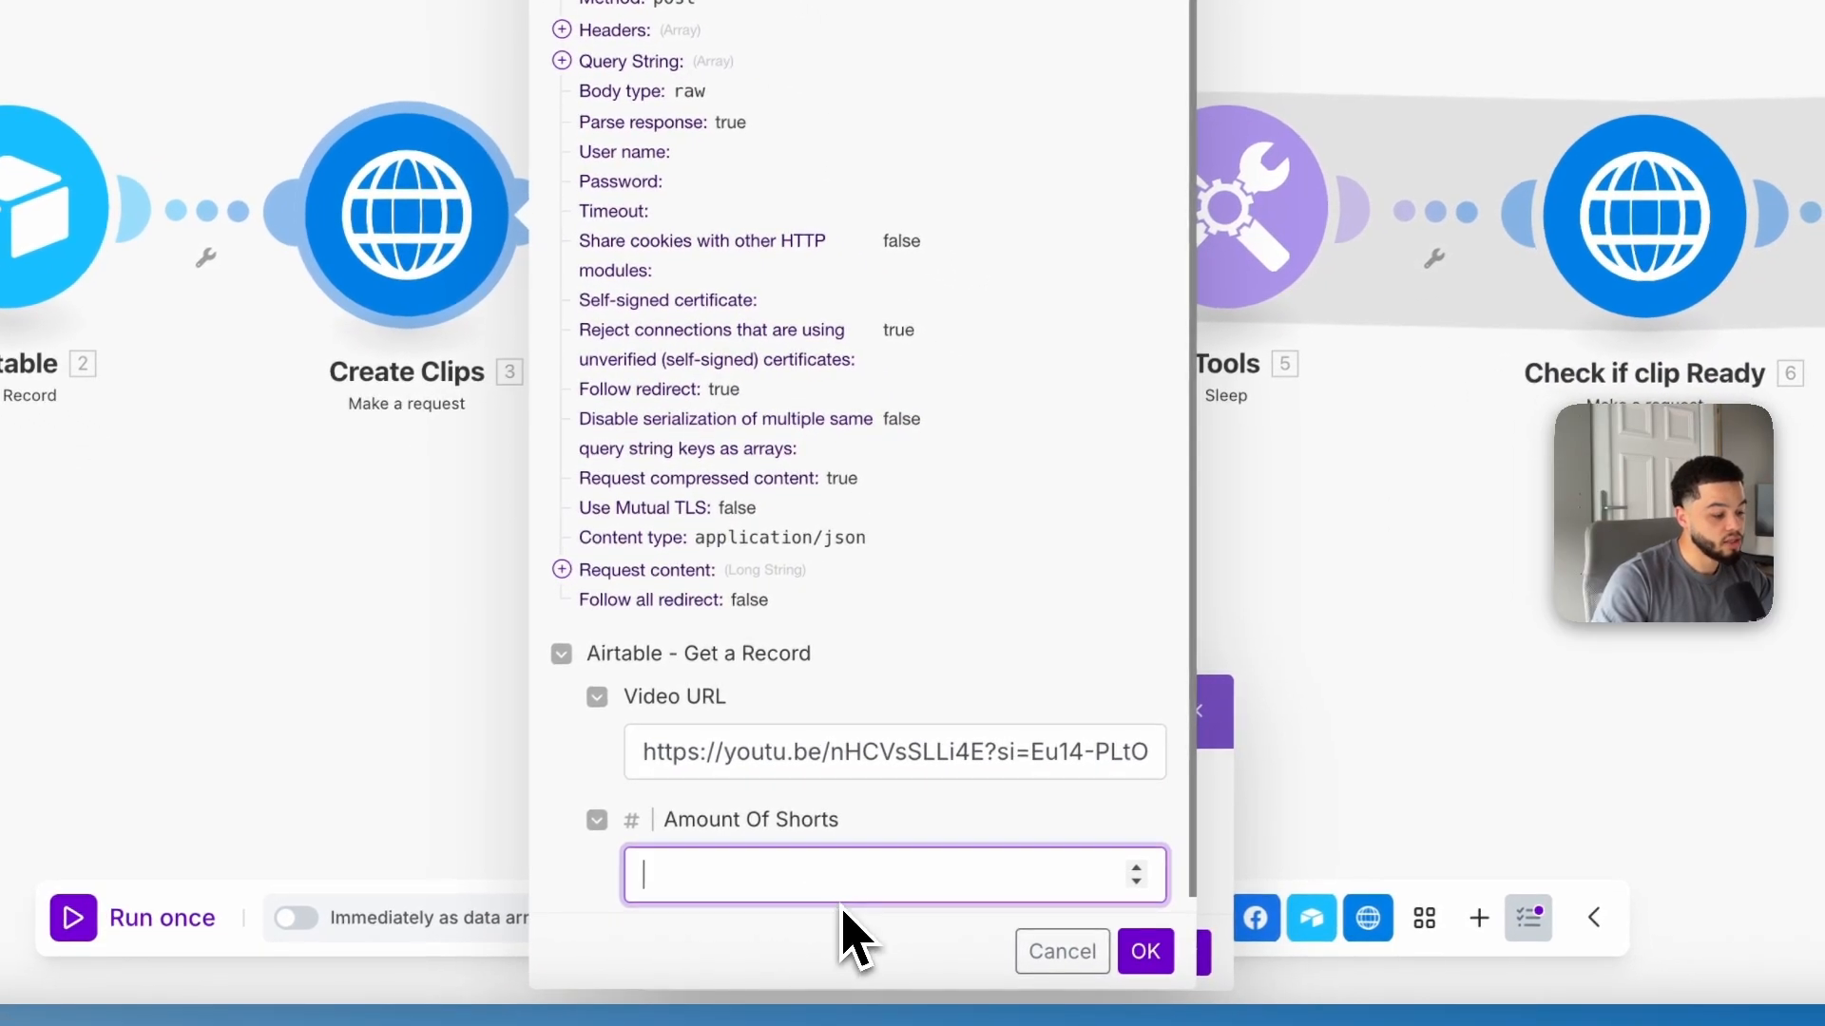
text(1)
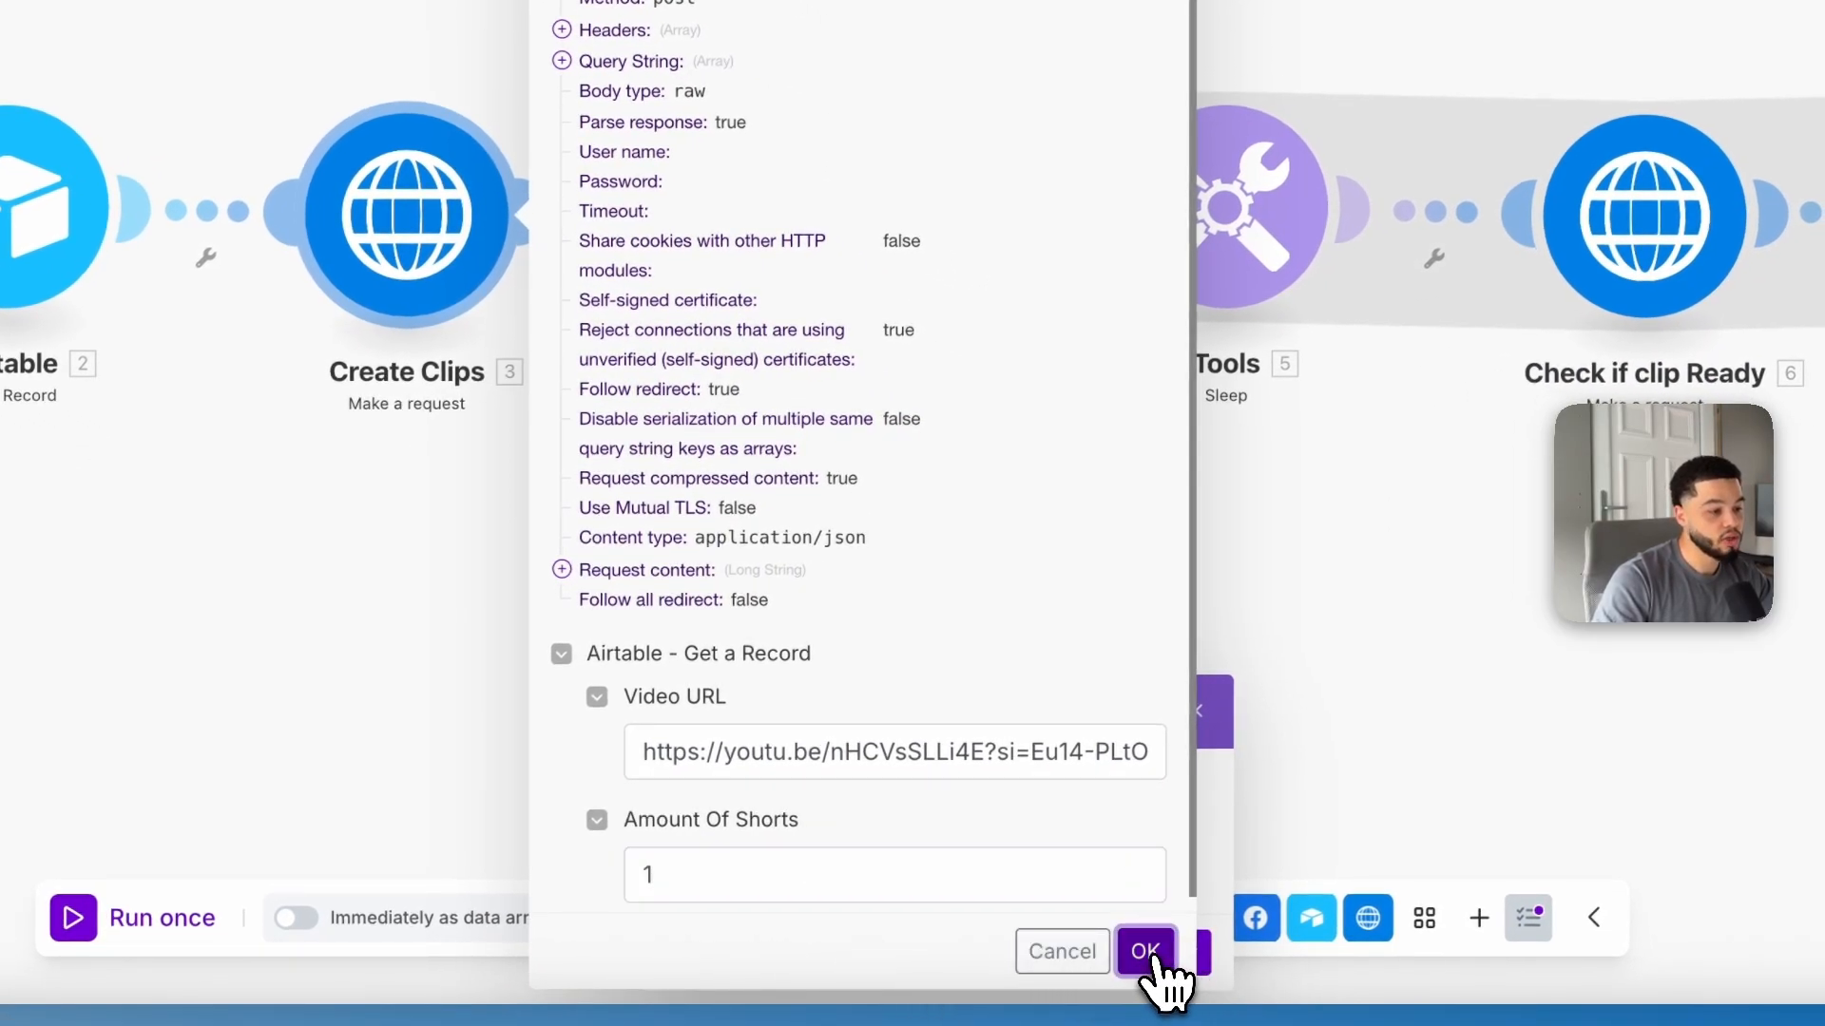
click(1148, 952)
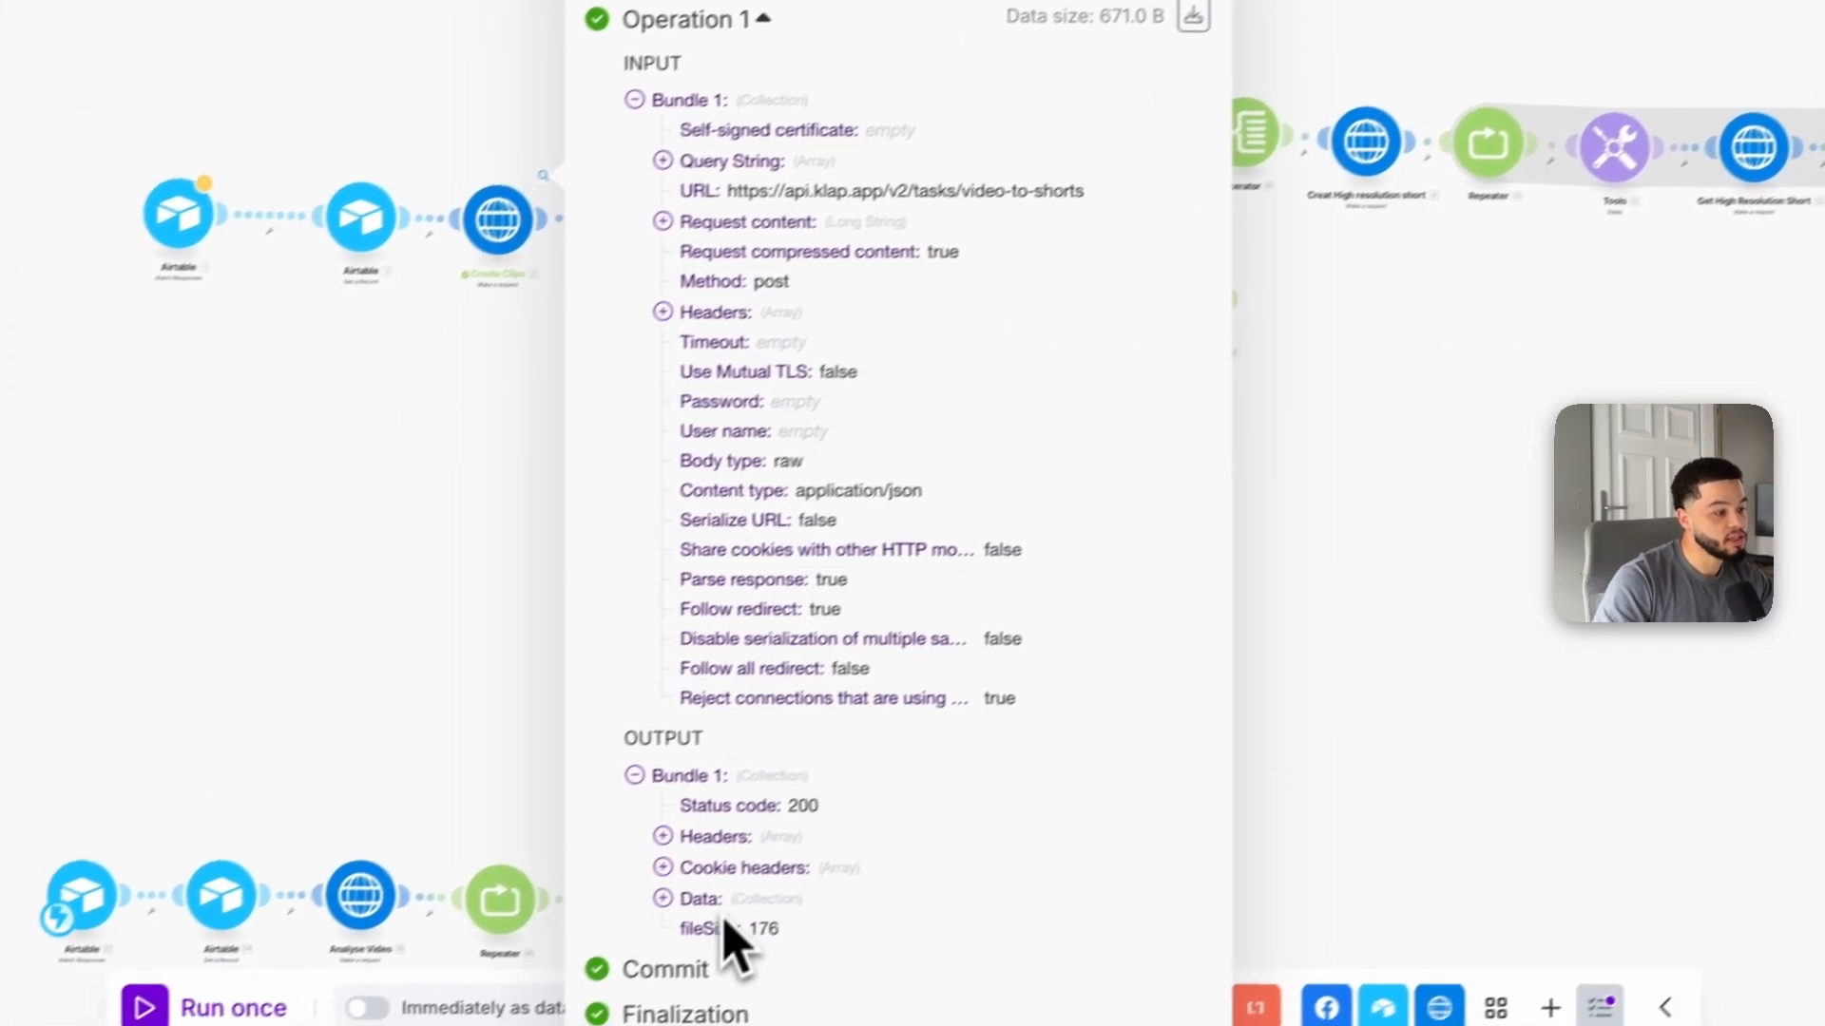
click(664, 898)
scroll(791, 800, down, 2)
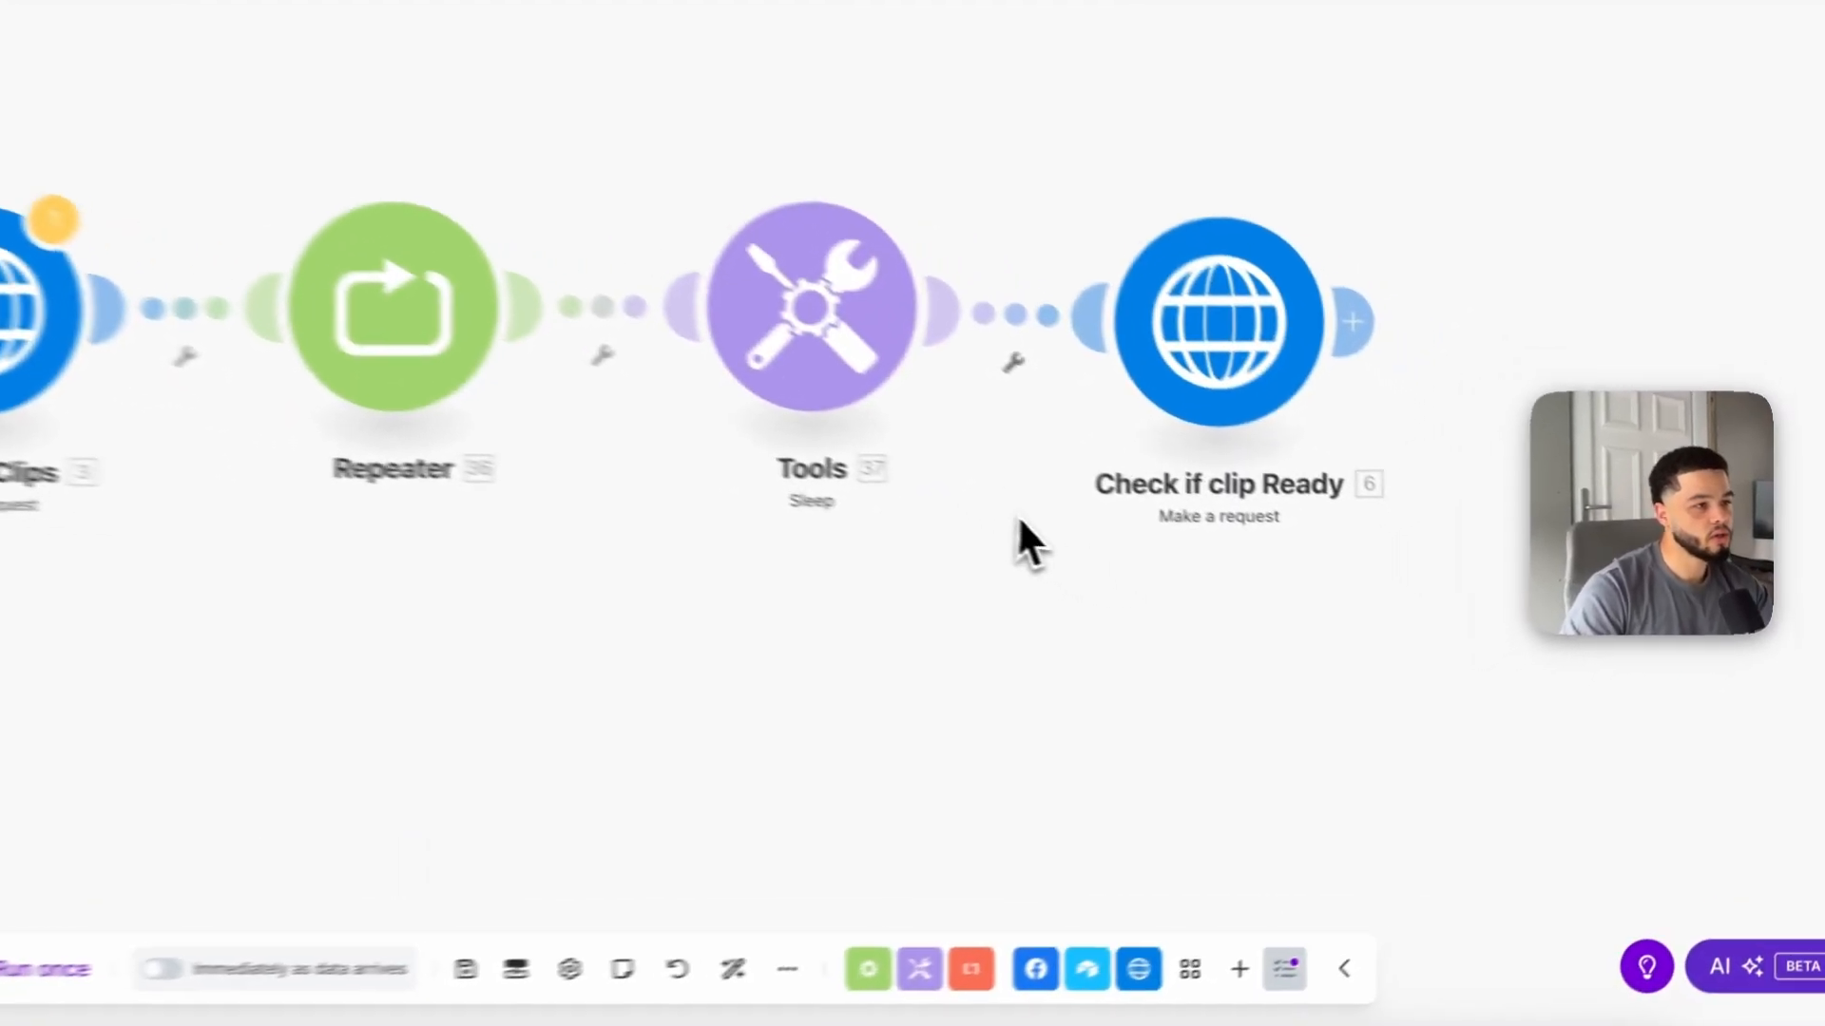
Step: Run the Check if clip Ready module alone with the pasted task ID and inspect its output data status
right_click(1287, 304)
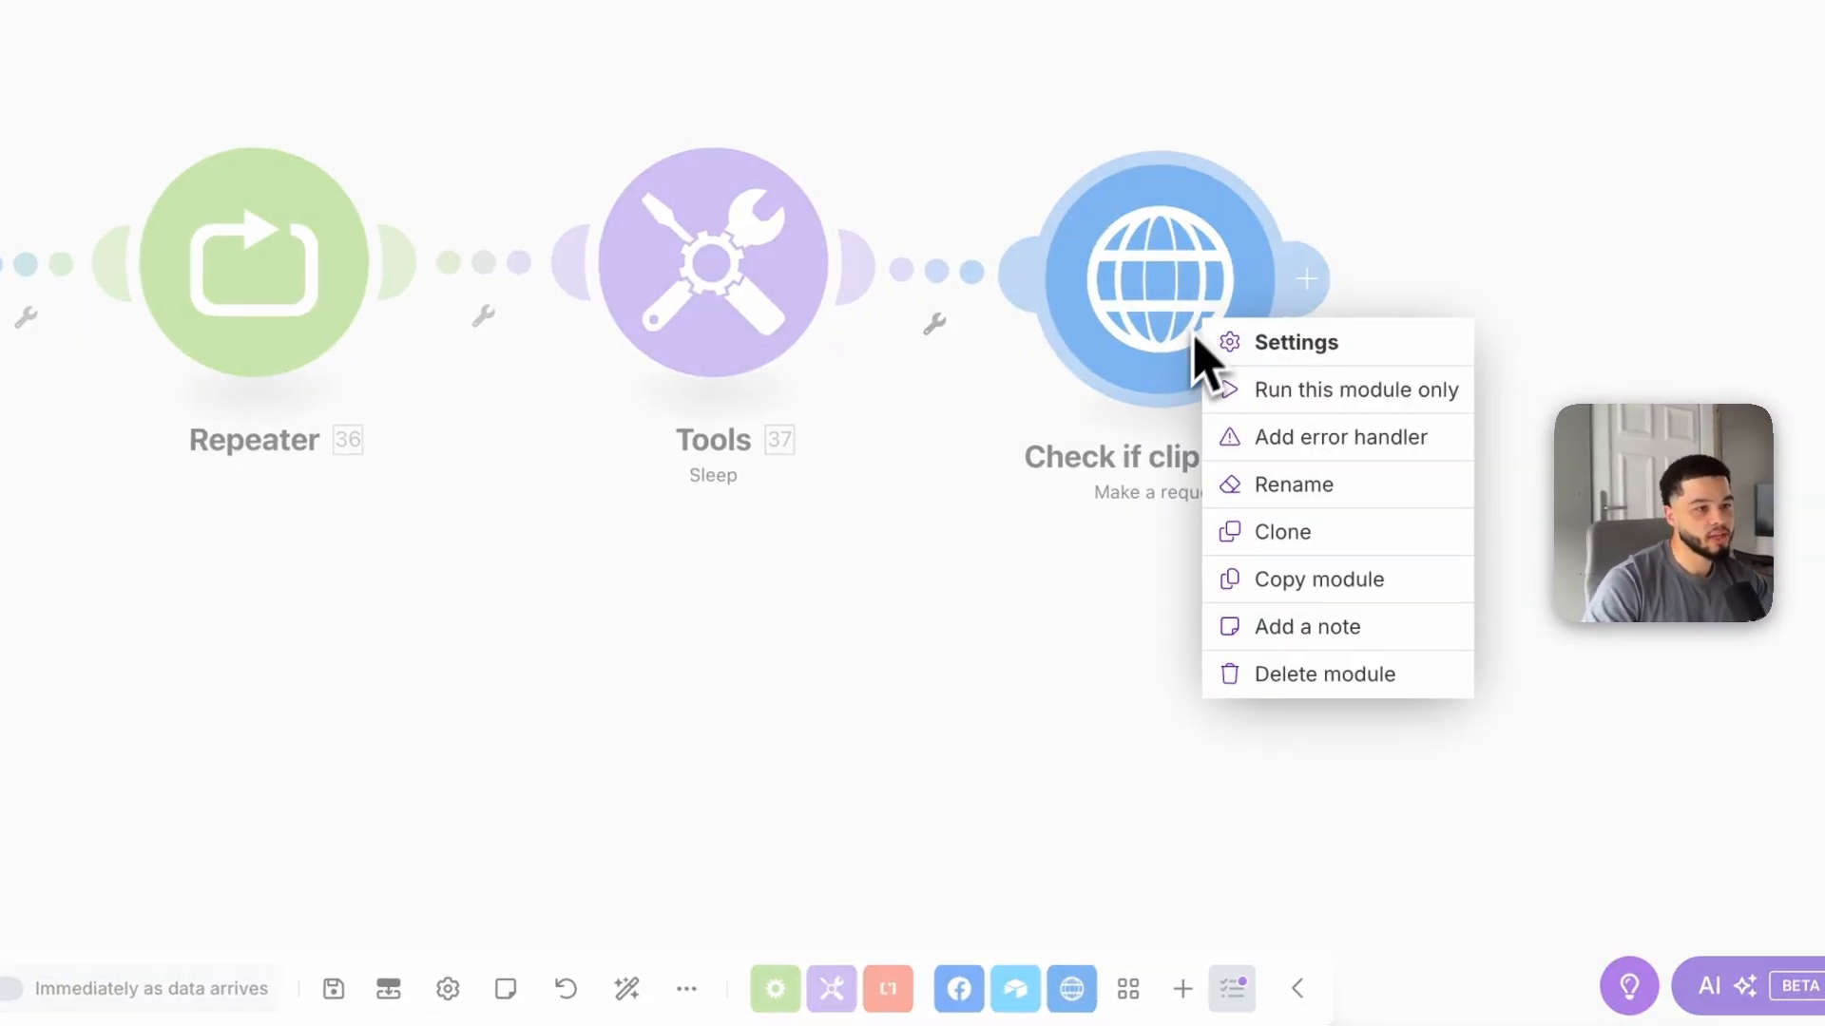
click(1309, 397)
click(1428, 801)
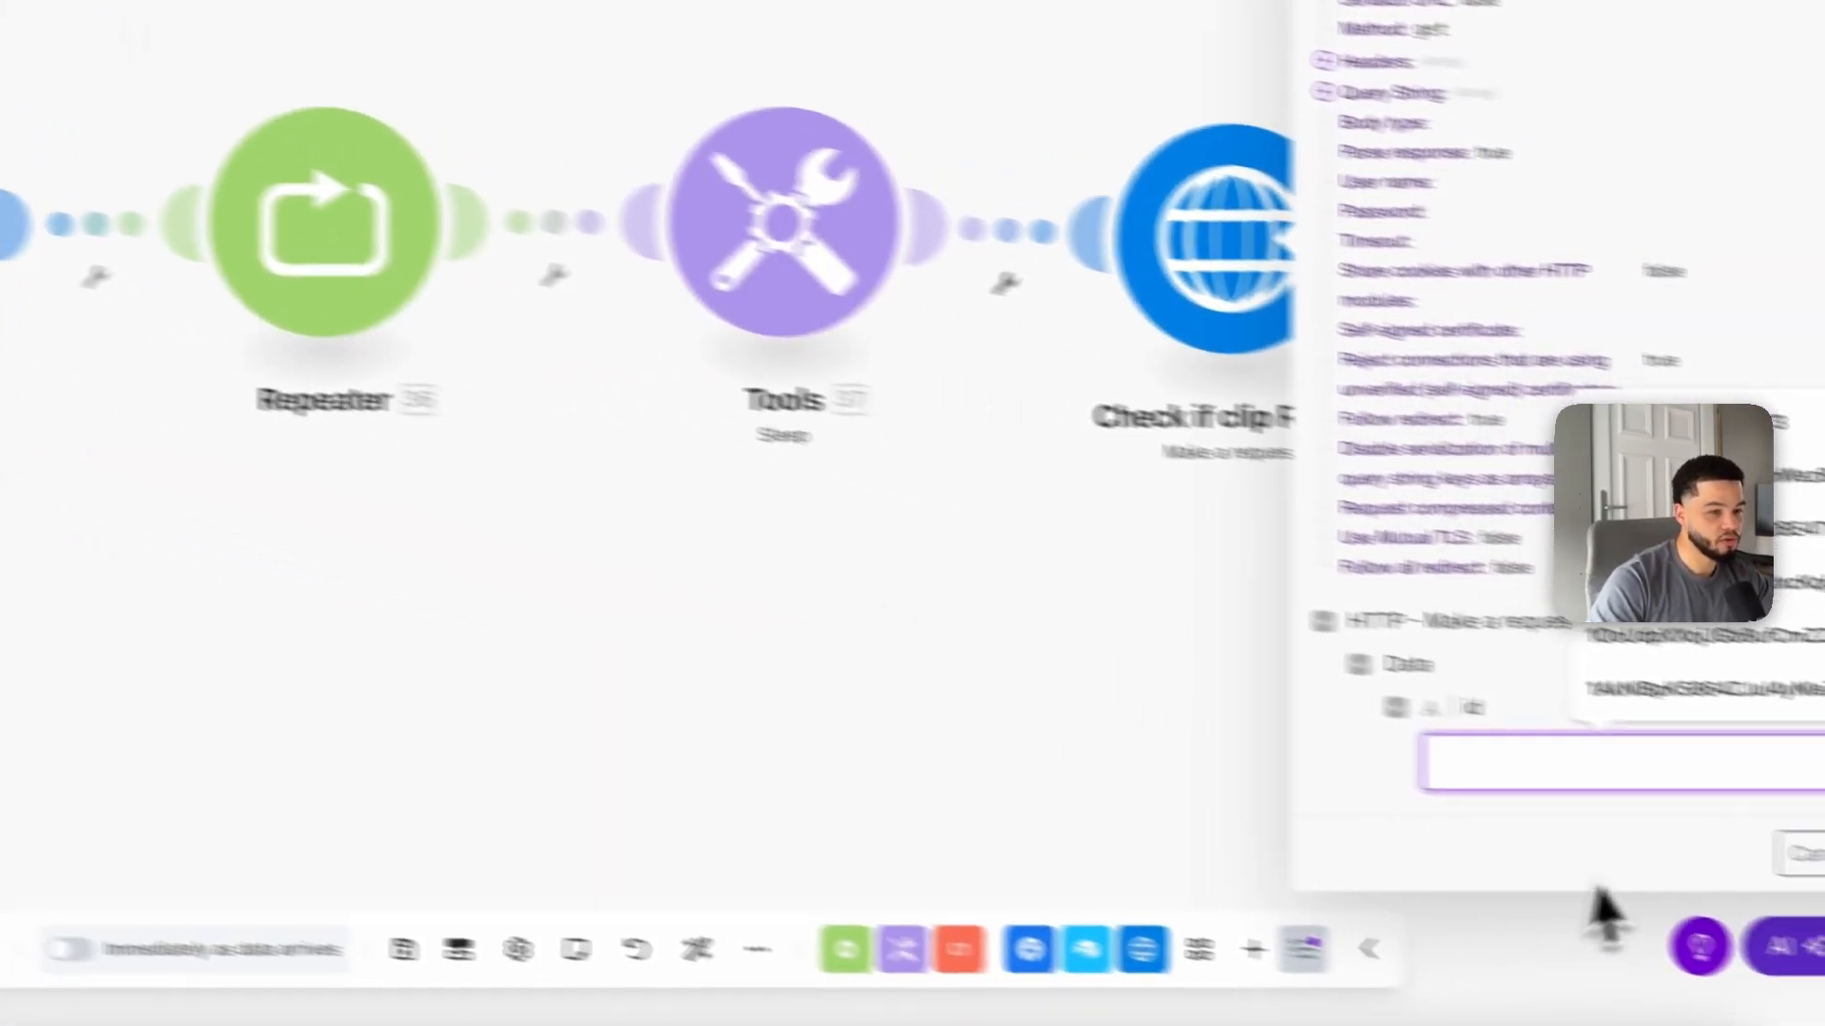
text(7ZpfvAXwSHK5VIIE)
click(1738, 823)
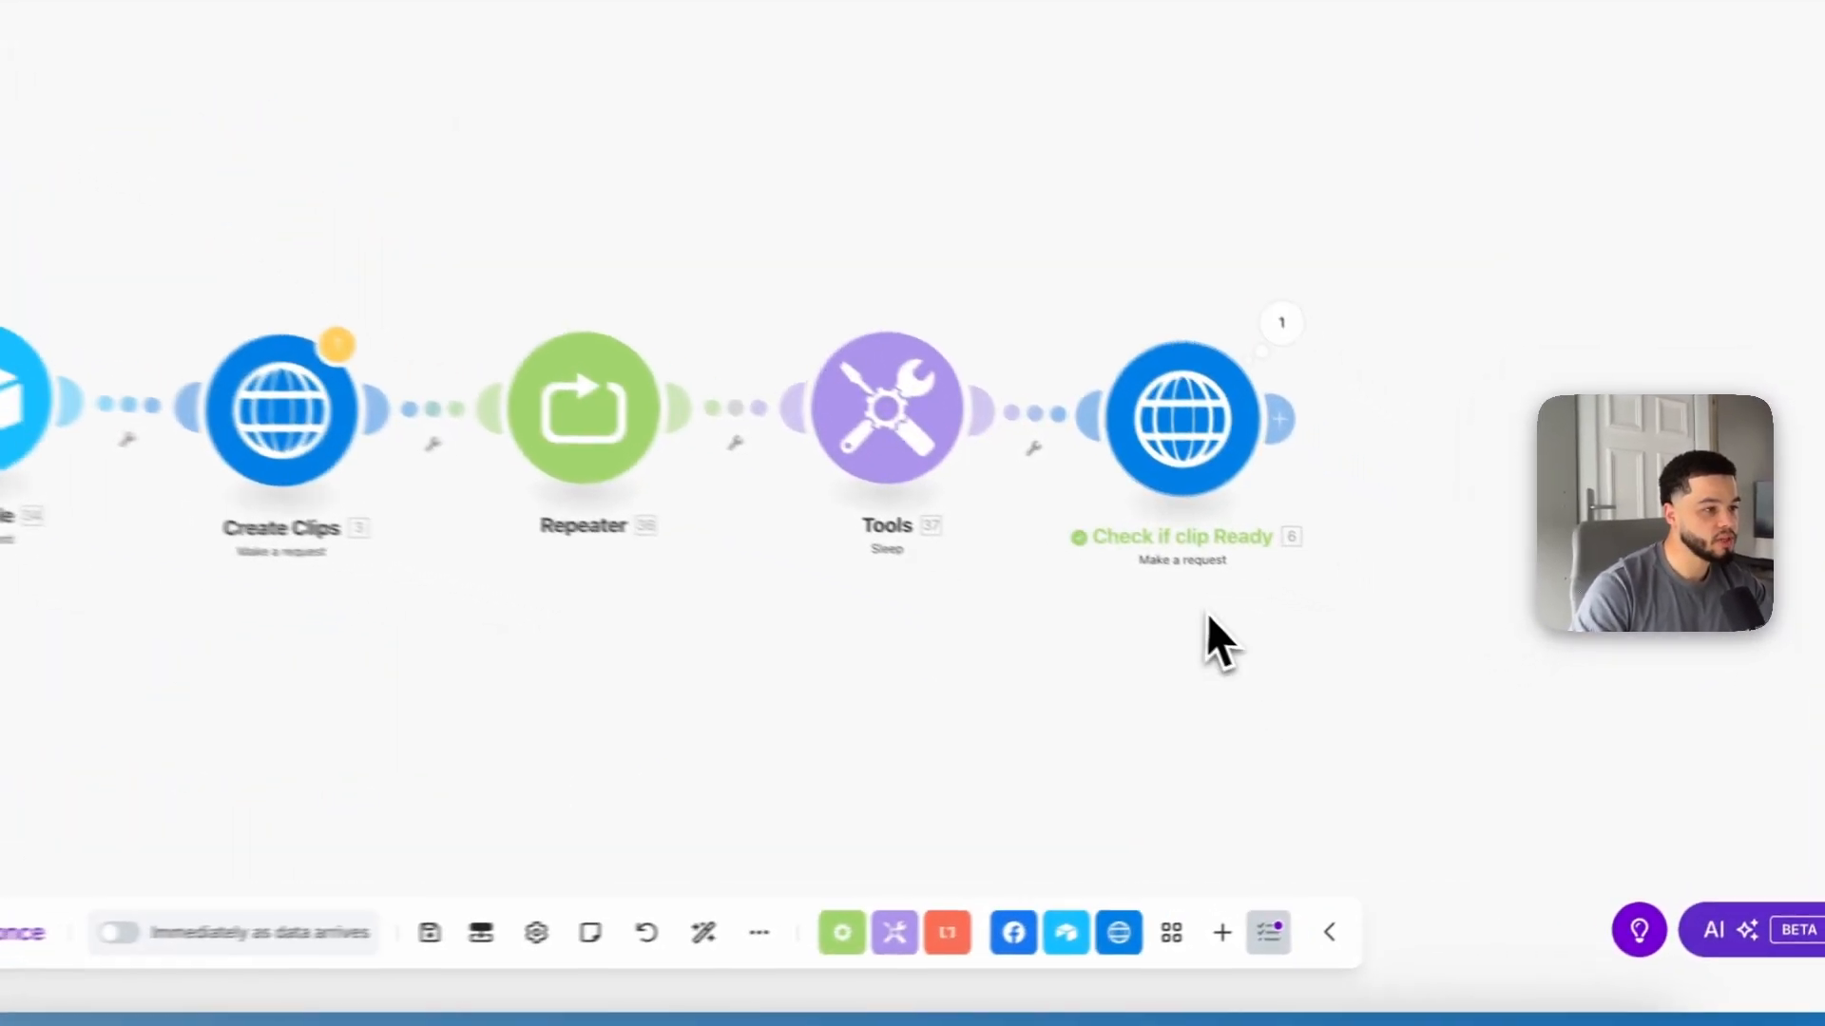
click(1281, 322)
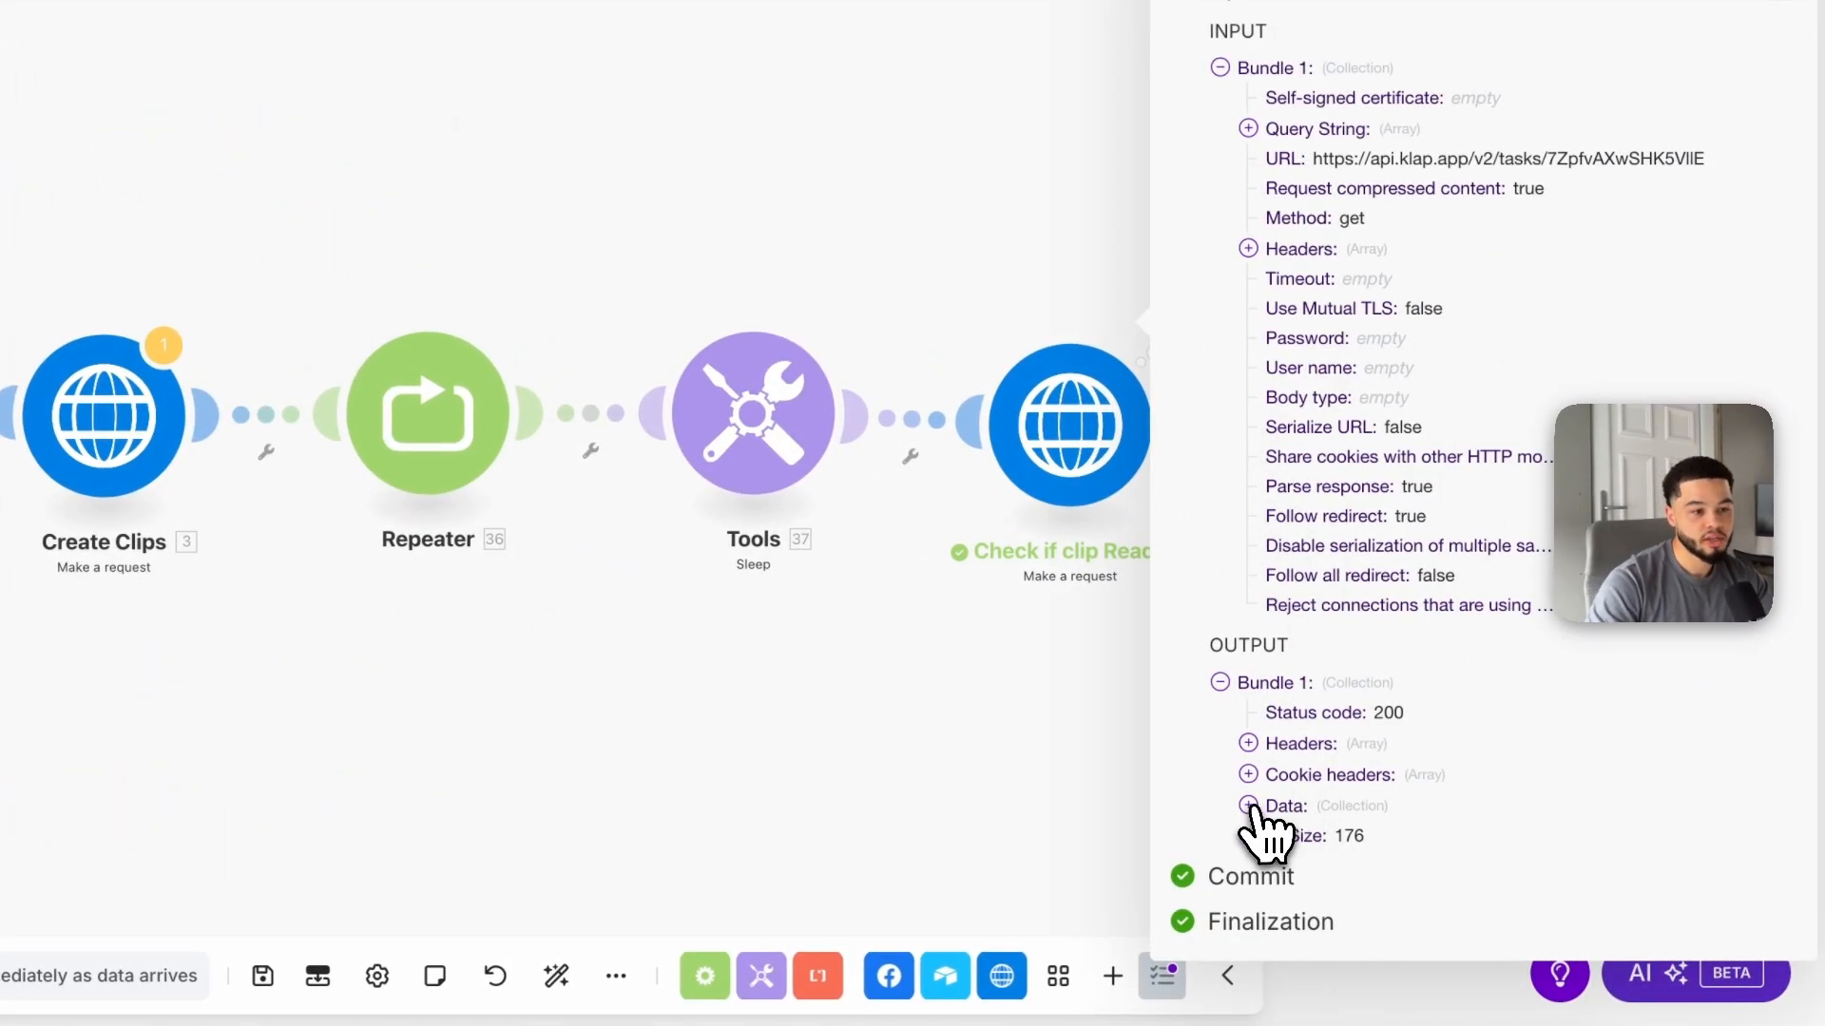
click(1248, 805)
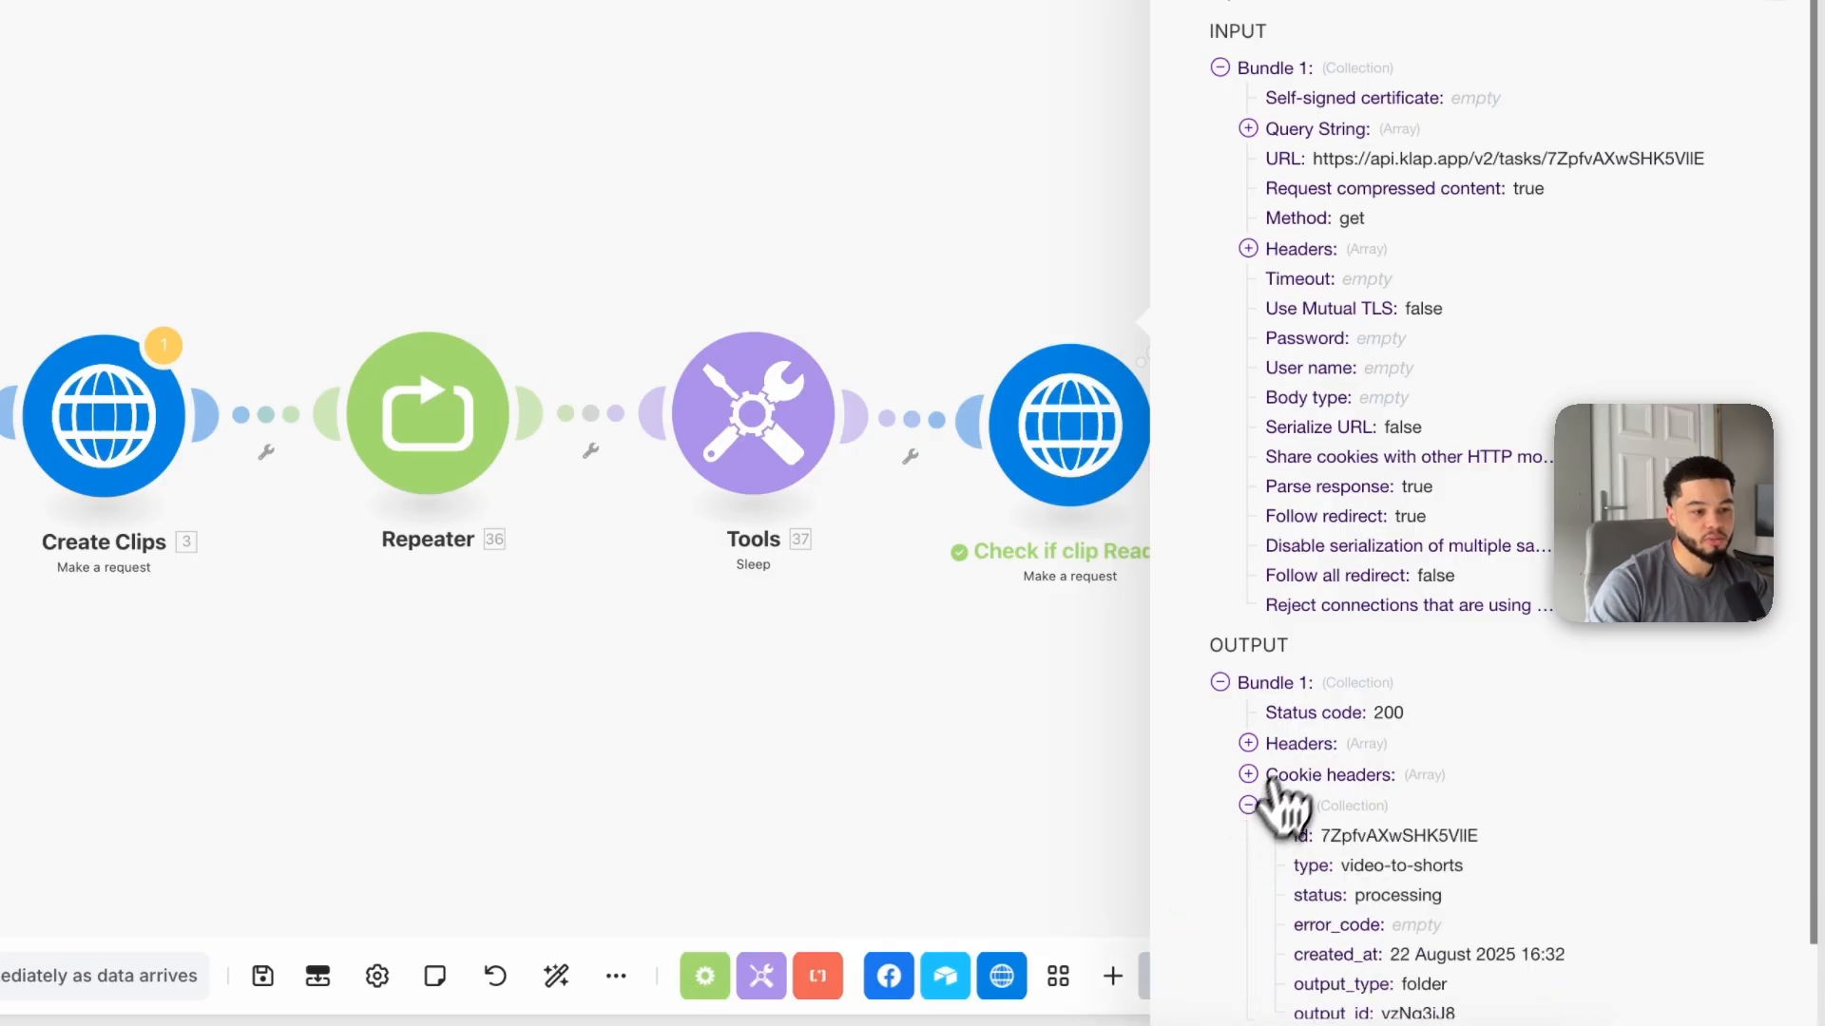
scroll(1302, 779, down, 2)
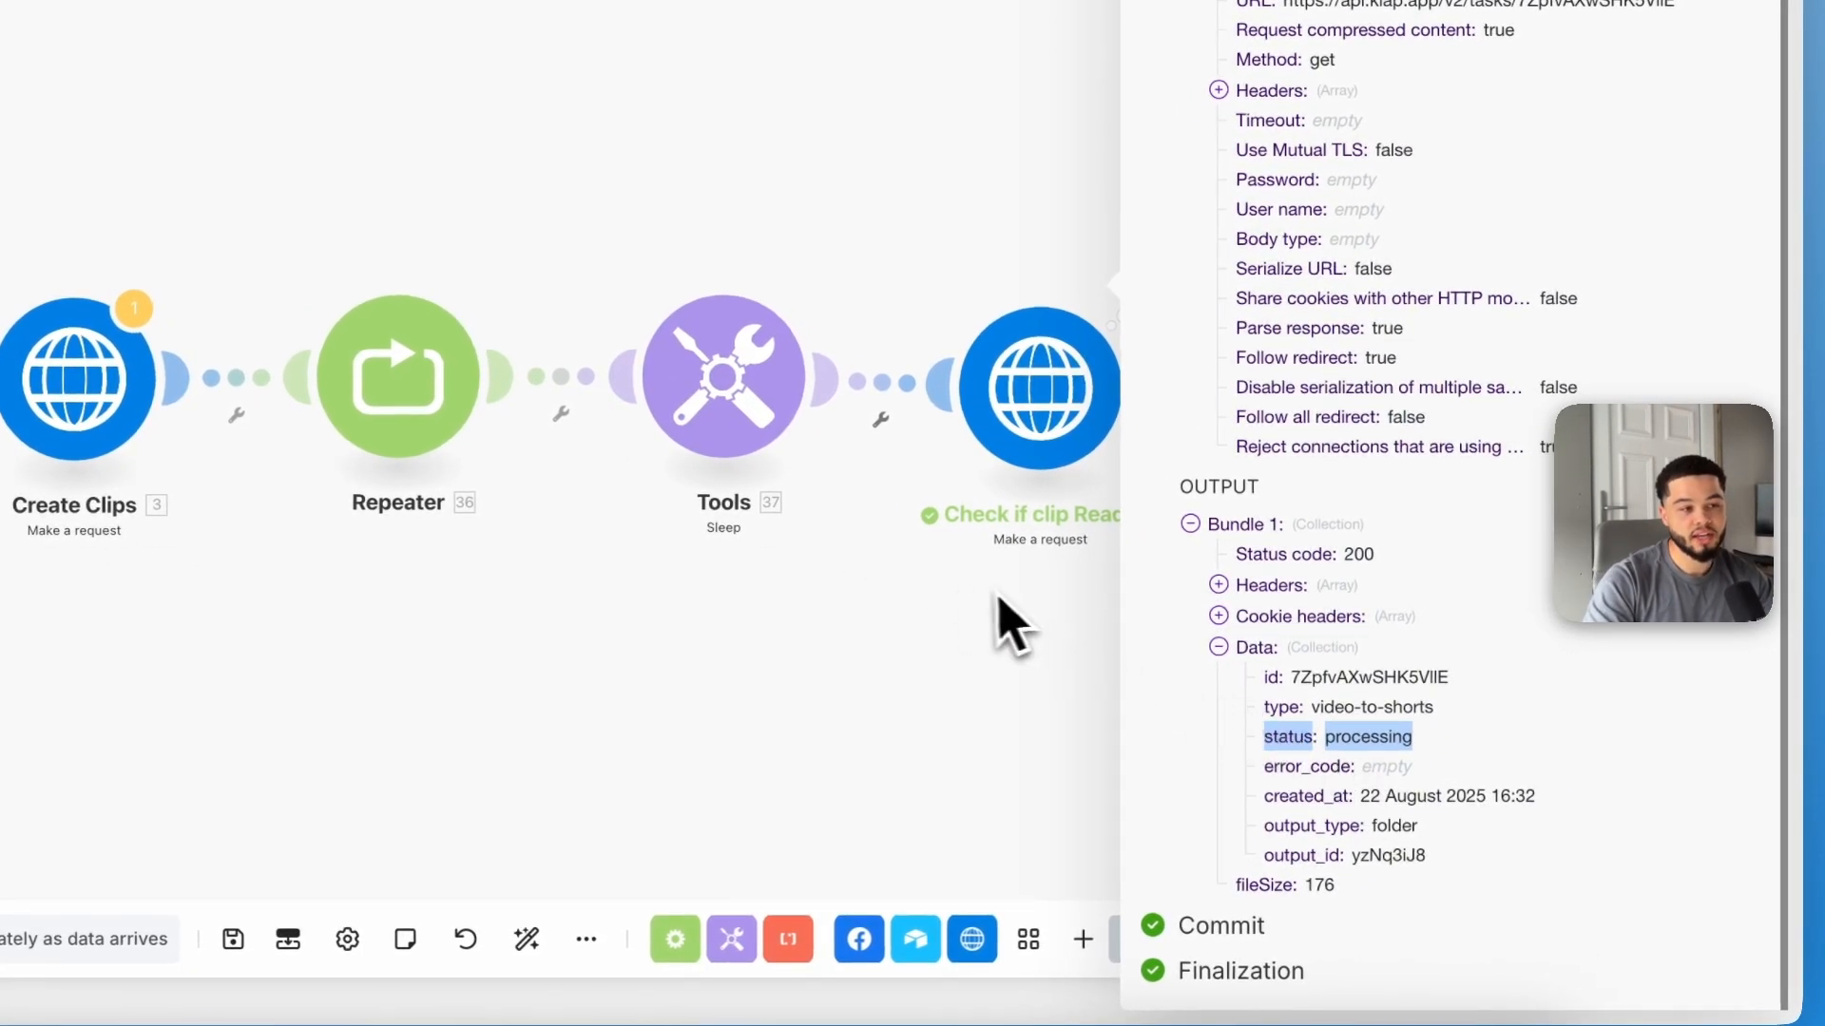
Step: Add a Router after the Check if clip Ready module
click(1080, 660)
drag(1081, 660, 420, 629)
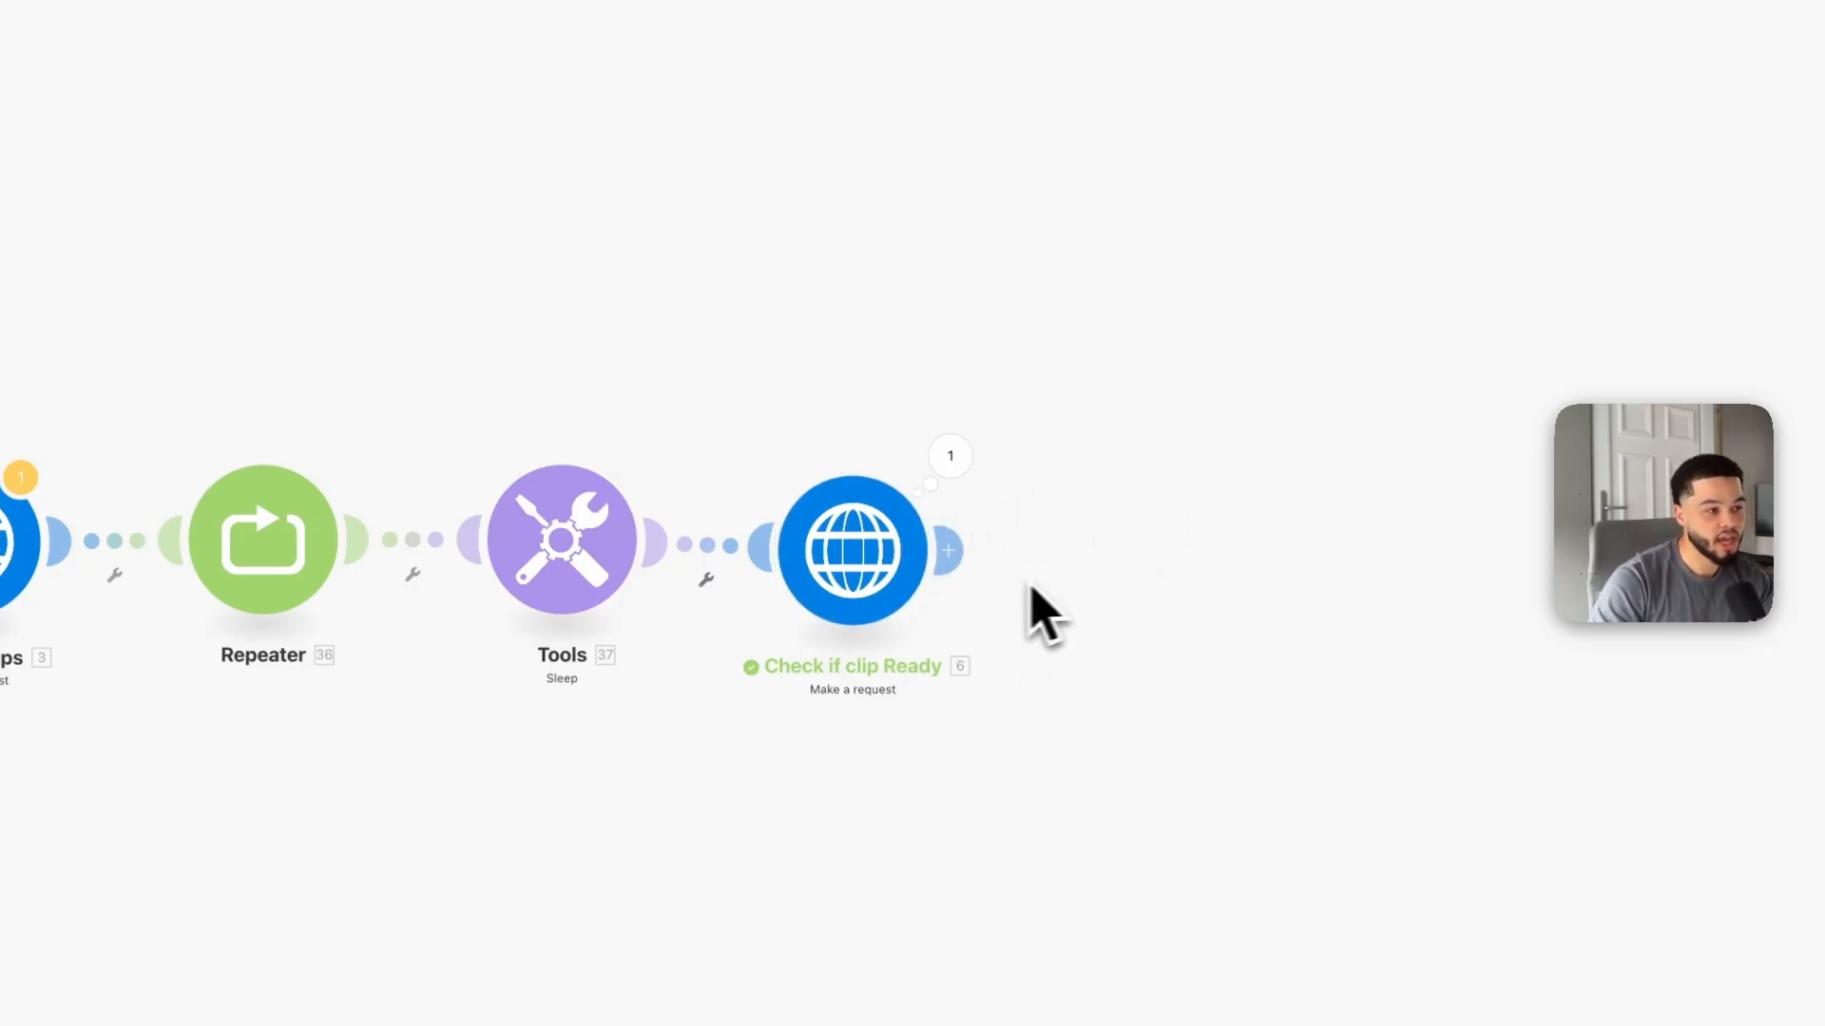
click(955, 549)
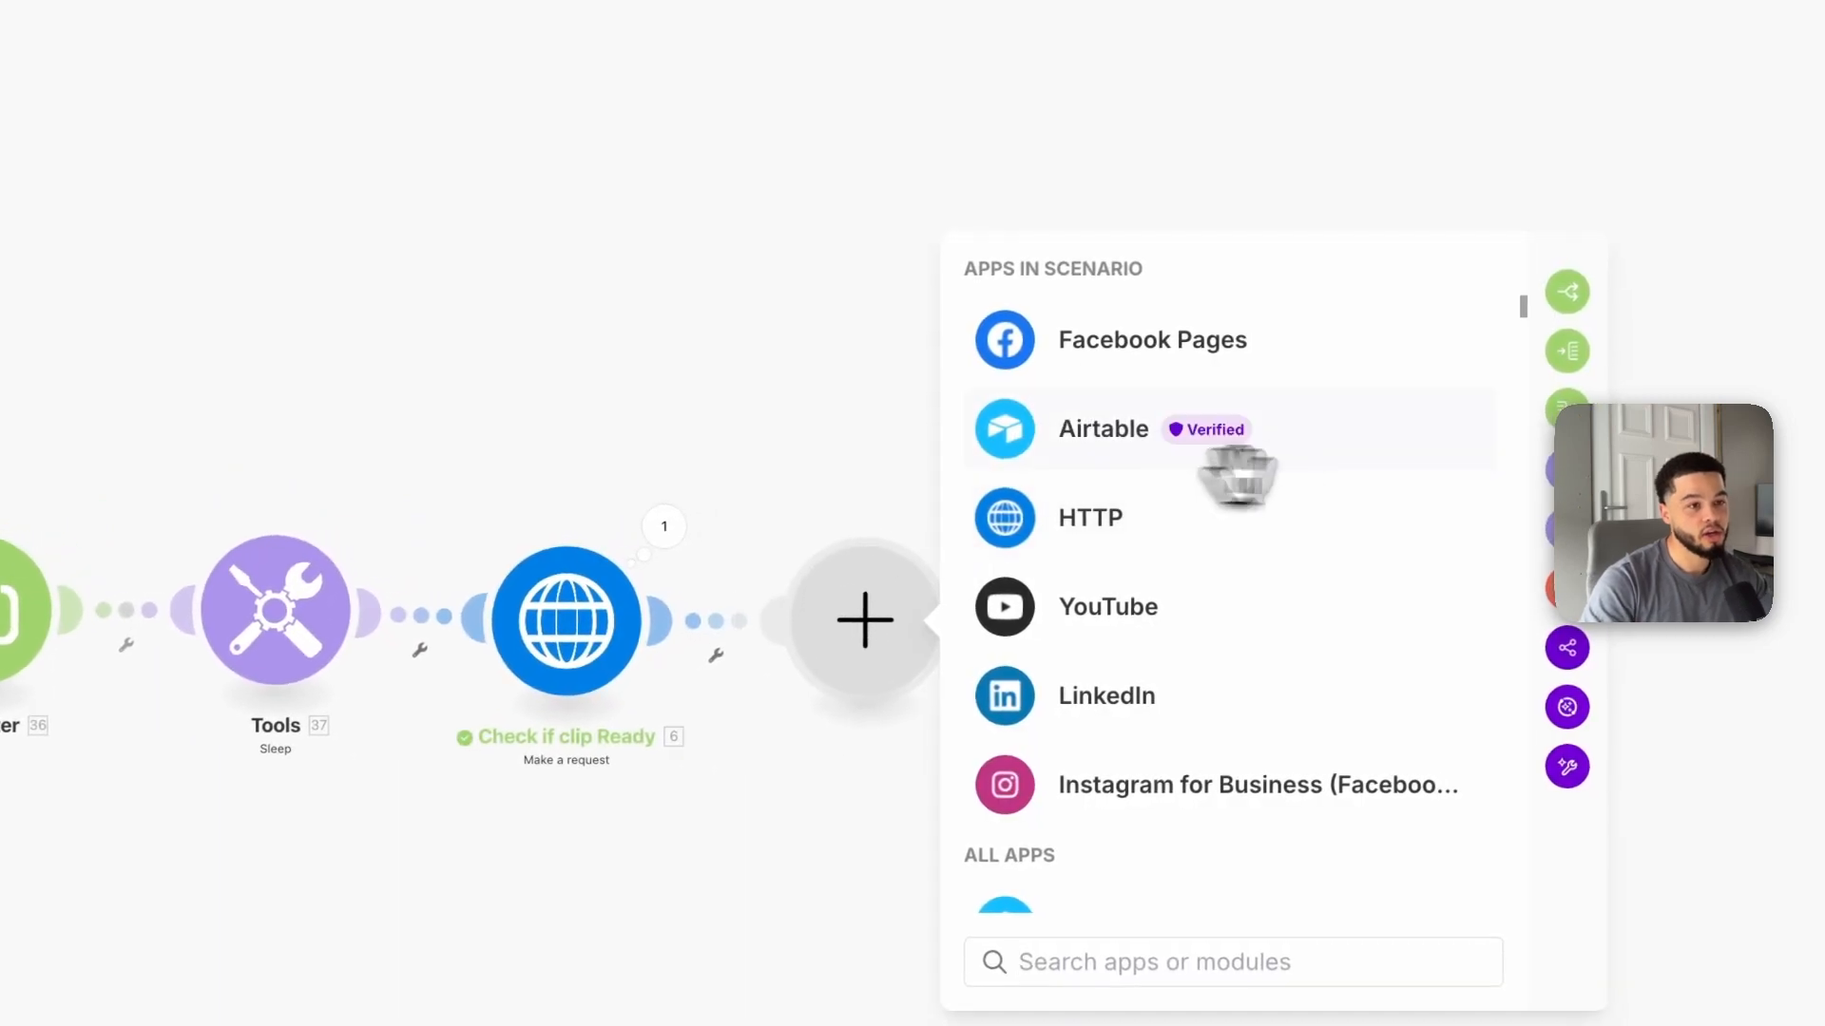
click(1517, 253)
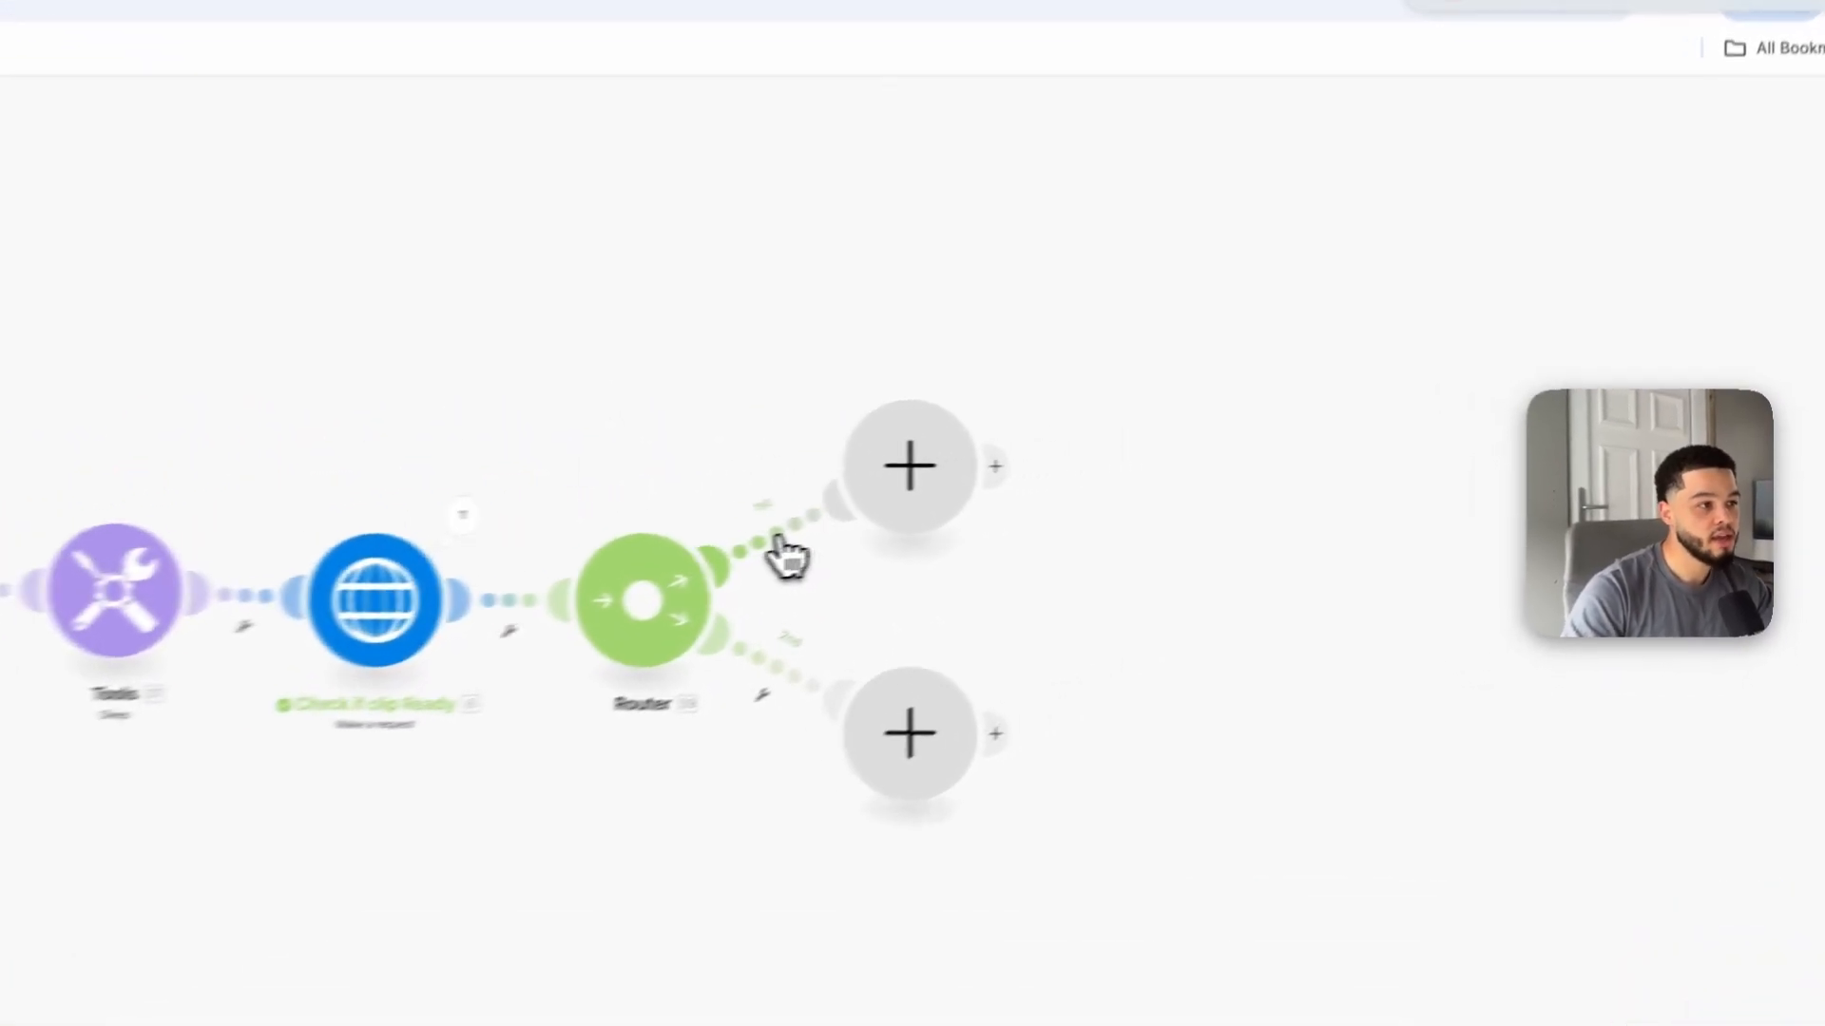
Step: Set the router's first route filter, labelled Ready, to pass when 6. data: status equals ready
click(1034, 517)
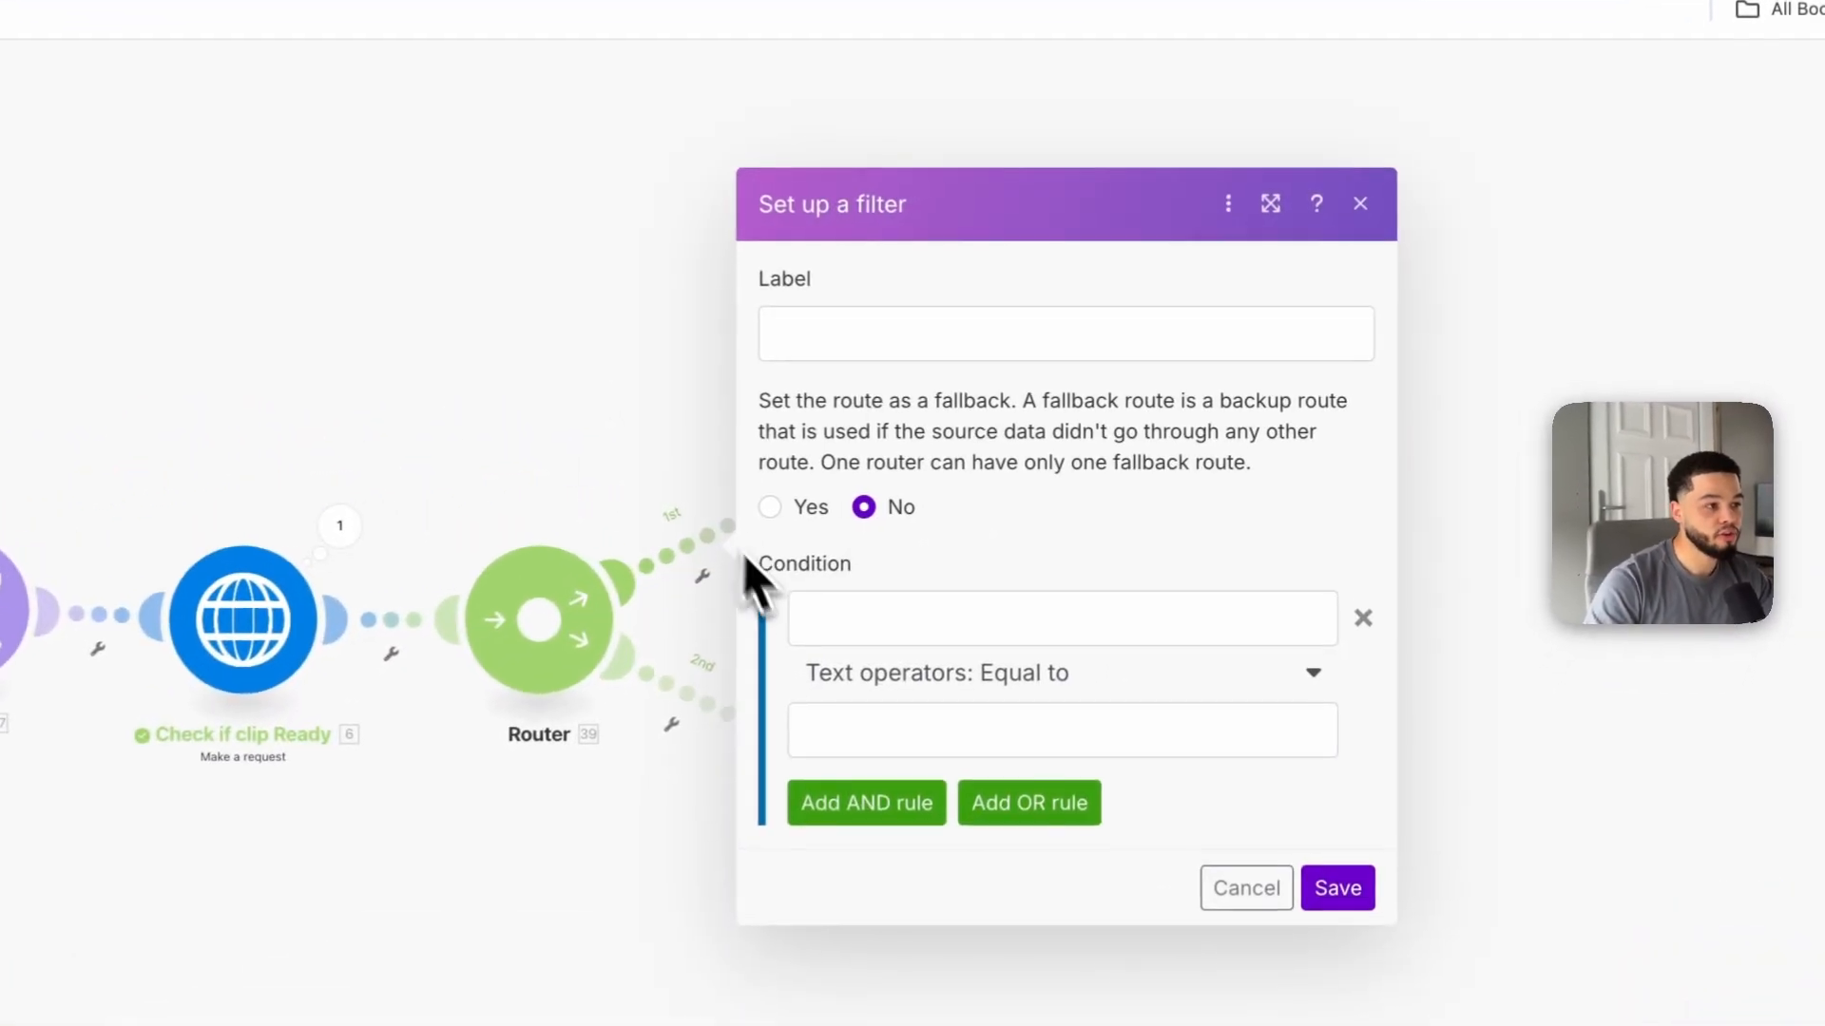
click(1130, 368)
text(Ready)
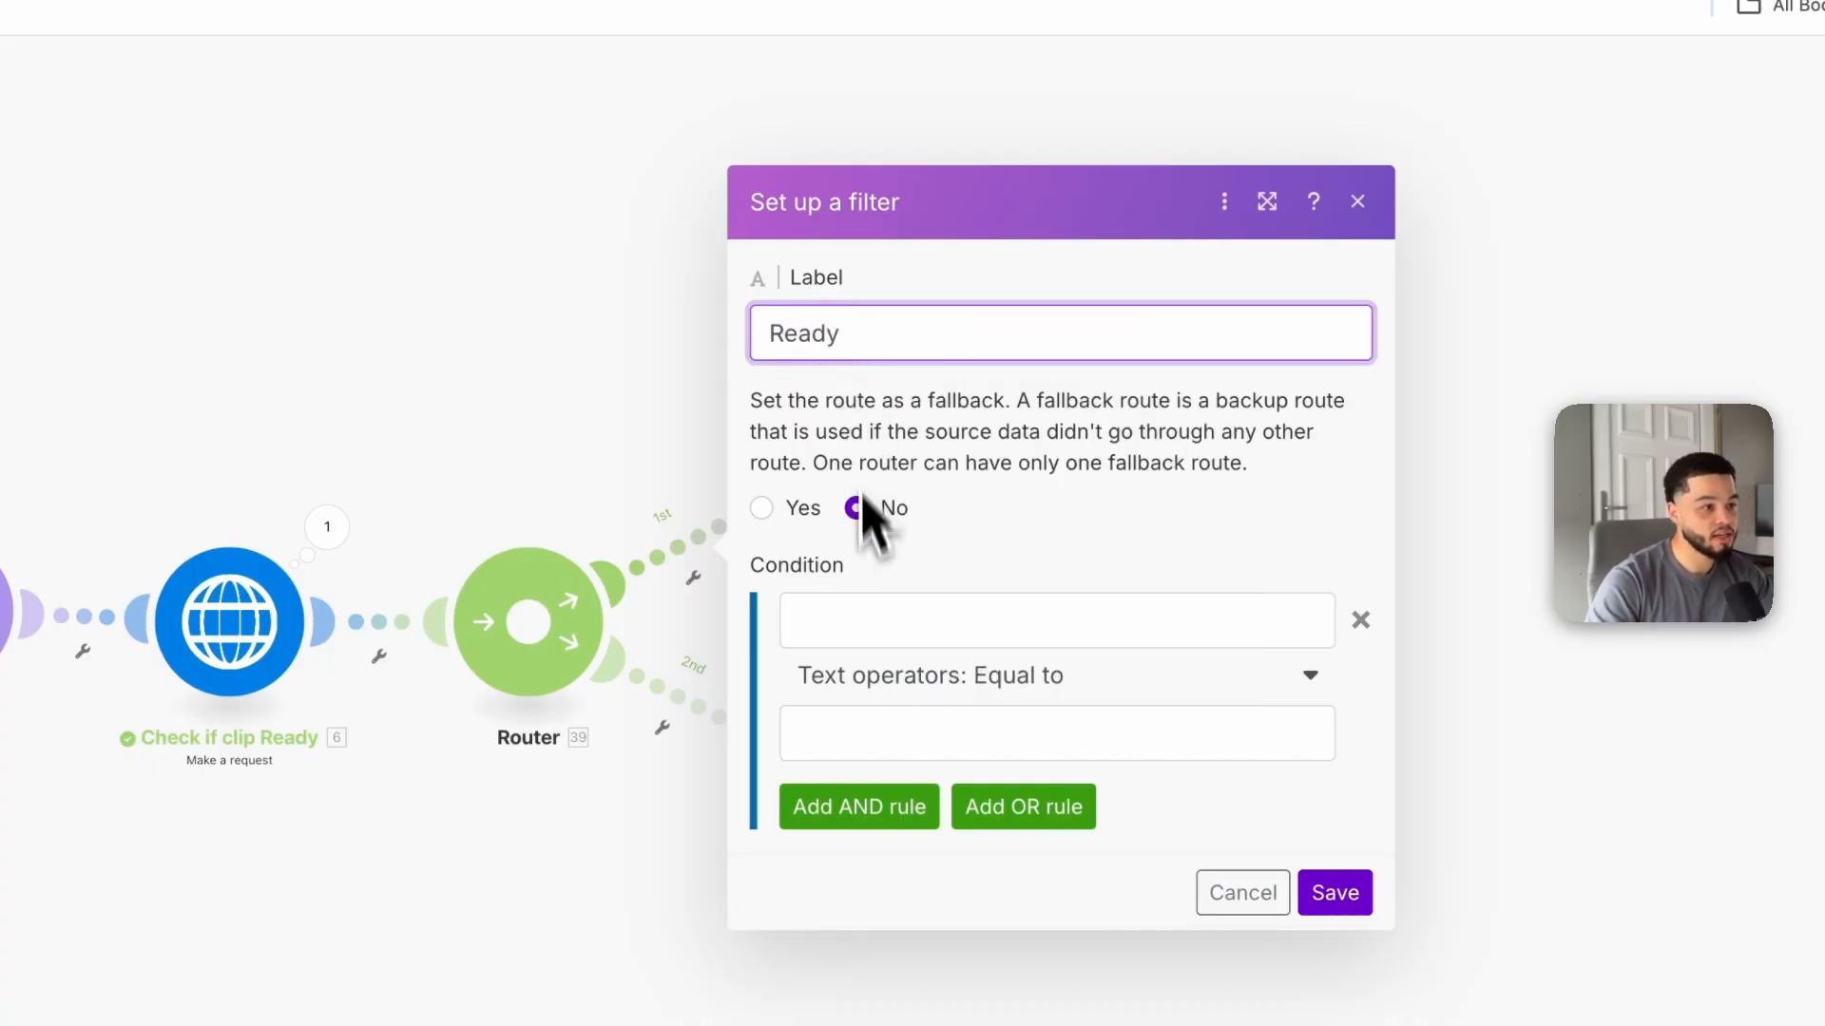
click(858, 613)
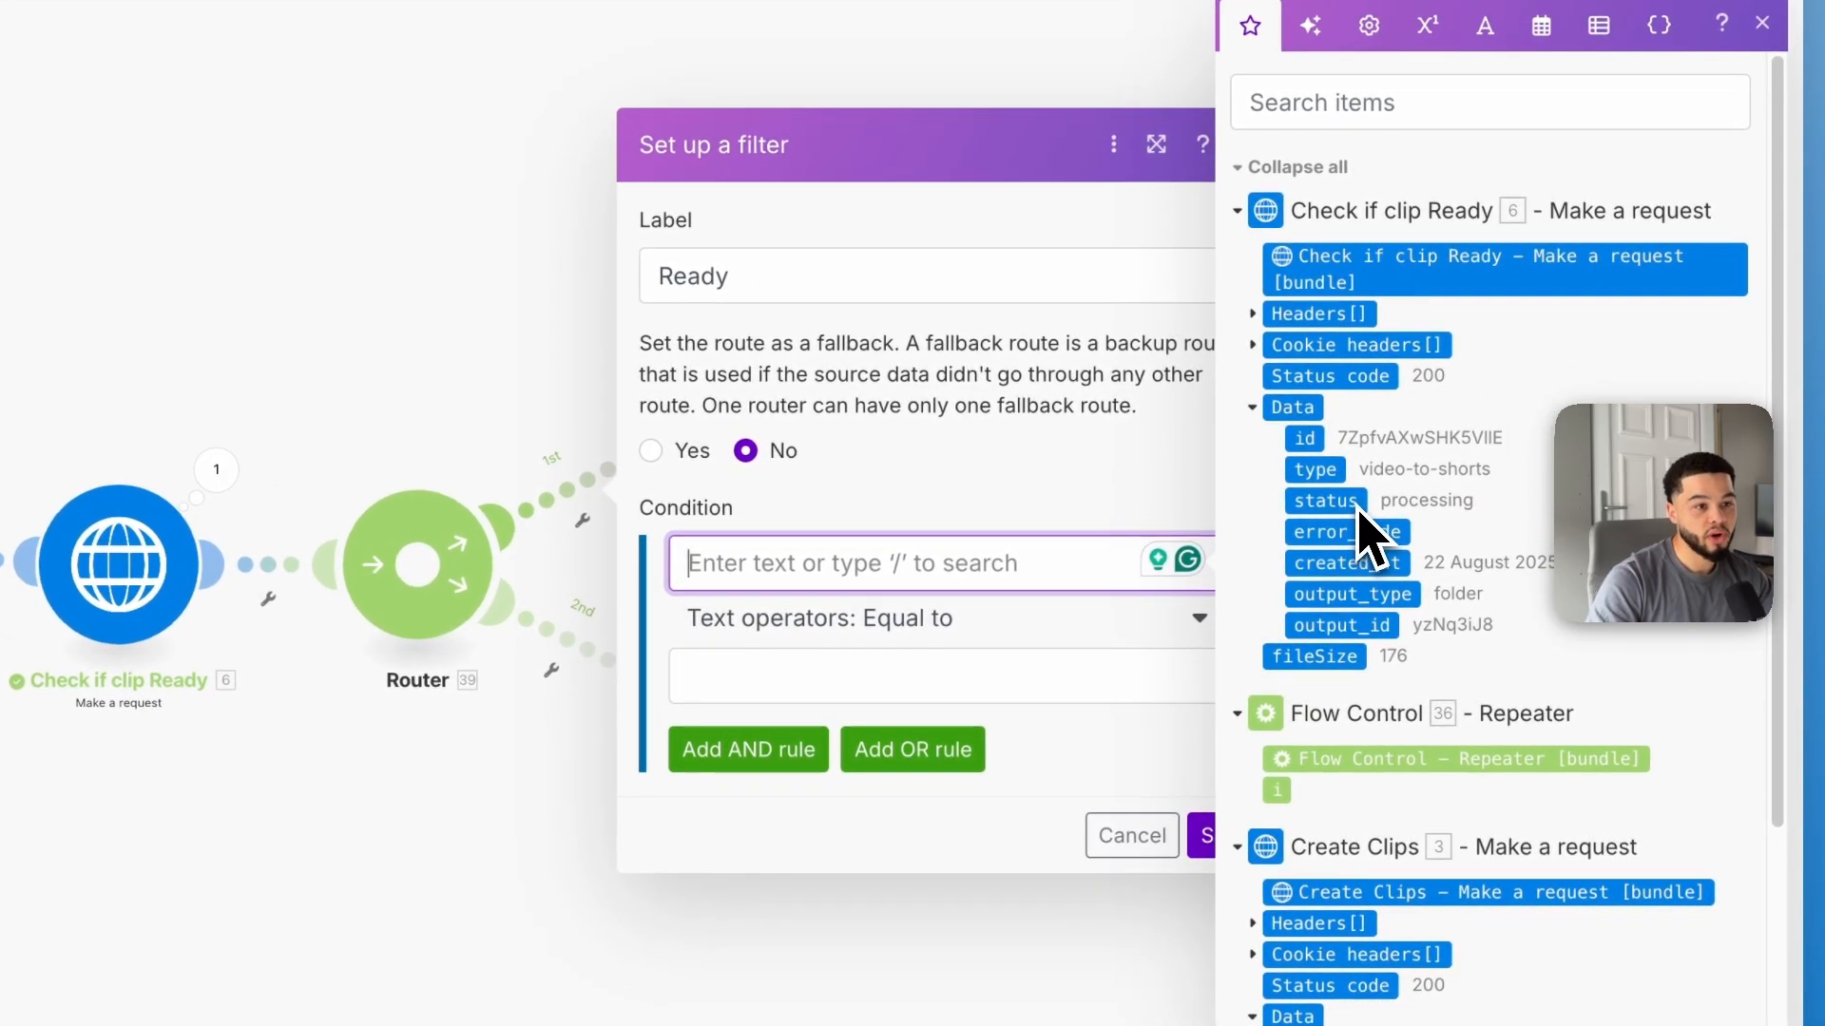
click(1330, 500)
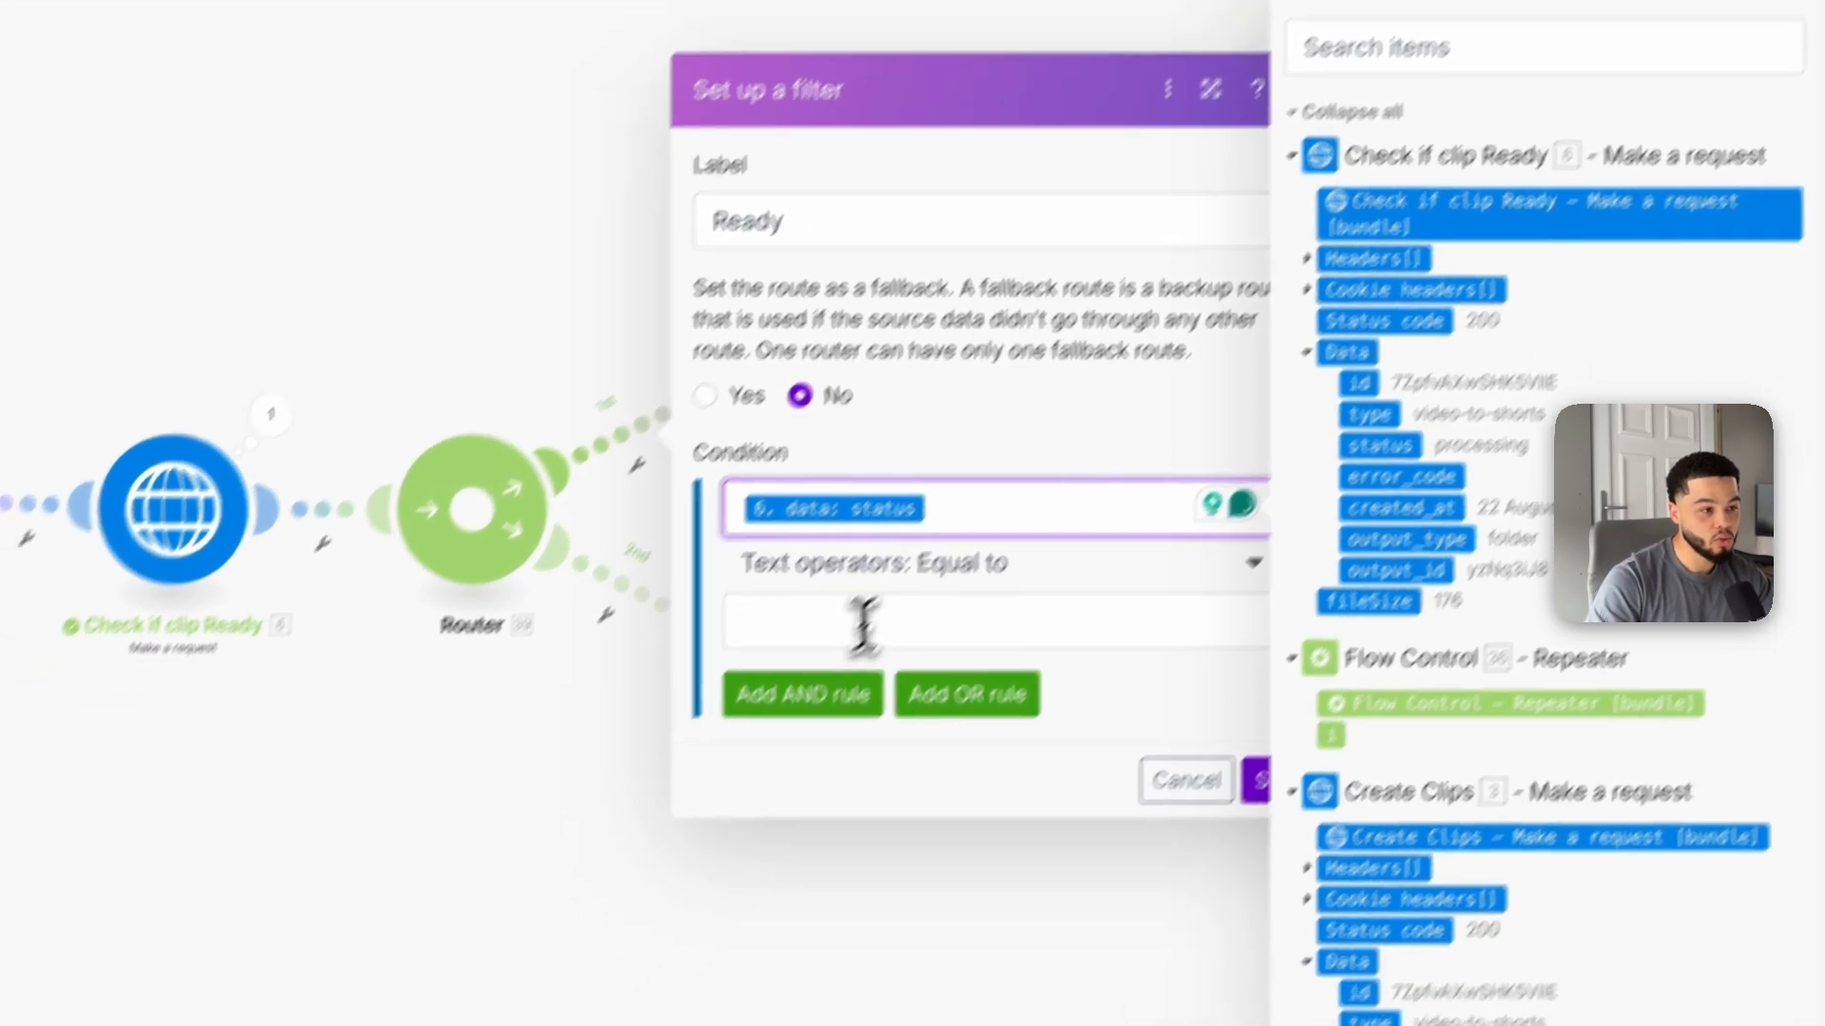
click(831, 676)
text(ready)
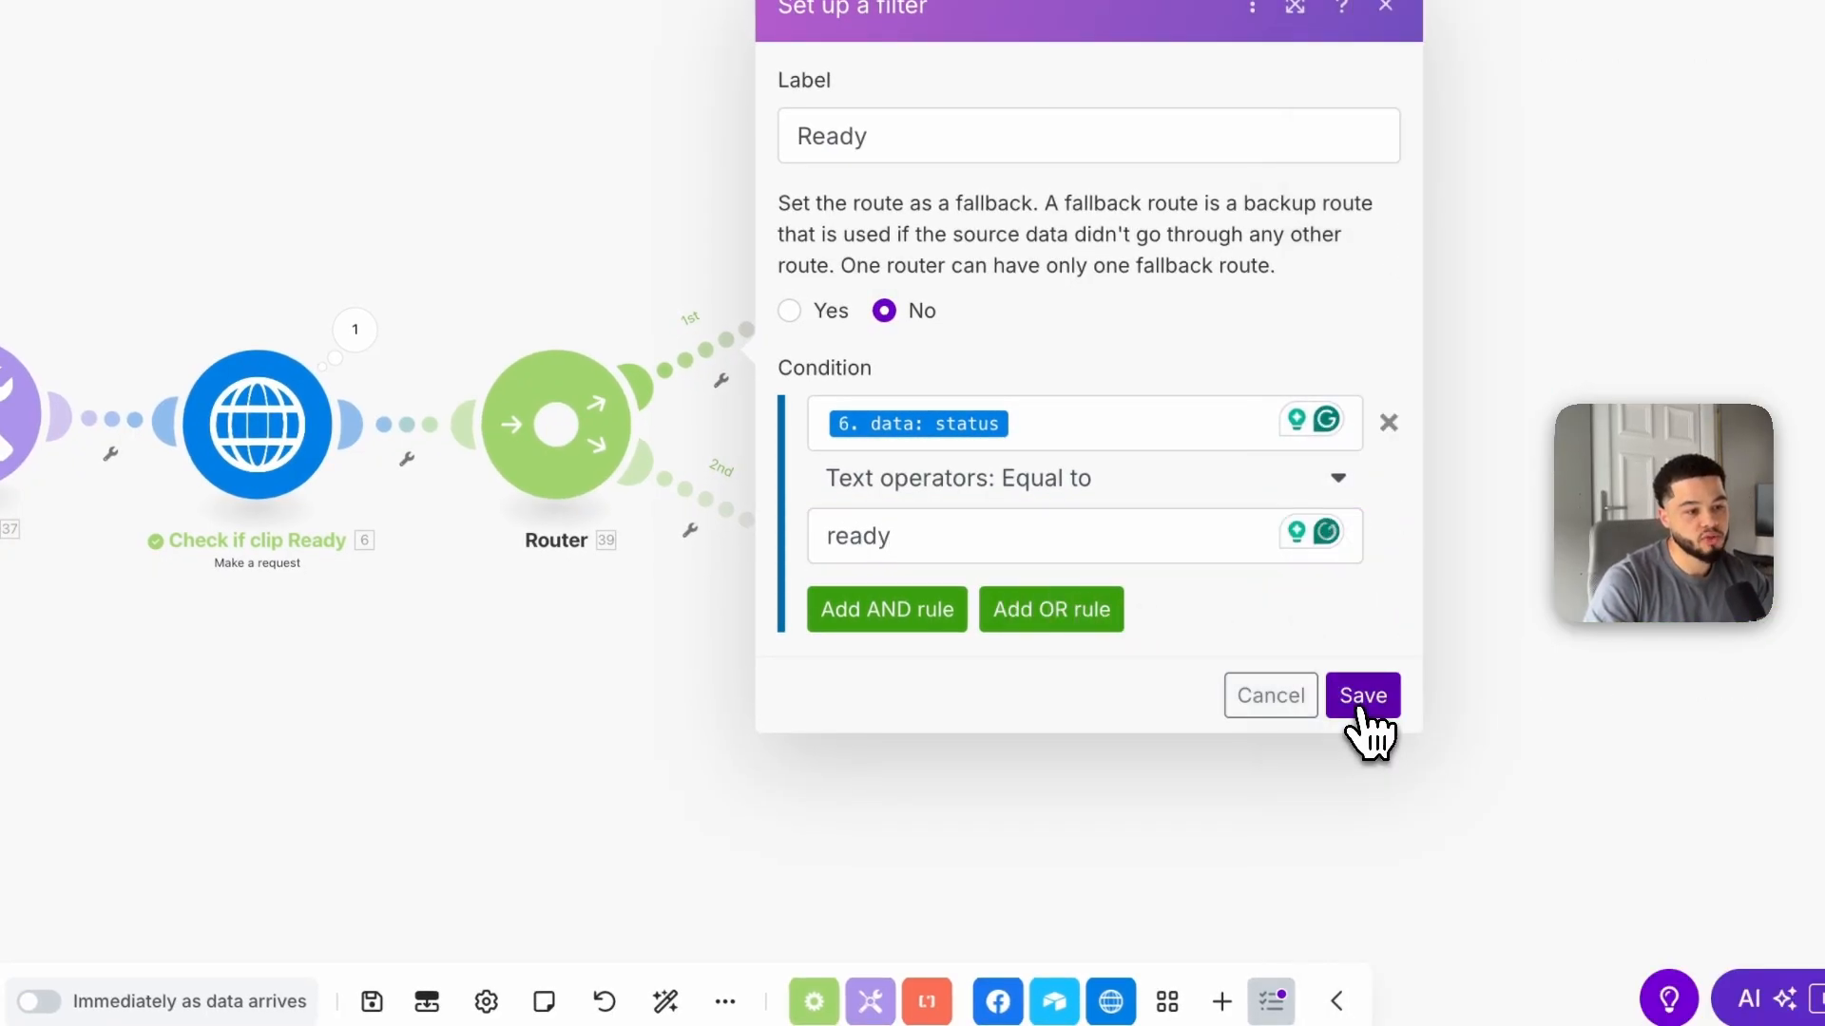
click(1354, 696)
Step: Set the router's second route filter to pass when 6. data: status equals processing
click(694, 522)
click(908, 574)
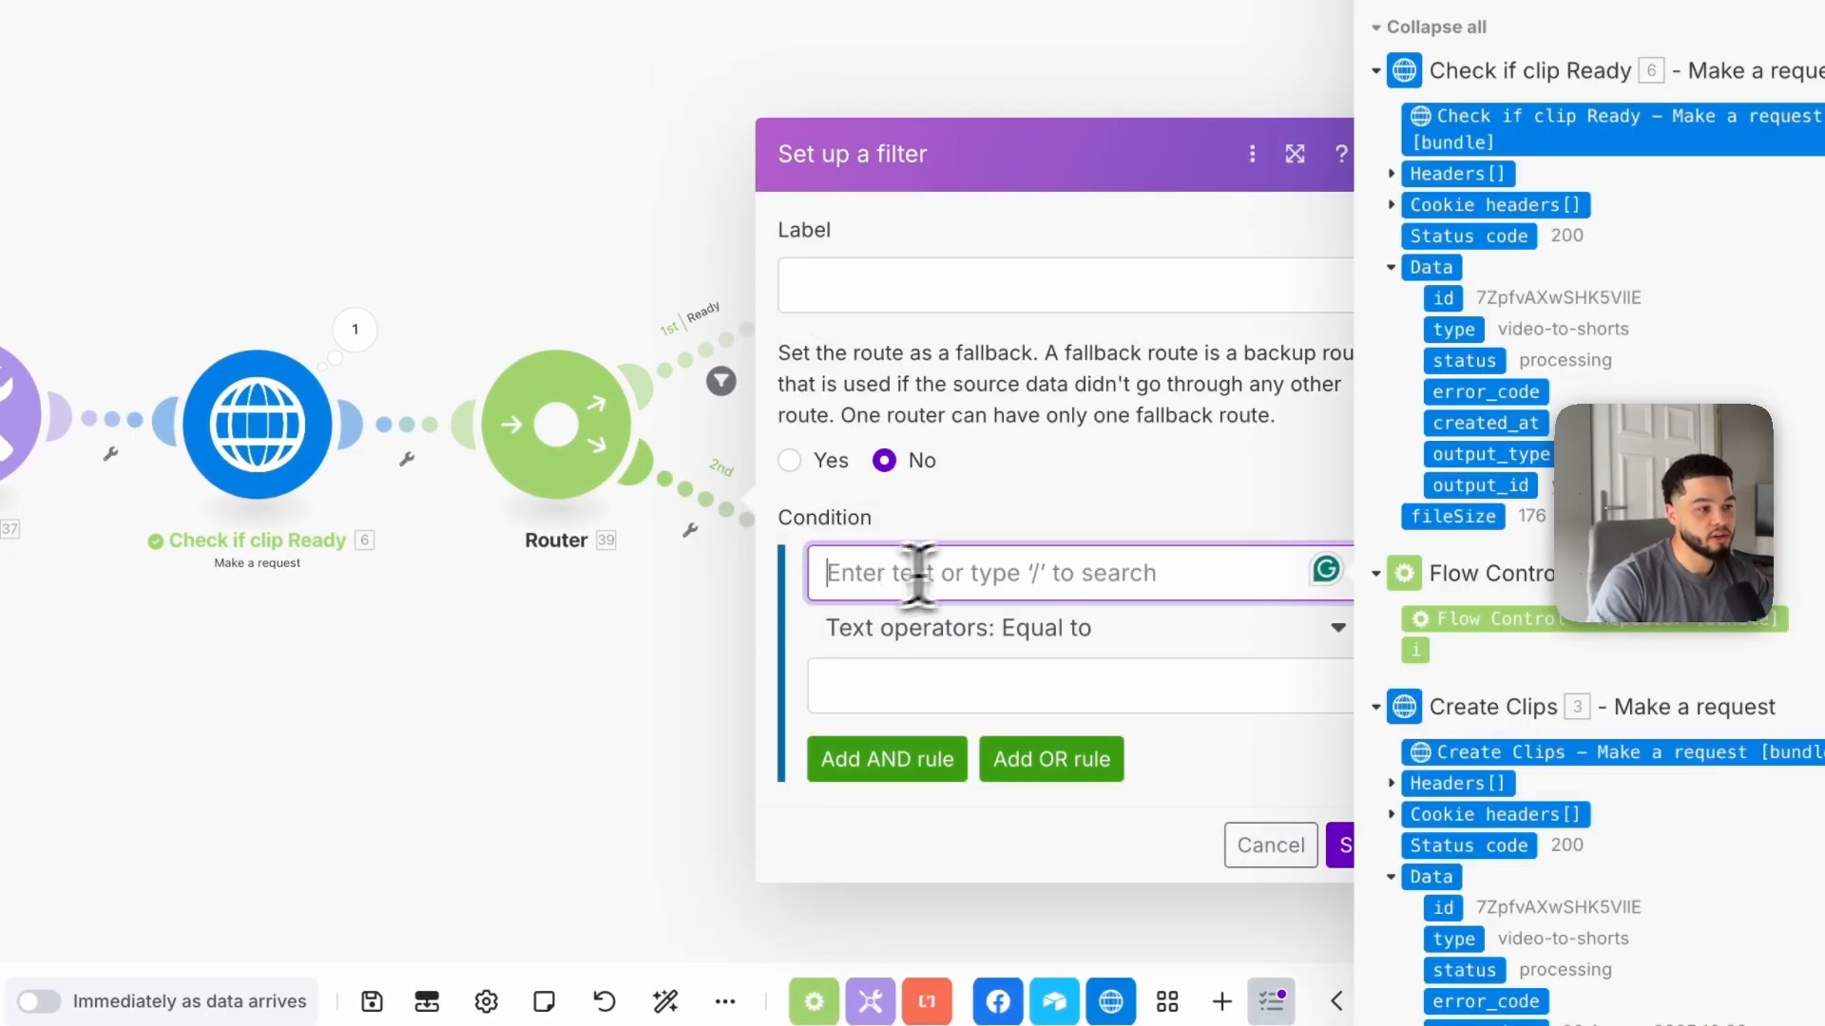
click(1404, 371)
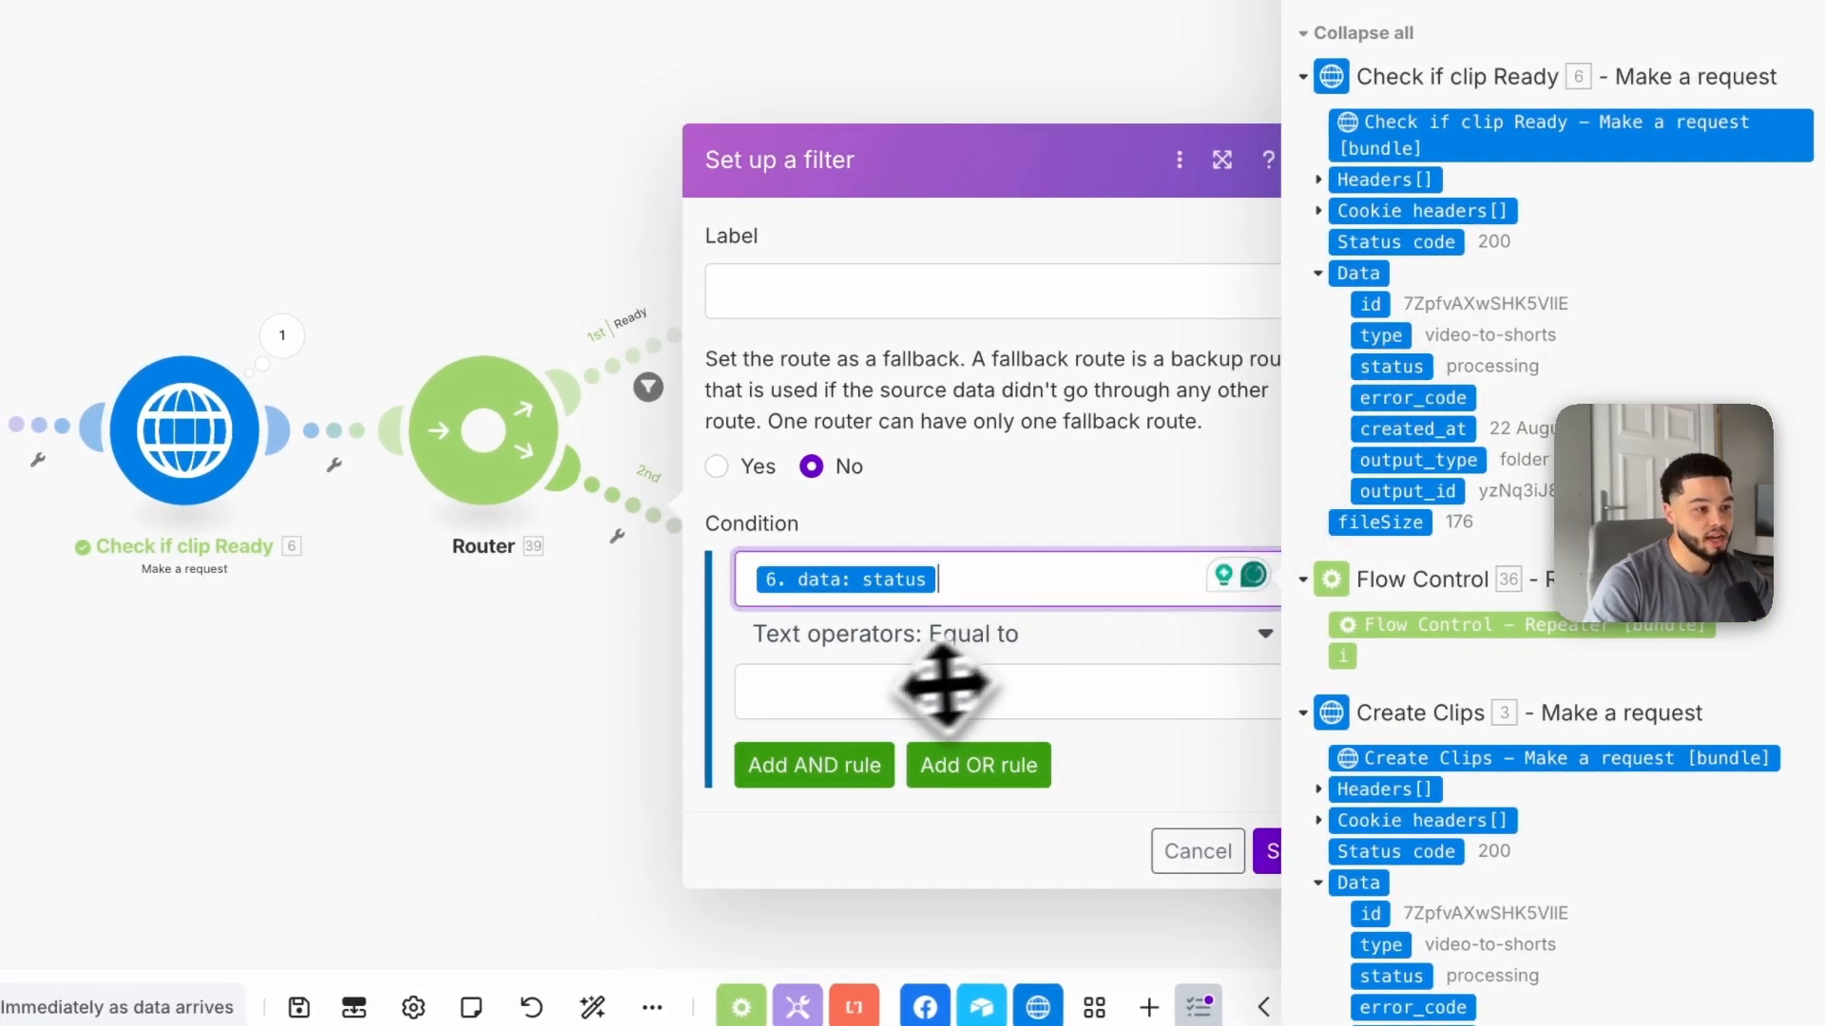
click(878, 682)
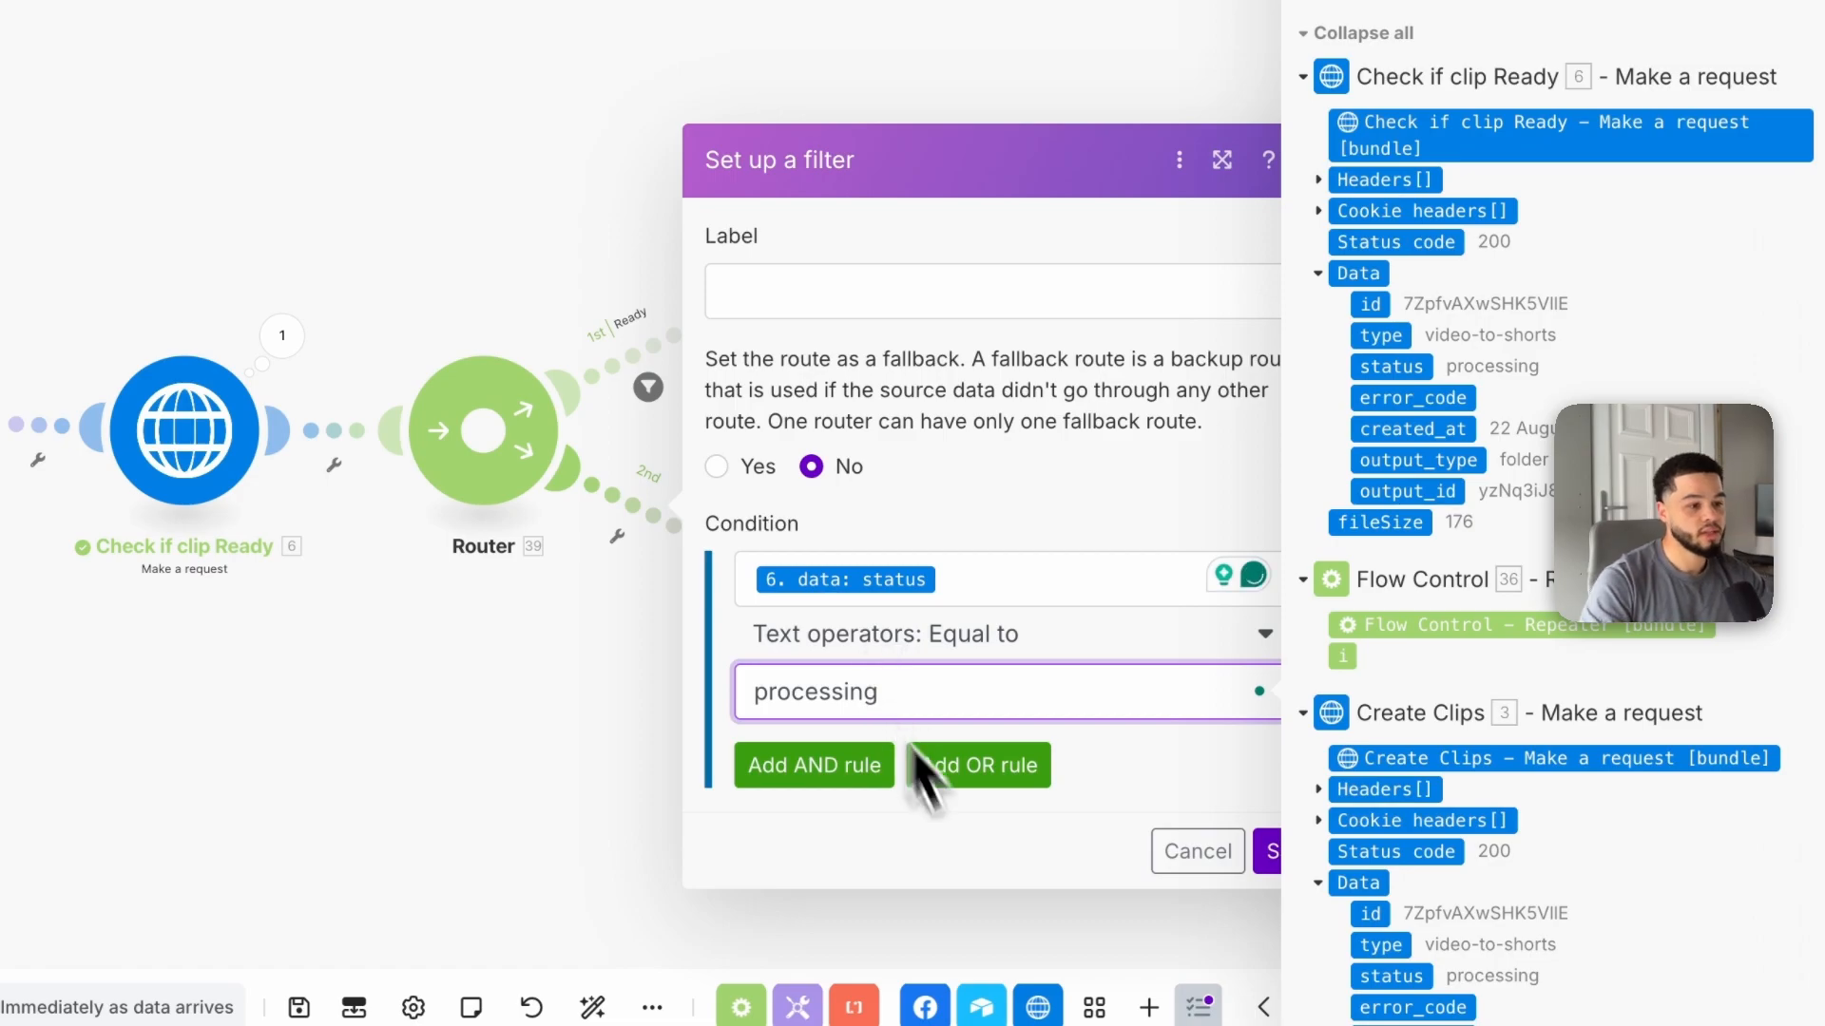
click(1287, 852)
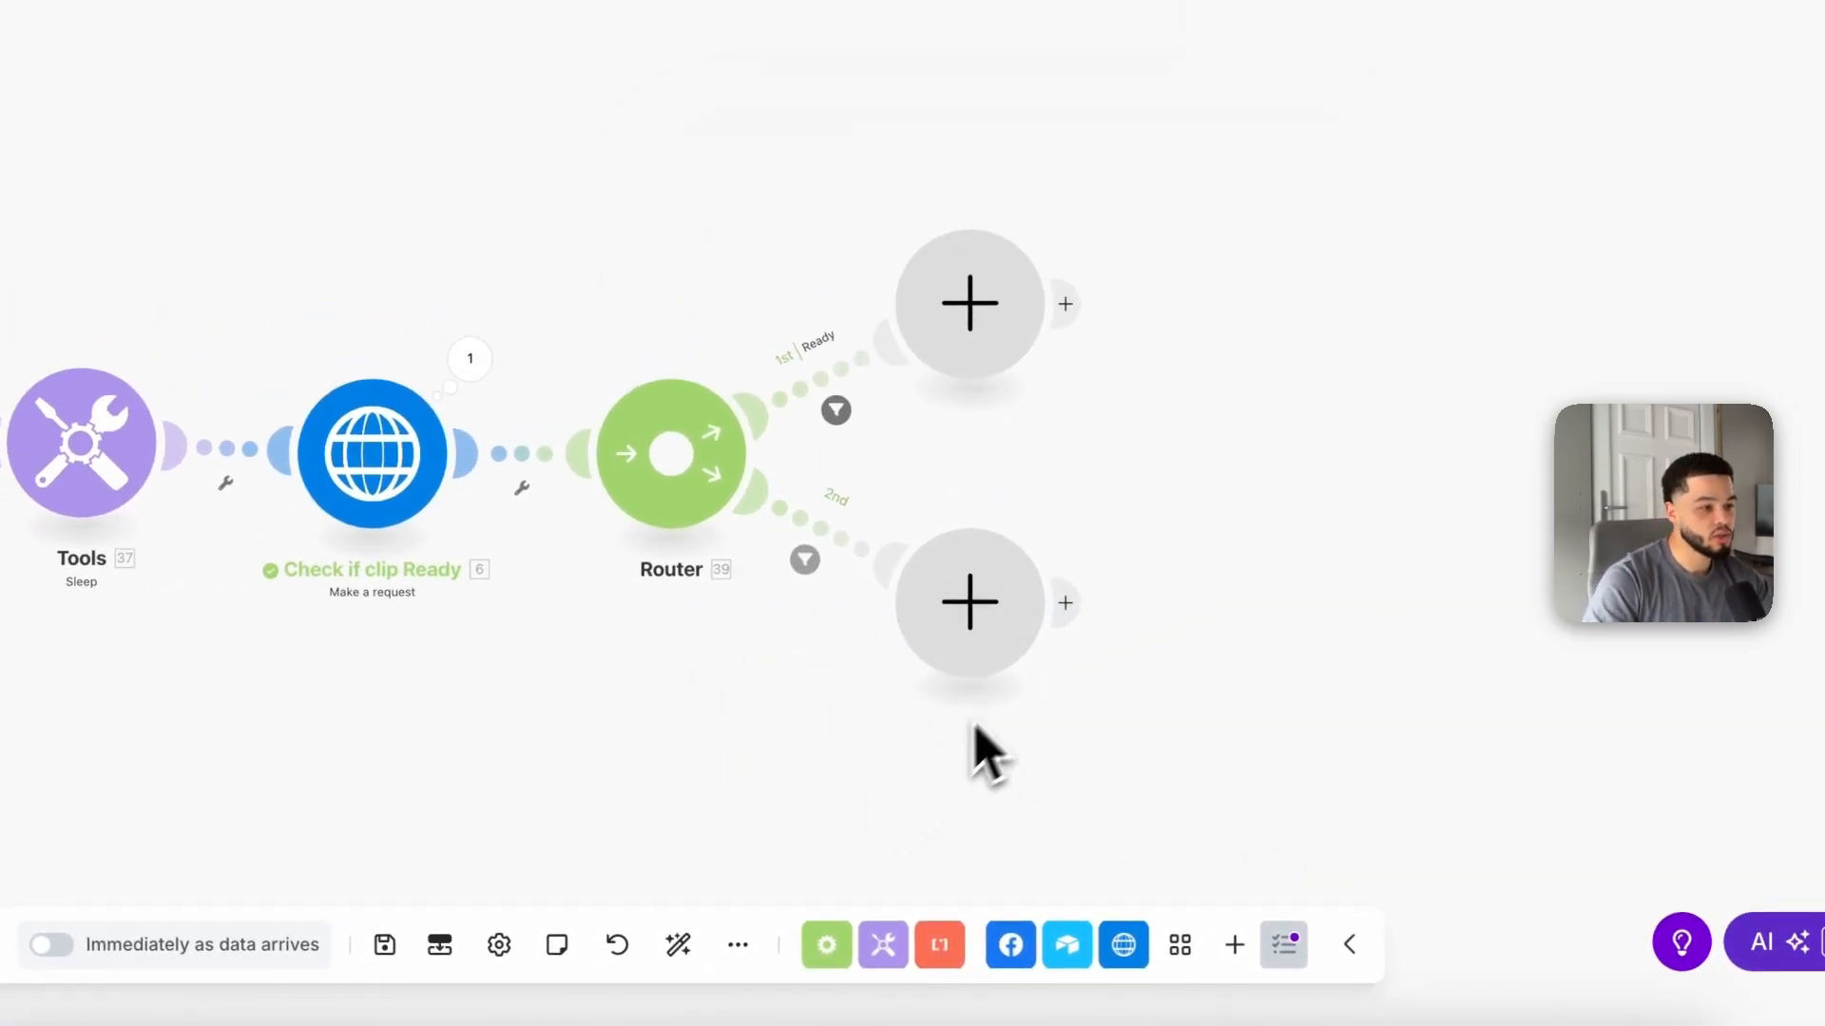
Step: Add an Array aggregator on the second route with Repeater [36] as its source module
click(970, 602)
scroll(1202, 741, down, 2)
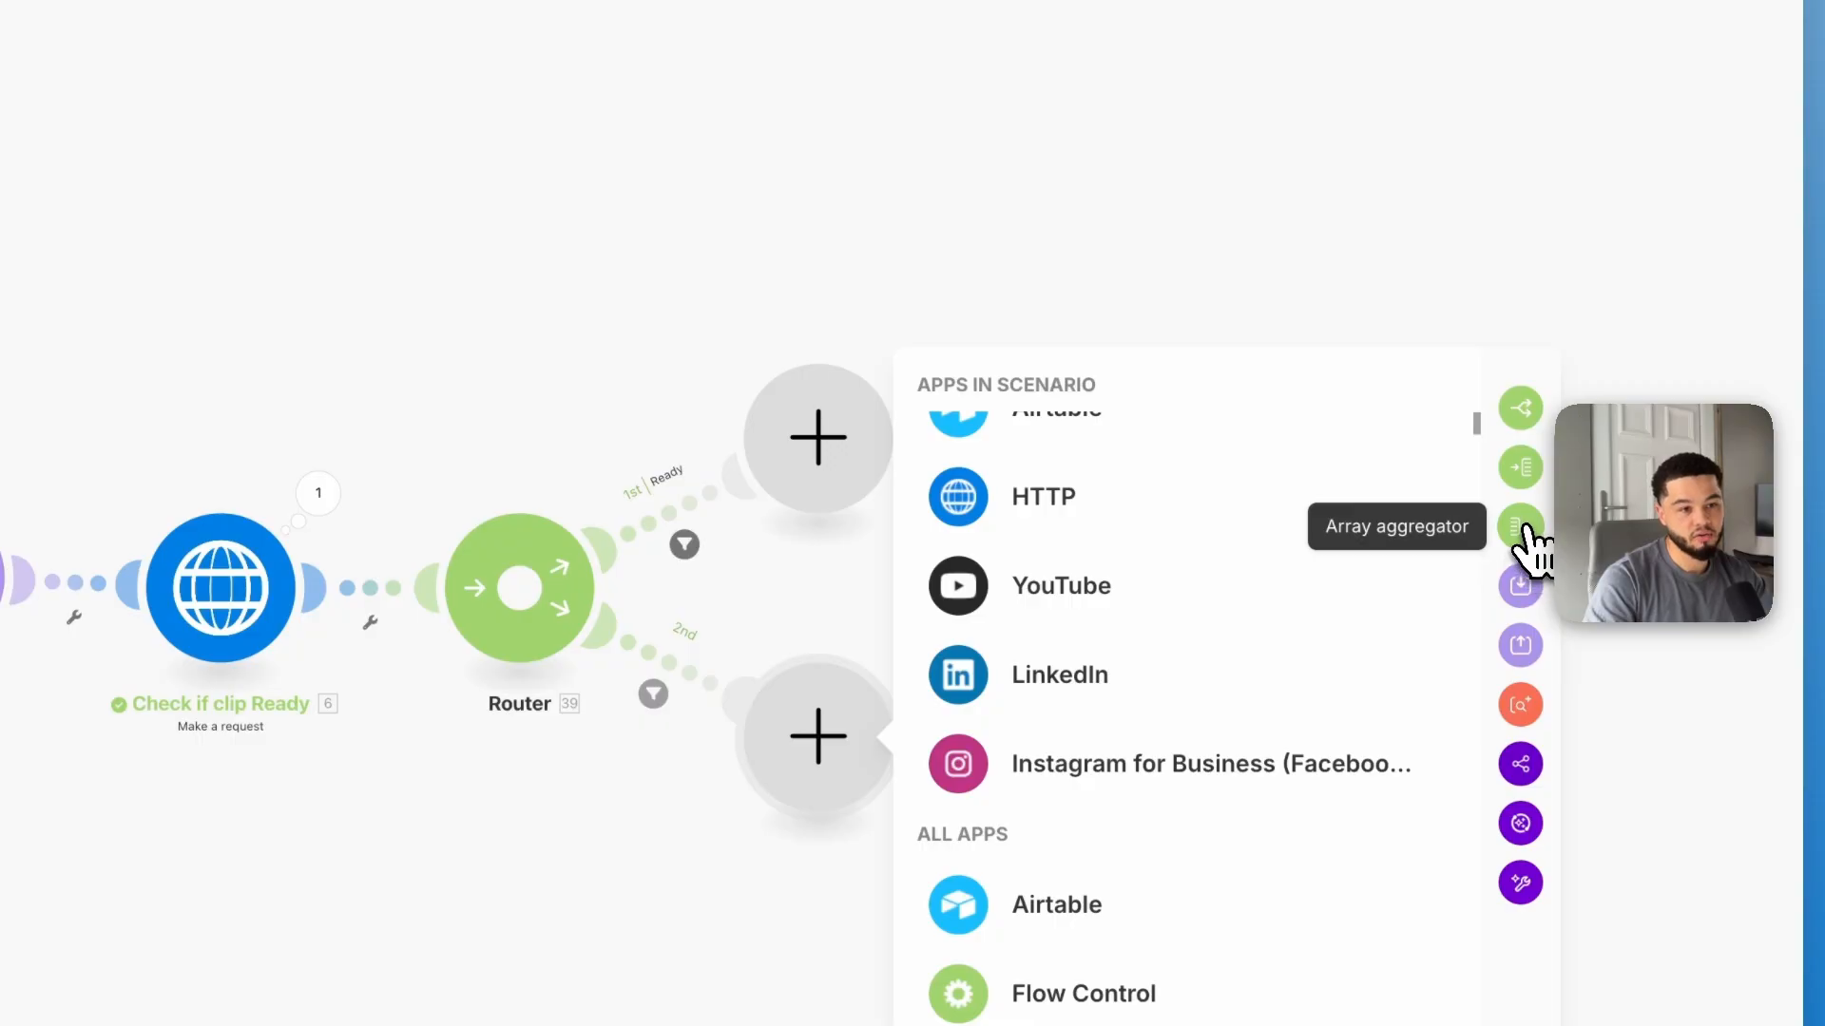
click(1521, 528)
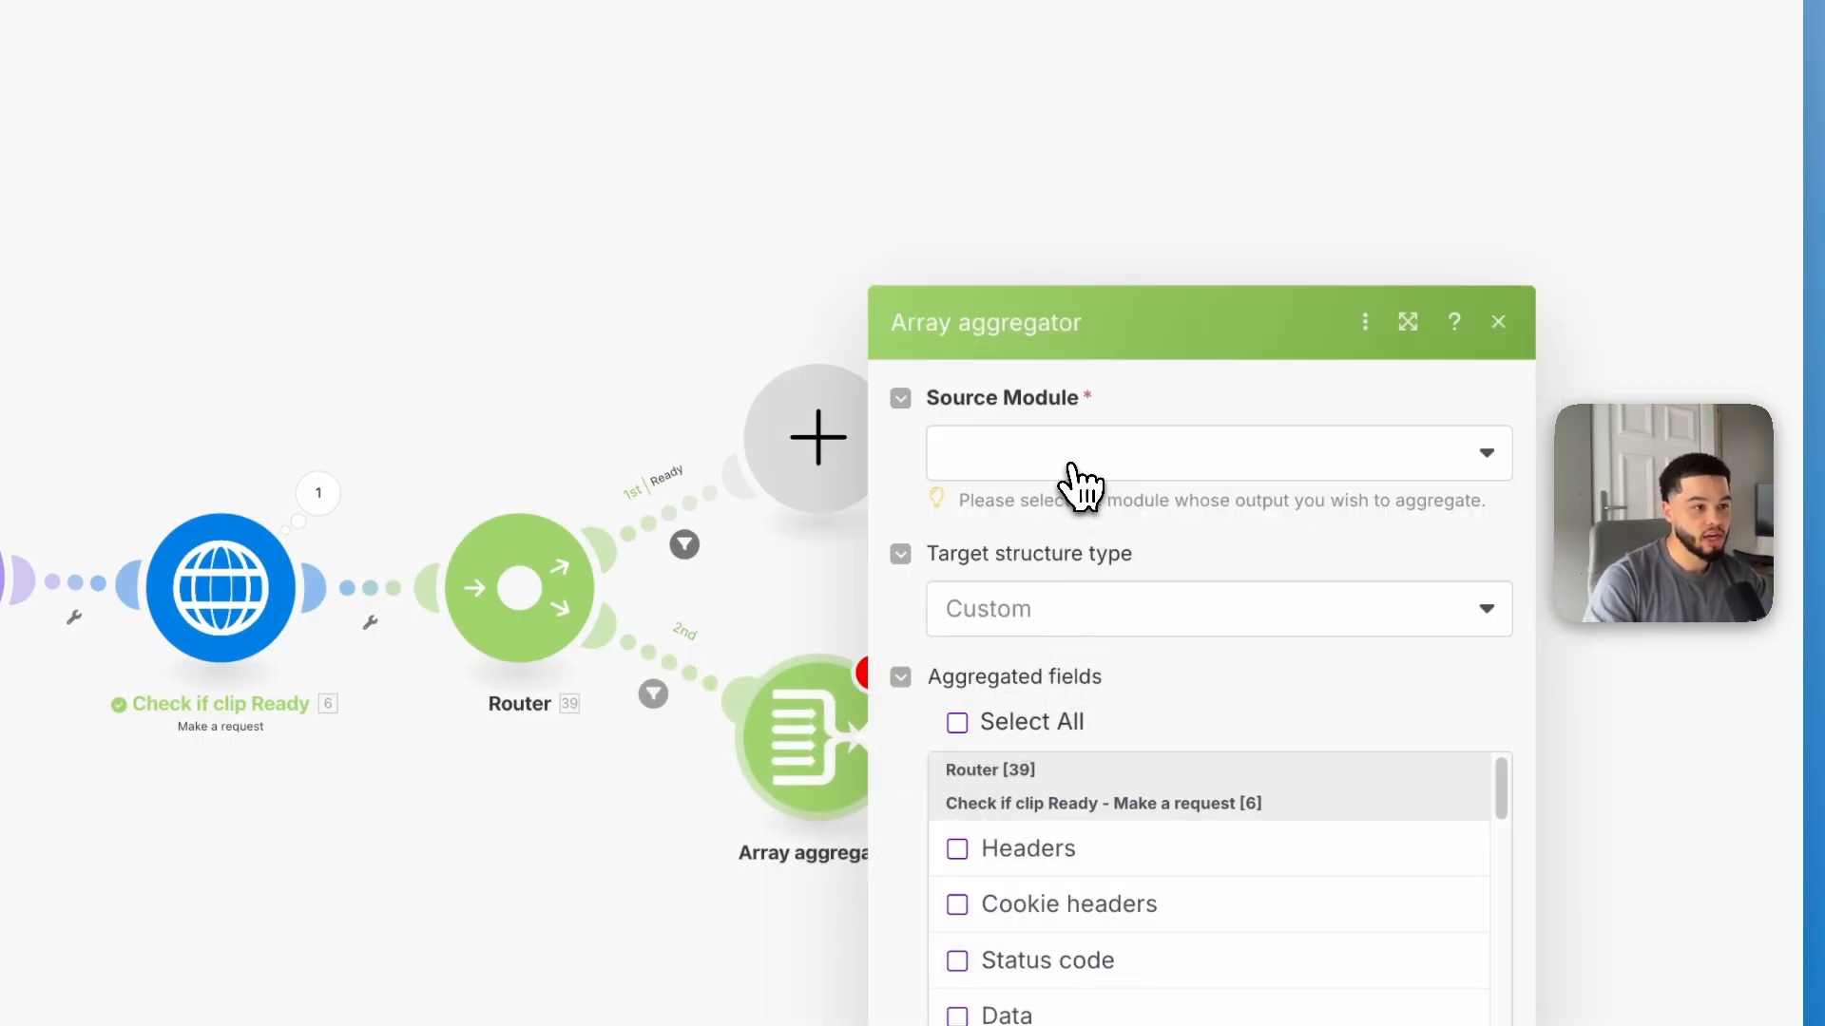
click(1081, 487)
click(1047, 687)
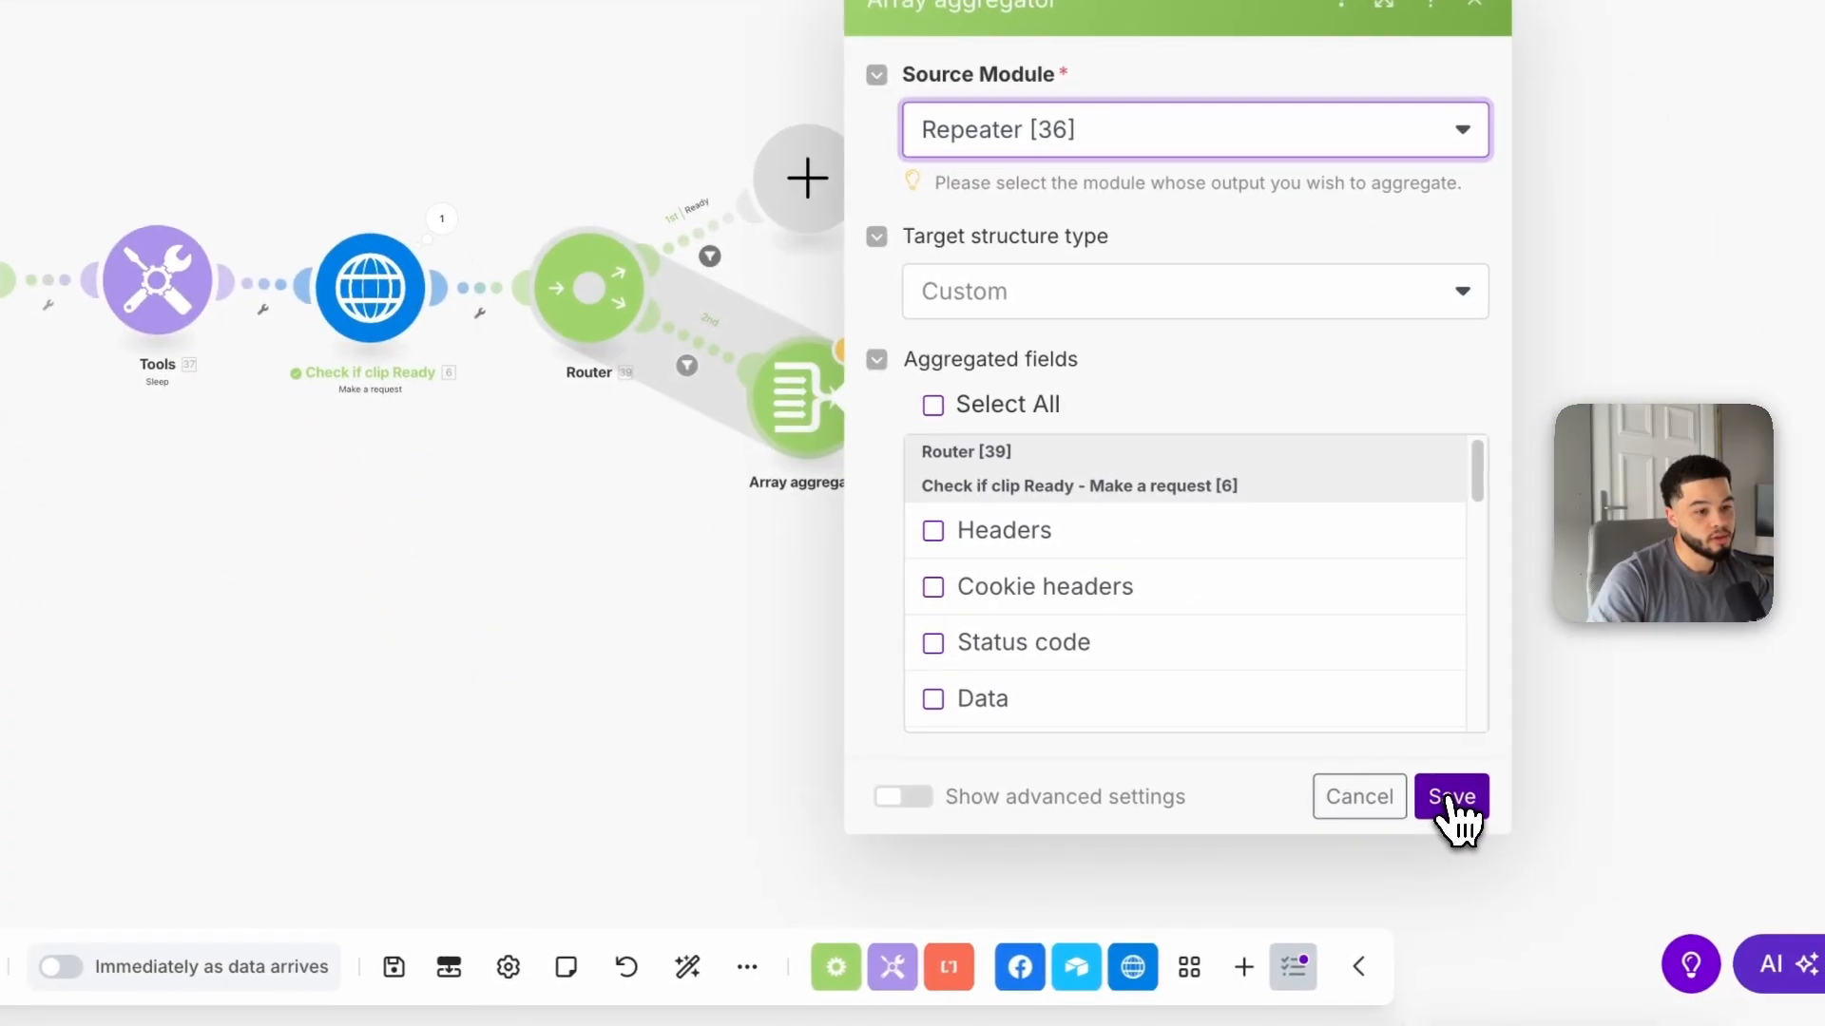
click(1499, 912)
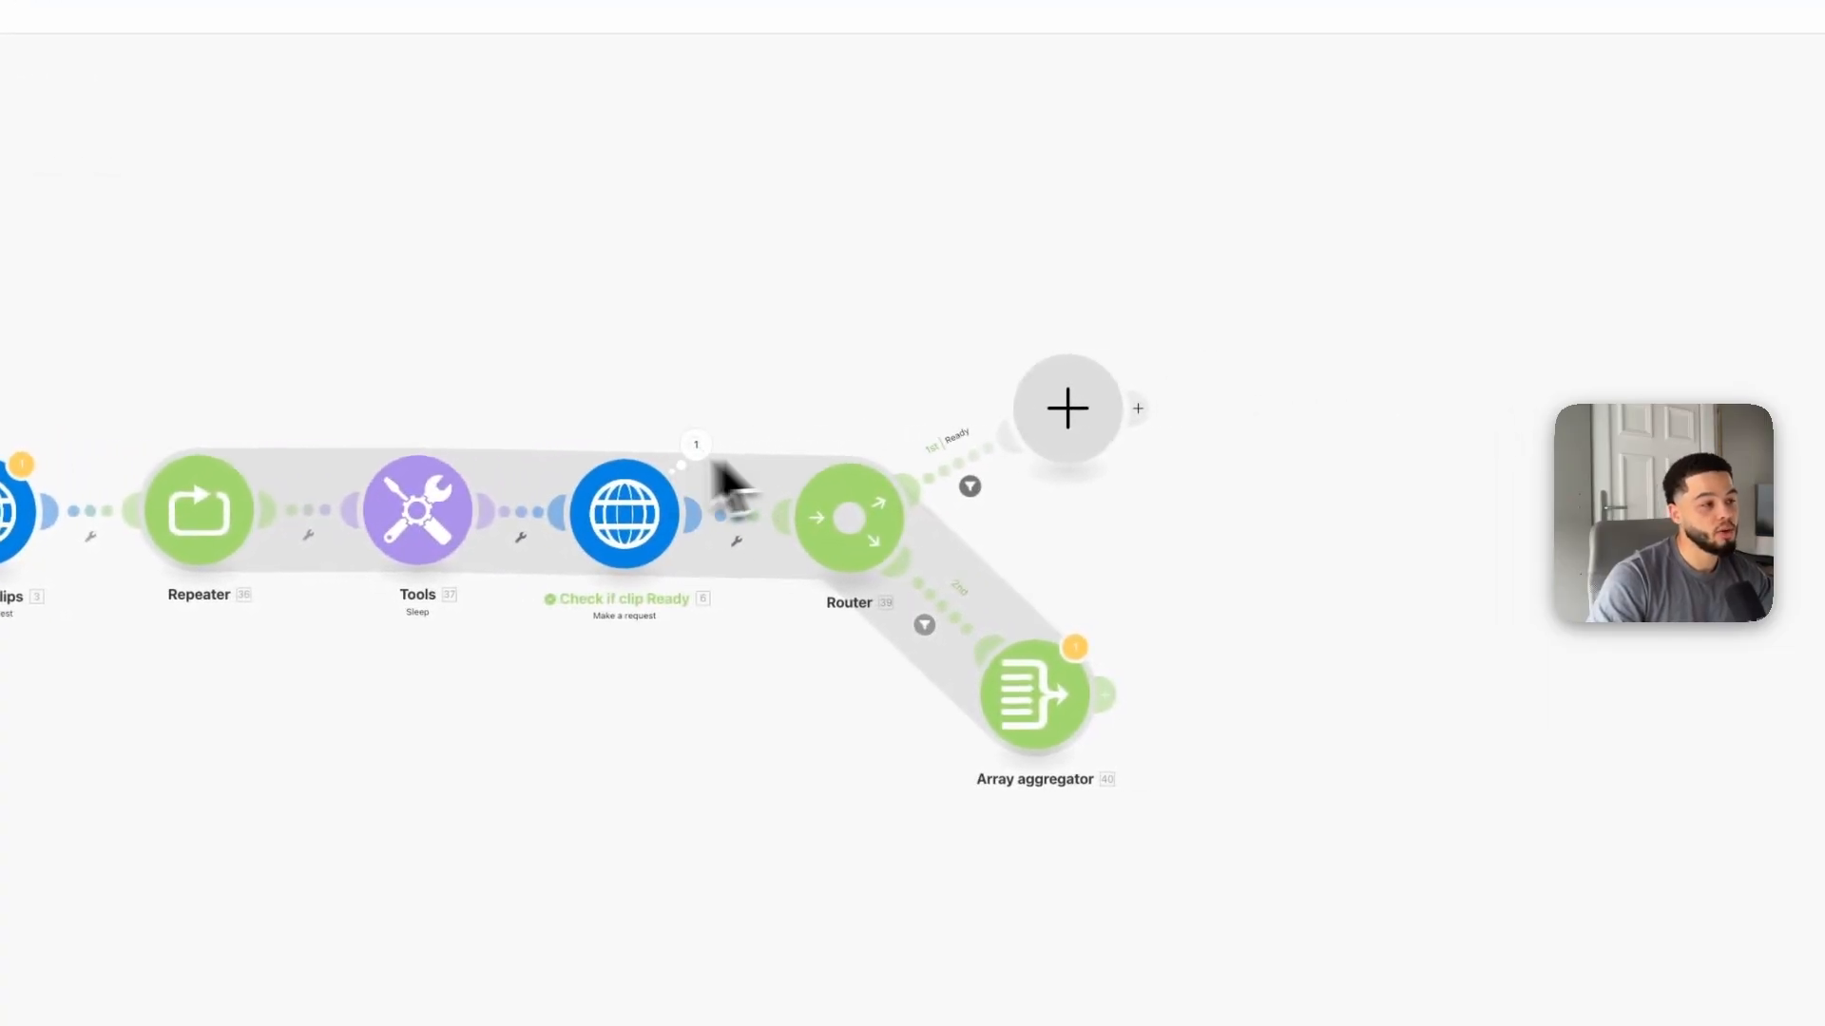
Step: Add an HTTP Make a request module on the Ready route
drag(1280, 399, 1131, 575)
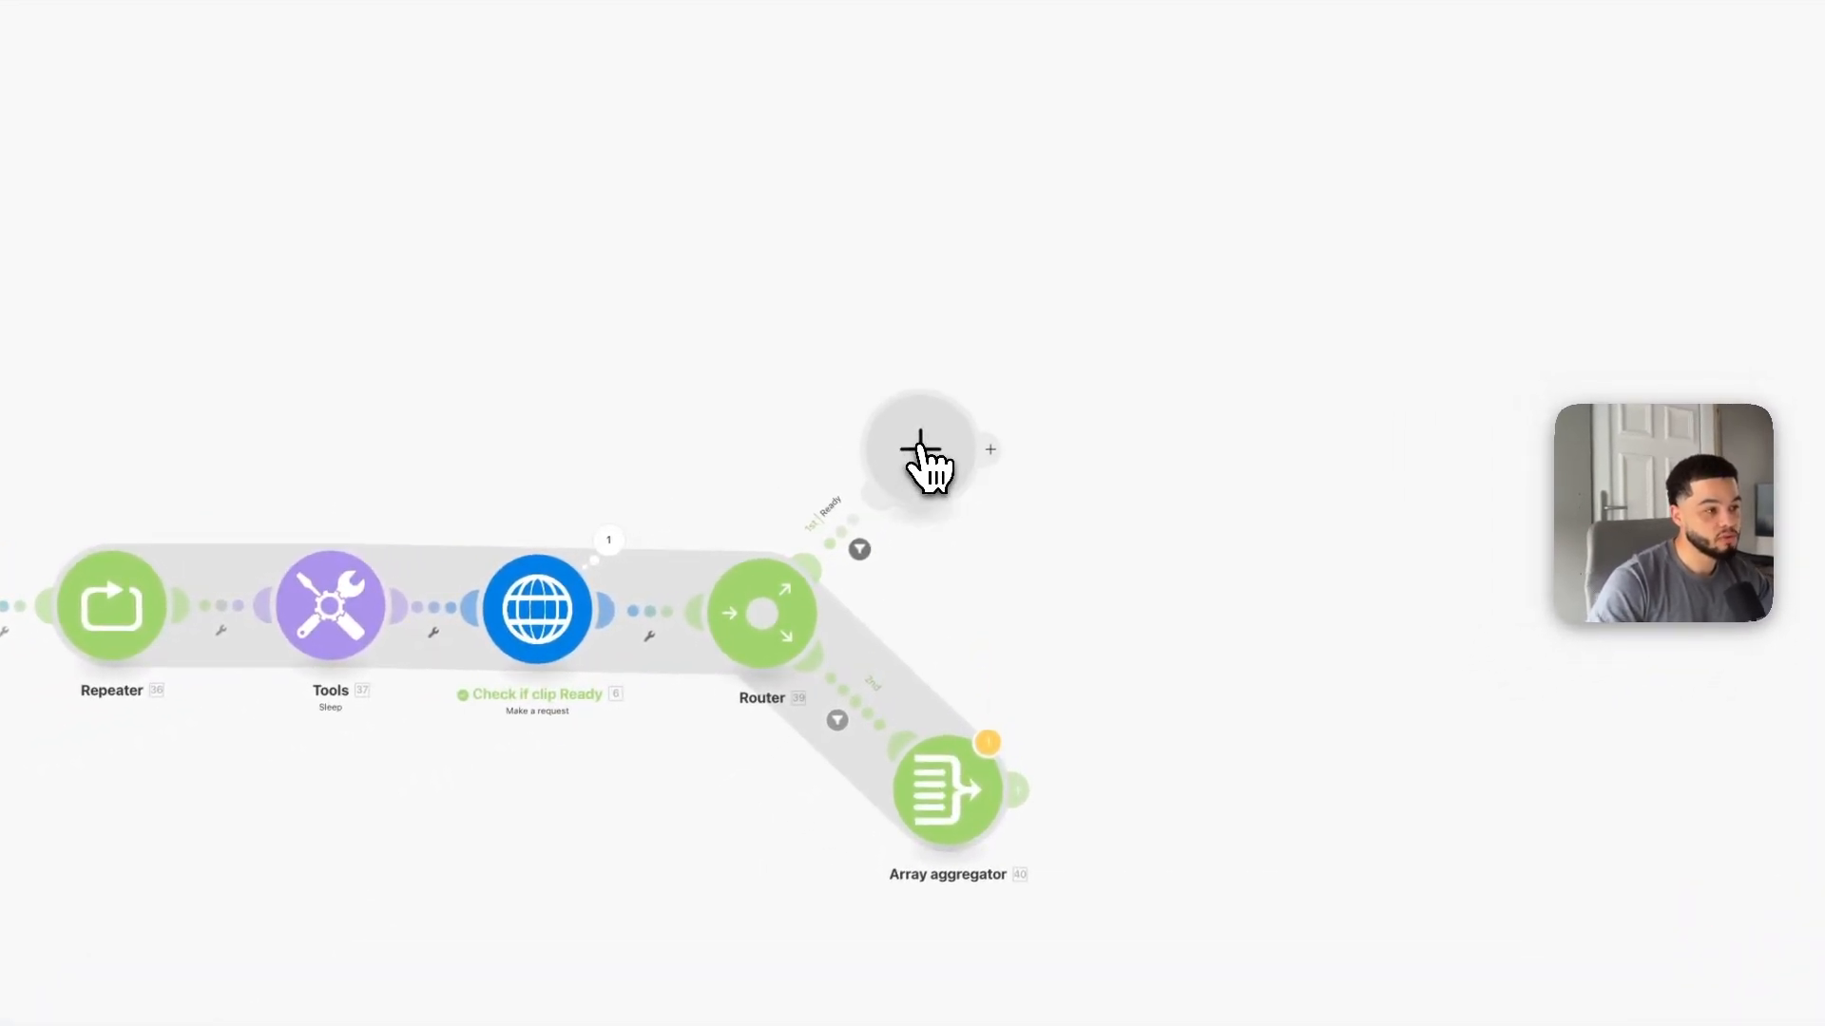
click(920, 450)
click(1140, 346)
scroll(1244, 456, down, 1)
scroll(1247, 470, down, 3)
click(1221, 638)
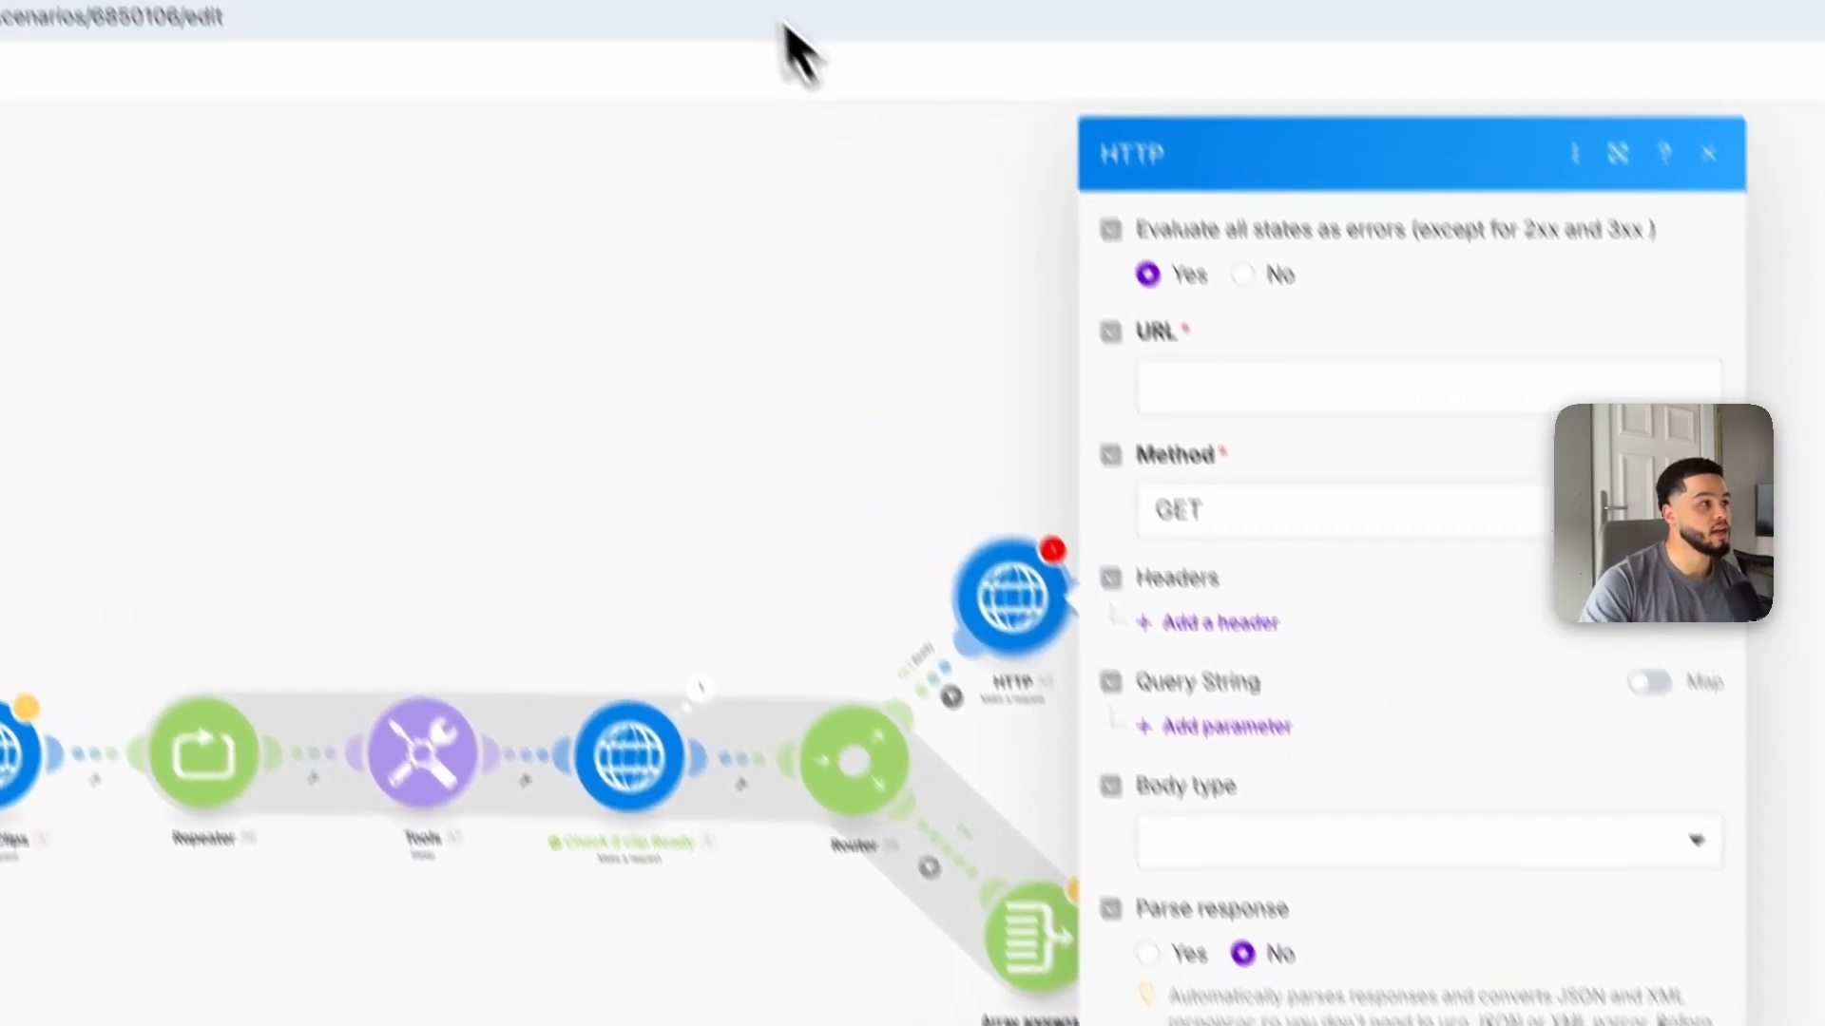
Step: Copy the Step 3 Get Shorts Ideas URL from the API guide document and return to the scenario
click(794, 42)
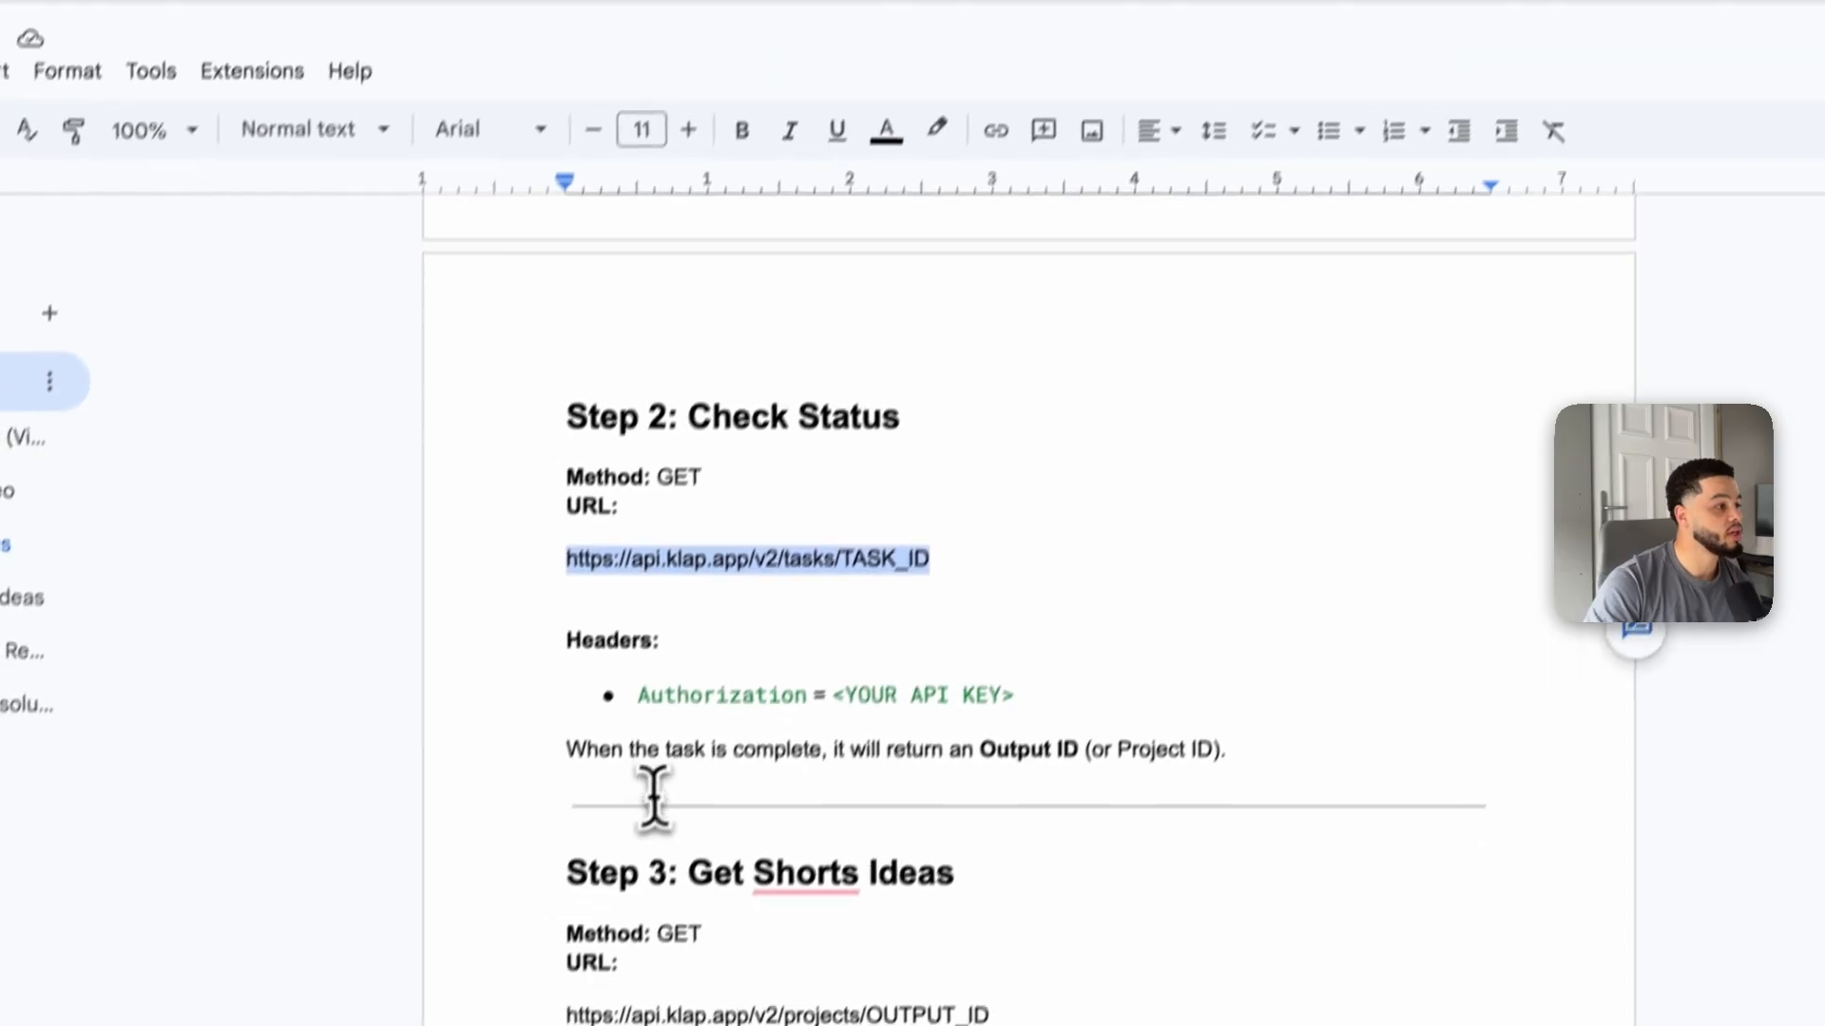
scroll(666, 807, down, 2)
drag(687, 737, 937, 735)
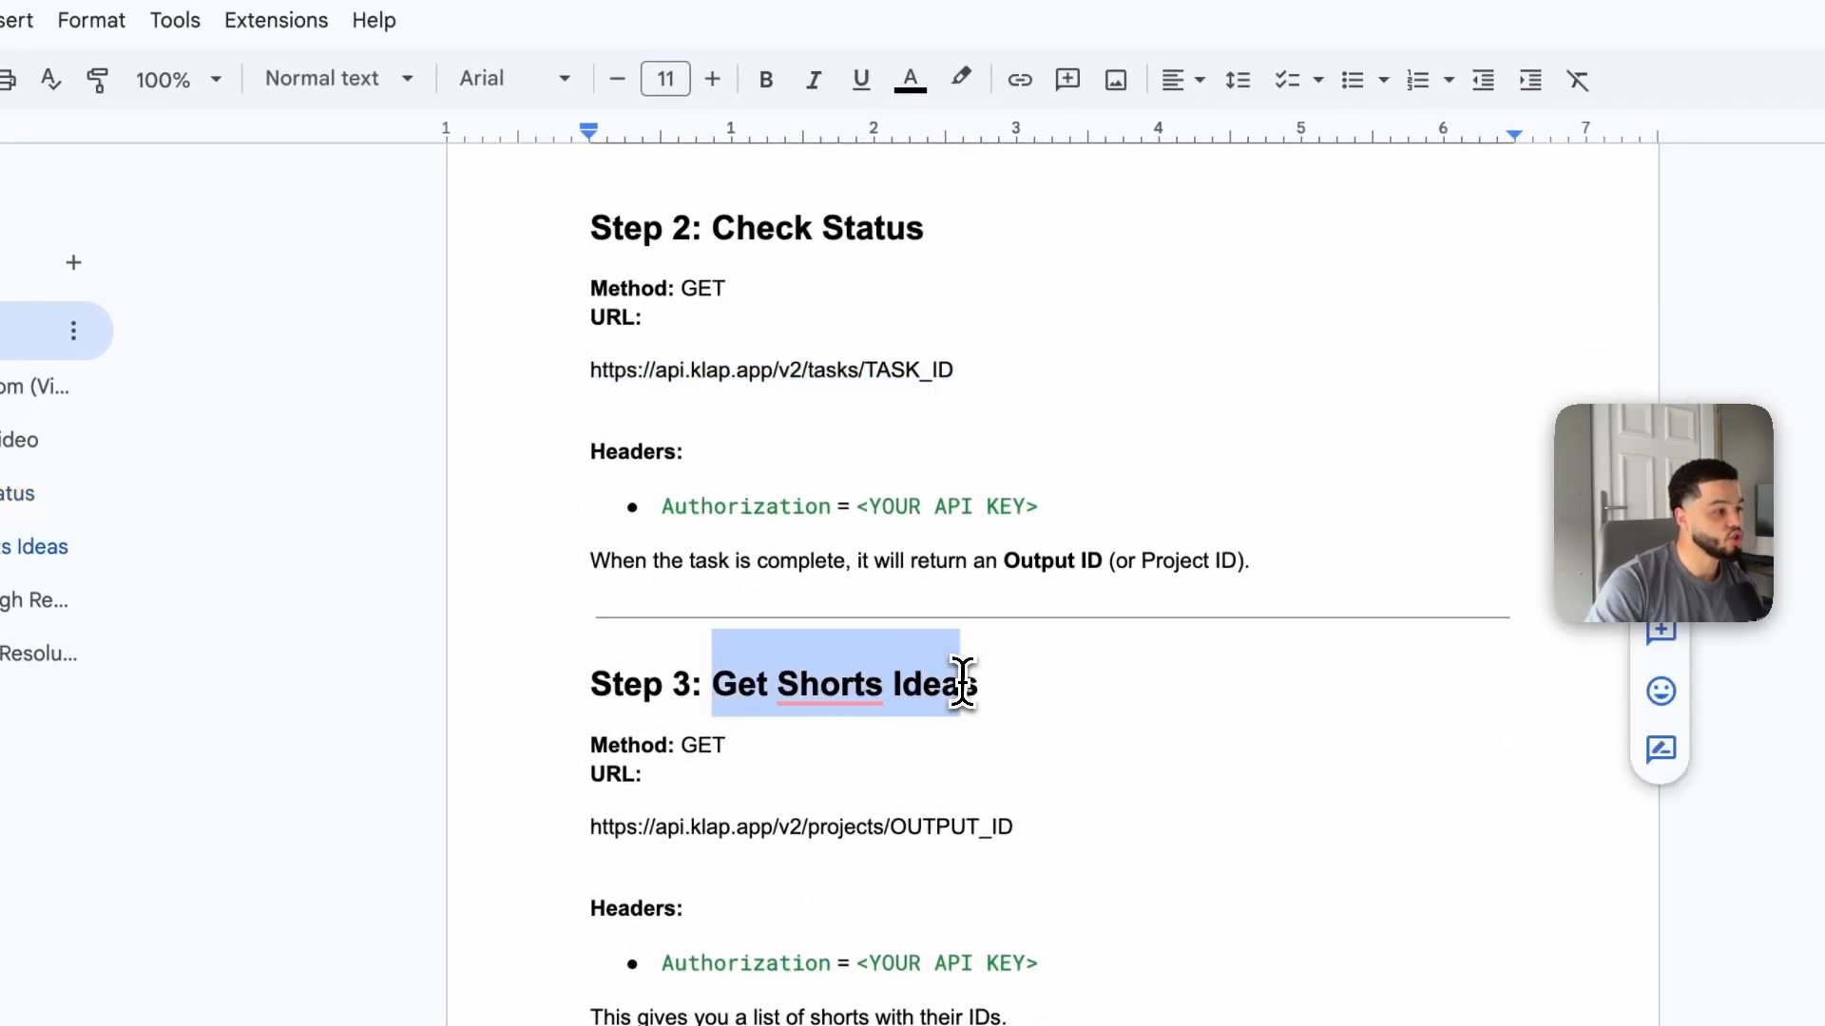
drag(683, 745, 750, 742)
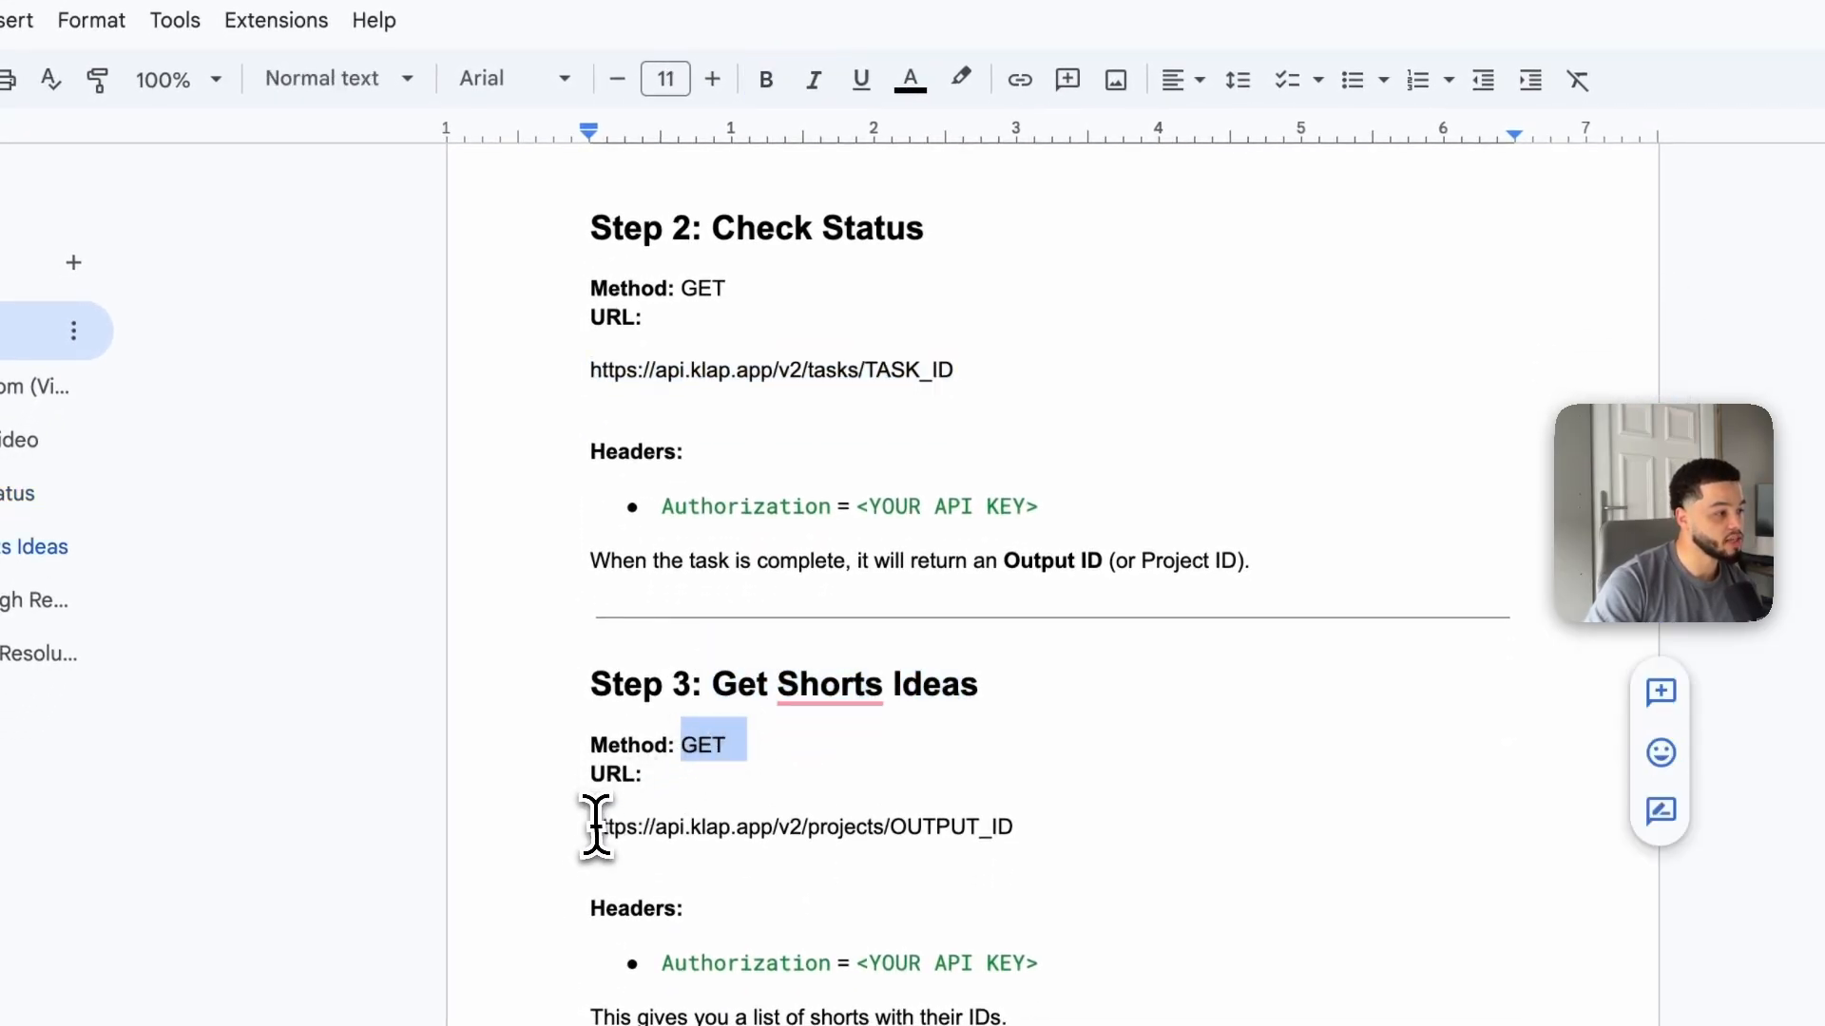
drag(608, 829, 1041, 841)
key(ctrl+c)
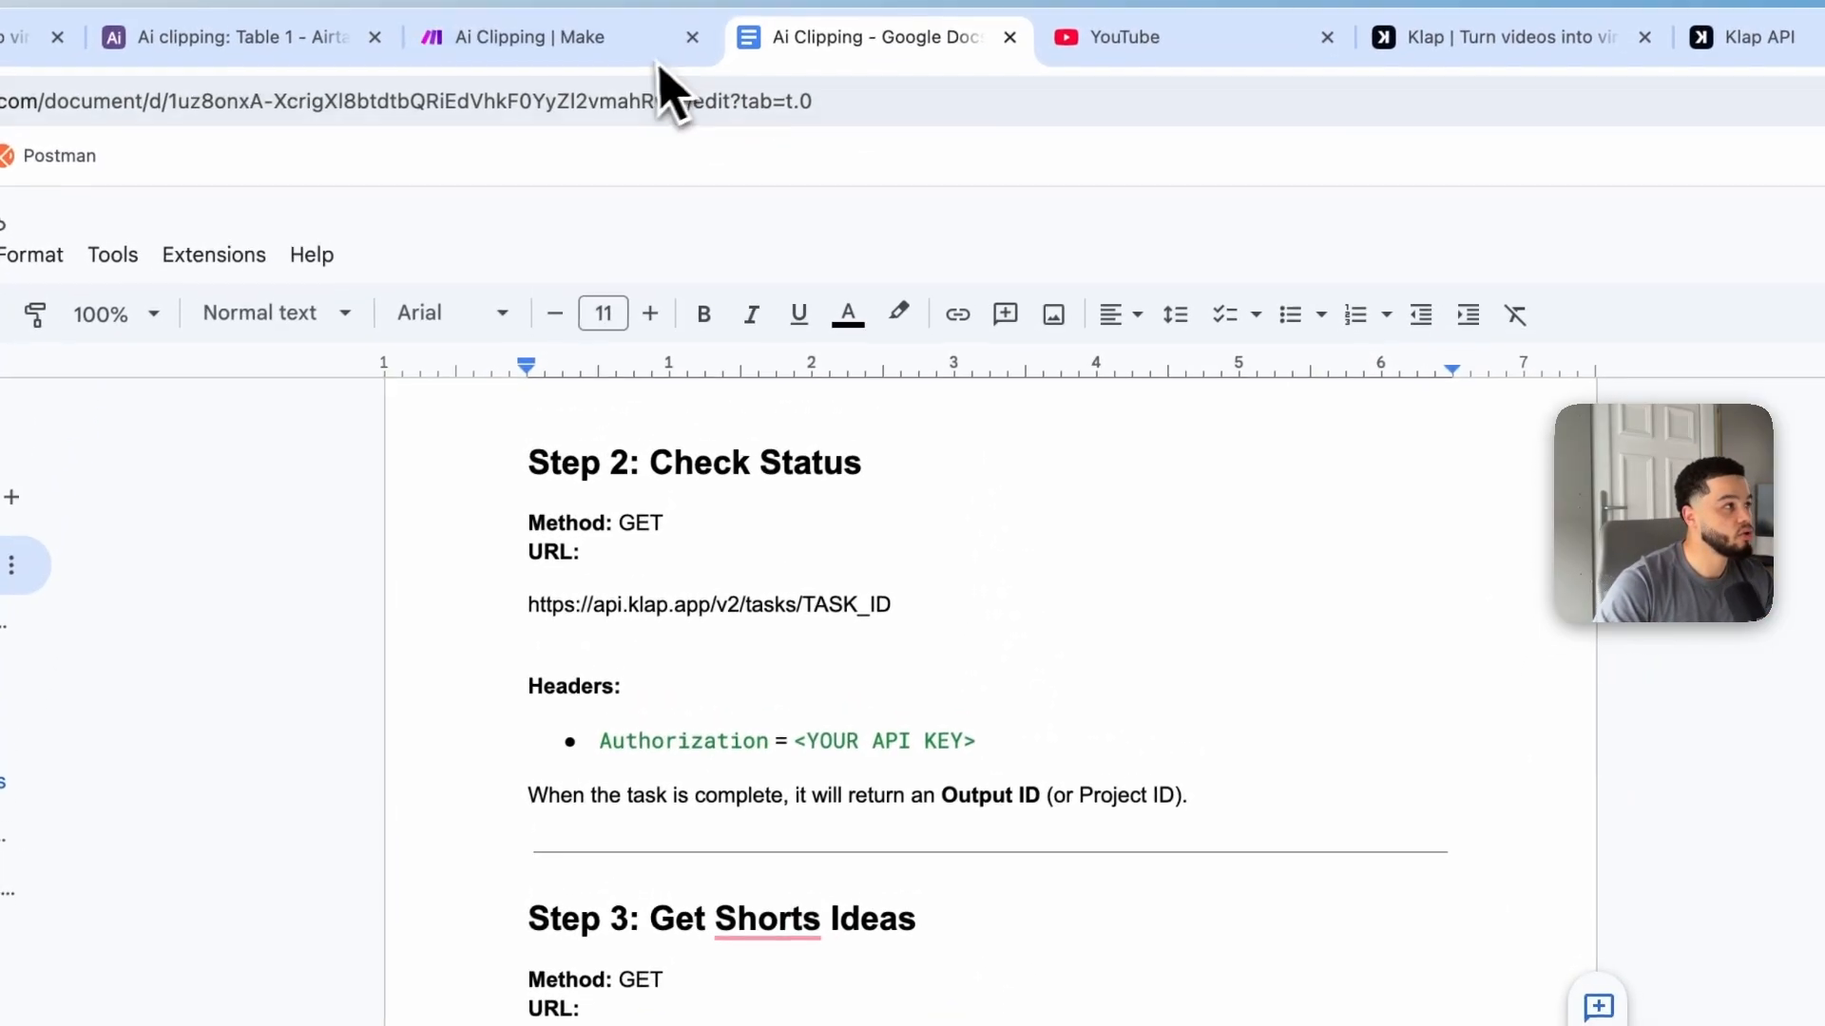
click(656, 40)
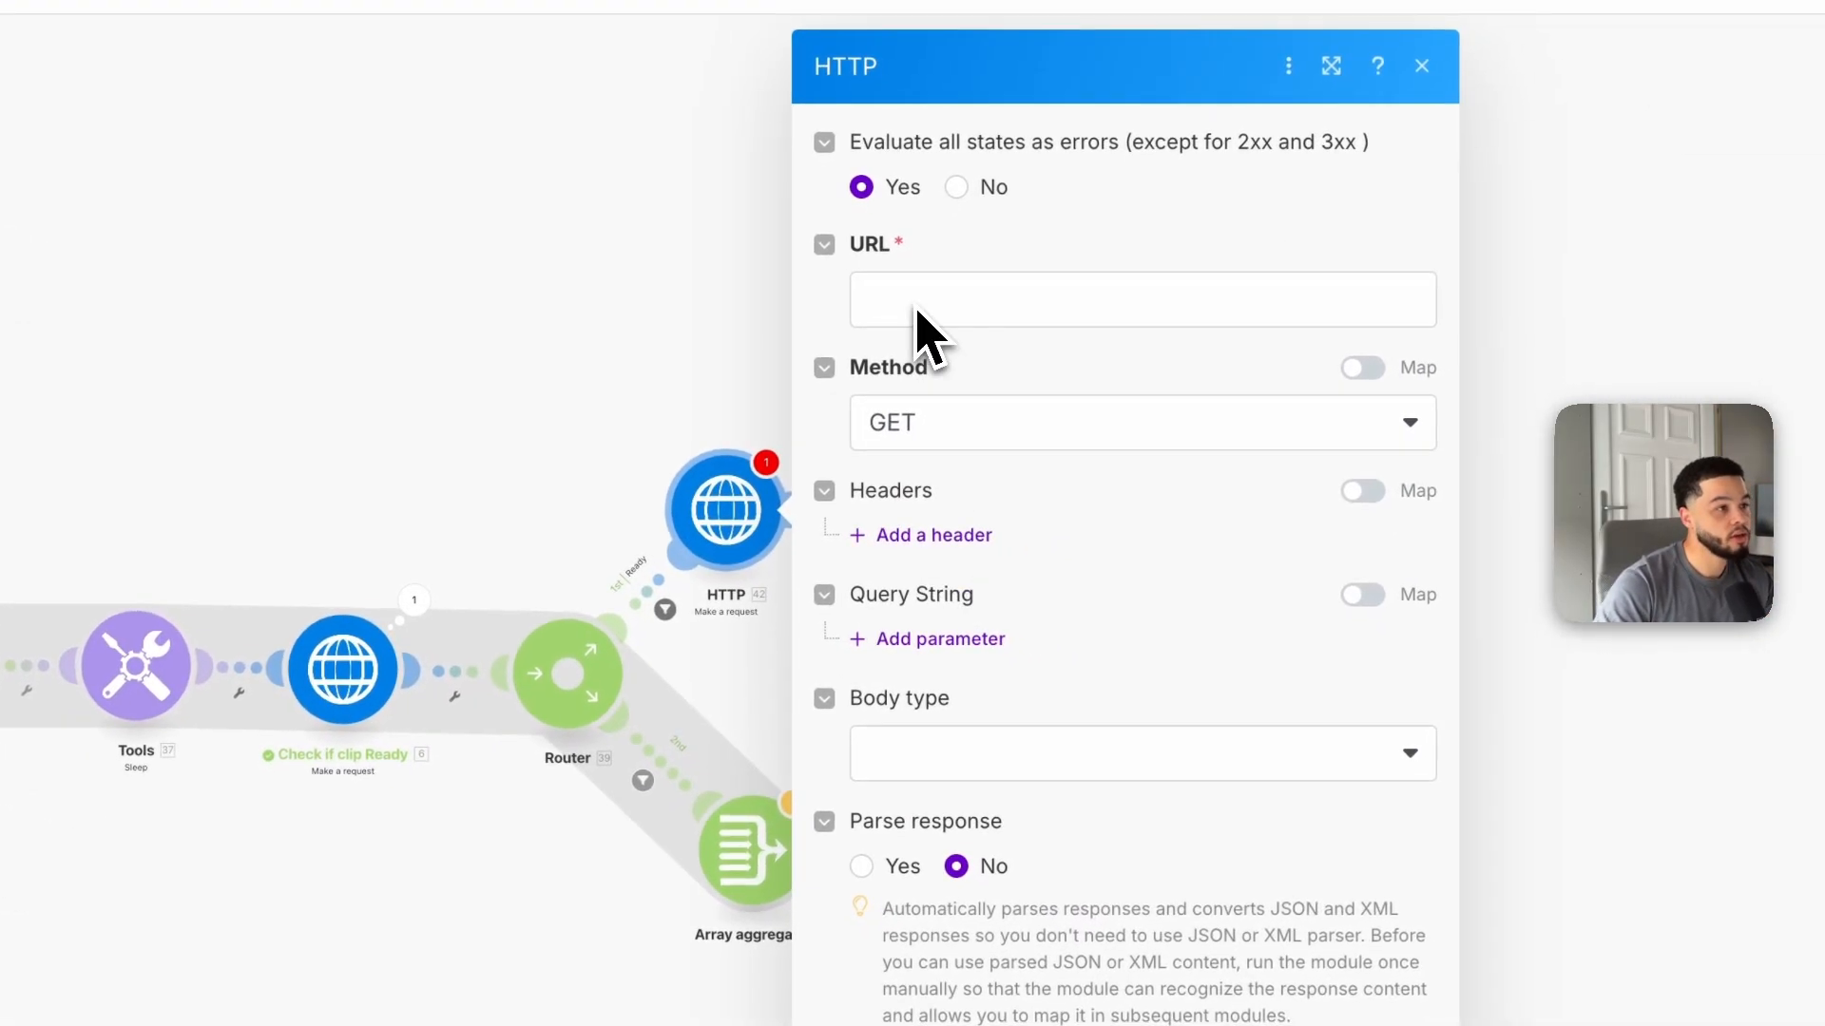
click(998, 344)
key(ctrl+v)
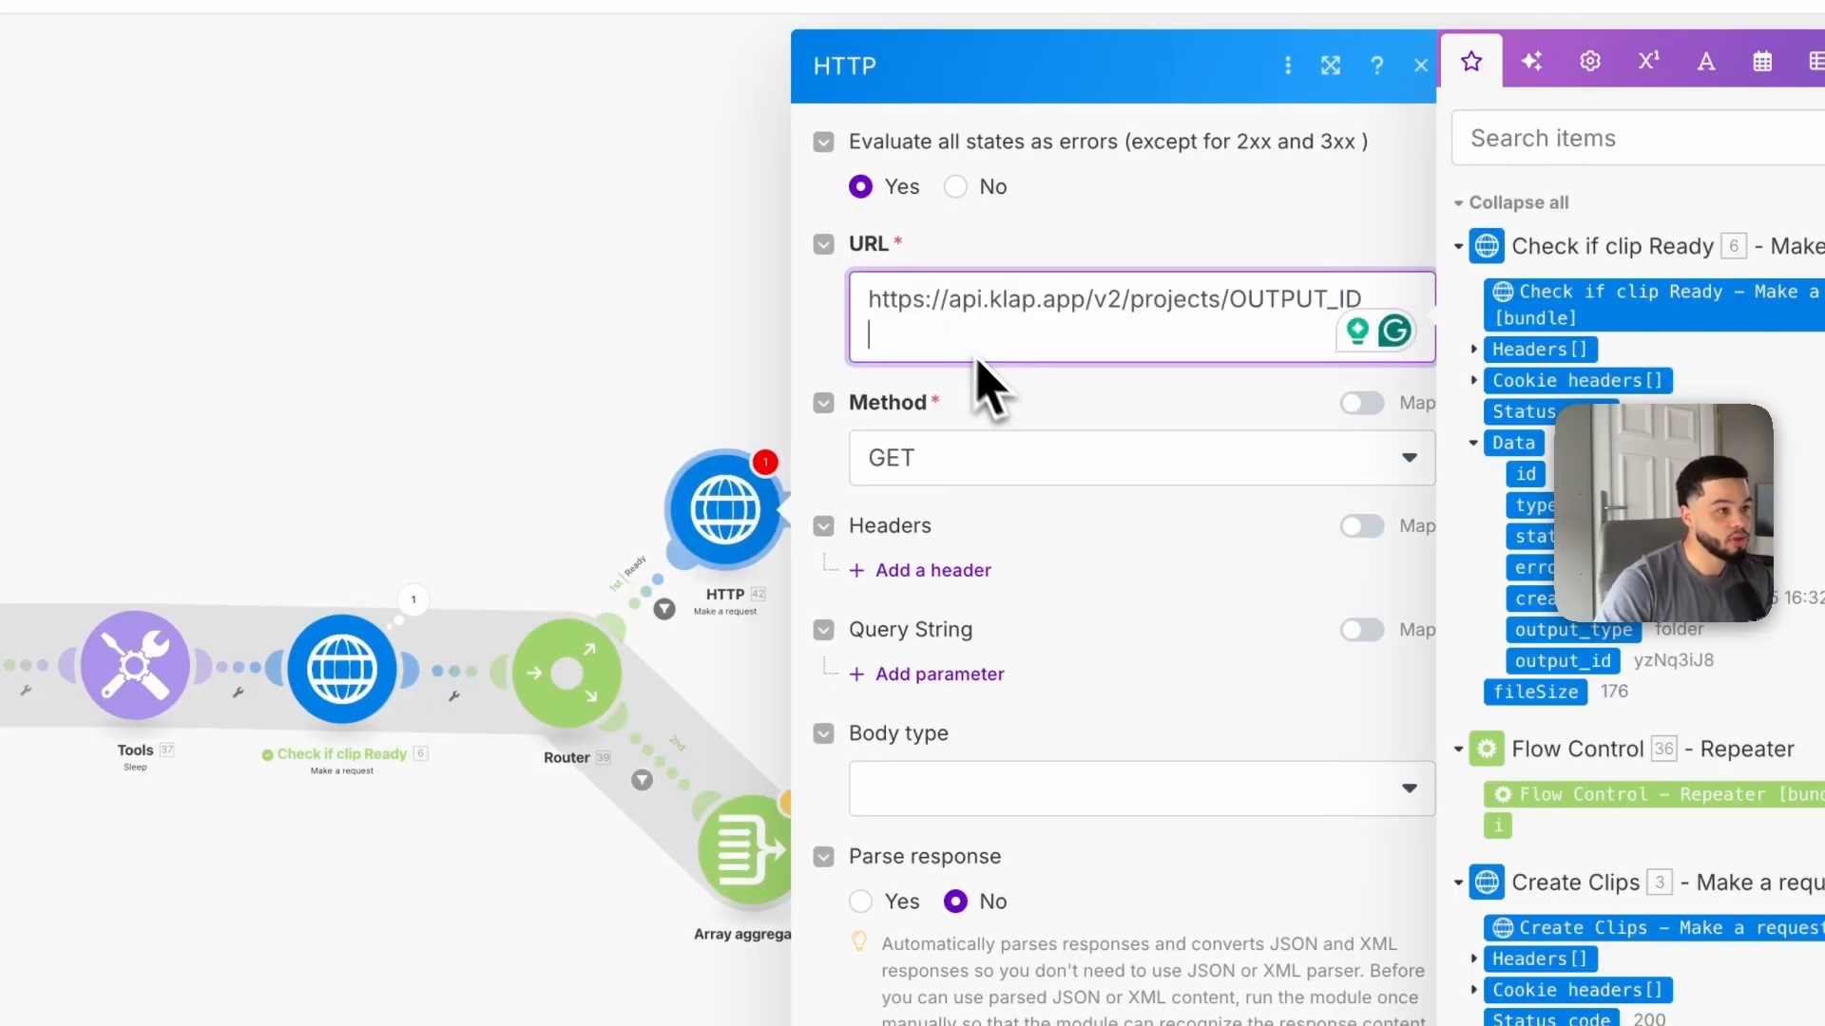
key(BackSpace)
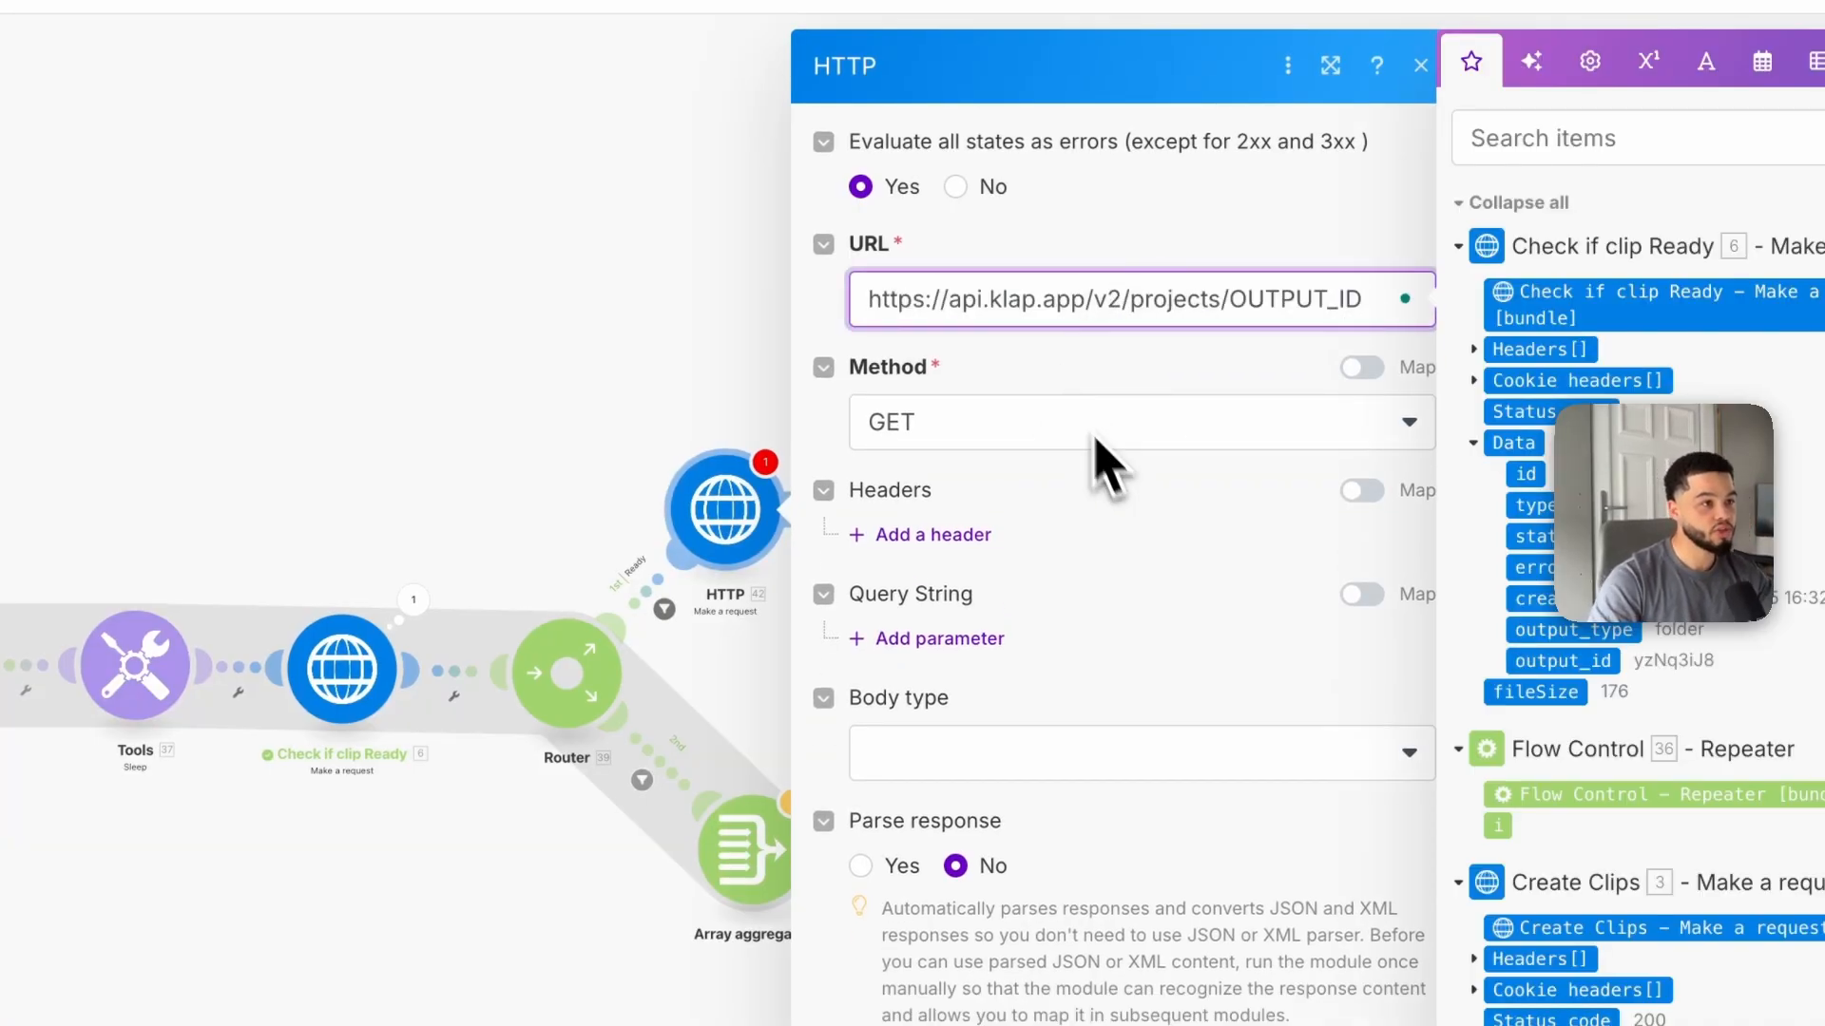
click(965, 427)
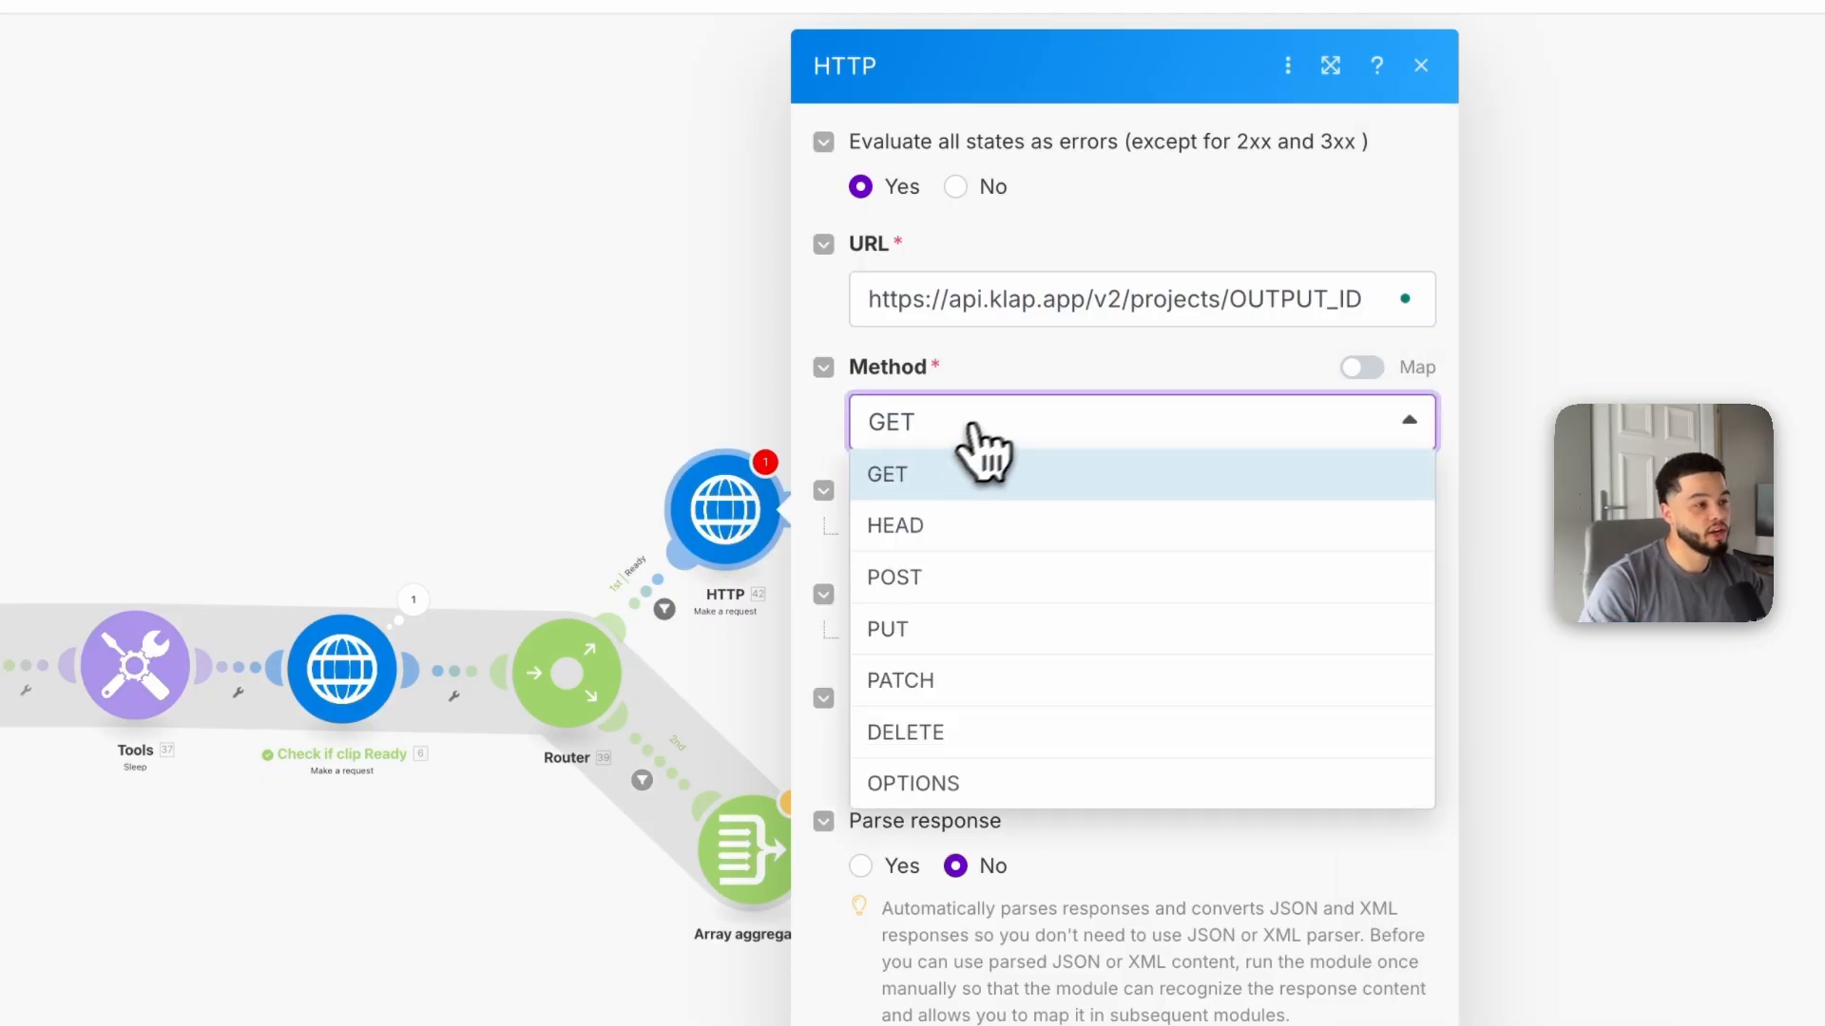
click(1042, 371)
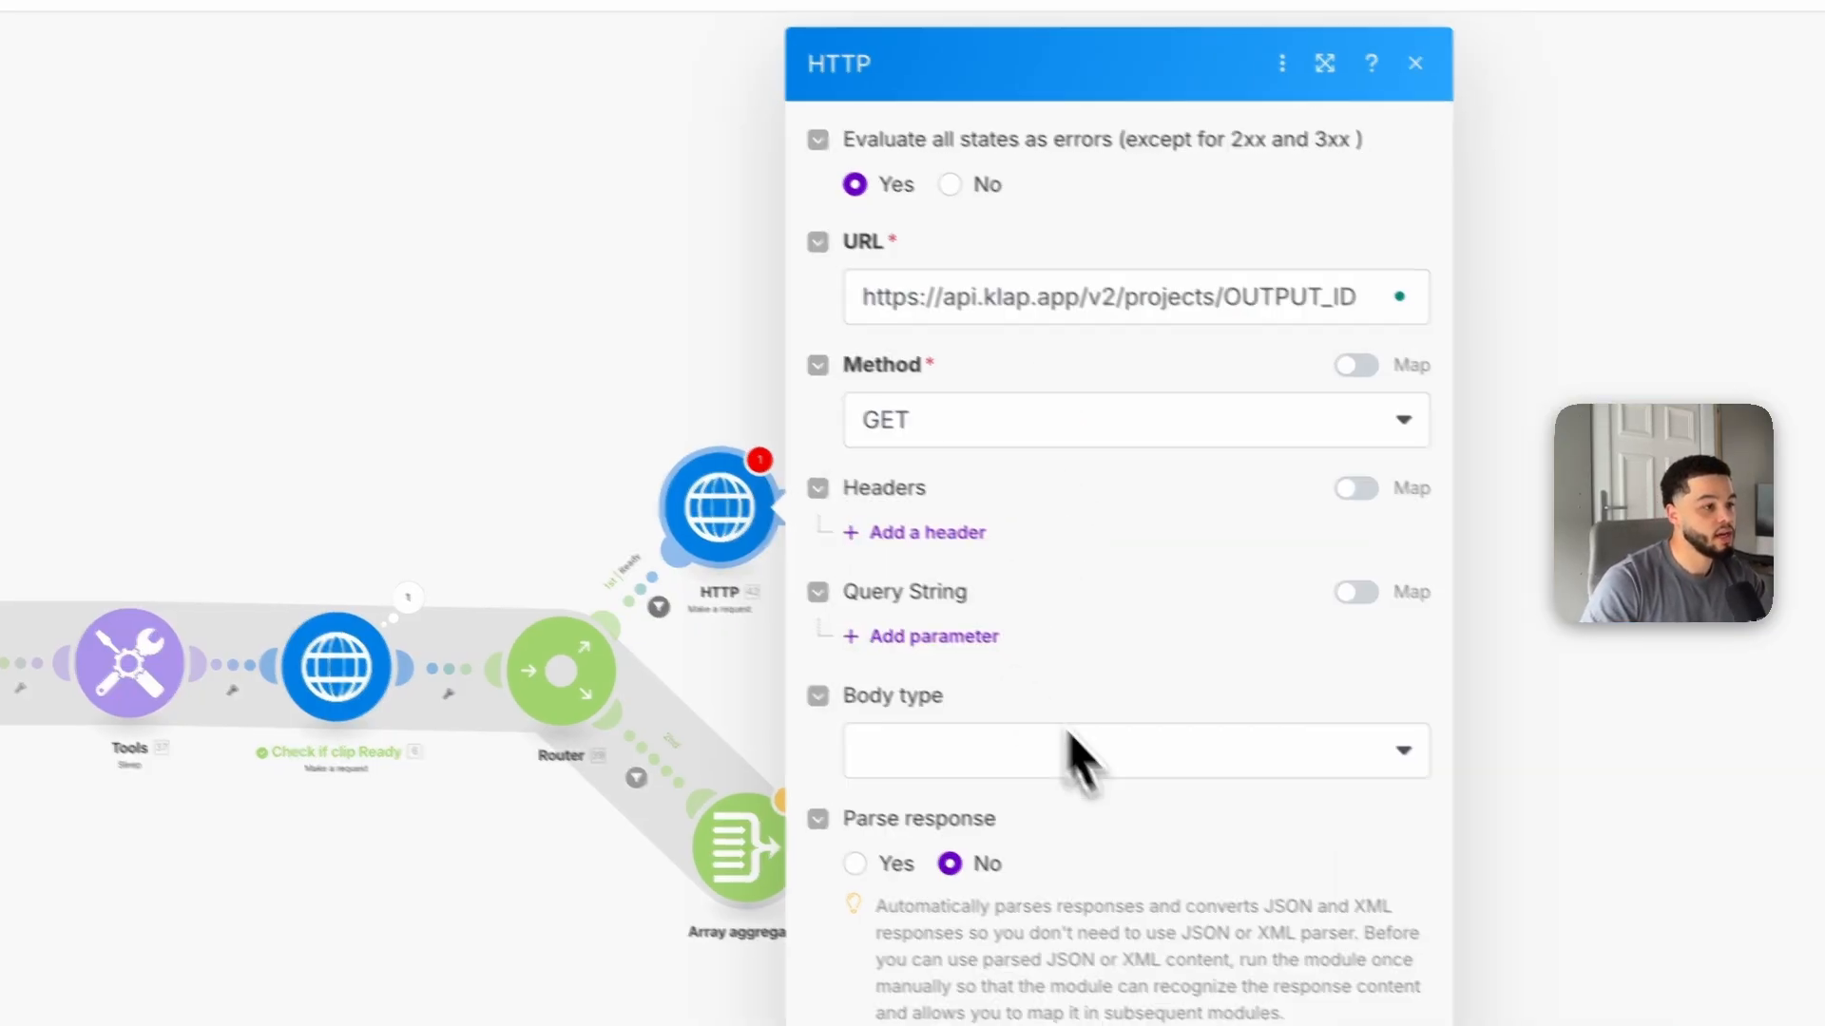
Step: Replace the OUTPUT_ID placeholder at the end of the HTTP module's URL
click(1369, 303)
drag(1234, 249, 1146, 255)
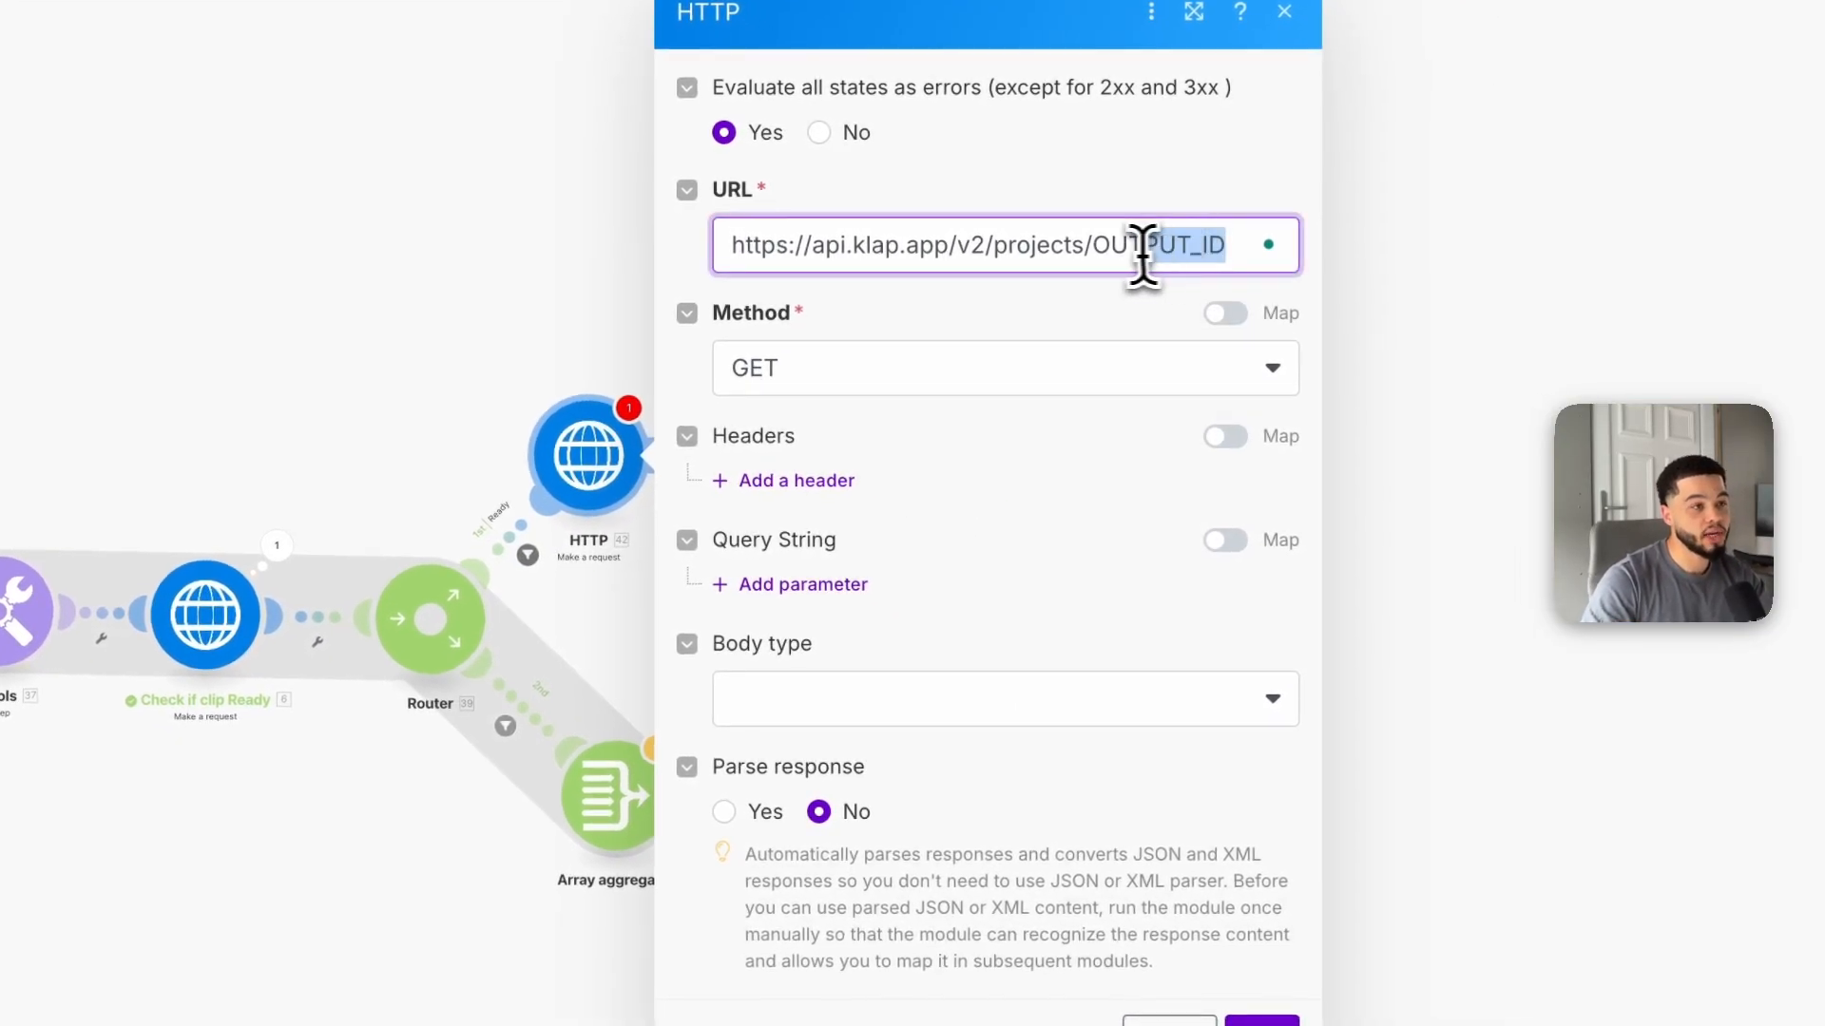
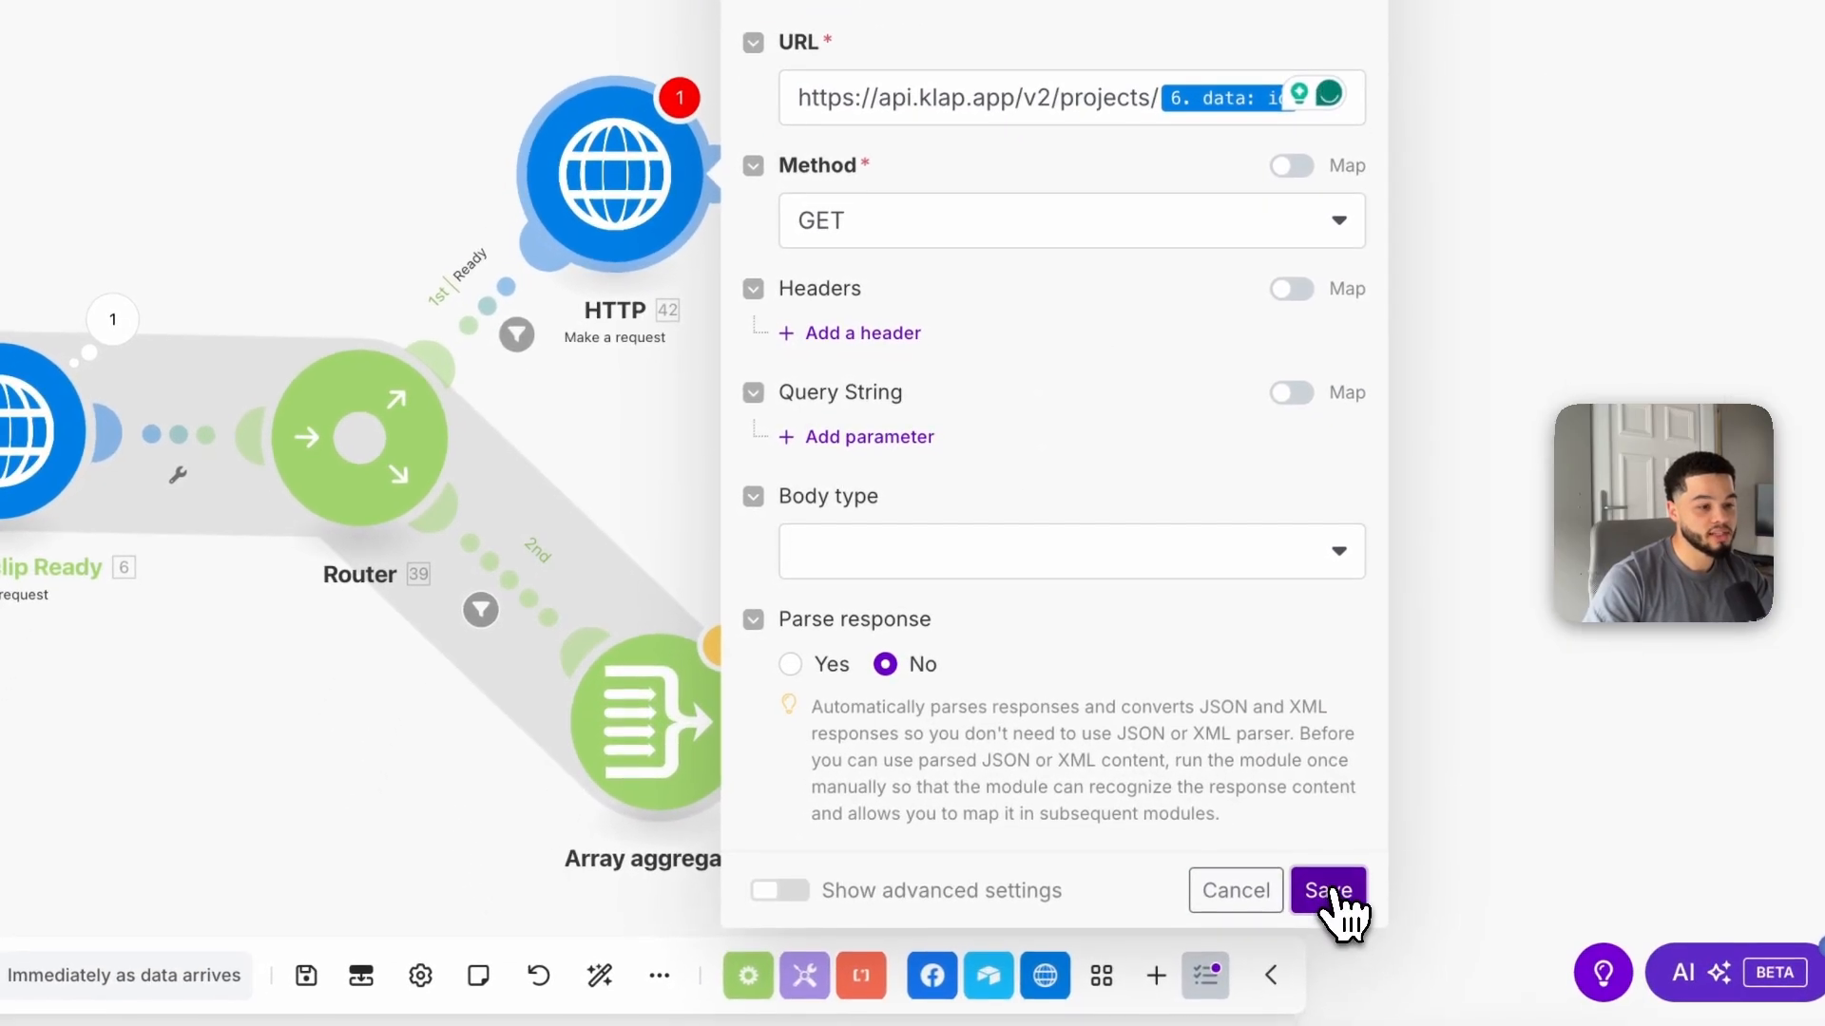
Step: Save the HTTP module and rename it Get Shorts Ideas, copying the title from the API guide's Step 3 heading
click(1330, 893)
right_click(665, 237)
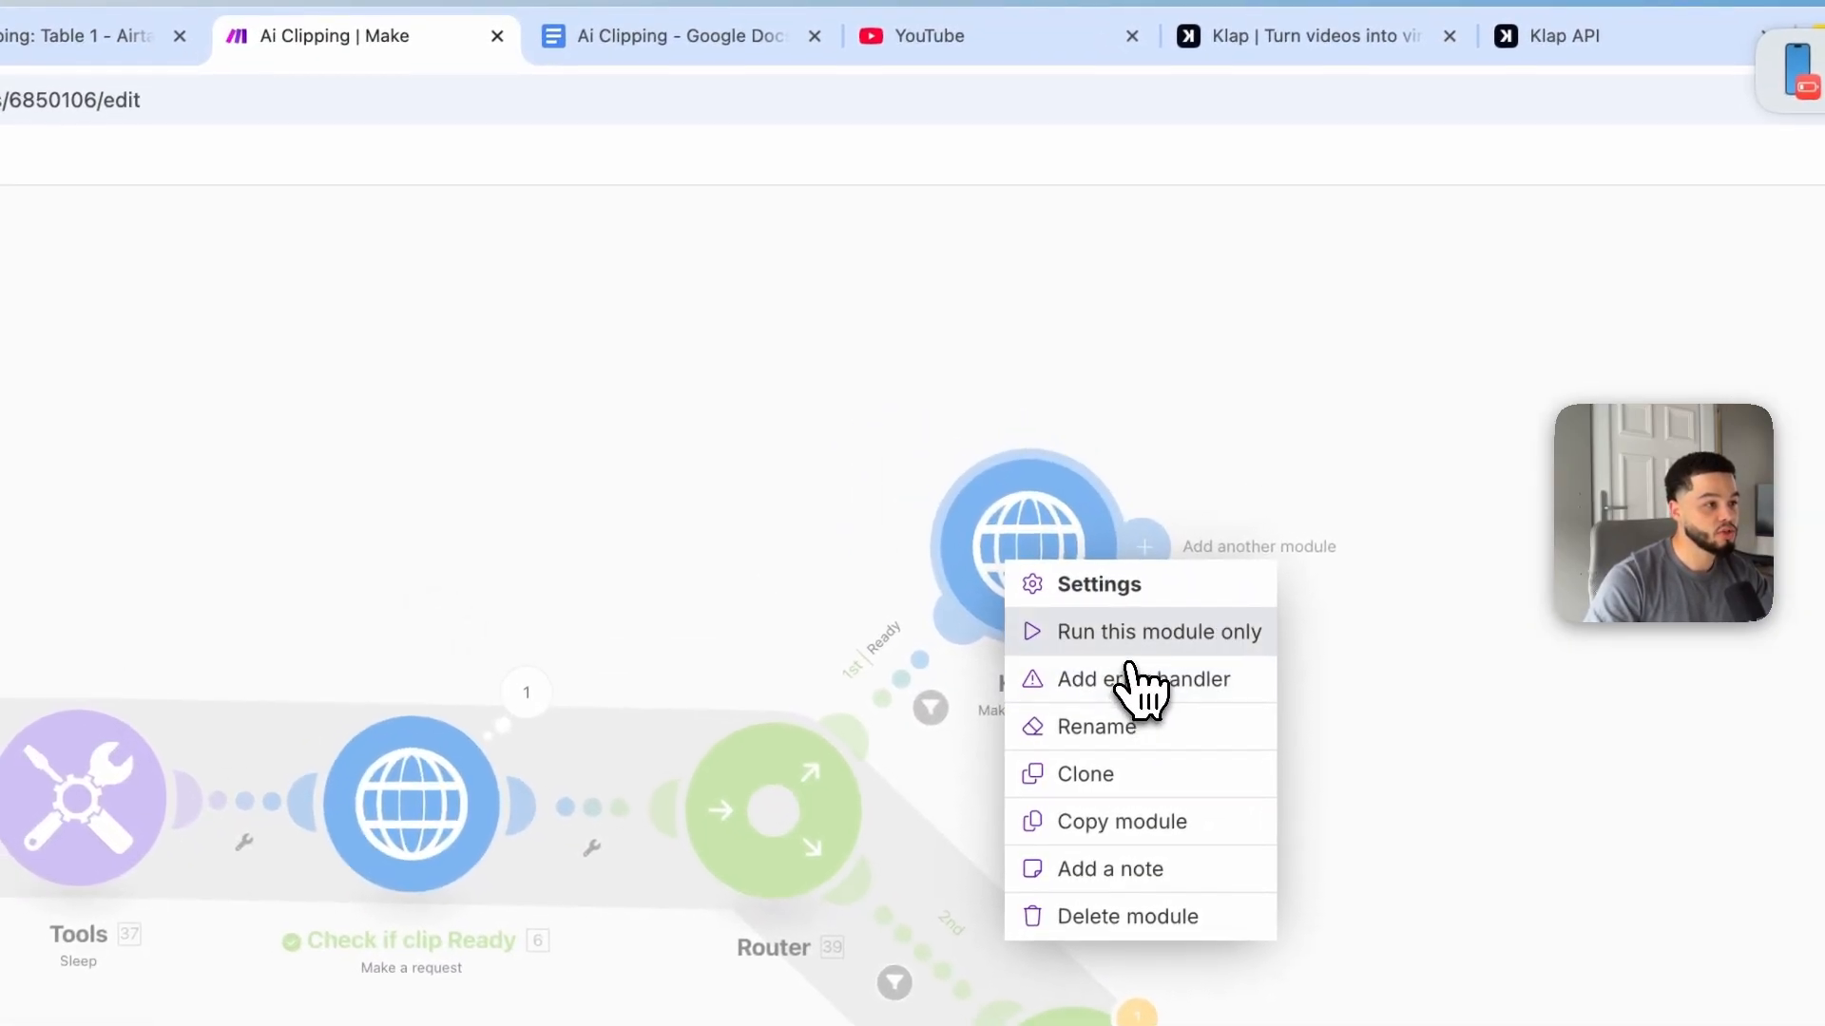
click(673, 36)
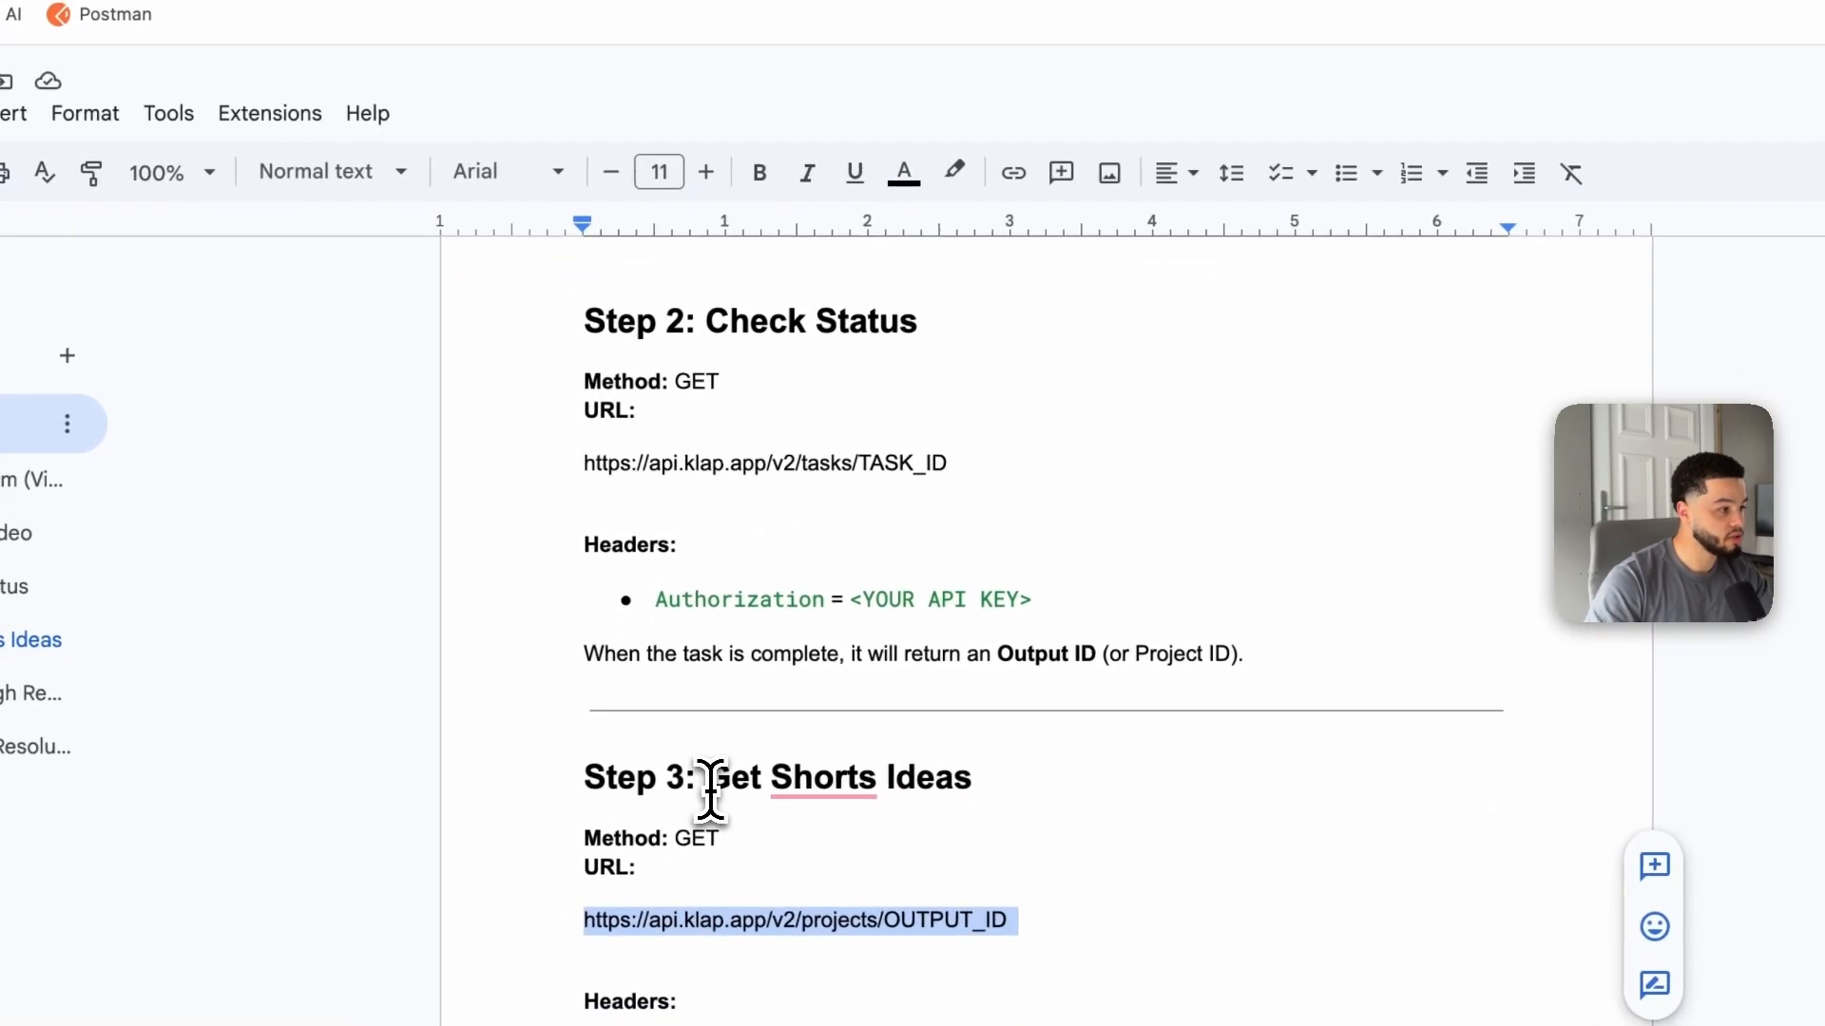
click(710, 765)
drag(710, 765, 865, 758)
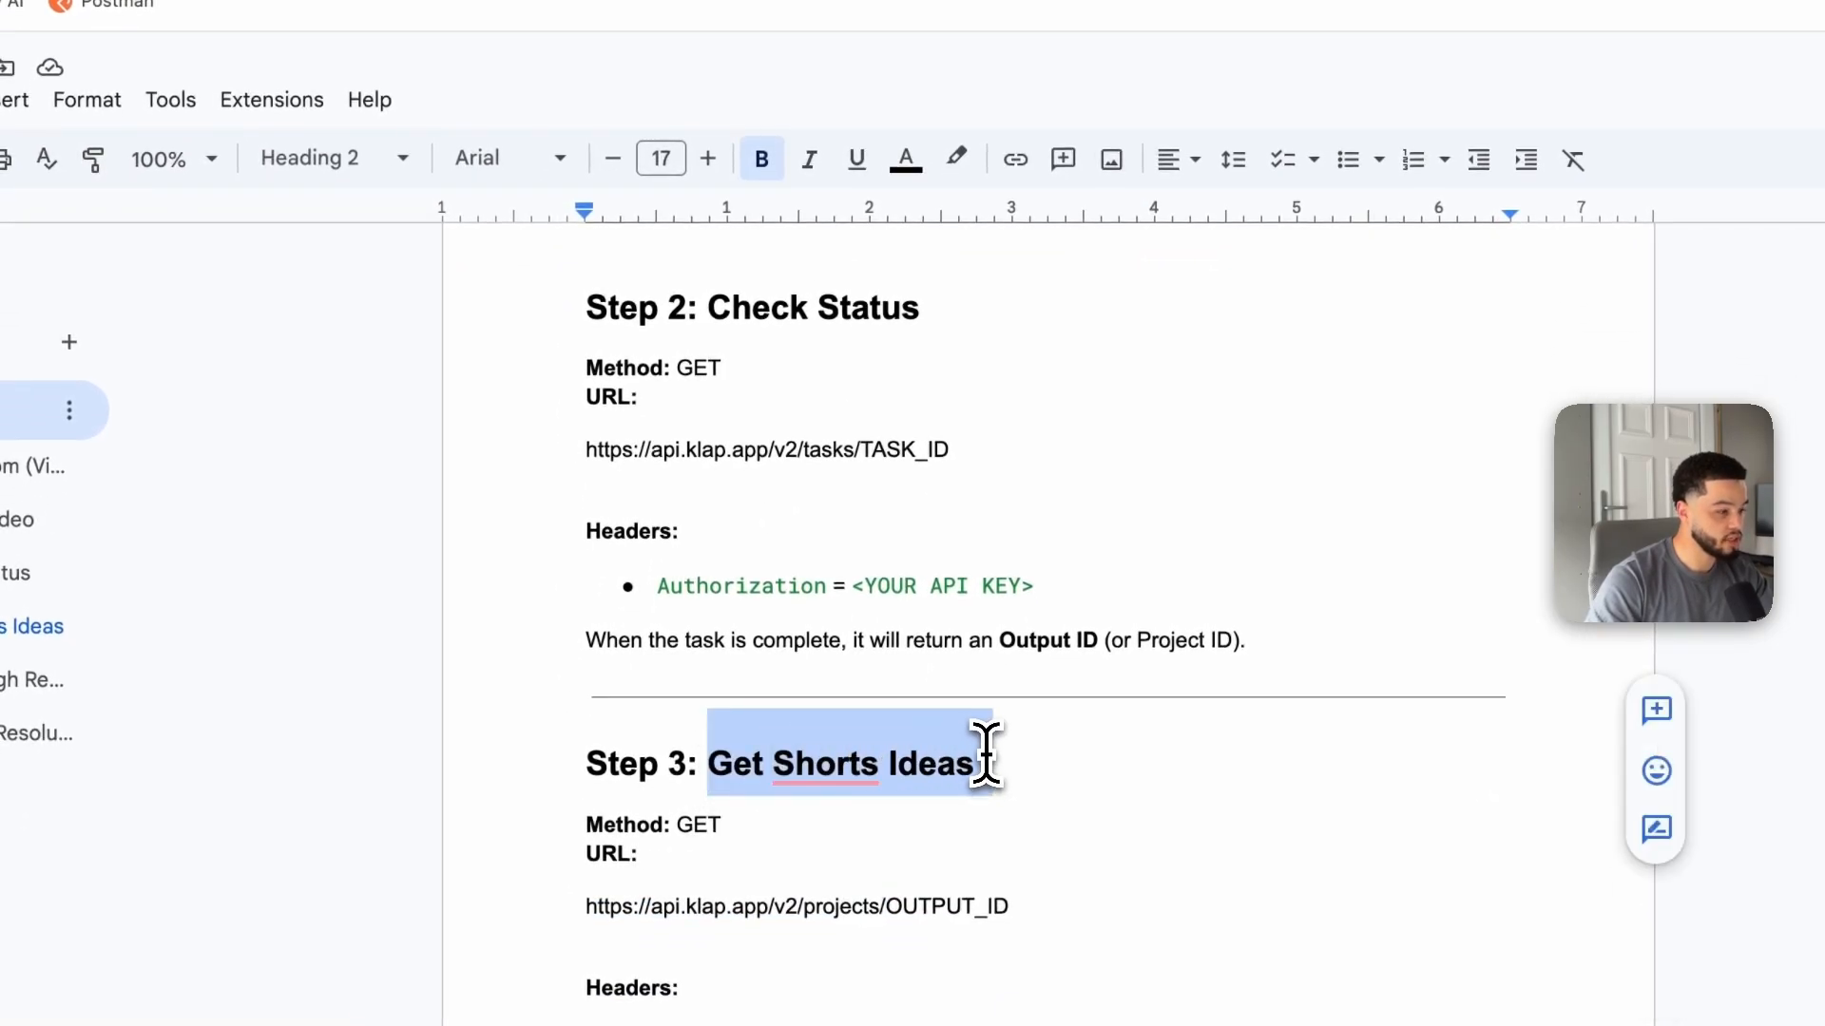
click(543, 46)
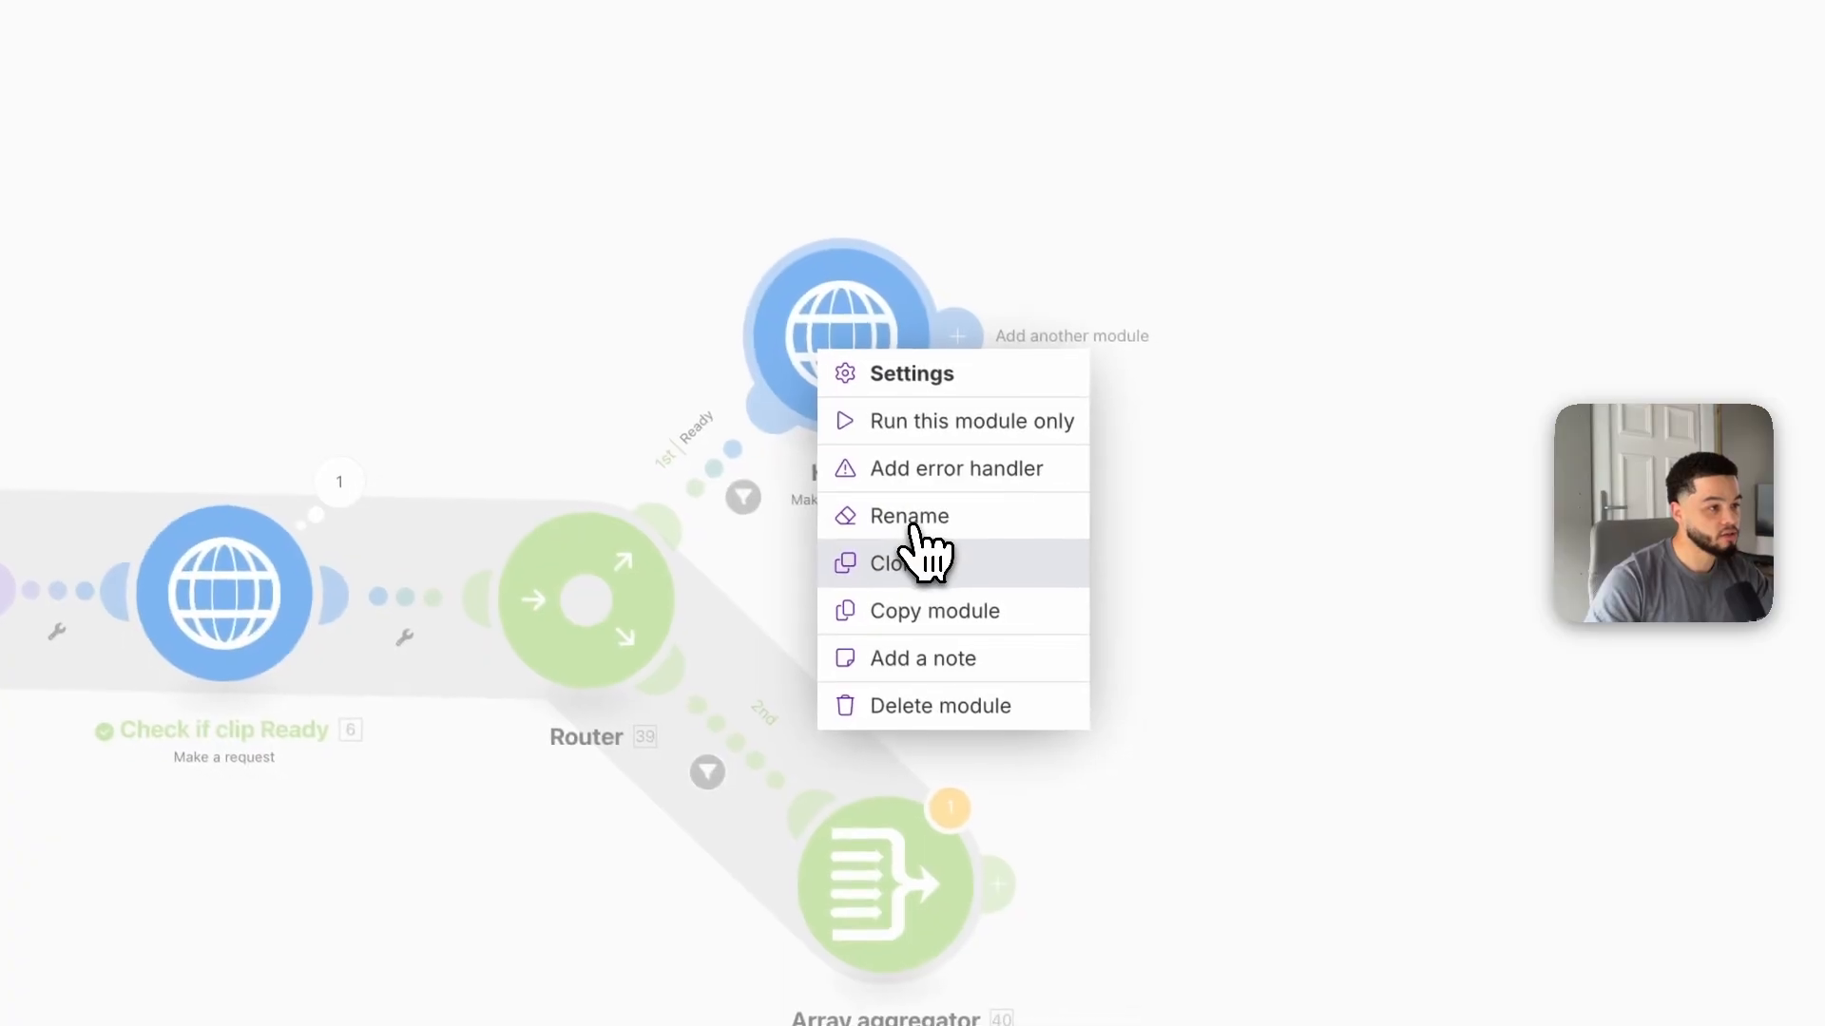
click(917, 519)
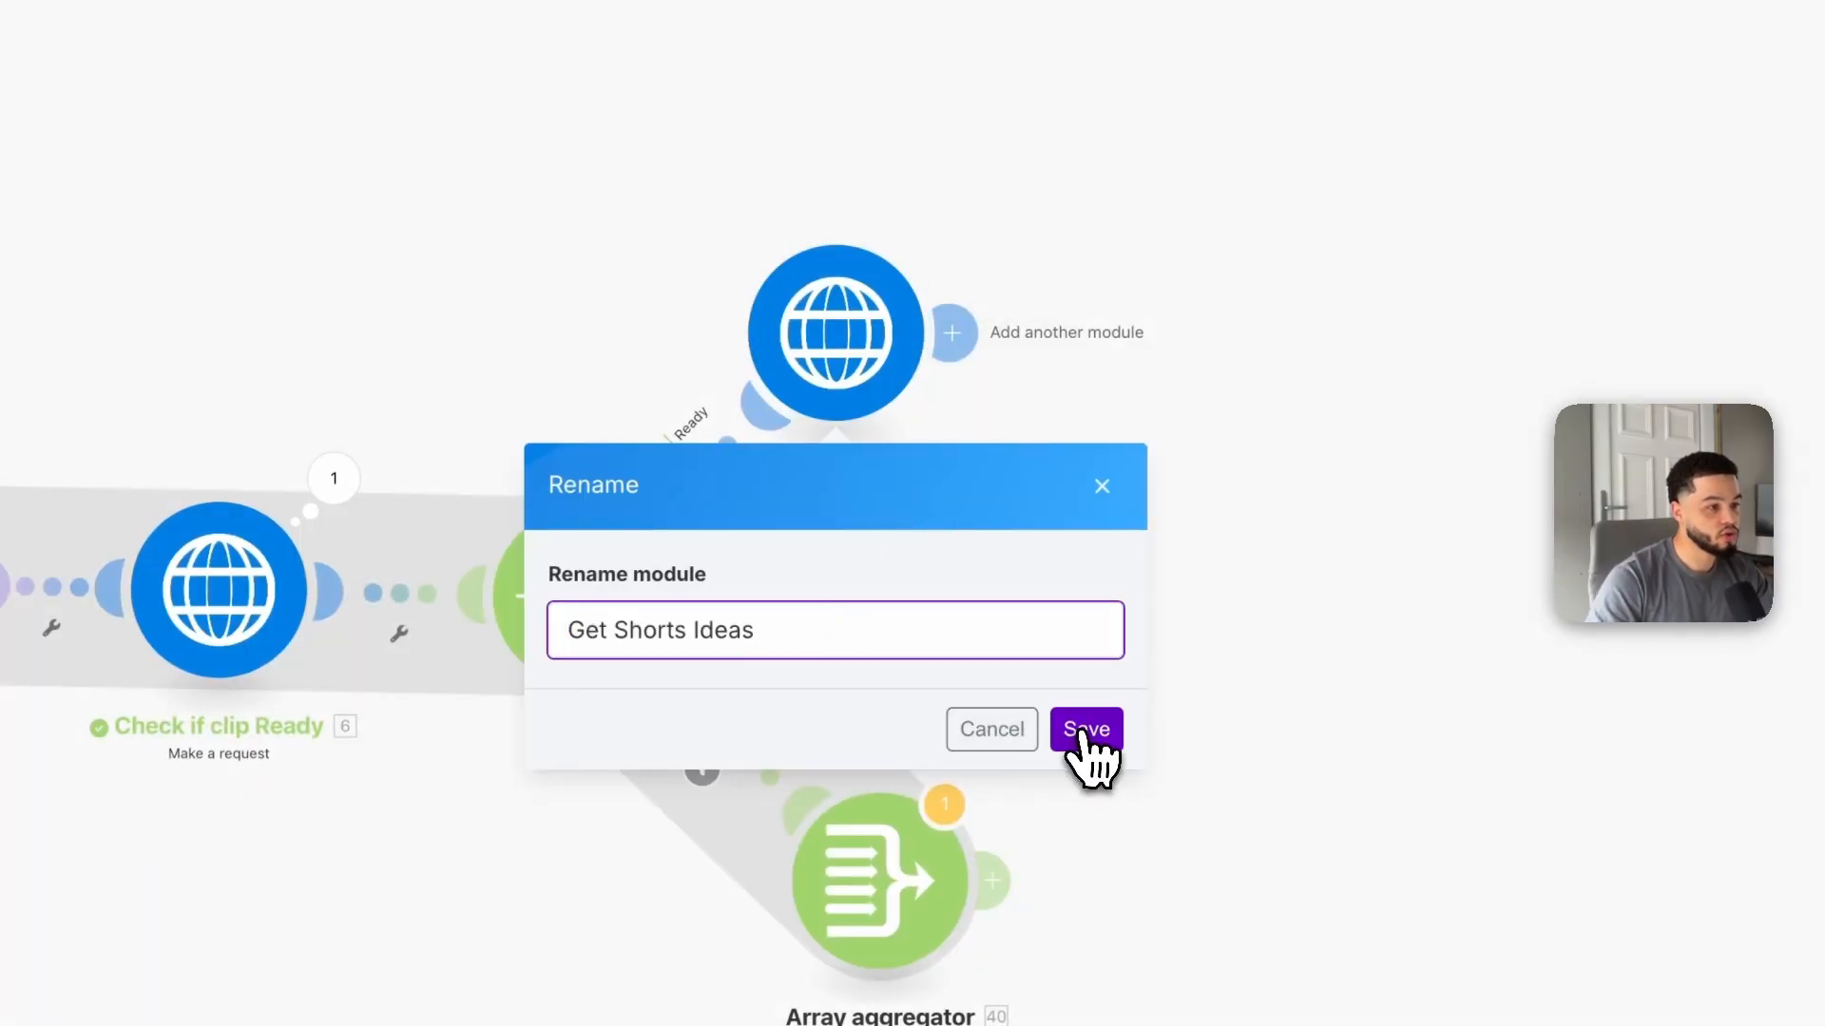
click(1086, 730)
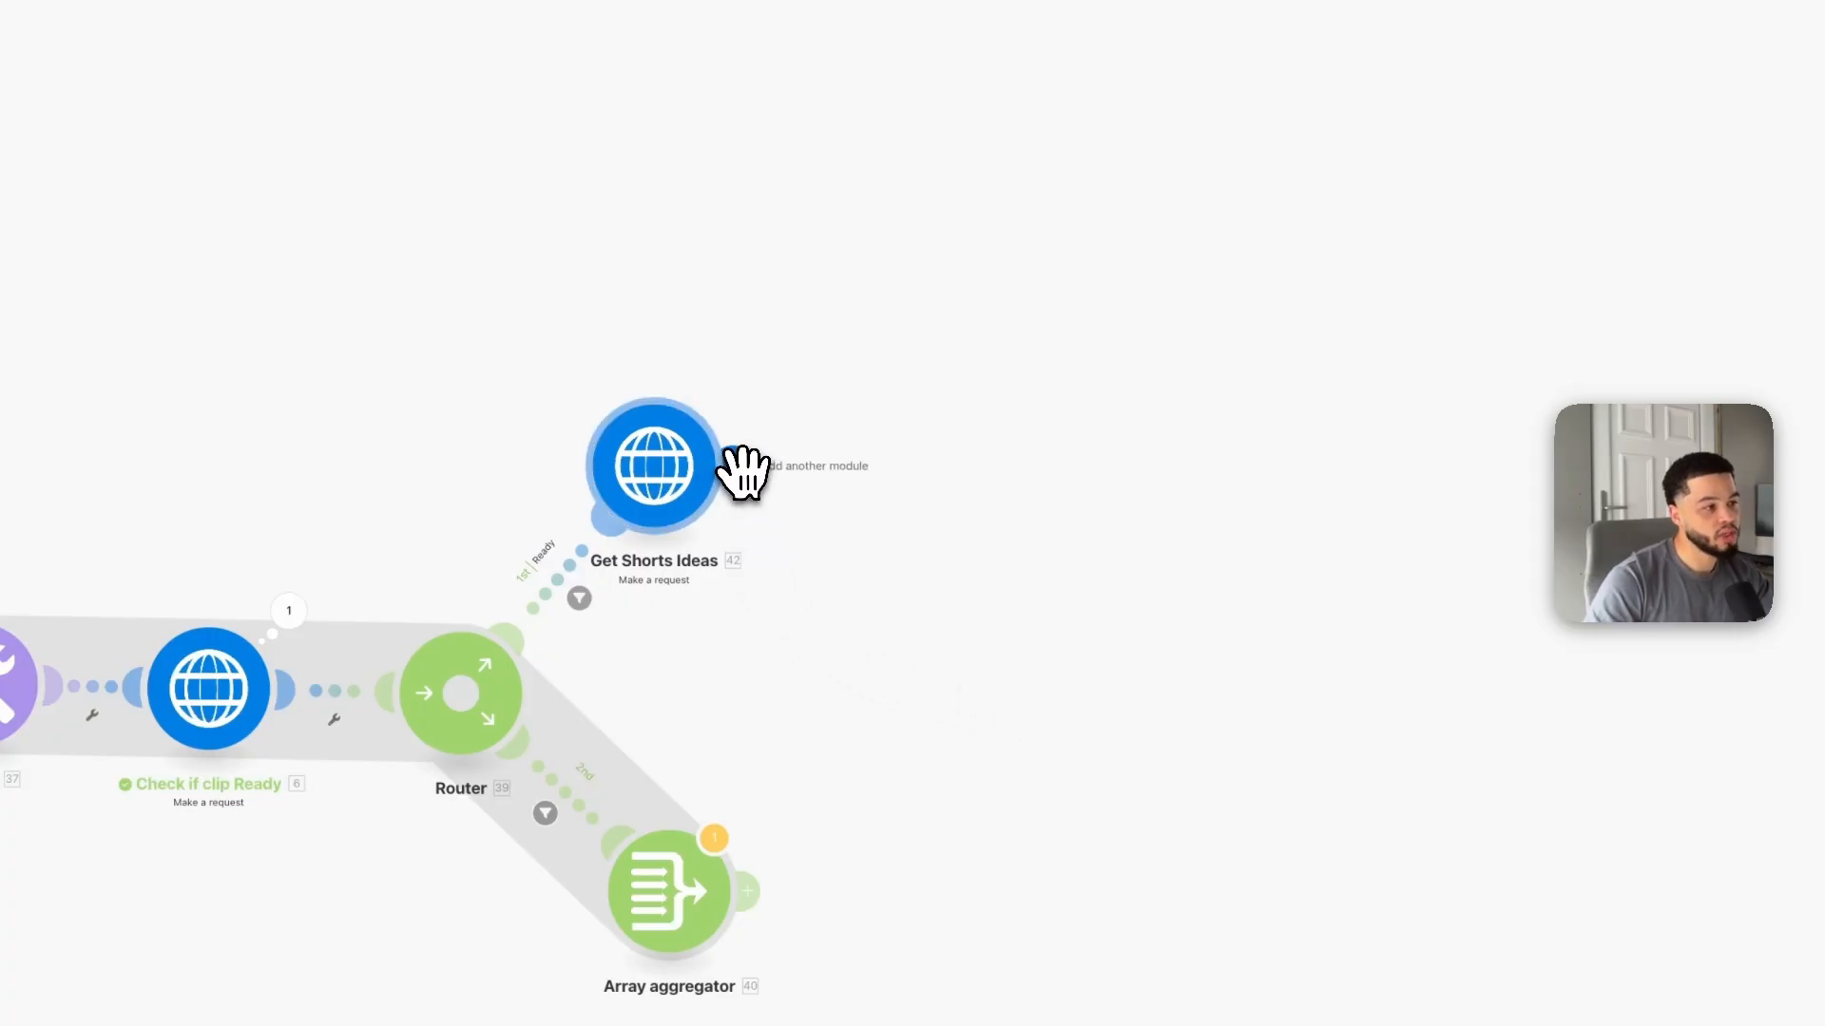
Step: Add an Iterator module after the Get Shorts Ideas HTTP module
click(741, 466)
text(i)
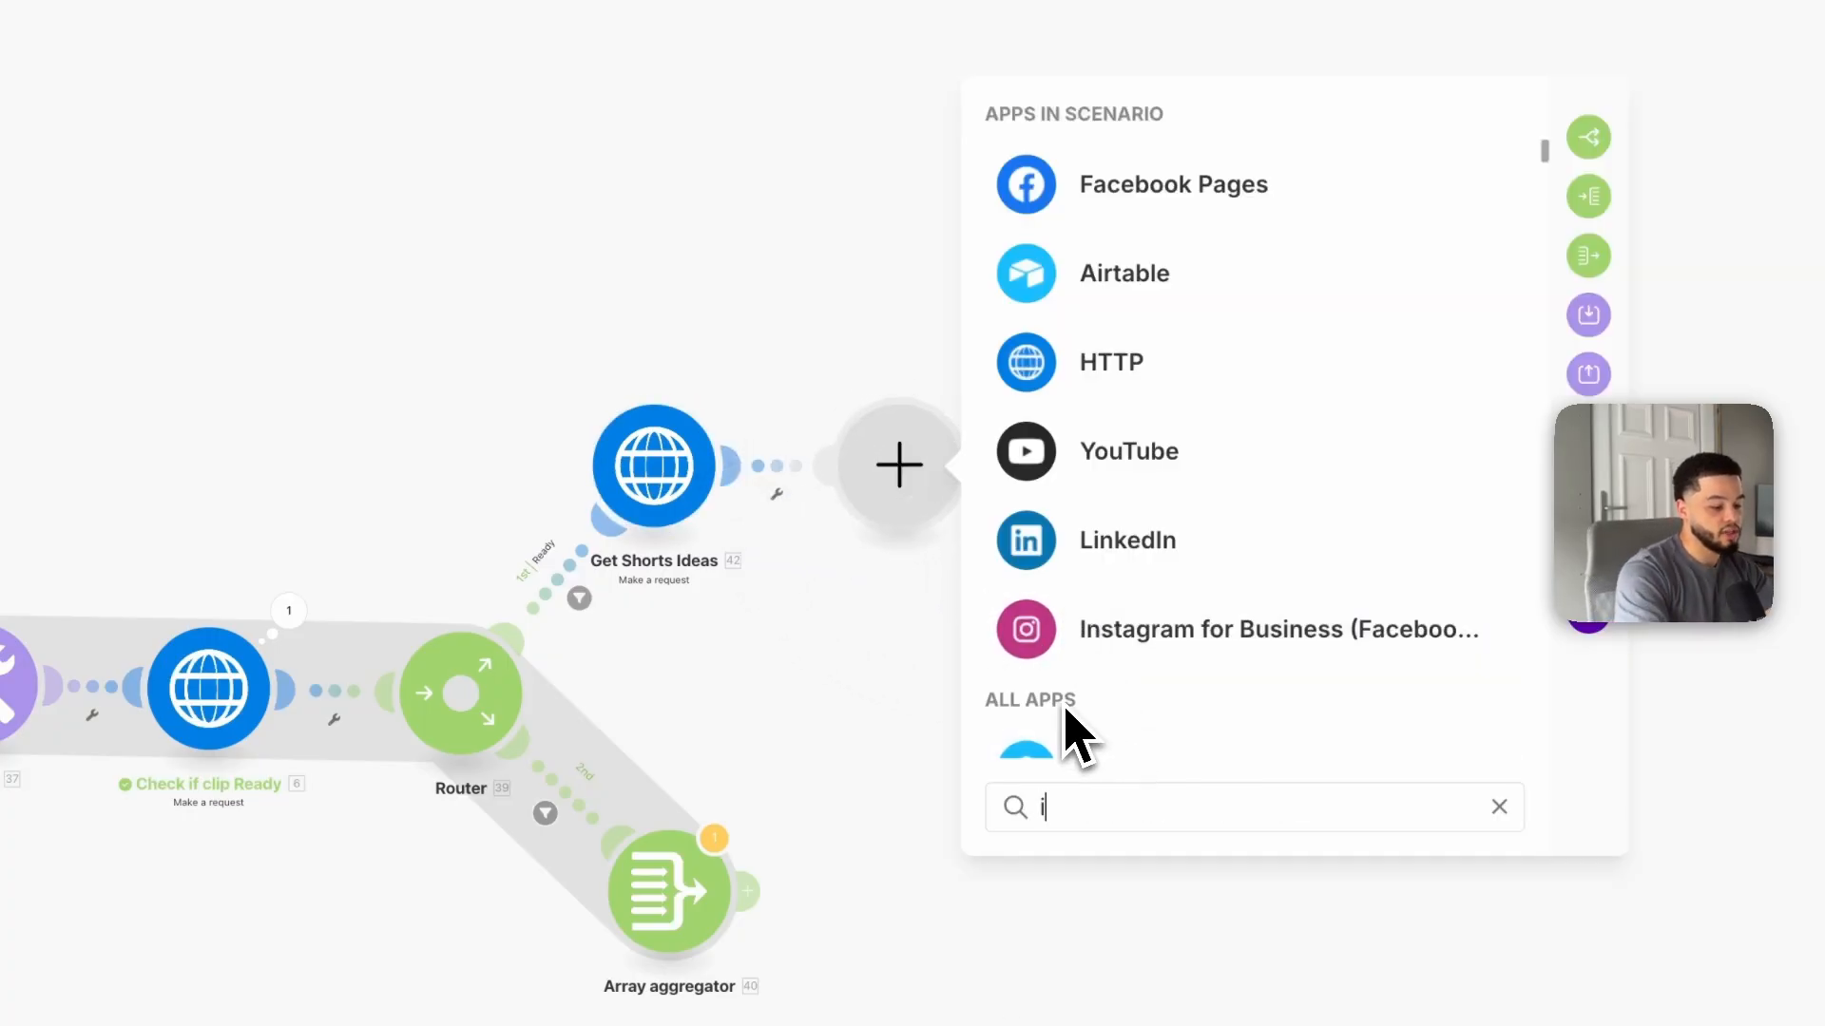
text(terator)
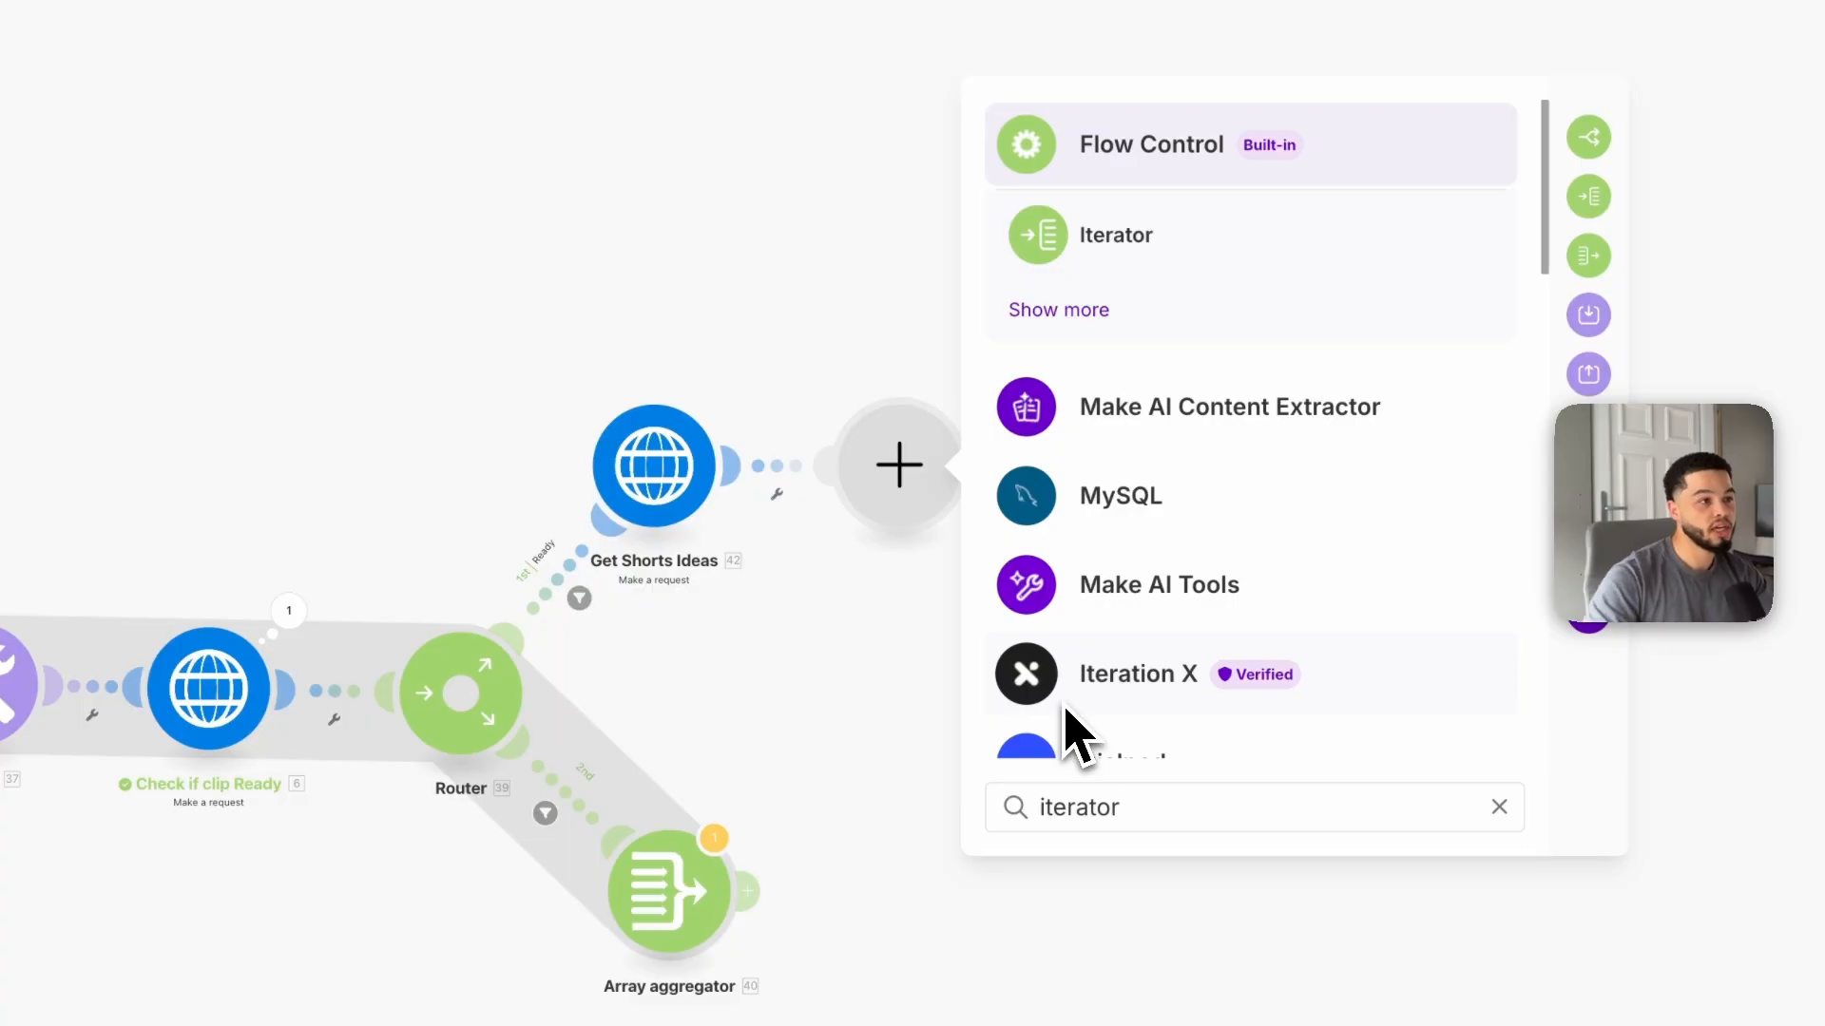
click(1093, 237)
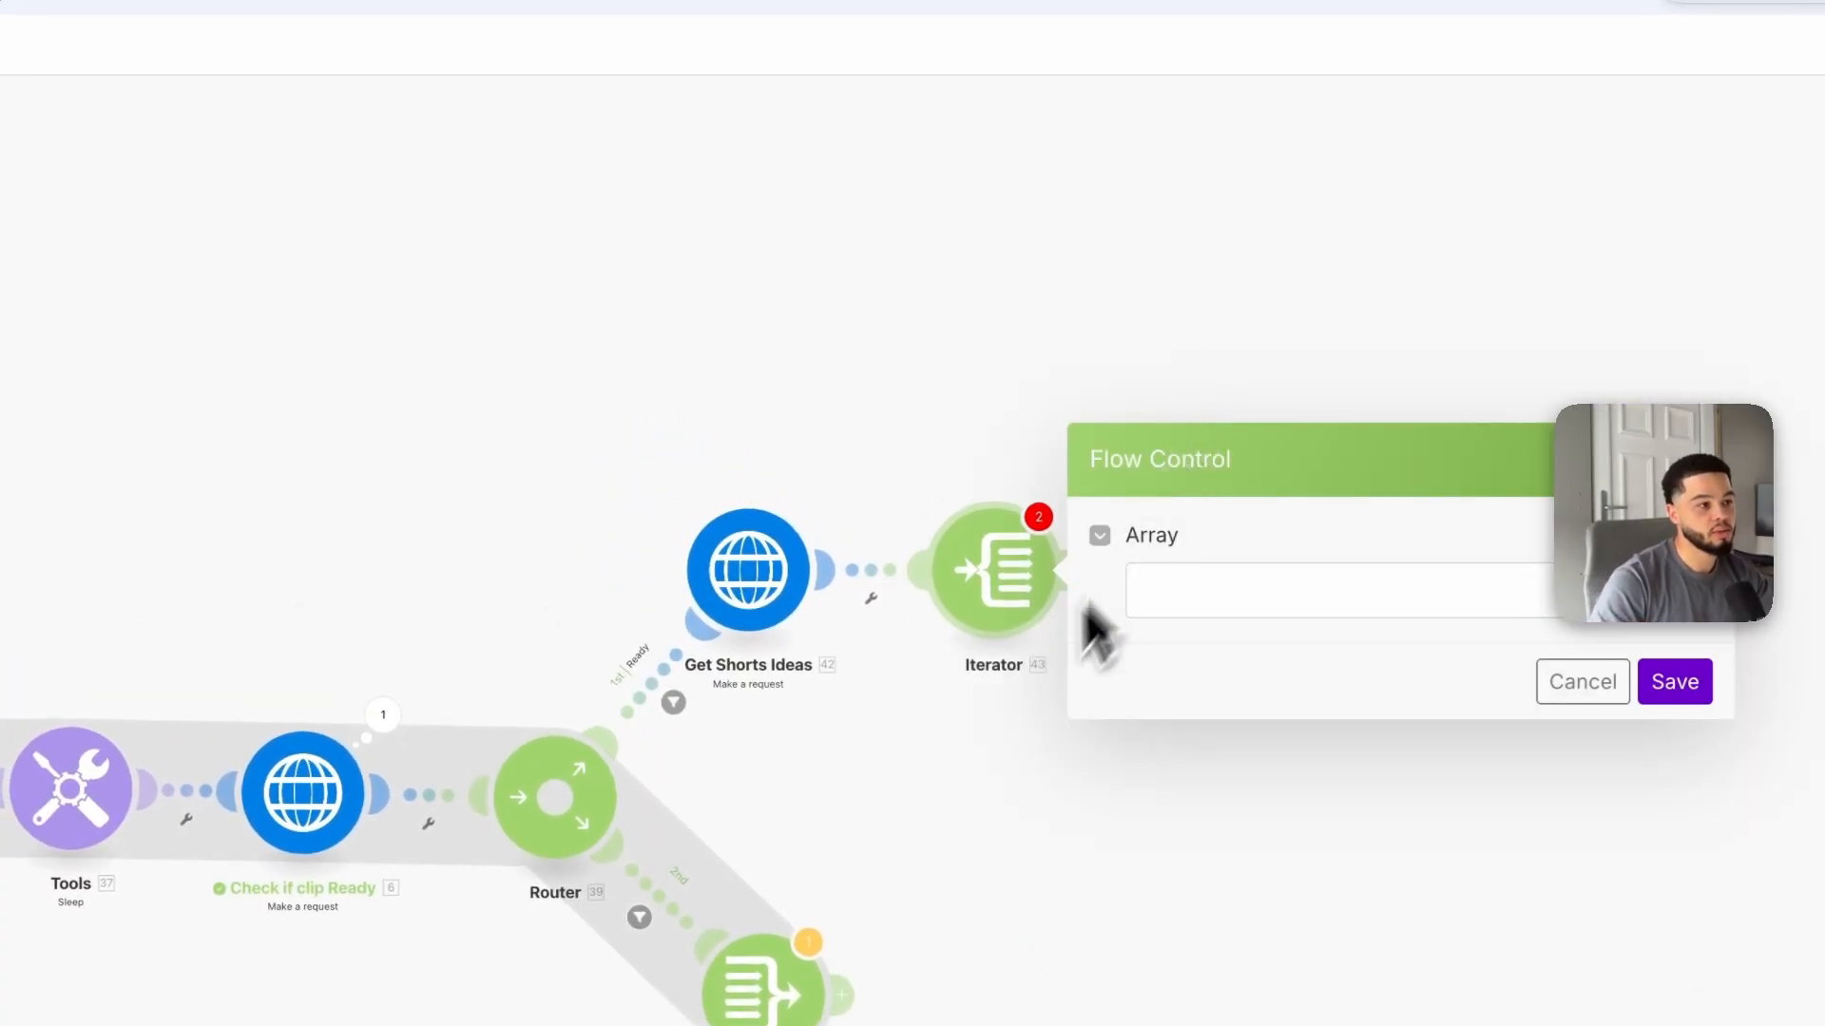
click(1209, 591)
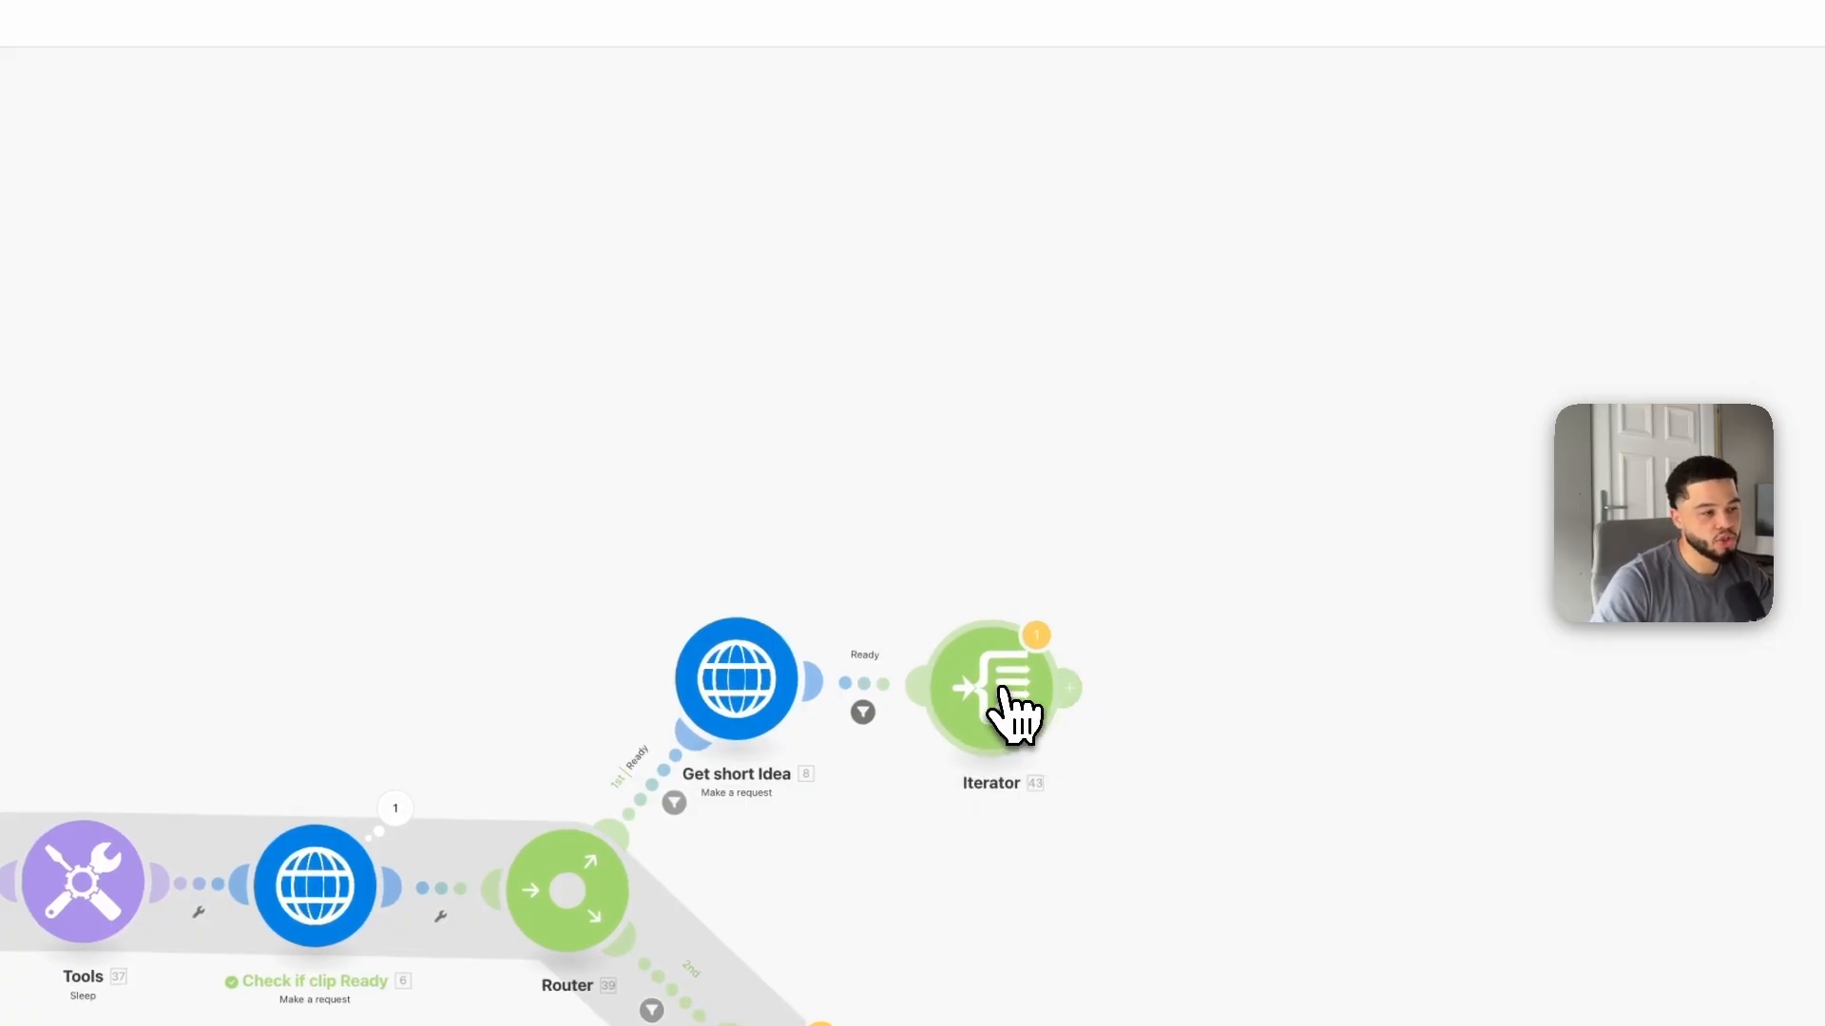
Step: Map the Get short Idea module's Data[] array into the Iterator's Array field and save it
click(1005, 690)
click(590, 448)
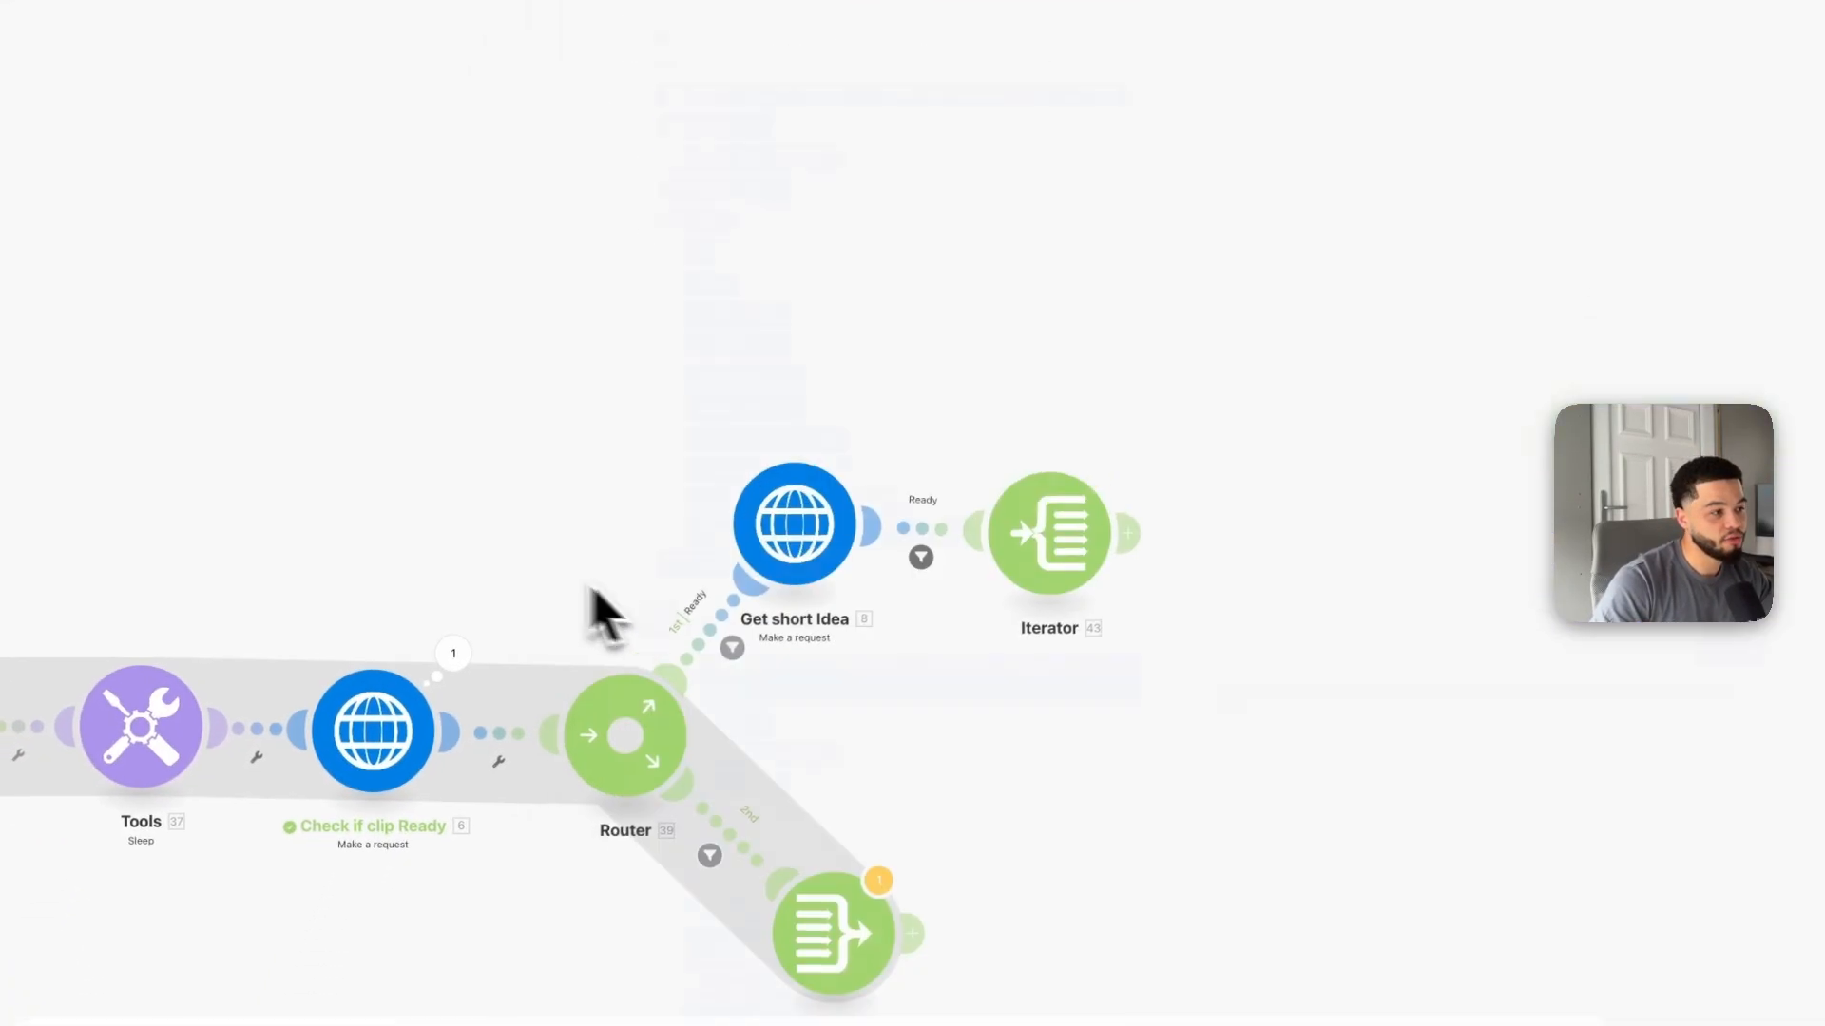
scroll(803, 651, up, 3)
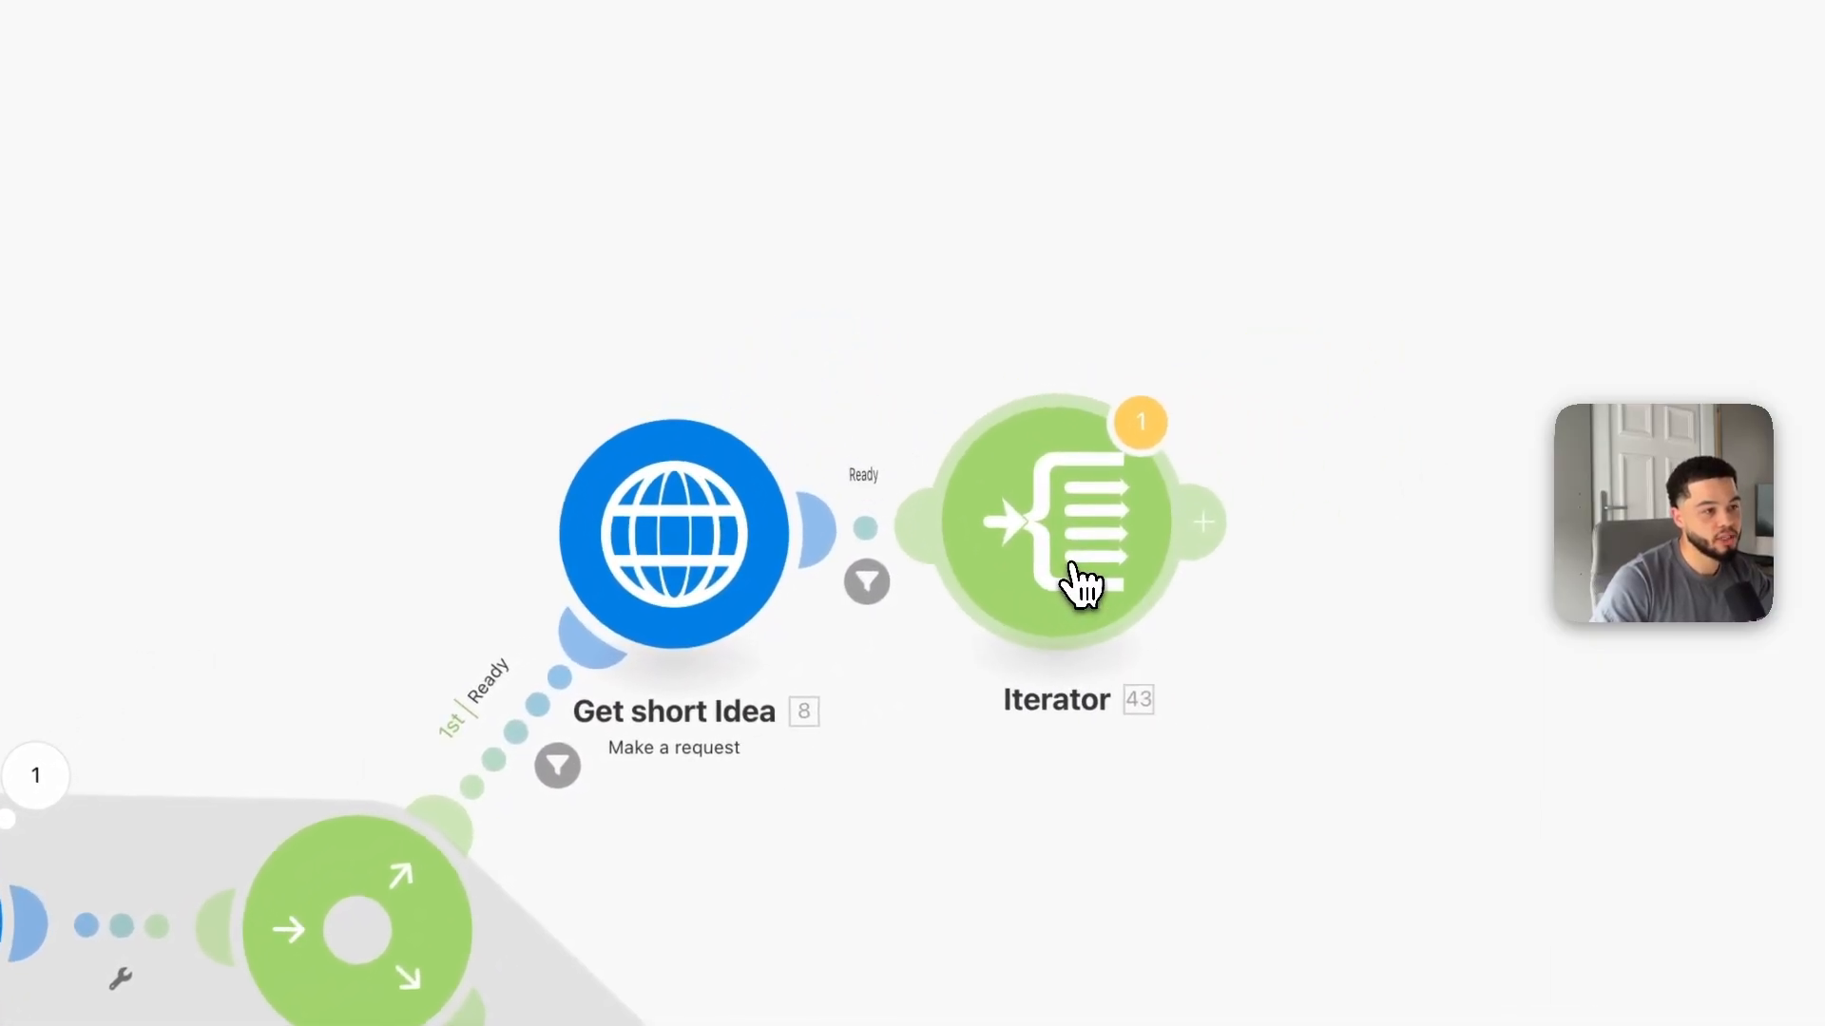
click(1289, 452)
click(1364, 544)
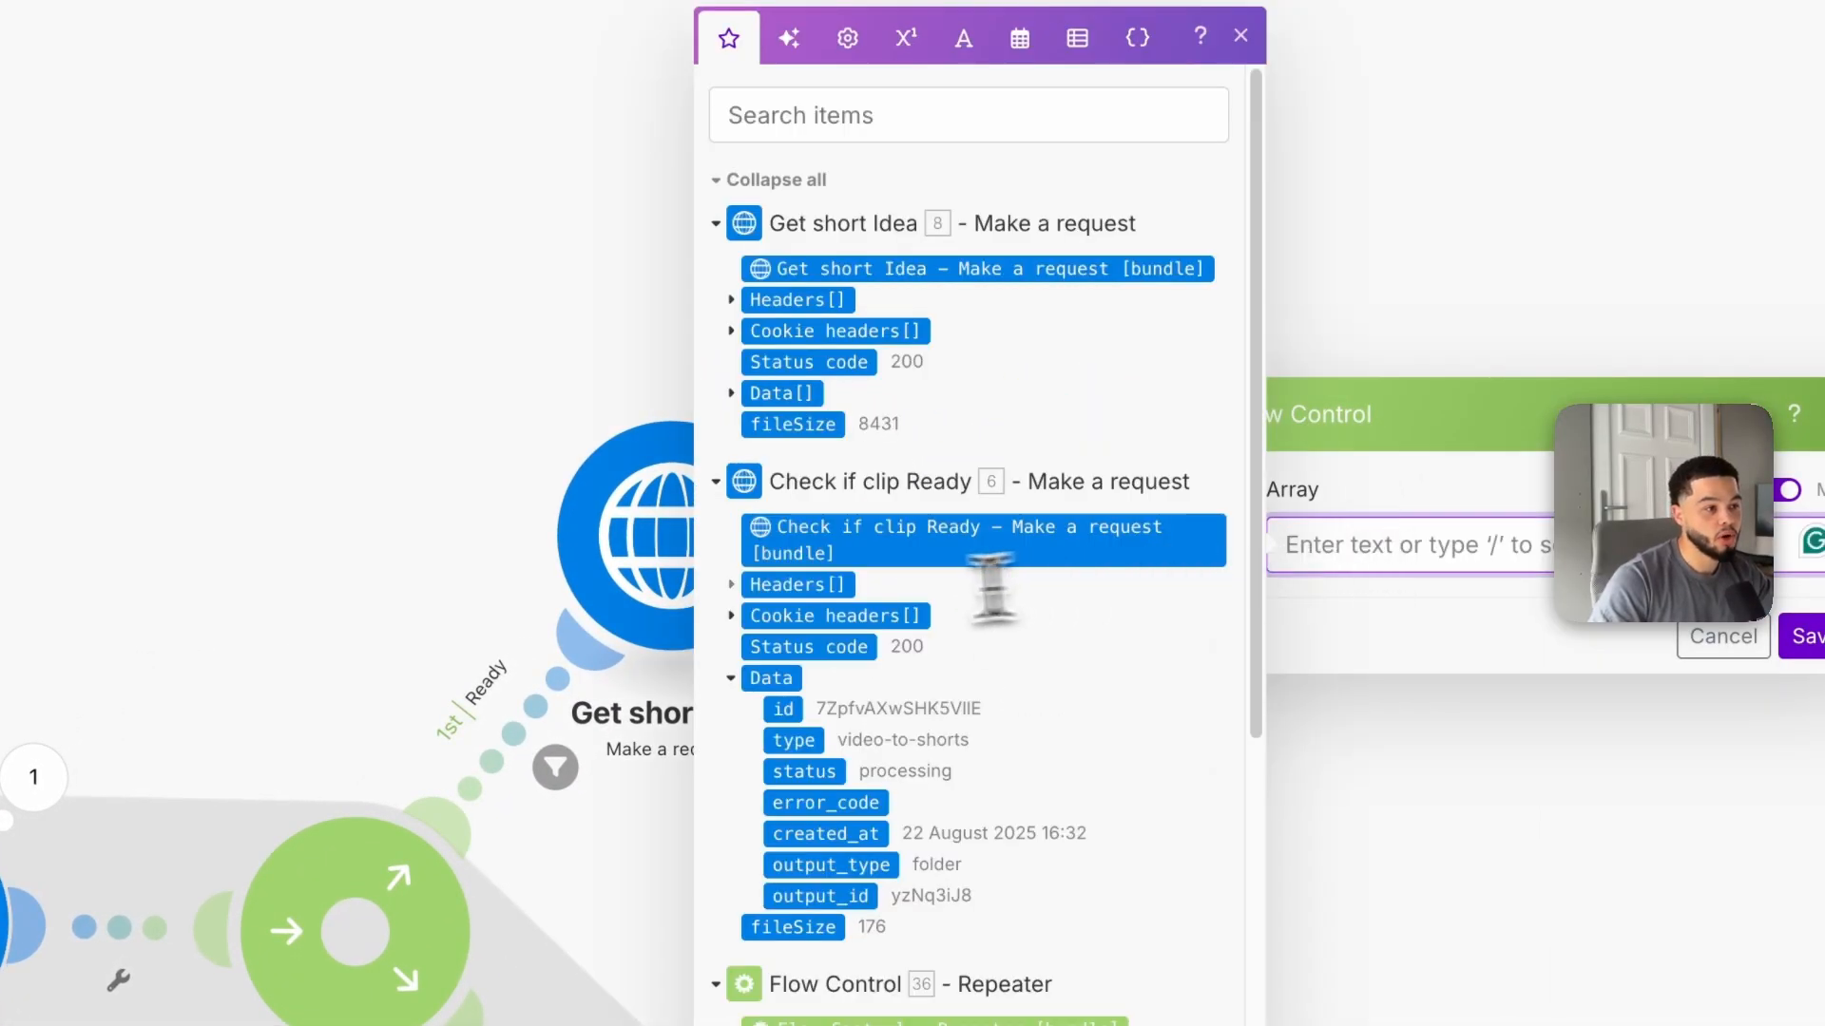
scroll(839, 618, down, 1)
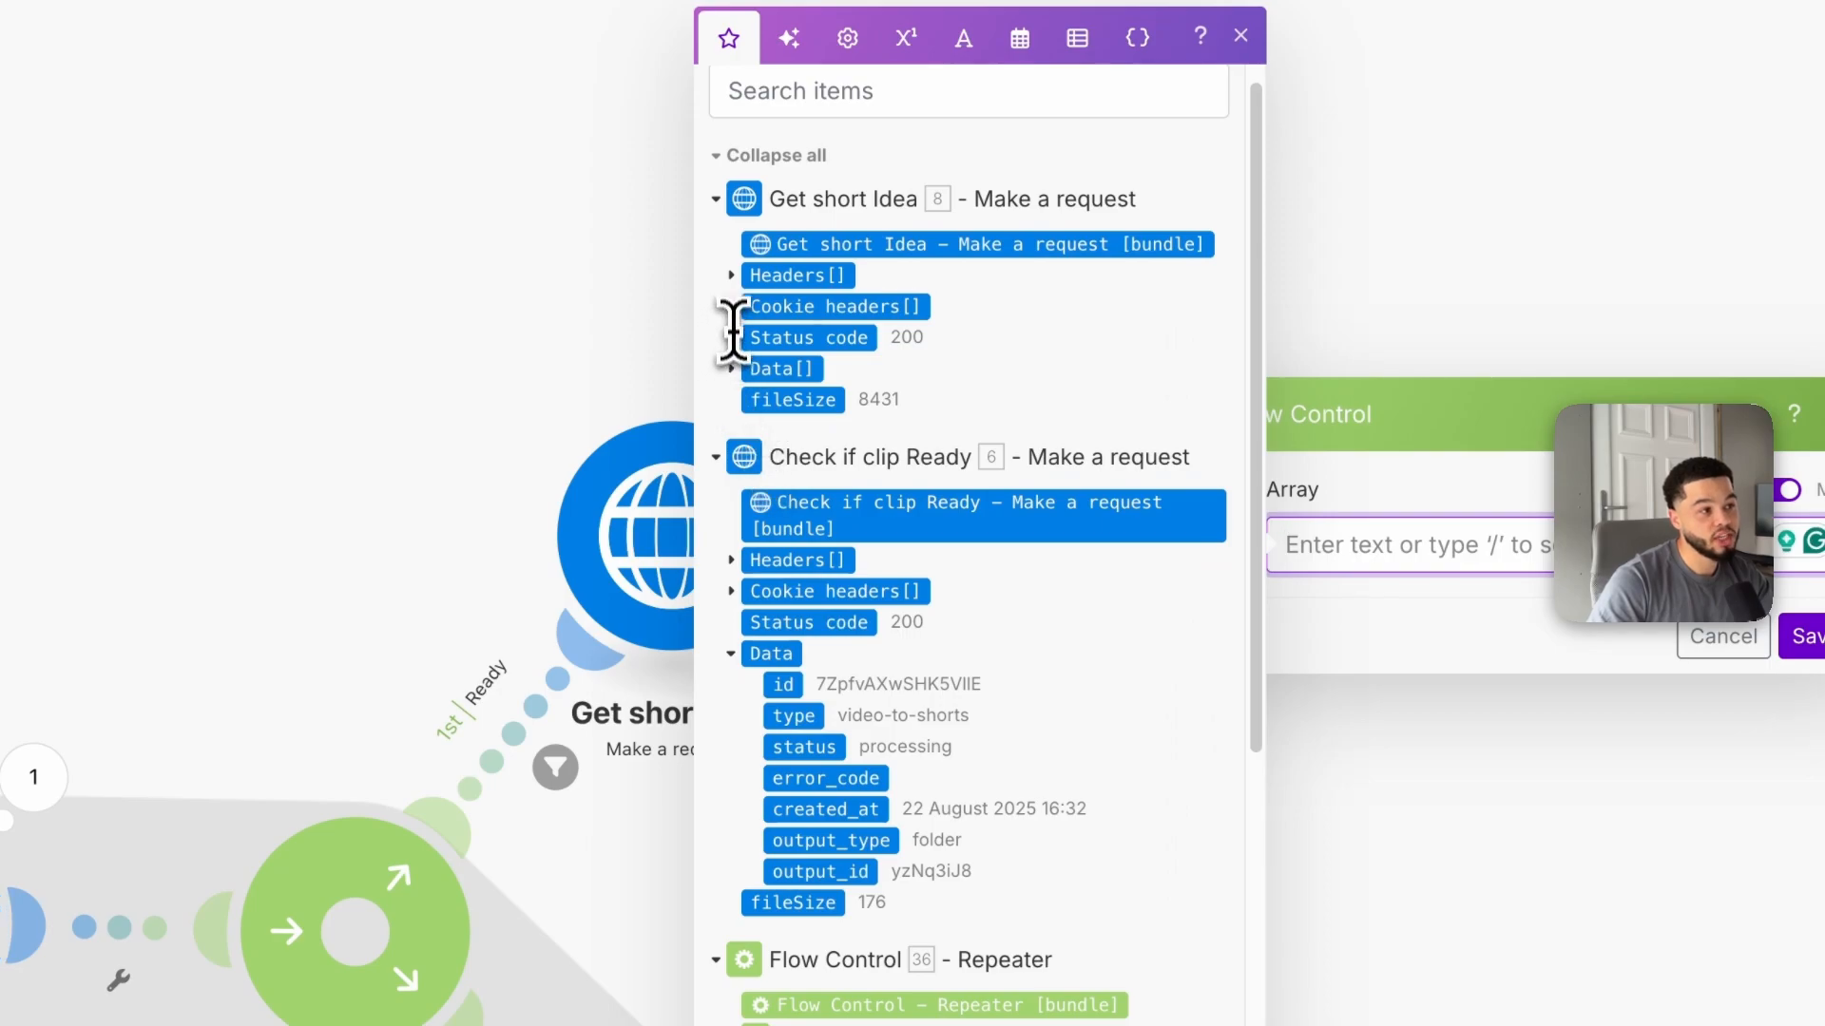
click(733, 370)
scroll(813, 475, down, 1)
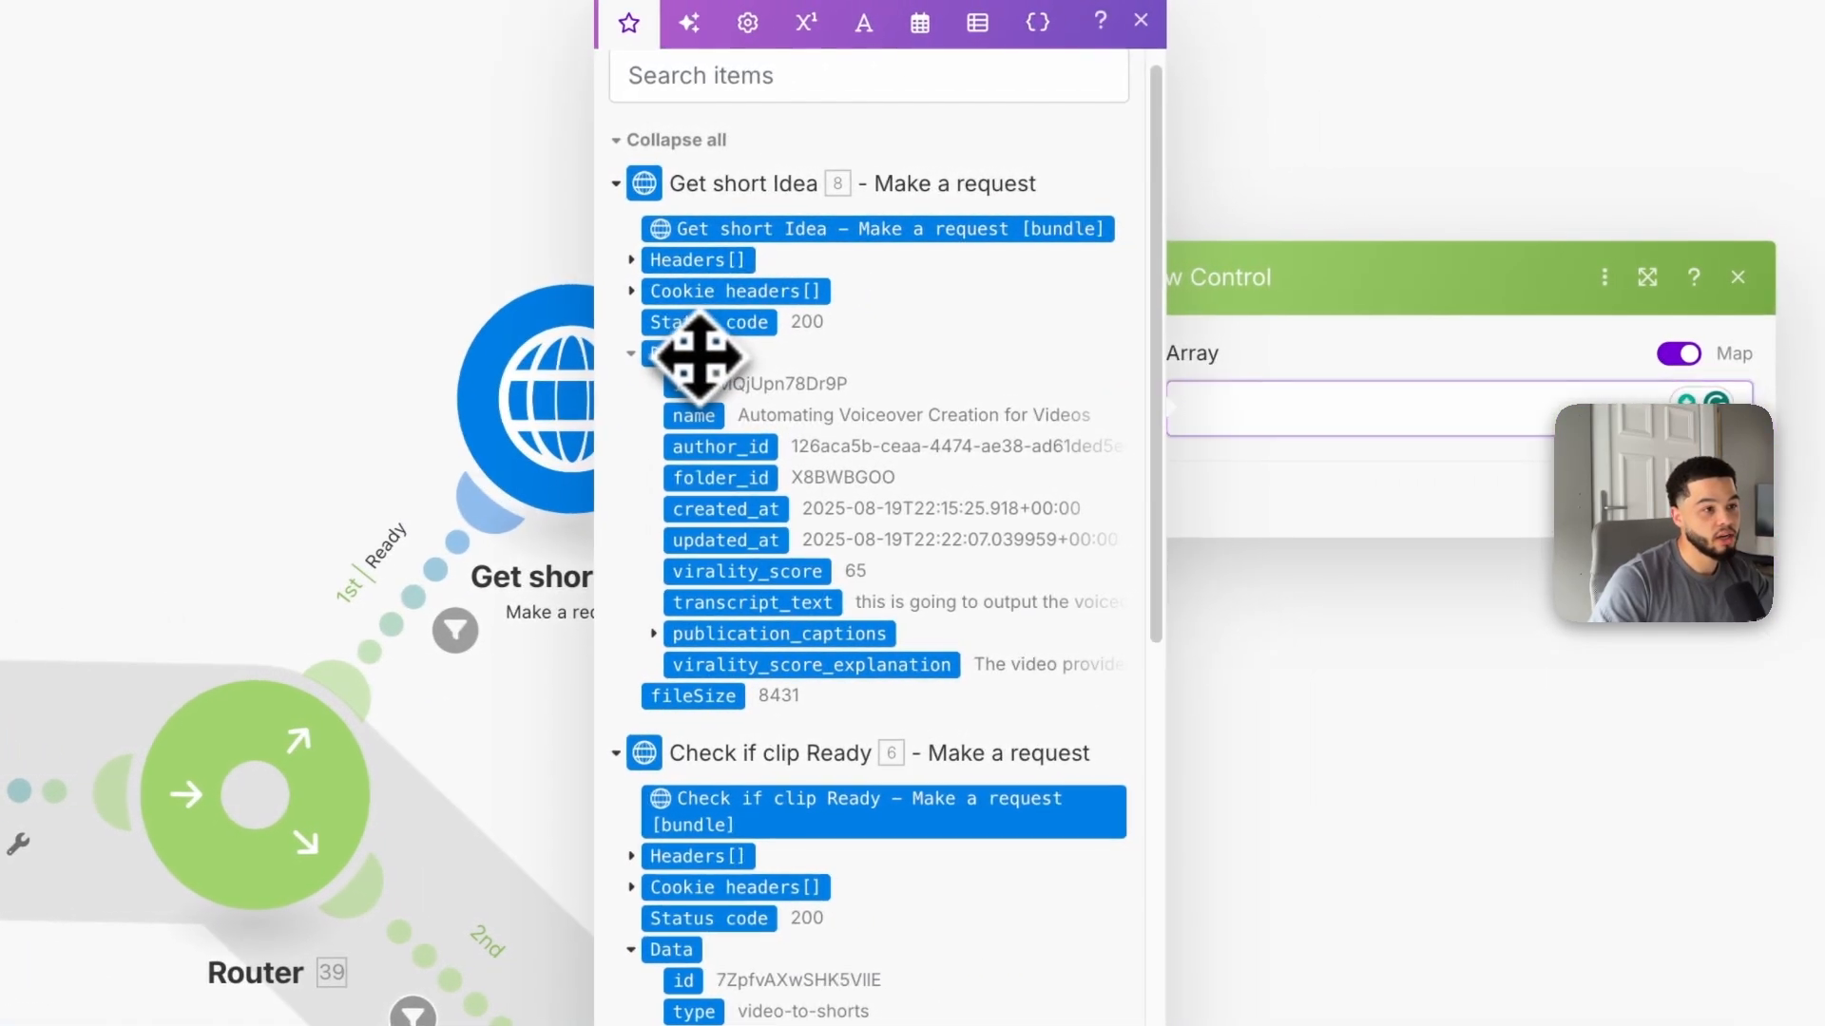
click(781, 357)
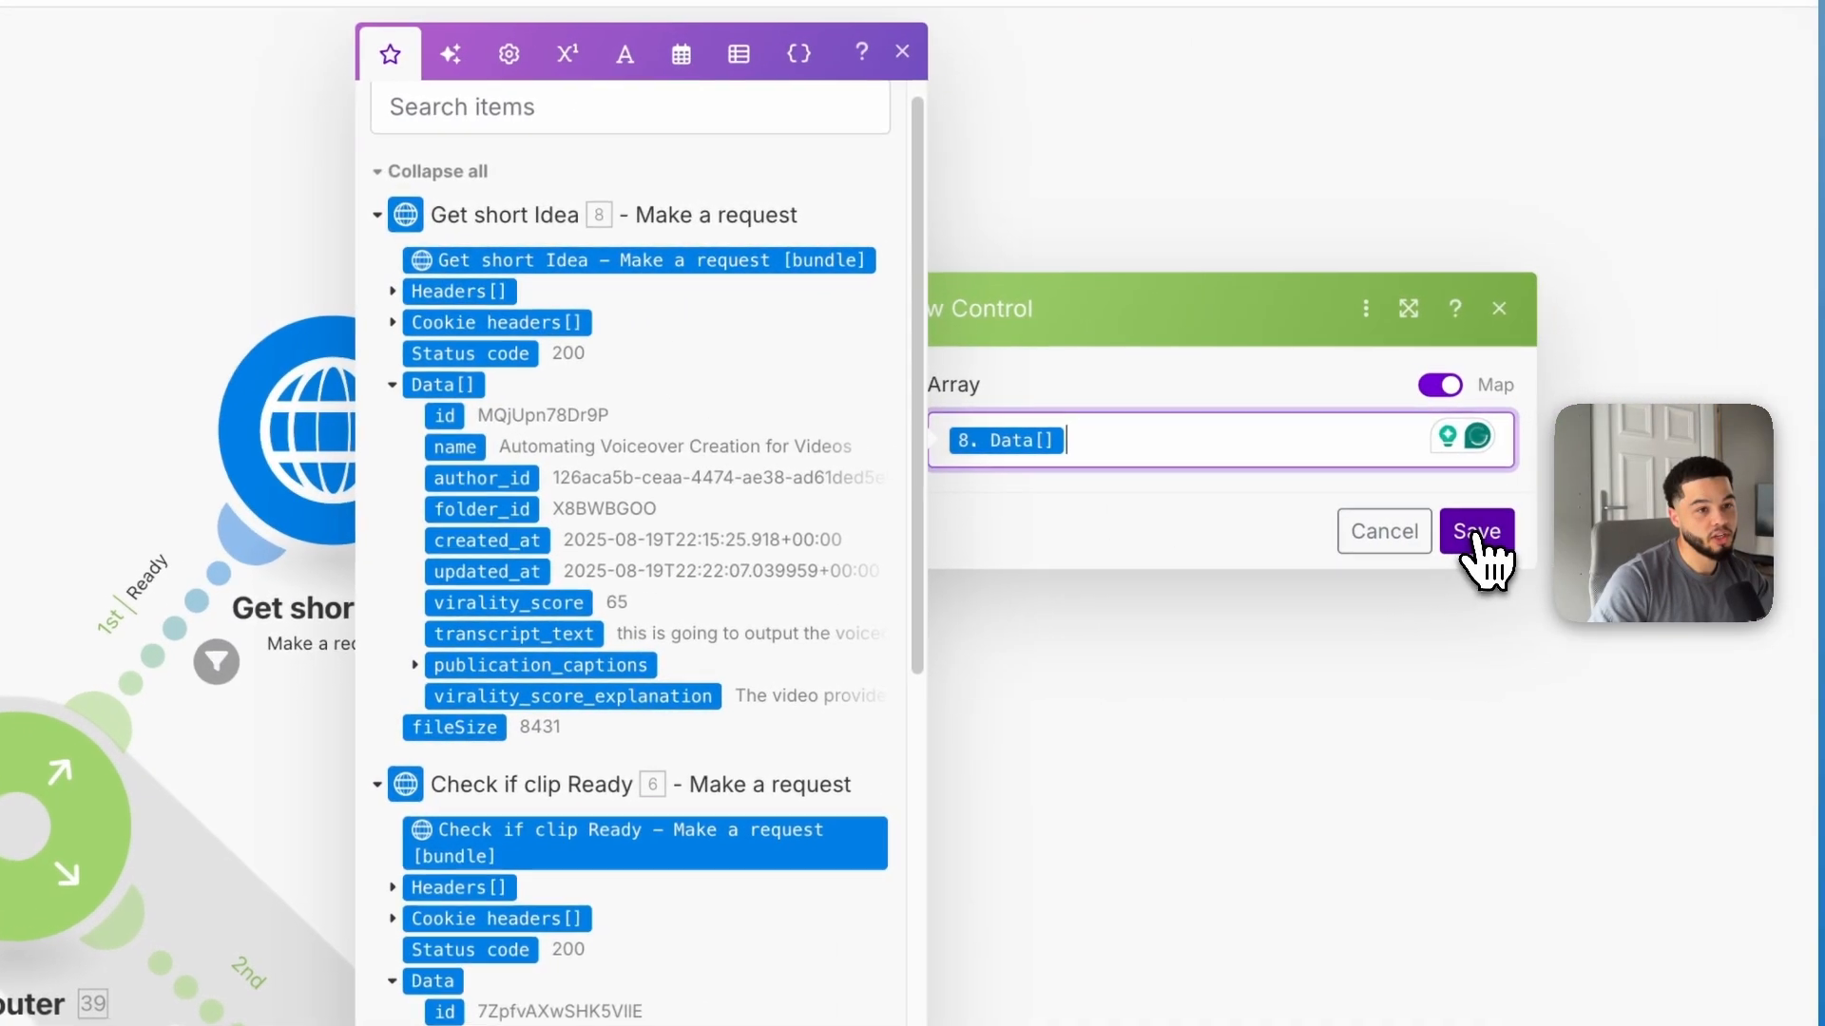
click(1678, 486)
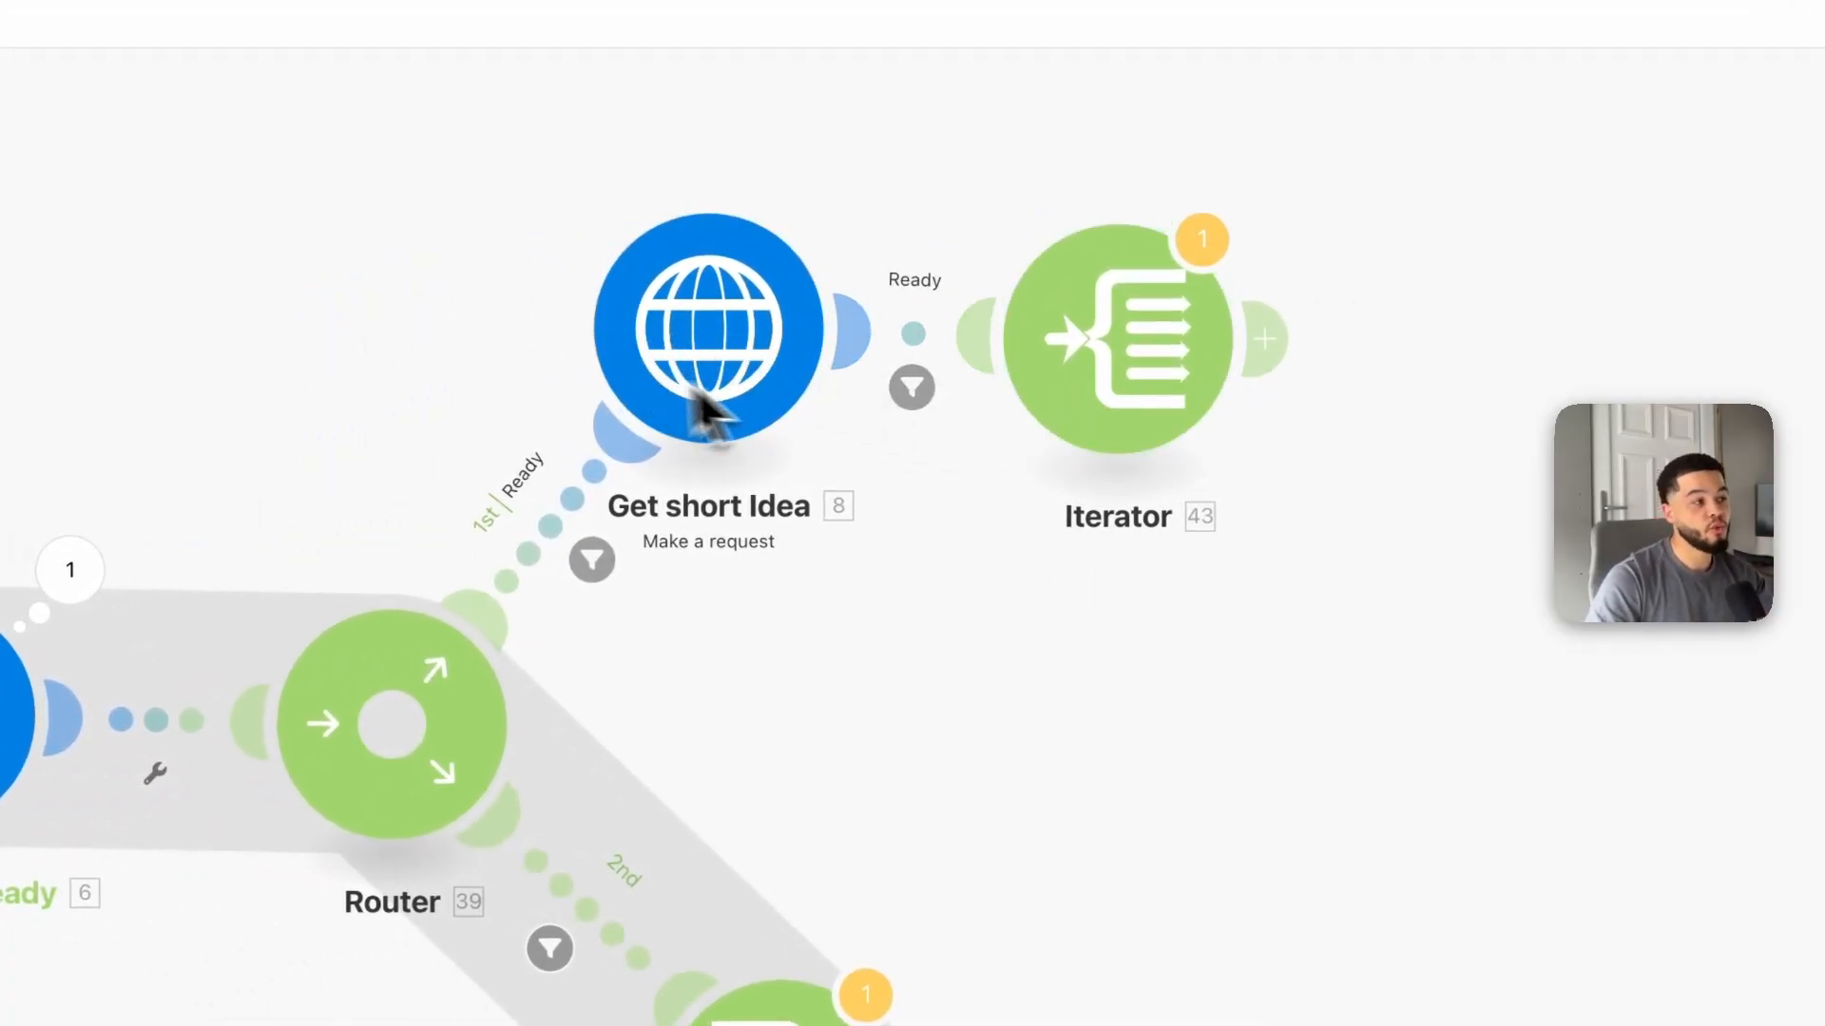
click(1141, 366)
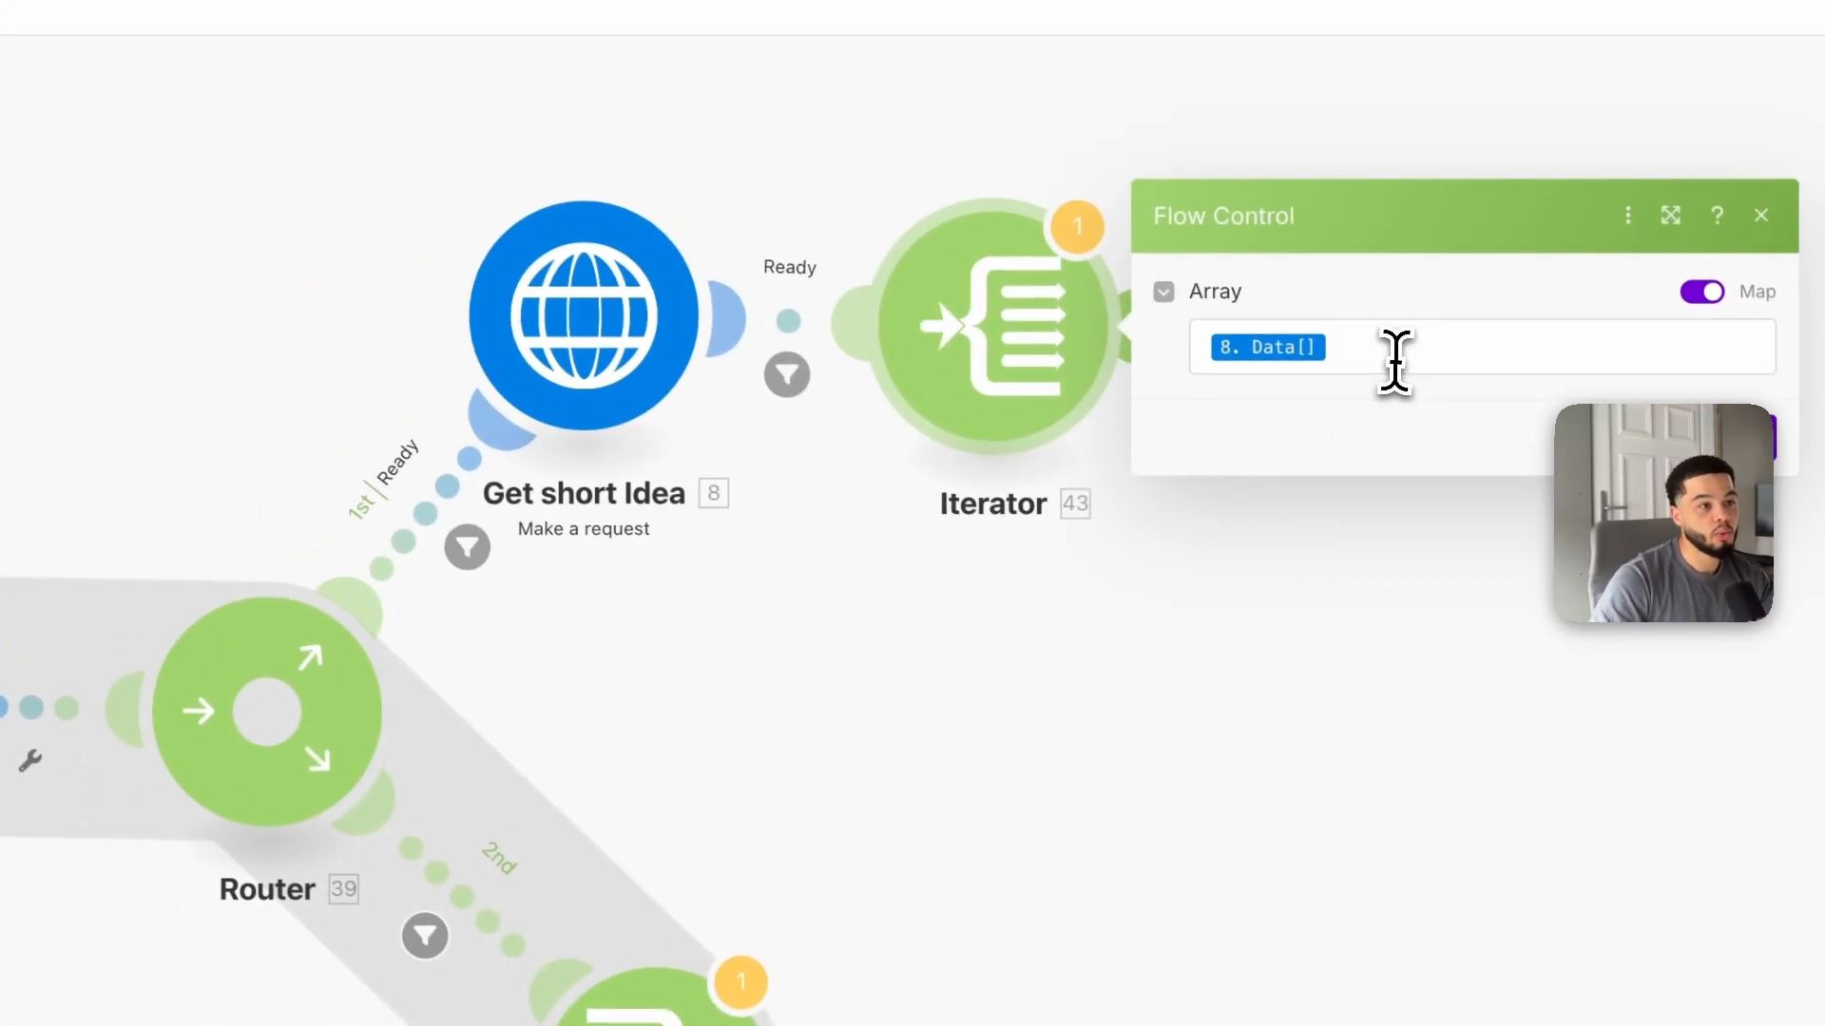
click(1502, 366)
click(630, 435)
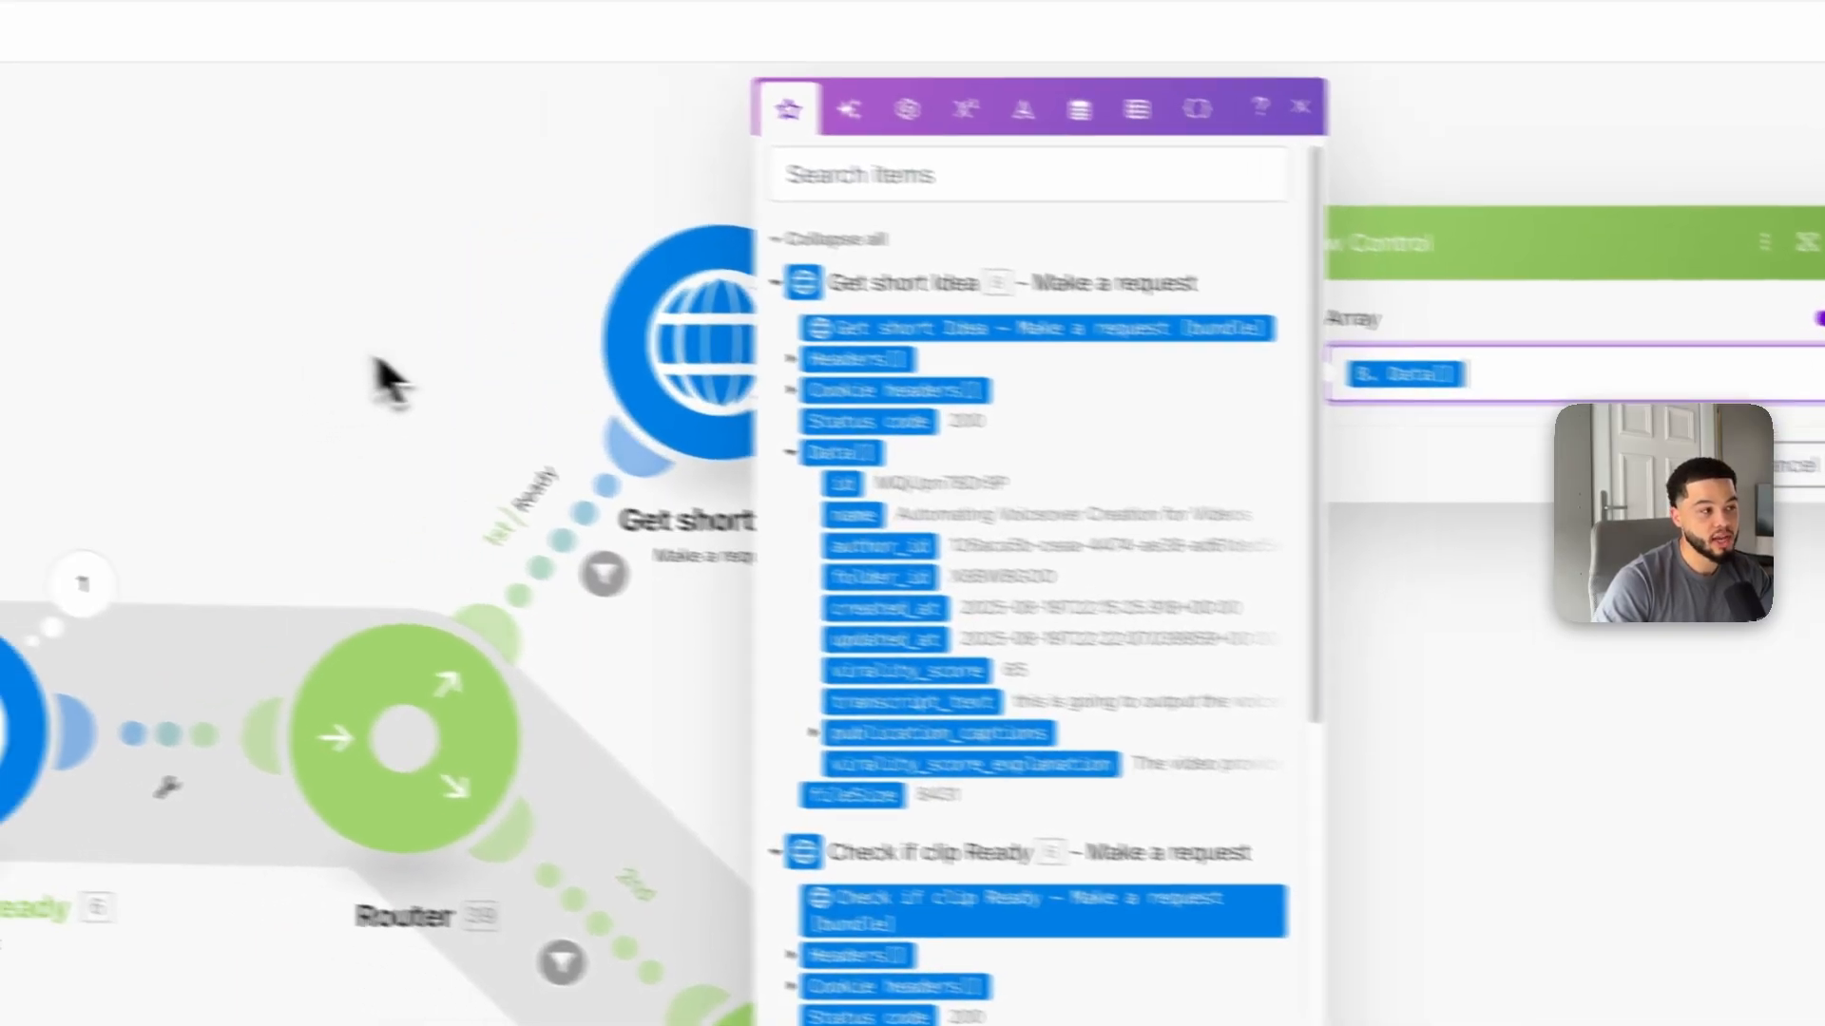
click(197, 383)
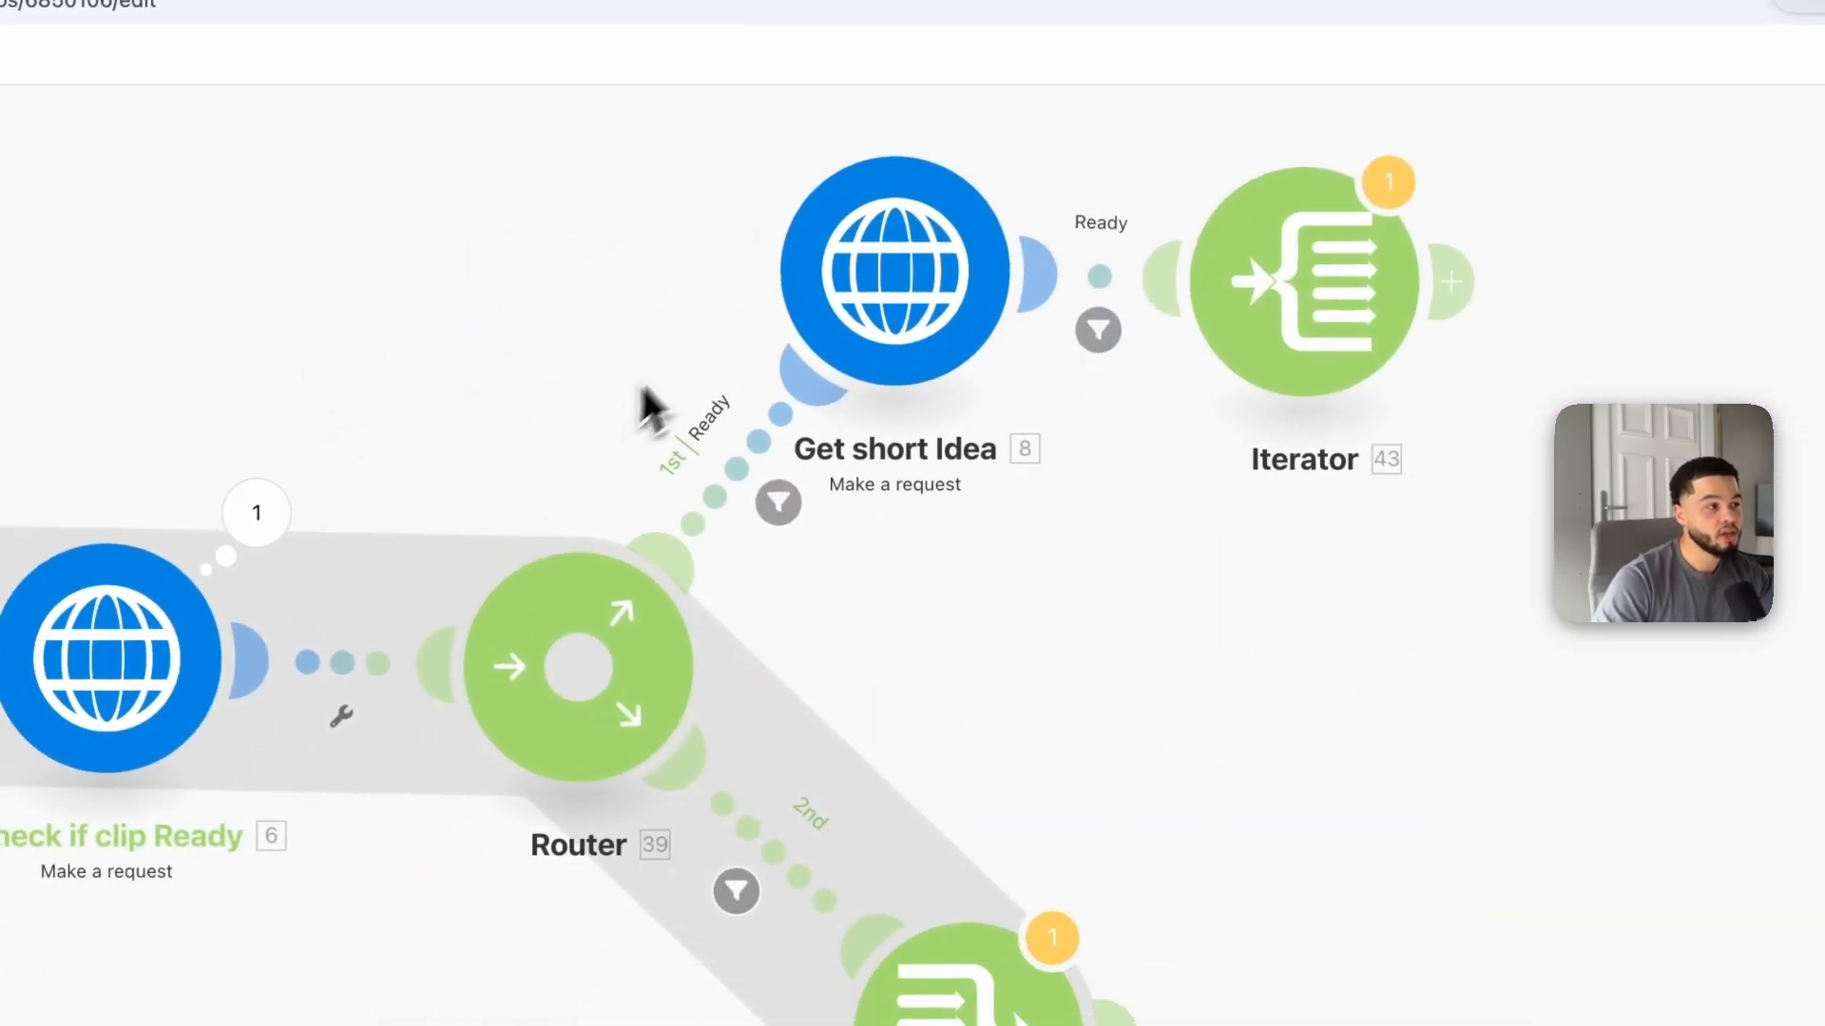
Step: Inspect the Get short Idea module's URL mapping and the Check if clip Ready module's output data
drag(998, 294, 955, 295)
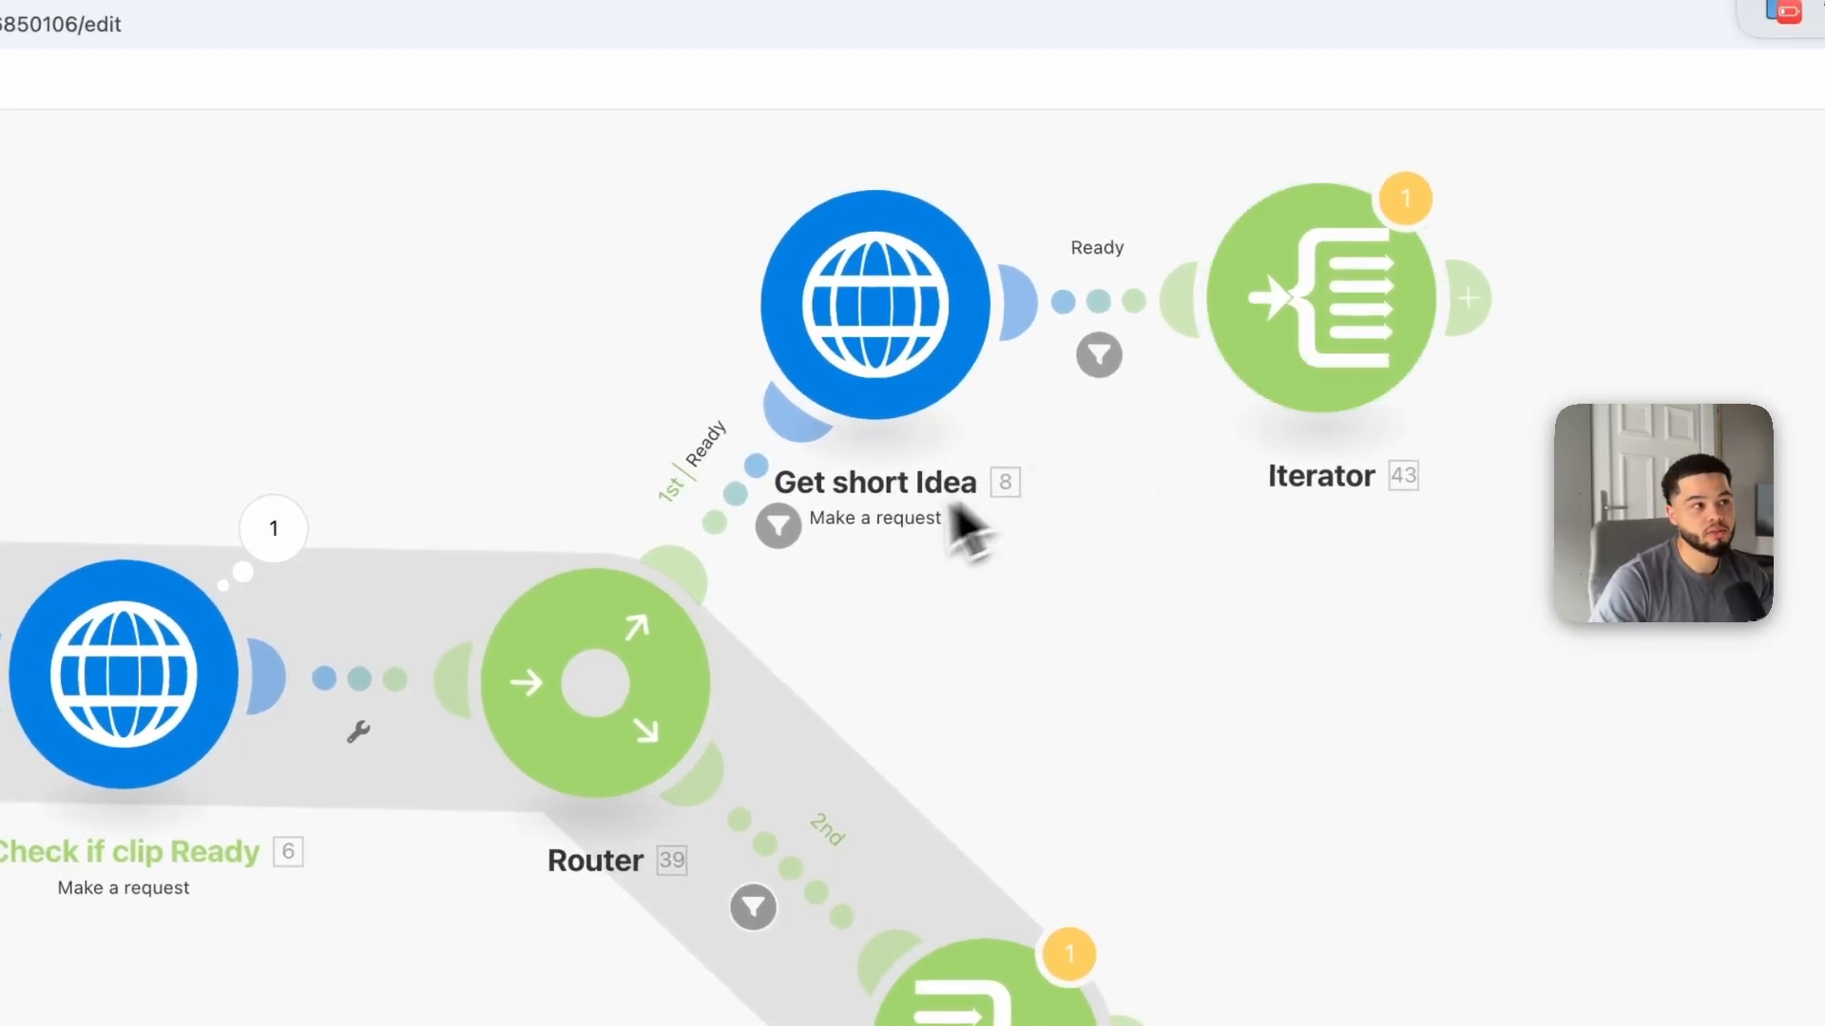
drag(551, 511, 751, 408)
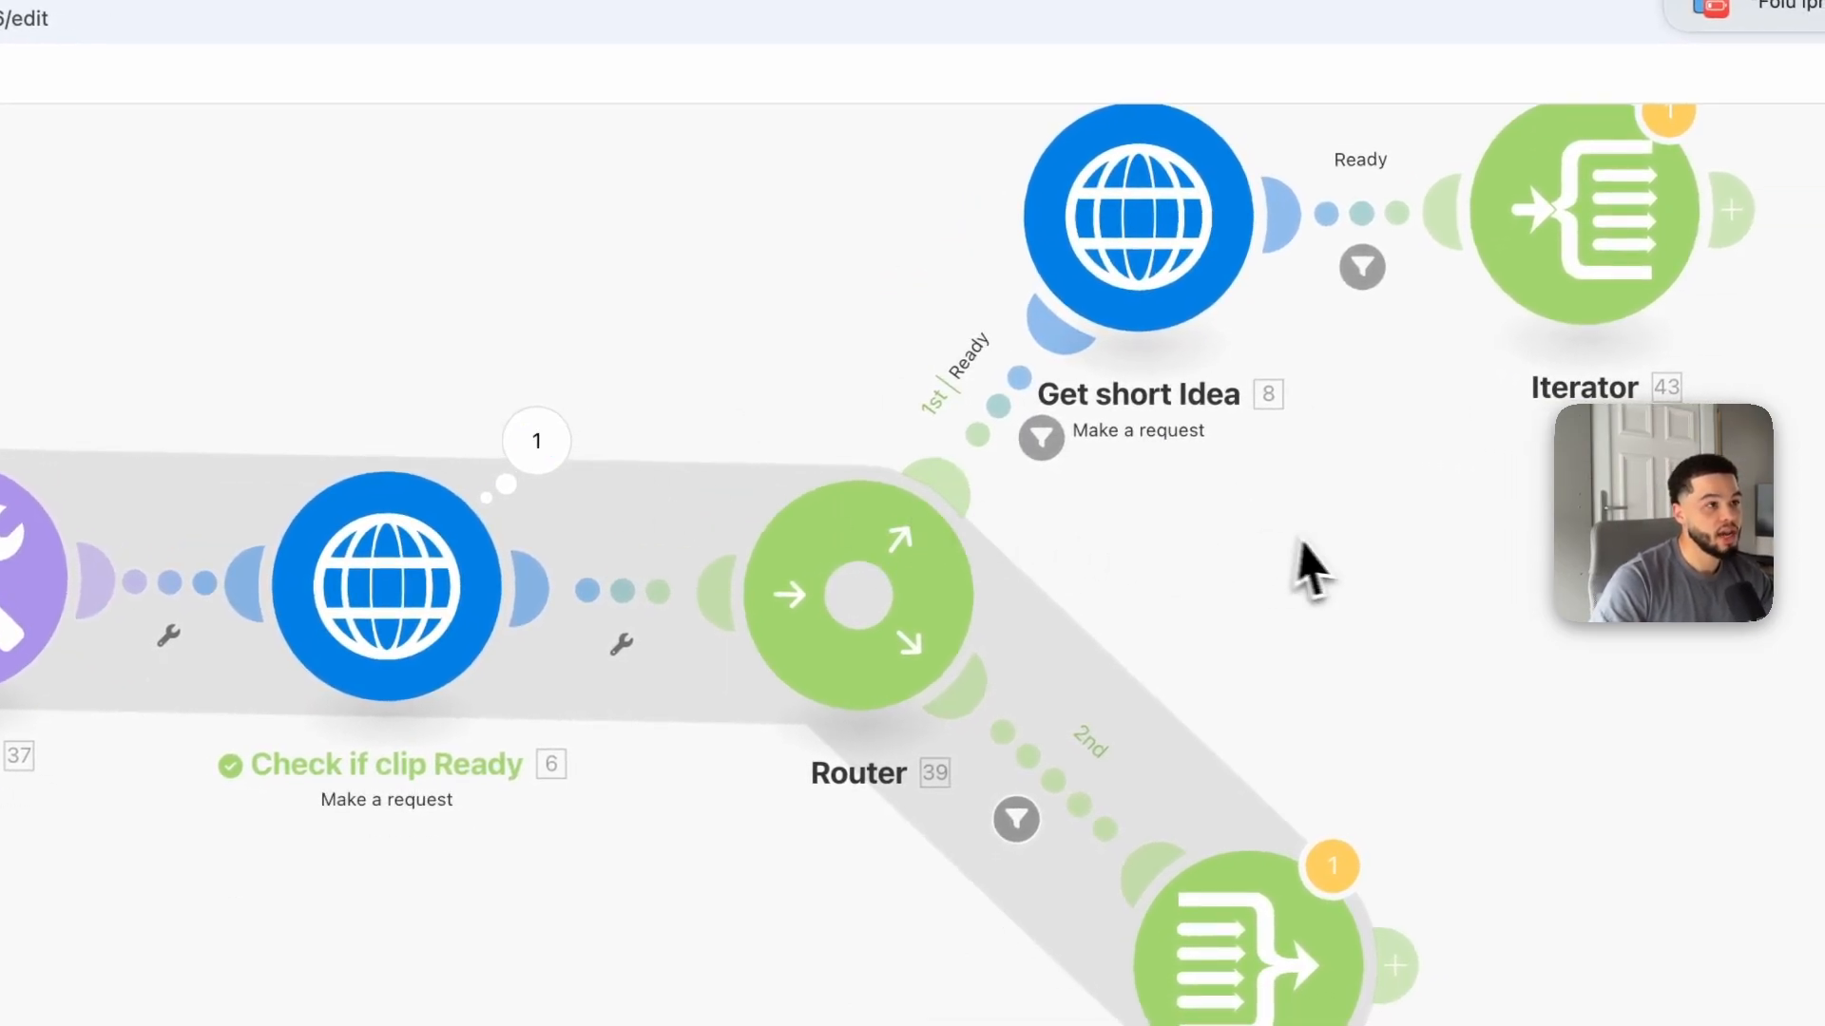
drag(1303, 562, 979, 623)
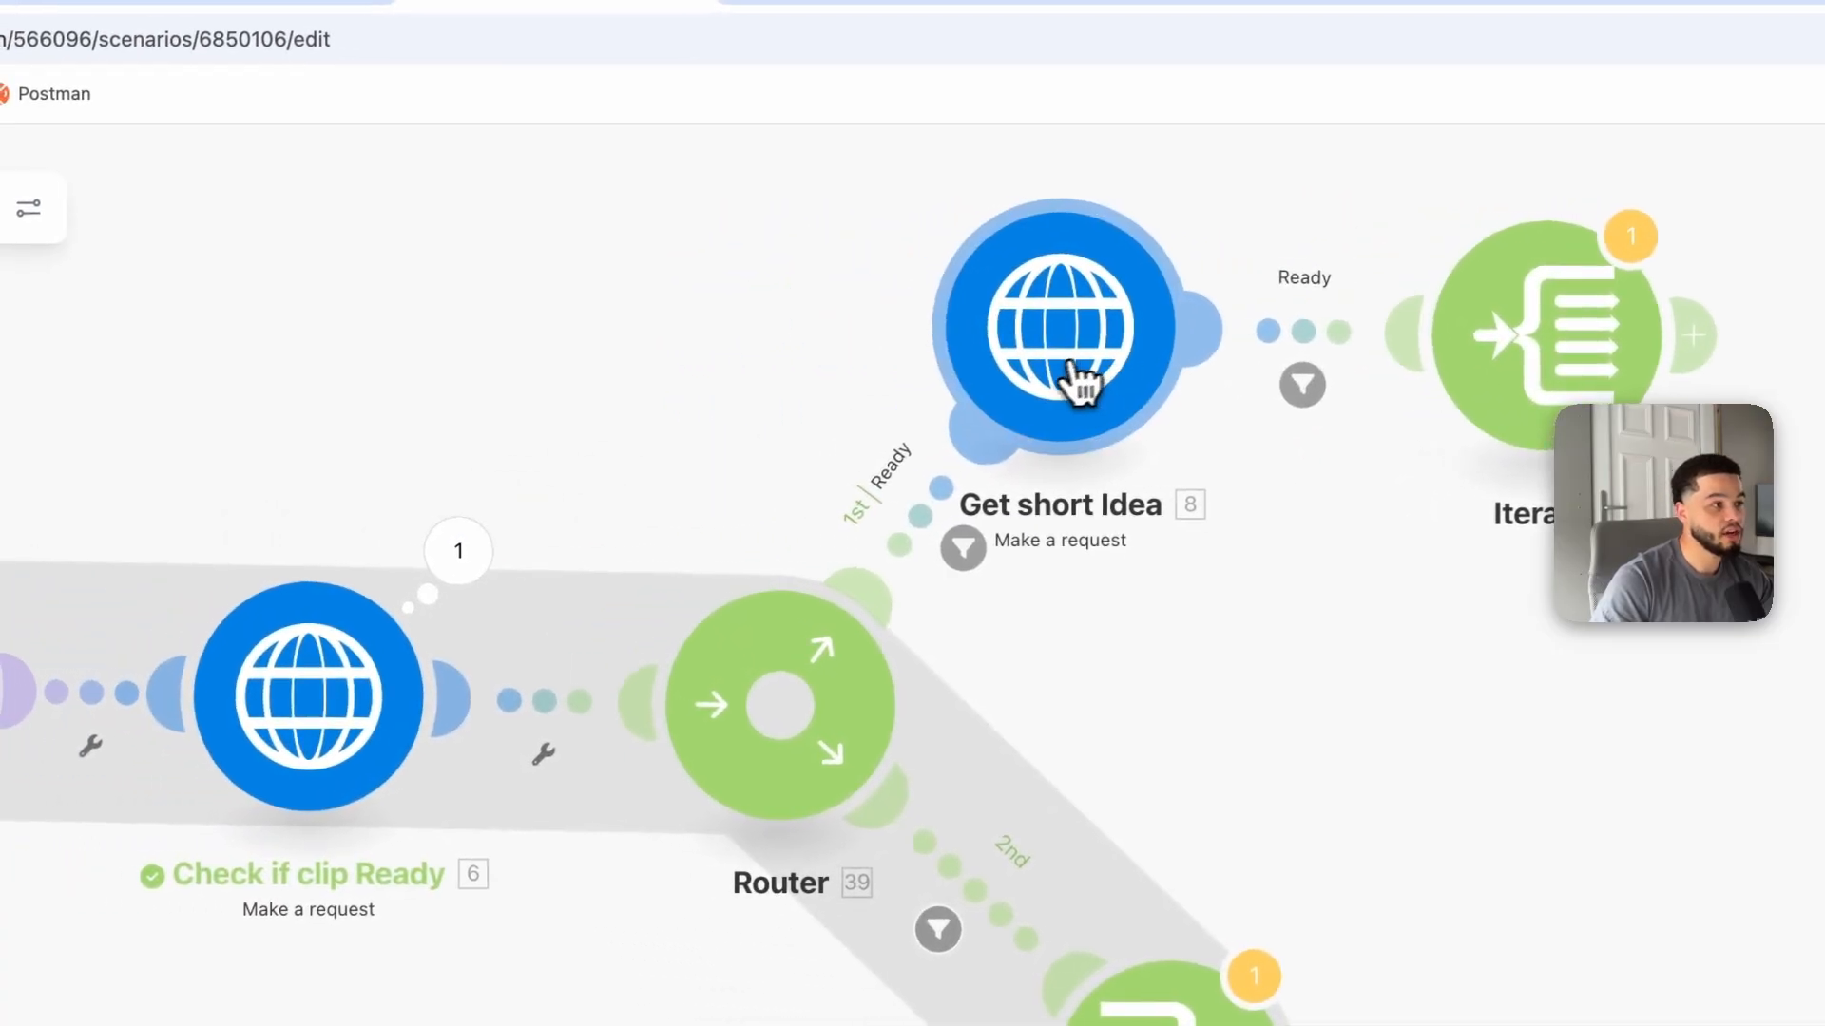
drag(1085, 370, 1022, 383)
click(1022, 383)
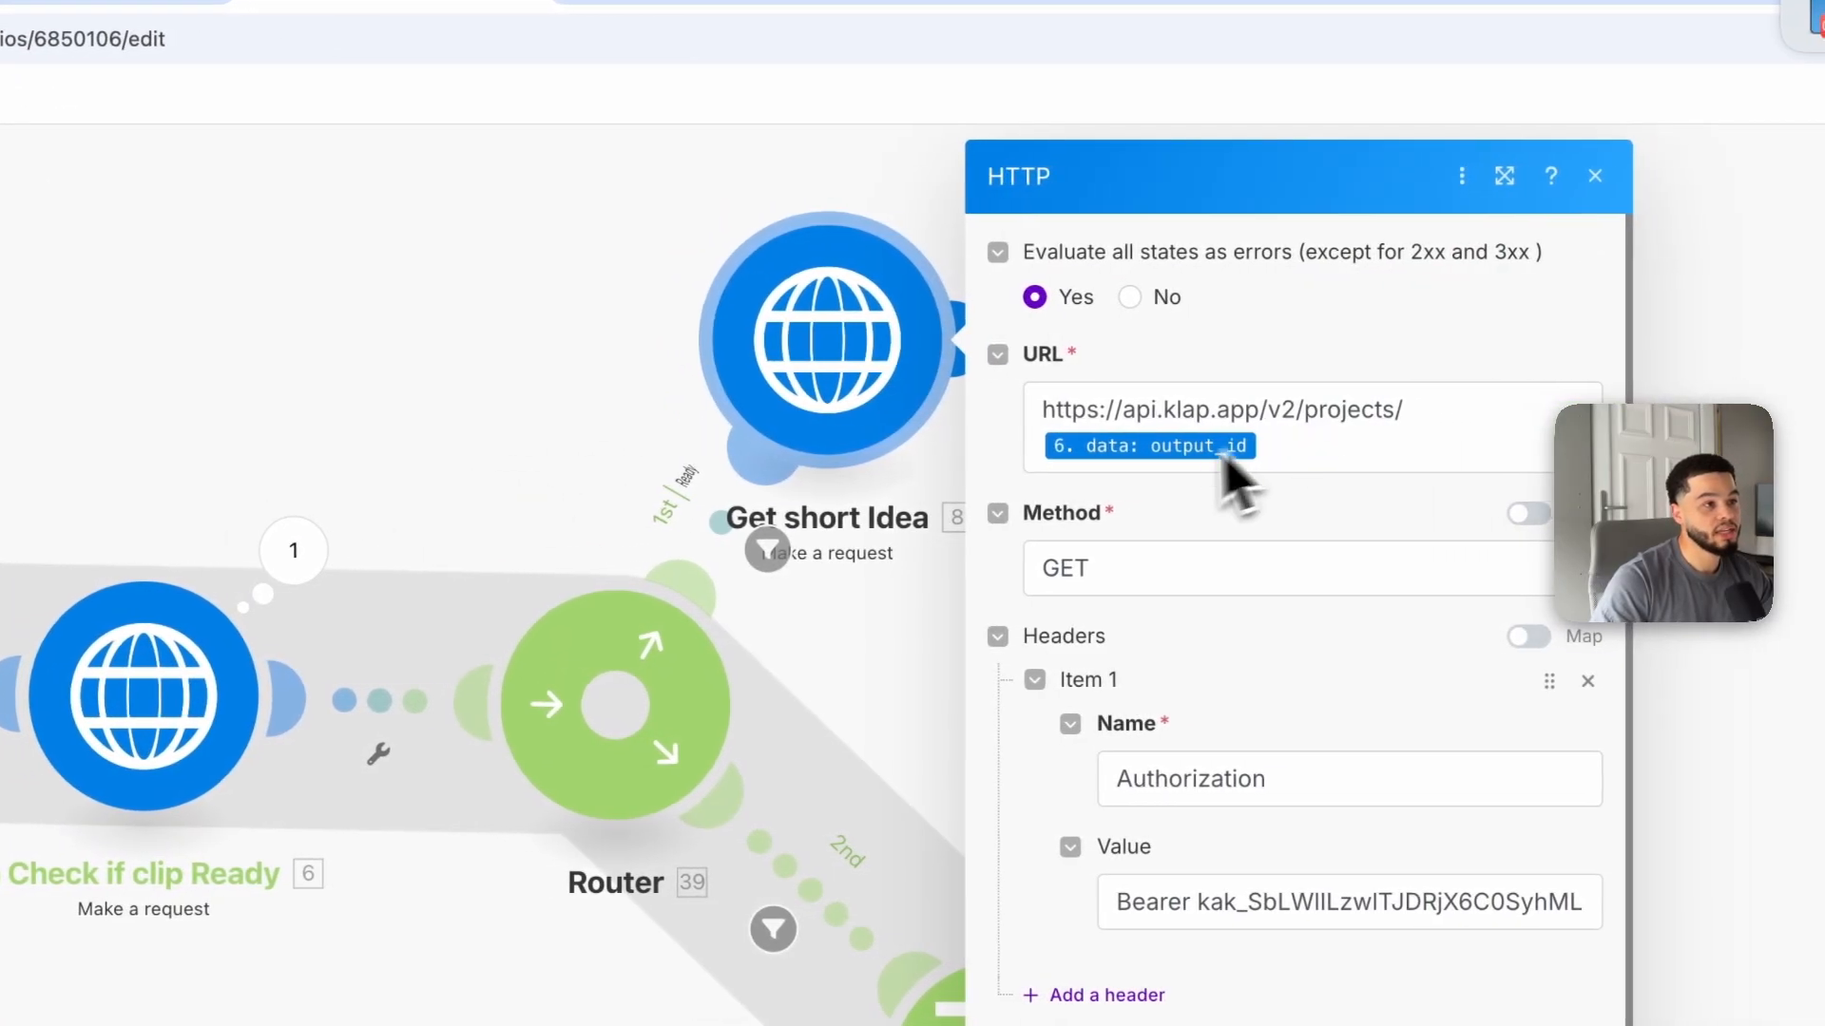
click(1039, 456)
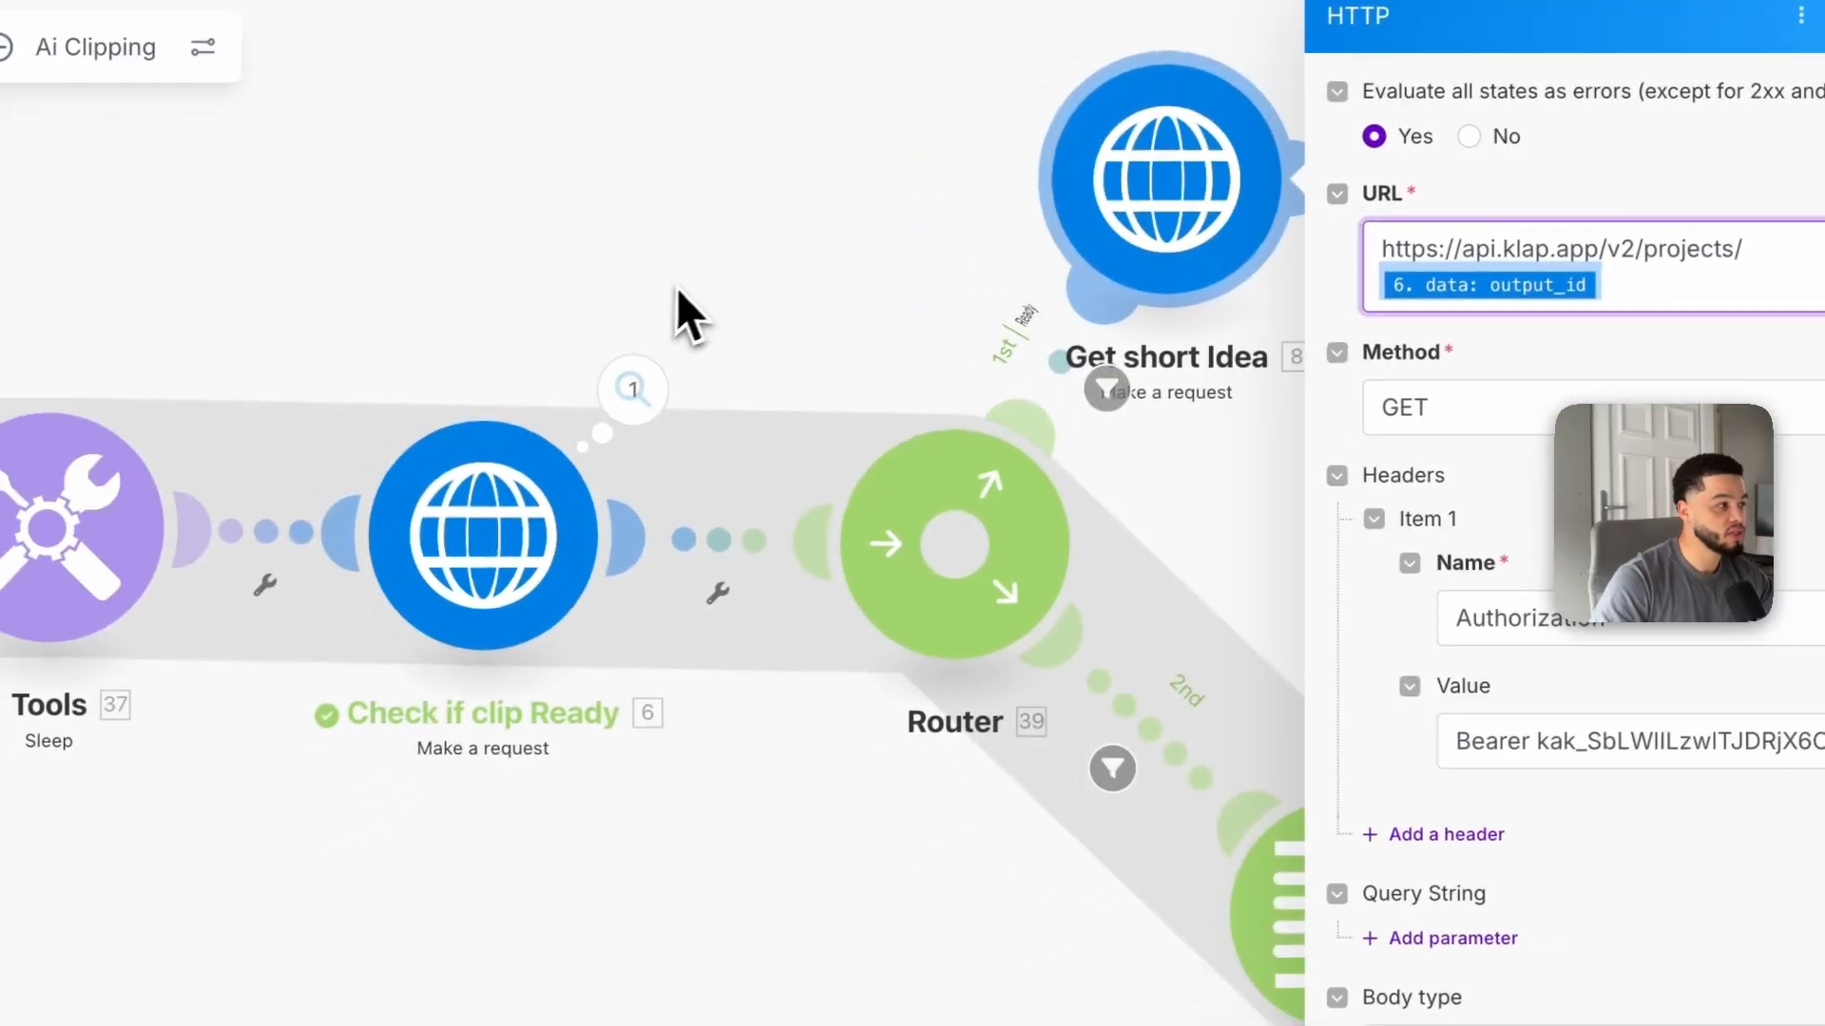
click(480, 388)
click(652, 379)
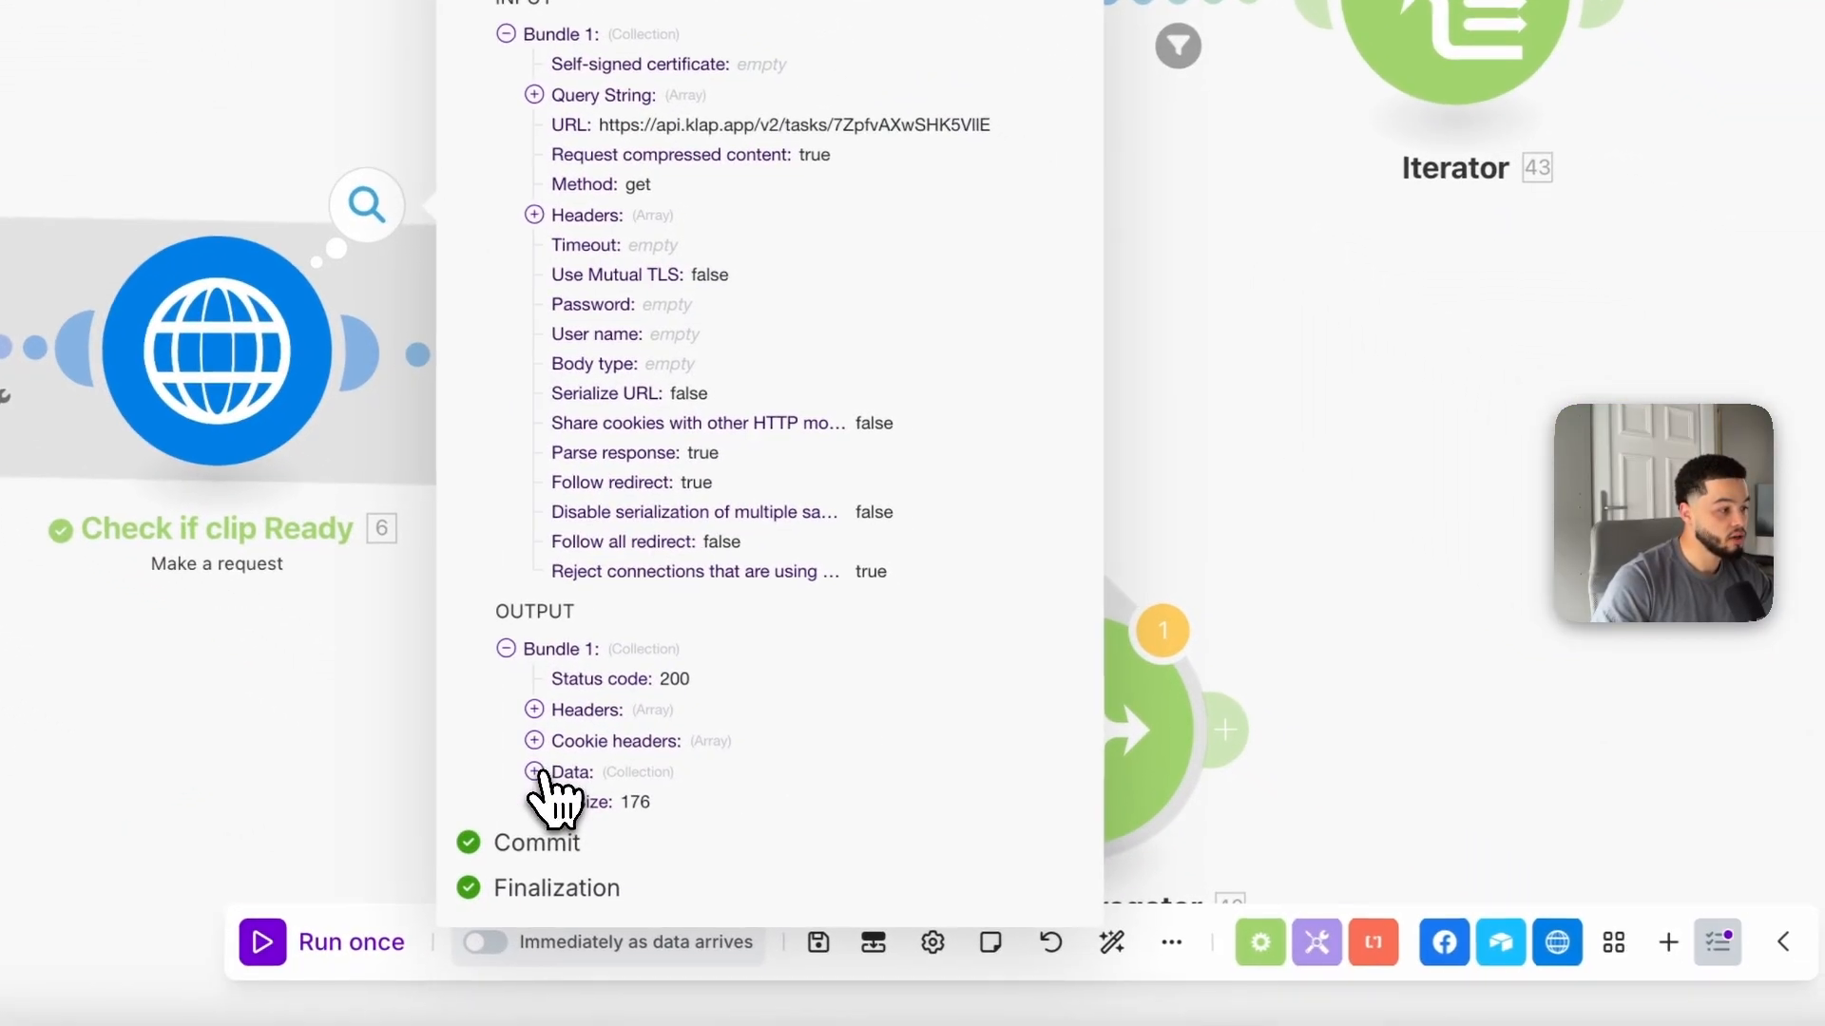
click(838, 947)
scroll(741, 756, down, 1)
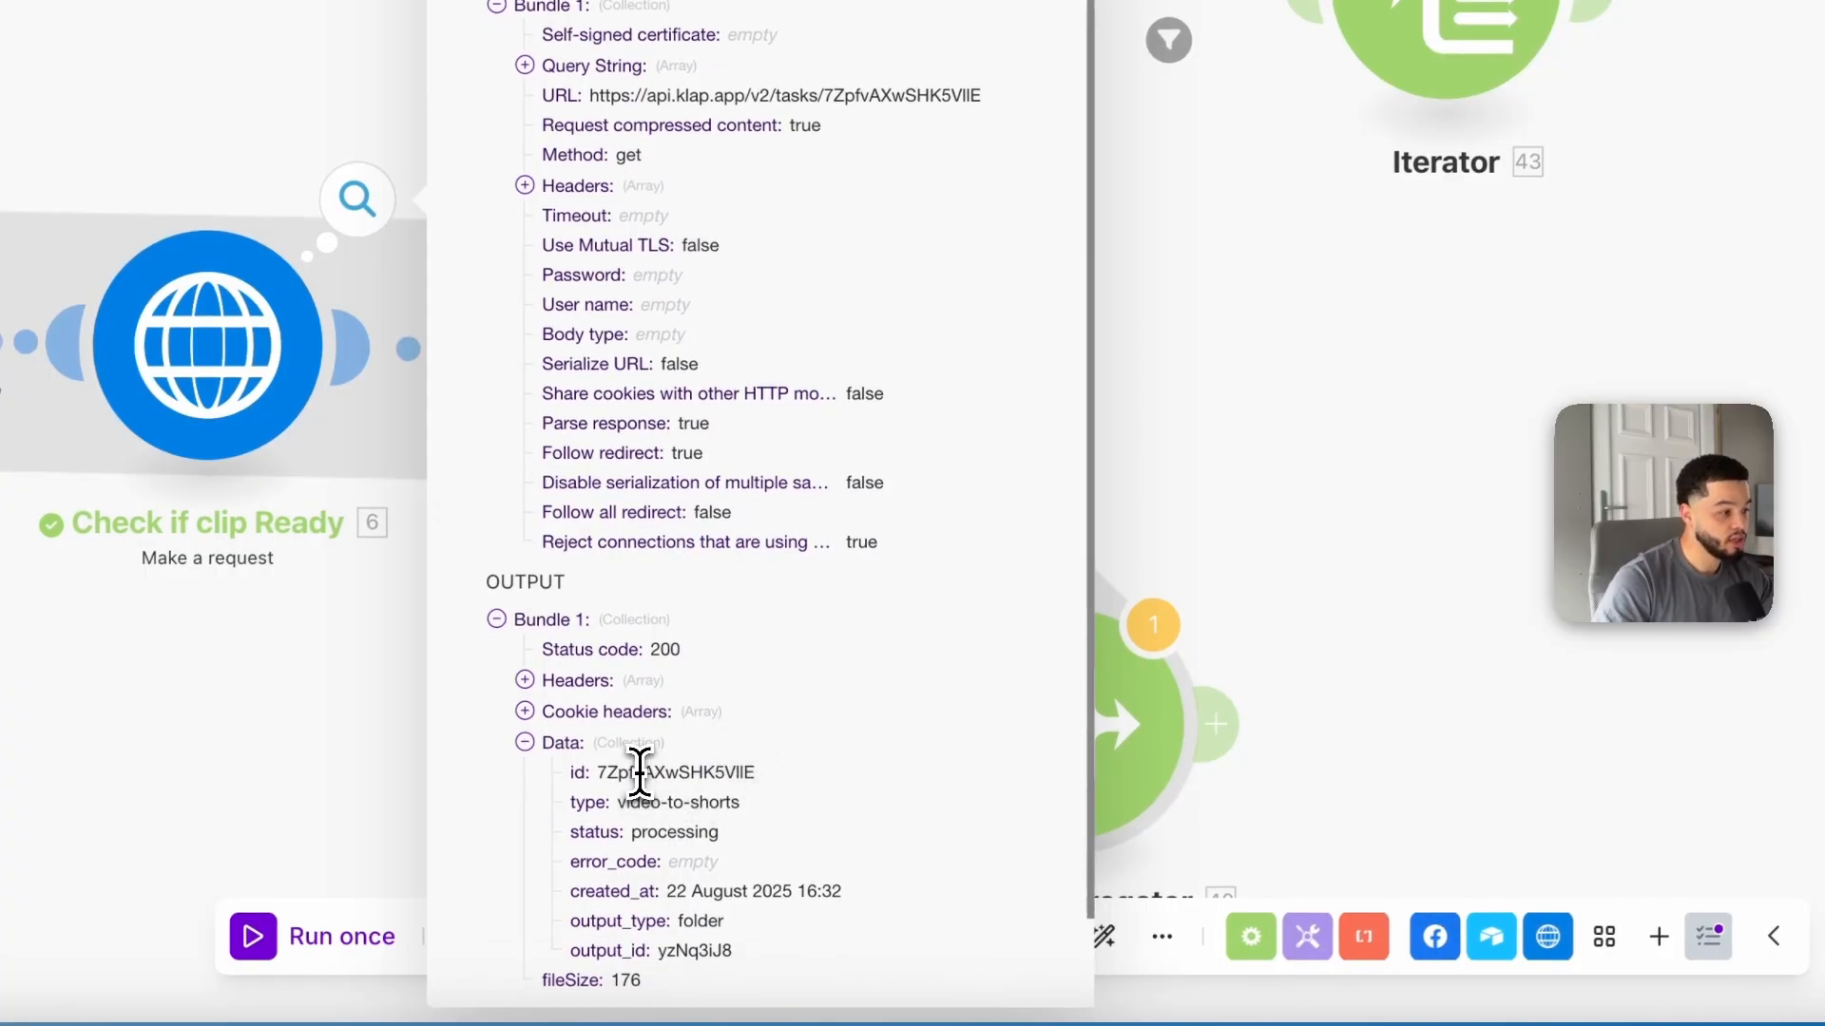
click(1226, 456)
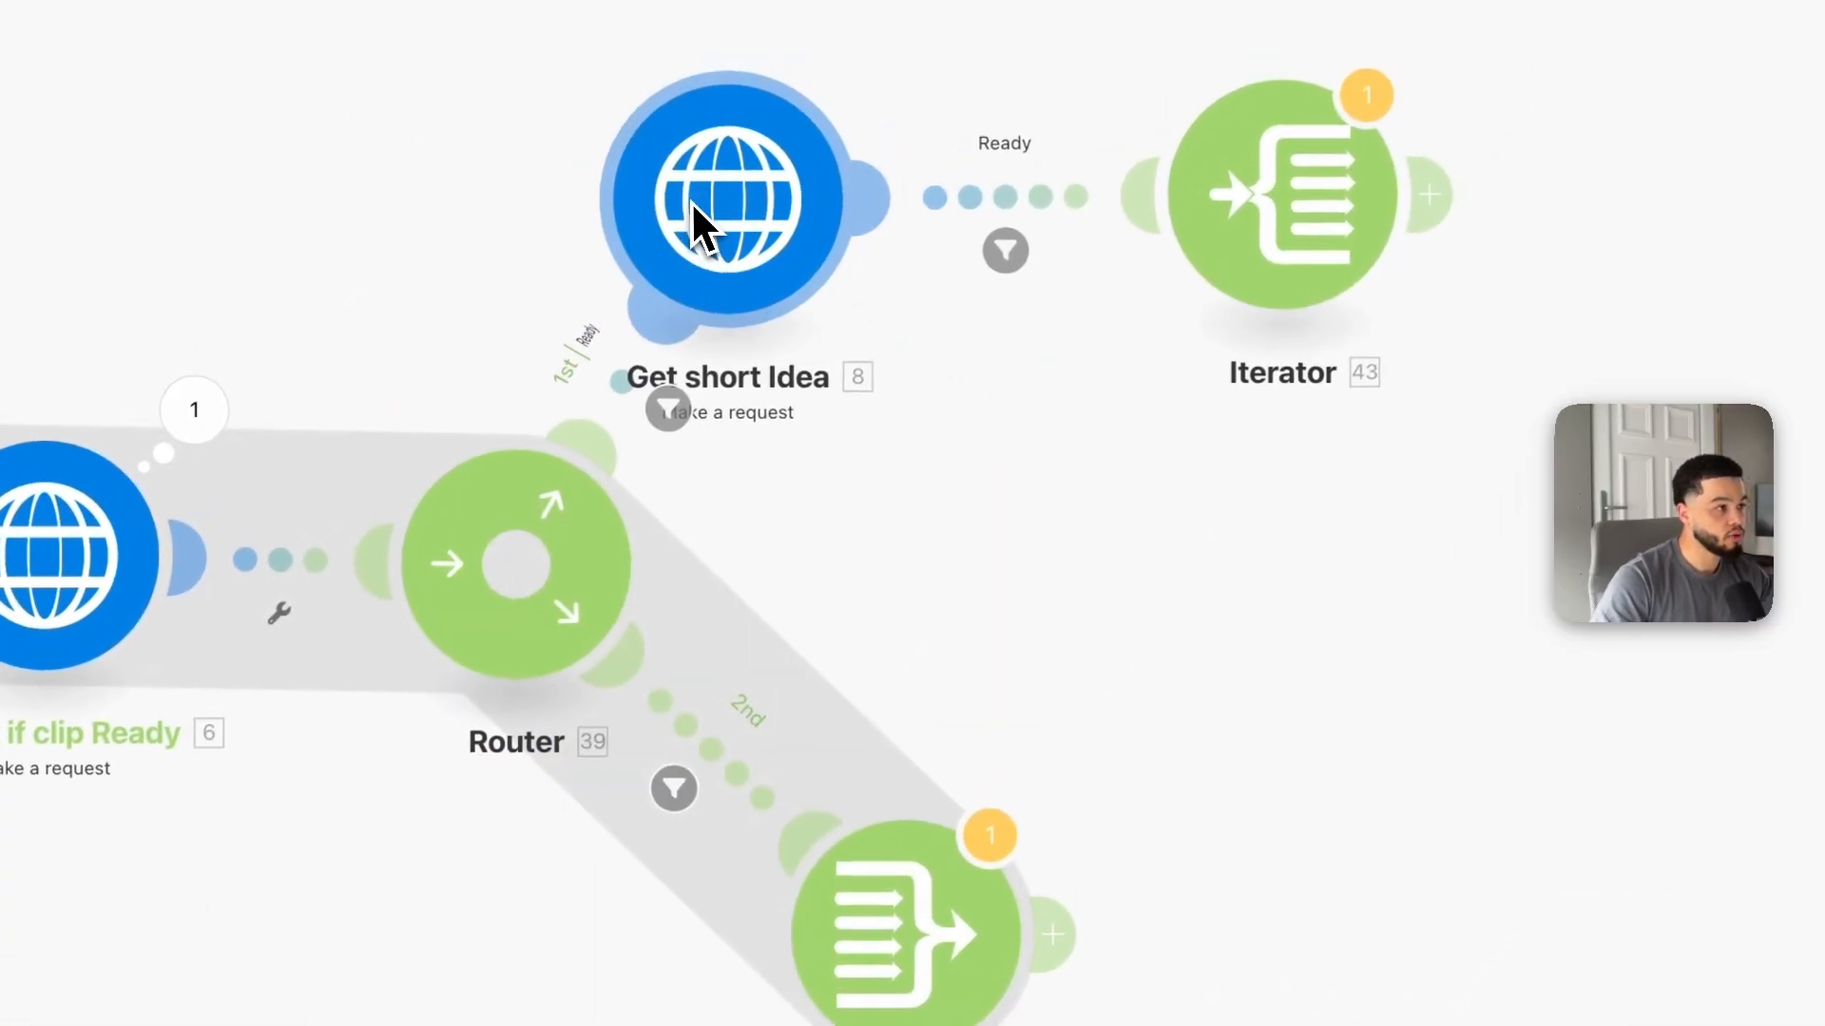
Step: Try to run only the Get short Idea module with a test output_id value
right_click(693, 212)
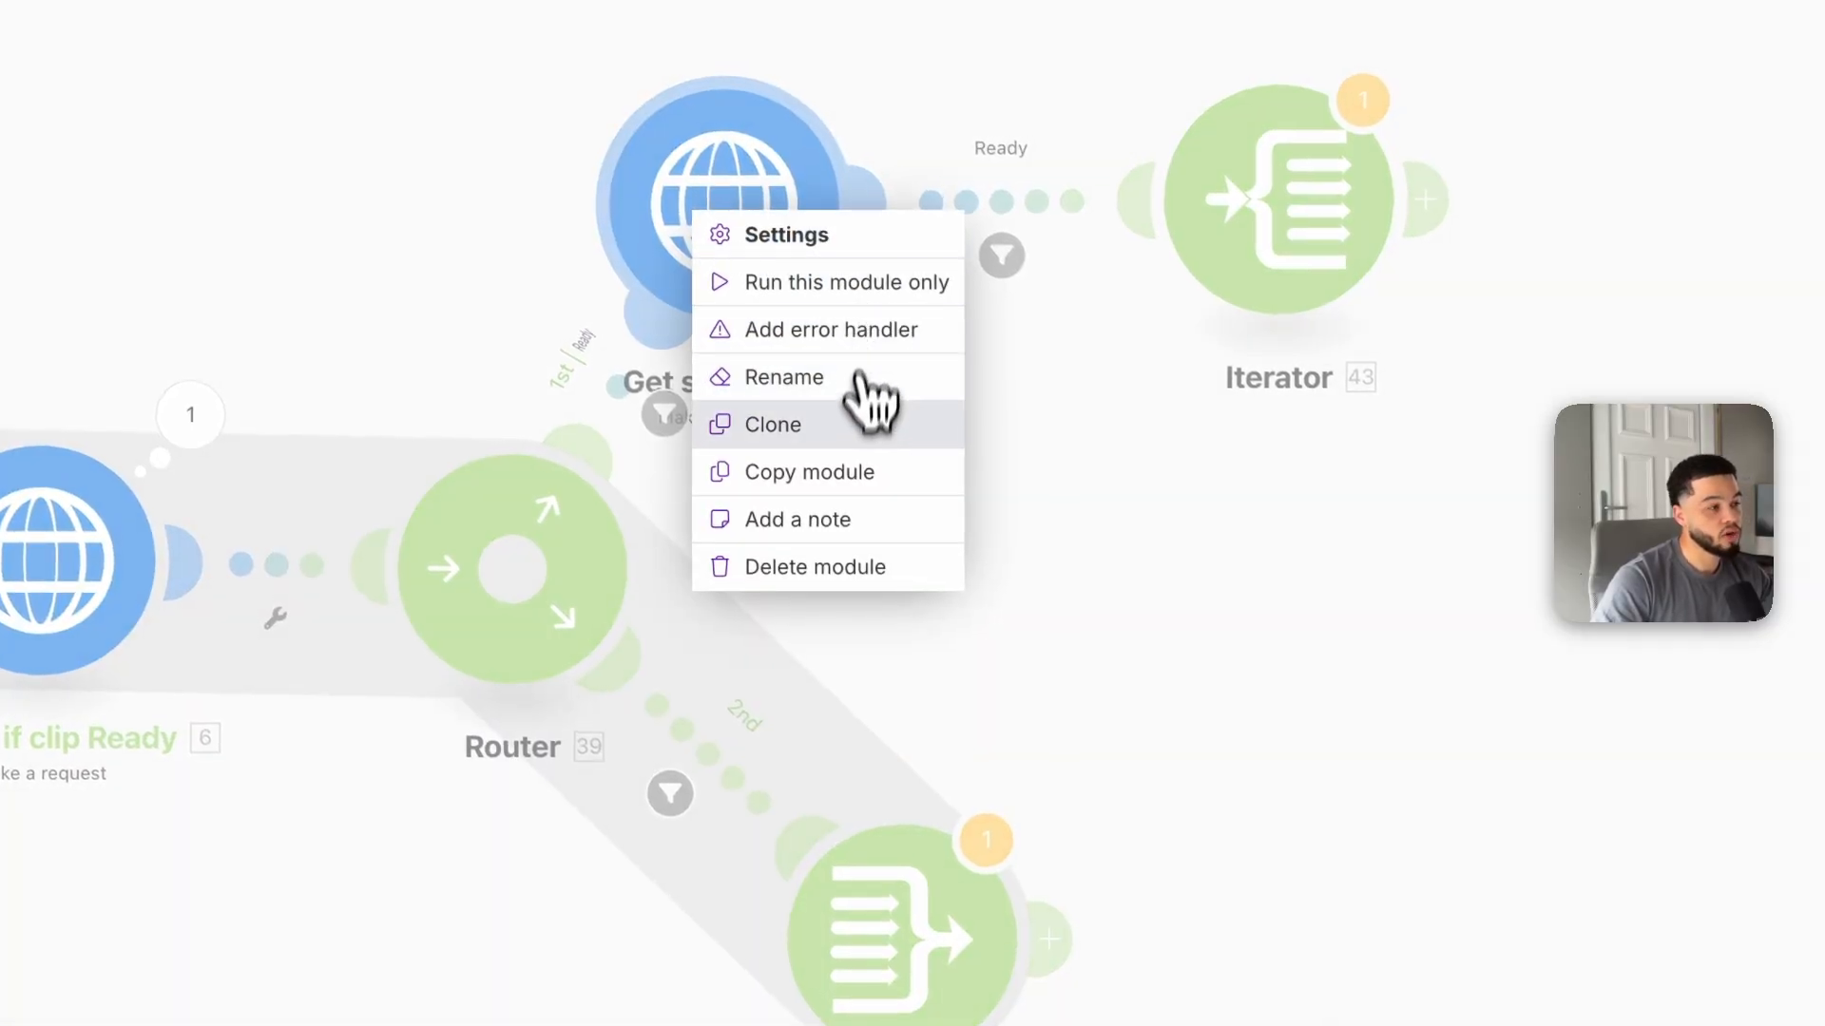
click(831, 286)
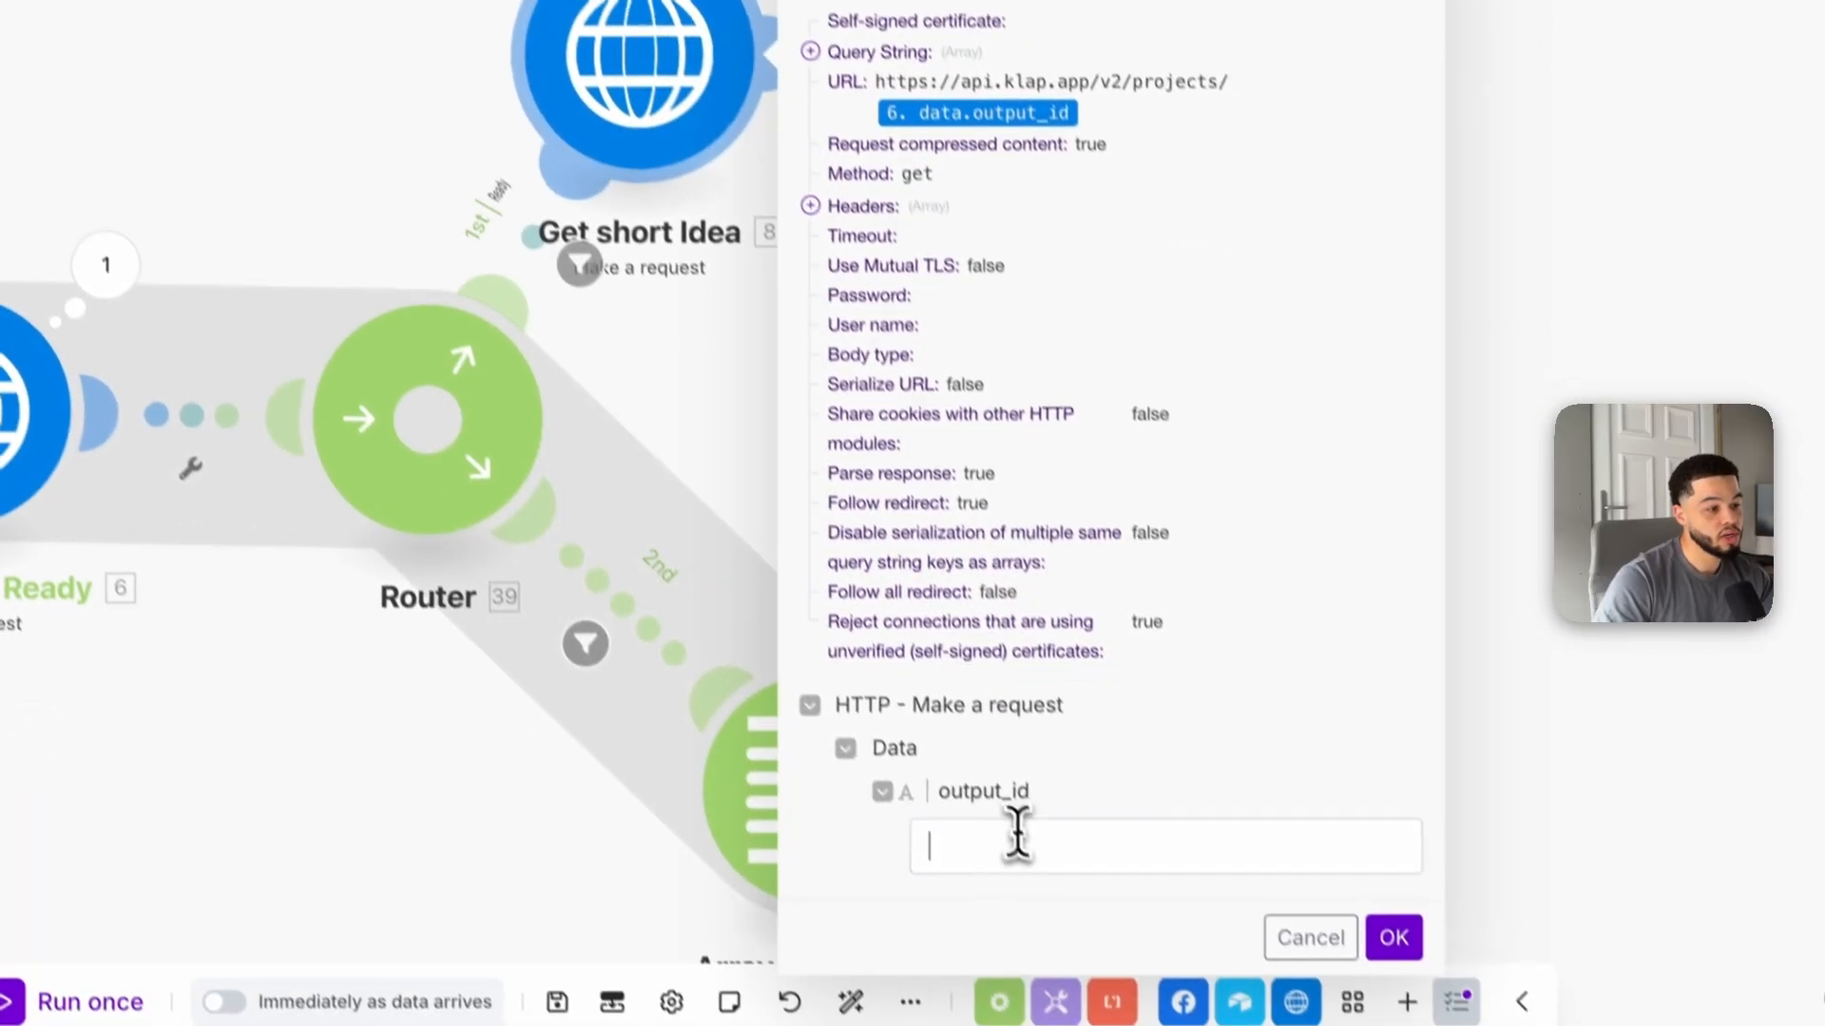
click(1110, 990)
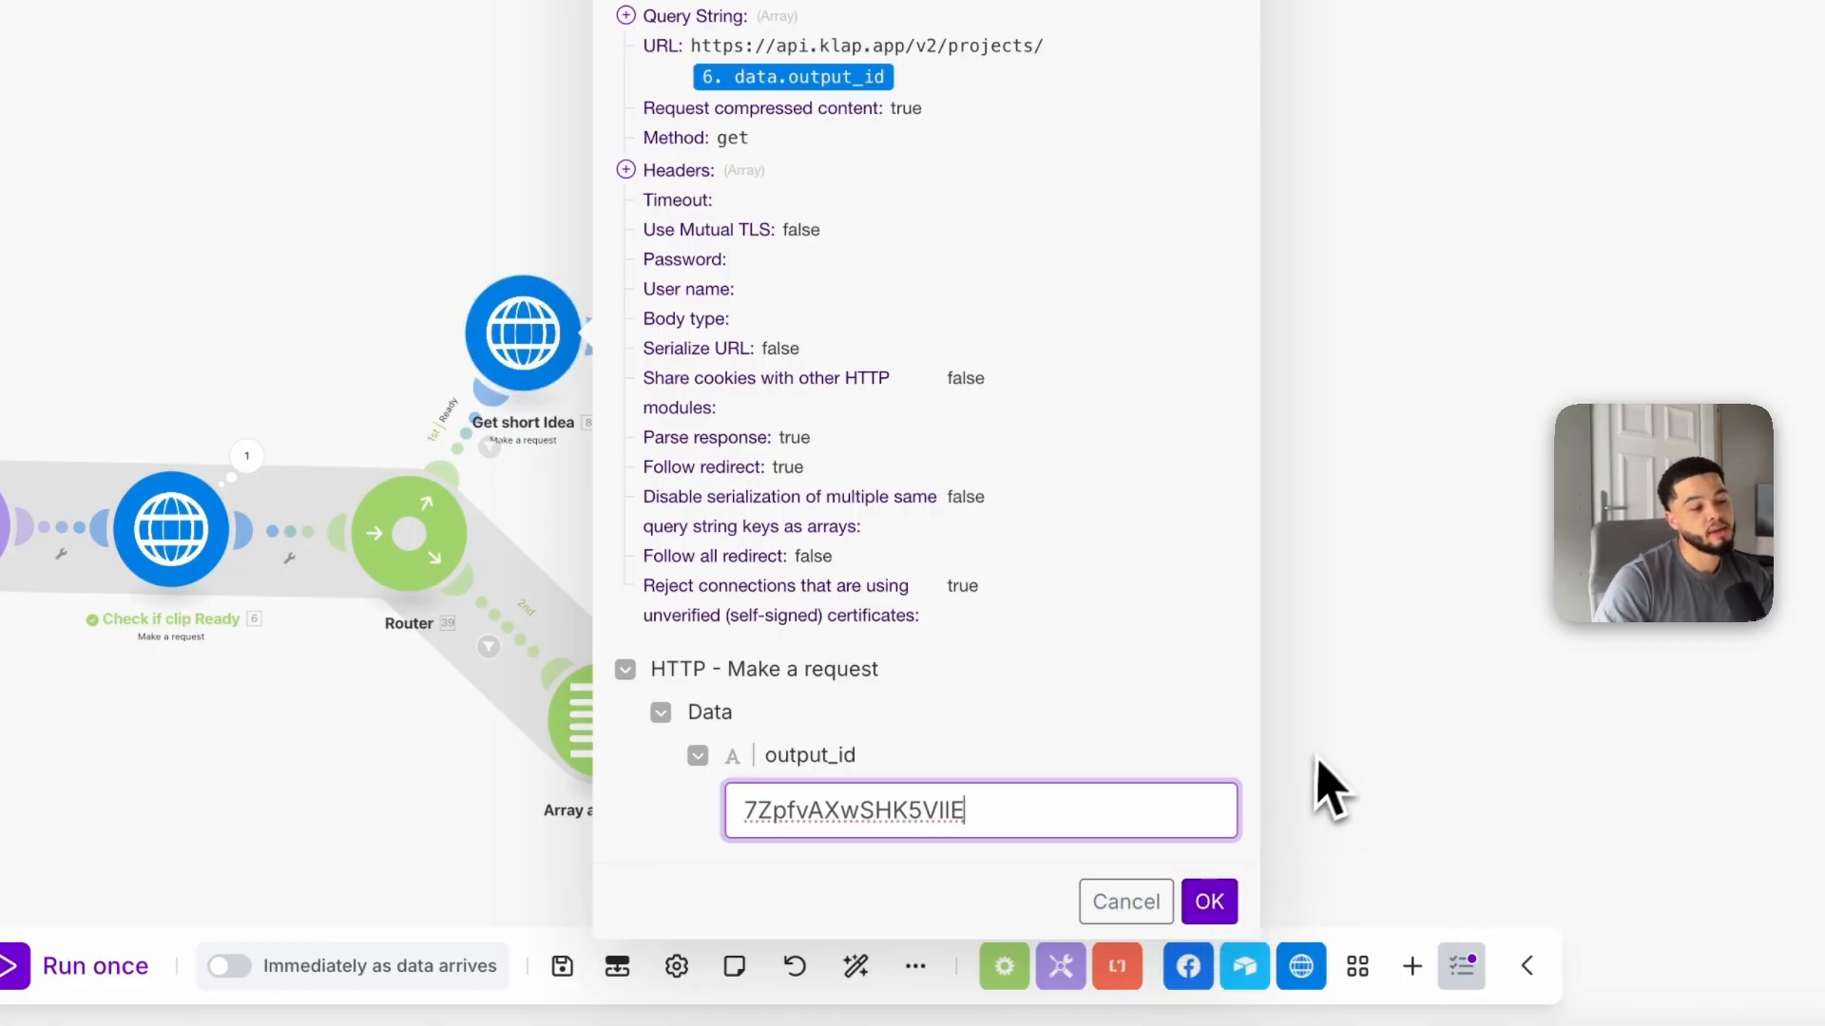
click(1133, 903)
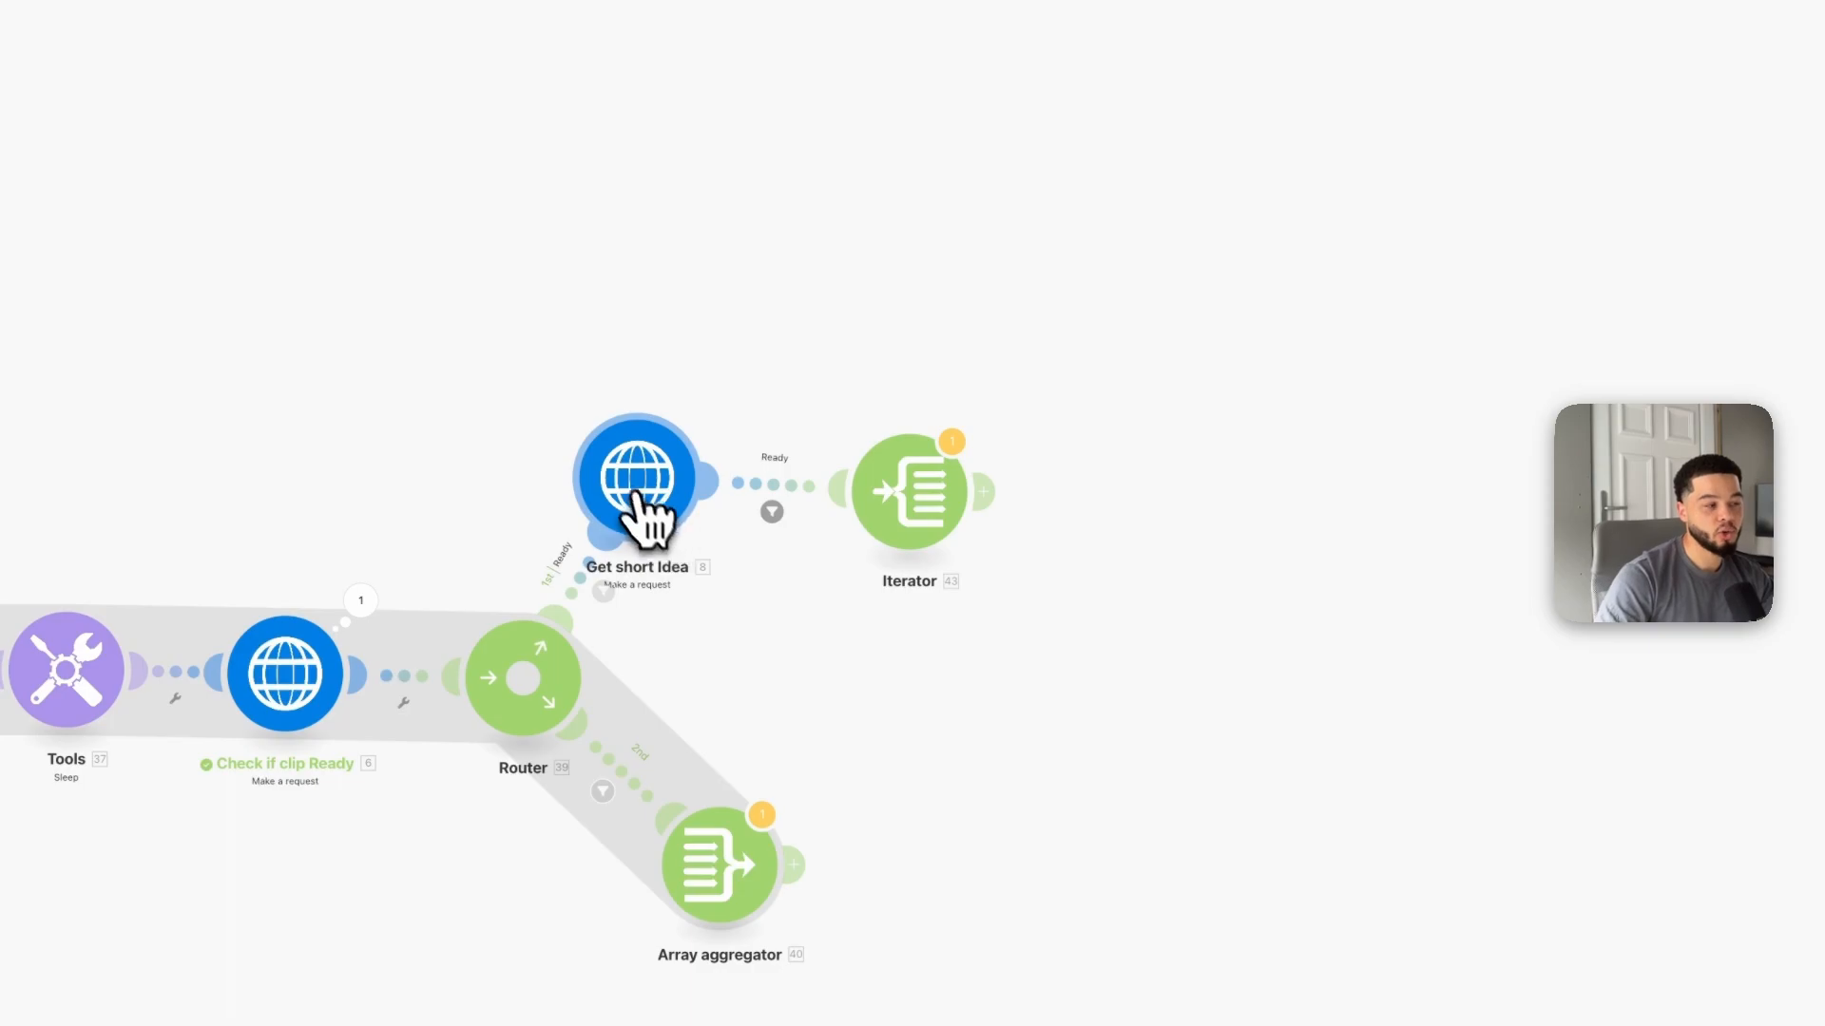
Step: Inspect the filter between Get short Idea and the Iterator, and the Iterator's Array mapping
drag(639, 492, 627, 483)
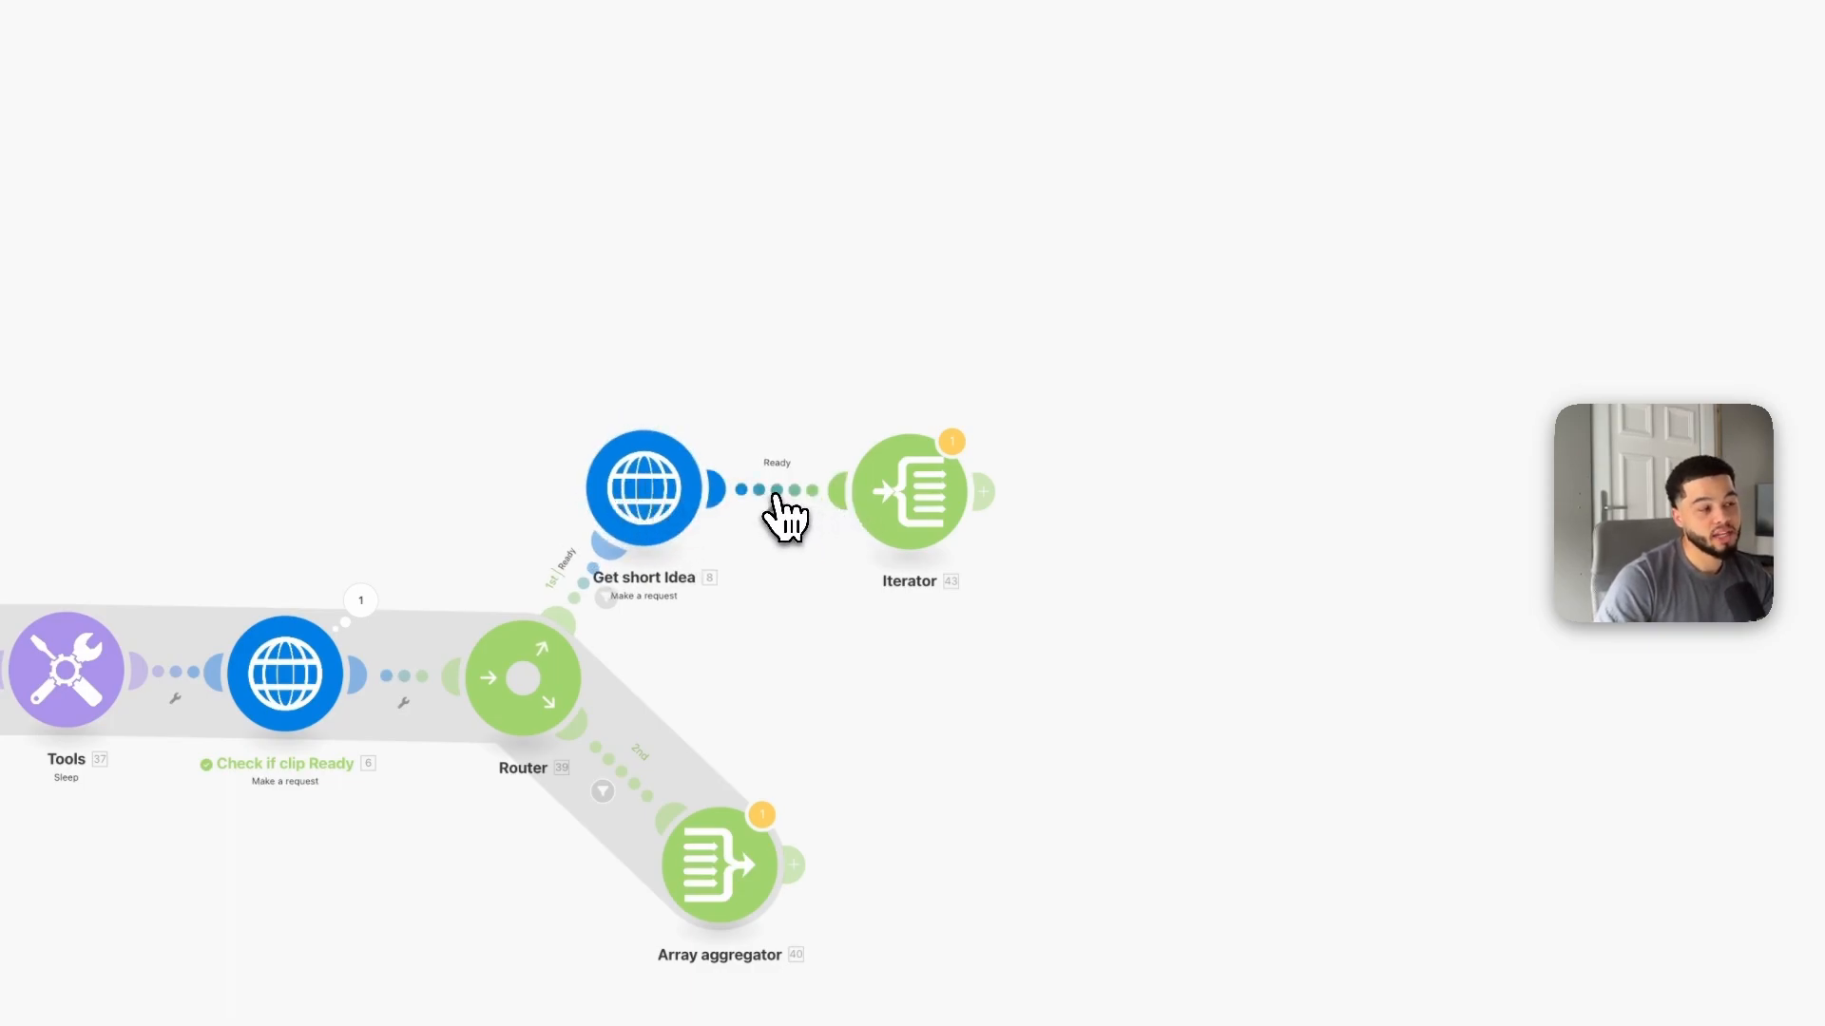
click(773, 494)
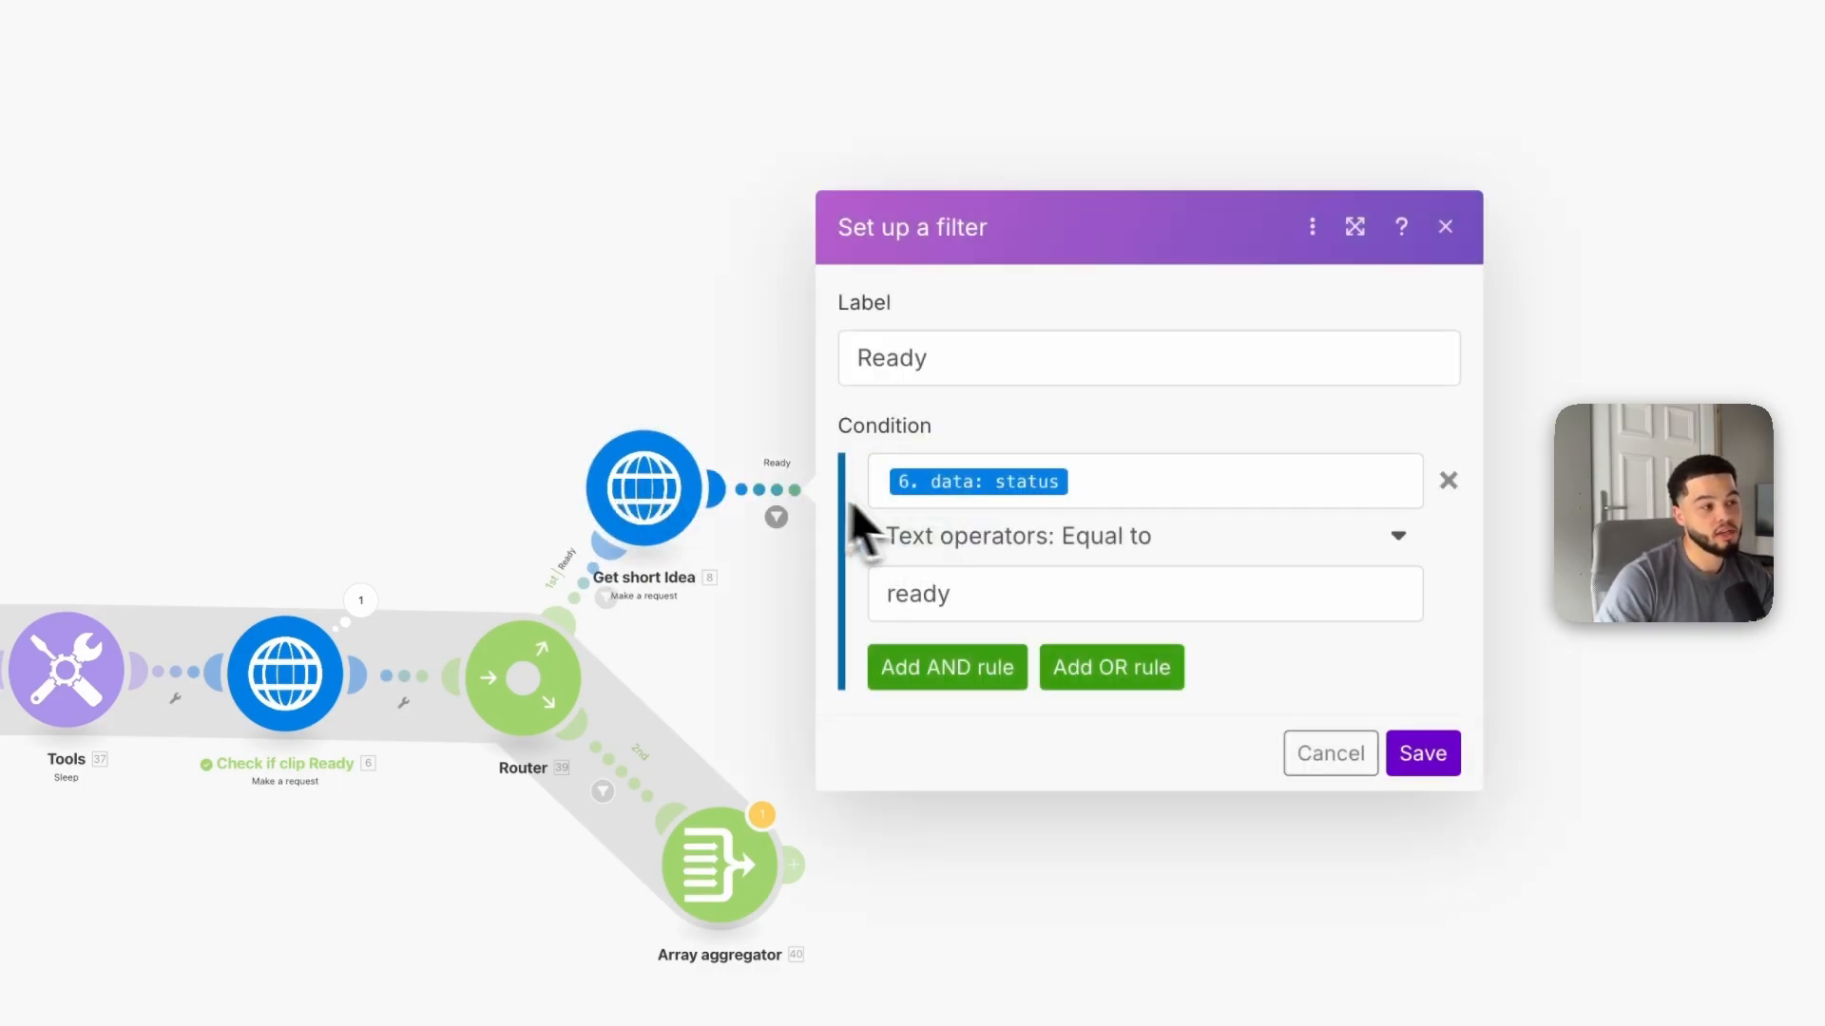
click(1031, 846)
click(936, 525)
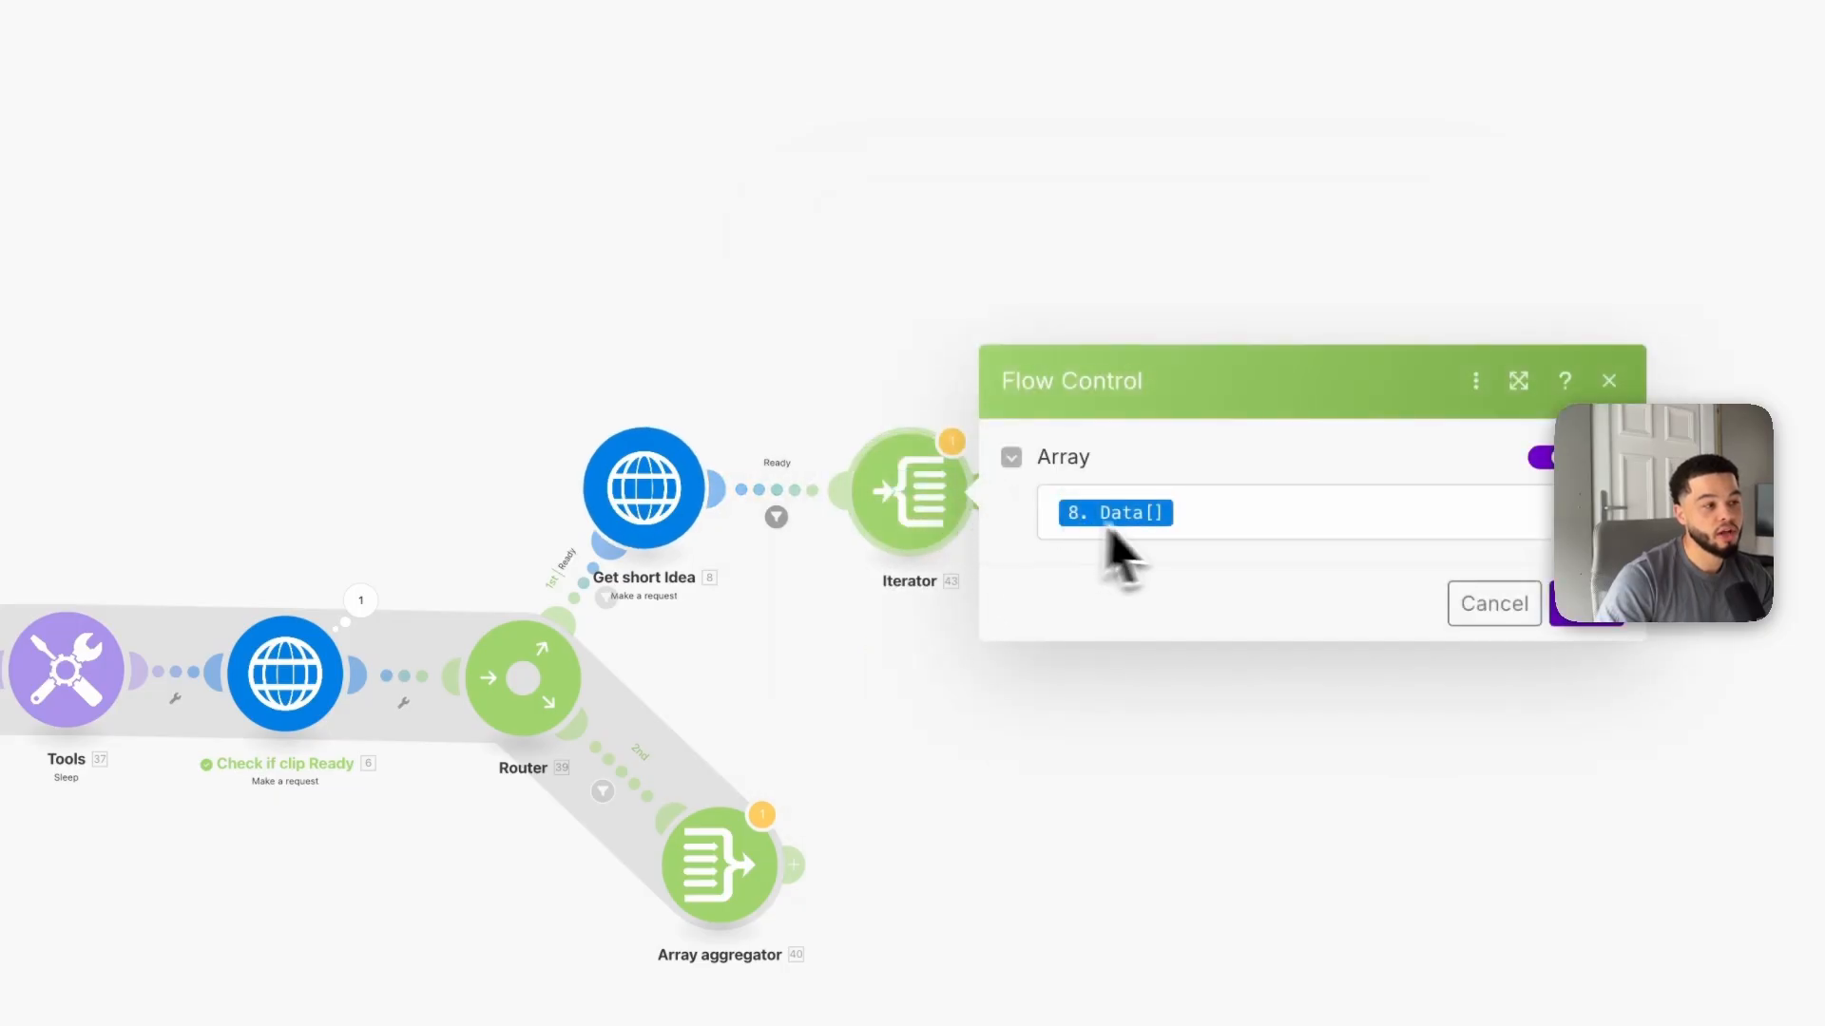
click(1060, 524)
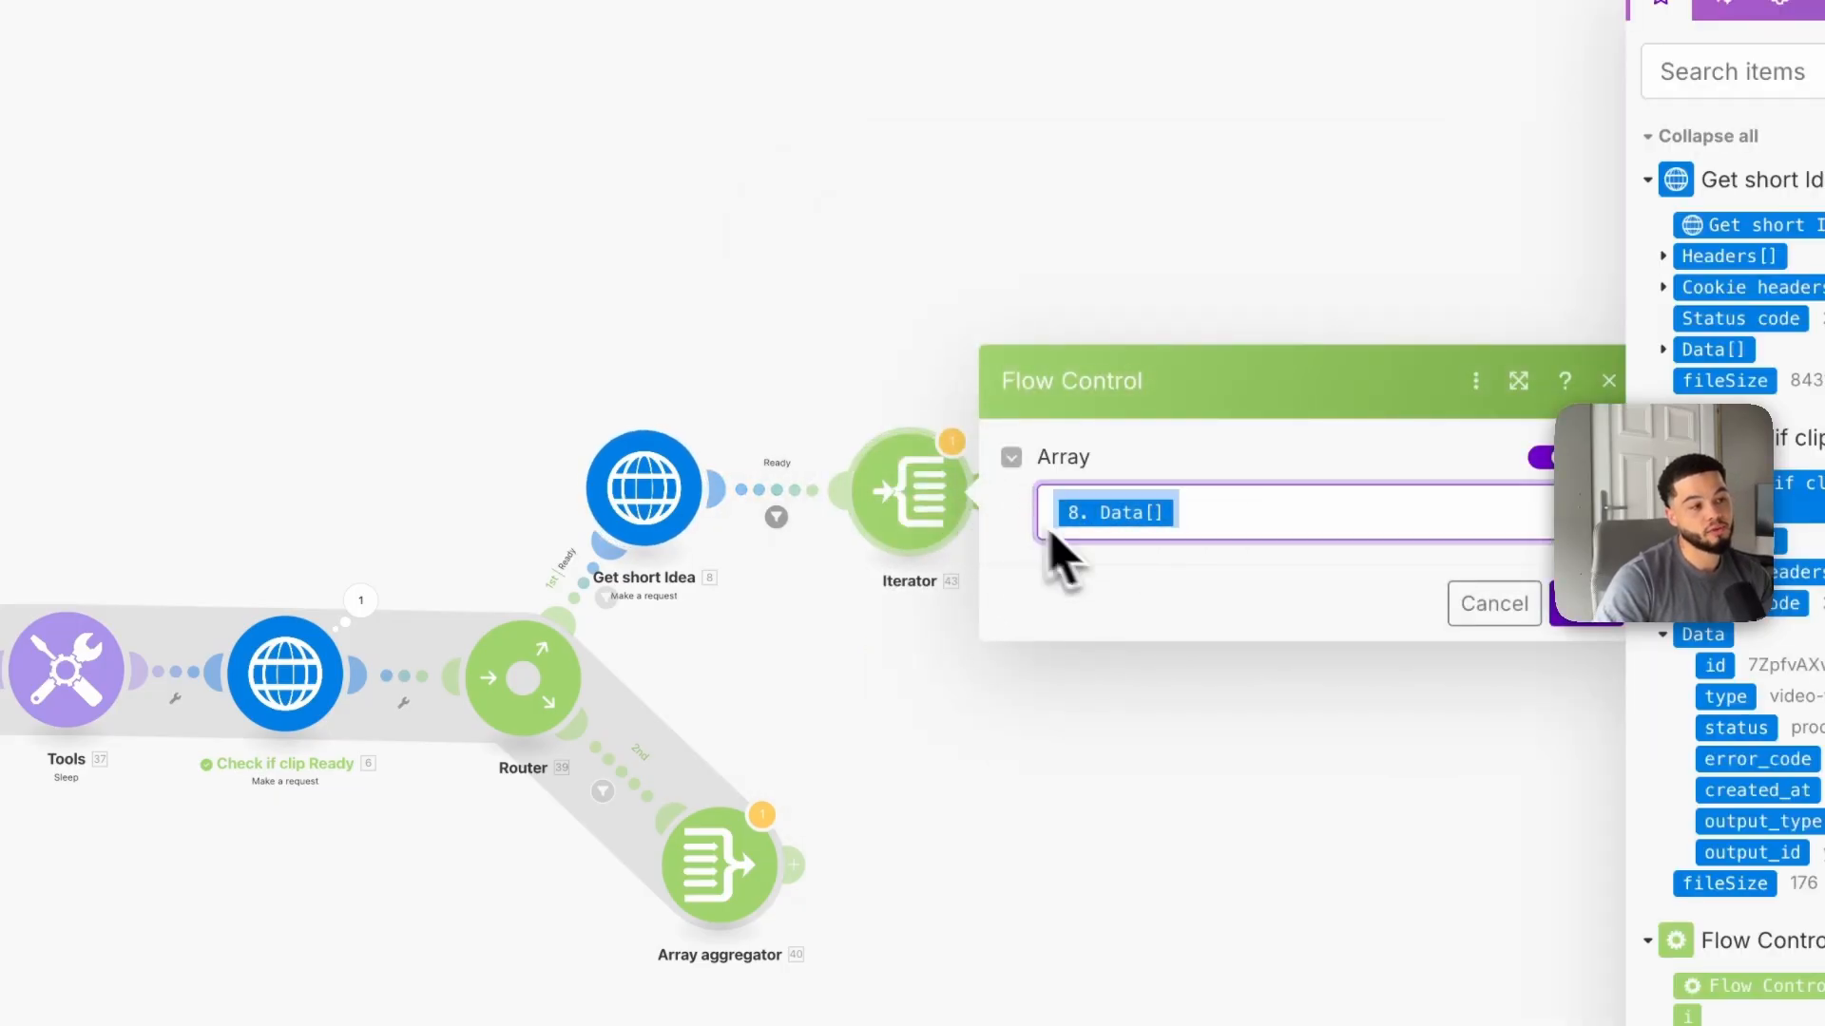
click(702, 378)
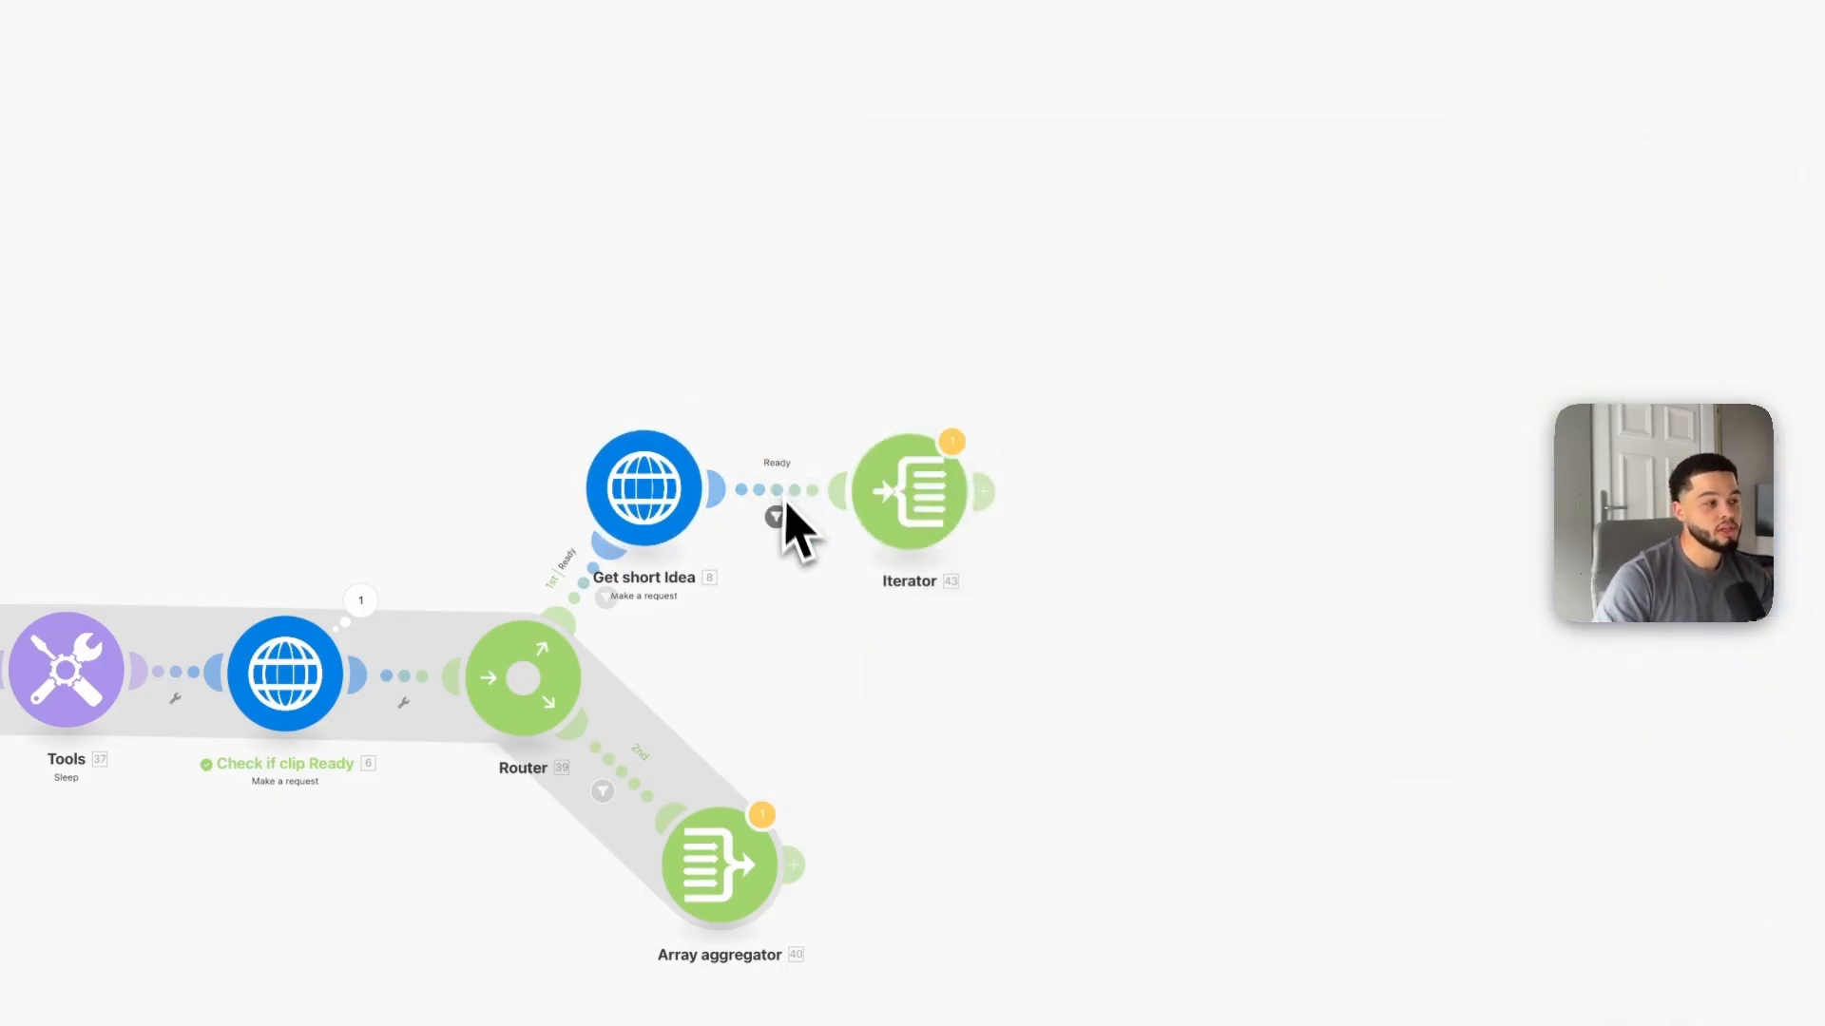
Step: Set up a filter labeled virality passing only items whose Data[] virality_score is numerically greater than 8, and save it
click(896, 487)
click(1208, 527)
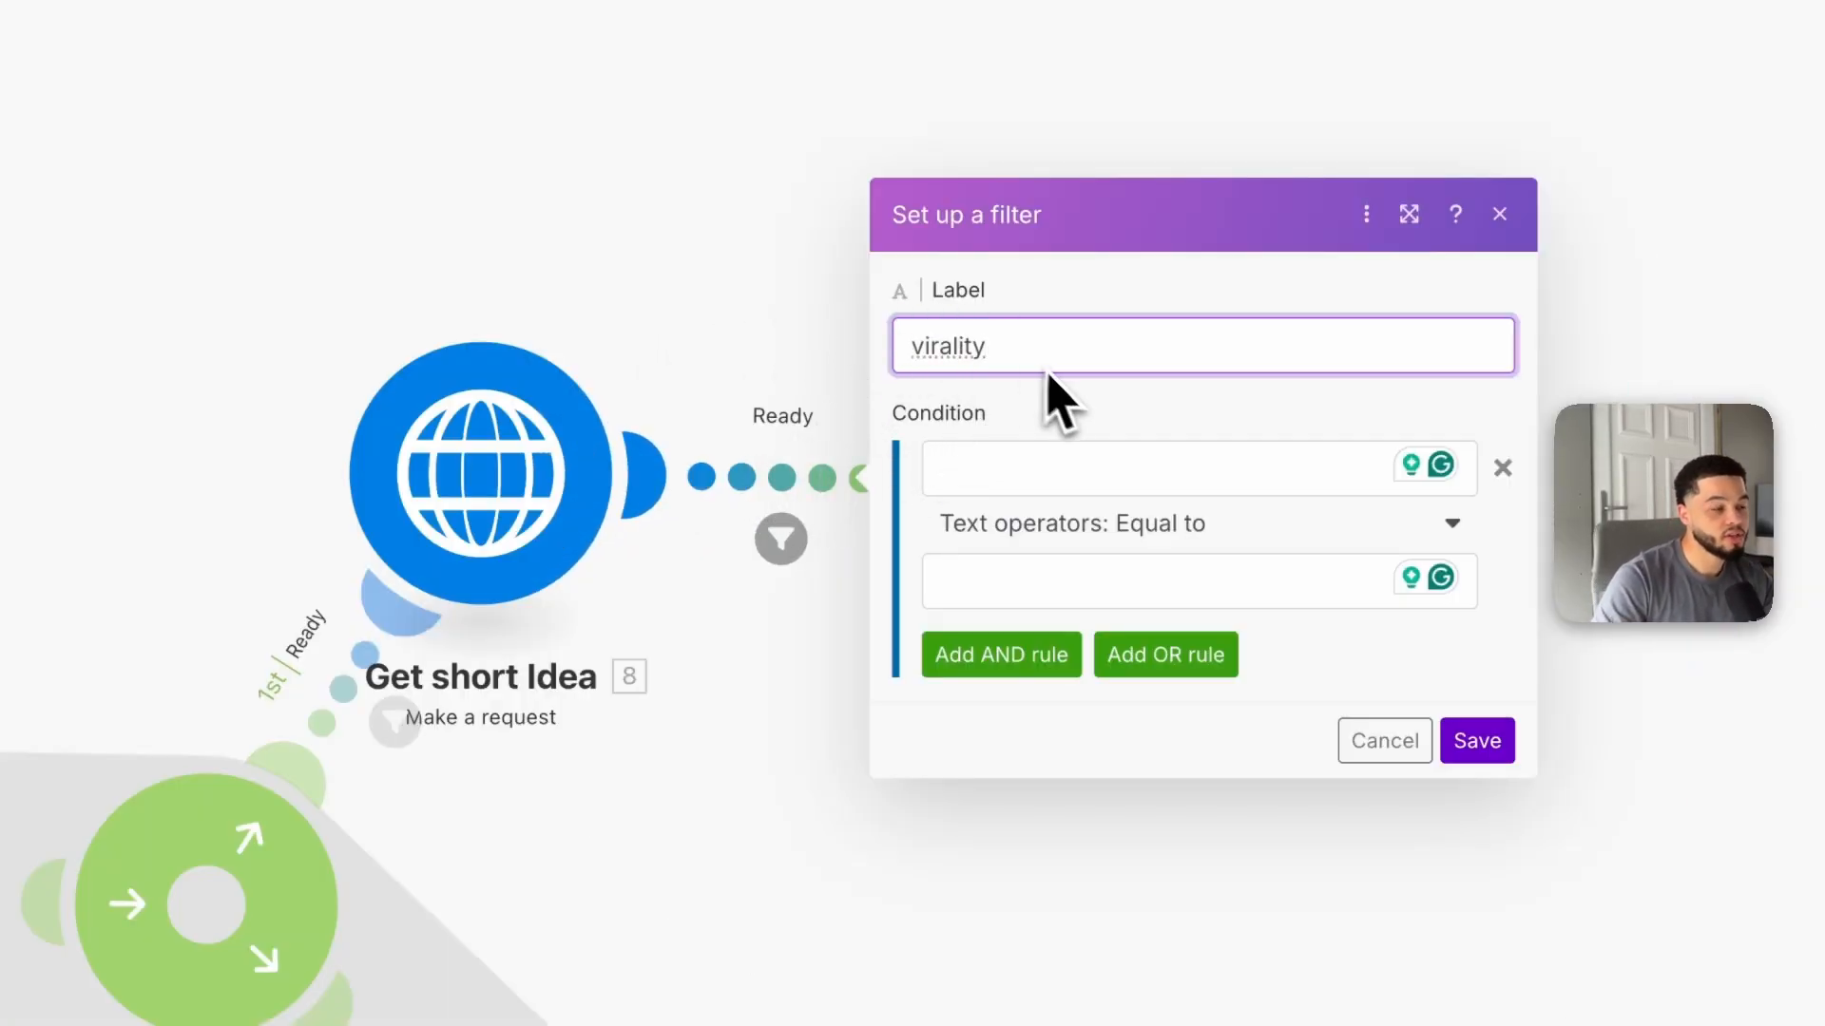
click(1071, 470)
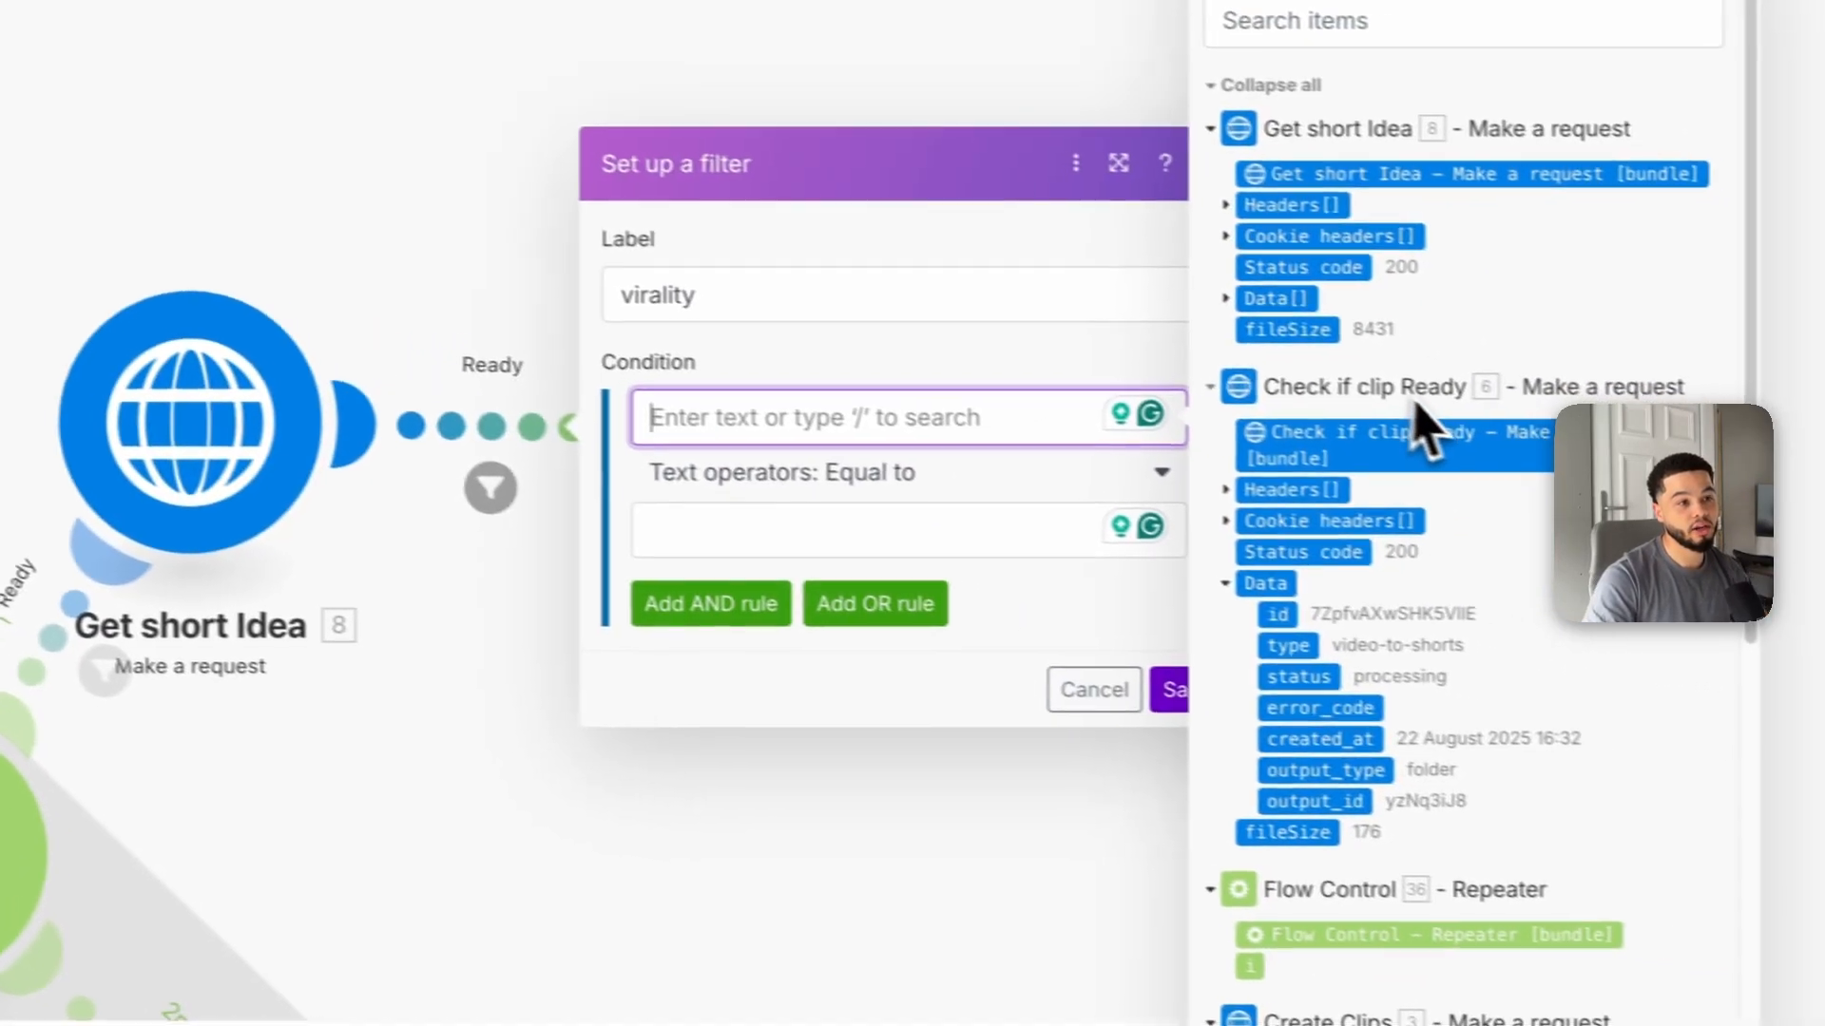
click(1188, 292)
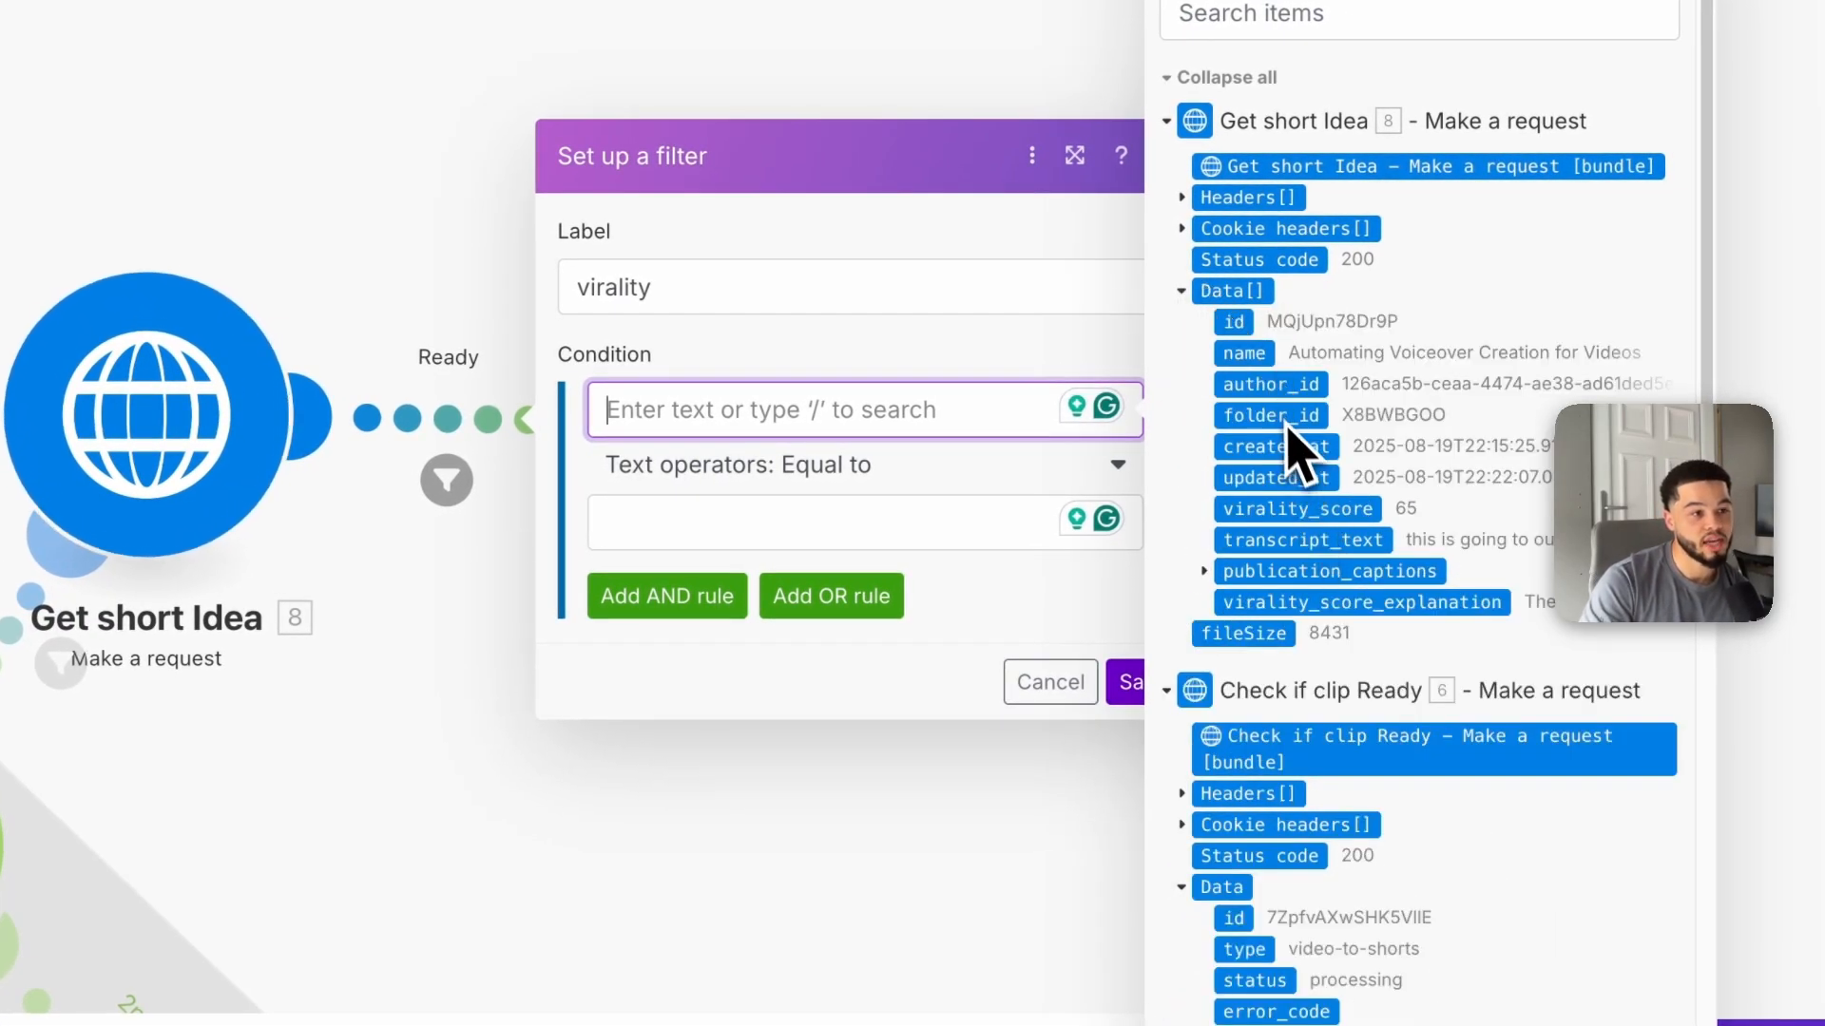
click(1285, 513)
click(837, 468)
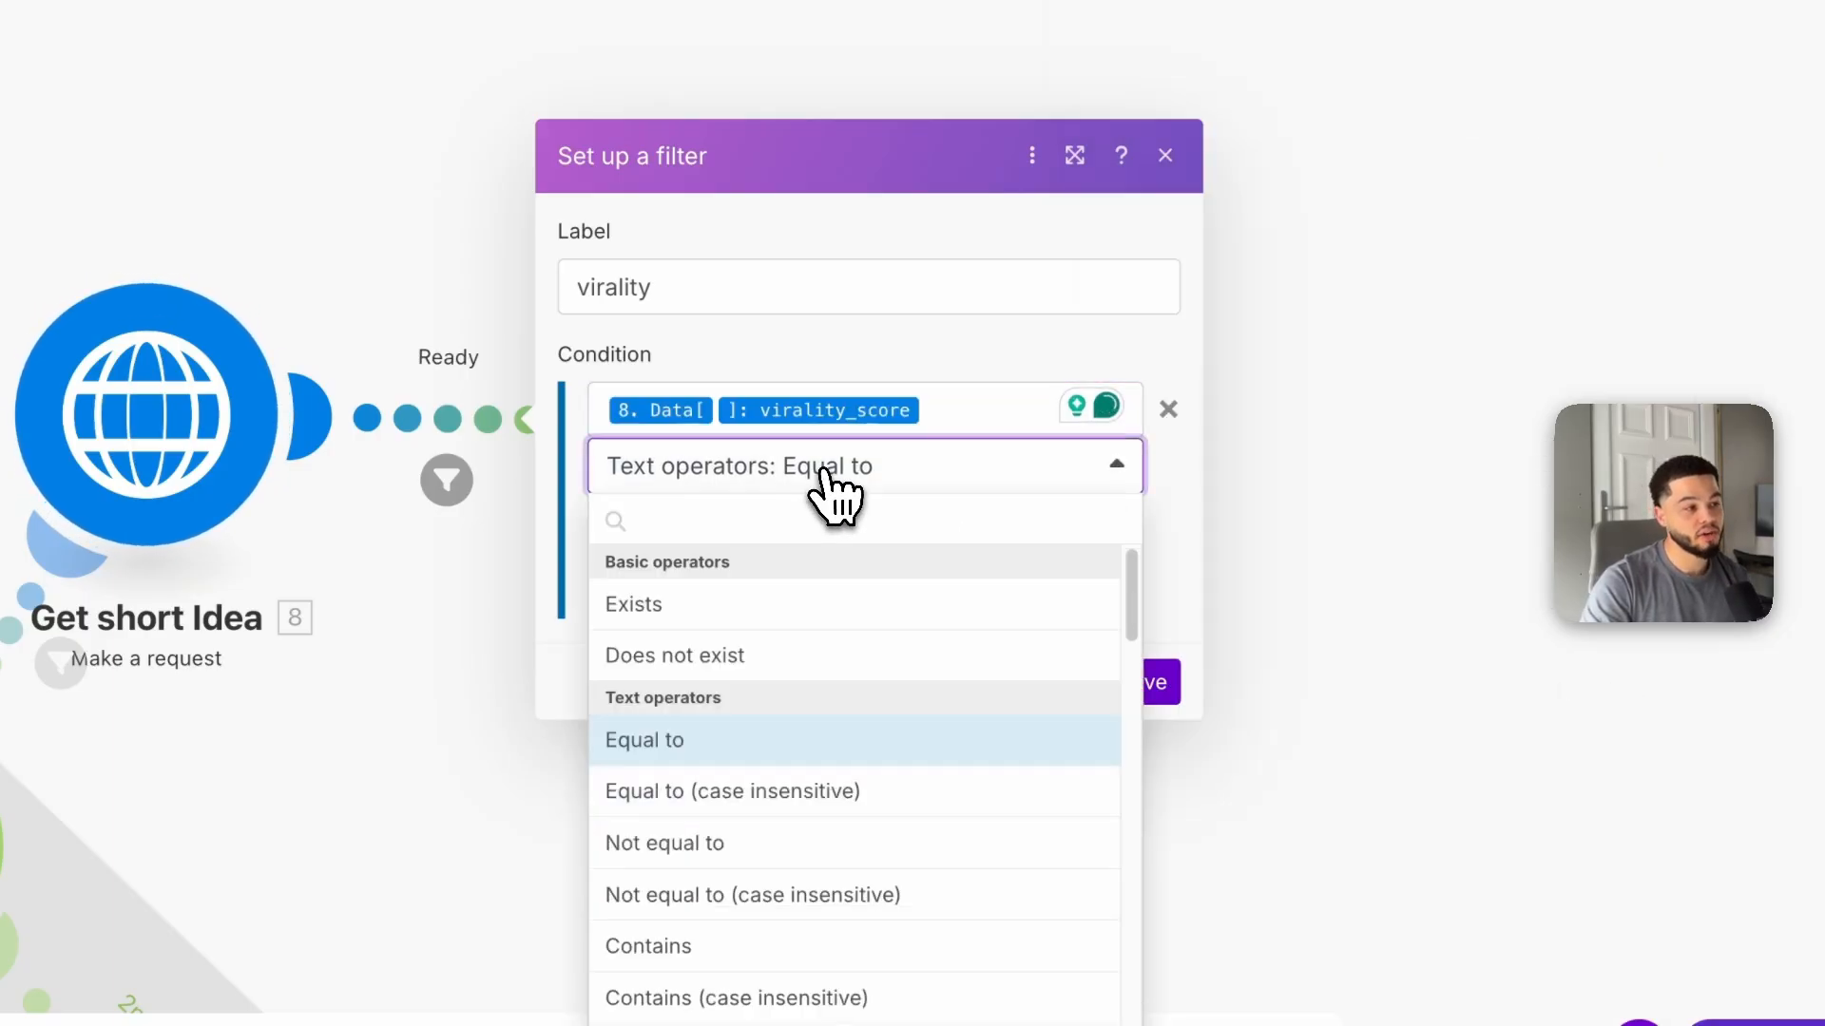
scroll(817, 773, down, 8)
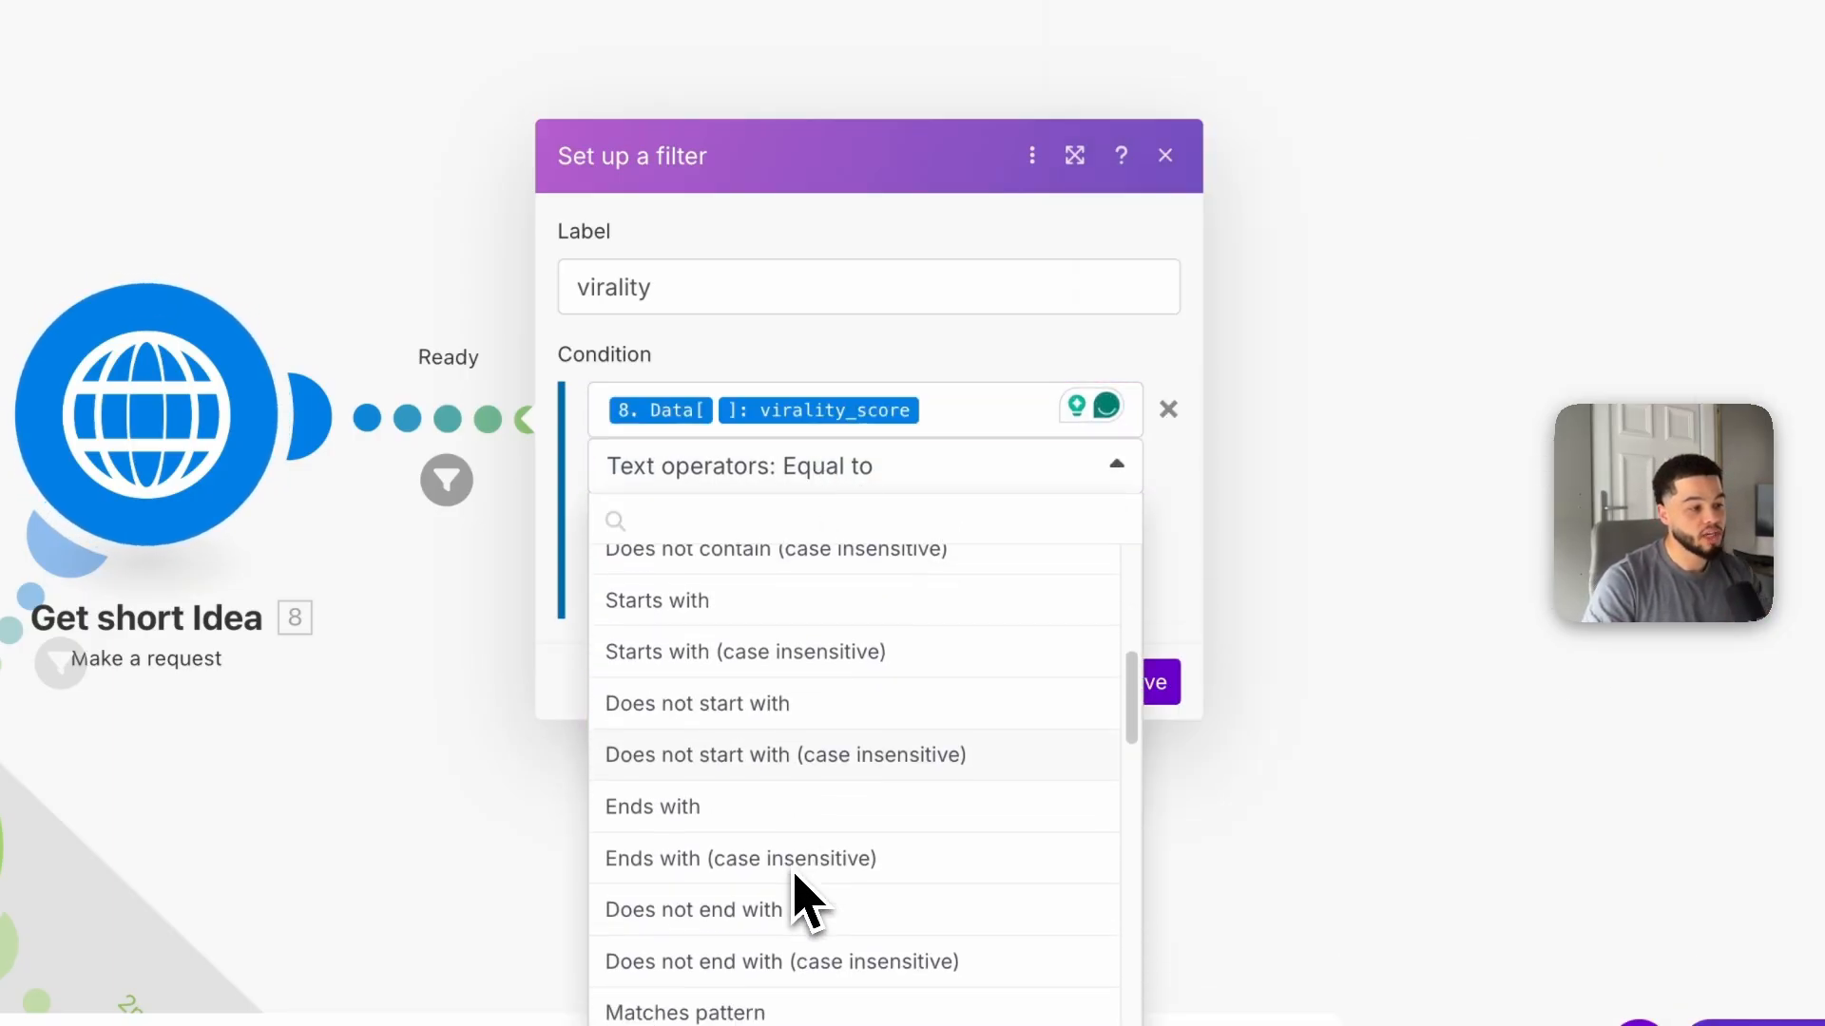
scroll(784, 851, down, 5)
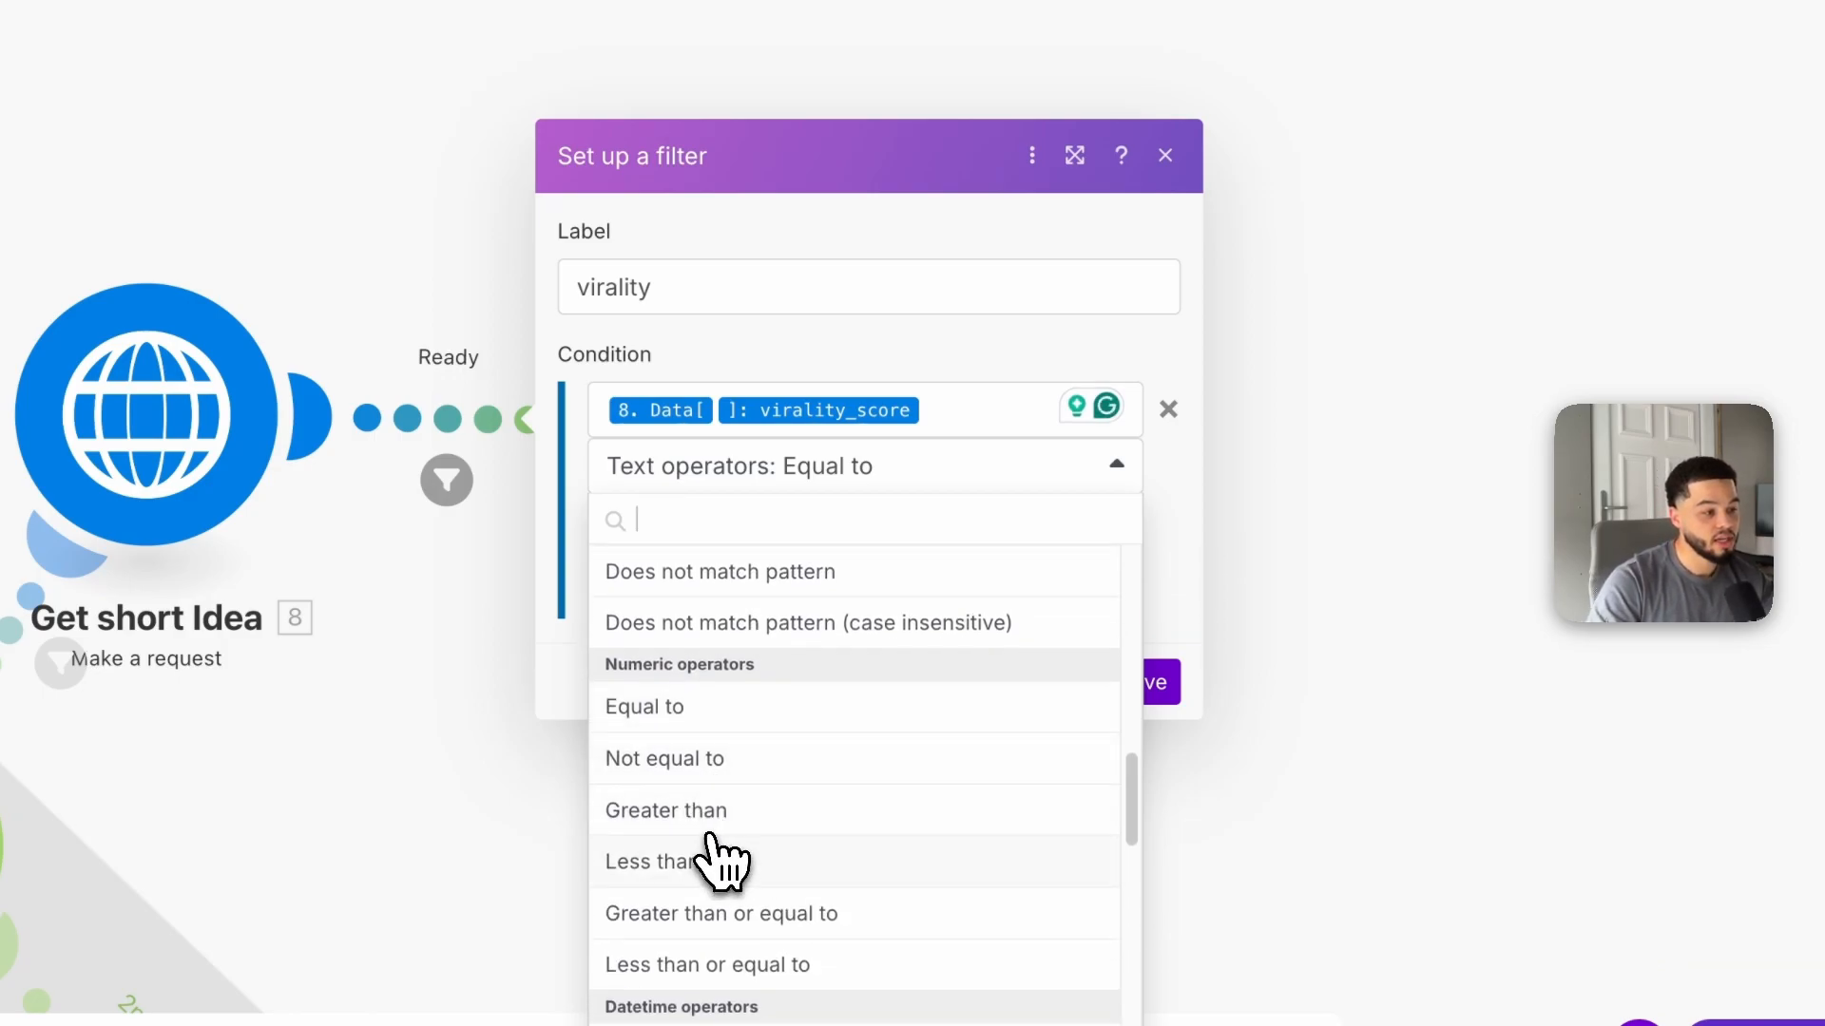
click(711, 812)
click(664, 523)
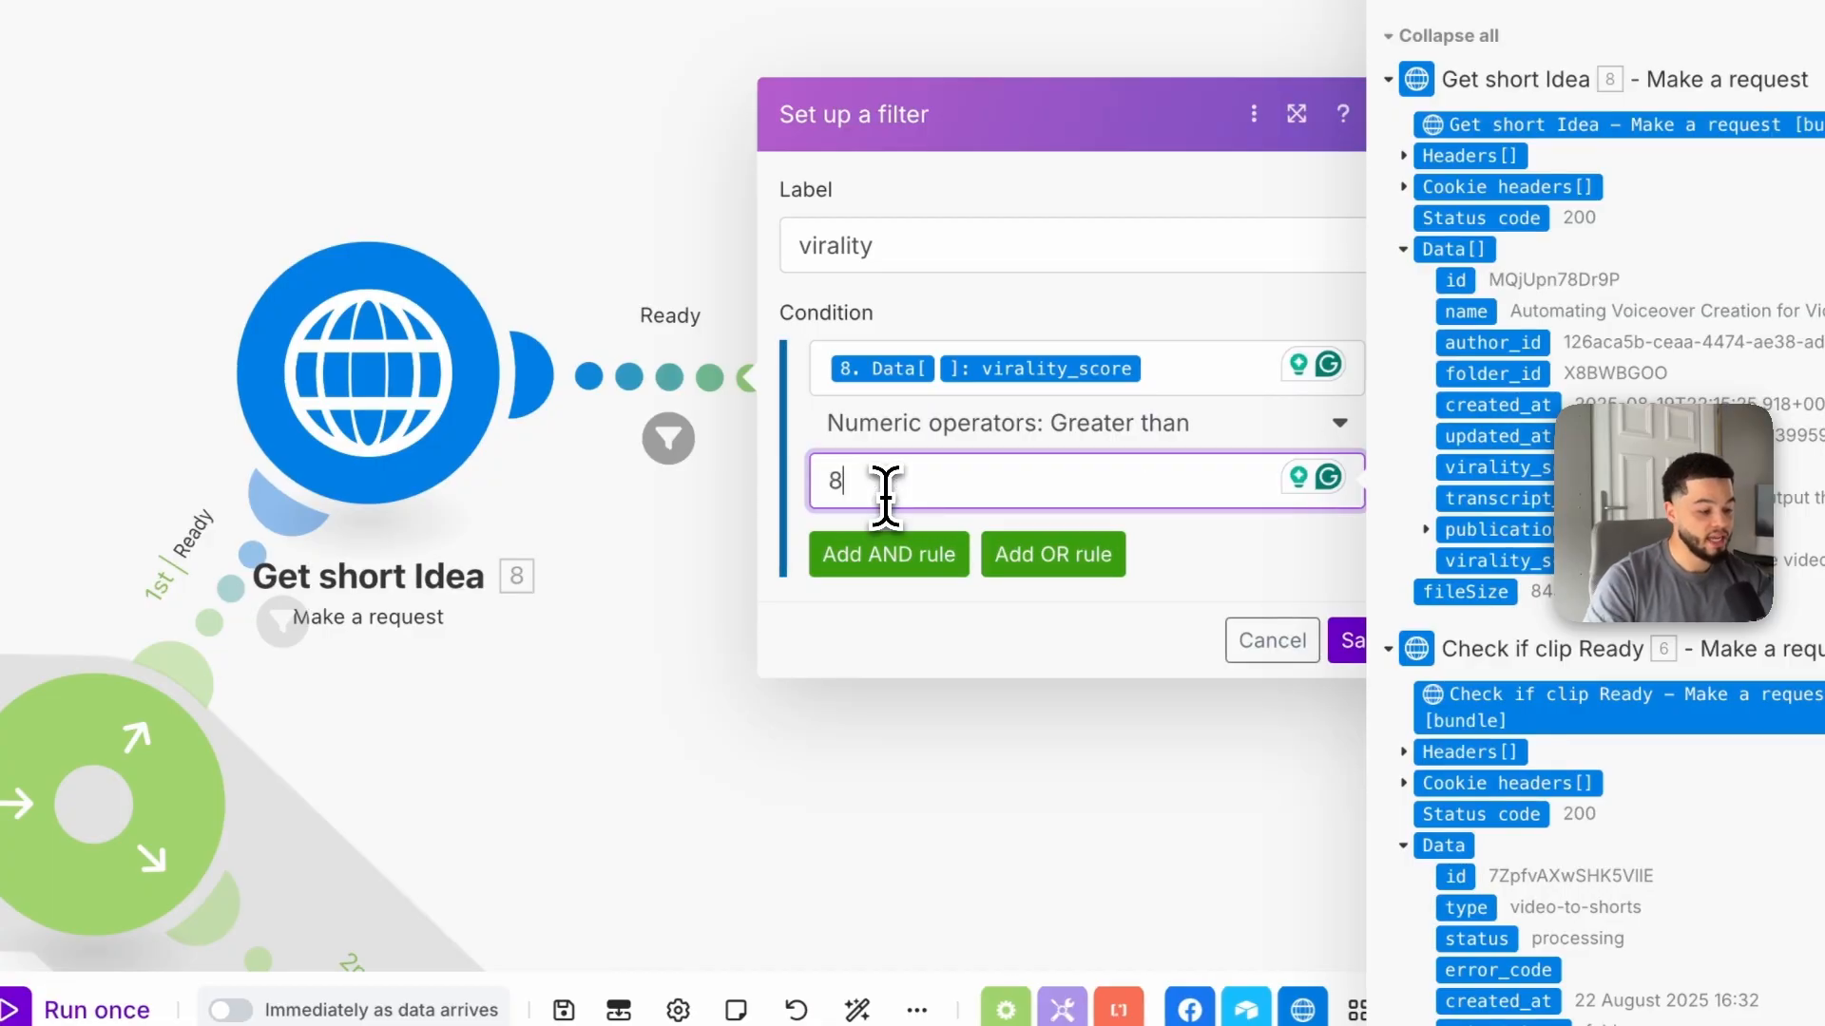
click(1359, 642)
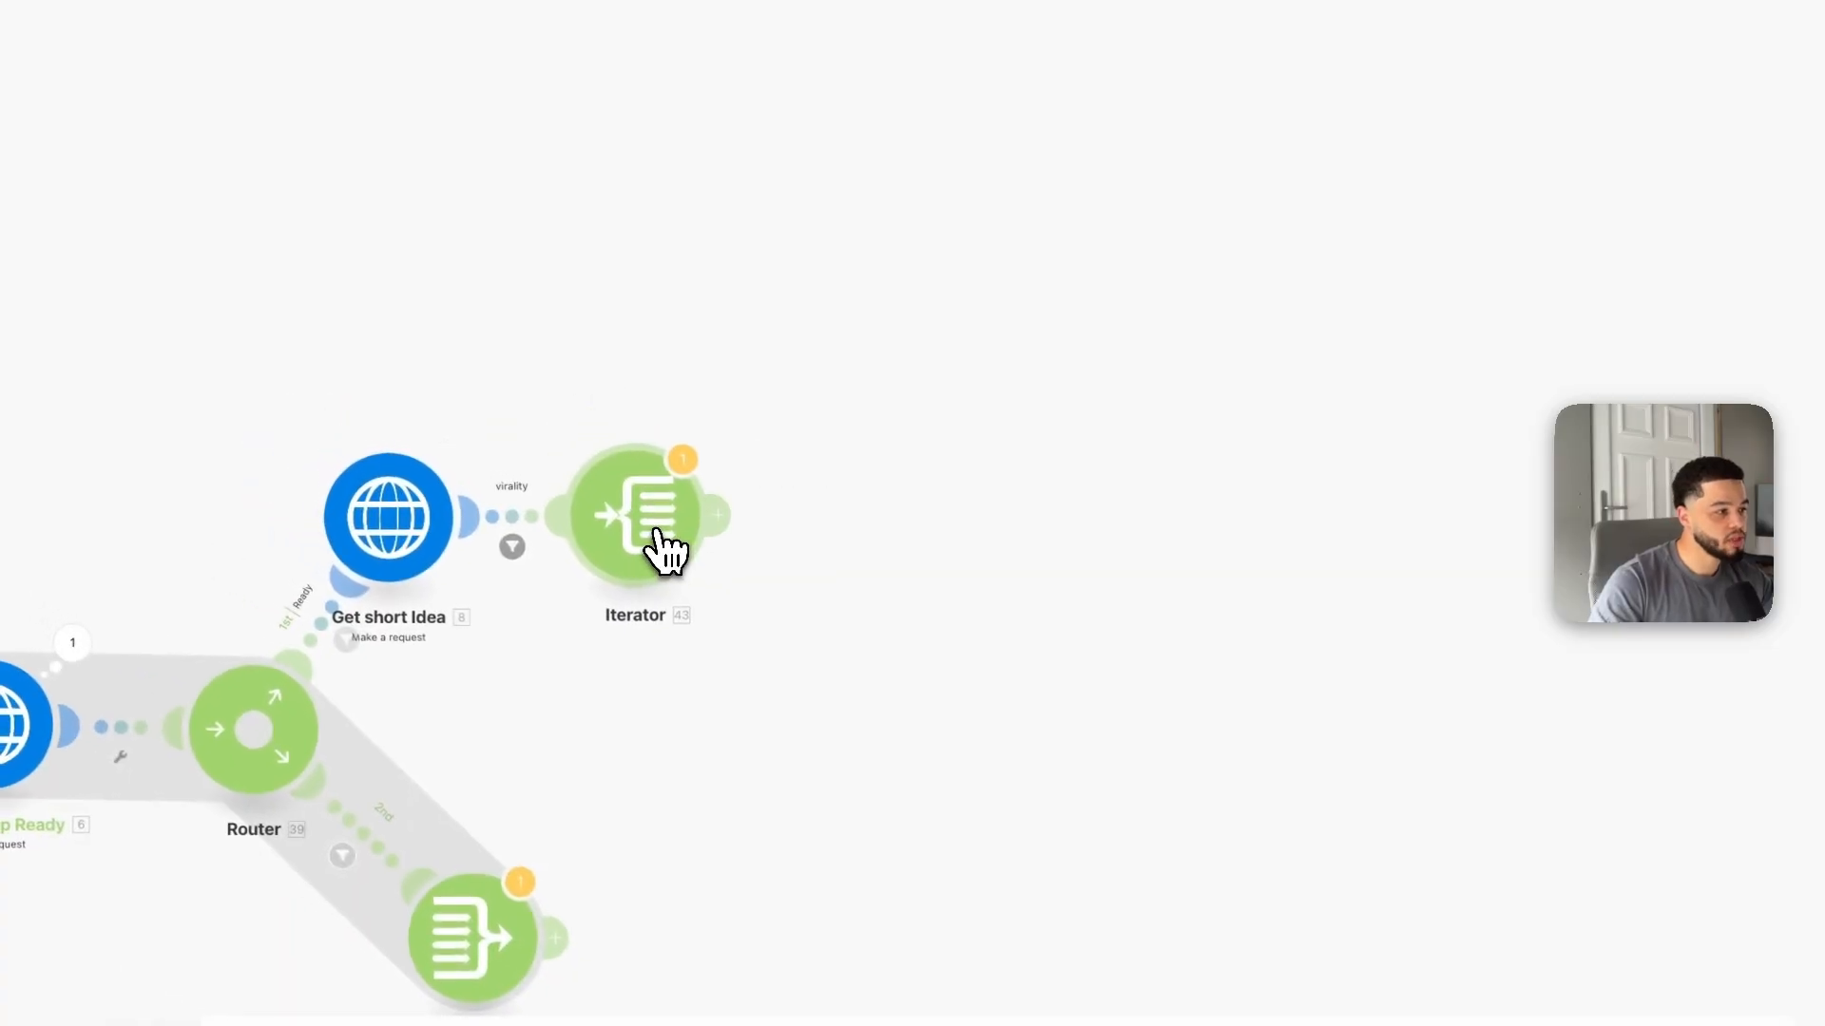
Step: Add an HTTP Make a request module after the Iterator and open its URL field
click(716, 515)
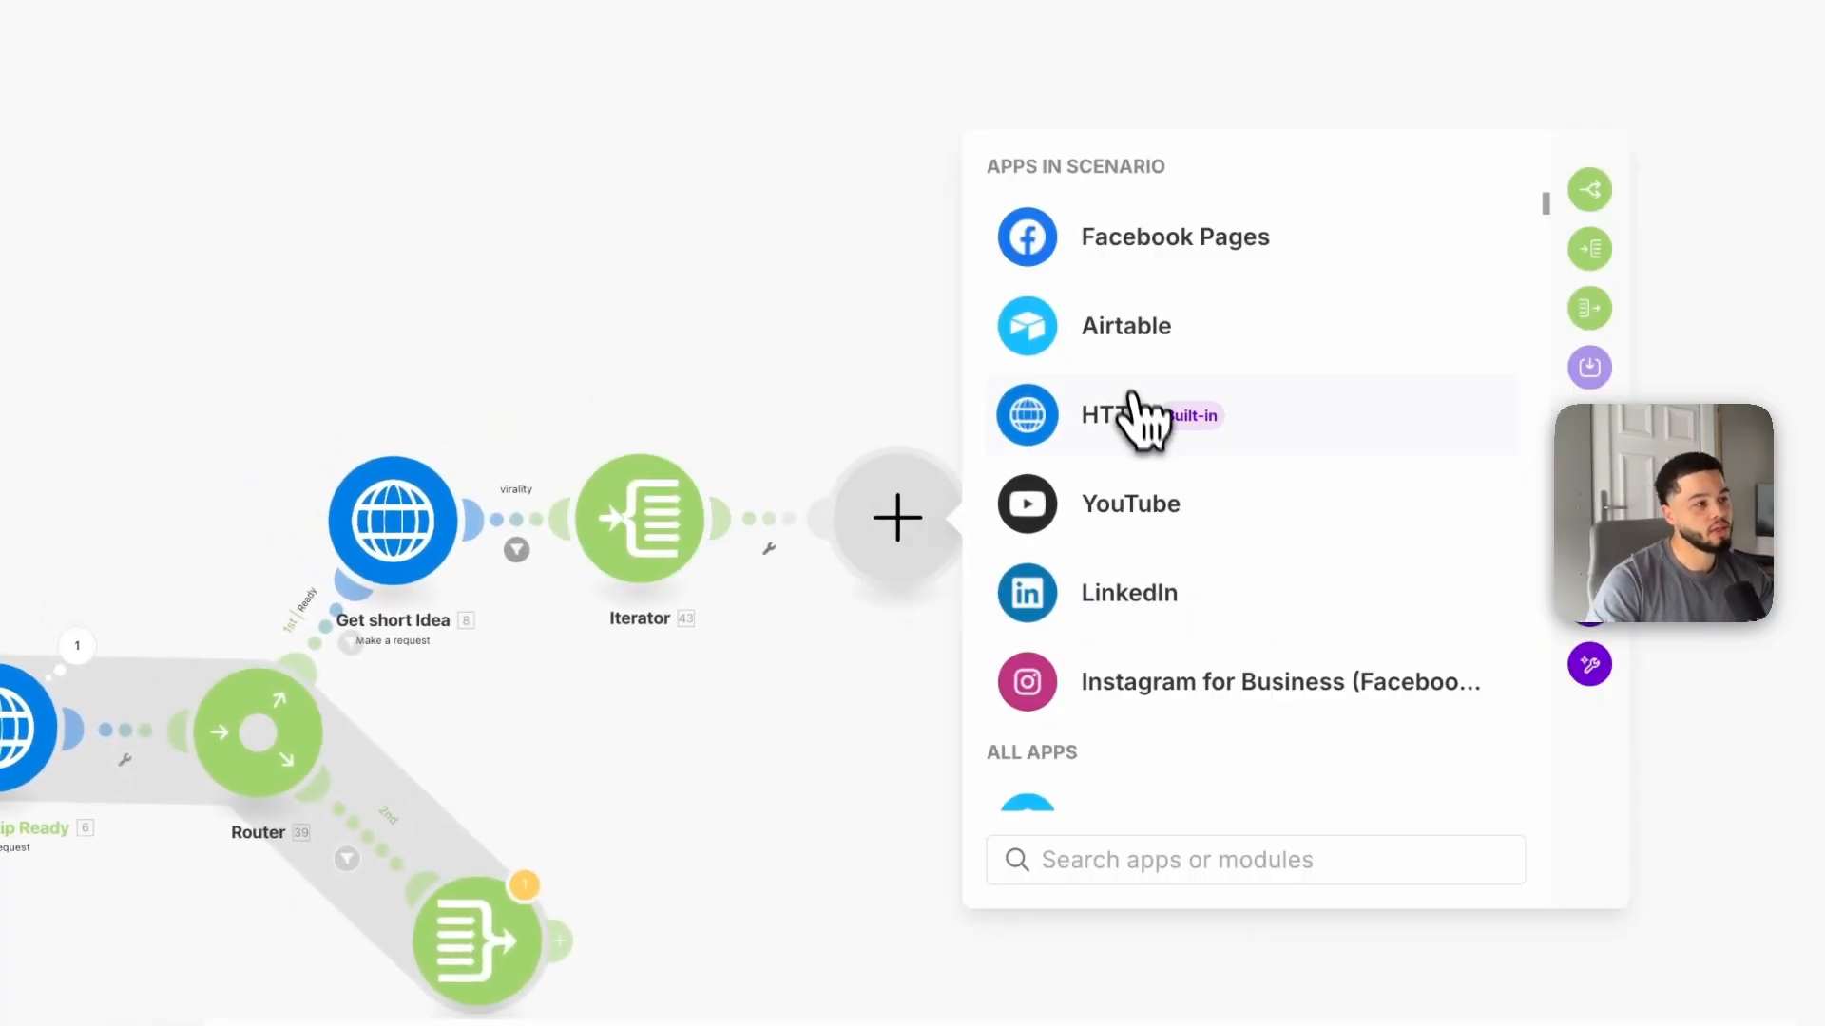
click(1108, 418)
scroll(1161, 468, down, 5)
click(1194, 532)
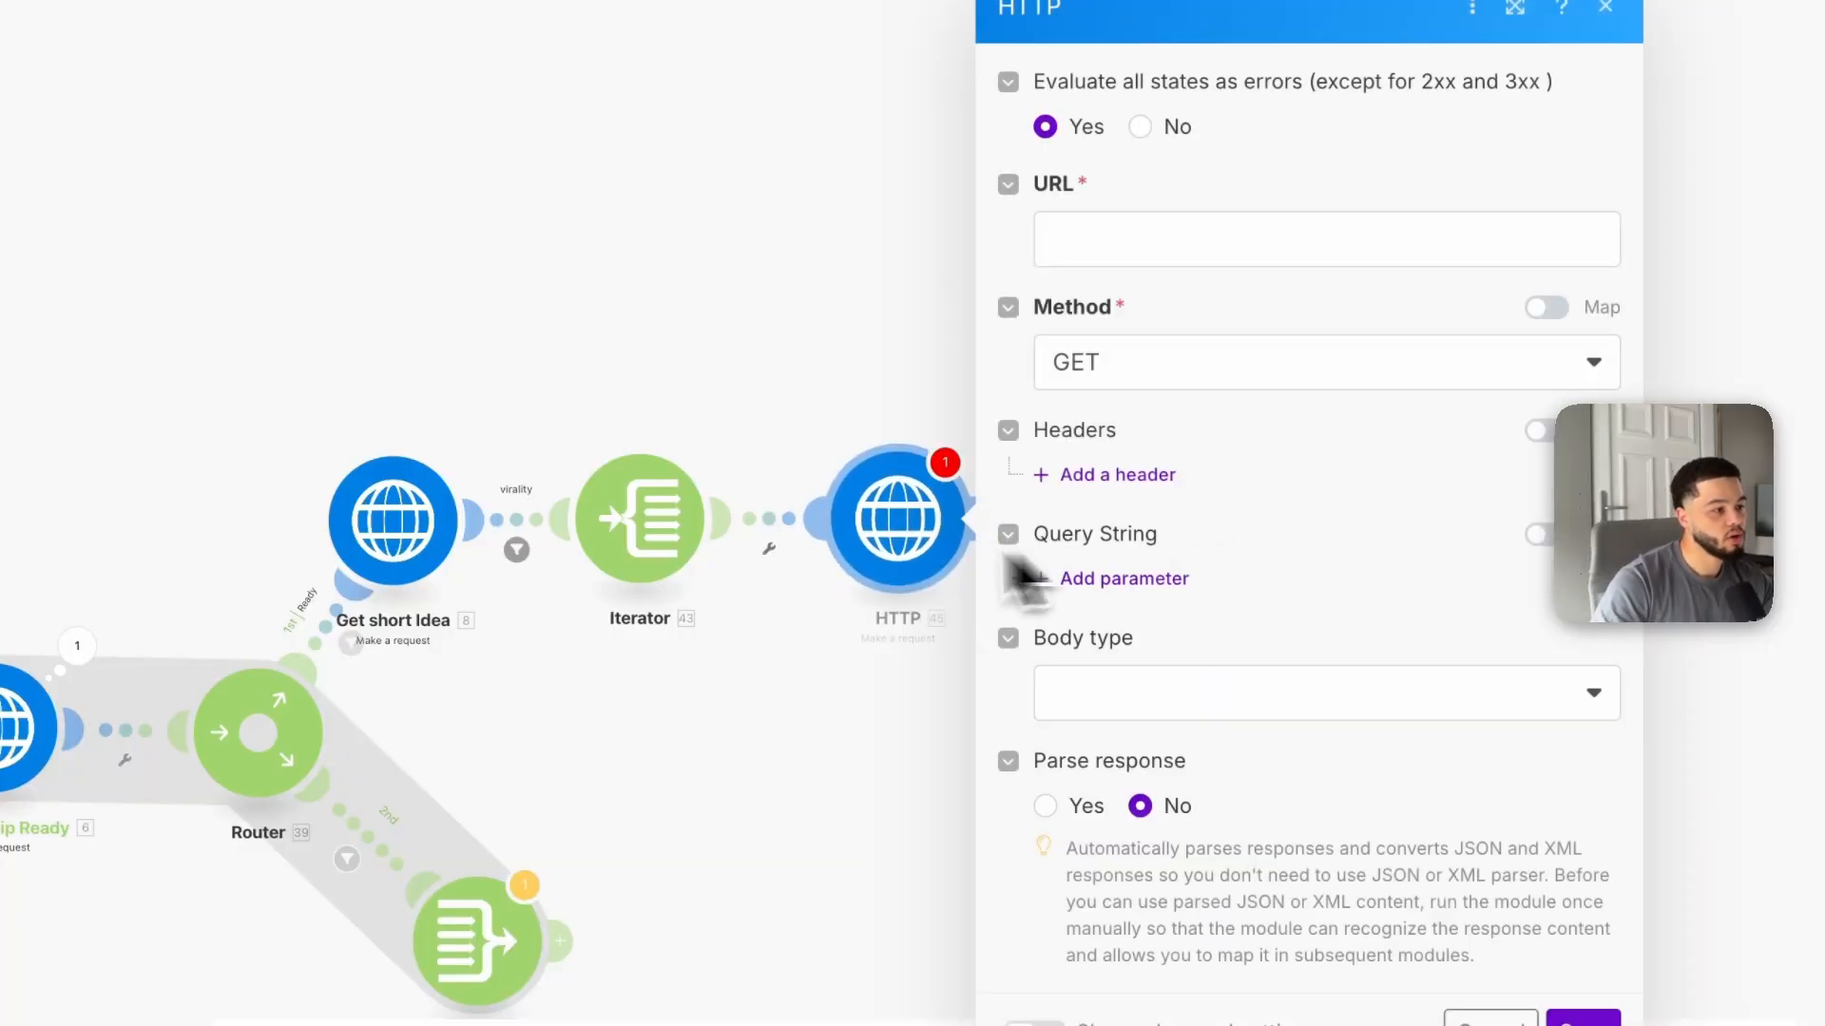
click(1124, 253)
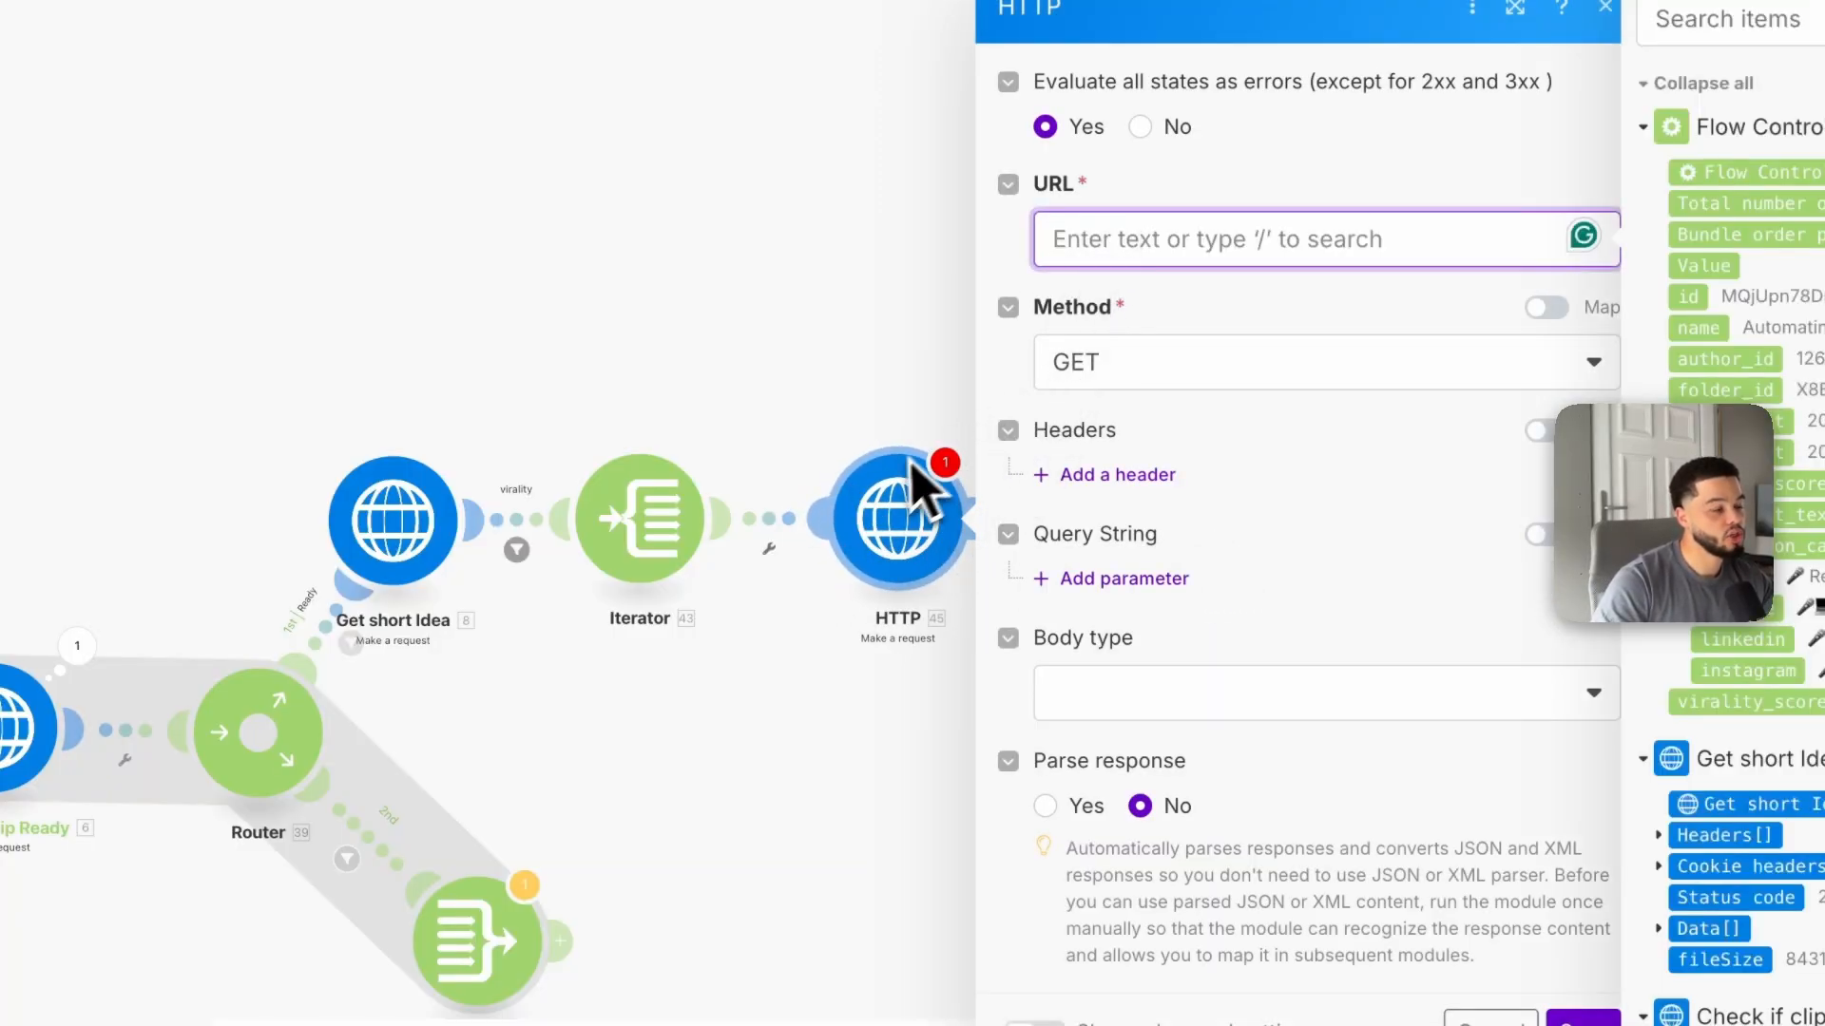
right_click(775, 389)
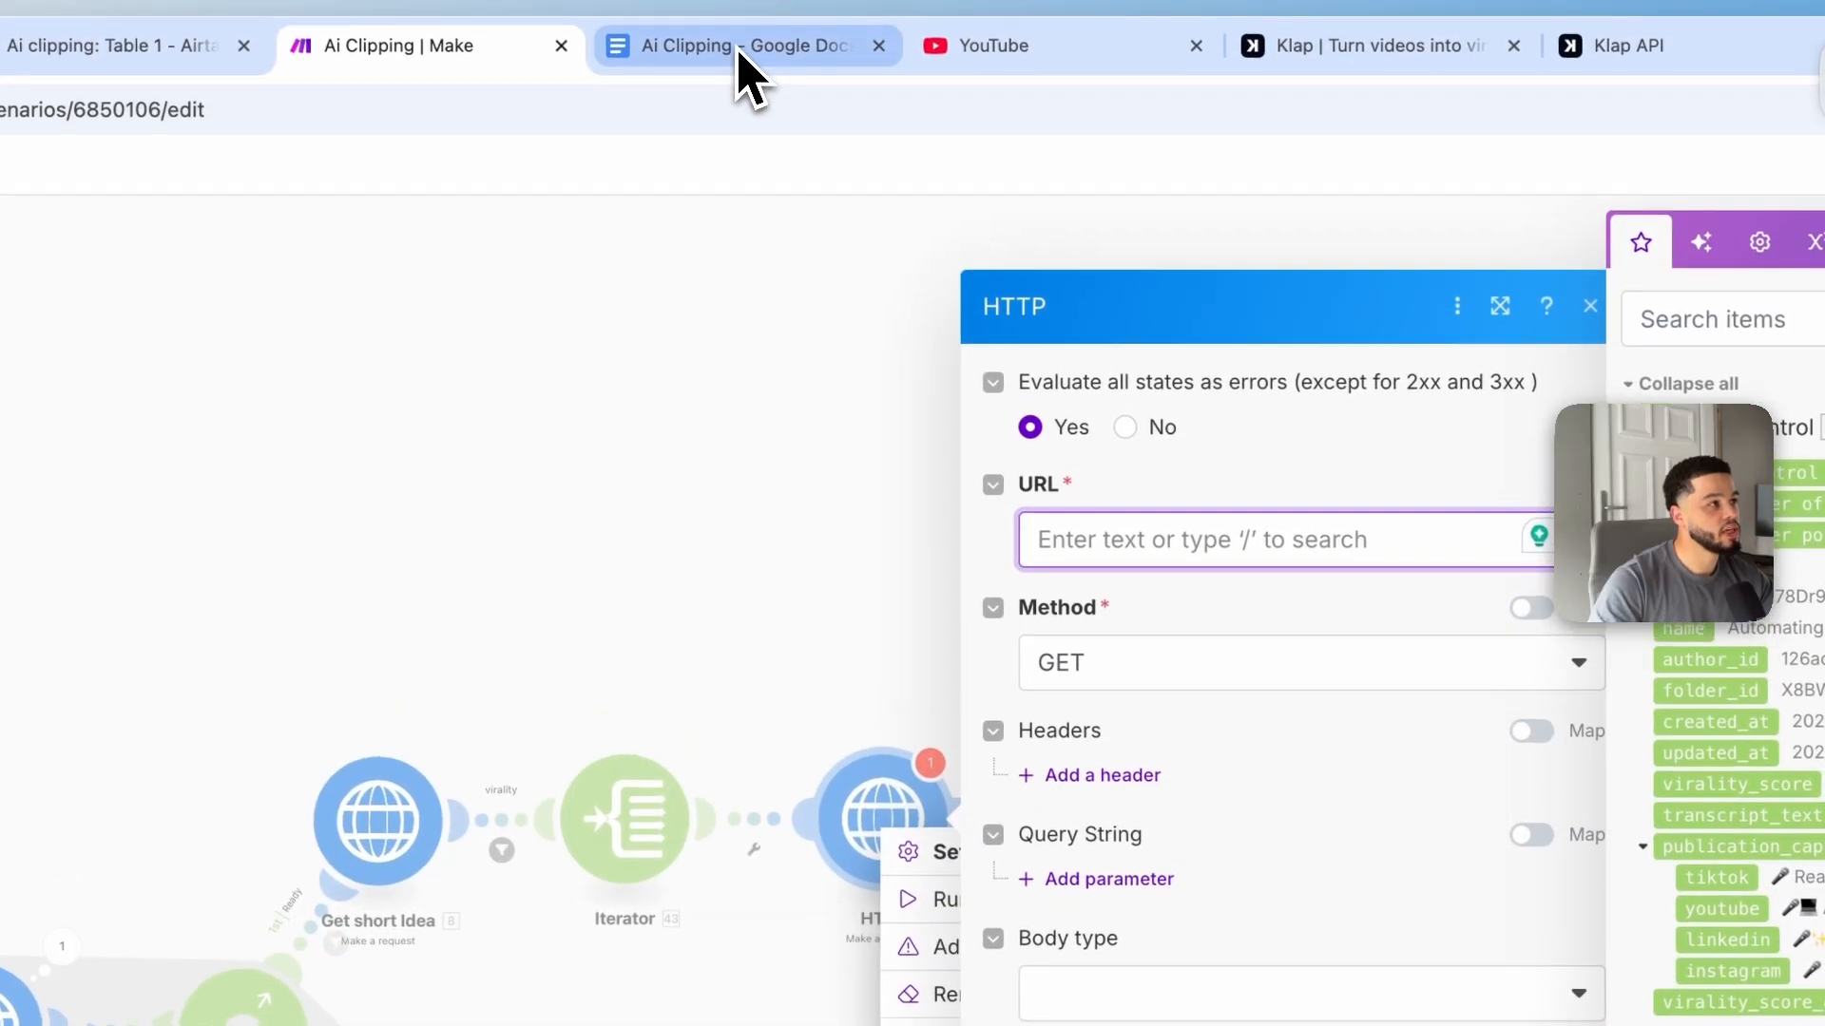
click(742, 48)
scroll(844, 655, down, 4)
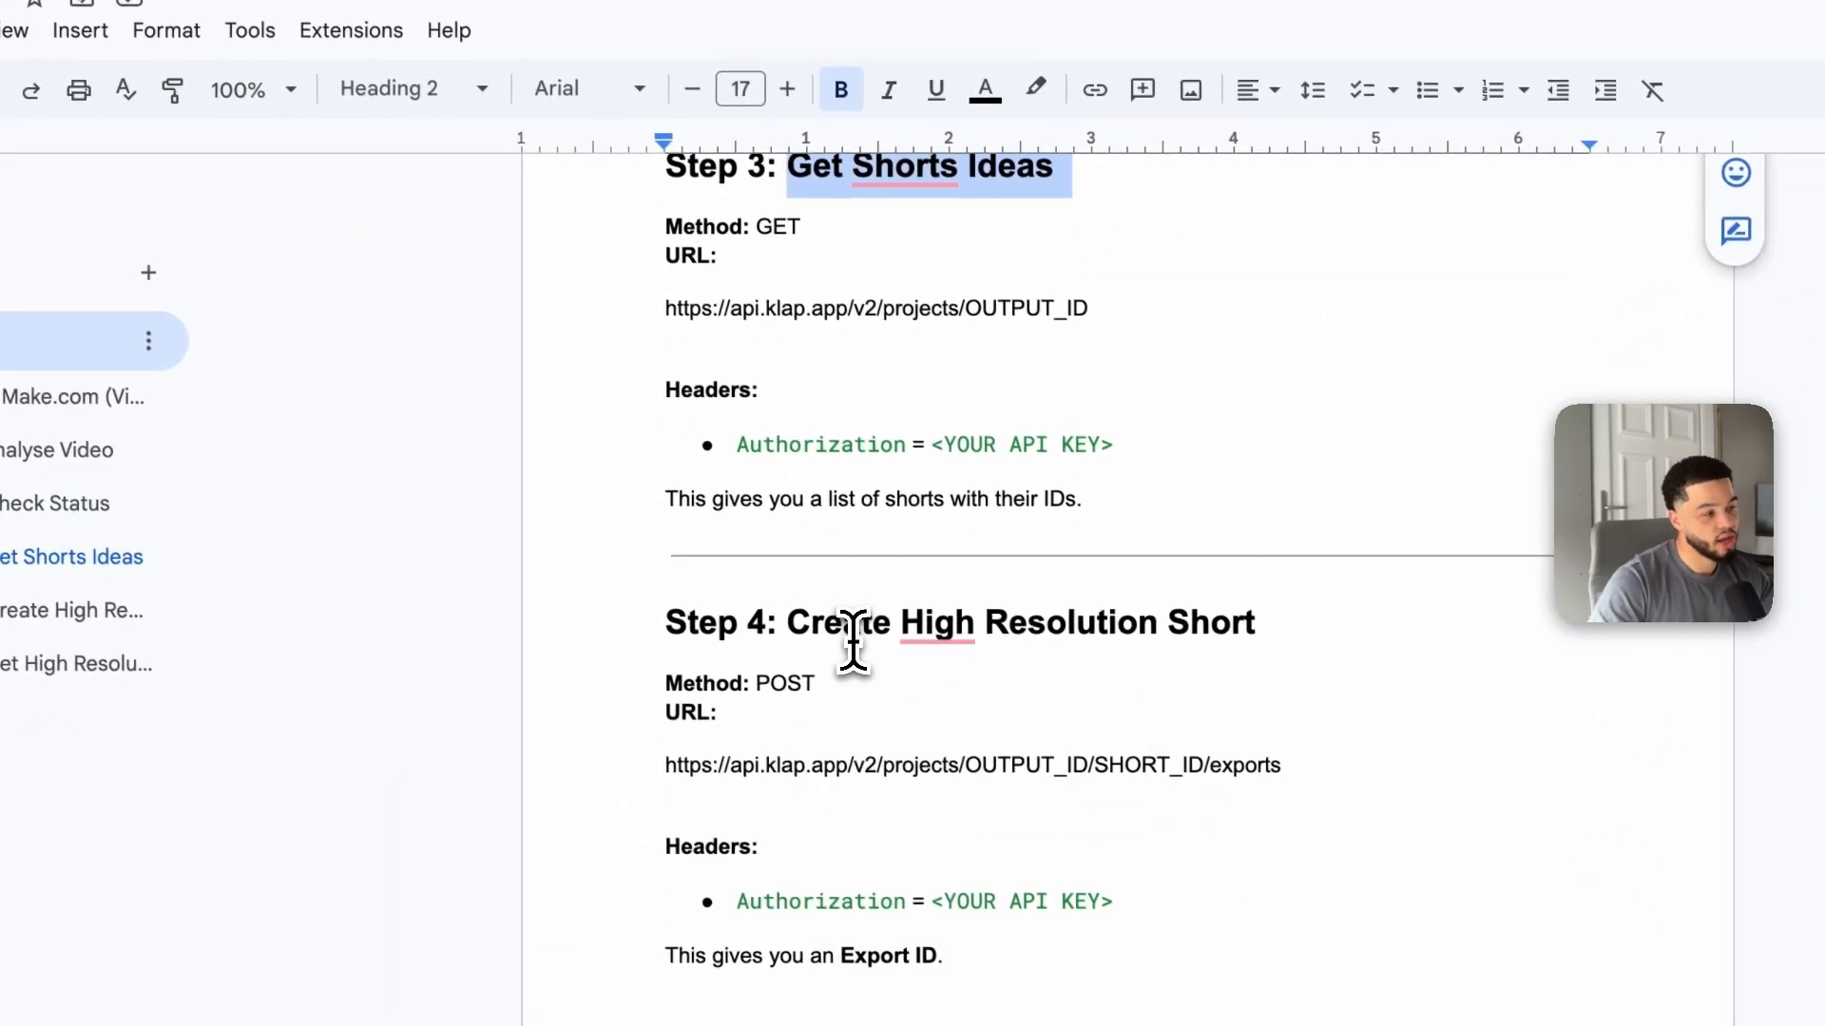
triple_click(710, 767)
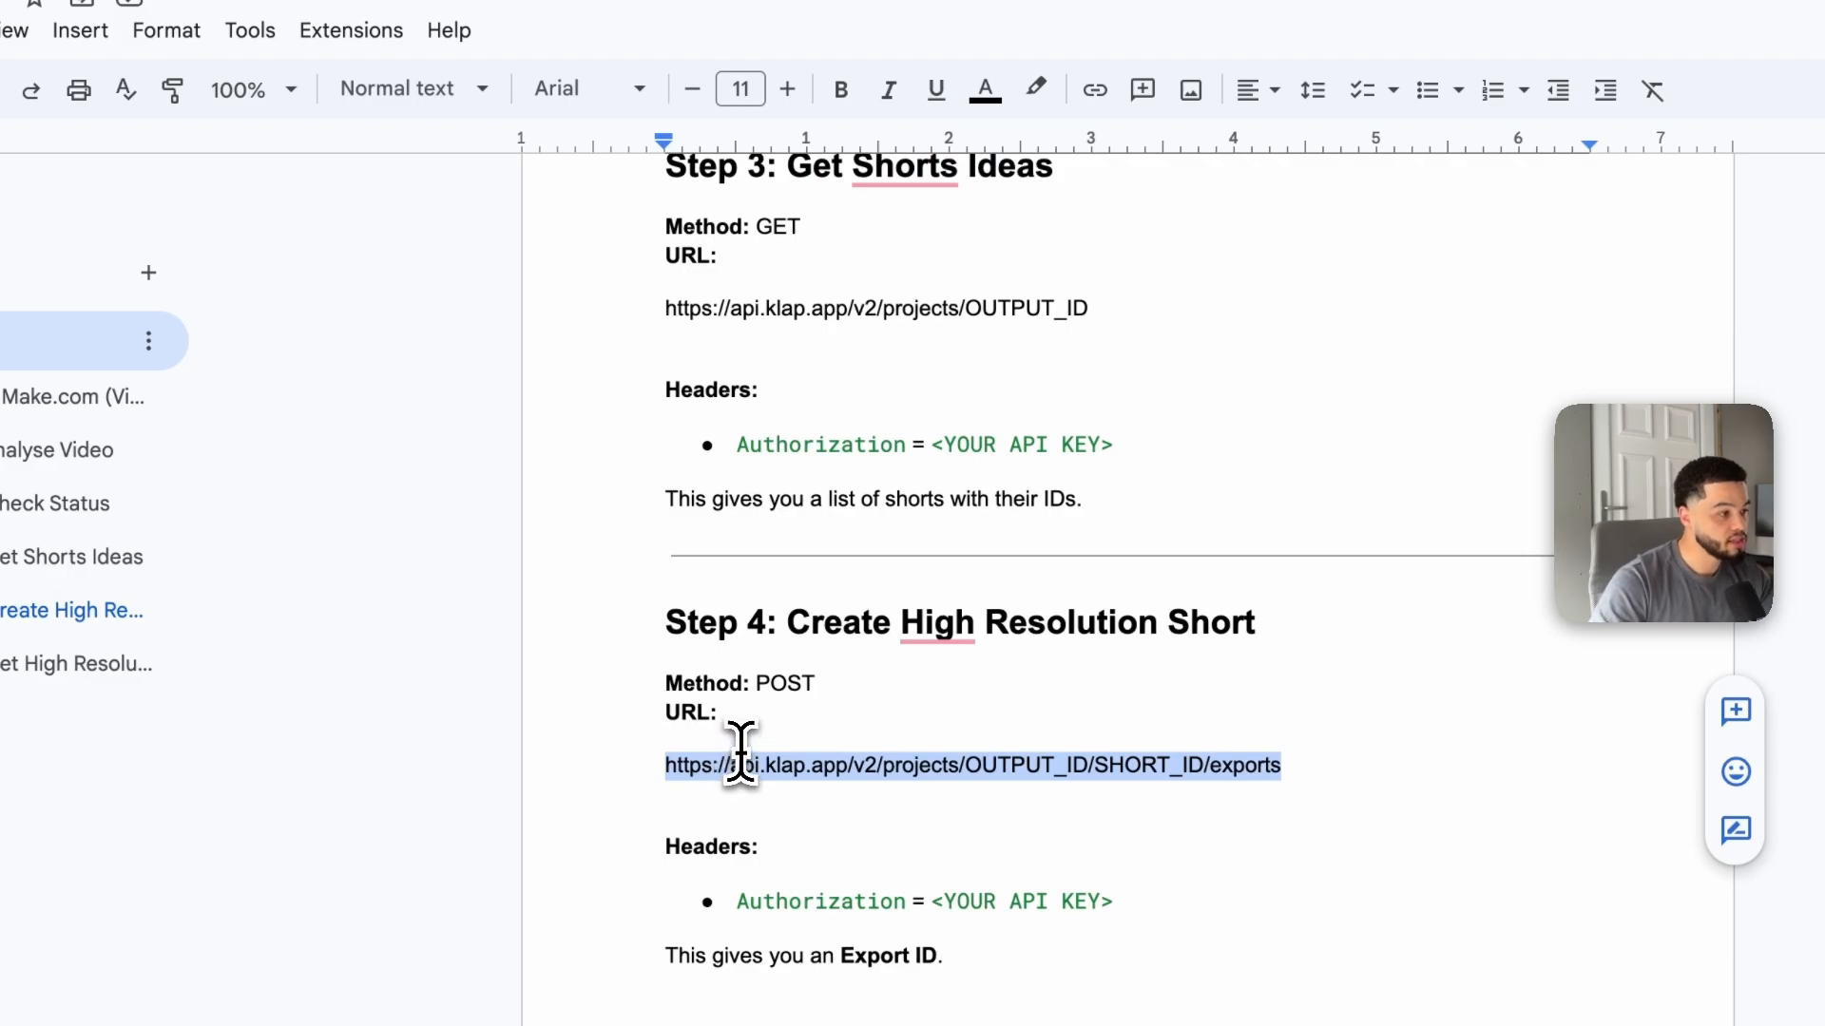
click(637, 68)
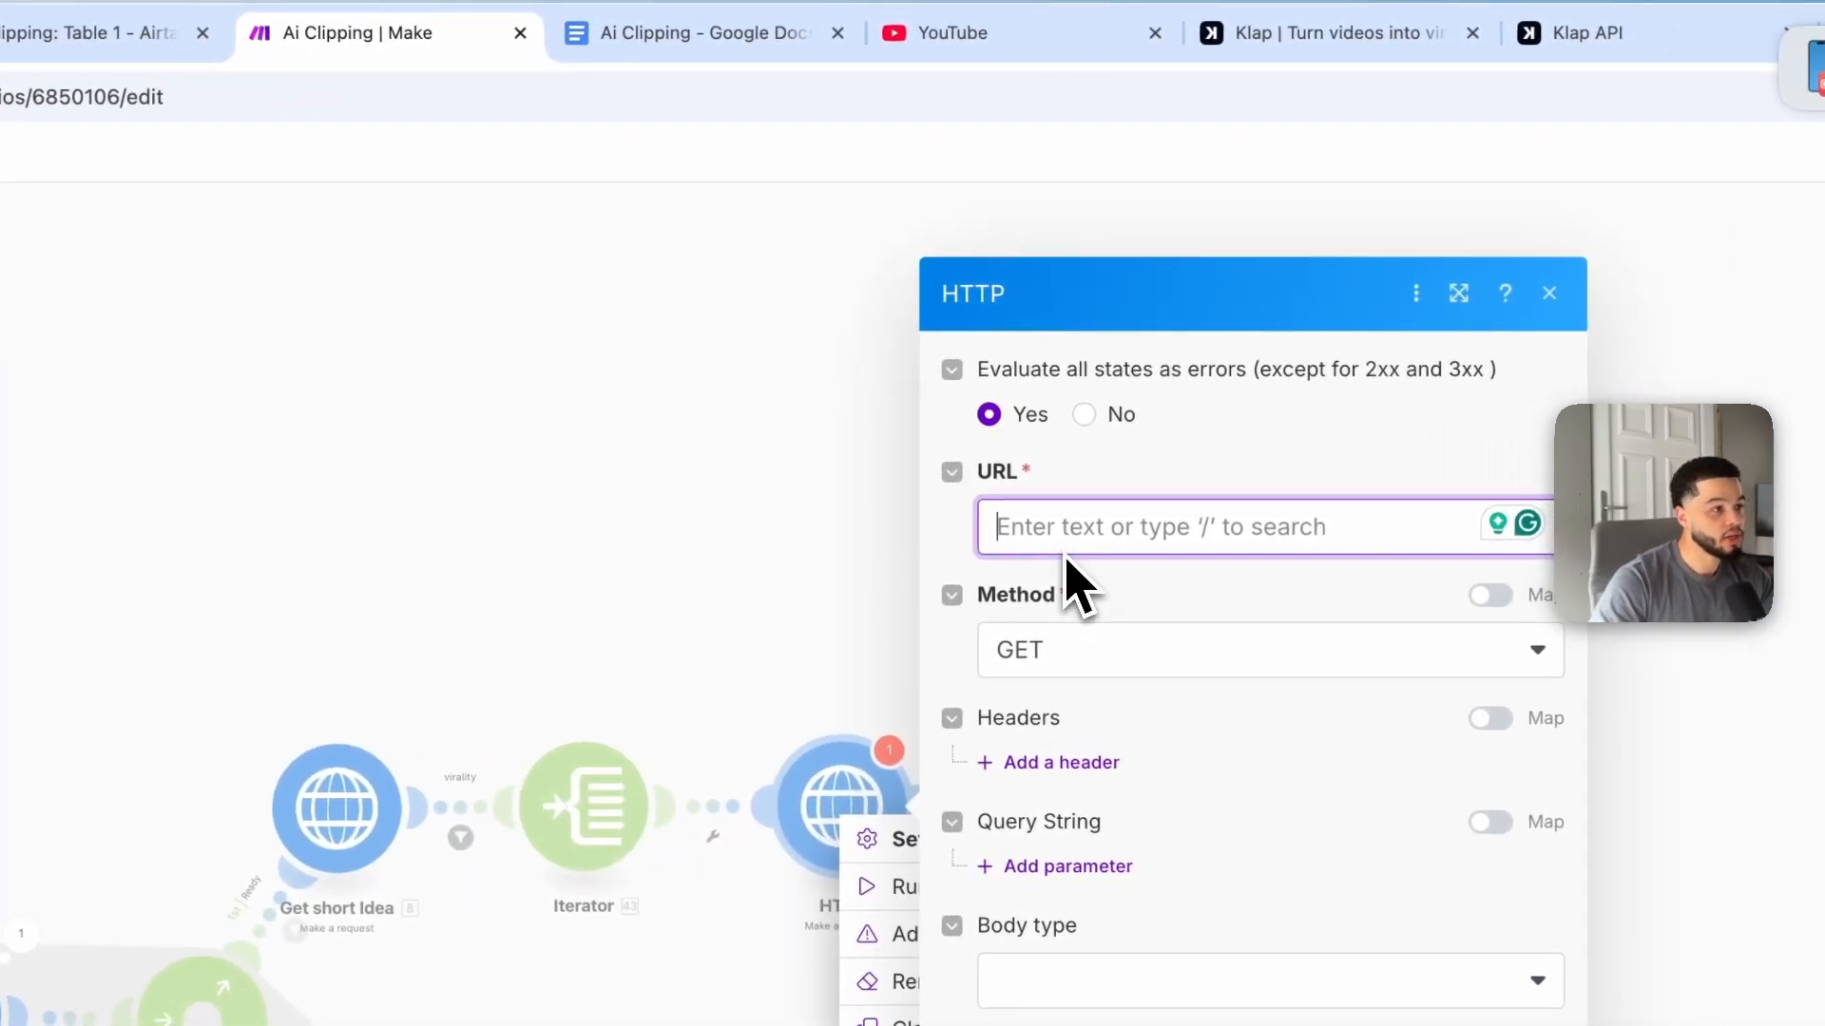
text(https://api.klap.app/v2/projects/OUTPUT_ID/SHORT_ID/exports)
Step: Check the doc's Step 4 method and set the HTTP module's method to POST
click(712, 43)
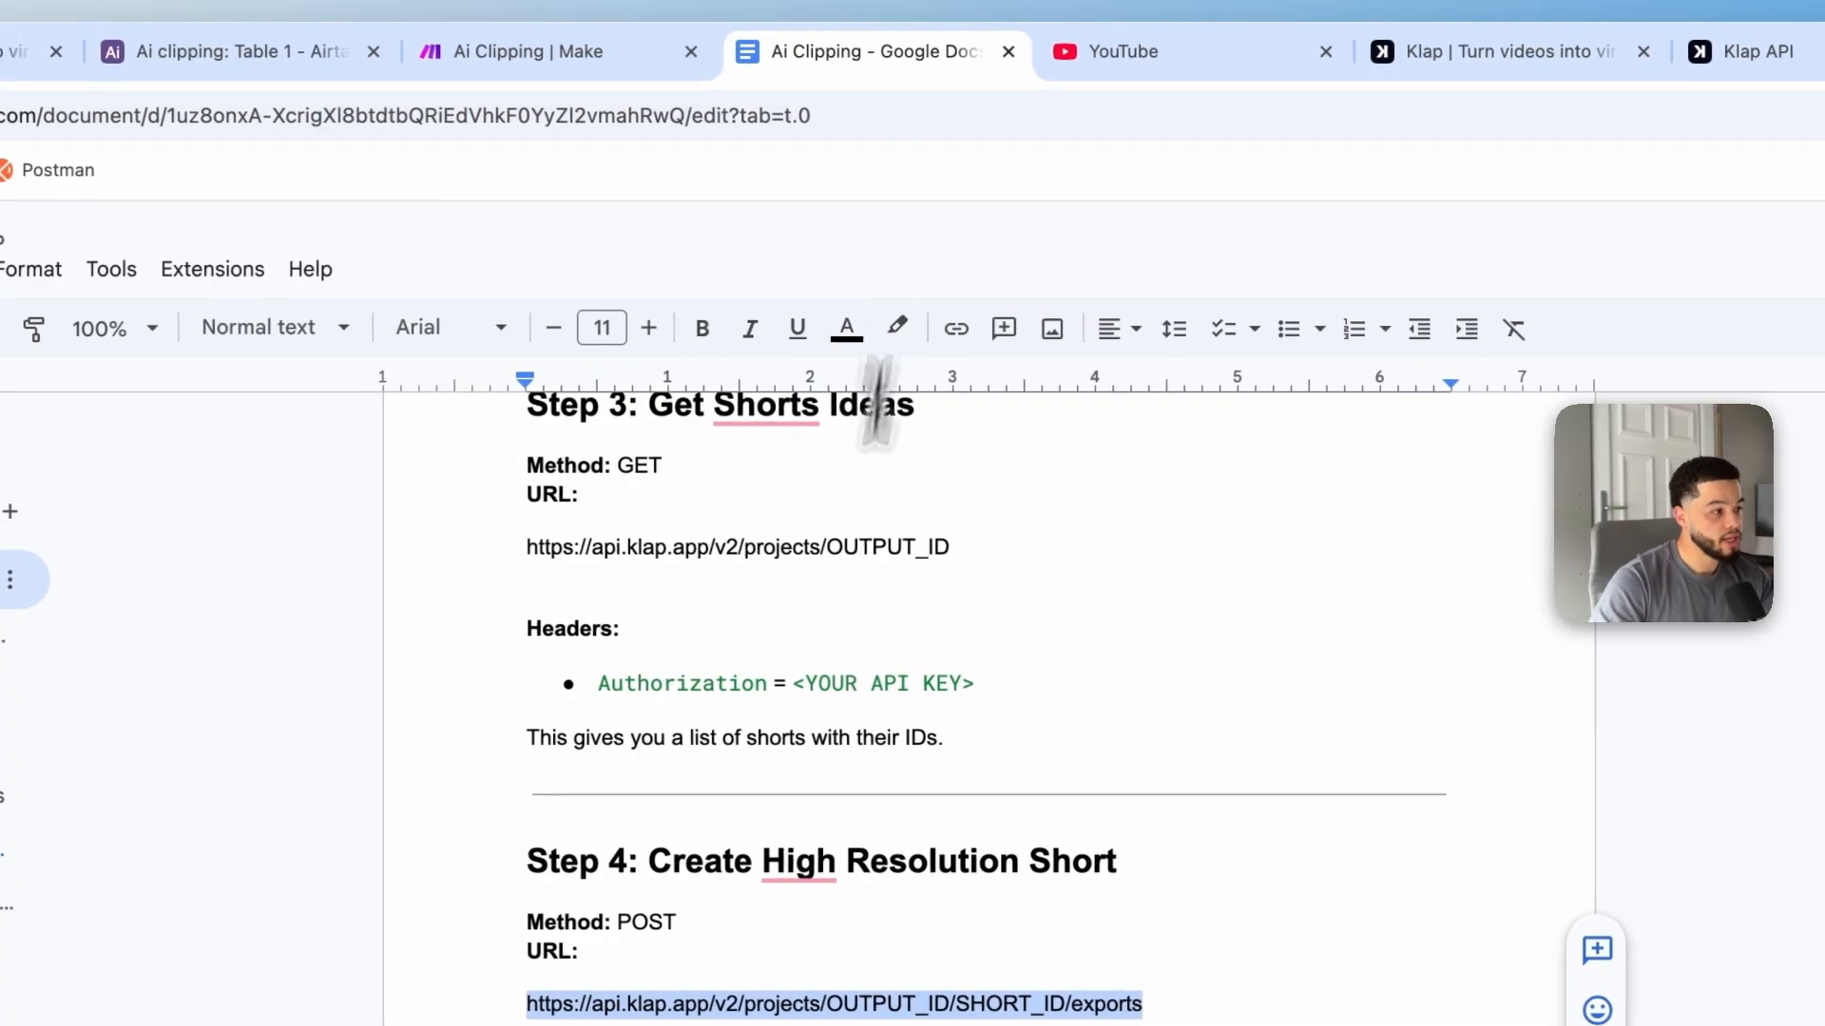
drag(712, 755, 795, 754)
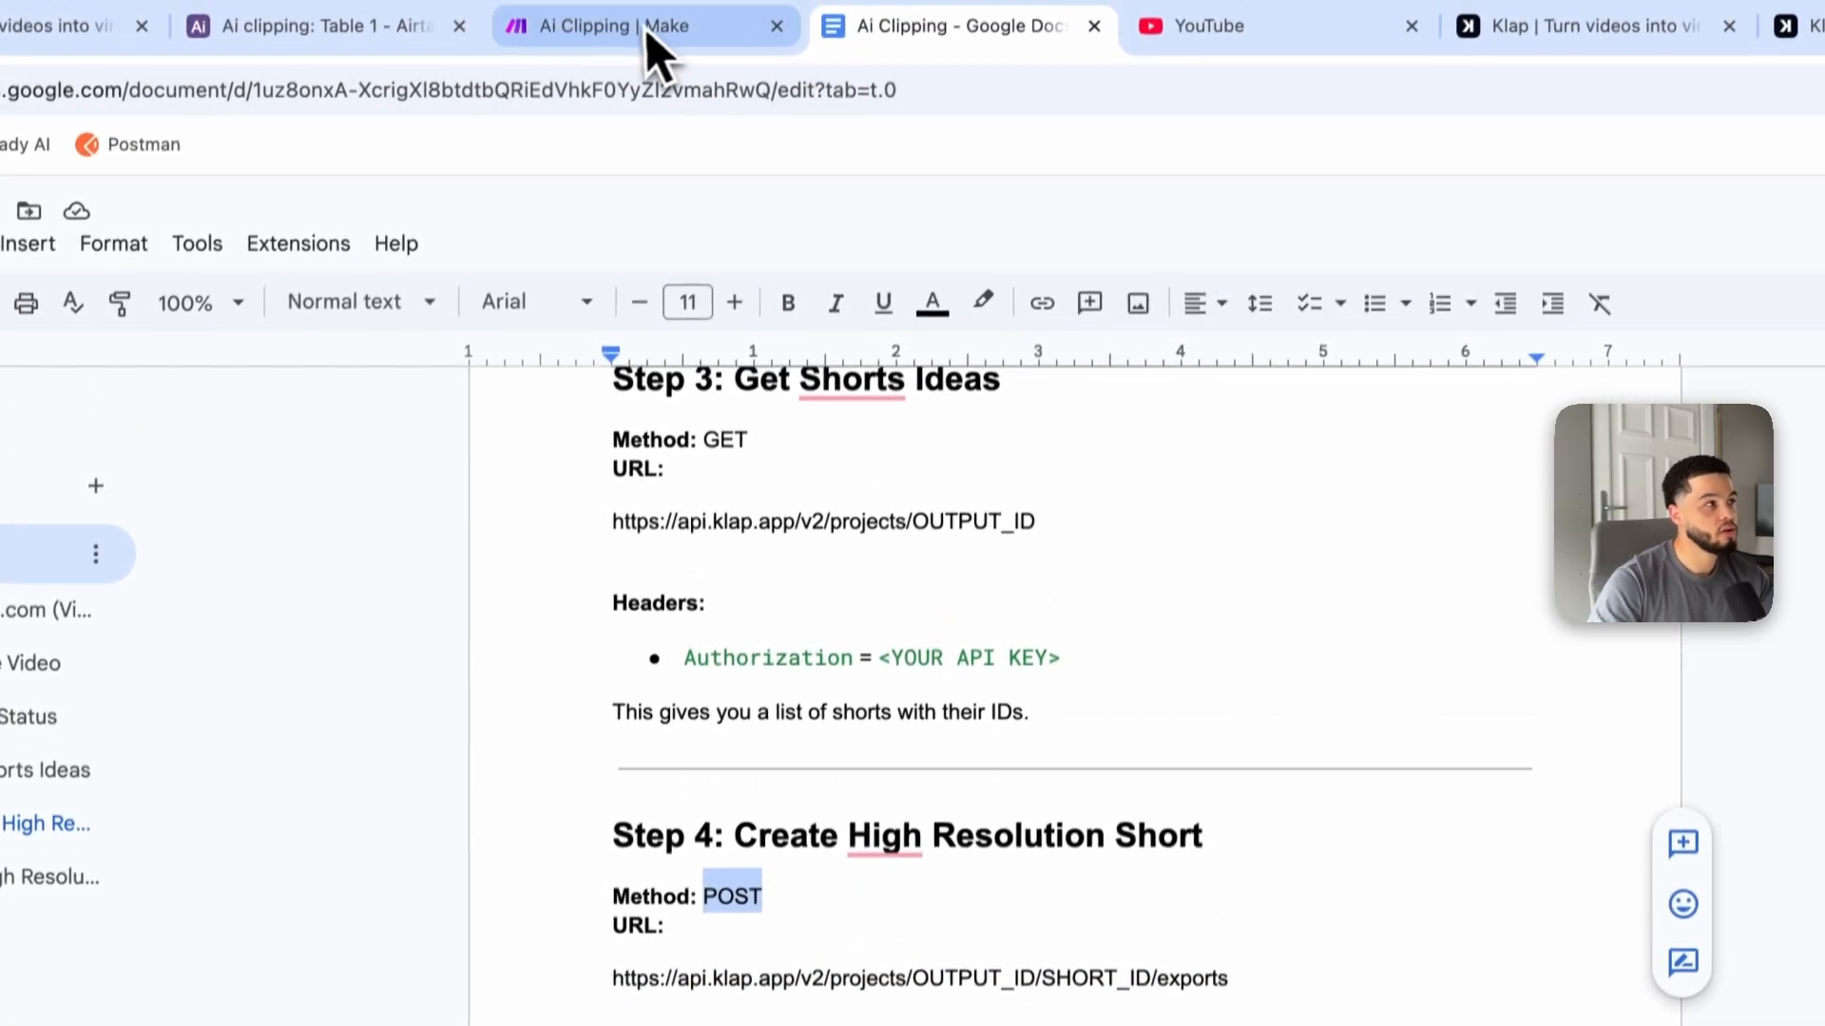
click(655, 49)
click(1102, 597)
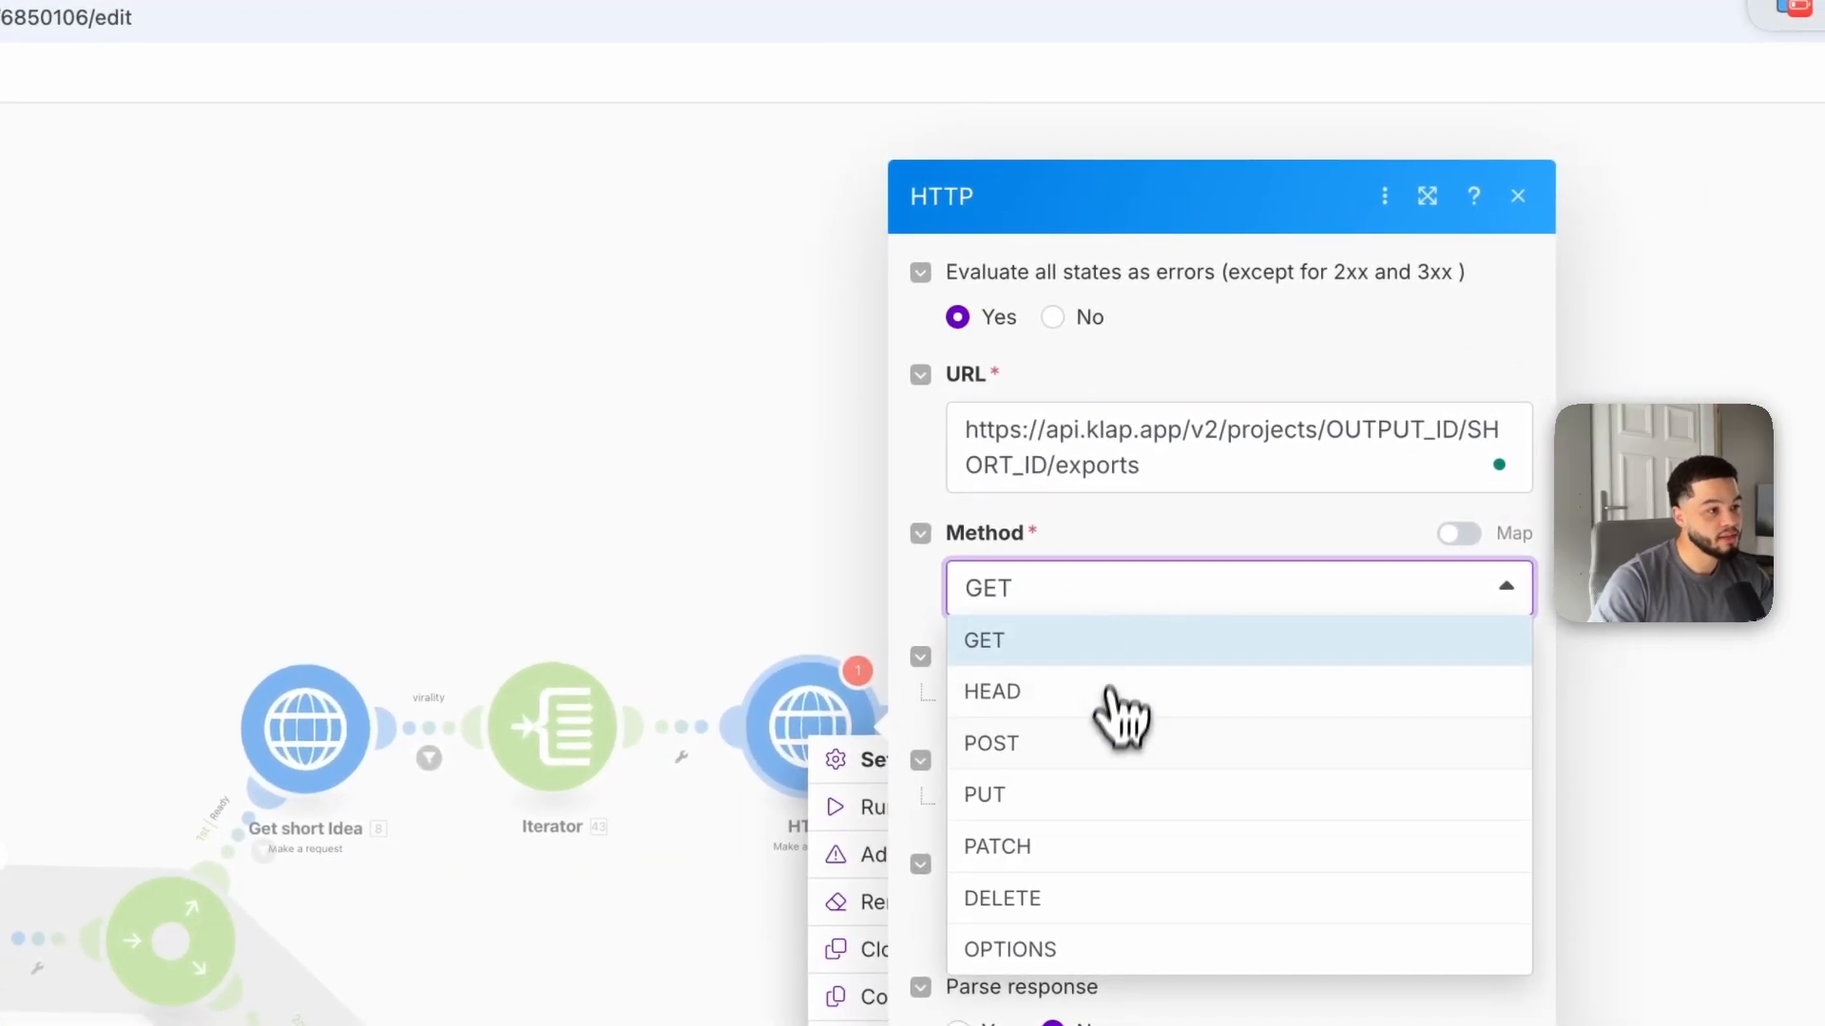
click(1029, 772)
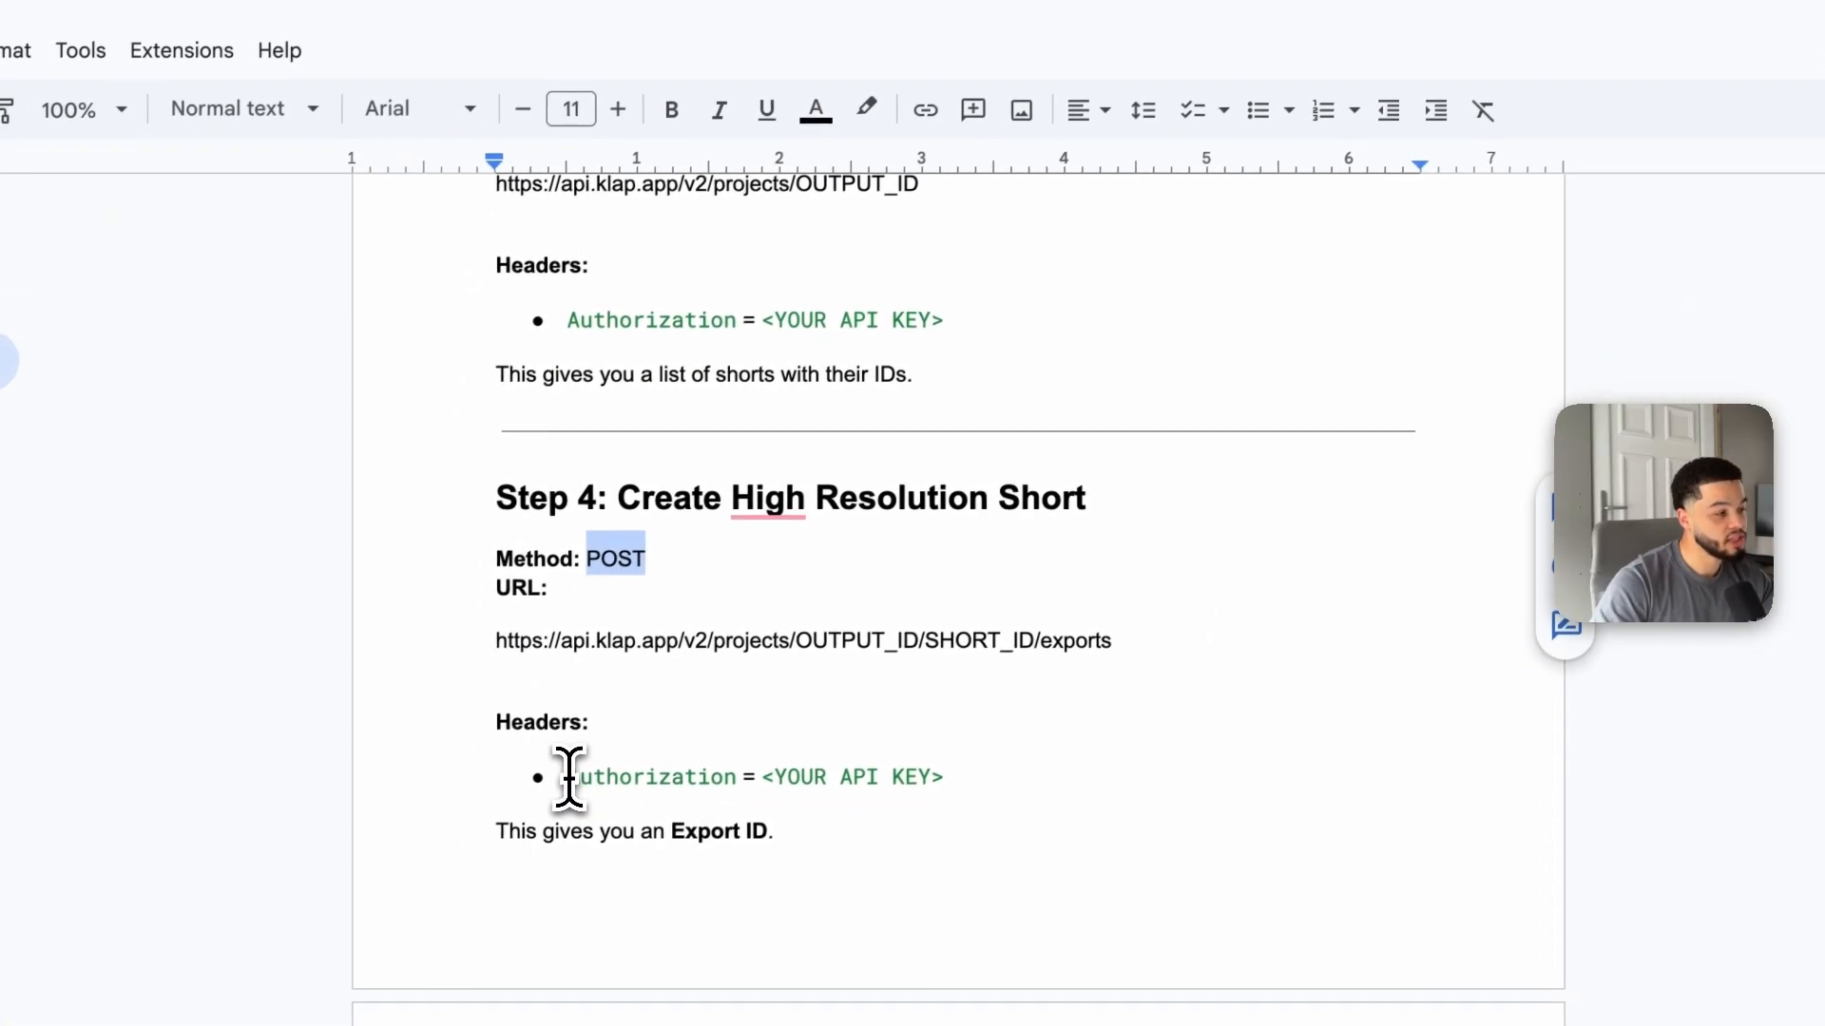
Step: Add a header to the HTTP module and set its name to Authorization, copied from the doc
drag(567, 774, 644, 777)
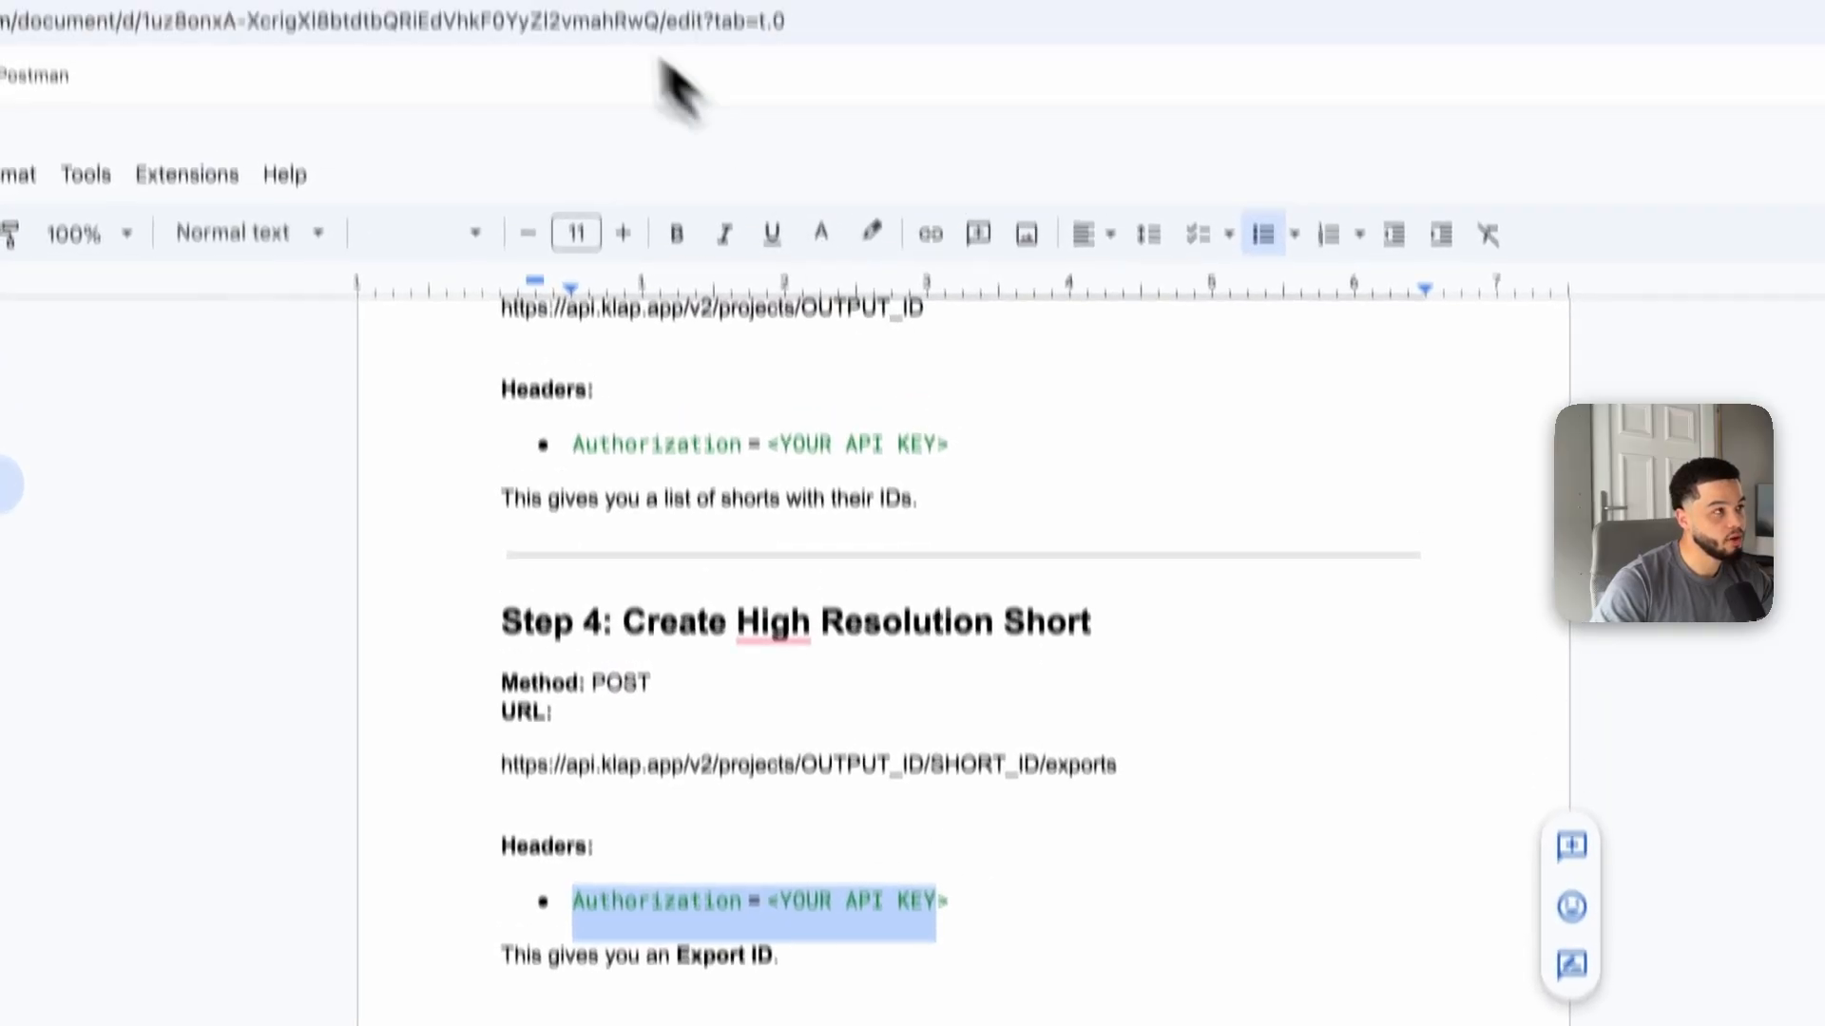
click(580, 48)
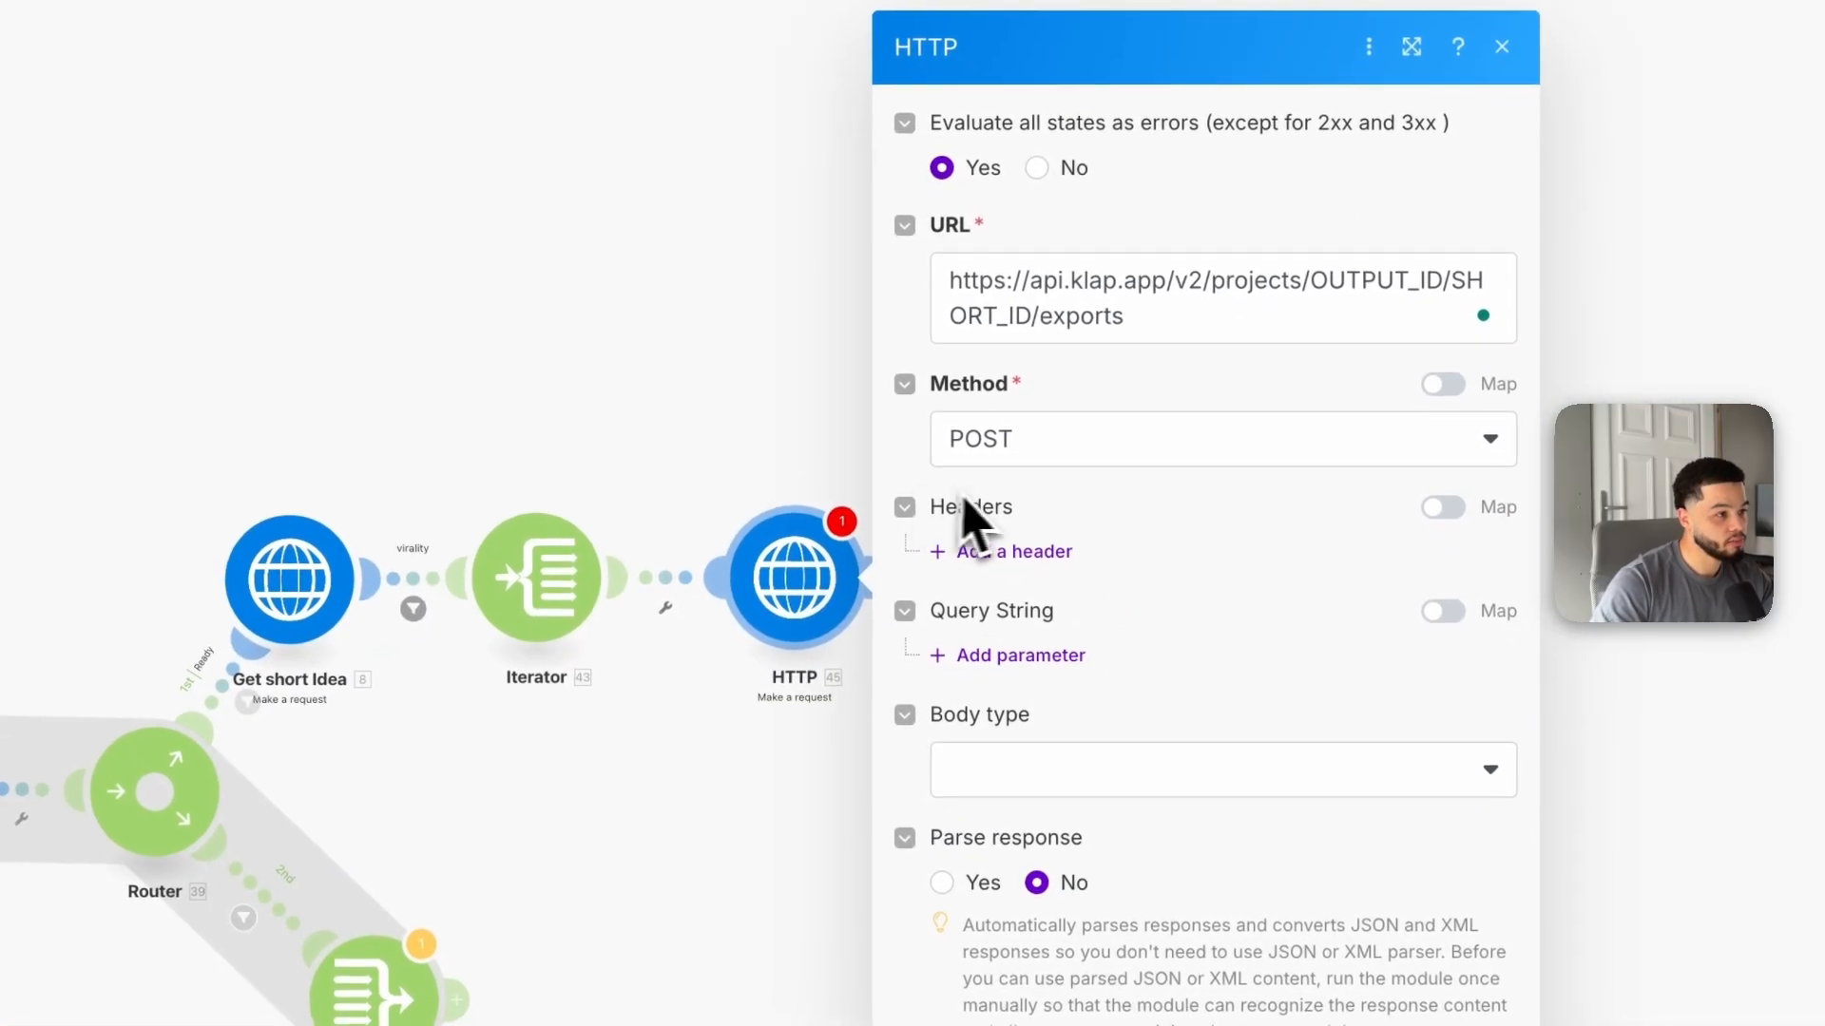
click(998, 566)
click(1092, 606)
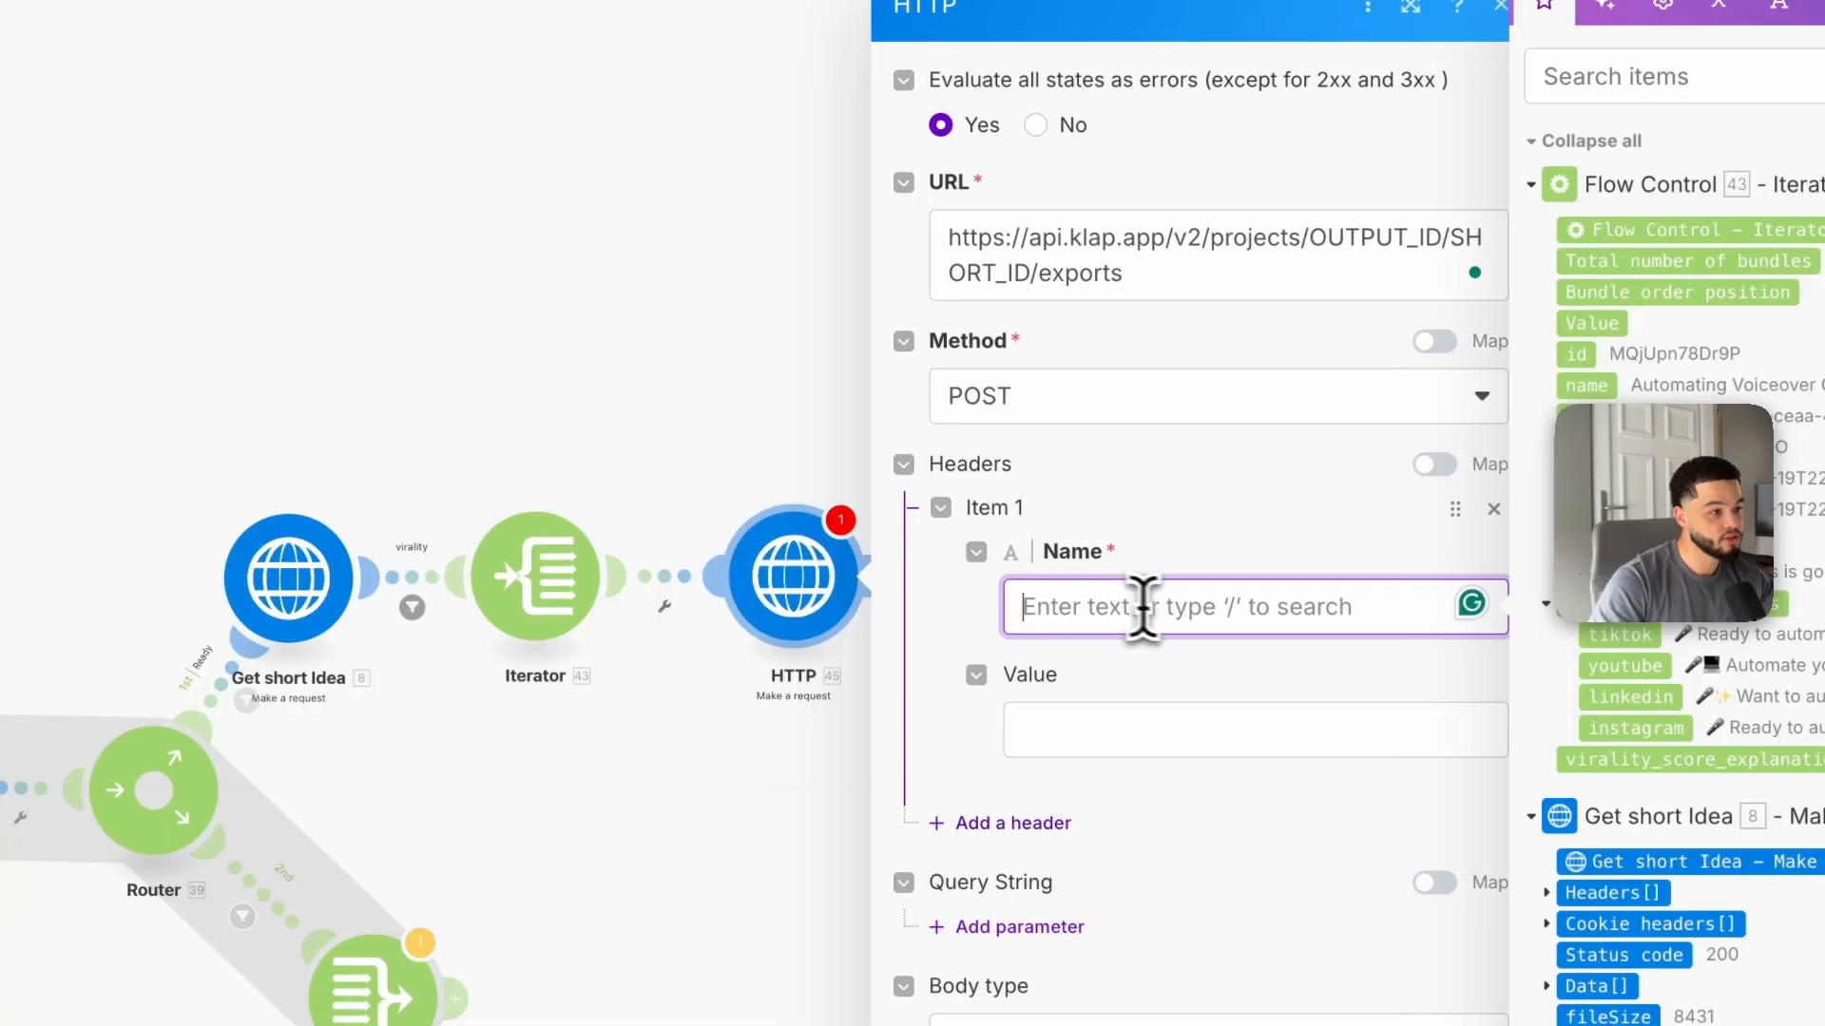
click(765, 35)
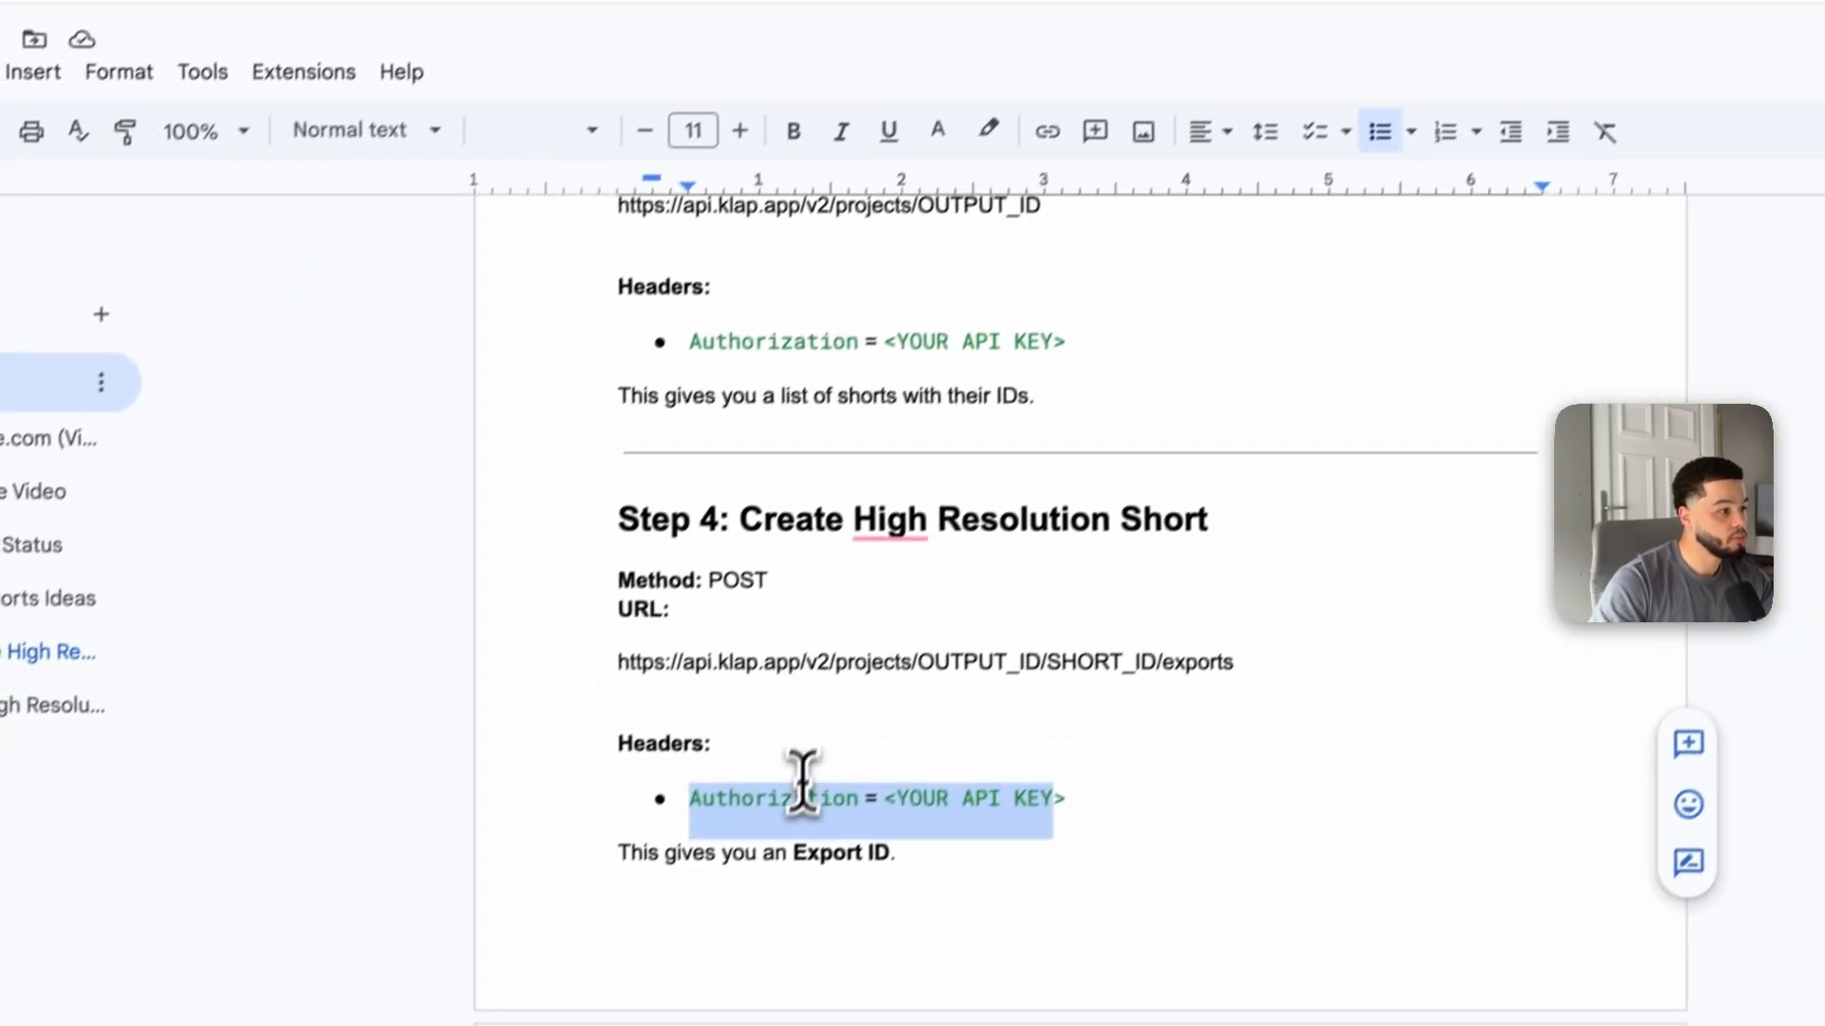
double_click(788, 798)
key(ctrl+c)
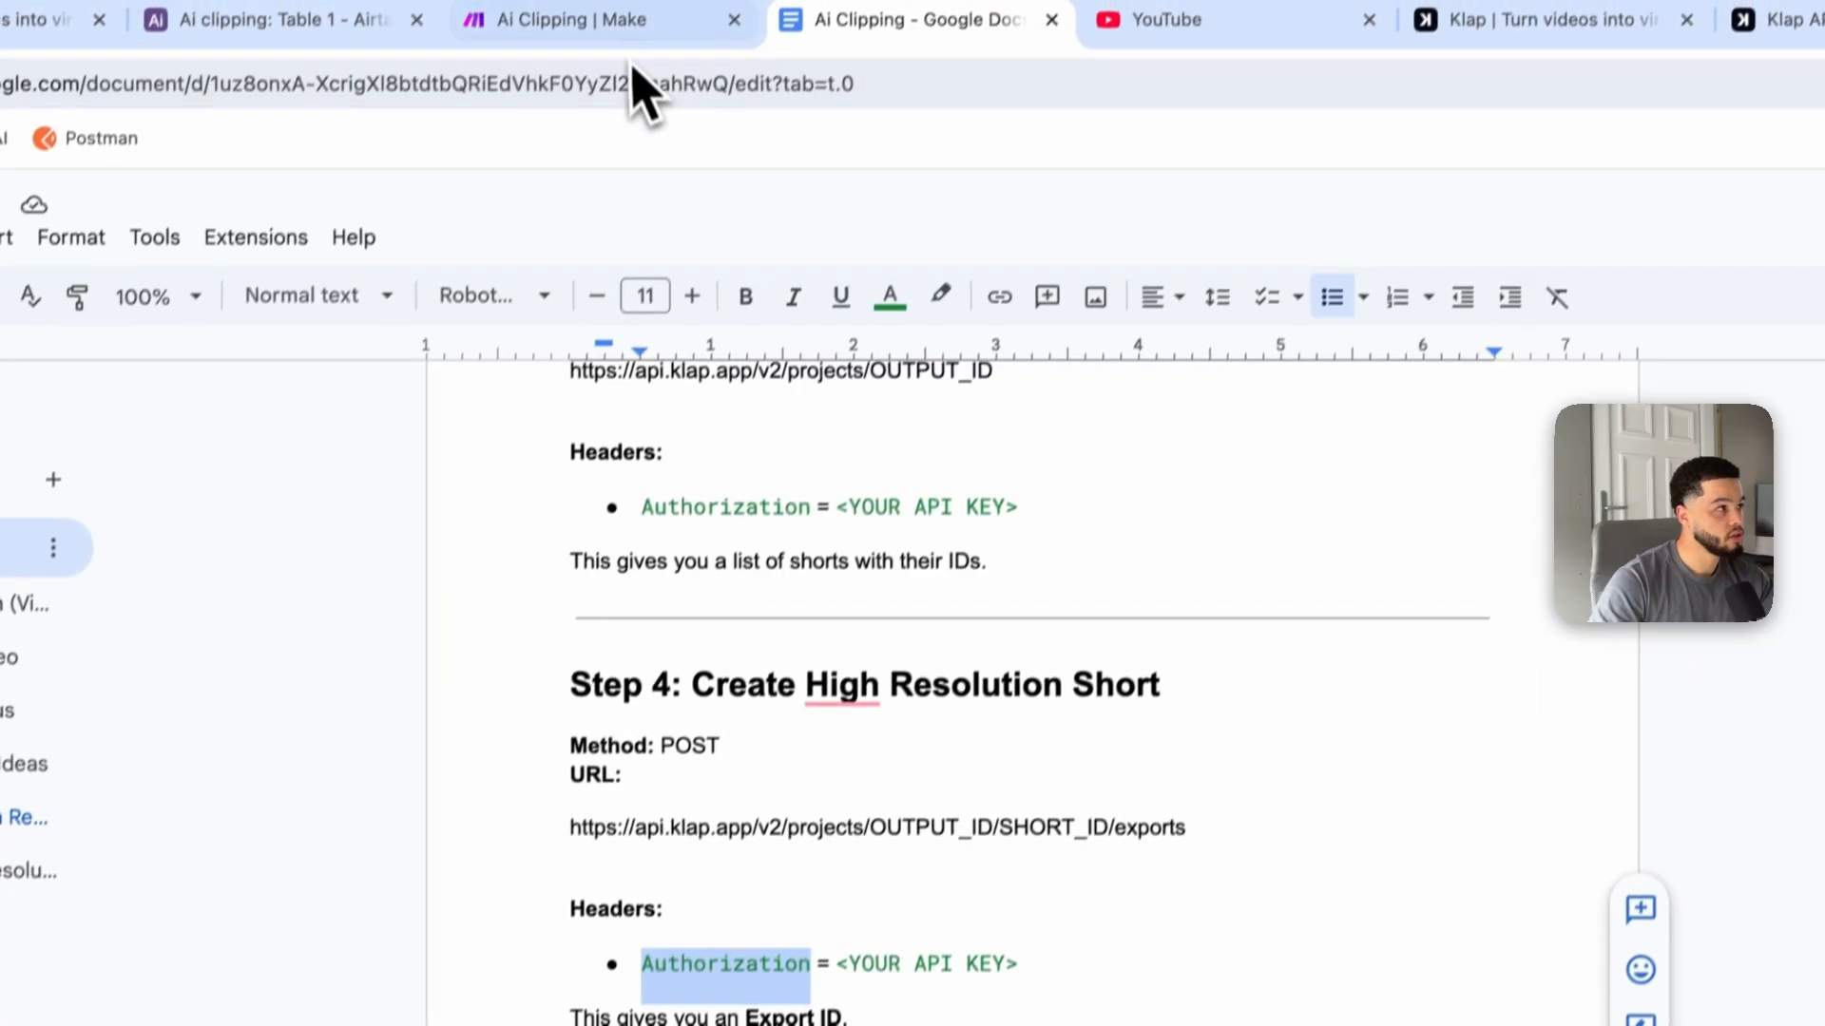
click(631, 82)
key(ctrl+v)
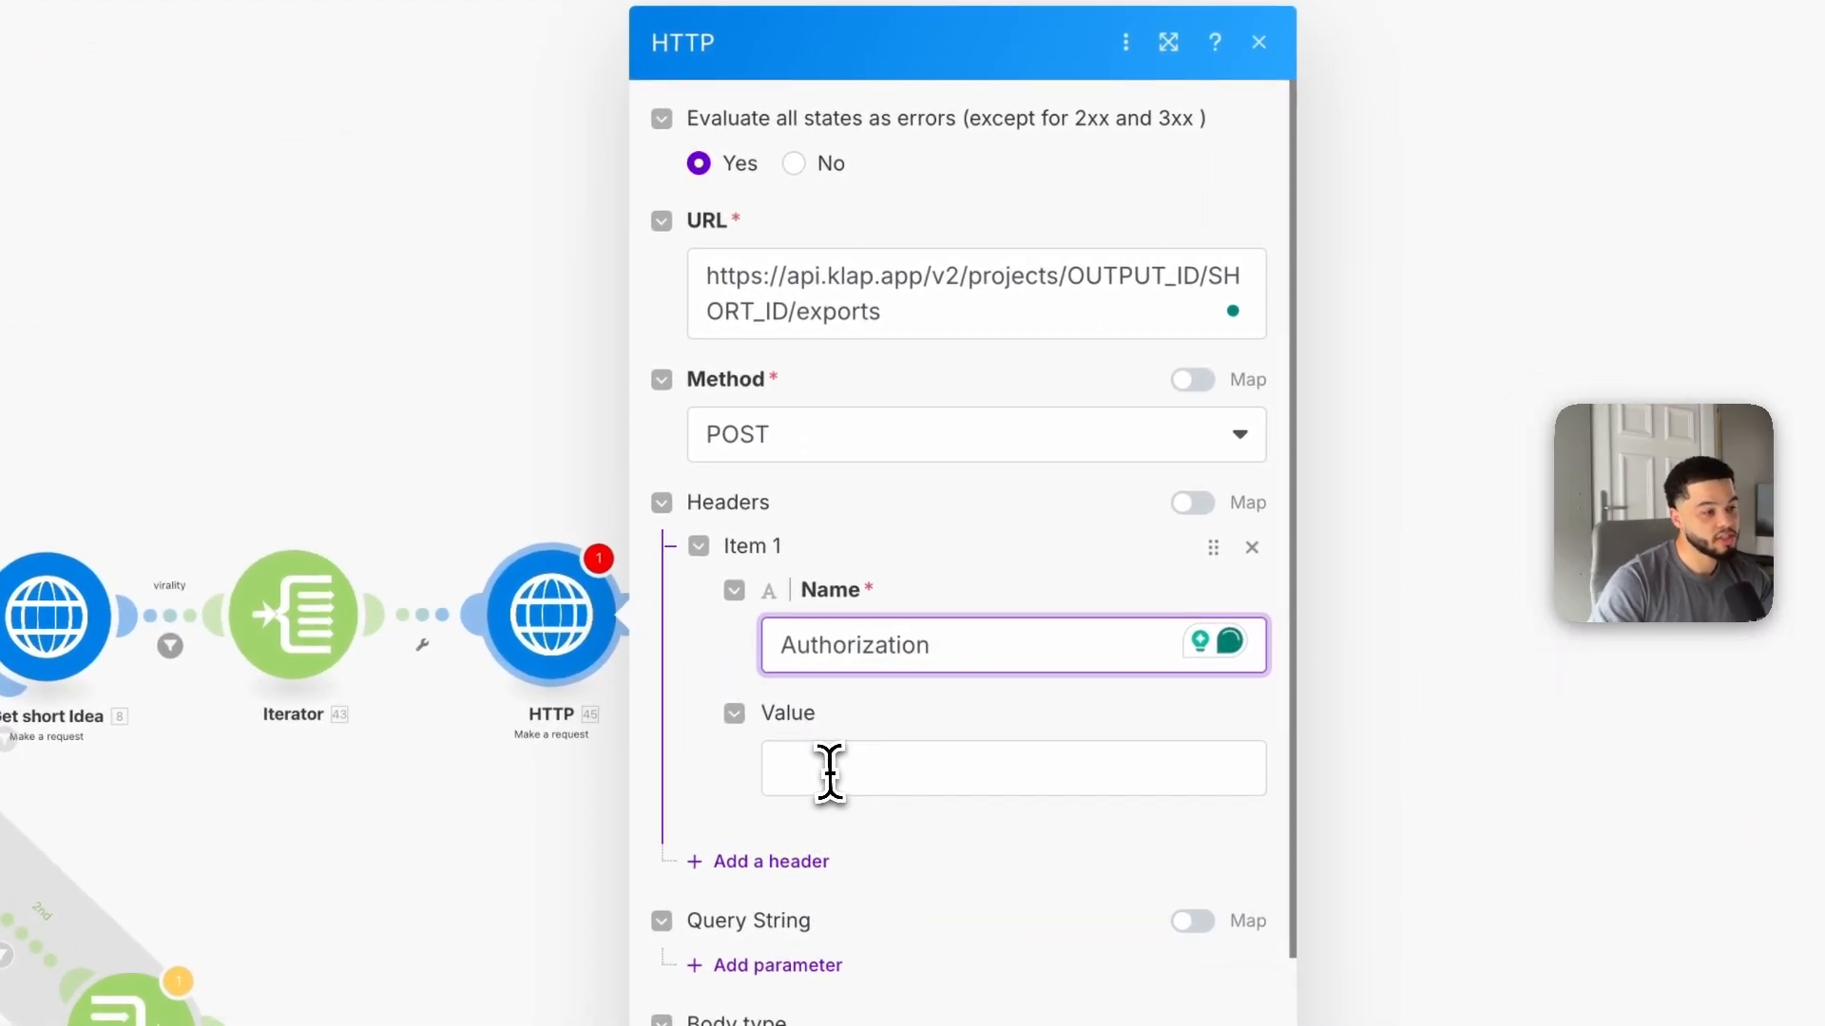
click(896, 772)
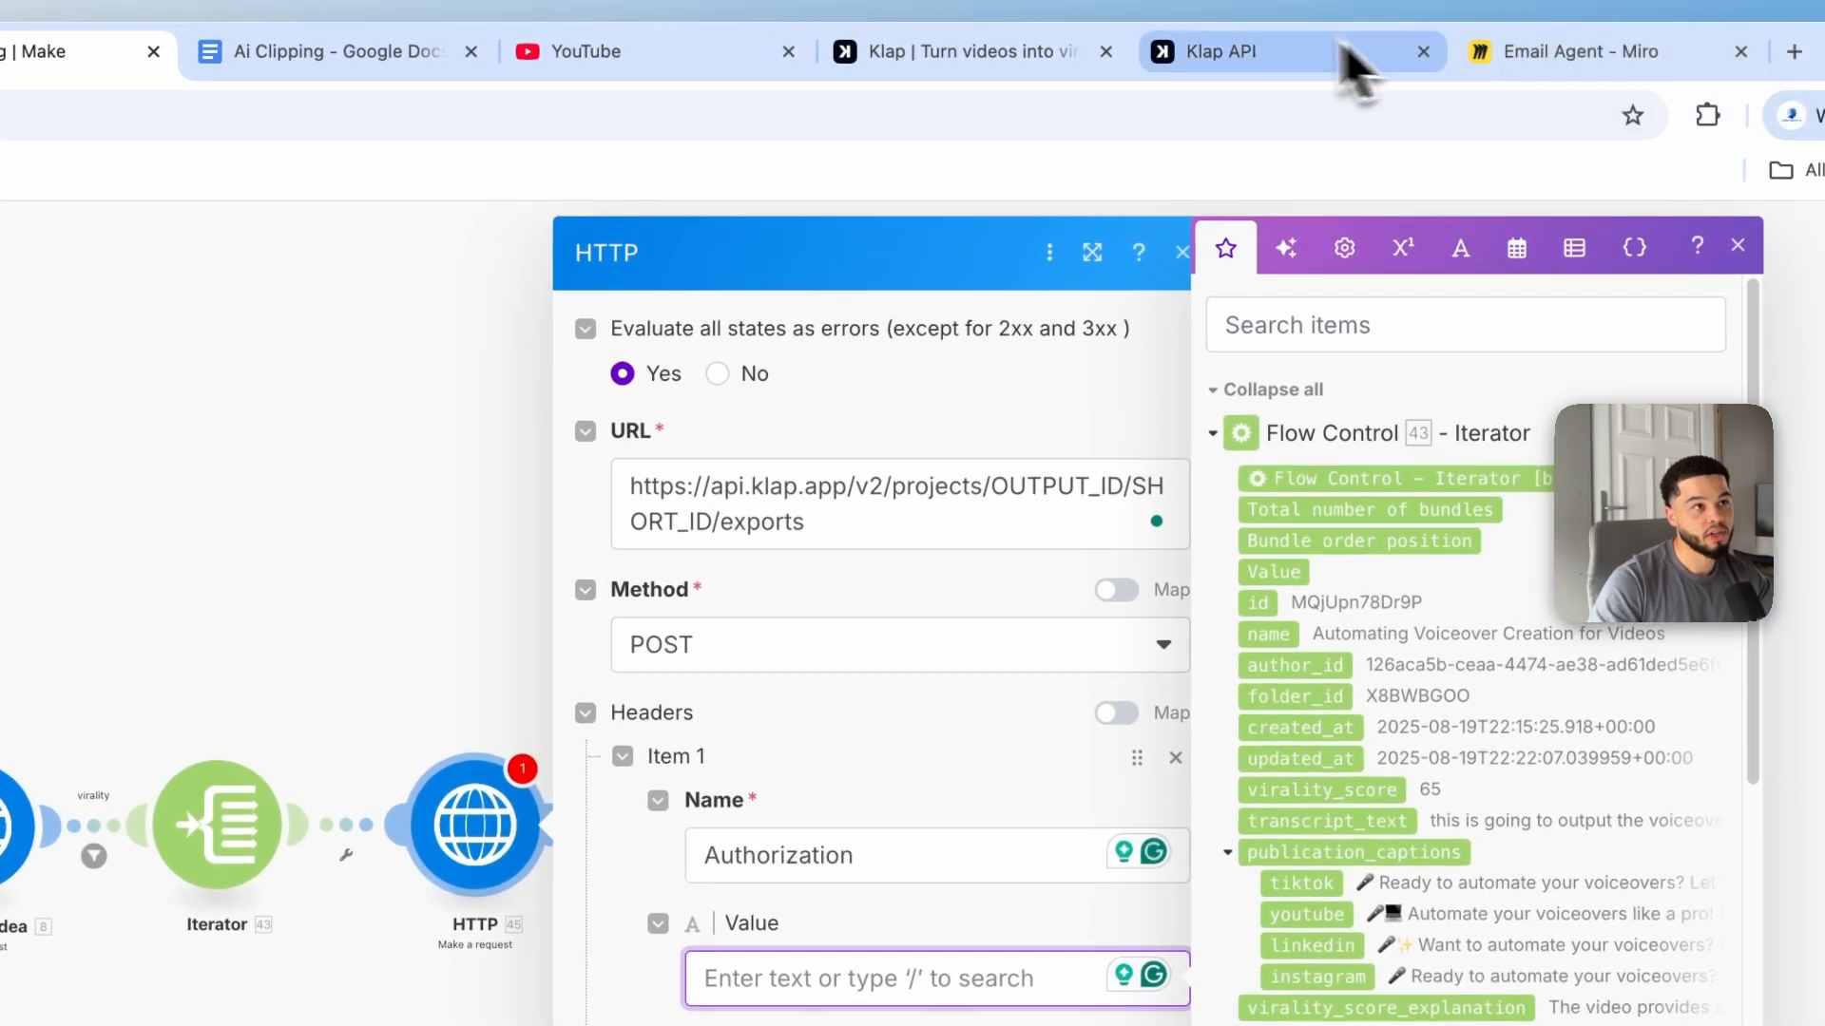
Step: Look up the API keys on the Klap API page for the Authorization header value
click(1216, 59)
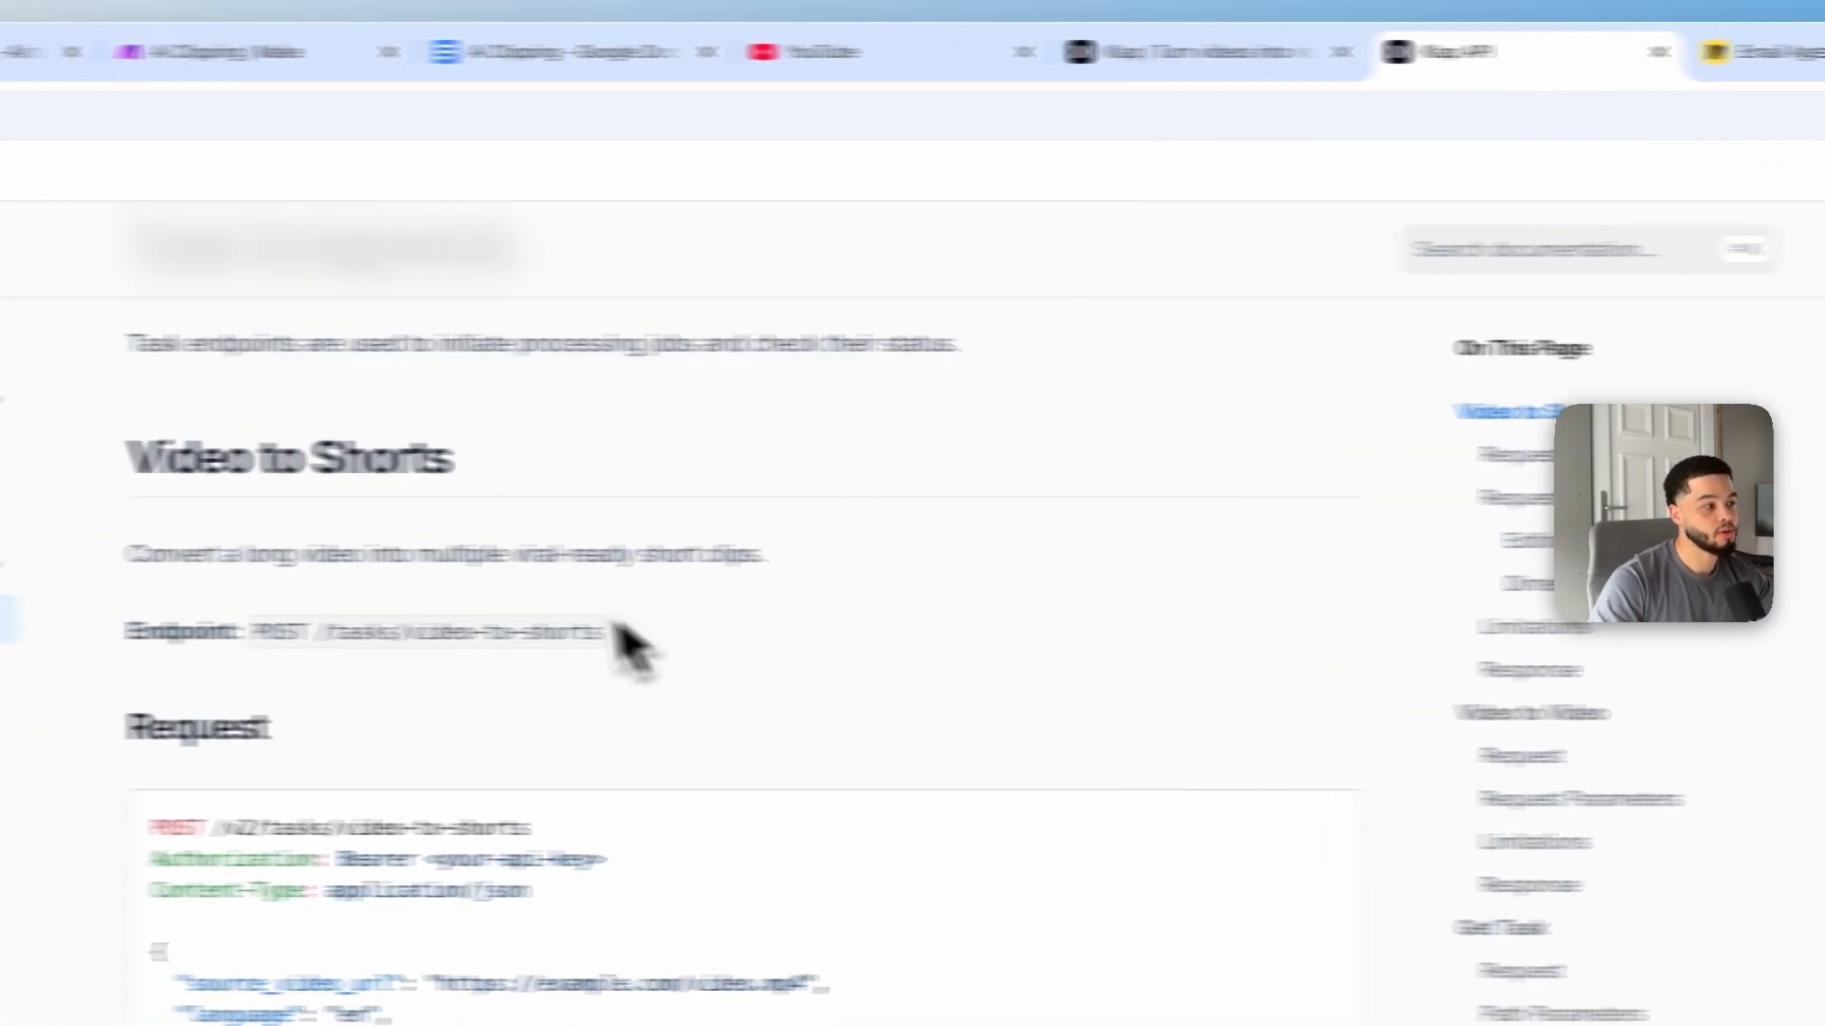
click(1069, 51)
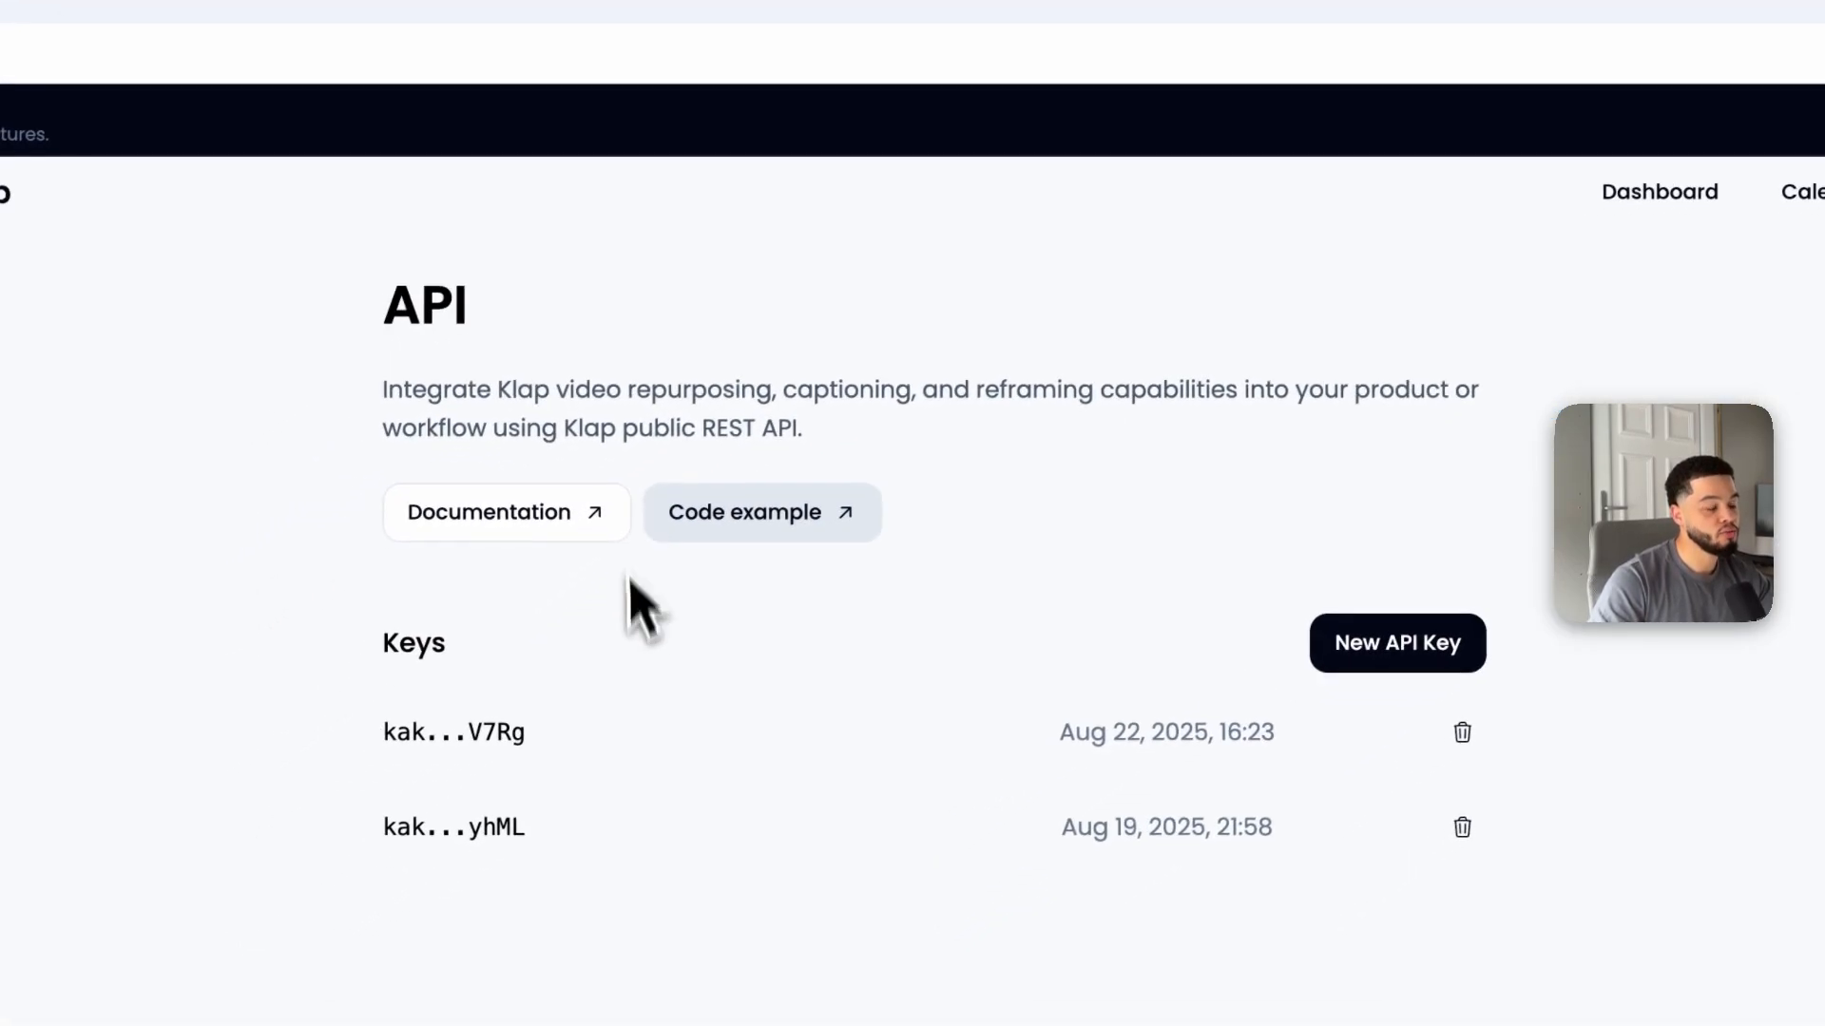
click(545, 32)
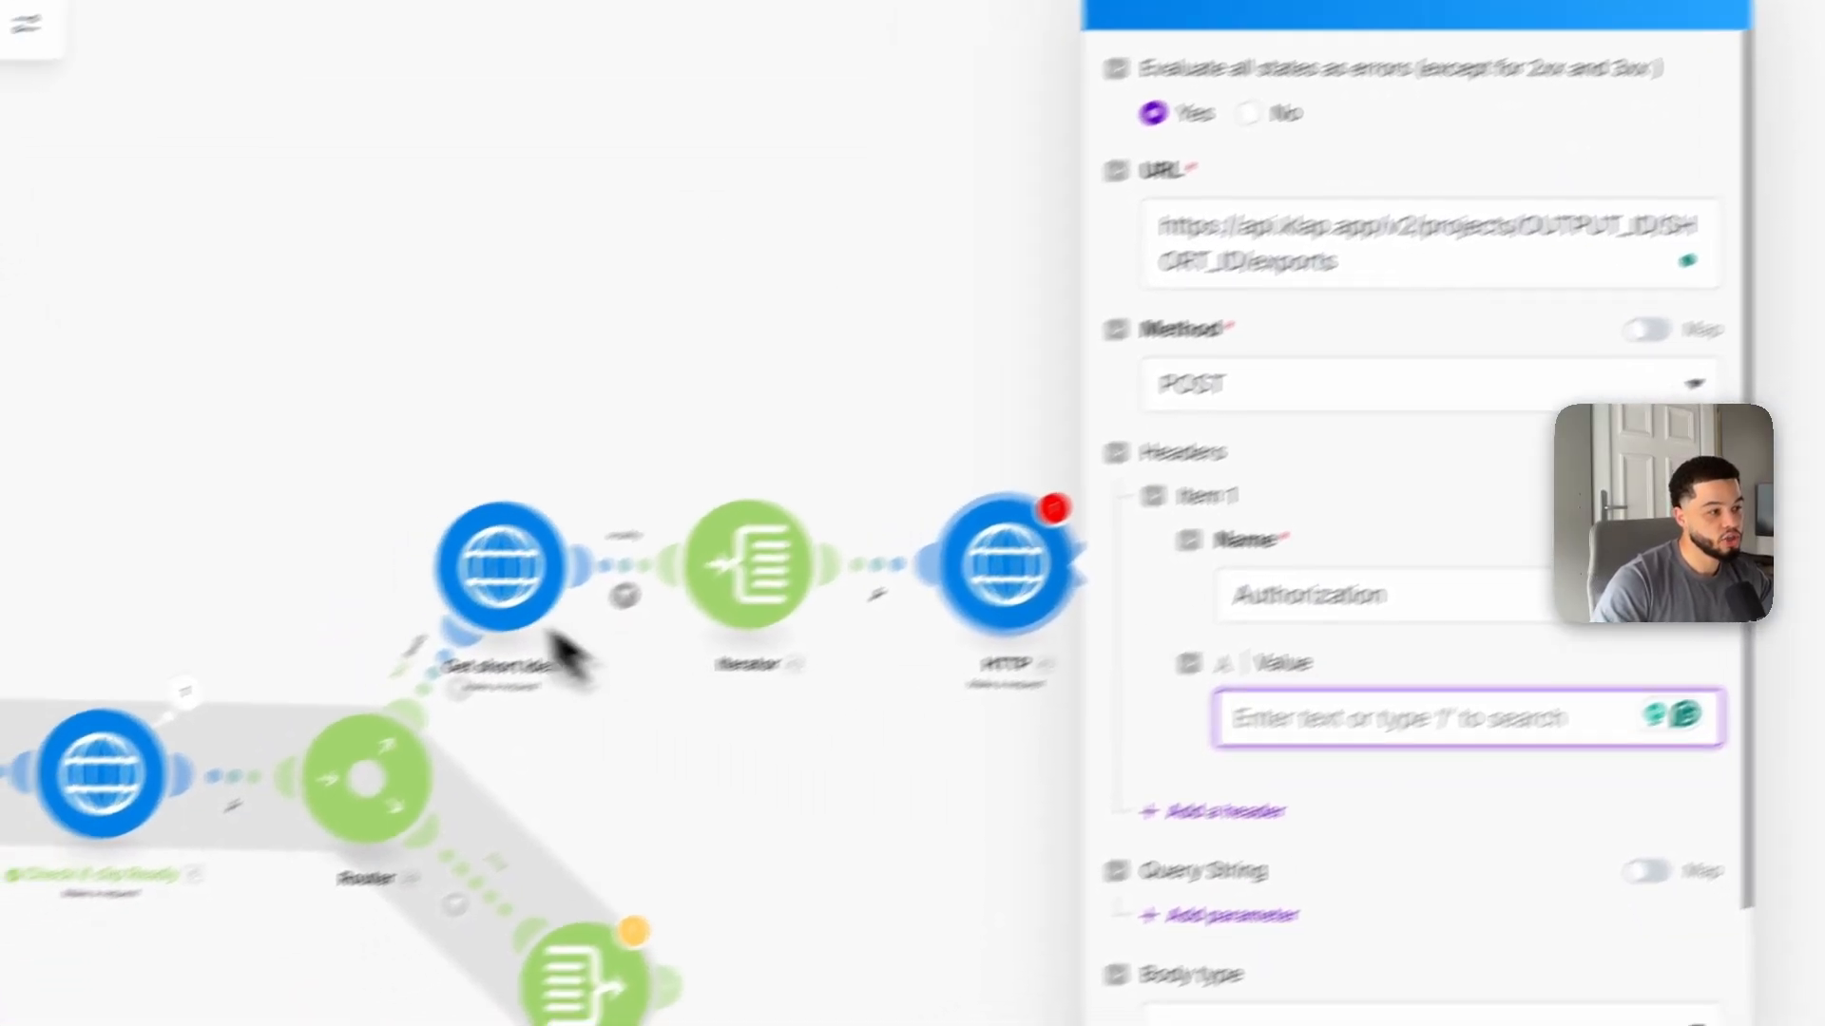
click(1295, 724)
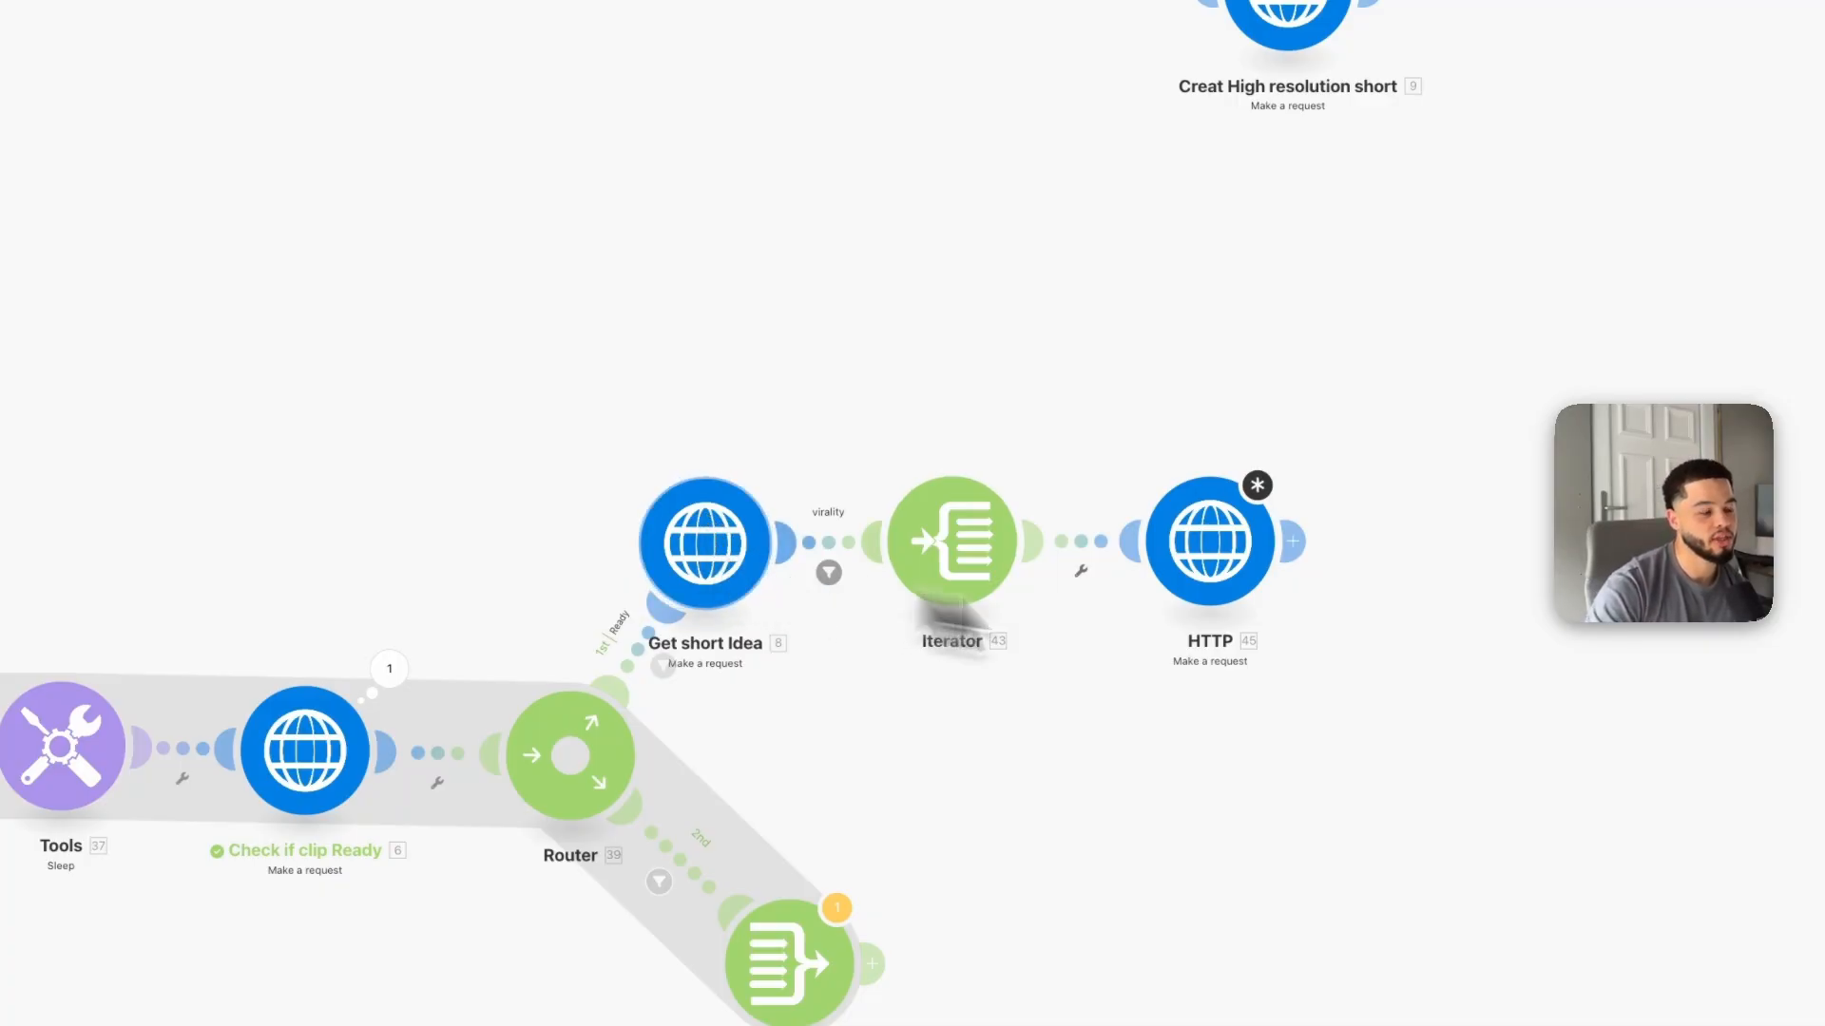
Step: Replace OUTPUT_ID in the HTTP module's URL with the data id mapped from the Check if clip Ready module
click(1225, 540)
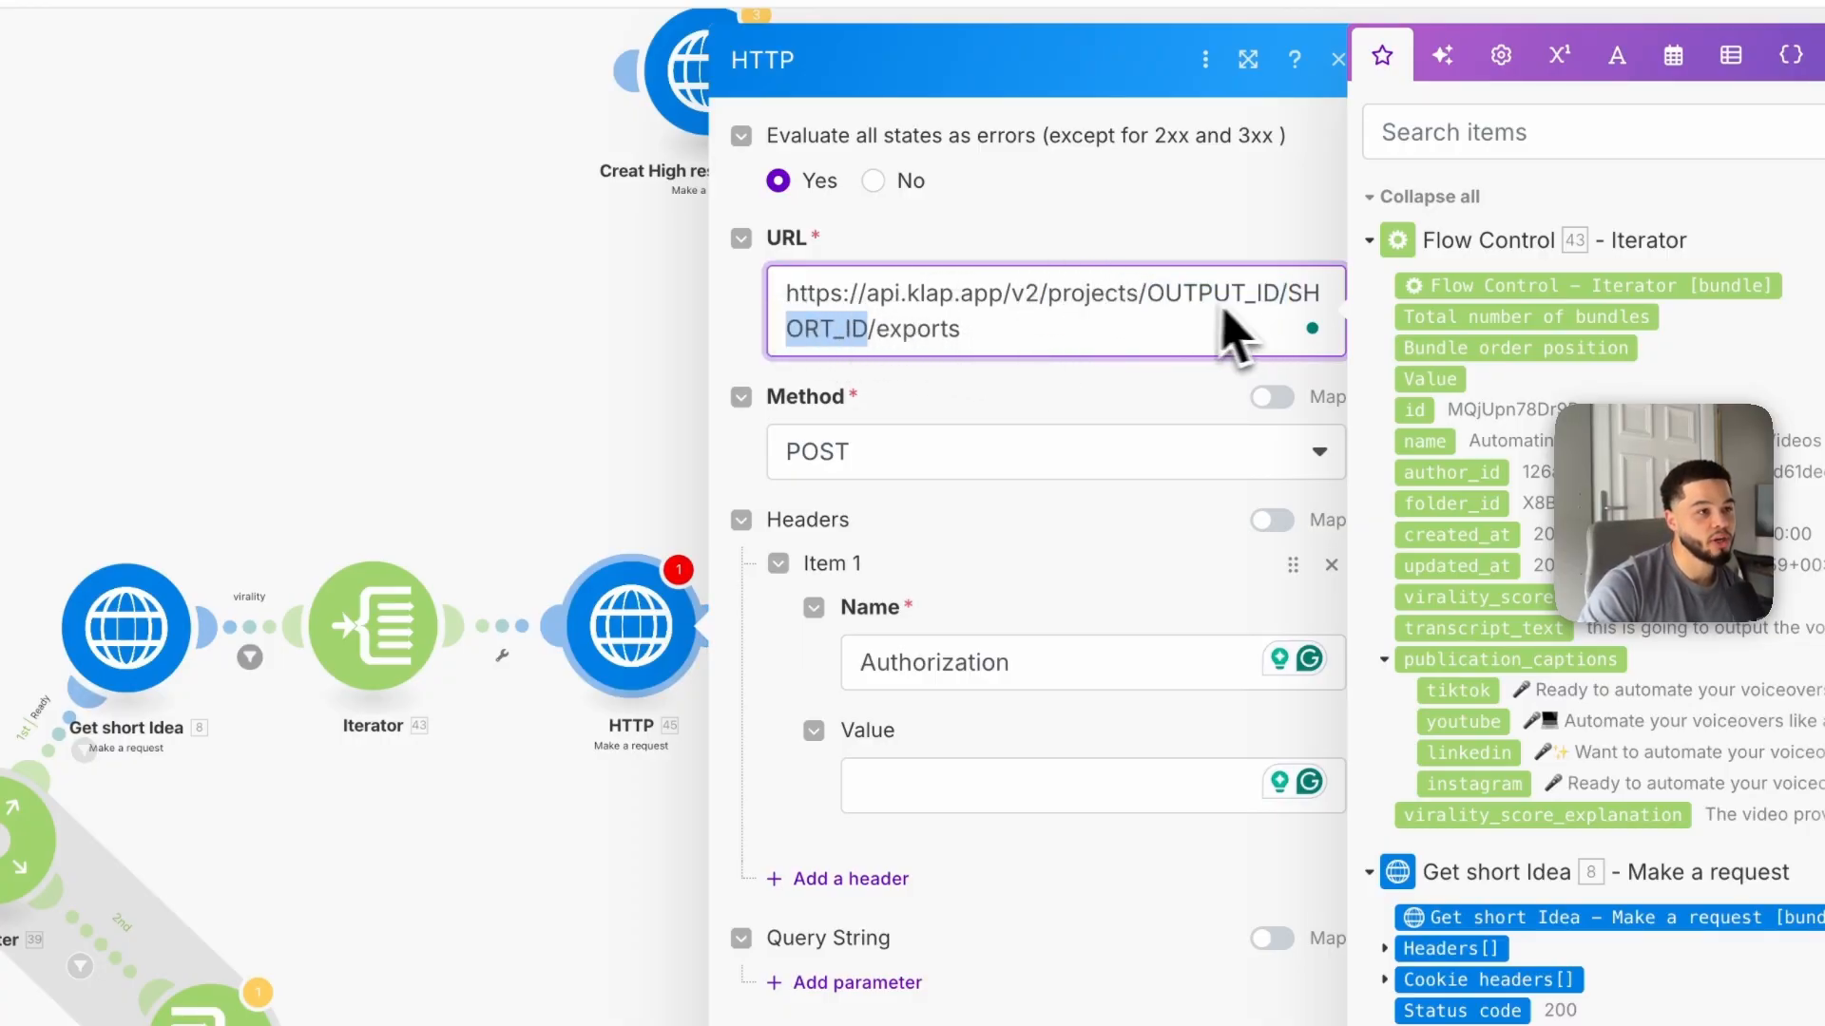
scroll(1549, 568, down, 8)
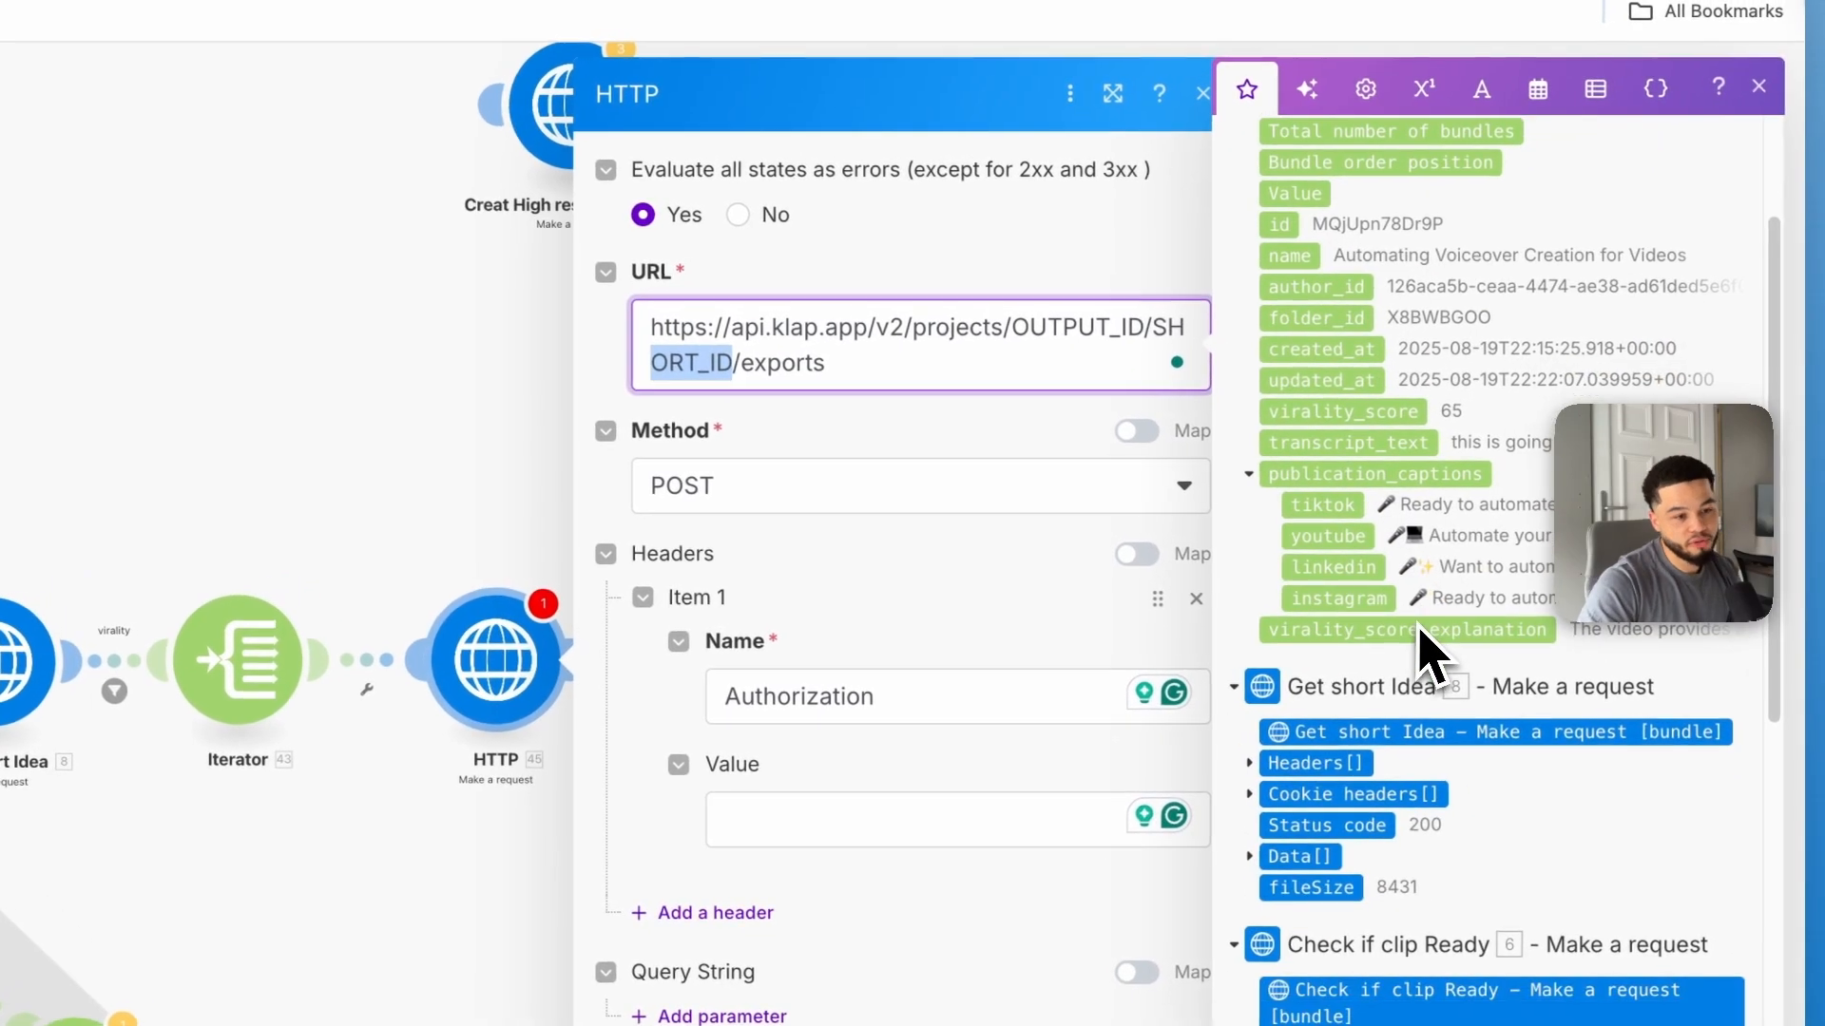
scroll(1395, 597, down, 1)
click(1264, 354)
scroll(1378, 618, down, 5)
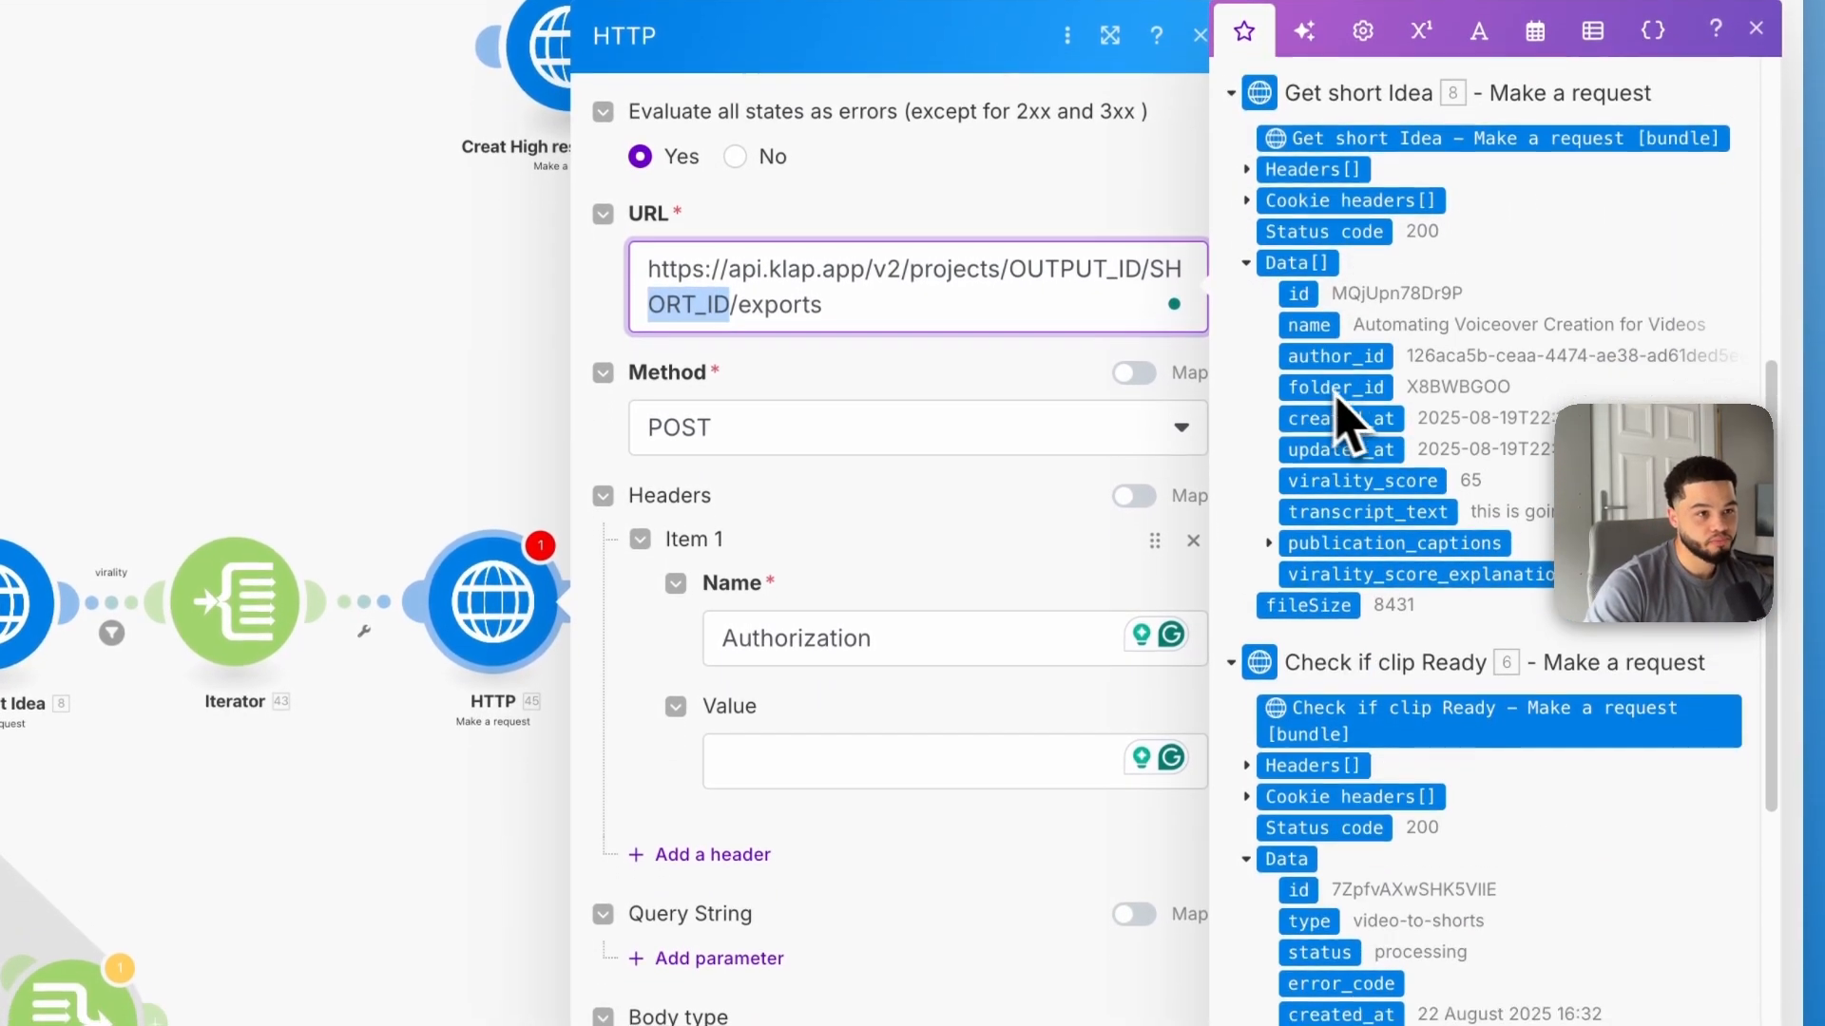
scroll(1321, 539, up, 1)
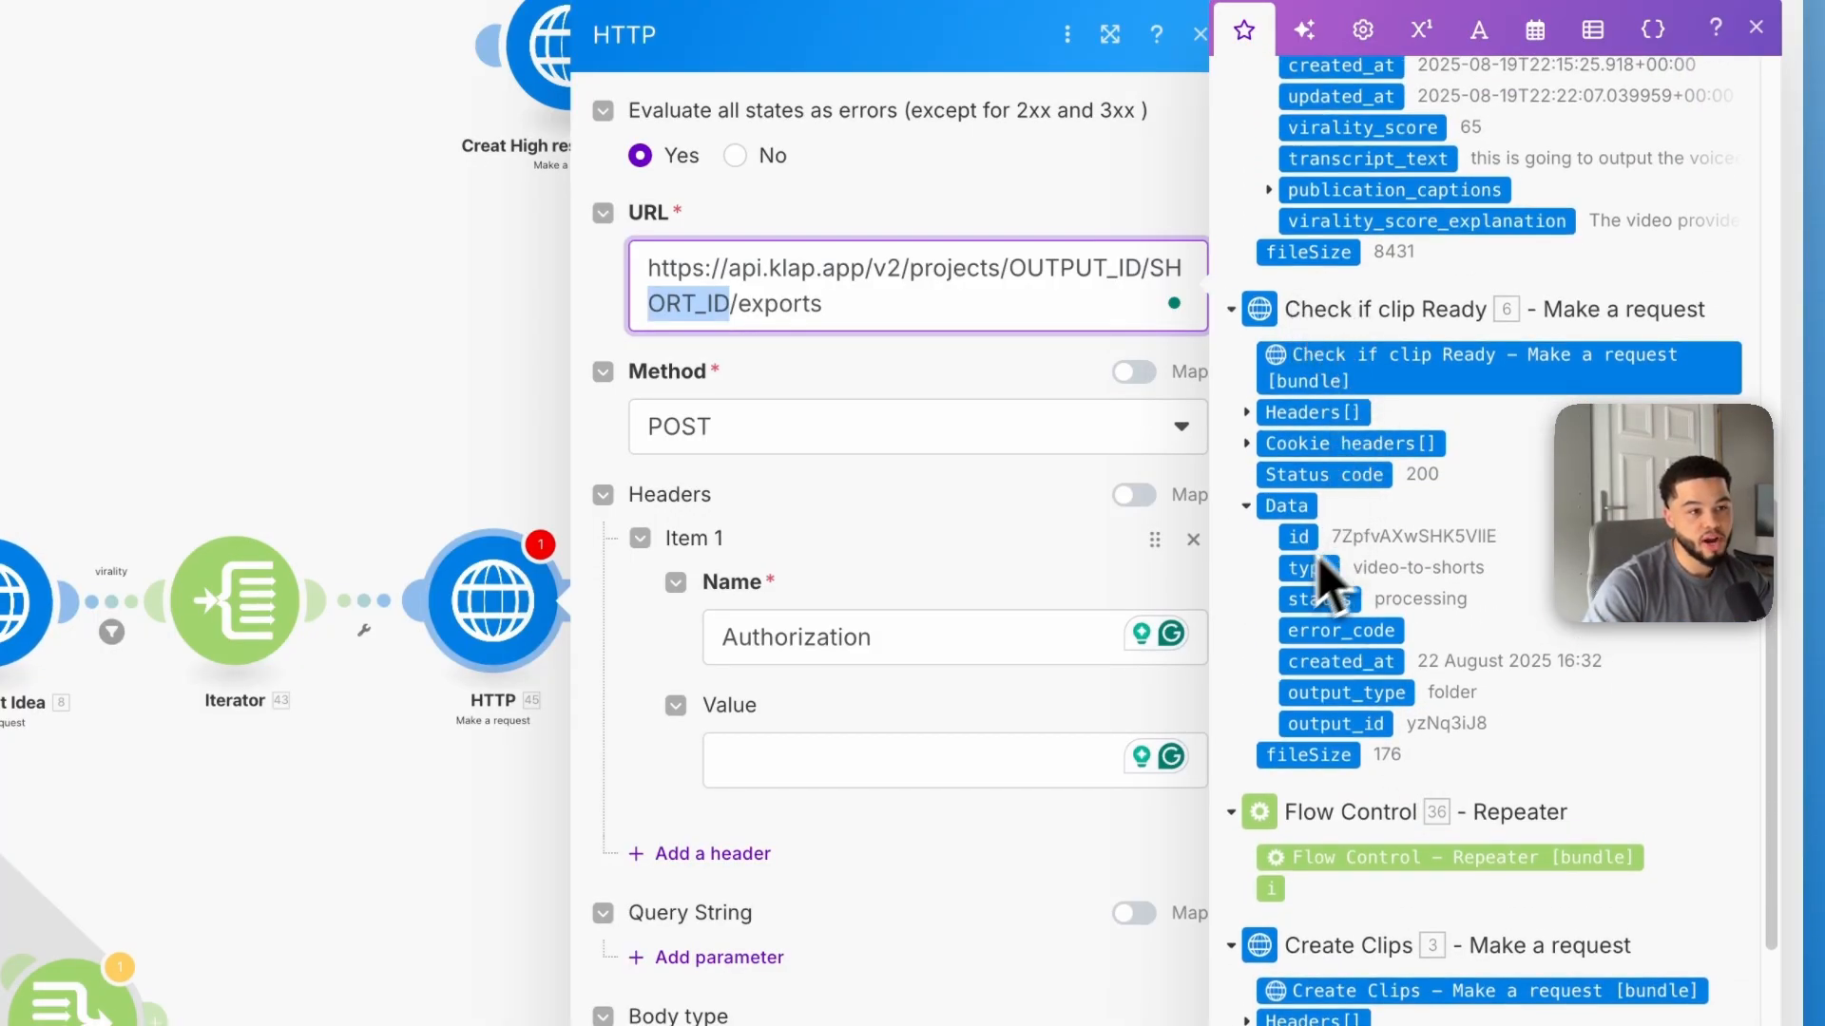
drag(1010, 267, 1136, 270)
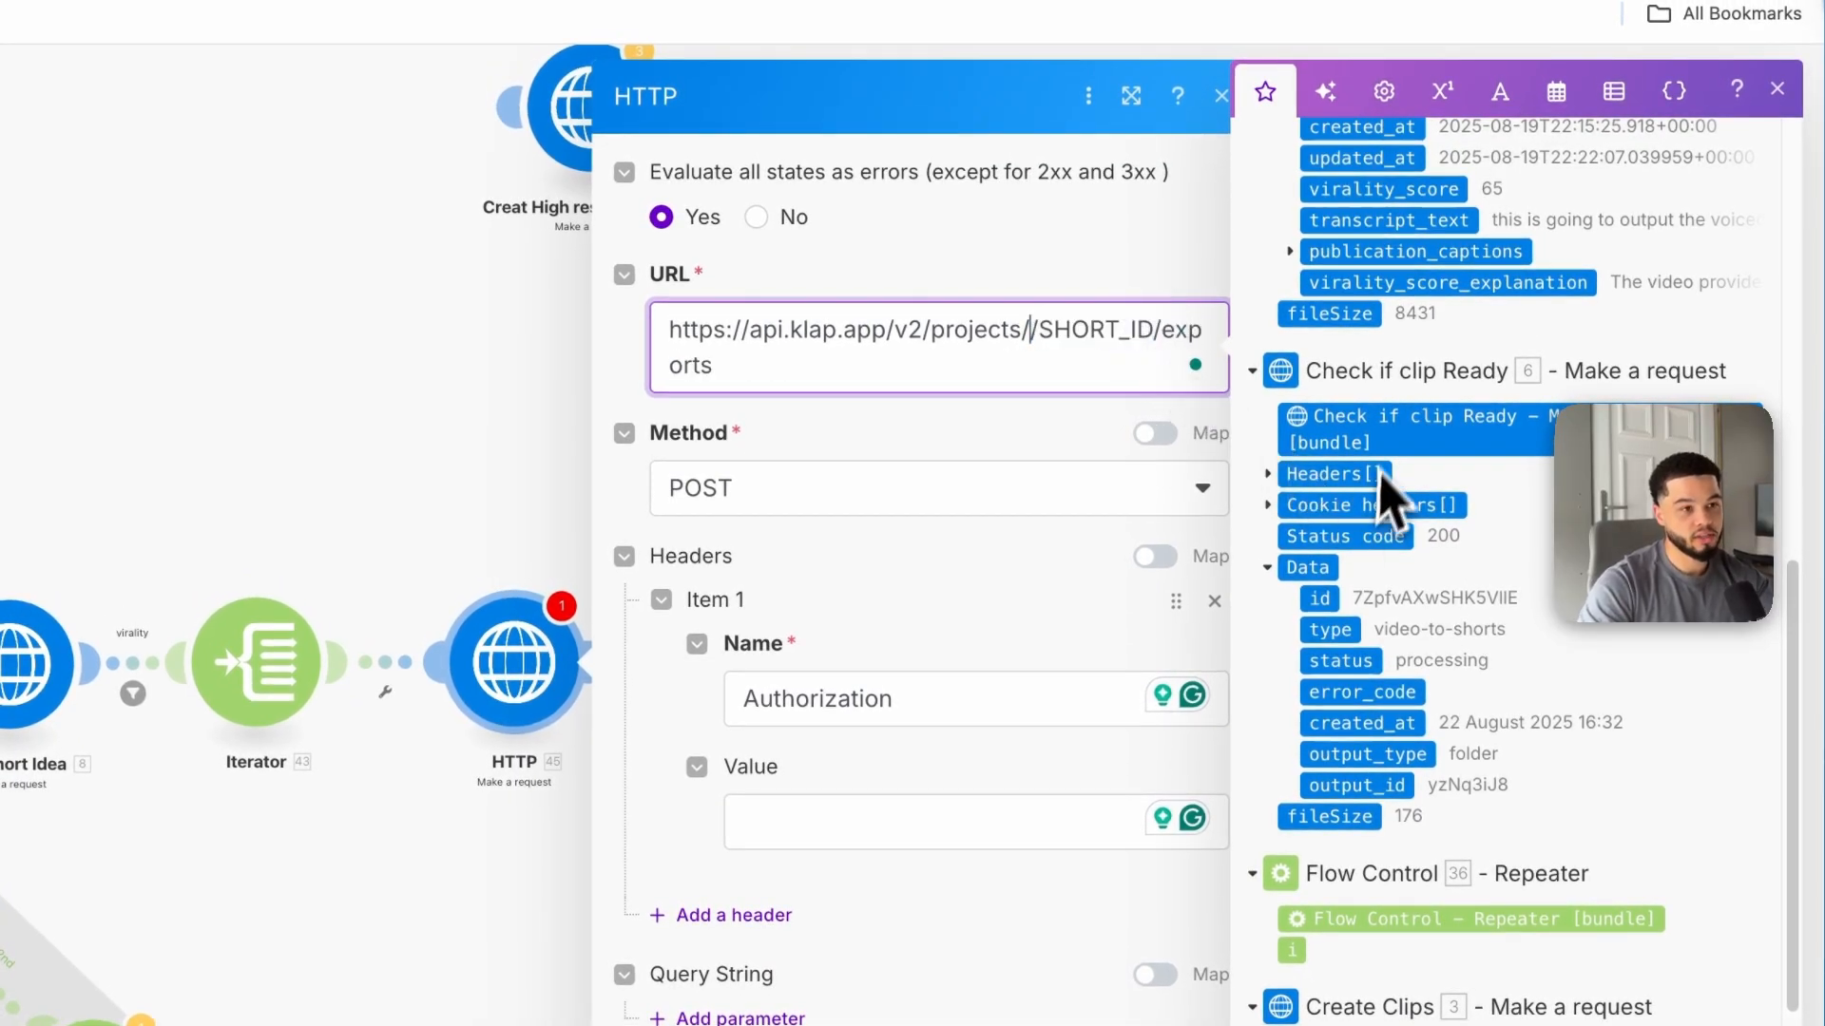
drag(1322, 600, 1034, 330)
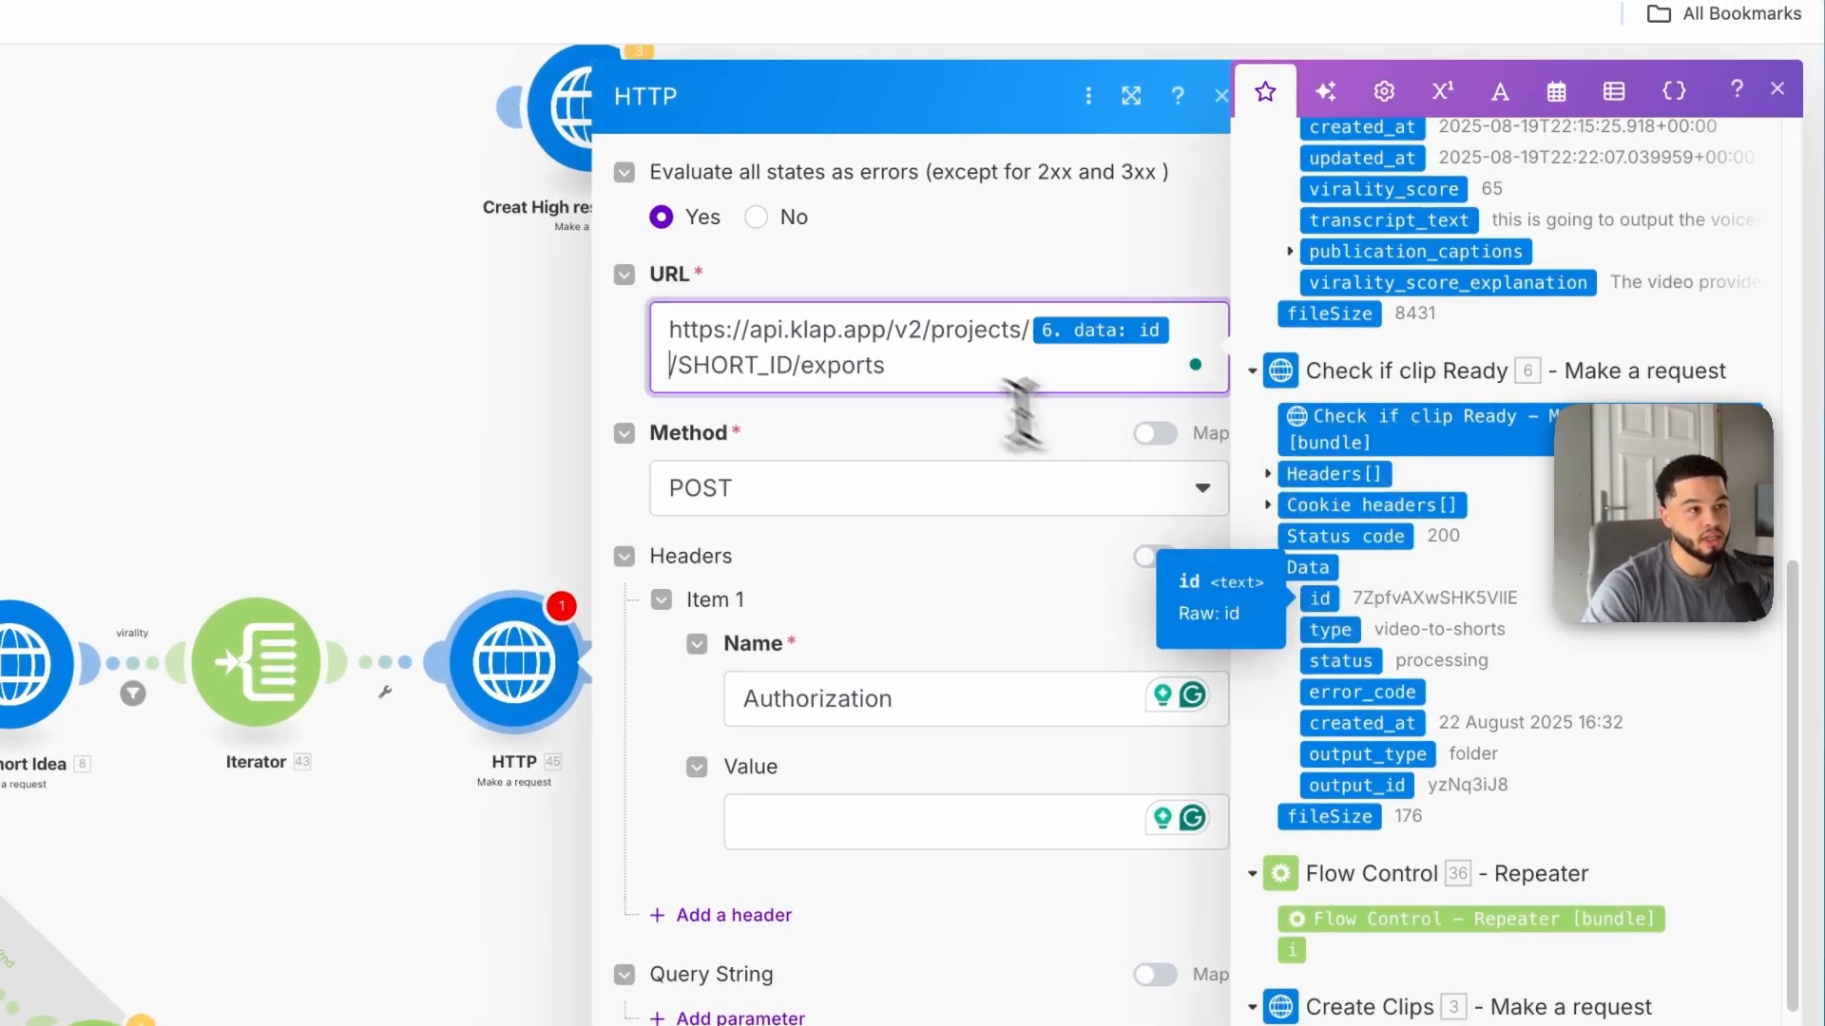
Step: Delete the SHORT_ID placeholder from the HTTP module's URL and save the module
drag(794, 366, 677, 366)
scroll(1444, 608, up, 5)
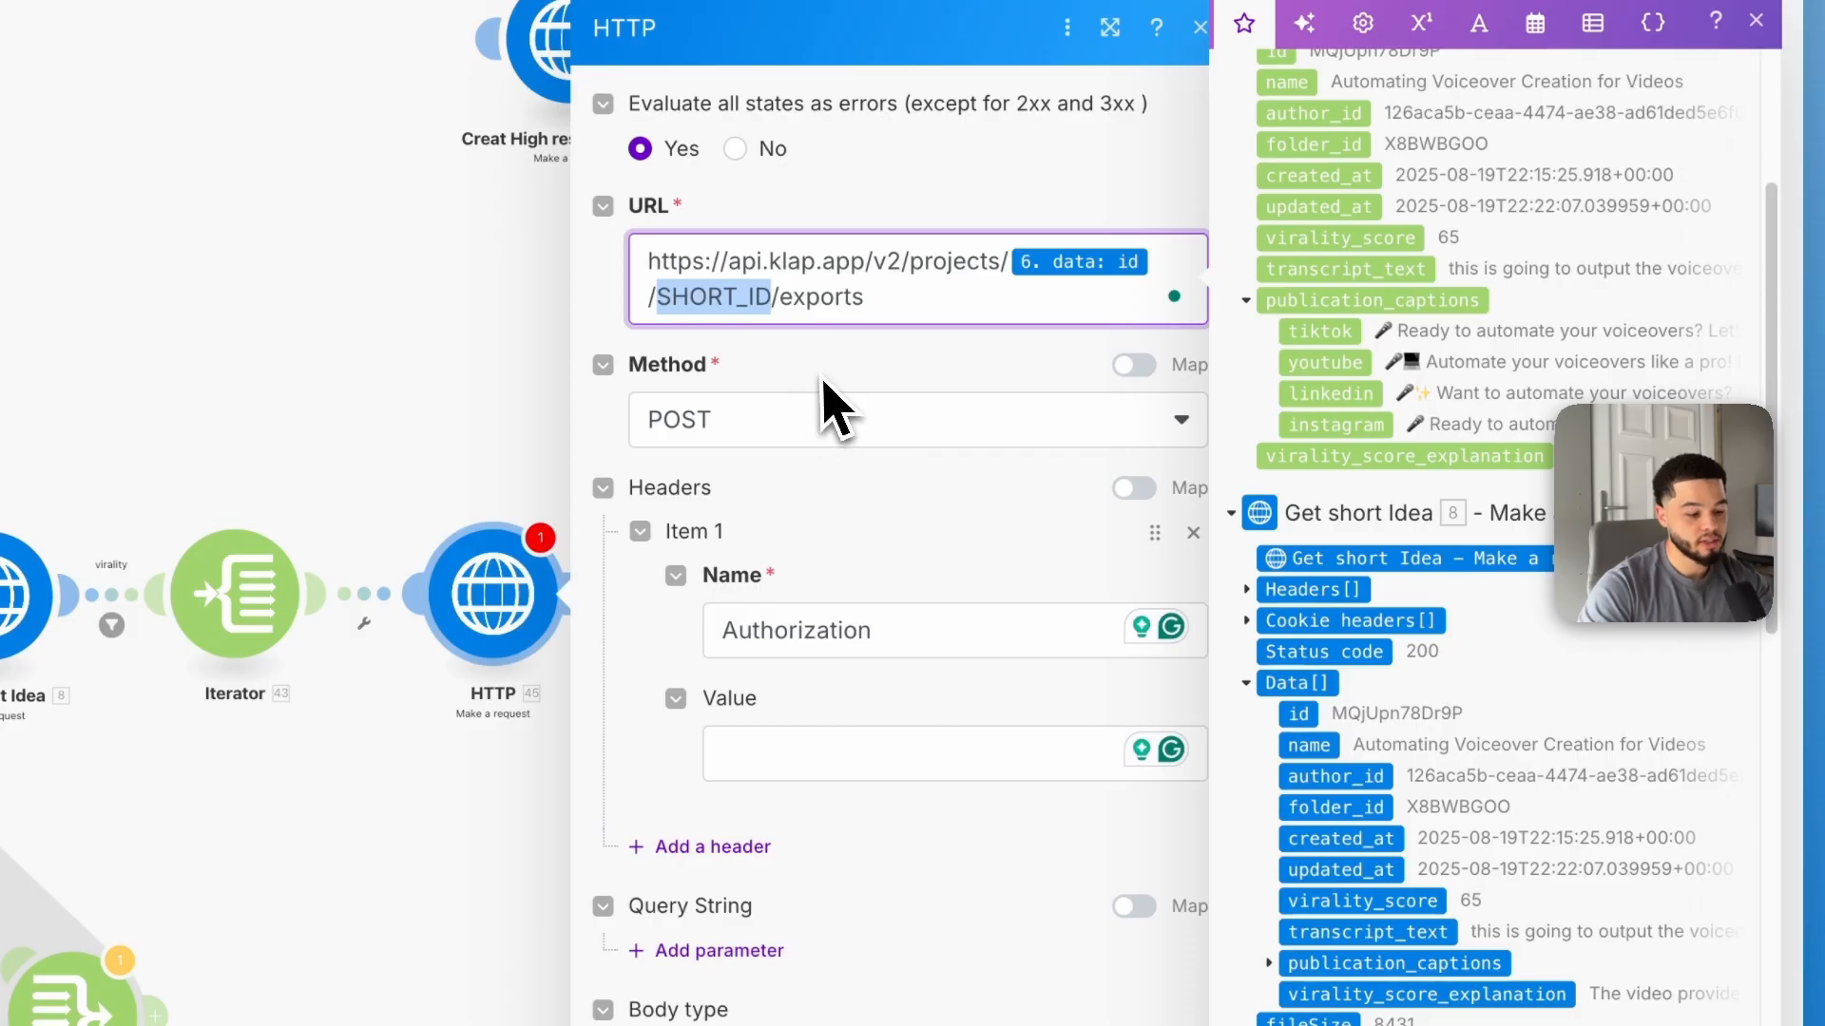
key(BackSpace)
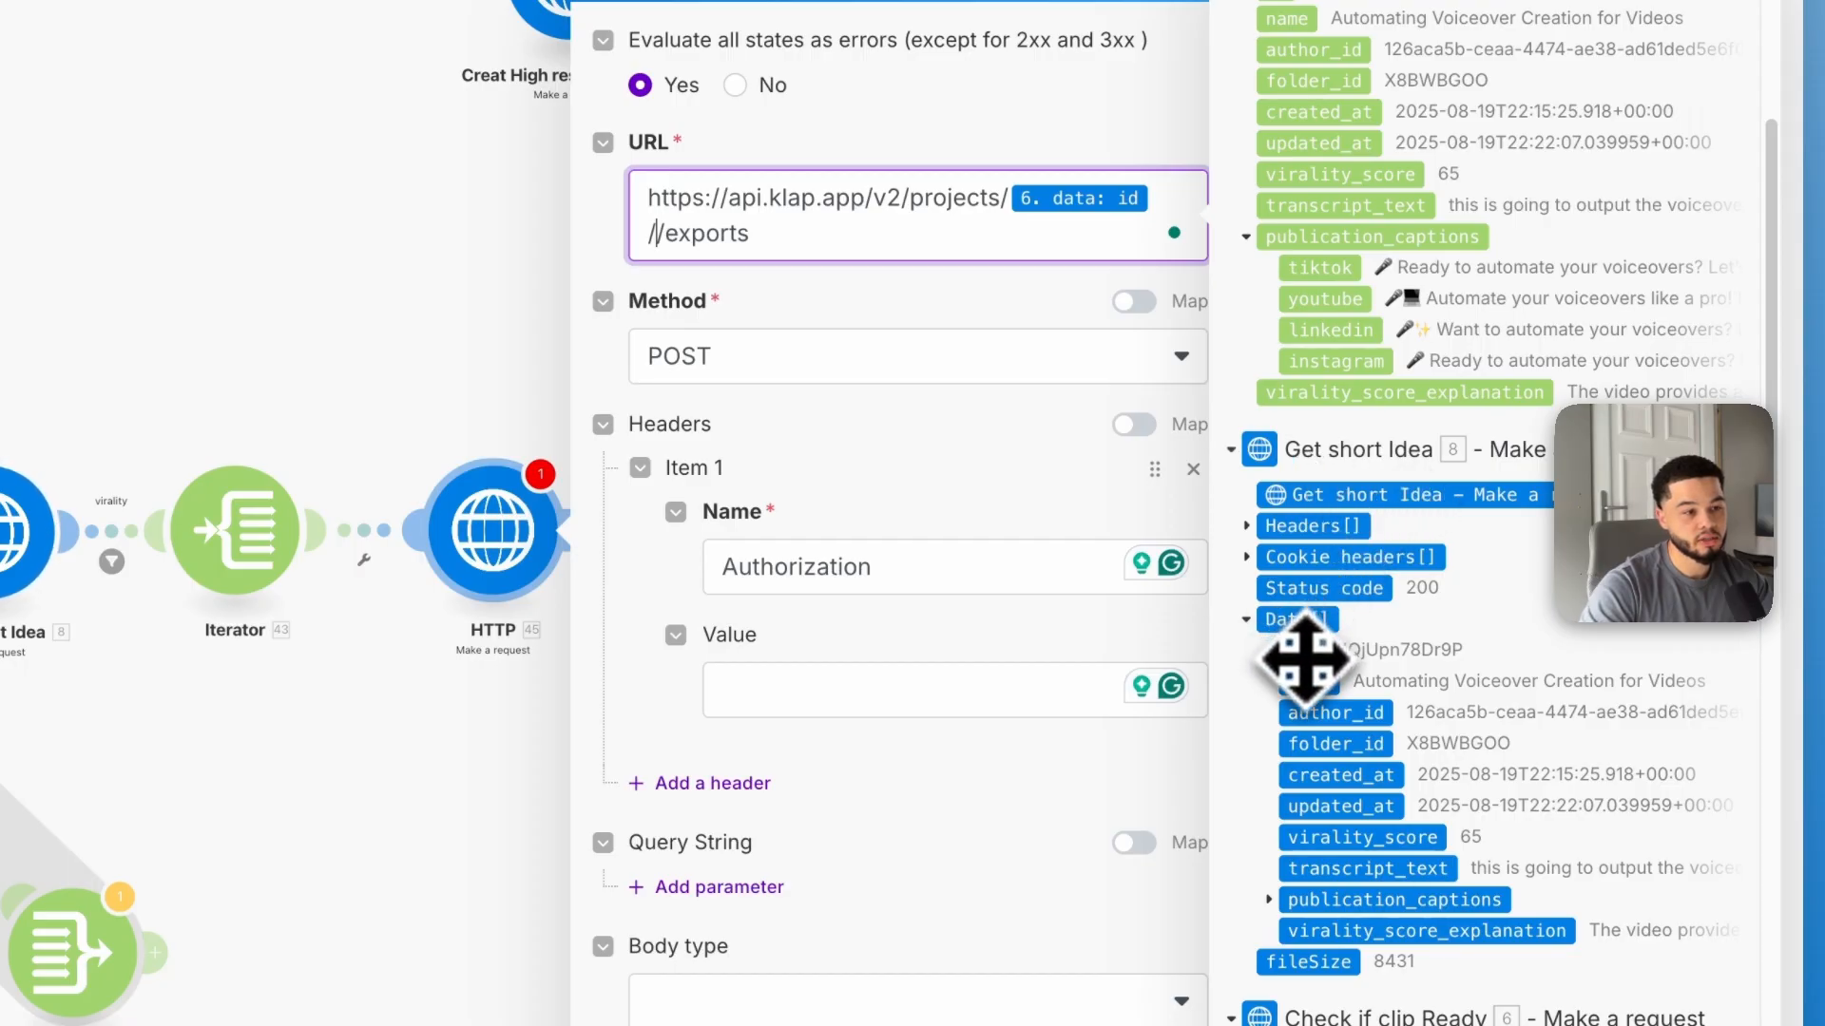
click(1304, 656)
scroll(1174, 907, down, 3)
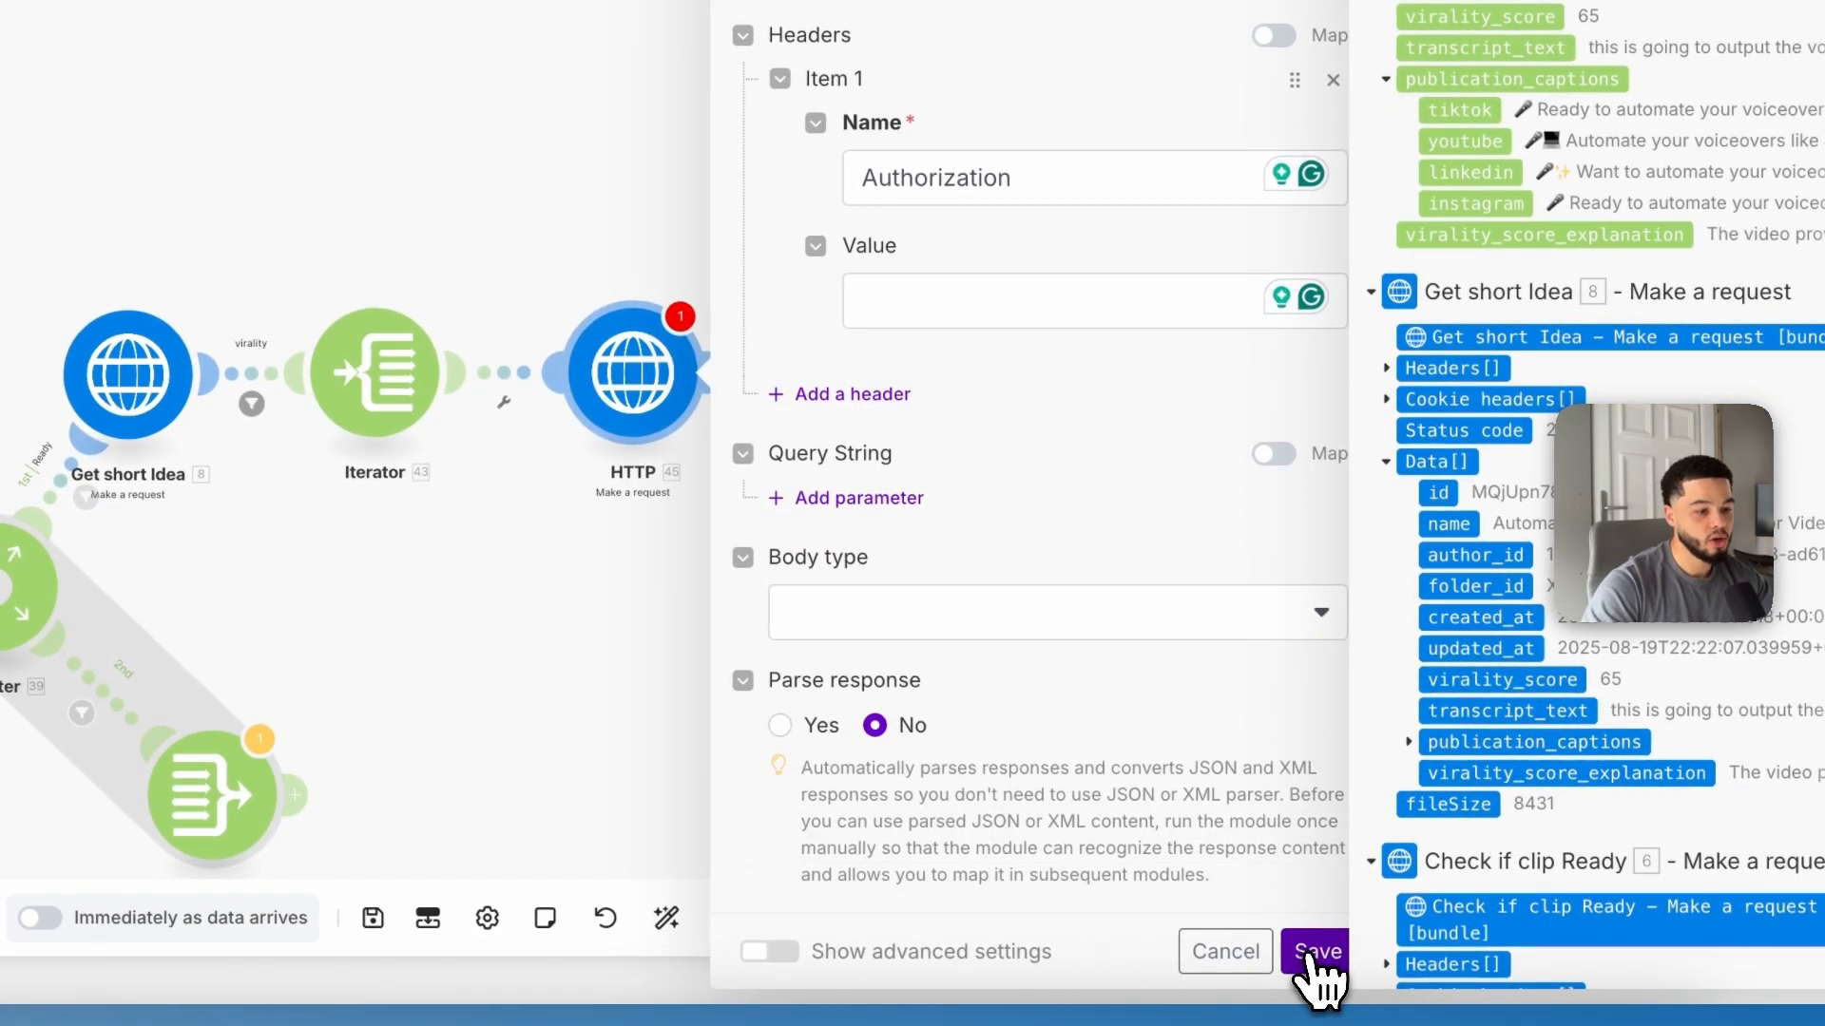
click(1311, 953)
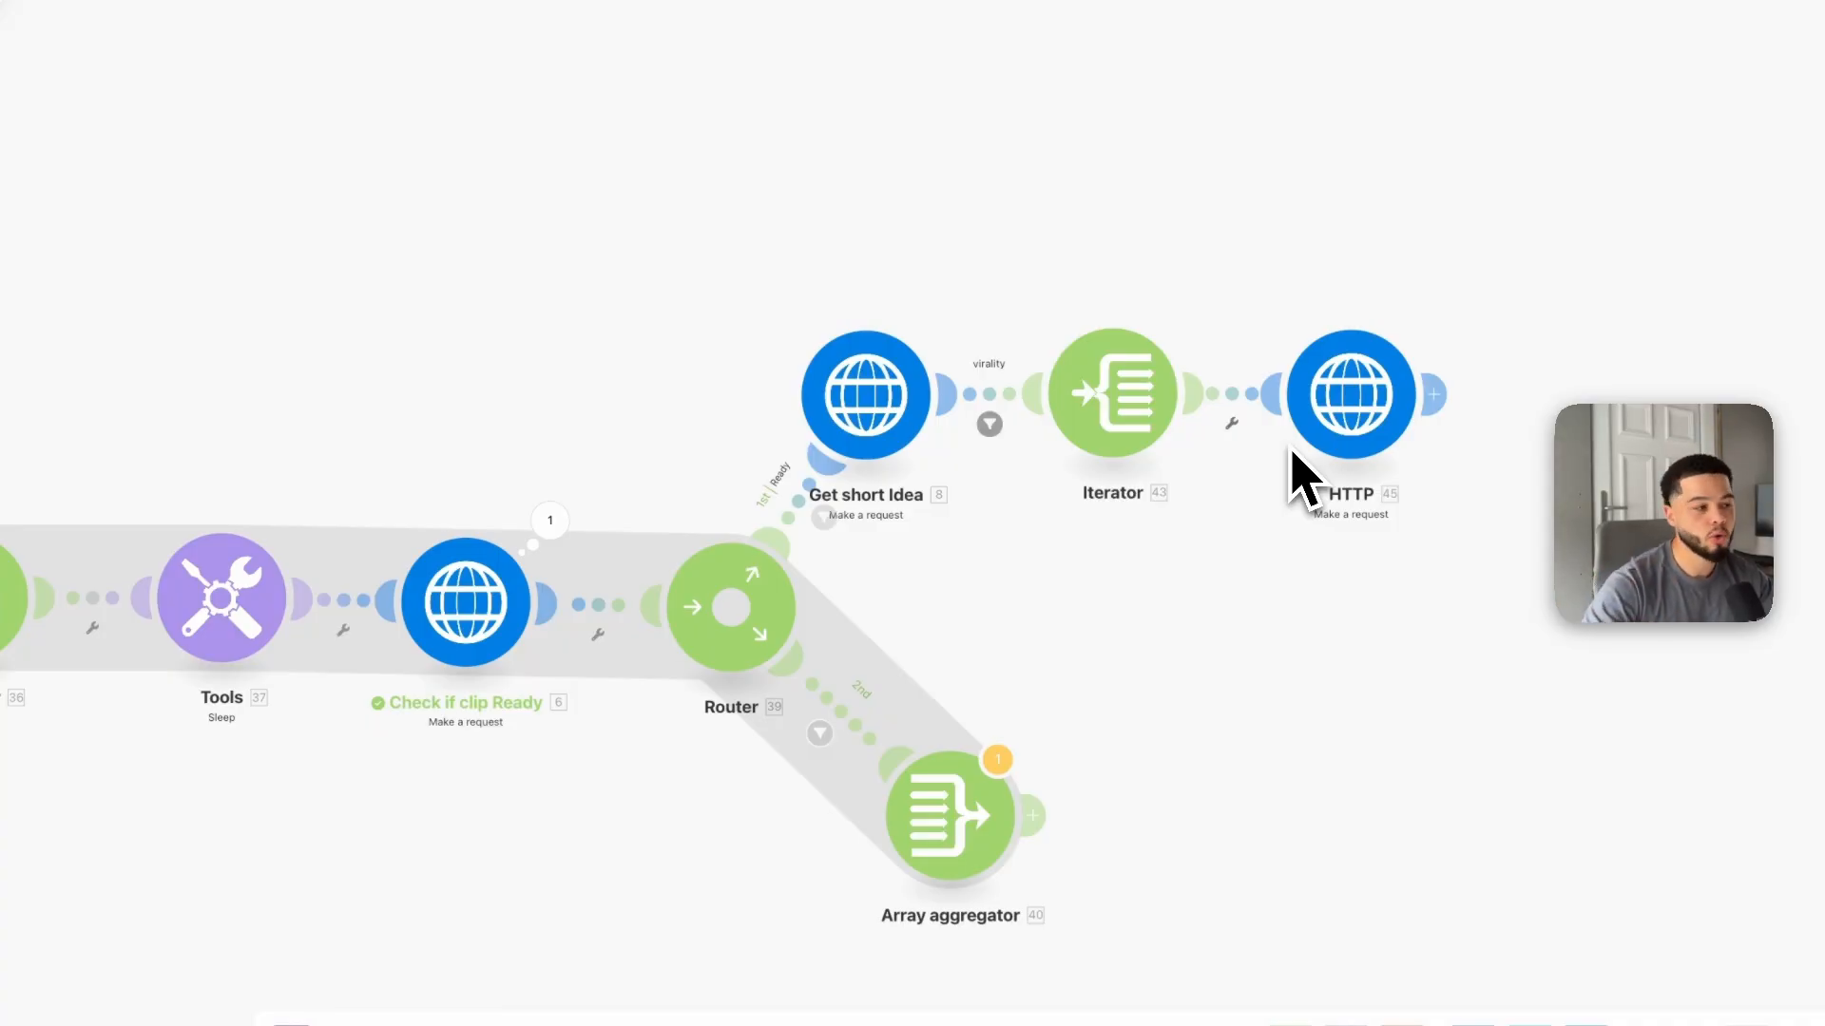
Step: Paste the copied Repeater, Tools, Check if clip Ready, Router and Array aggregator chain and attach it after the HTTP module
drag(1504, 478, 916, 540)
drag(523, 713, 1278, 443)
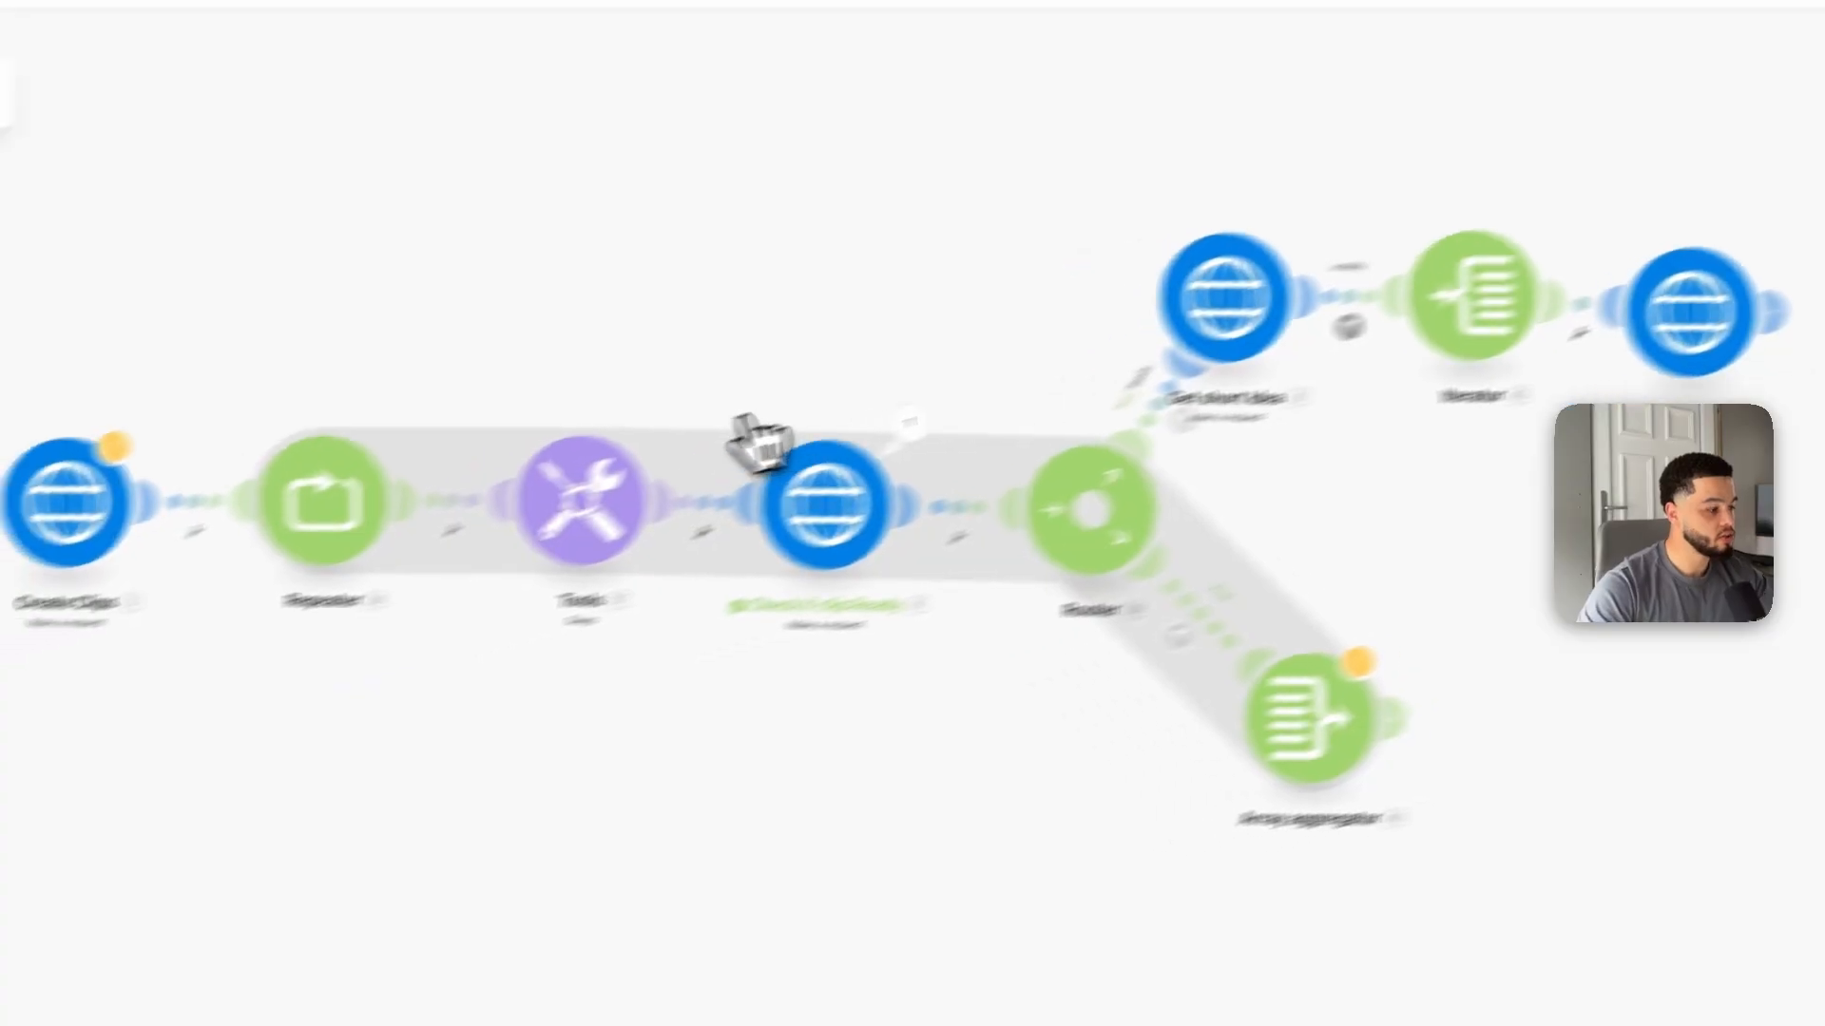
drag(301, 358, 1332, 922)
drag(1332, 794, 1329, 803)
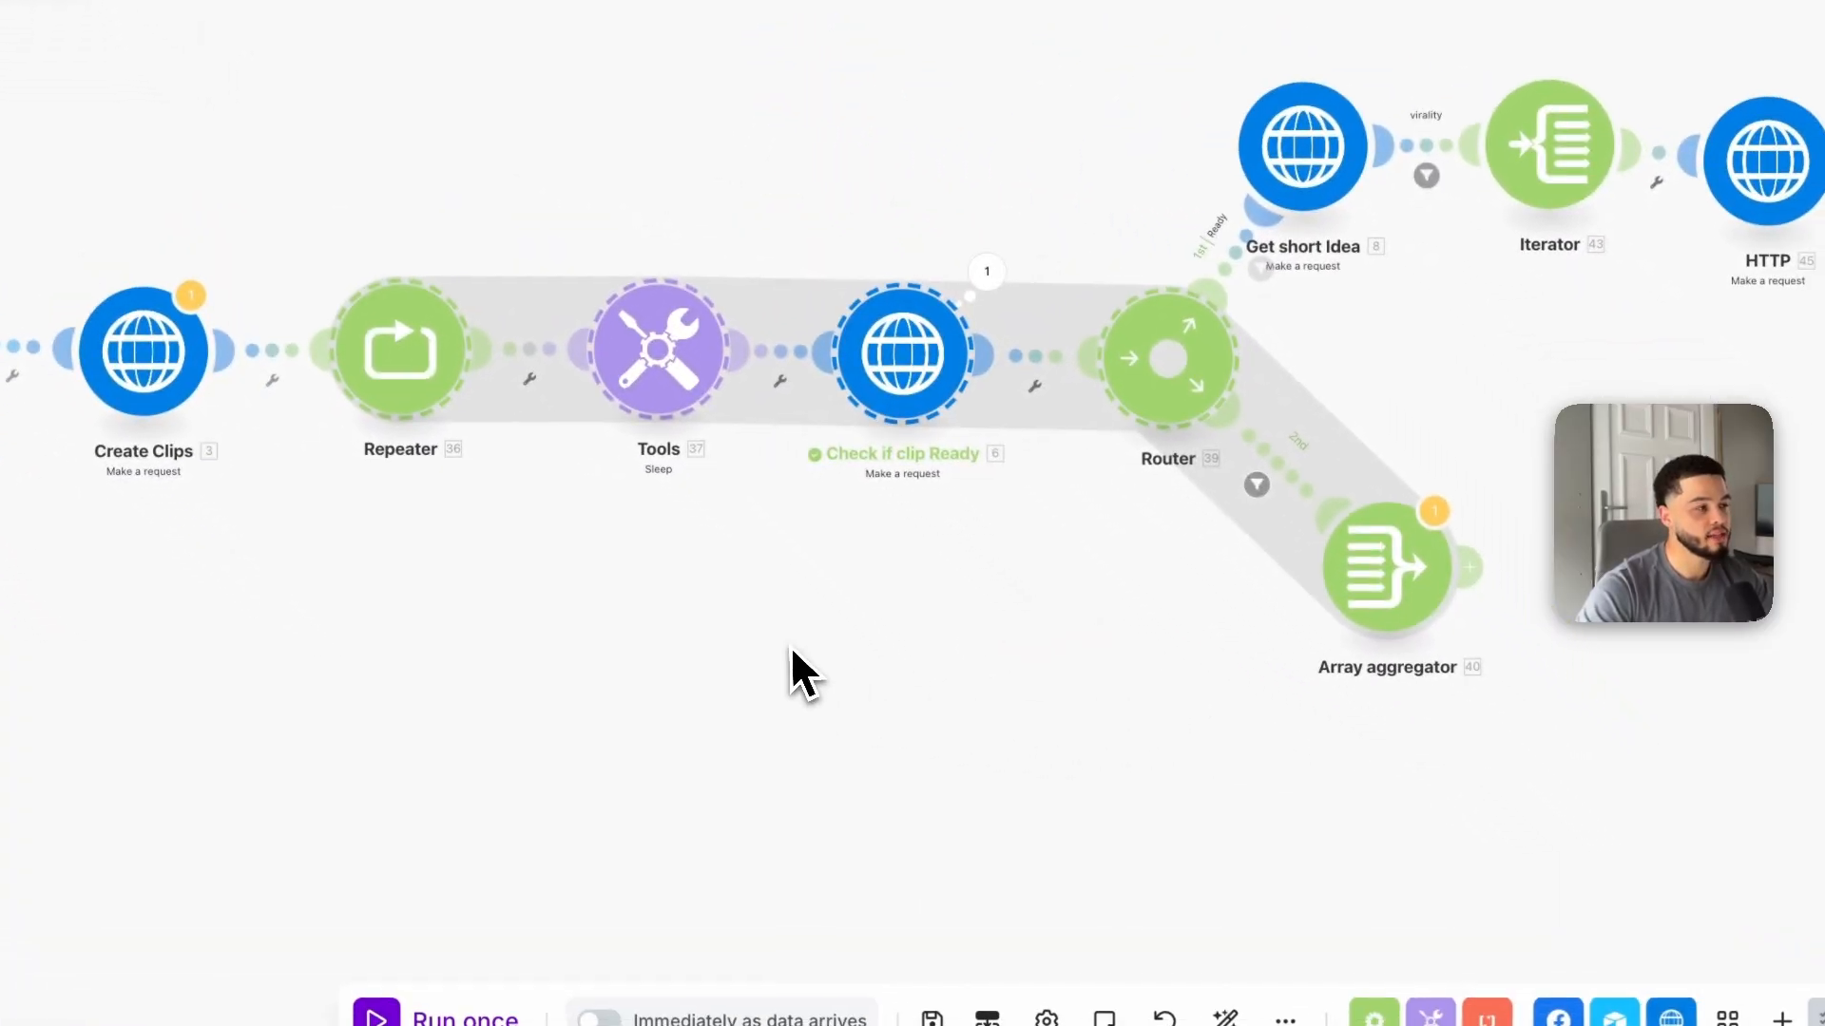
drag(357, 215, 1383, 871)
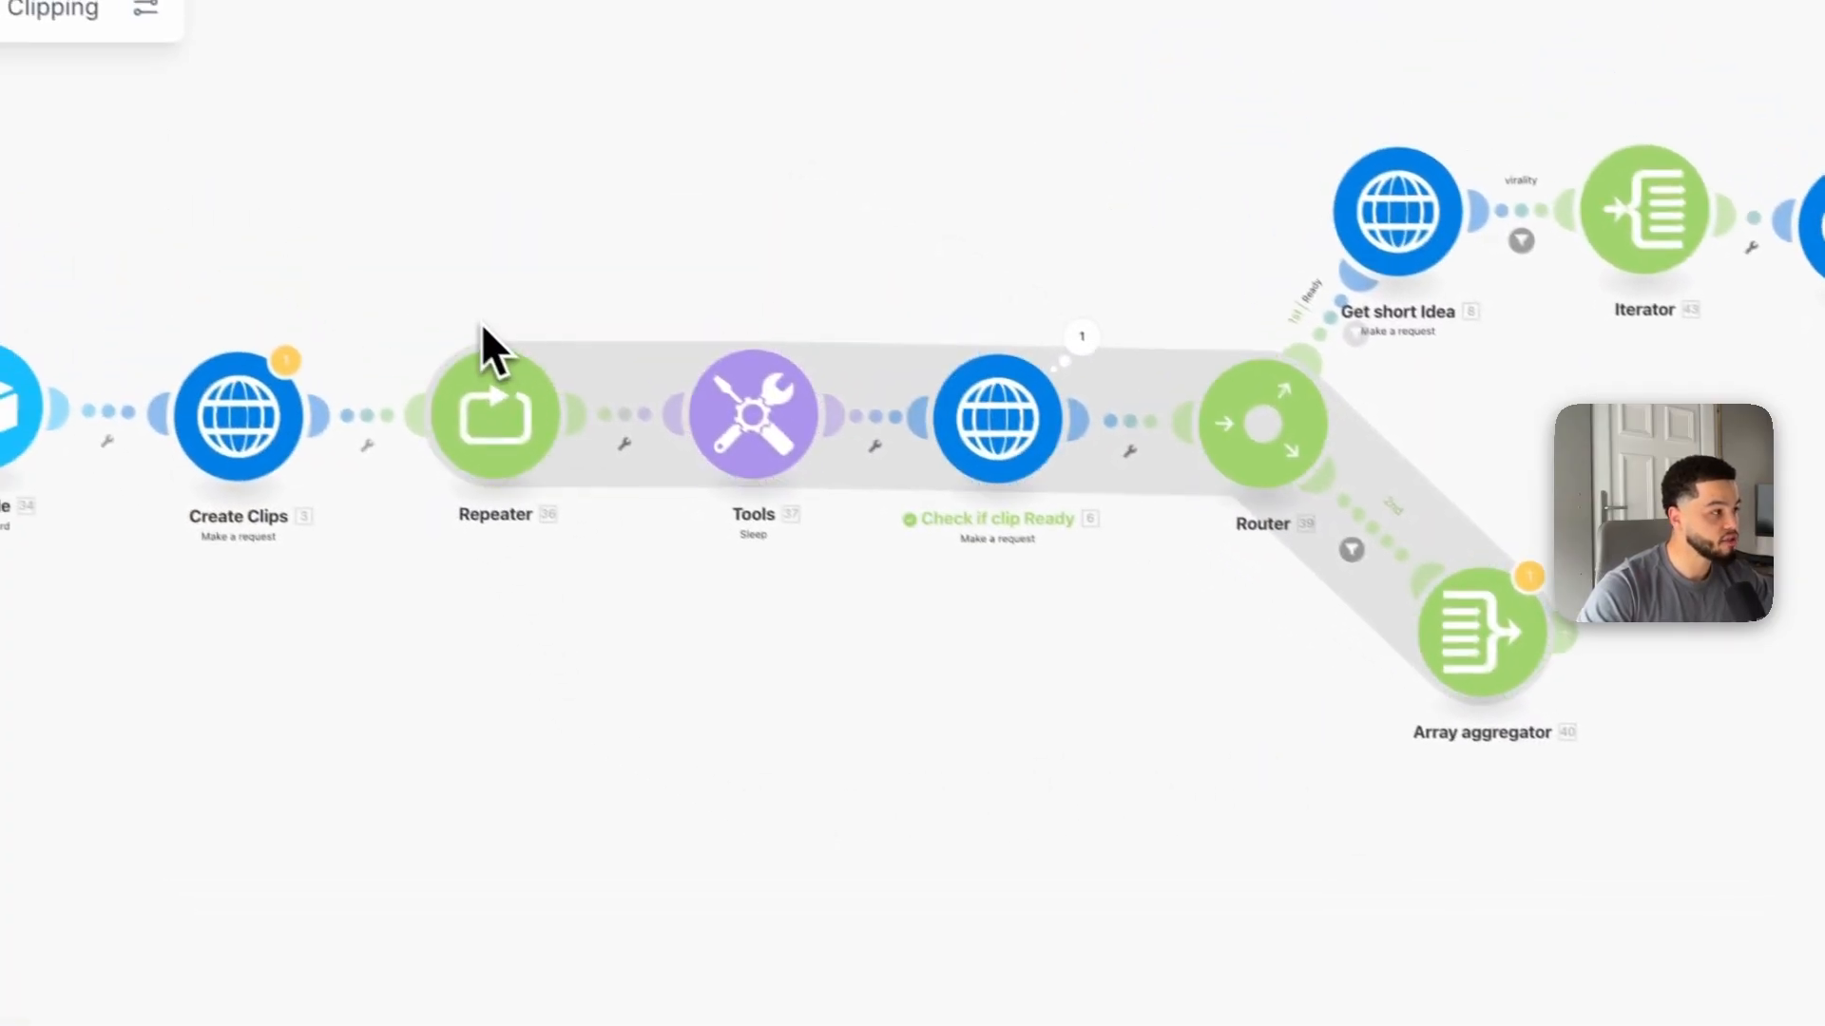
drag(126, 165, 690, 531)
drag(936, 722, 1595, 910)
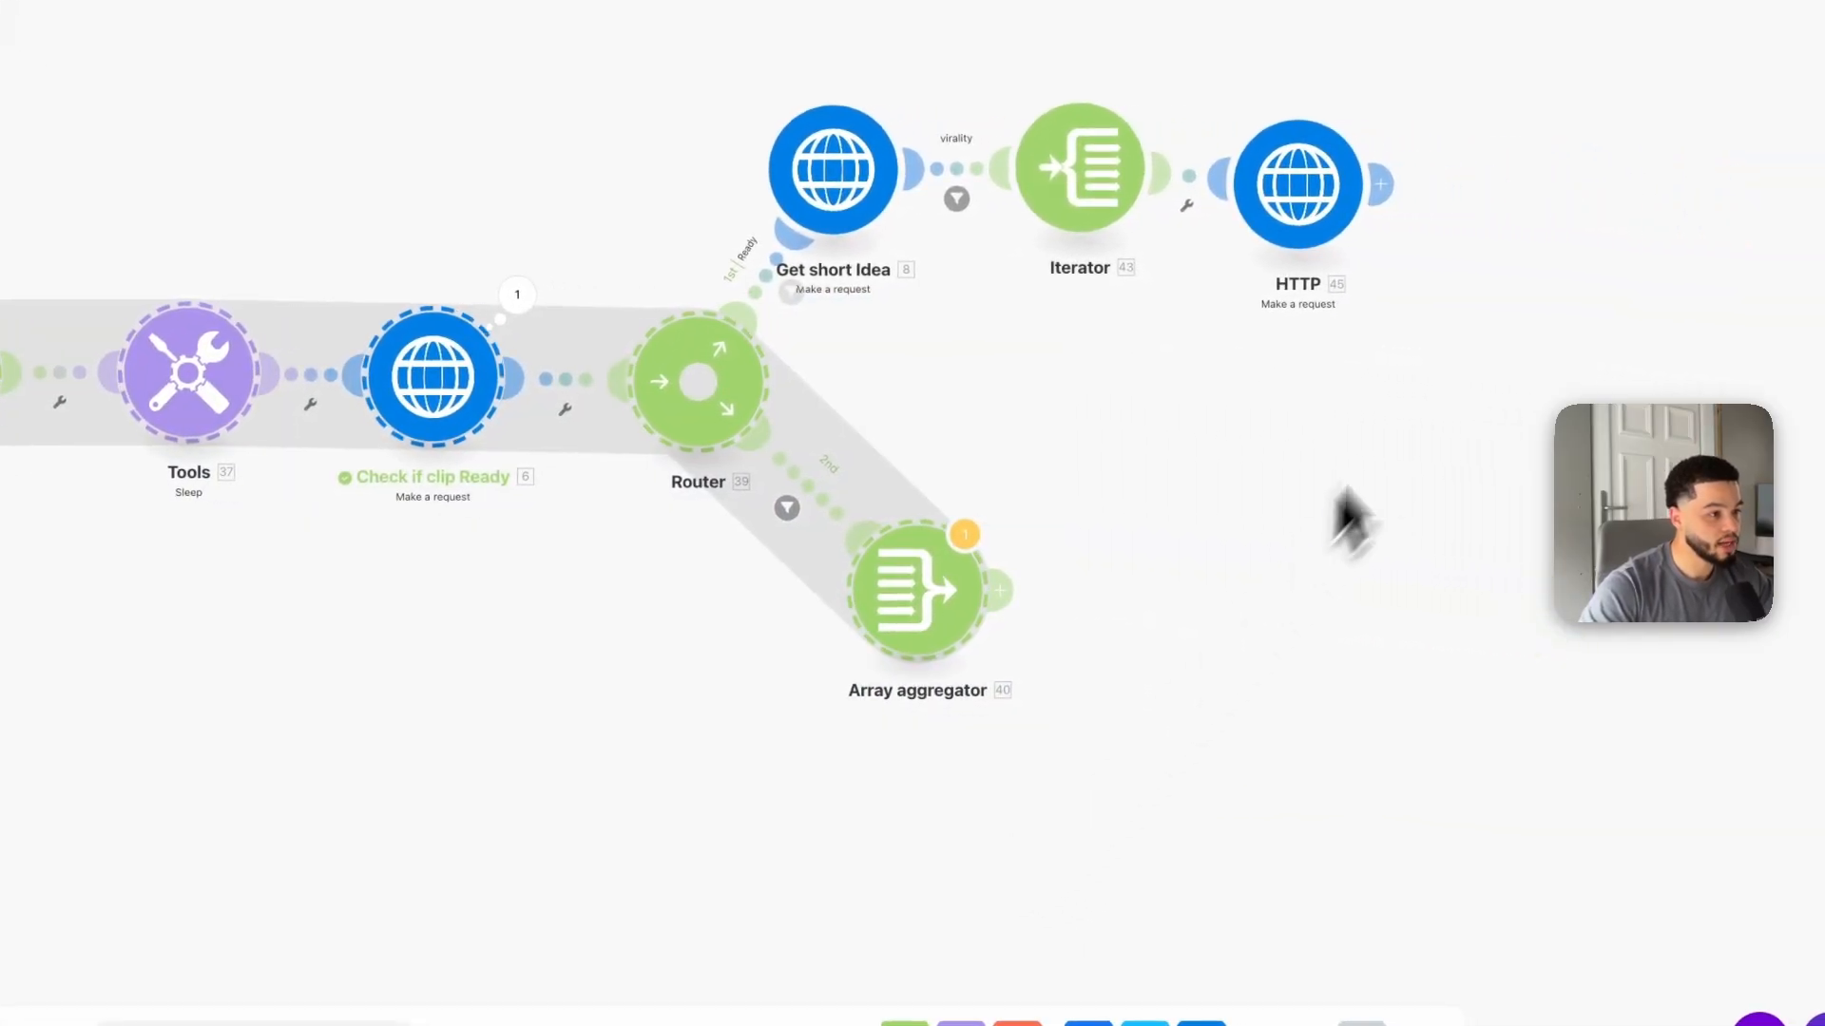
drag(1350, 518, 798, 660)
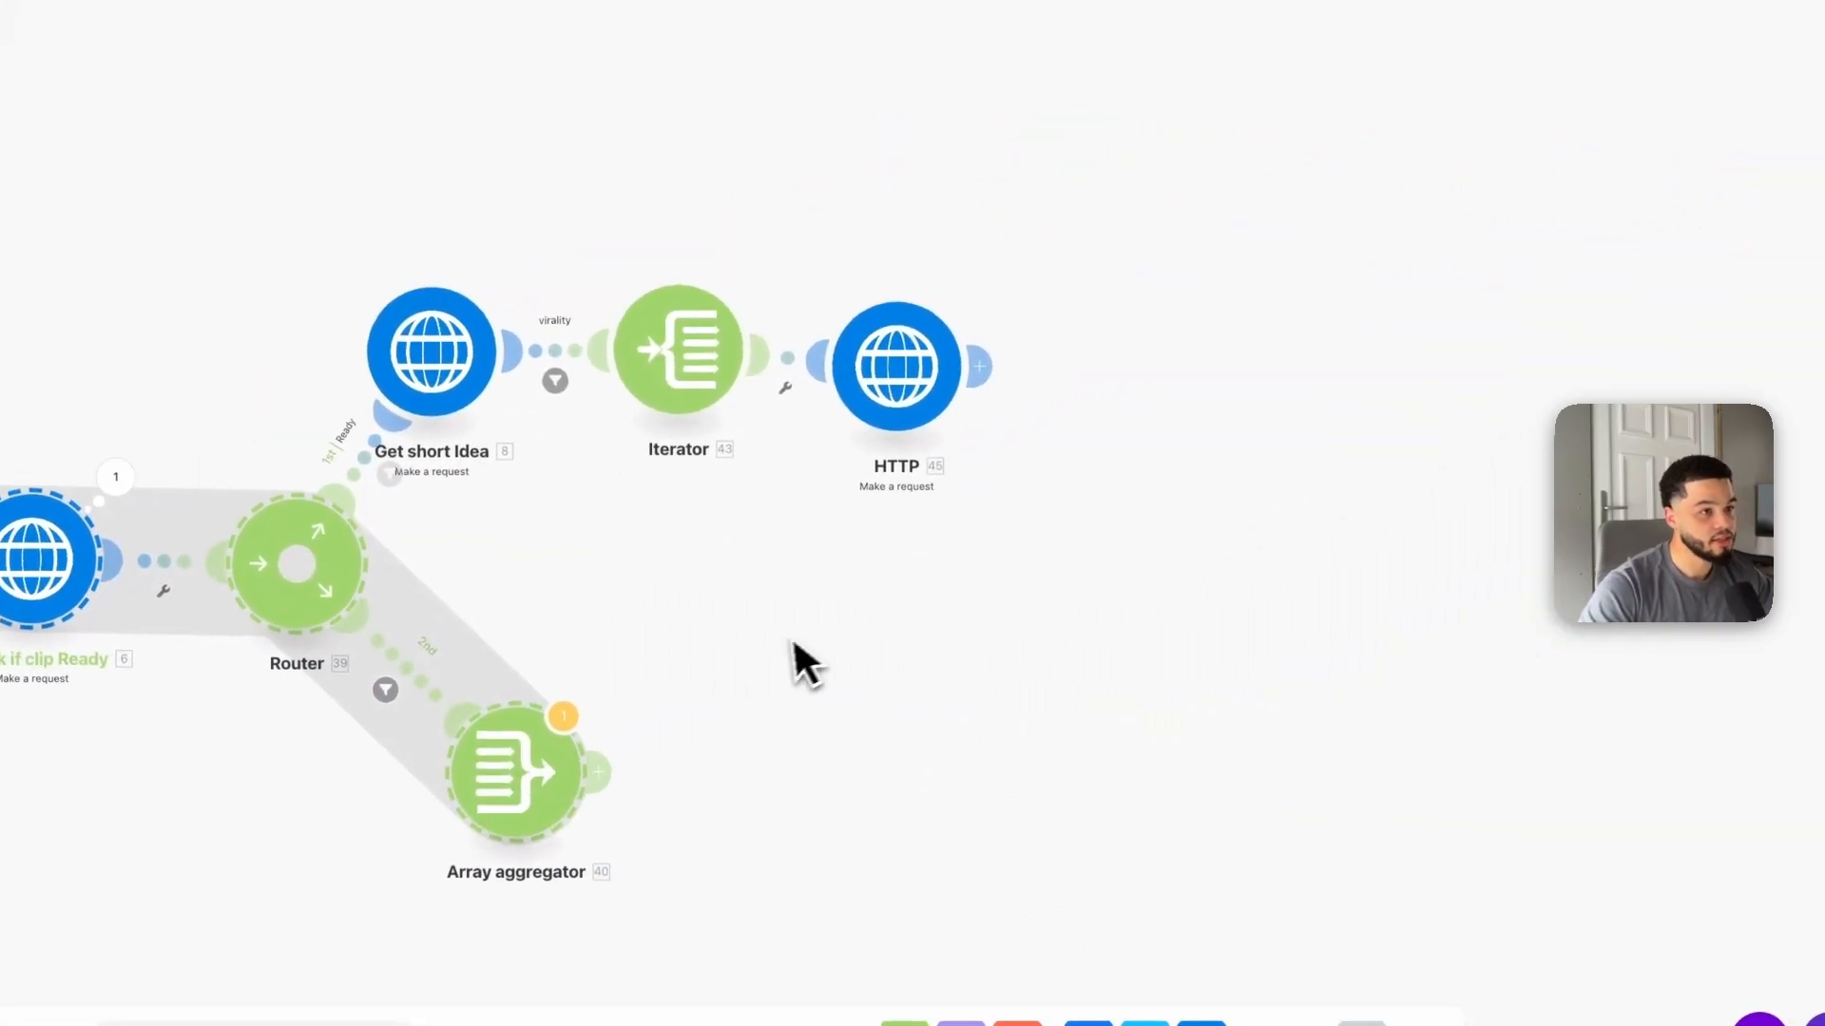
drag(1206, 672, 713, 628)
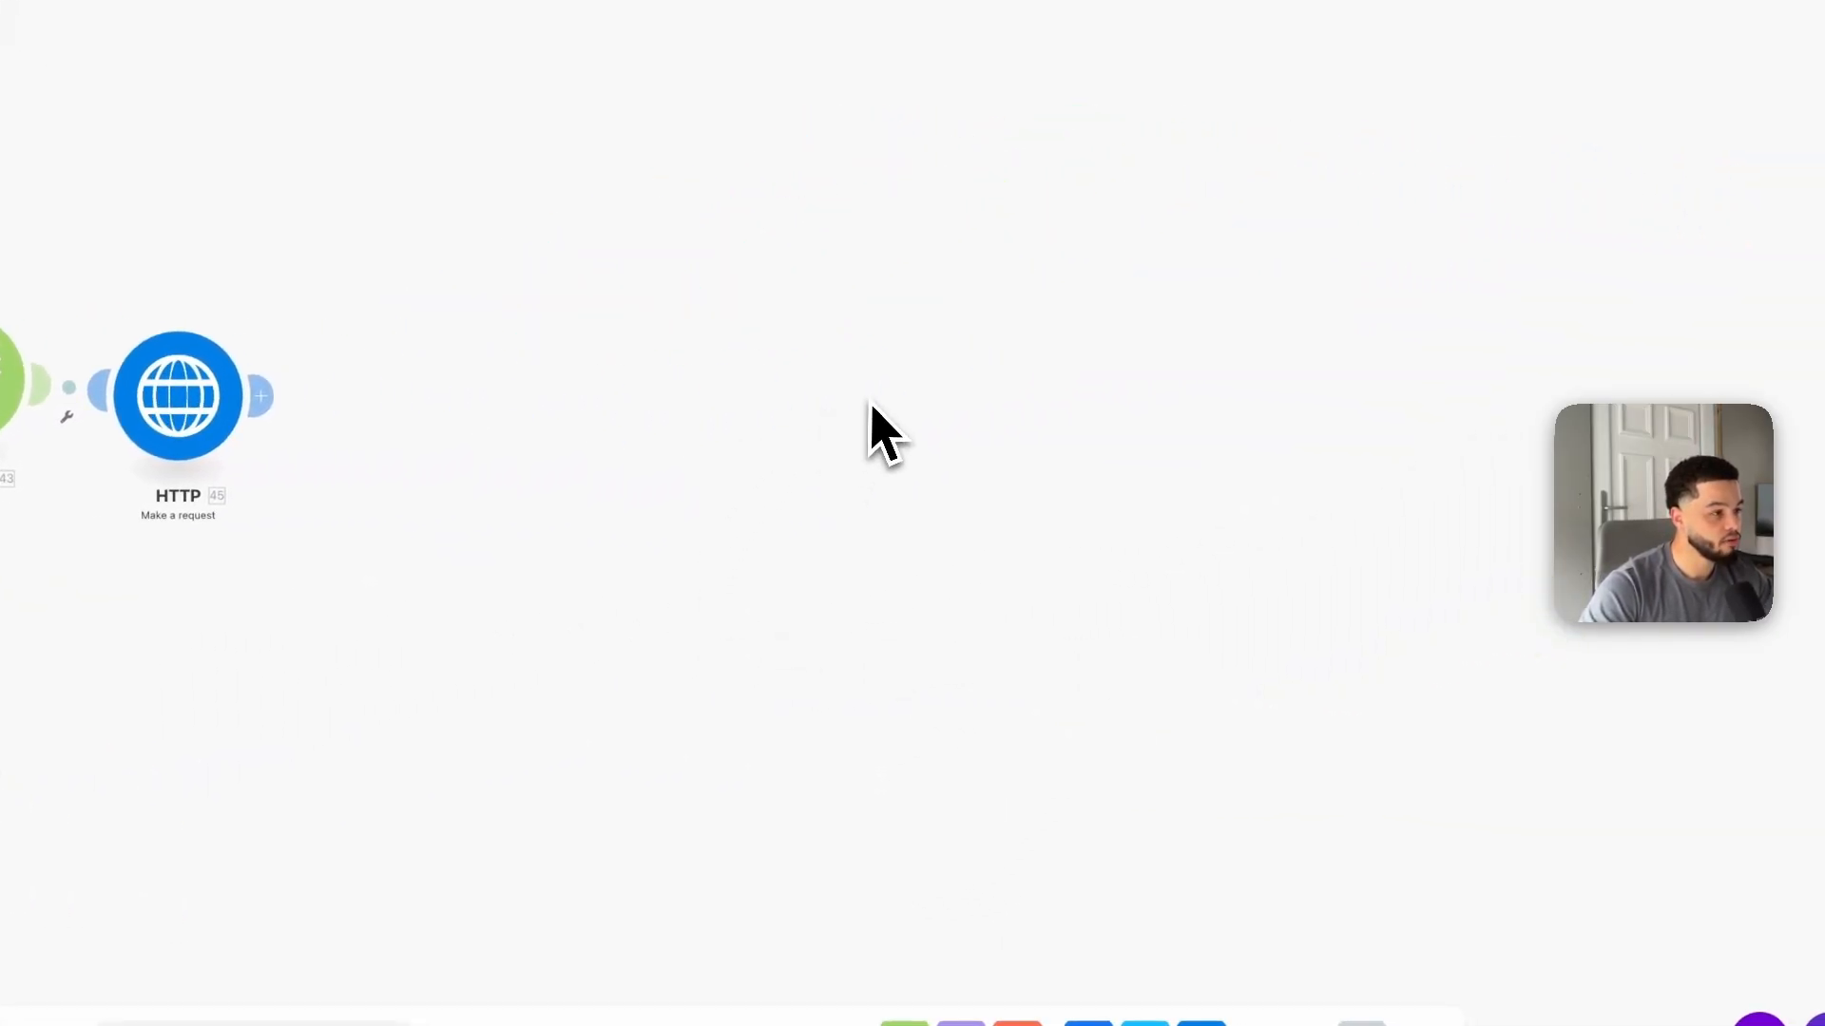
key(super+v)
drag(613, 301, 955, 496)
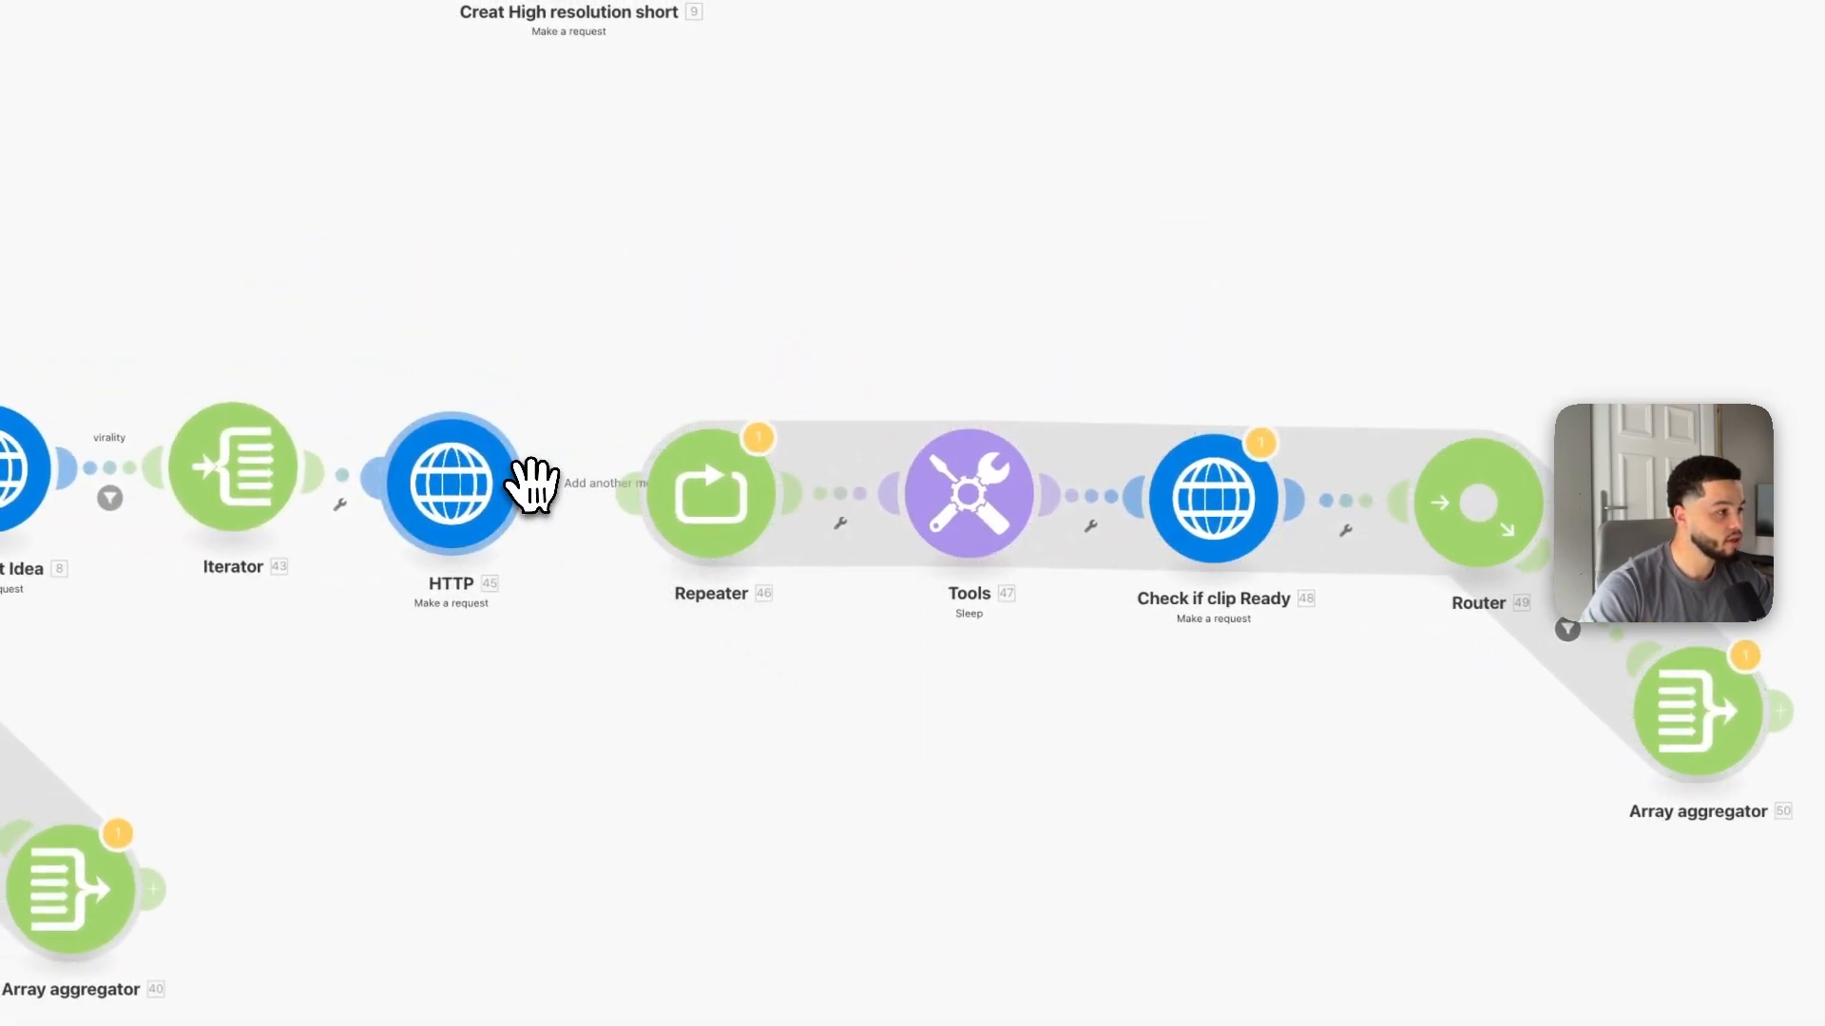
drag(533, 485, 646, 489)
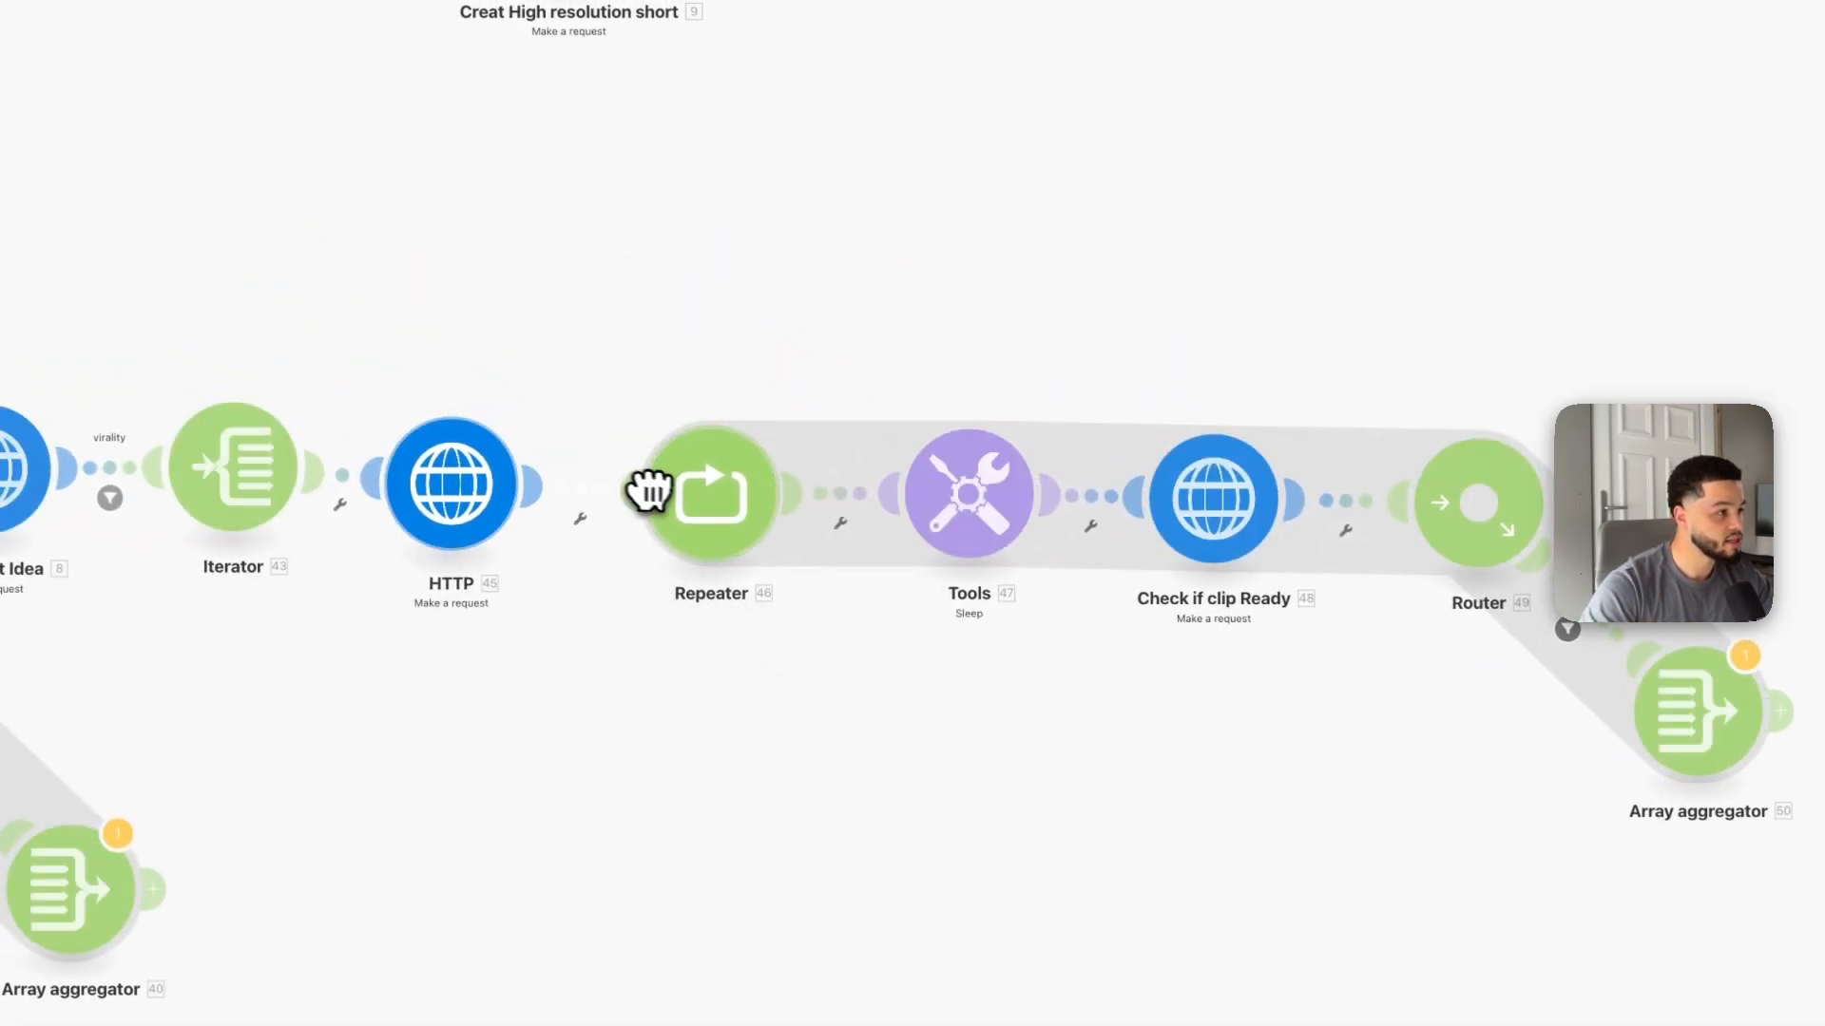
Step: Open the pasted Check if clip Ready module and clear its URL
click(731, 505)
click(699, 633)
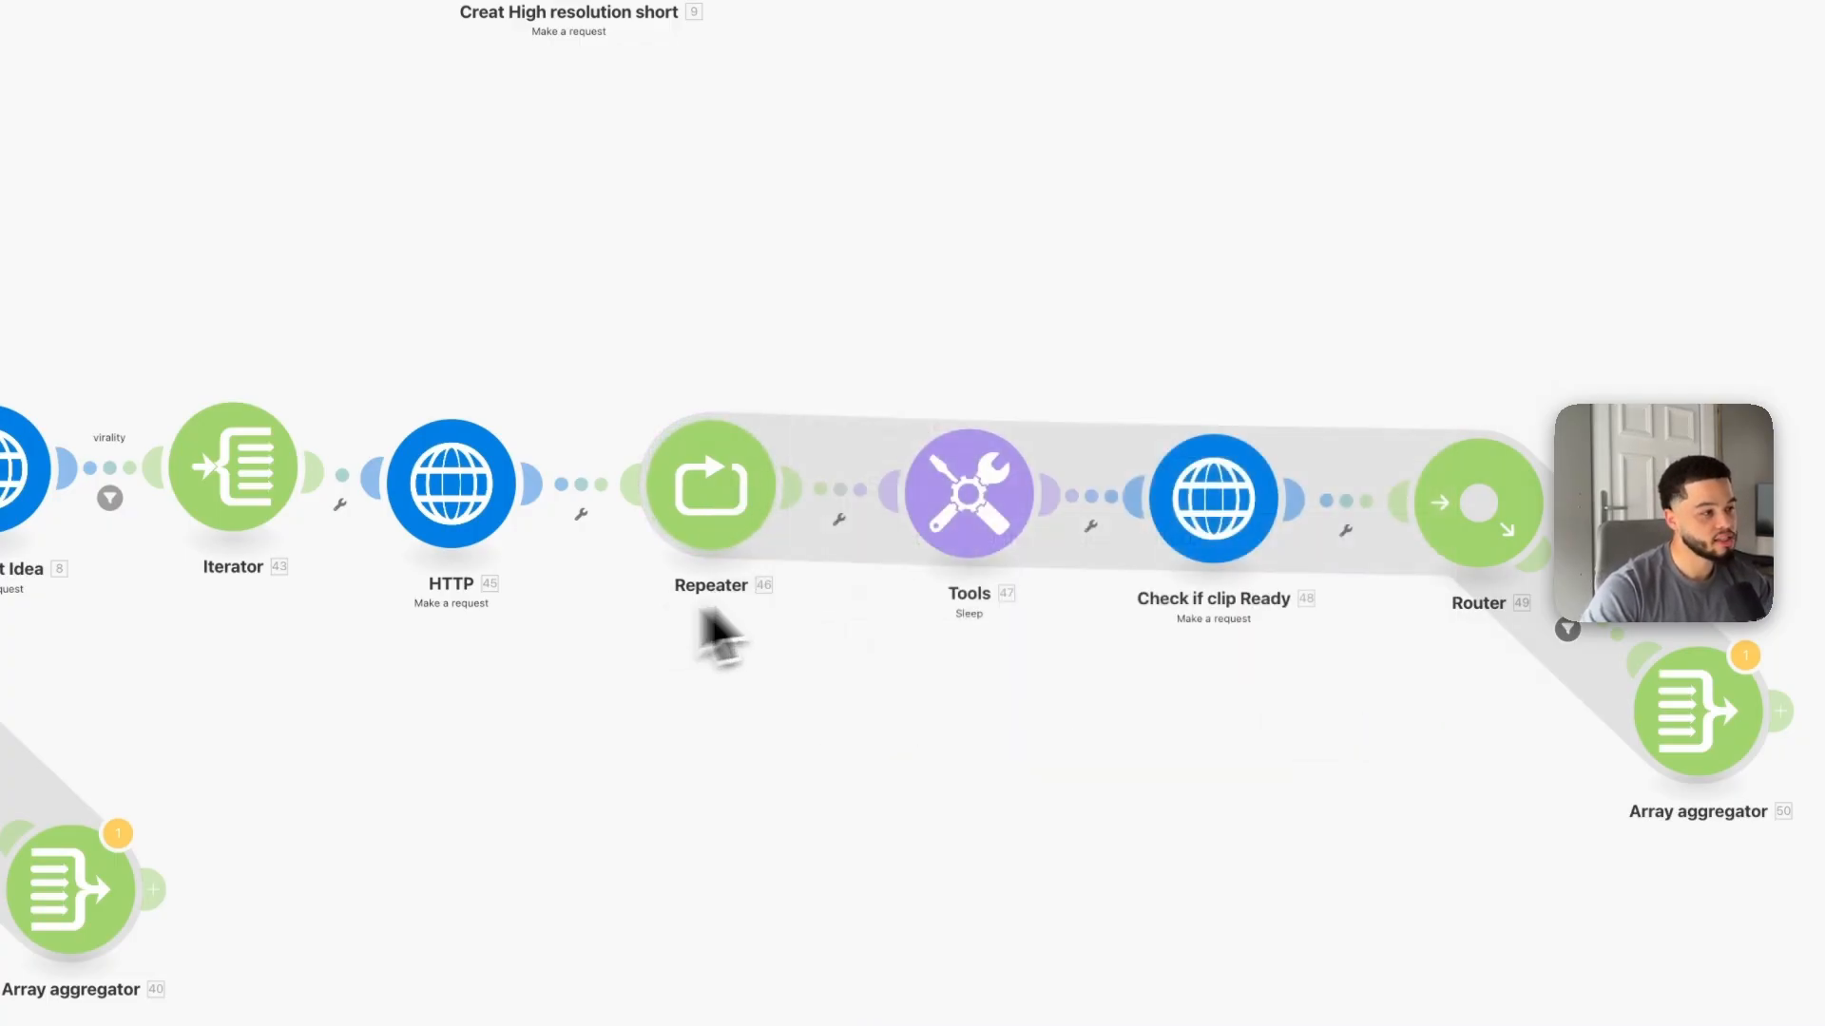
click(968, 517)
click(926, 762)
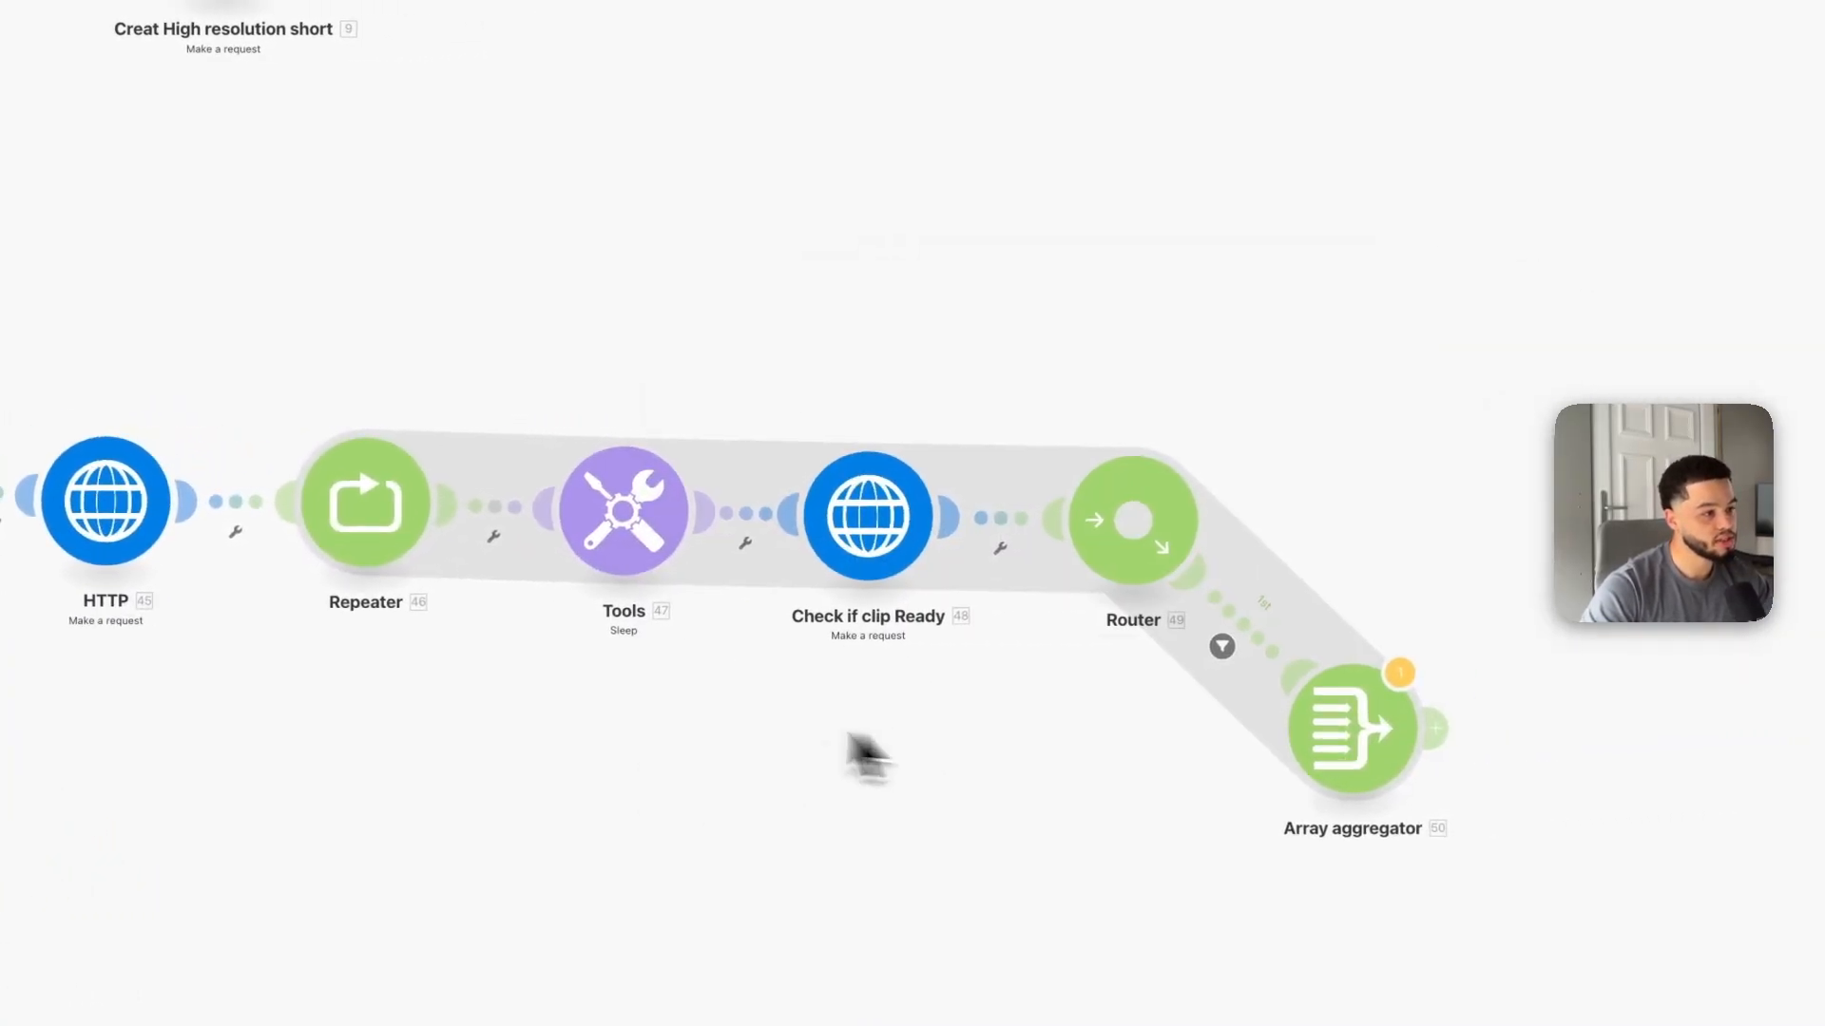
click(775, 514)
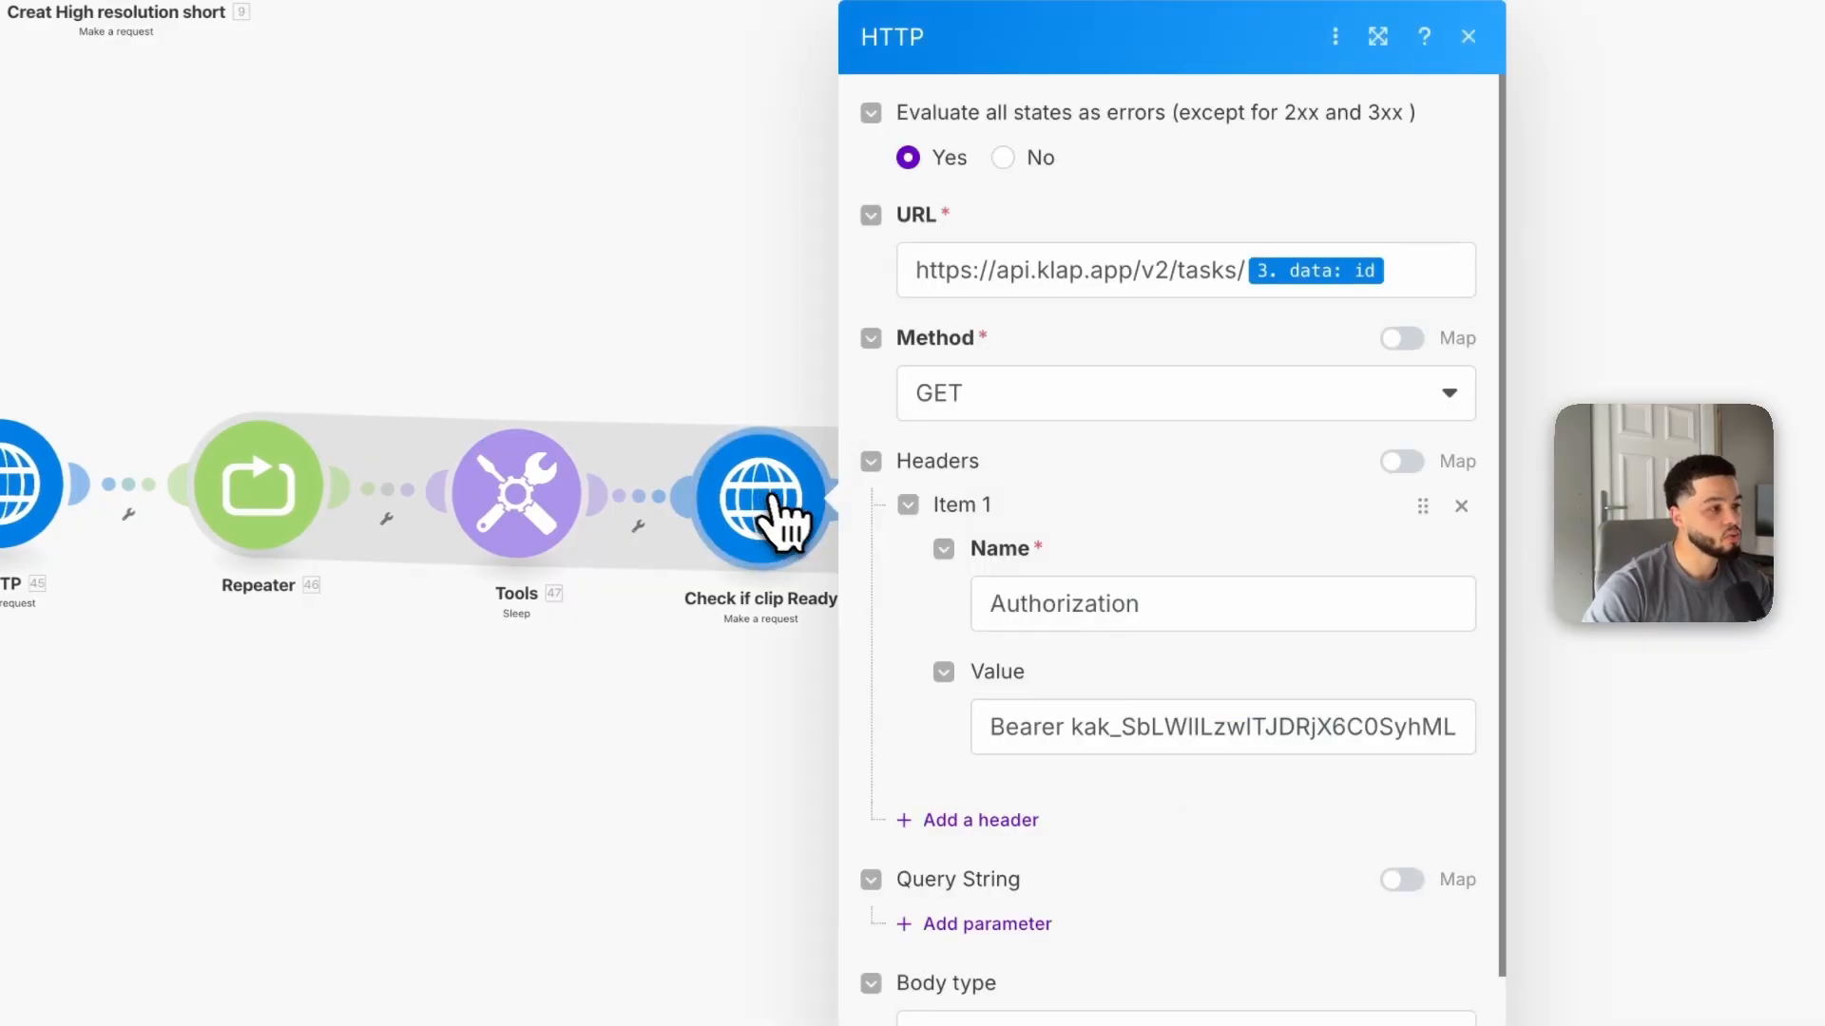
click(804, 294)
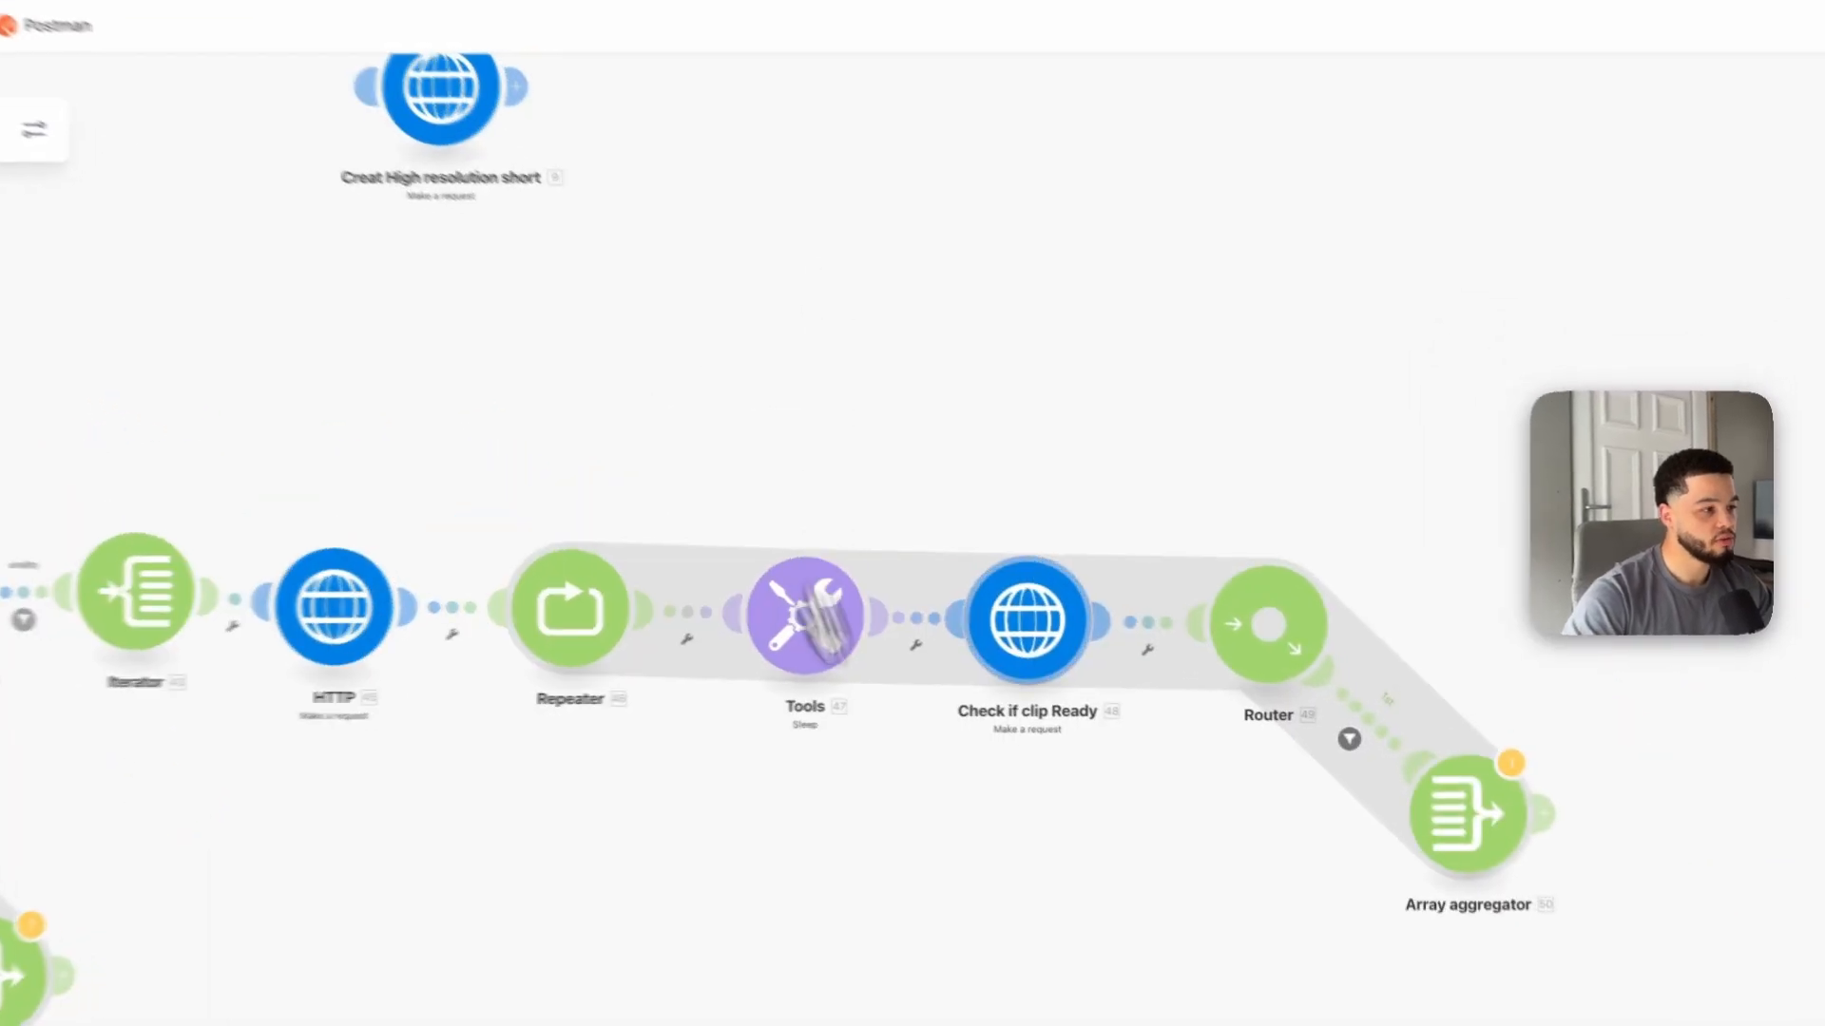
click(1046, 524)
click(1474, 218)
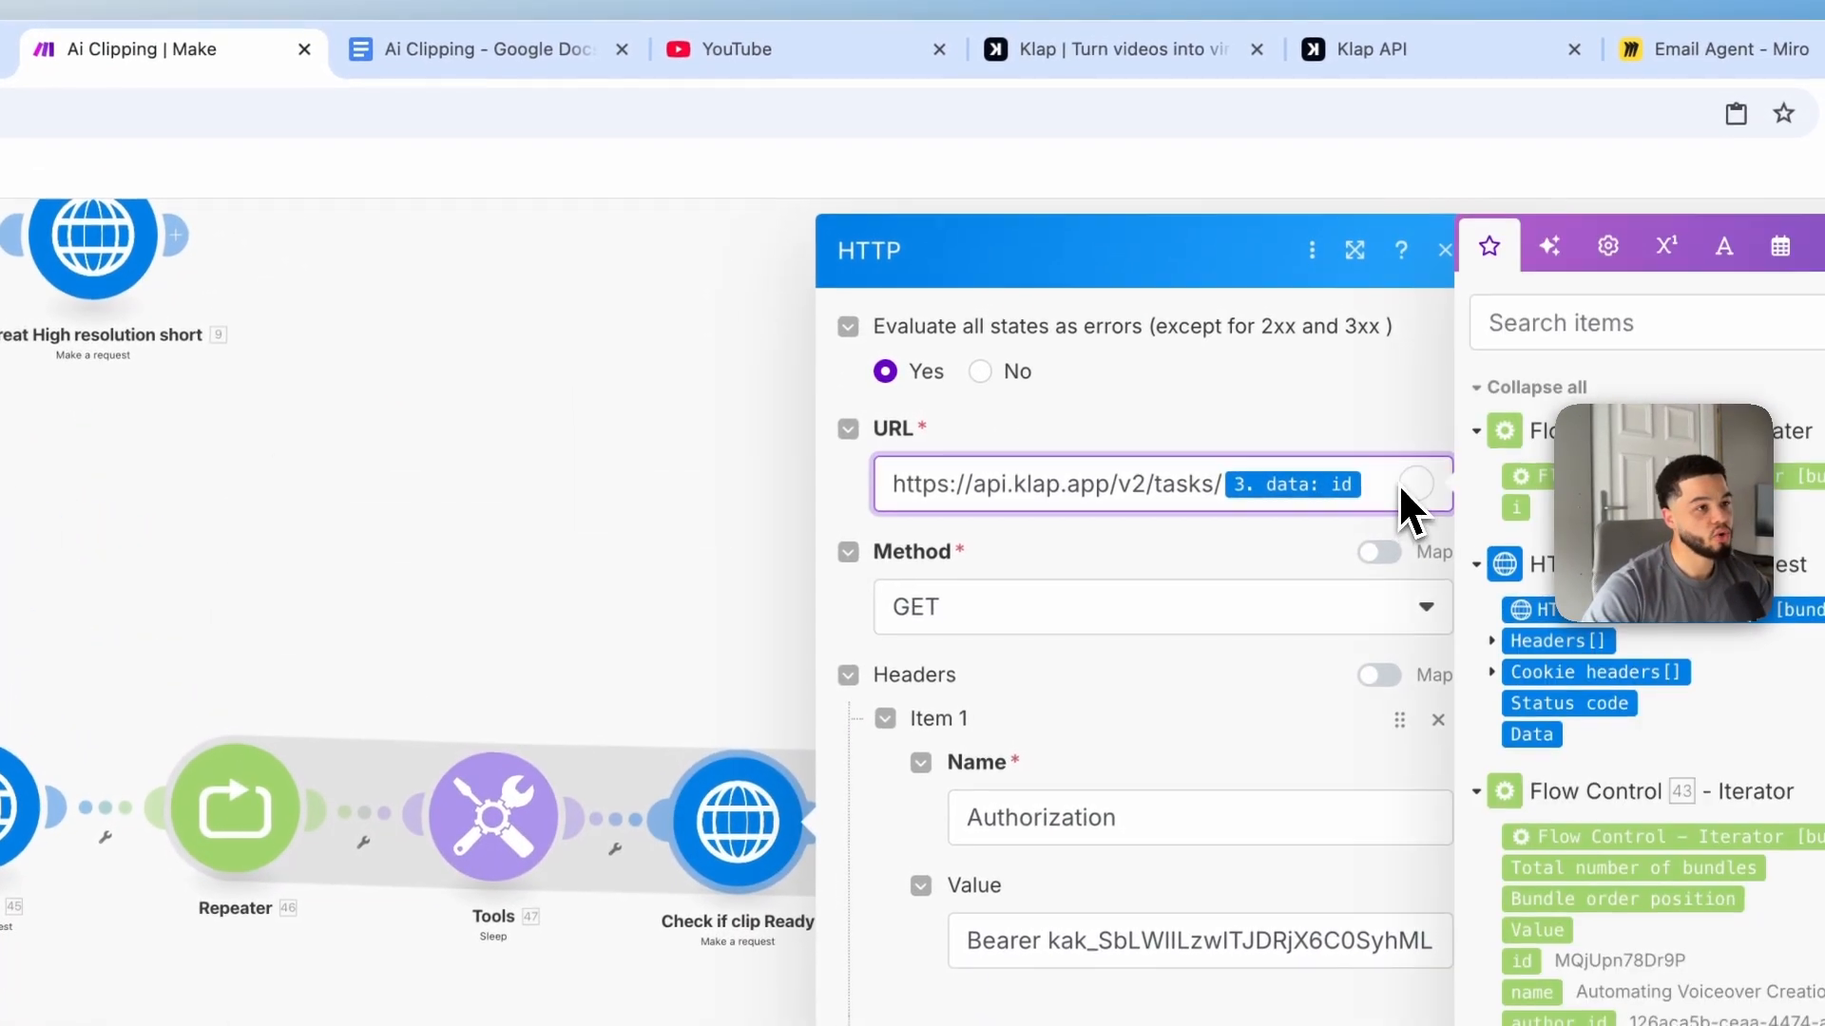
drag(1474, 221, 1052, 226)
key(BackSpace)
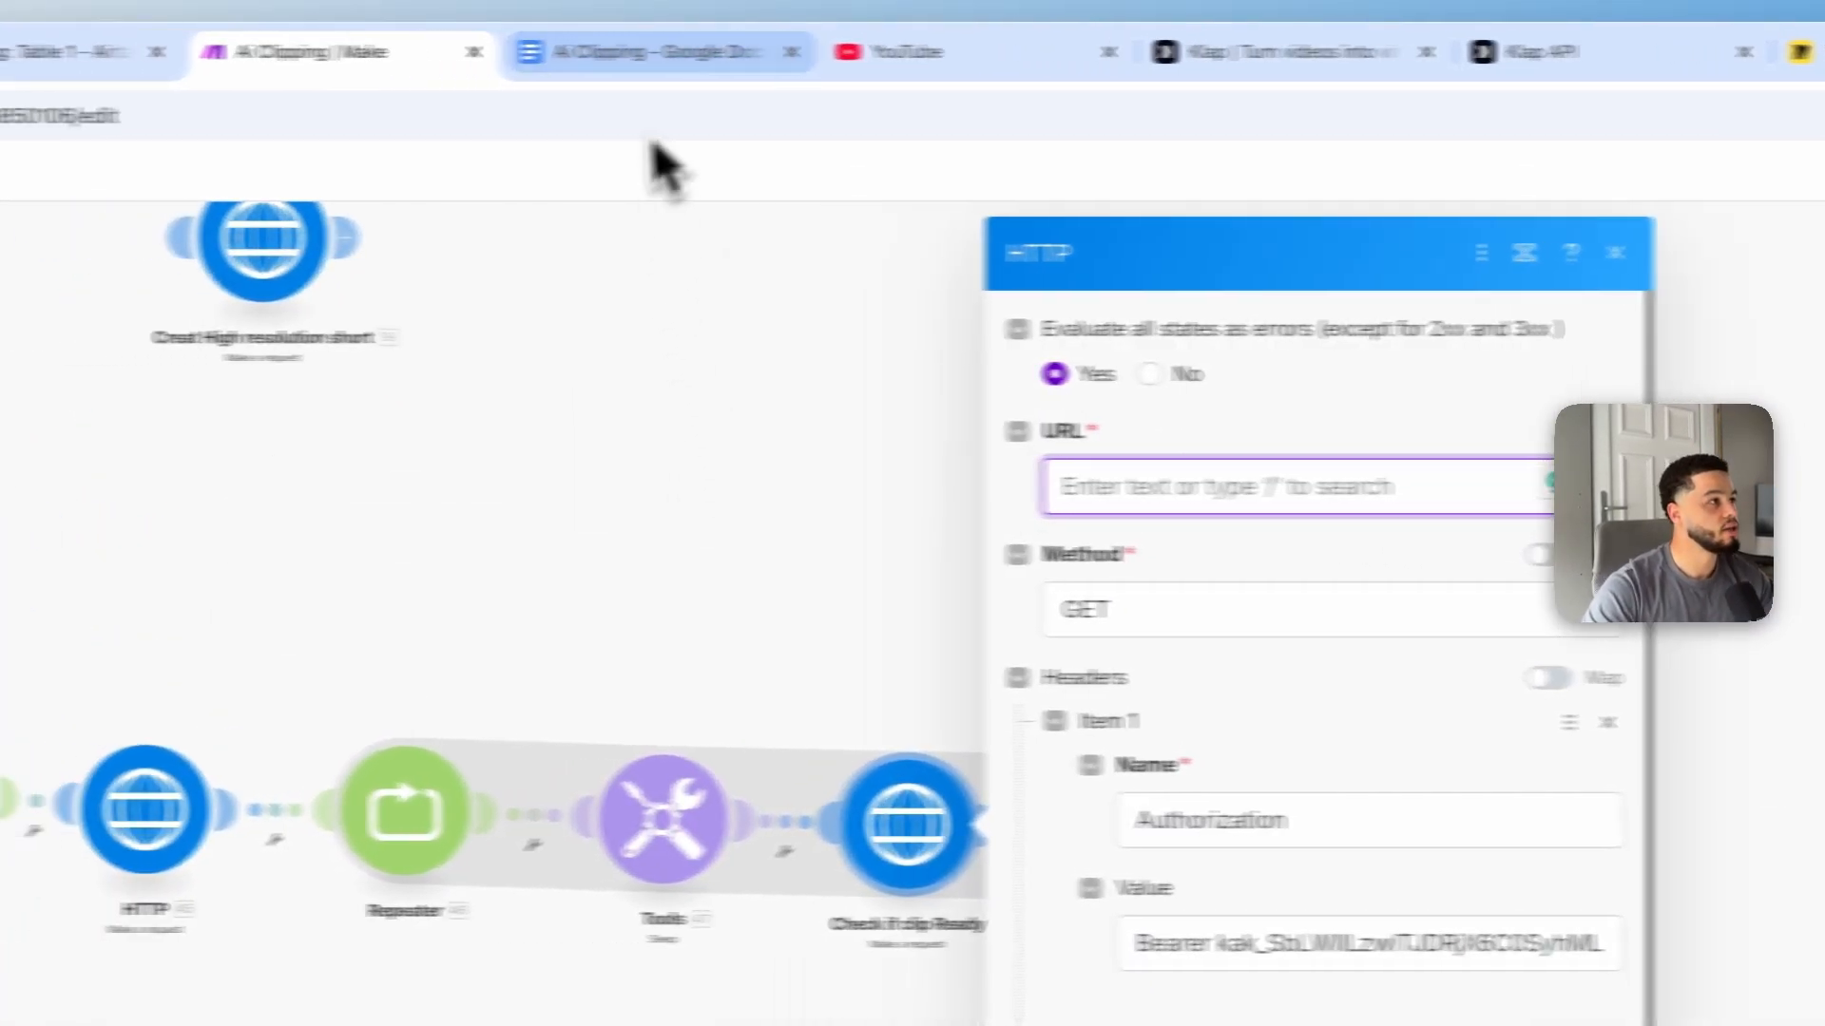
click(431, 55)
scroll(1062, 642, down, 2)
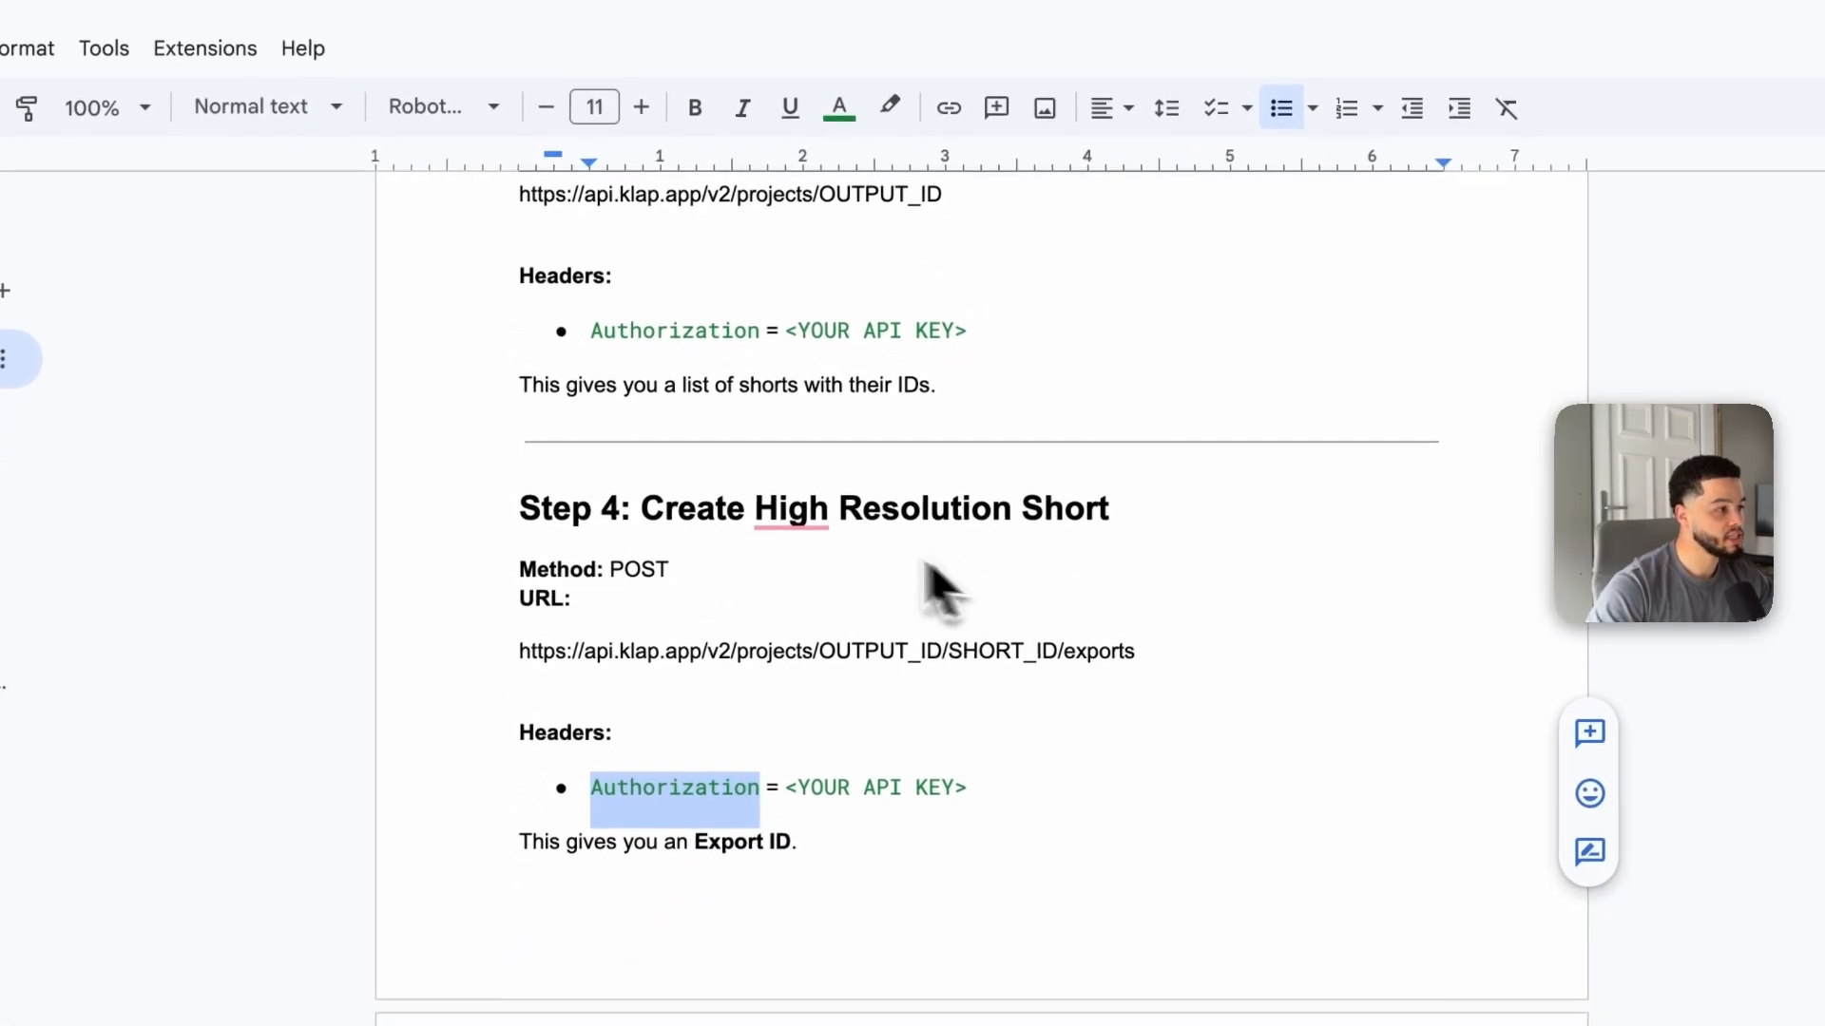
scroll(684, 618, down, 1)
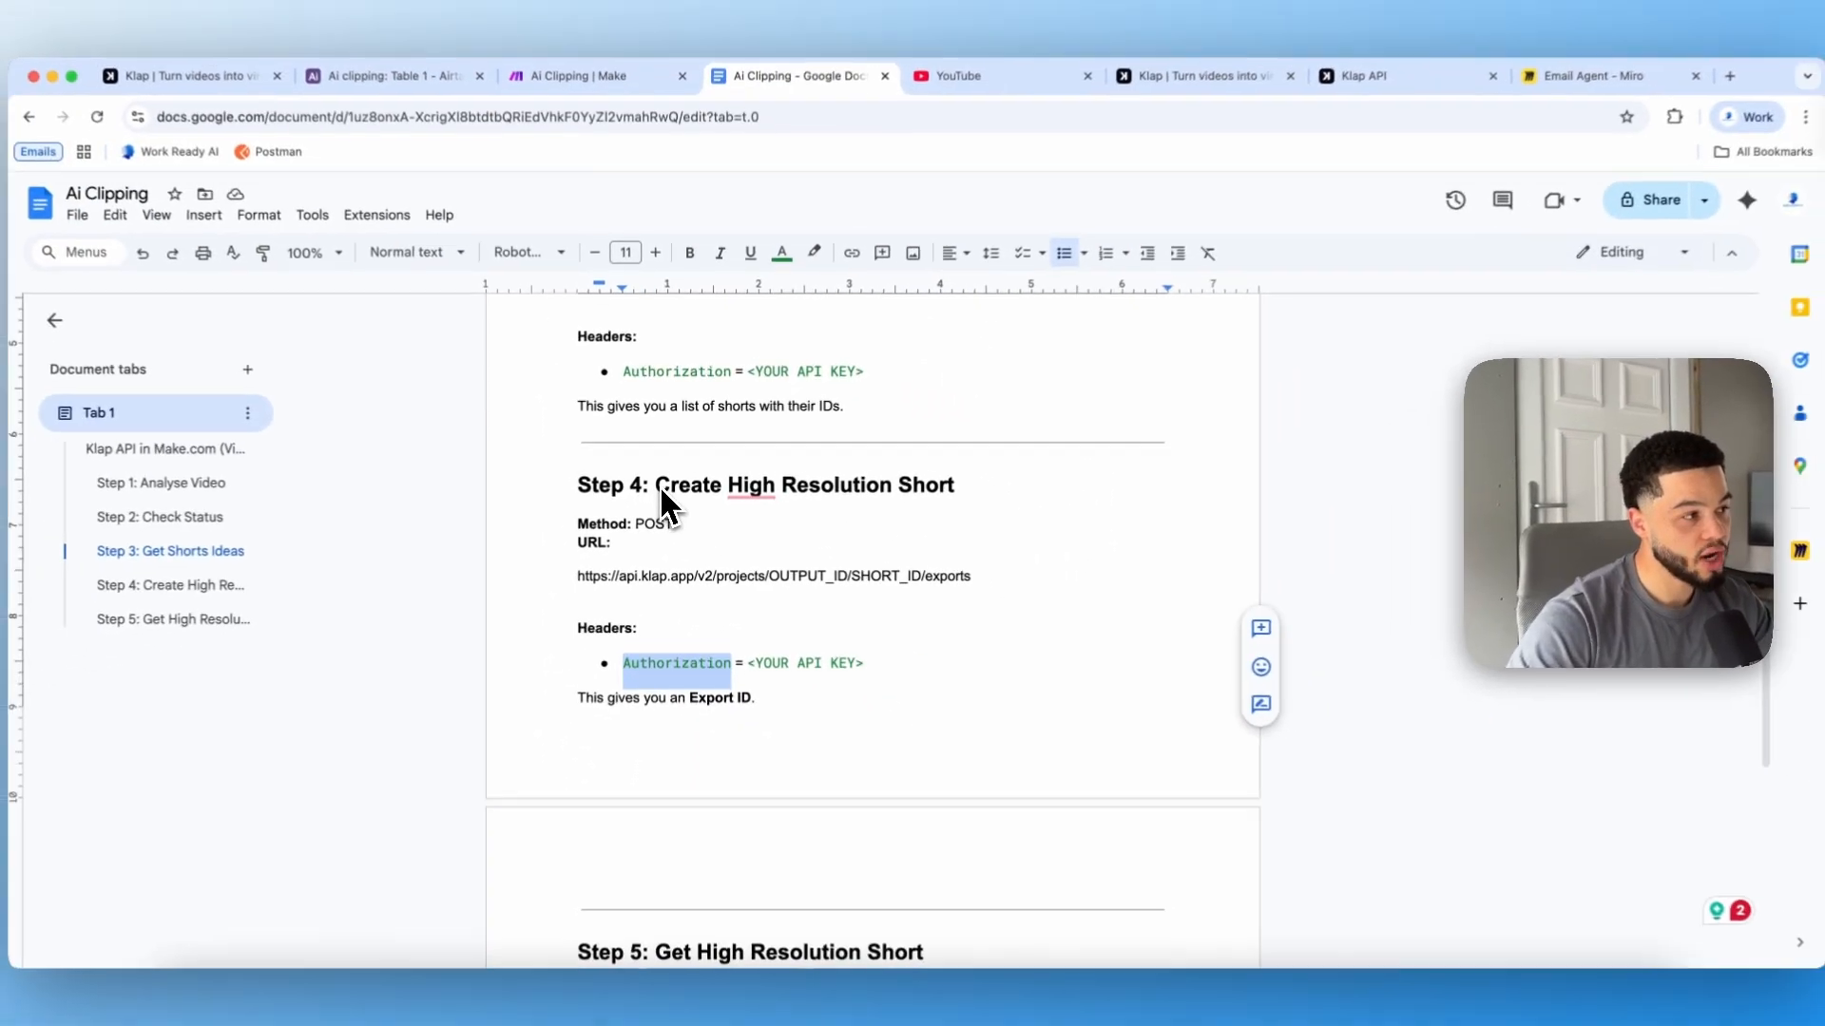
scroll(903, 519, down, 3)
scroll(776, 649, down, 1)
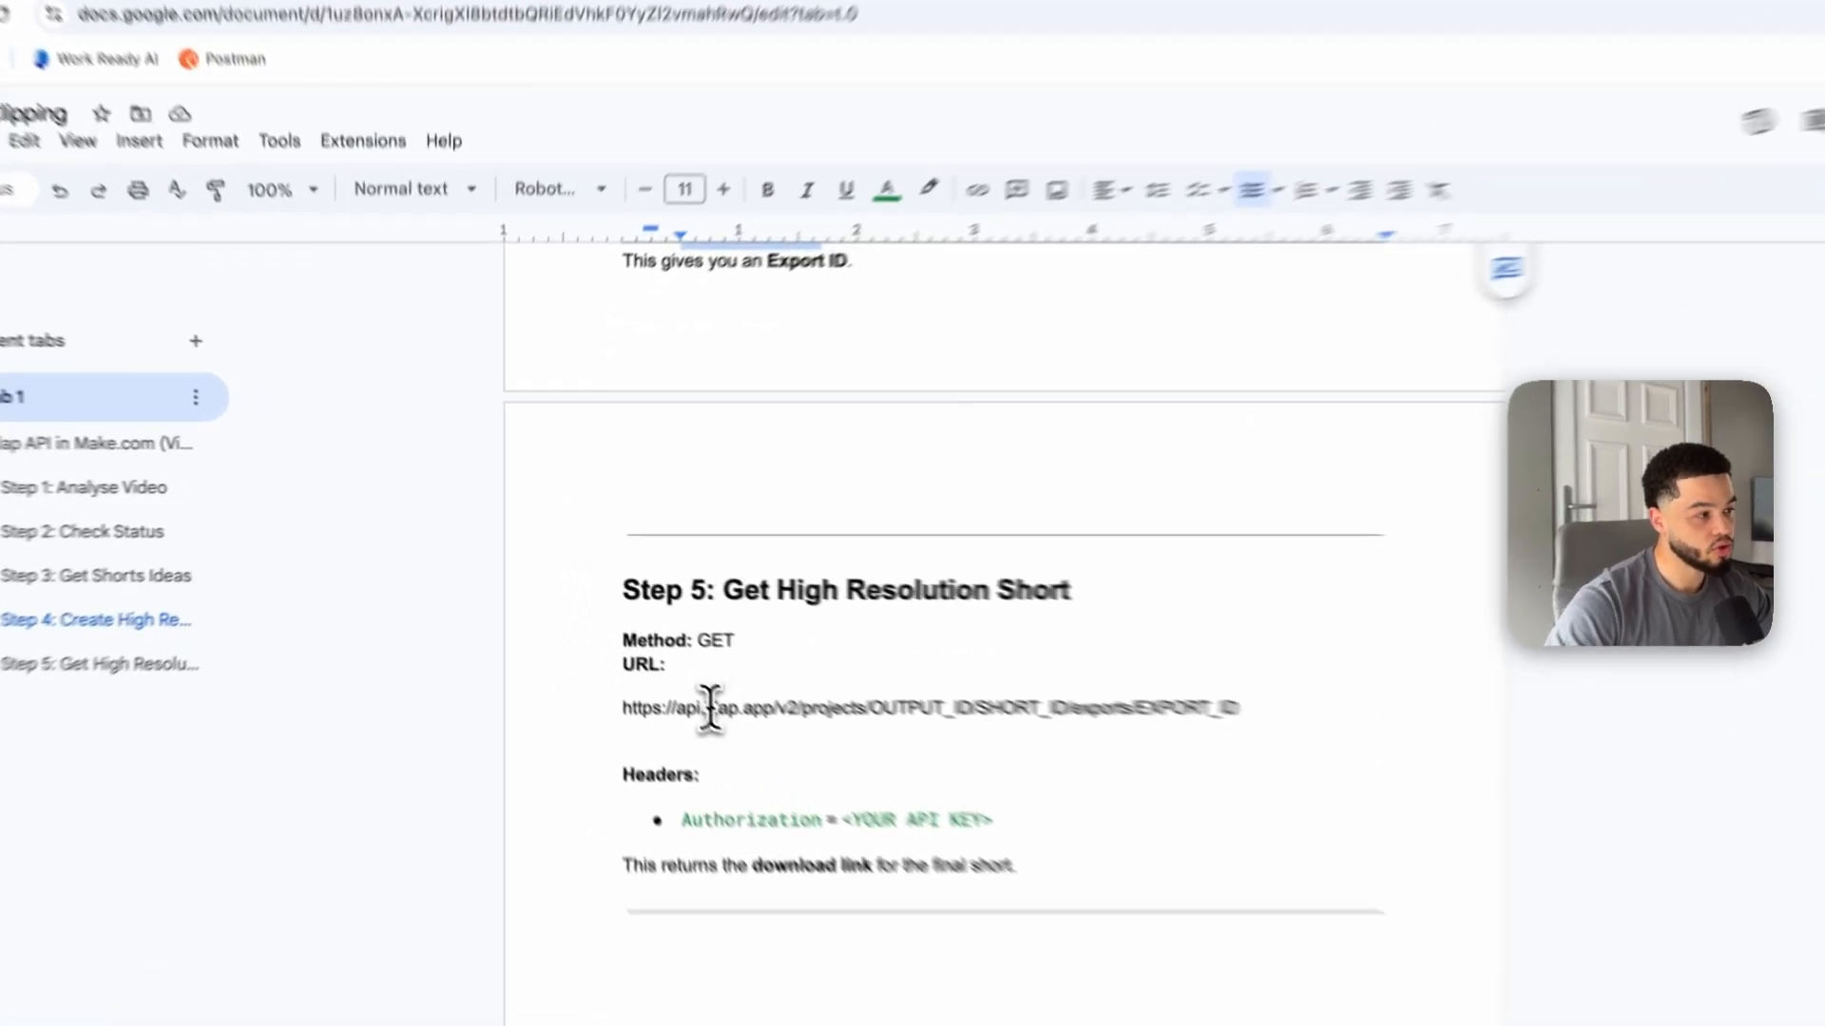
triple_click(646, 650)
key(ctrl+c)
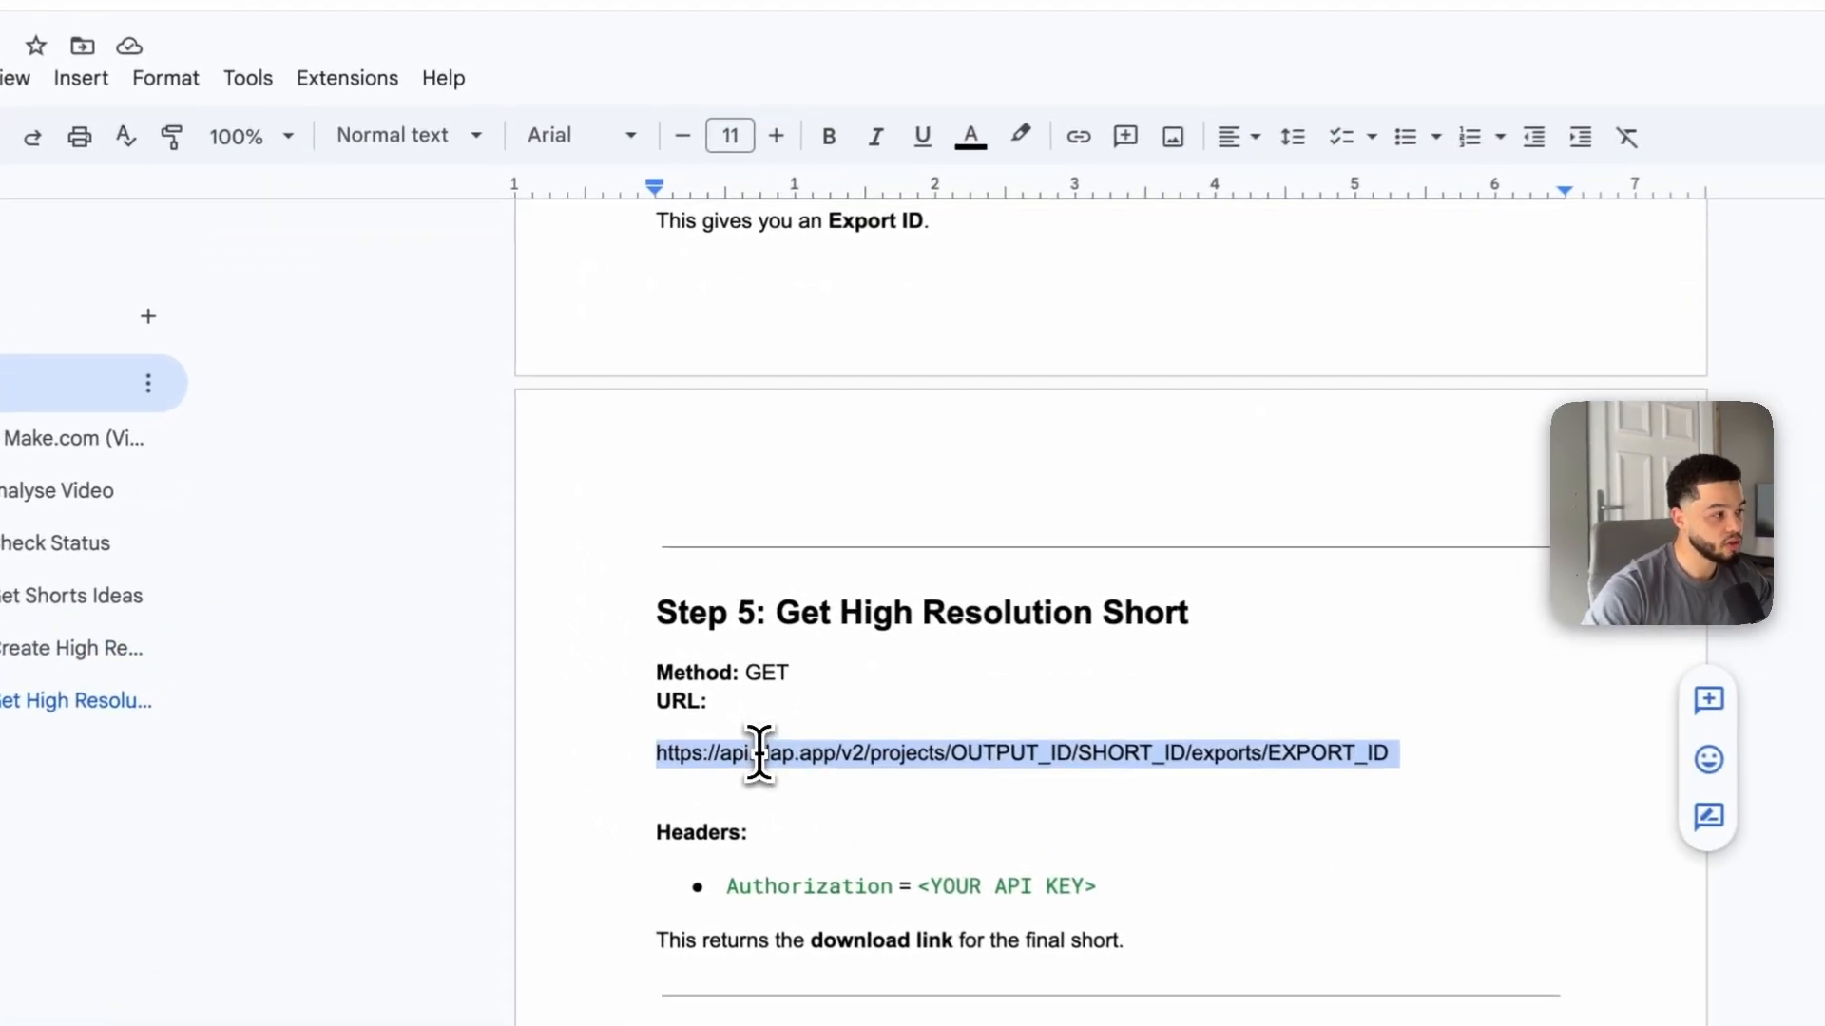
click(532, 51)
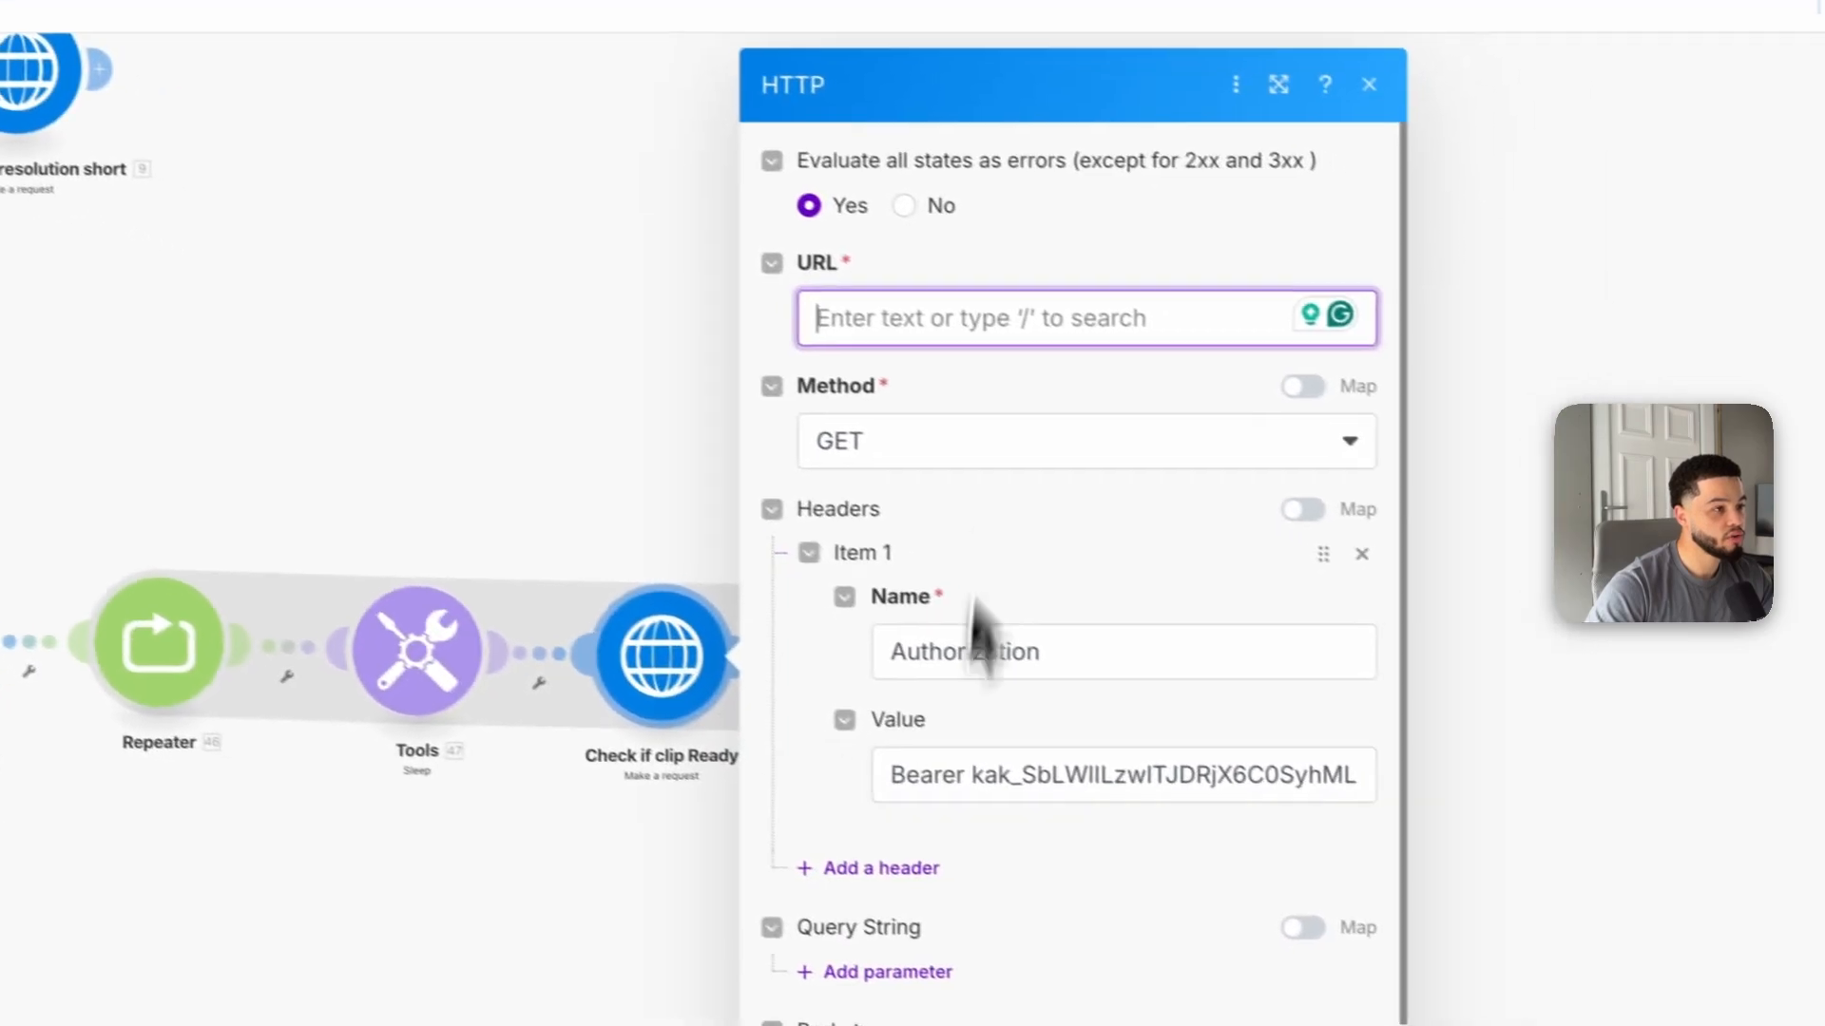
click(952, 317)
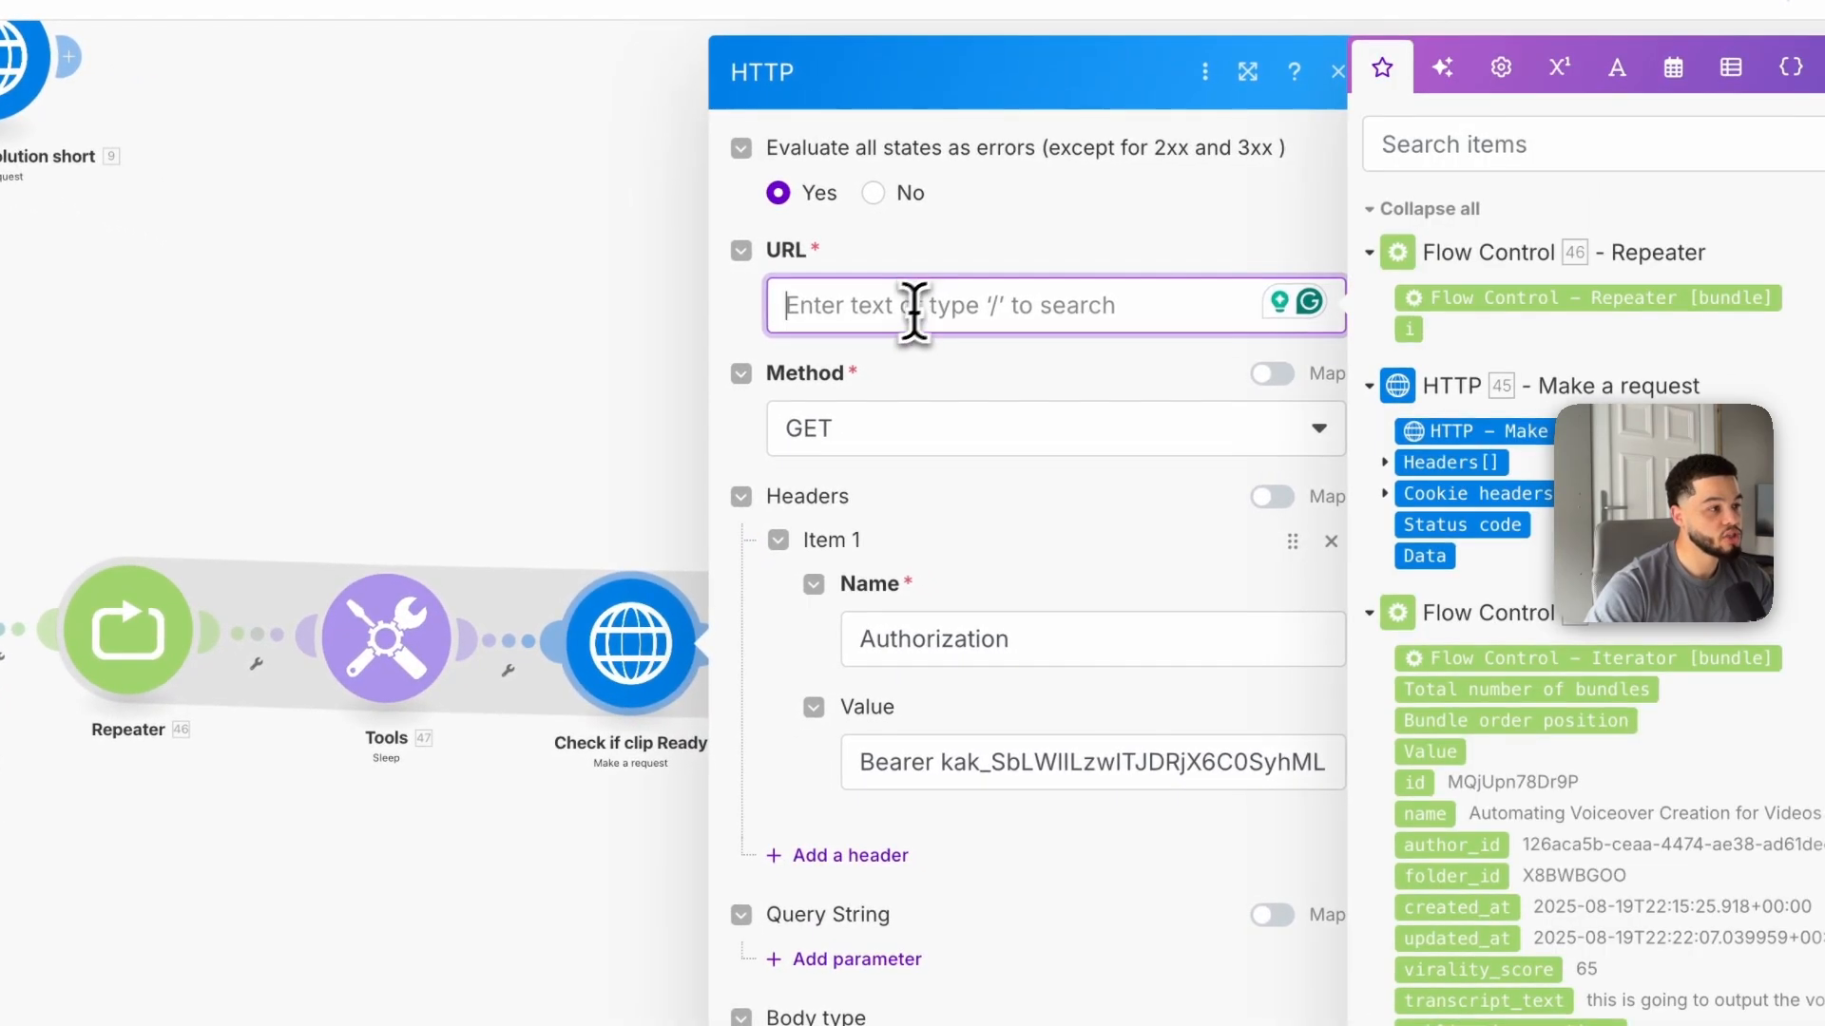
key(ctrl+v)
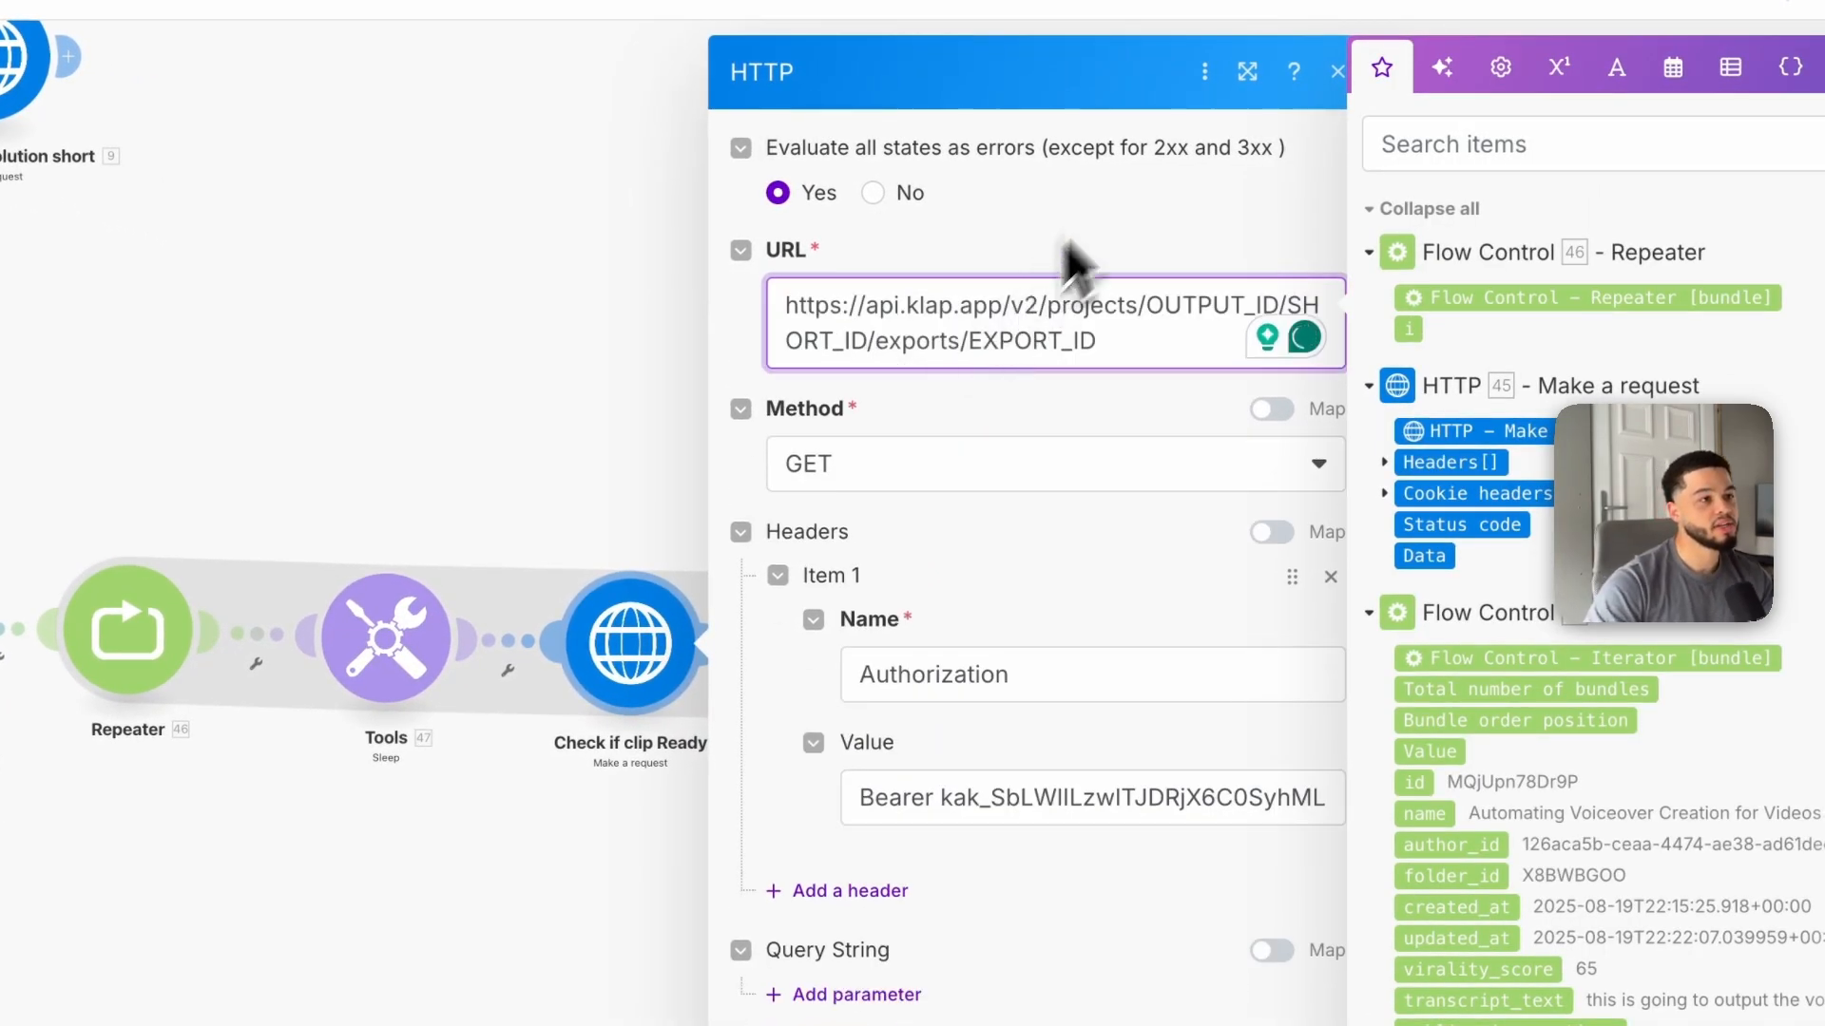
Step: Replace OUTPUT_ID in the pasted module's URL with Check if clip Ready's data id and delete the SHORT_ID placeholder
click(1181, 266)
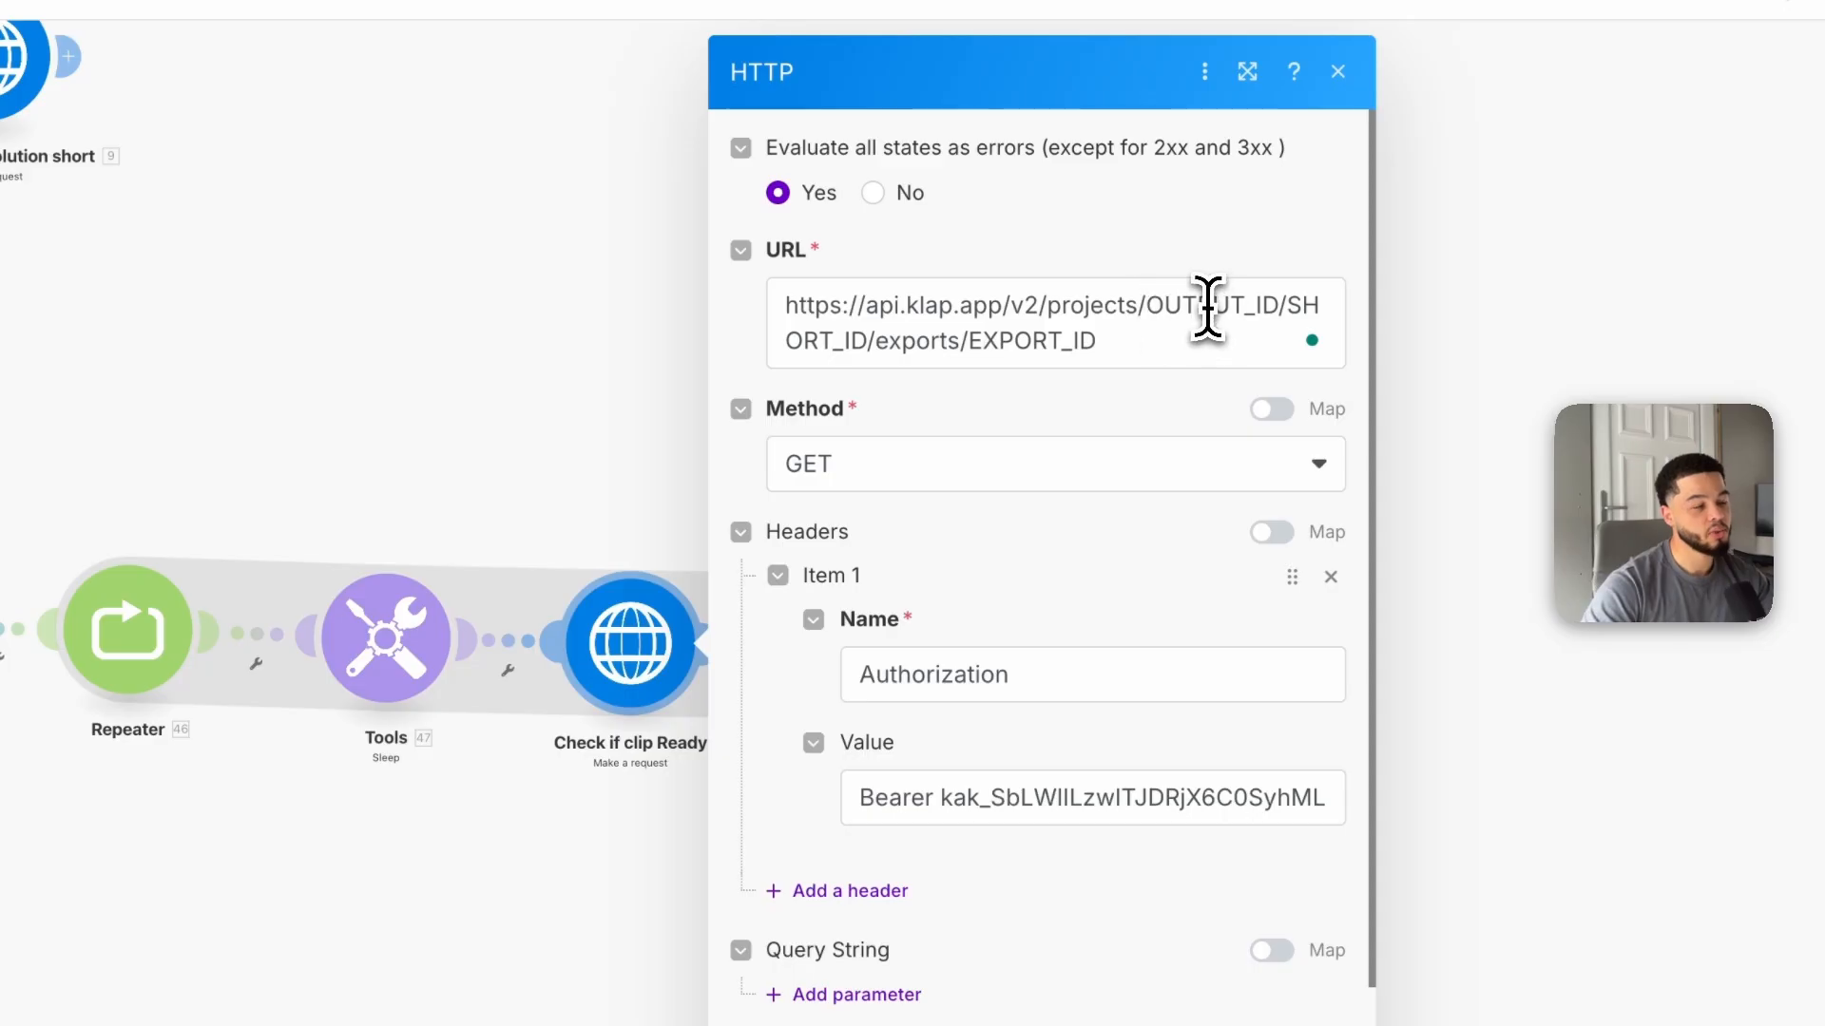
click(1279, 306)
key(BackSpace)
key(BackSpace)
key(BackSpace)
key(BackSpace)
key(BackSpace)
key(BackSpace)
key(BackSpace)
scroll(1558, 556, down, 5)
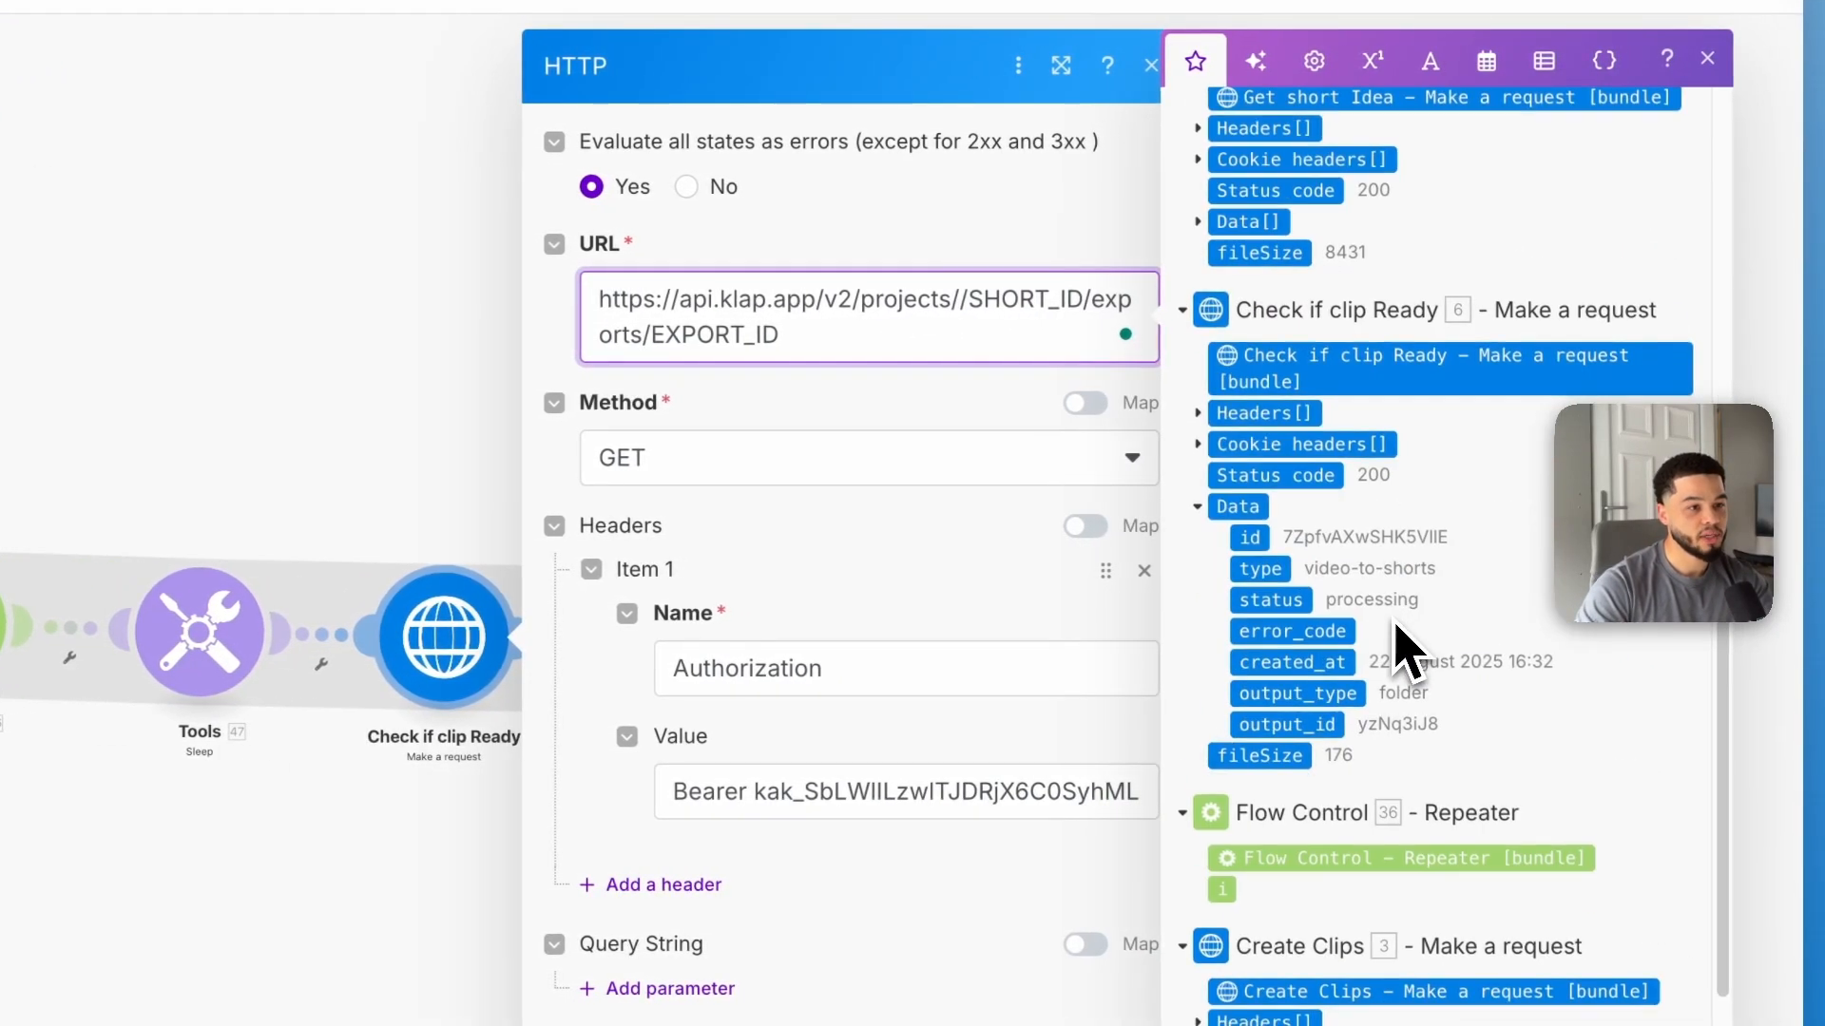
scroll(1397, 635, down, 5)
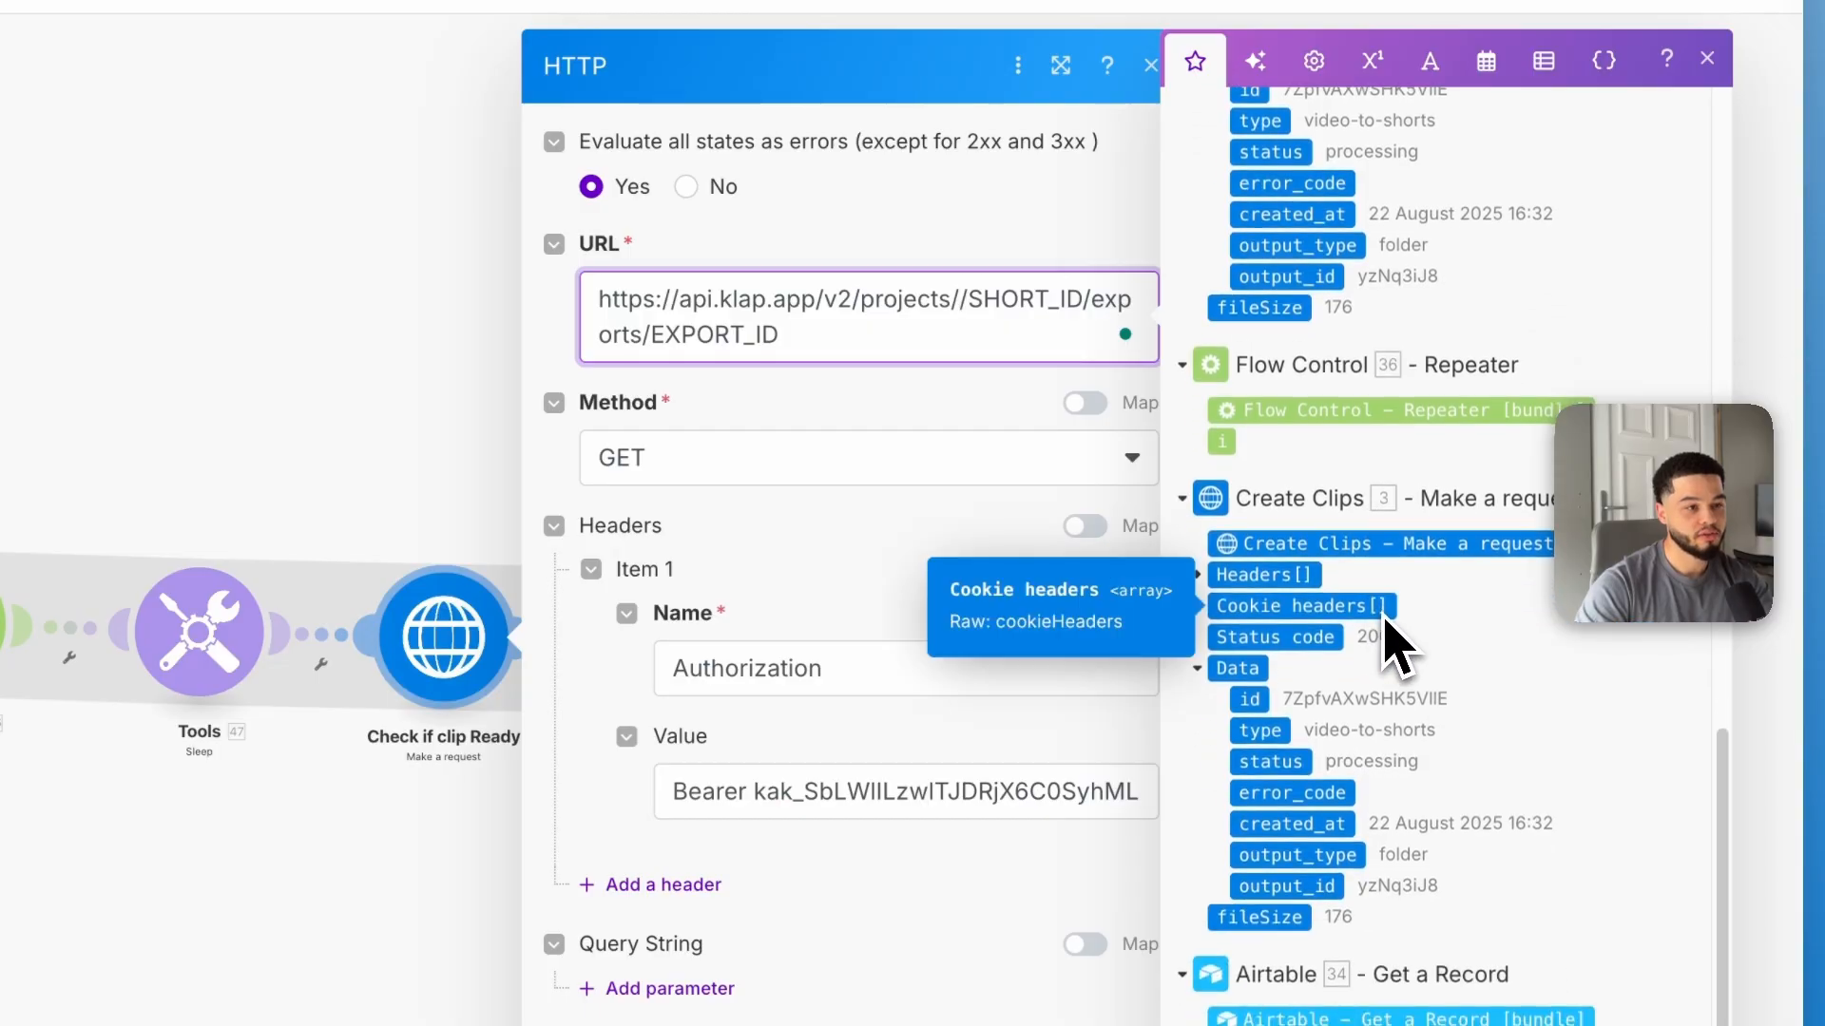
scroll(1390, 639, down, 1)
scroll(1373, 644, up, 5)
scroll(1368, 631, up, 1)
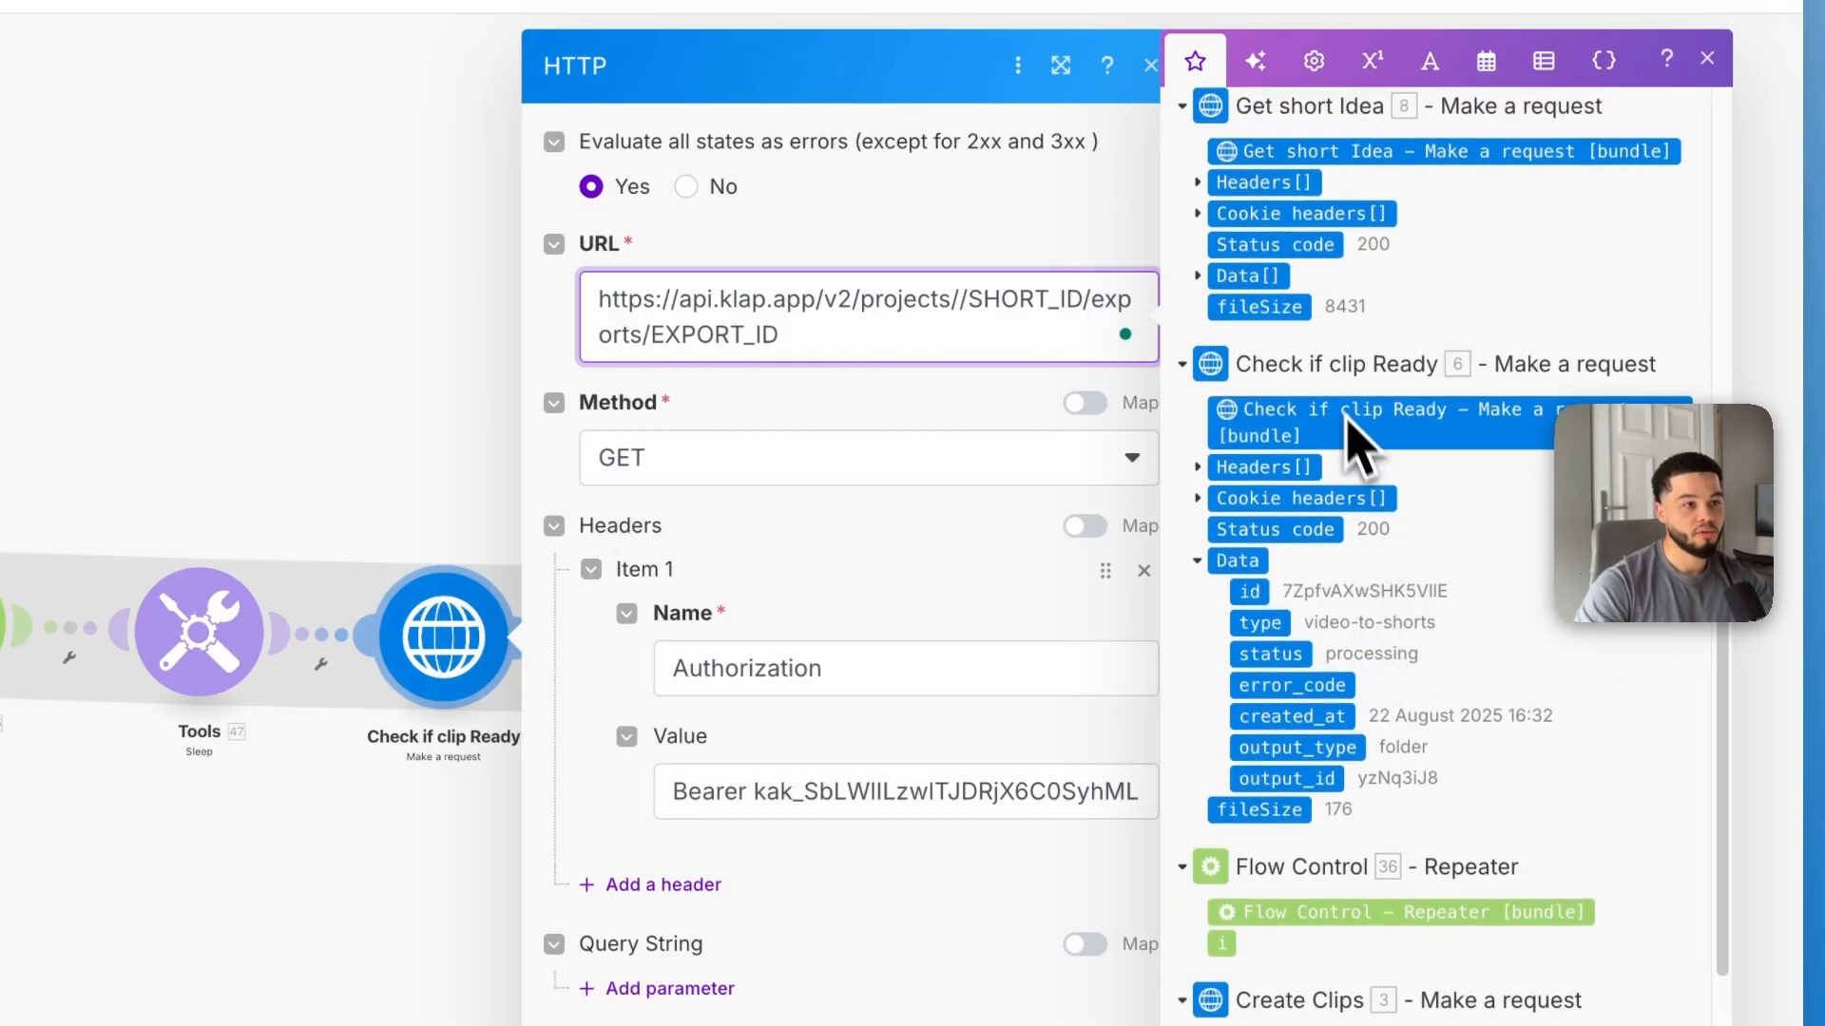
click(1255, 596)
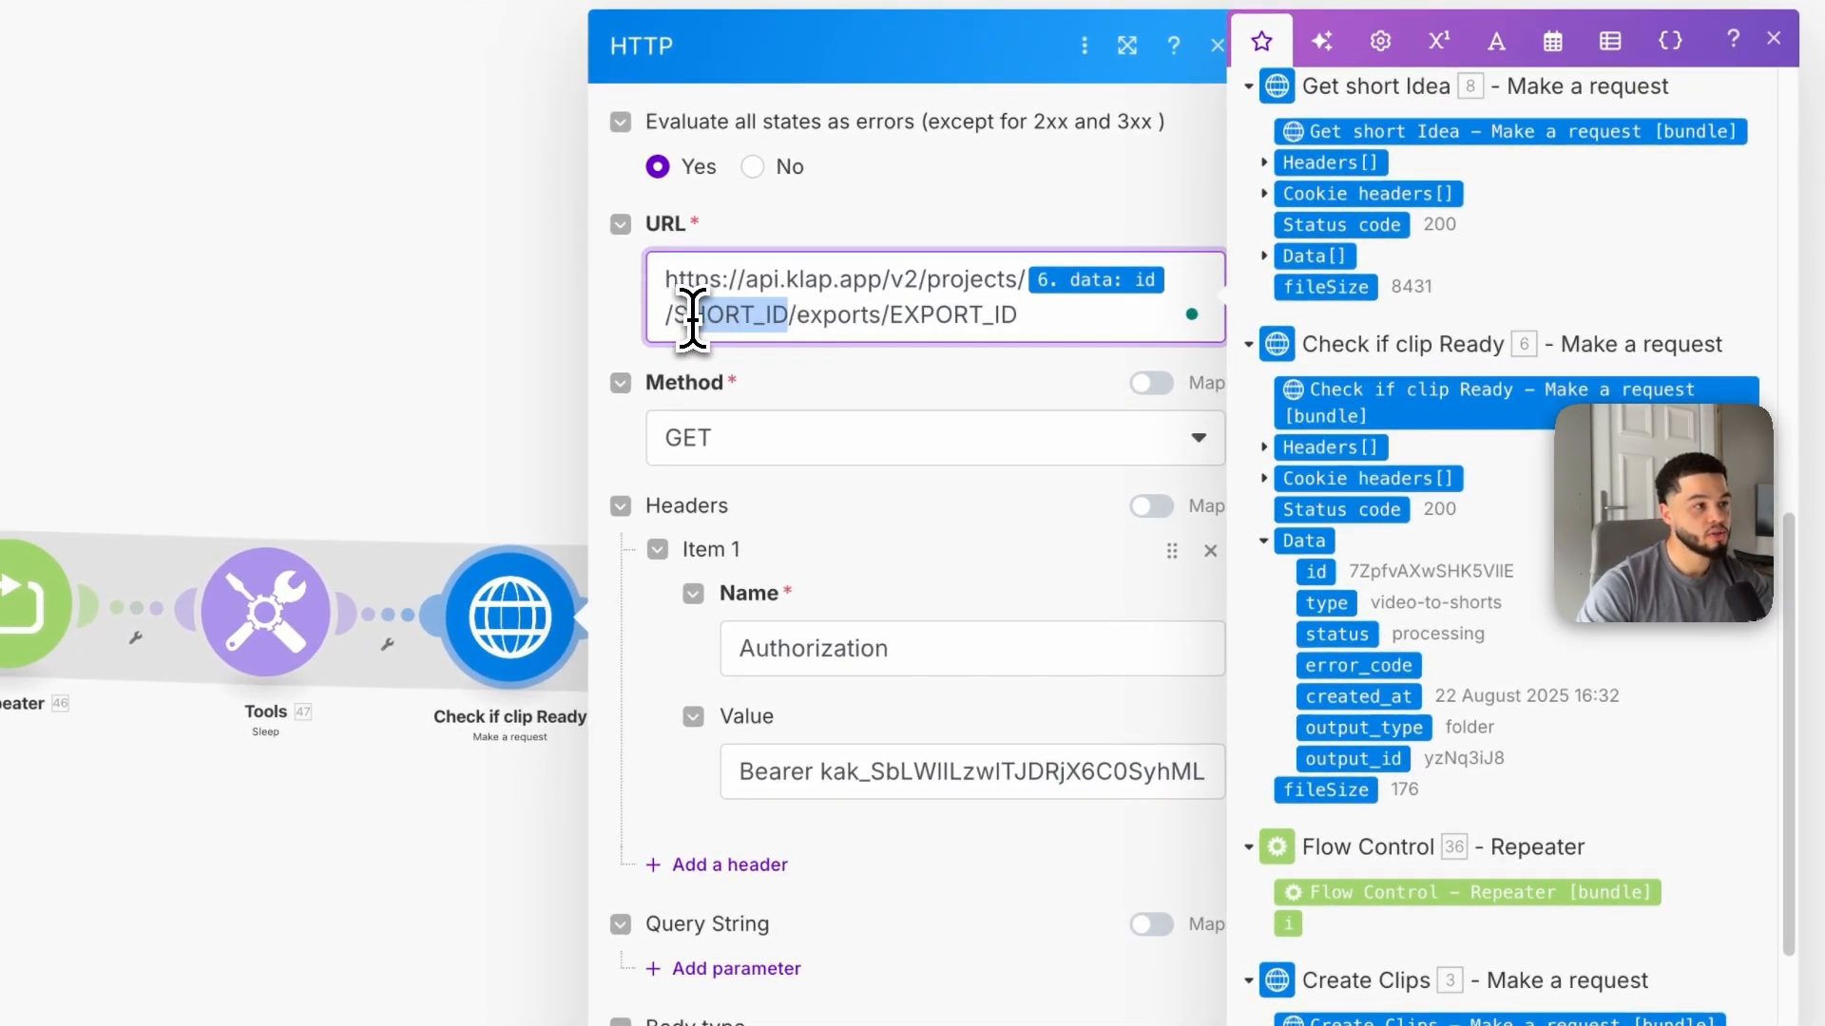
scroll(1349, 589, up, 5)
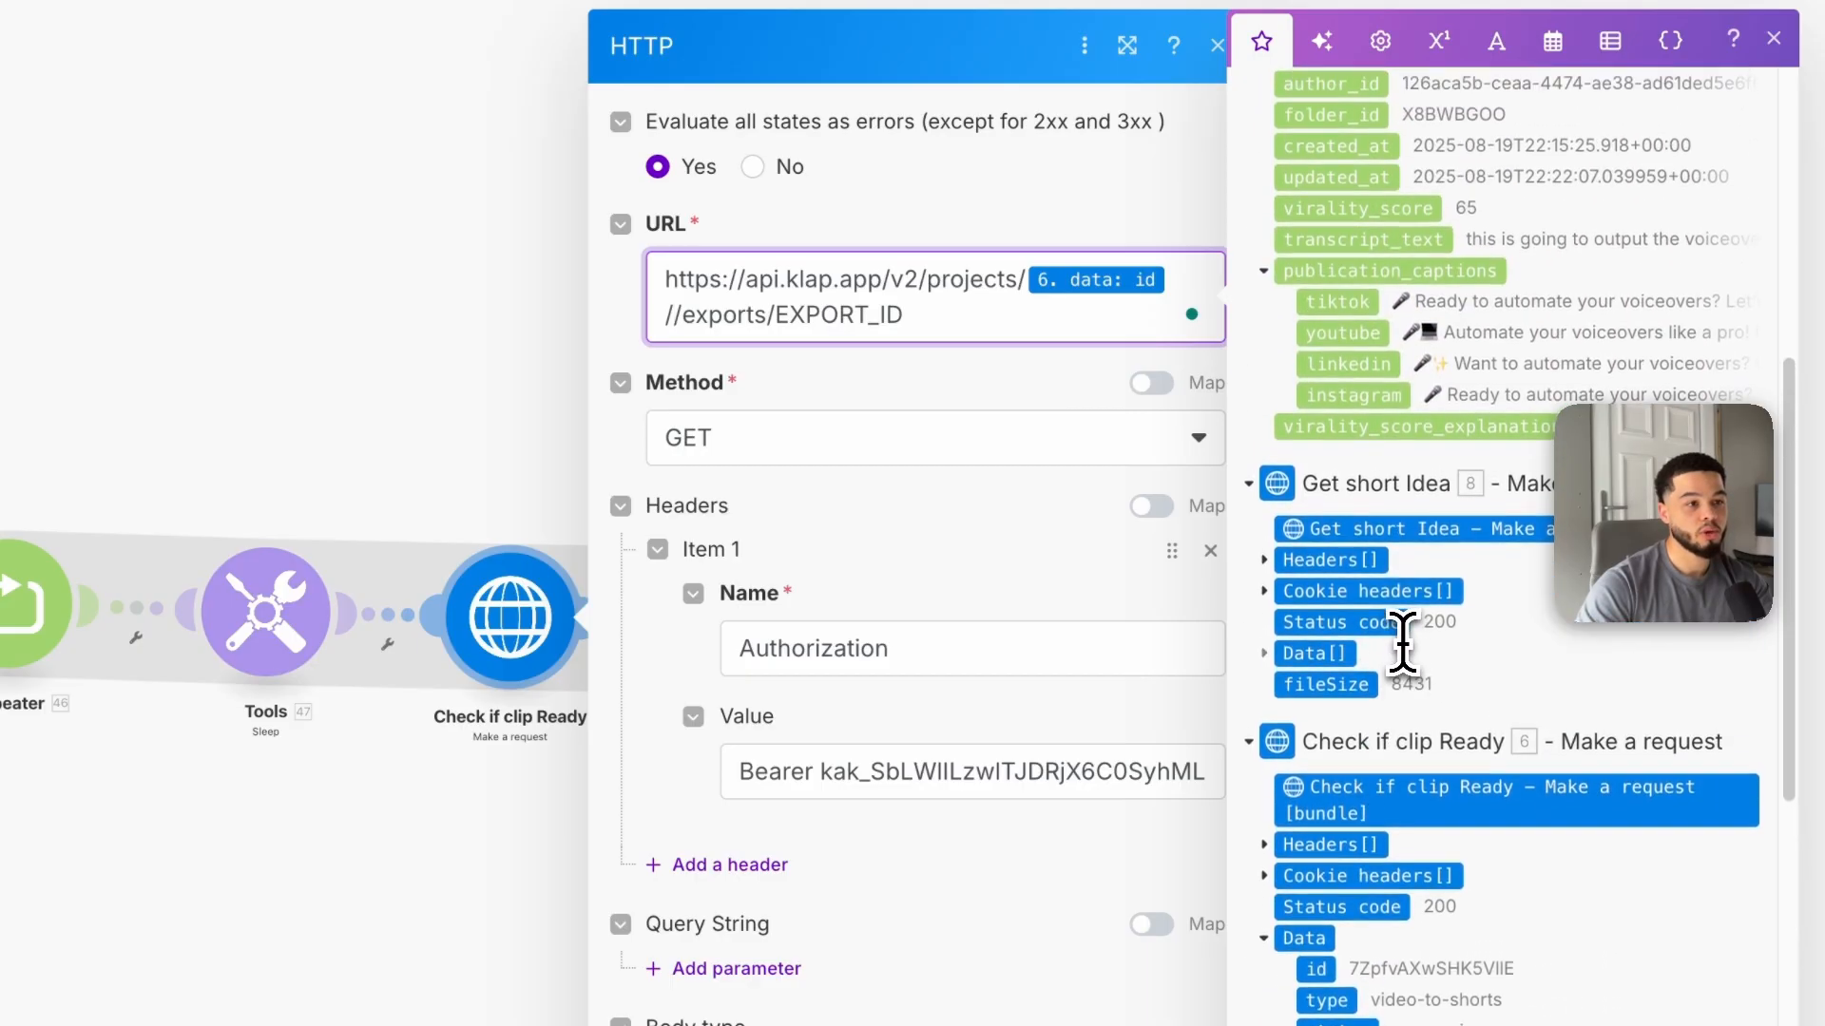
Step: In the URL, map Get short Idea's Data[] id into the short slot and replace EXPORT_ID with Creat High resolution short's data id
click(1271, 653)
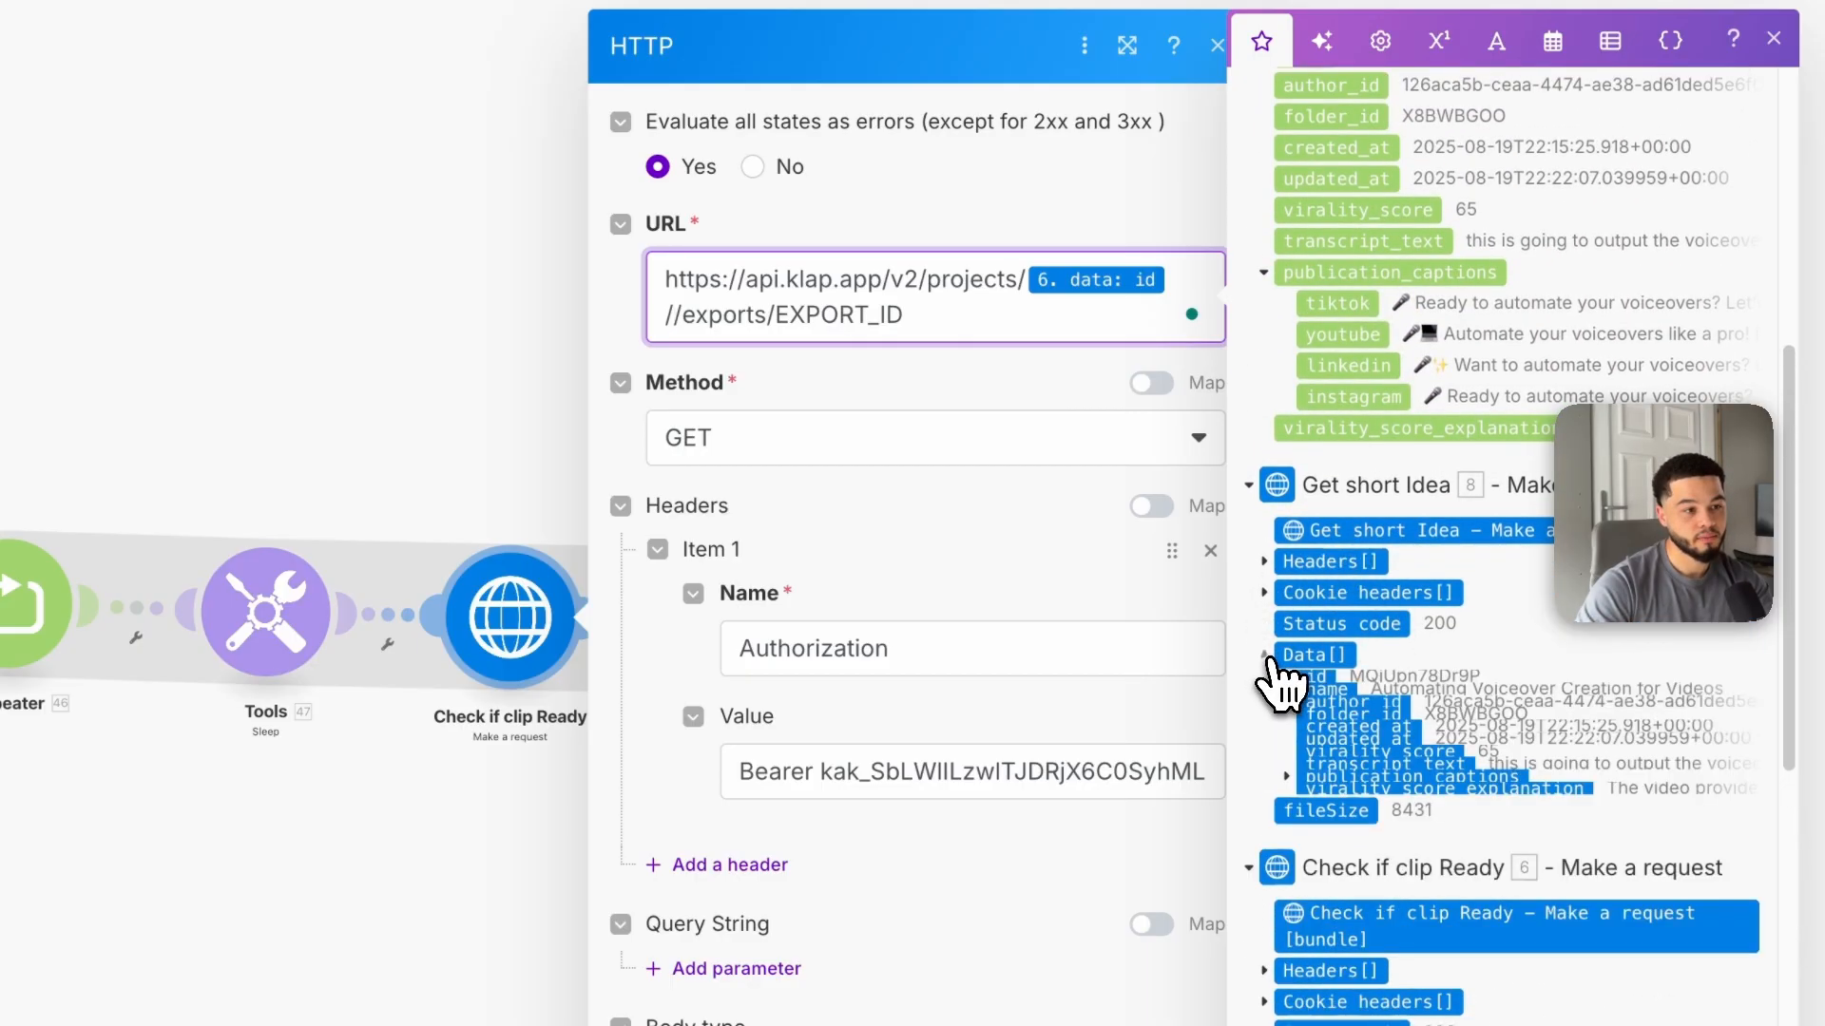
click(1321, 688)
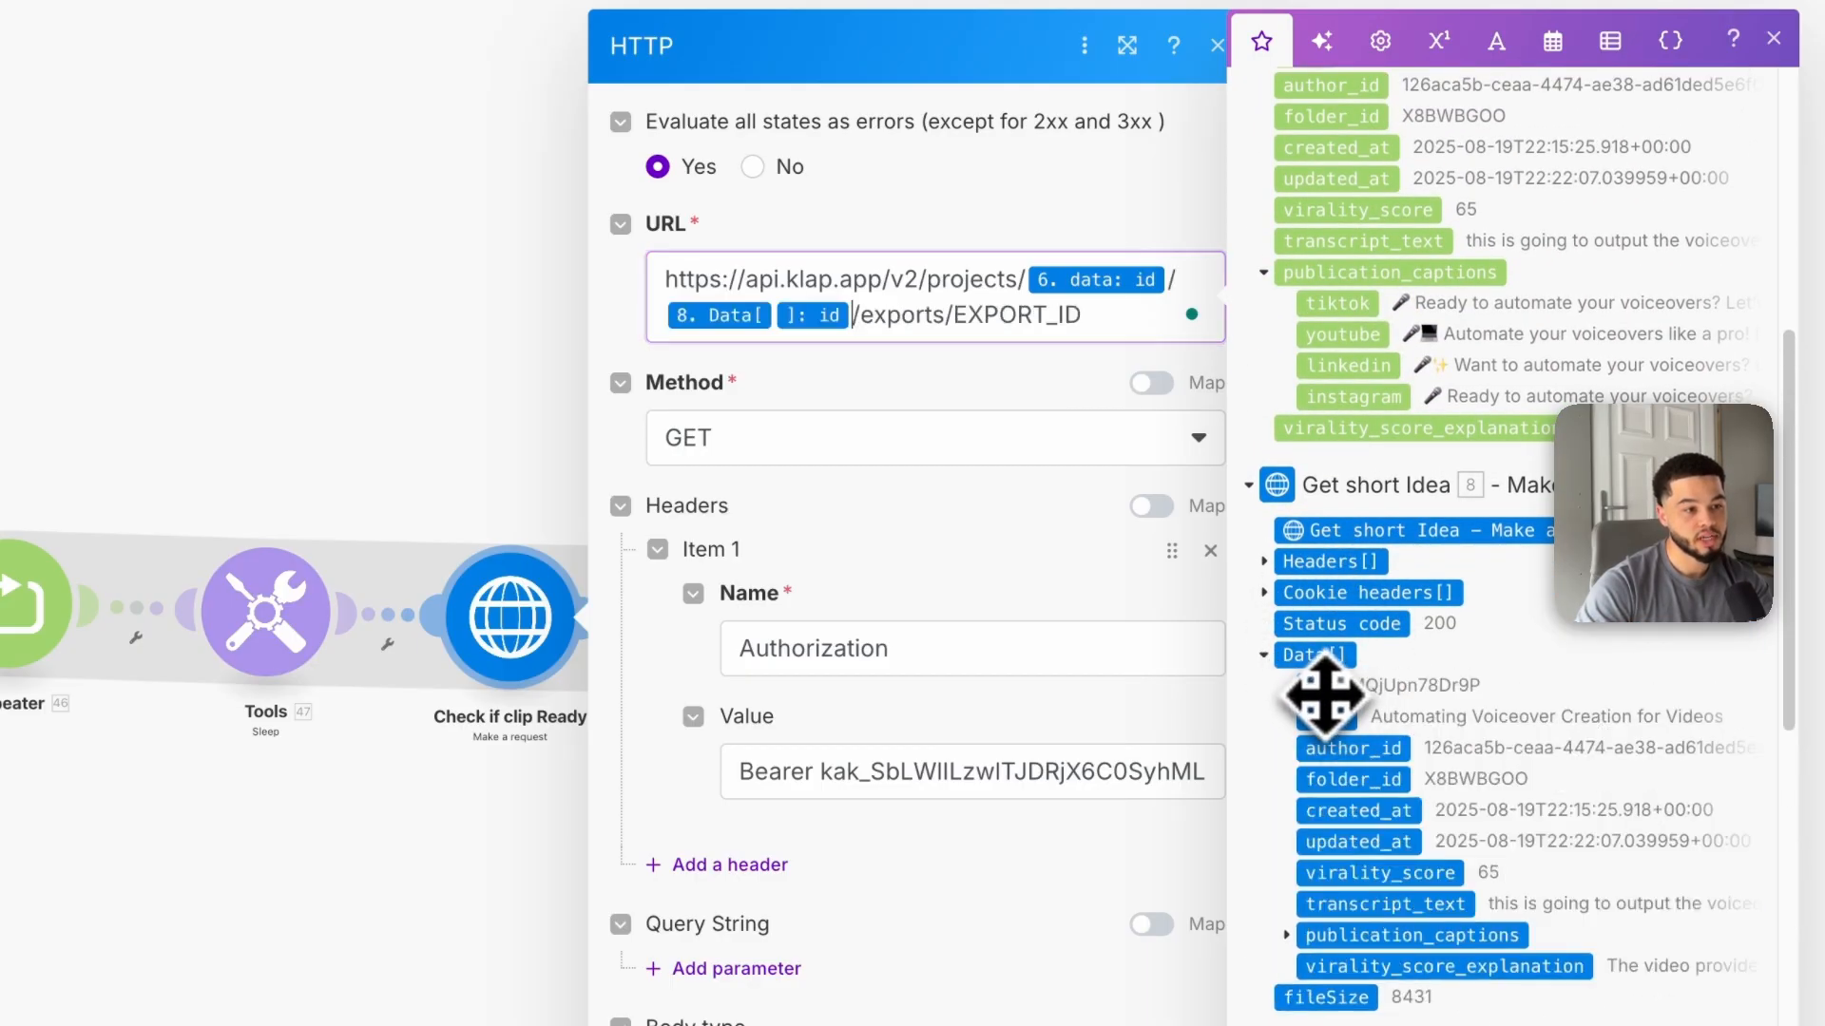
double_click(944, 332)
key(BackSpace)
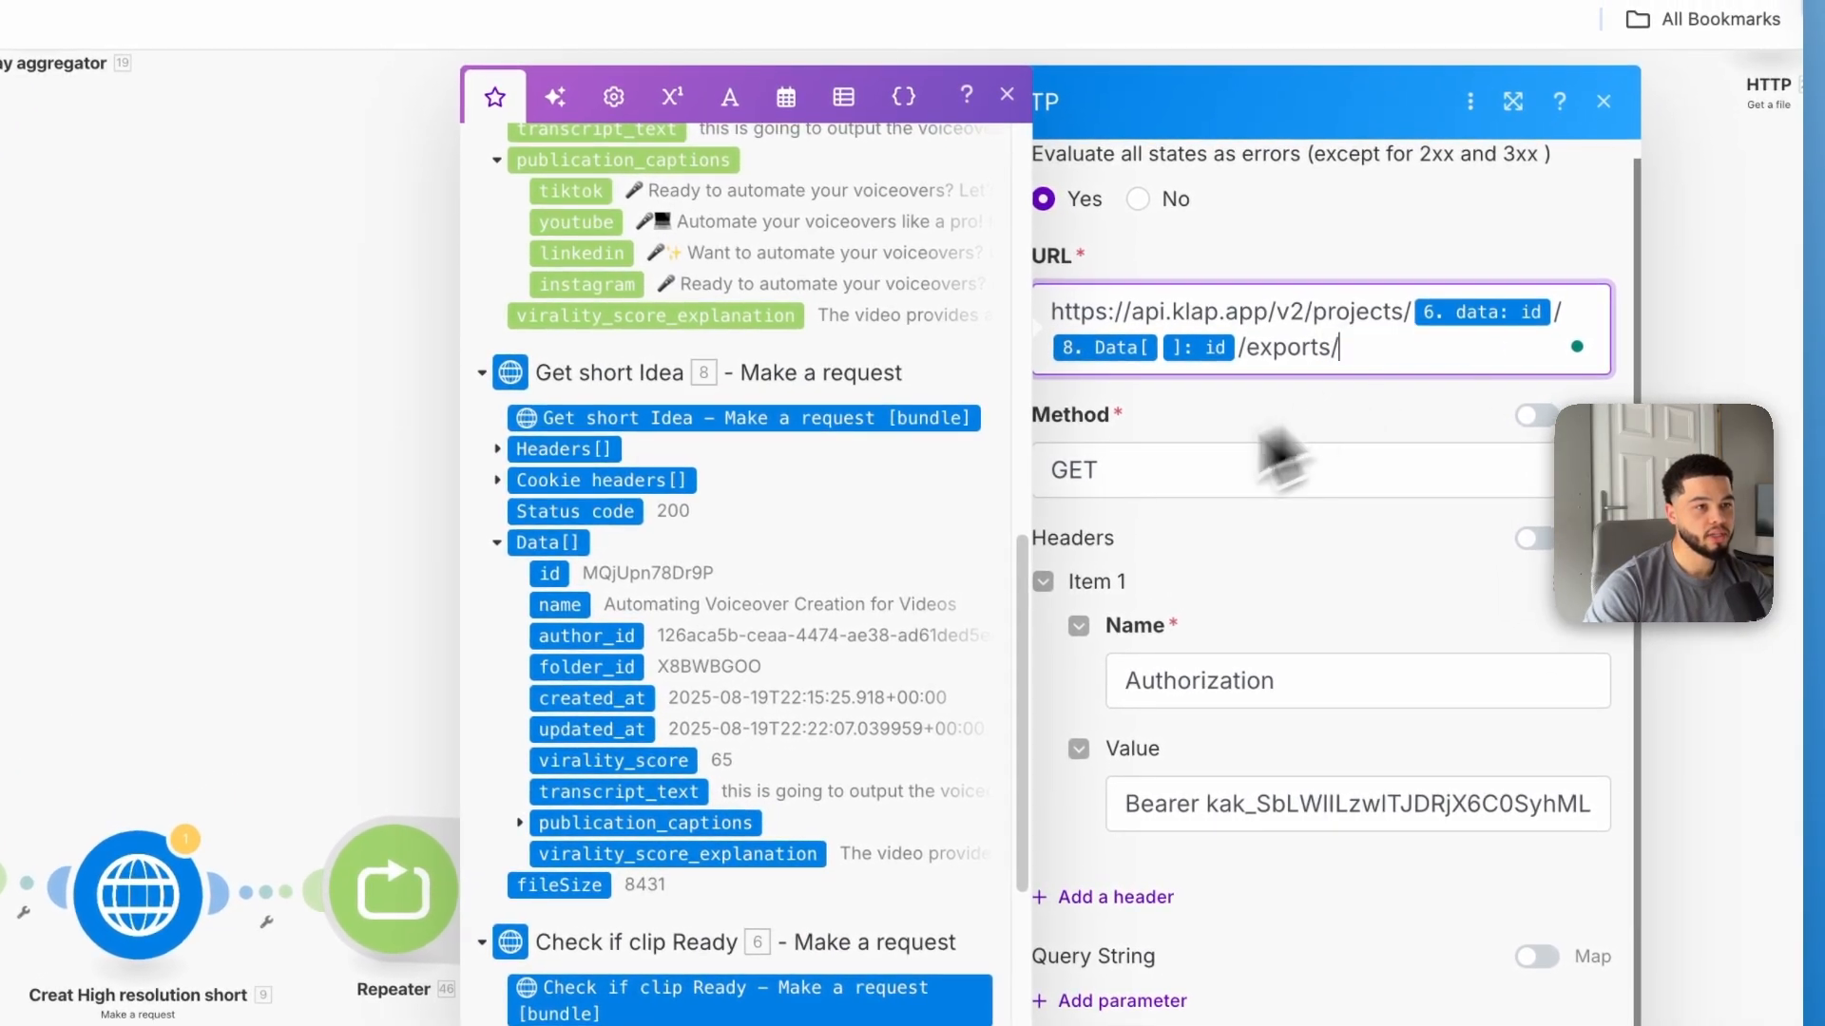
scroll(723, 665, up, 10)
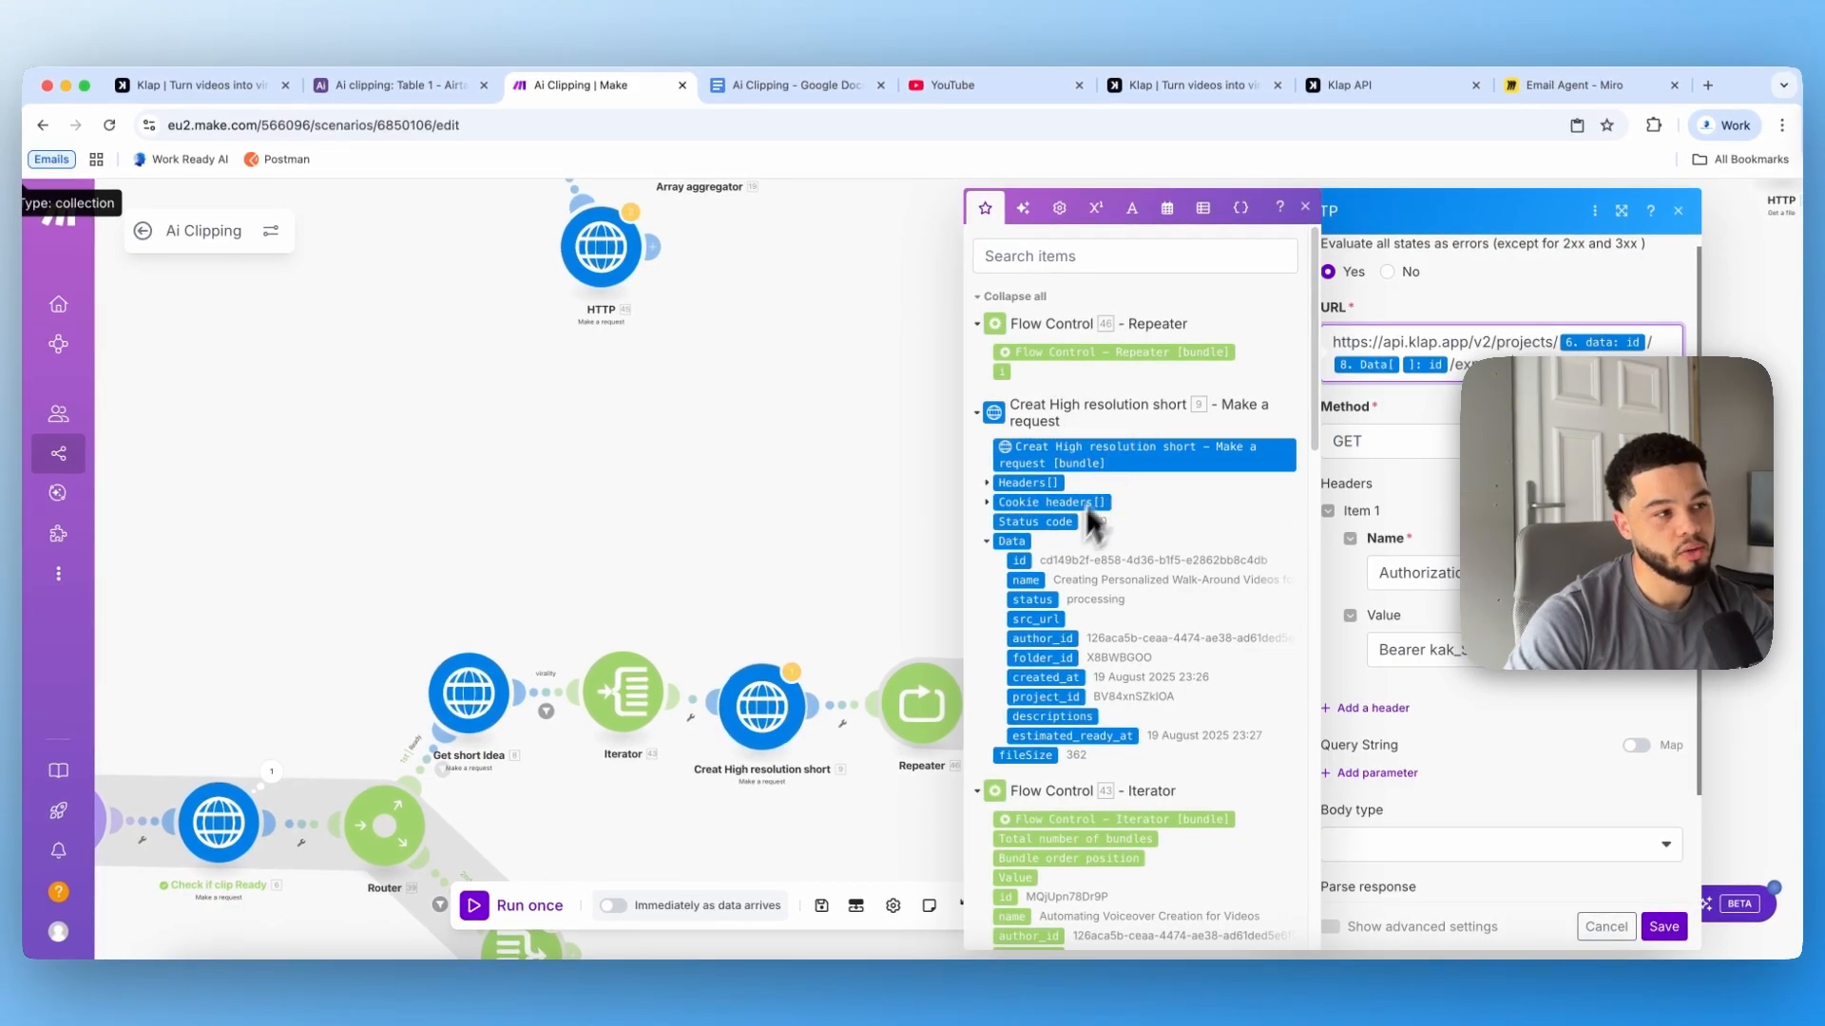
click(1018, 561)
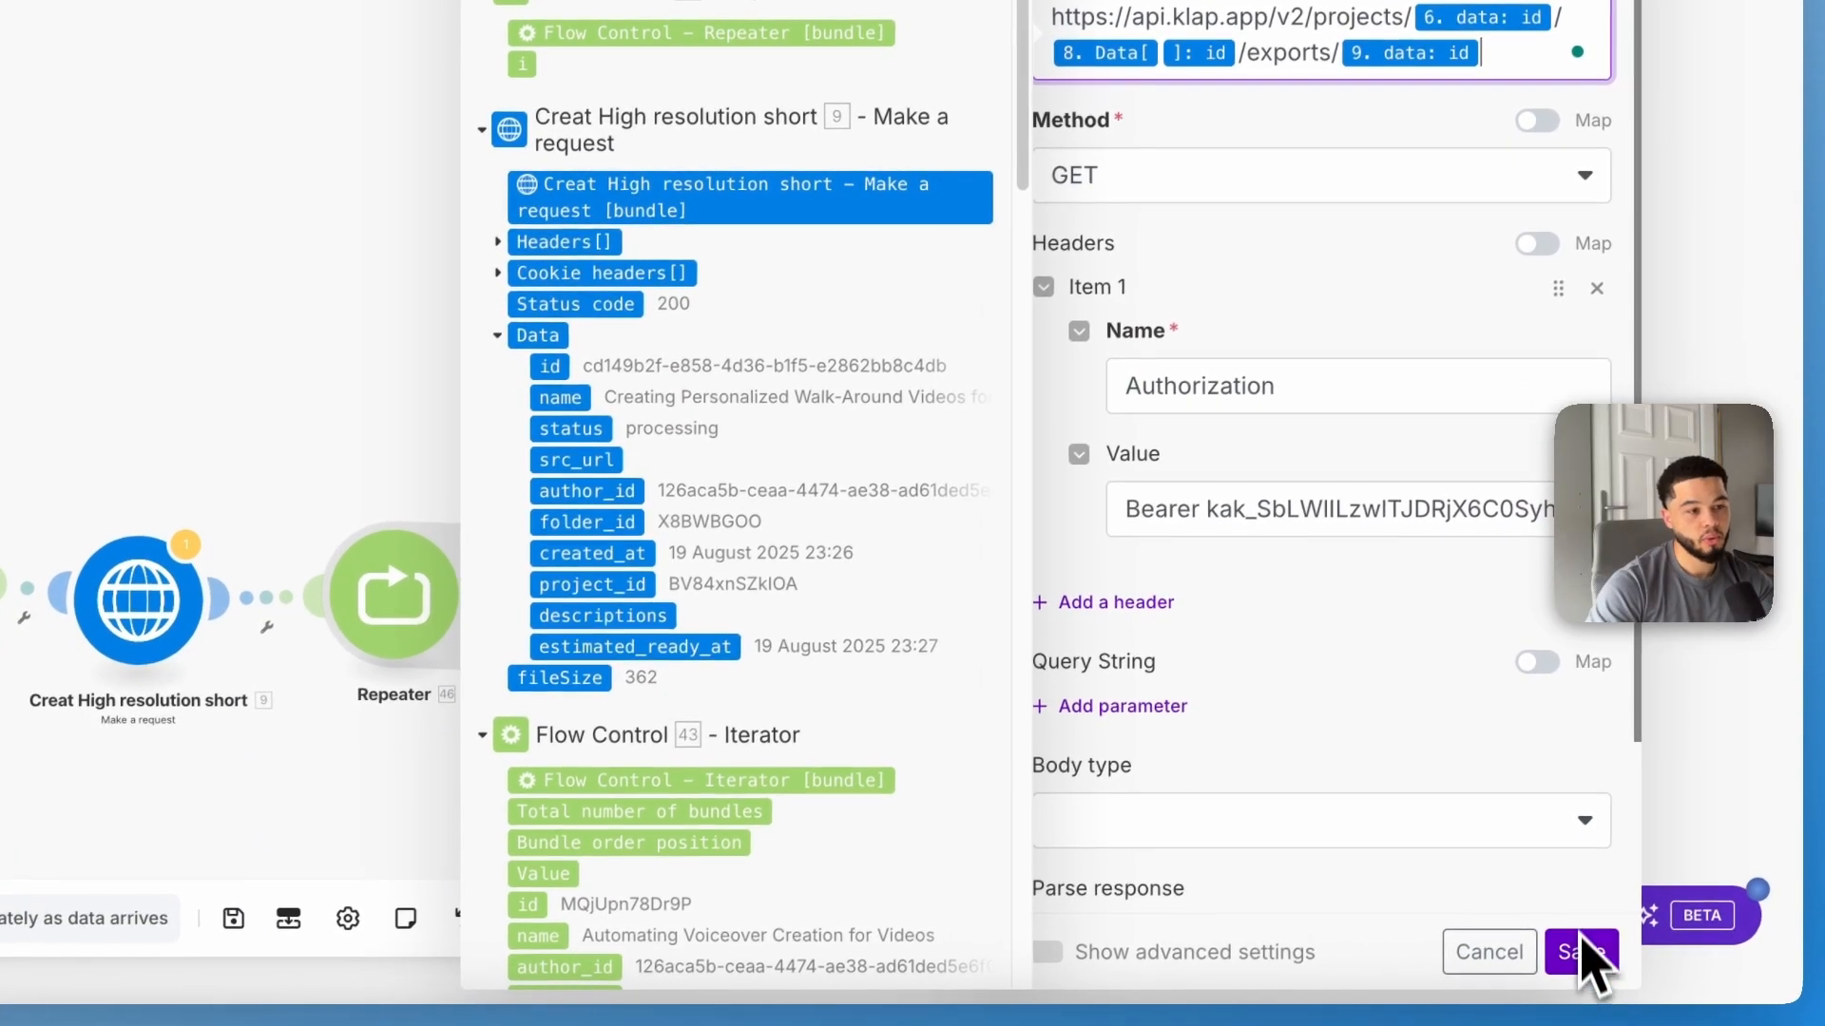
Step: Check the Authorization header's name and Bearer value, then save the request module
click(1595, 958)
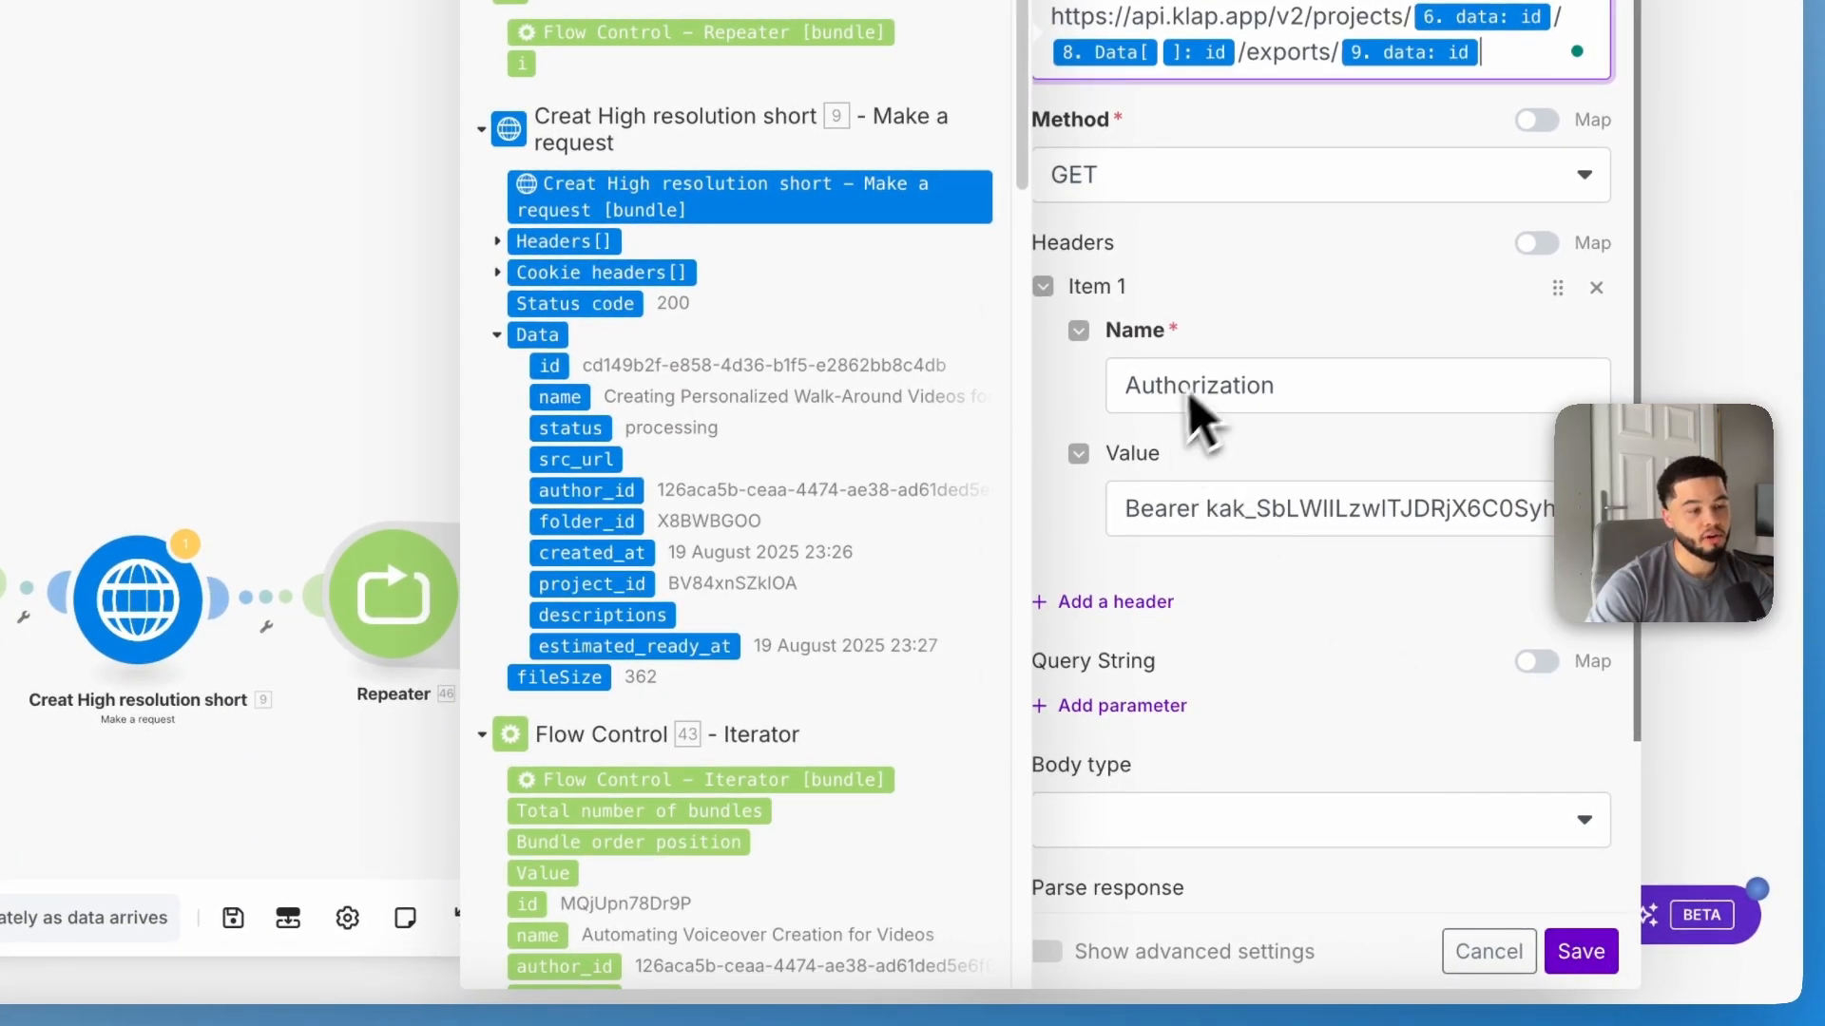
drag(1303, 388, 1098, 385)
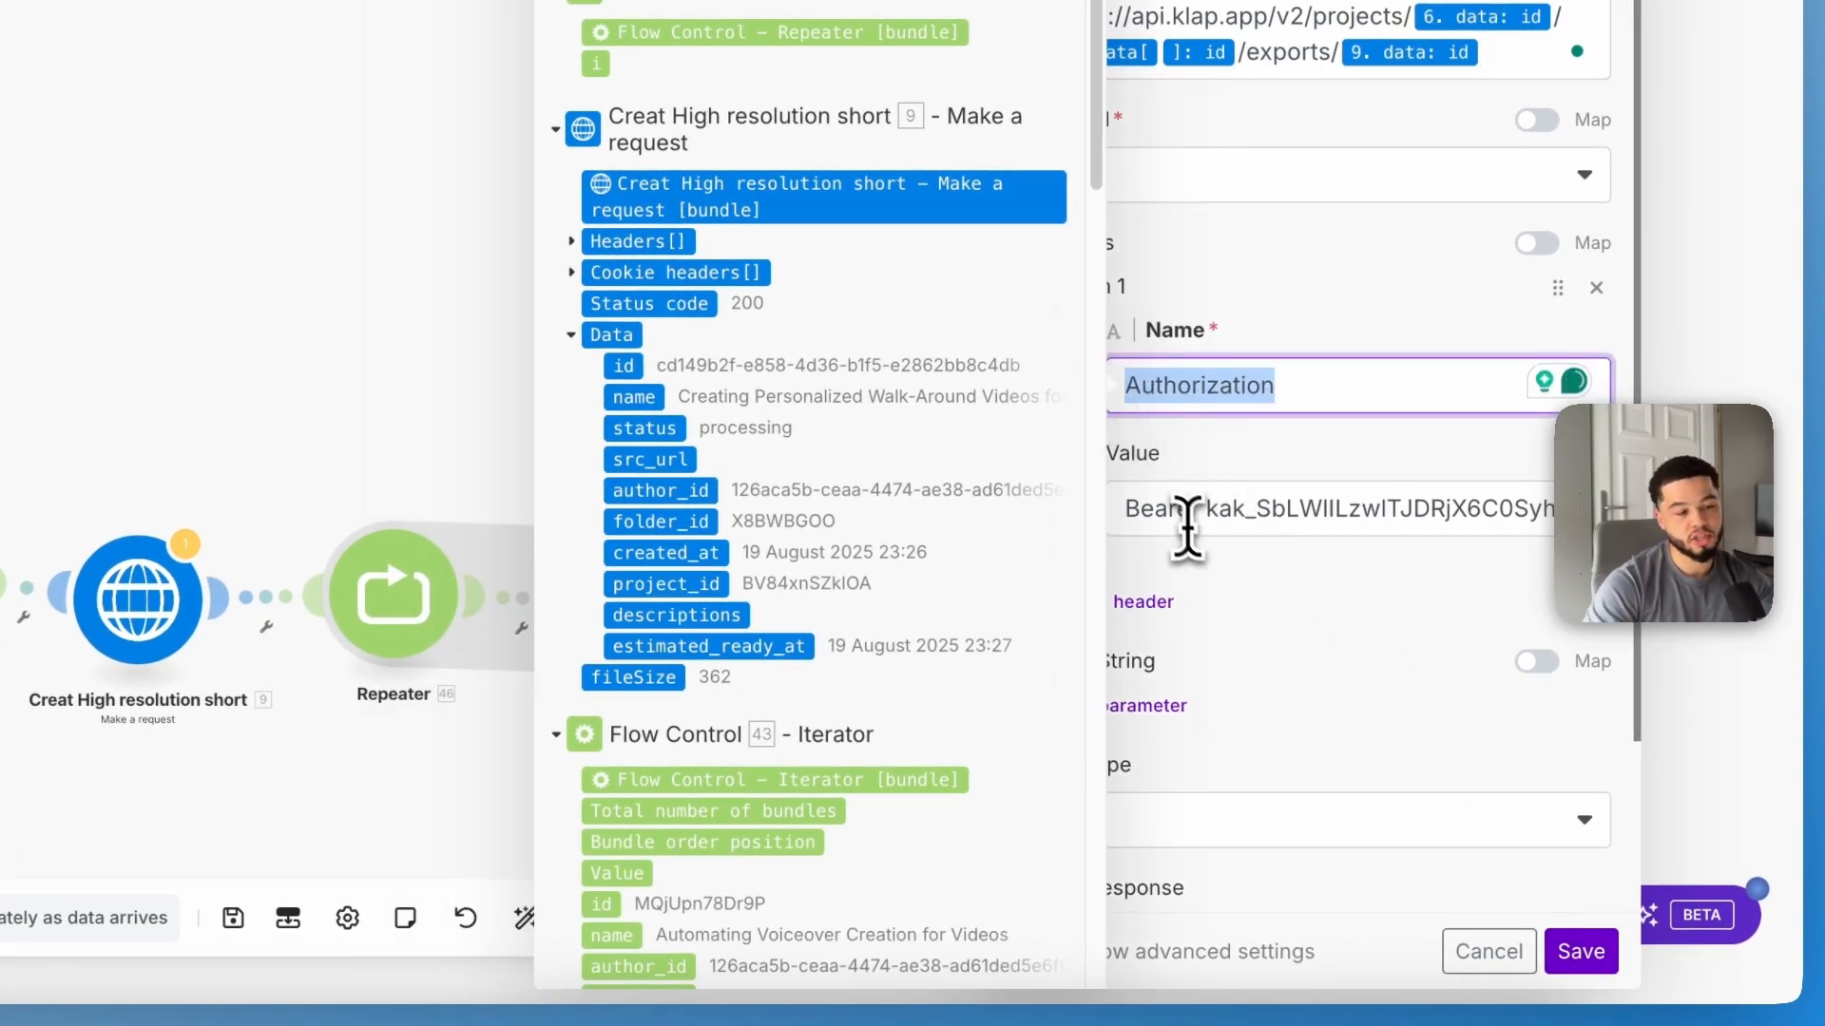
triple_click(1219, 518)
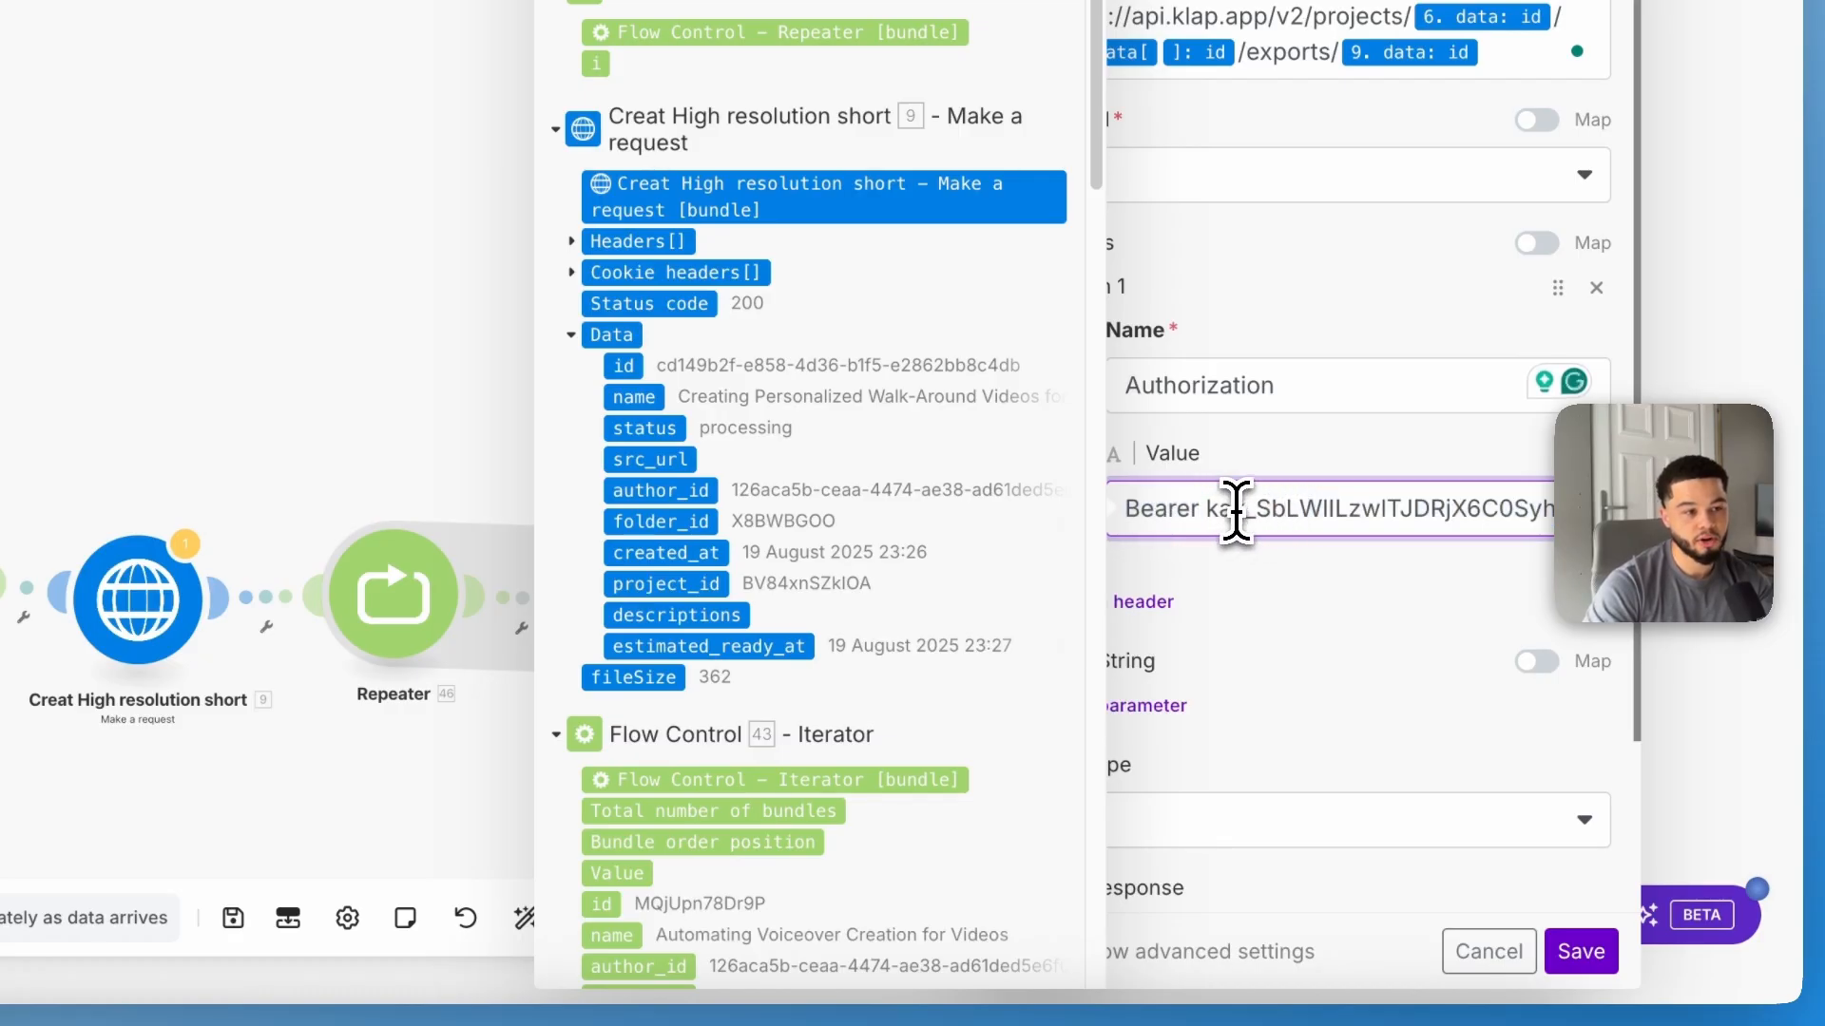
scroll(1350, 570, down, 3)
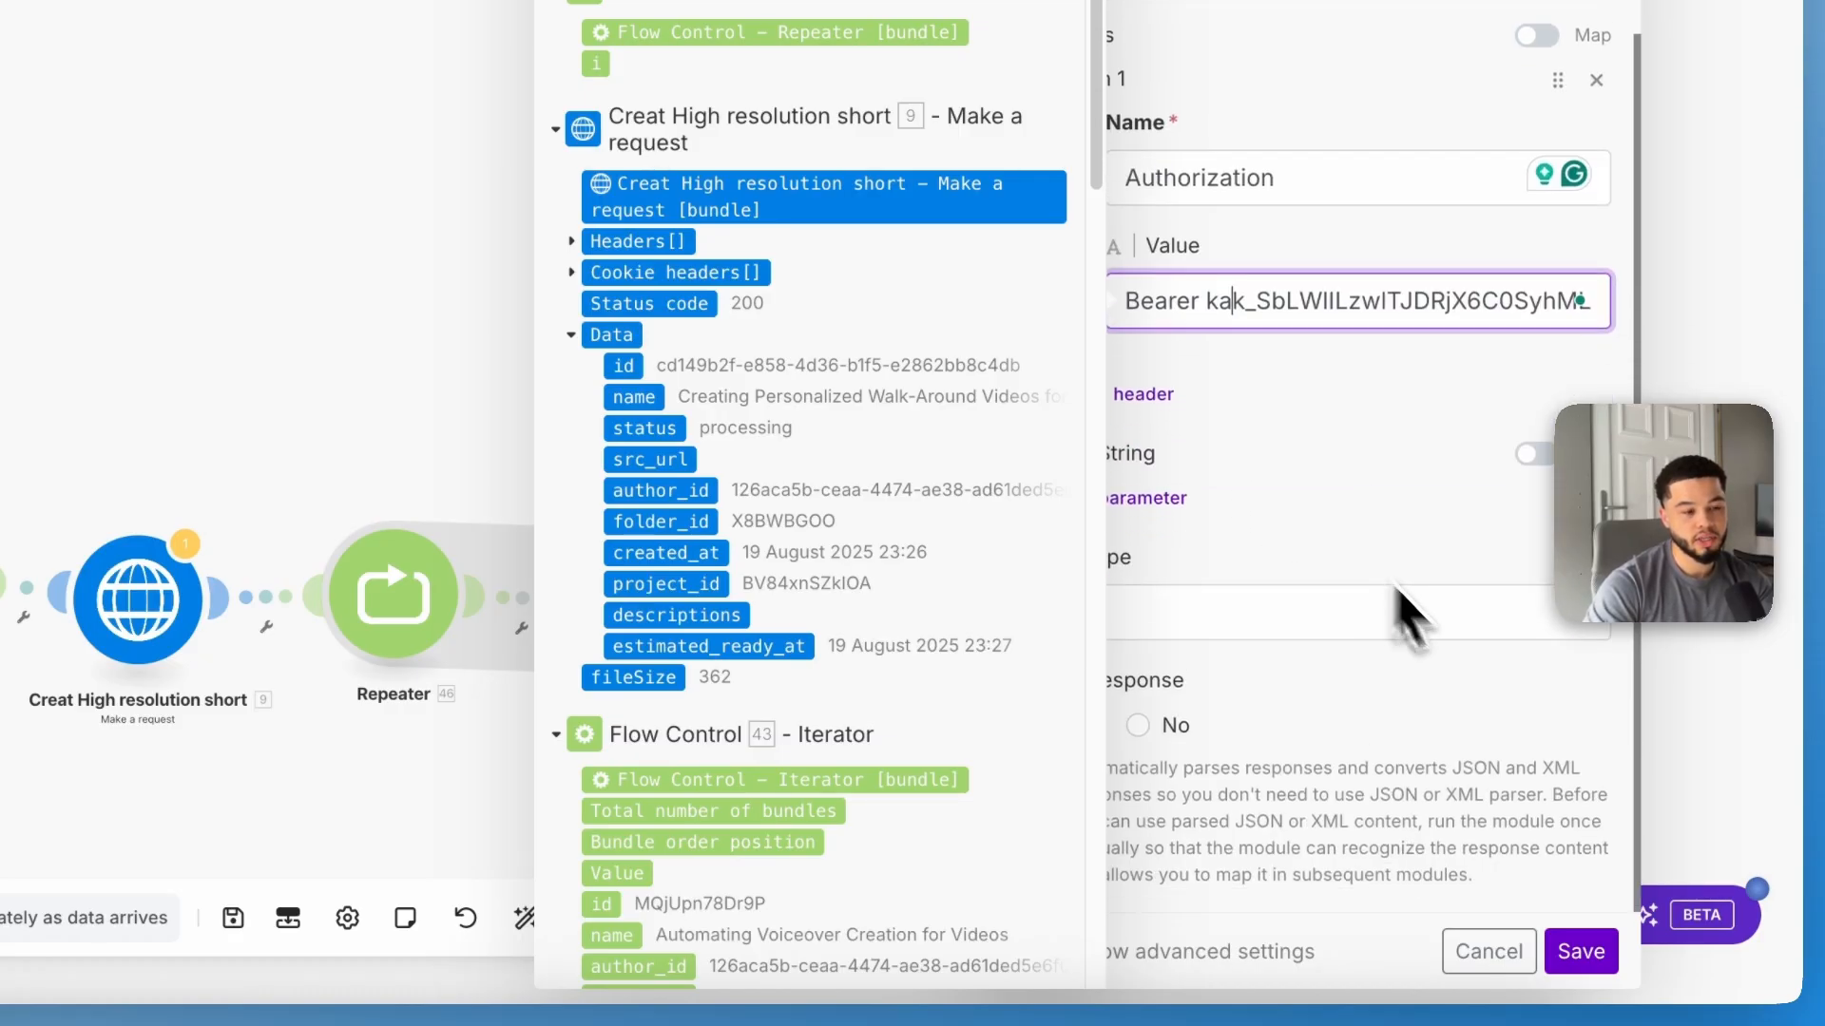
click(1597, 951)
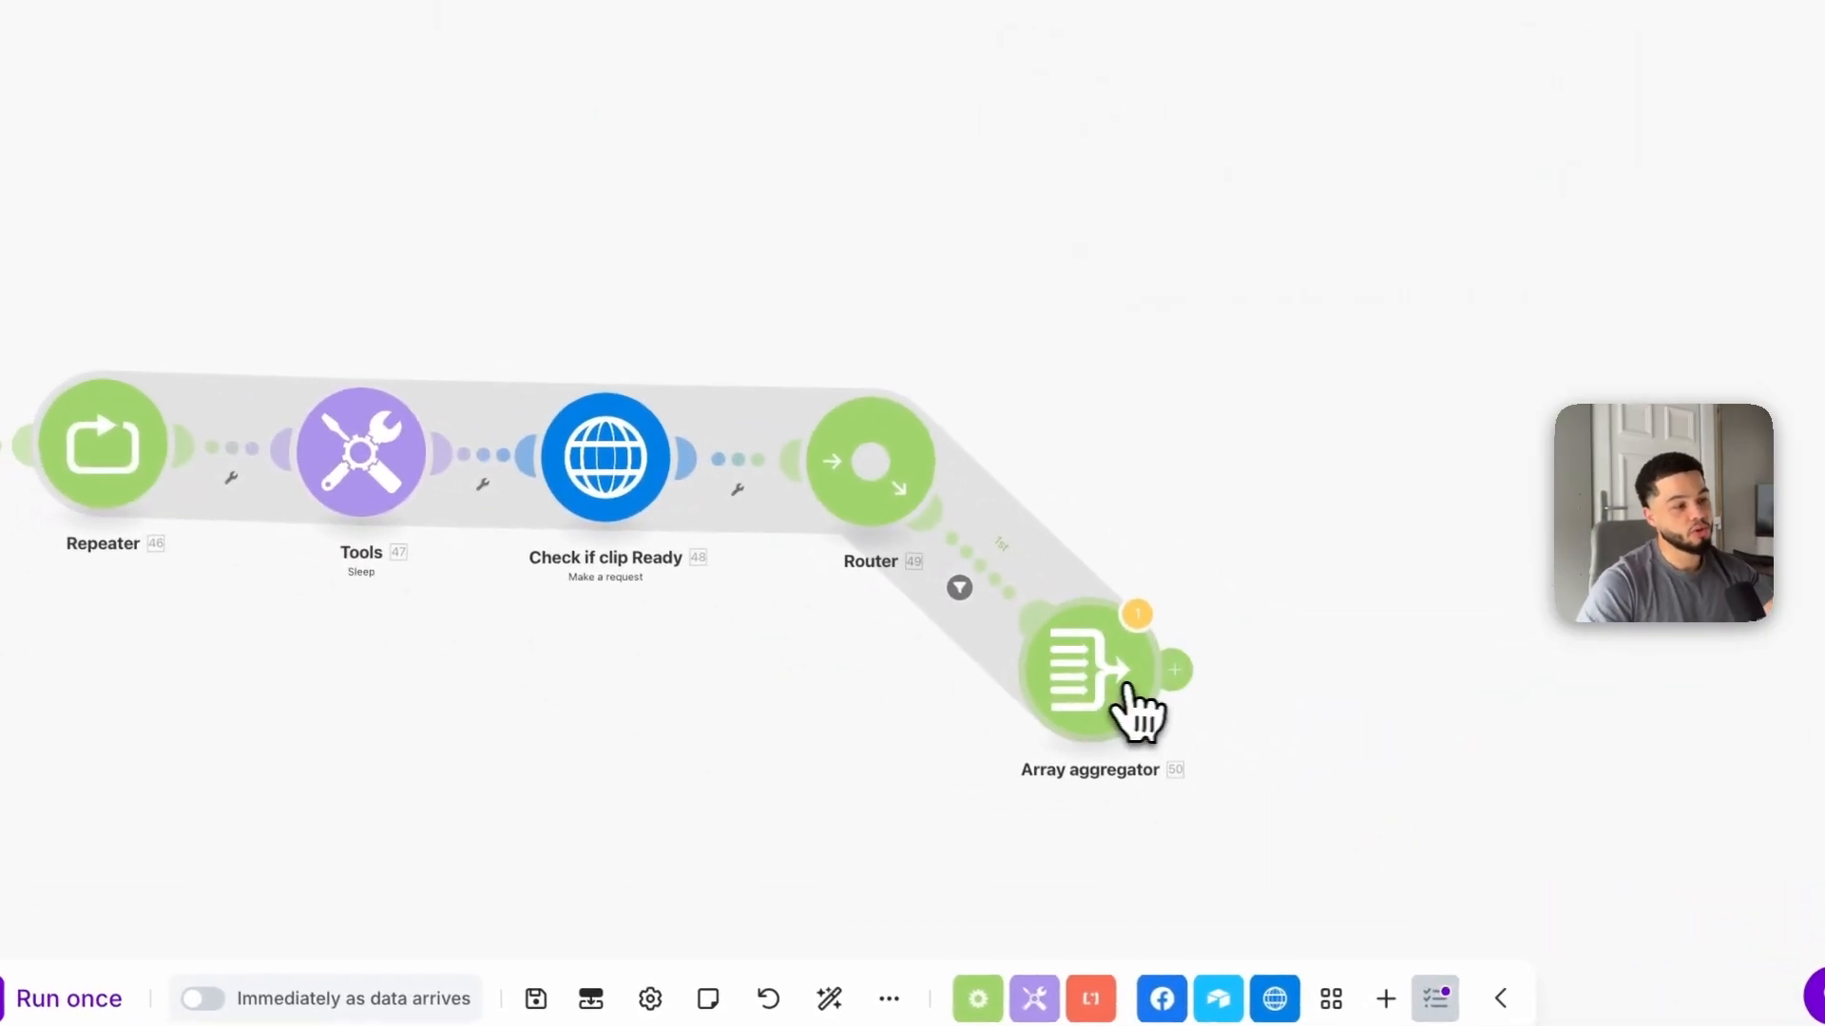
Step: Set the pasted Array aggregator's source module to Repeater [46] and save it
click(1108, 693)
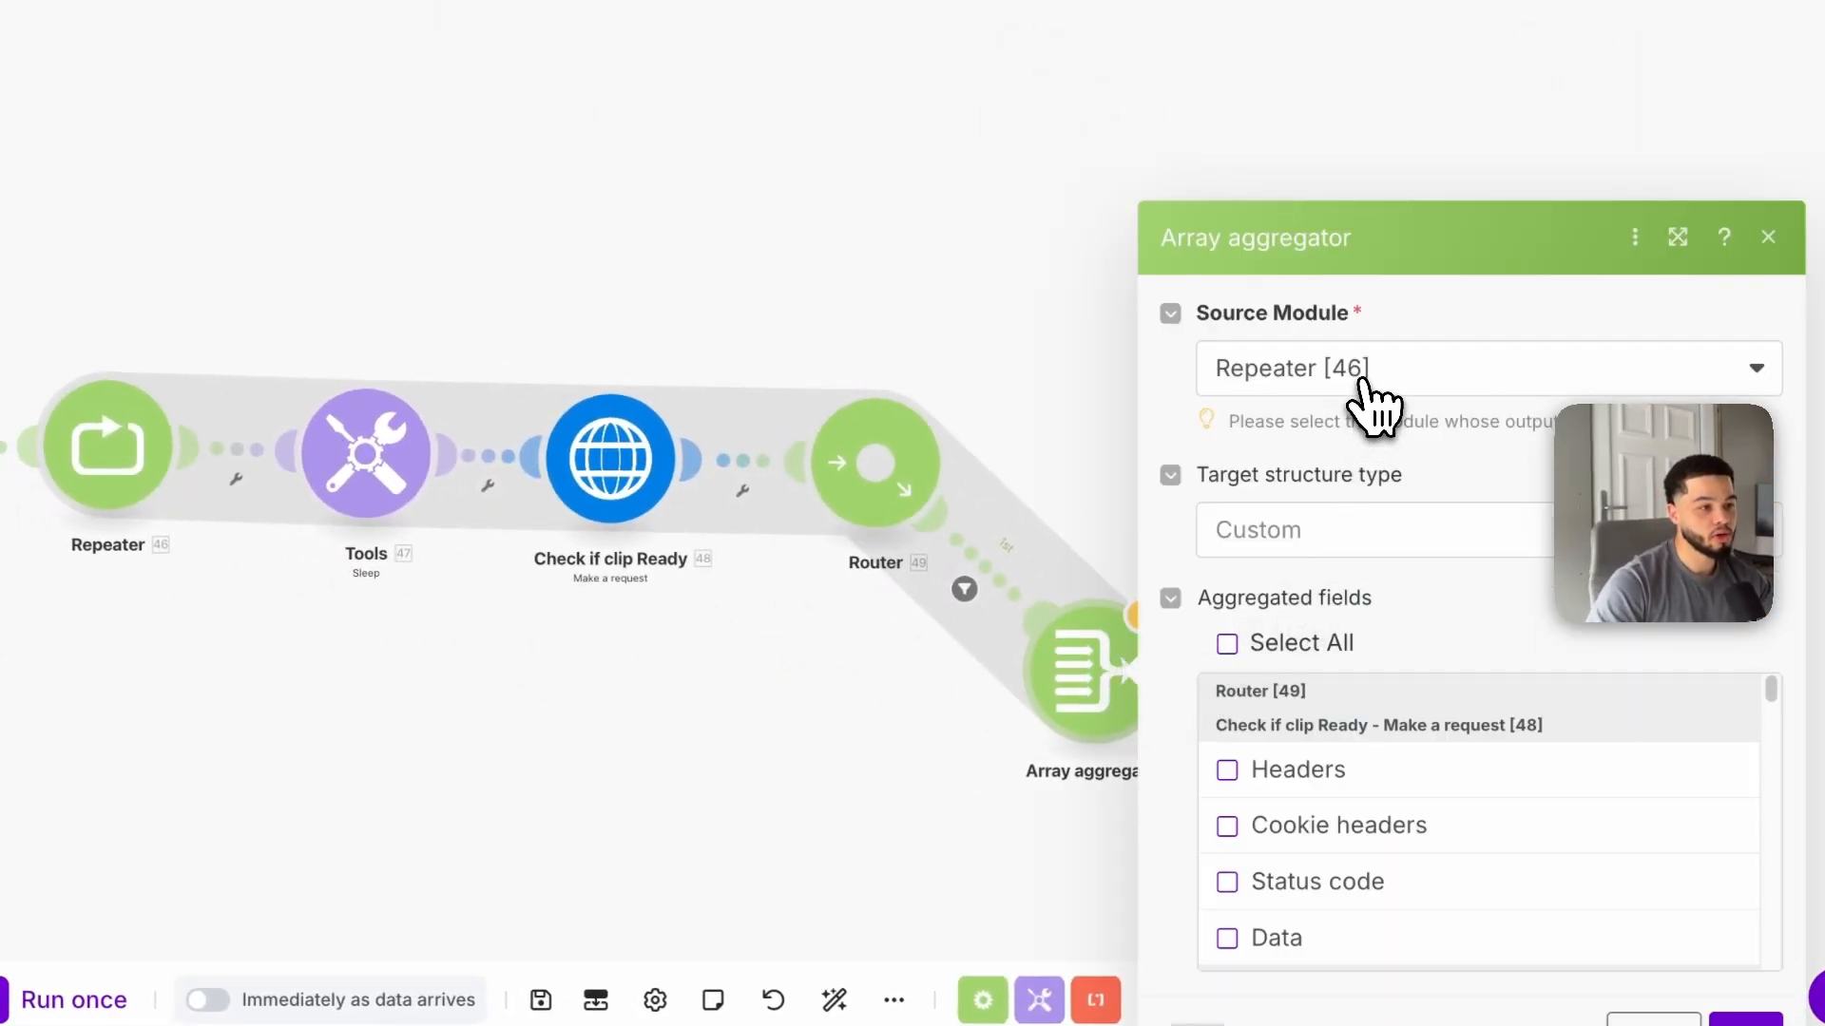
click(1370, 371)
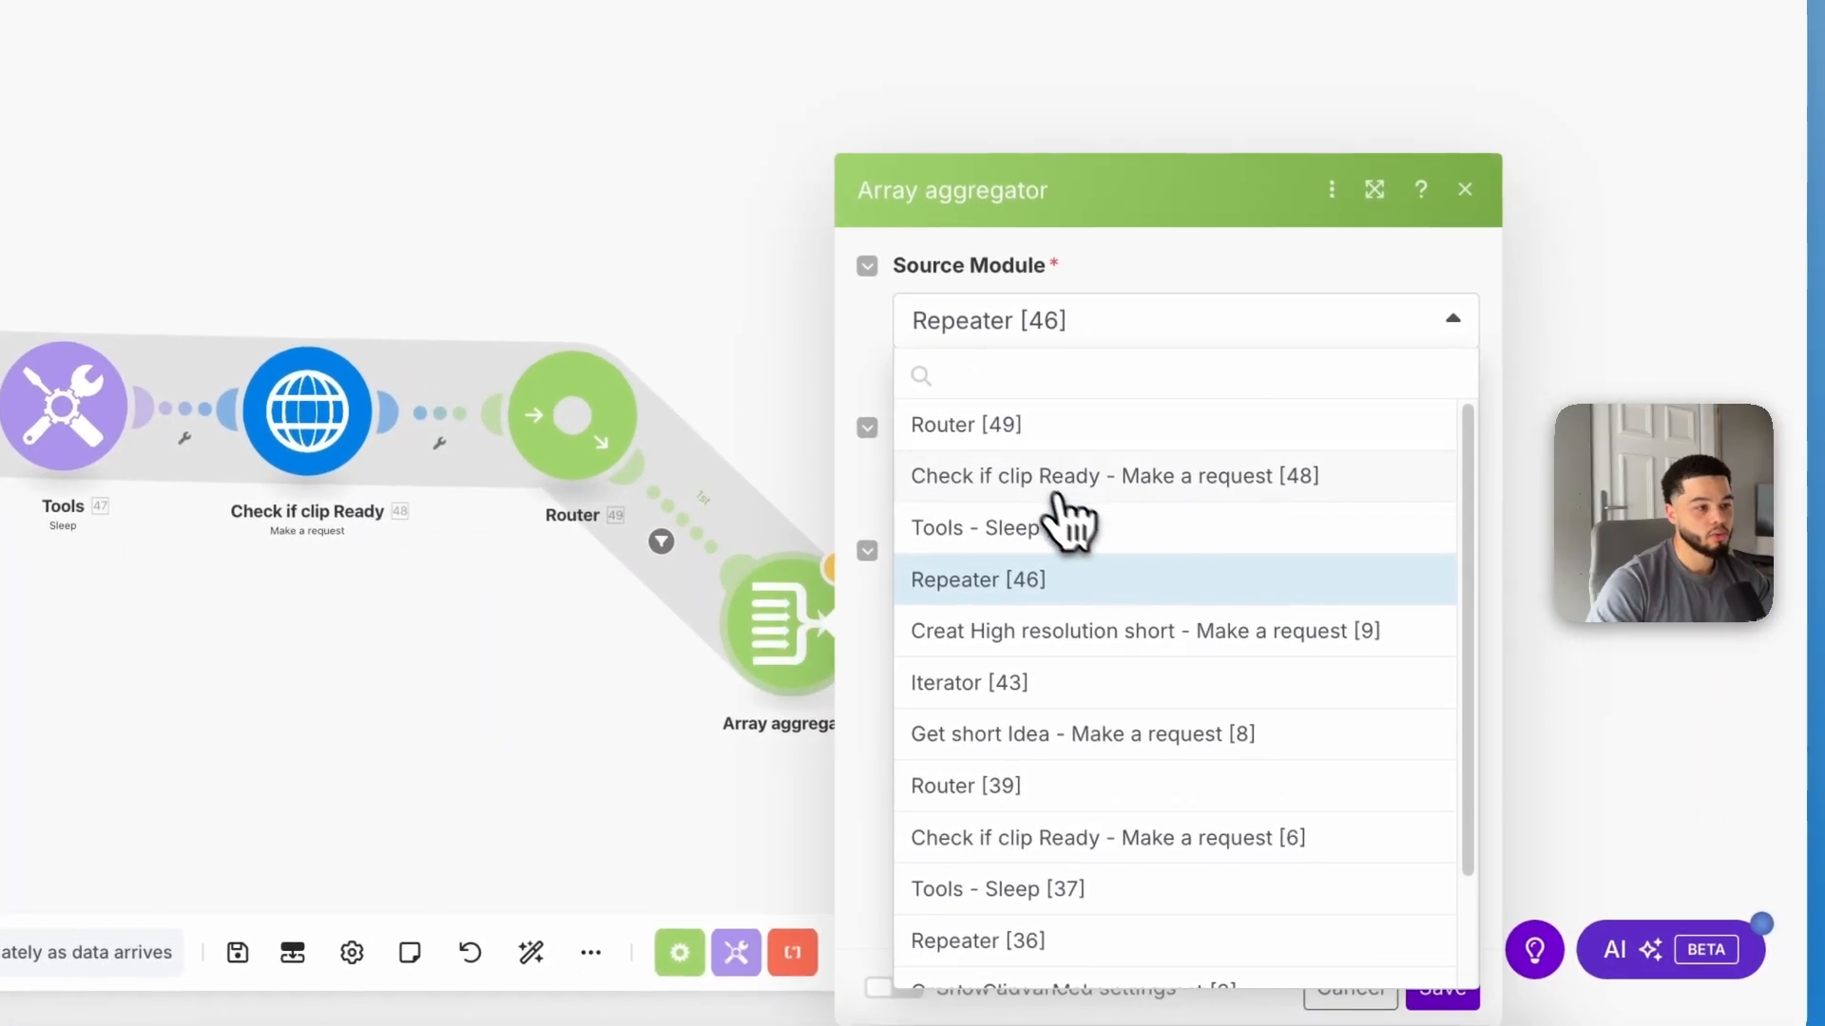
click(1014, 582)
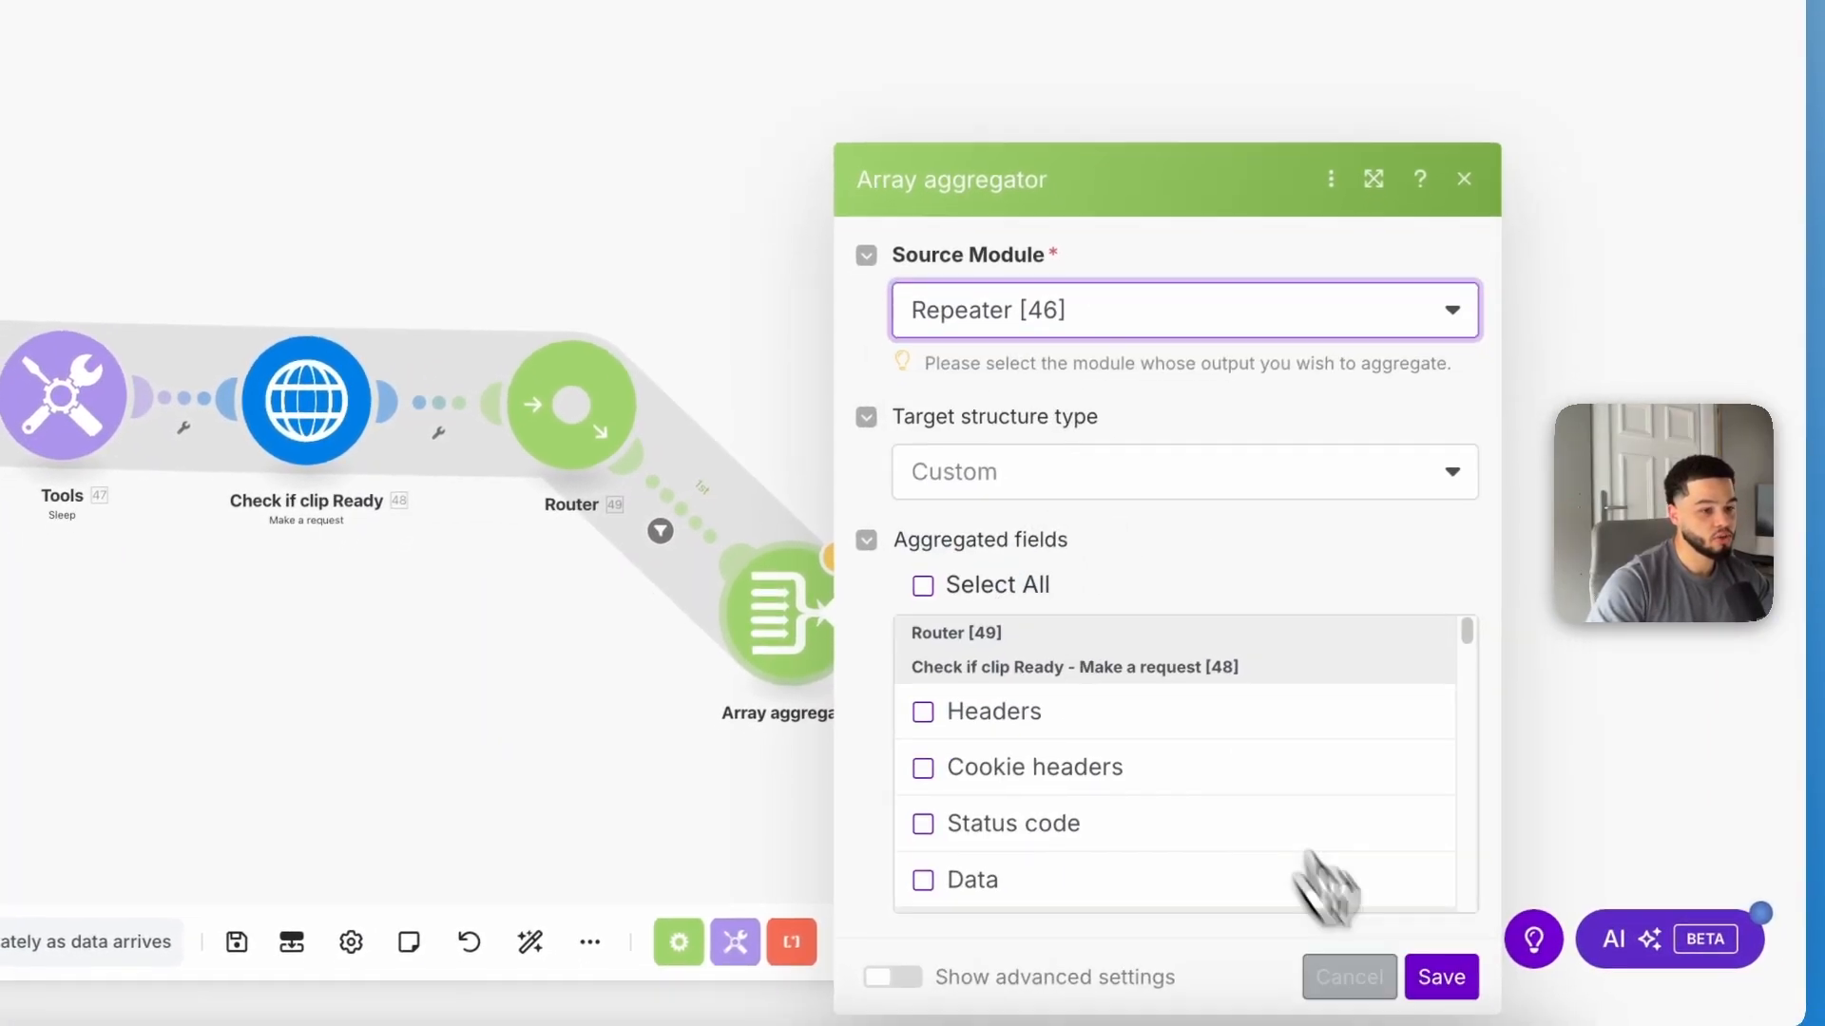
click(1468, 960)
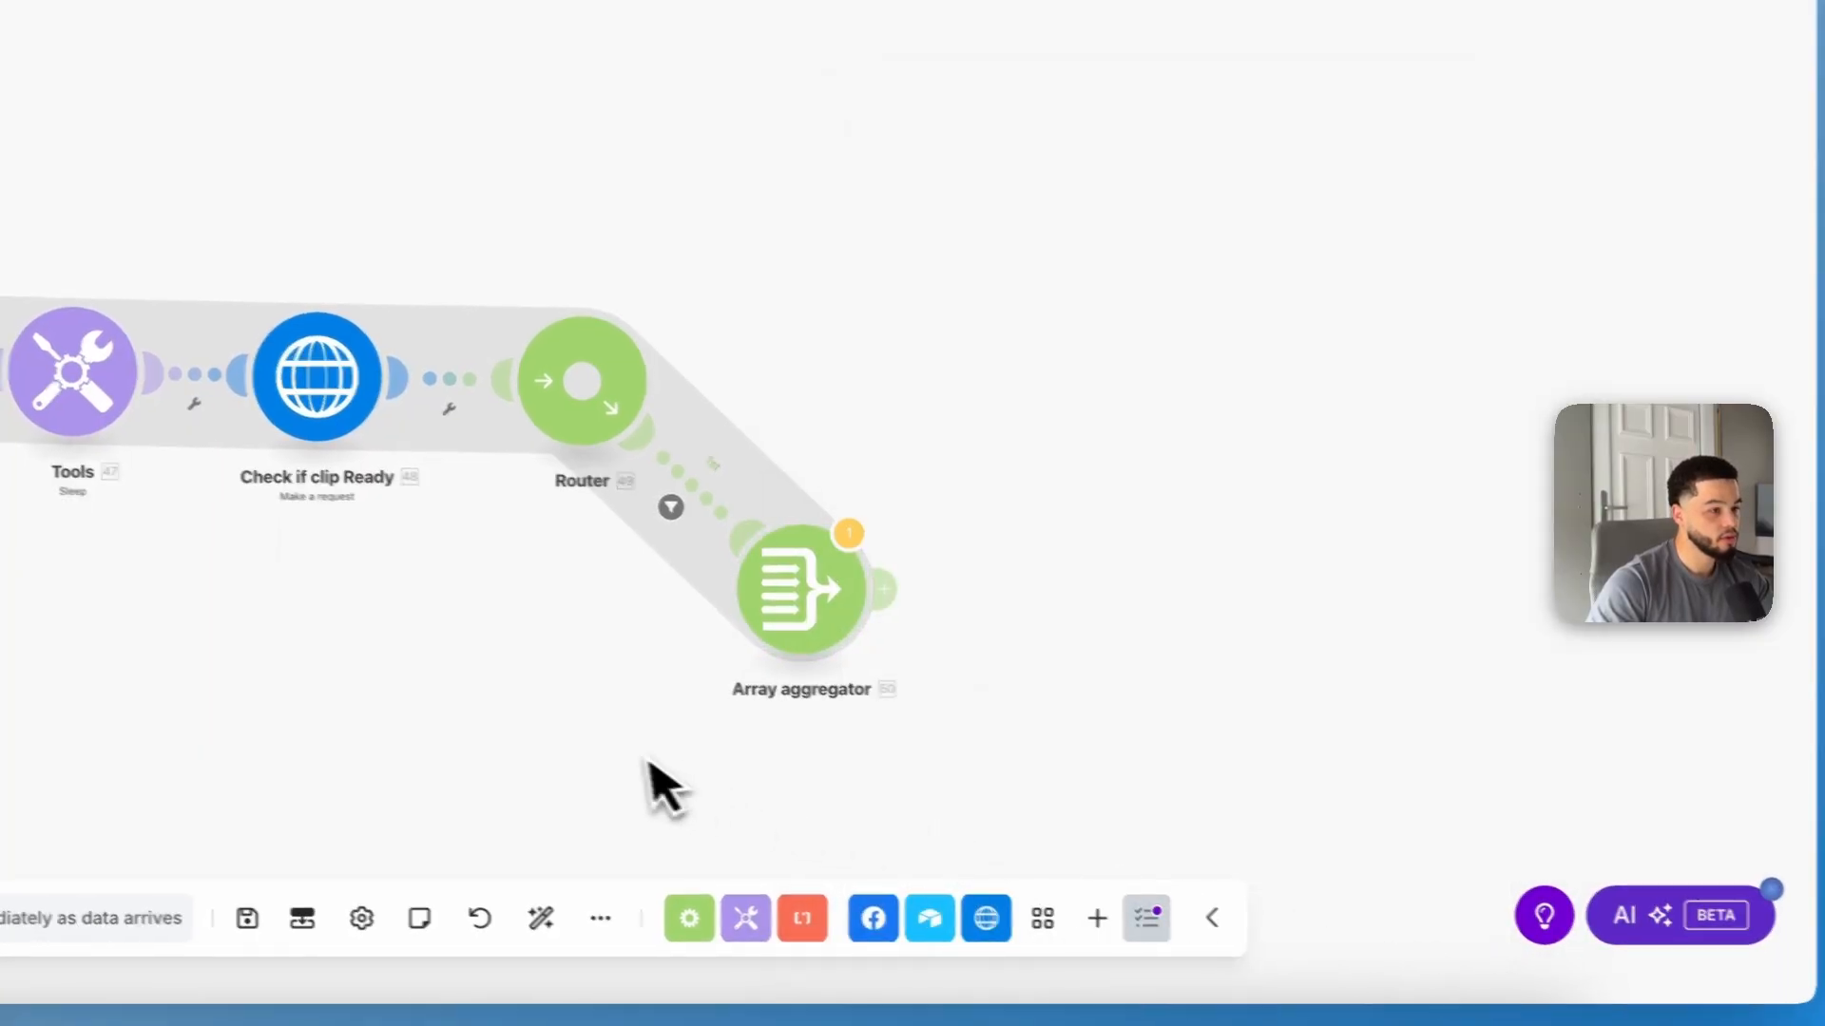
Step: Reposition the Array aggregator so it sits above the Router in the new chain
drag(623, 751, 823, 559)
scroll(407, 318, down, 5)
drag(459, 420, 656, 431)
drag(1089, 513, 1050, 484)
drag(1128, 411, 1153, 412)
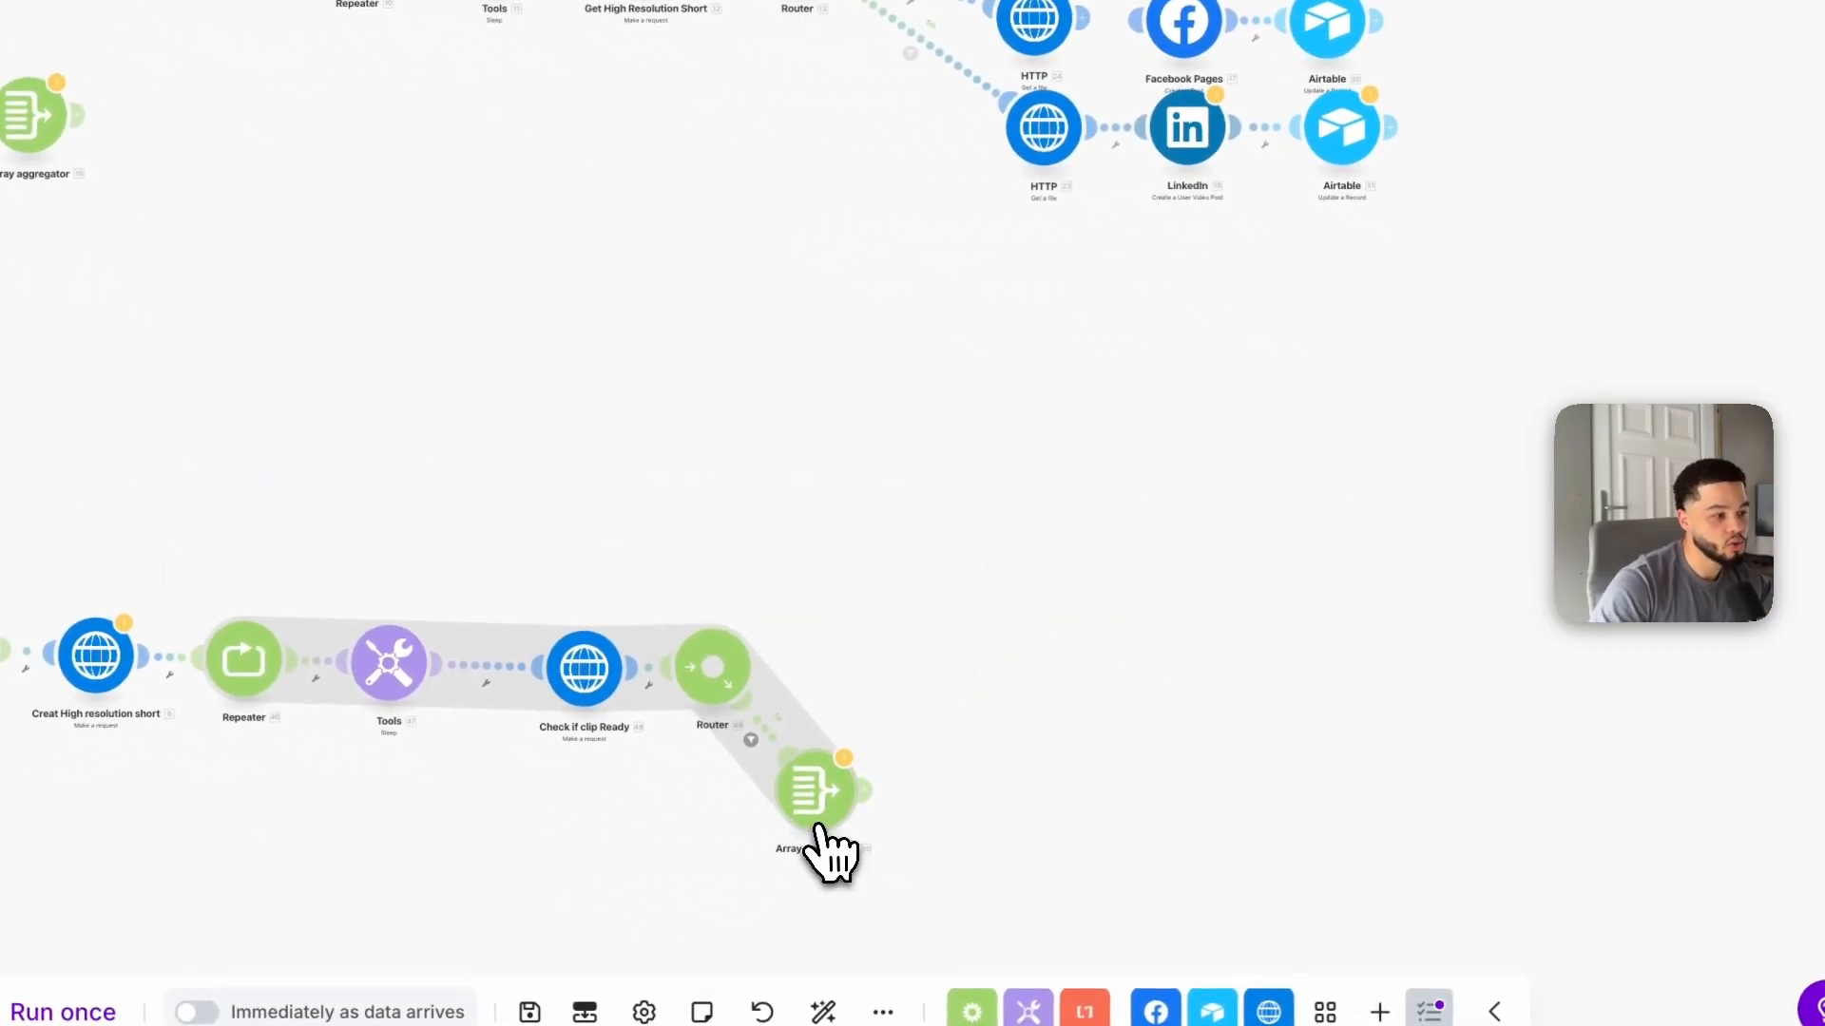
drag(815, 819, 707, 895)
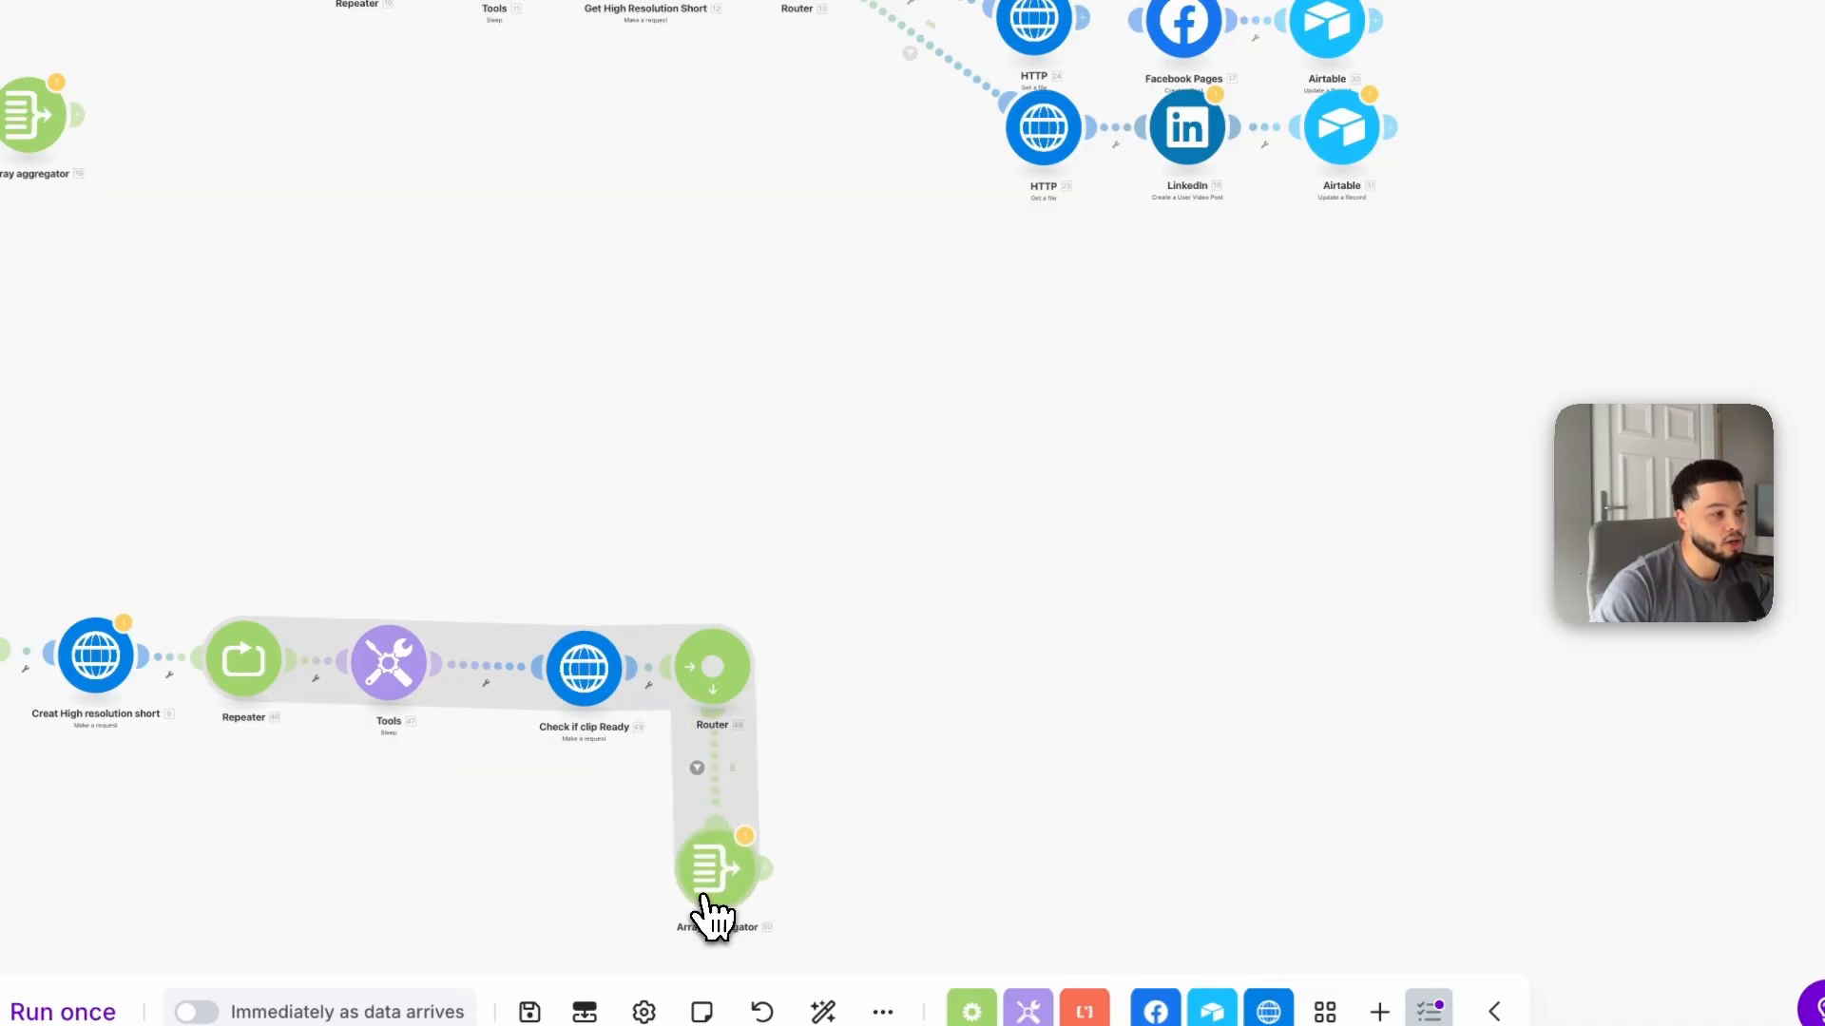
click(719, 675)
drag(883, 527, 746, 485)
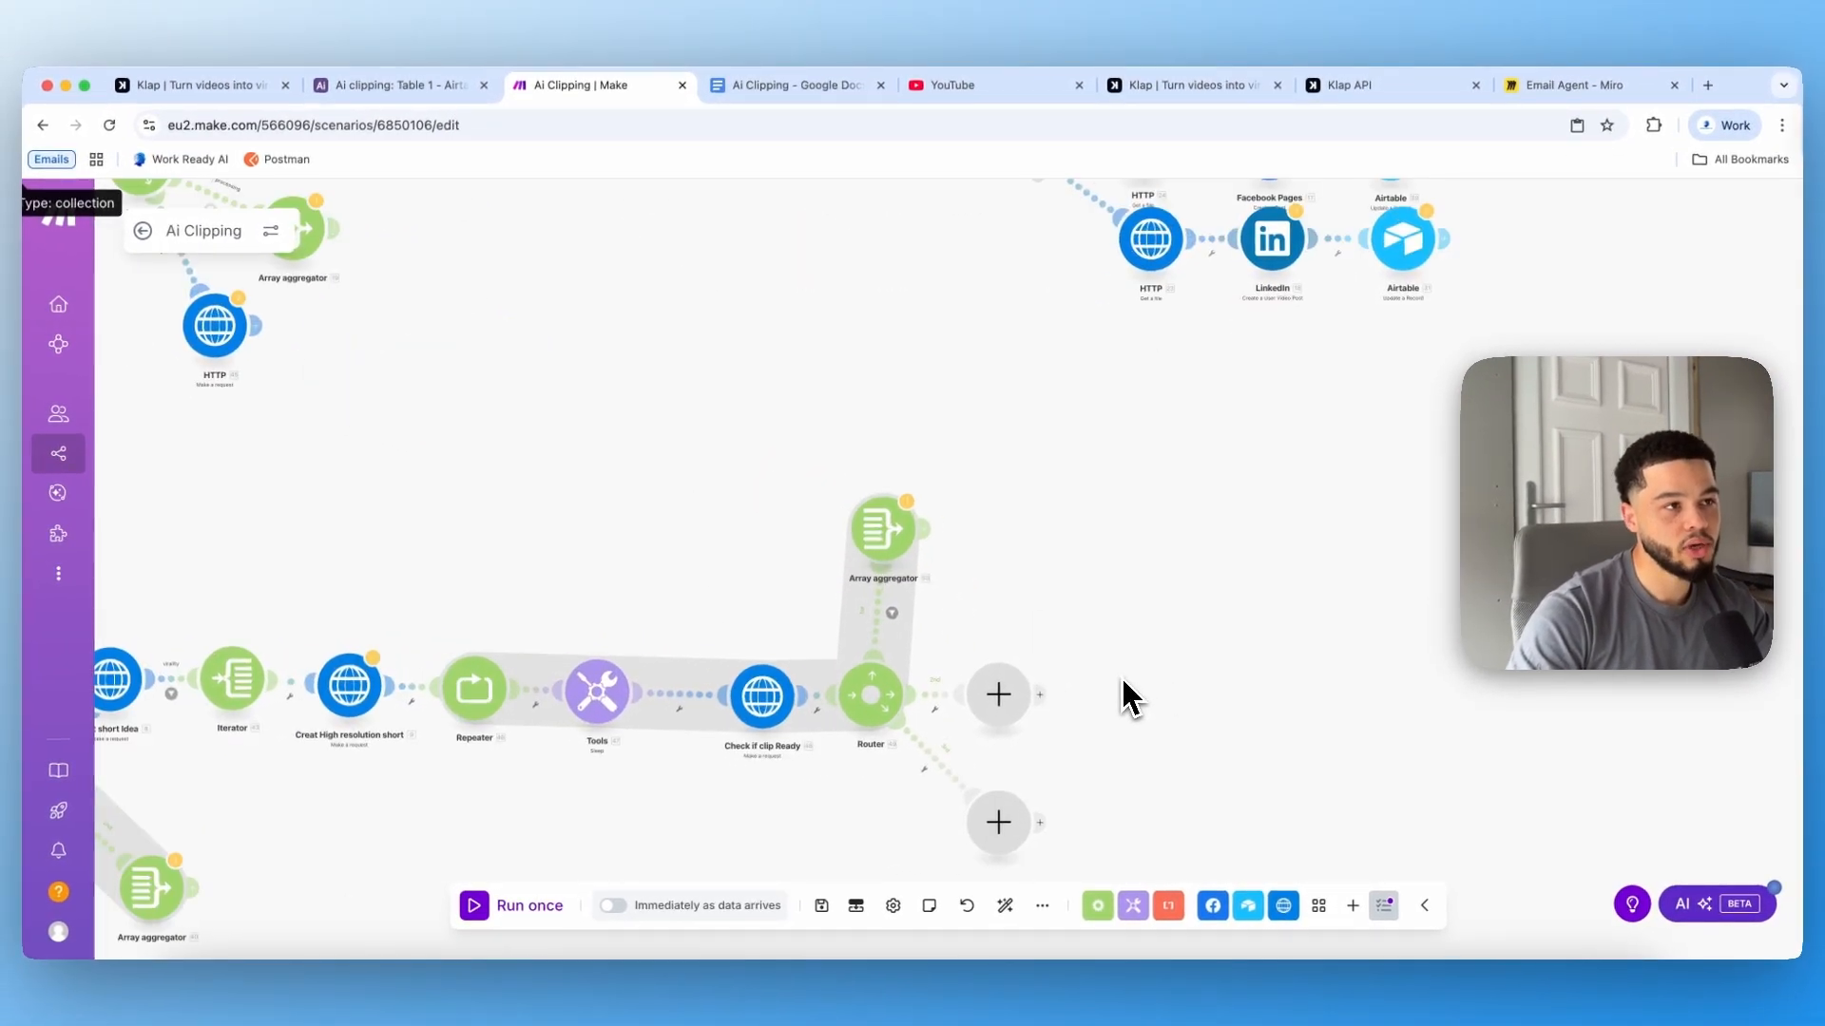
scroll(1121, 698, down, 2)
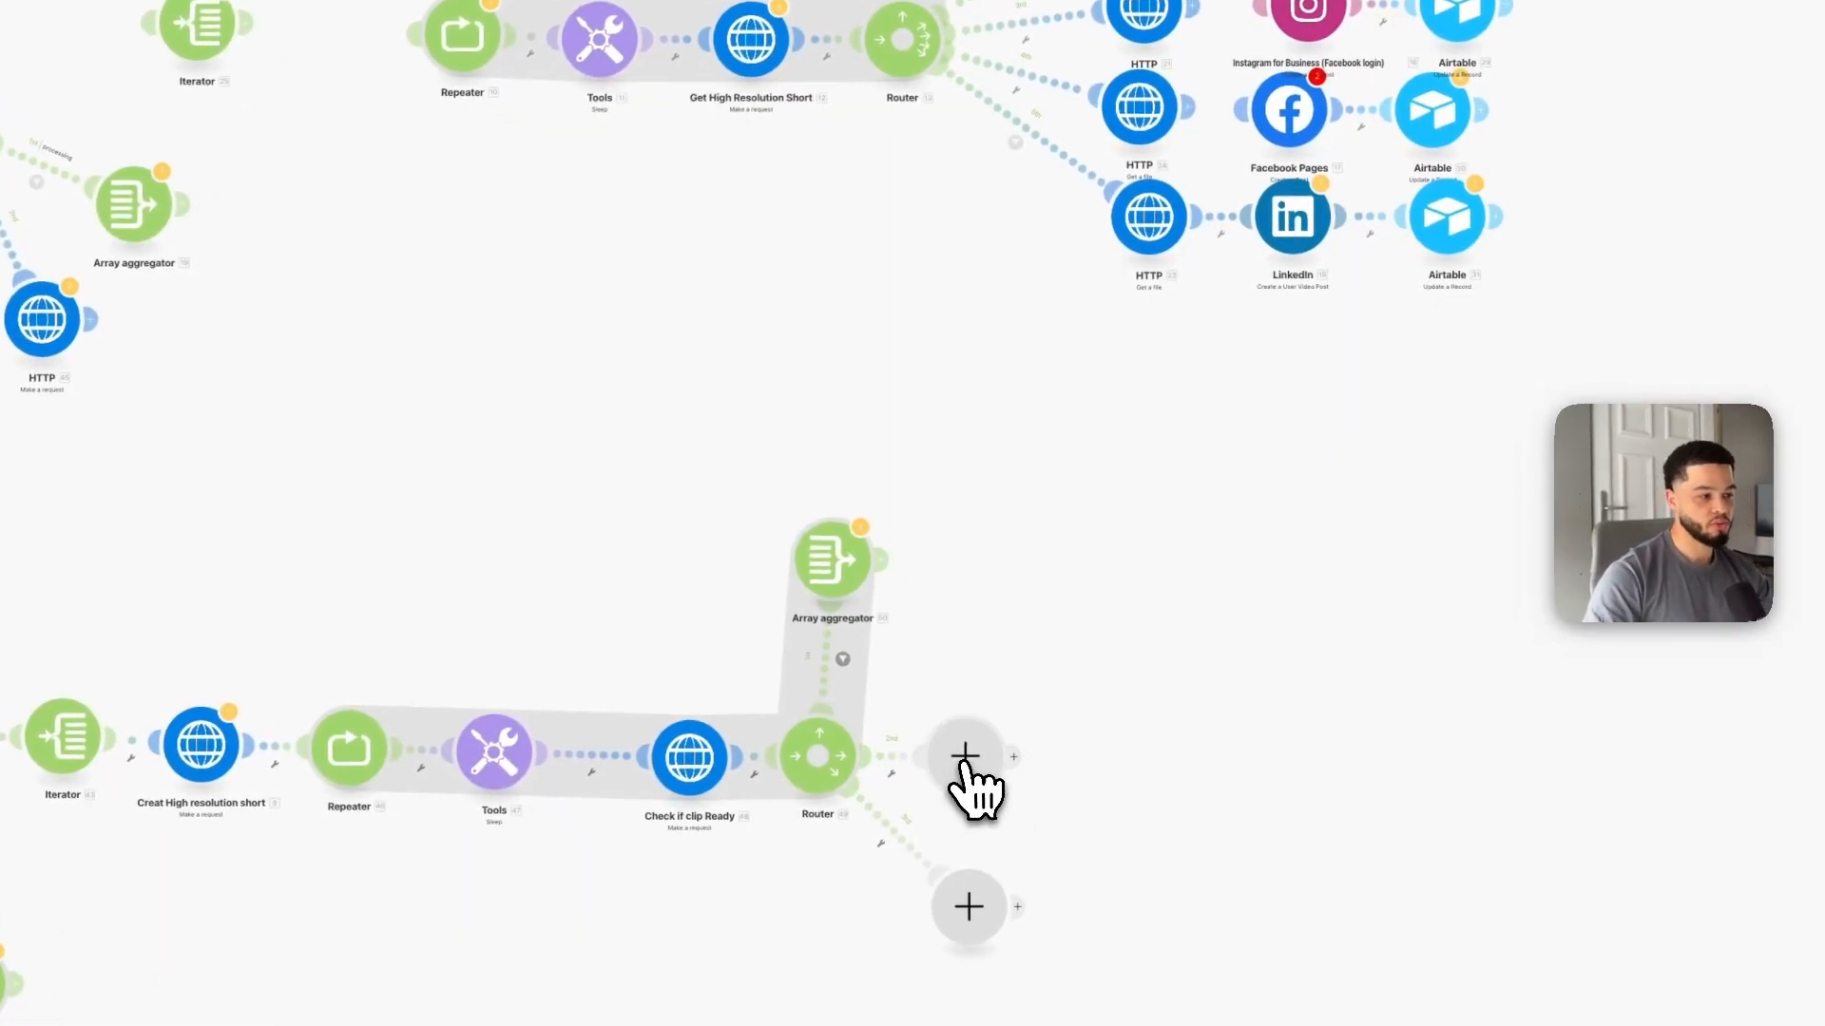
Step: Add an HTTP Get a file module after the Router, mapping Get High Resolution Short's src_url as its URL
click(966, 759)
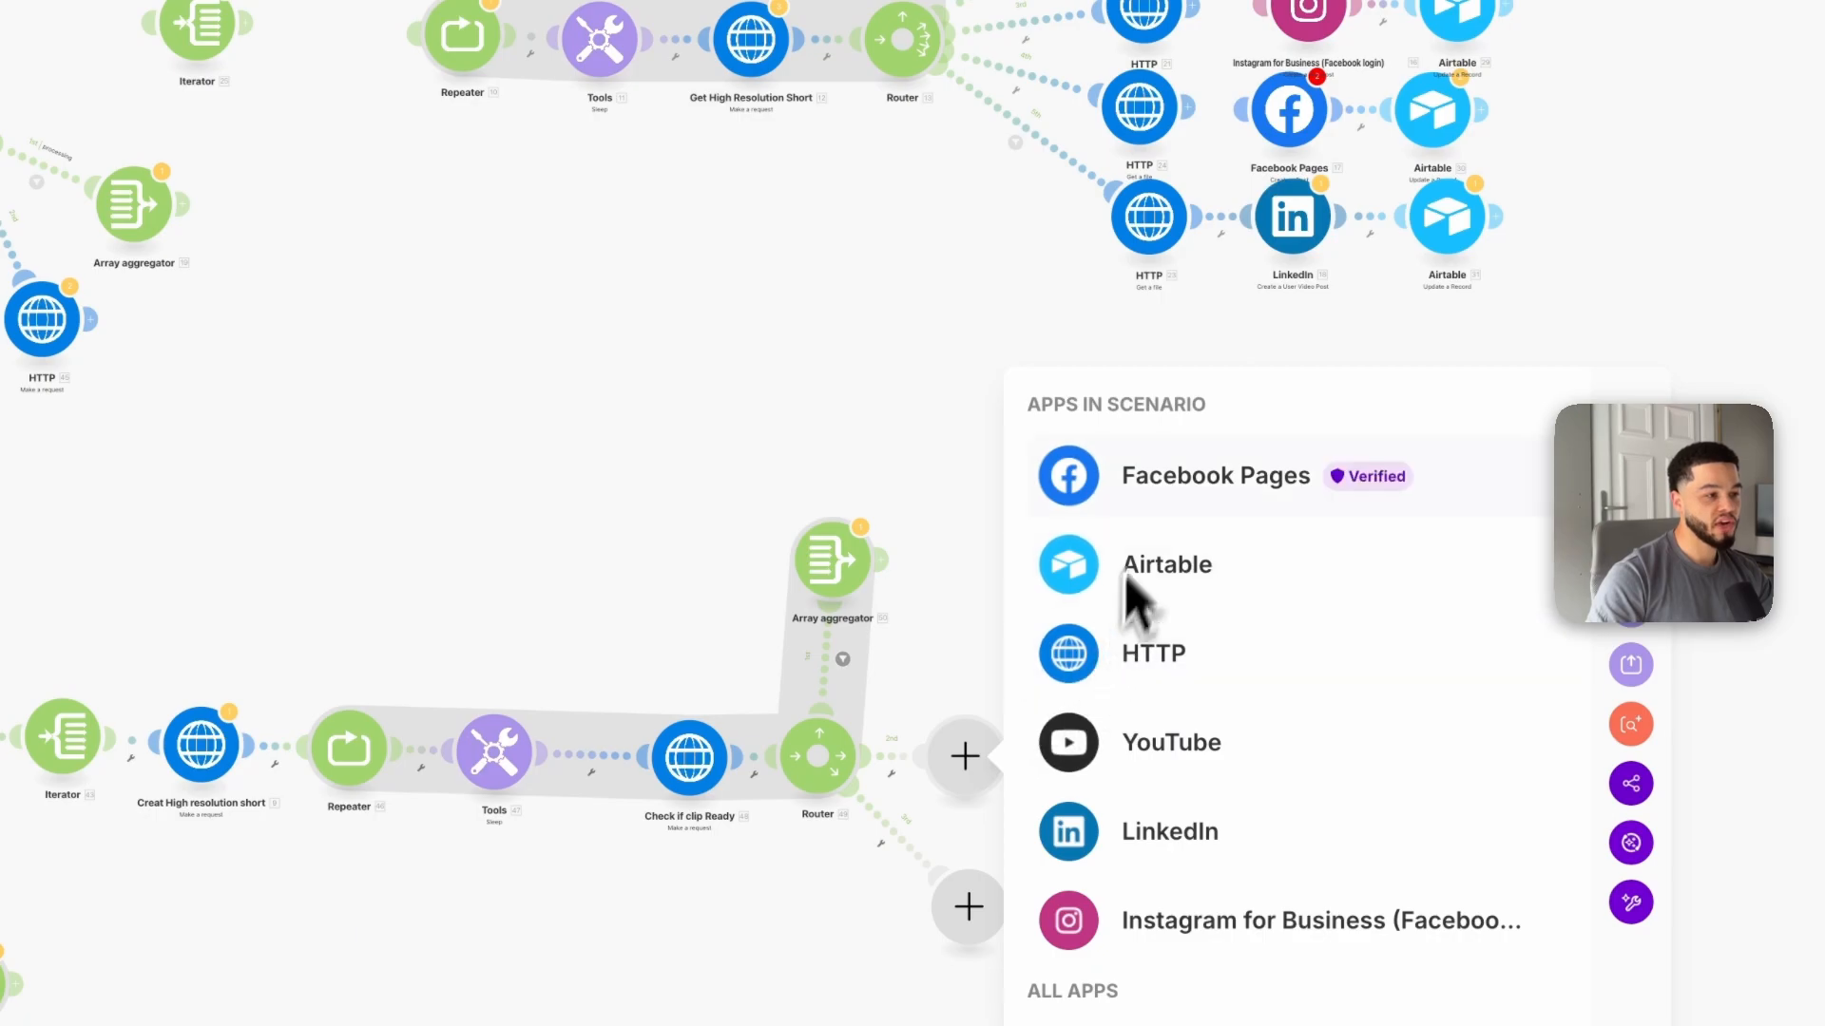
click(1143, 656)
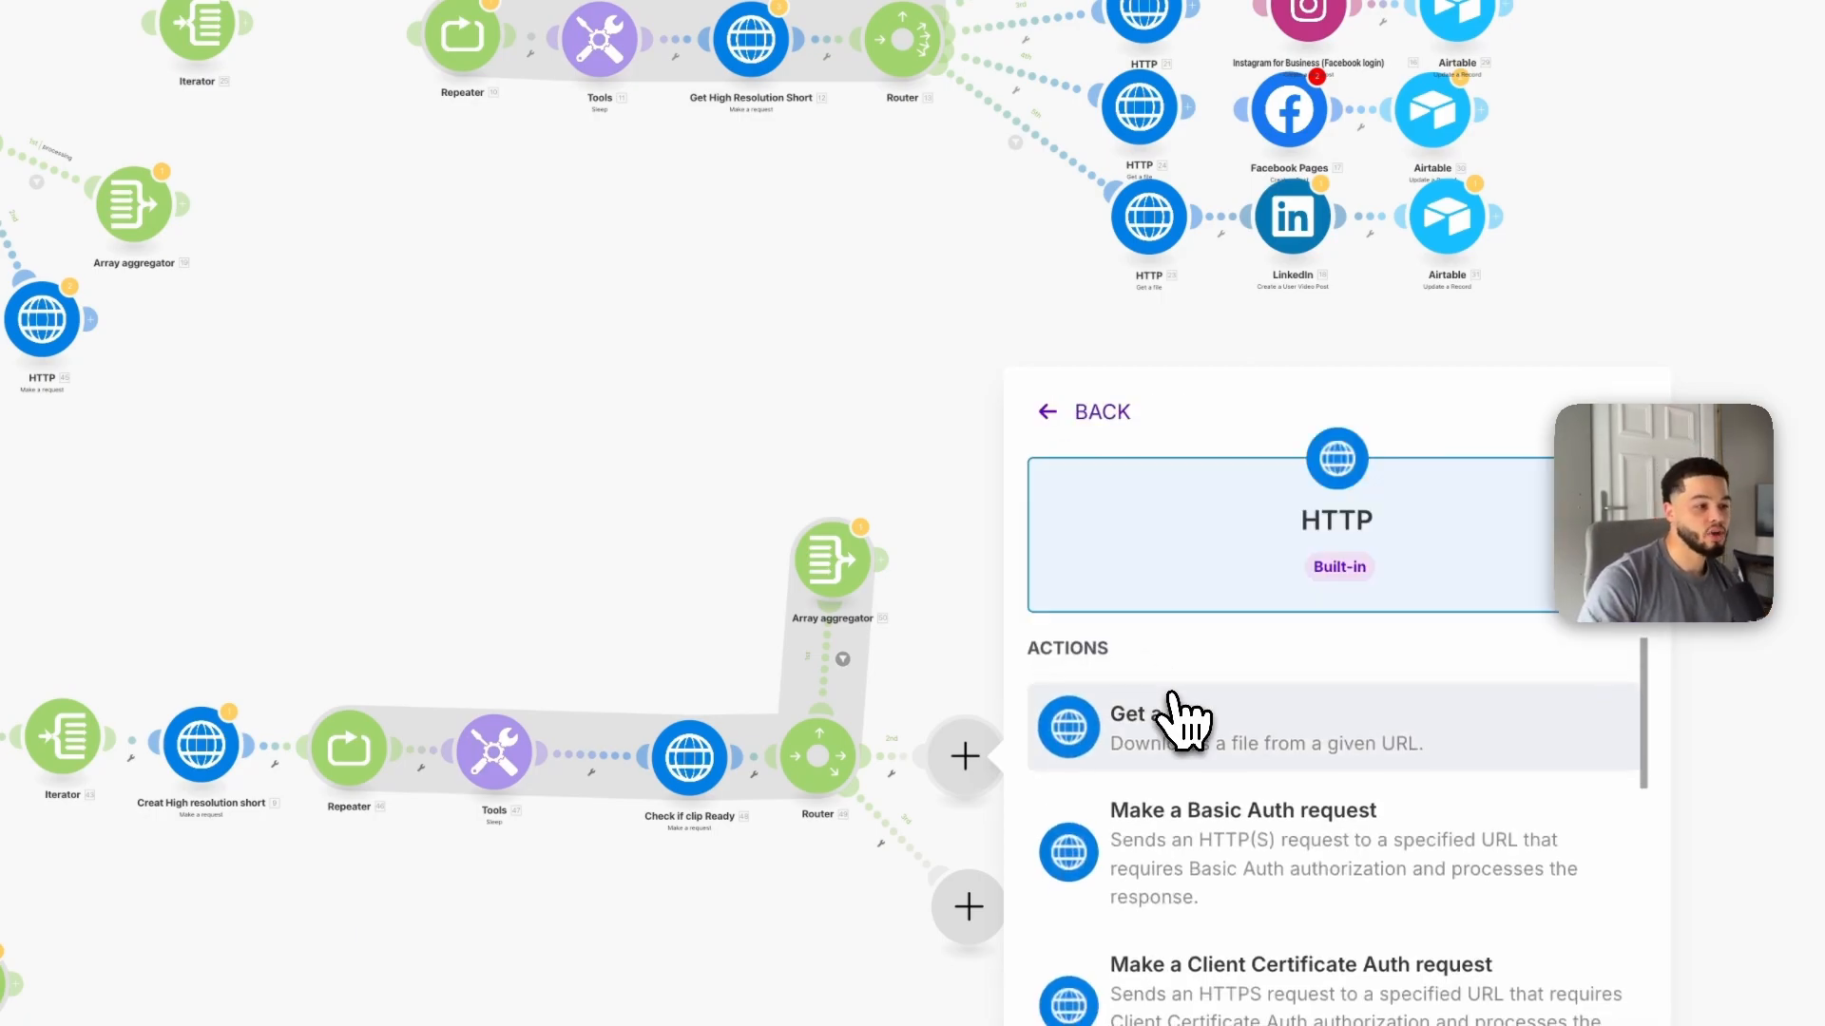
click(1205, 746)
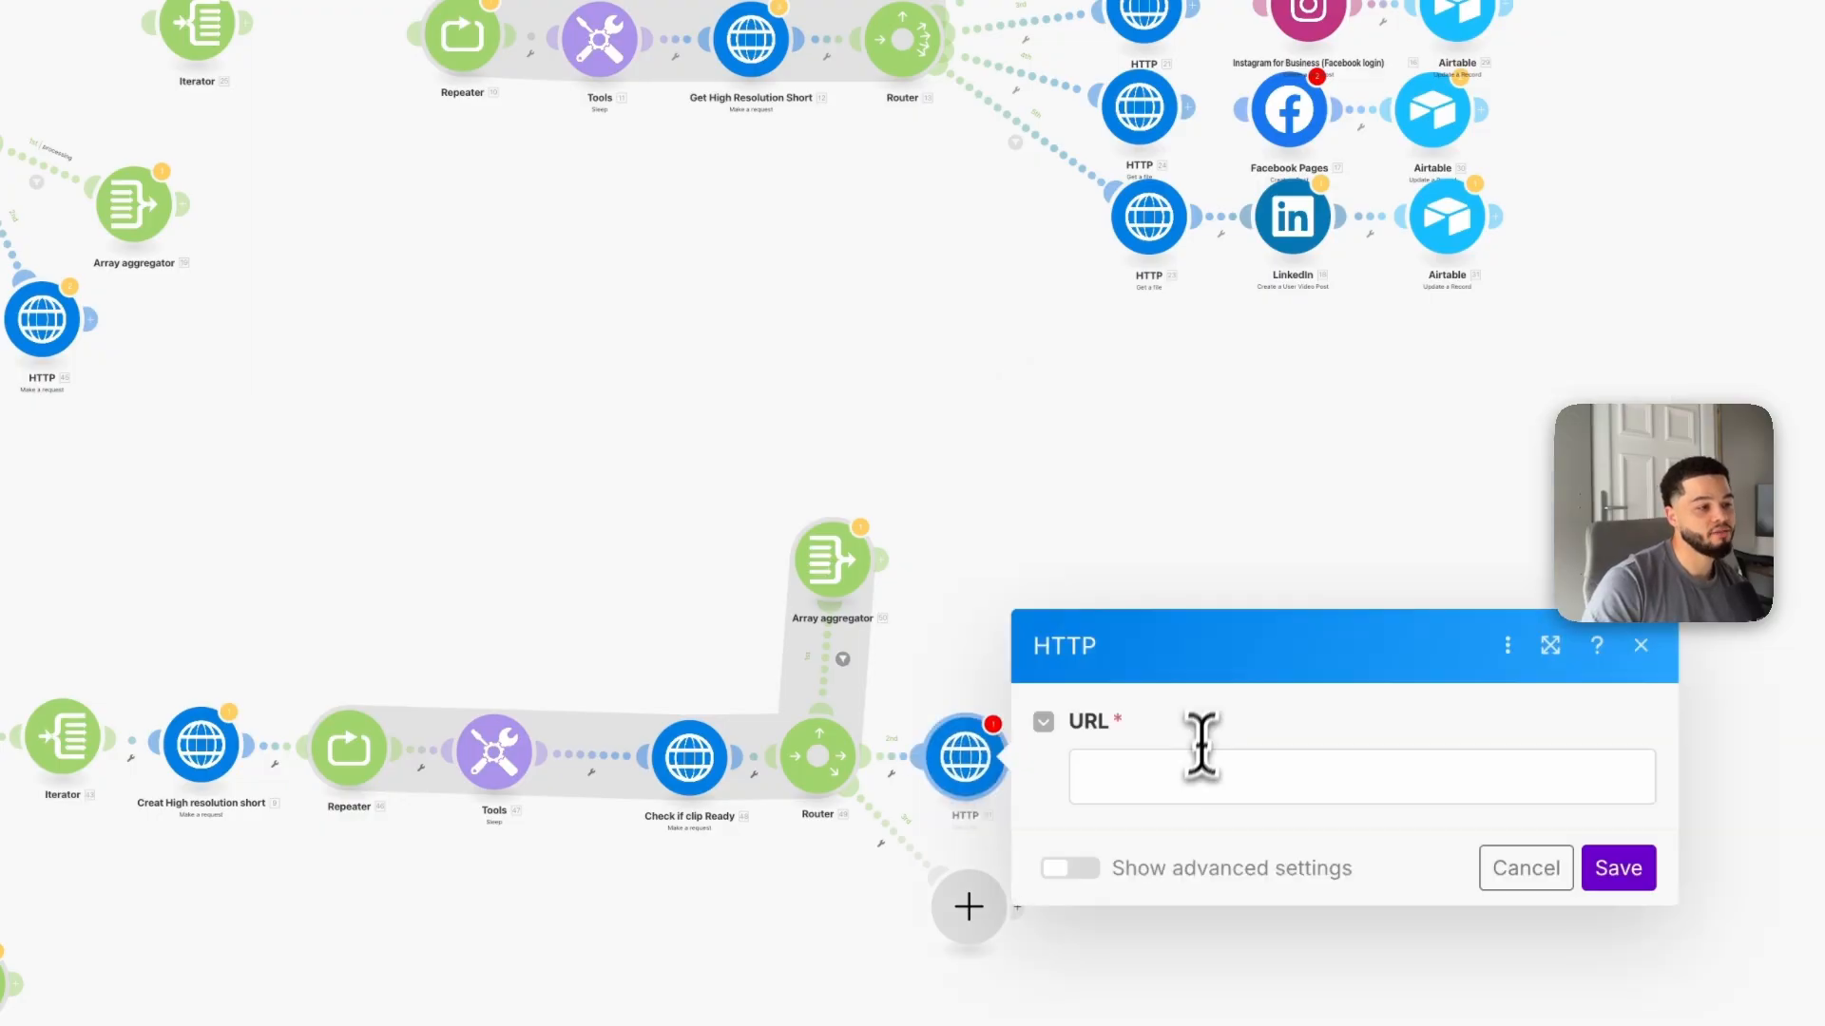
click(1159, 779)
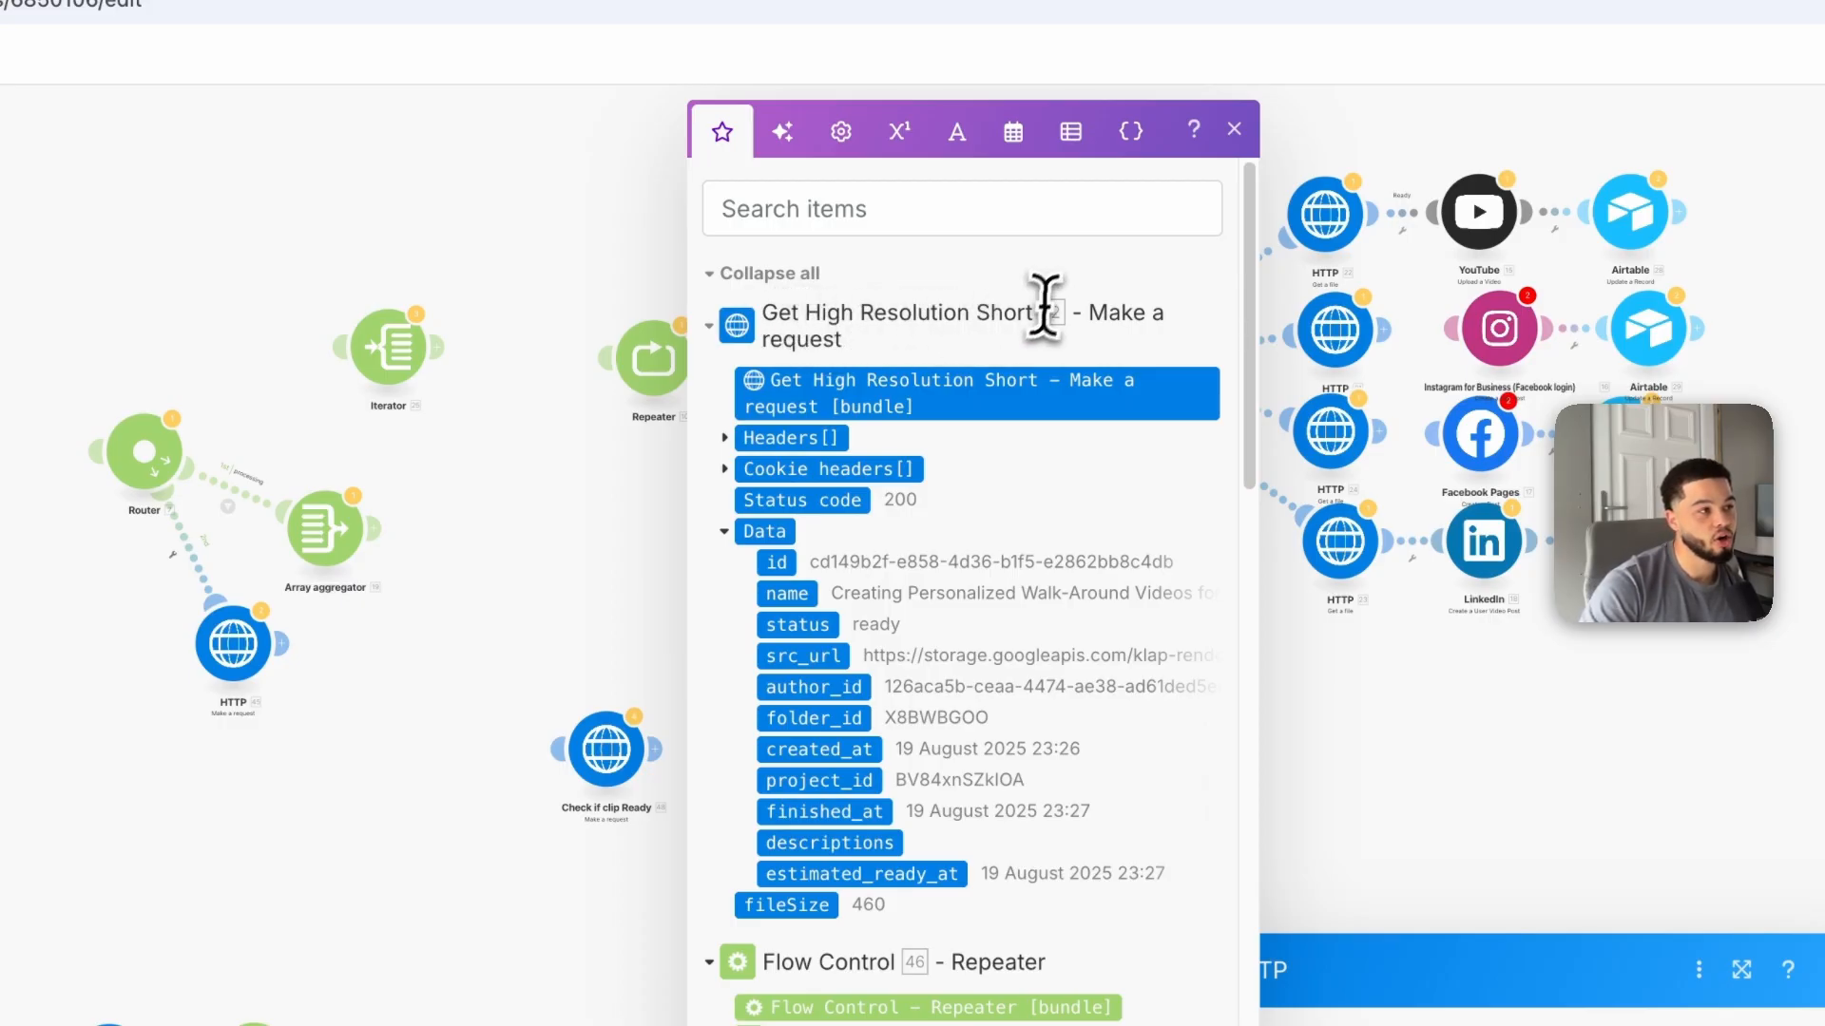
click(815, 670)
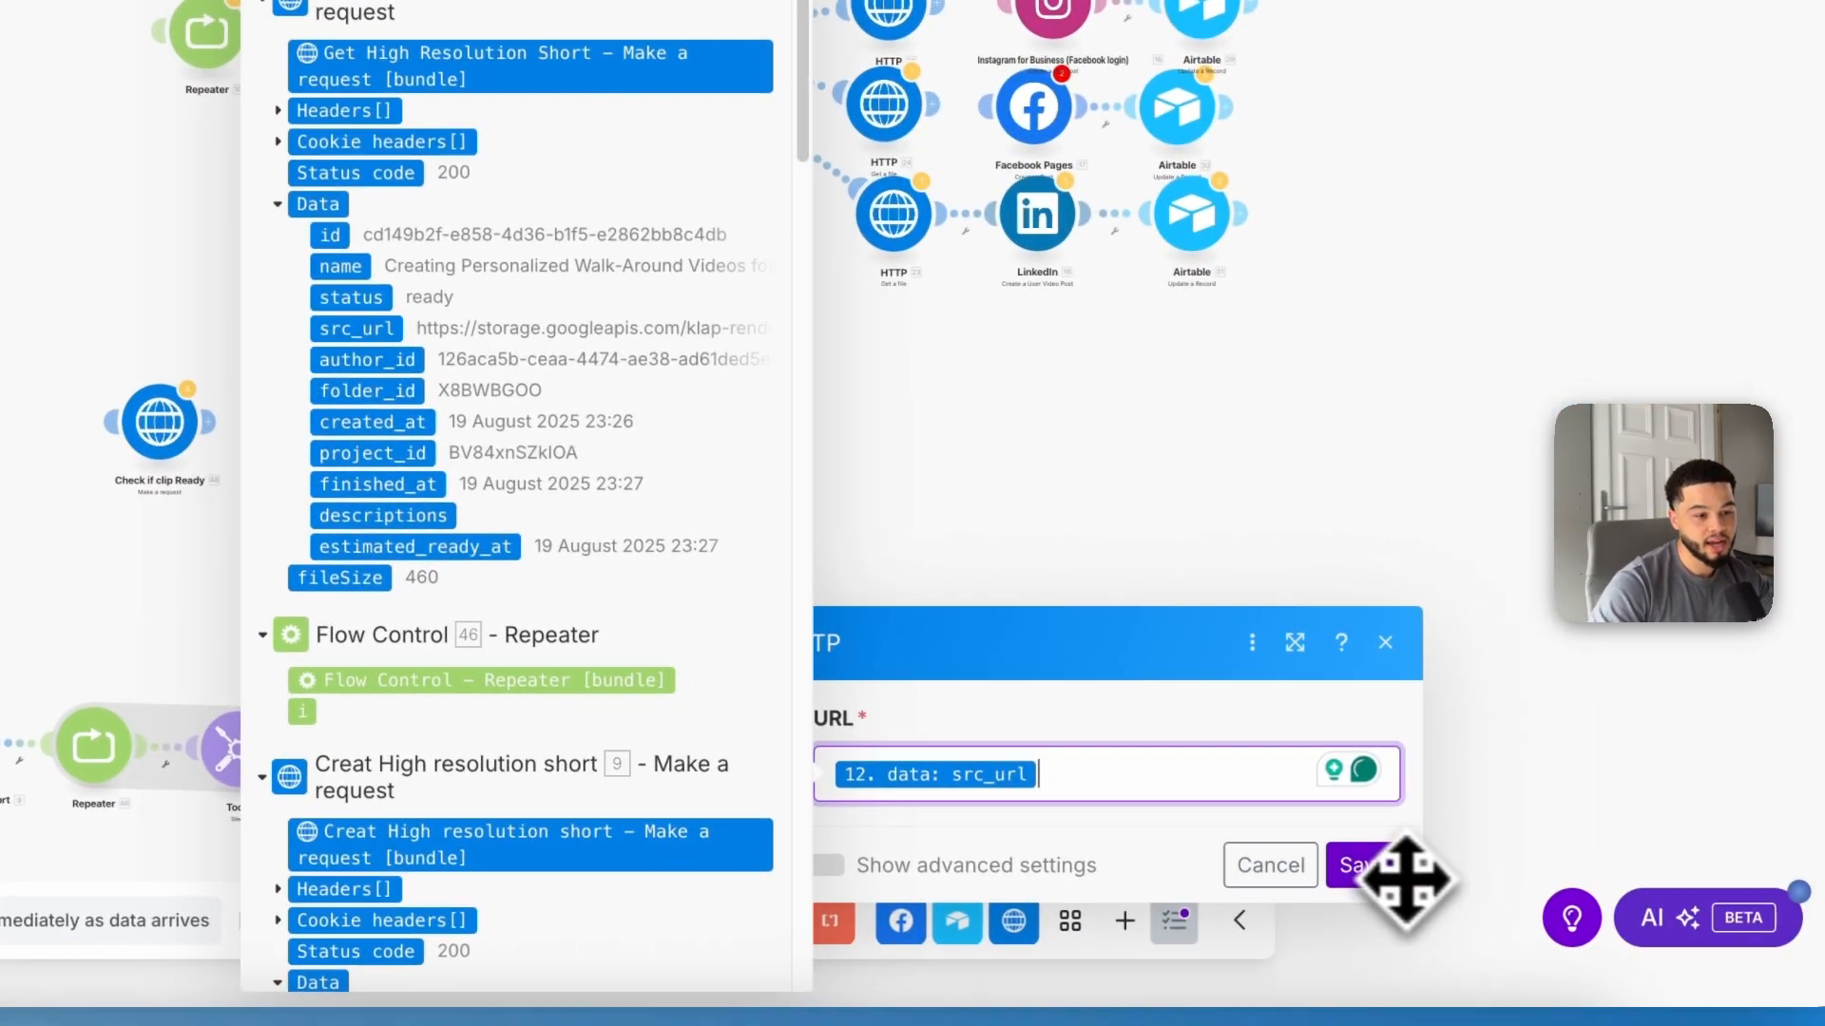
click(1383, 870)
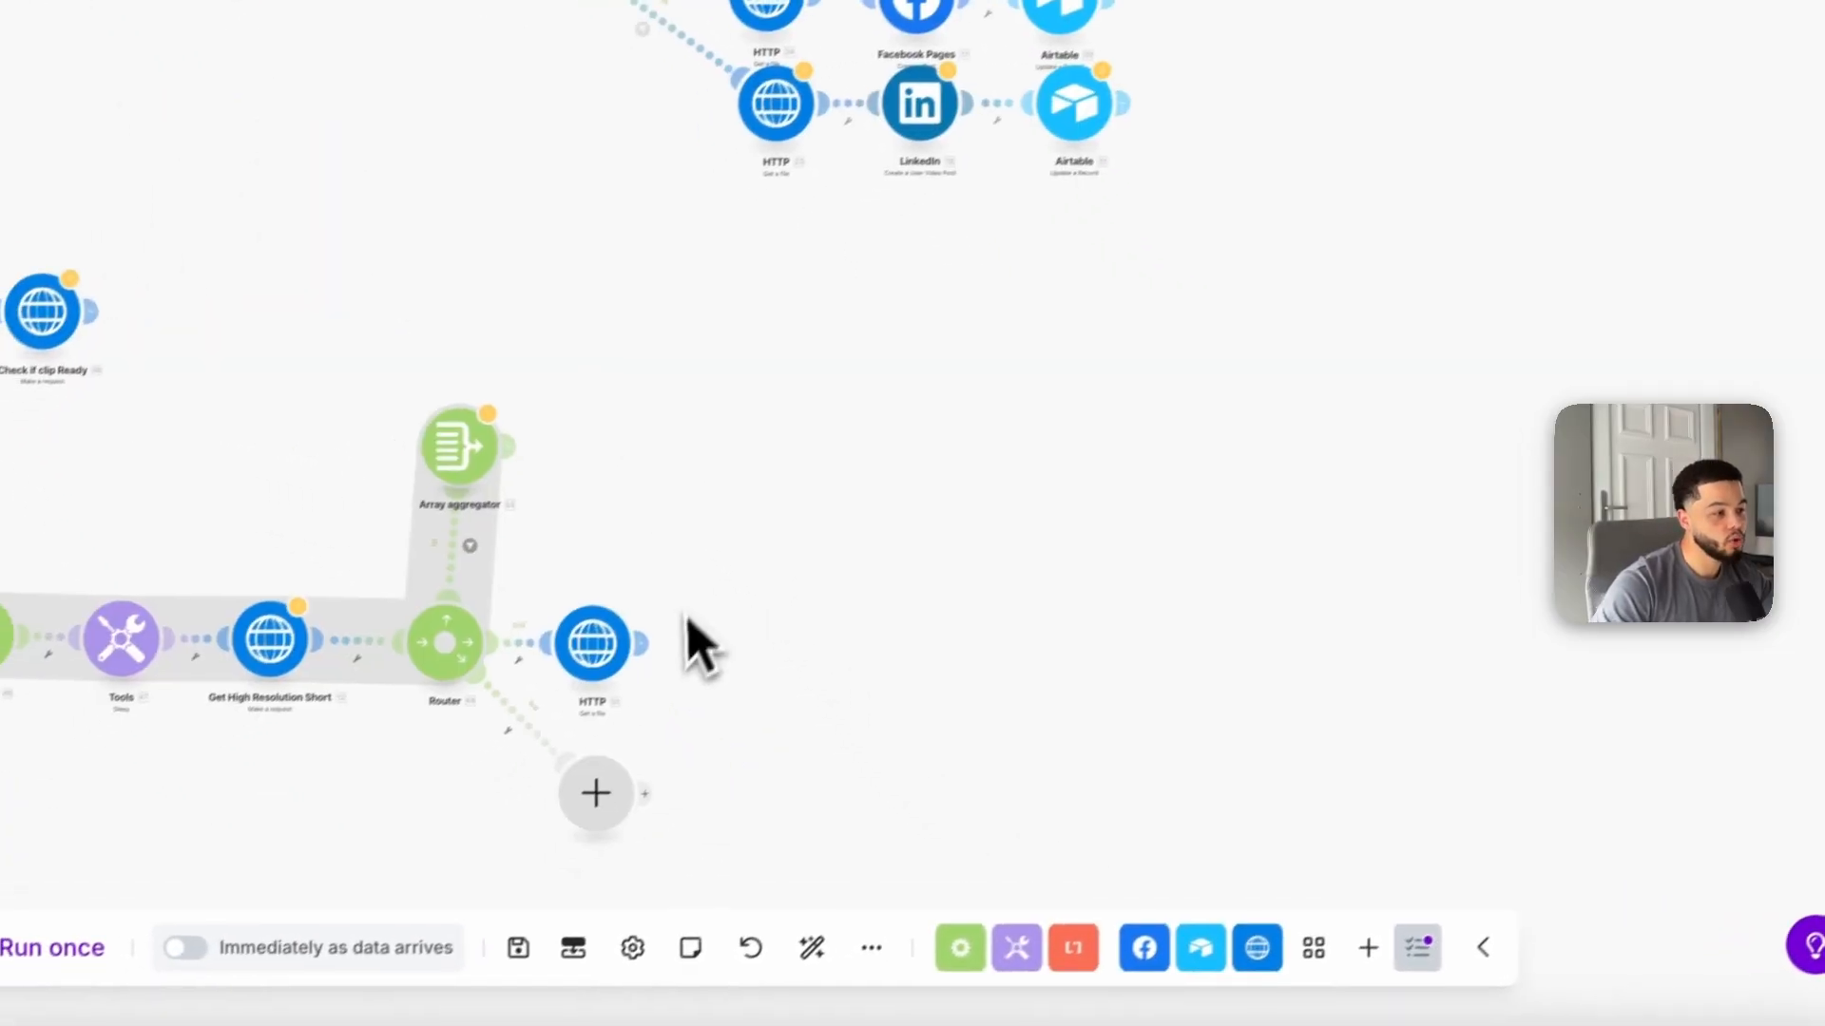
Step: Add a YouTube Upload a Video module after the HTTP Get a file module
click(693, 631)
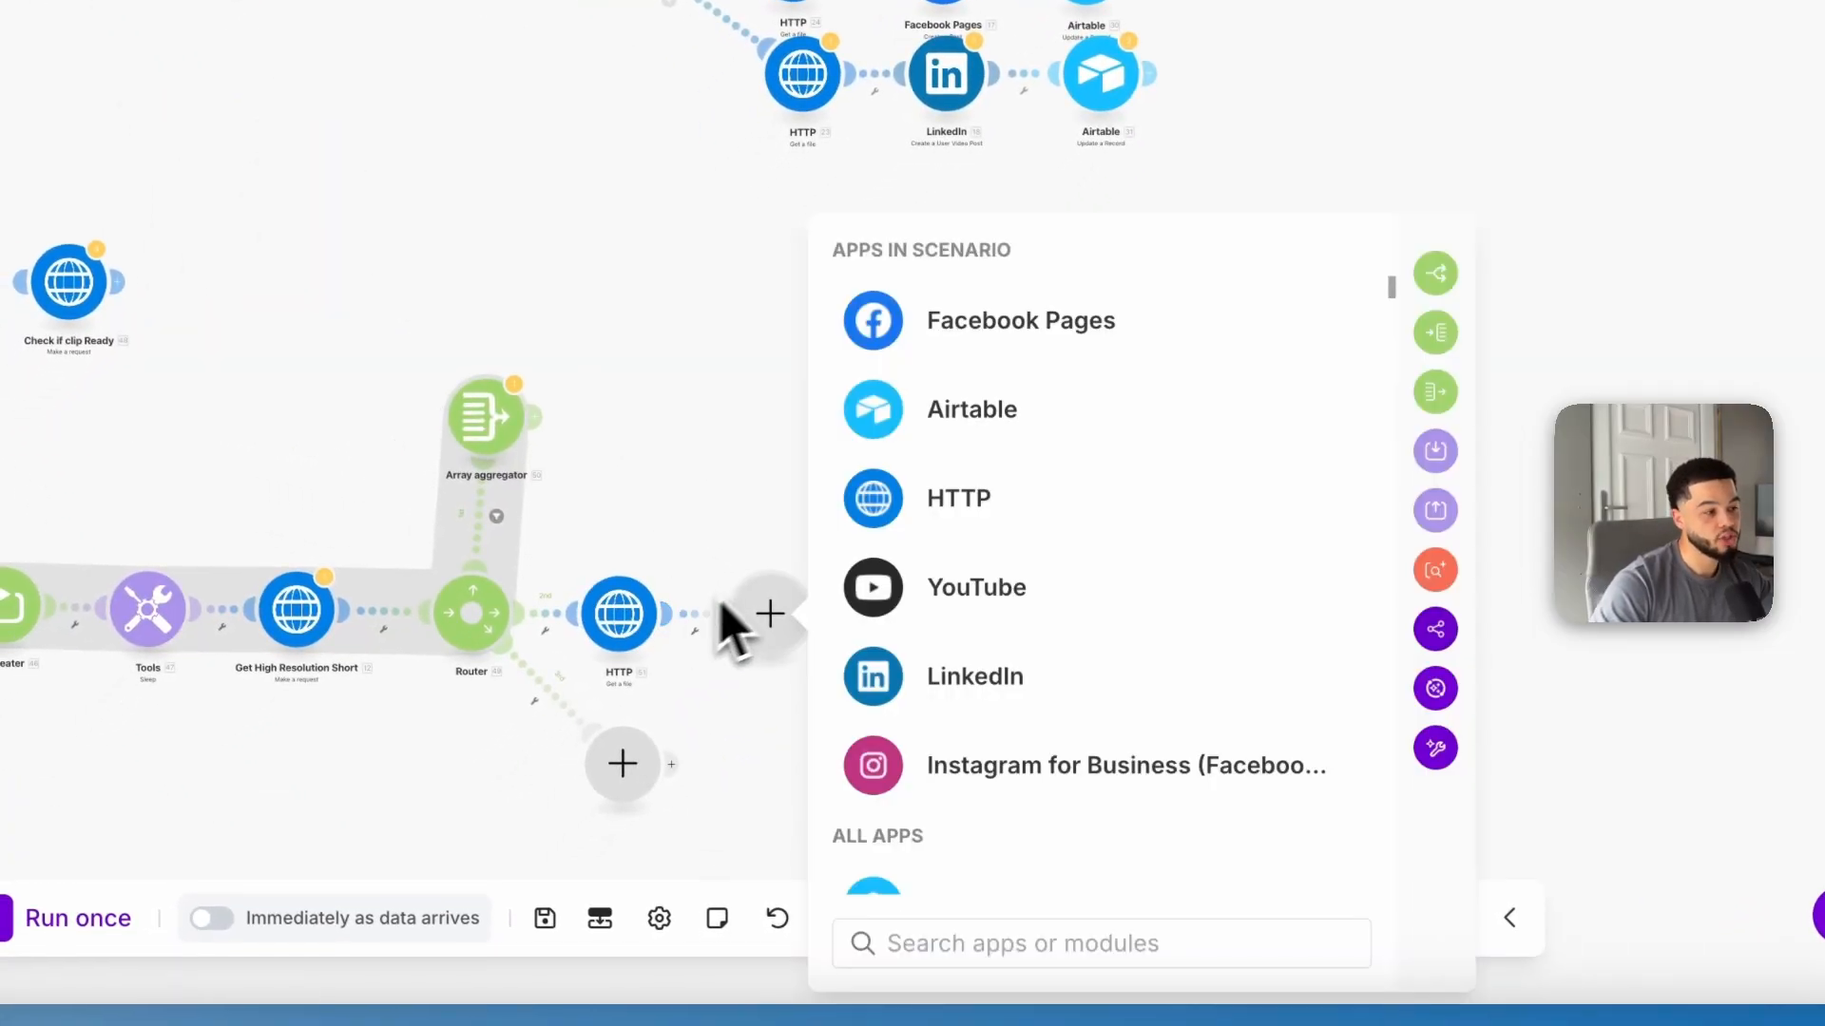
click(959, 597)
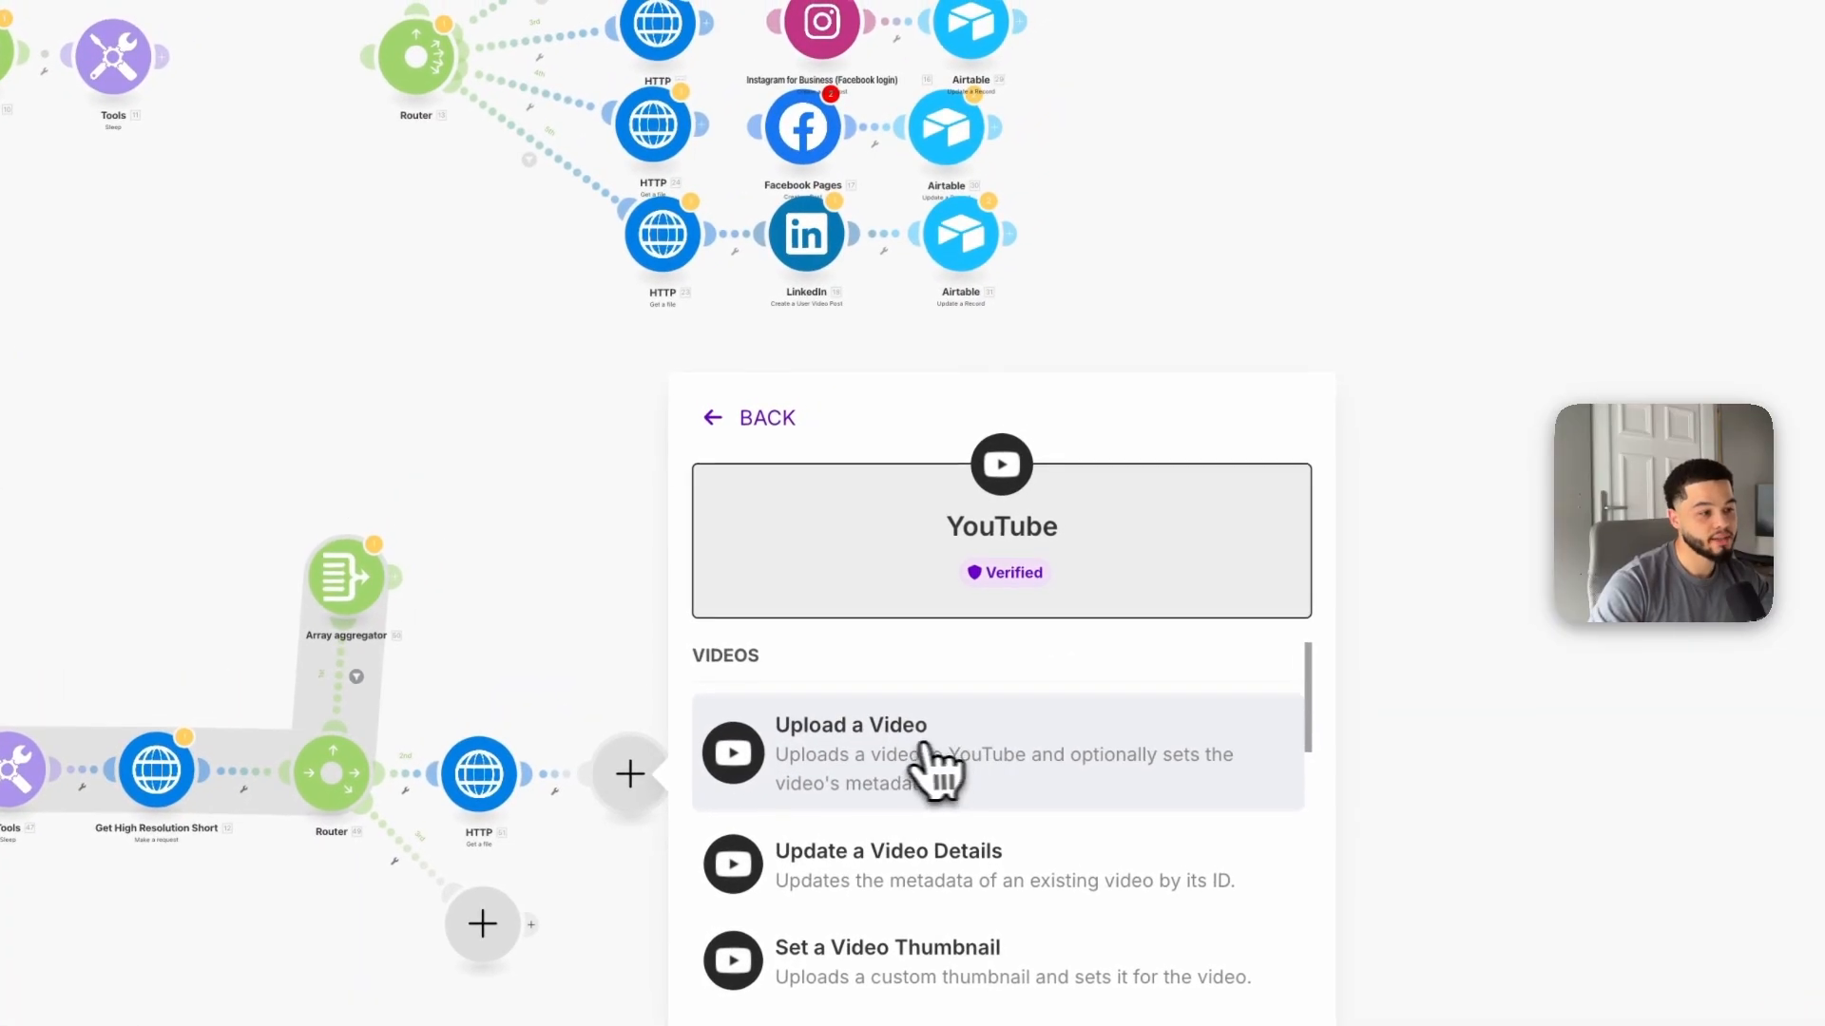
click(896, 749)
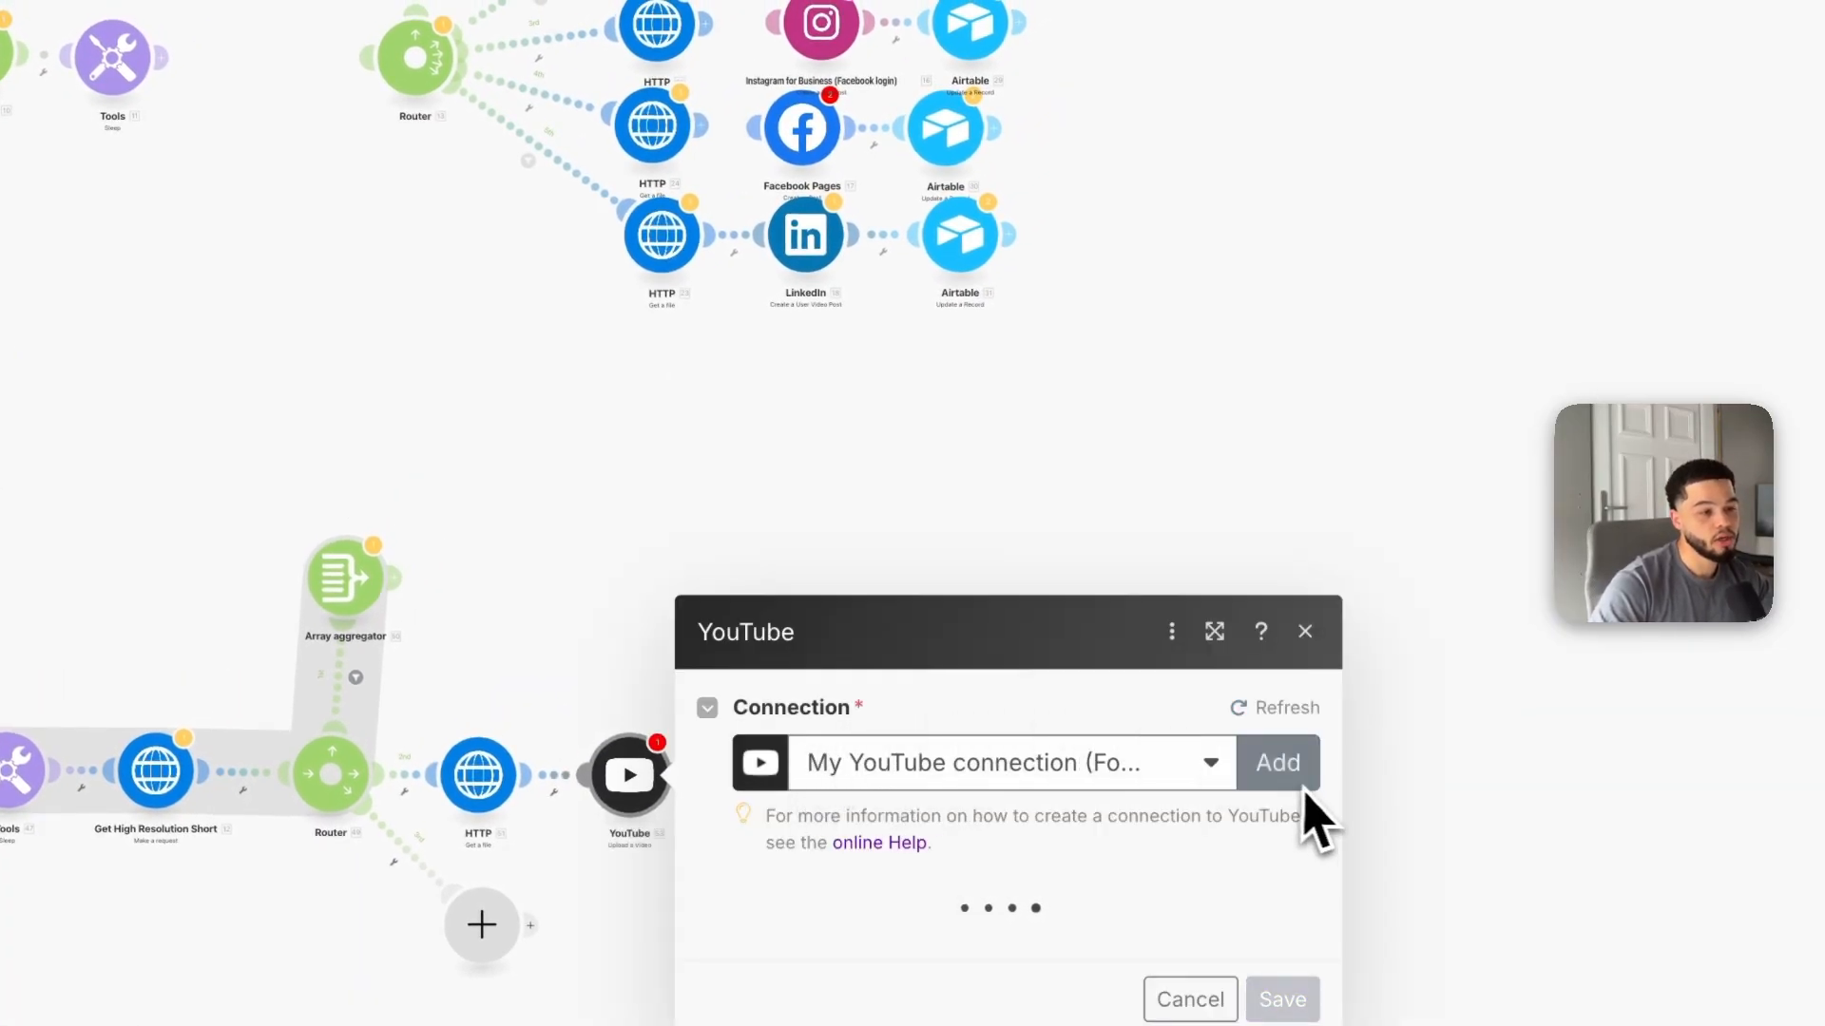
Step: Create a new YouTube connection, accepting YouTube's Terms of Service and Google Privacy Policy with Yes
click(1281, 740)
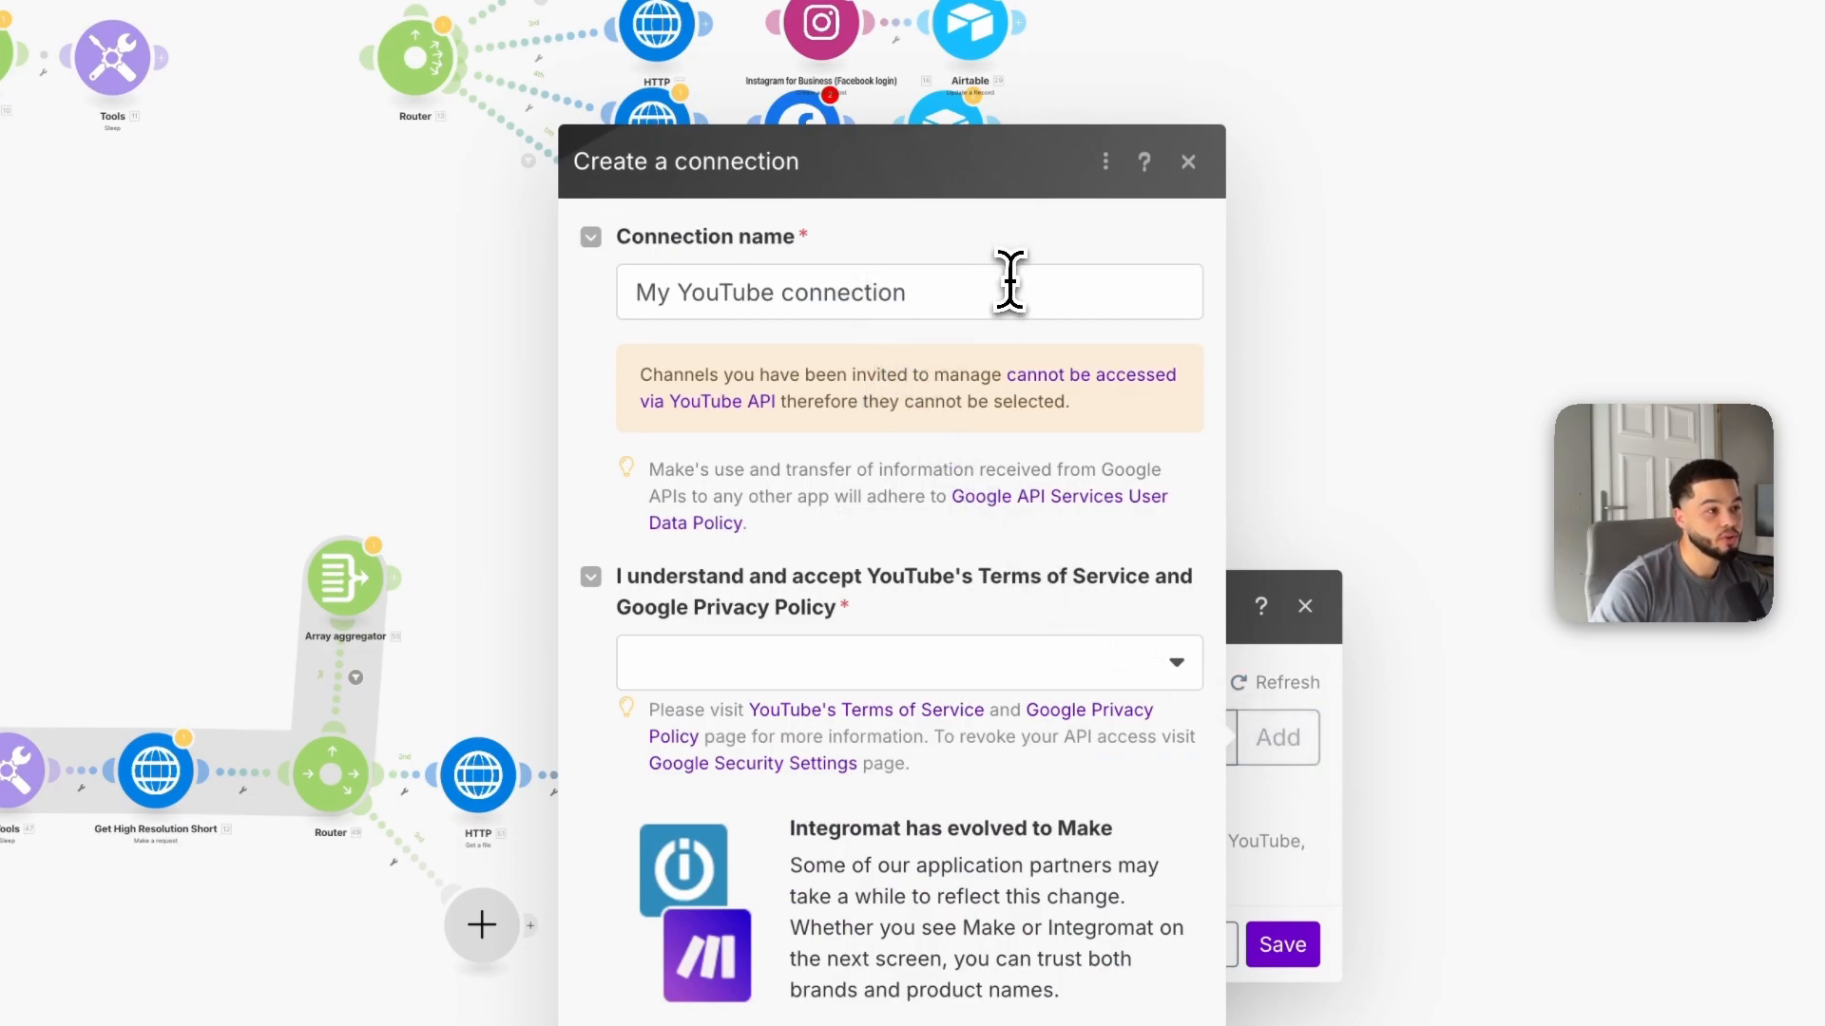
double_click(1006, 283)
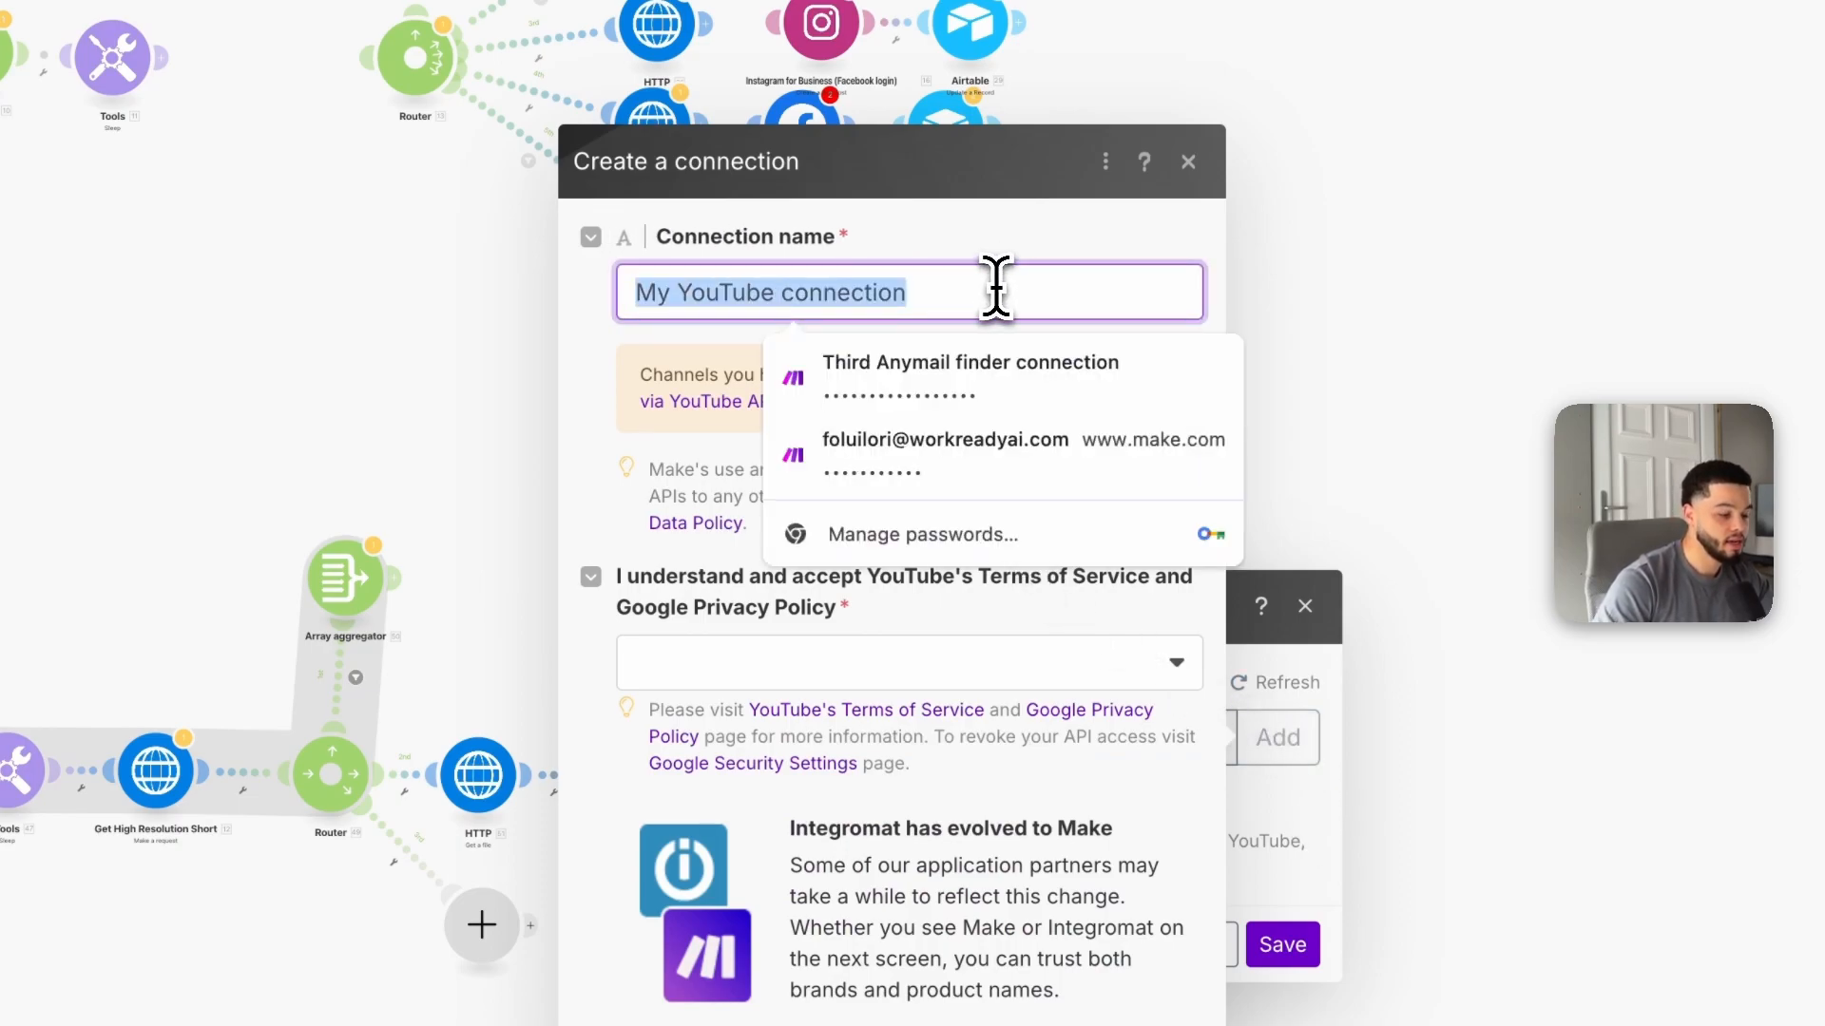
click(1014, 242)
click(730, 703)
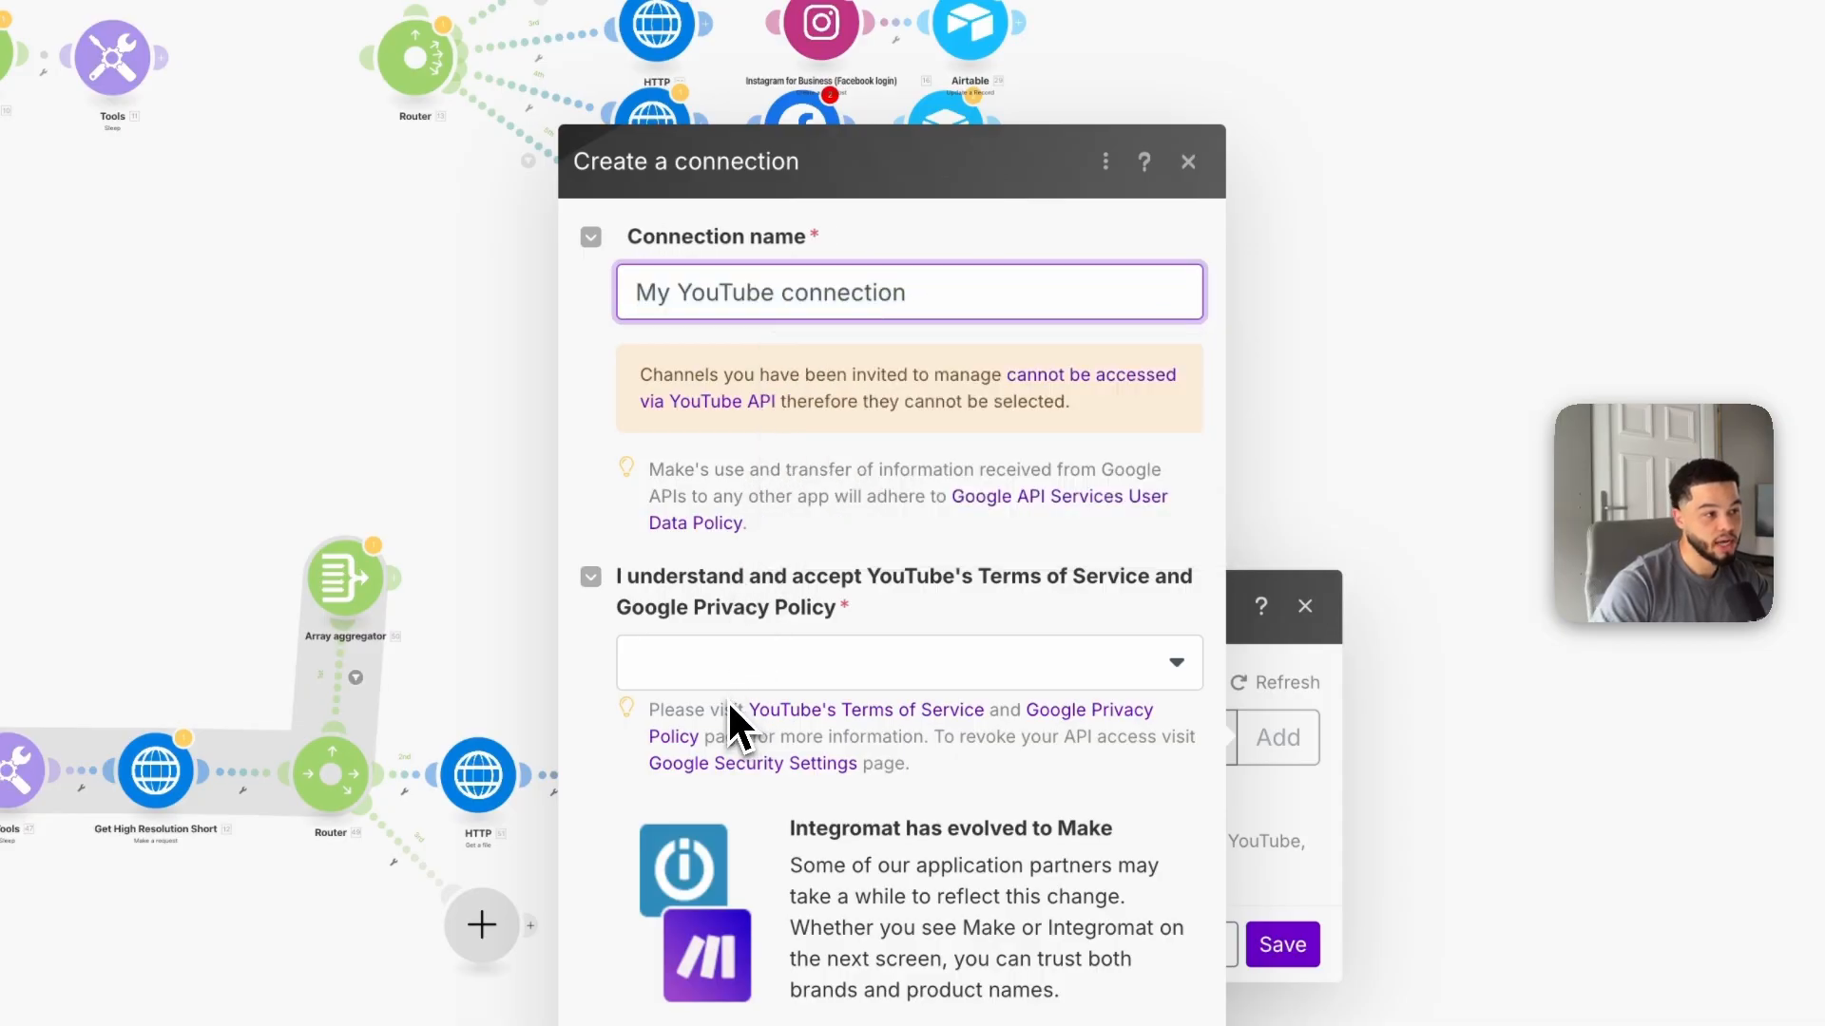
click(830, 675)
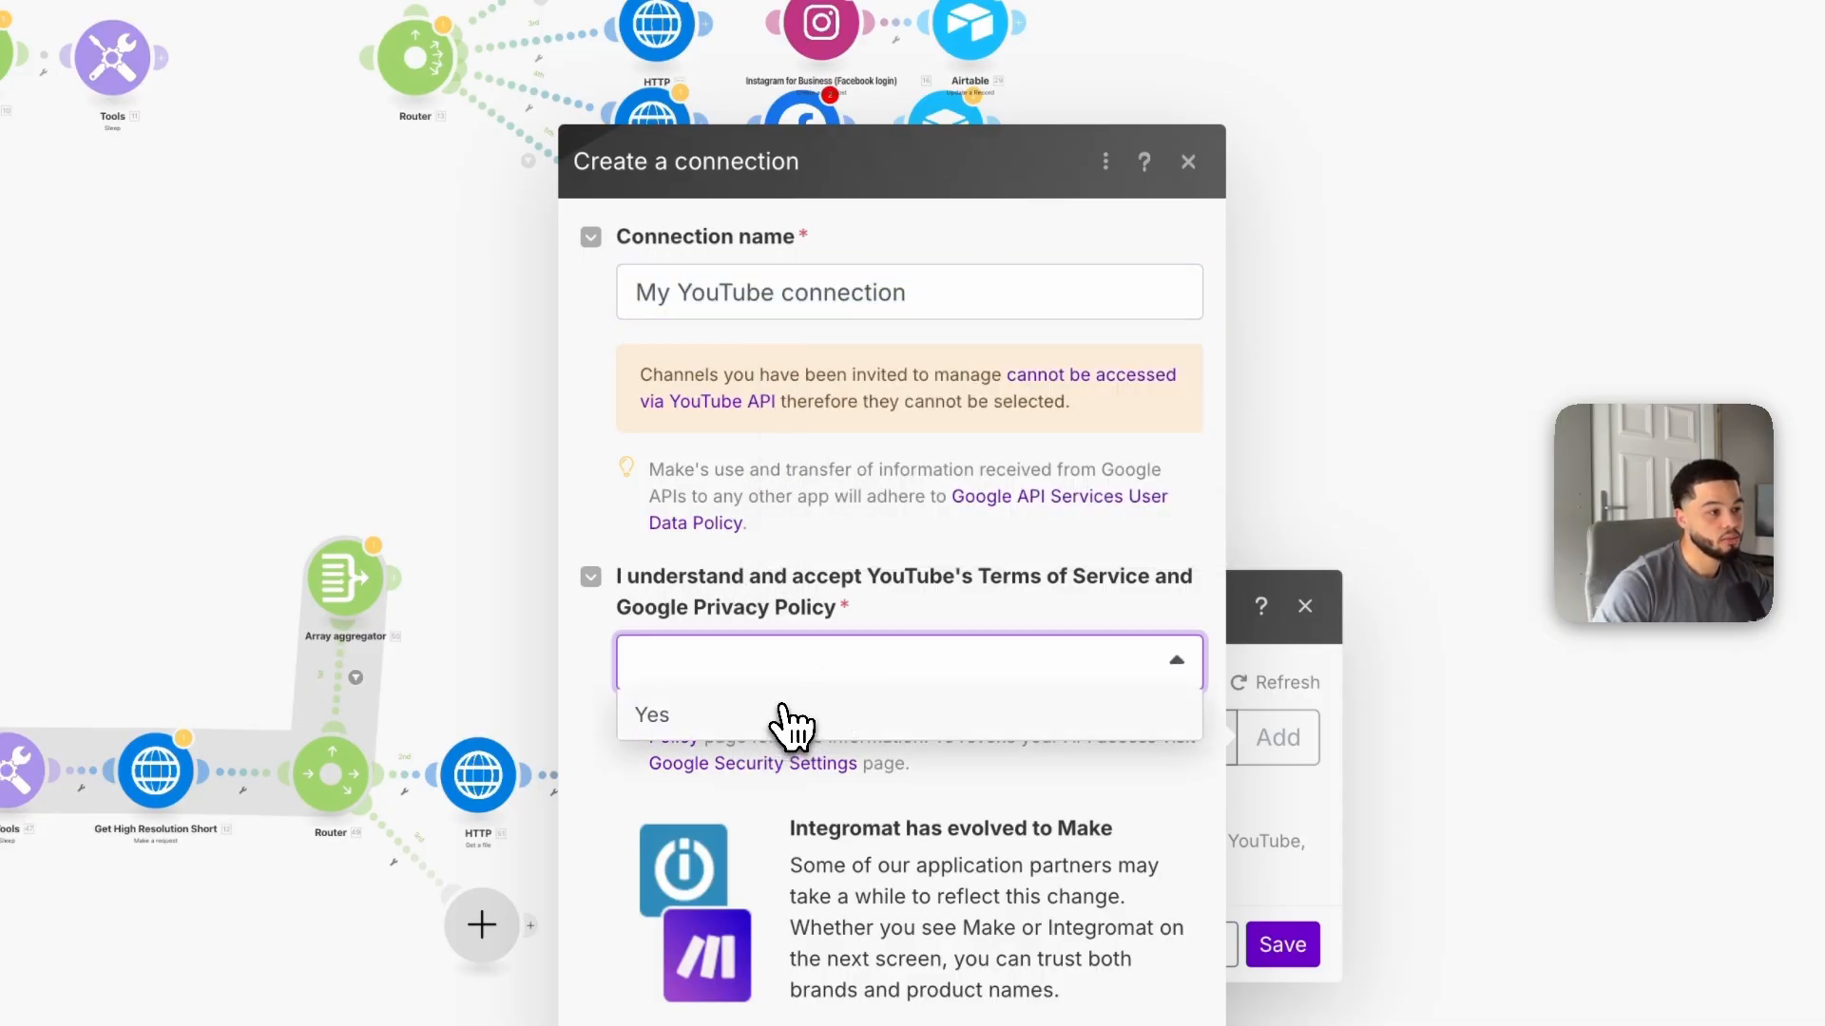
click(789, 718)
click(1151, 960)
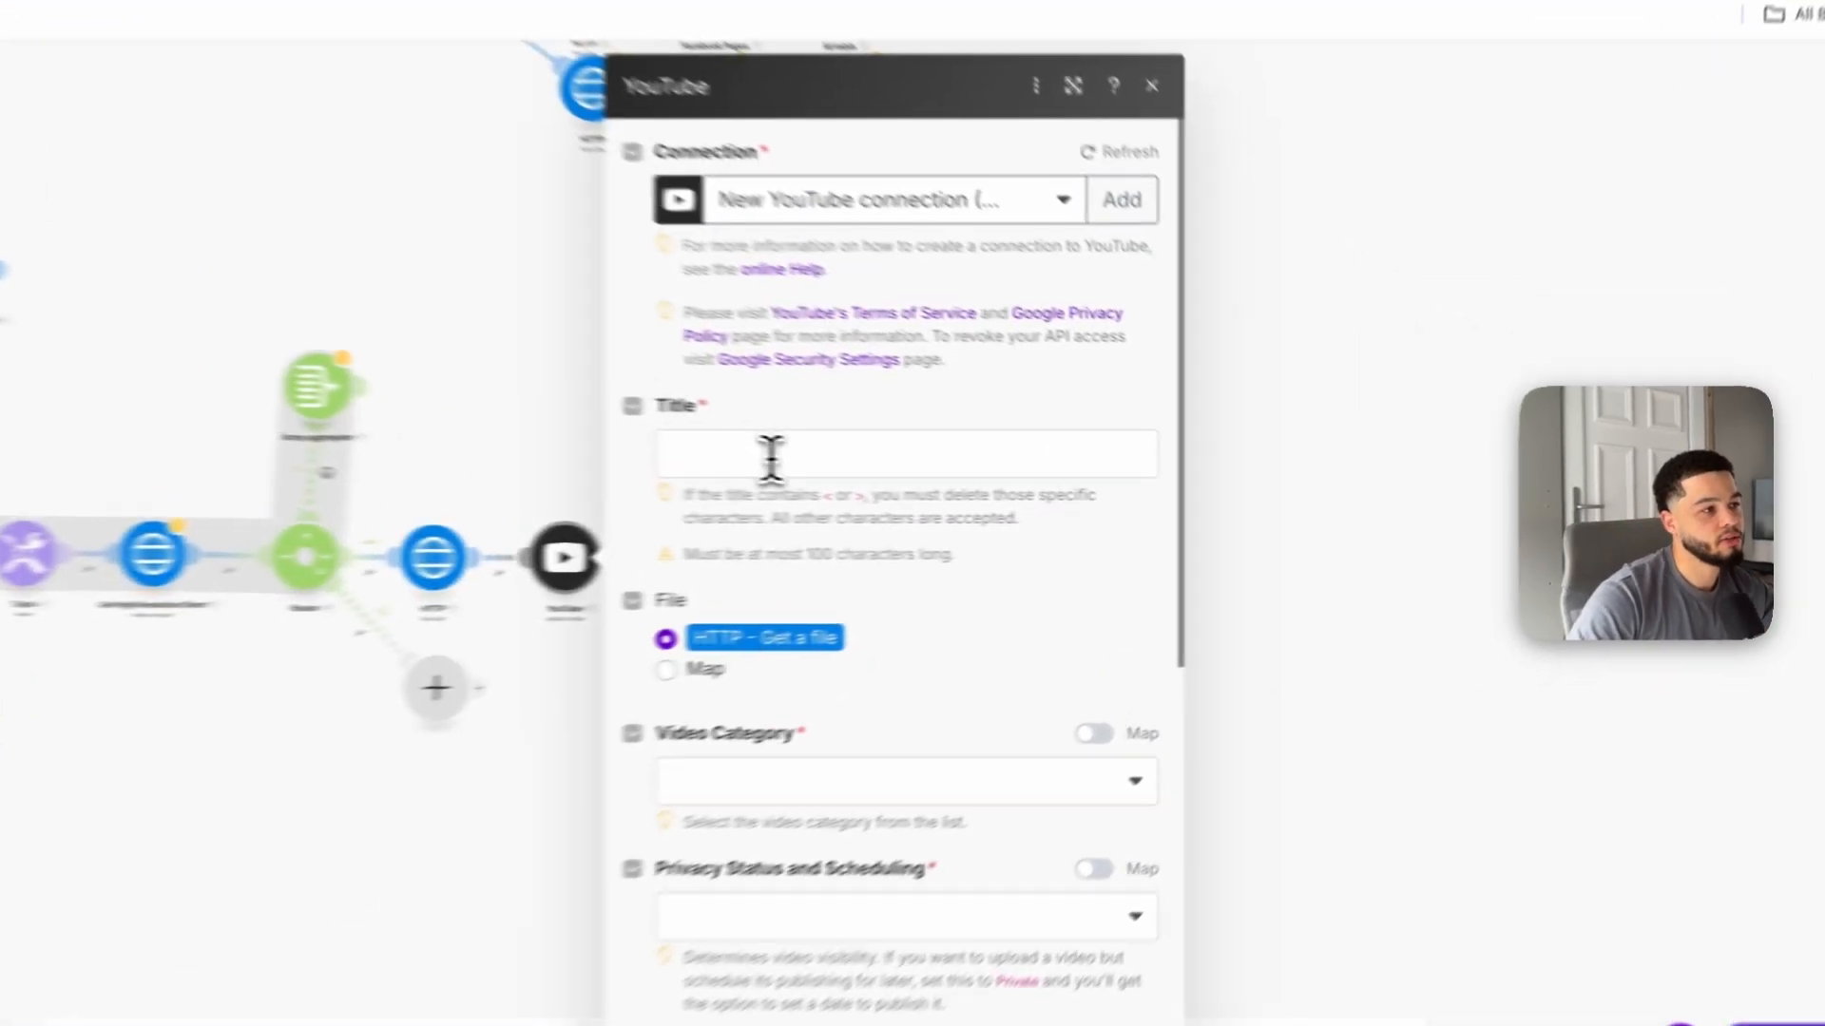
Step: Map the YouTube video Title to the name field from Get short Idea's Data[] output
click(979, 475)
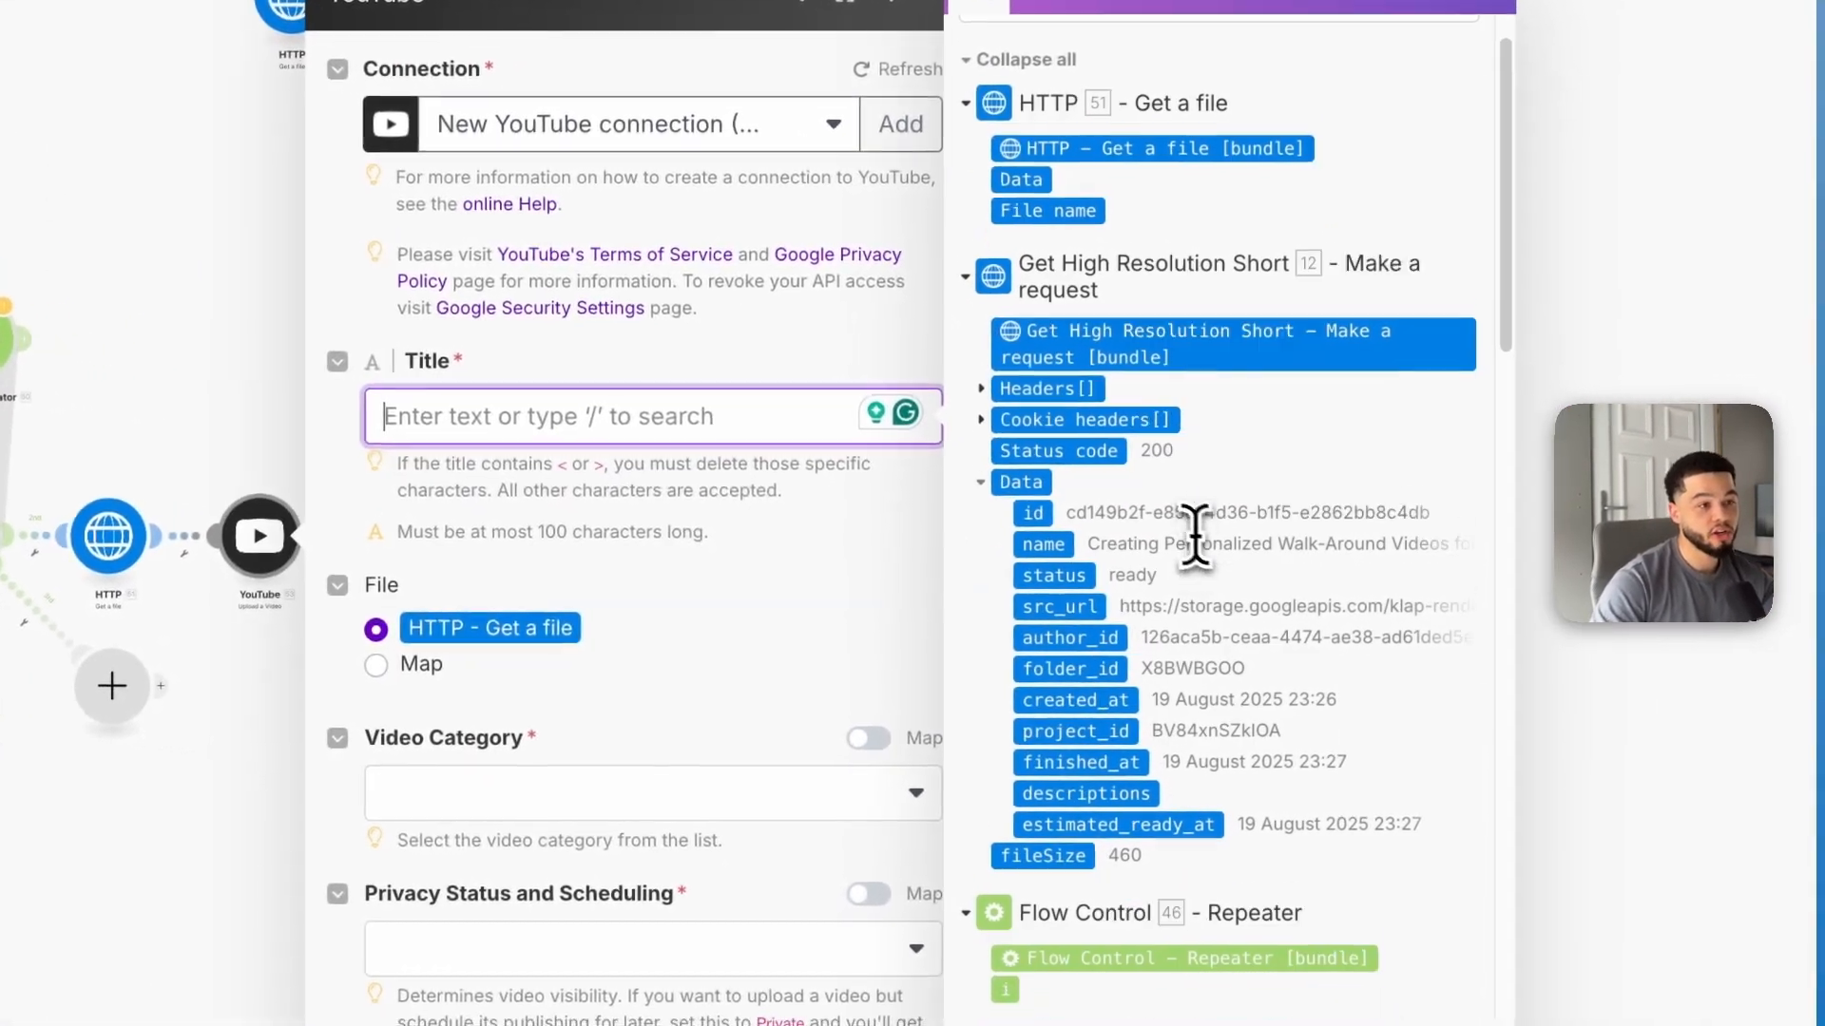
scroll(1198, 537, down, 8)
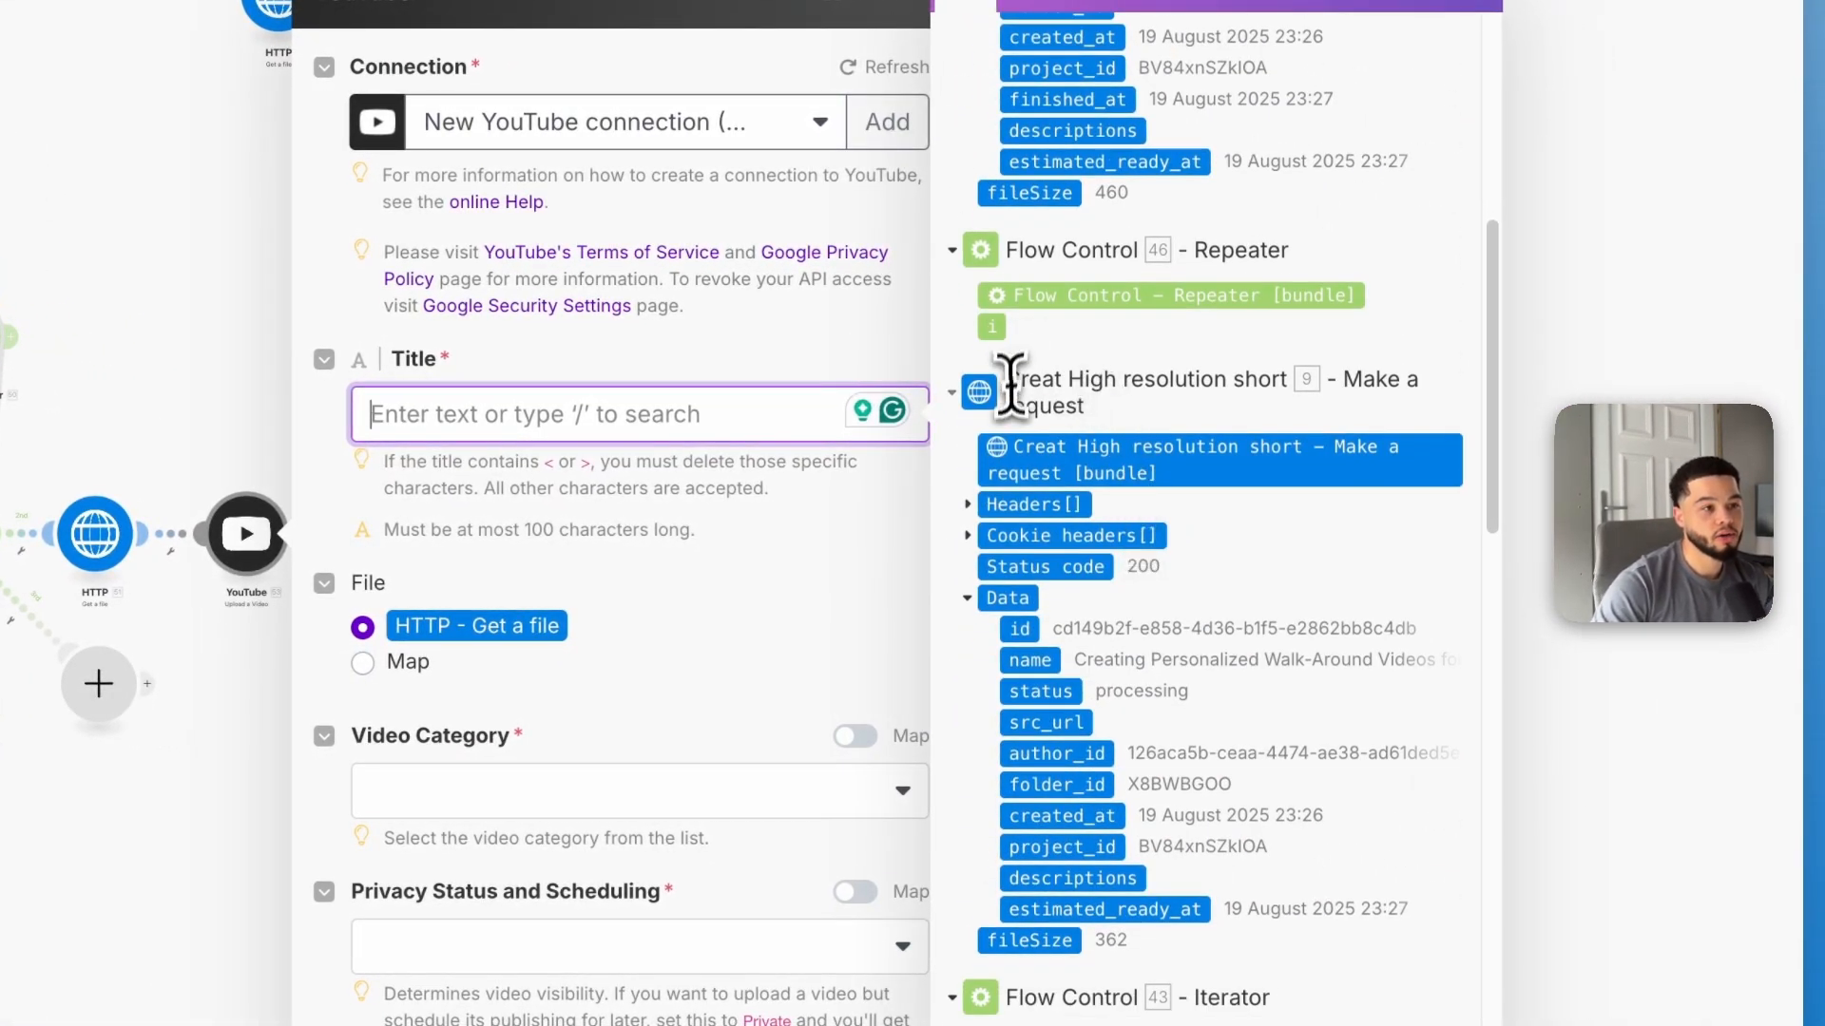
scroll(1010, 384, down, 12)
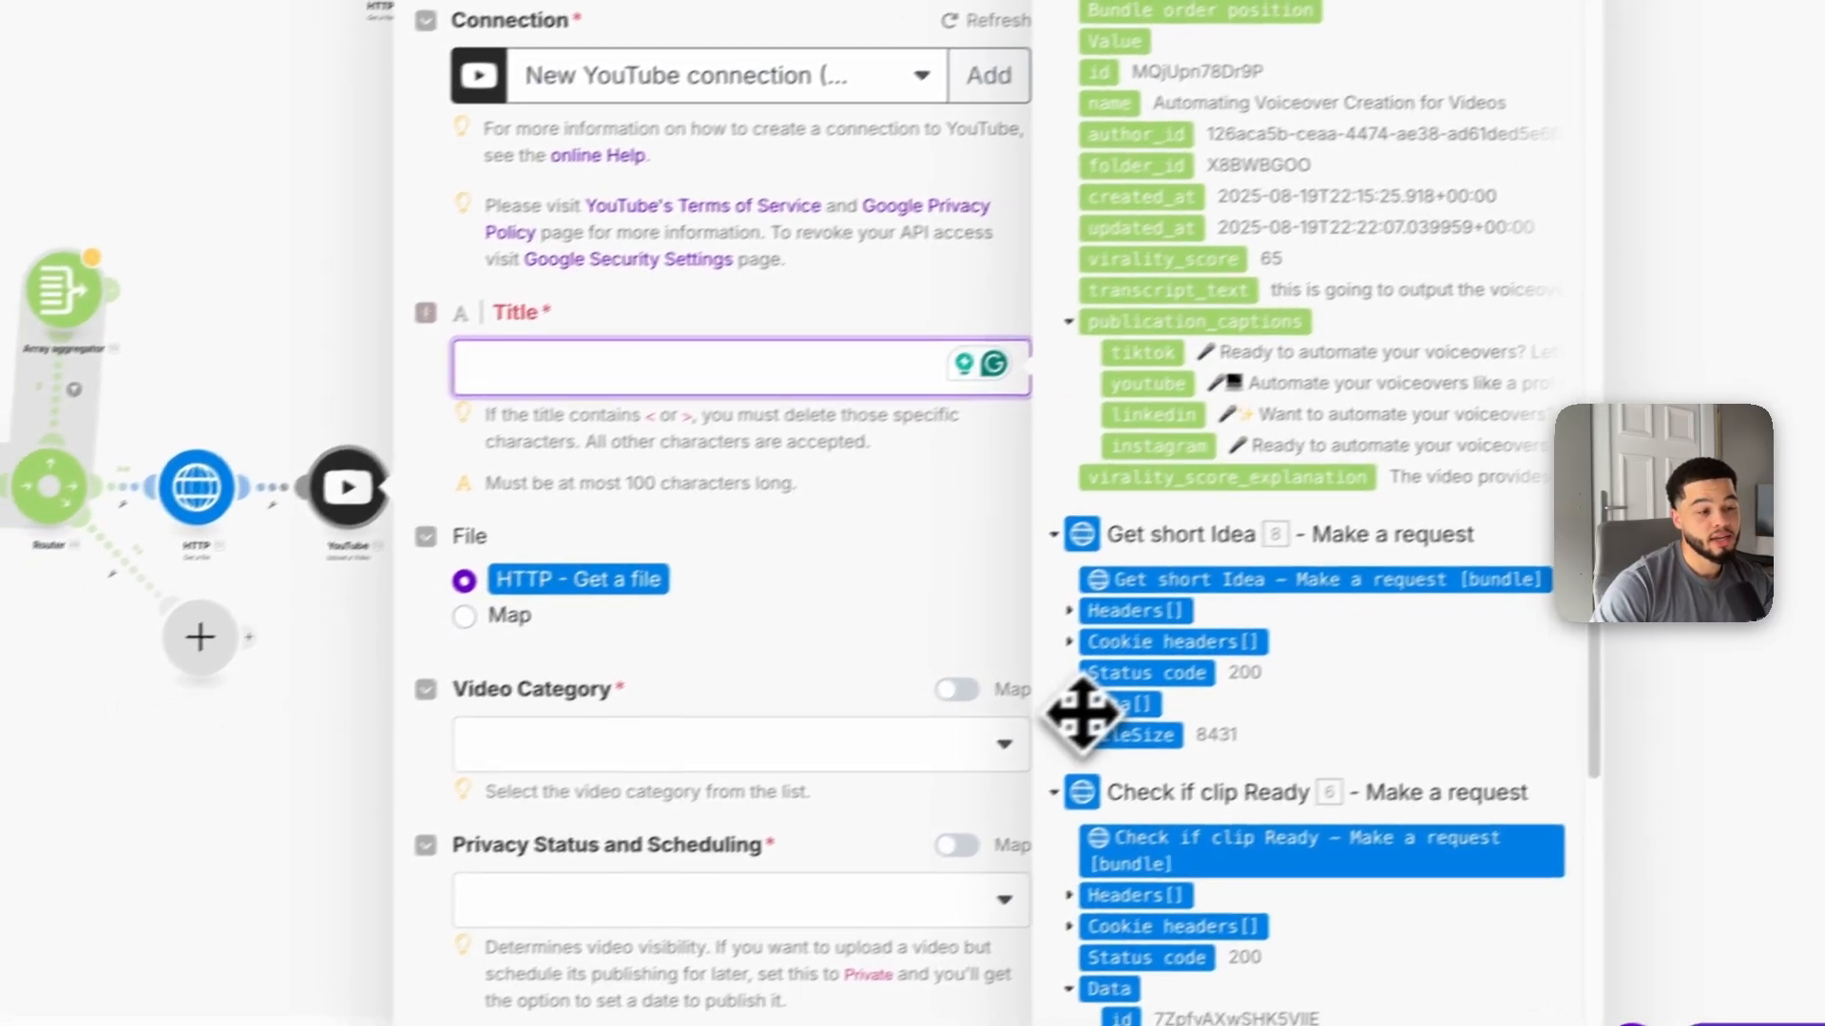
click(1015, 751)
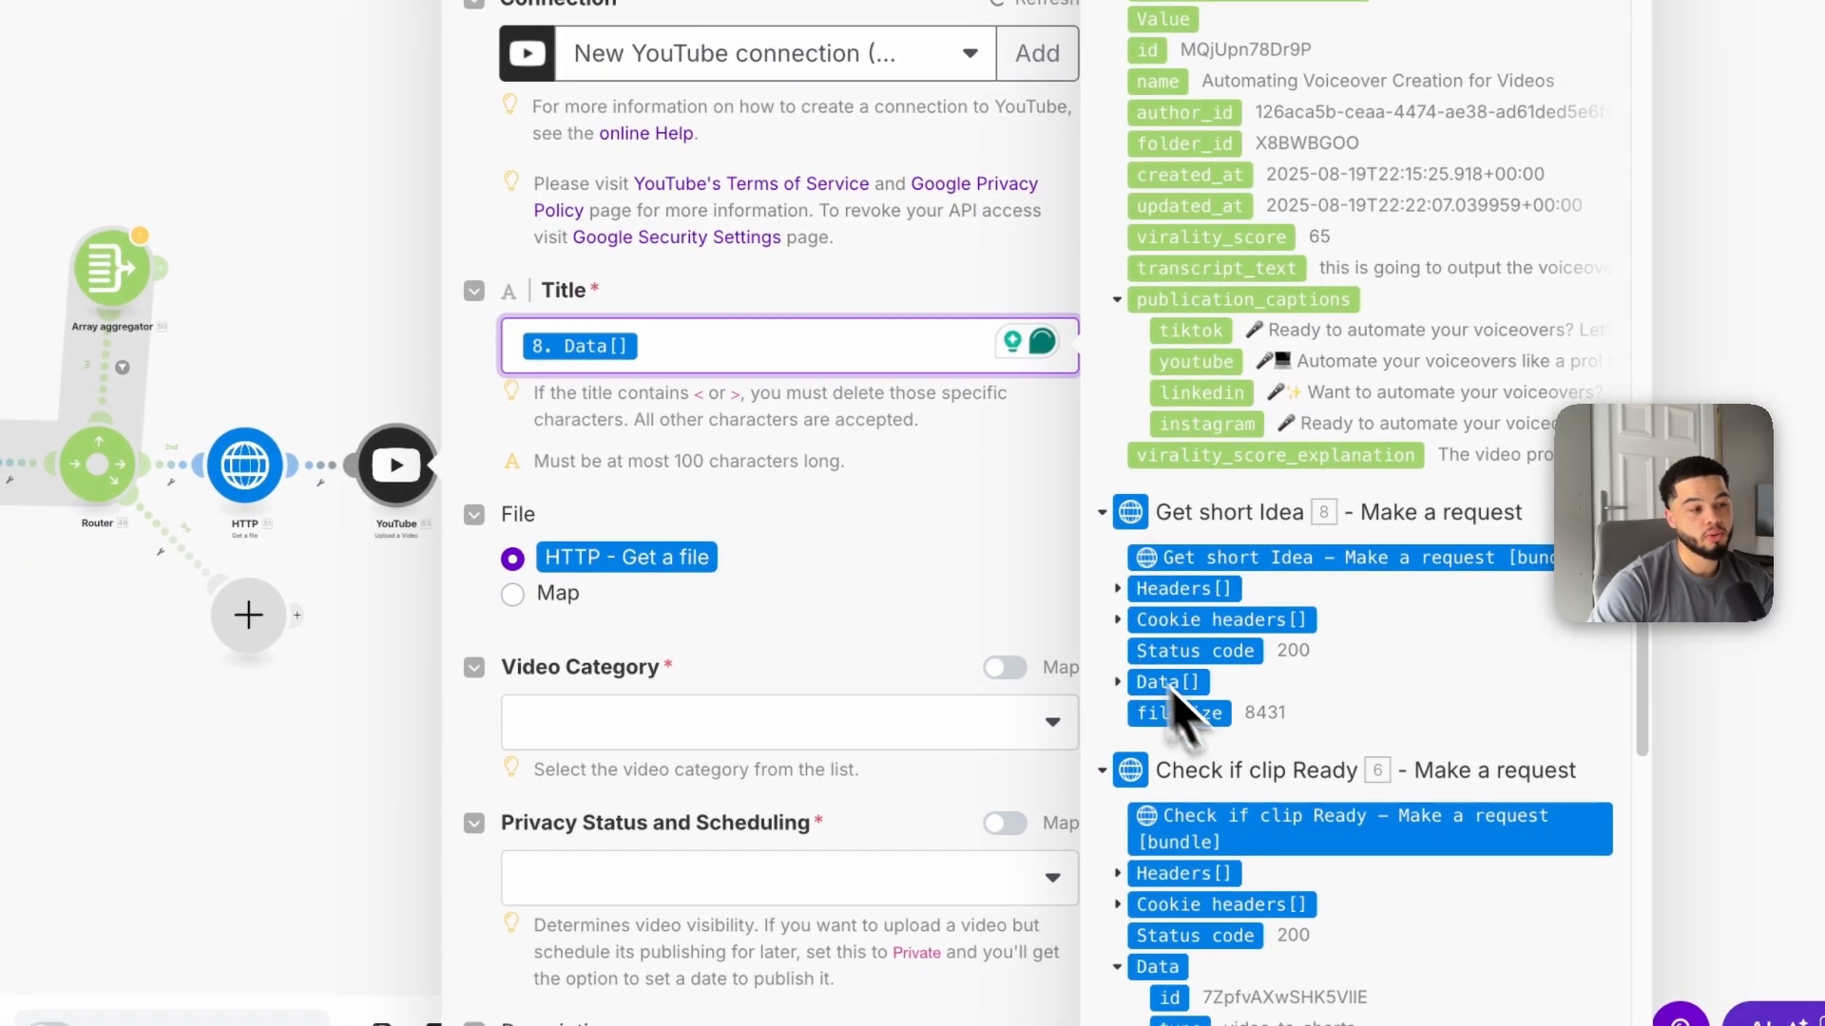
click(1119, 682)
scroll(1264, 739, down, 2)
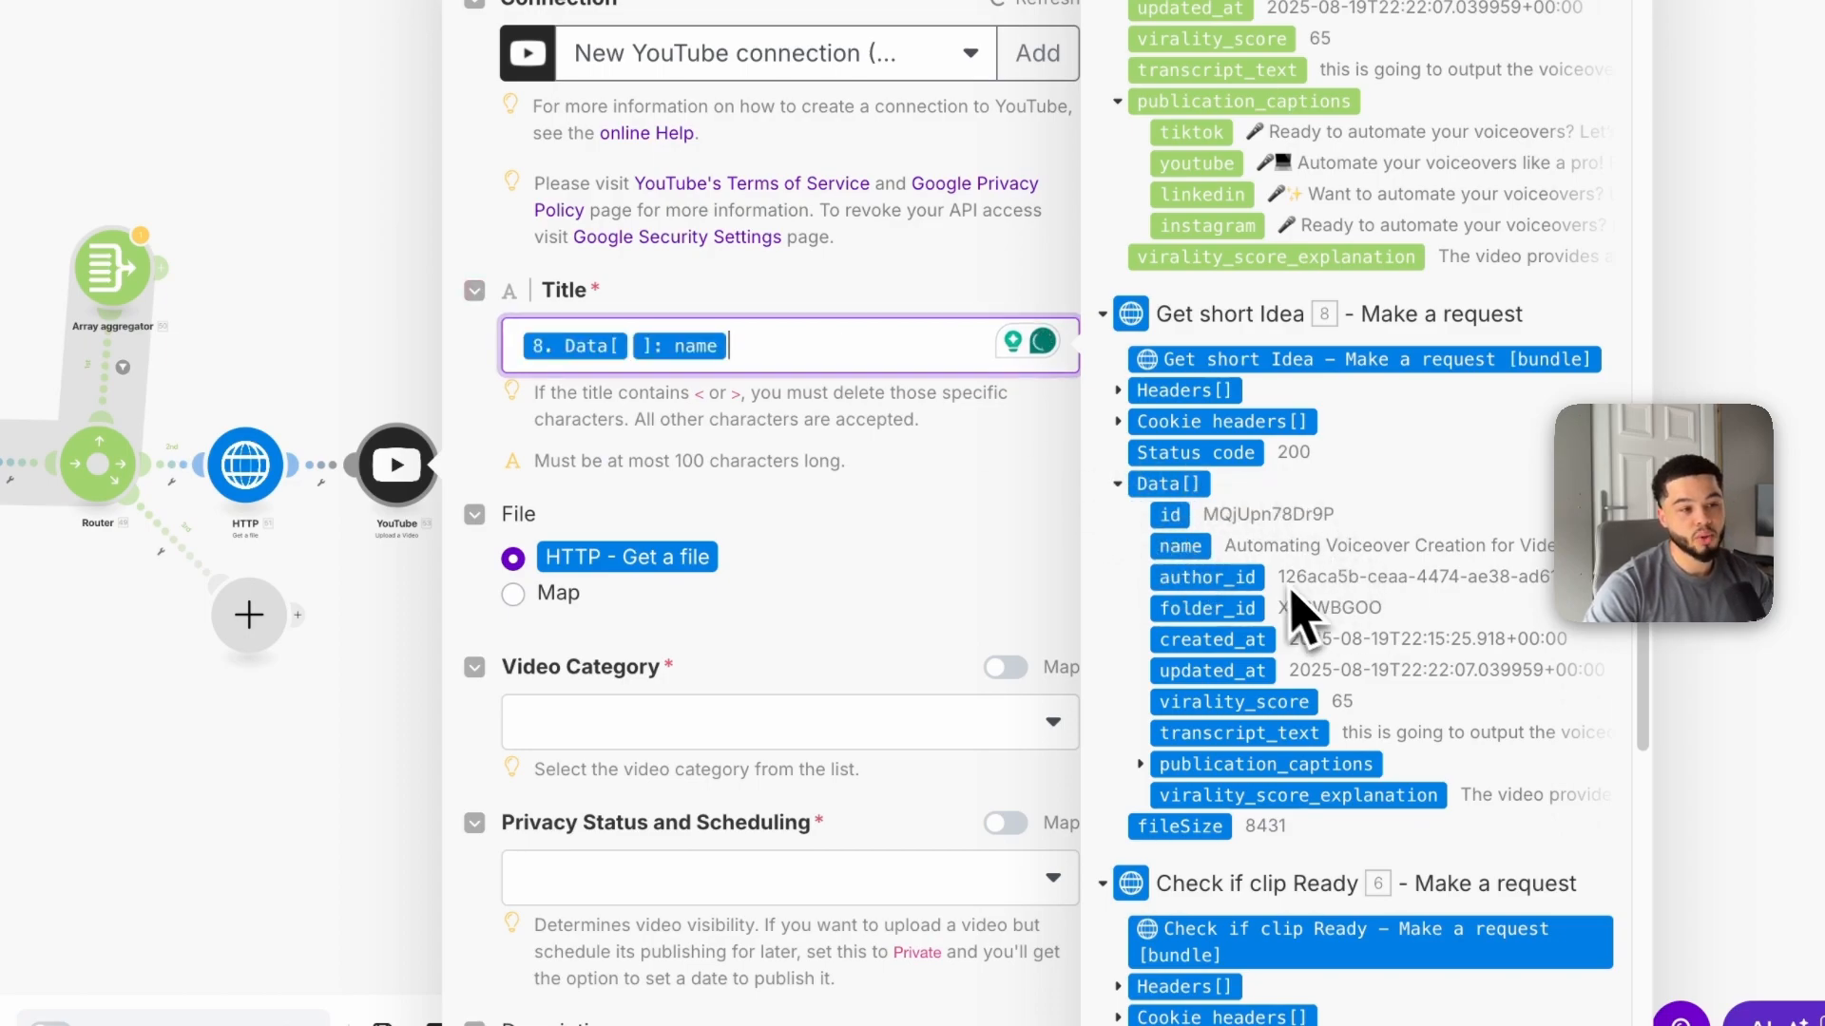
click(825, 564)
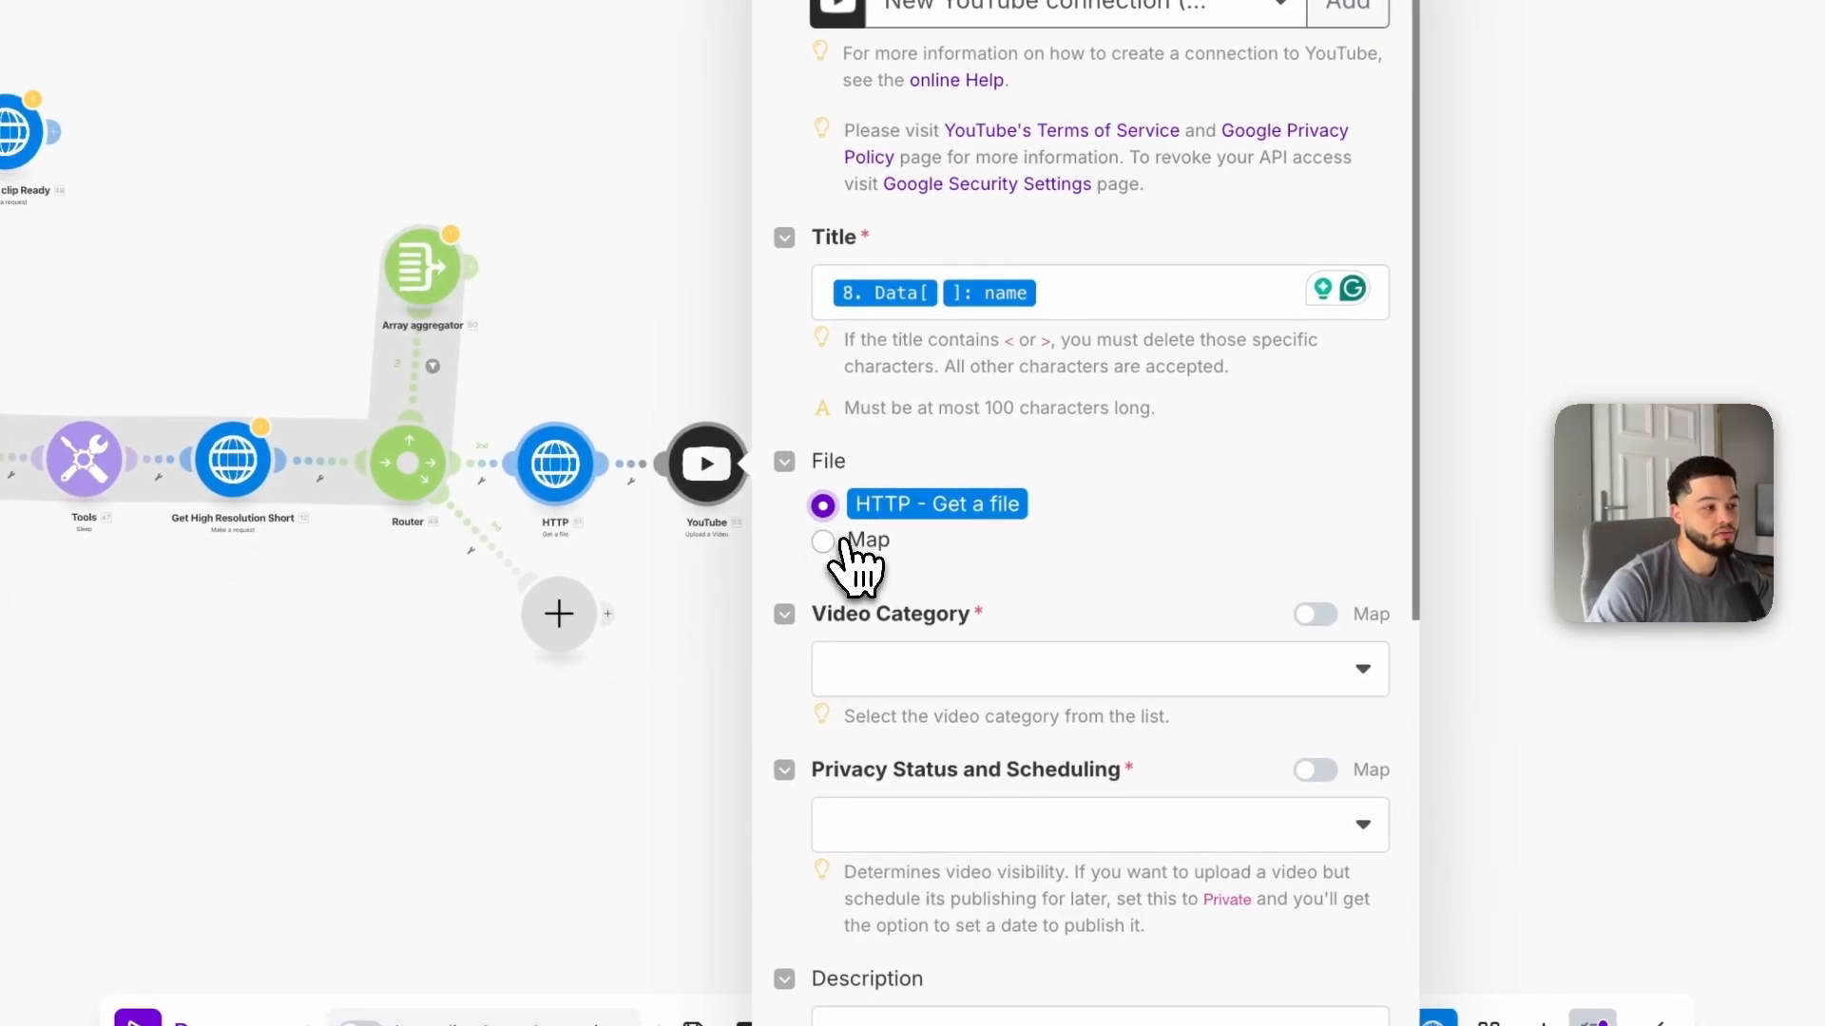
Step: Set the video category to Science & Technology and the privacy status to Public
scroll(898, 572, down, 1)
click(936, 570)
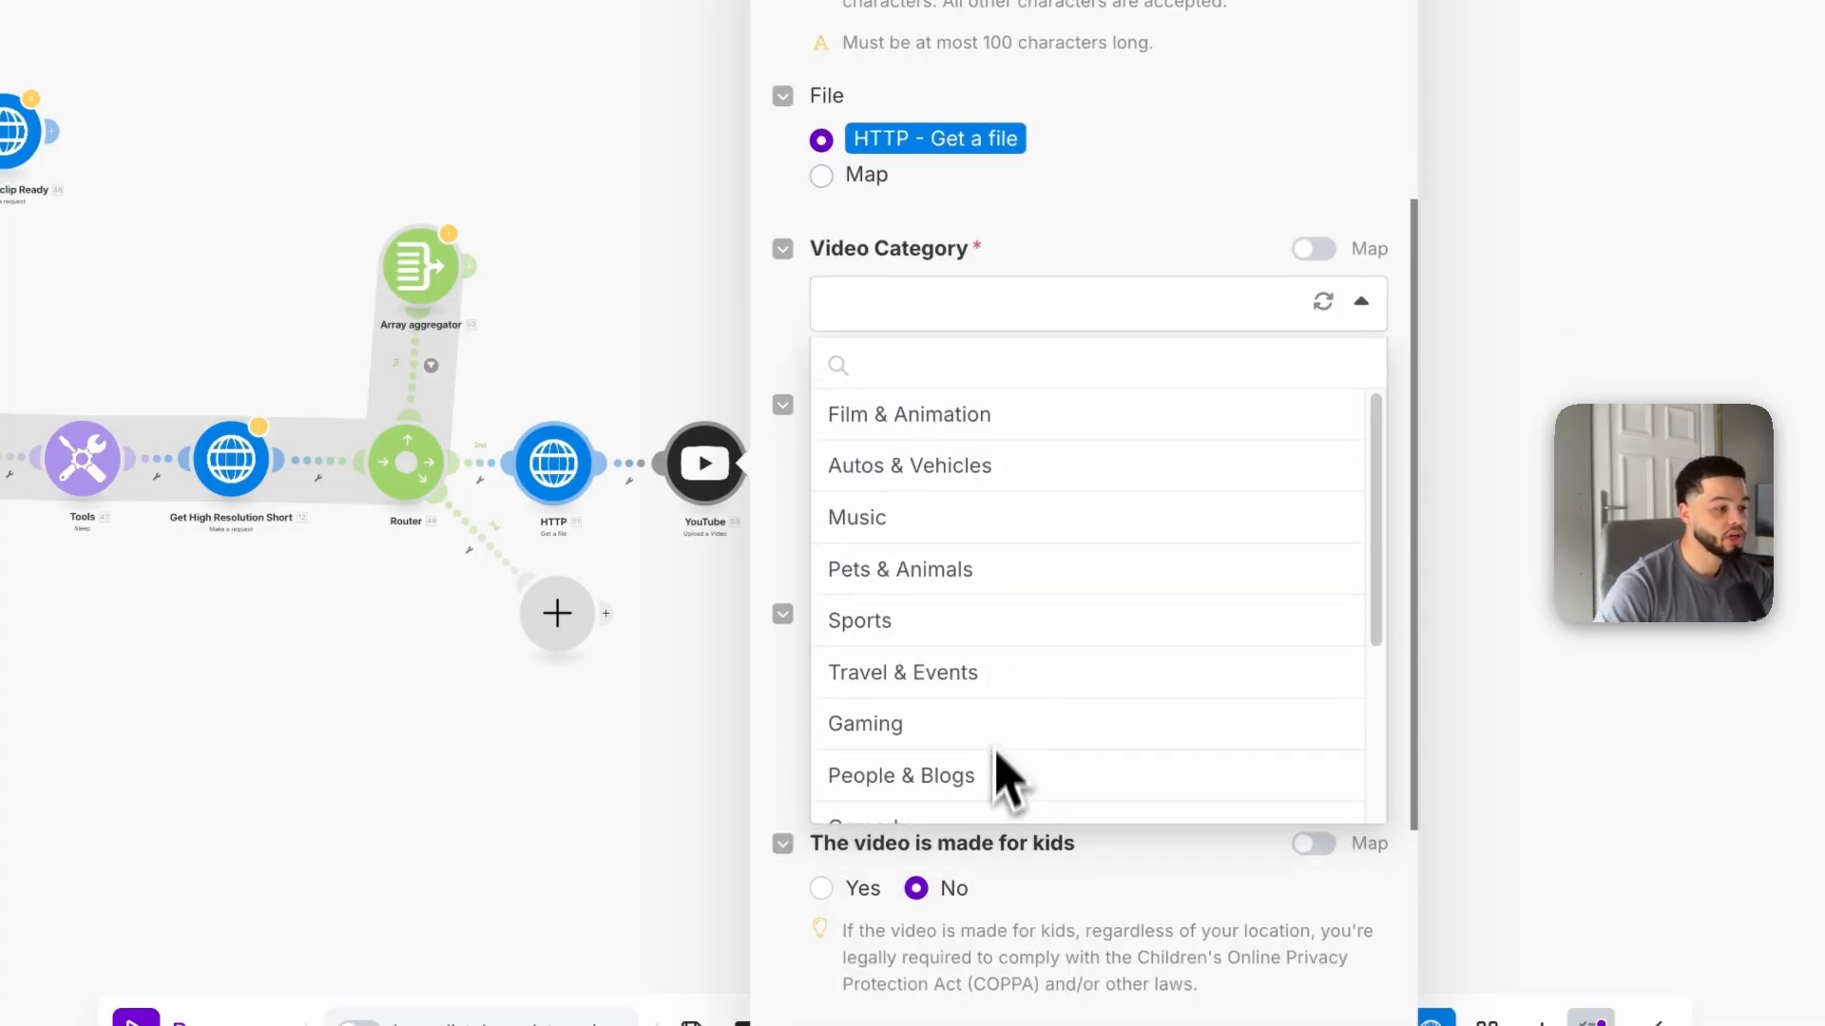
scroll(998, 680, down, 3)
click(979, 795)
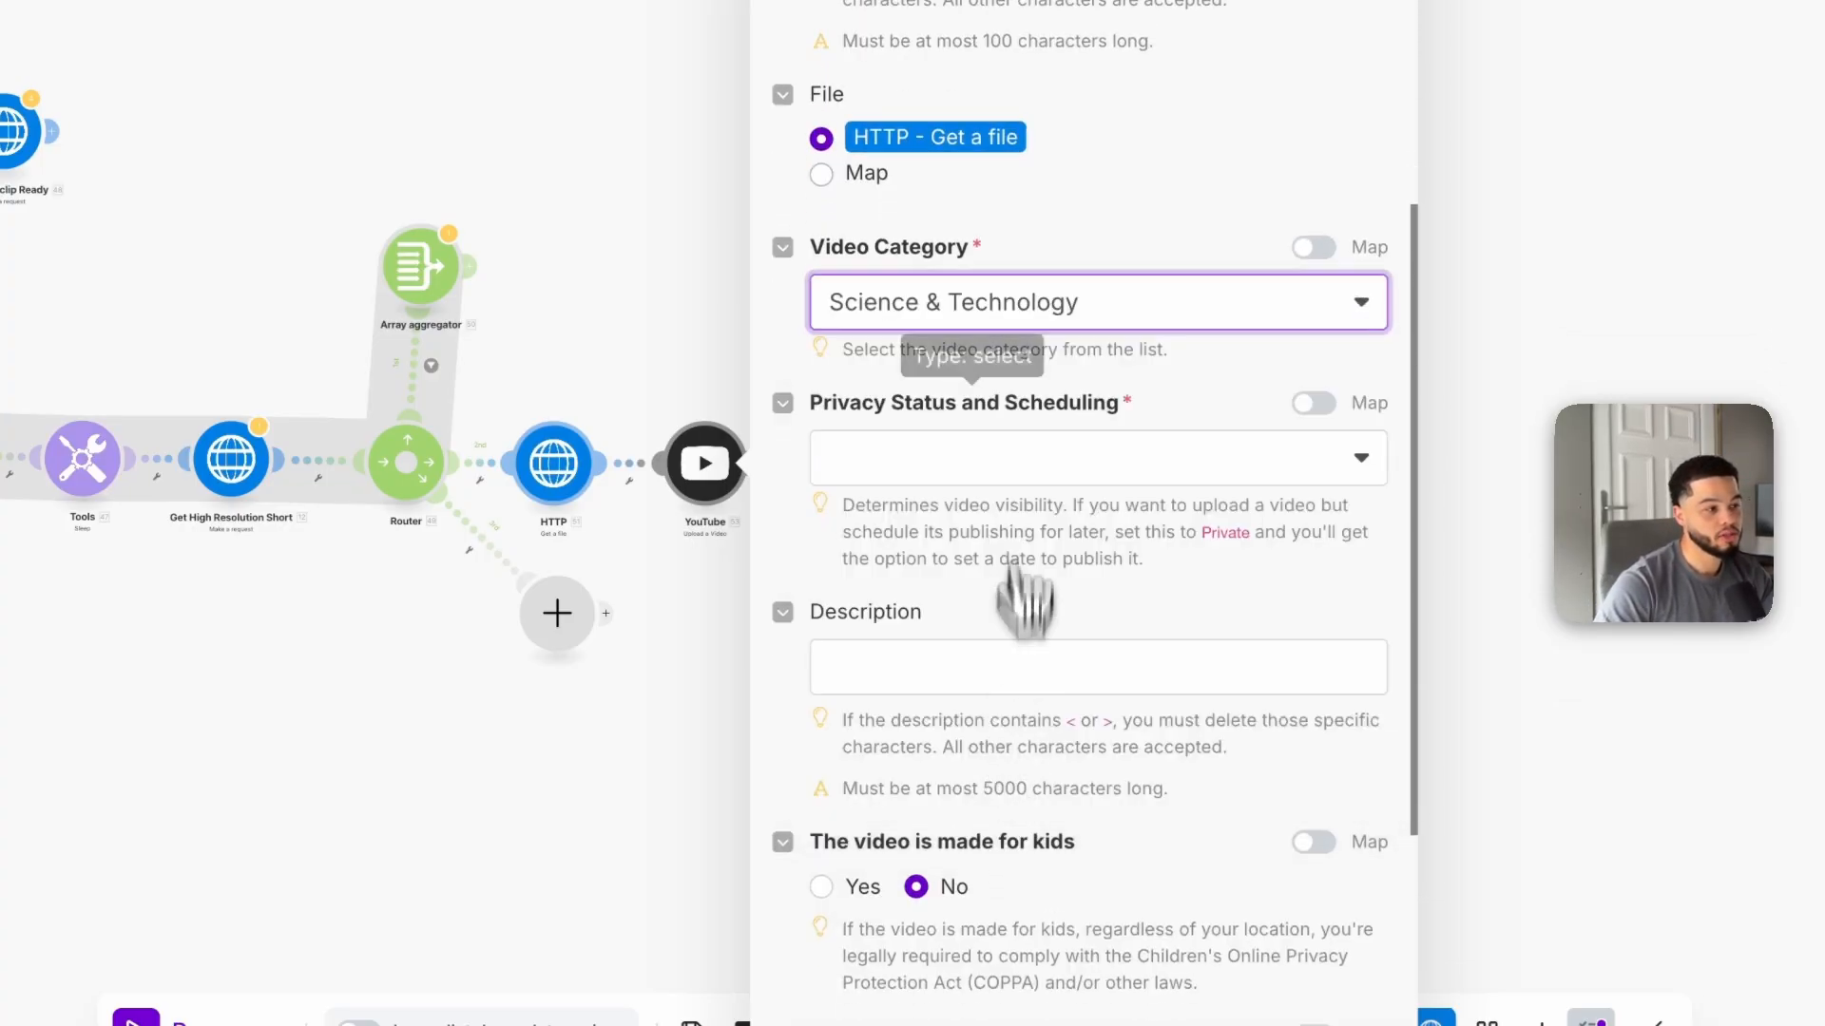
scroll(1018, 618, down, 2)
click(1018, 328)
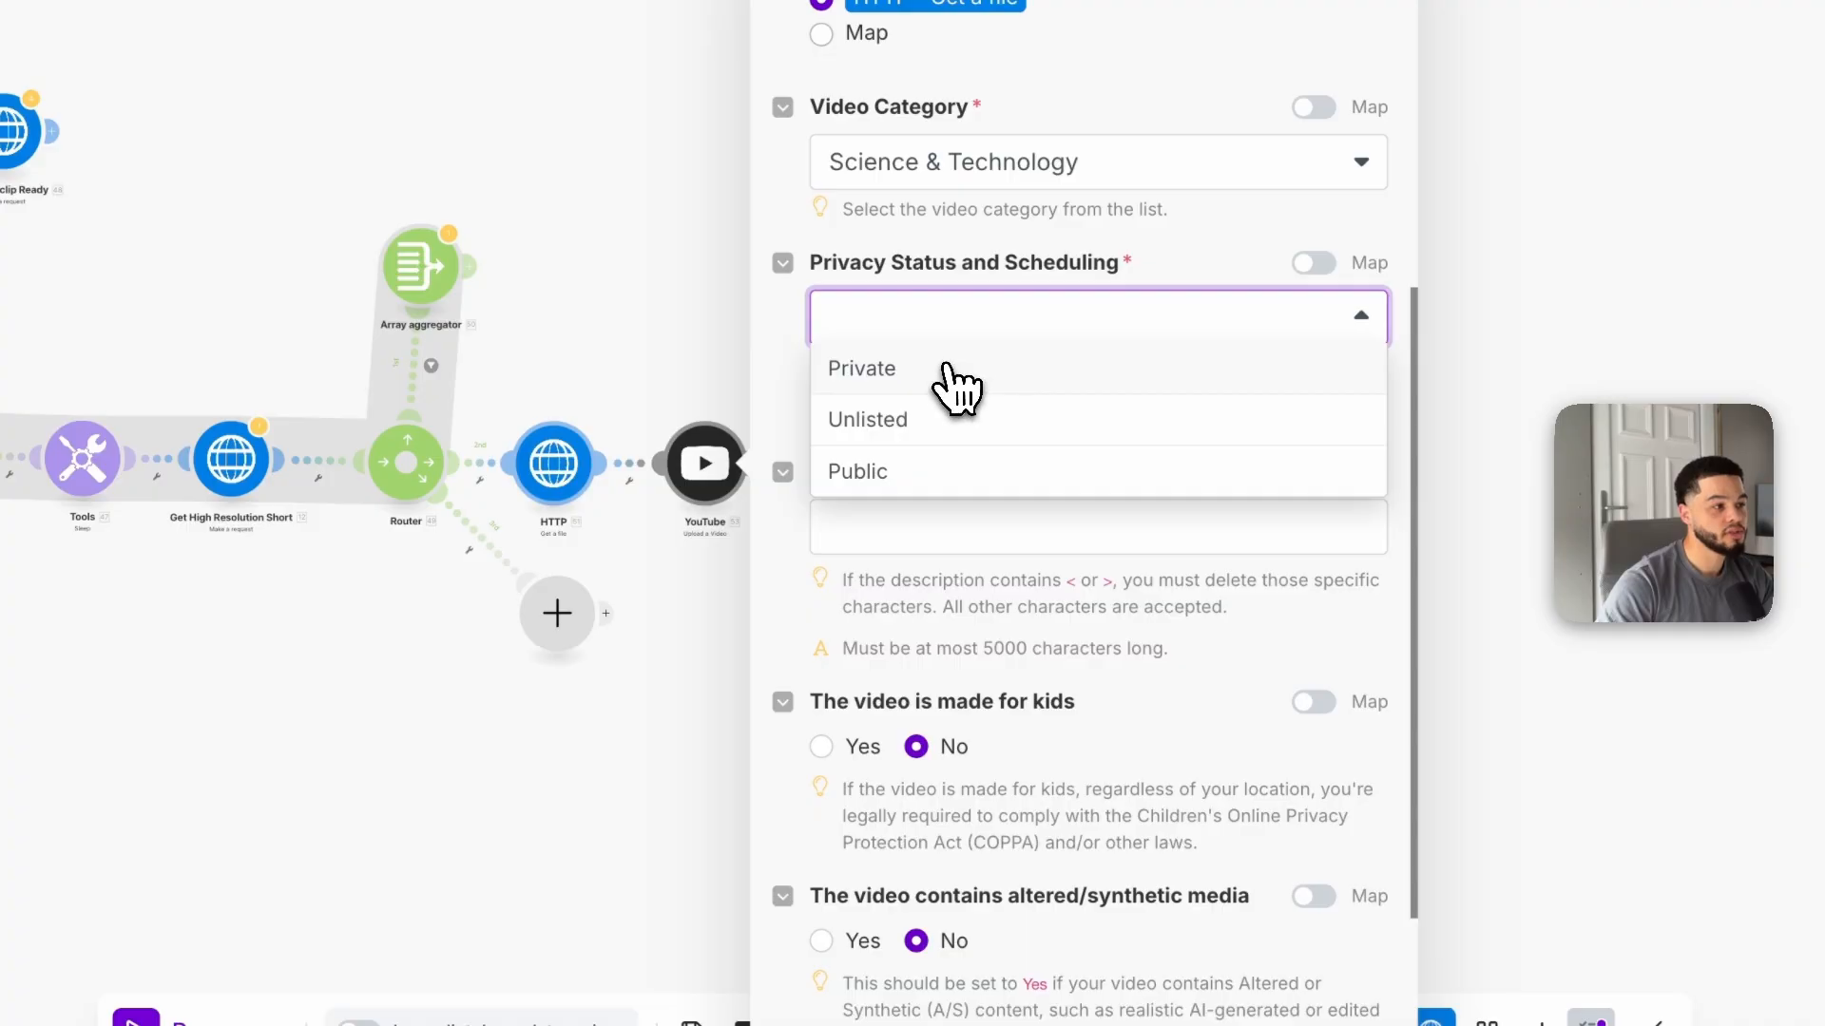
click(960, 475)
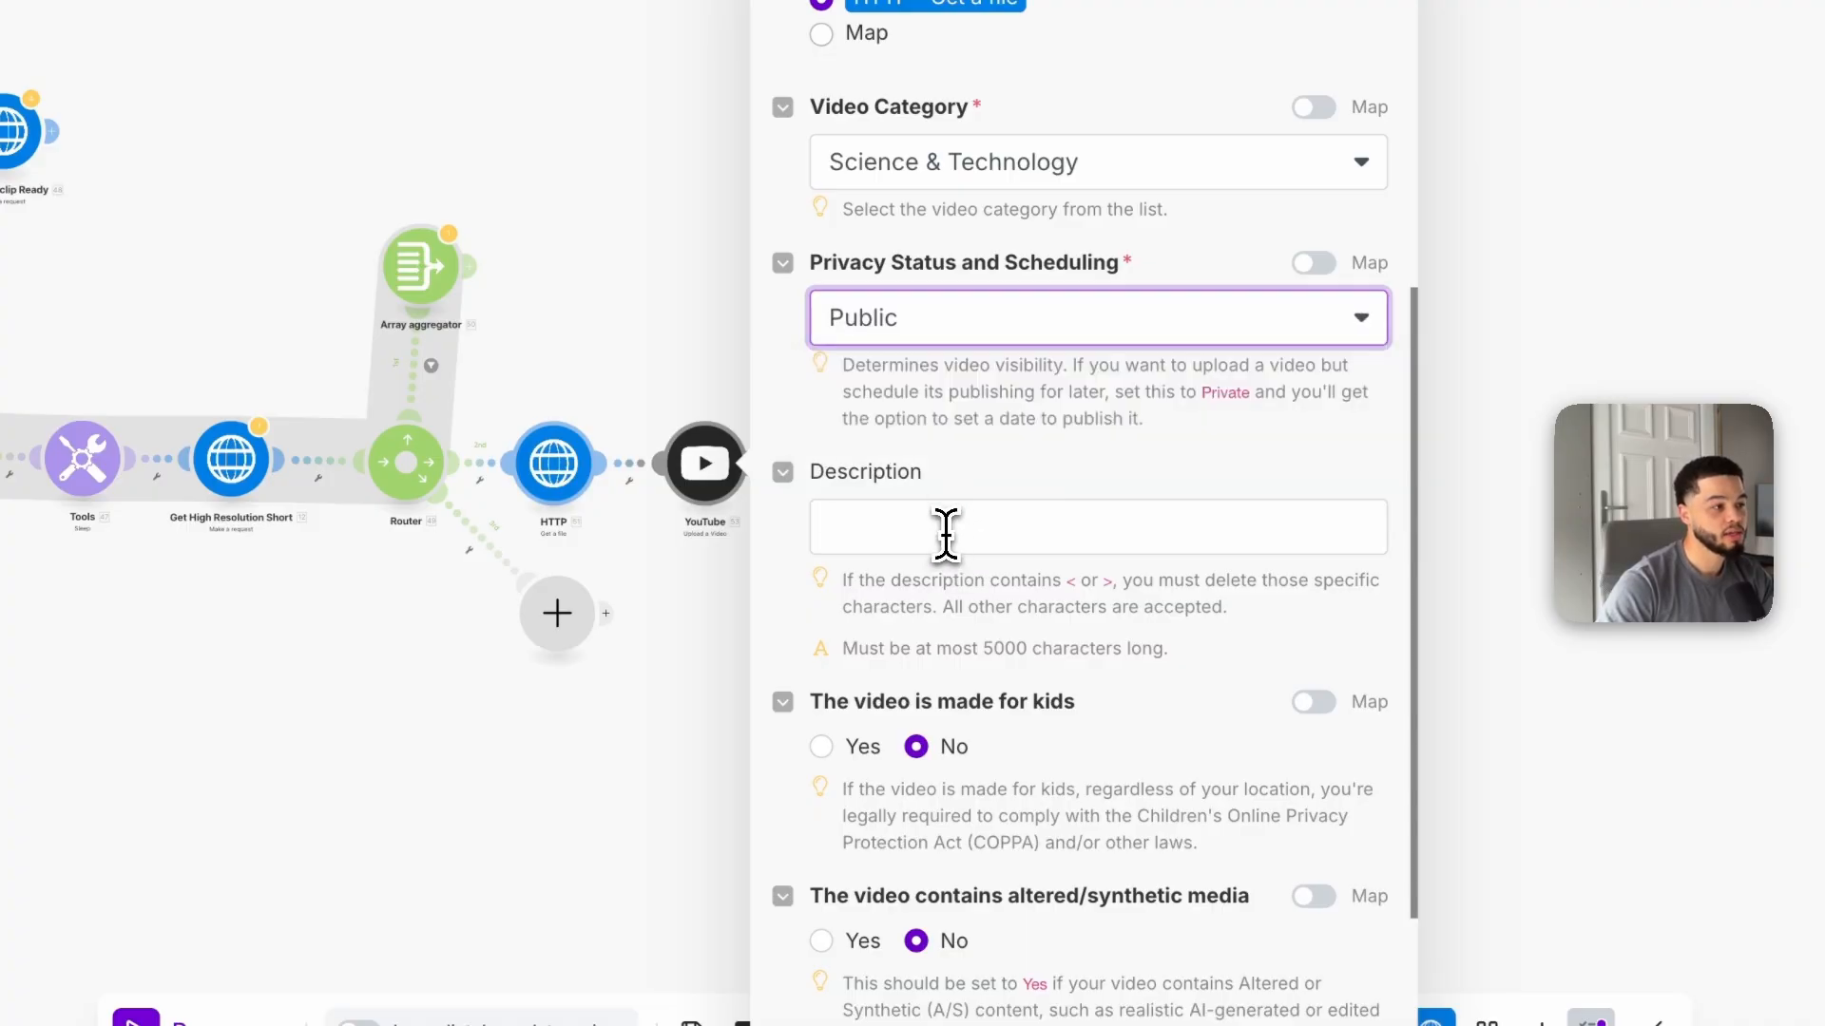
Step: Enter #shorts as the video description and save the YouTube Upload a Video module
click(946, 525)
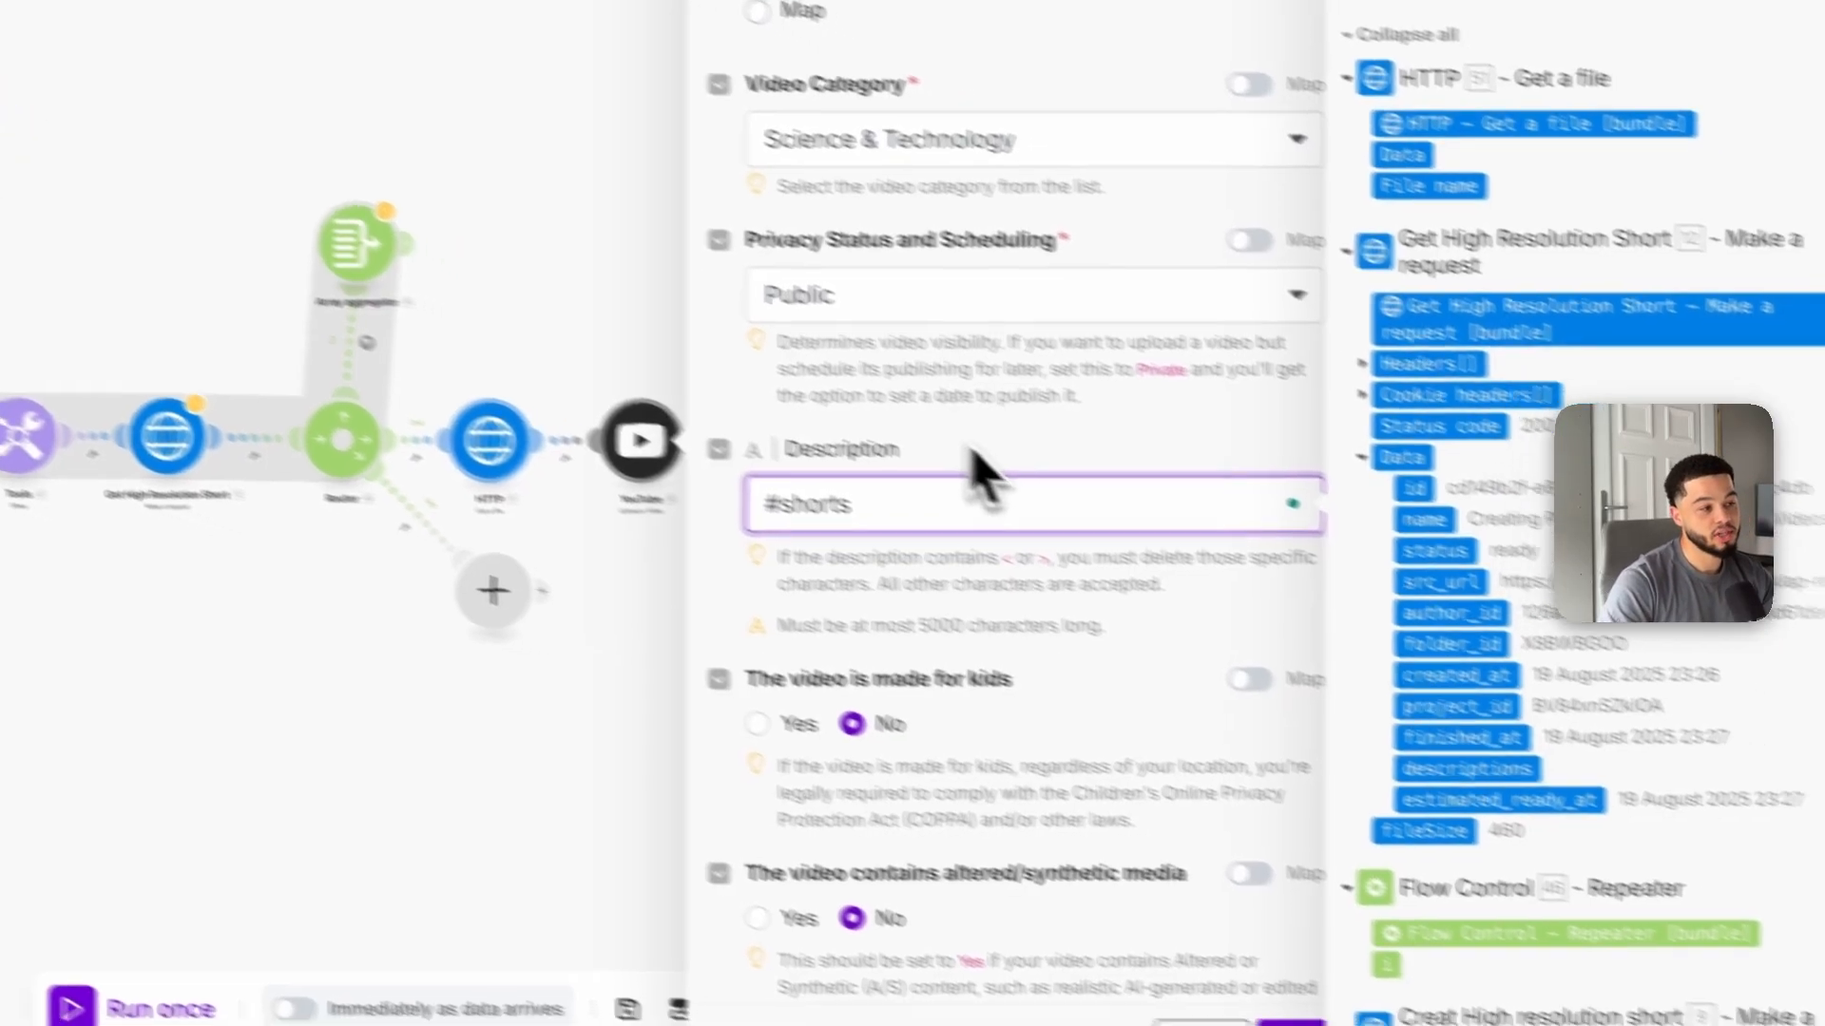
click(1037, 465)
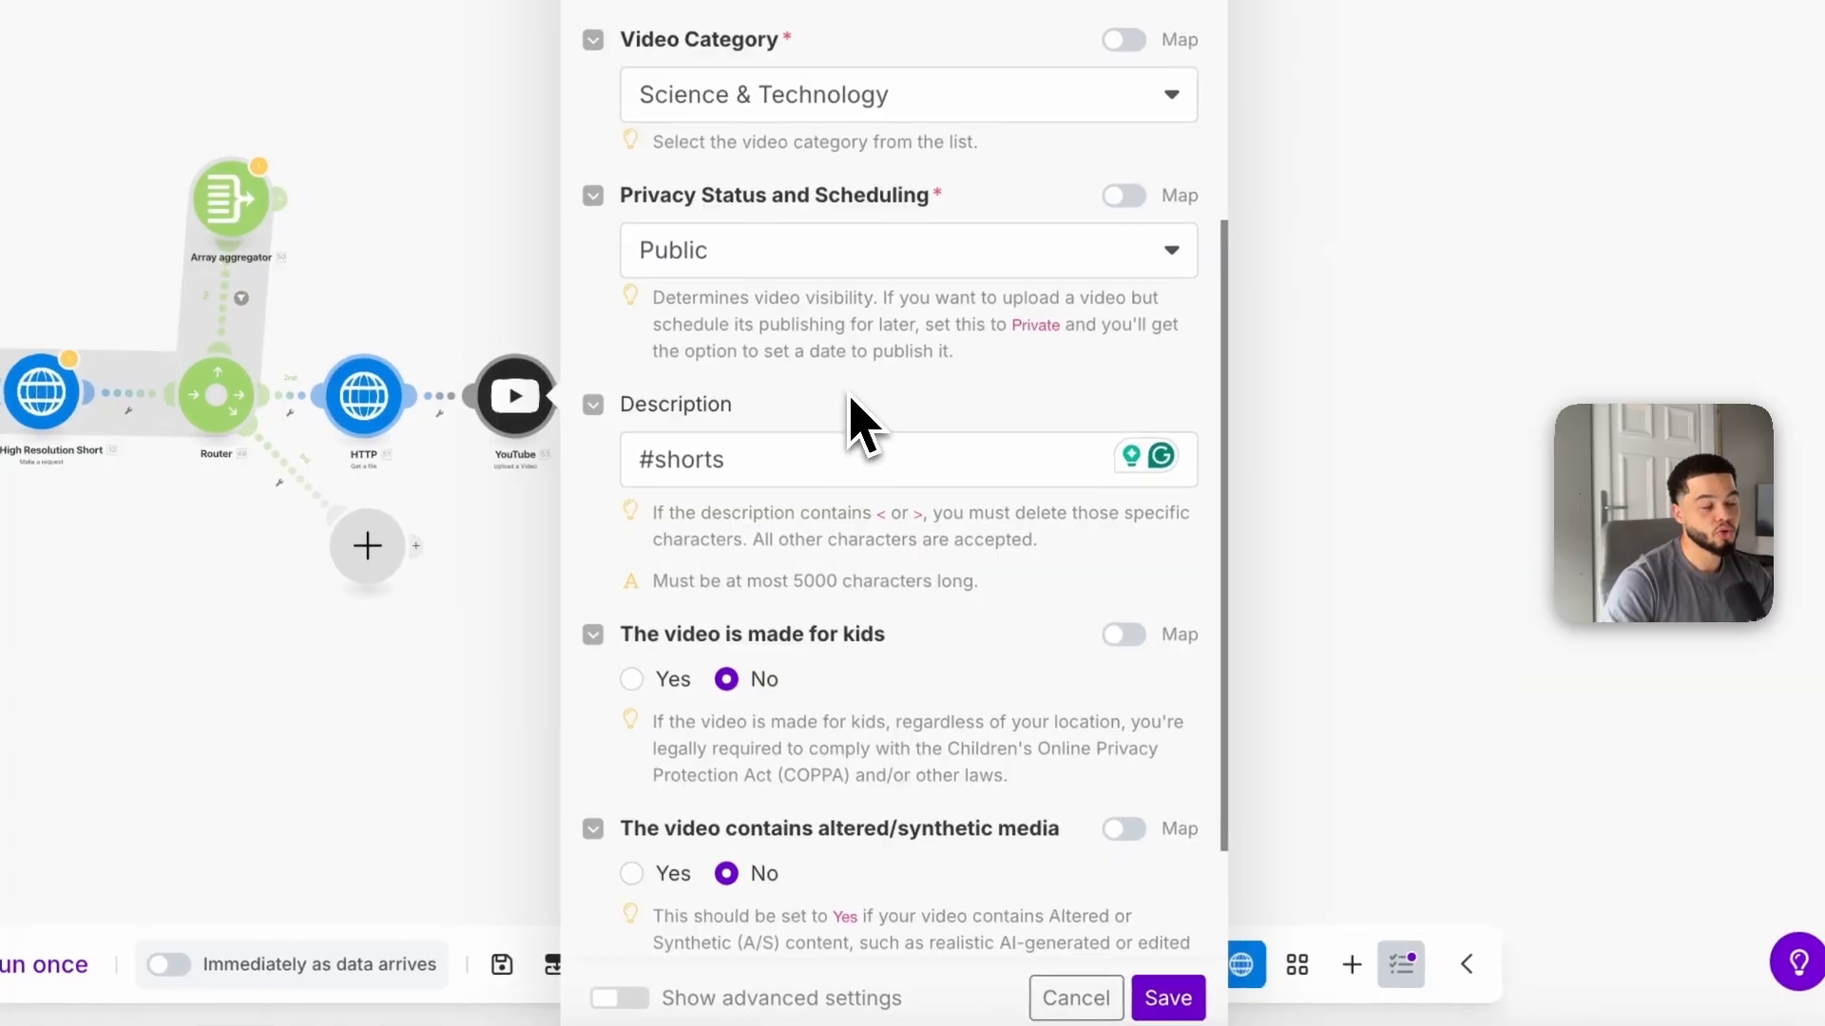
scroll(907, 494, down, 2)
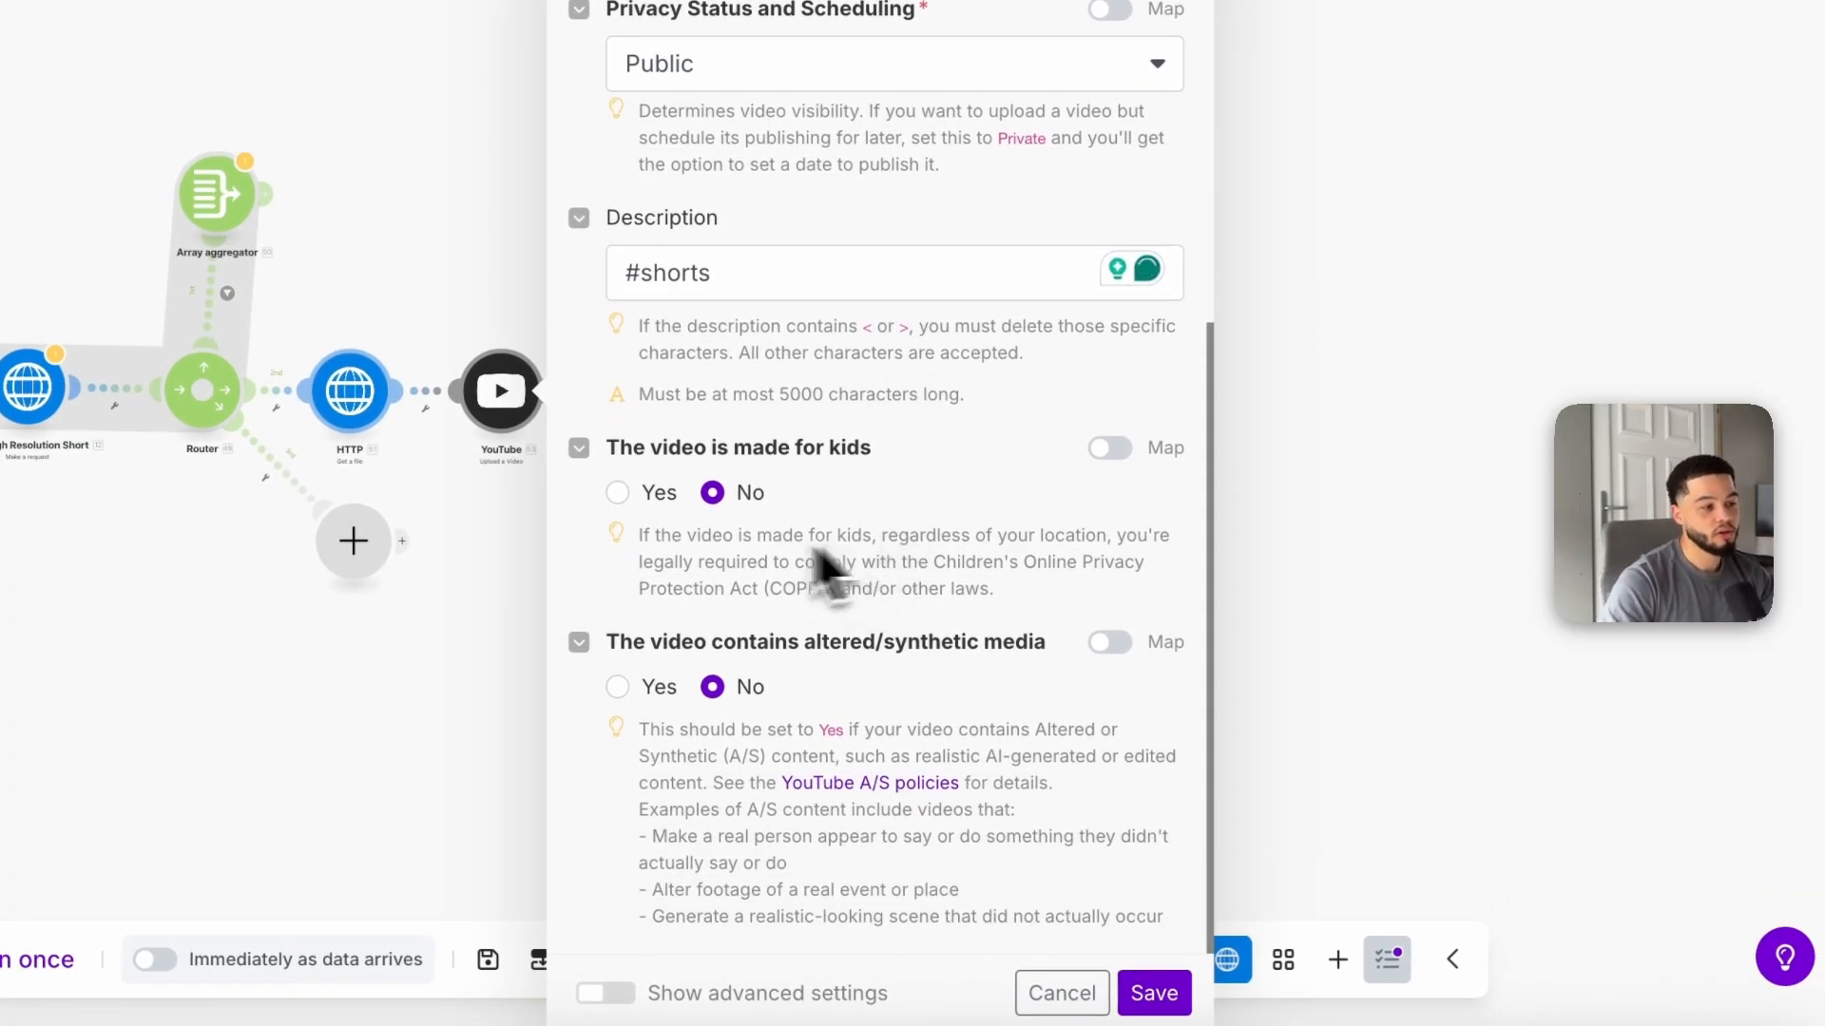
click(1154, 996)
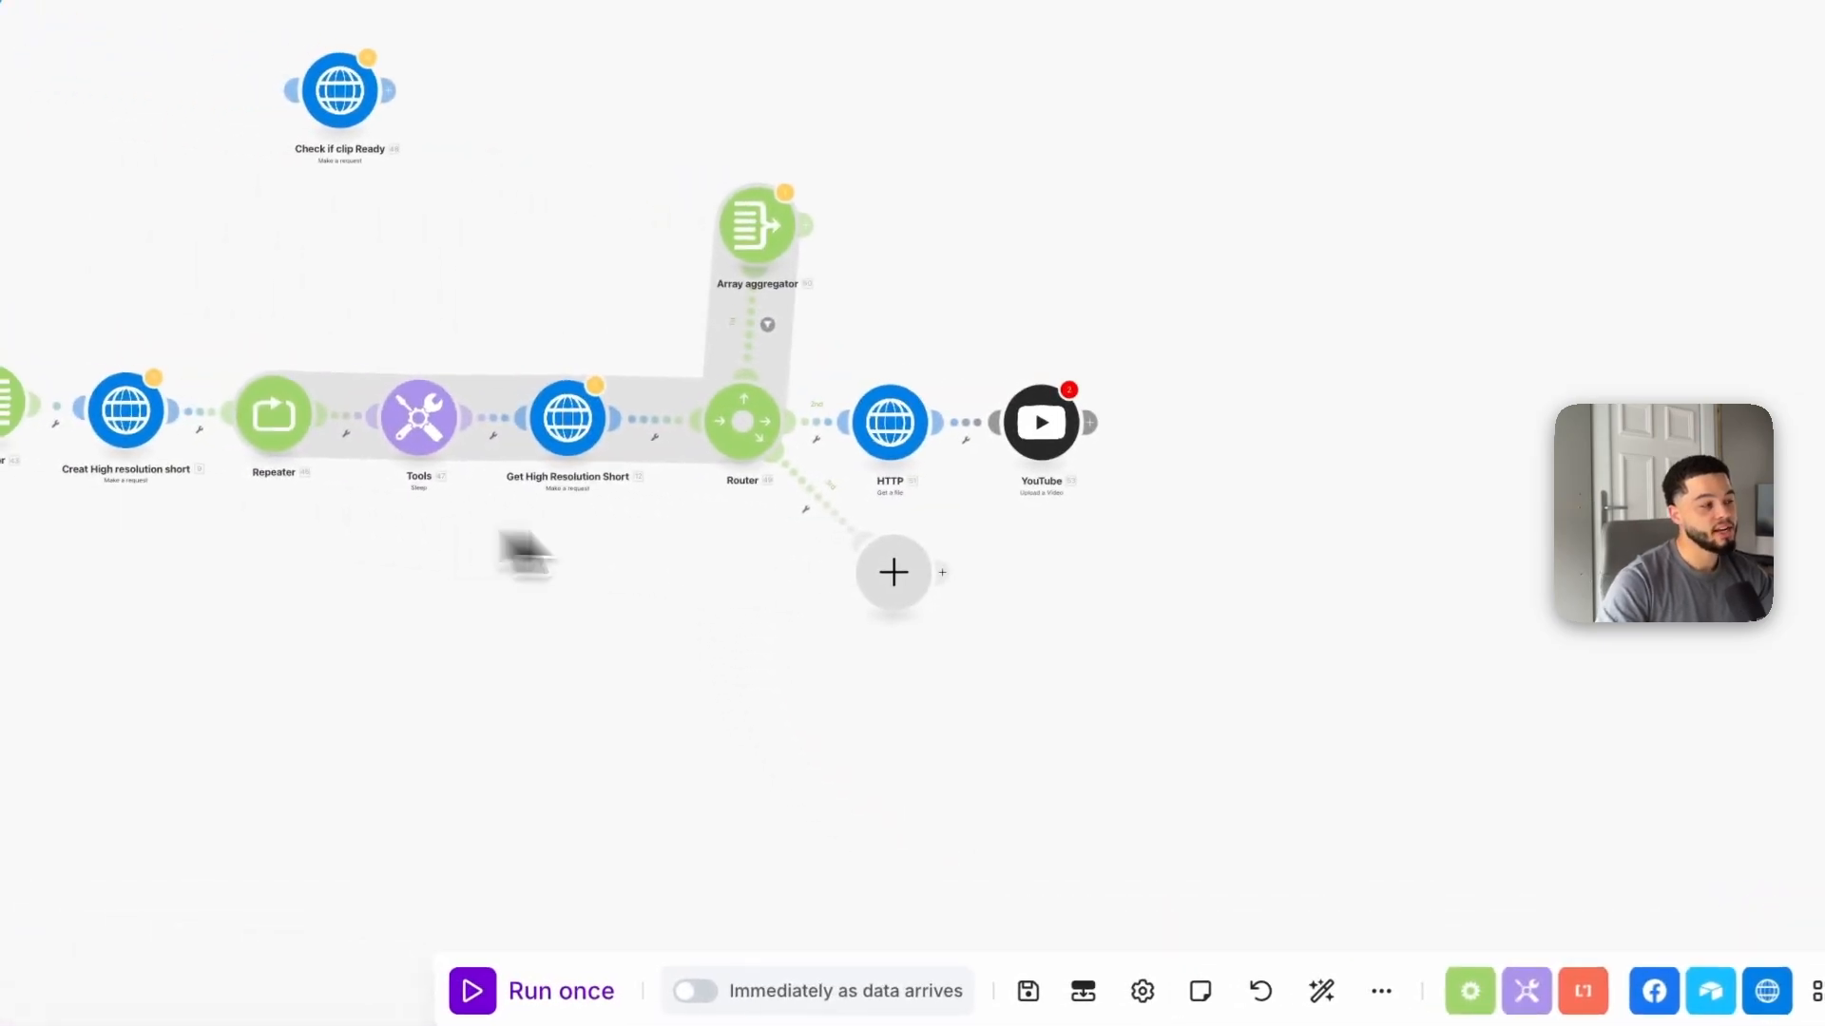
Step: Add an Airtable Update a Record module after the YouTube Upload a Video module
drag(497, 554, 803, 567)
drag(628, 504, 708, 509)
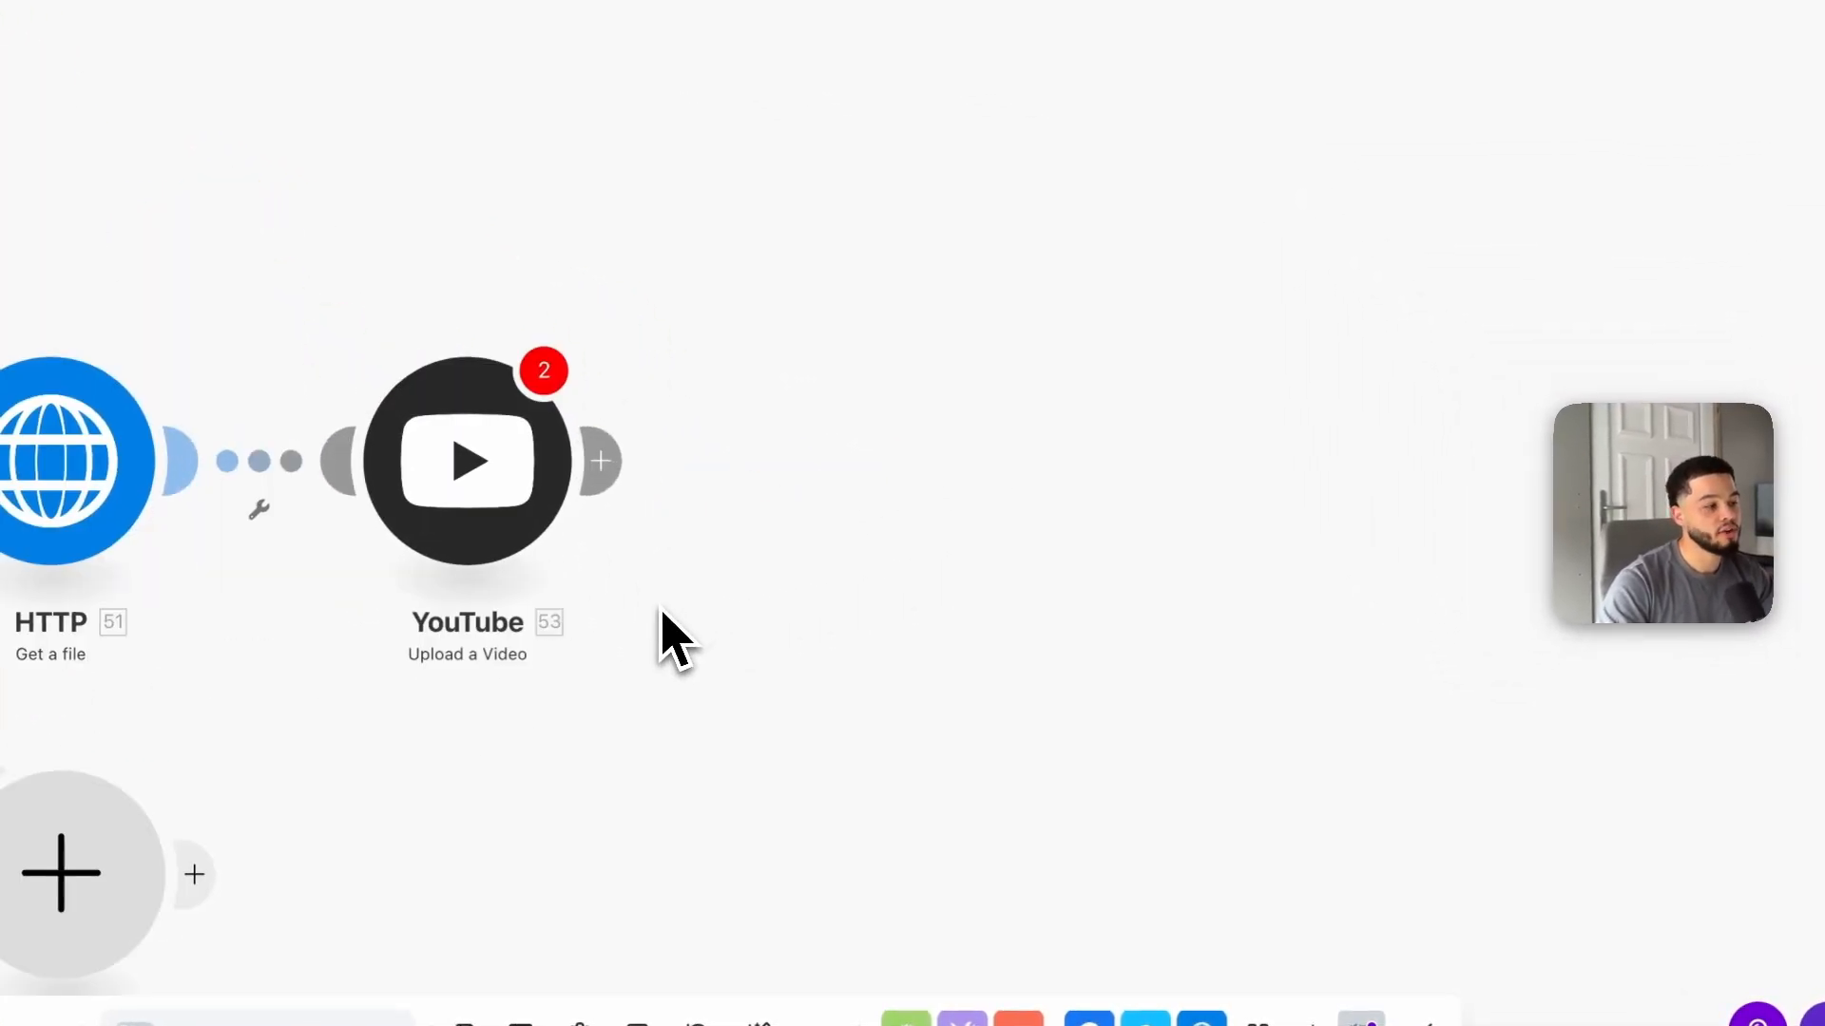
click(686, 510)
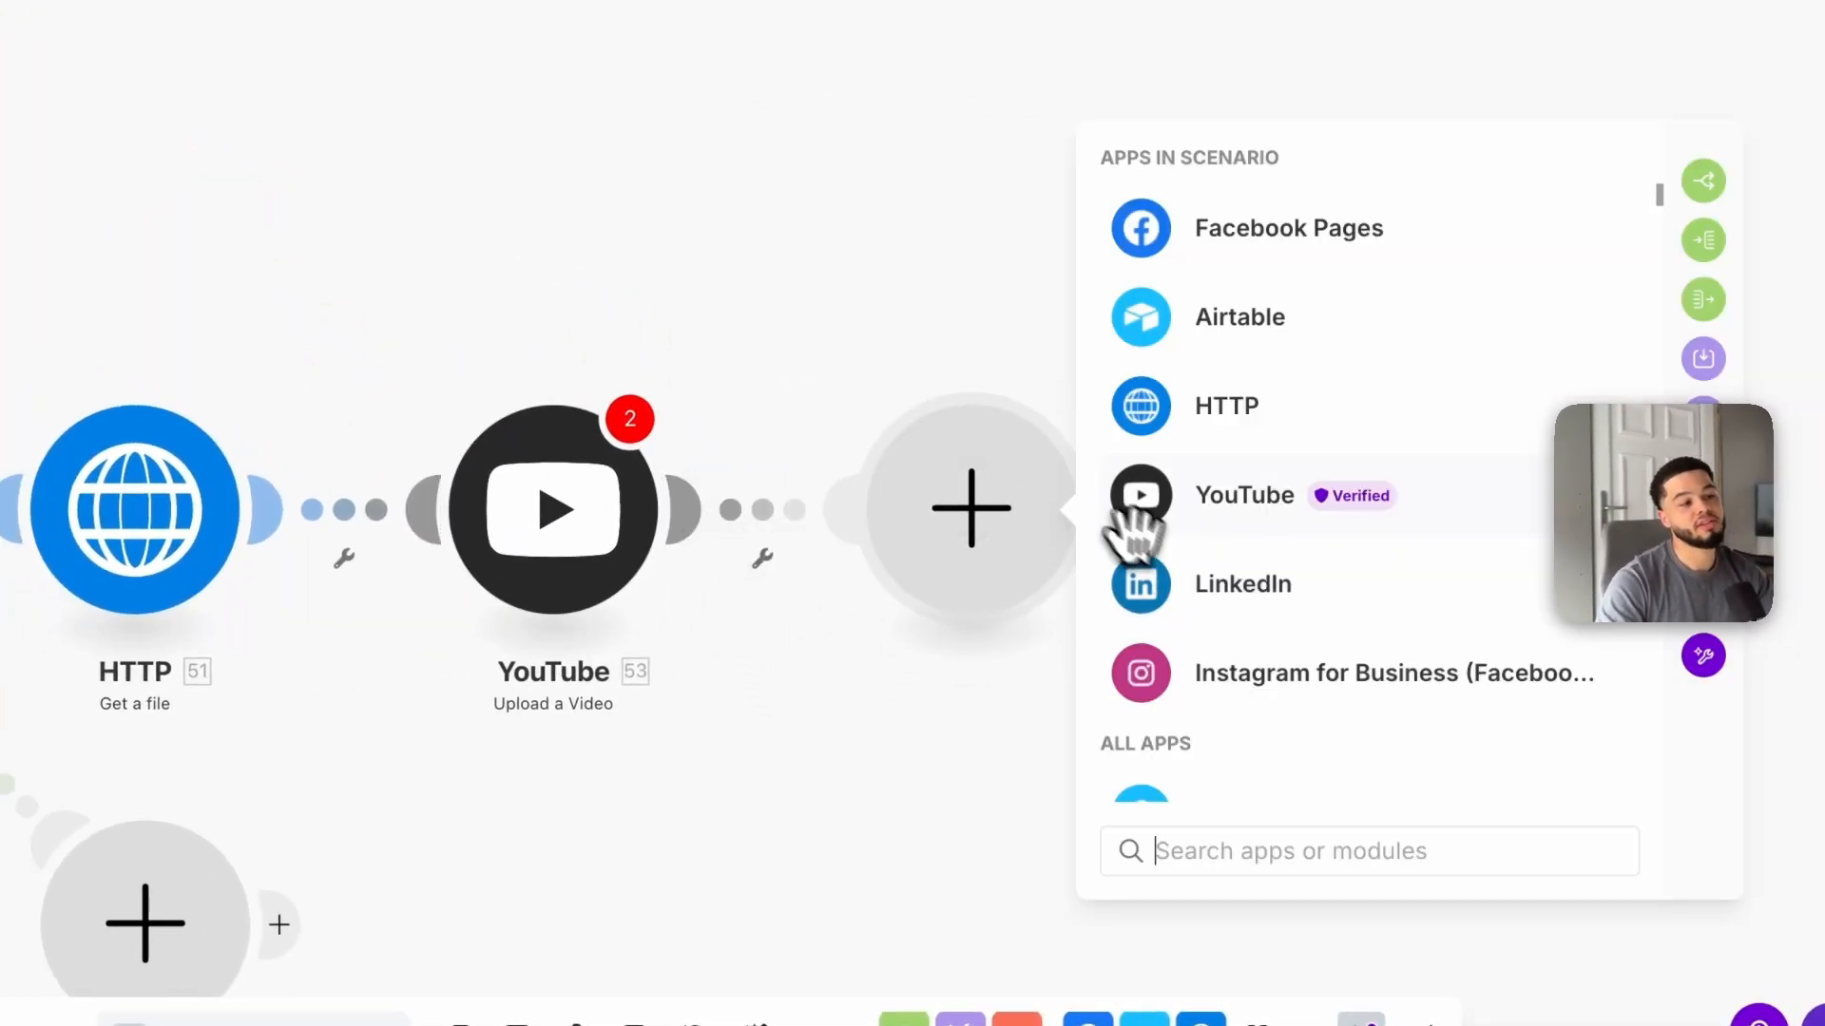
click(1216, 319)
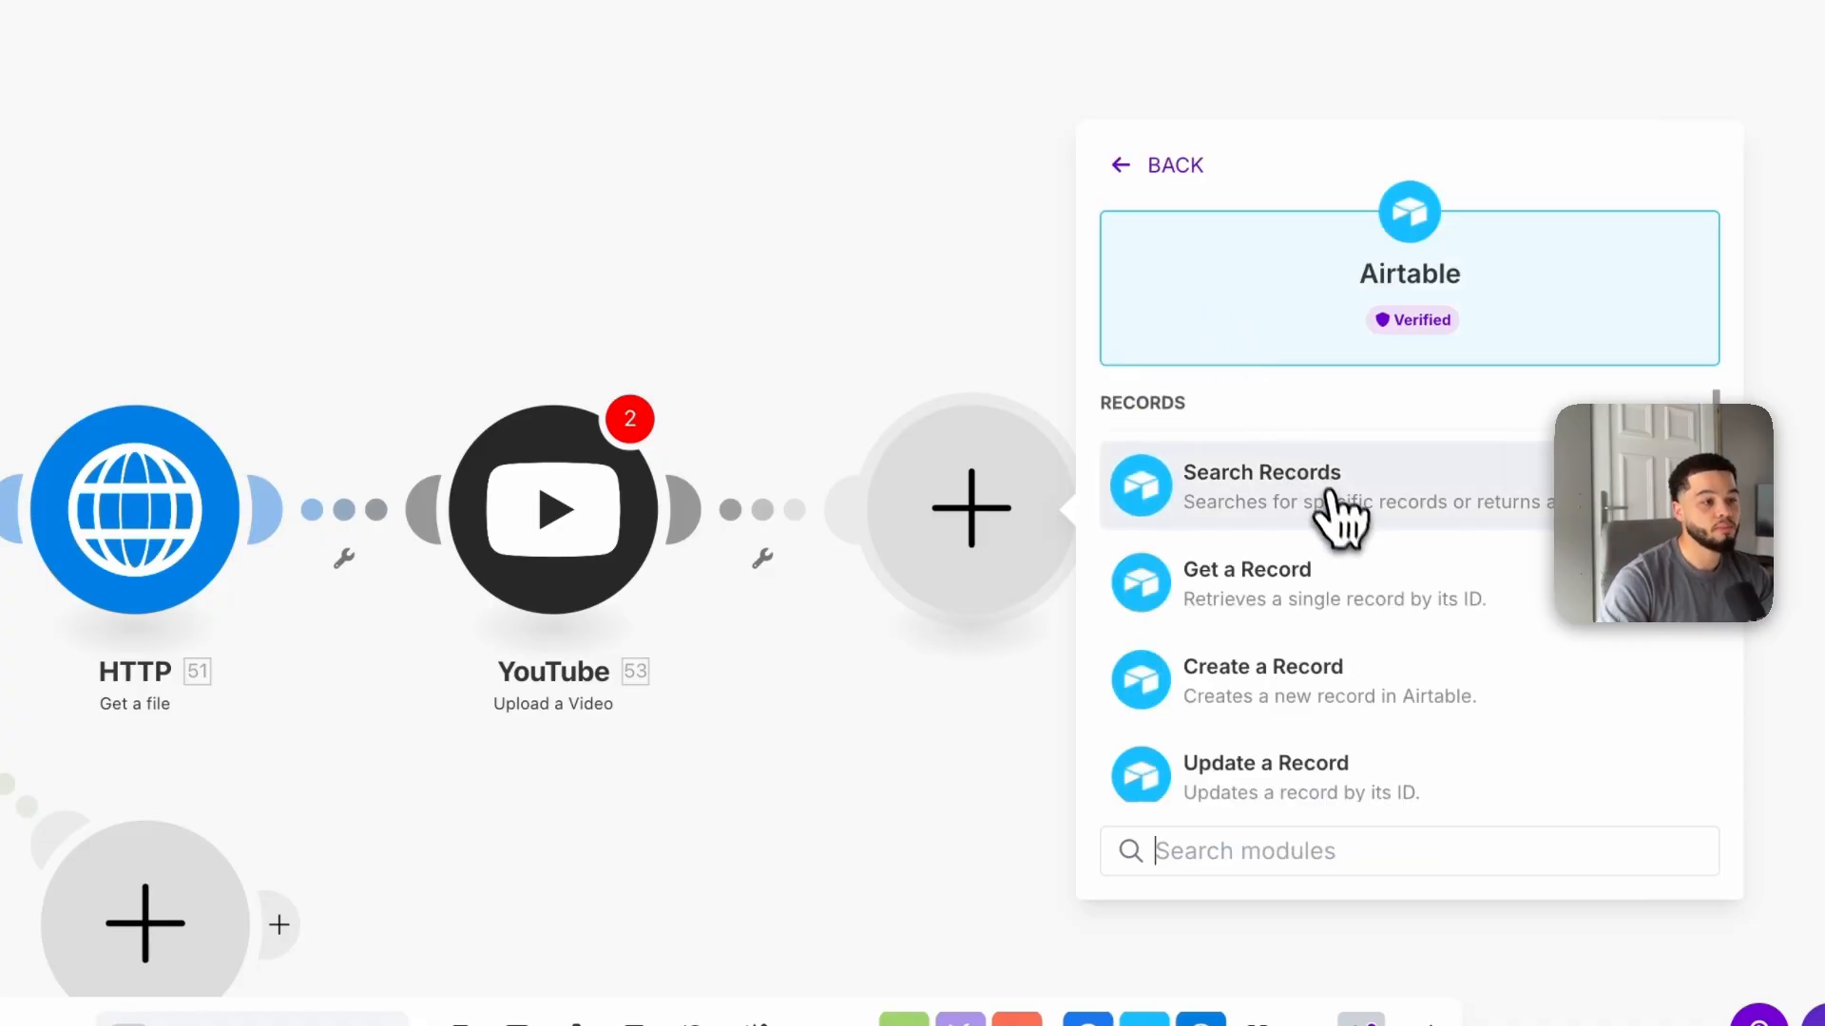
scroll(1303, 571, down, 2)
click(1307, 560)
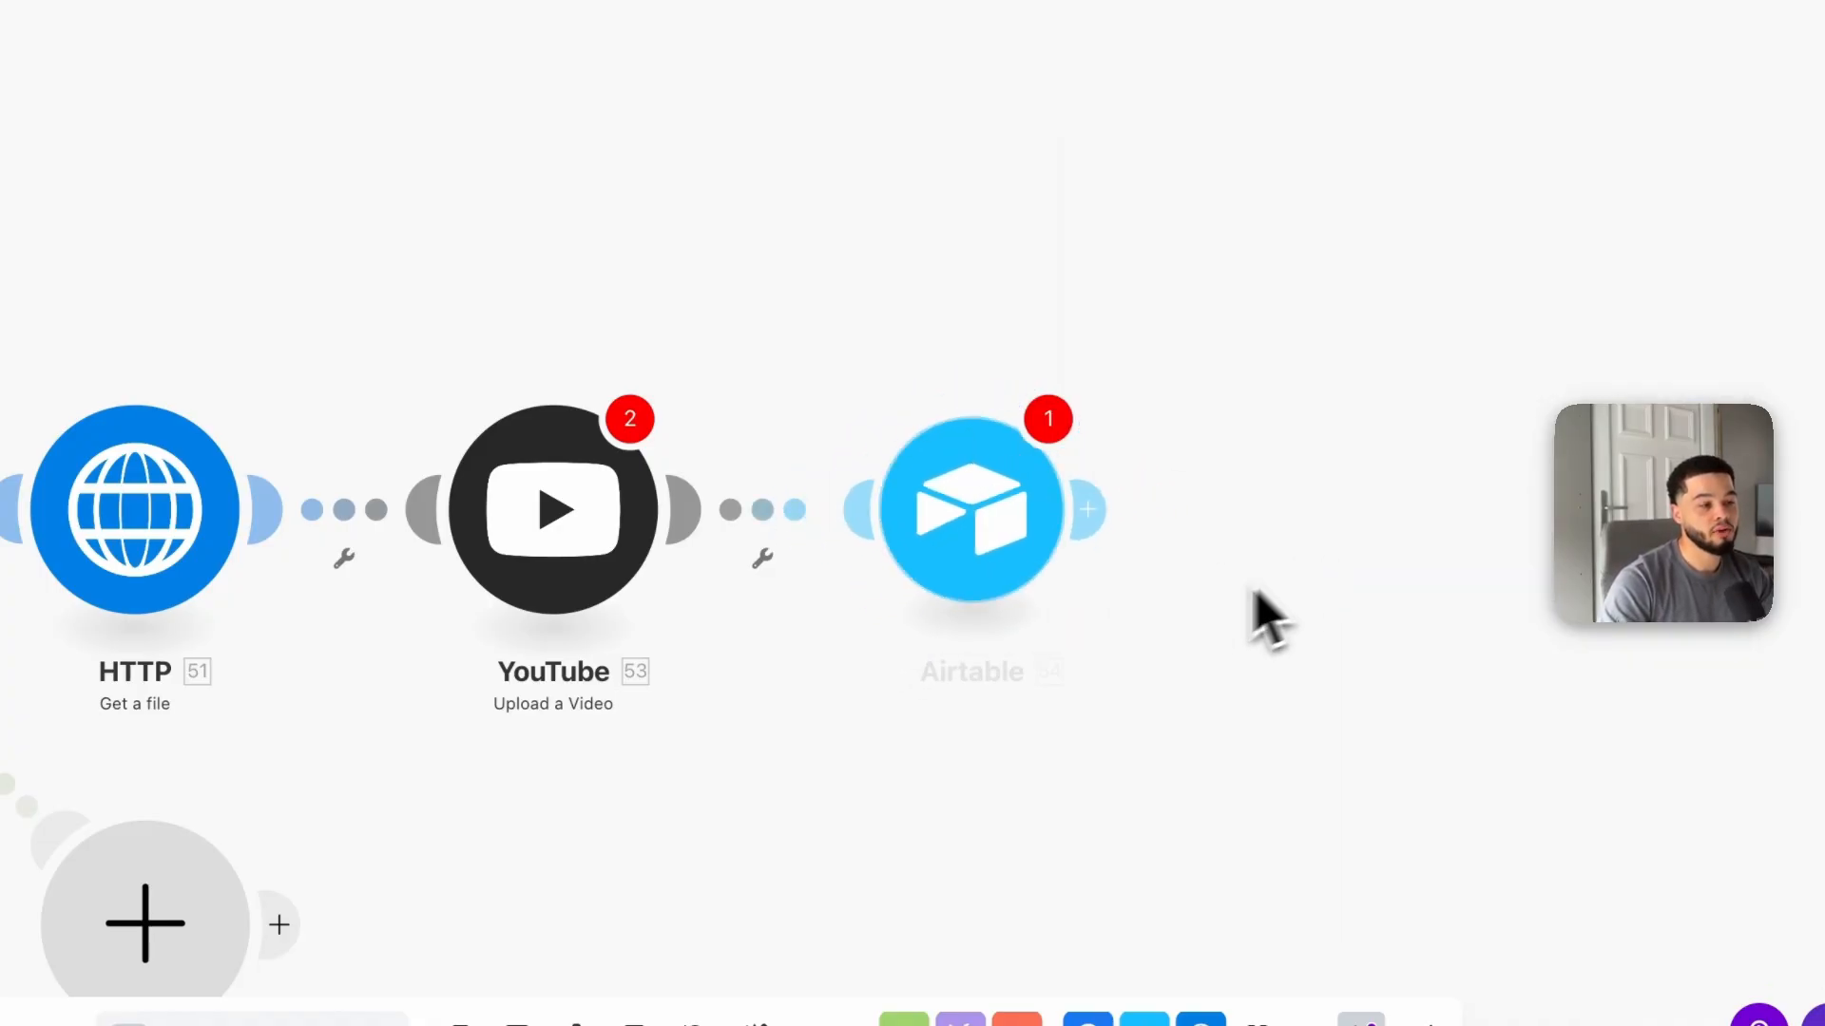
Step: Select the Ai clipping base and Table 1 in the Airtable module
click(1377, 457)
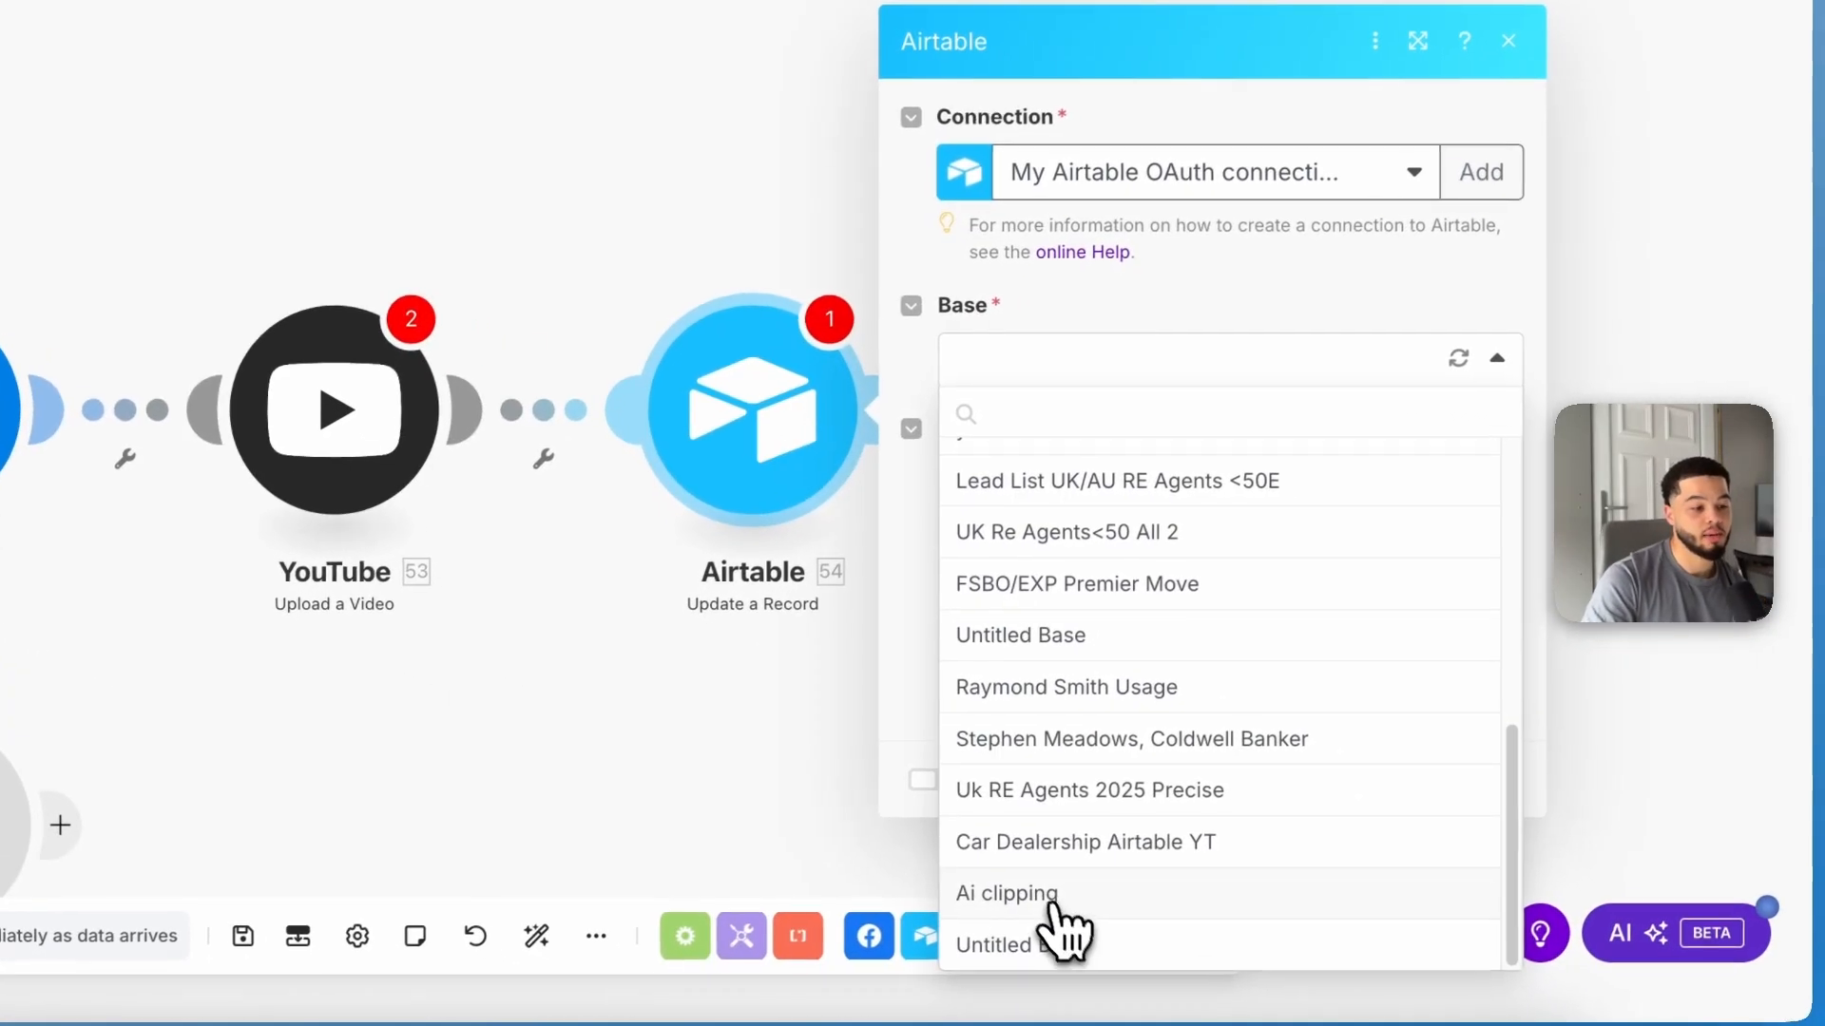
click(1202, 936)
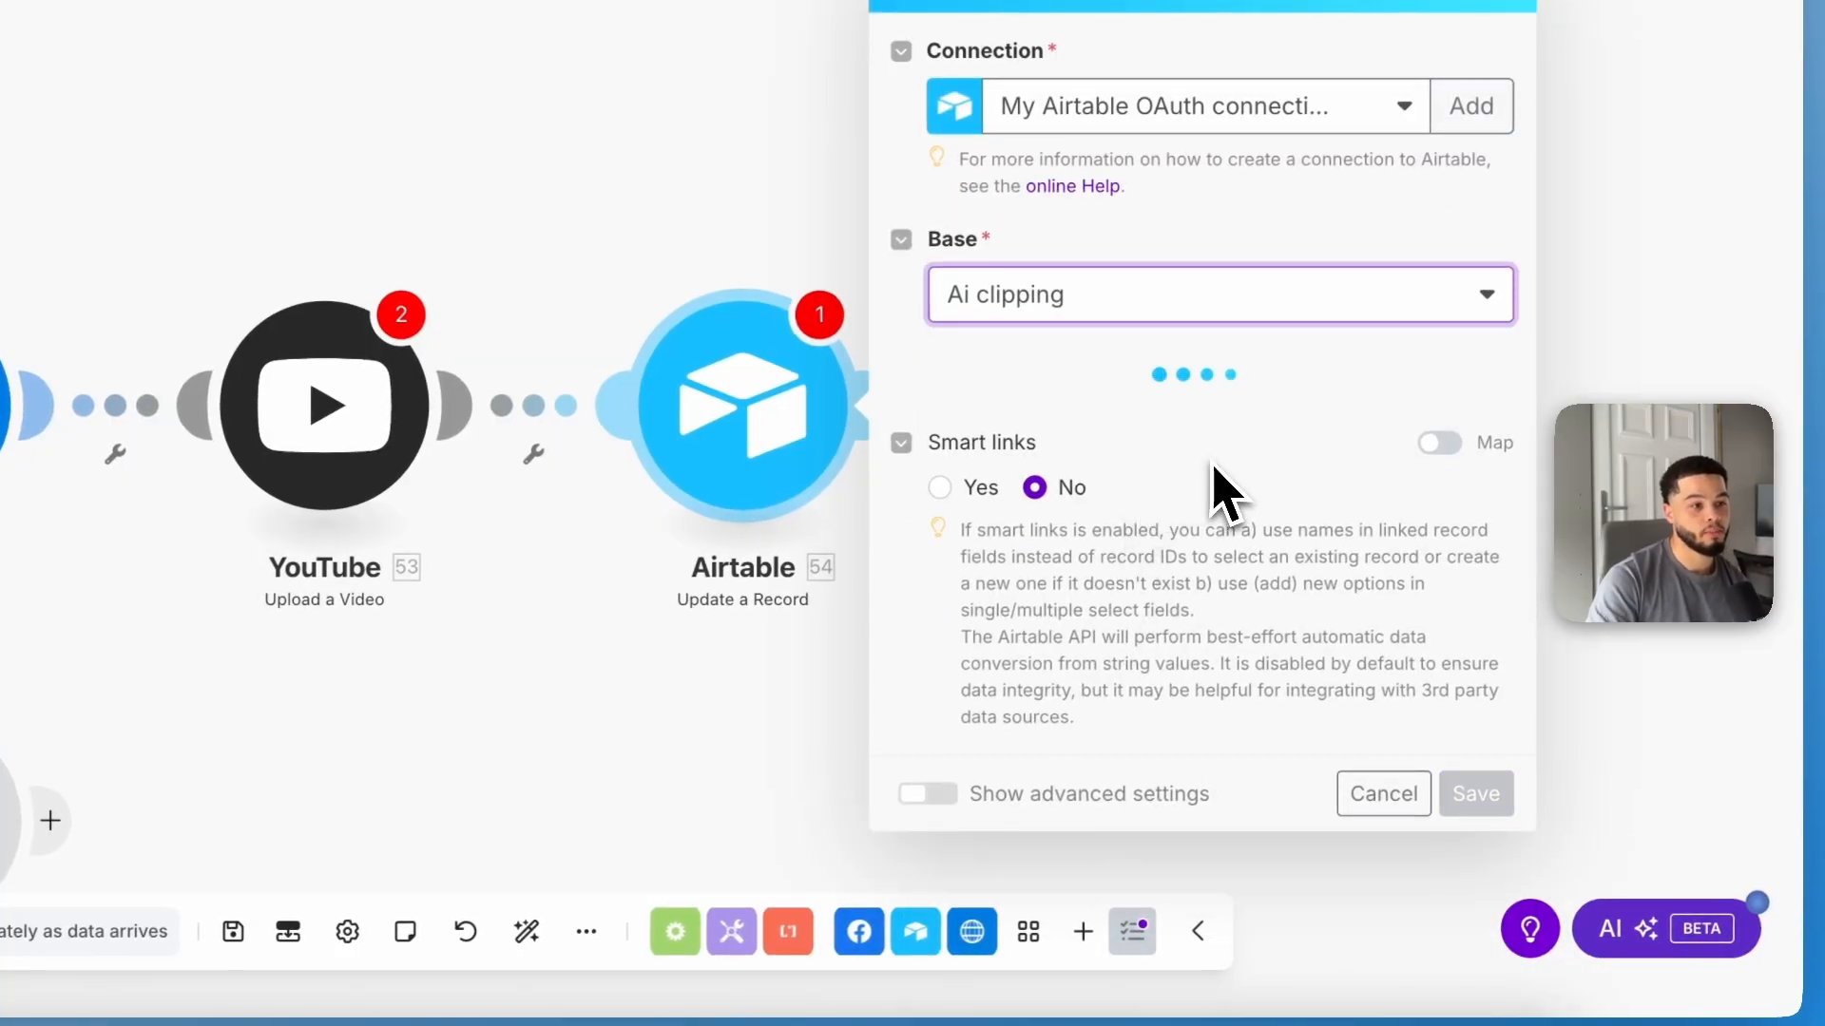
click(1212, 430)
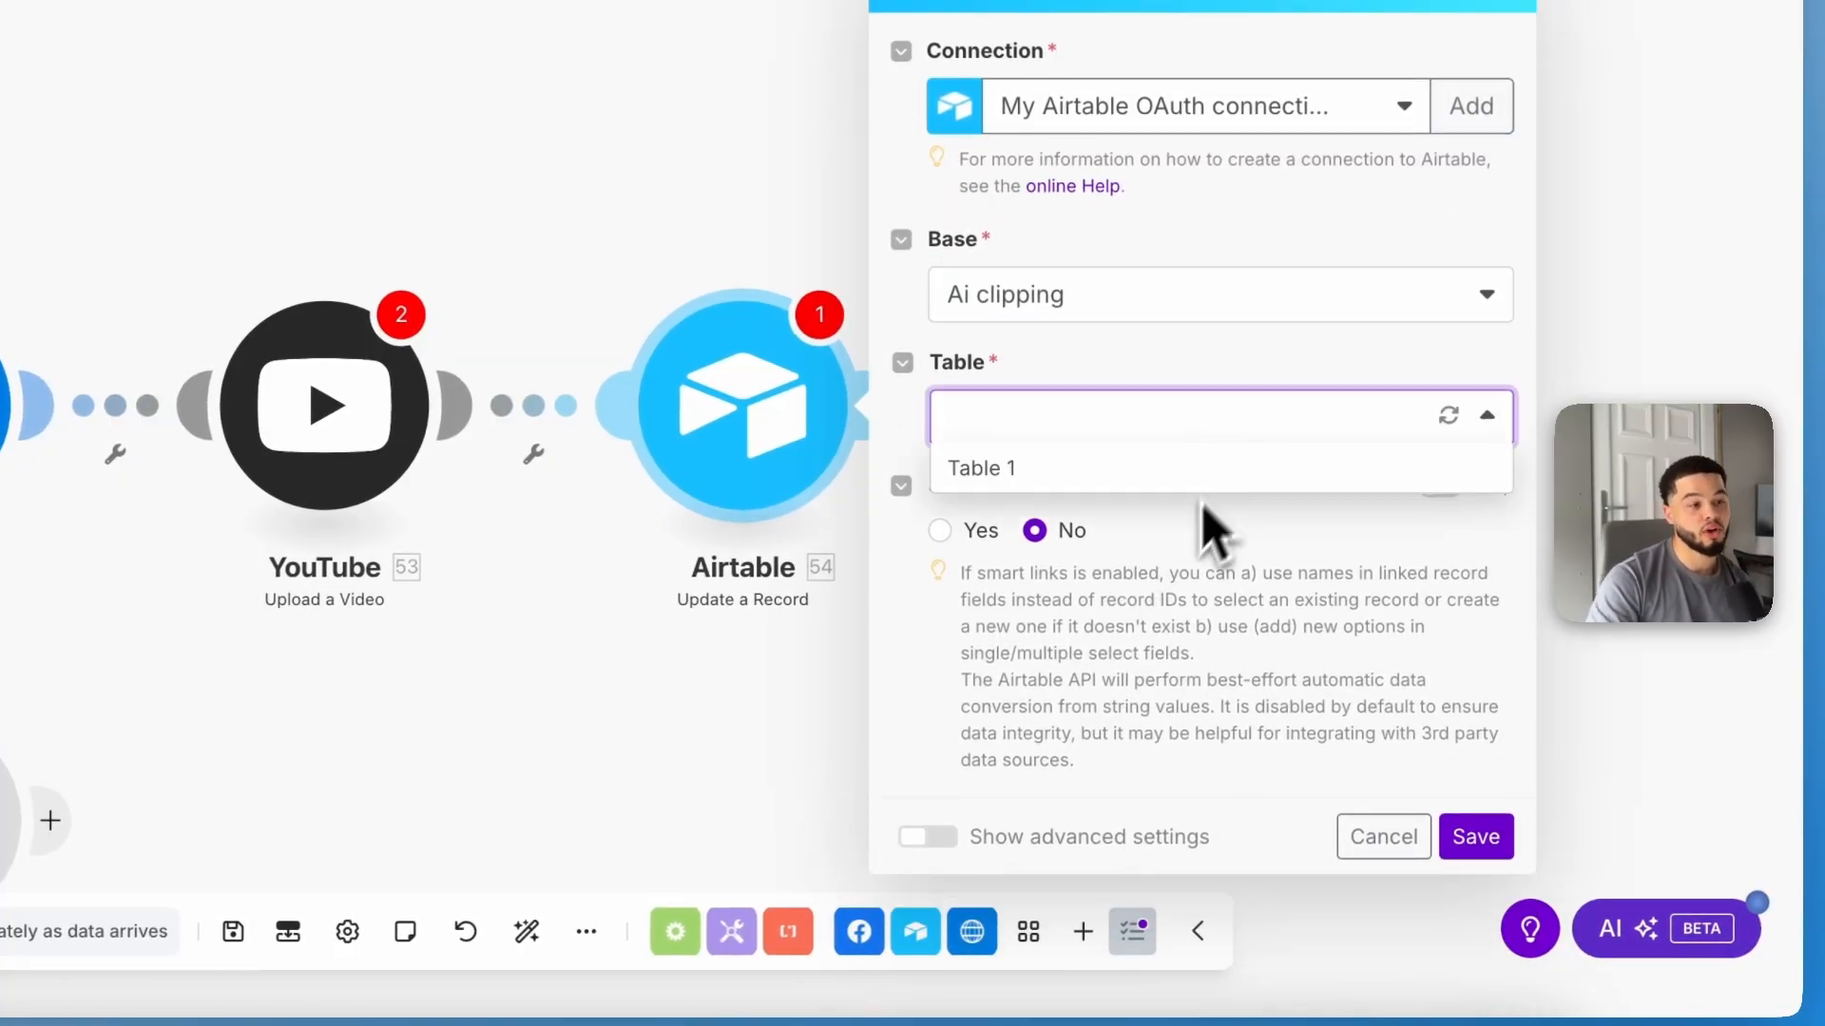
click(1100, 475)
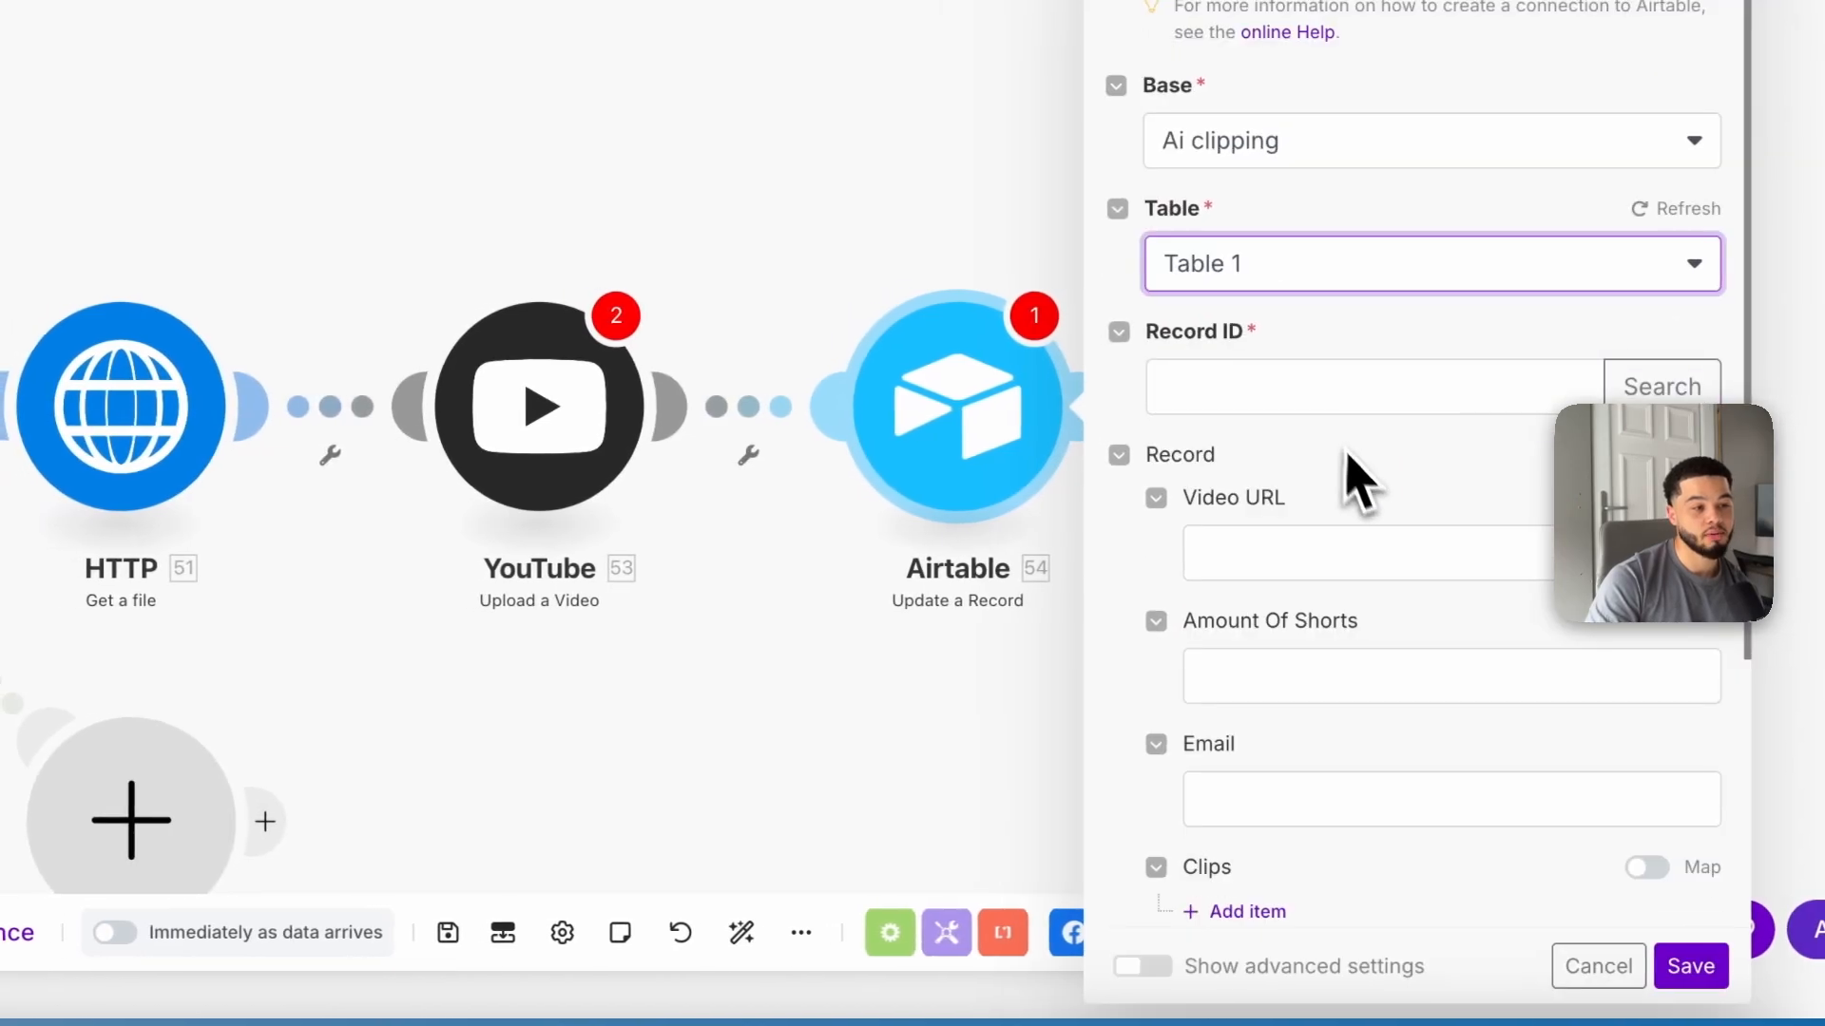
Step: Map the Record ID to the record_id from the Airtable Watch Responses trigger
click(1274, 385)
scroll(865, 529, up, 5)
scroll(865, 529, down, 10)
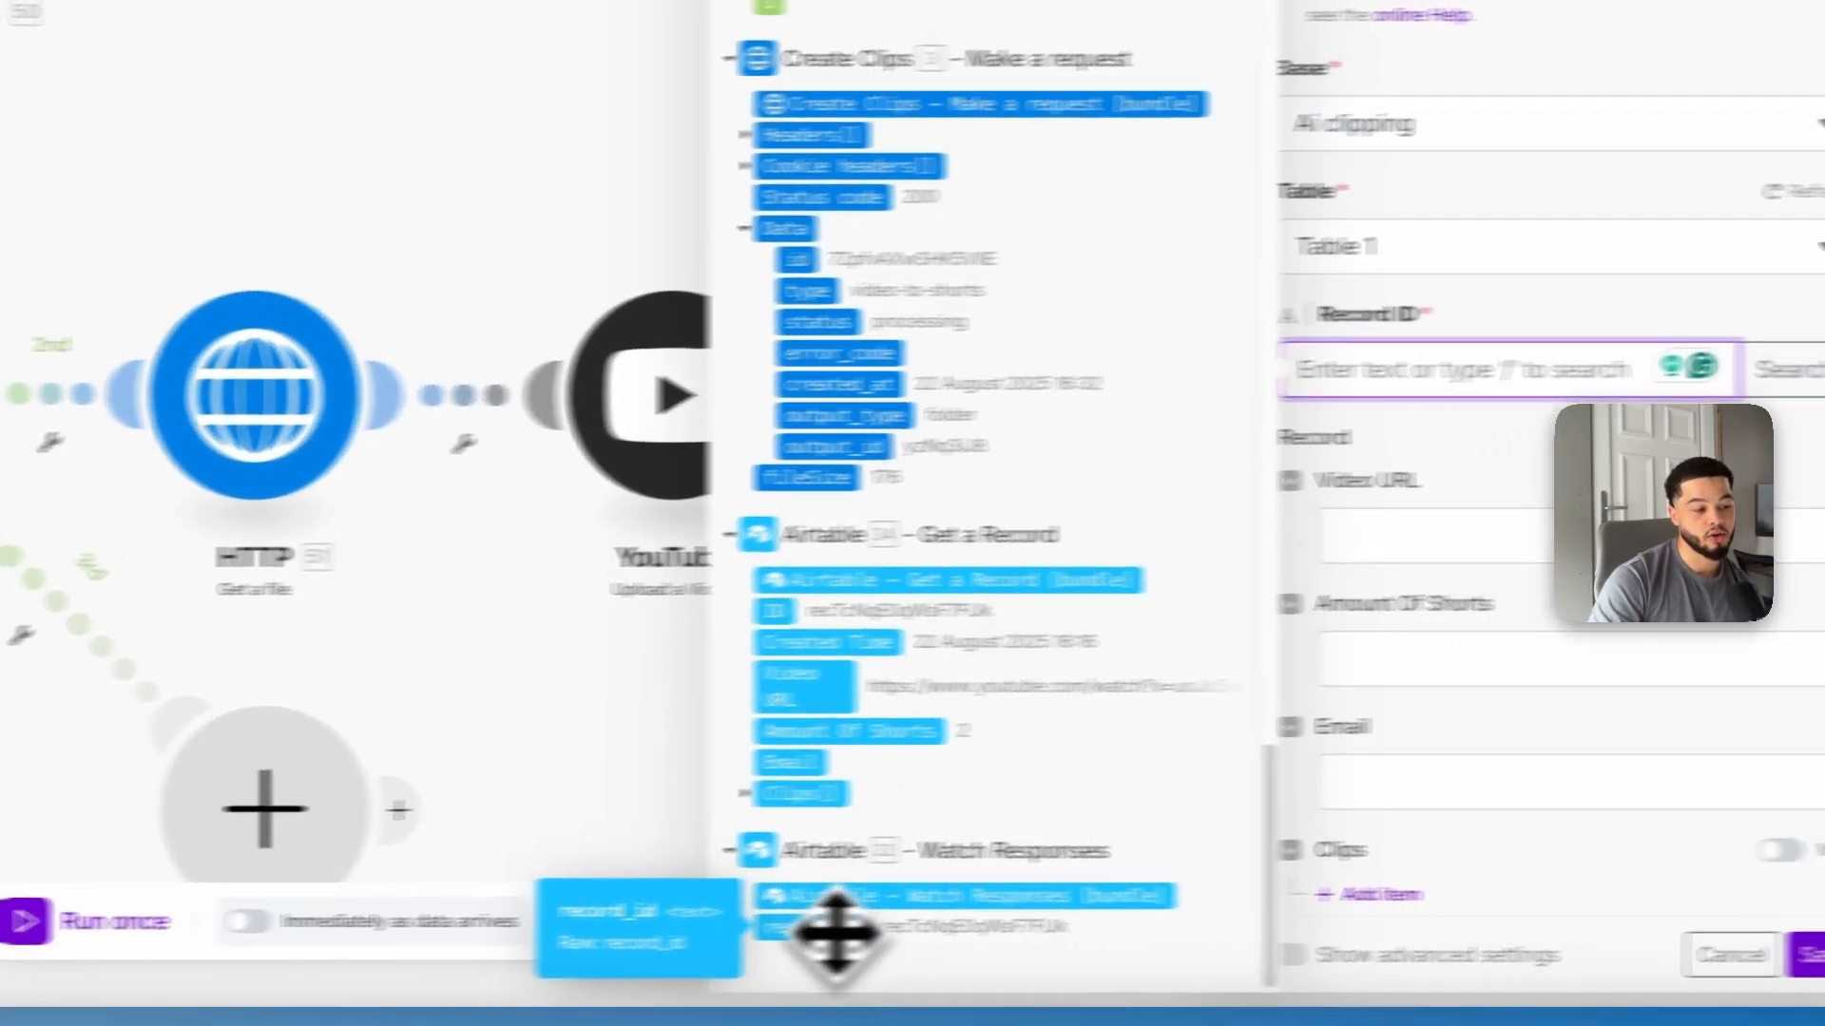
click(936, 927)
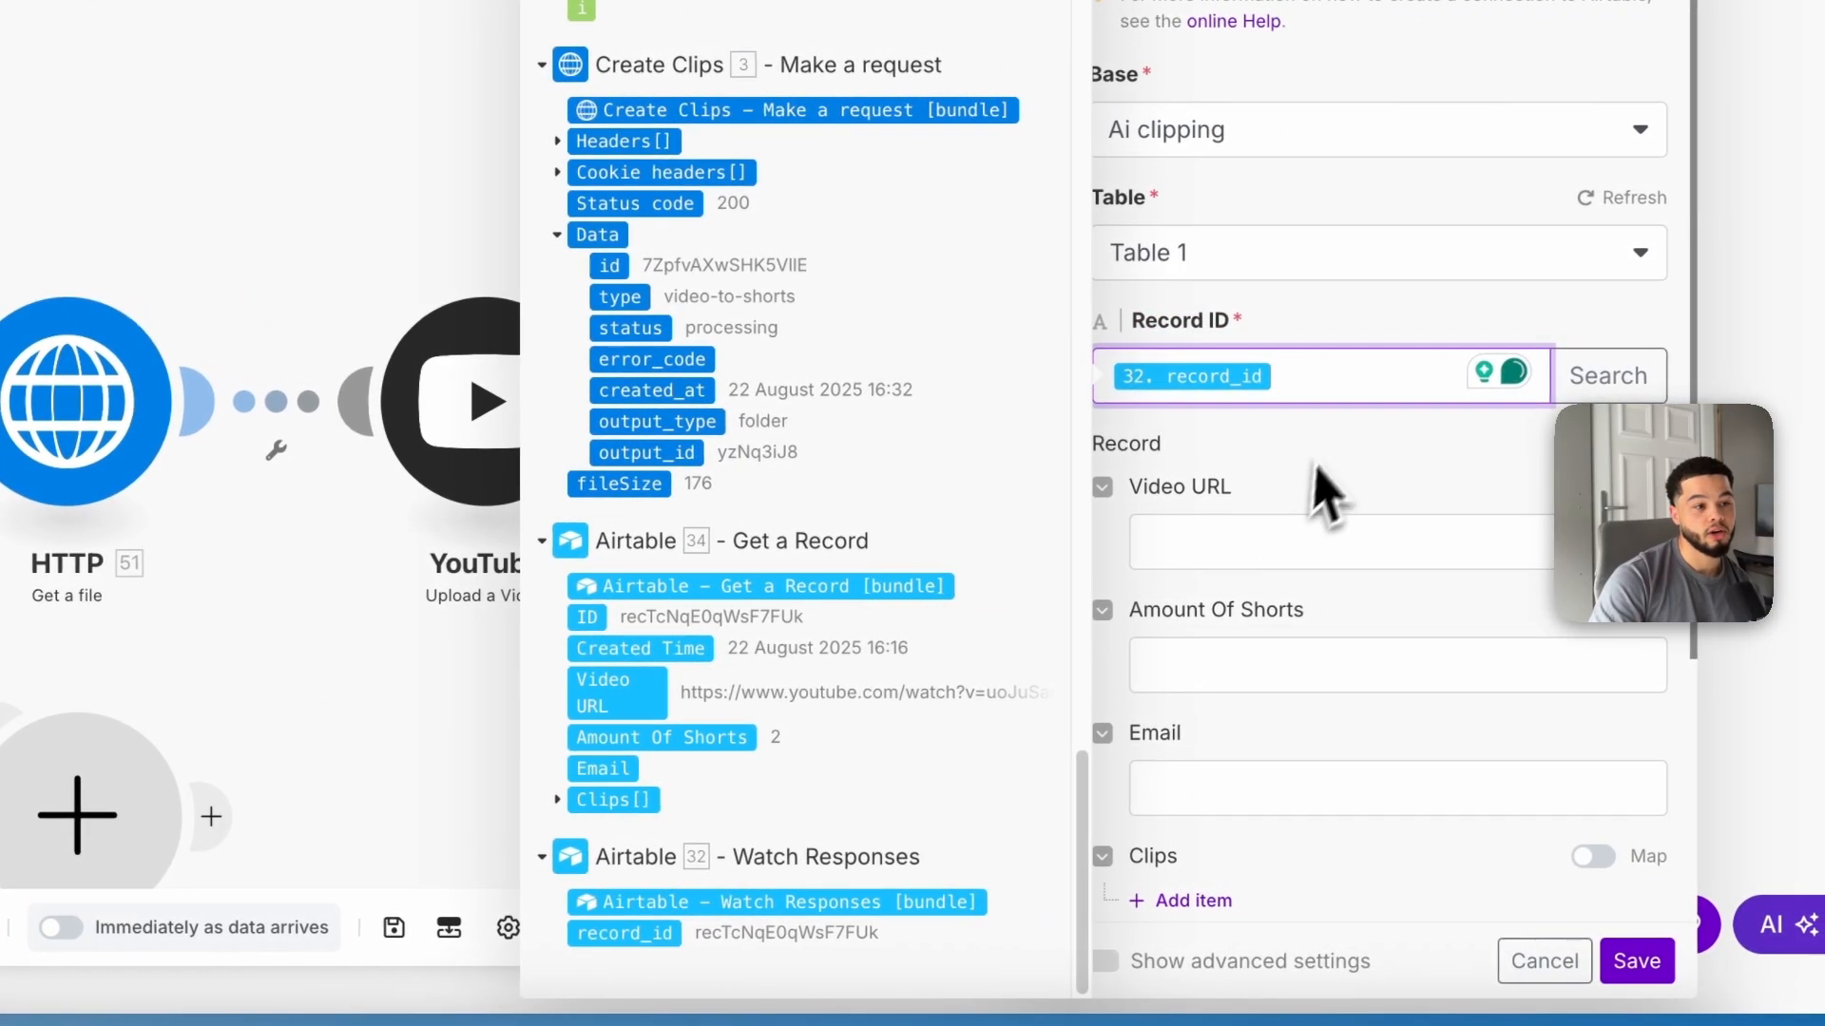
click(1621, 445)
Step: Add a Clips item and map its File URL to Get High Resolution Short's data src_url
scroll(1335, 532, down, 4)
click(1199, 559)
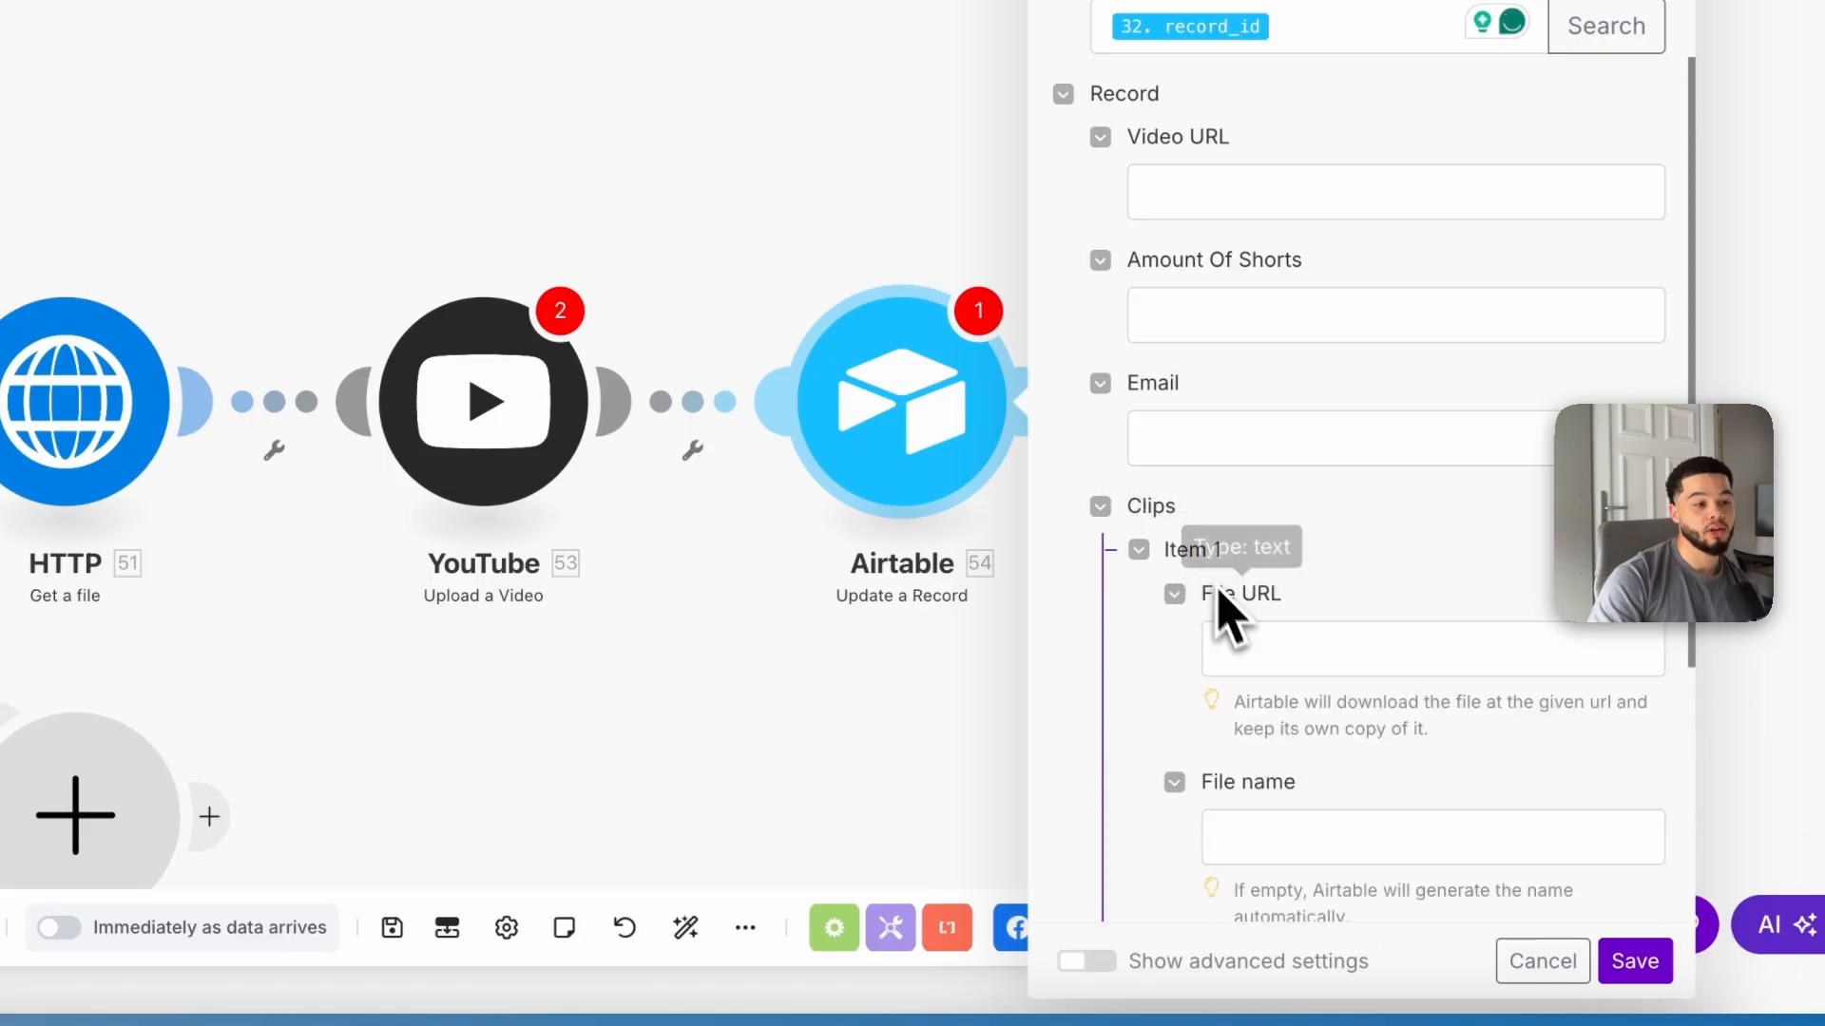
click(1270, 650)
scroll(1131, 446, up, 5)
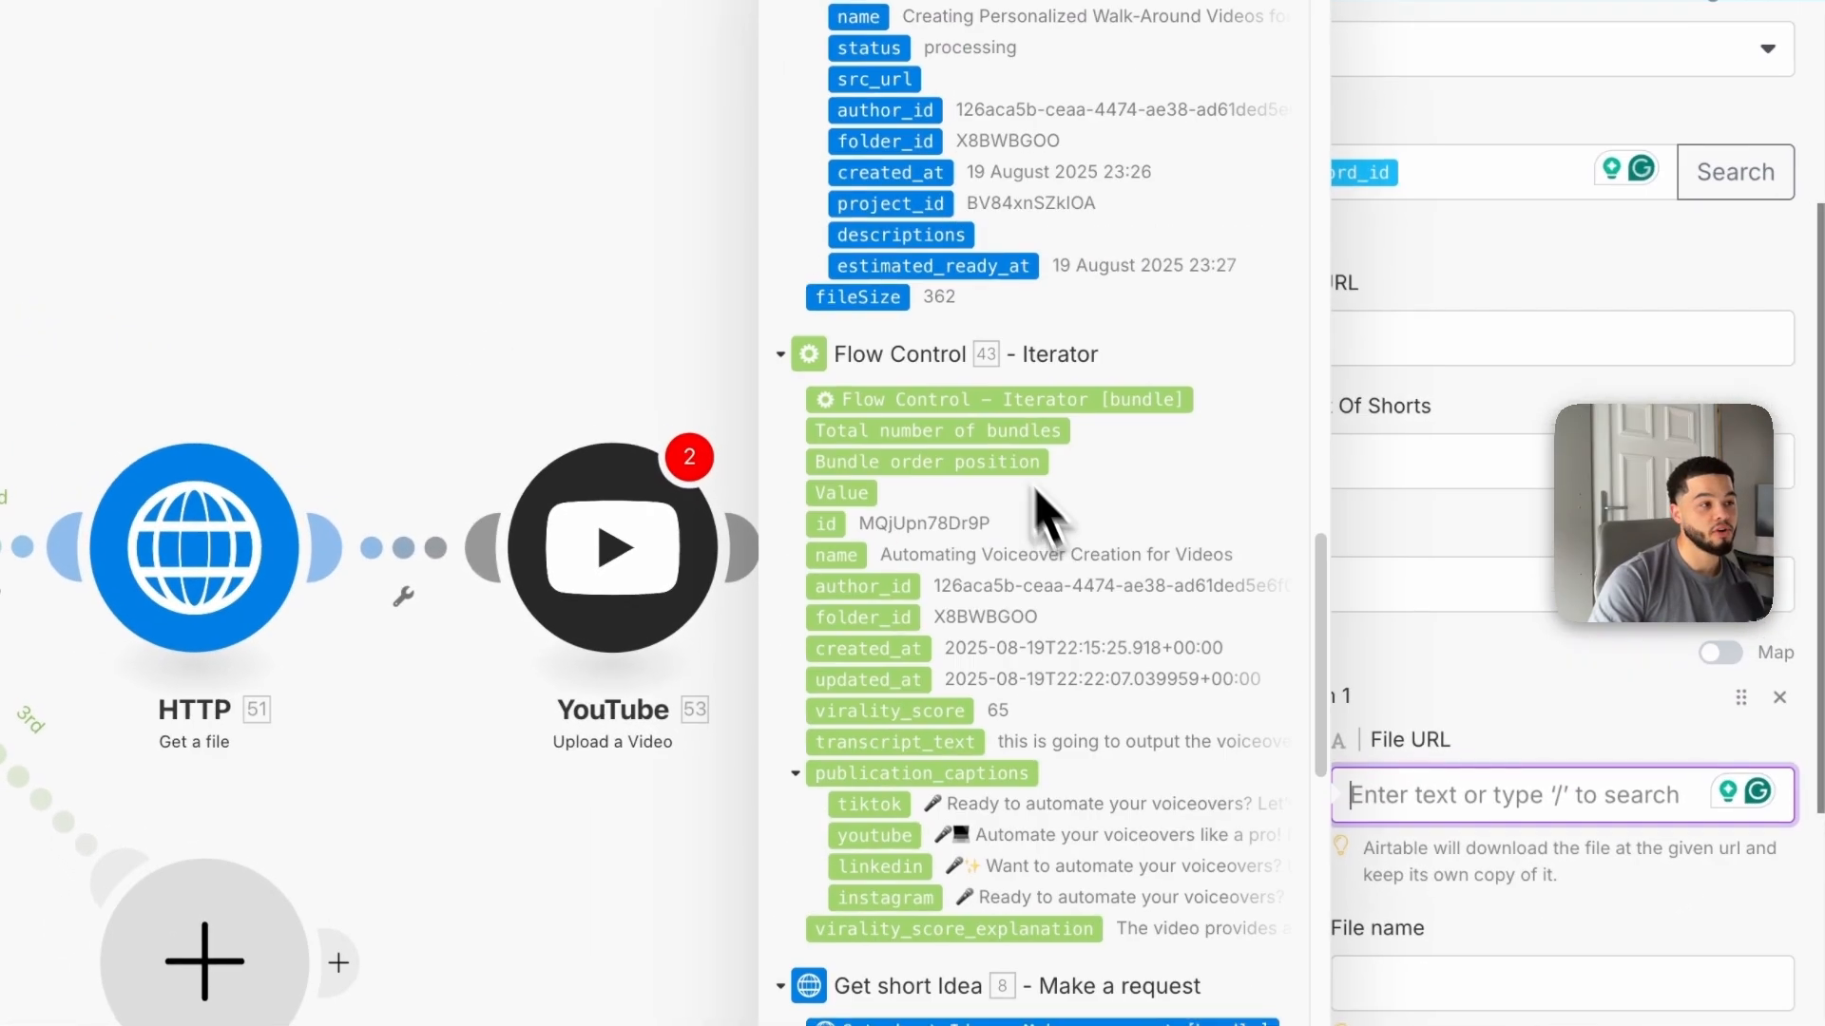
scroll(1083, 571, up, 15)
scroll(1079, 513, down, 3)
scroll(1078, 489, down, 10)
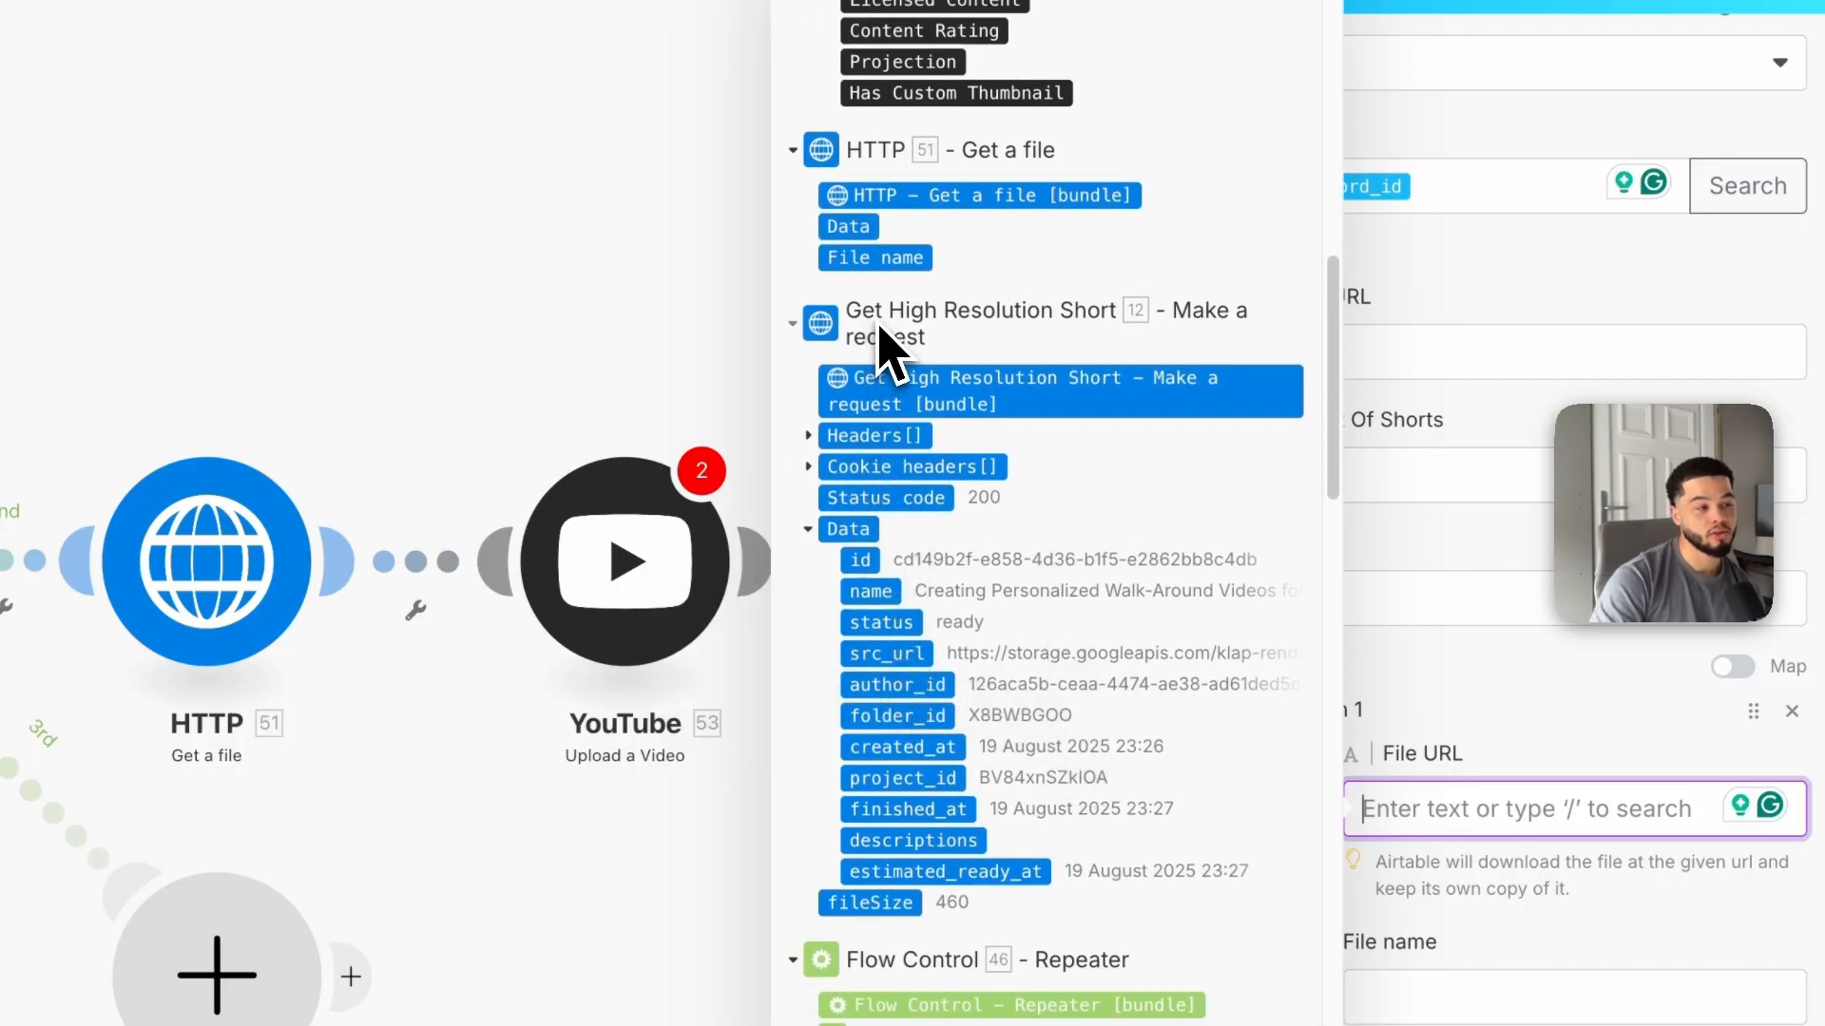
click(871, 661)
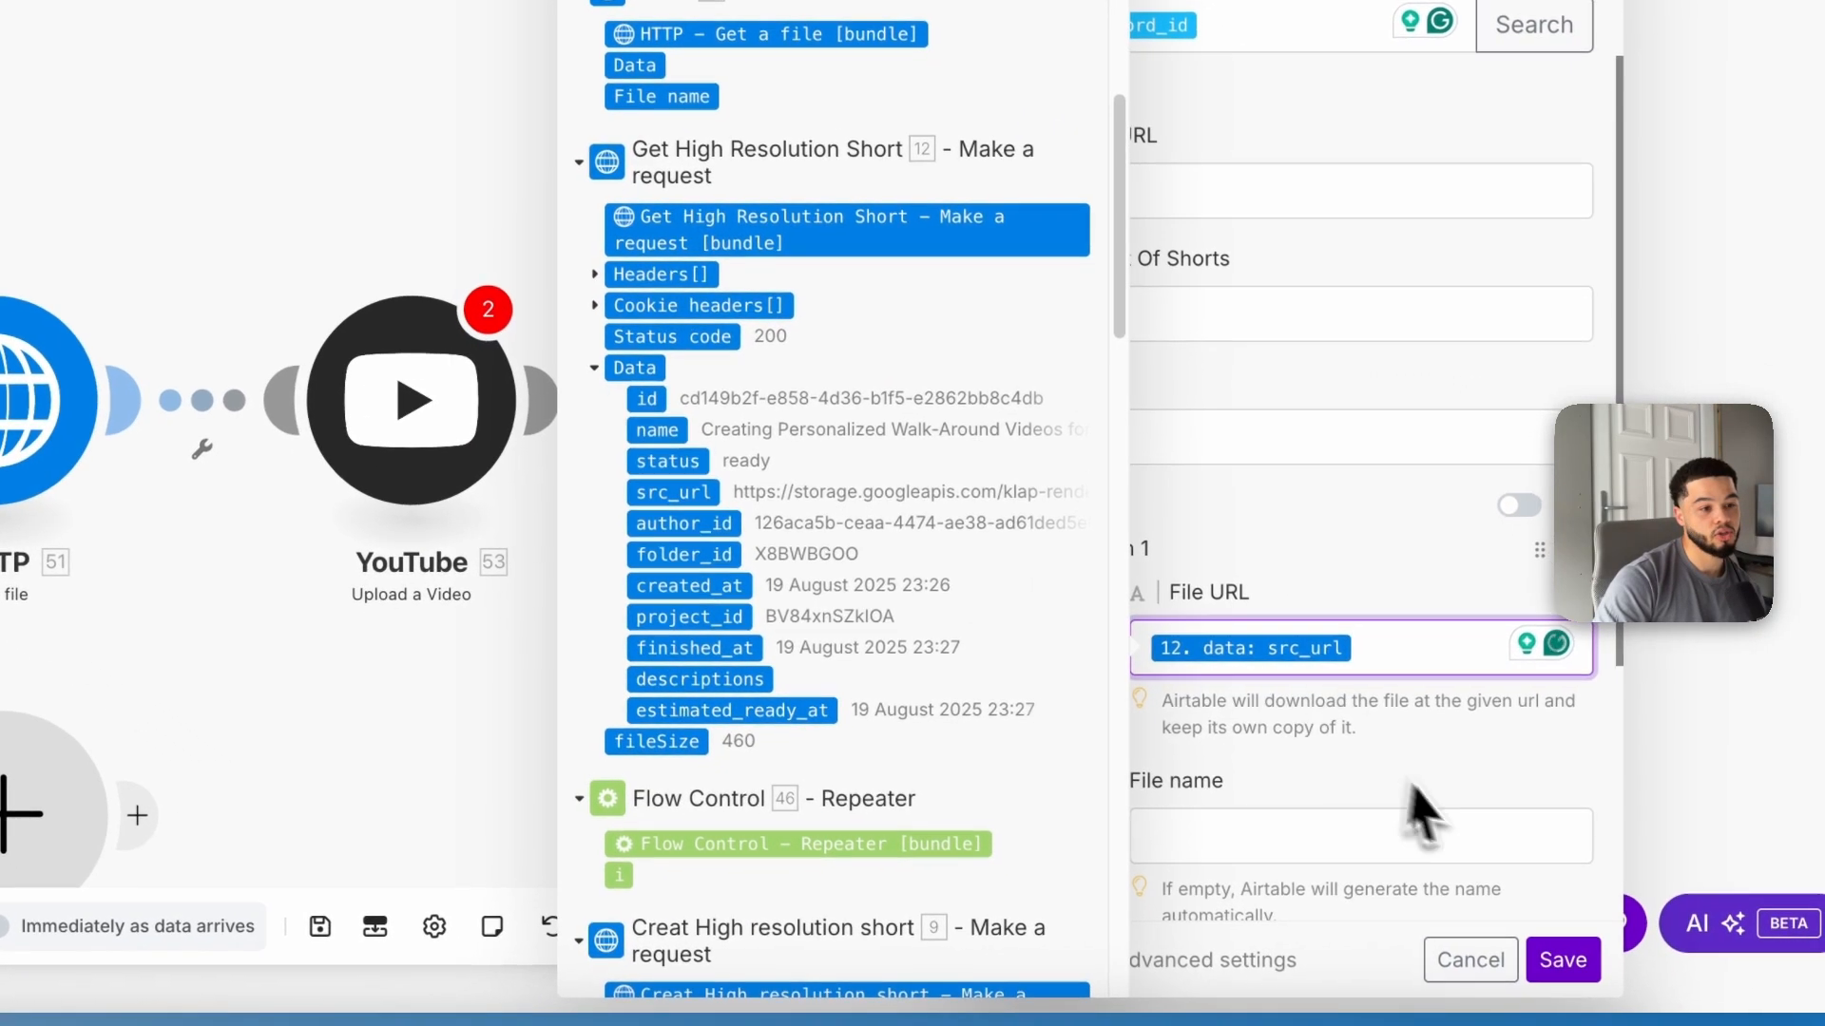
Step: Map the clip's File name to Get short Idea's Data[] name and save the Airtable module
click(1471, 849)
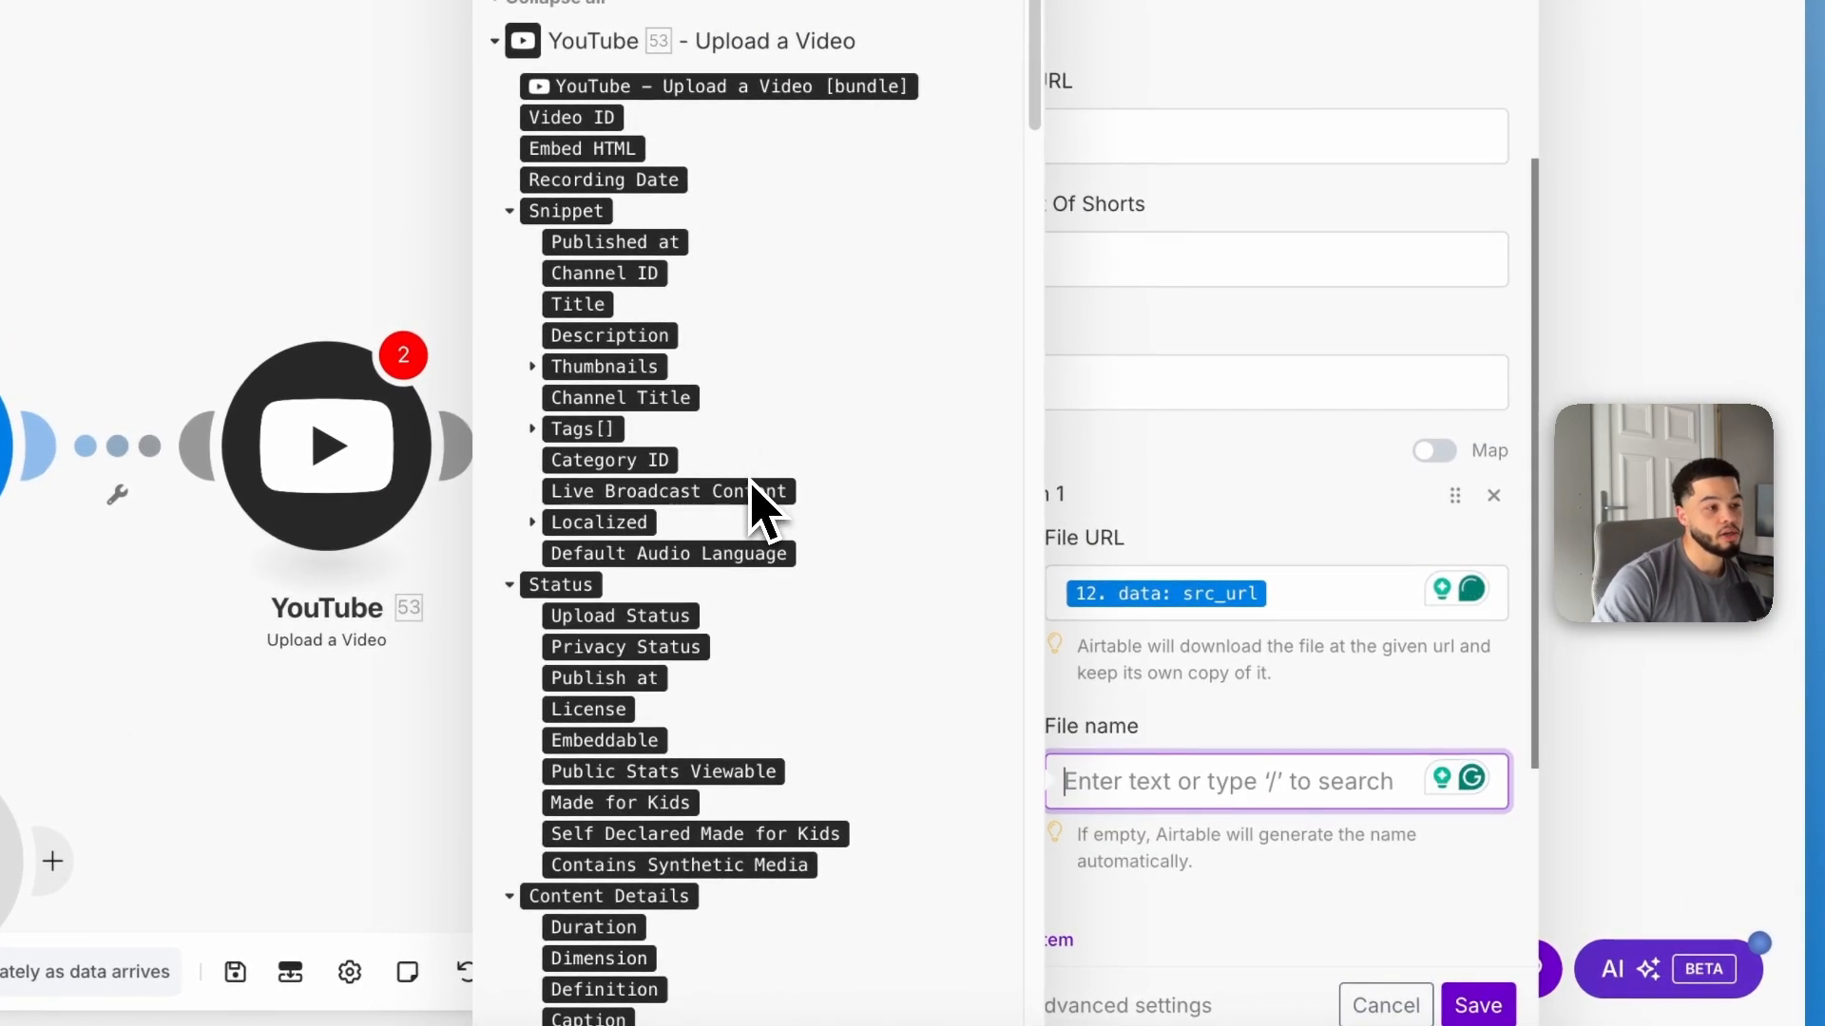
scroll(766, 504, down, 15)
scroll(747, 447, down, 8)
scroll(680, 240, up, 3)
scroll(1036, 359, up, 15)
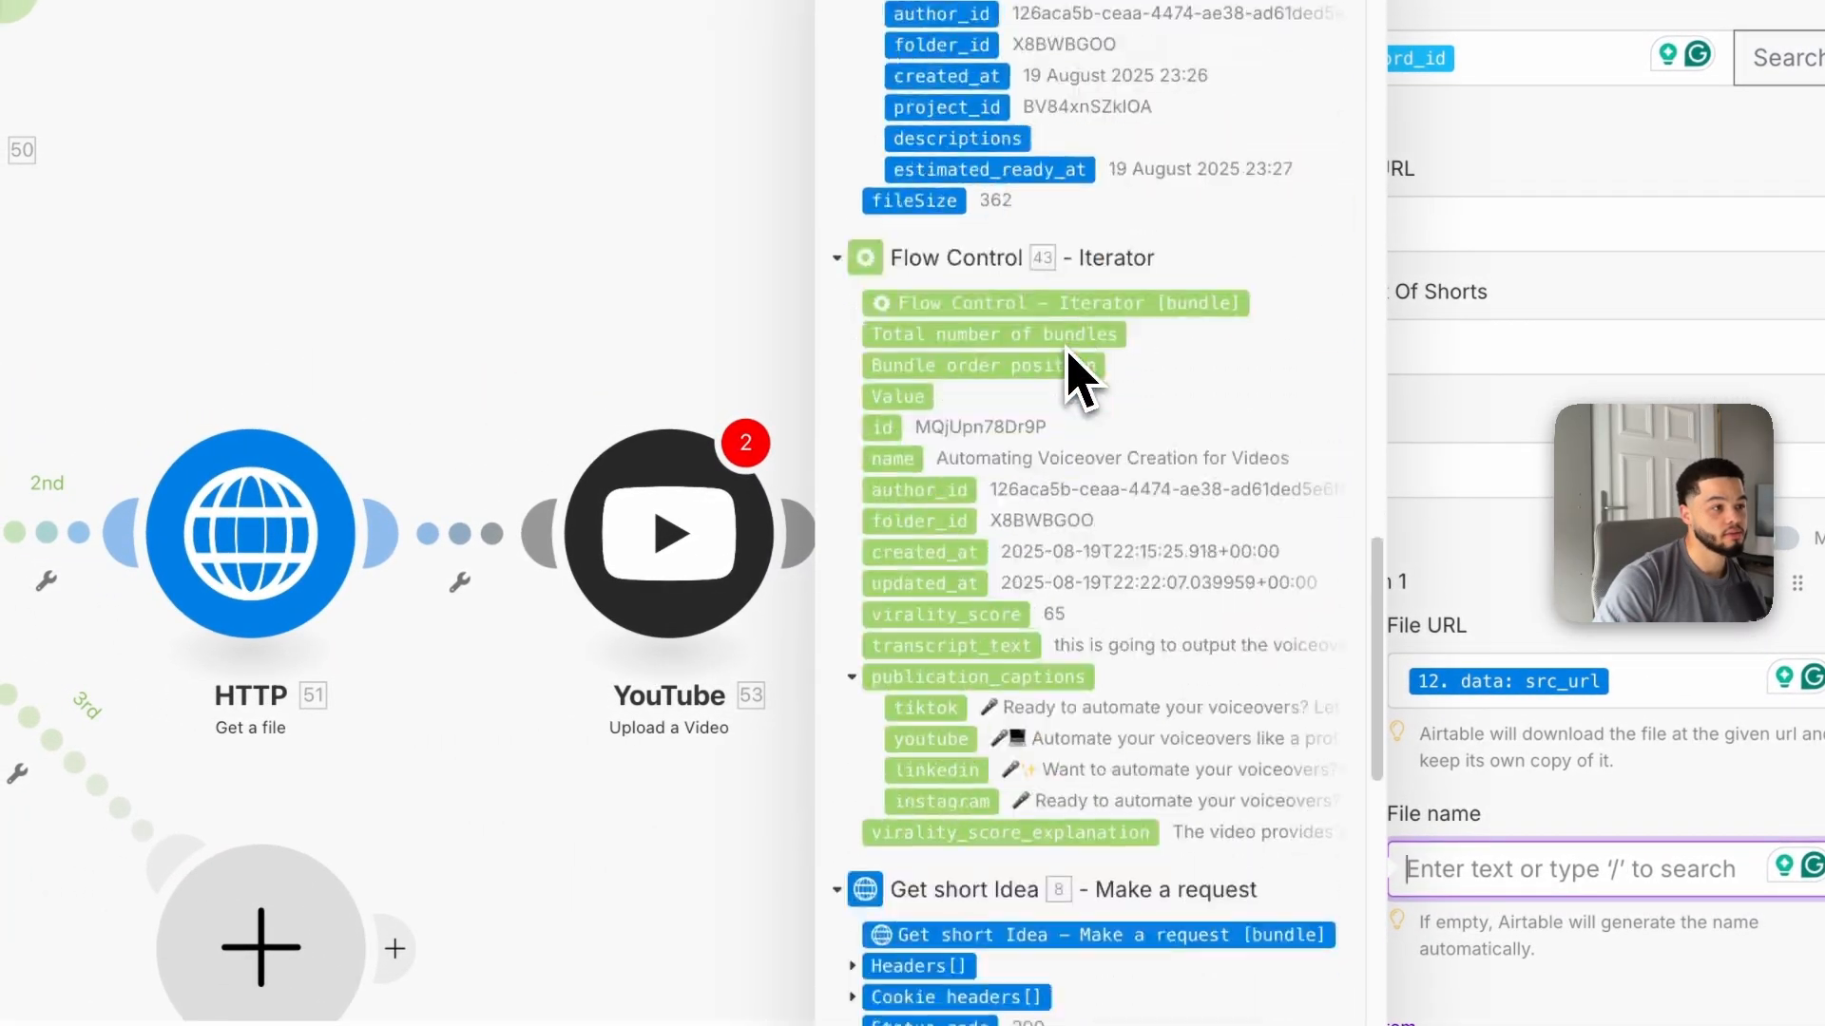
scroll(1071, 367, down, 3)
scroll(1071, 378, down, 1)
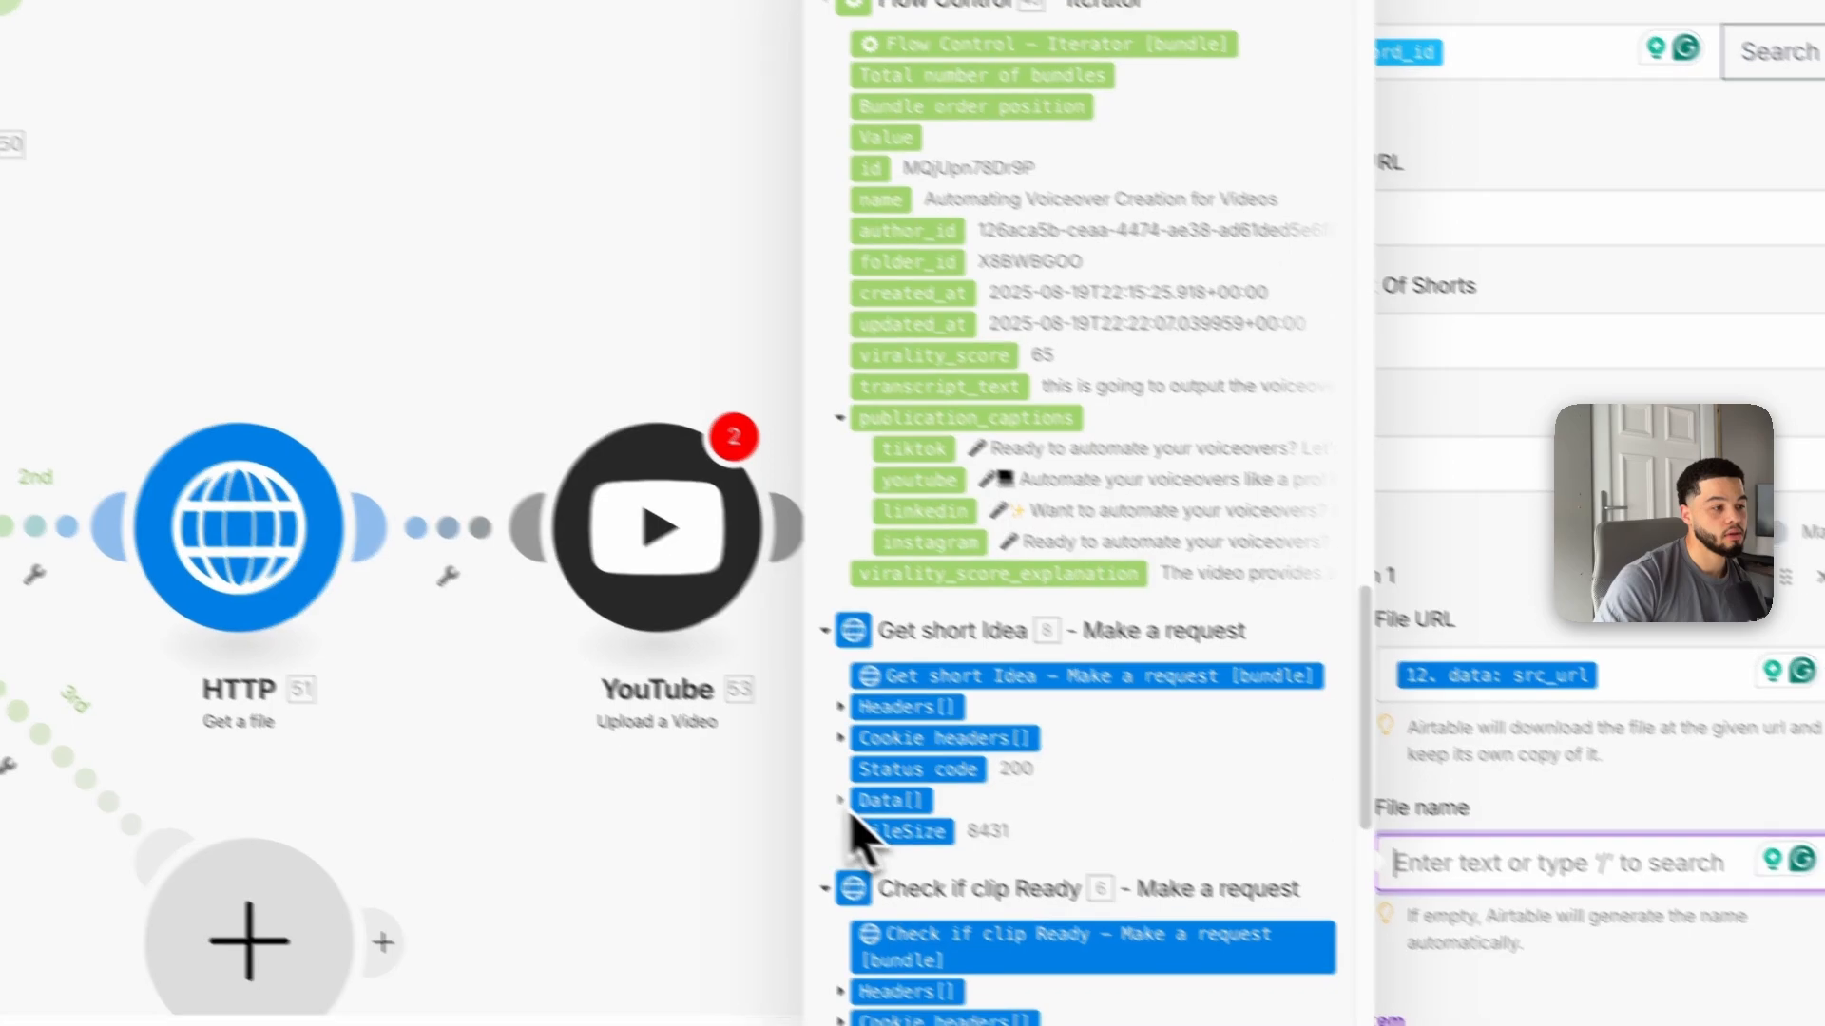
click(907, 806)
scroll(966, 694, down, 4)
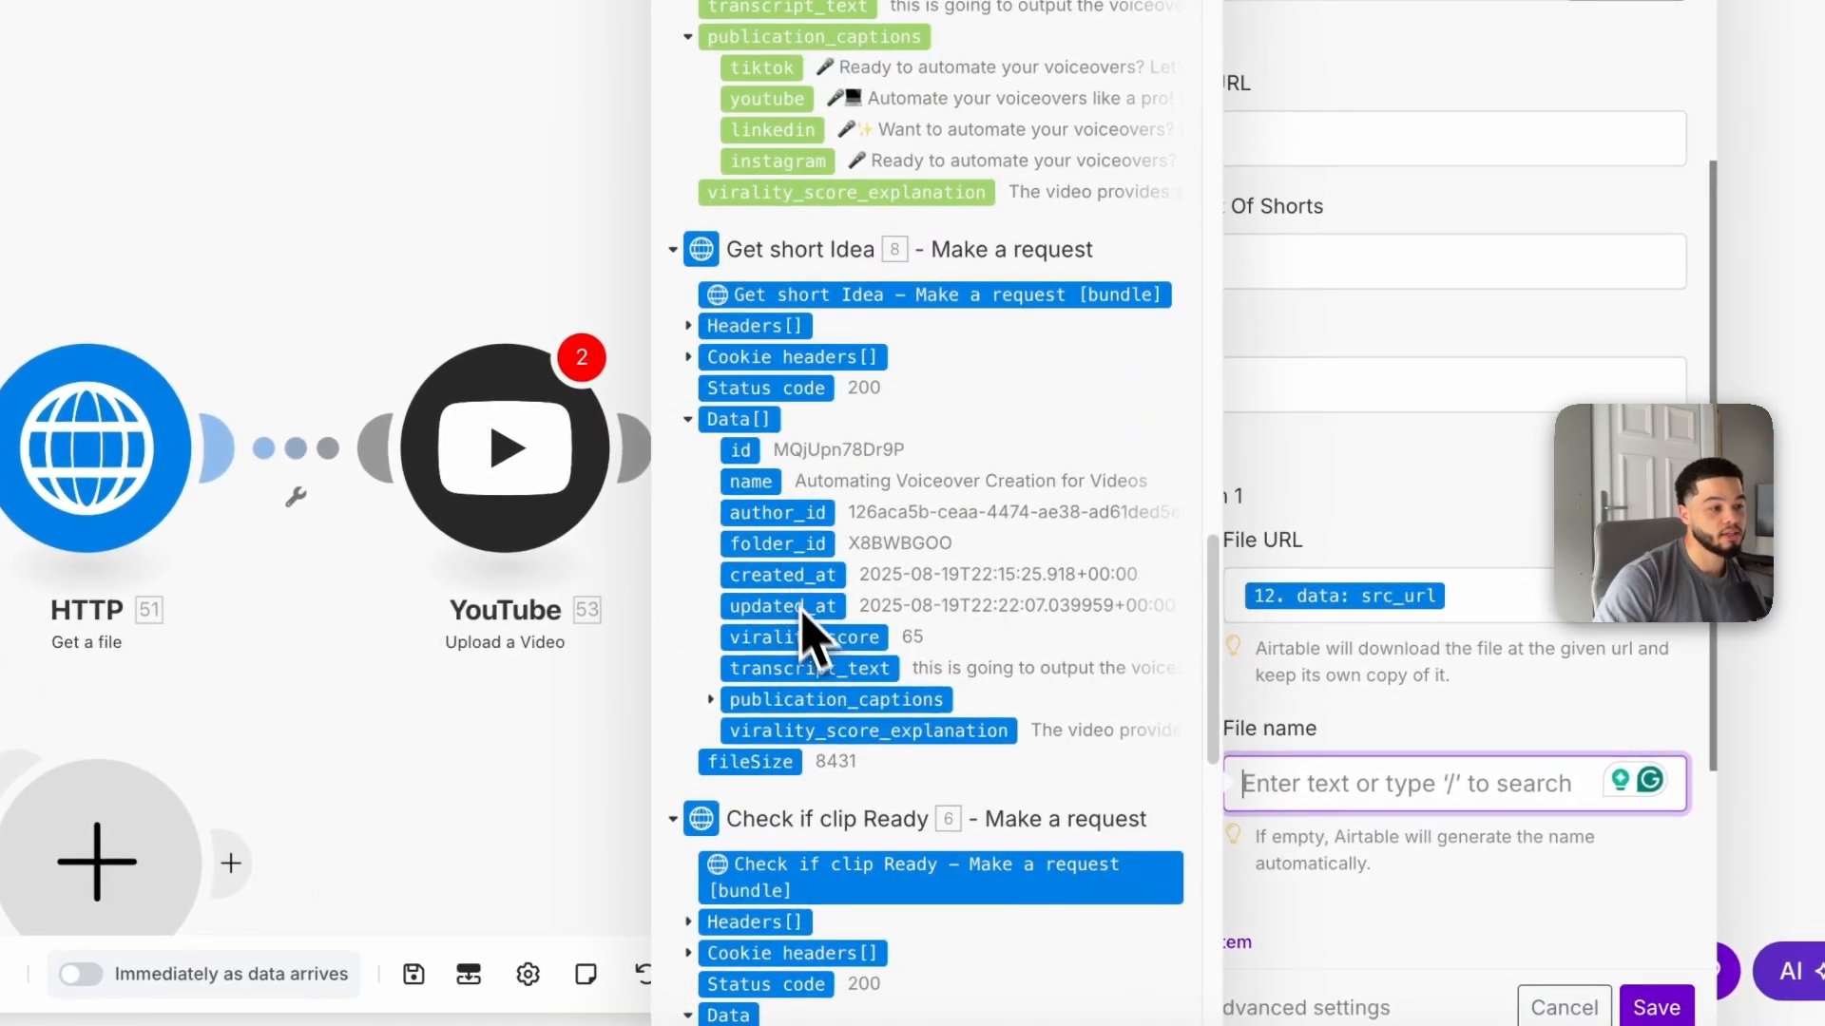
click(757, 487)
click(1657, 1007)
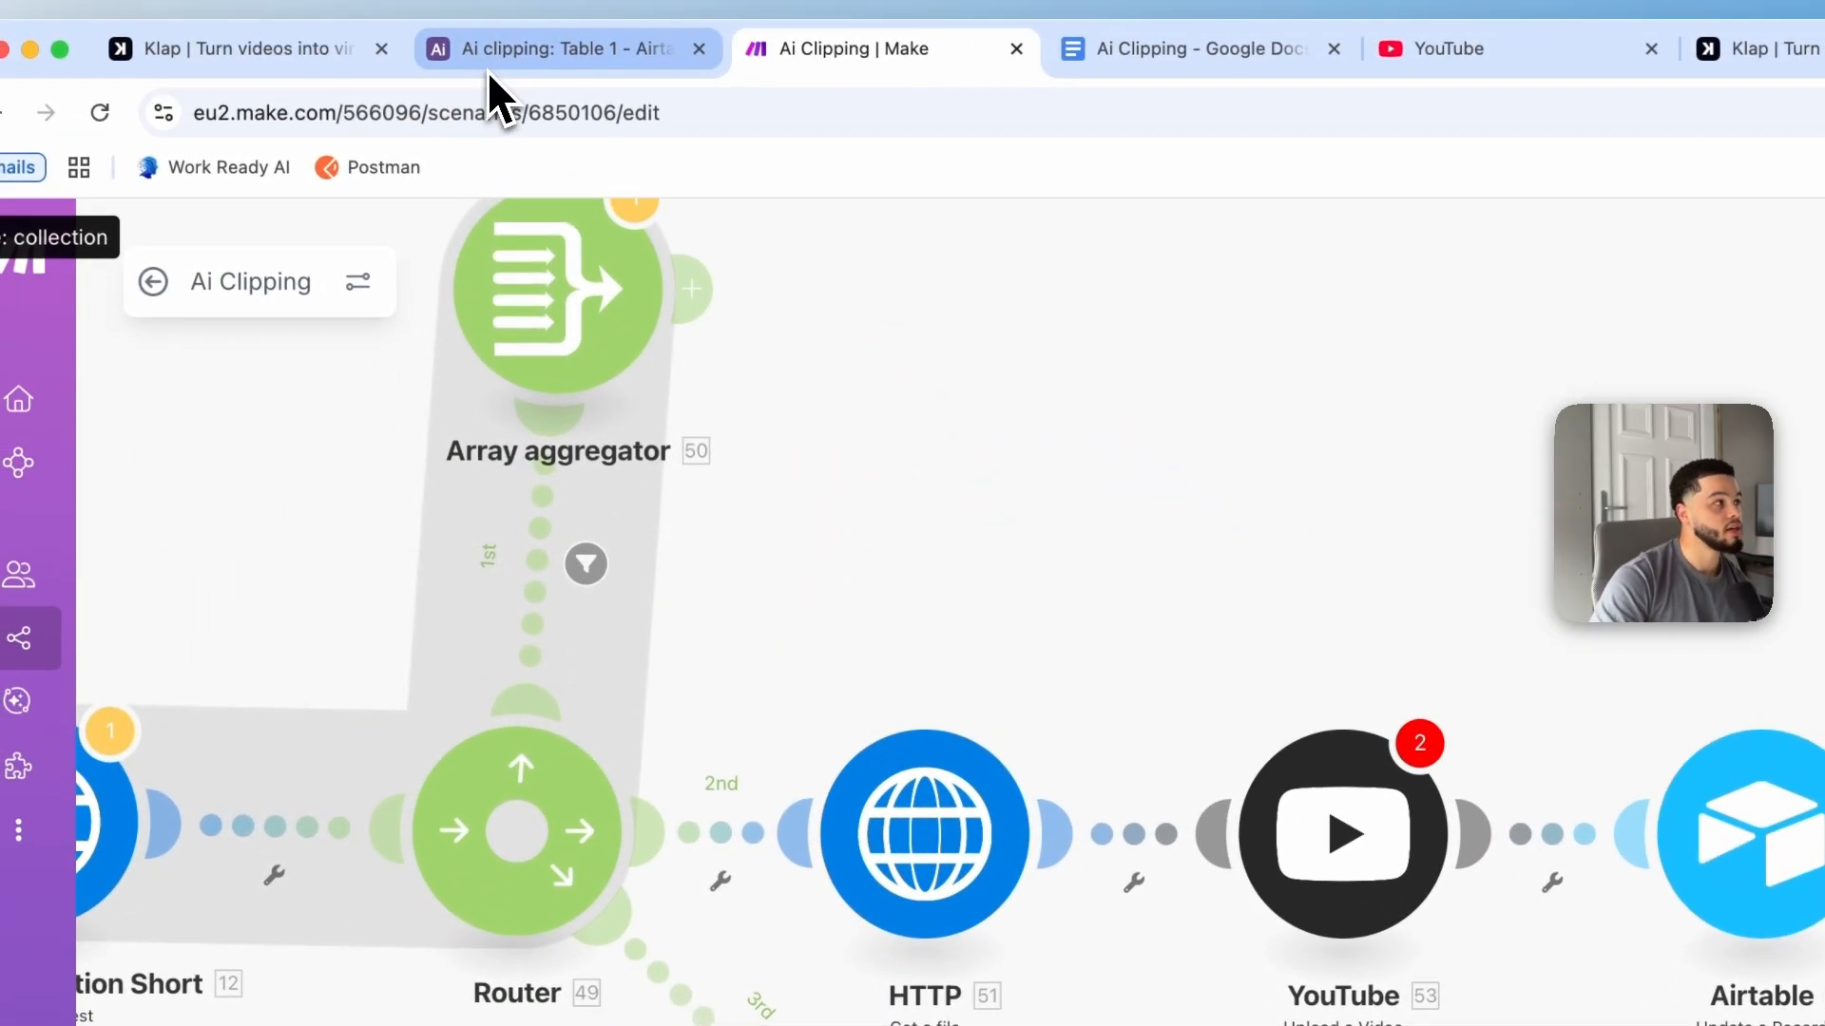
Step: Switch to the Ai clipping Airtable table in the browser to review its records
click(486, 67)
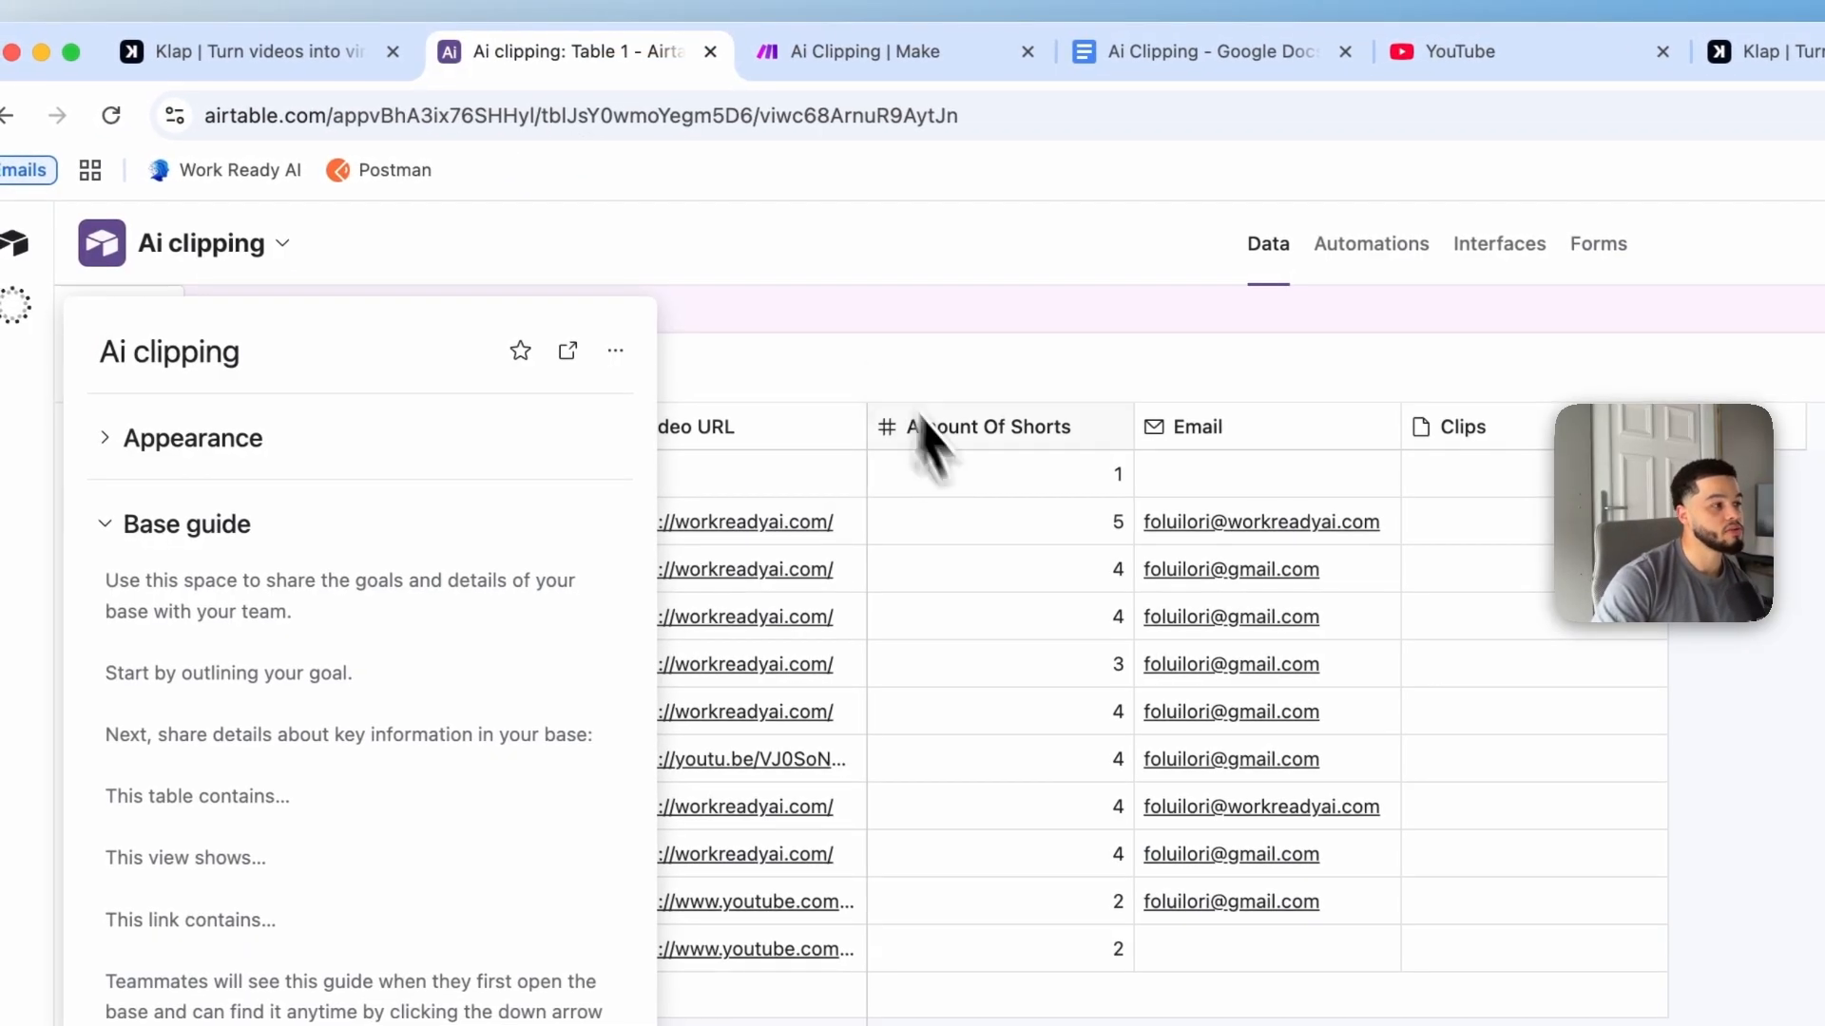
click(1055, 656)
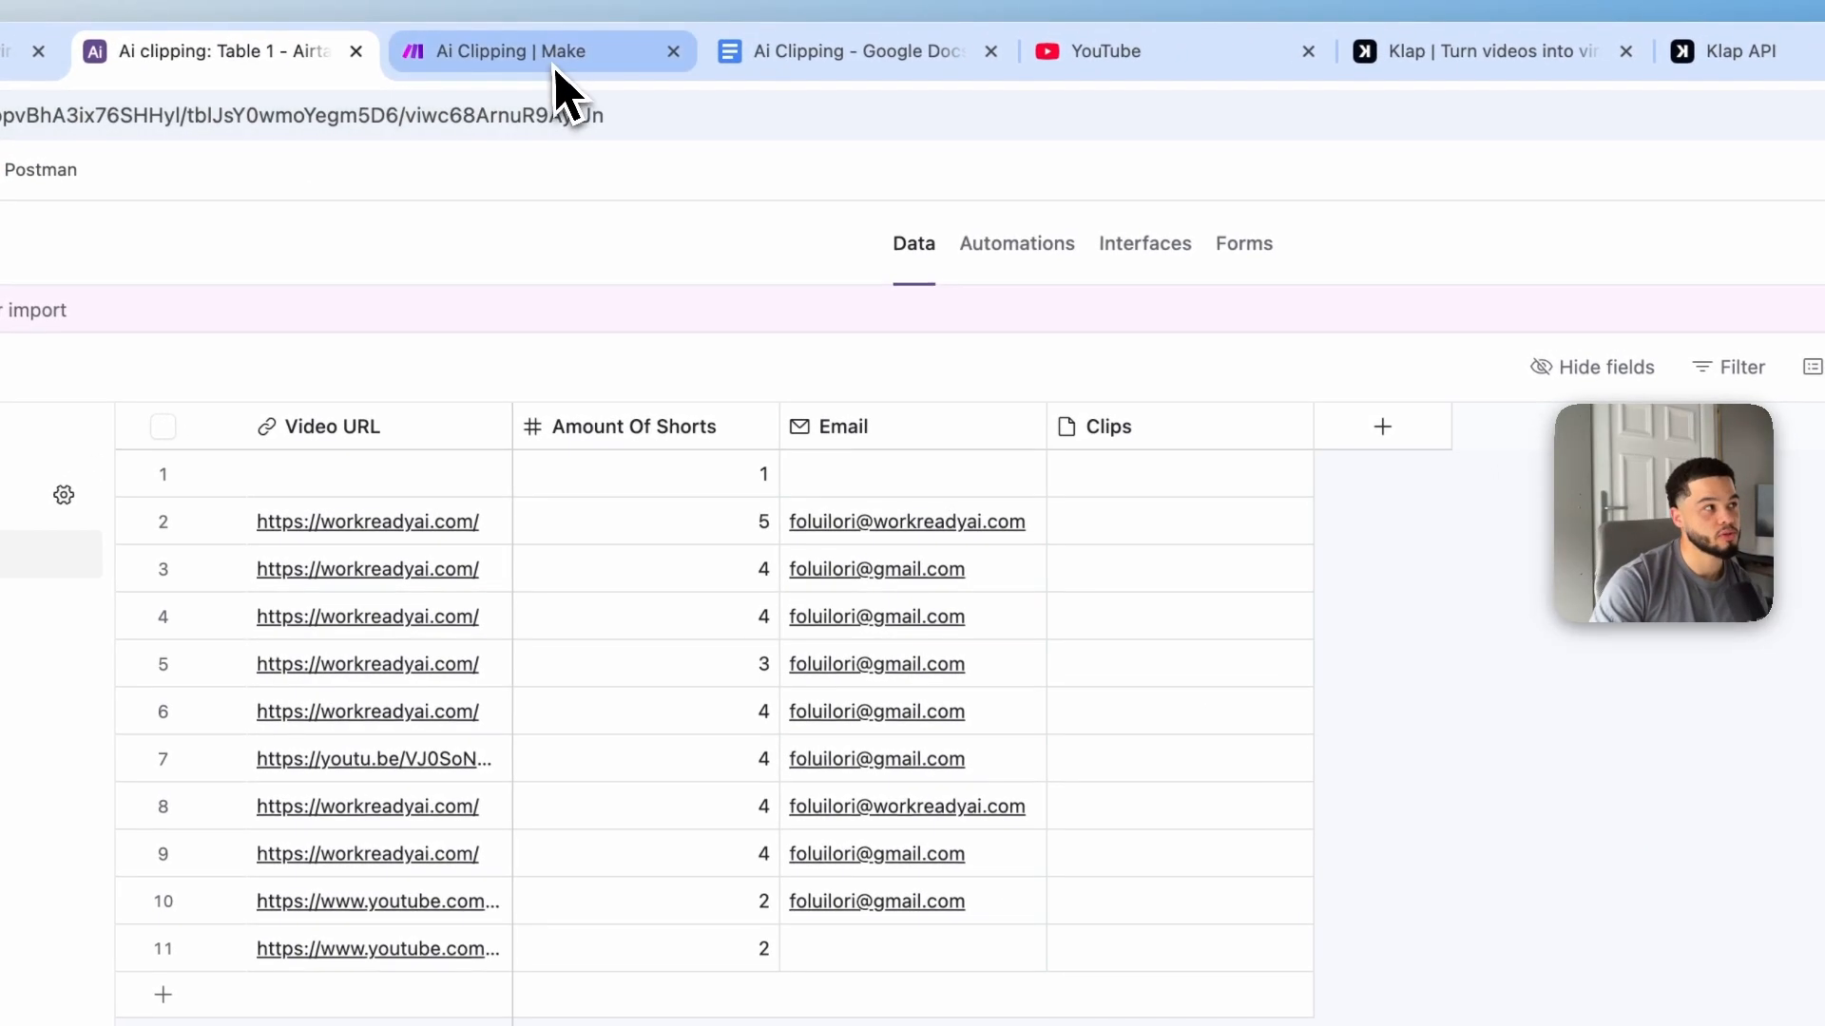
Step: Clone the HTTP Get a file module onto the router's third route, replacing the empty placeholder module there
click(557, 70)
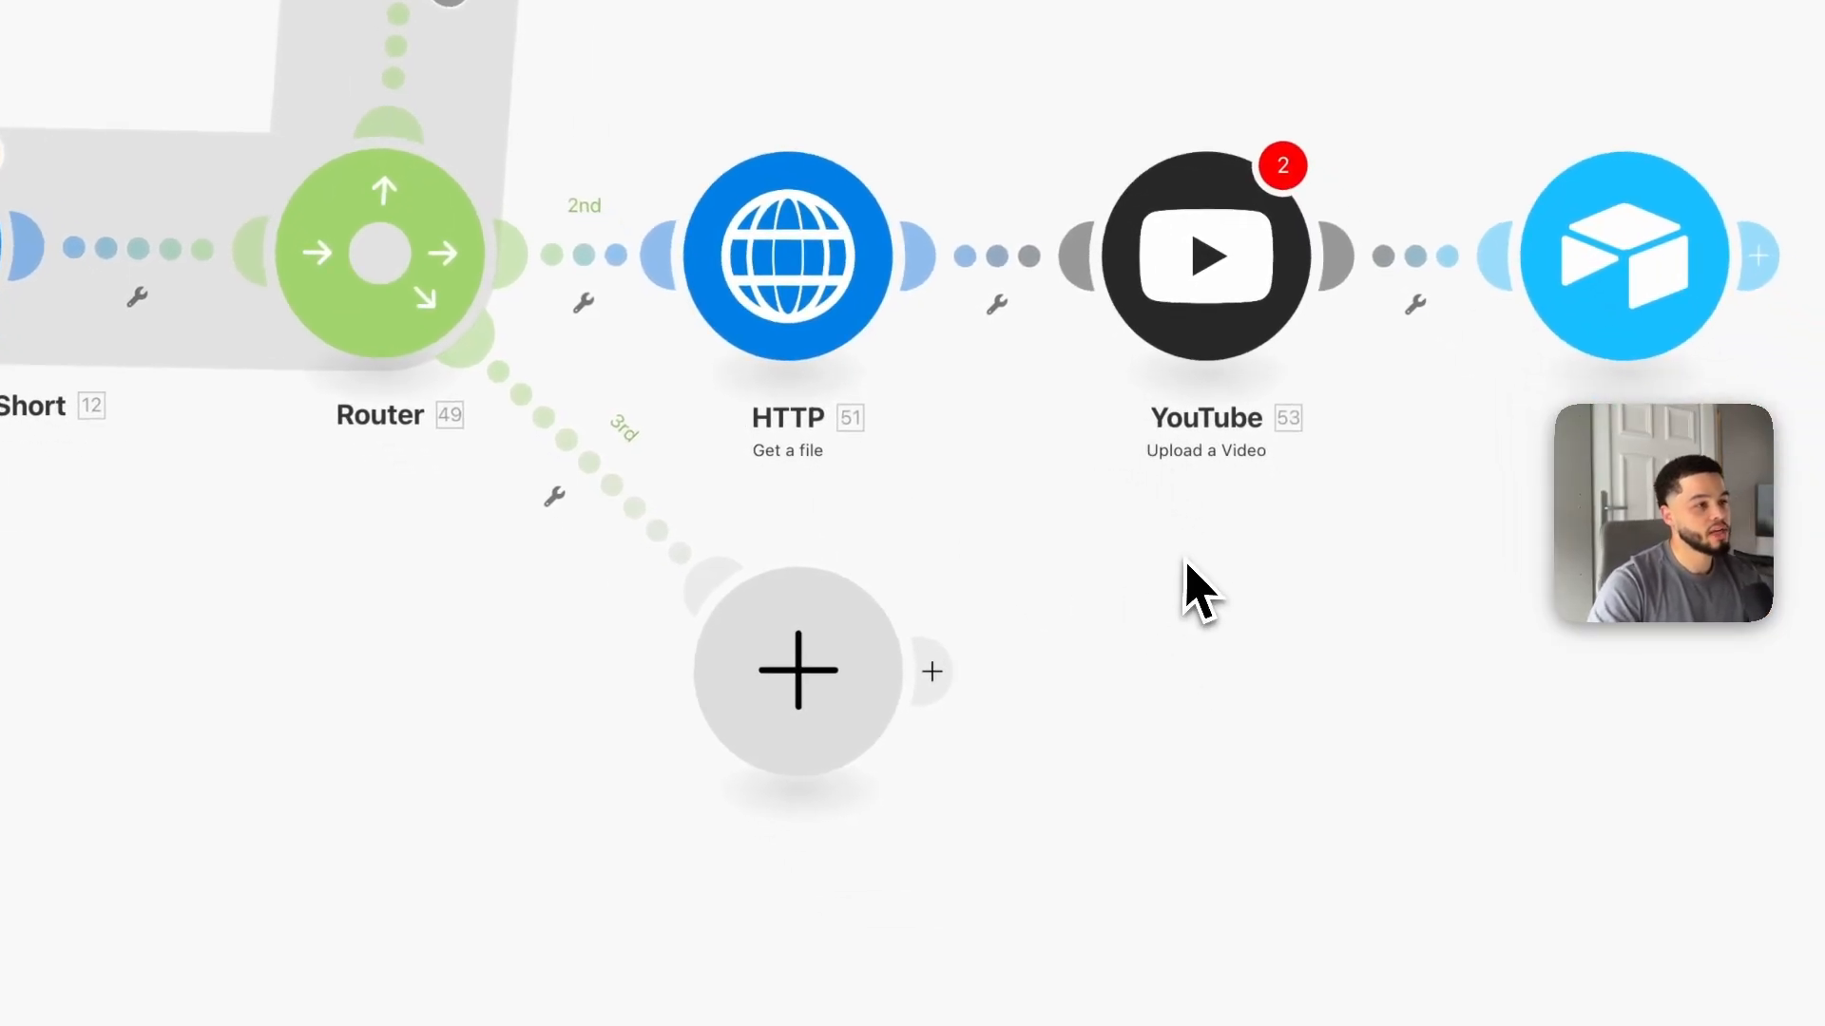
right_click(849, 288)
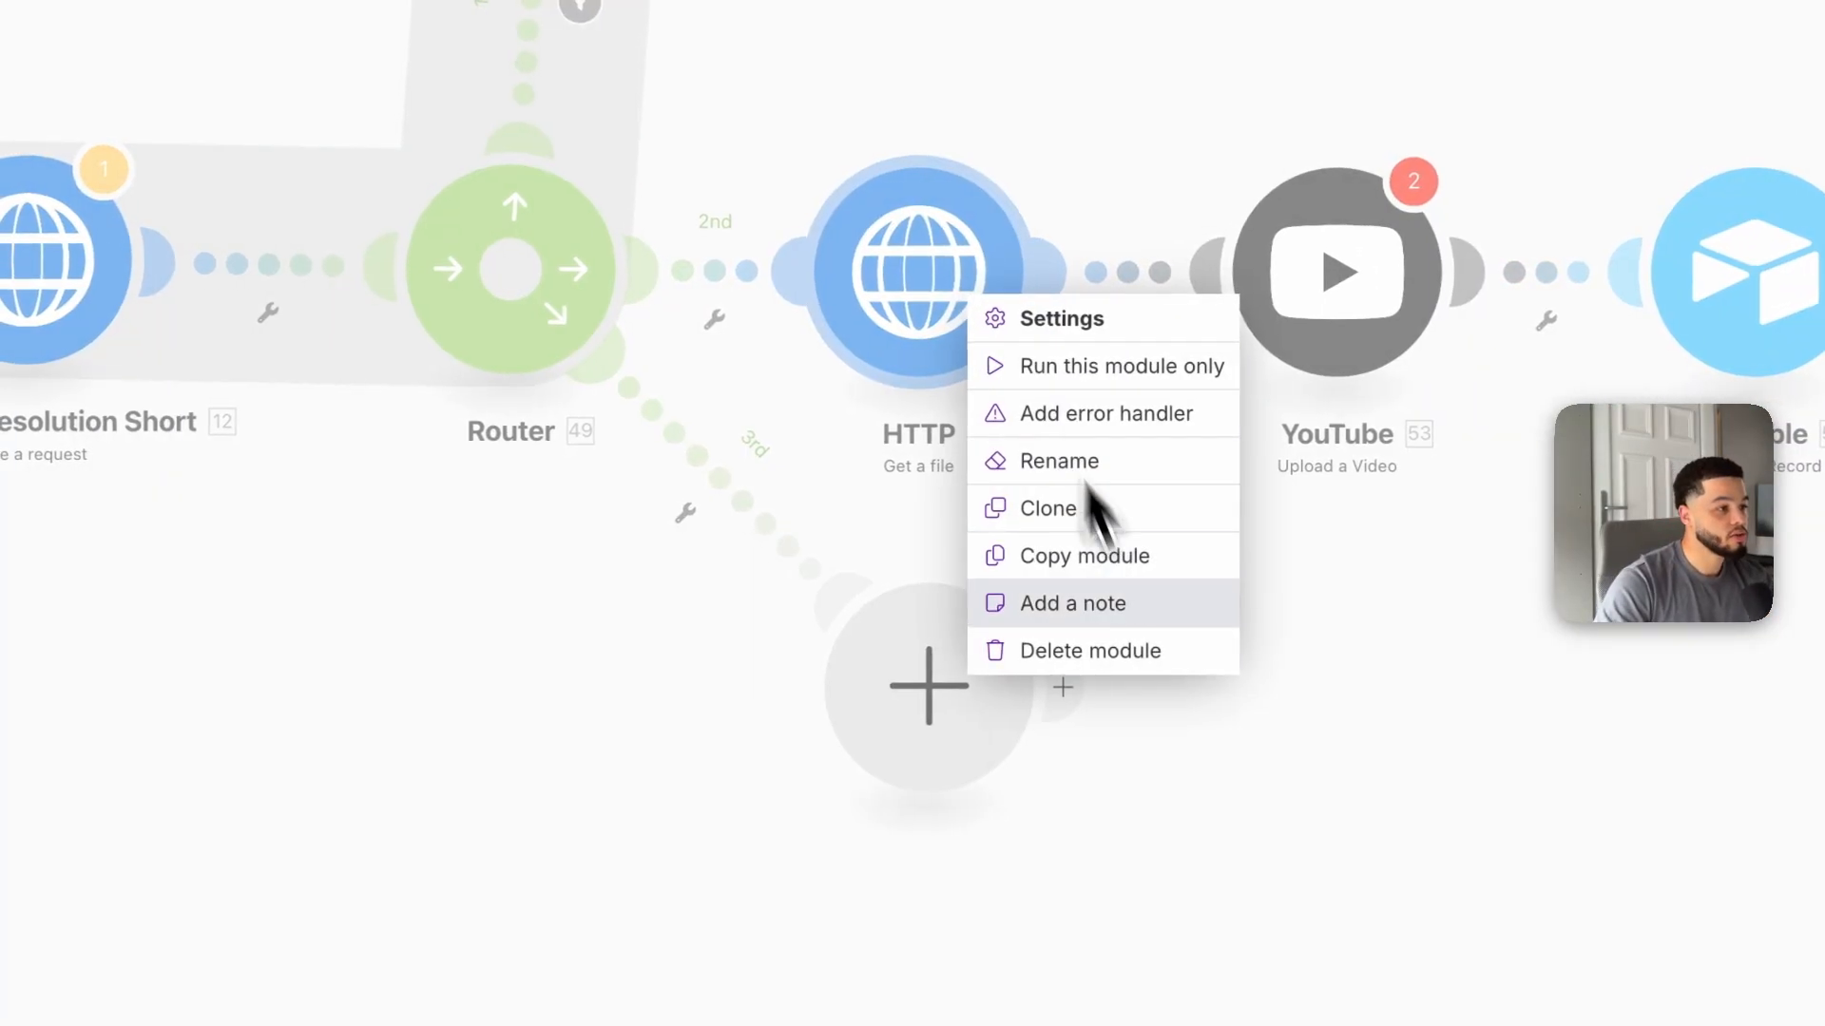
click(1074, 513)
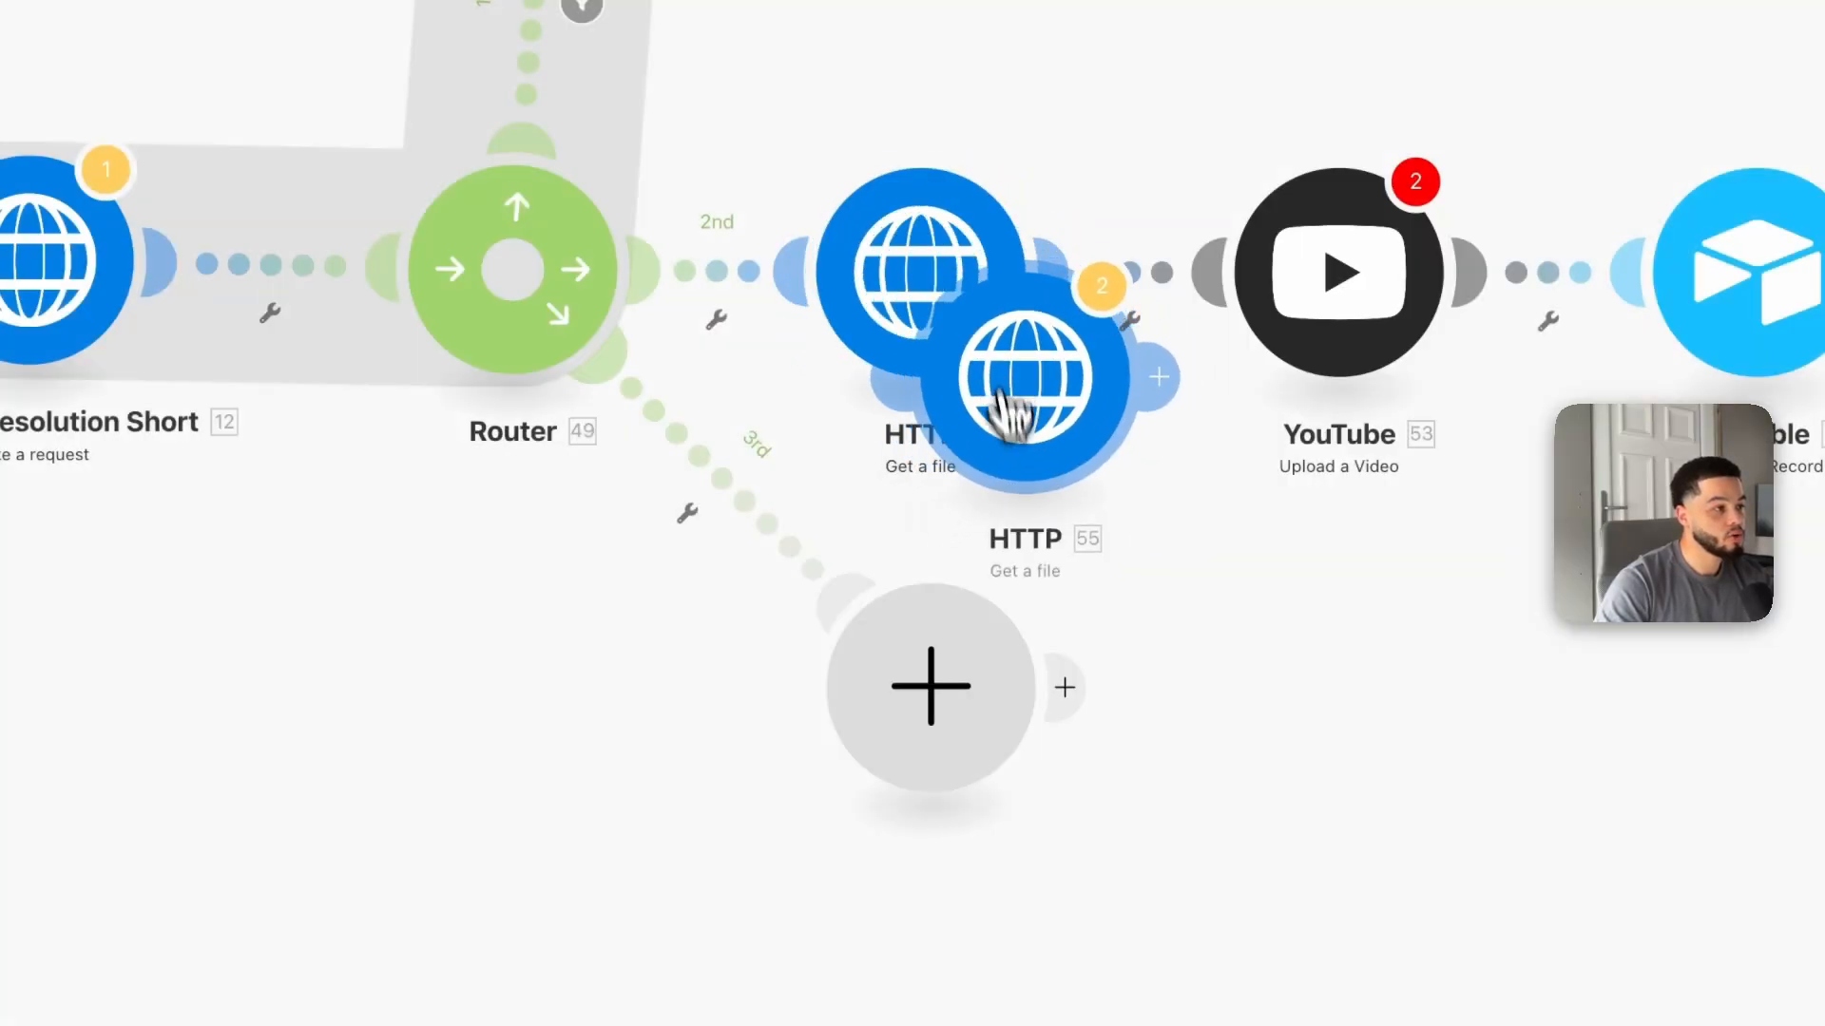
click(680, 629)
right_click(928, 701)
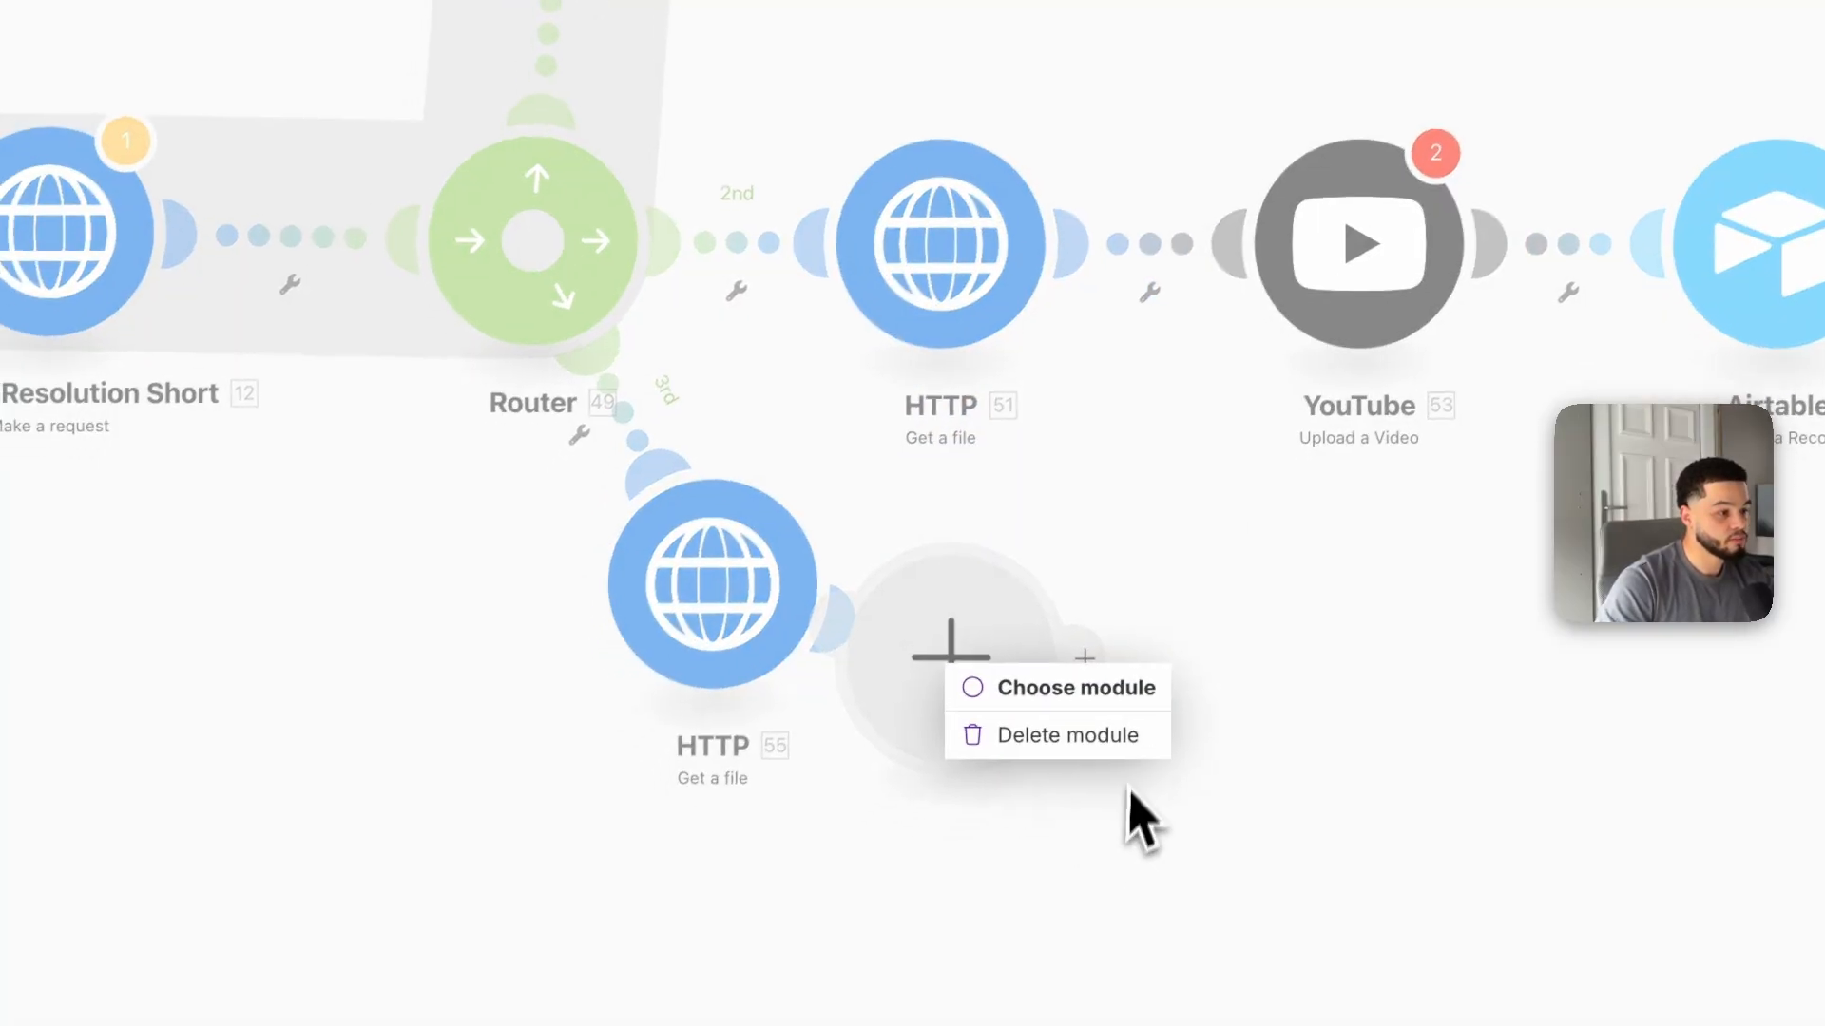
click(1069, 741)
drag(760, 650, 951, 678)
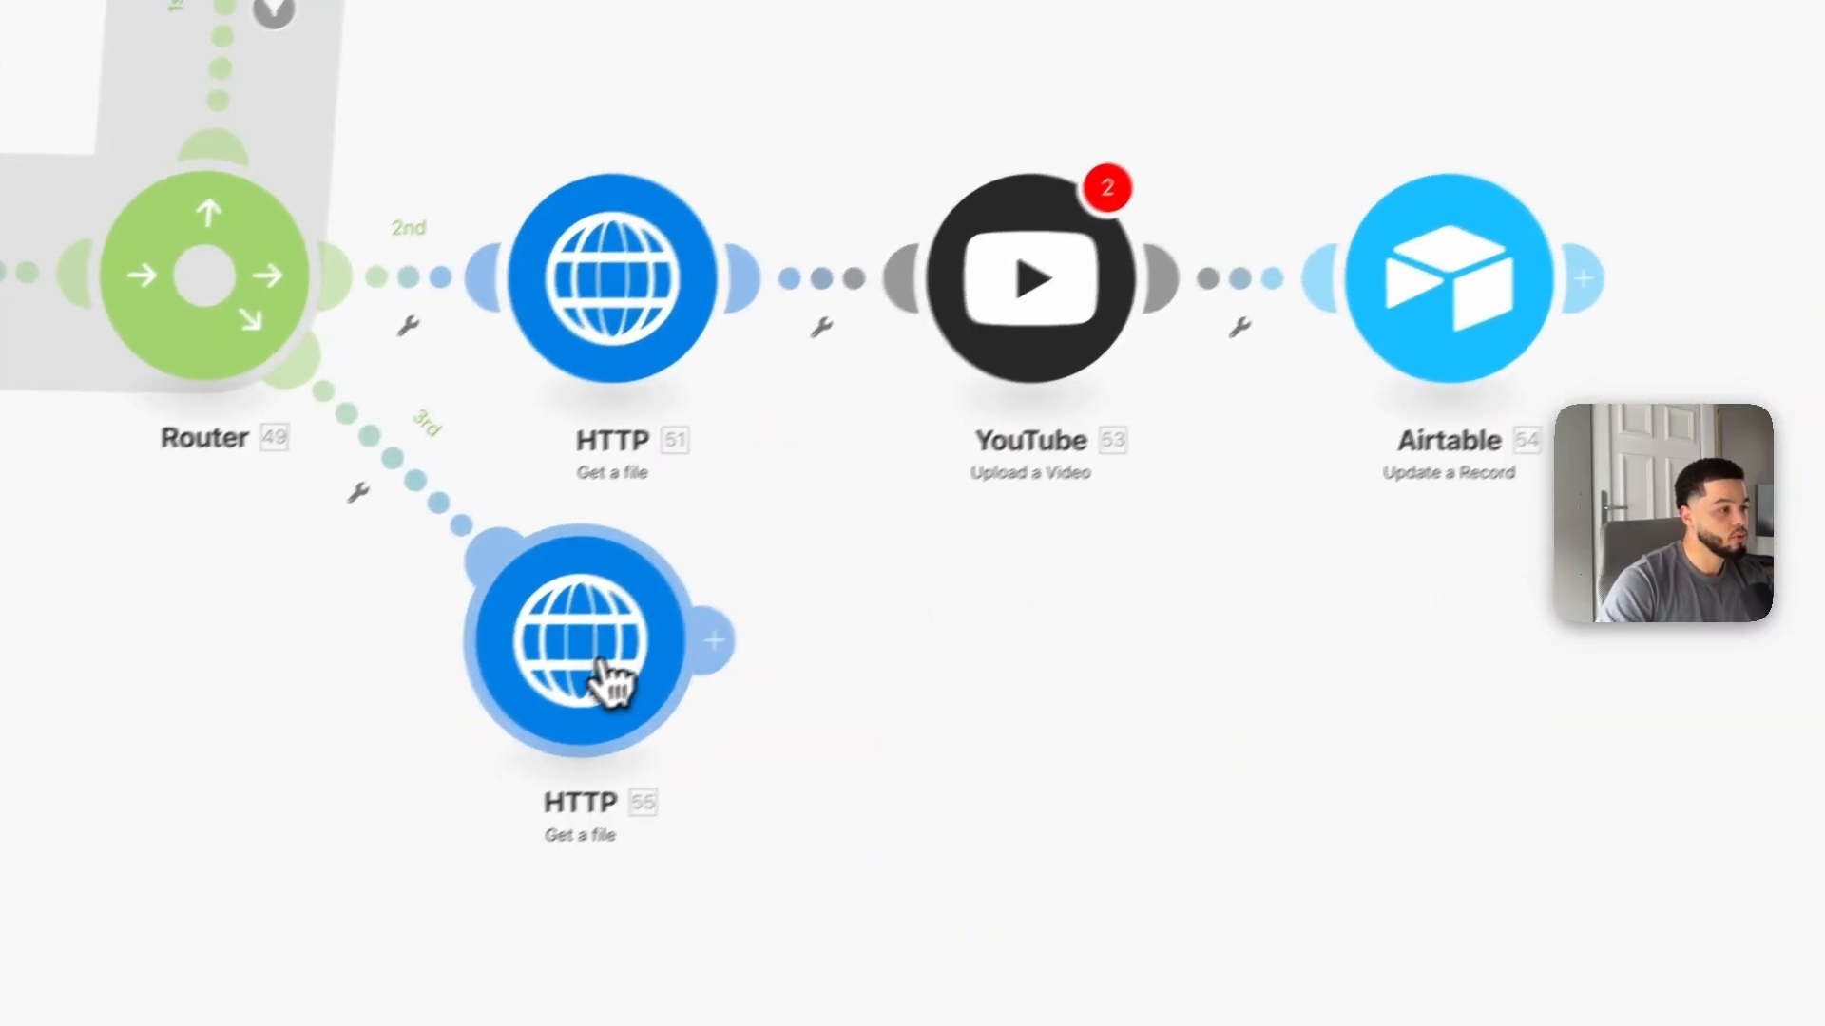
drag(601, 665, 627, 670)
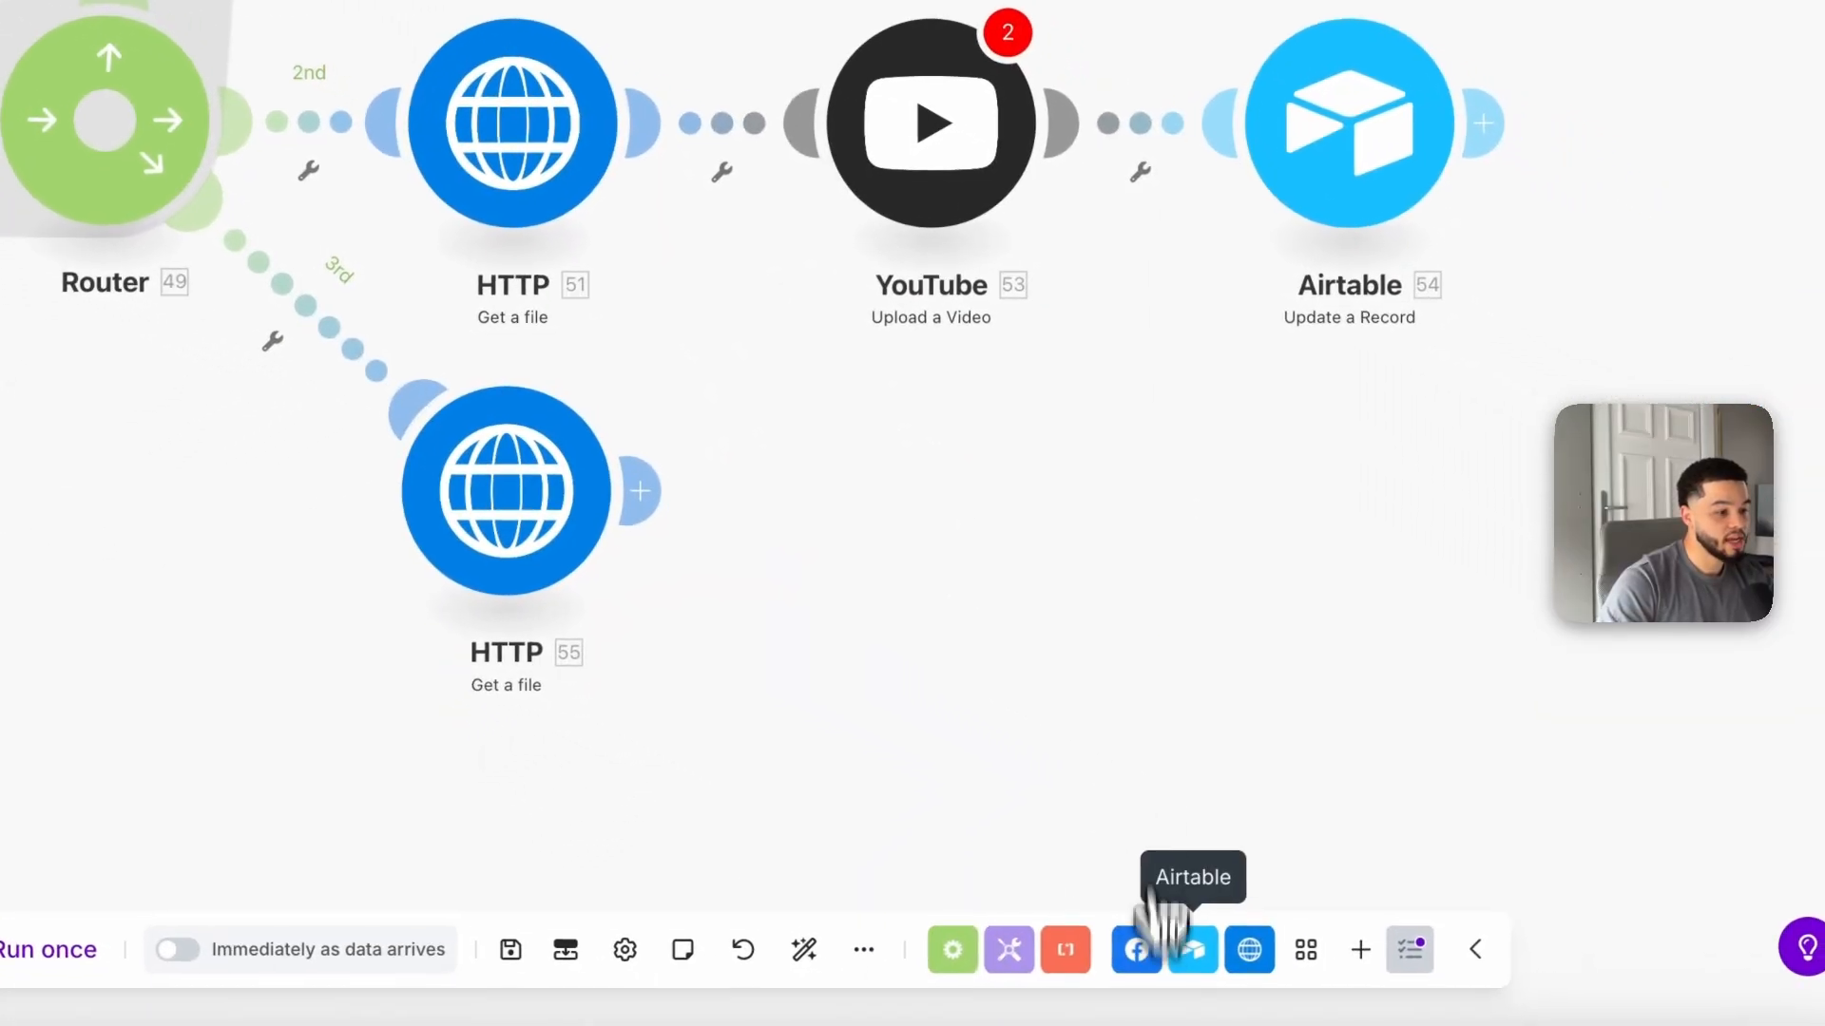
Step: Add a LinkedIn Create a User Video Post module after the cloned HTTP module on the third route
click(1361, 950)
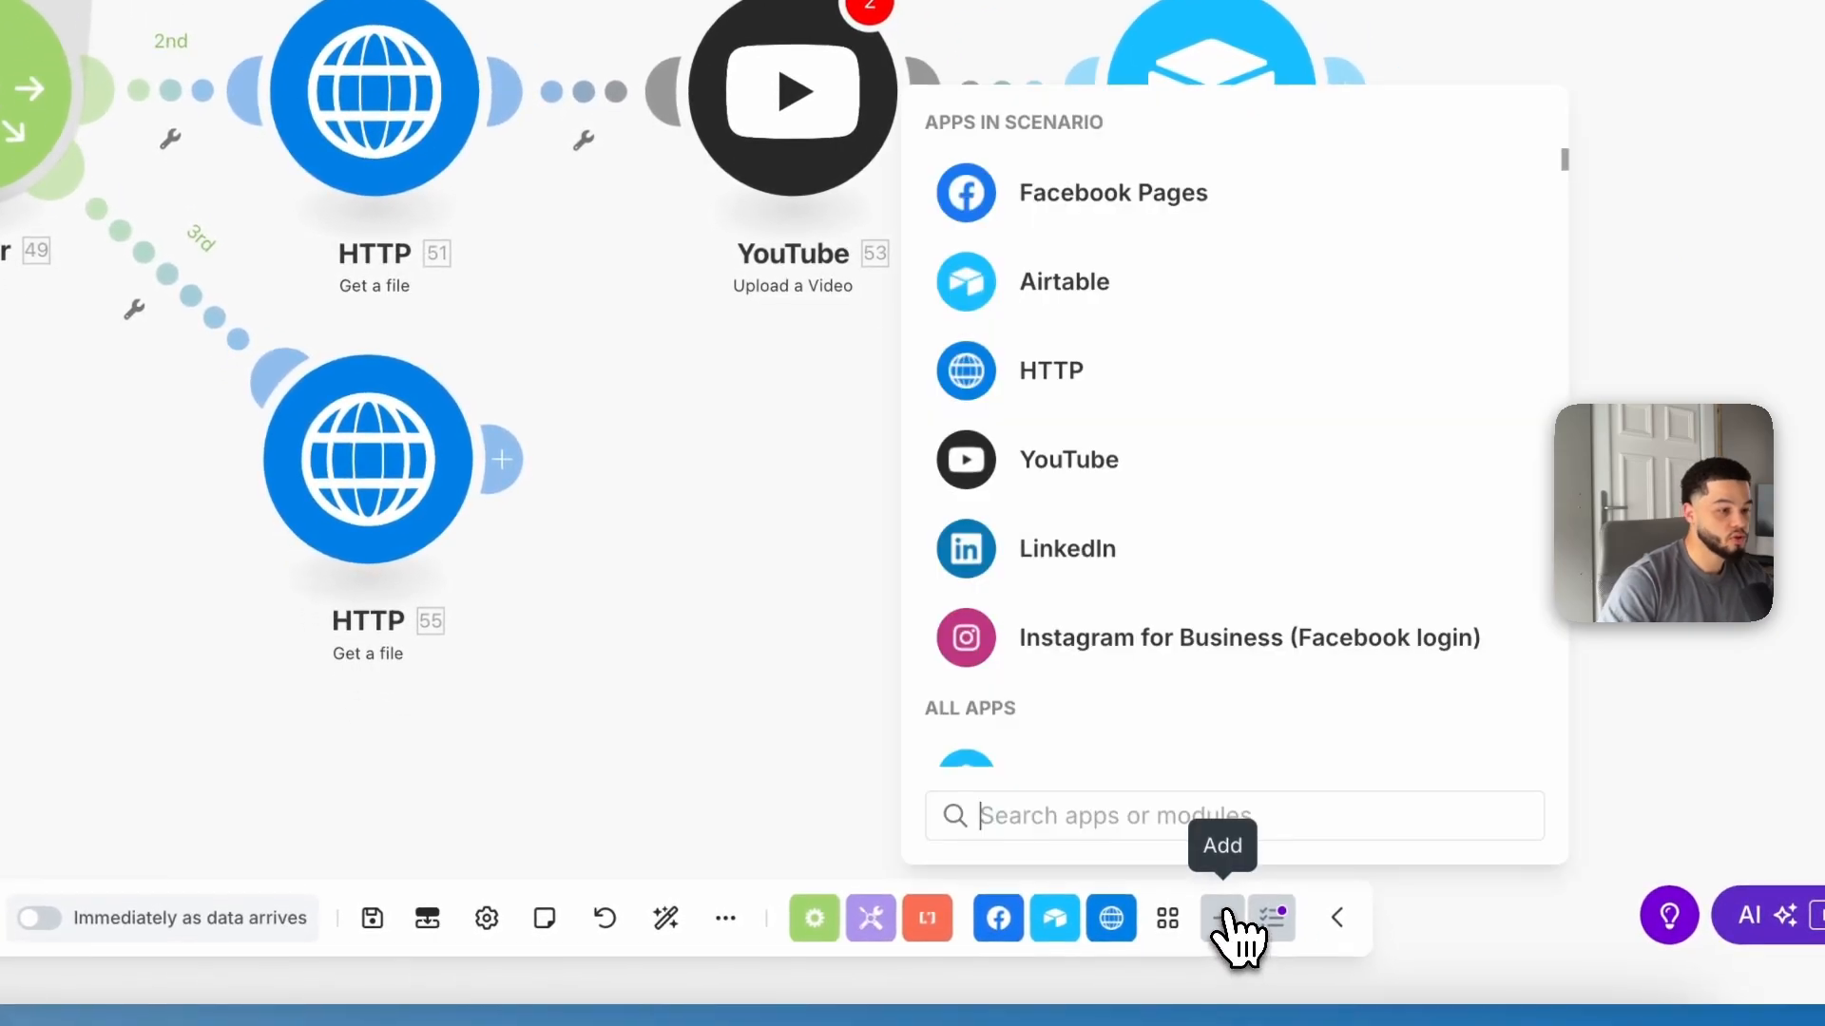
text(In)
text(nked)
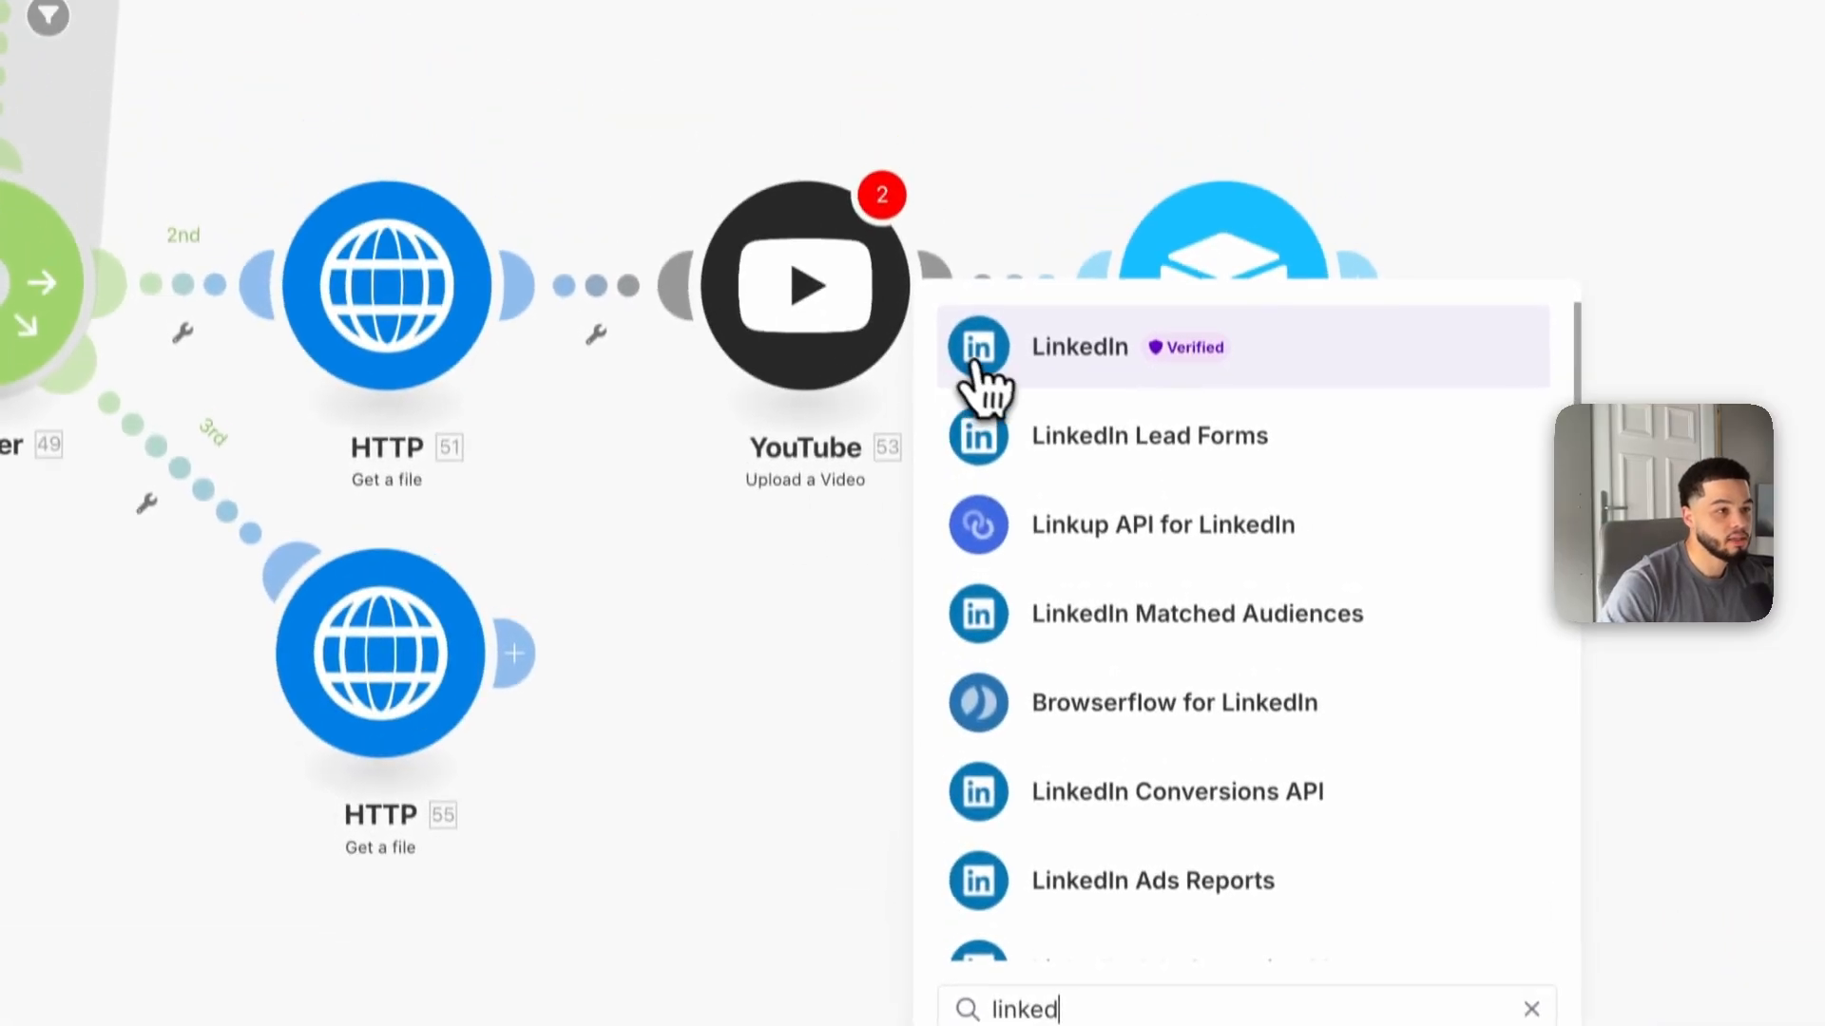
click(1035, 366)
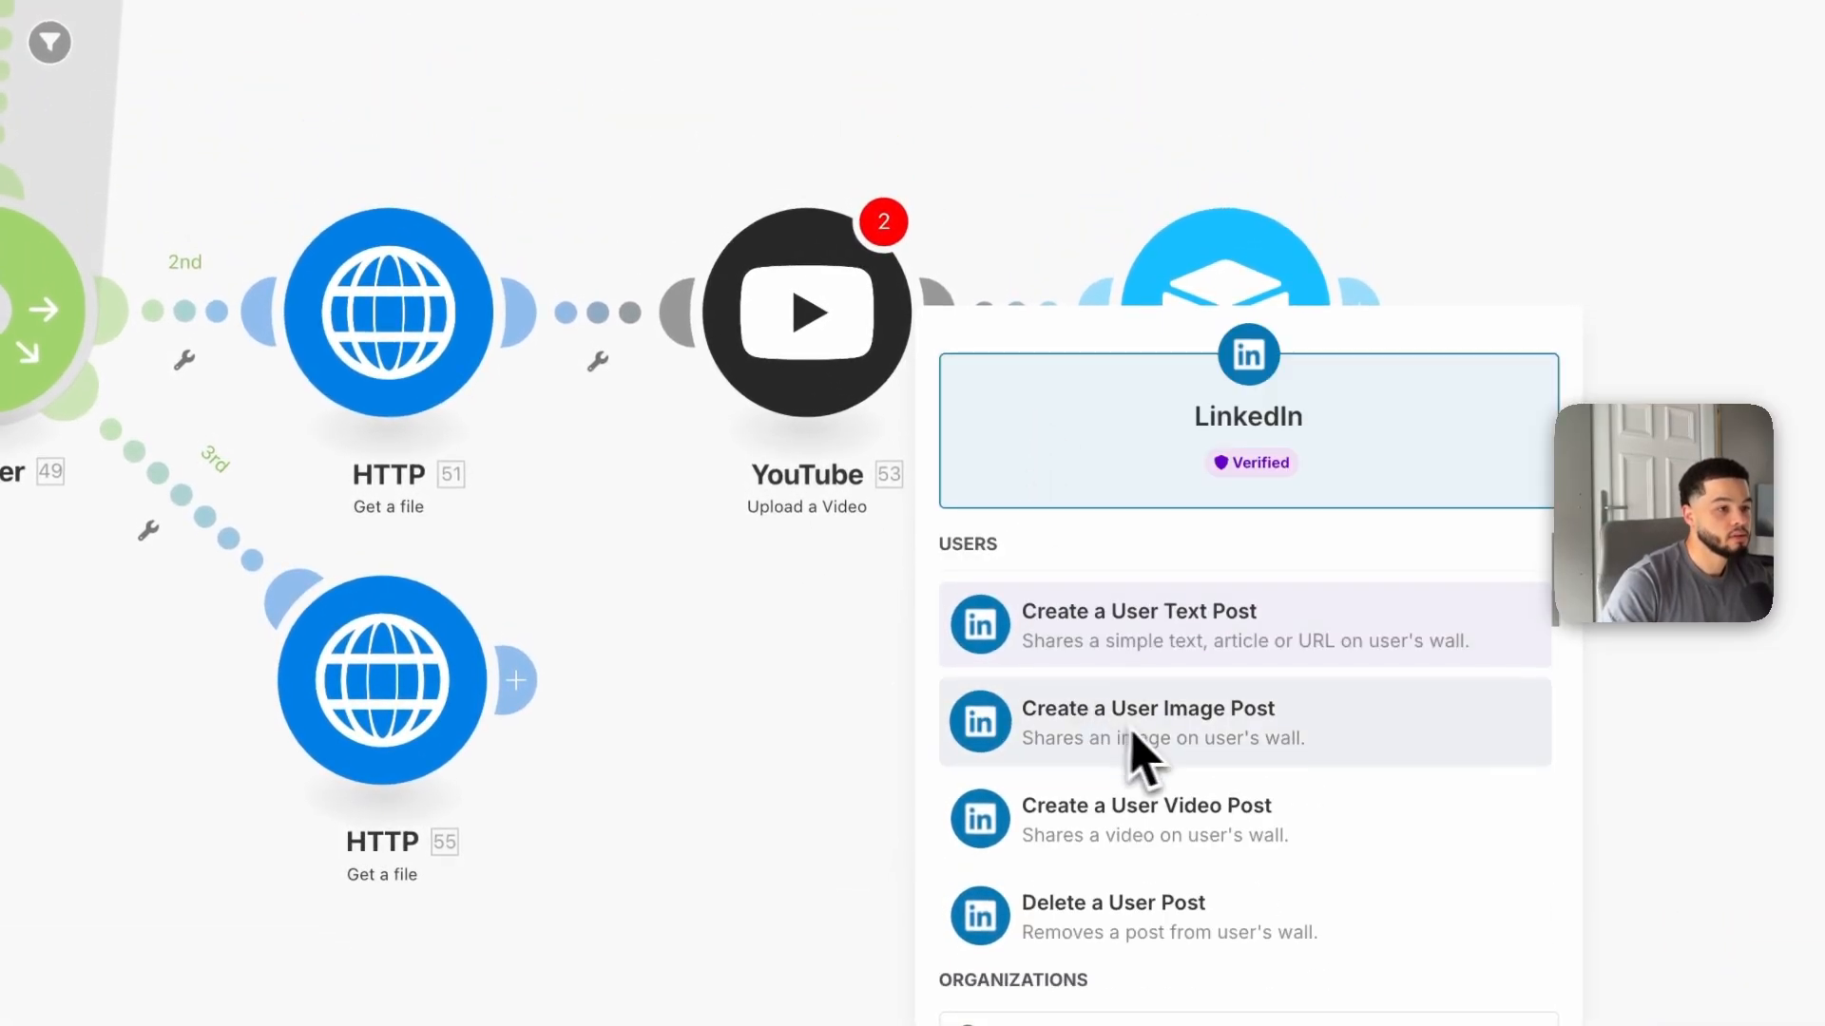
scroll(1173, 769, down, 2)
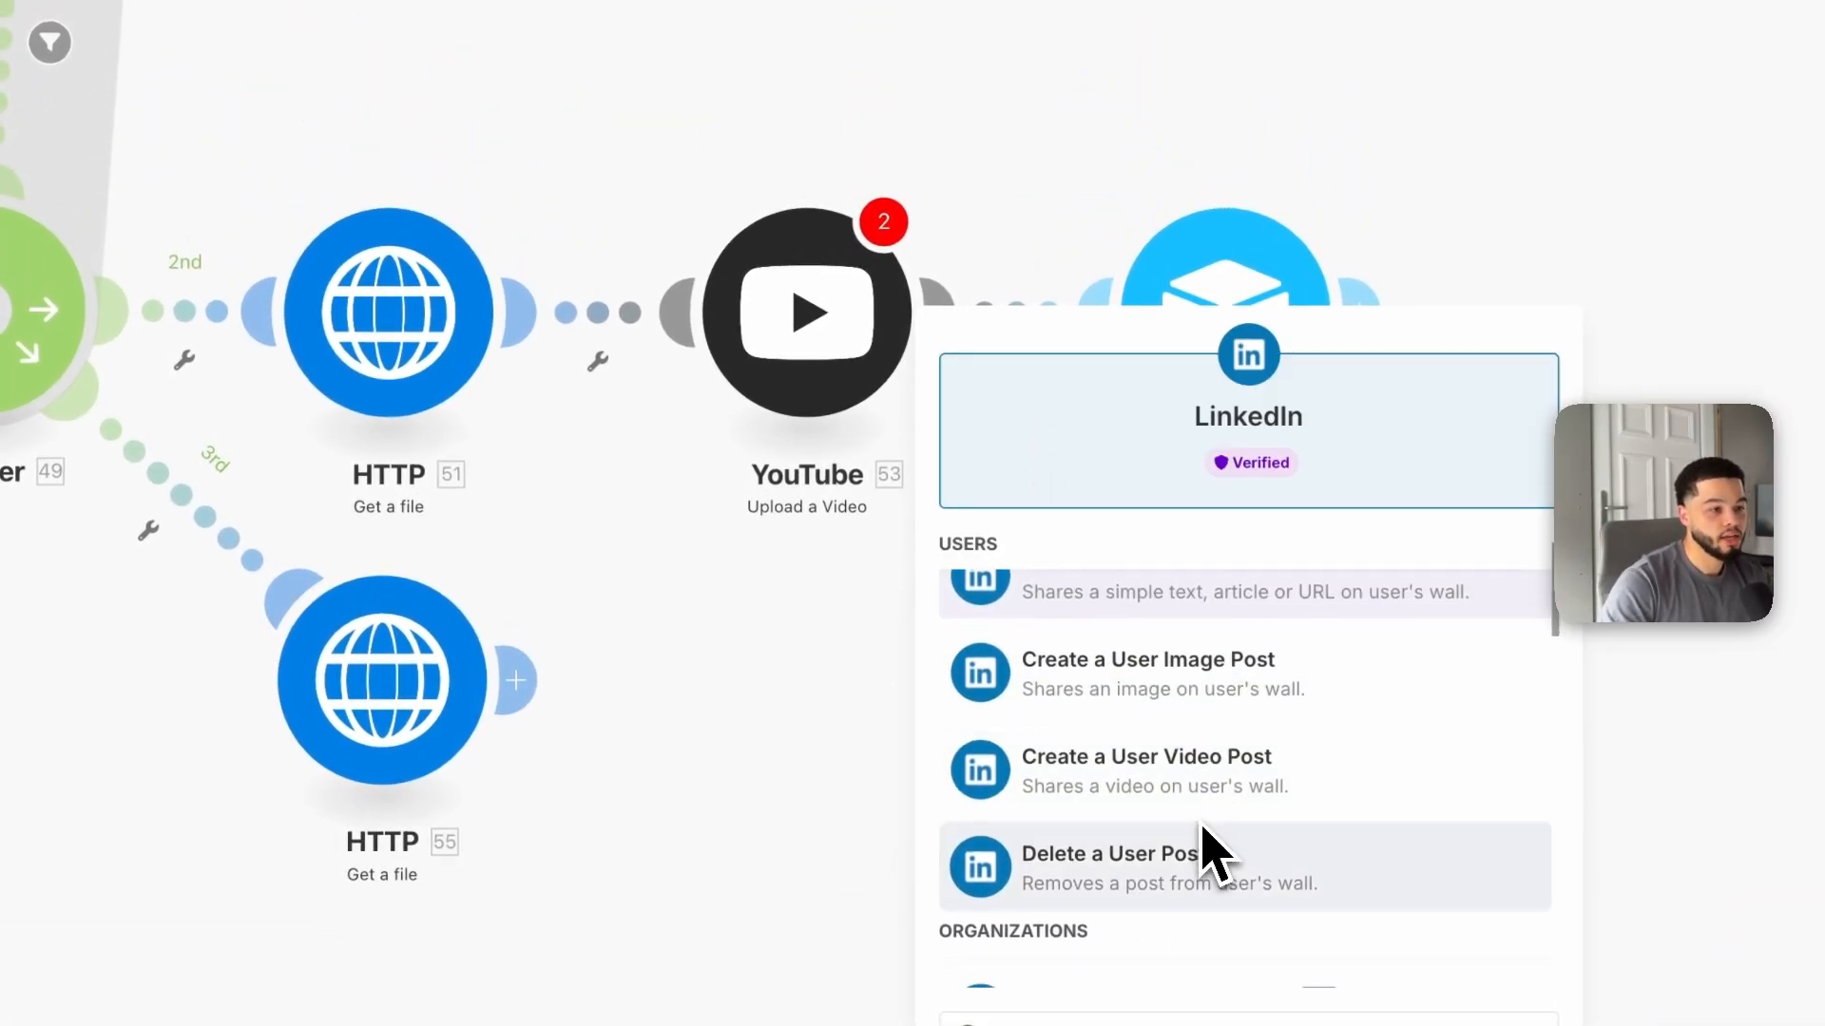
click(1195, 793)
drag(1185, 807, 767, 727)
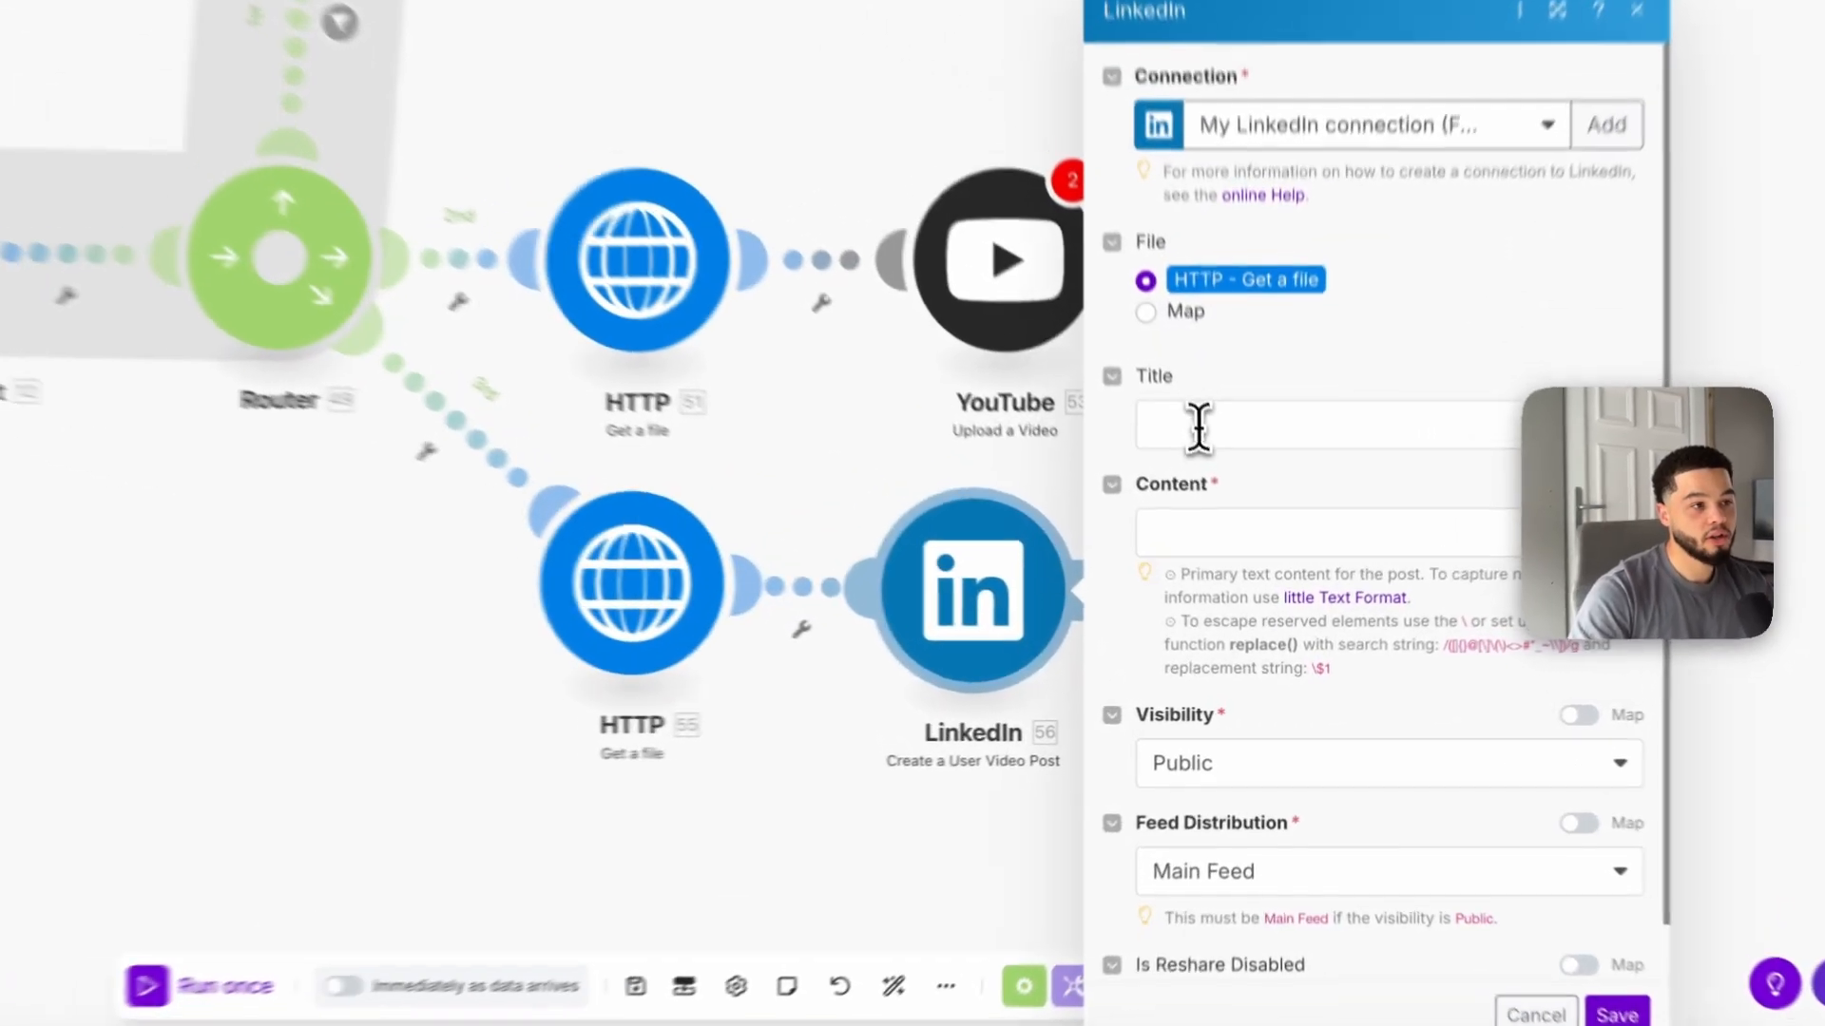
Step: Map the LinkedIn post Title to Get short Idea's Data[] name
click(1226, 508)
scroll(985, 610, down, 10)
scroll(808, 552, down, 3)
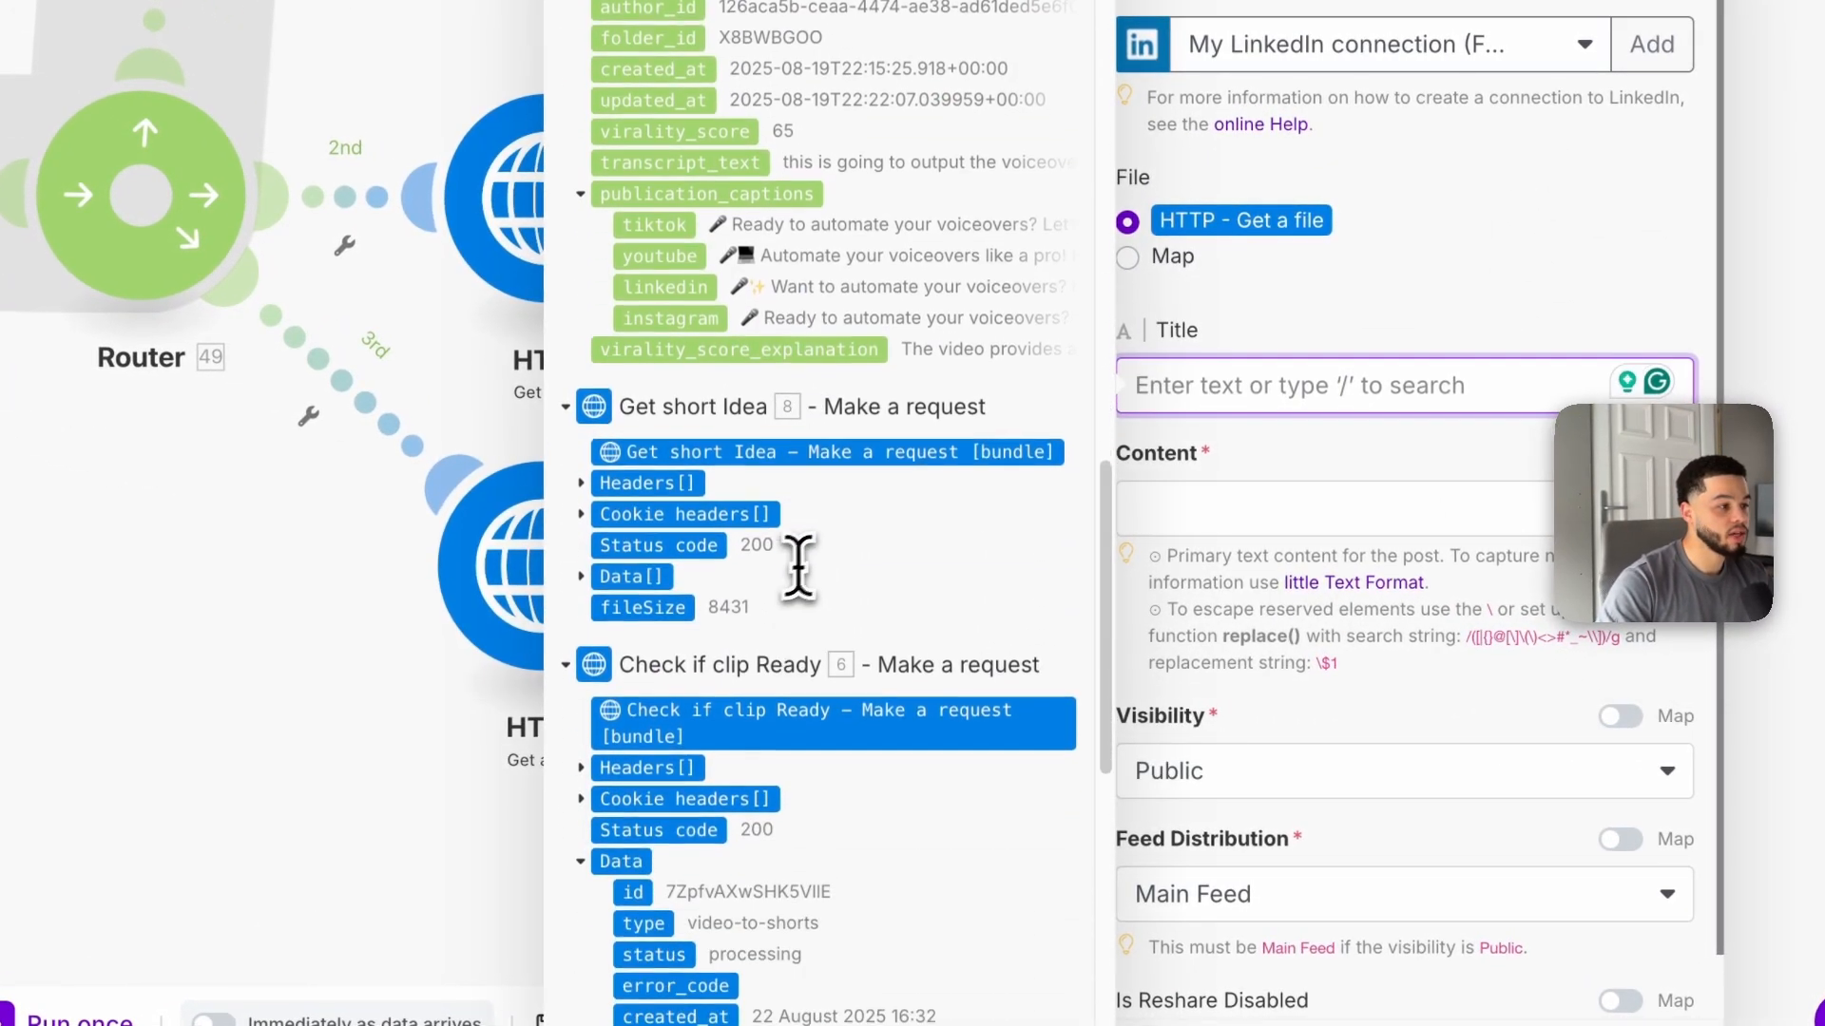
click(581, 572)
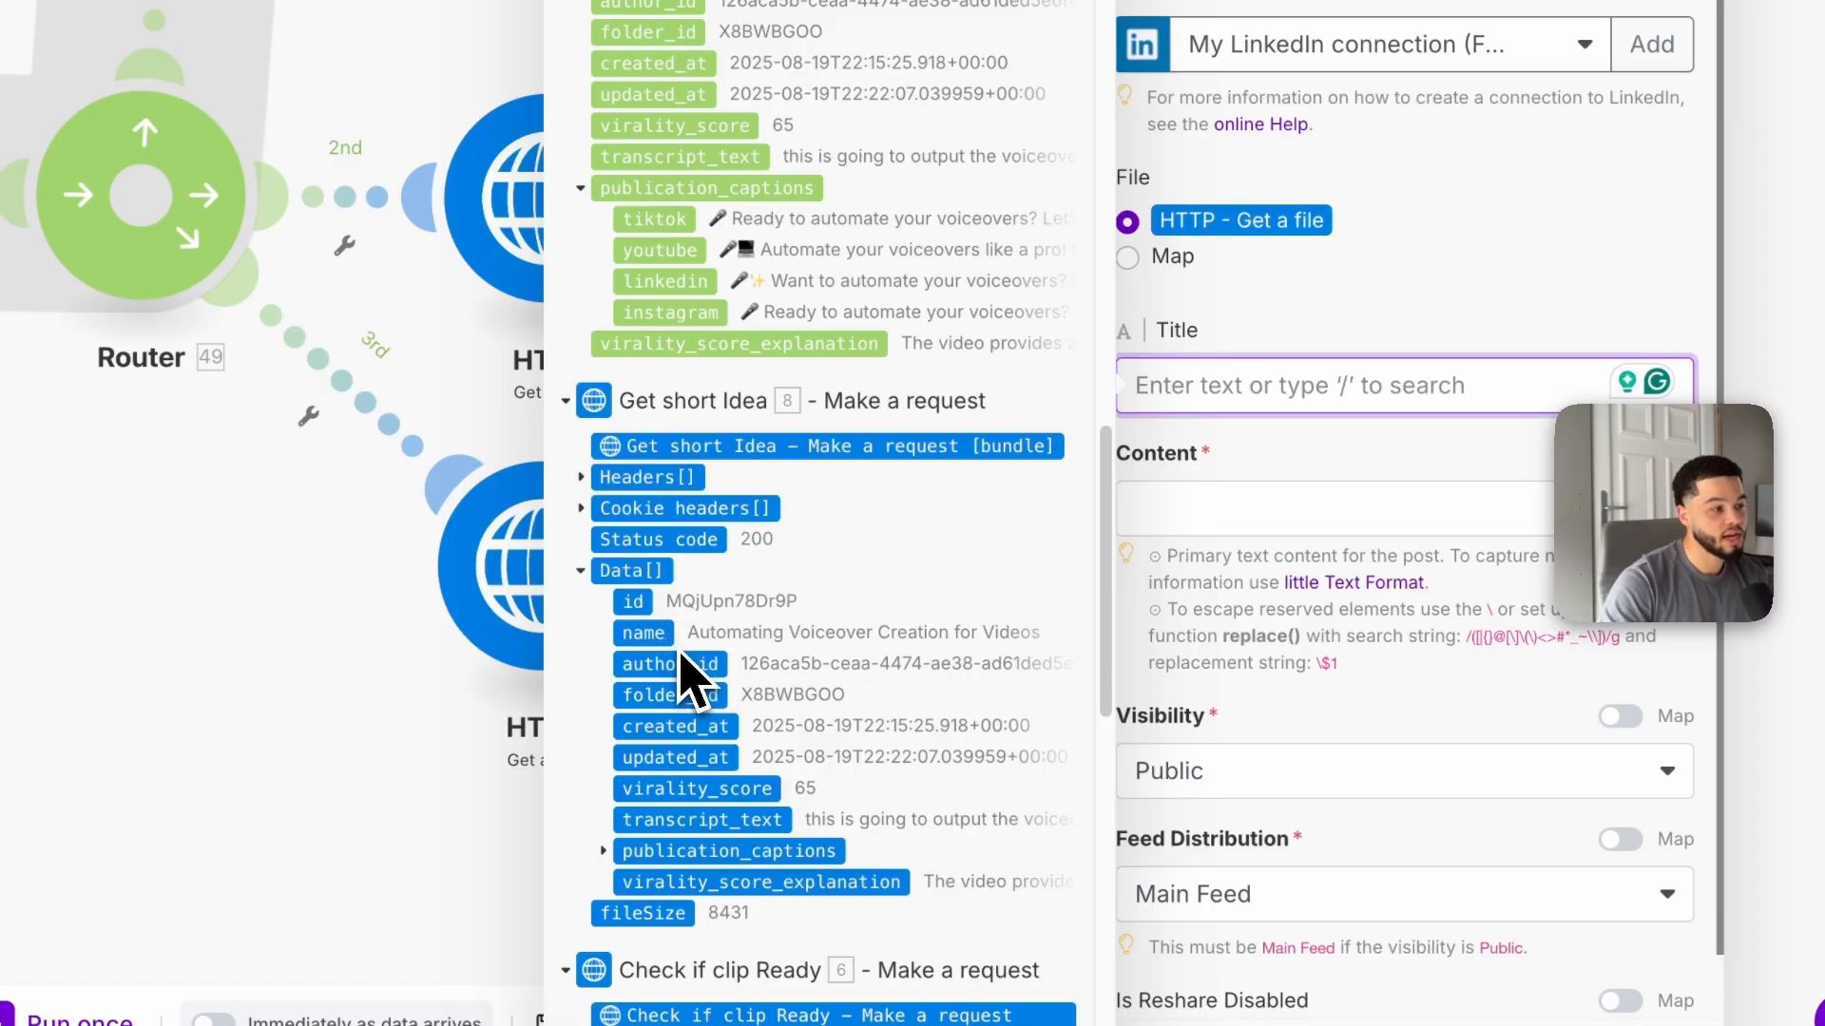
click(1240, 529)
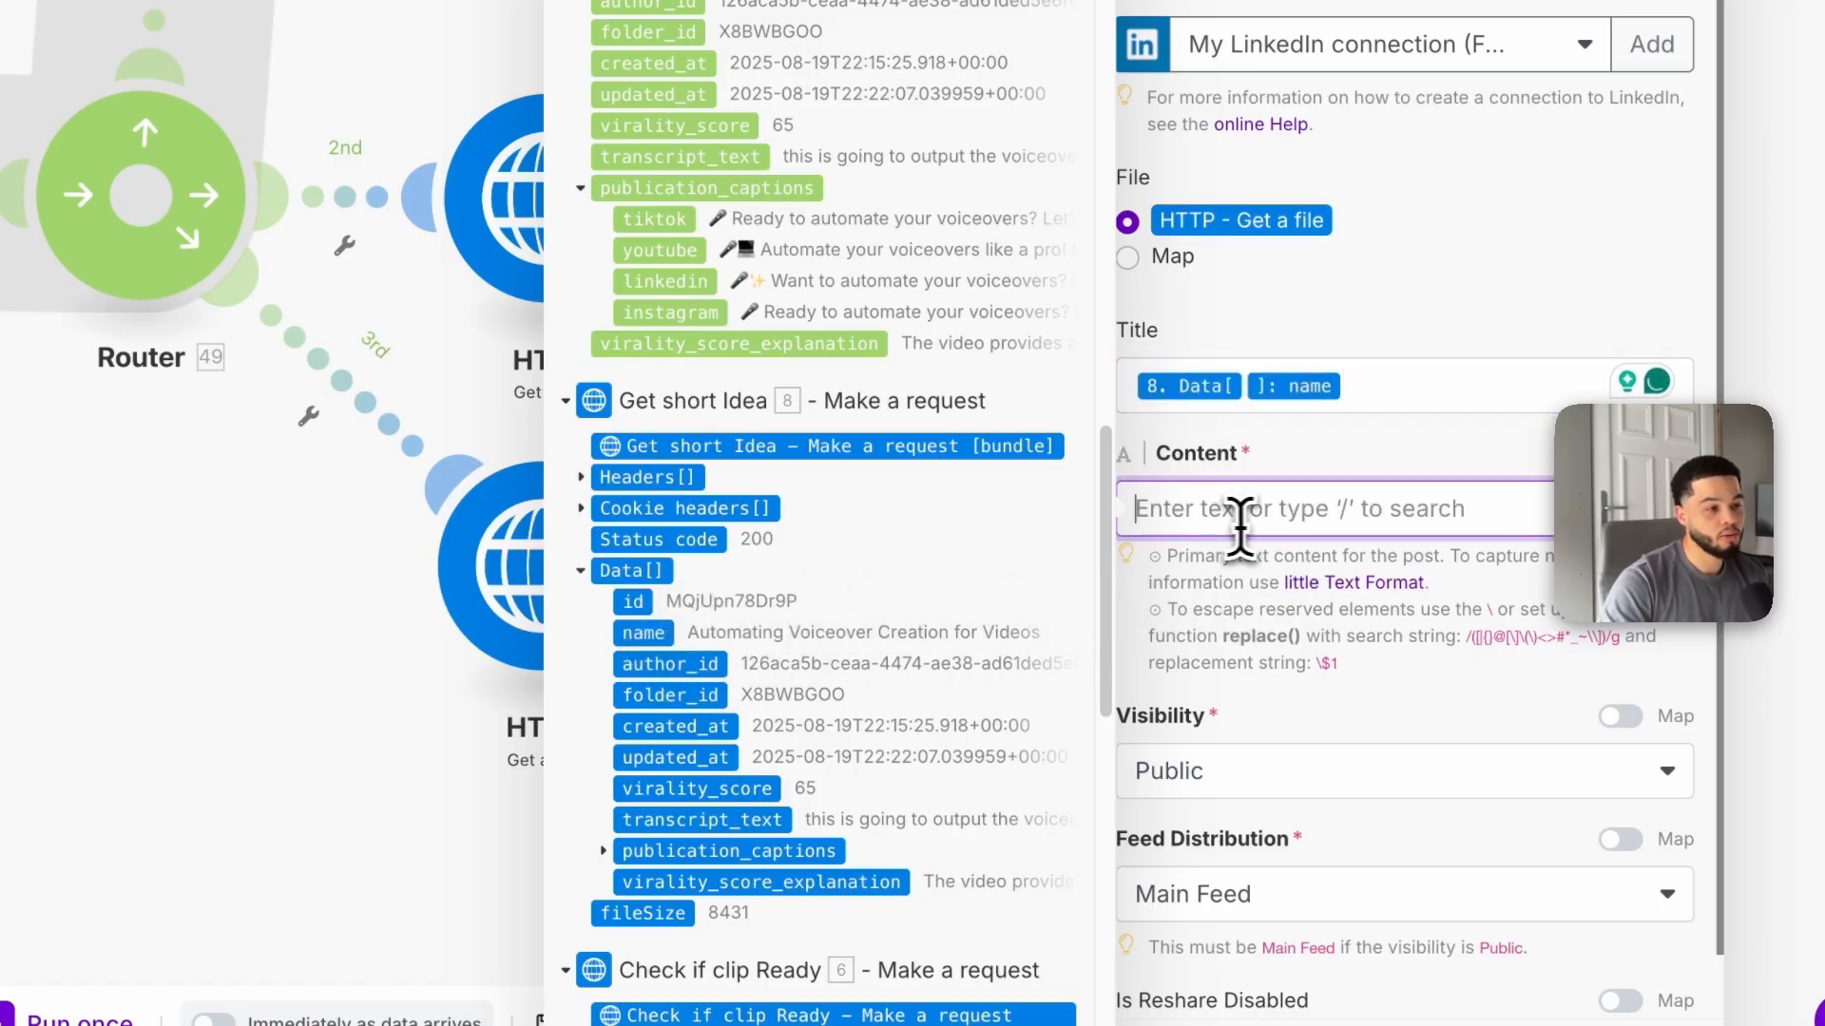
Step: Map the post Content to Get High Resolution Short's data descriptions and save the LinkedIn module
scroll(1329, 584, down, 1)
click(1316, 643)
scroll(1235, 741, down, 1)
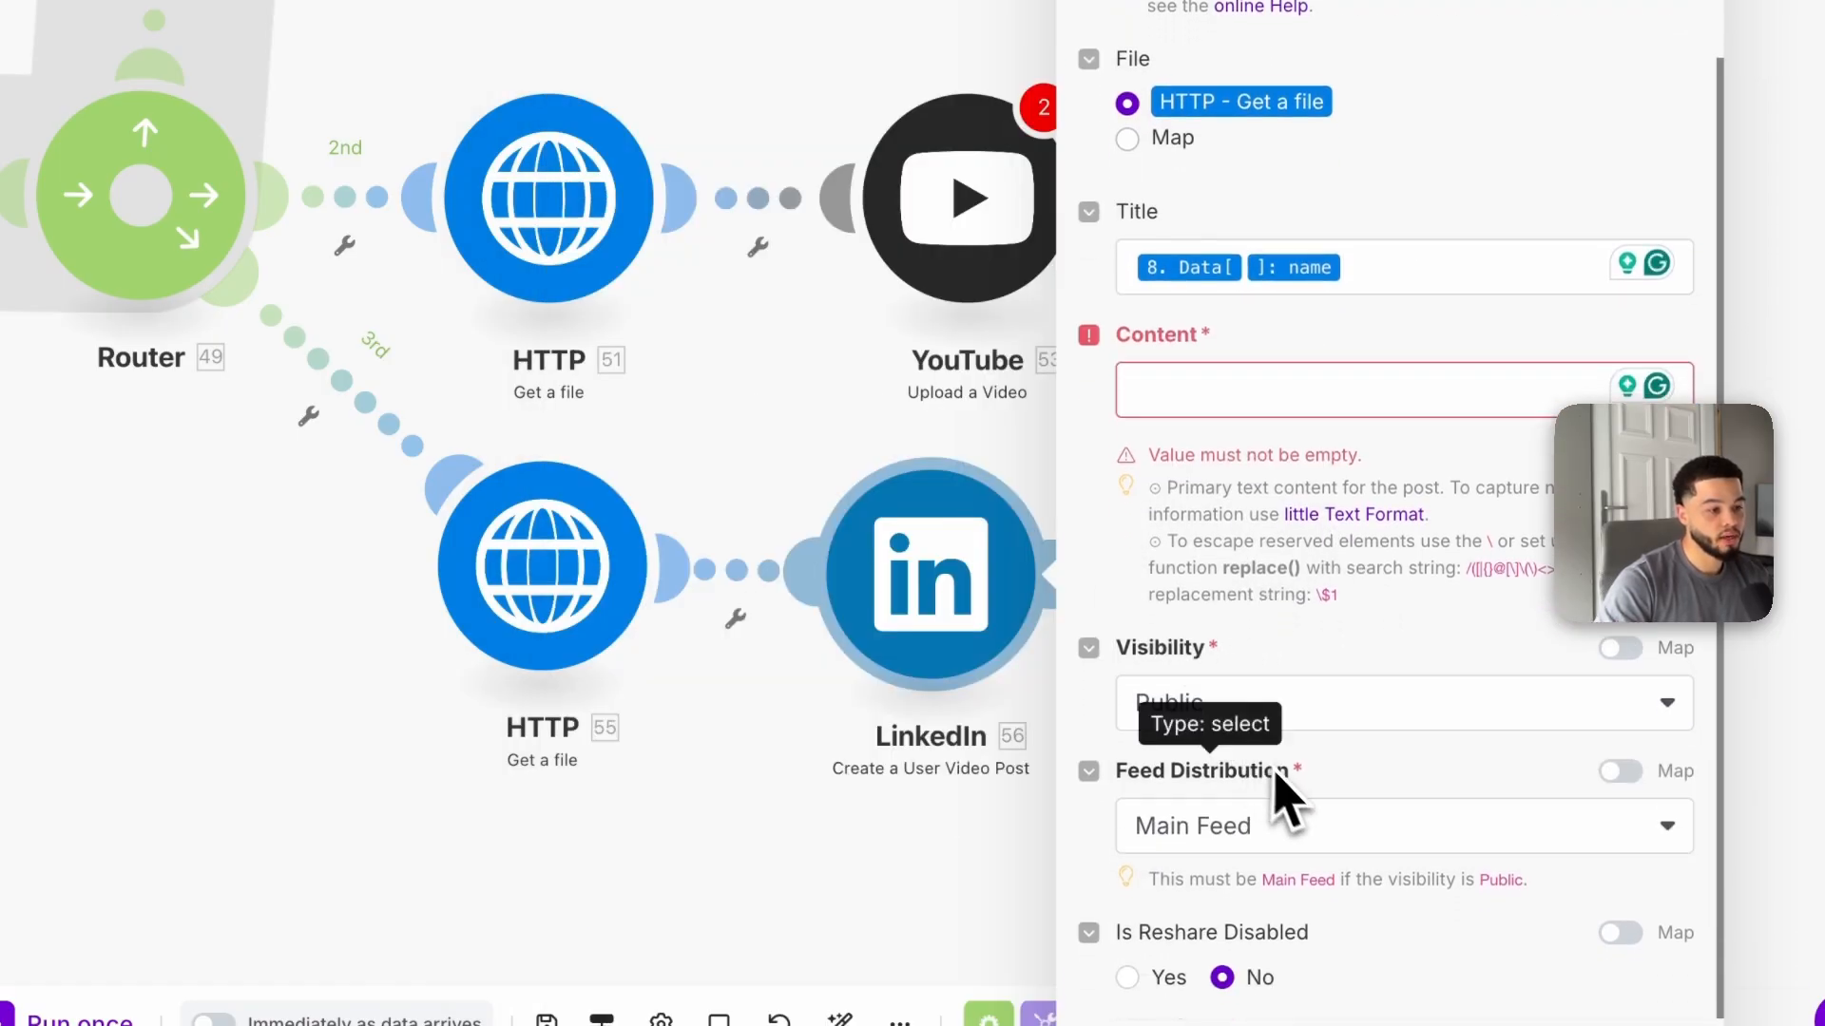
click(1313, 435)
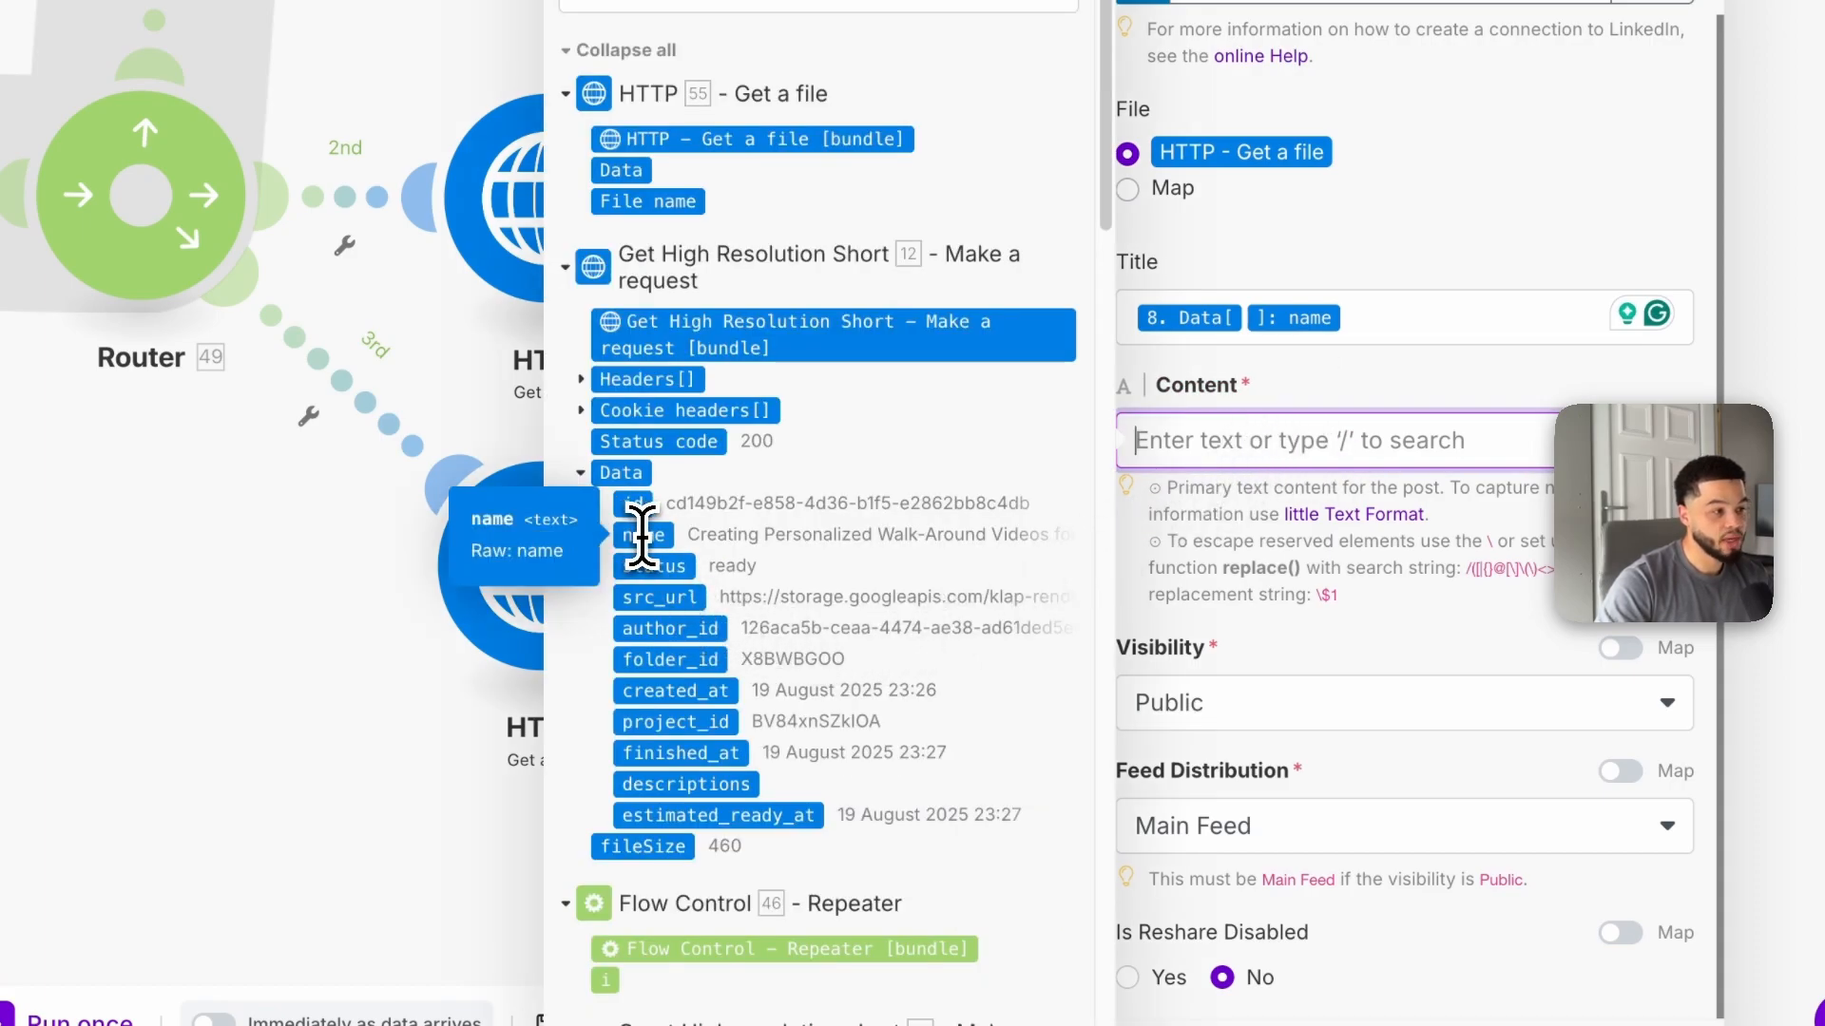
click(733, 785)
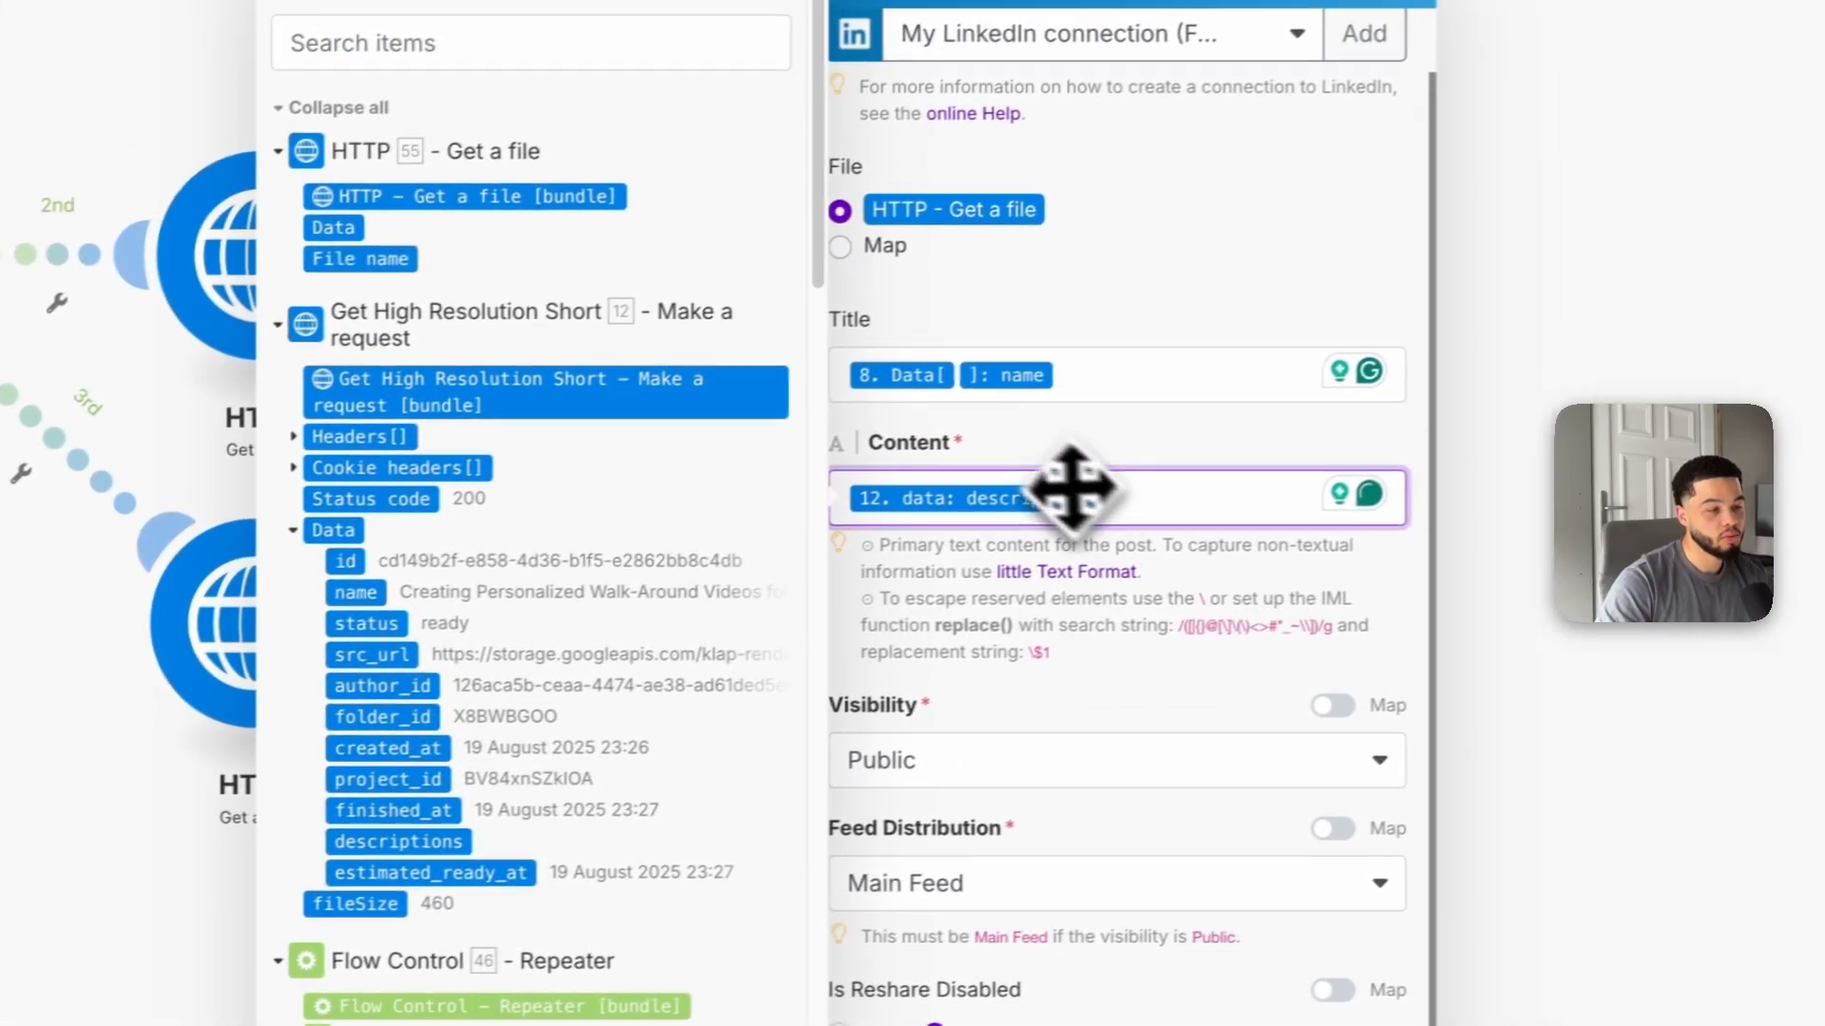
click(1243, 418)
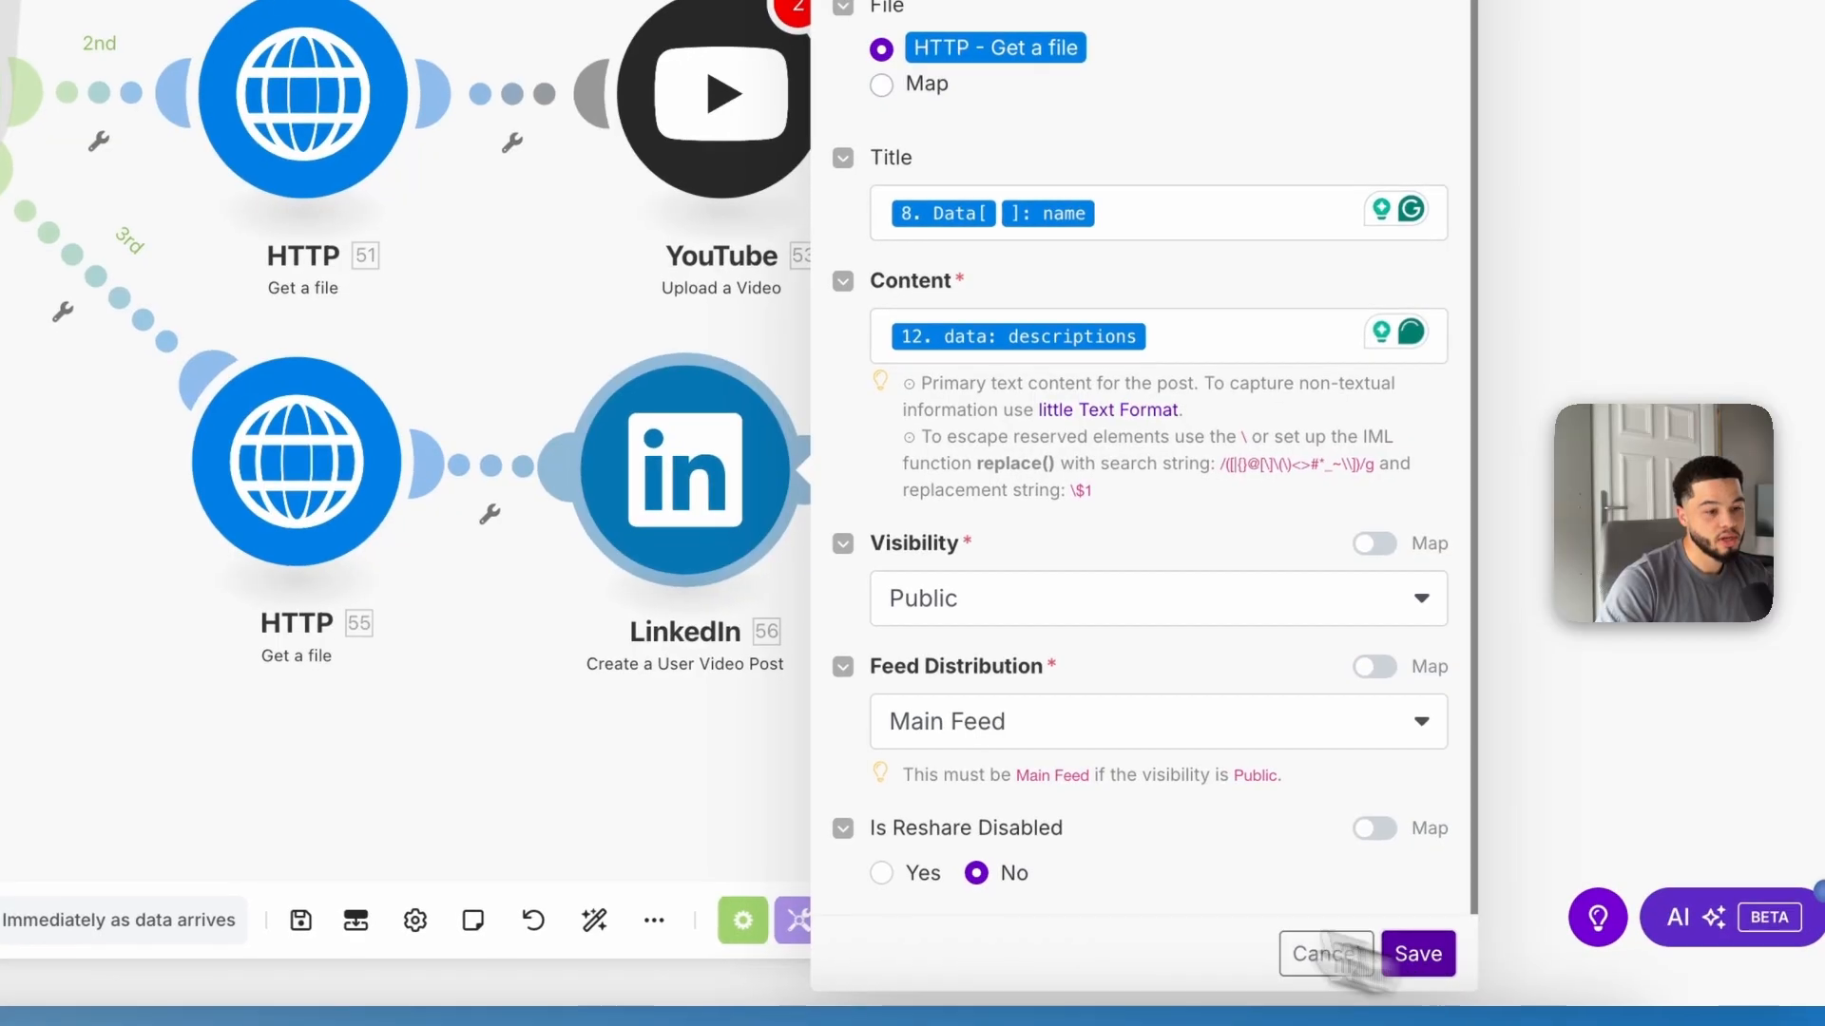
click(1414, 953)
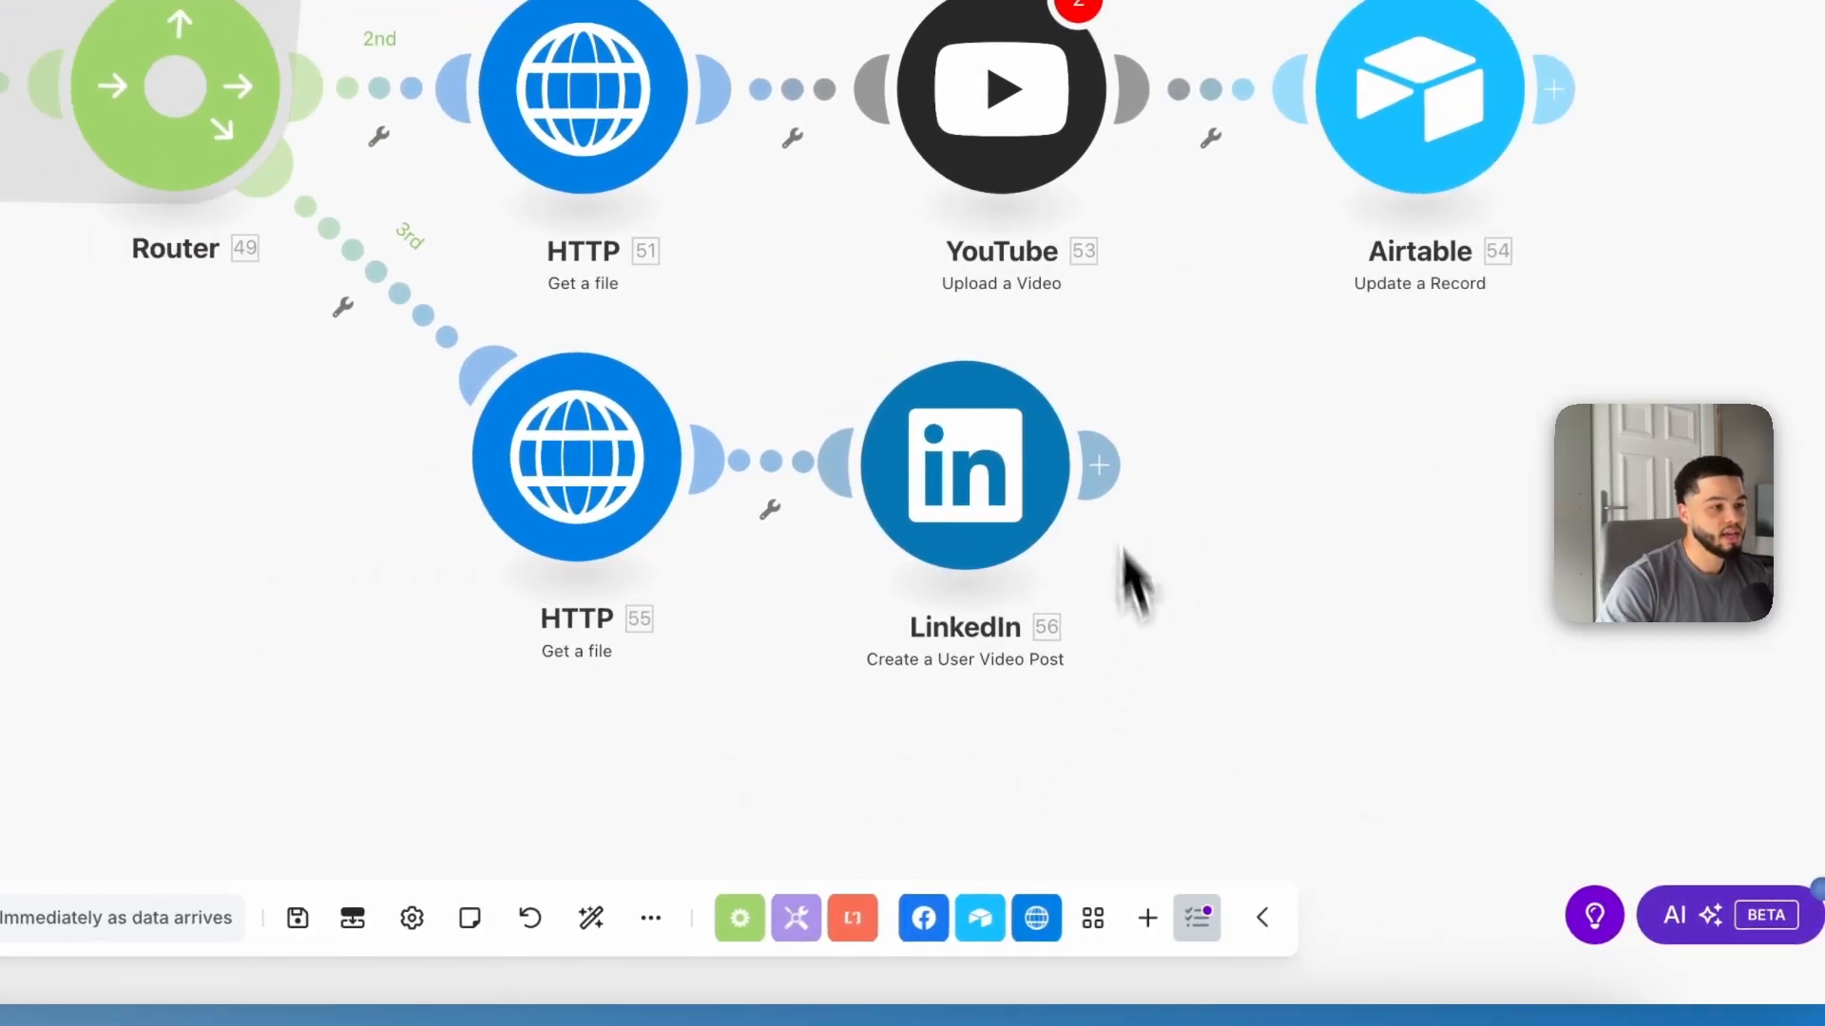
Step: Clone the Airtable Update a Record module and attach it after the LinkedIn module
right_click(994, 89)
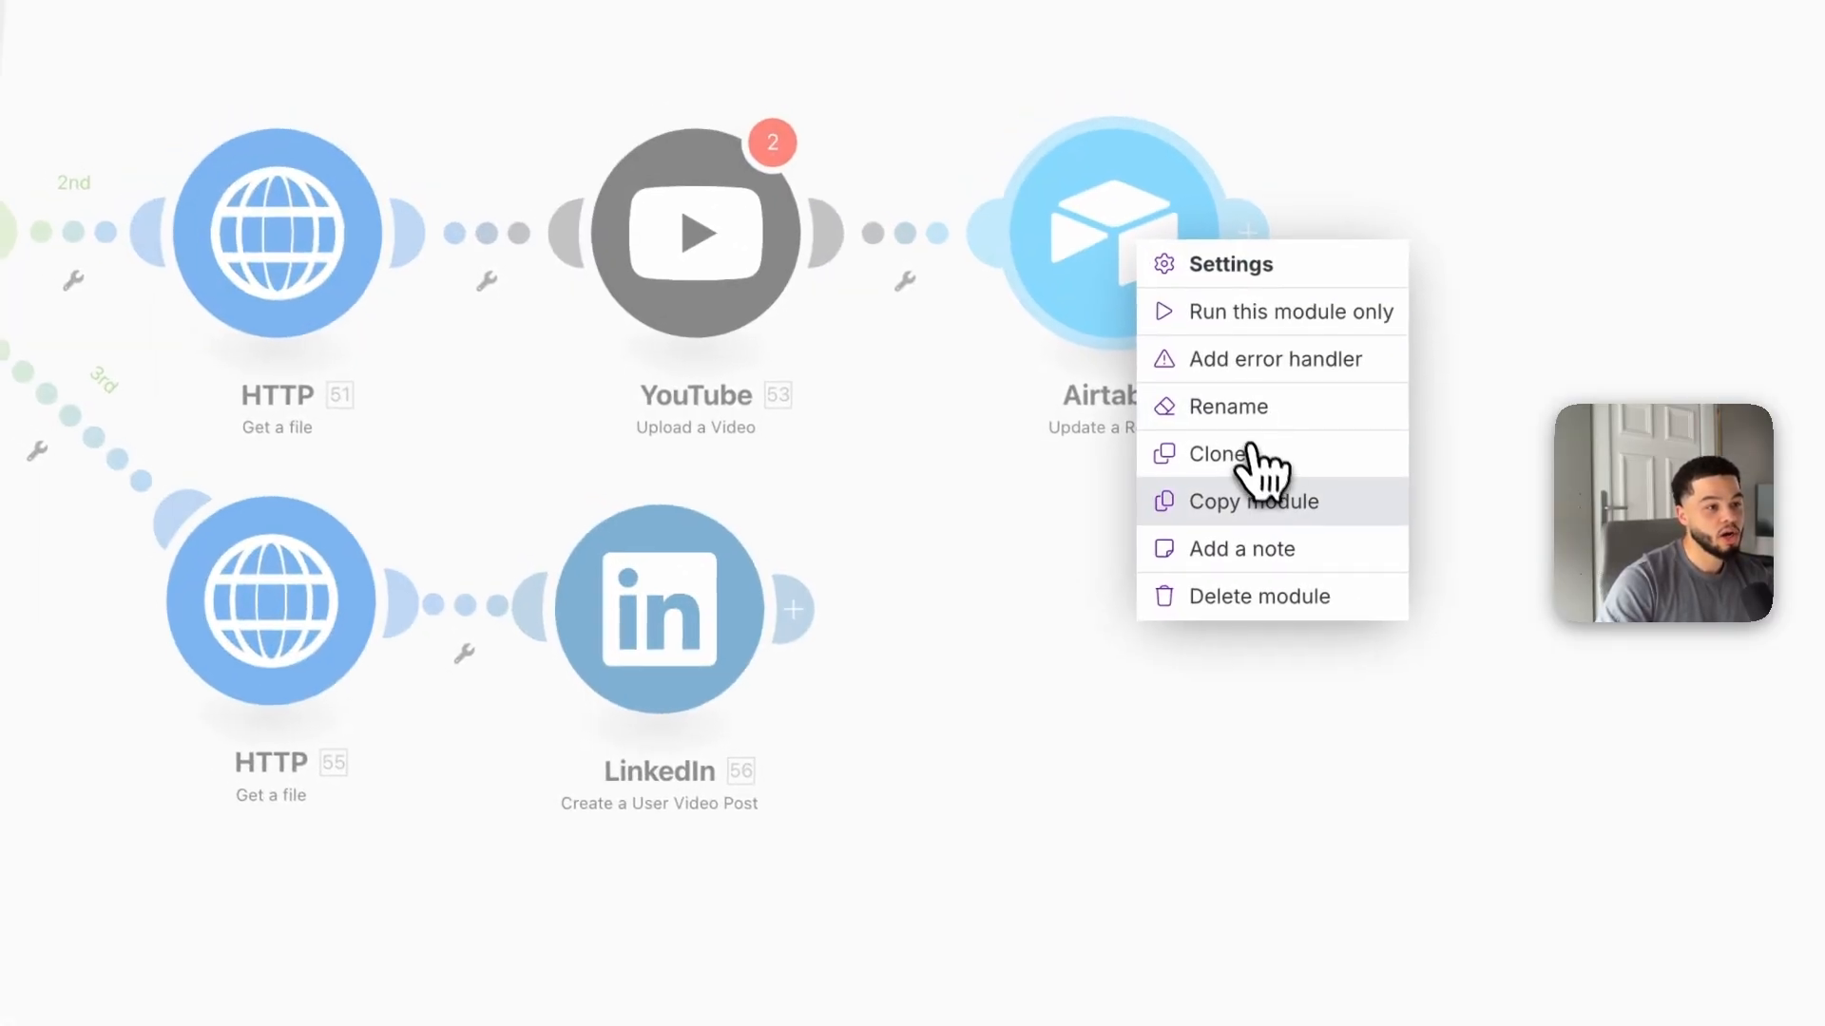
click(1102, 304)
click(1026, 633)
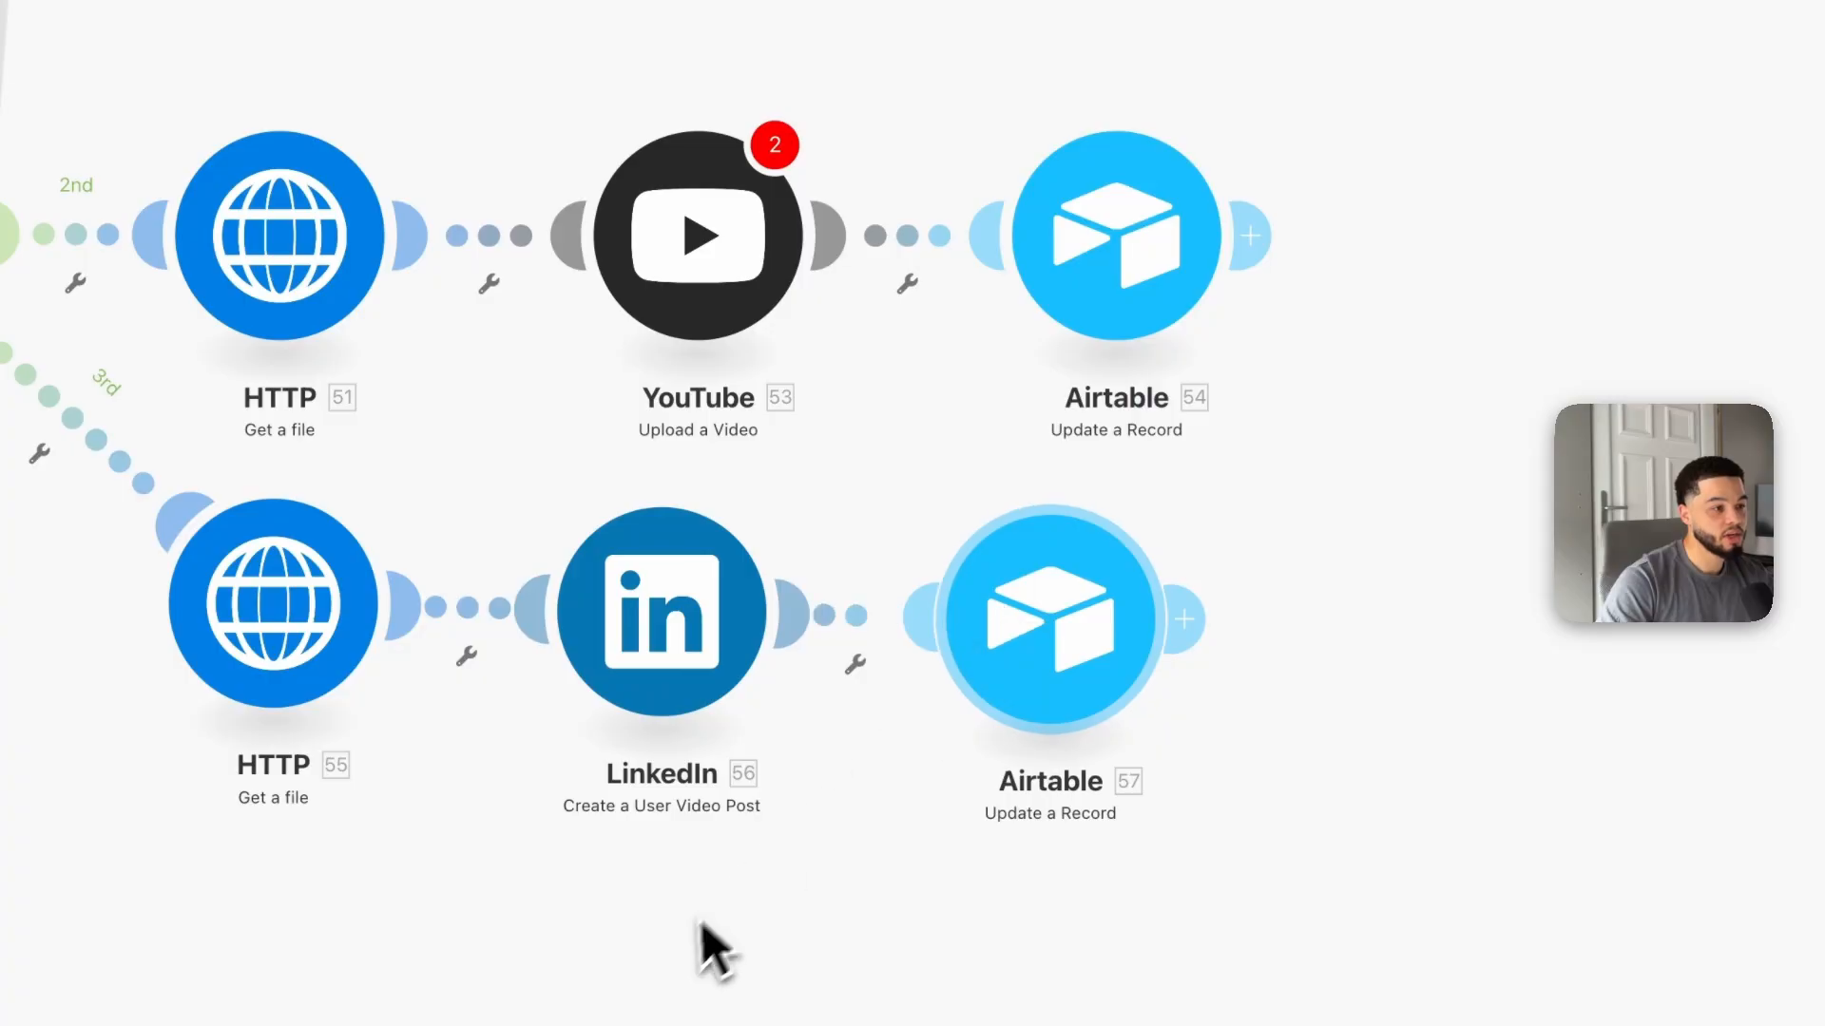
scroll(848, 441, right, 2)
click(781, 347)
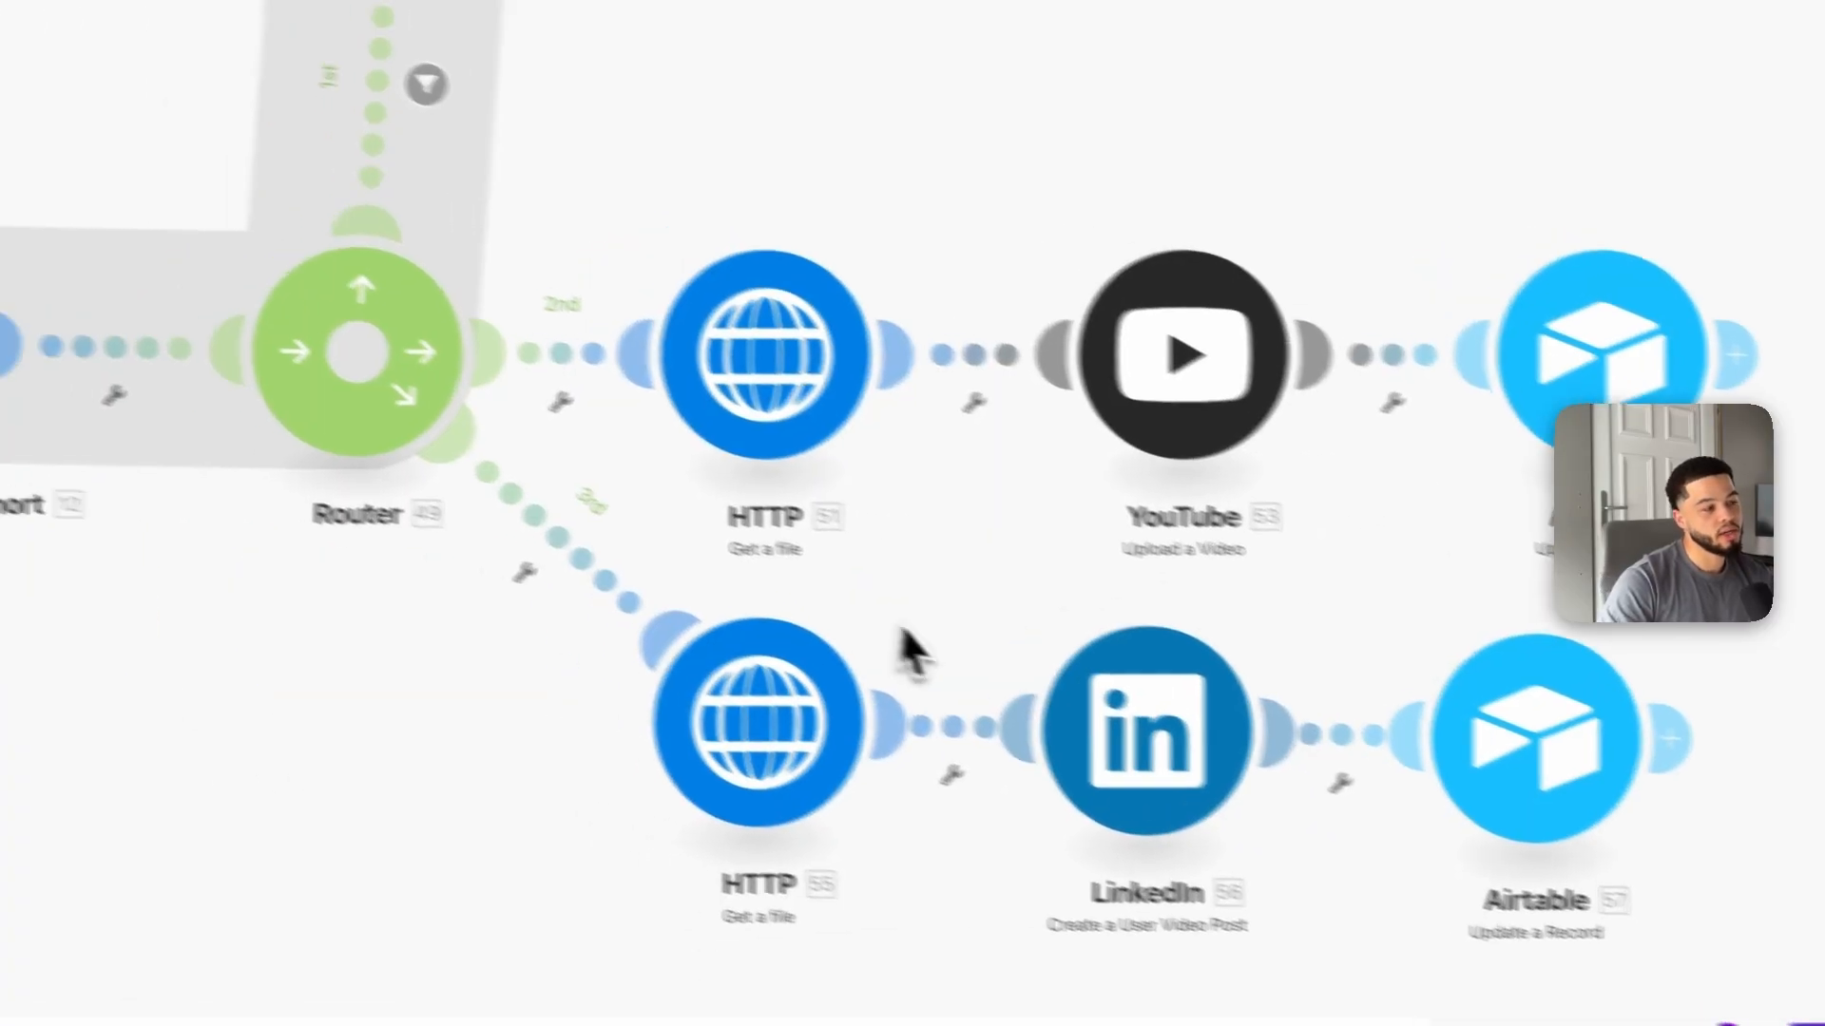
scroll(900, 618, left, 3)
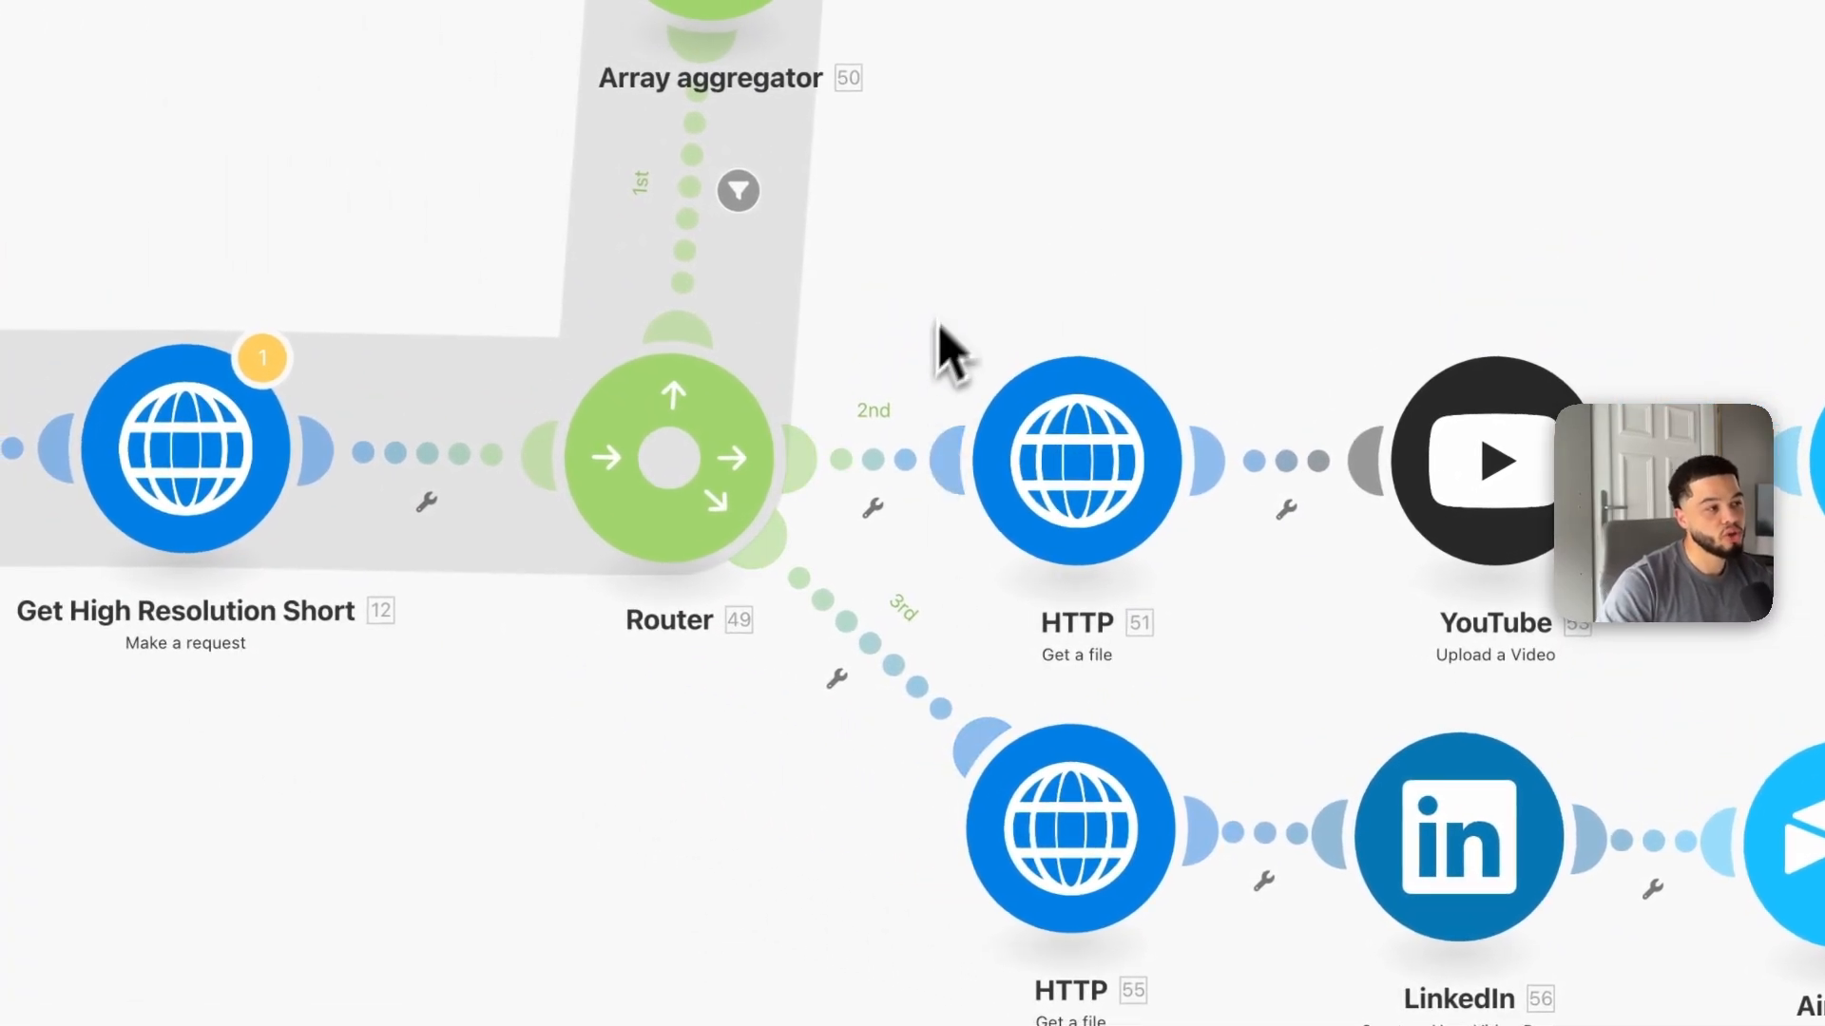
Step: Change the 1st route filter condition to Get High Resolution Short's data status, keeping Equal to processing
drag(1005, 260, 991, 591)
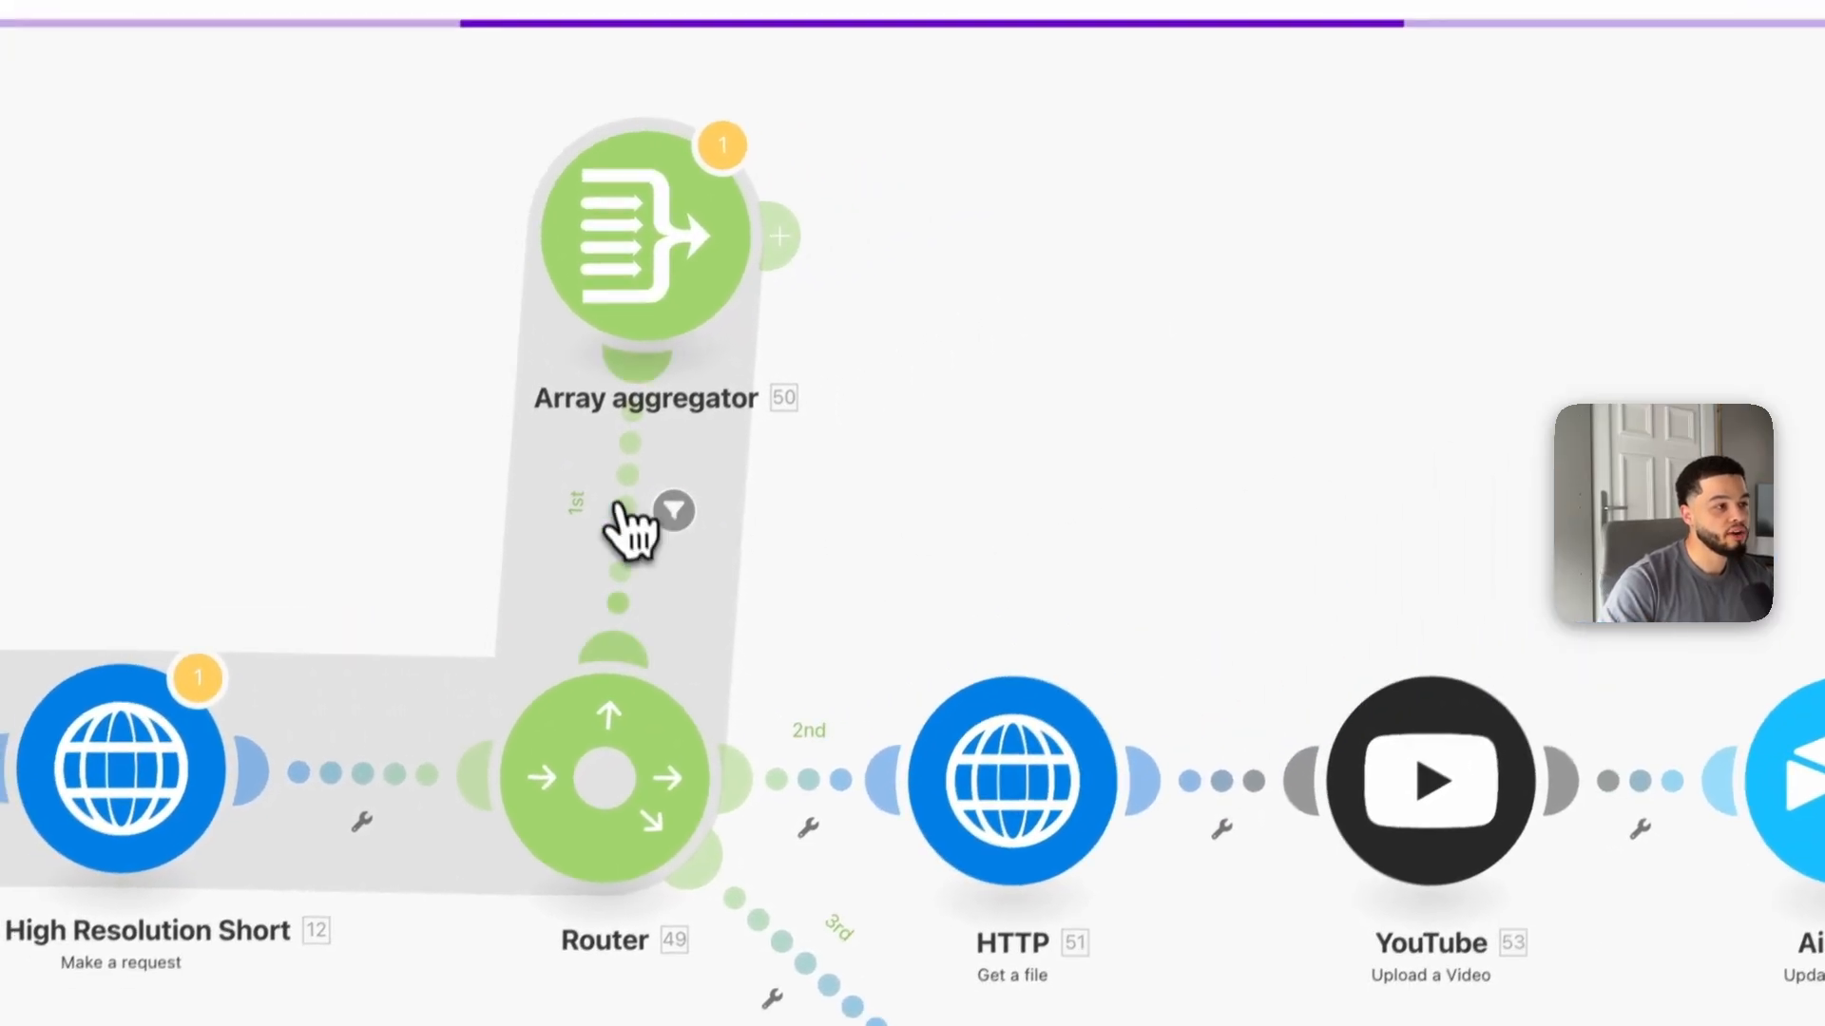
drag(632, 529, 644, 500)
click(694, 471)
click(1041, 546)
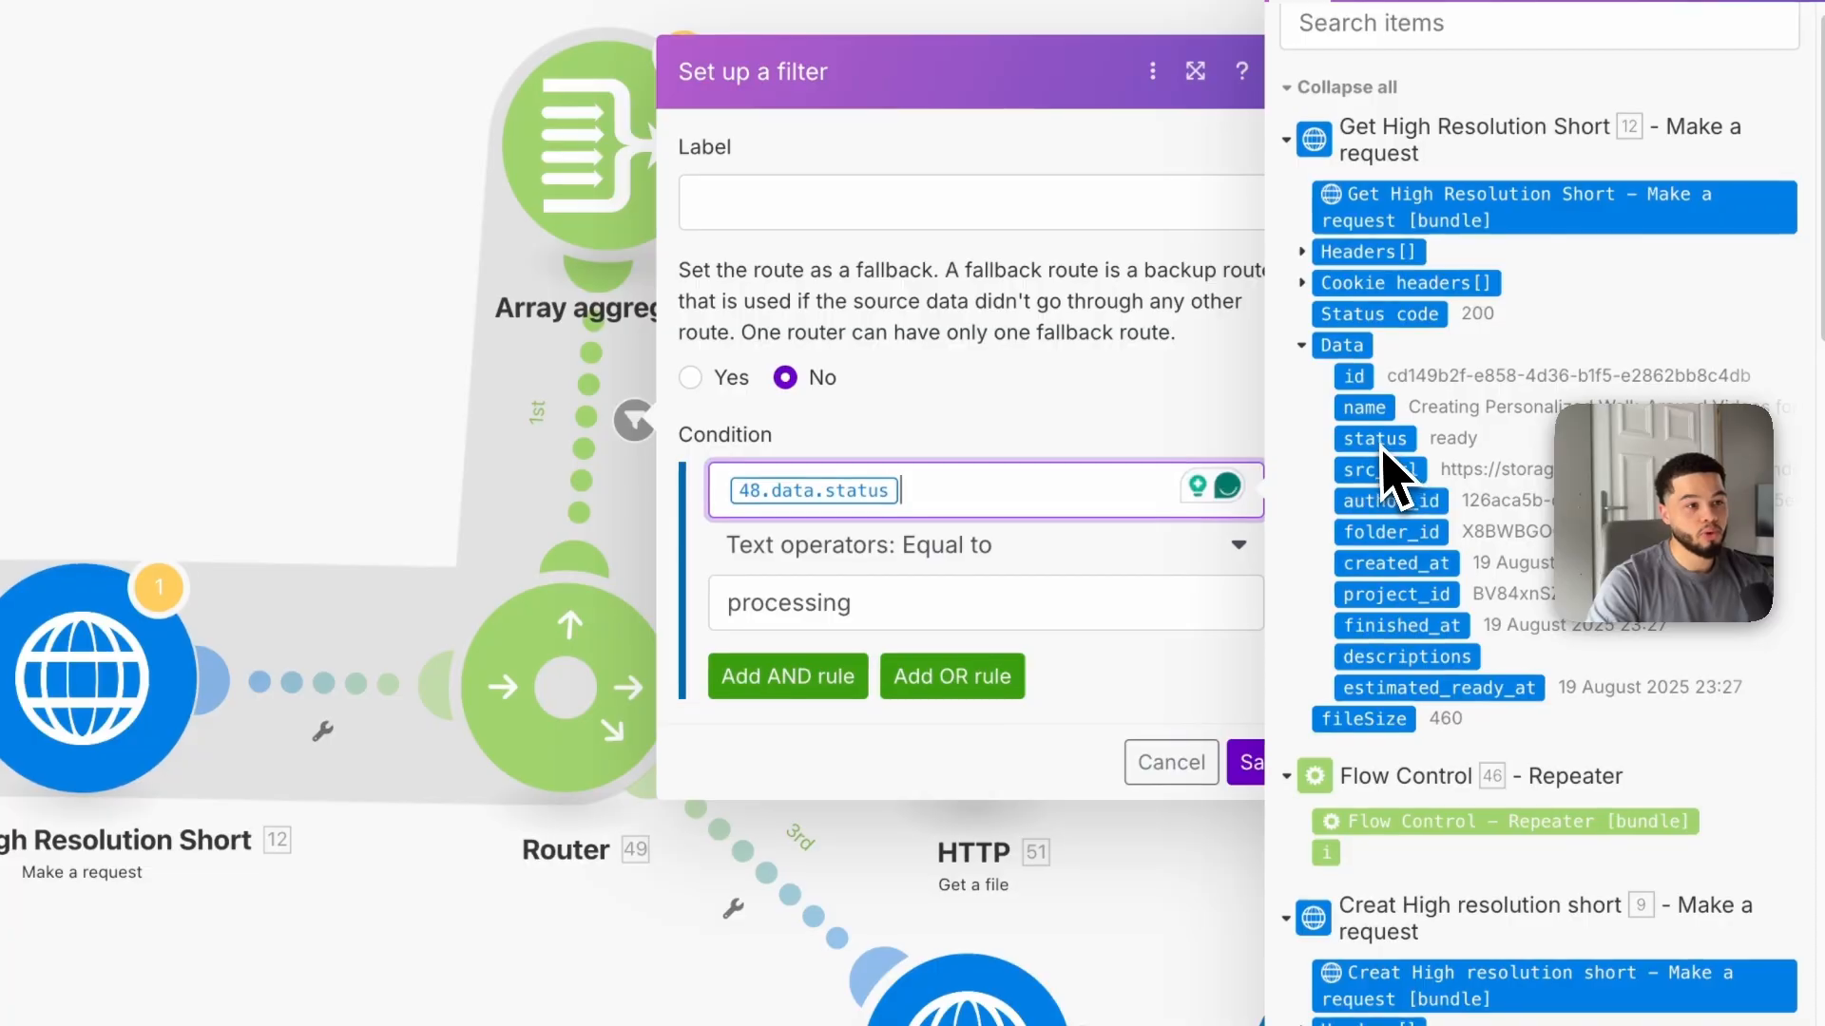
key(BackSpace)
click(1382, 438)
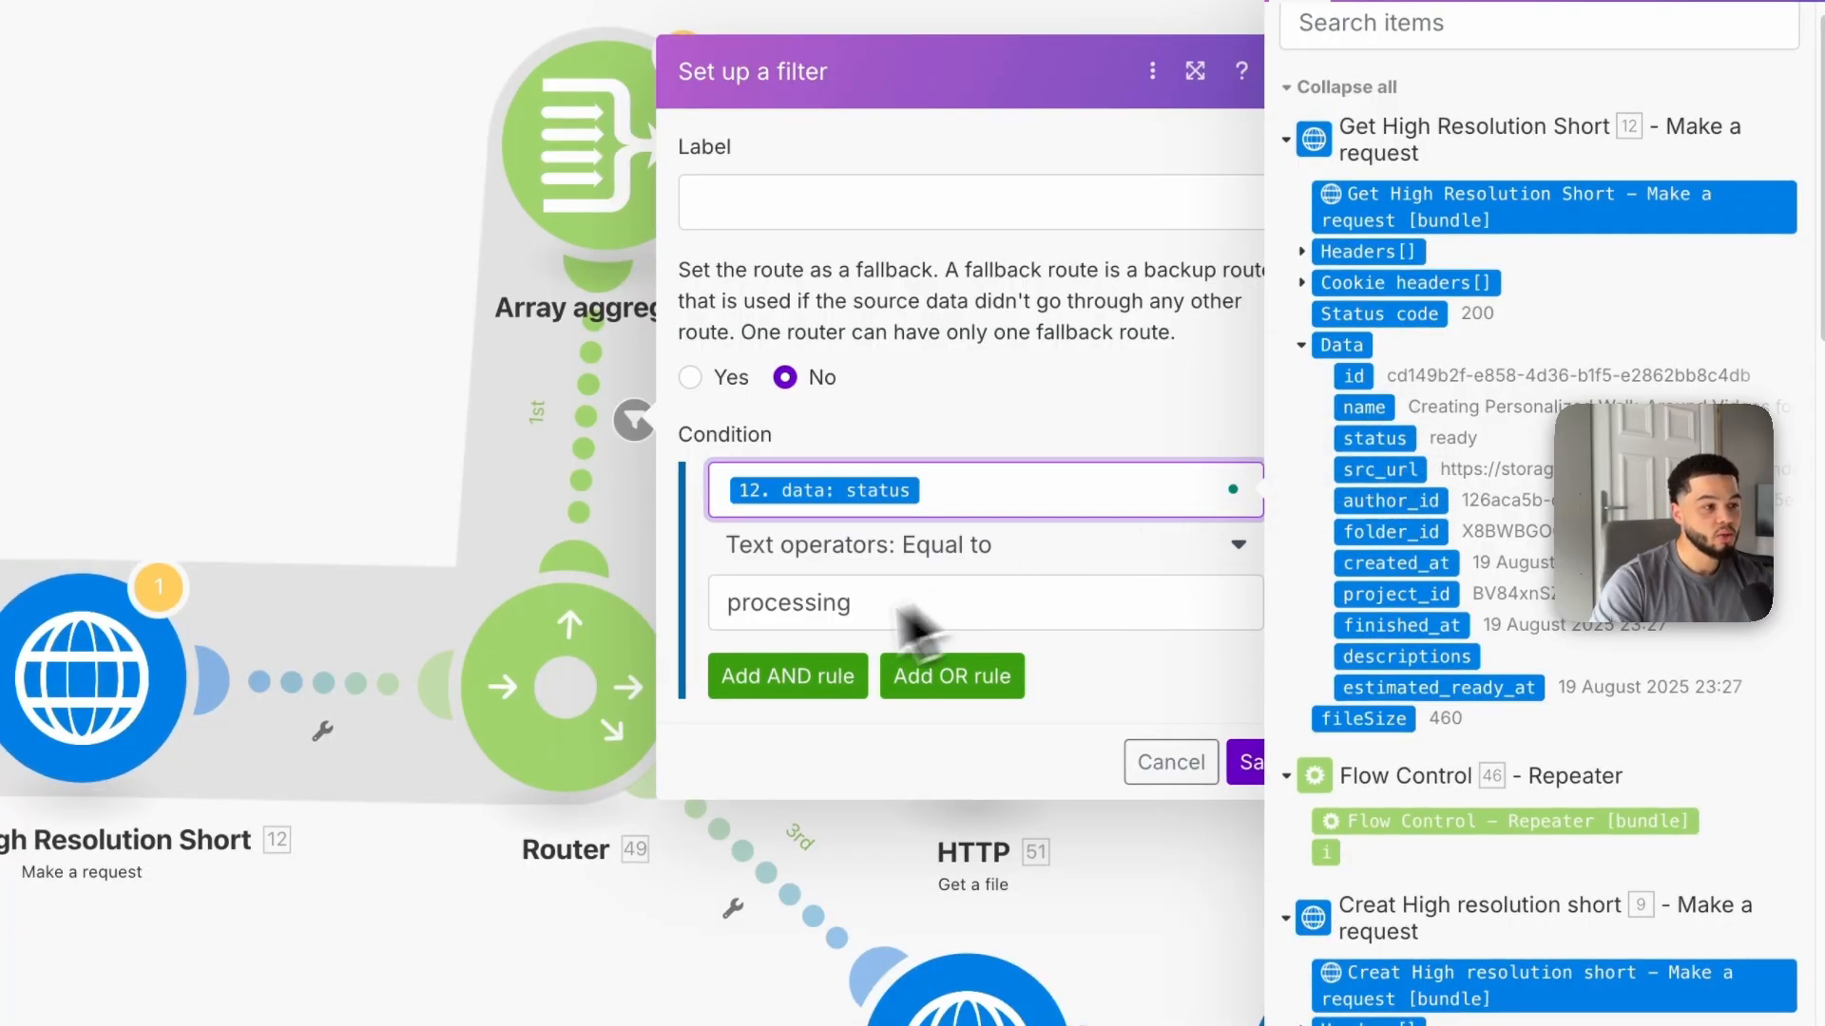
click(1245, 763)
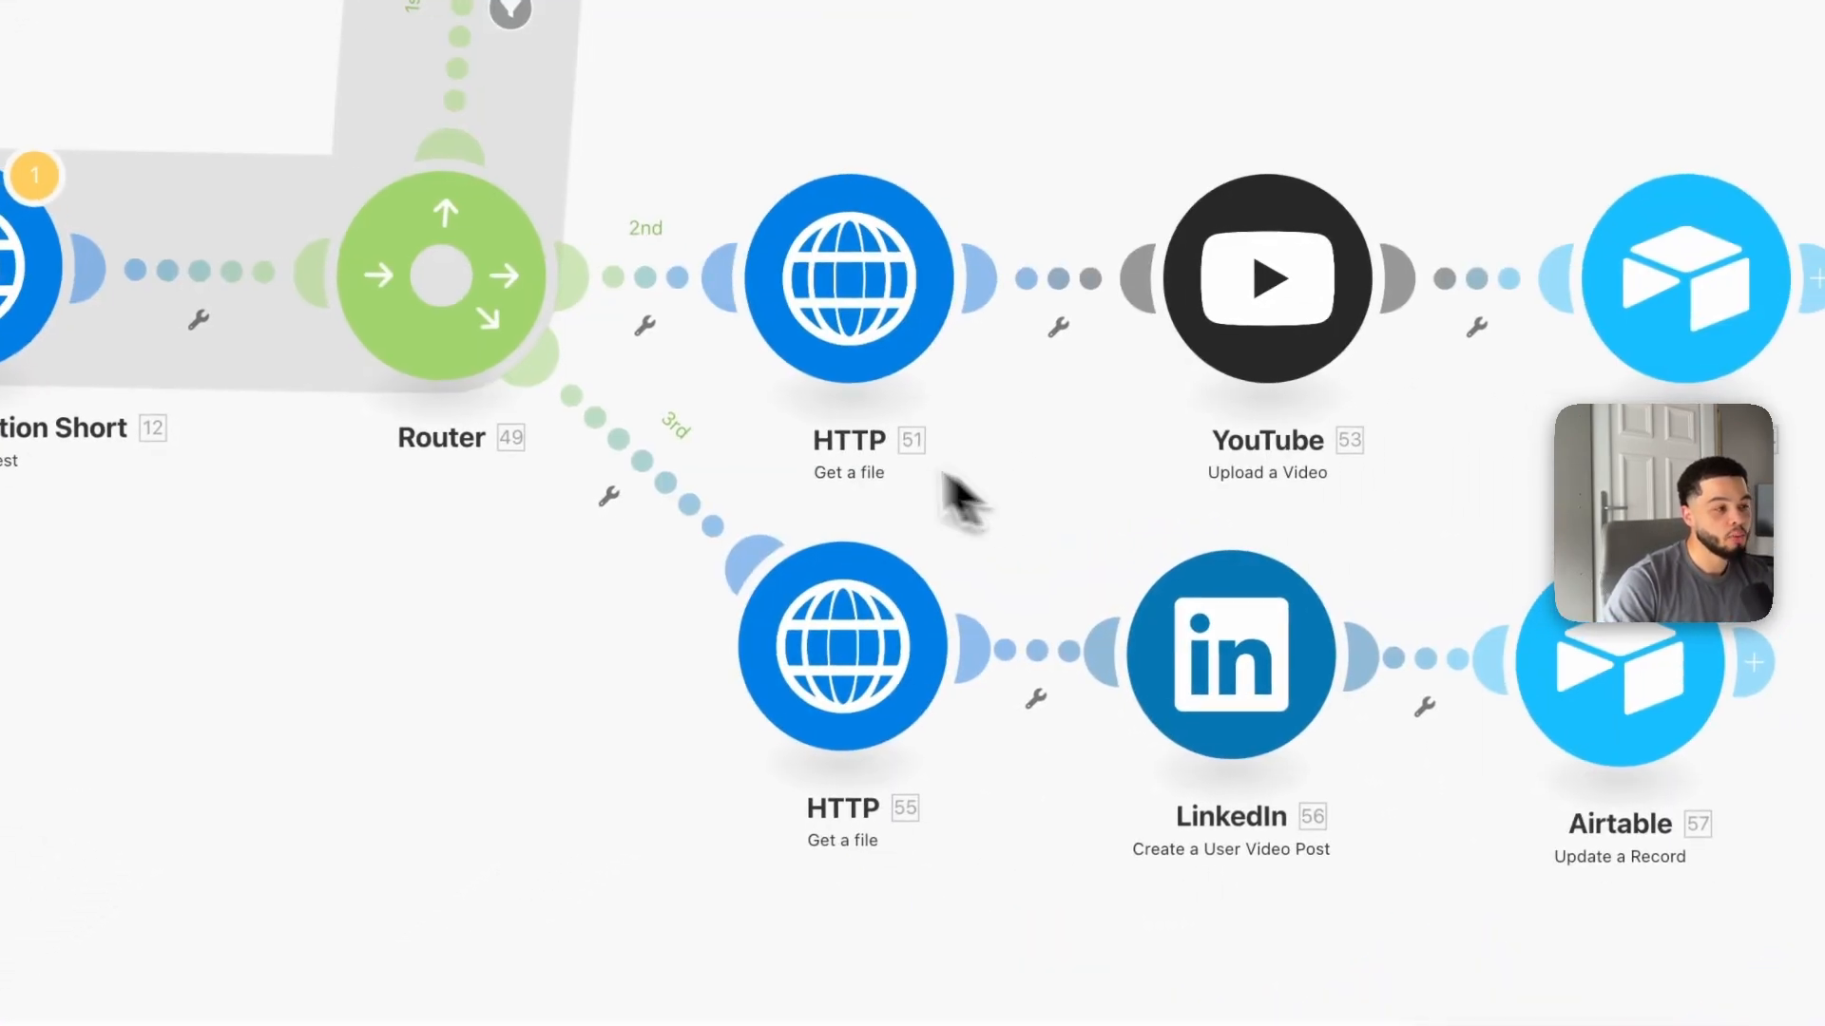
Step: Set up a filter on the 2nd route where Get High Resolution Short's data status equals ready
click(645, 279)
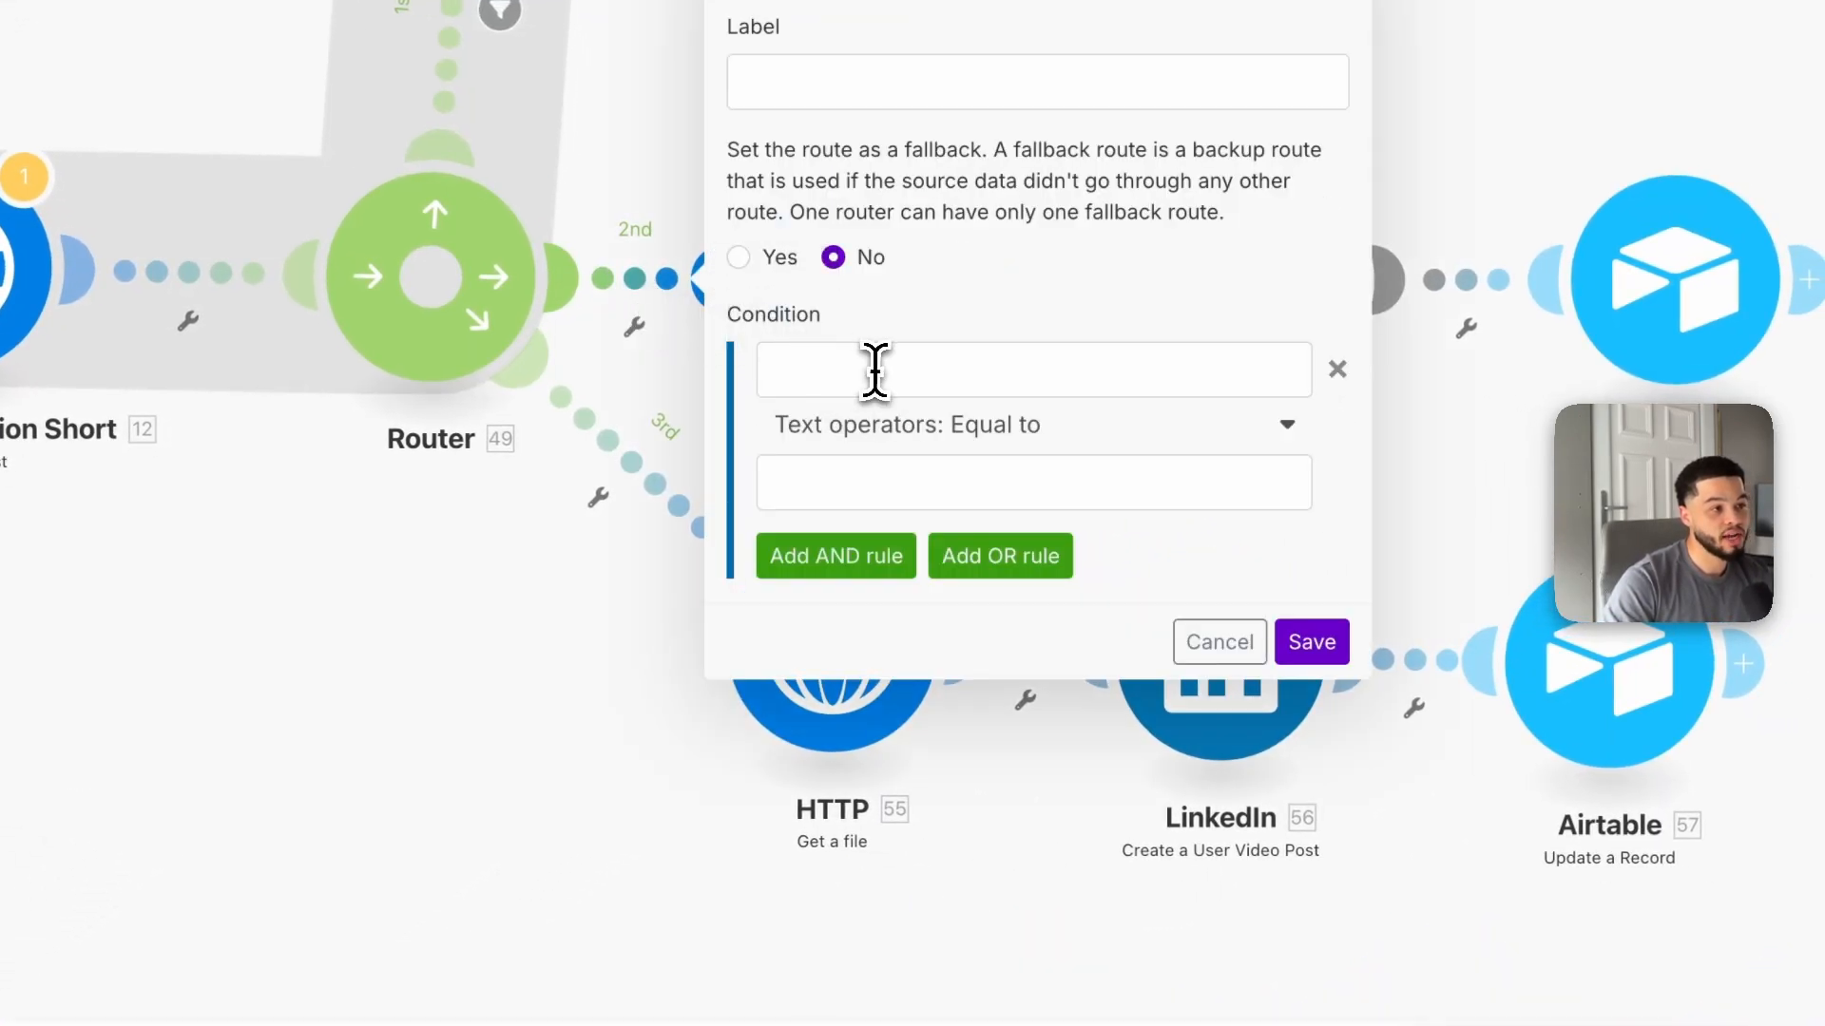
click(962, 371)
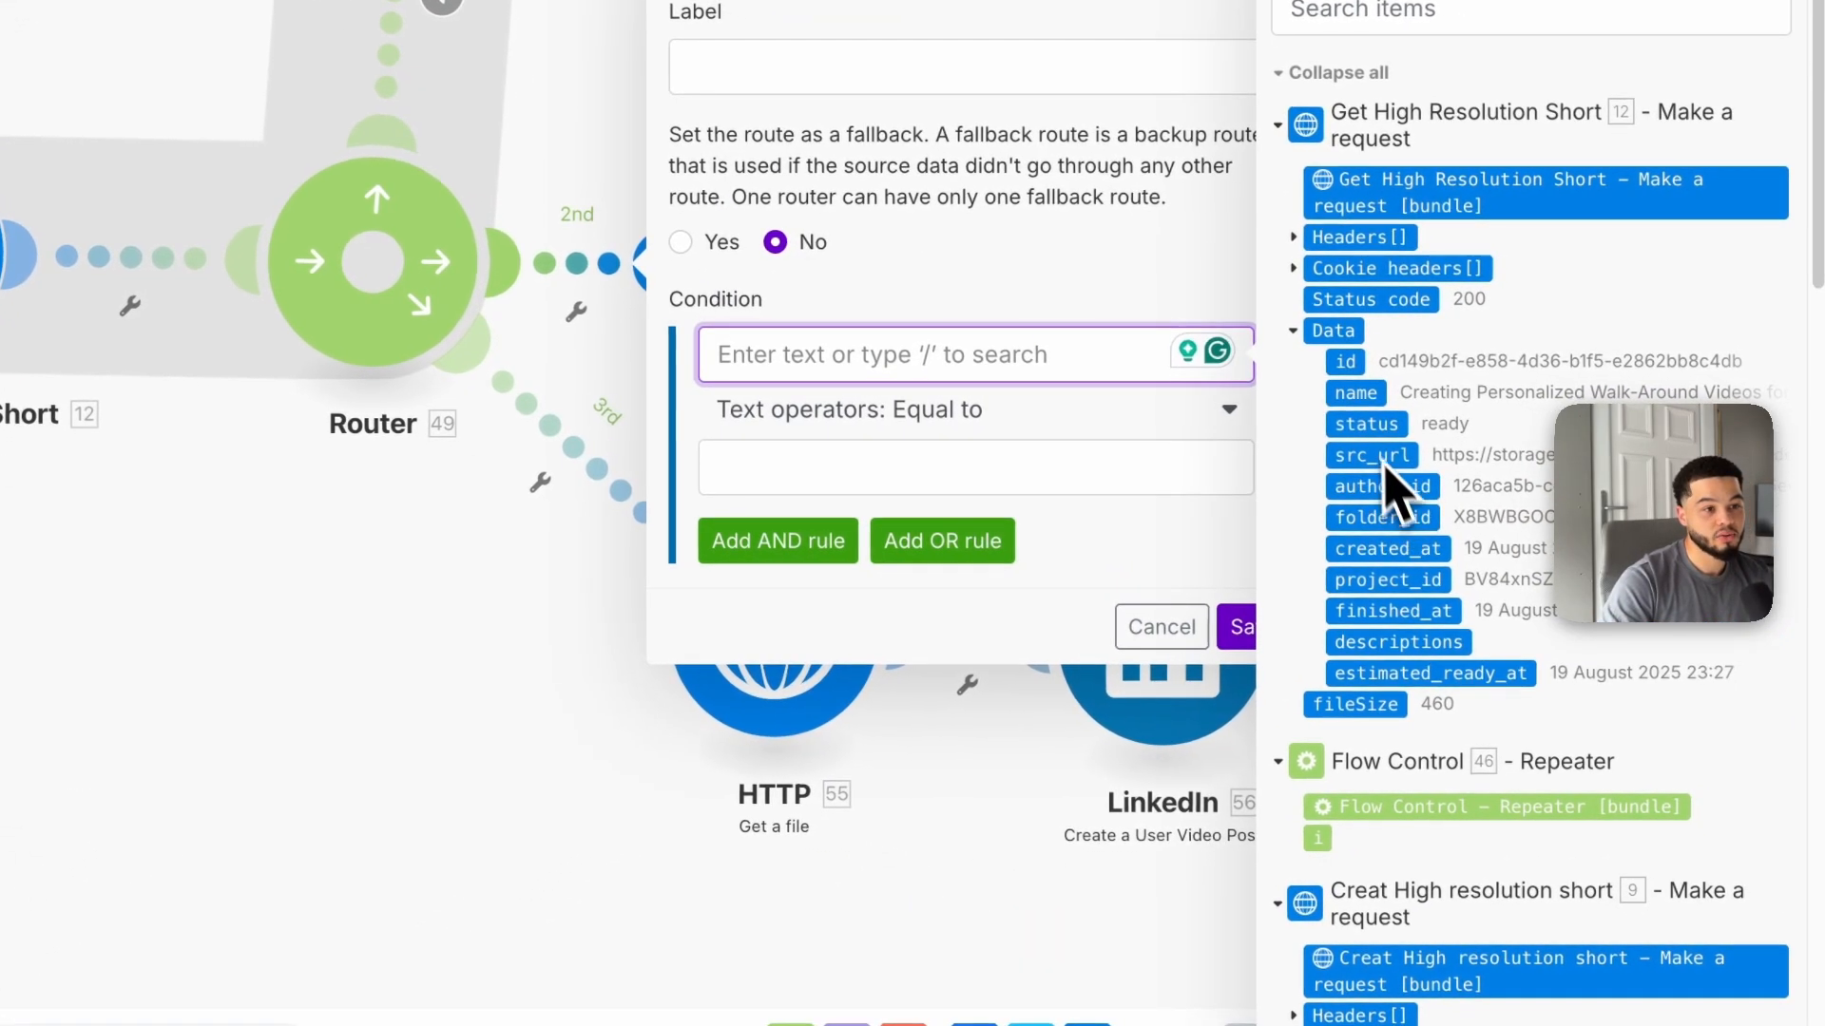
click(997, 471)
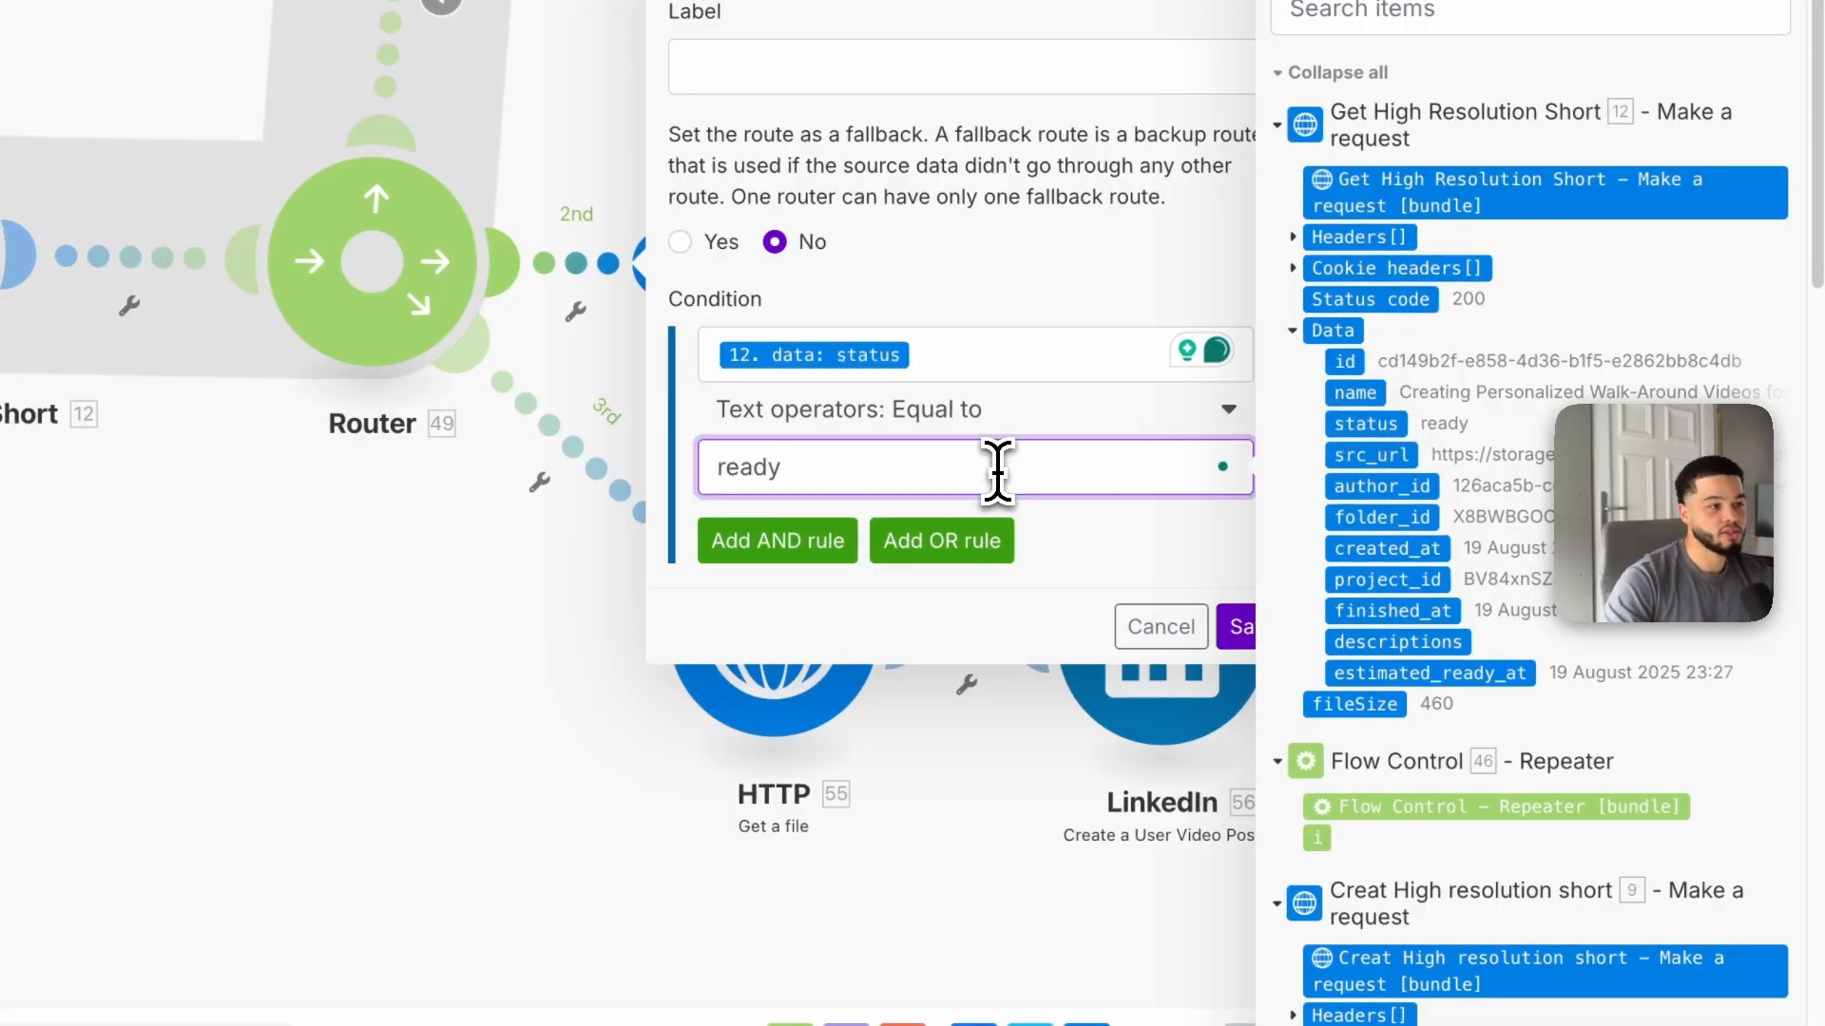
click(1235, 626)
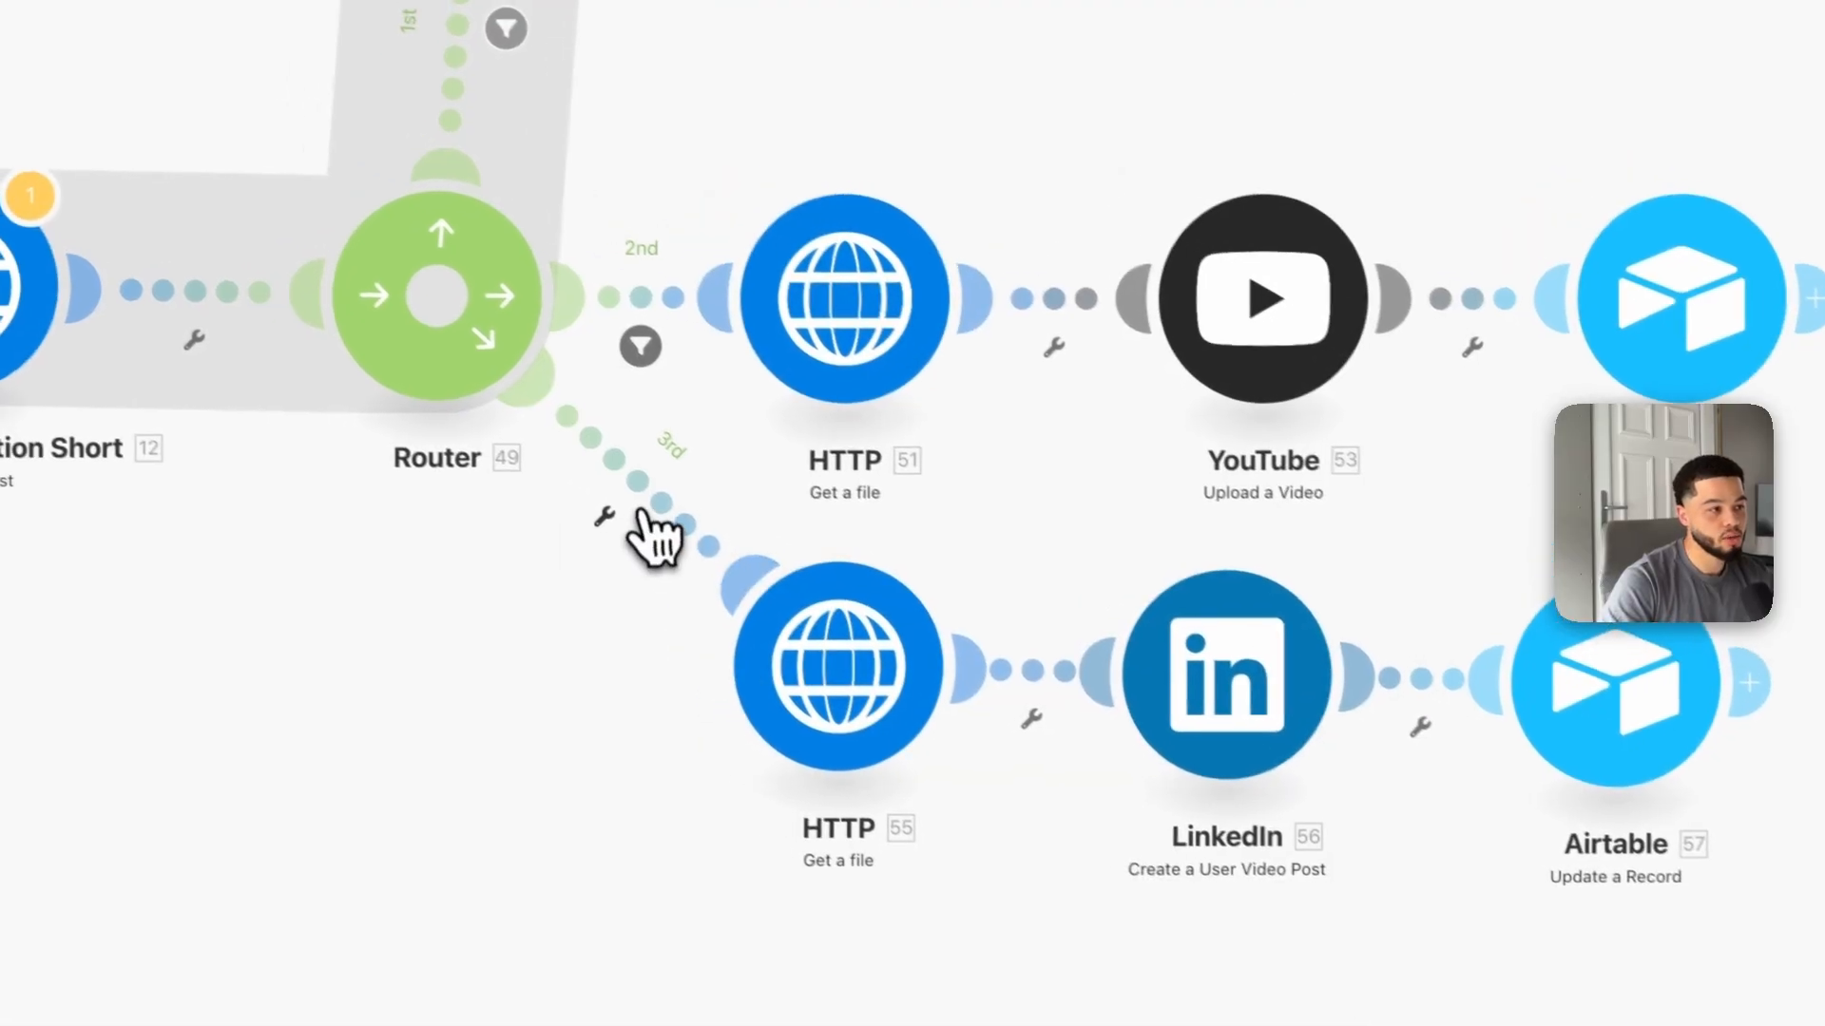
Step: Set up a filter on the 3rd route where Get High Resolution Short's data status equals ready
click(671, 513)
click(924, 573)
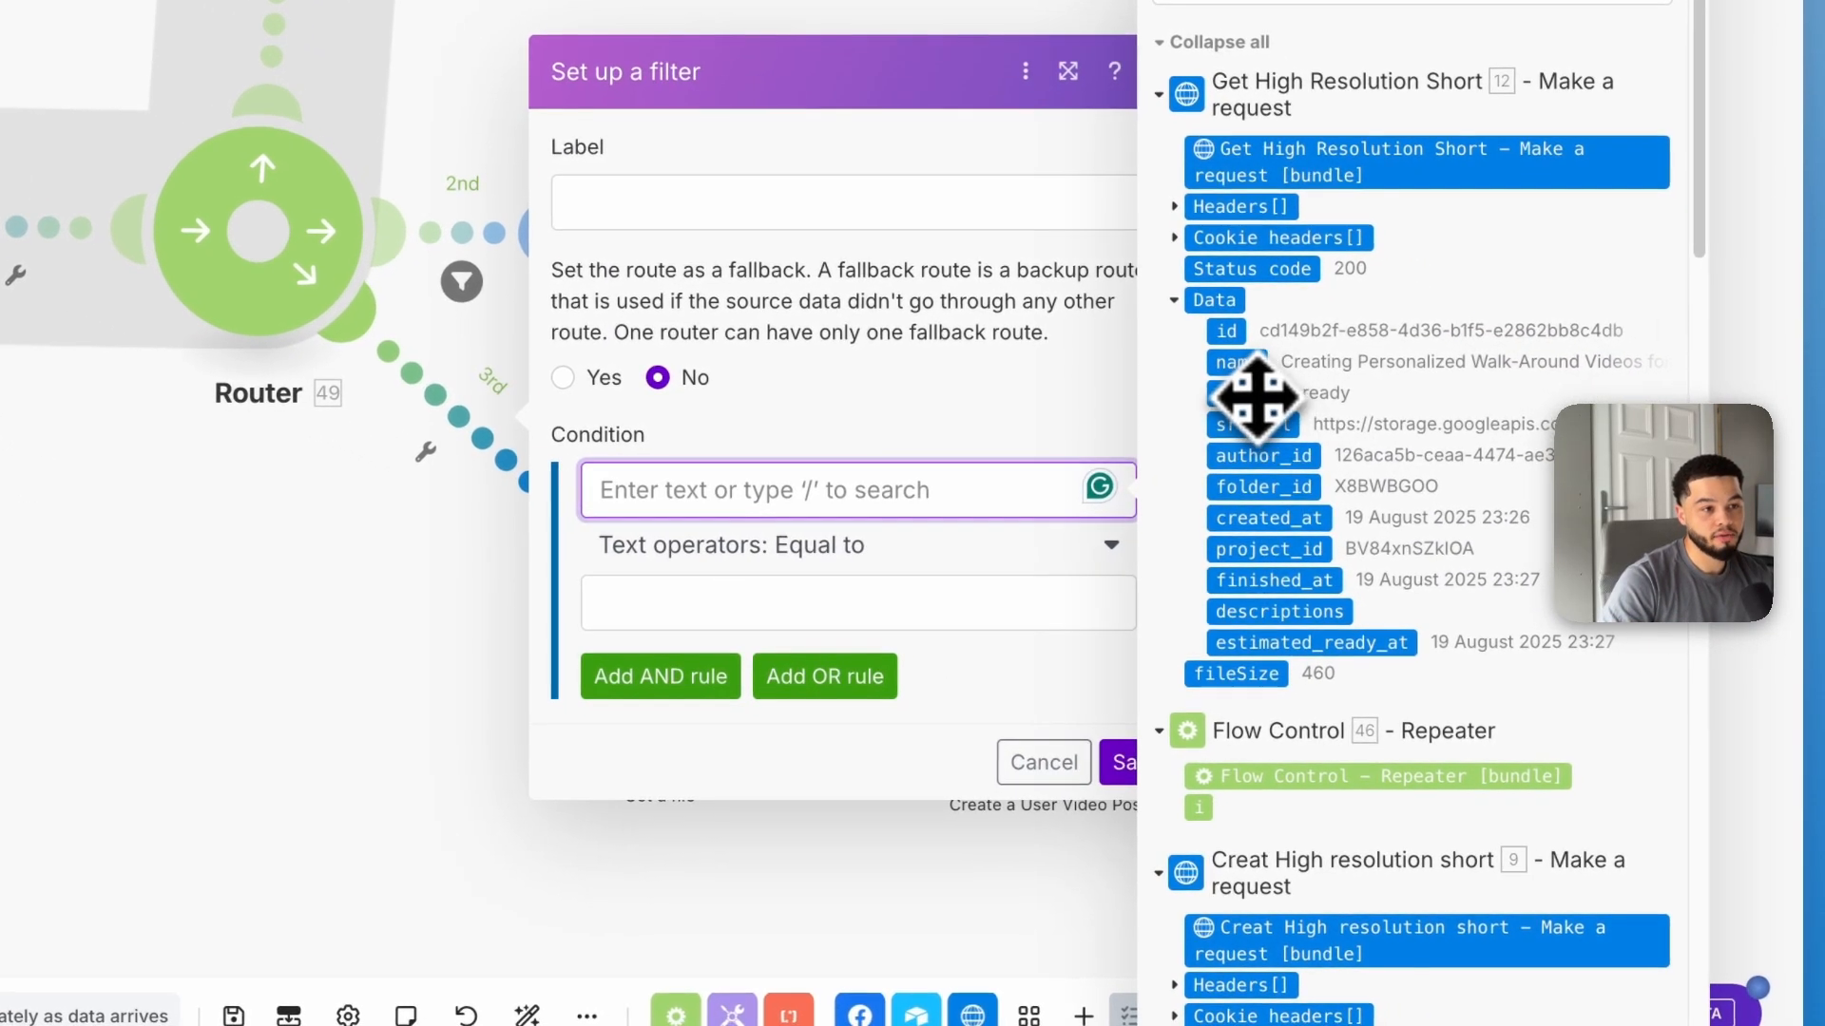
click(1307, 417)
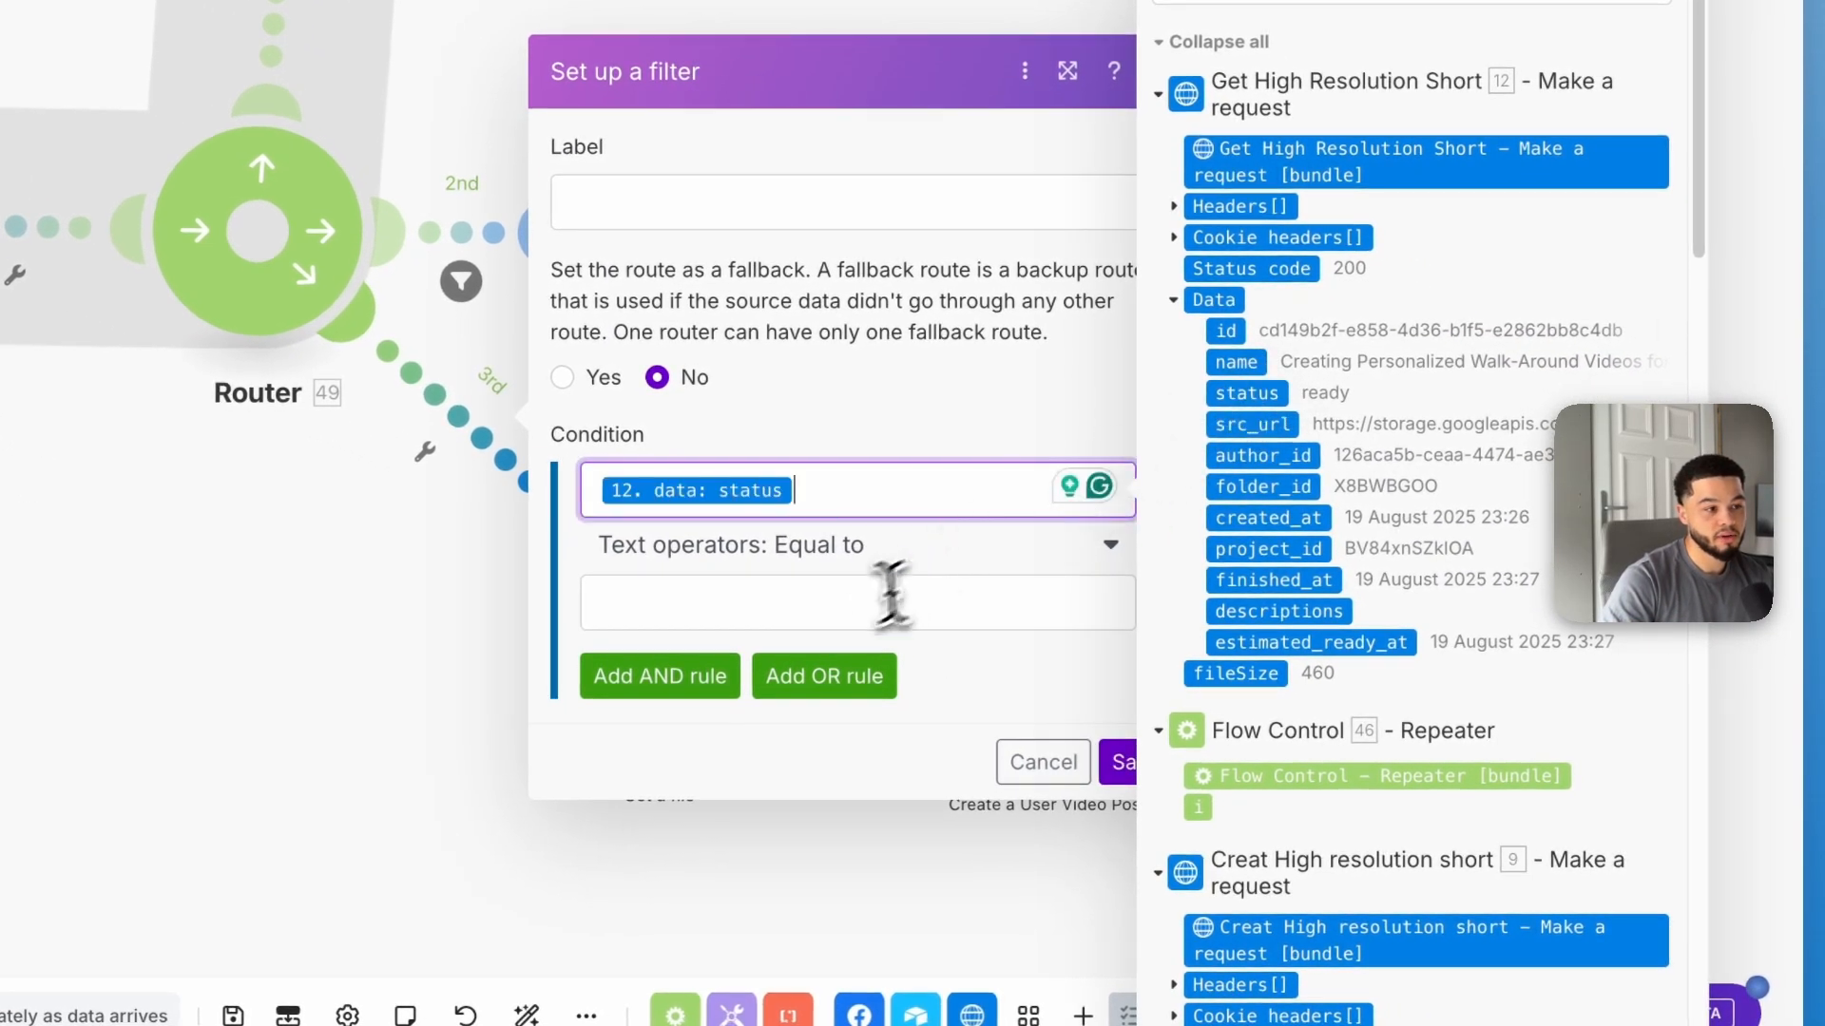
click(911, 639)
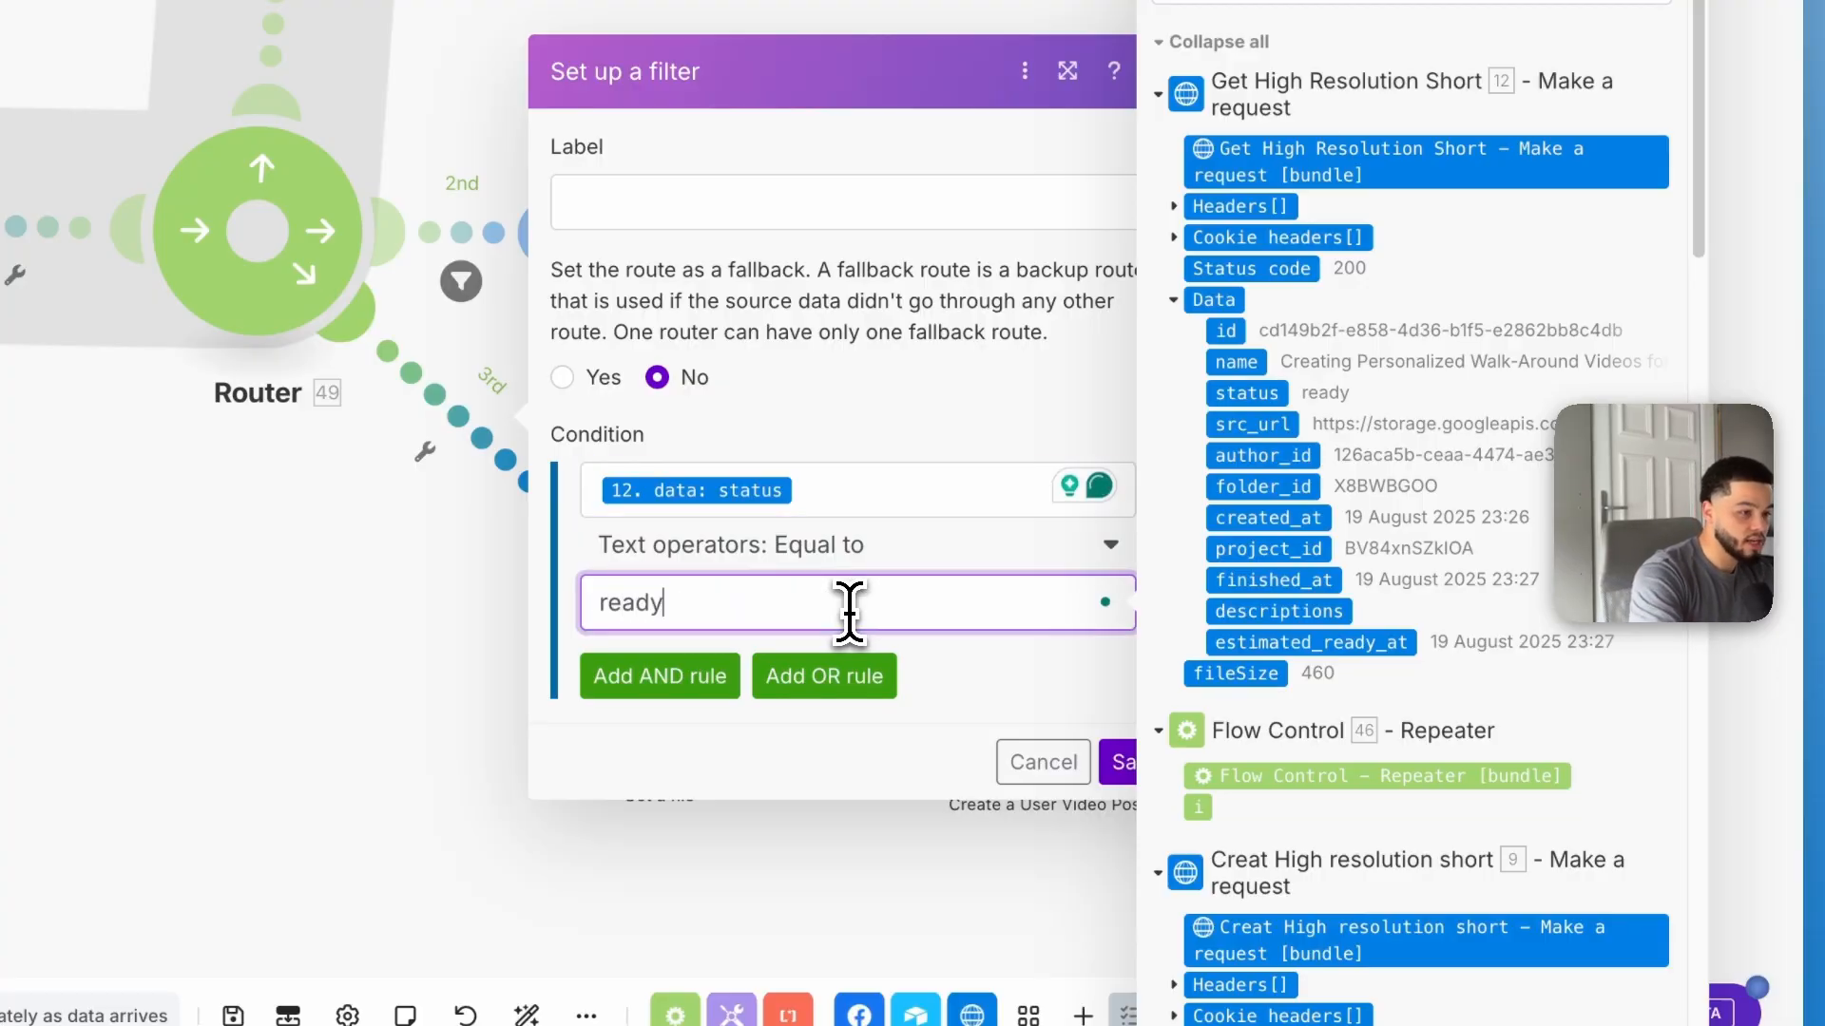
text(ready)
click(1127, 765)
click(1127, 765)
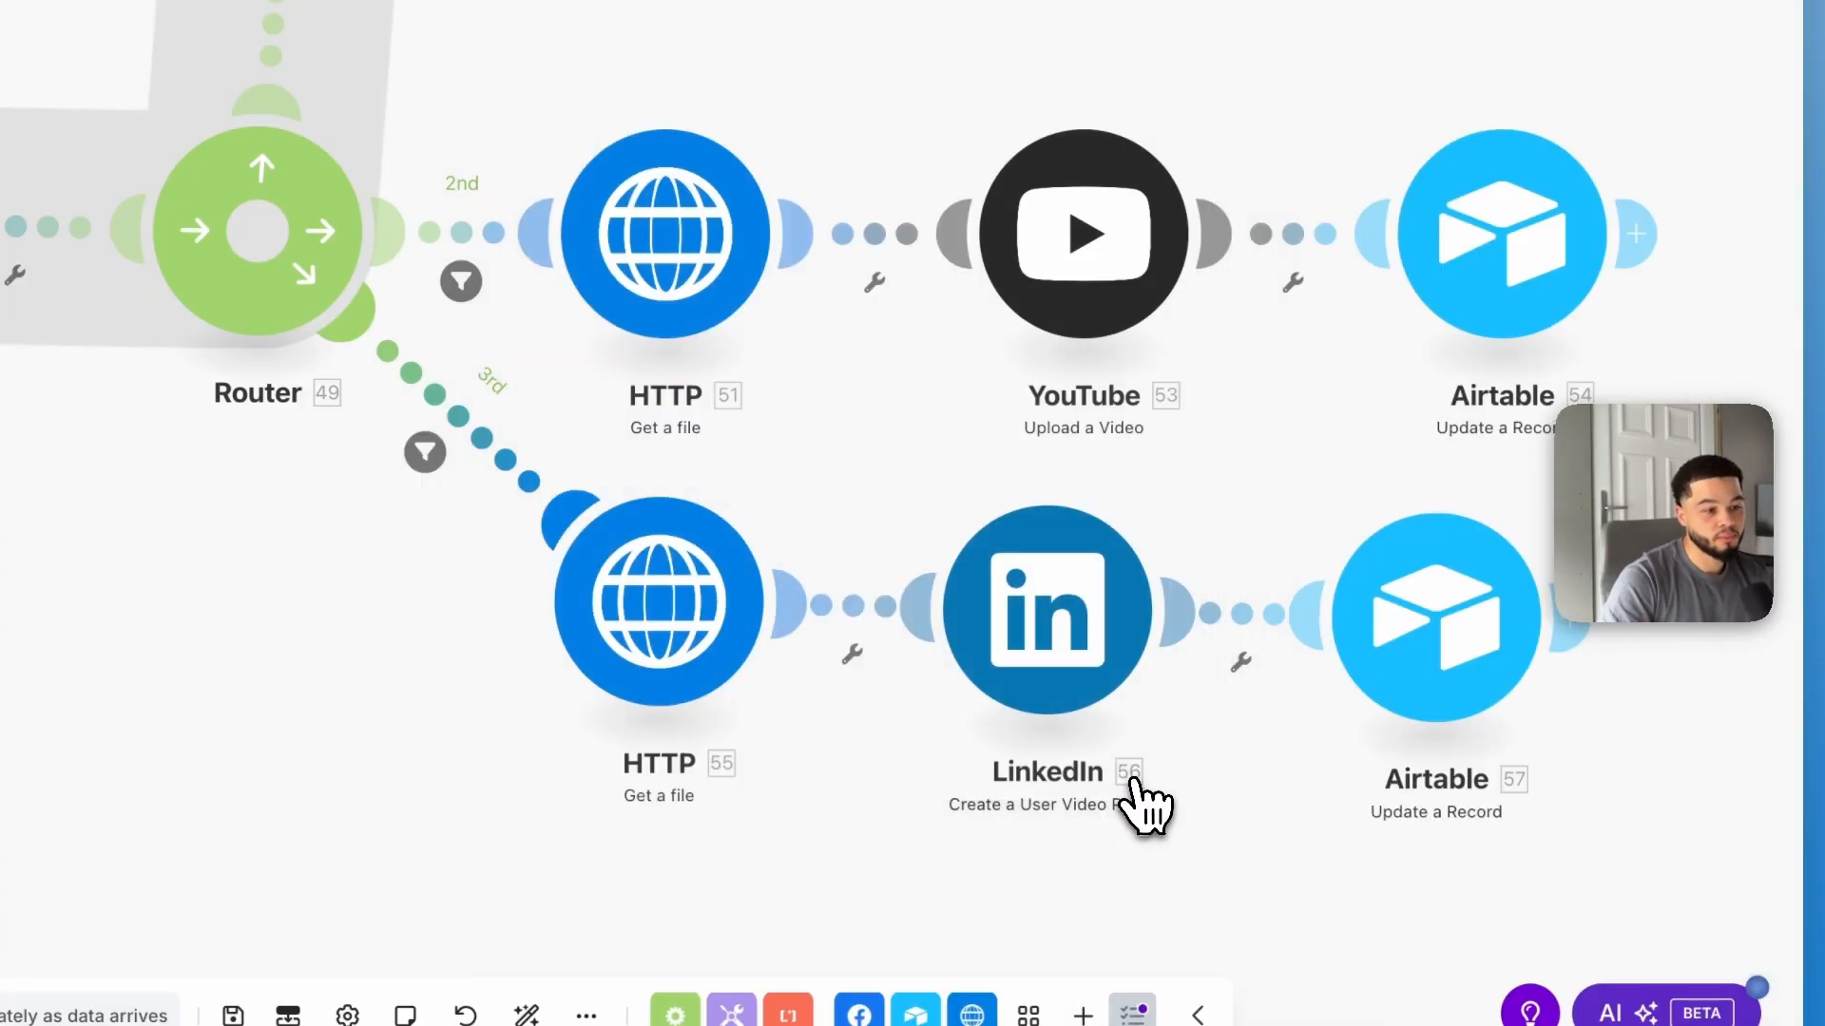
drag(423, 719, 747, 691)
scroll(747, 691, down, 5)
drag(485, 610, 659, 579)
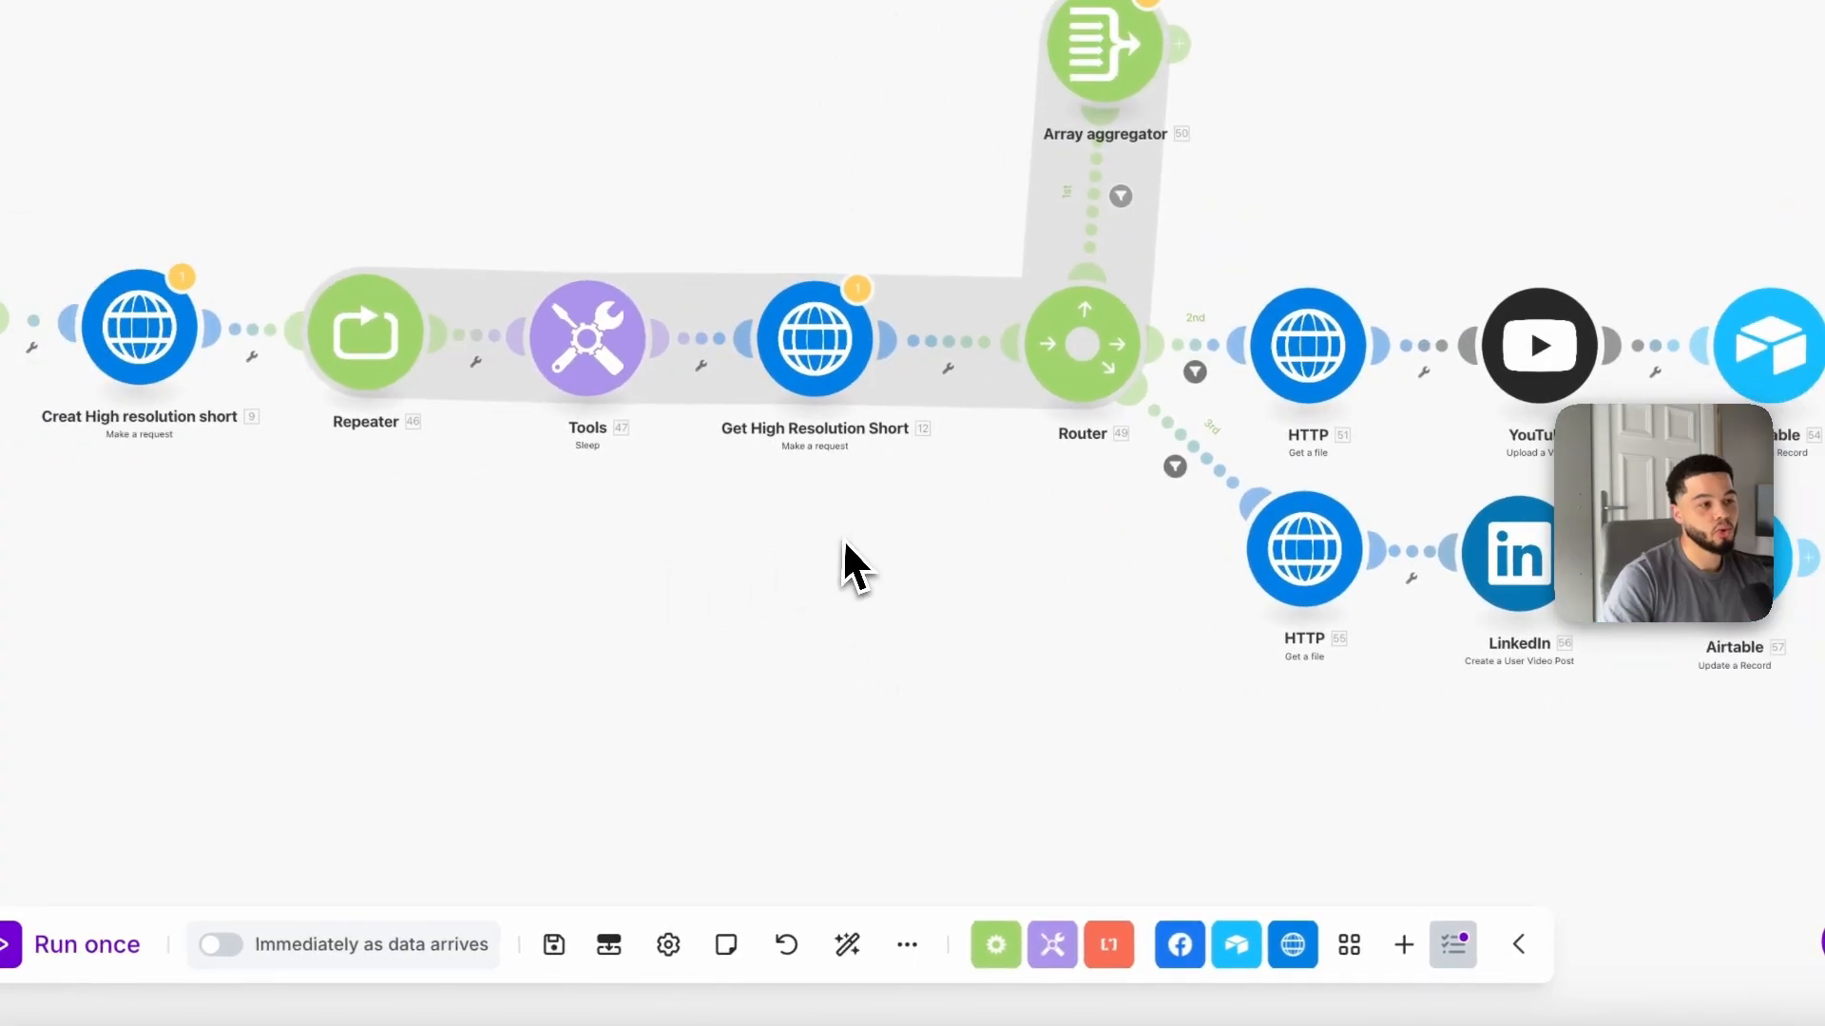
Step: Replace the project ID in the Create High resolution short URL with the Iterator's id and save the module
drag(958, 634, 1173, 640)
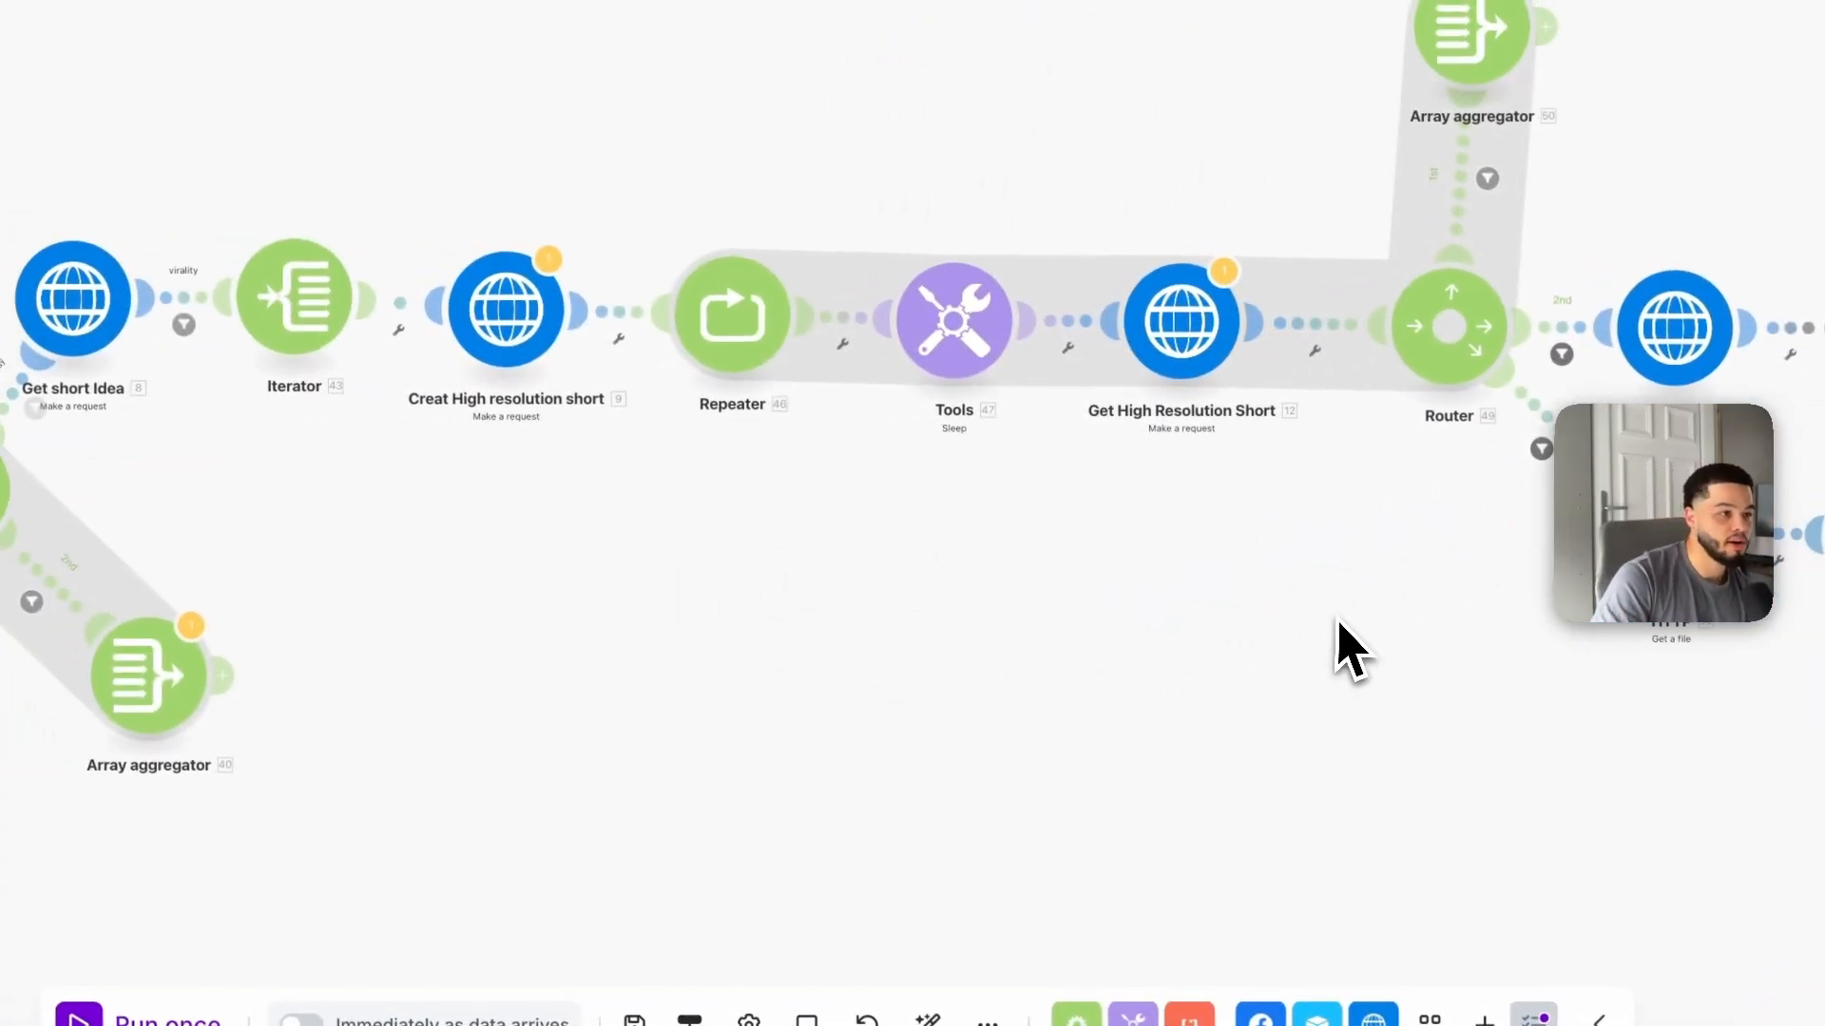
scroll(960, 746, down, 10)
scroll(988, 732, up, 10)
drag(913, 655, 1138, 602)
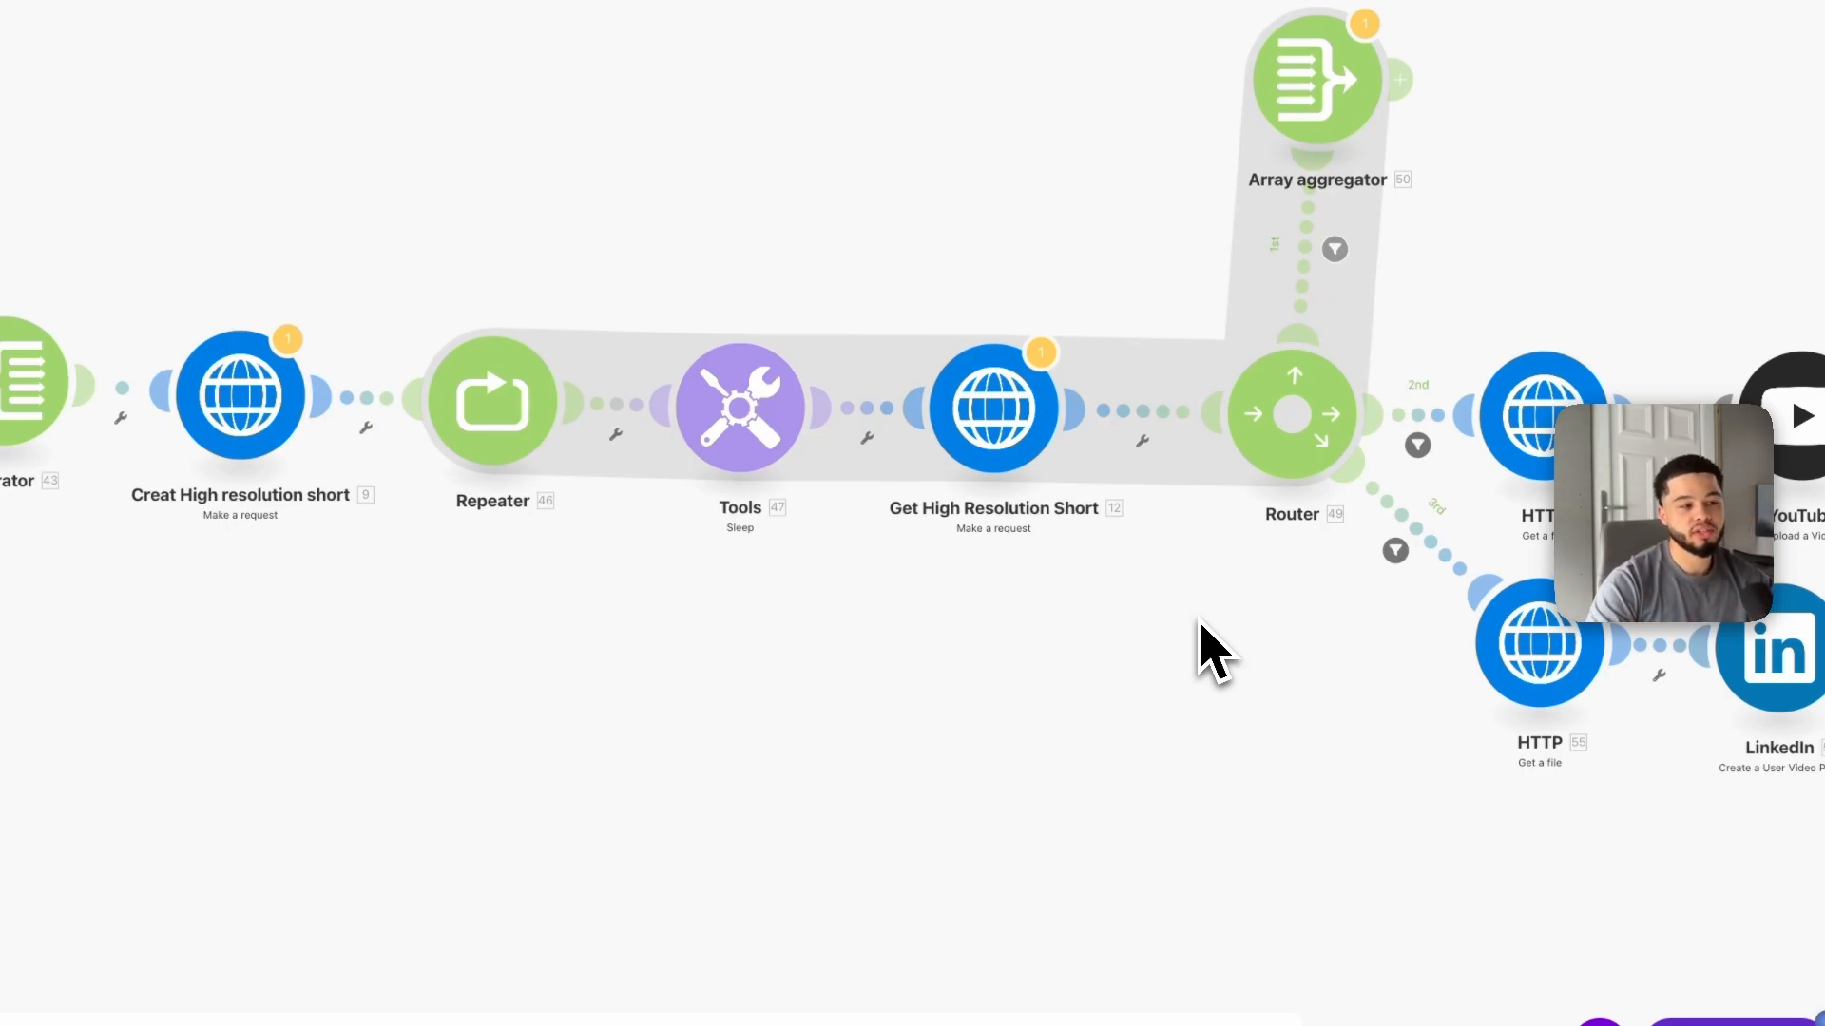
drag(966, 657, 765, 667)
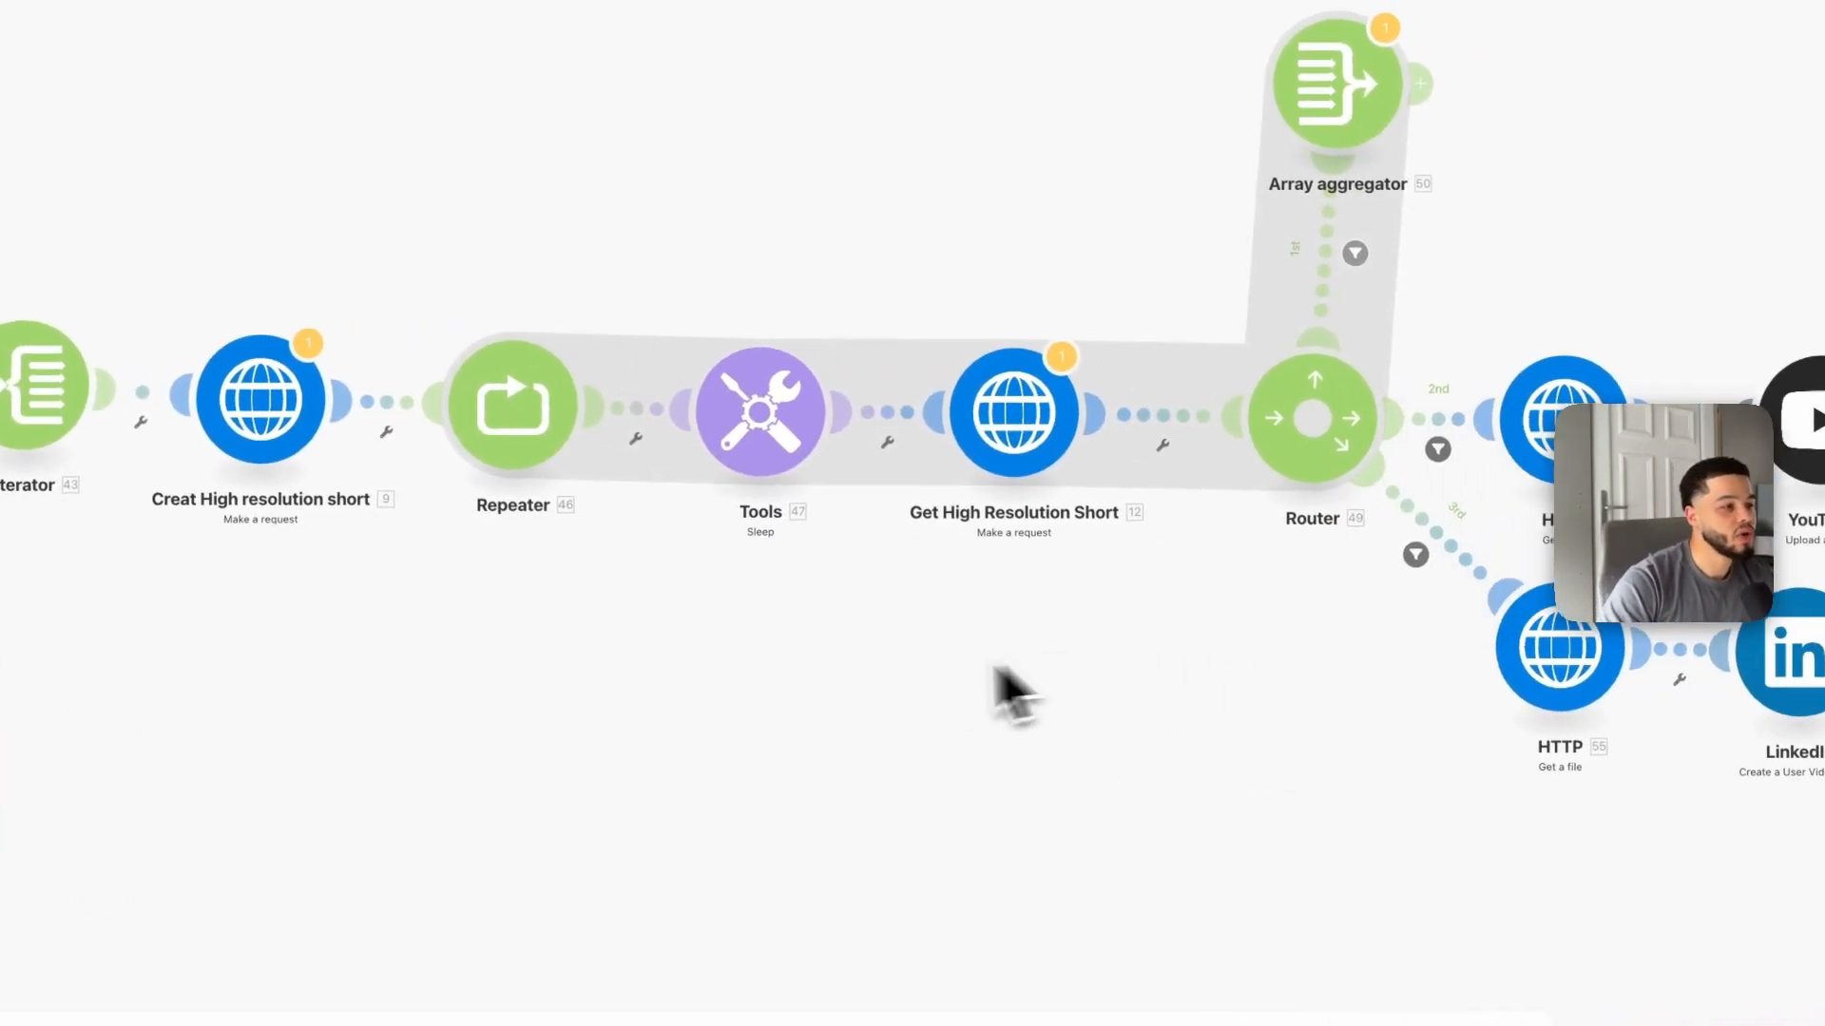
click(300, 426)
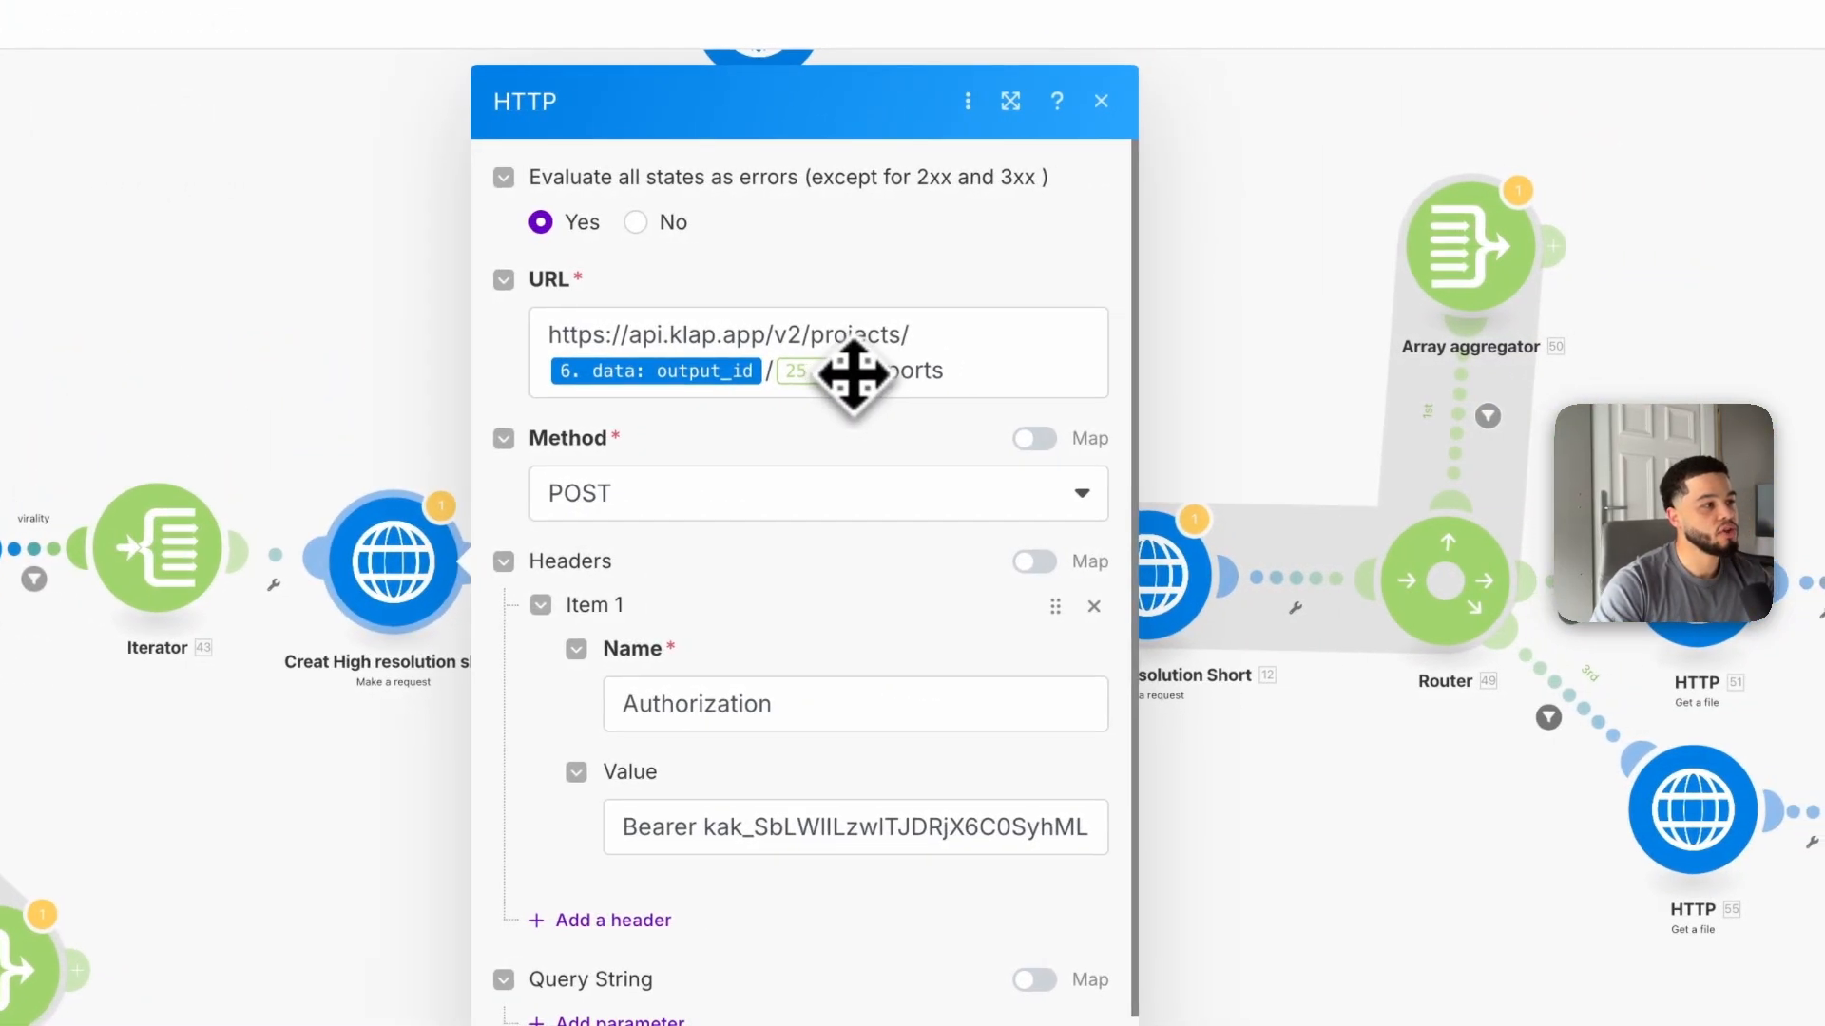
click(854, 373)
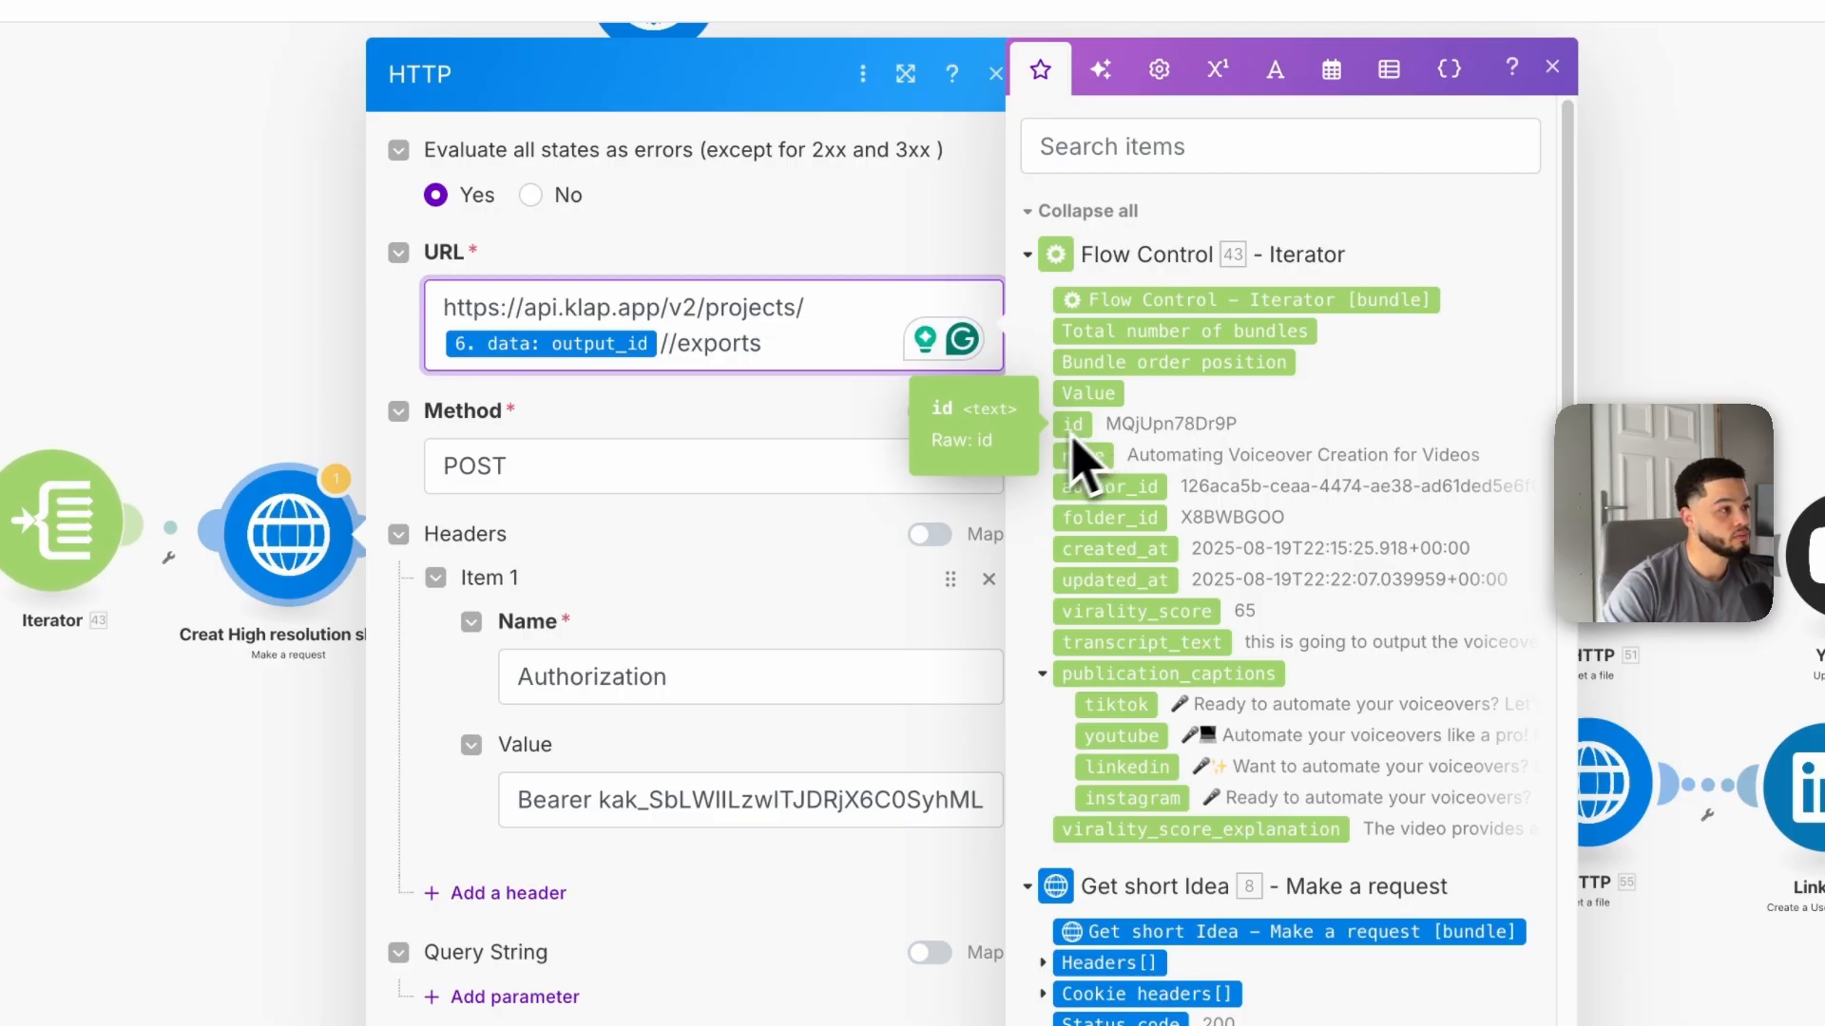
click(1072, 428)
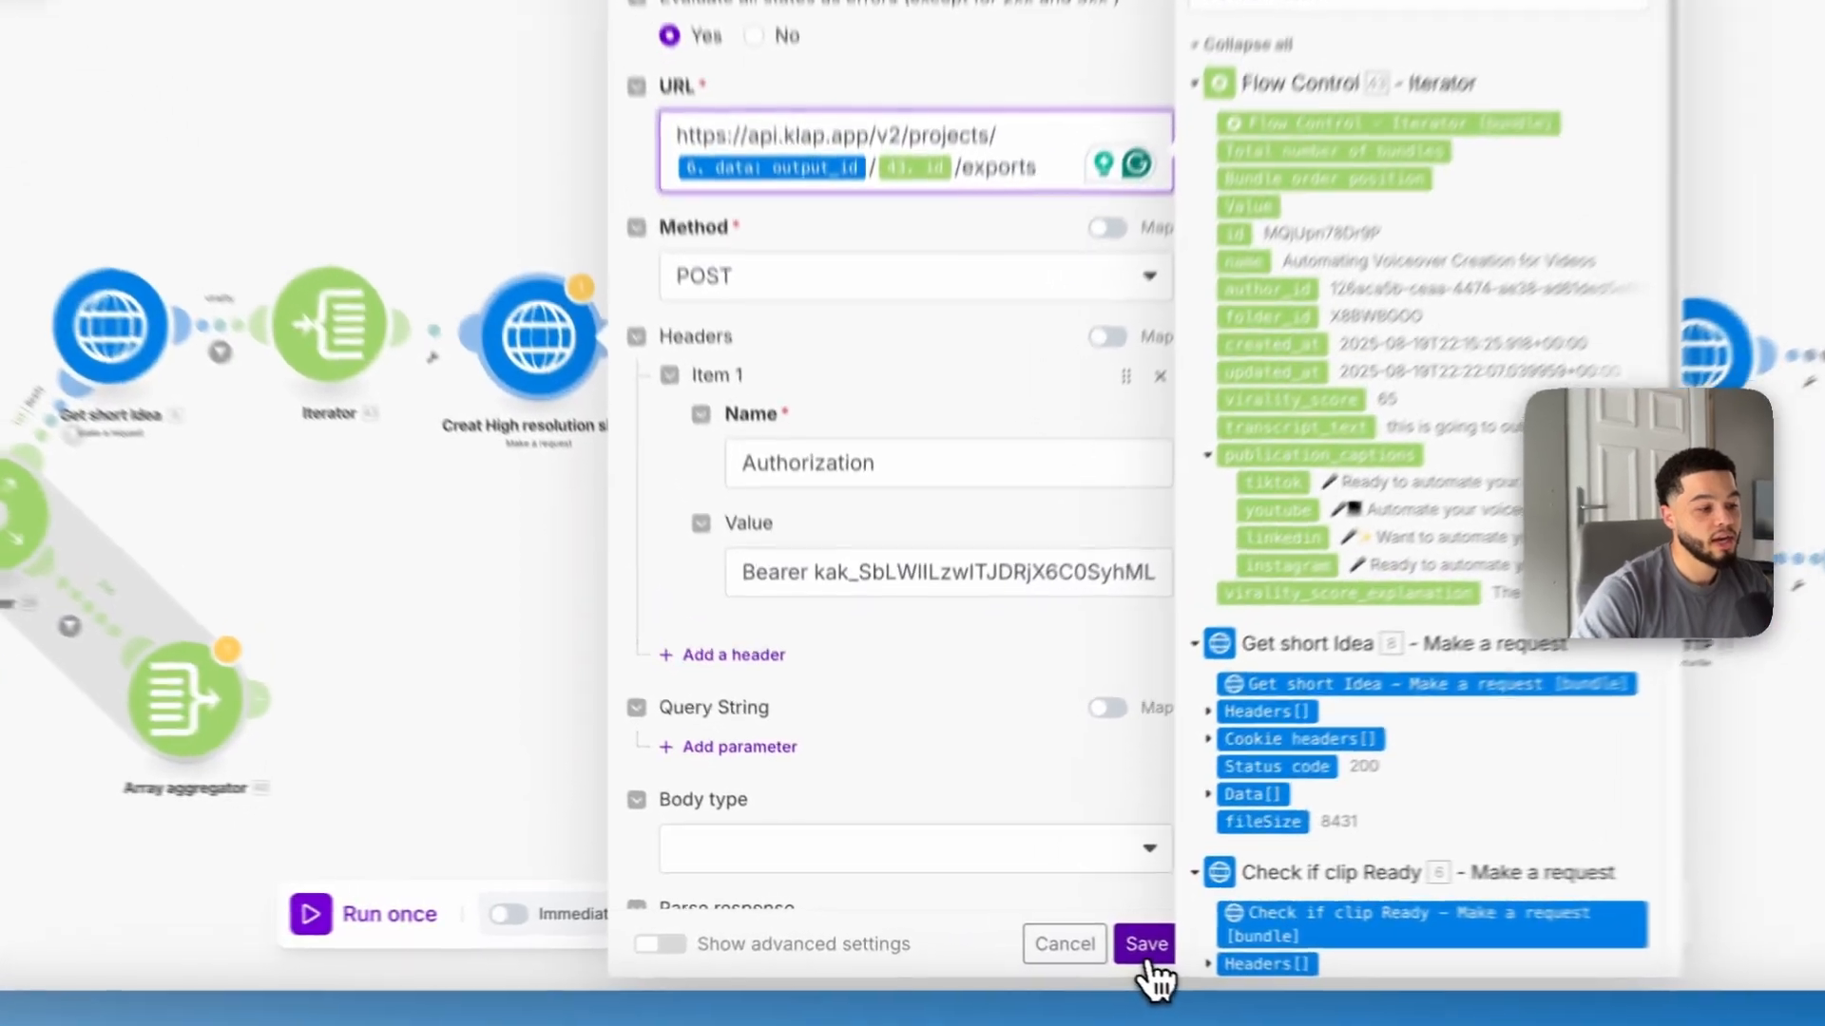
click(1063, 927)
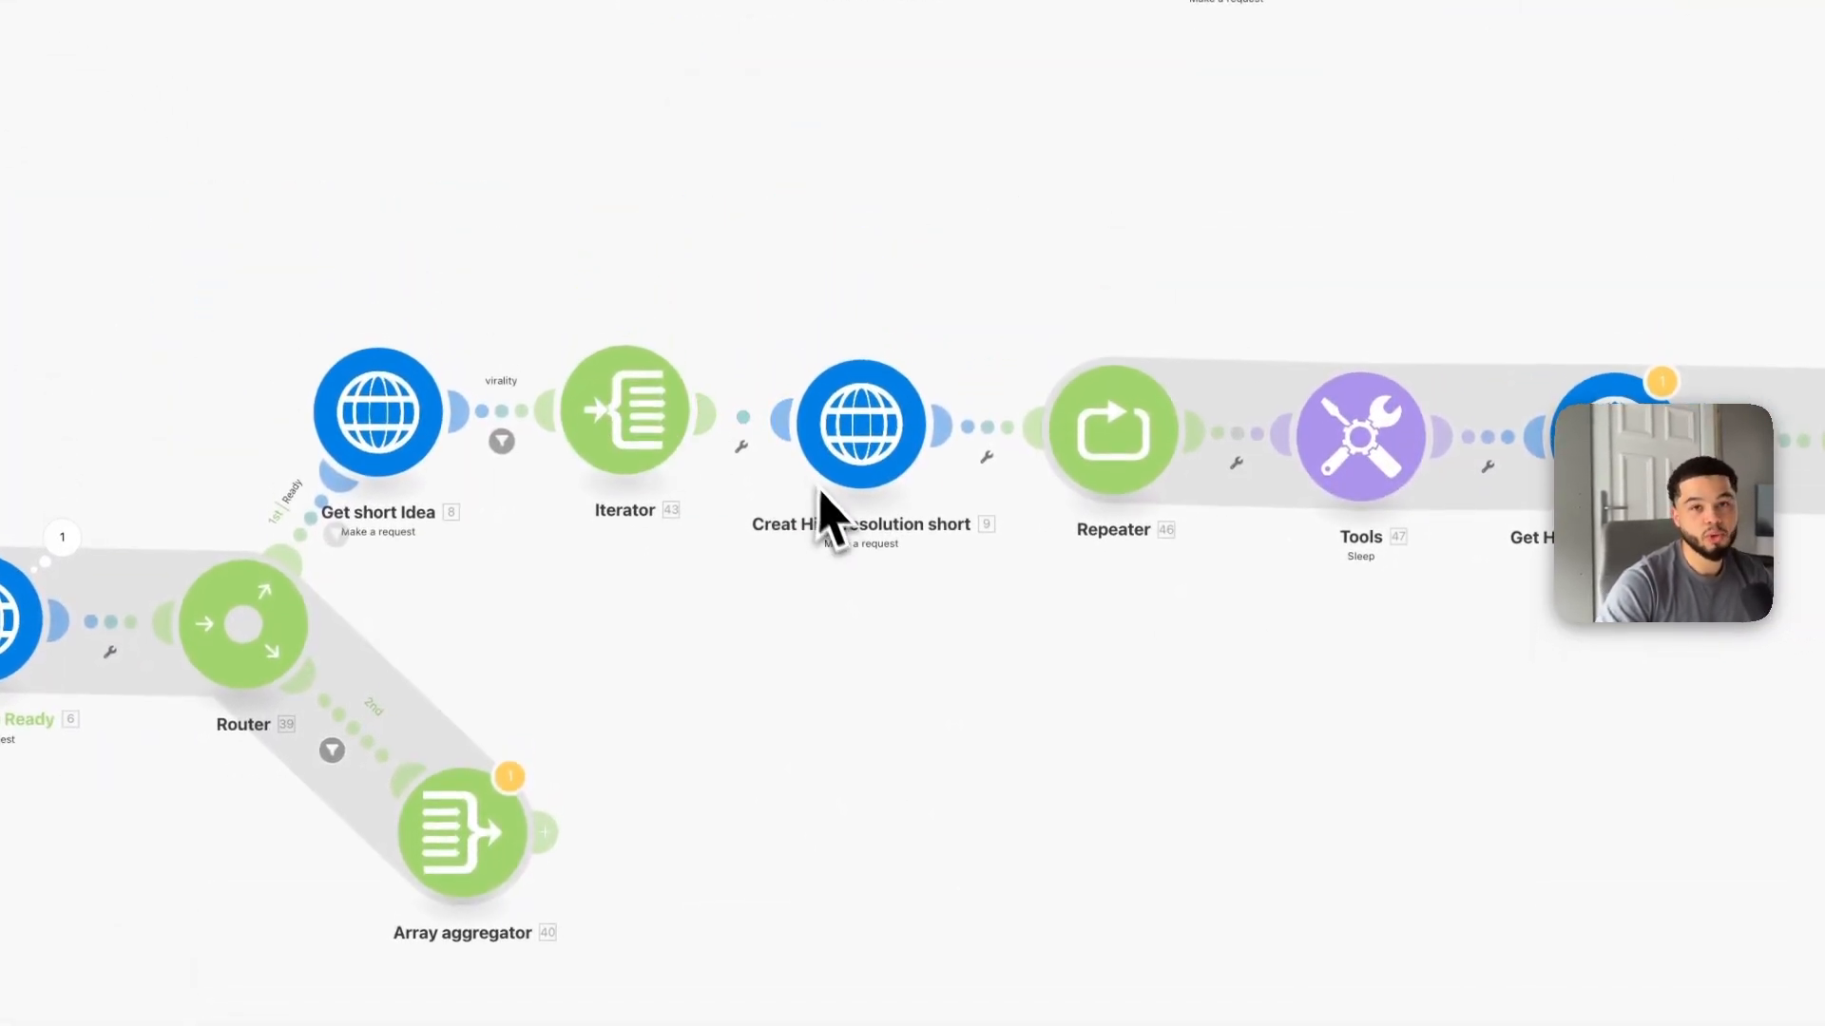
drag(1437, 863, 838, 906)
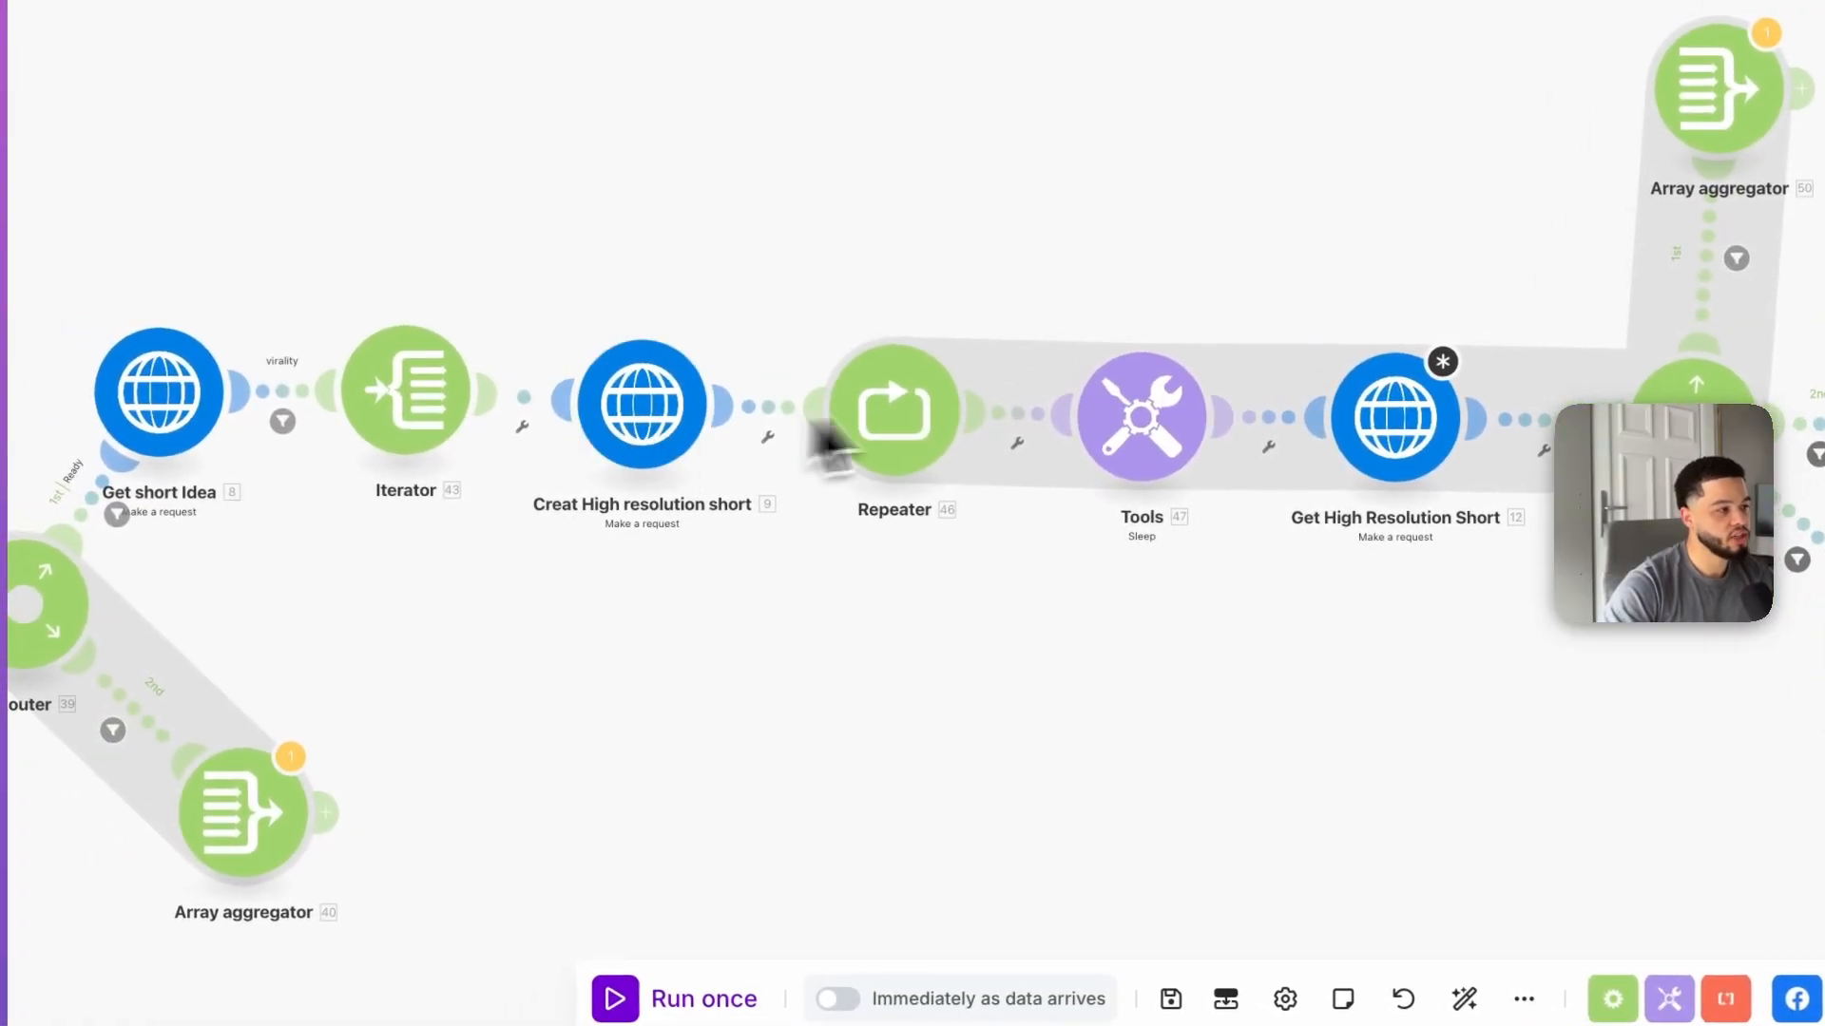
click(649, 432)
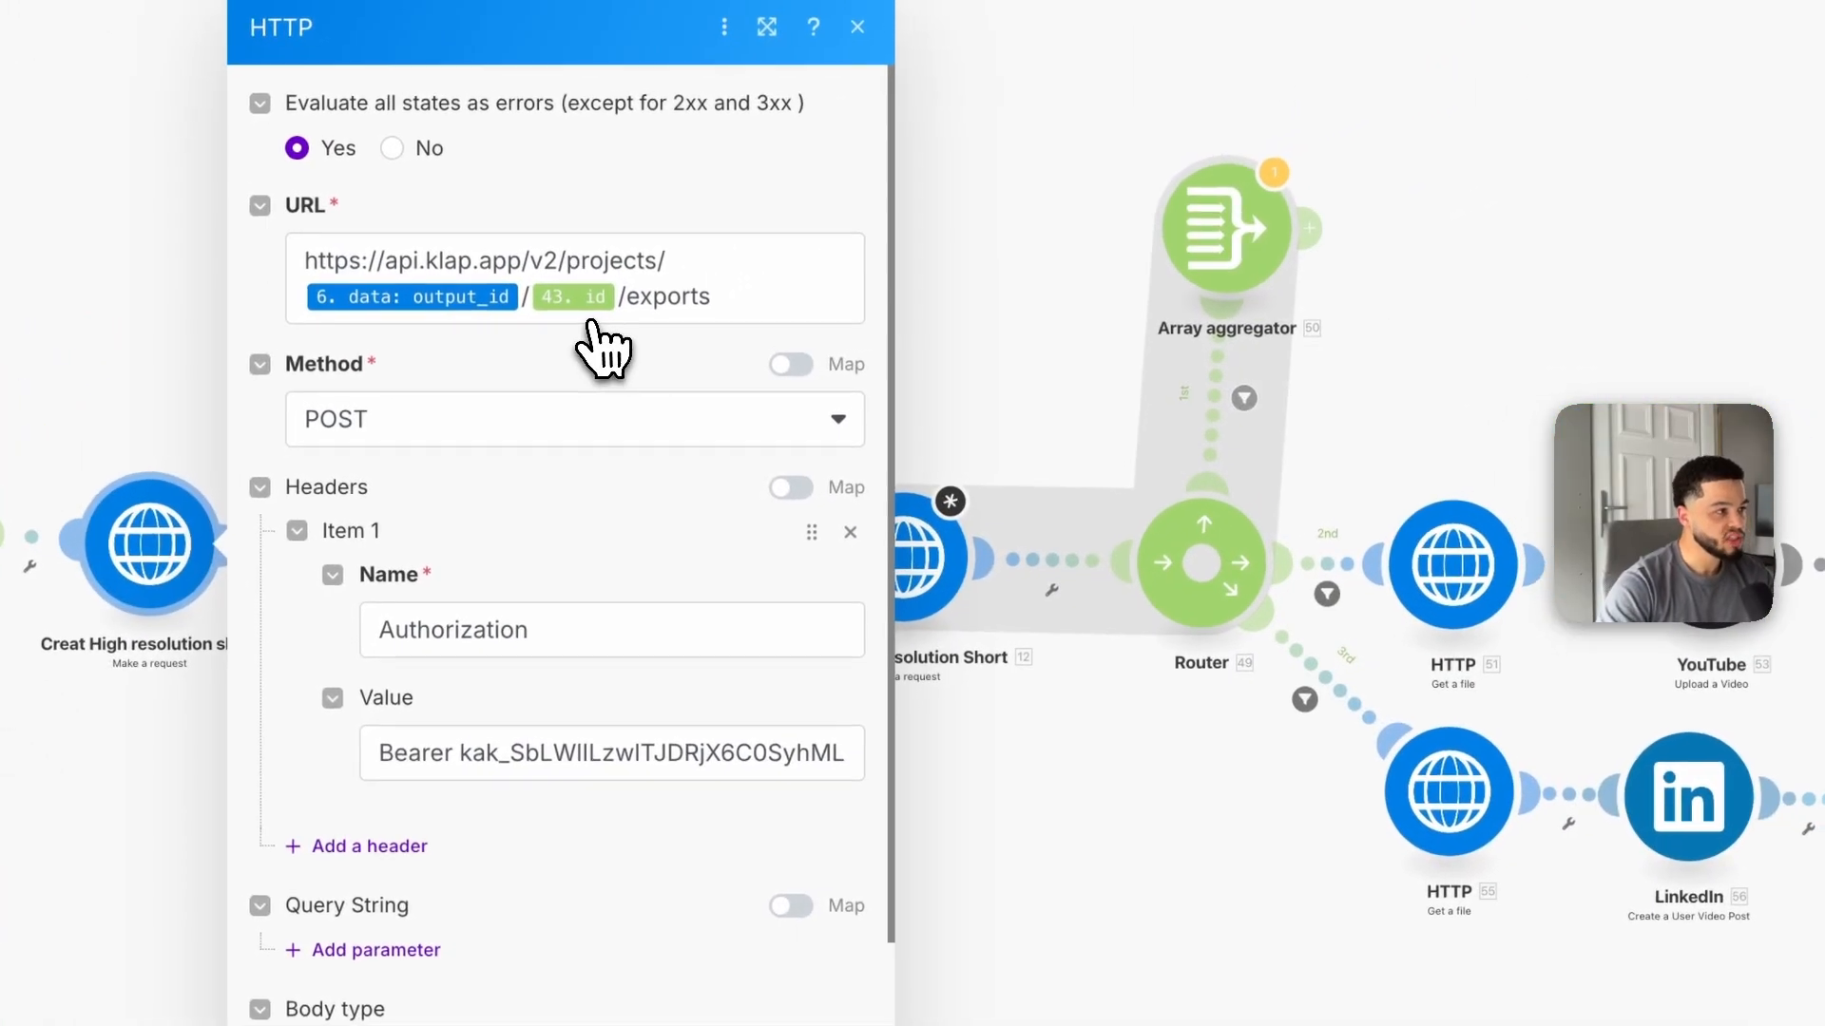
click(1104, 737)
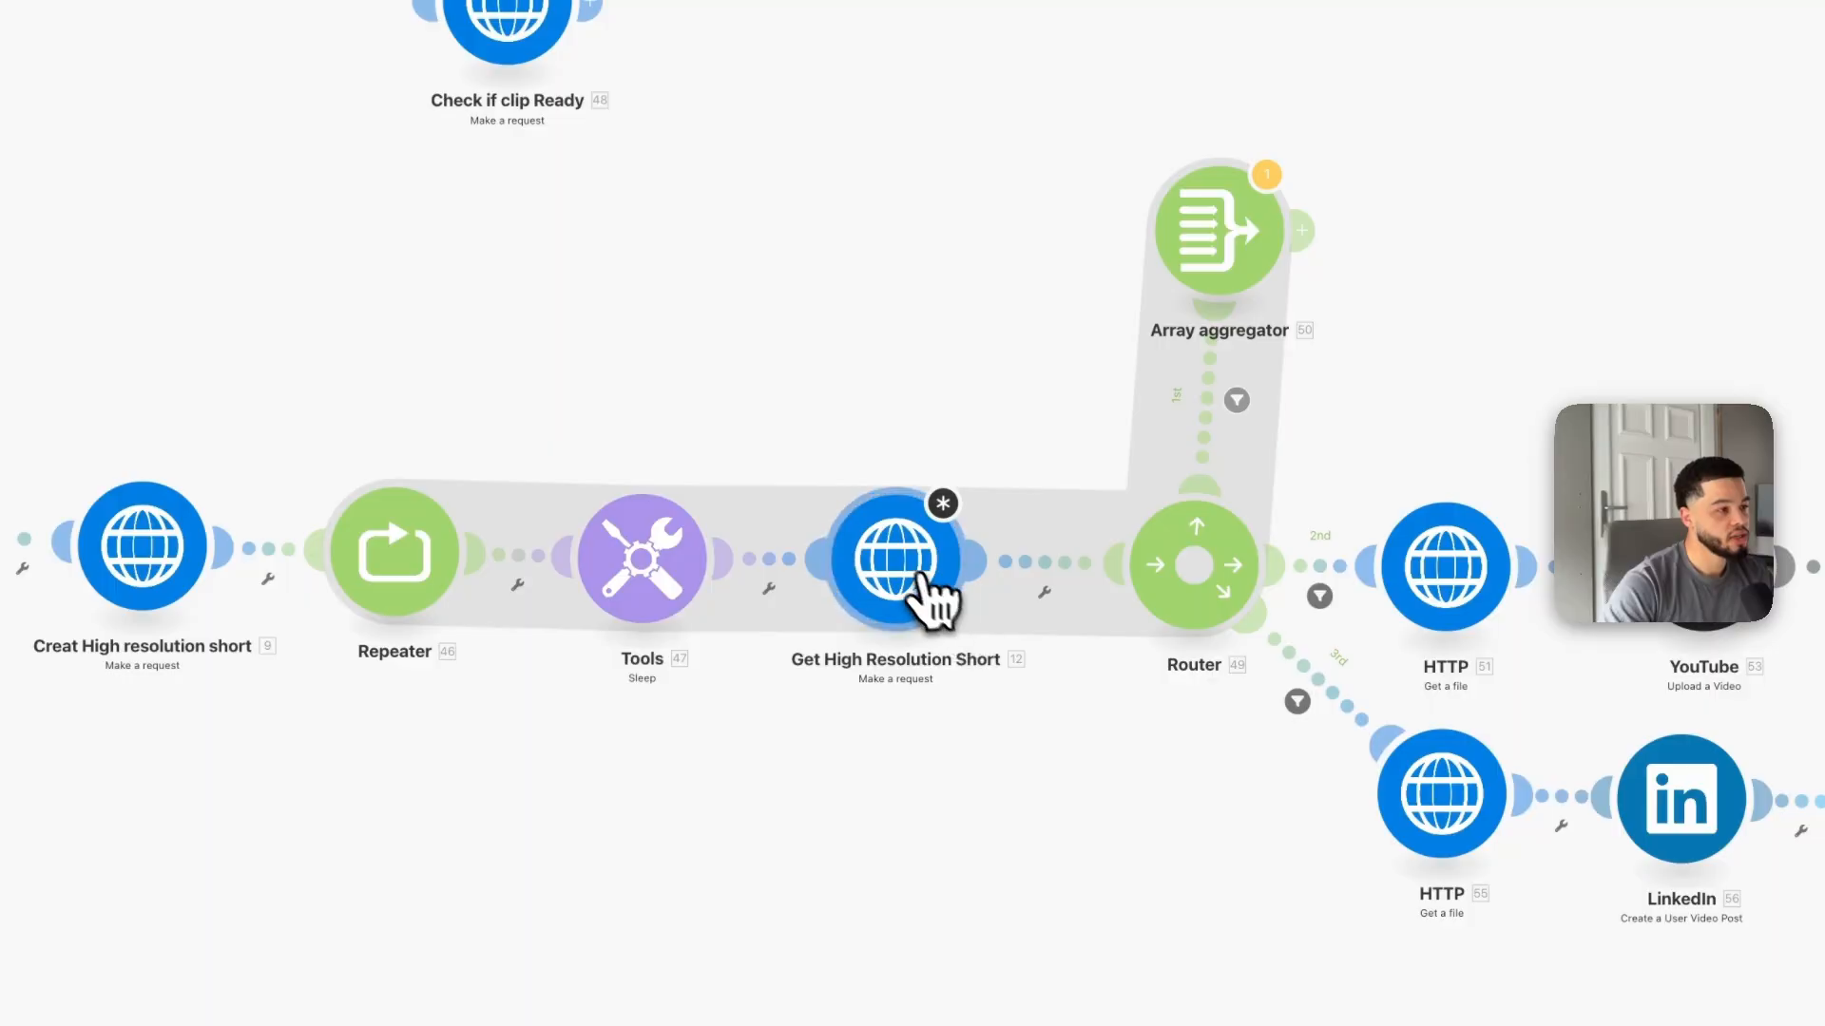
Step: Insert the Iterator's id into the Get High Resolution Short URL after the output_id and save
click(917, 570)
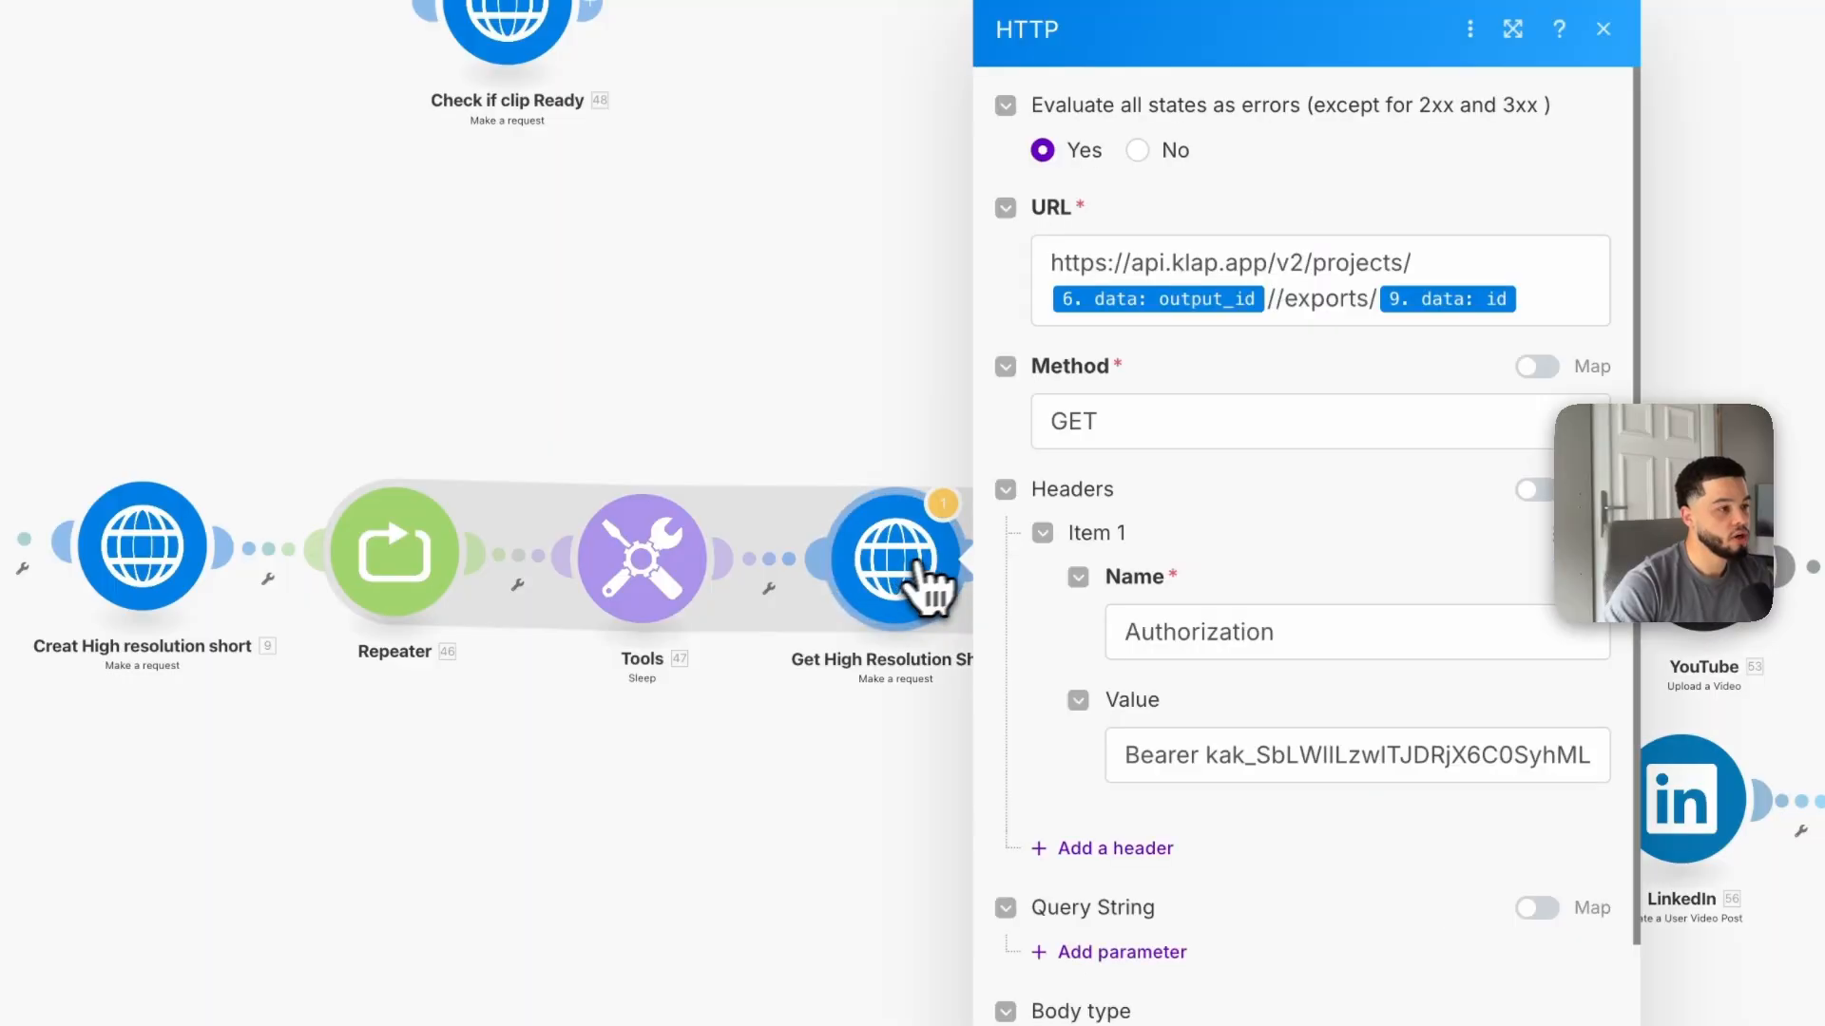
click(1275, 303)
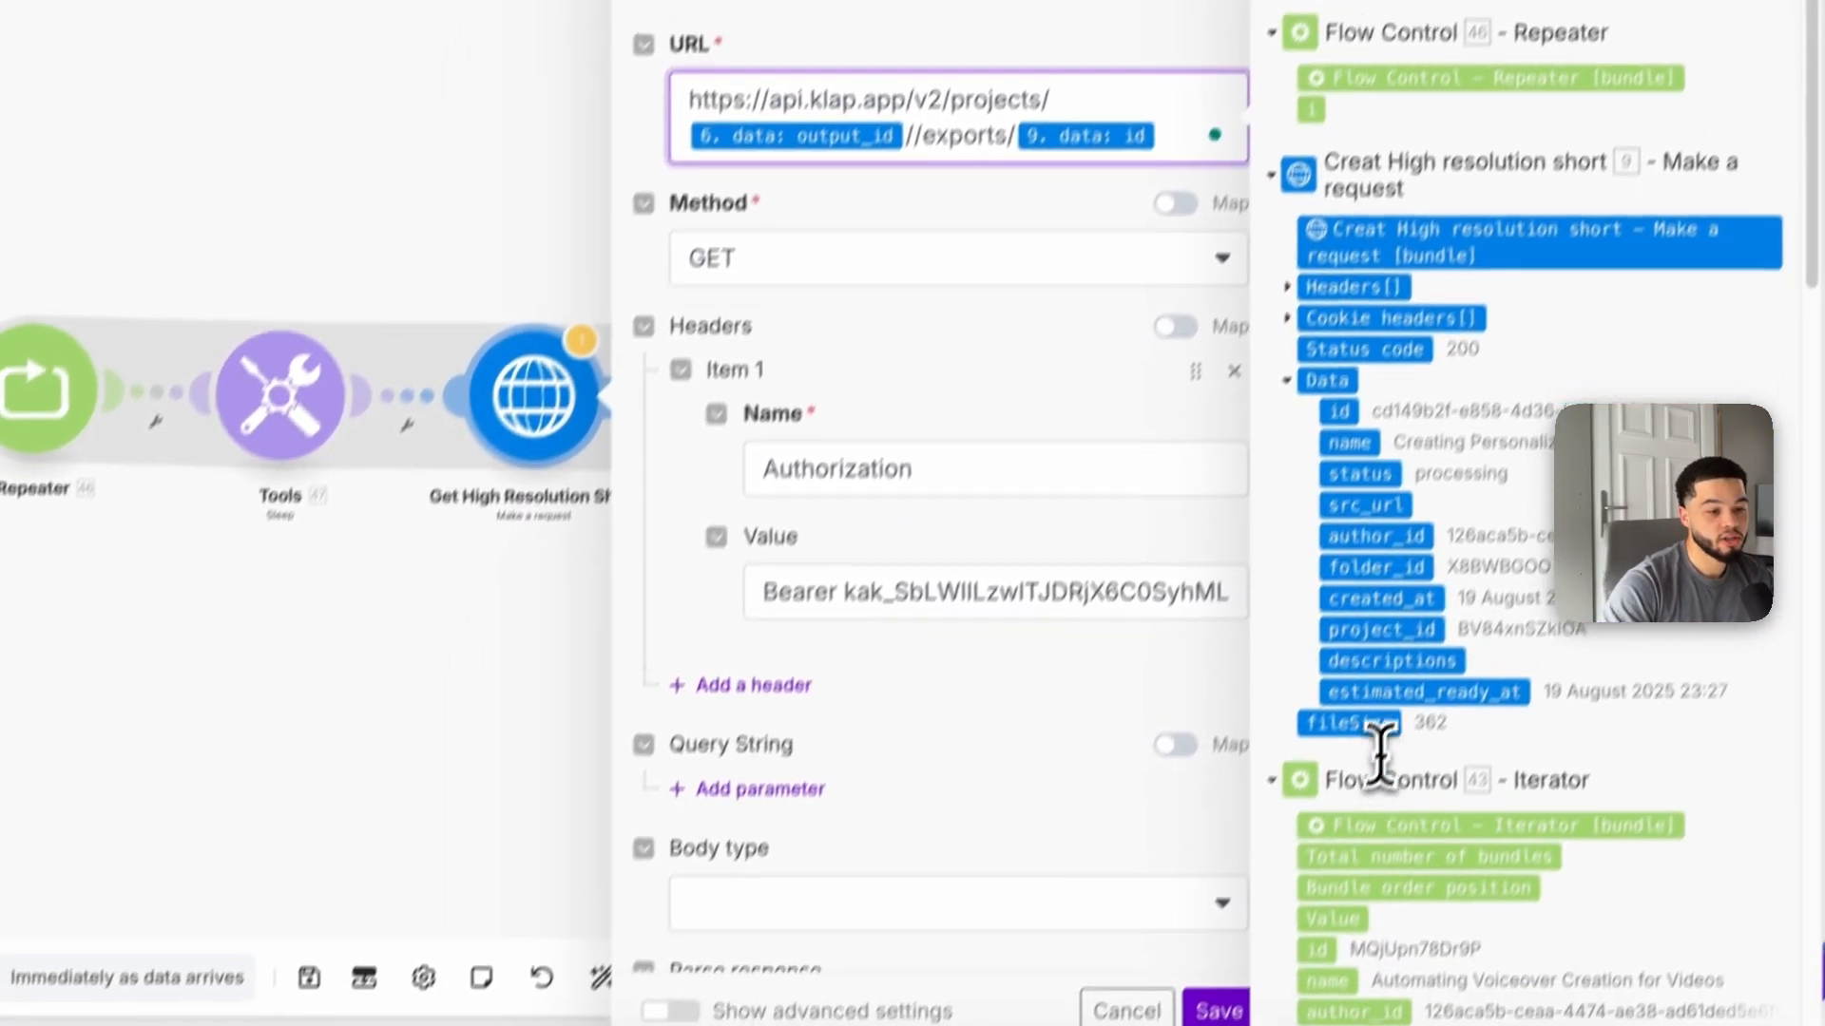
scroll(1378, 756, down, 1)
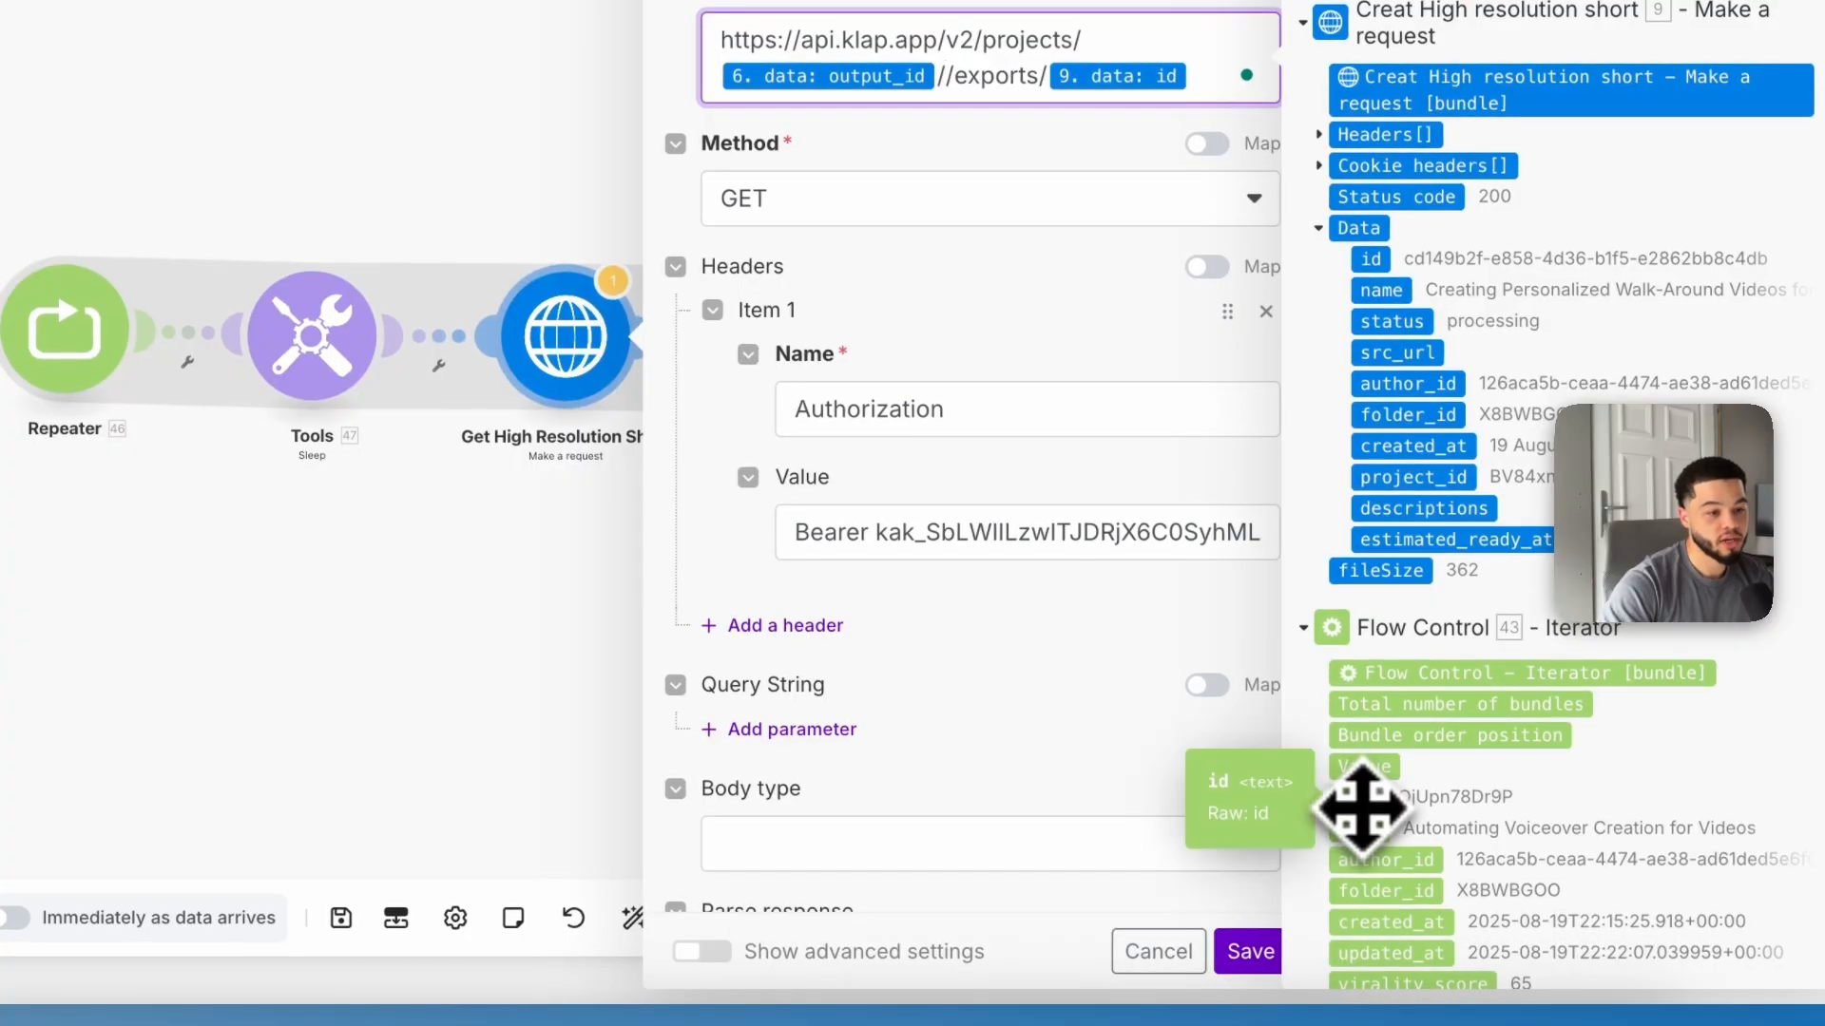
click(1361, 806)
click(1248, 951)
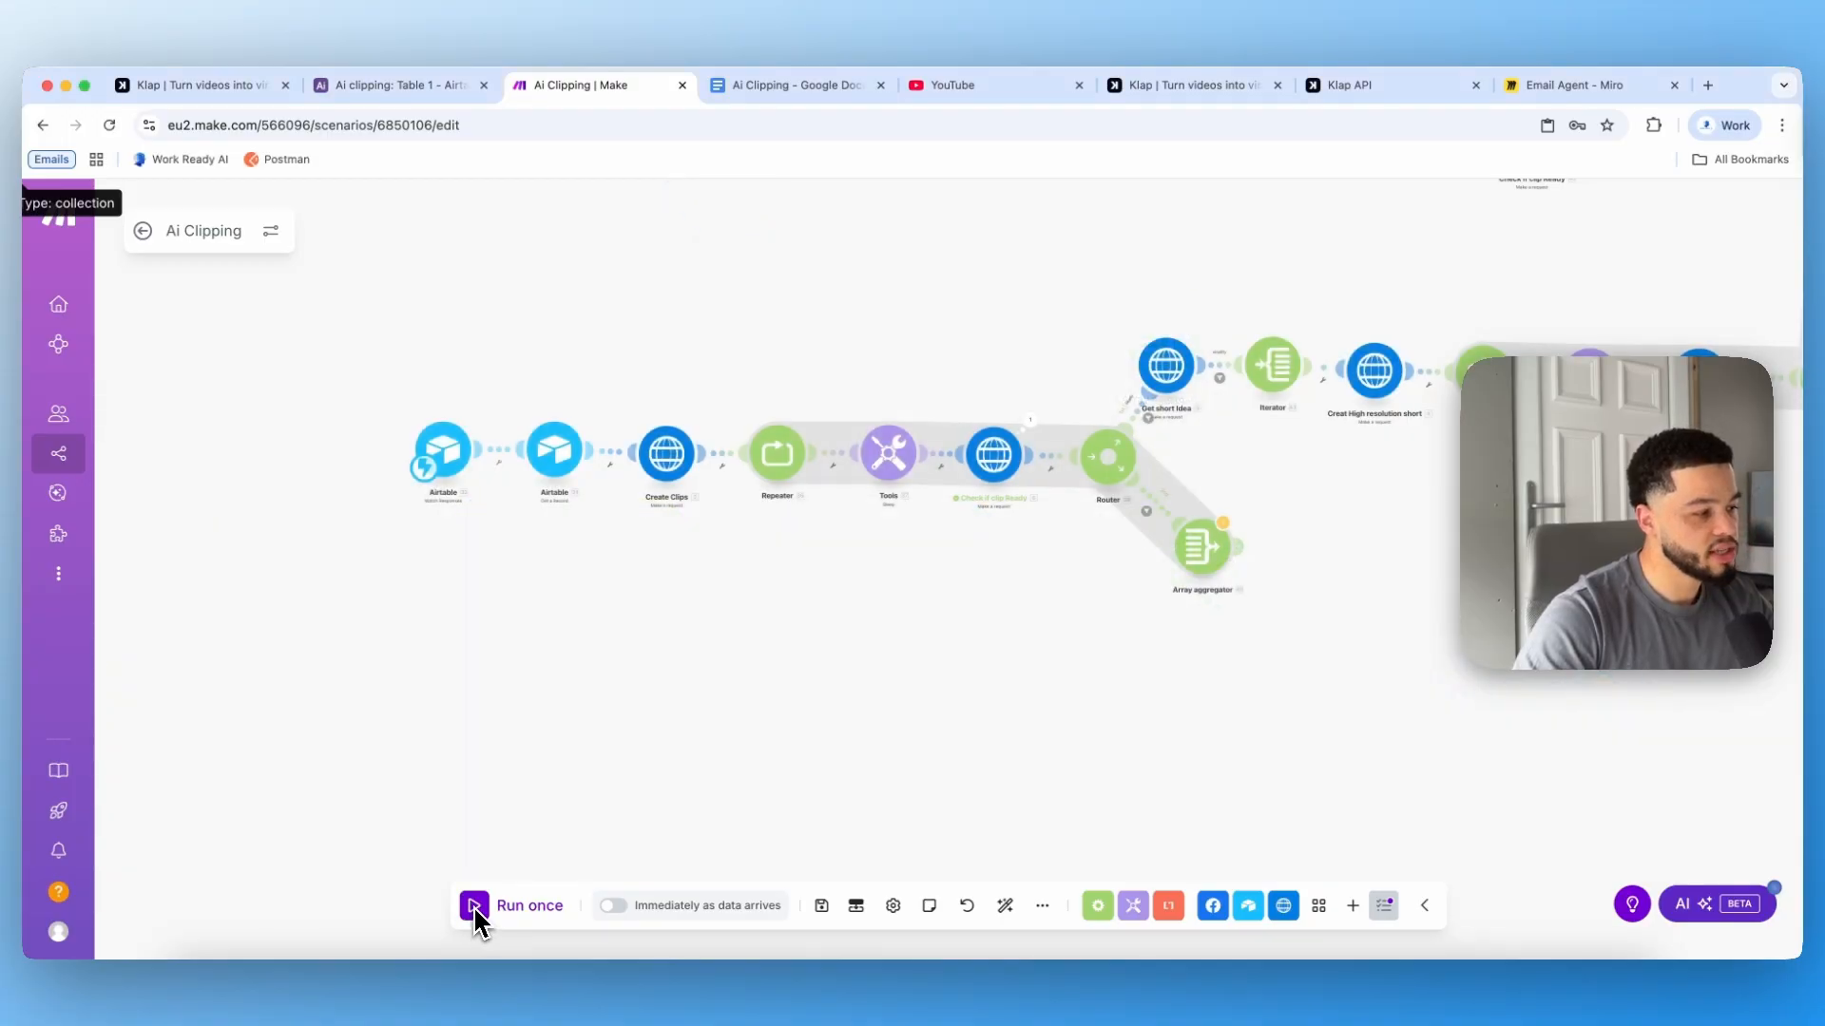
Step: Run the scenario once, proceeding despite the warnings
click(475, 908)
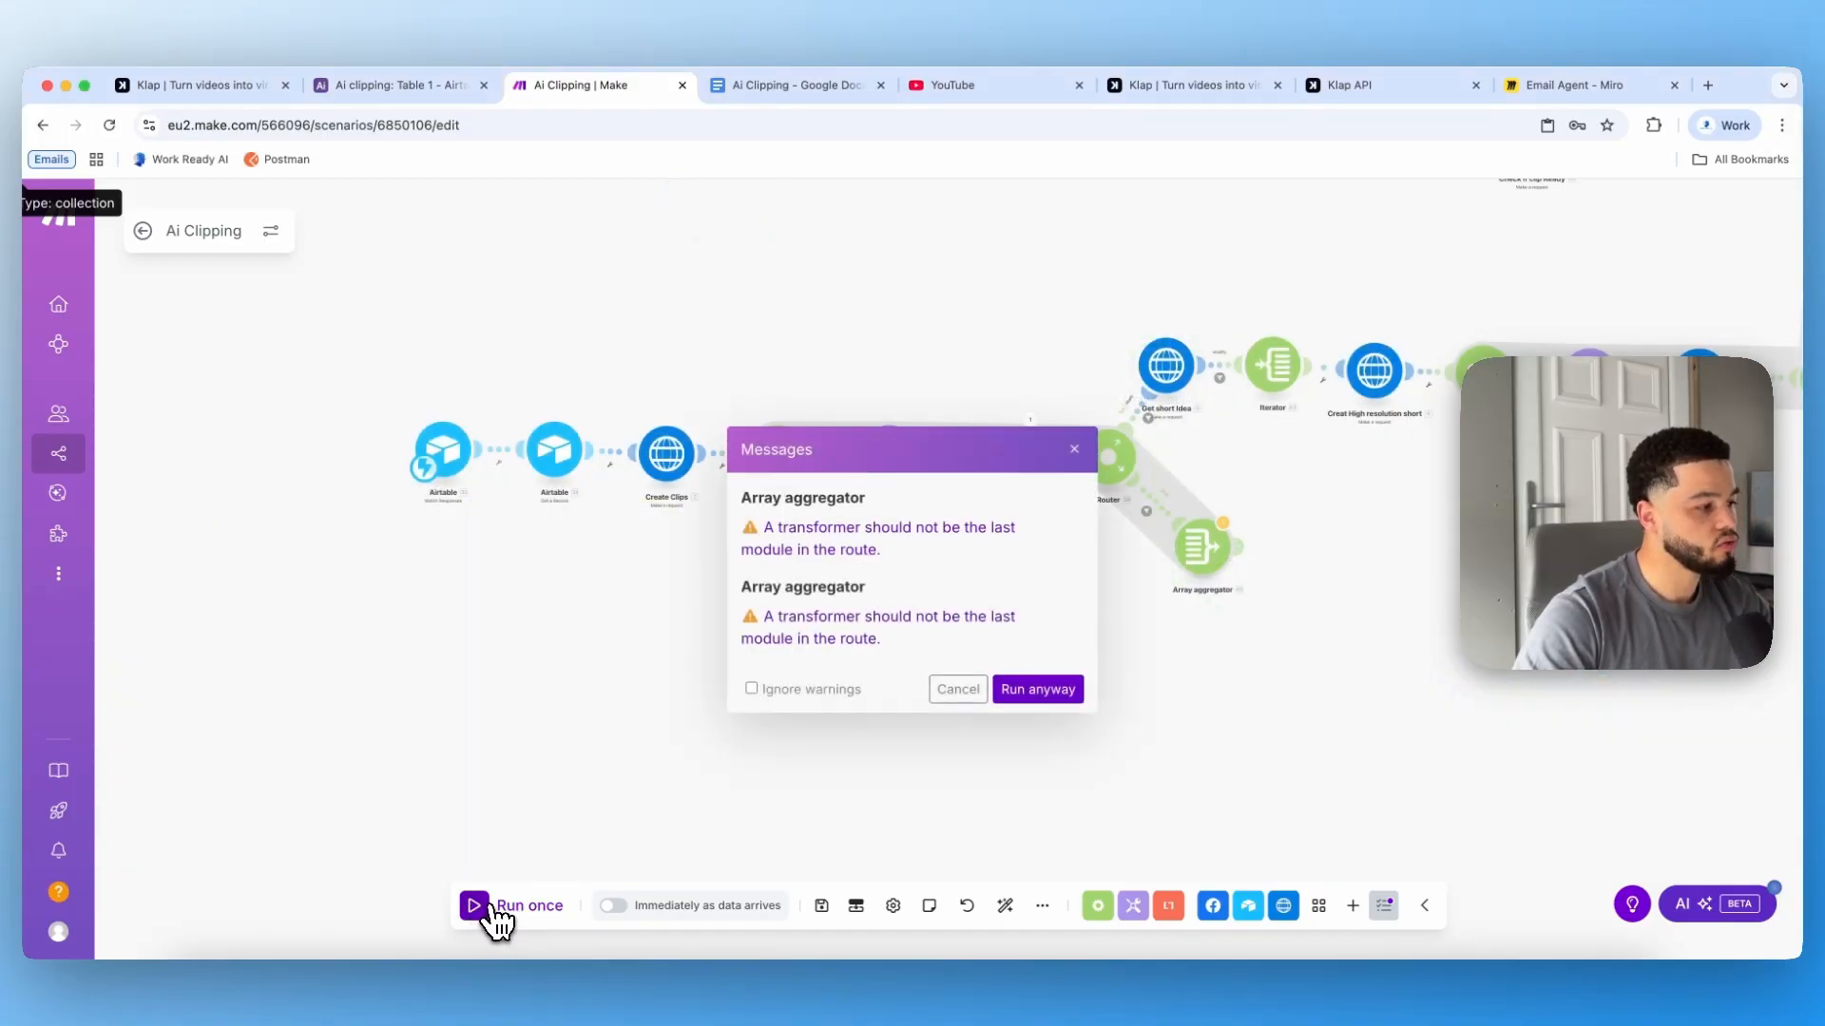
click(1040, 689)
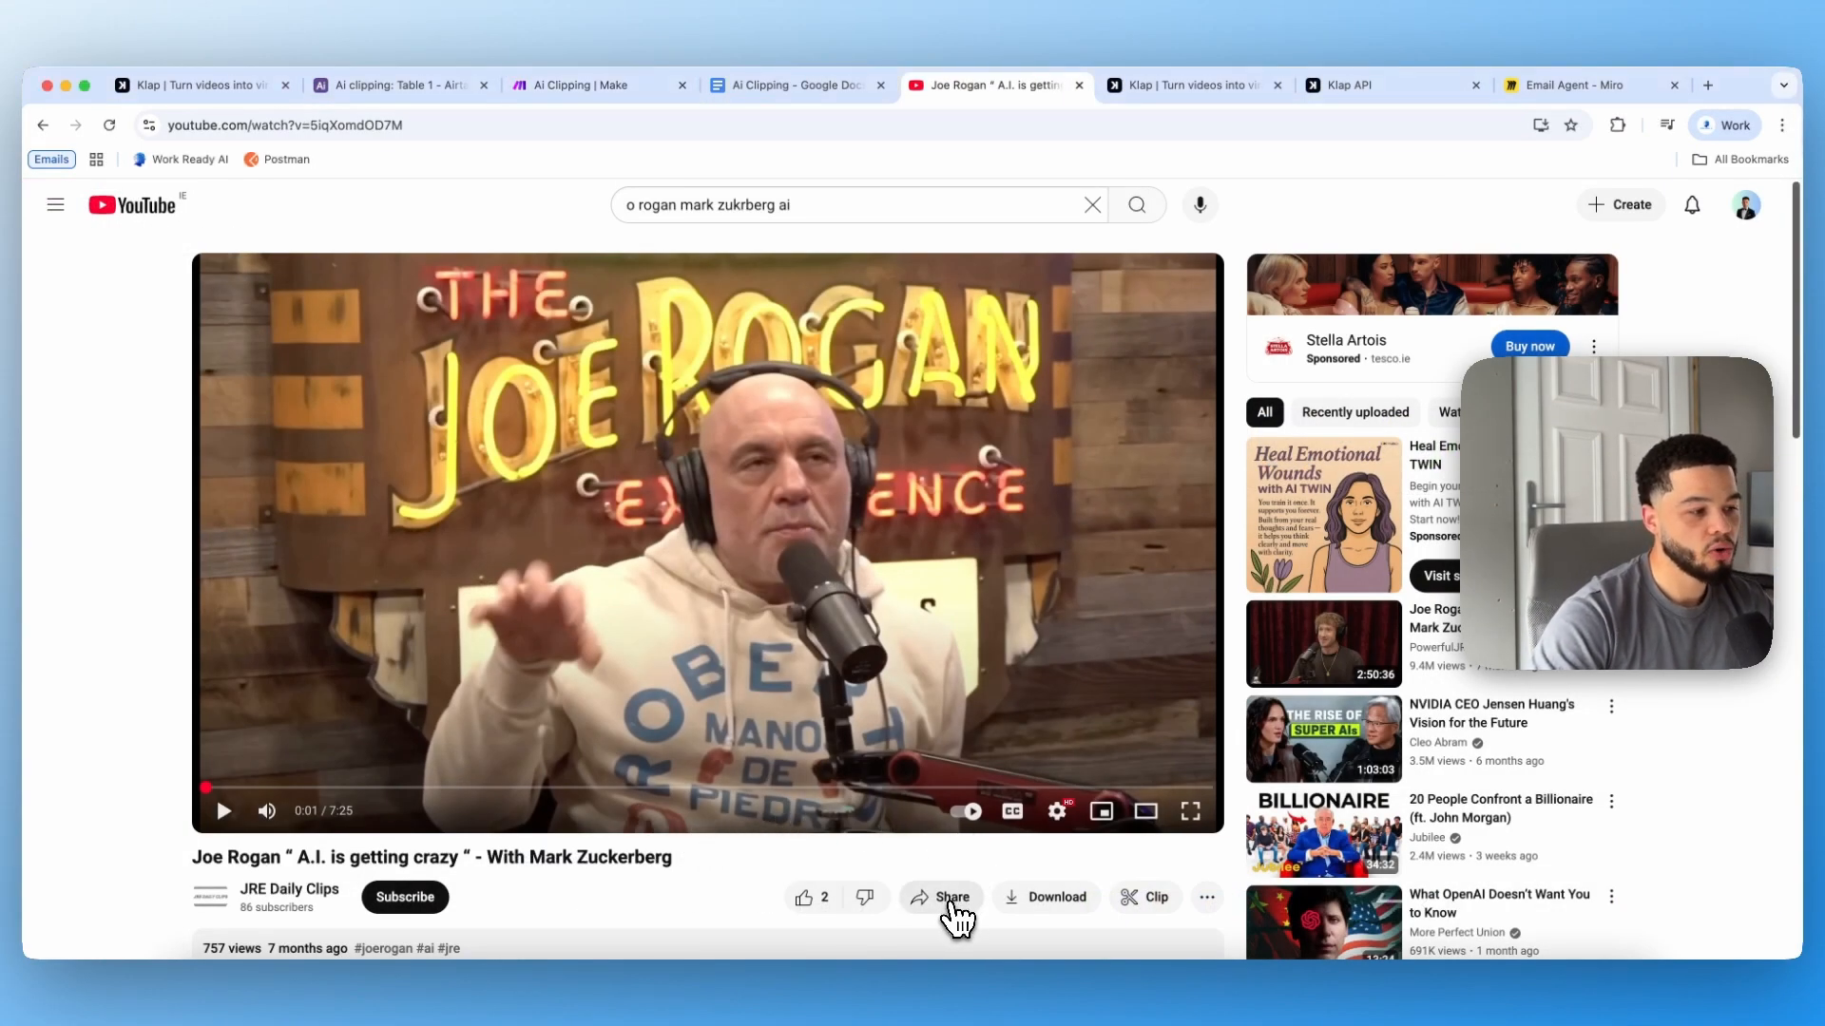
Step: Copy the Joe Rogan YouTube video's share link
click(951, 910)
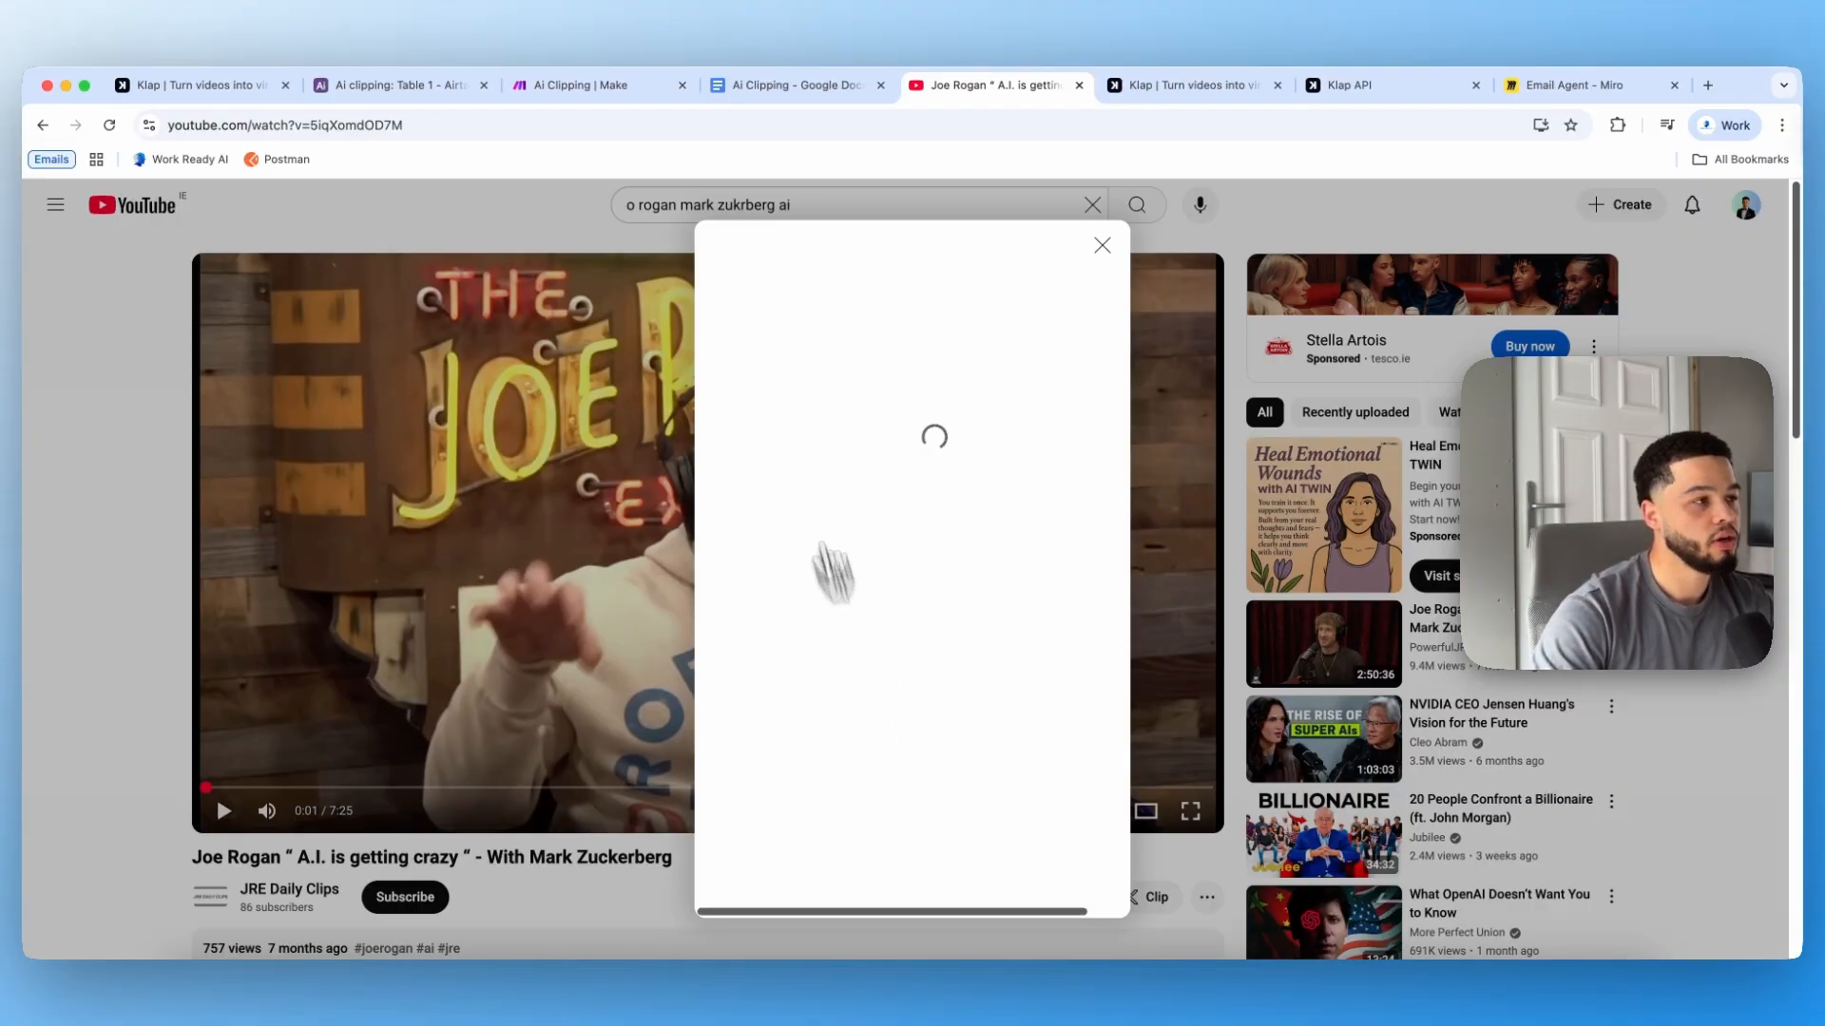
click(575, 131)
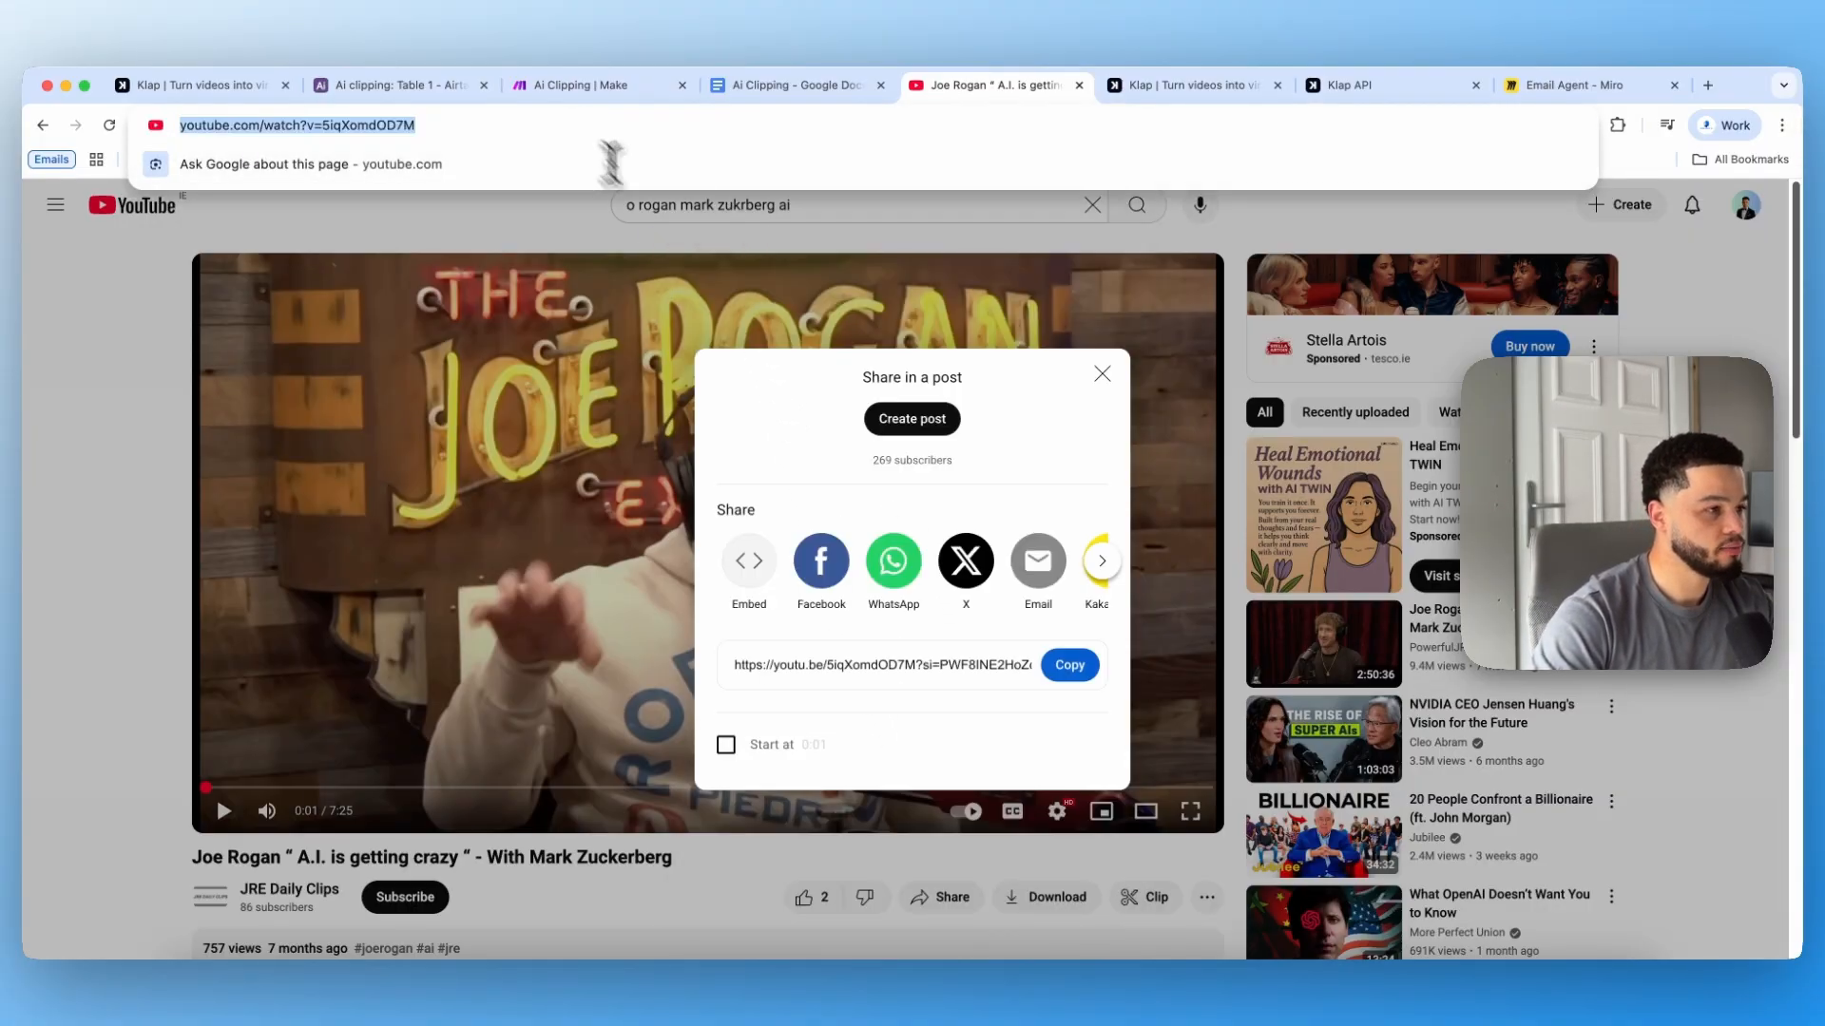
click(1068, 666)
click(495, 125)
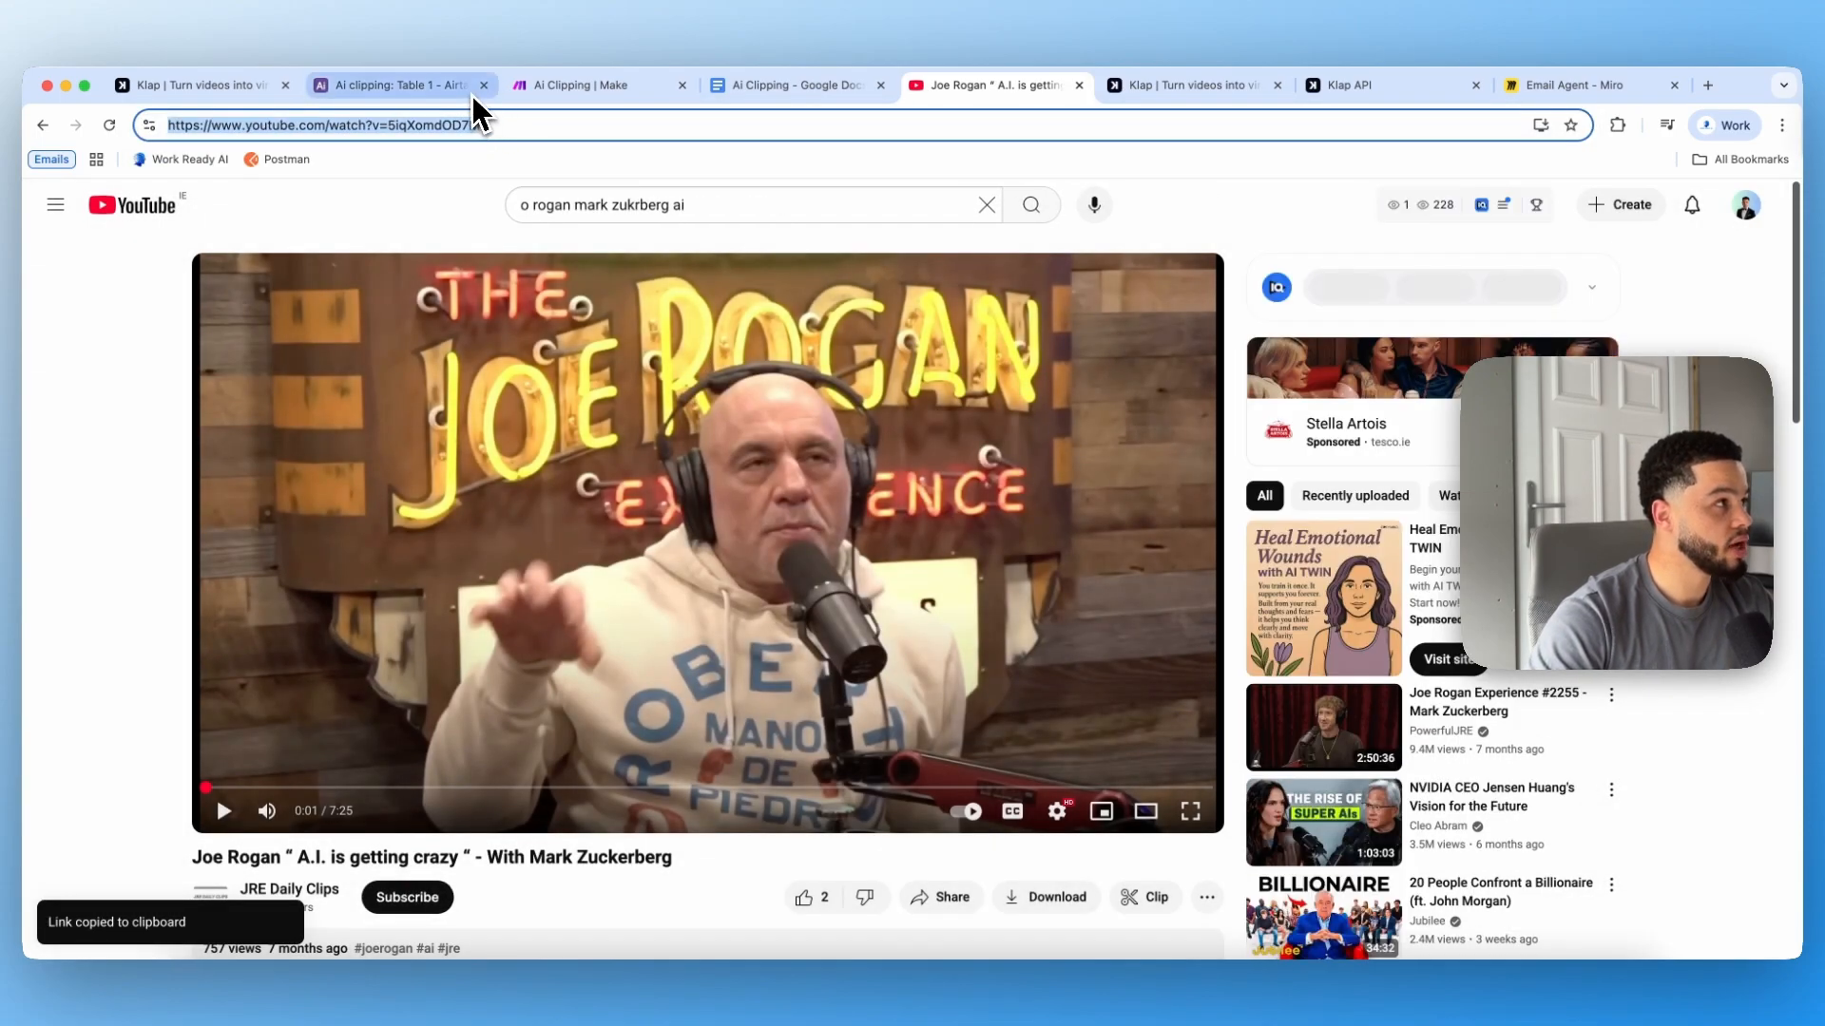
Step: Submit the Clipping Form with the copied video URL, 2 as the amount of shorts, and an e-mail address
click(475, 90)
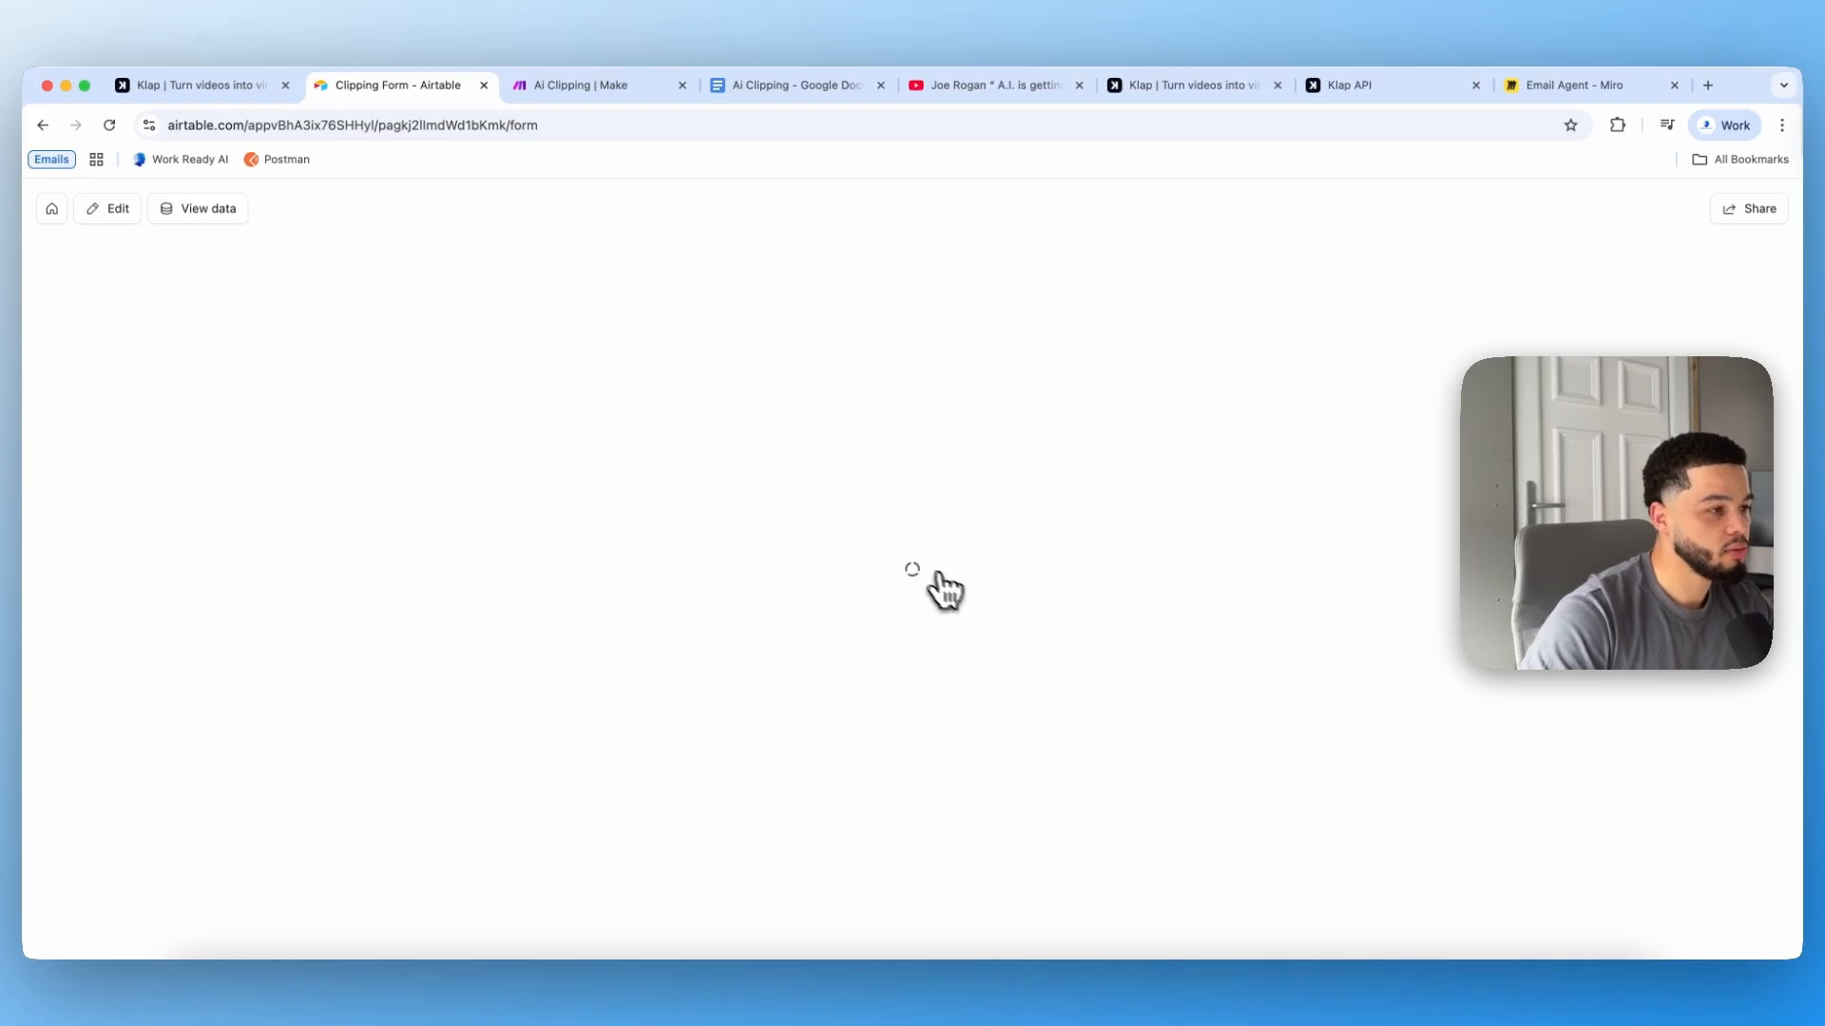
key(super+v)
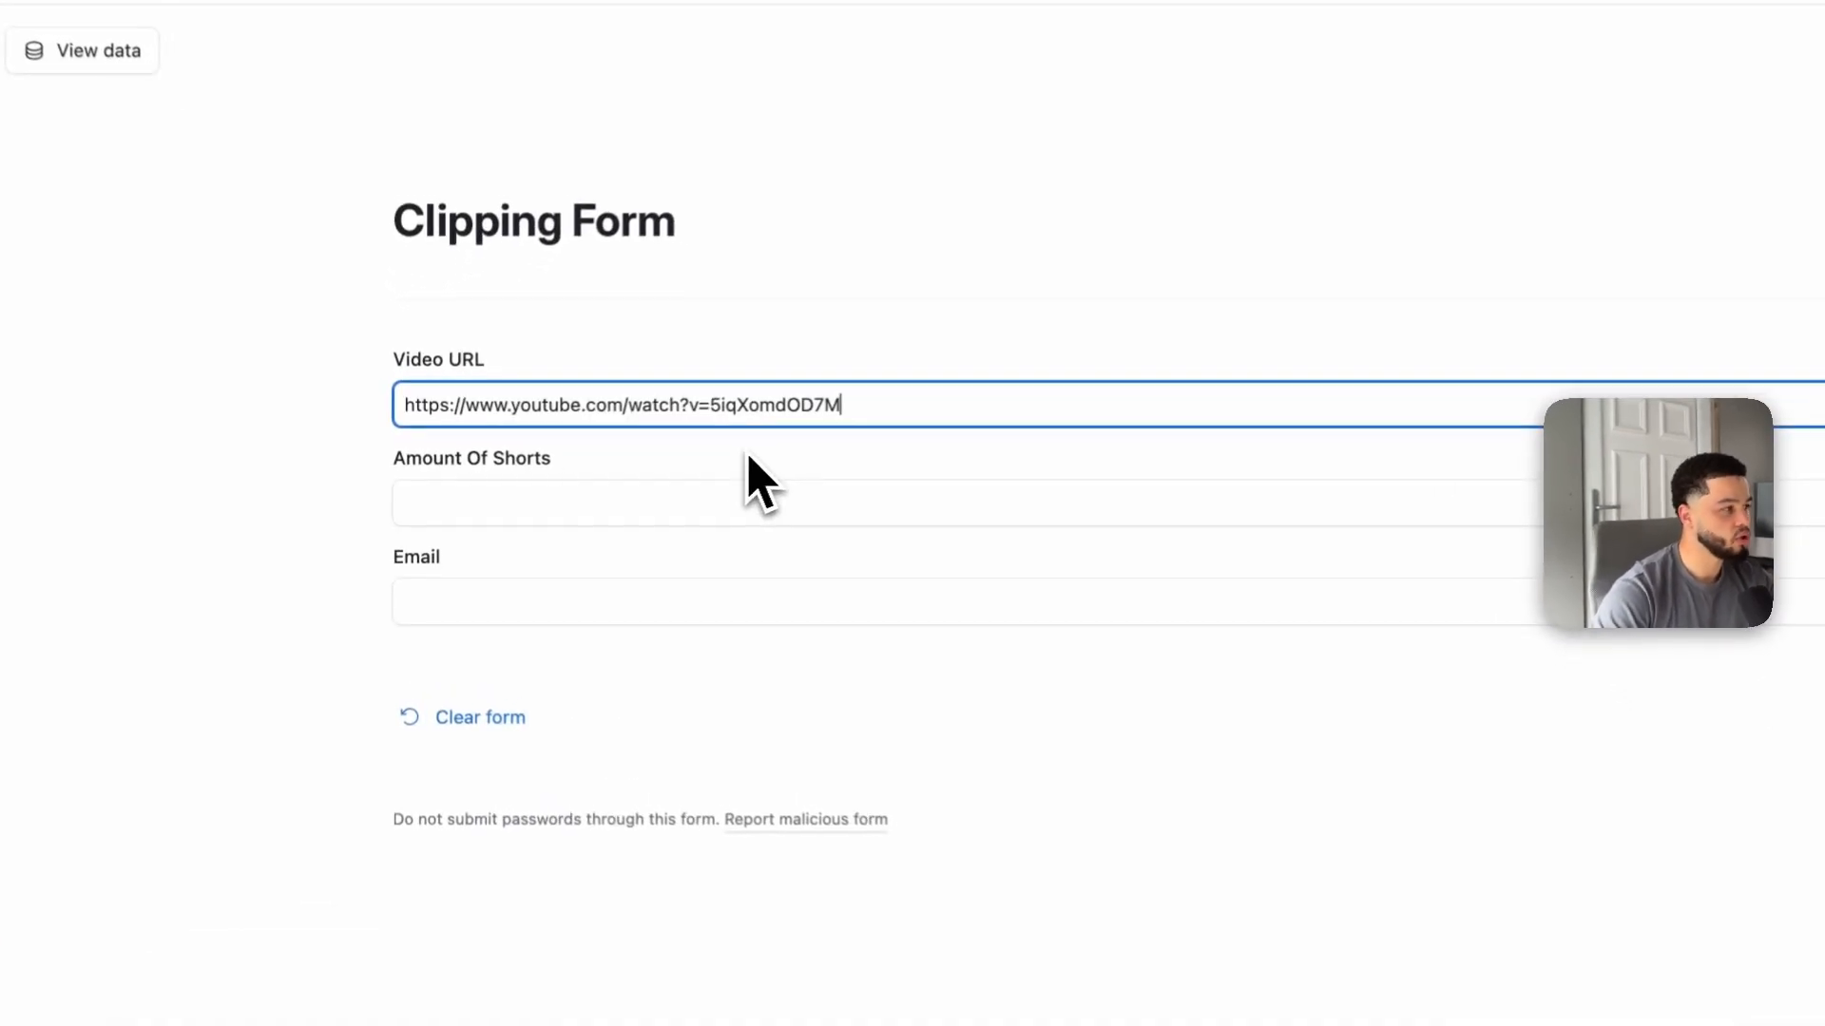
click(557, 504)
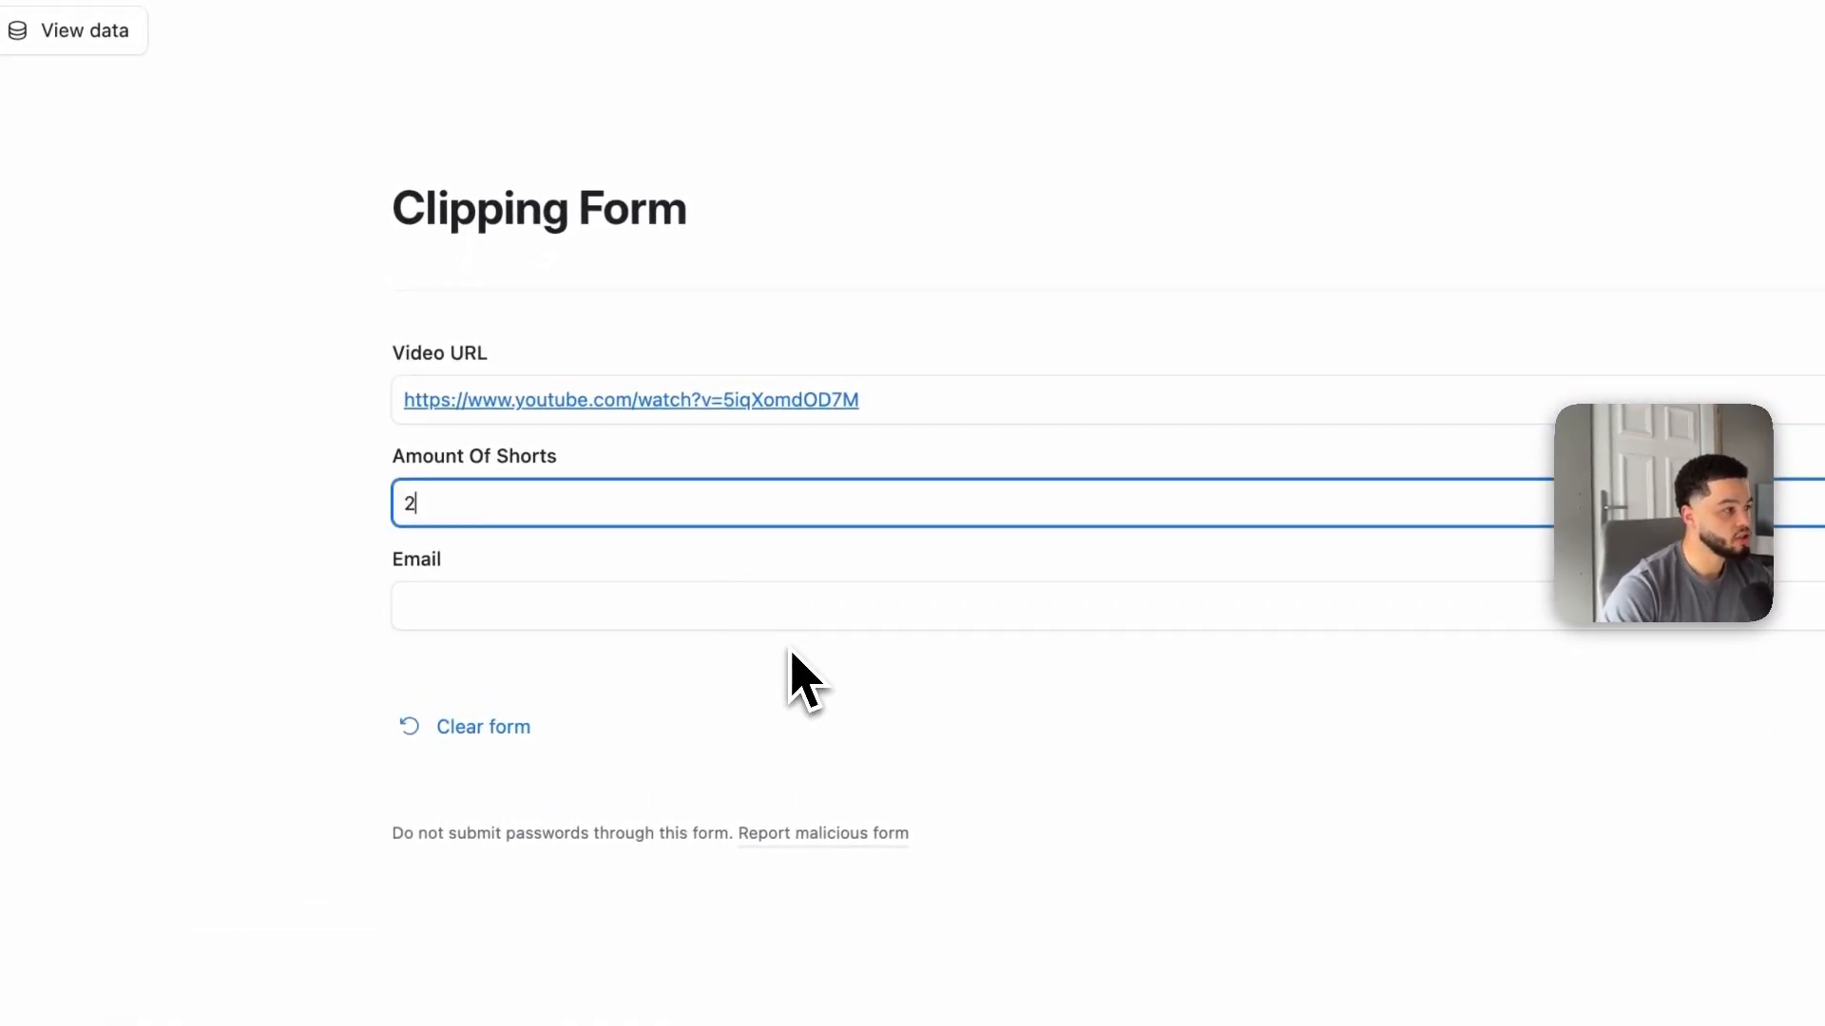
click(582, 619)
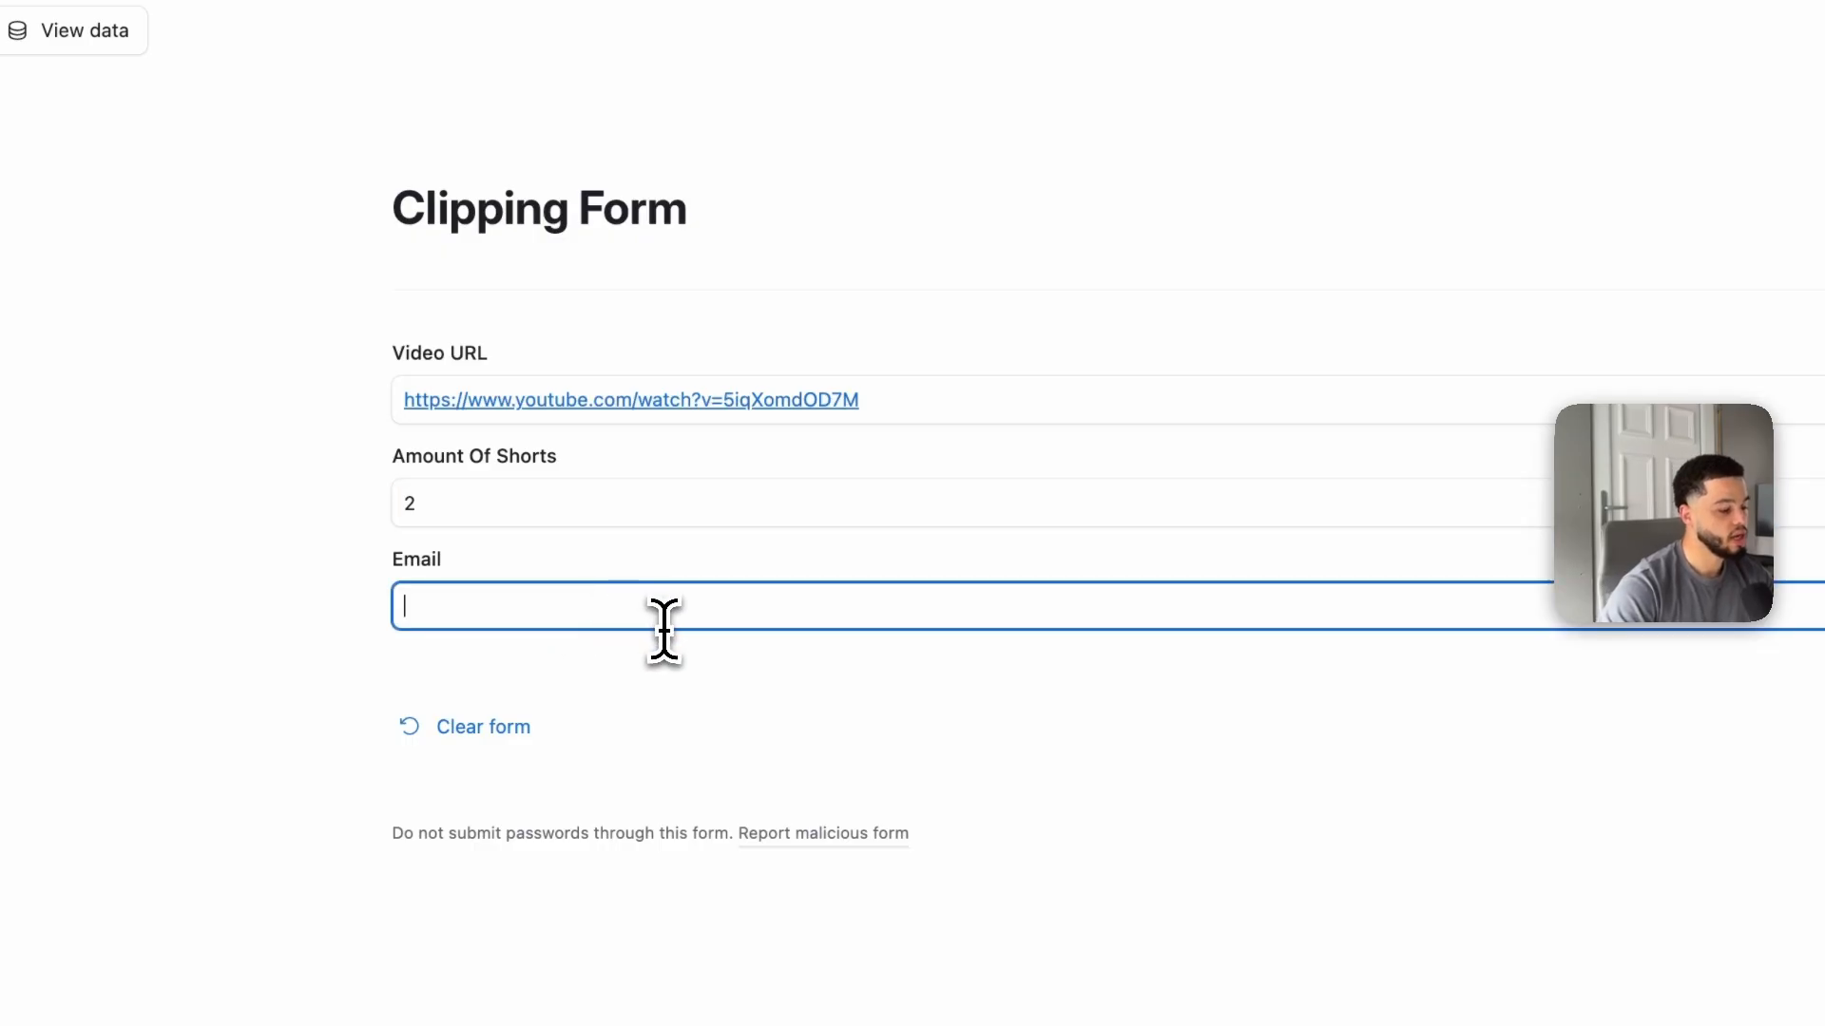
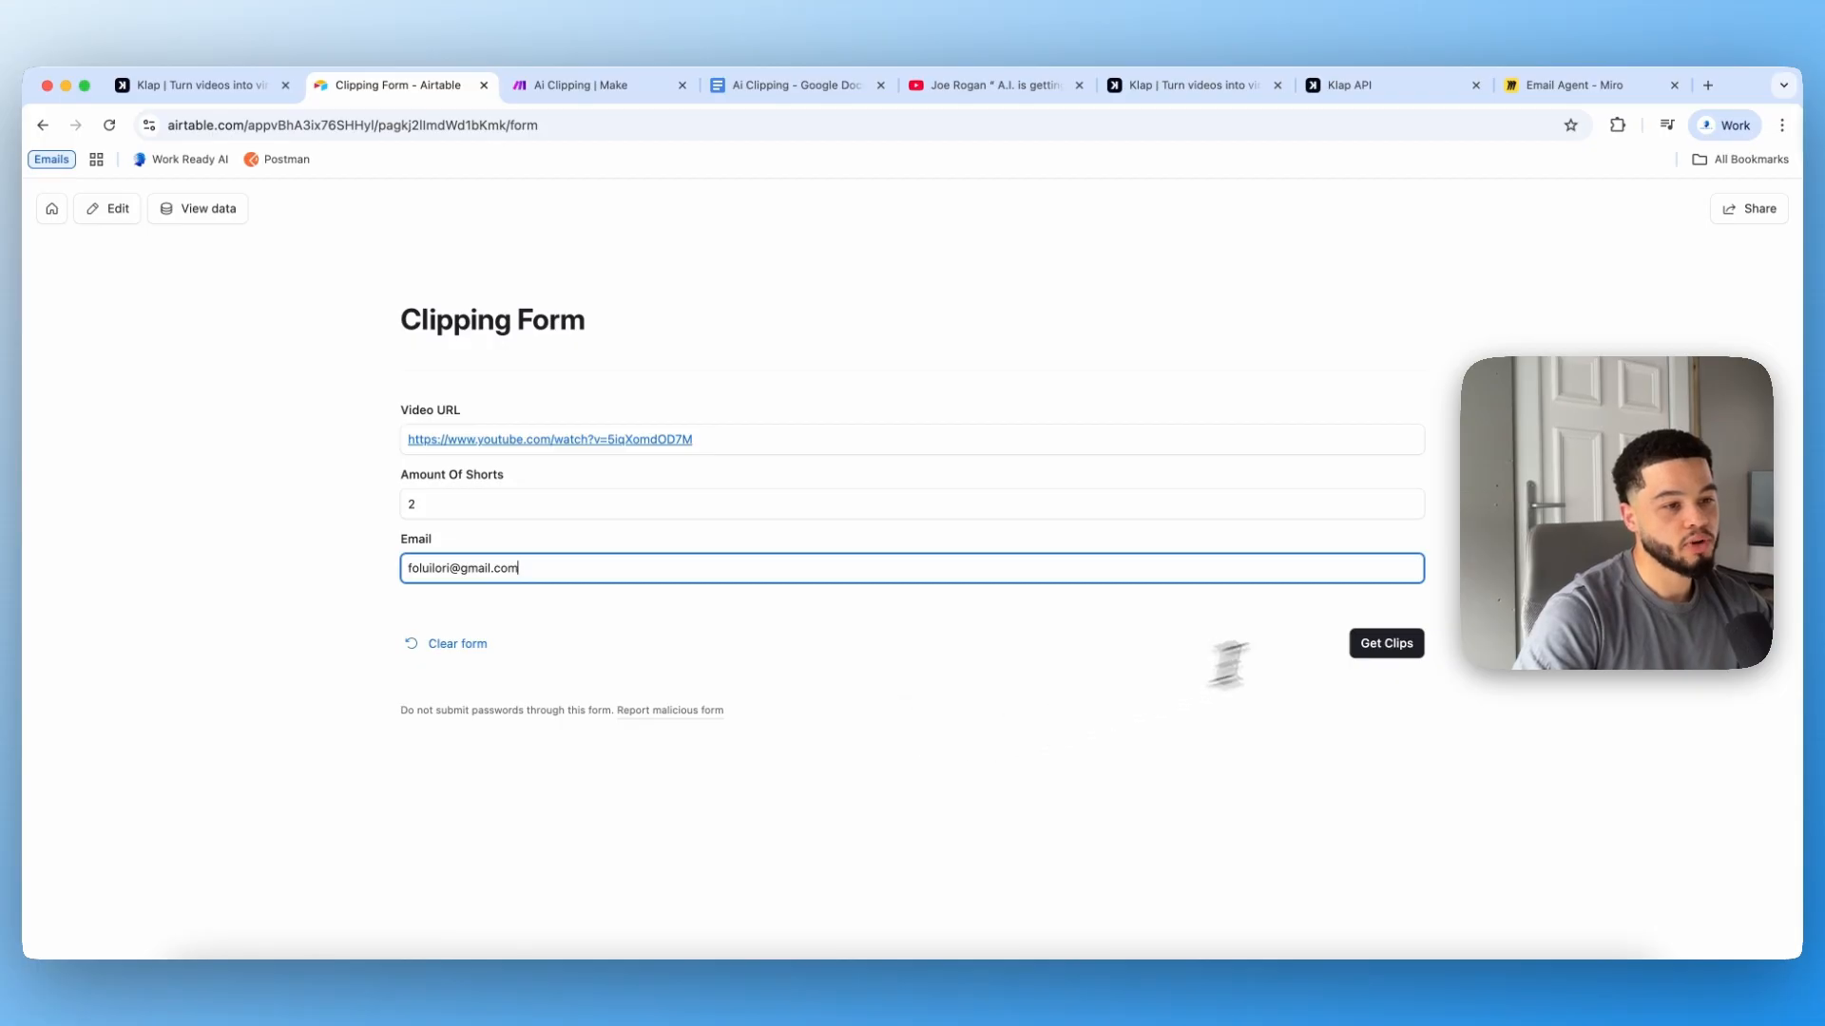
click(1389, 644)
Step: Inspect the Create Clips module's output data in the running scenario
click(635, 84)
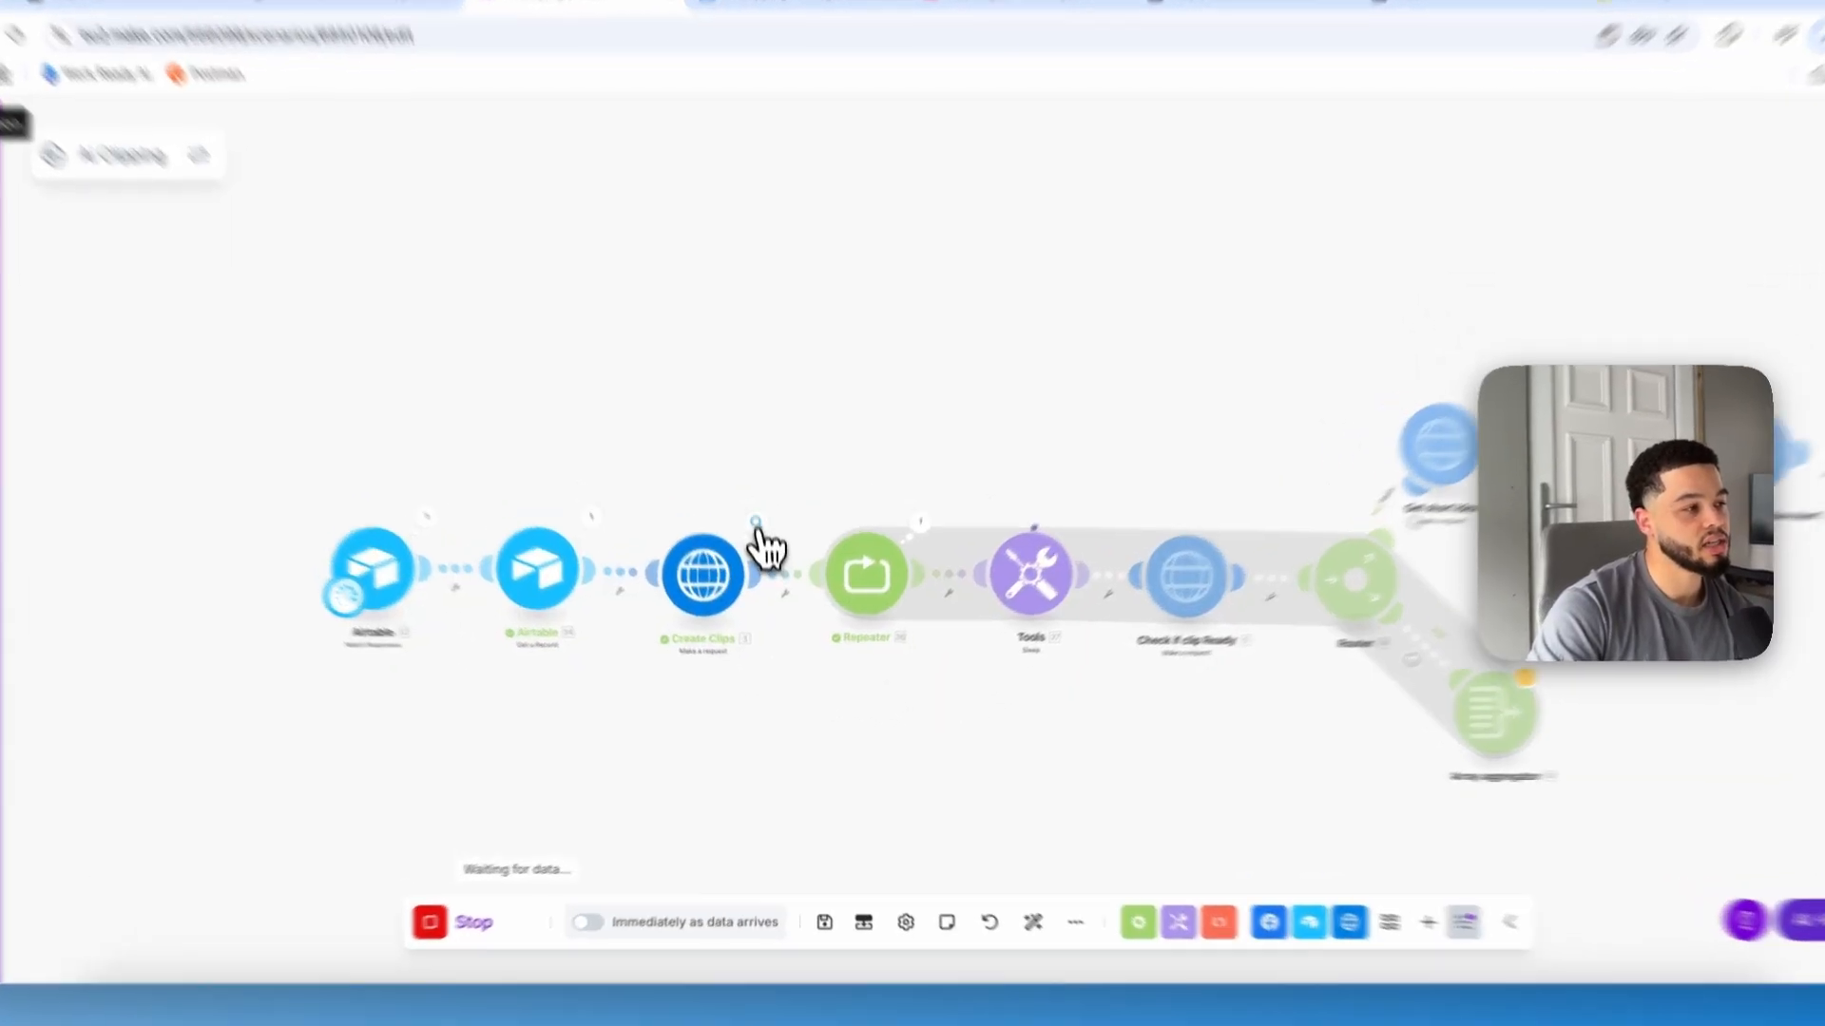
click(763, 554)
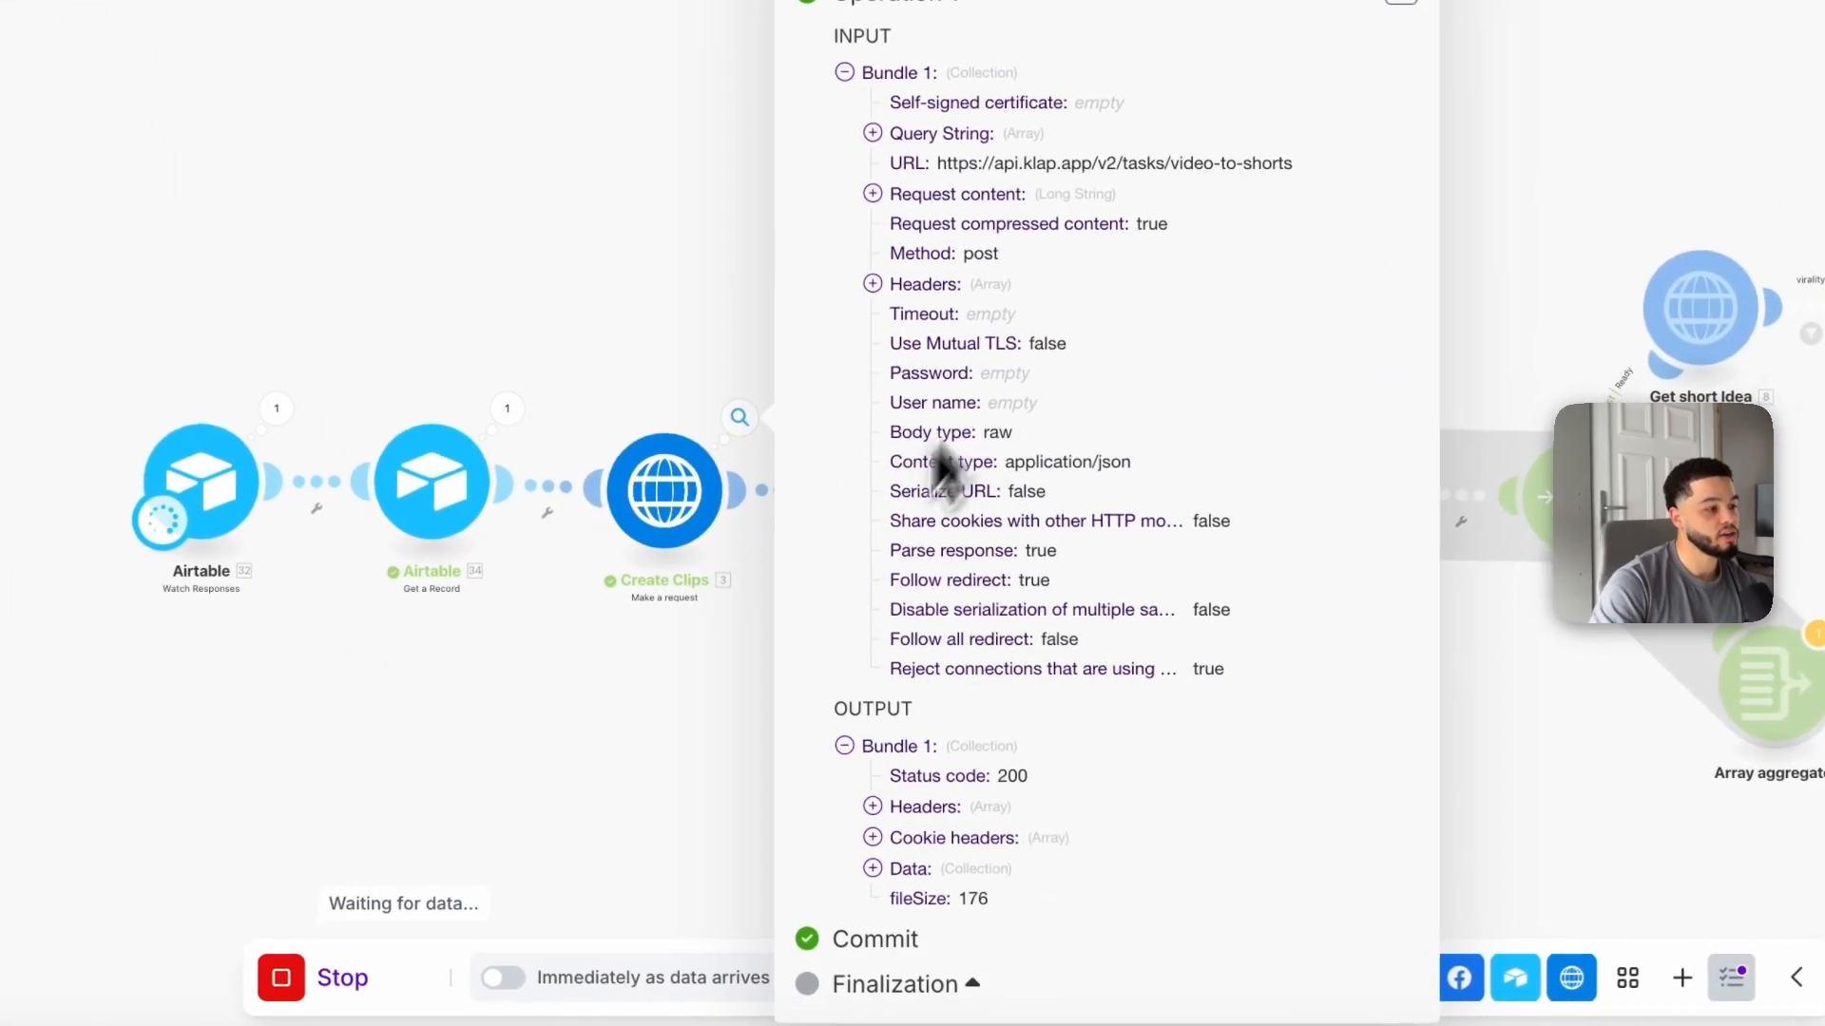
click(903, 869)
scroll(1022, 751, down, 2)
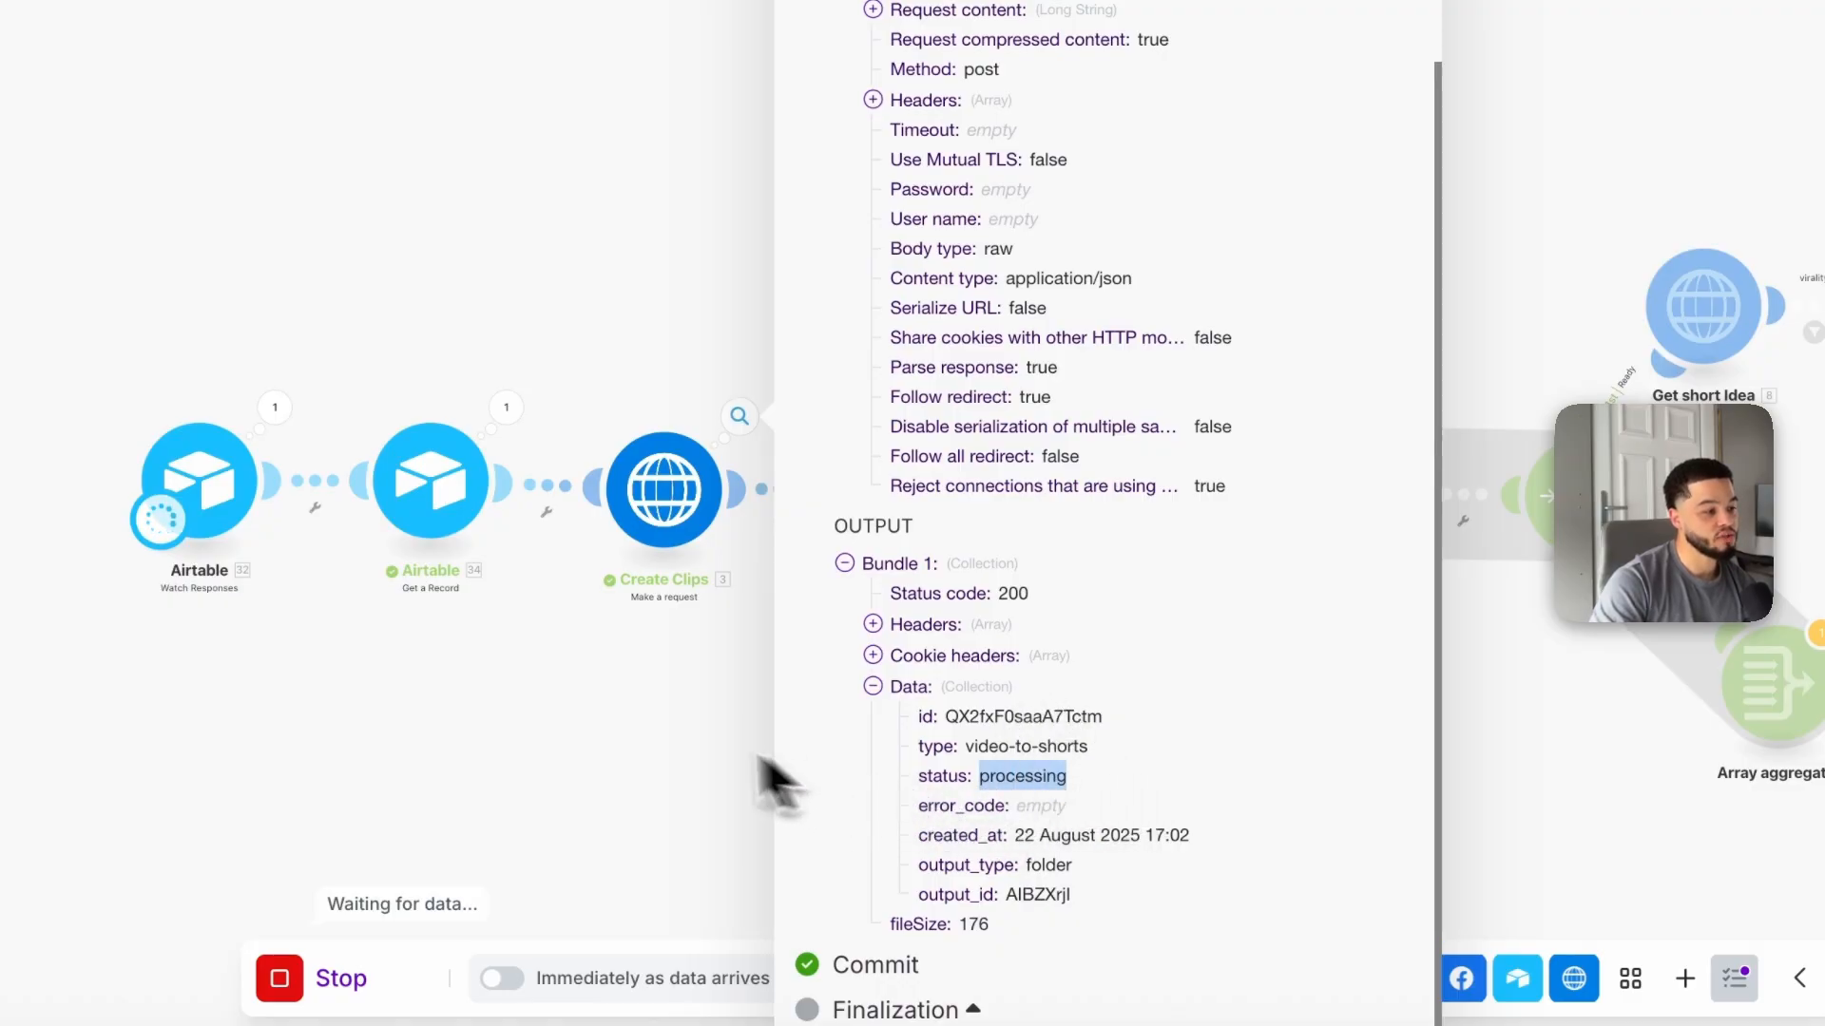
click(648, 730)
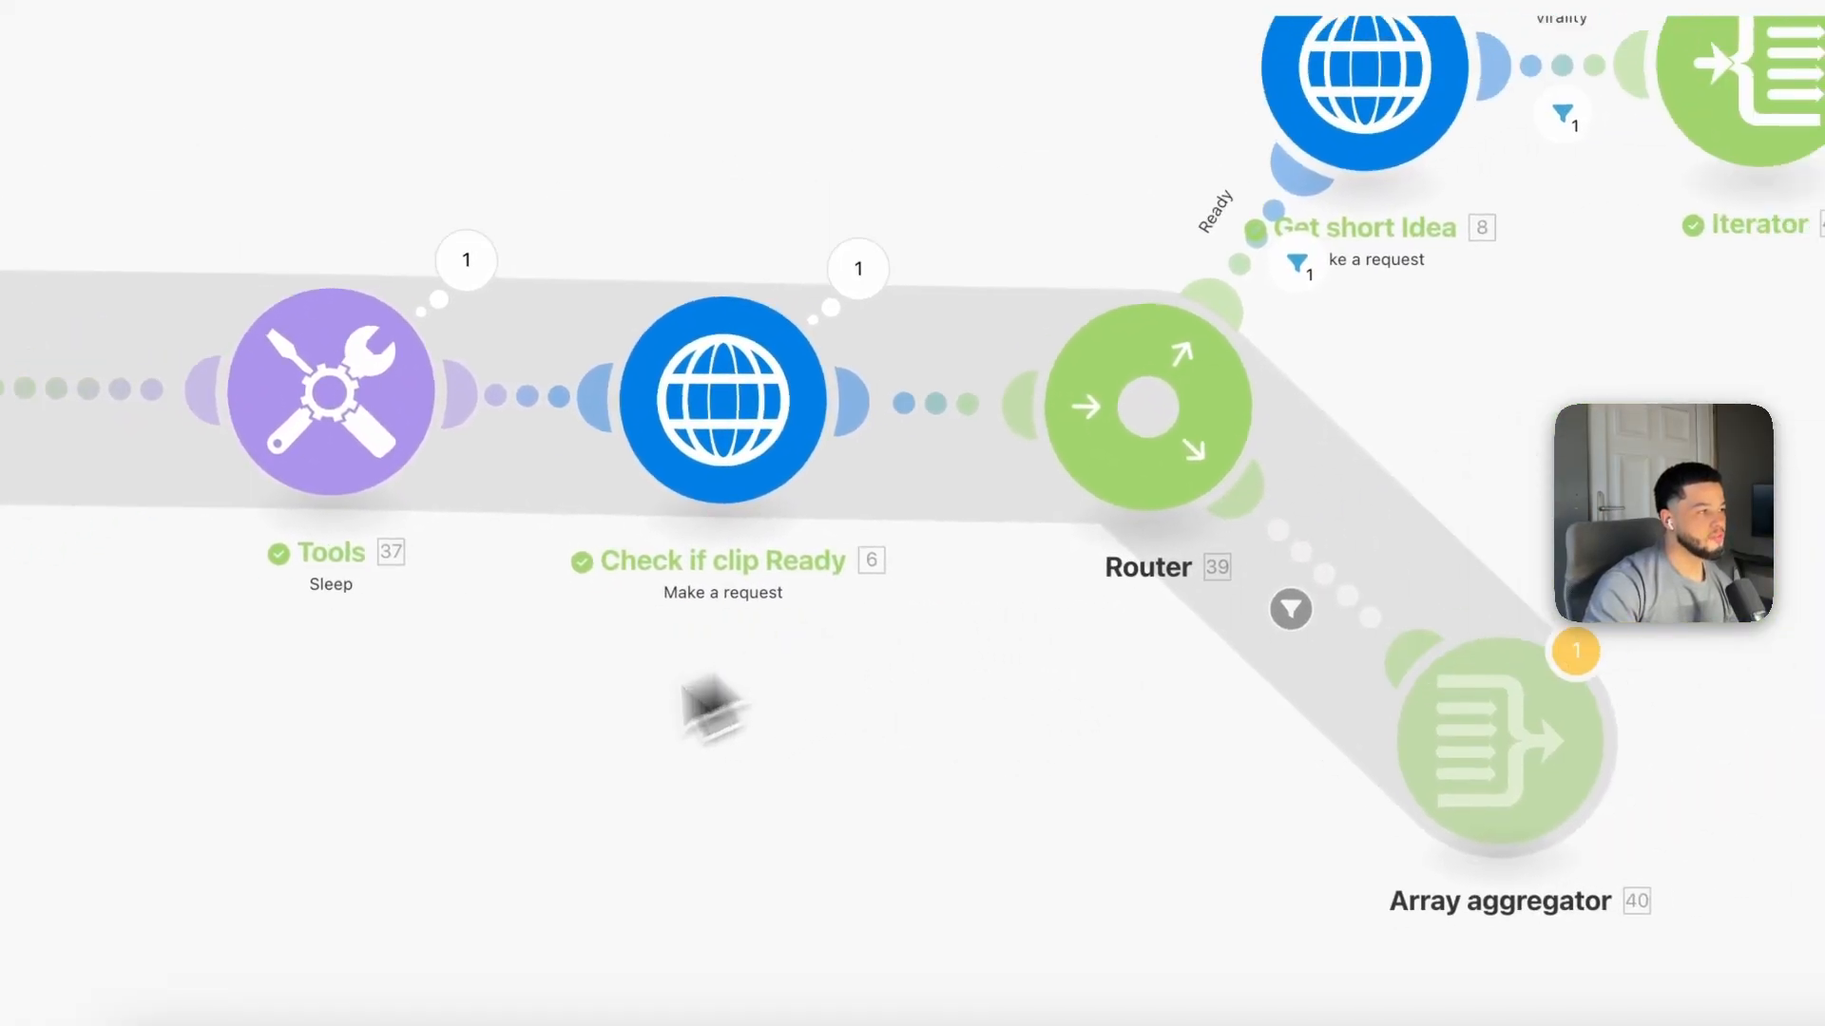
Step: Review the run's execution results across the modules and routes
drag(696, 680, 453, 746)
drag(1282, 503, 910, 760)
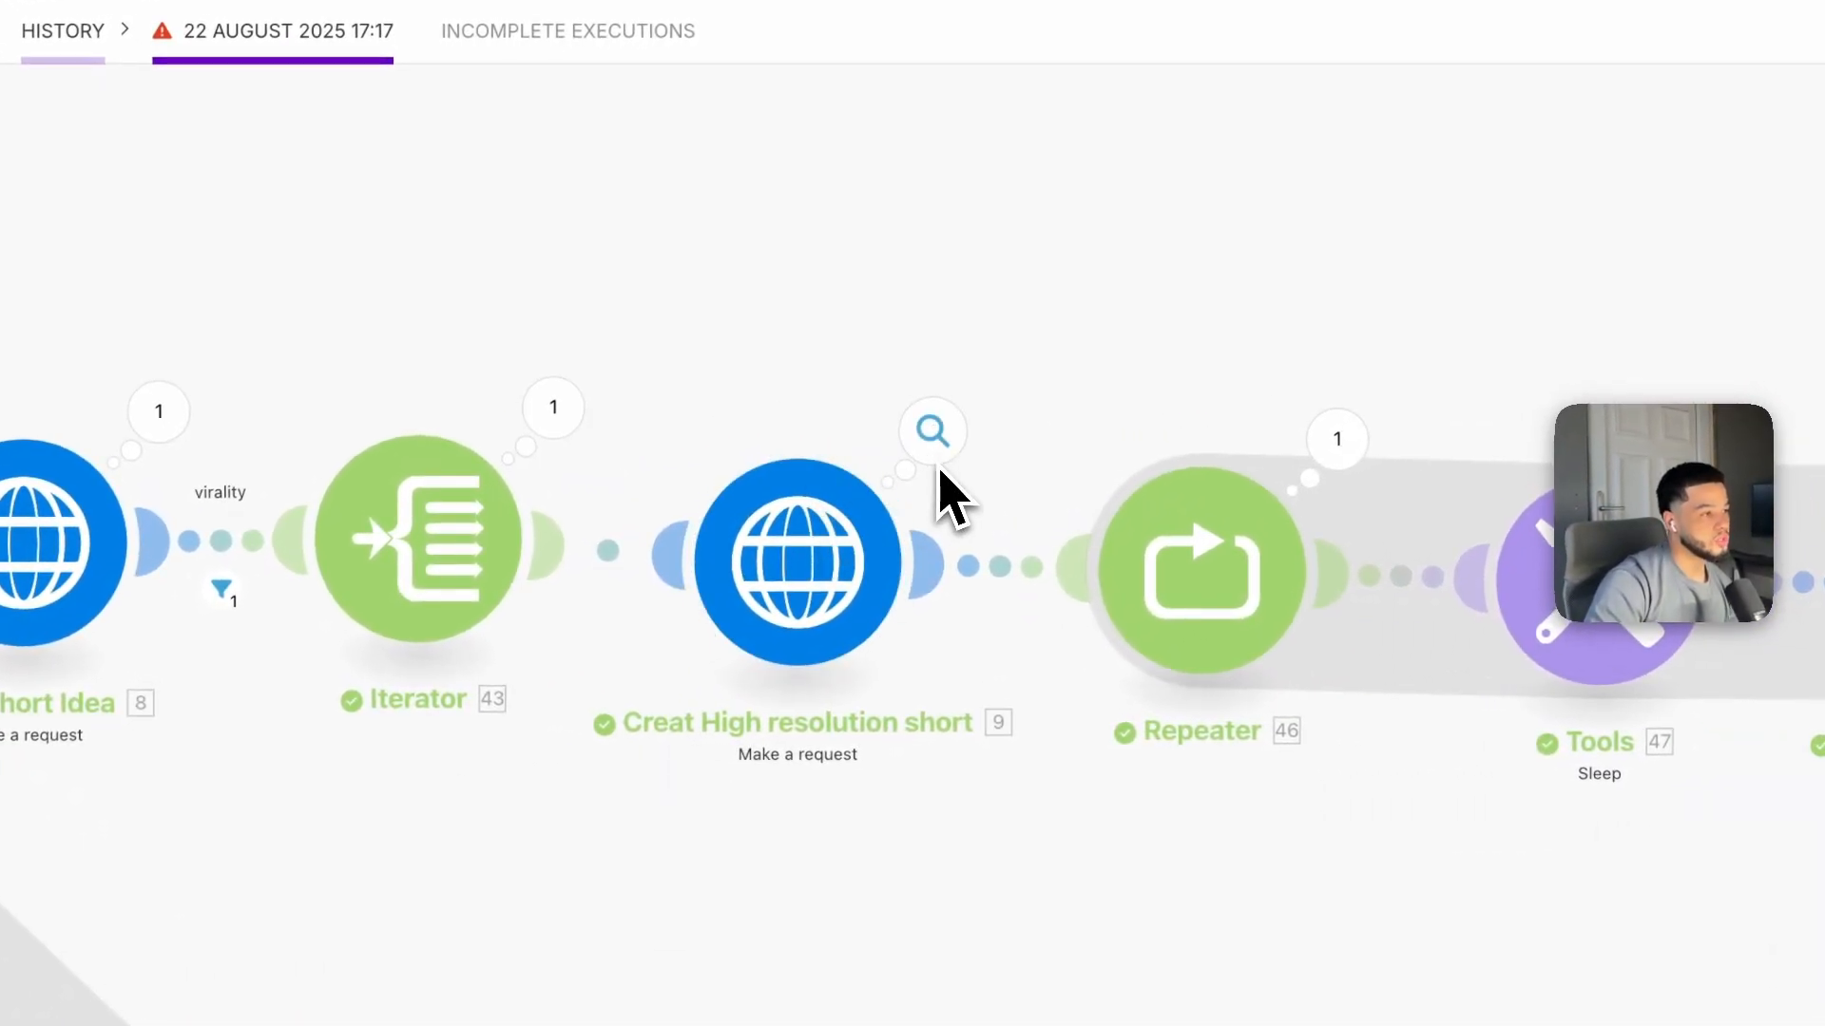
drag(1114, 438, 416, 437)
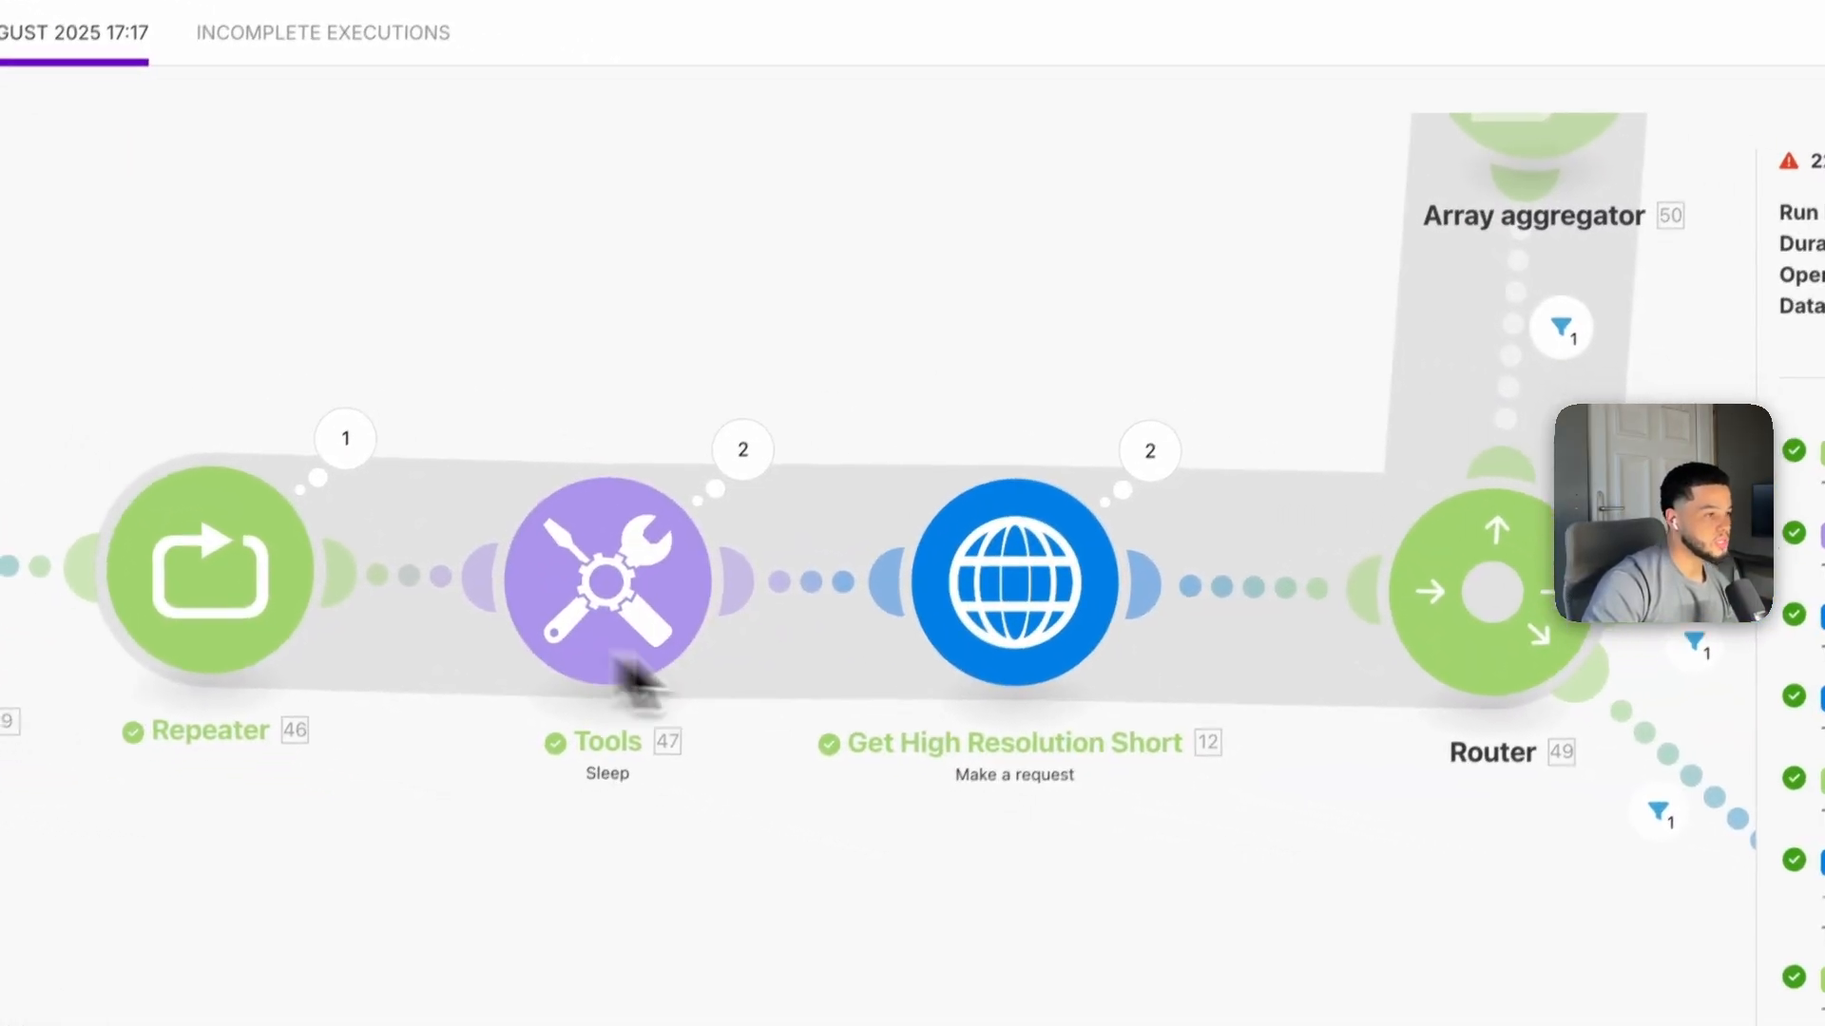
drag(1333, 853, 558, 791)
drag(983, 680, 704, 665)
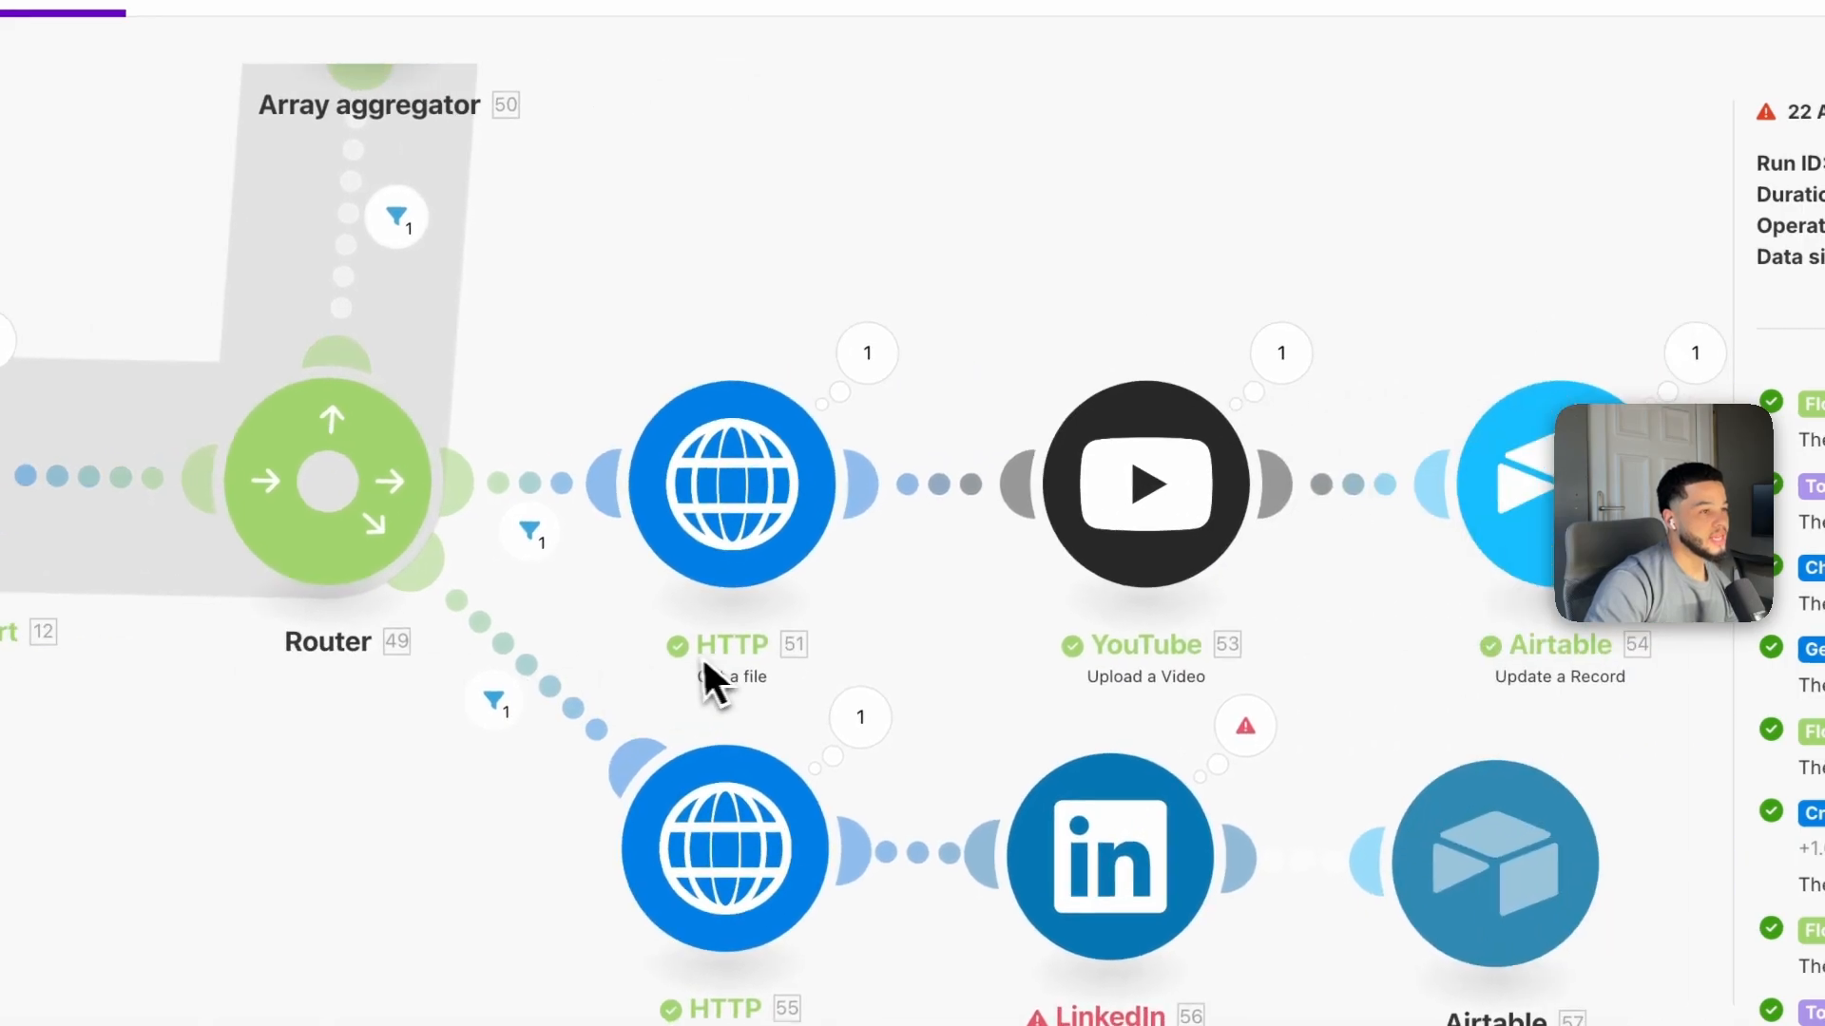
drag(1206, 536, 903, 599)
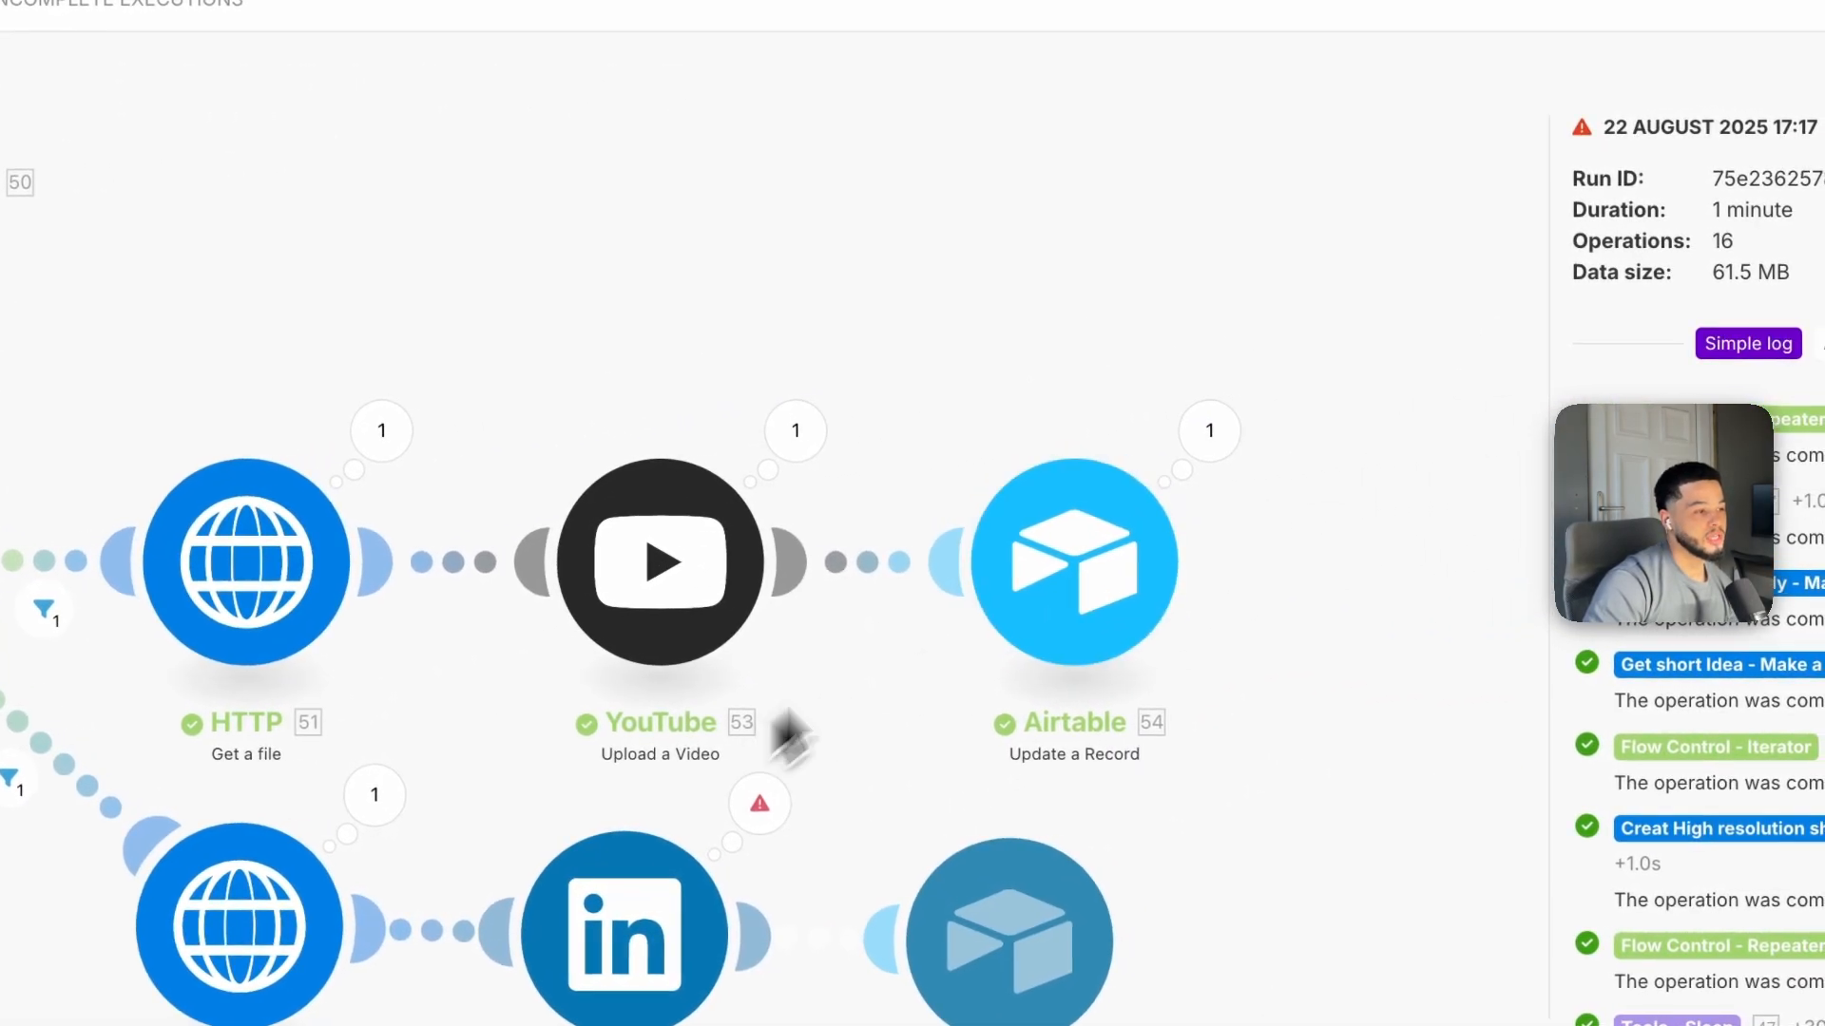
drag(762, 720, 893, 615)
drag(698, 739, 878, 525)
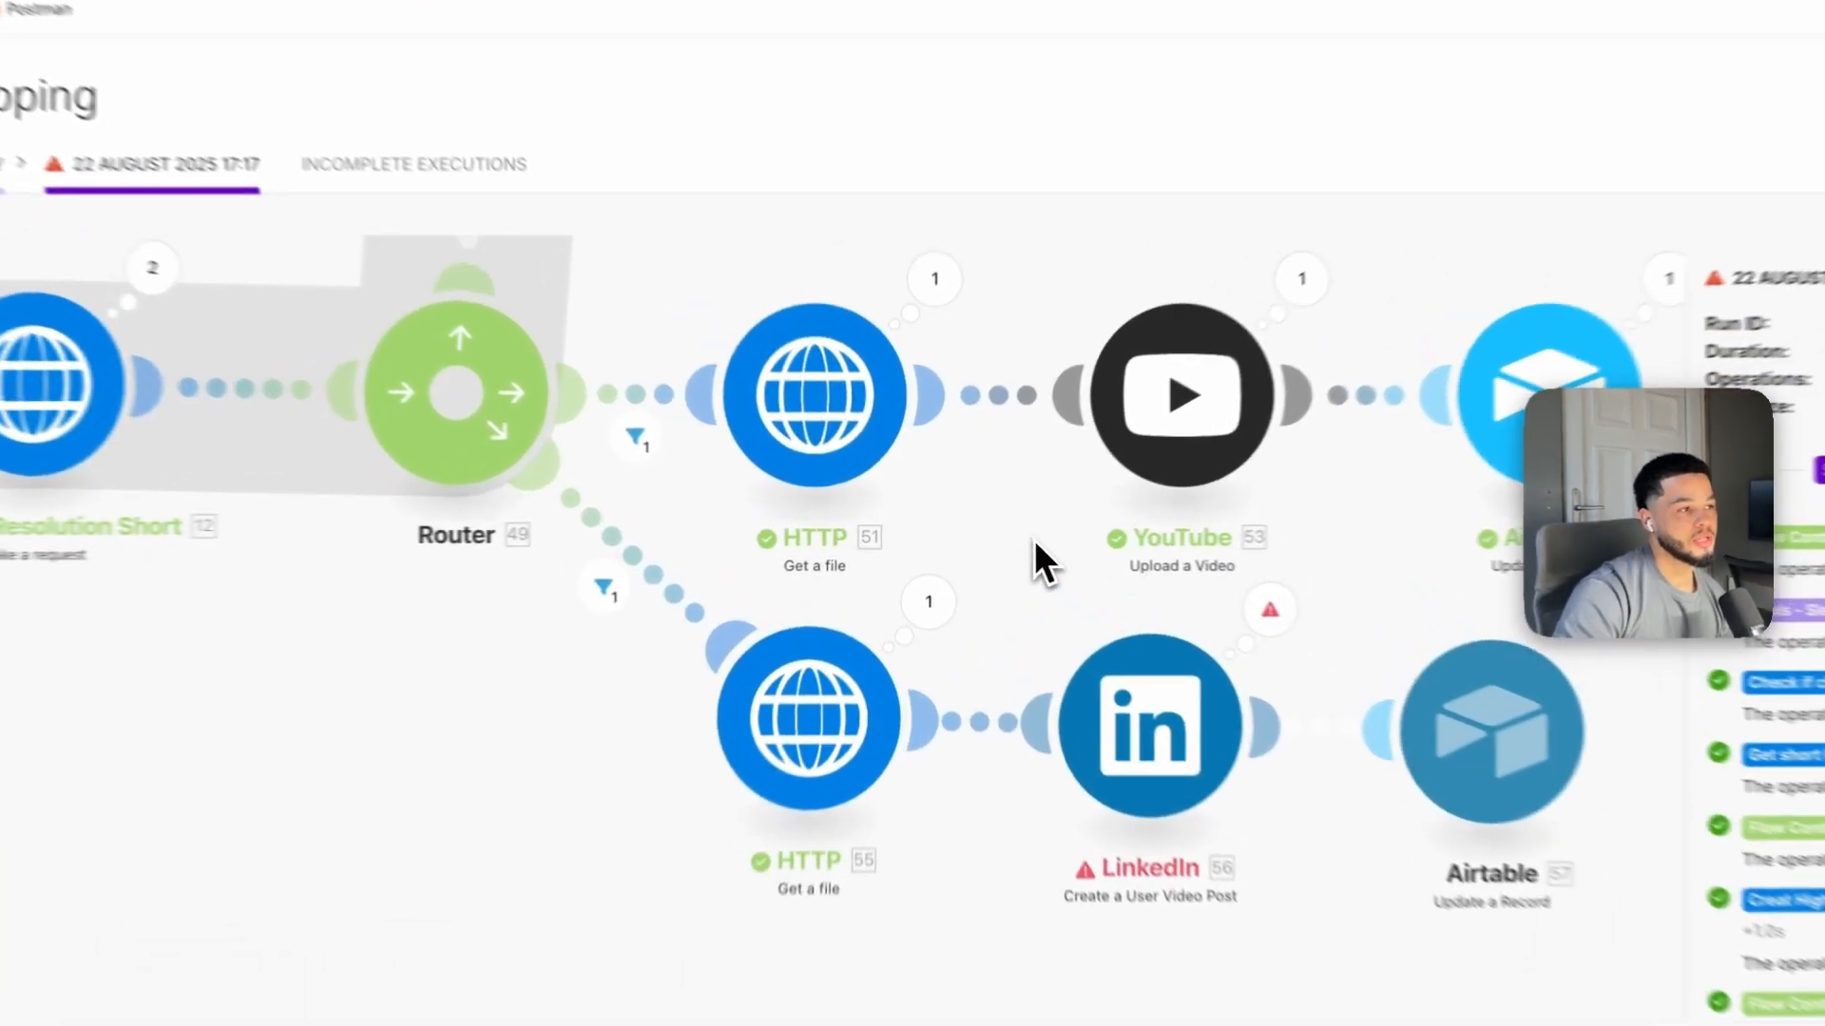
drag(1034, 540, 740, 542)
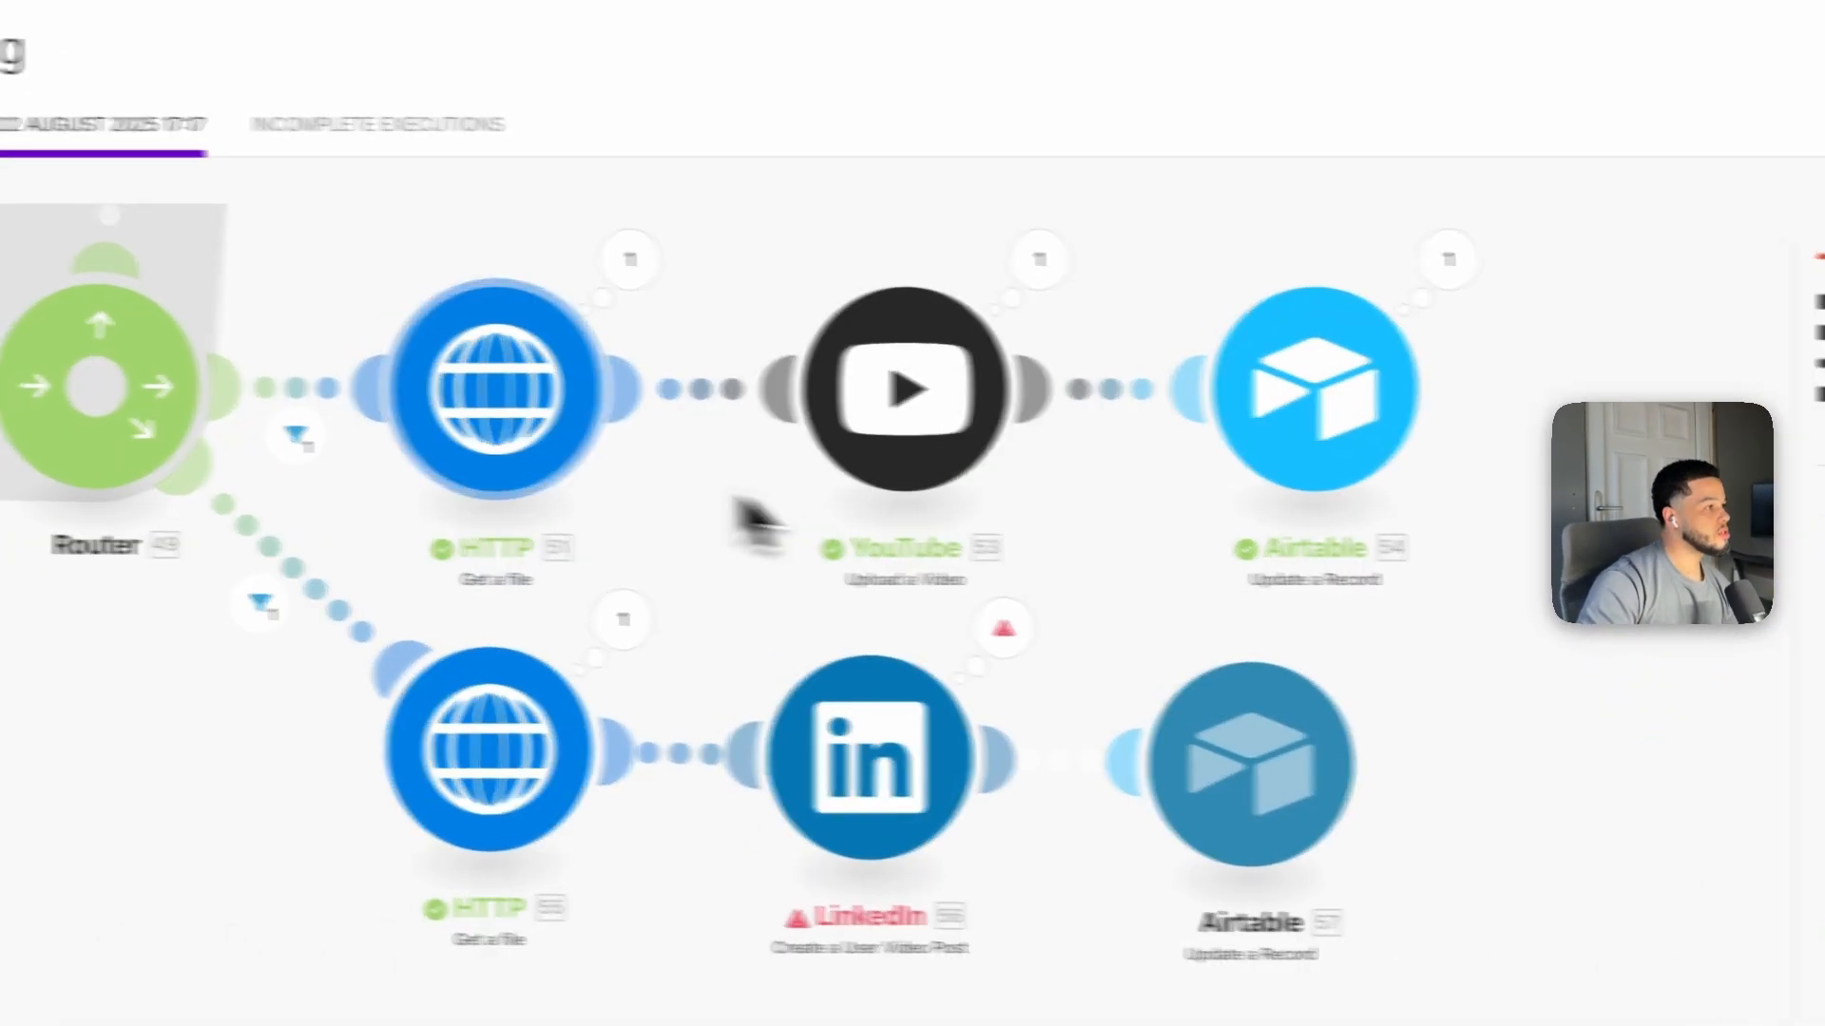
drag(113, 587, 527, 638)
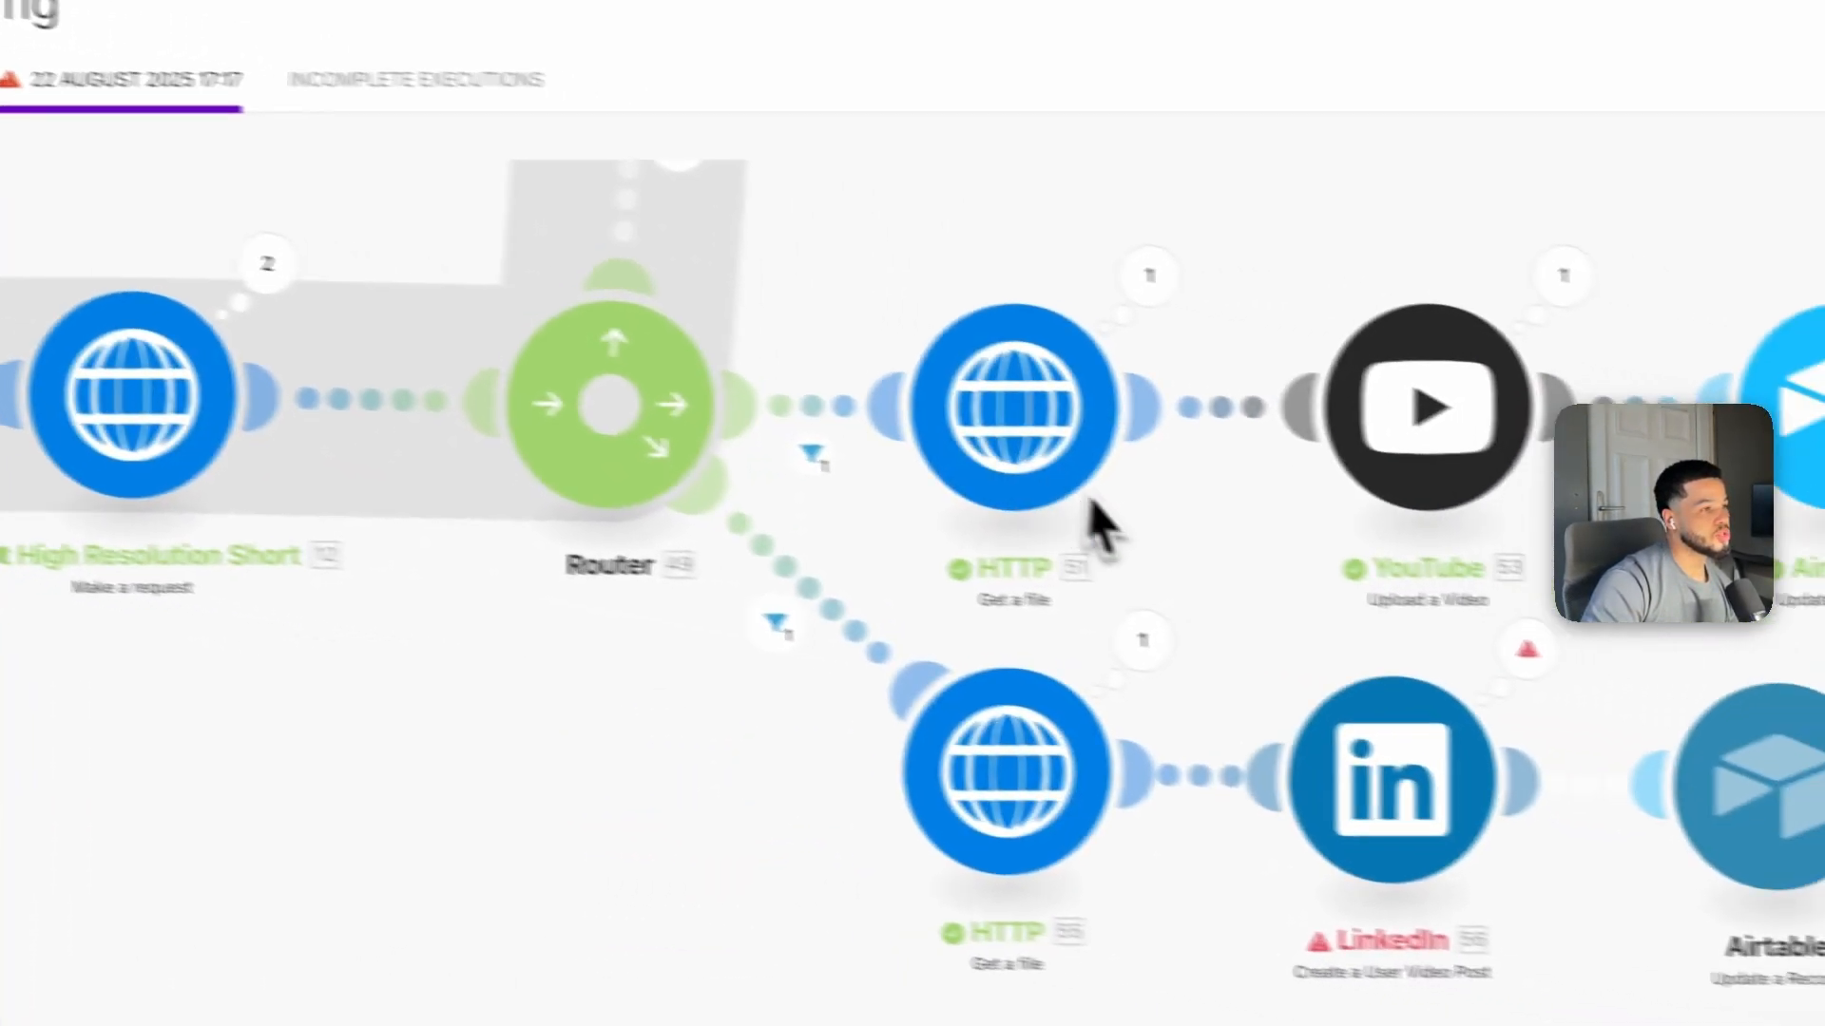
drag(1090, 503, 1116, 564)
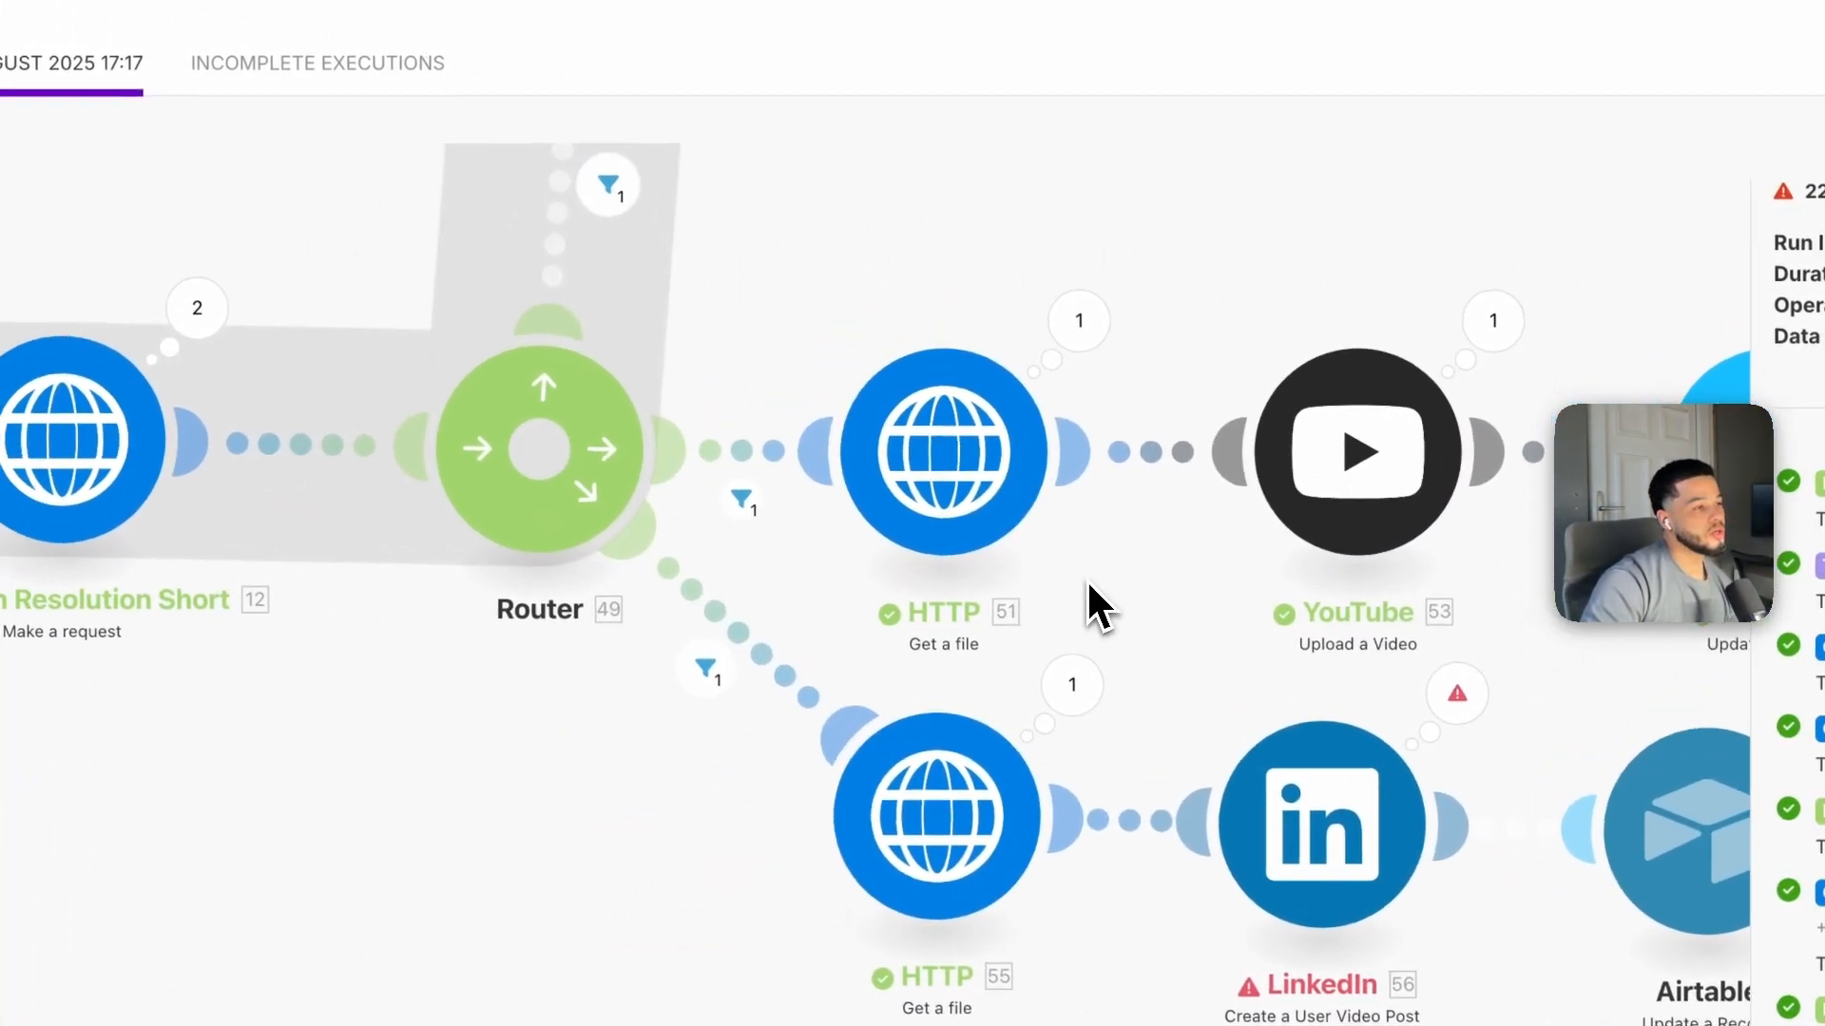
drag(1344, 689, 1038, 693)
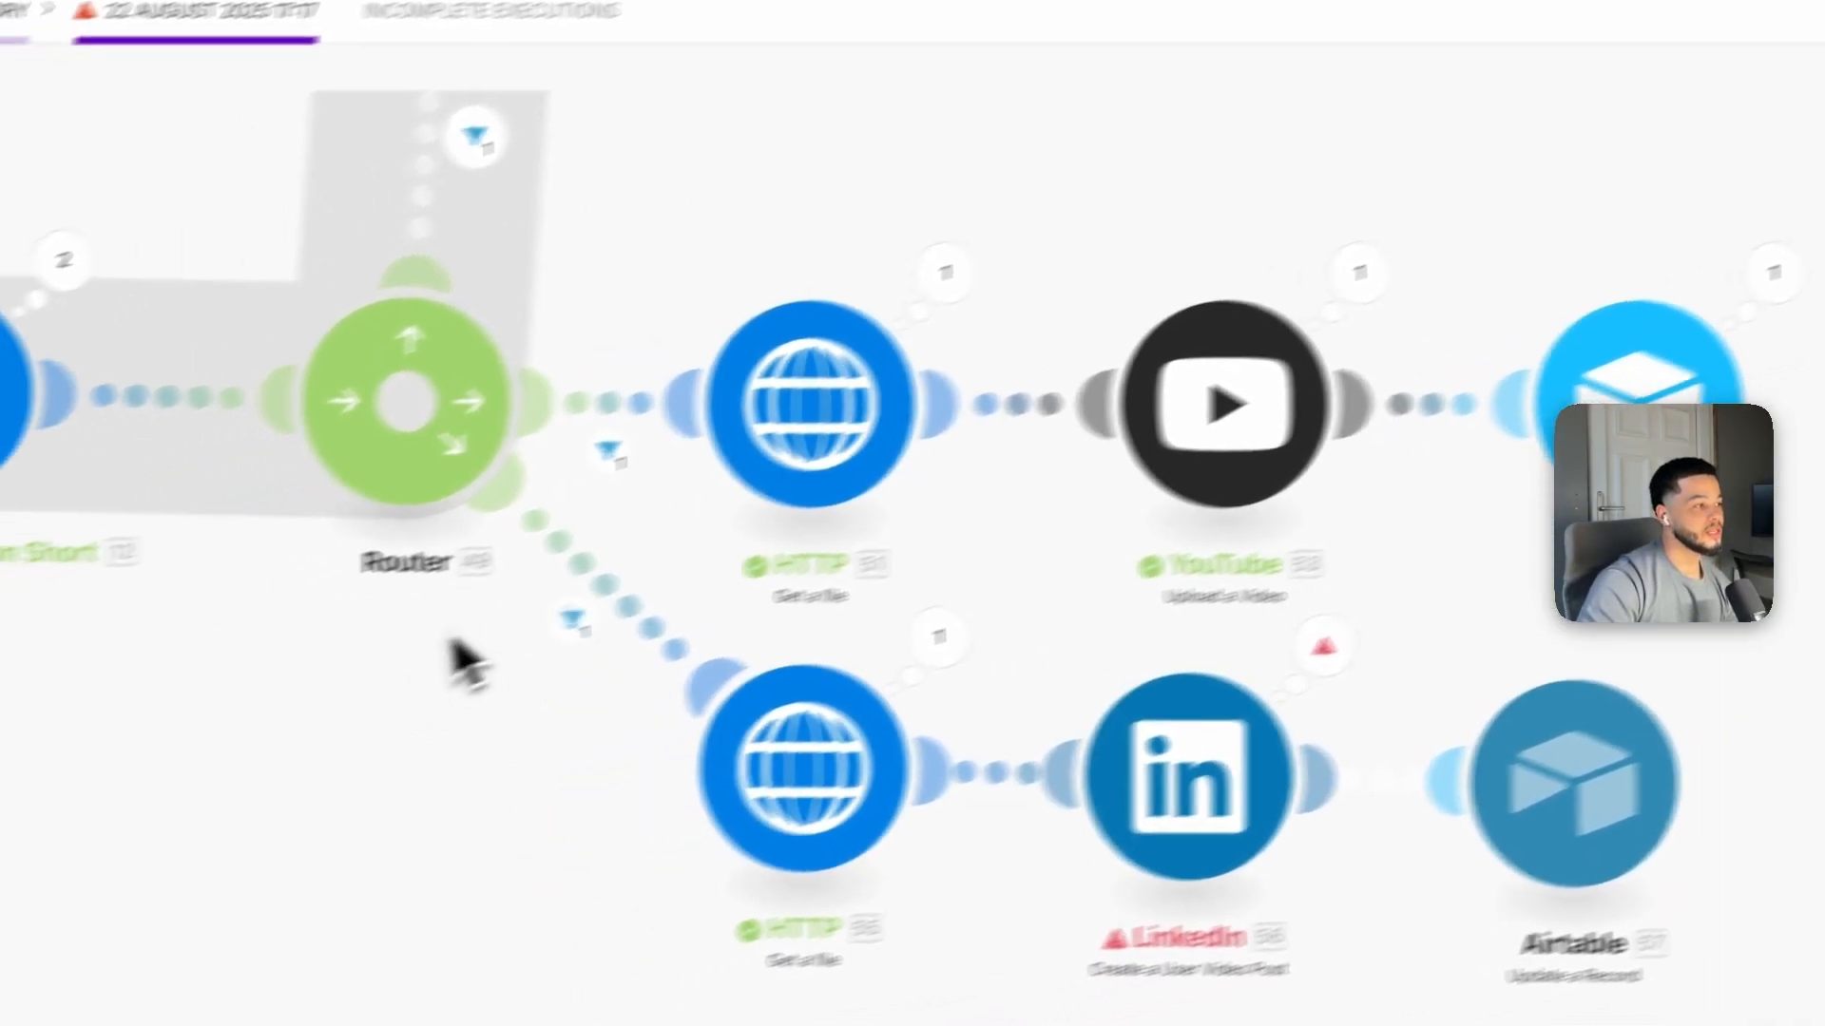
drag(268, 689, 672, 758)
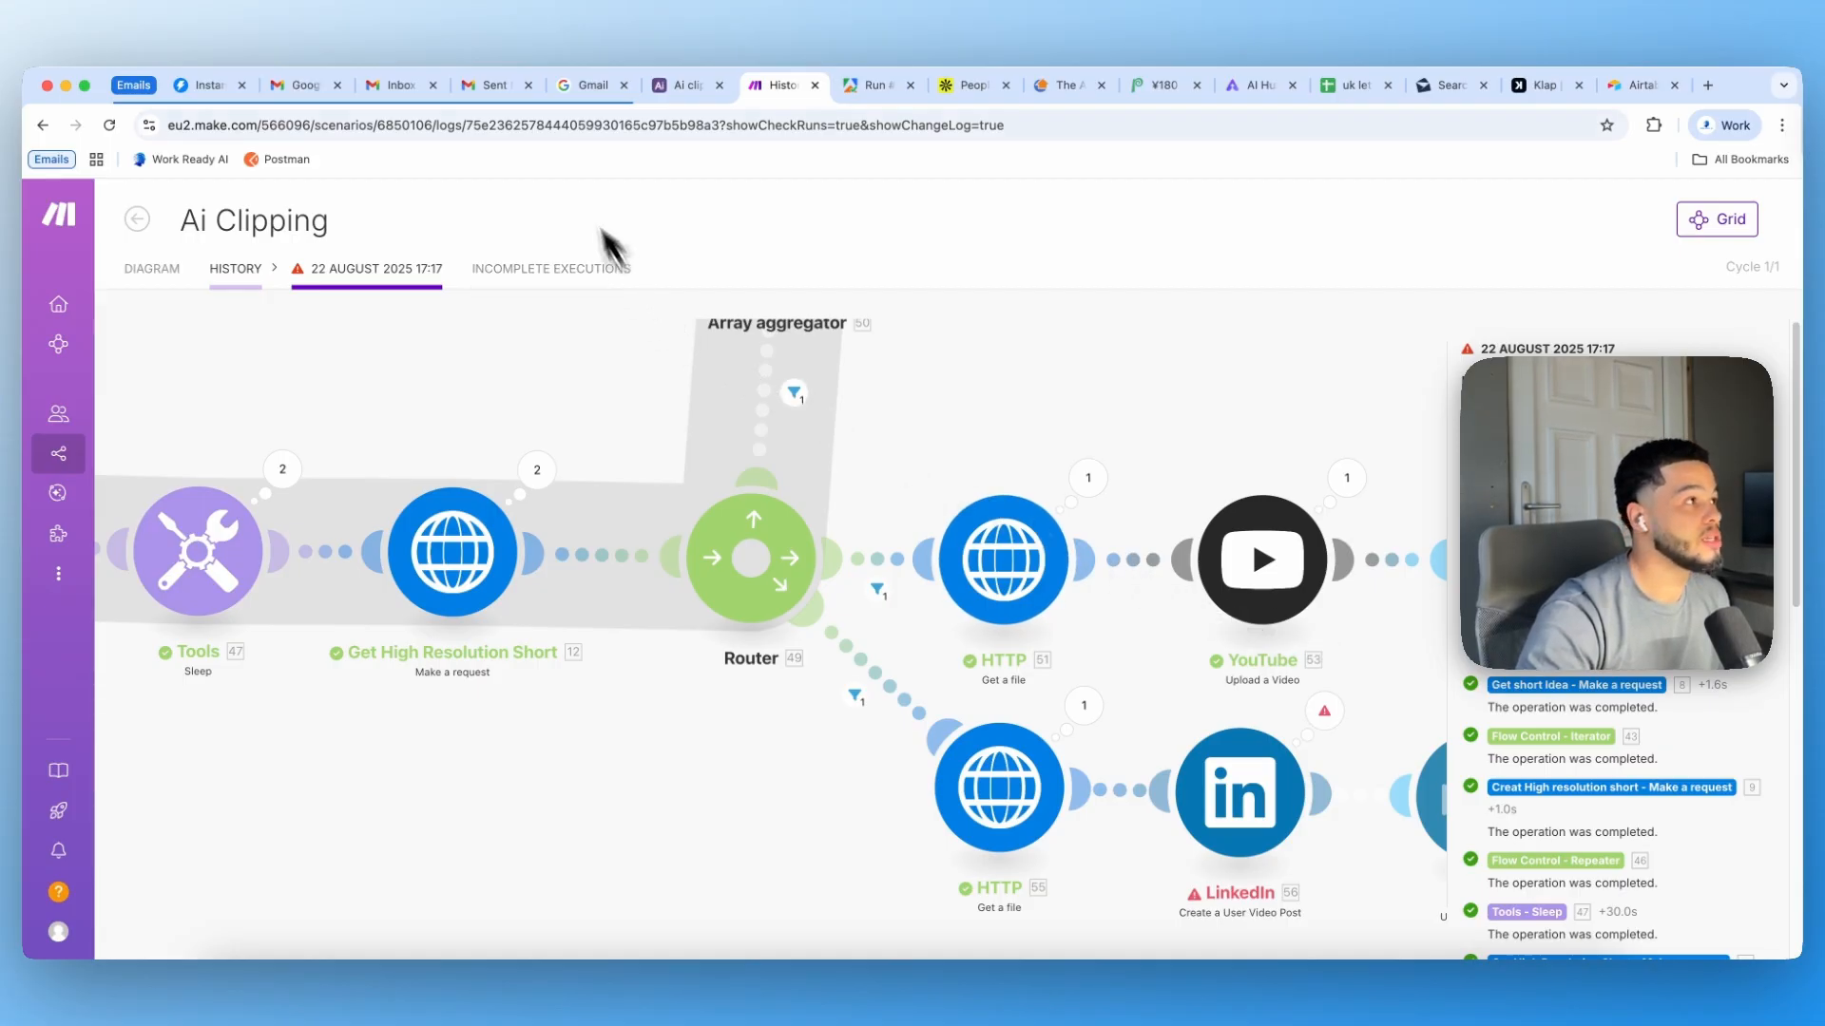
Step: Open the generated clip attached to the new Airtable record and play it
click(688, 88)
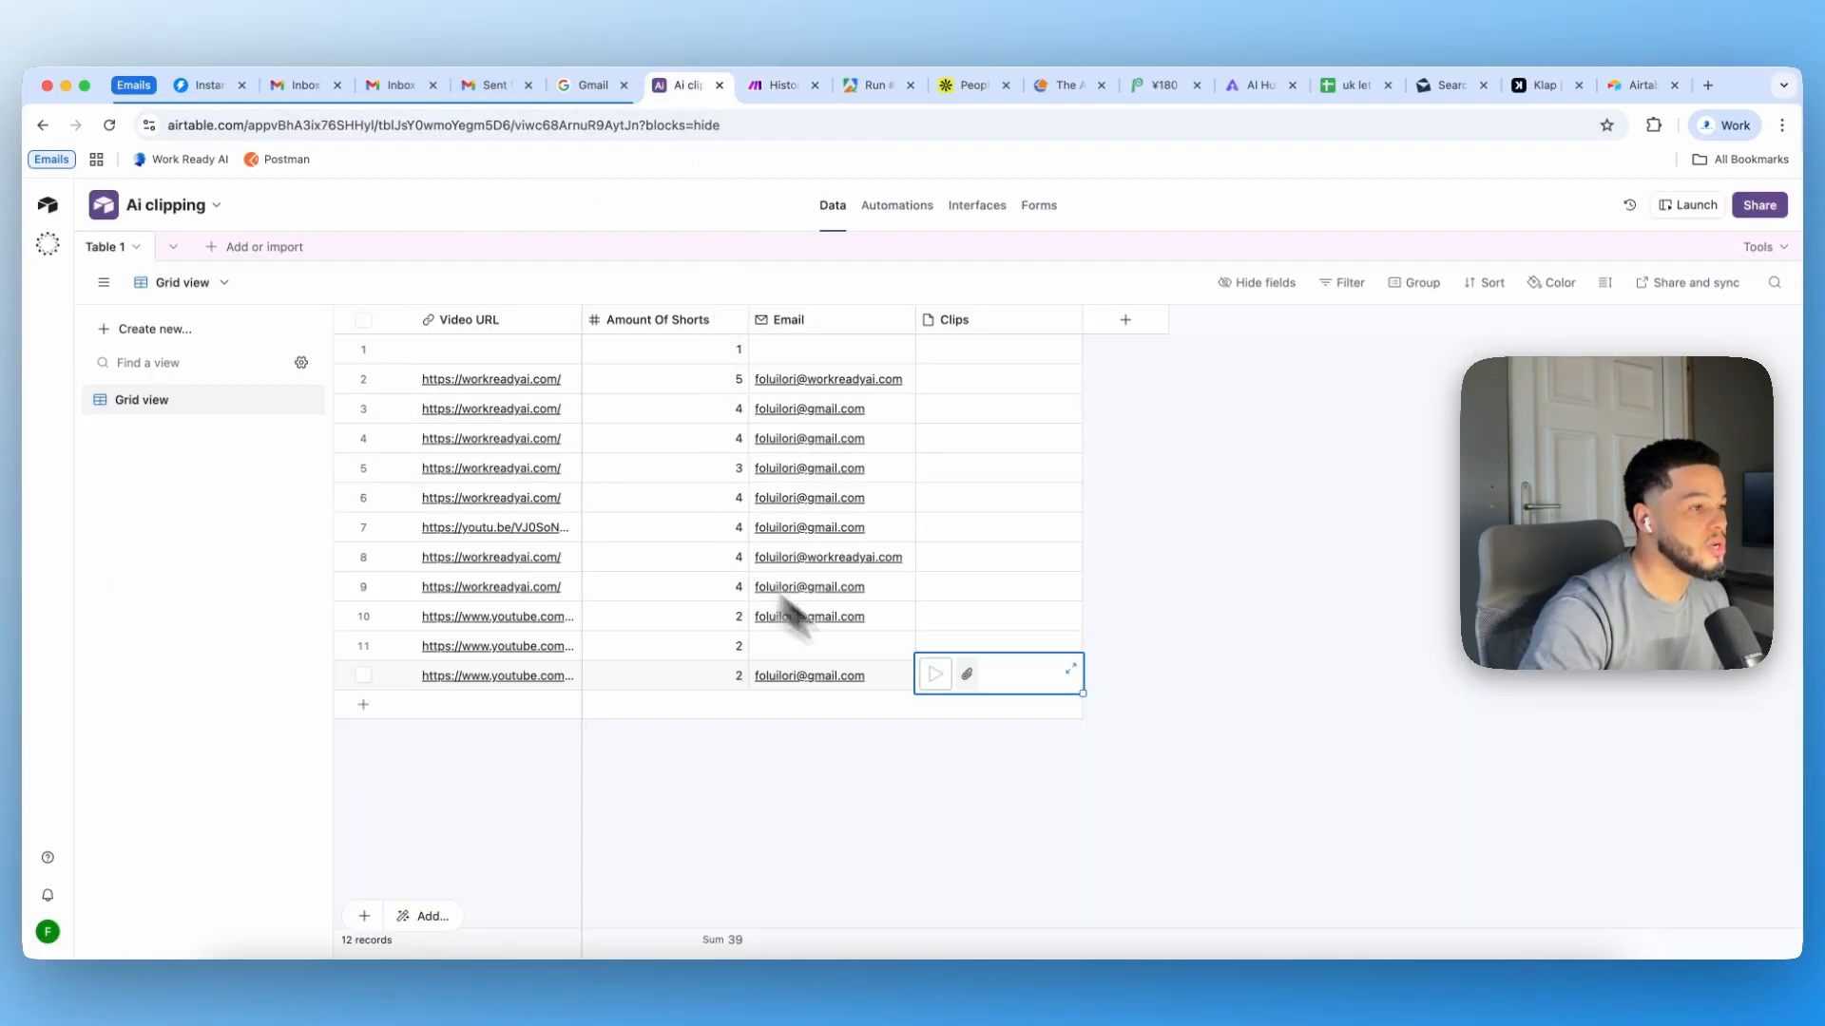
click(951, 683)
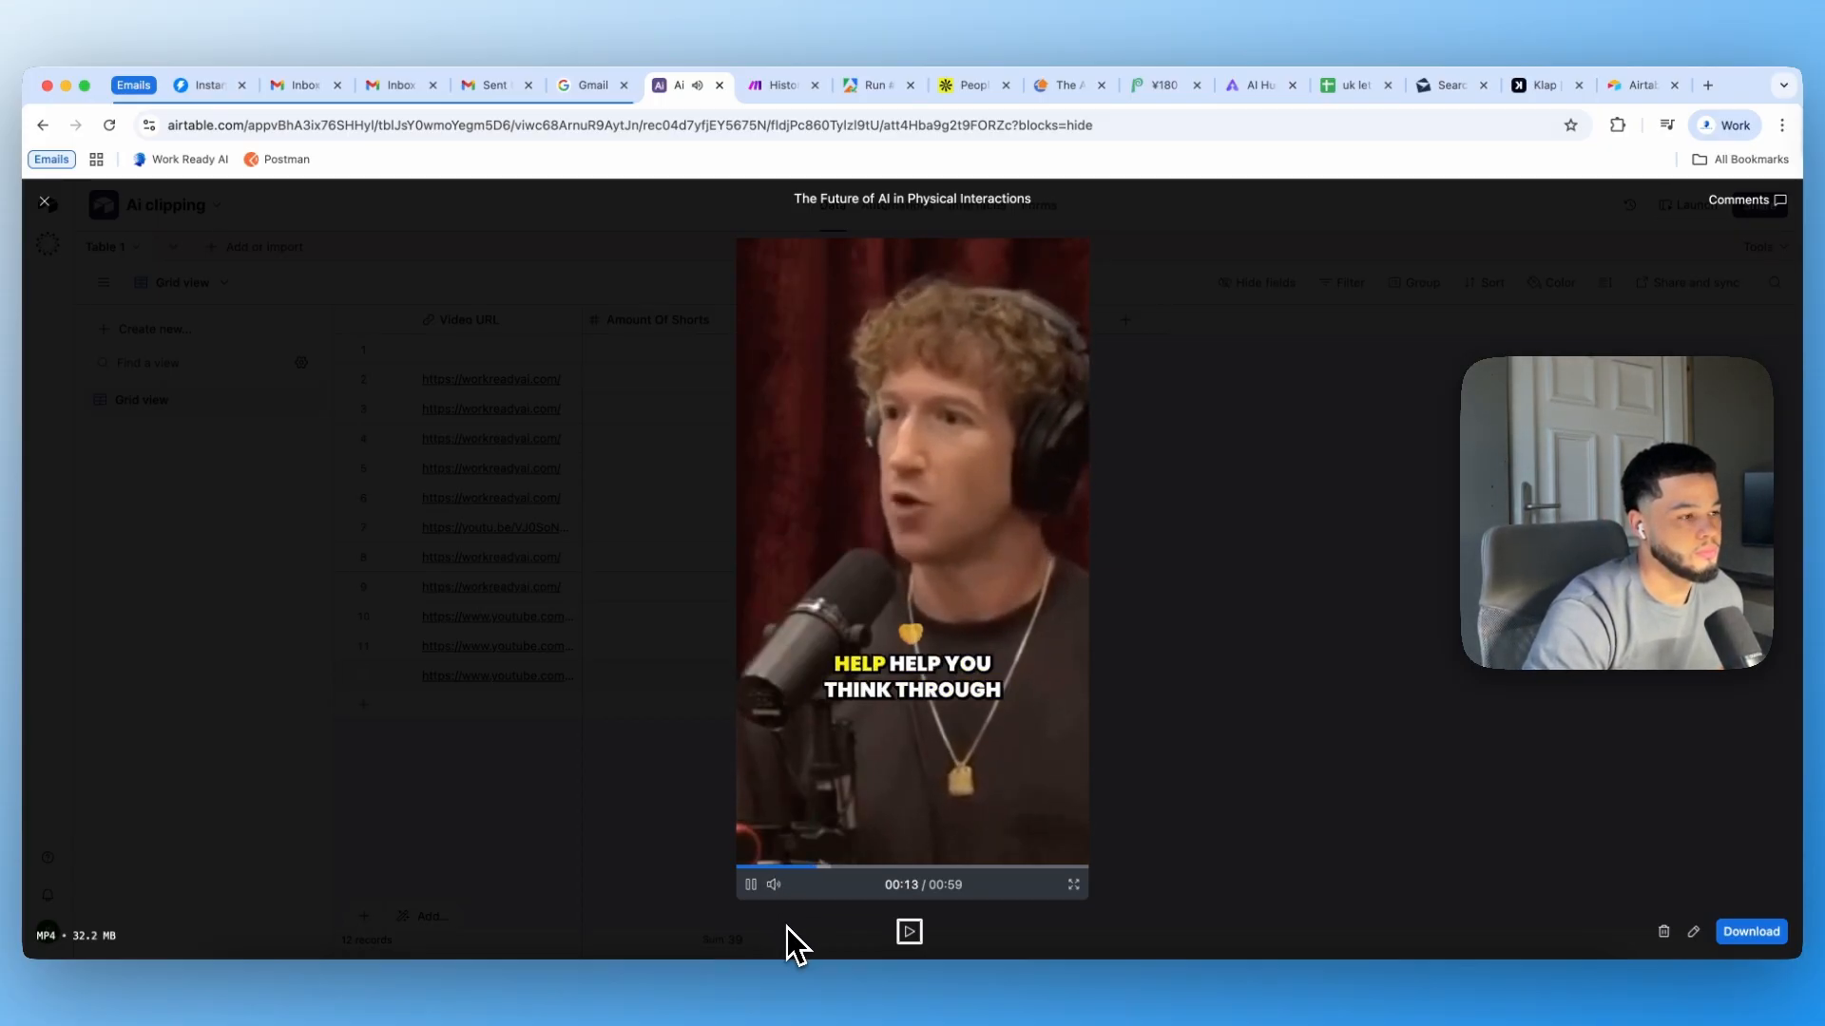
click(752, 888)
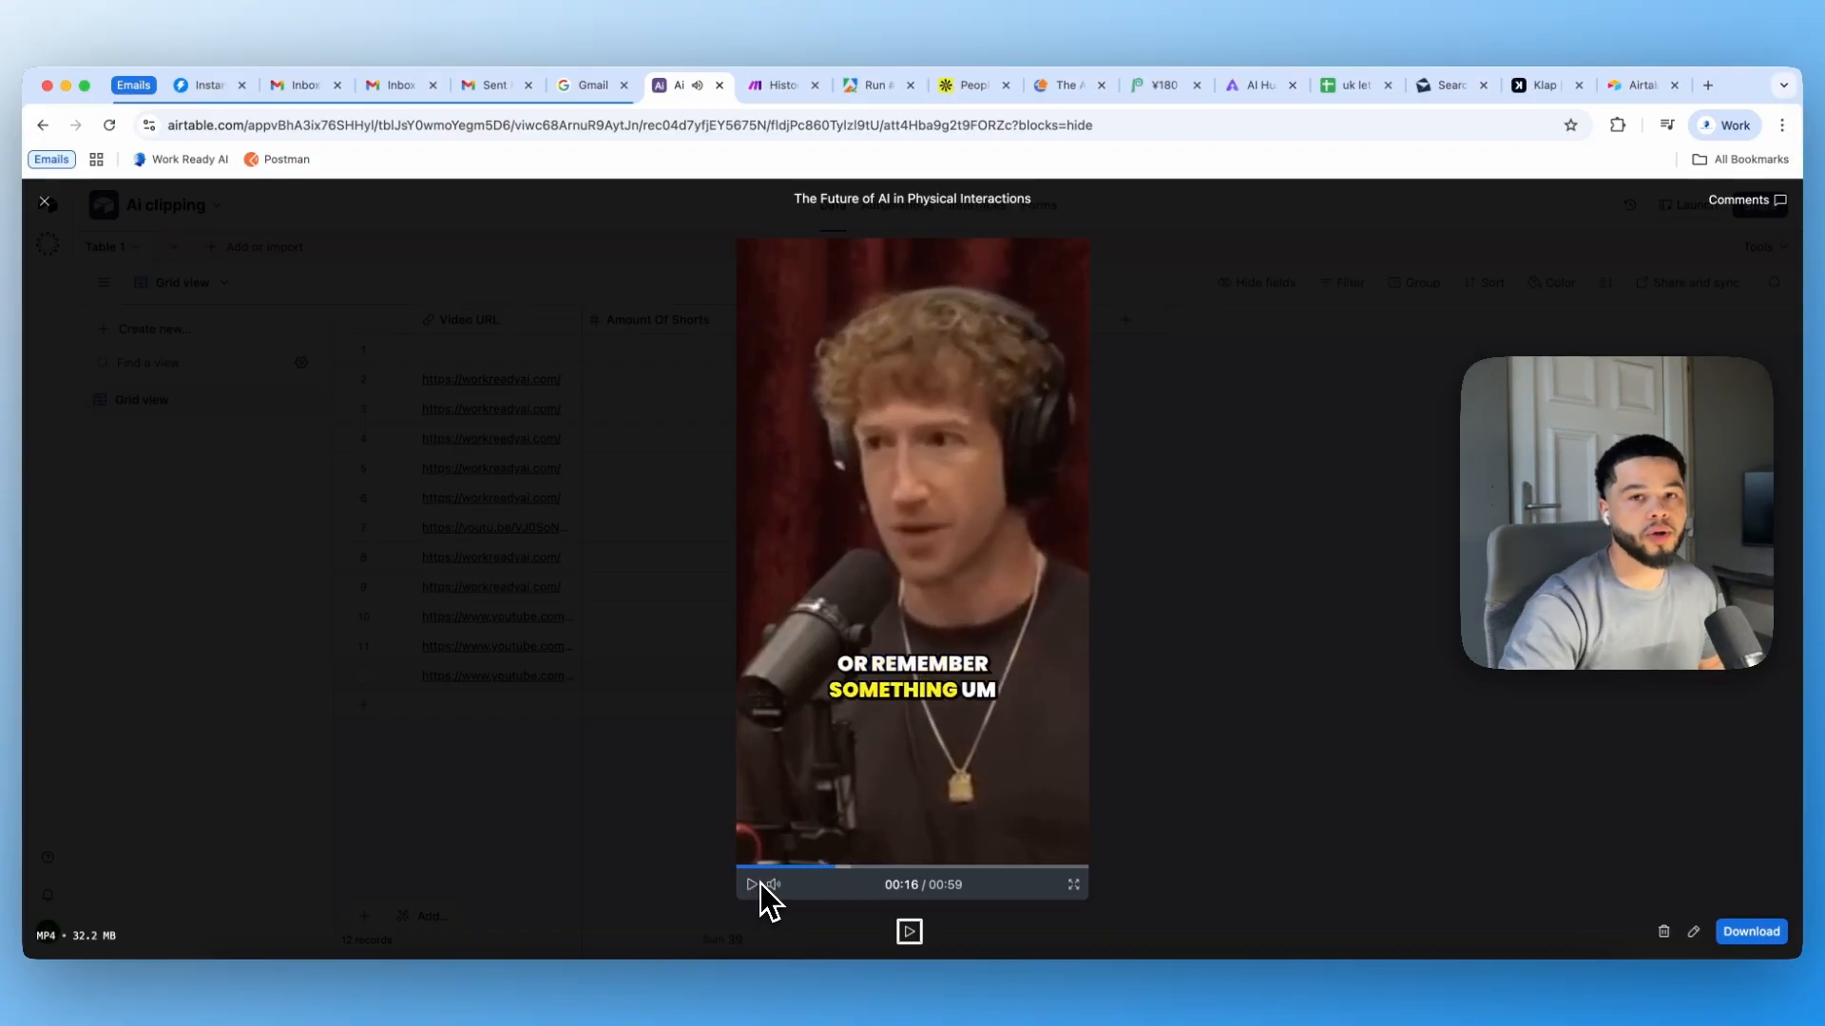